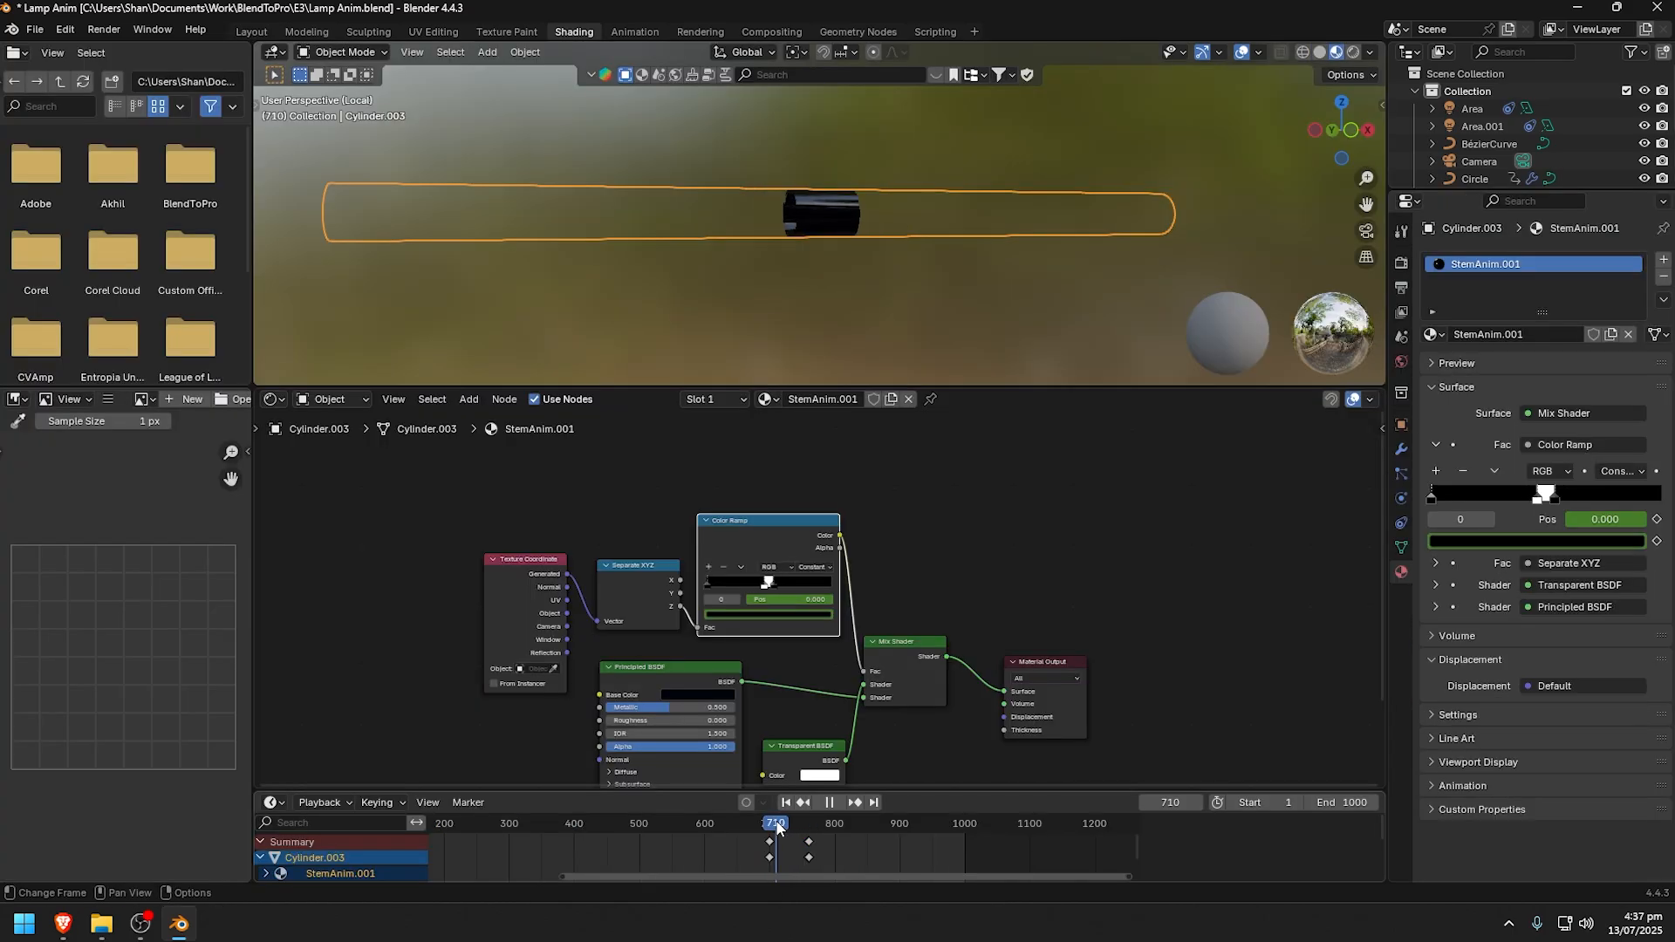
Step: Scrub the timeline to preview the stem material animation and the lamp base's rotation animation
left_click_drag(795, 823, 769, 824)
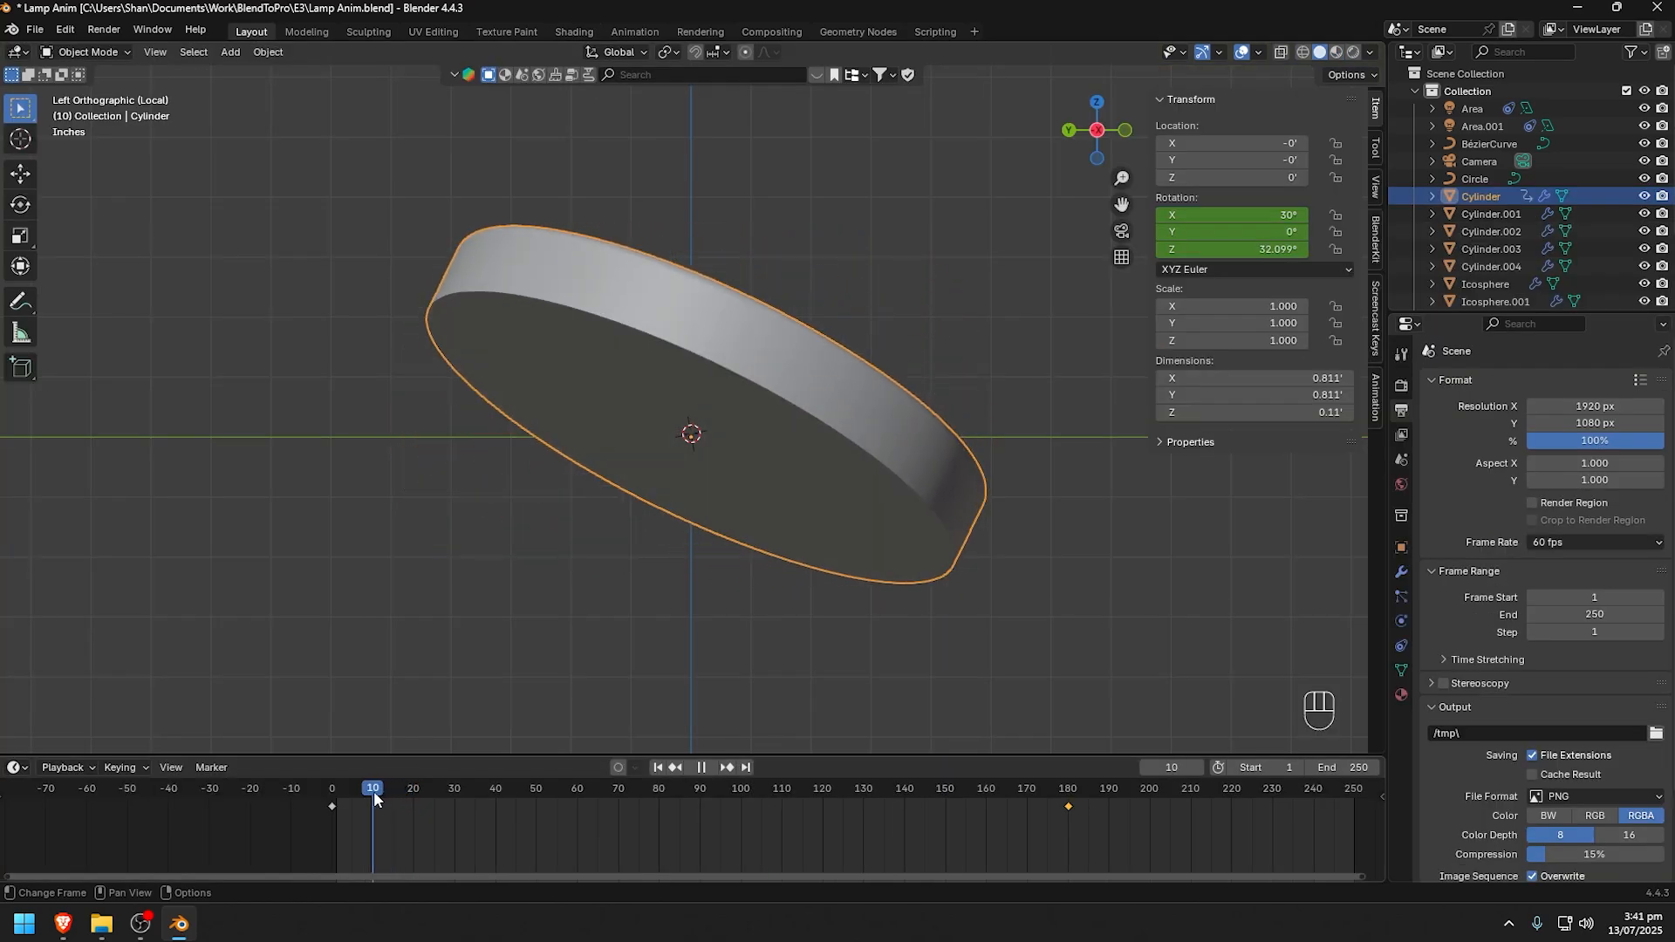
mouse_move(373, 790)
left_mouse_down()
mouse_move(331, 792)
mouse_move(594, 797)
left_mouse_up()
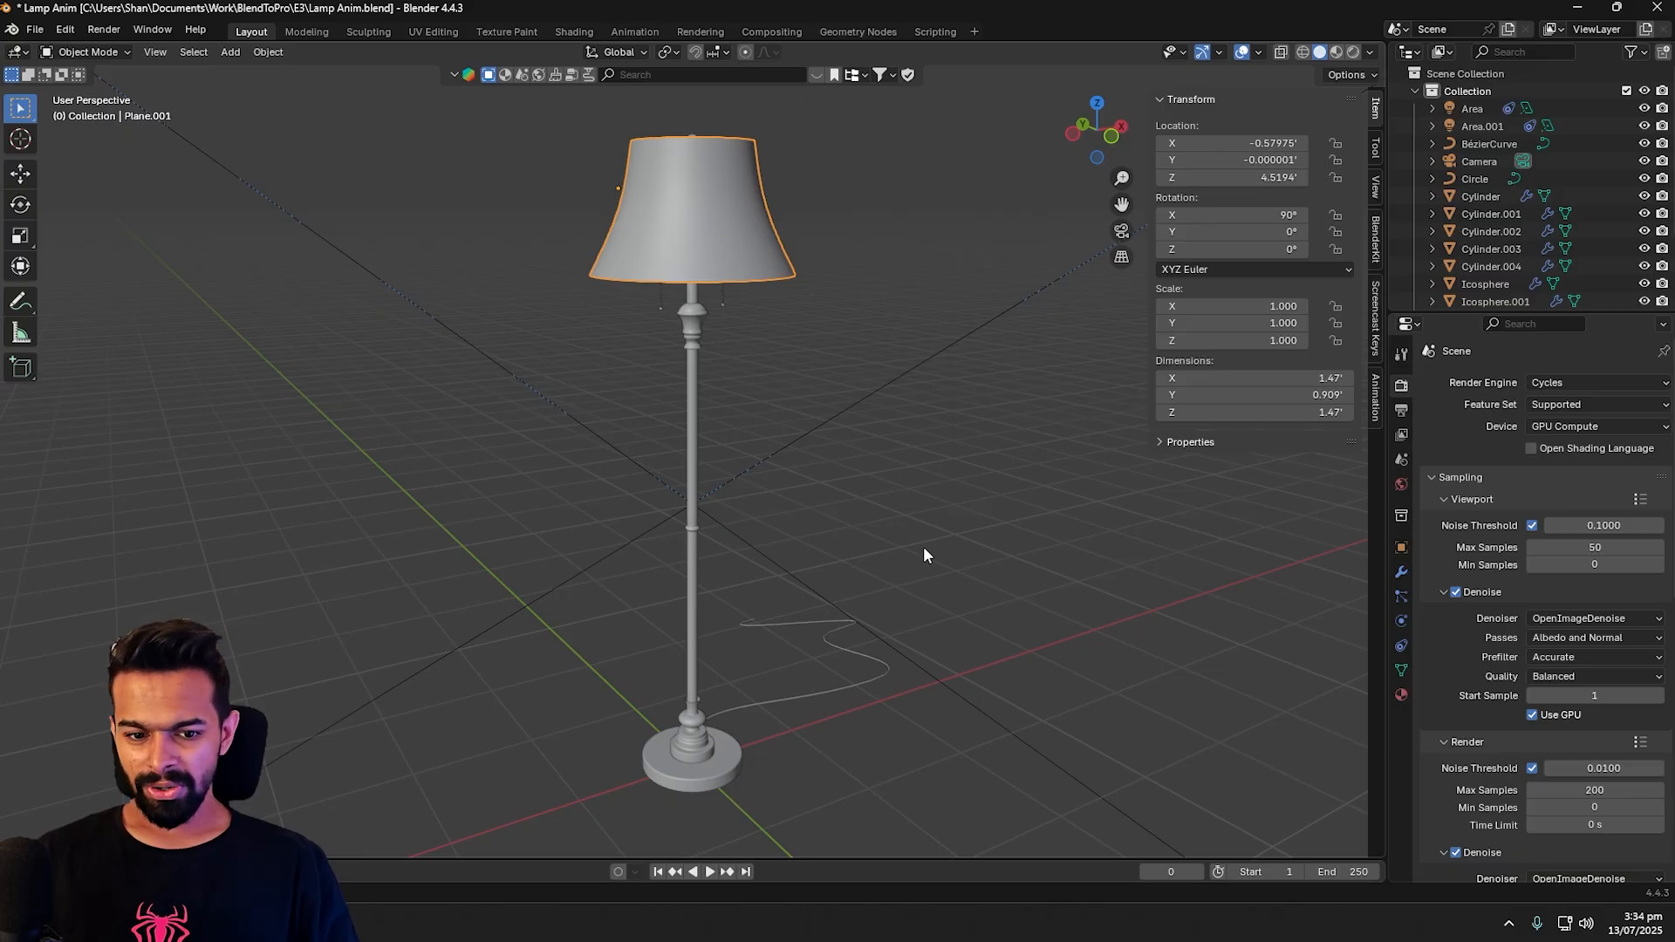
Step: Move the round base to about X 2.5', Z 2.07' and the turned foot piece to about X -2.05', Z 2.33', away from the pole
left_click(714, 776)
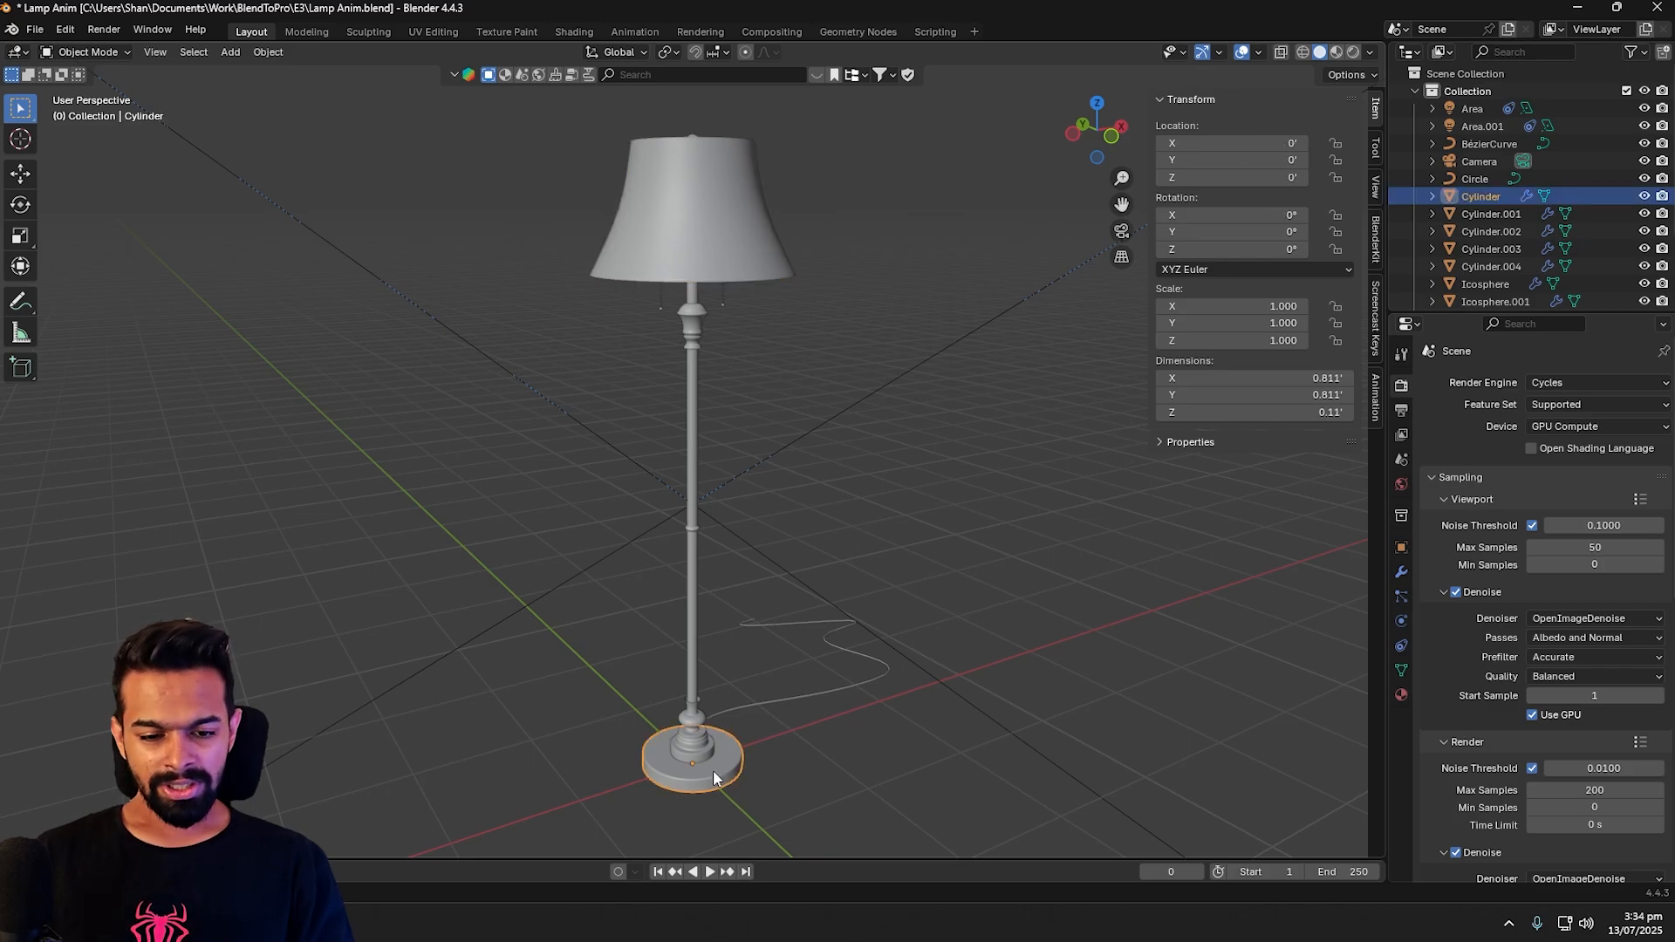
key("g")
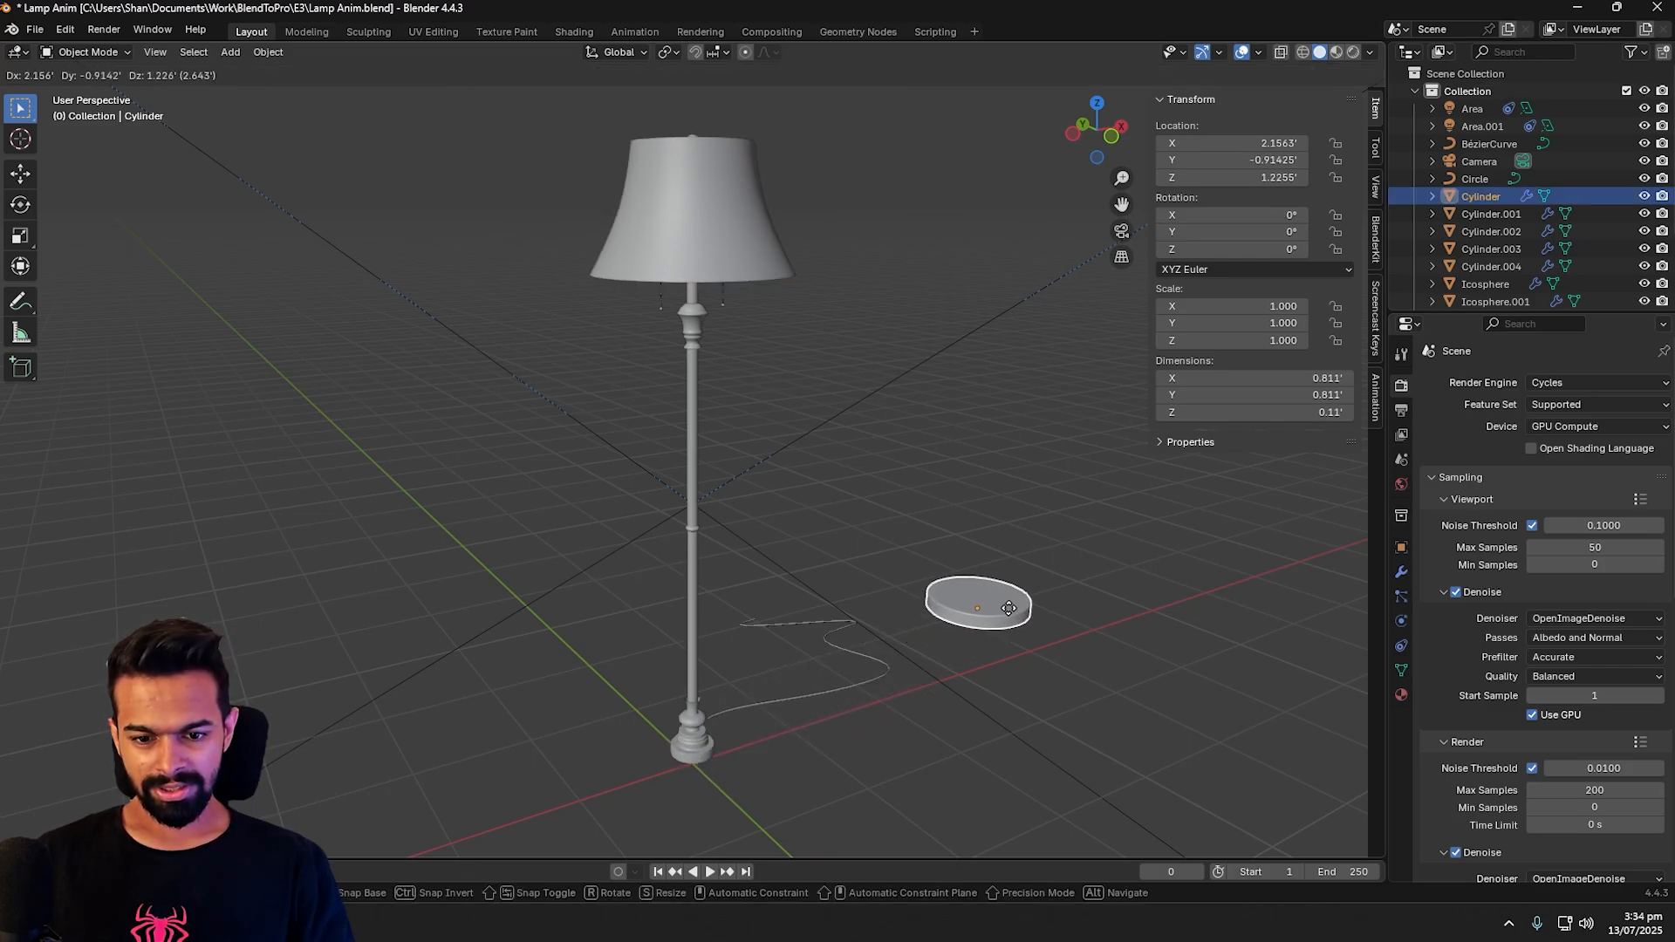
left_click(1039, 536)
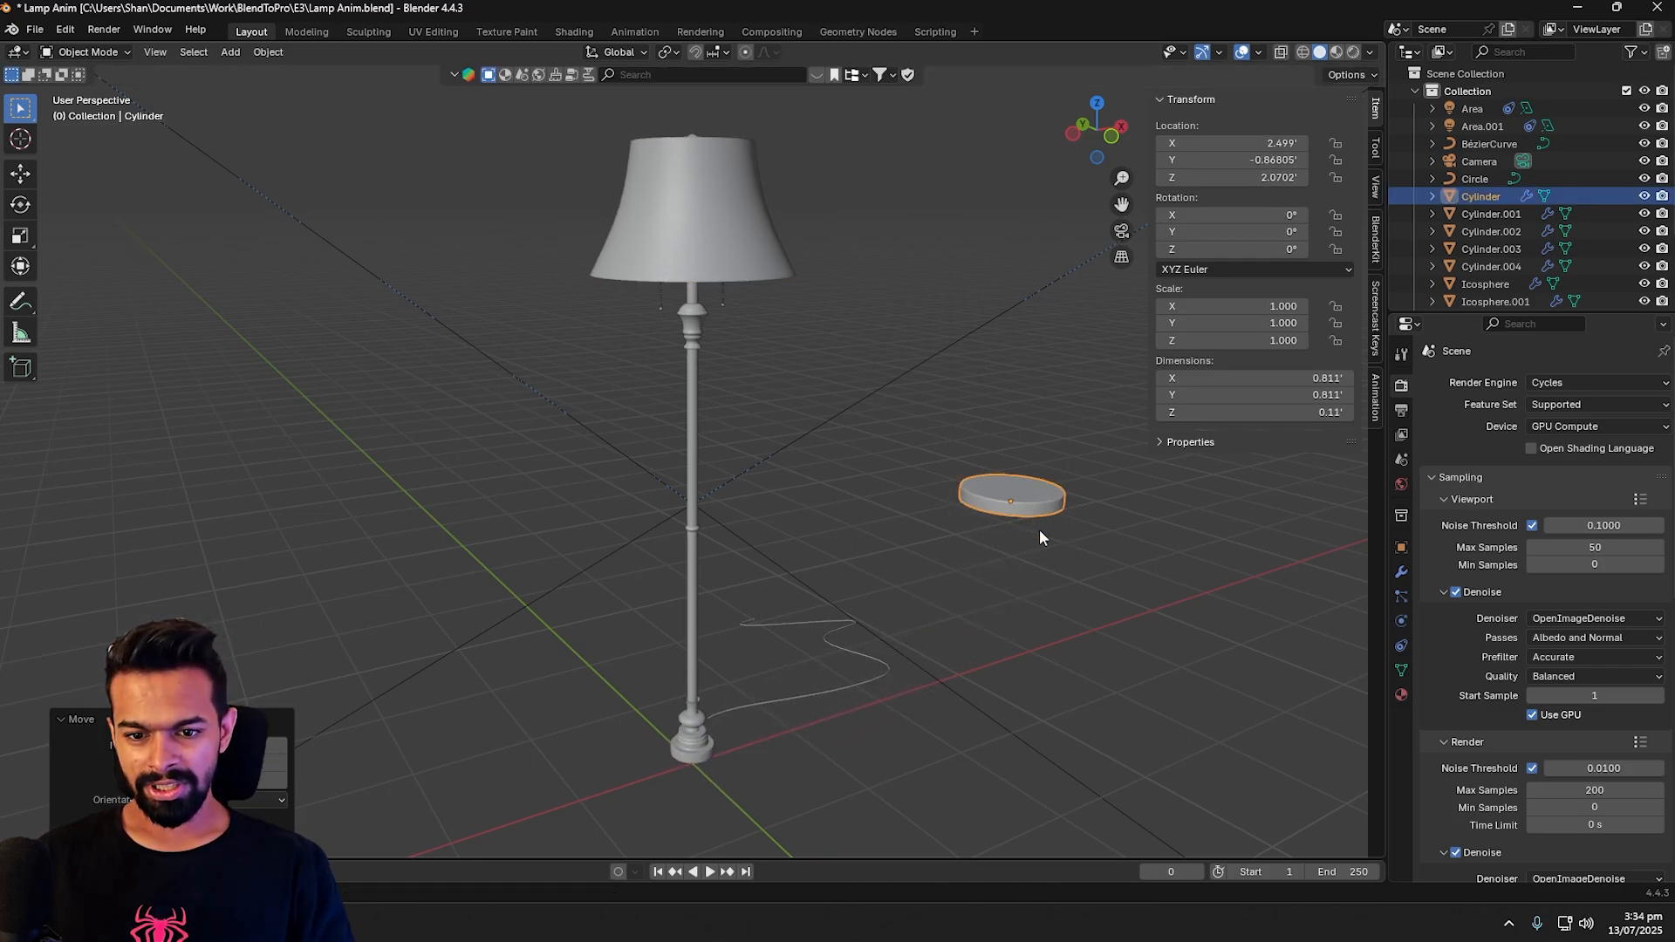
left_click(703, 745)
key("g")
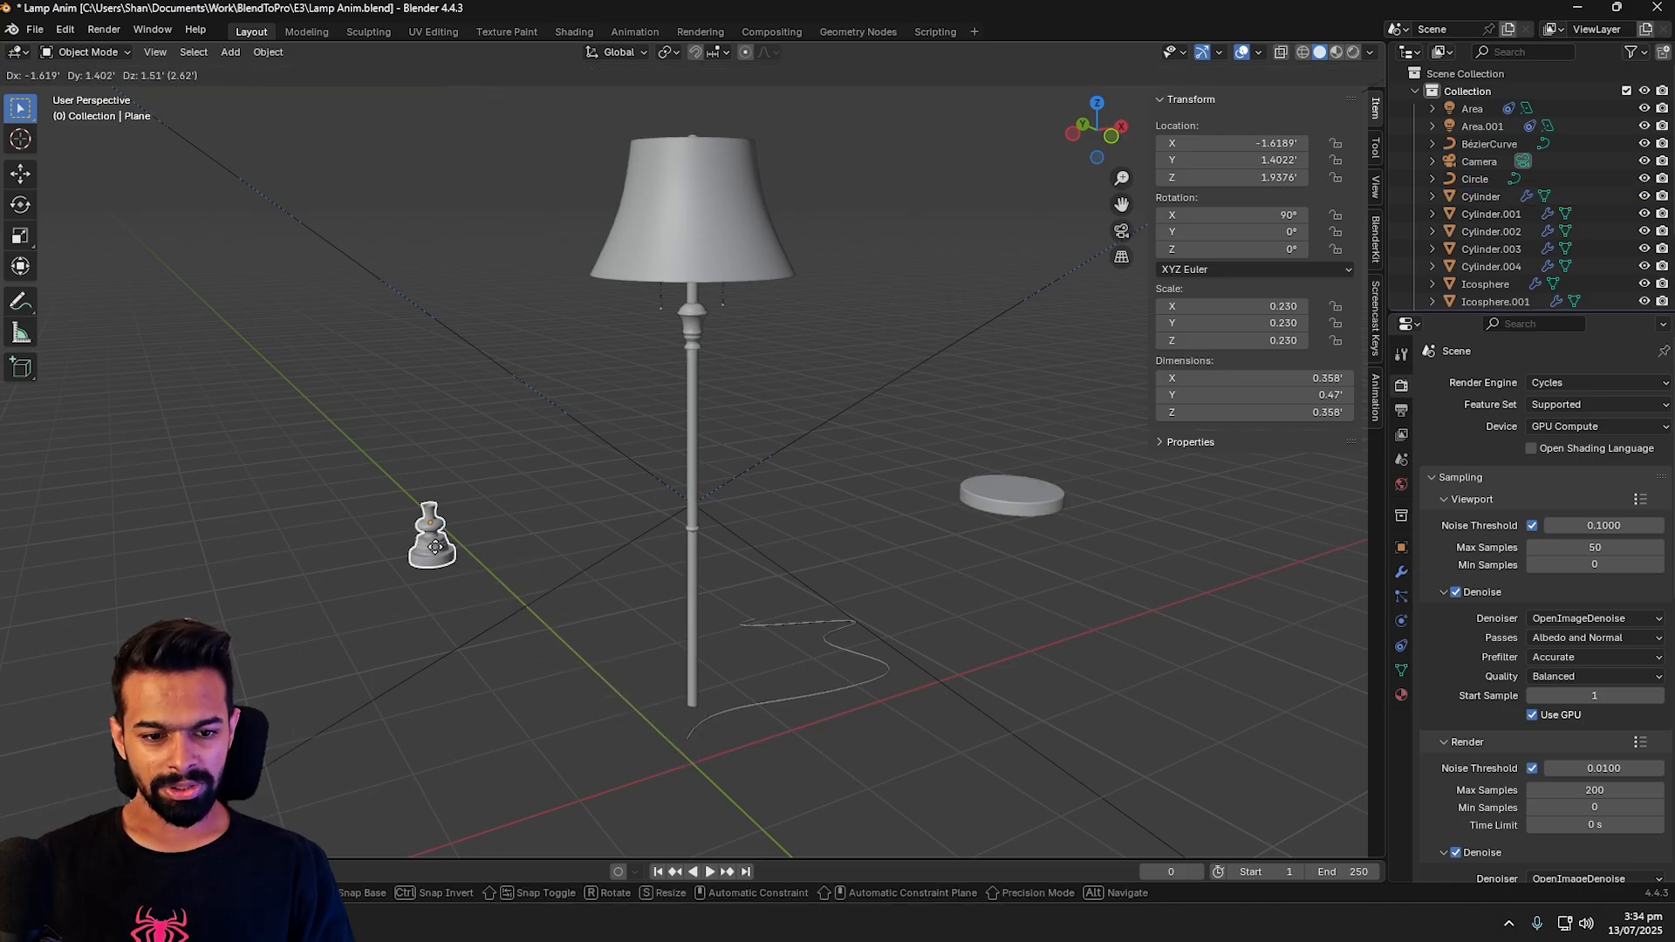
left_click(361, 502)
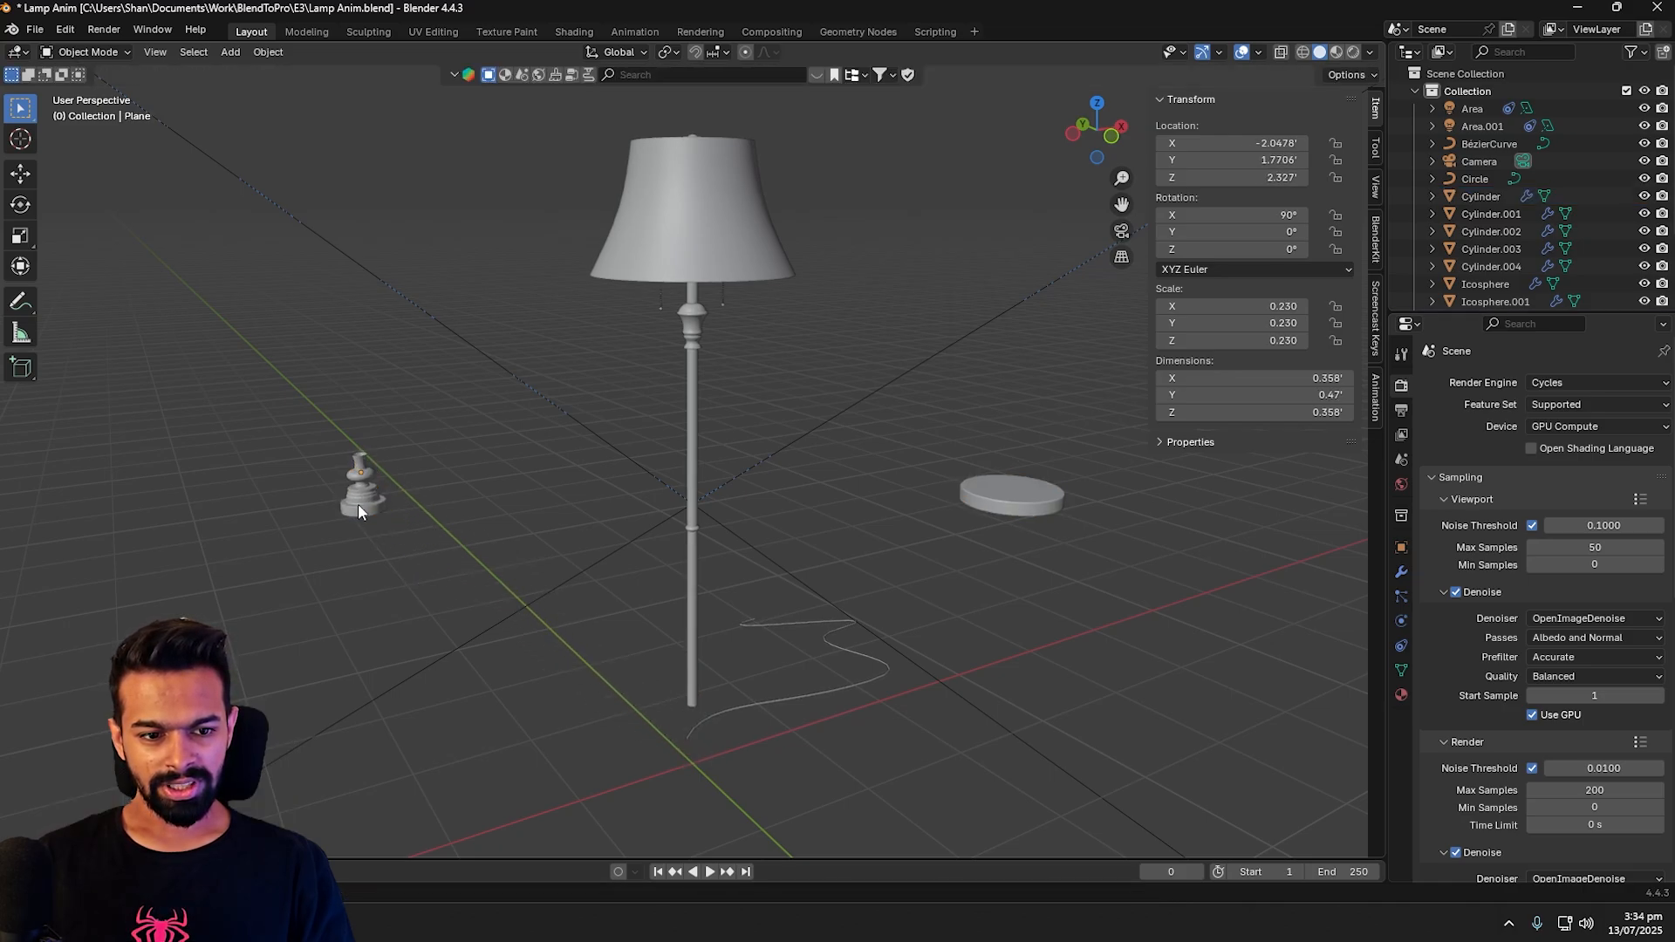
left_click(696, 631)
key("g")
right_click(758, 623)
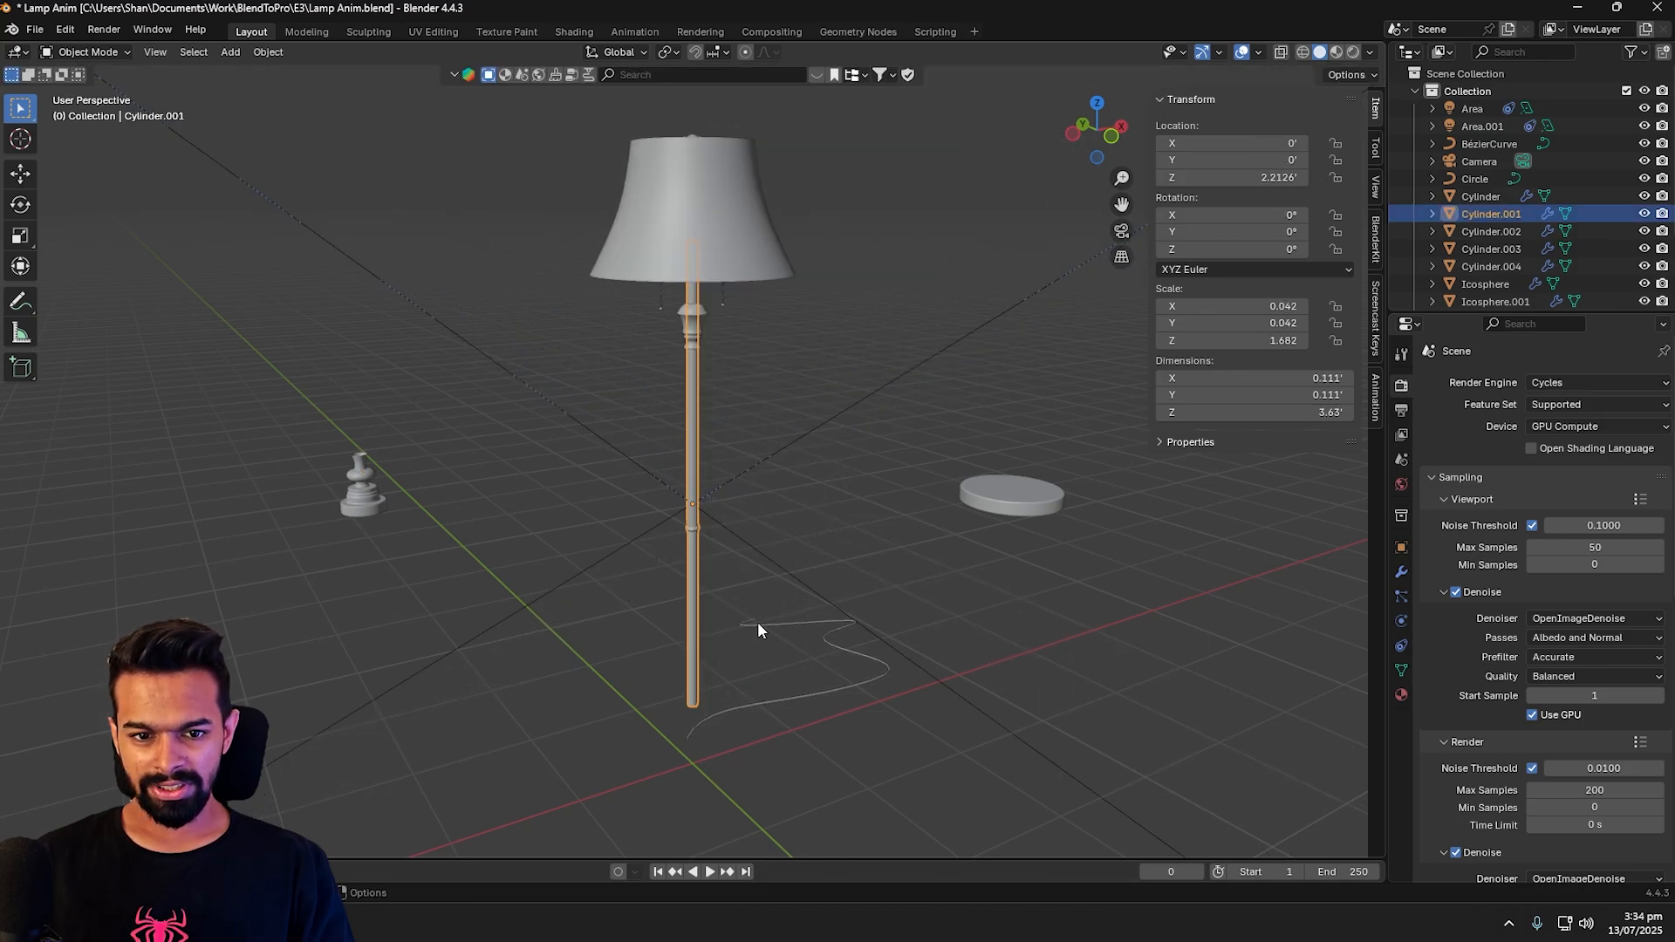
left_click(687, 234)
left_click(695, 413)
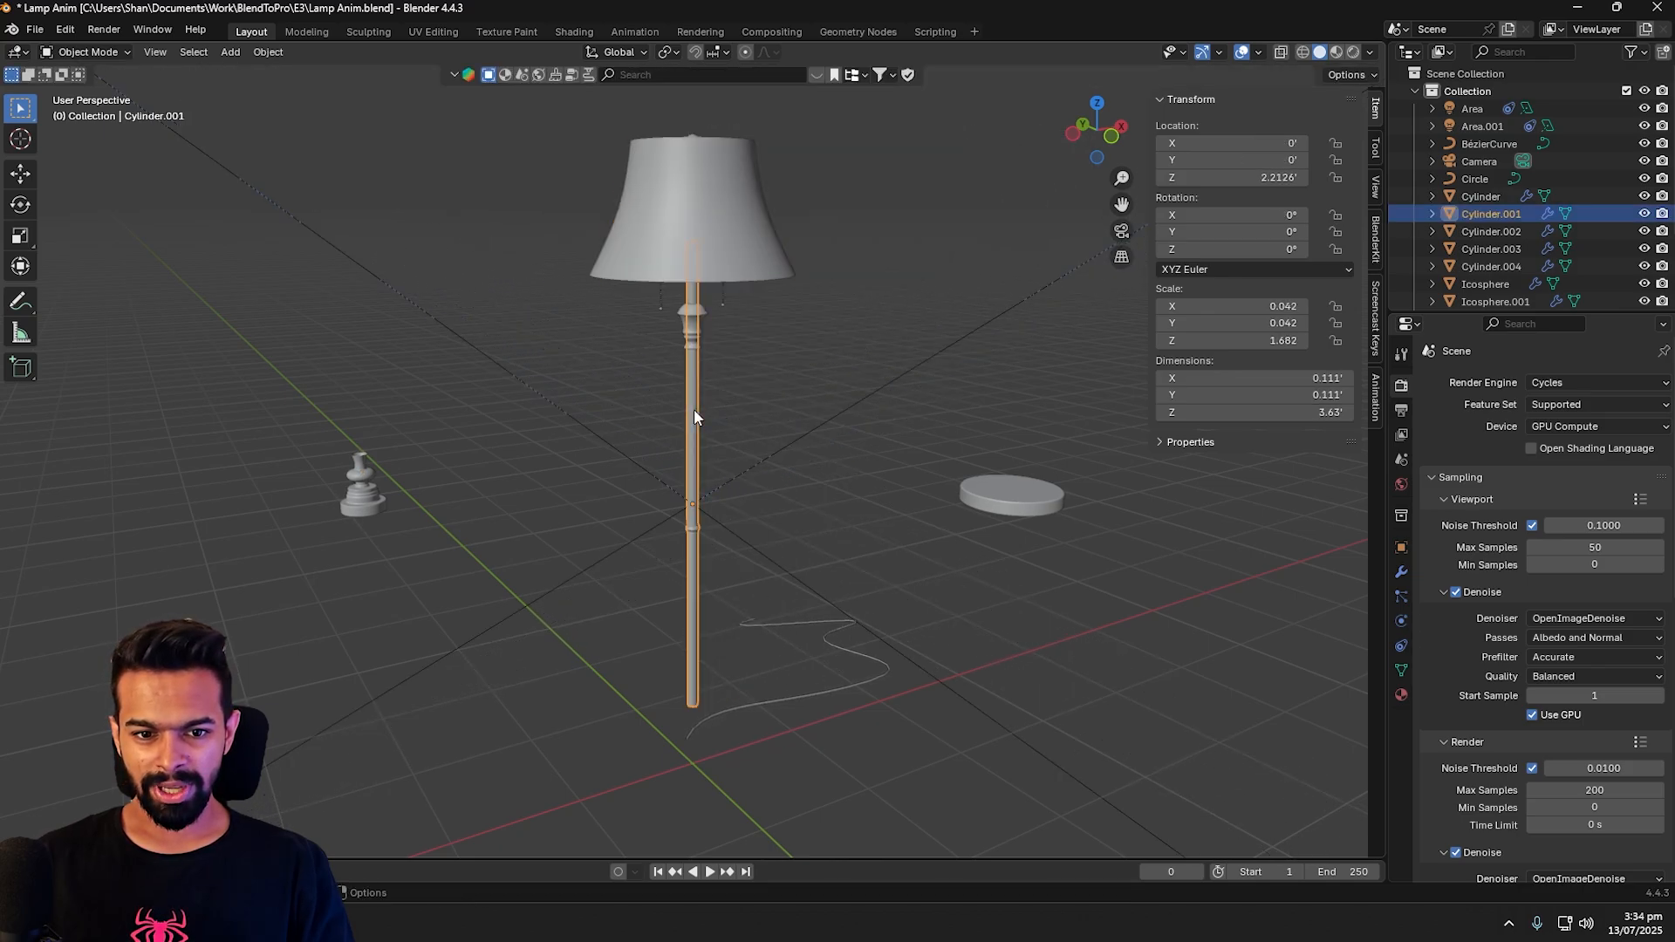
left_click(689, 319)
key("g")
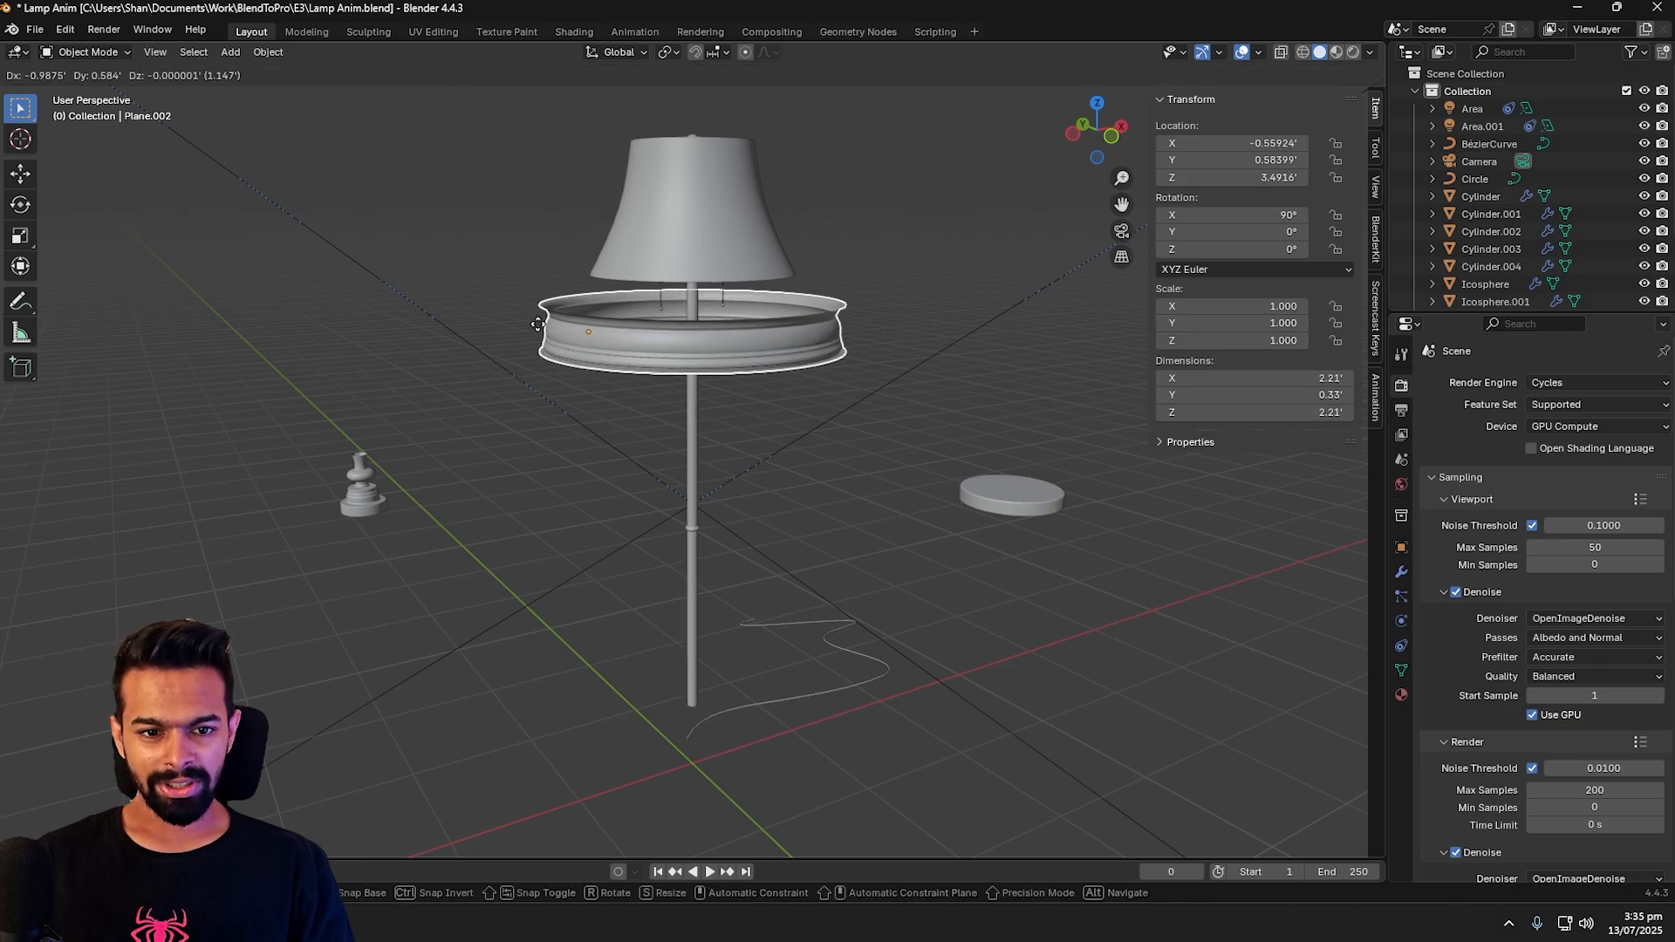
right_click(660, 338)
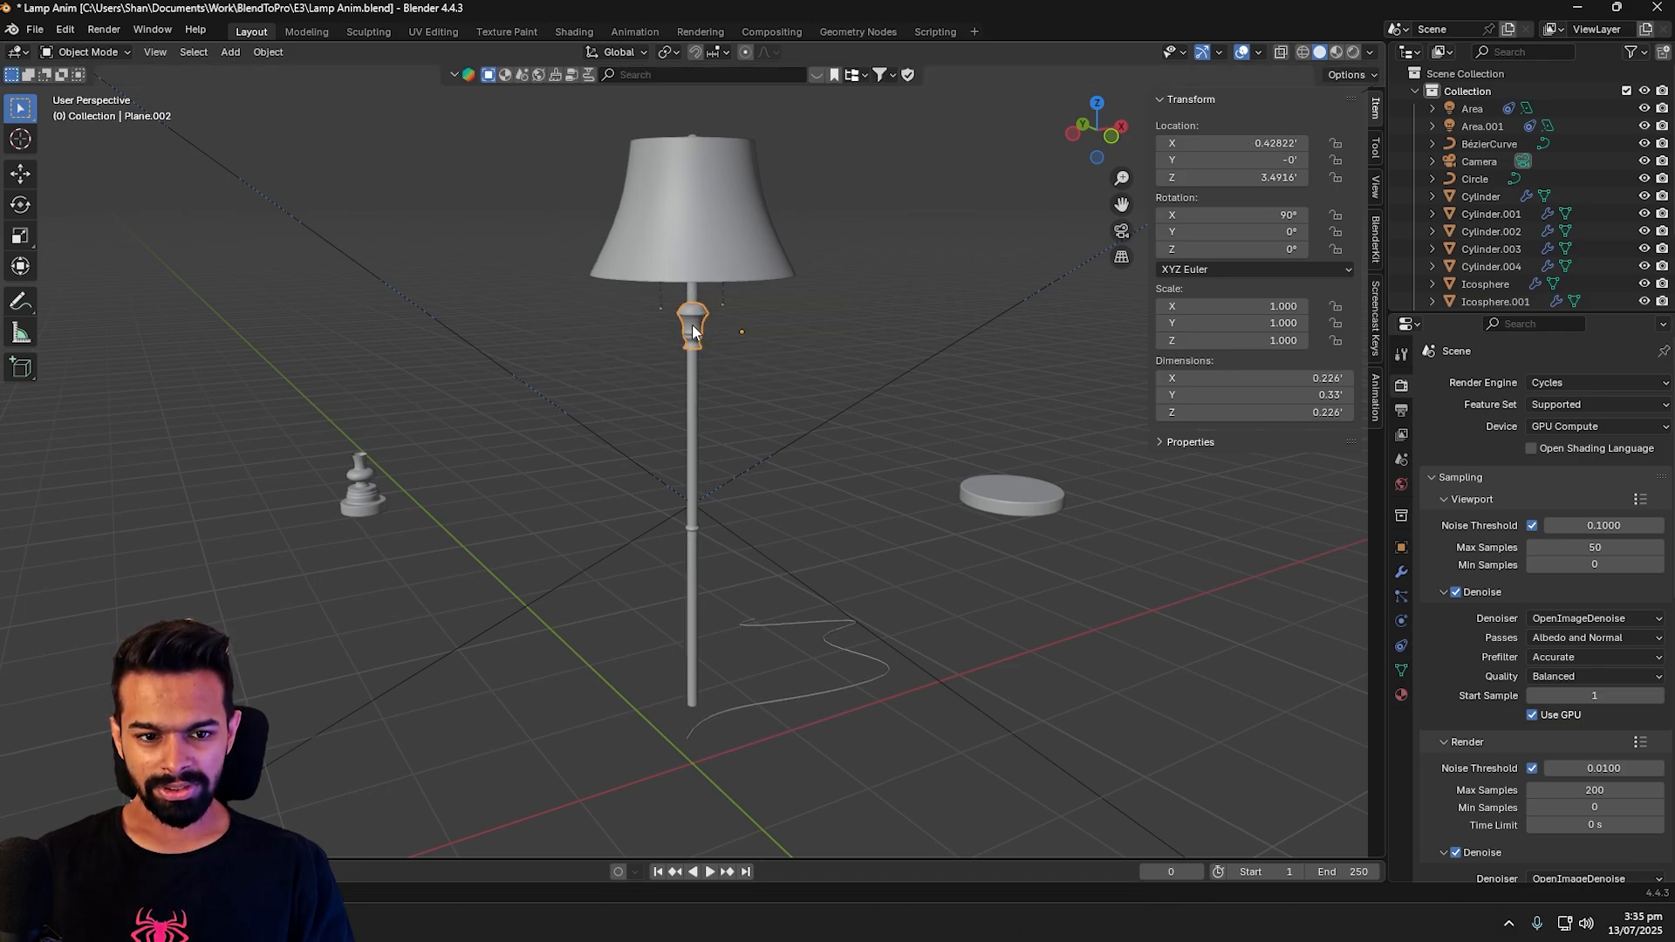
Step: Move the shade's wire frame to about X -1.85', Y 0.72' beside the lamp, and raise the shade above the pole
middle_click_drag(757, 343, 672, 469)
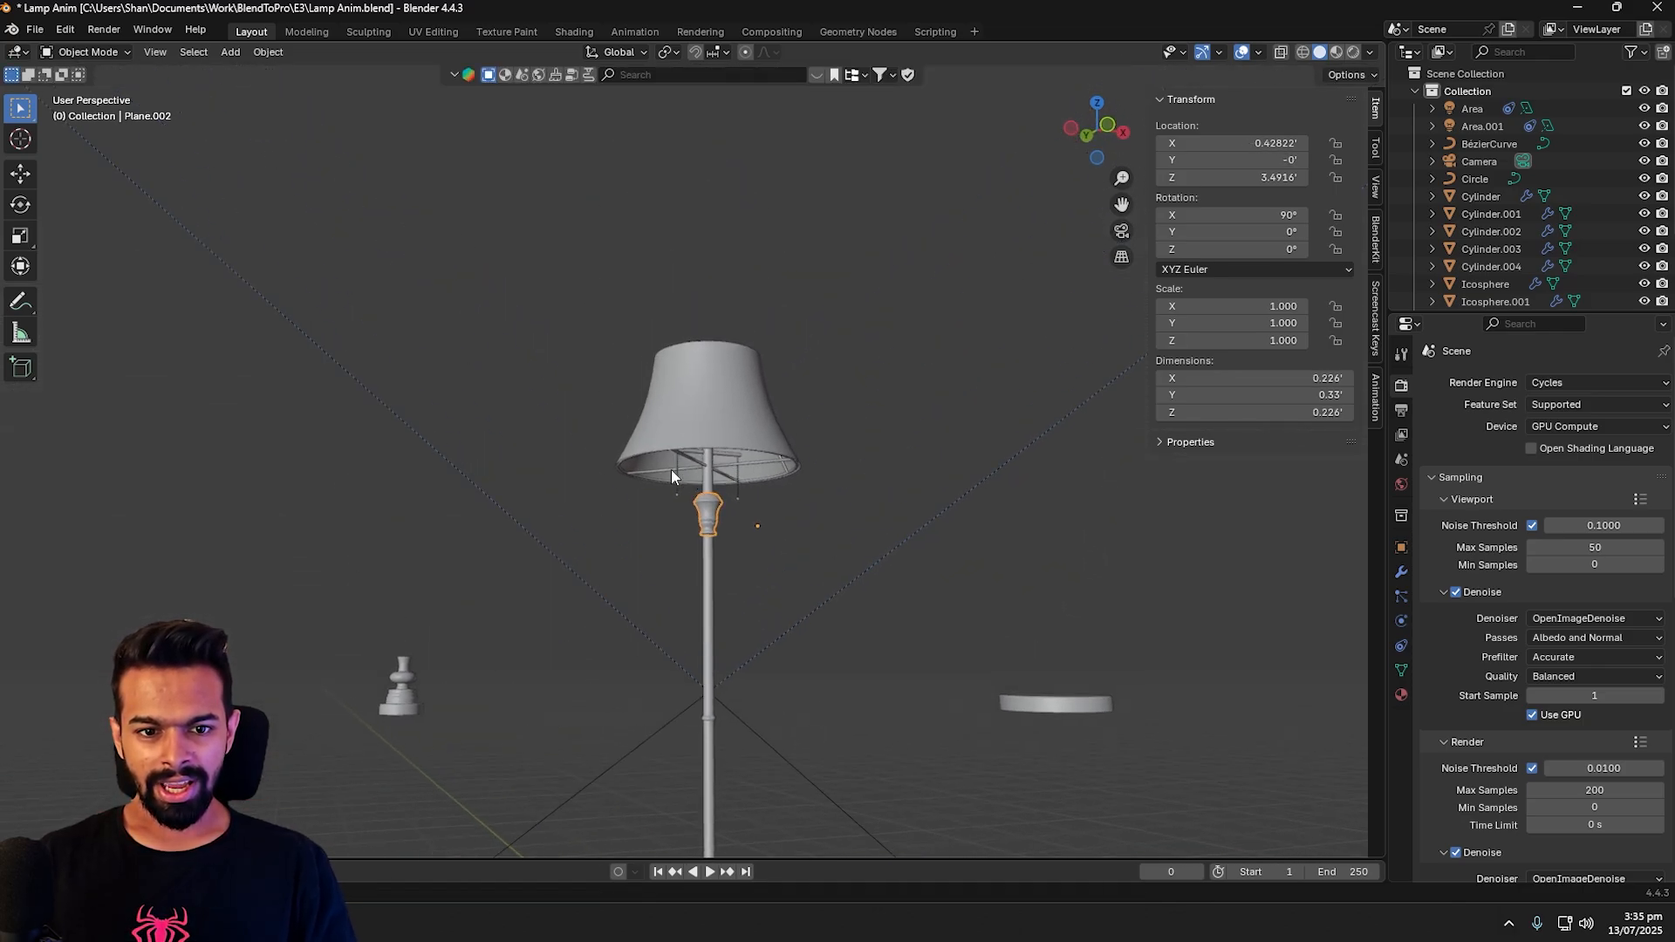
scroll(674, 453, "up", 3)
left_click(676, 455)
key("g")
left_click(252, 433)
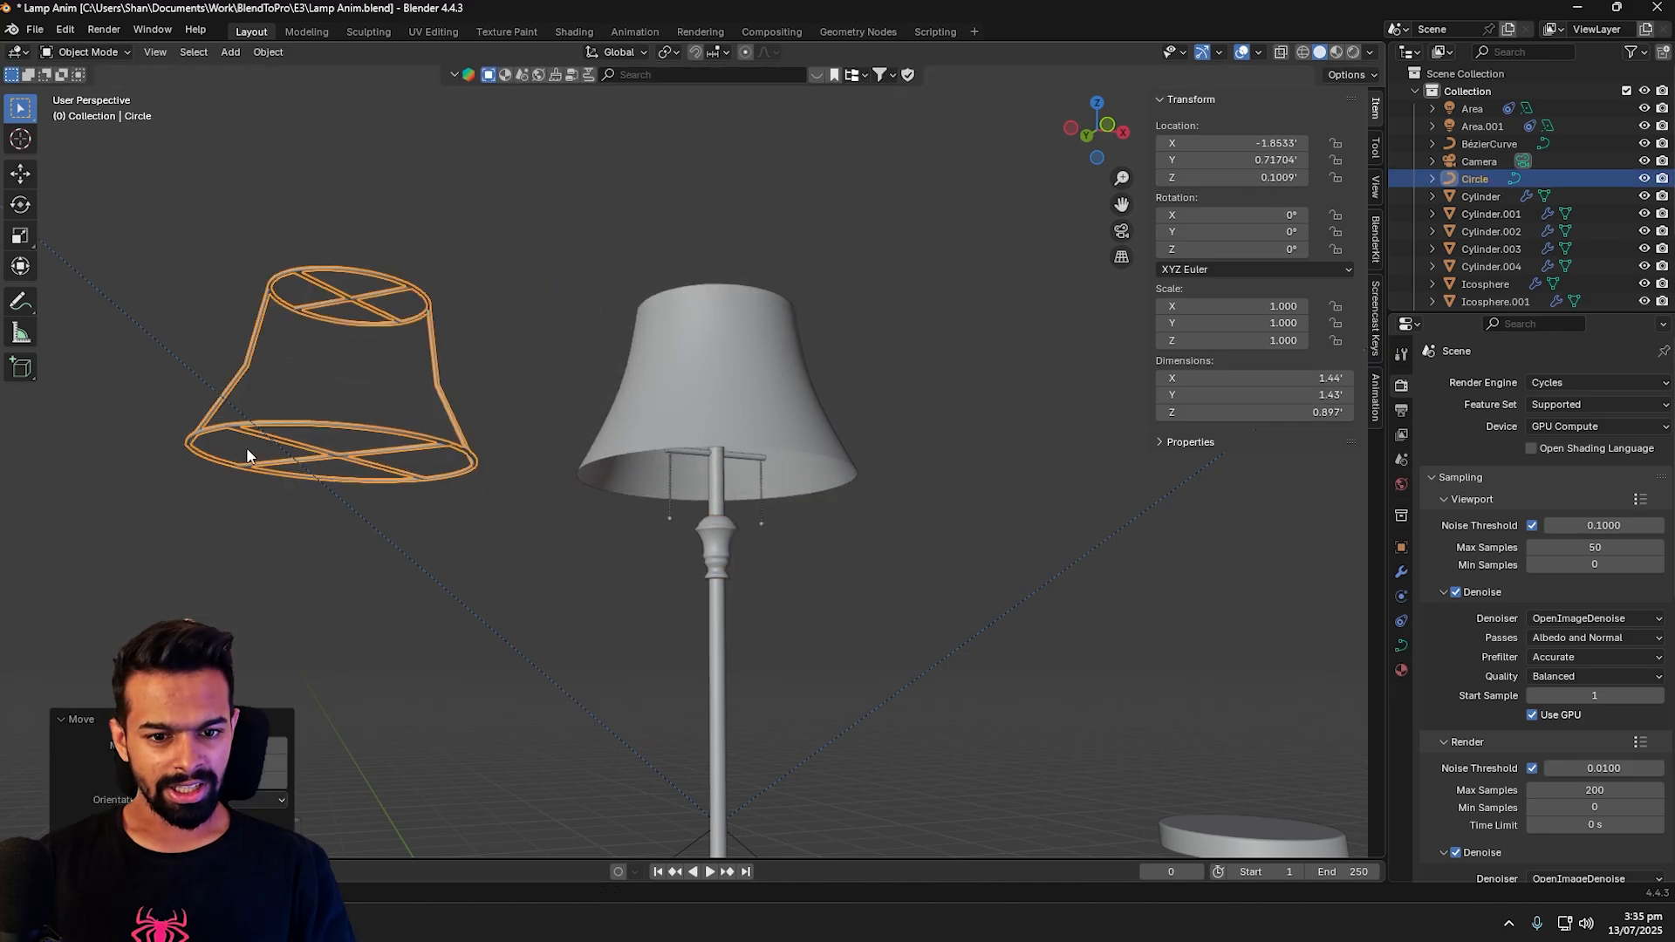
left_click(718, 406)
key("g")
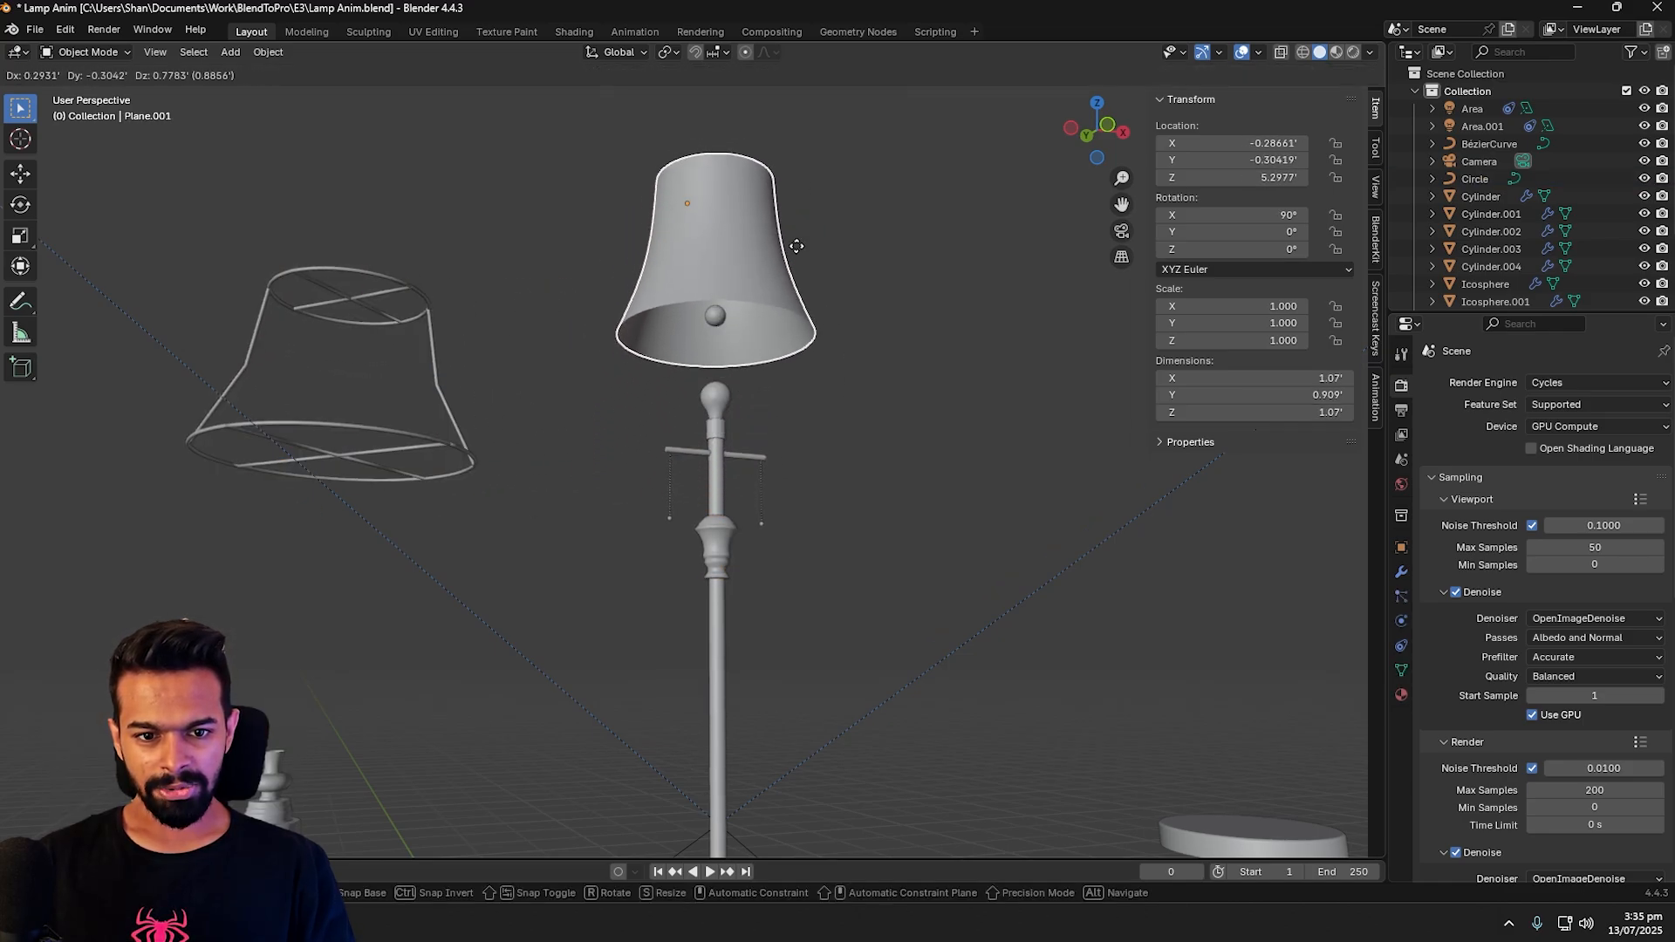
left_click(771, 248)
Step: Raise the power cord curve off the floor to about Z 0.84' and deselect it
scroll(739, 573, "down", 5)
left_click(730, 624)
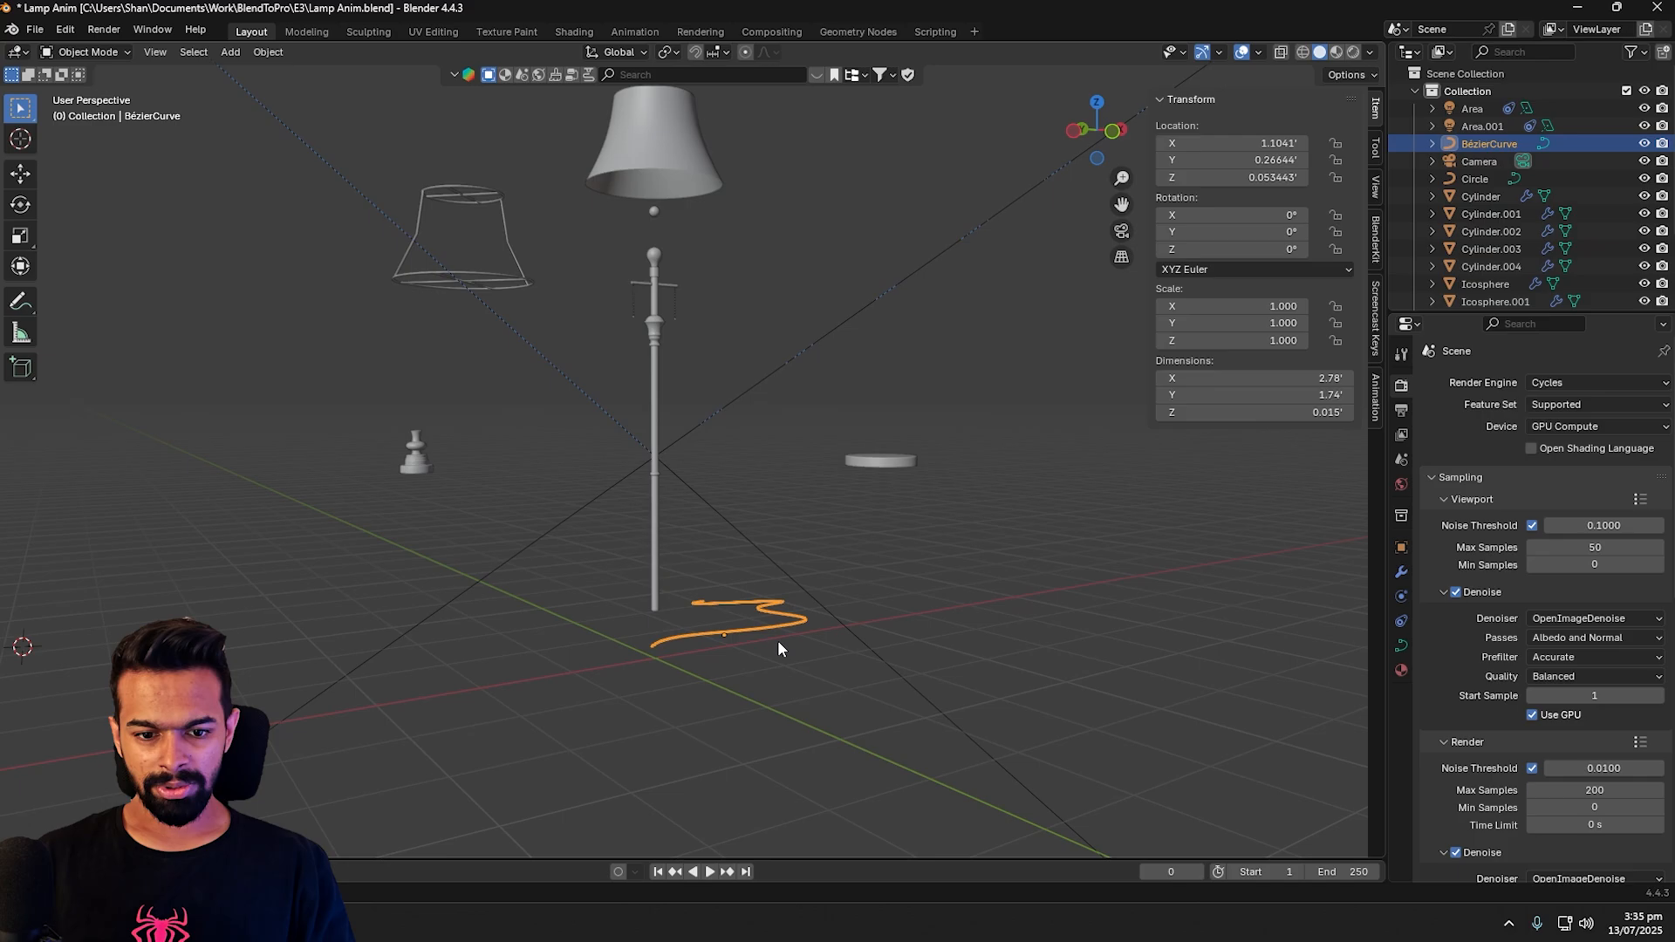
key("g")
left_click(800, 573)
left_click(965, 553)
scroll(965, 553, "down", 1)
scroll(965, 555, "down", 1)
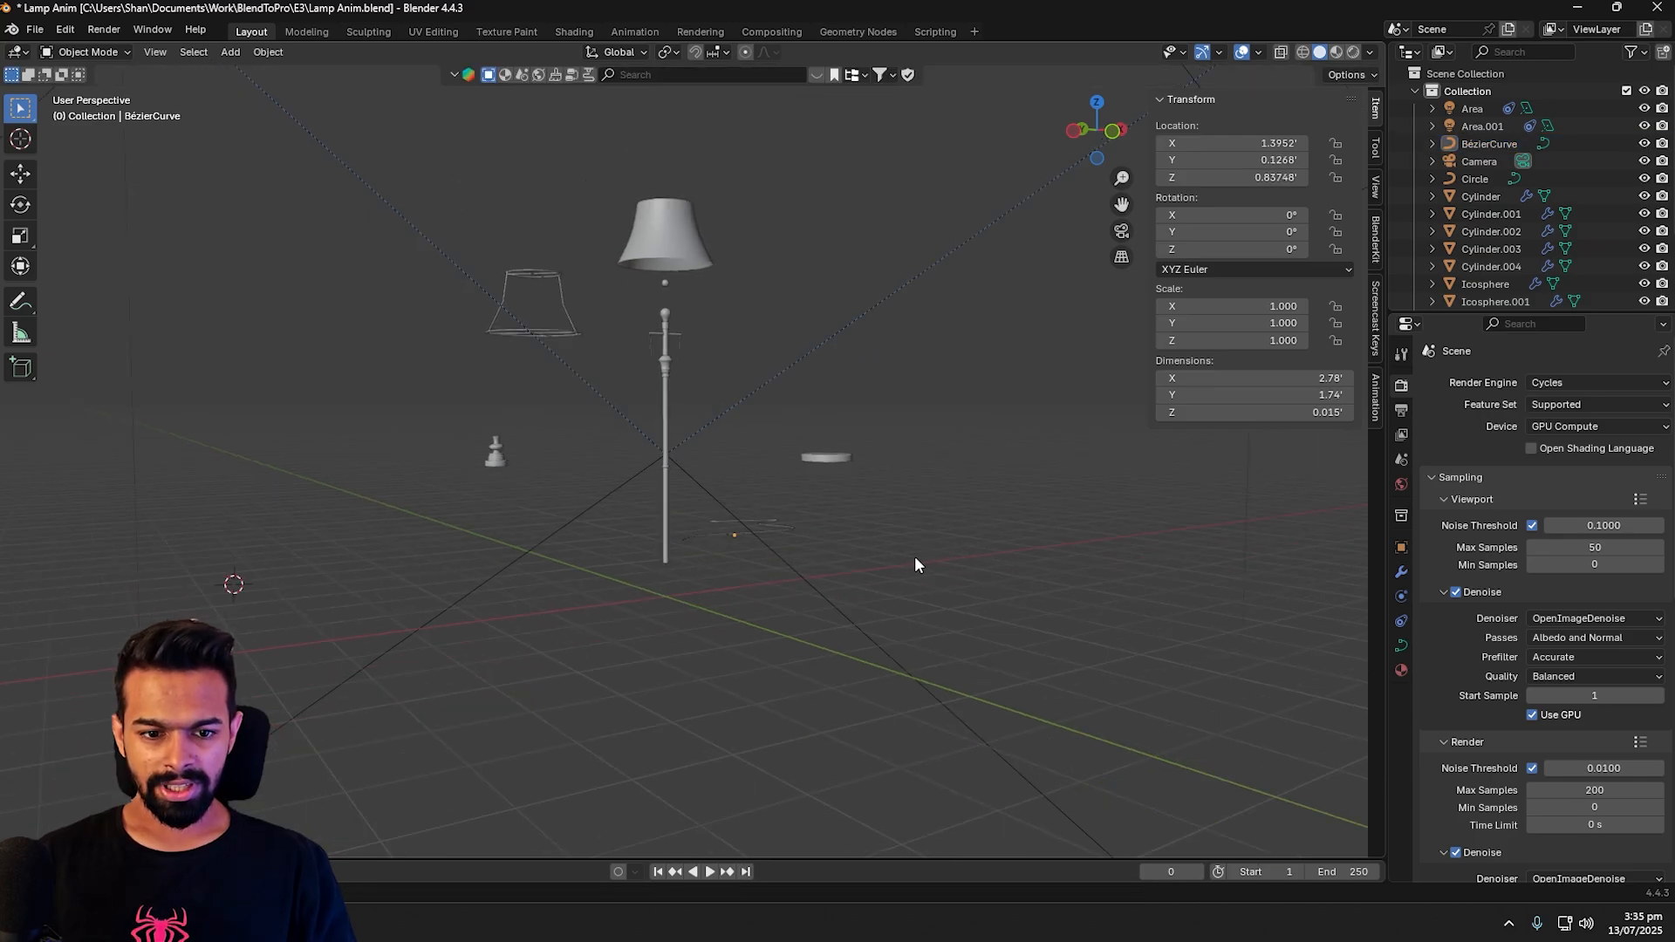
Step: Inspect the lamp's round base on its own in local view, and return to the full lamp
scroll(907, 497, "up", 2)
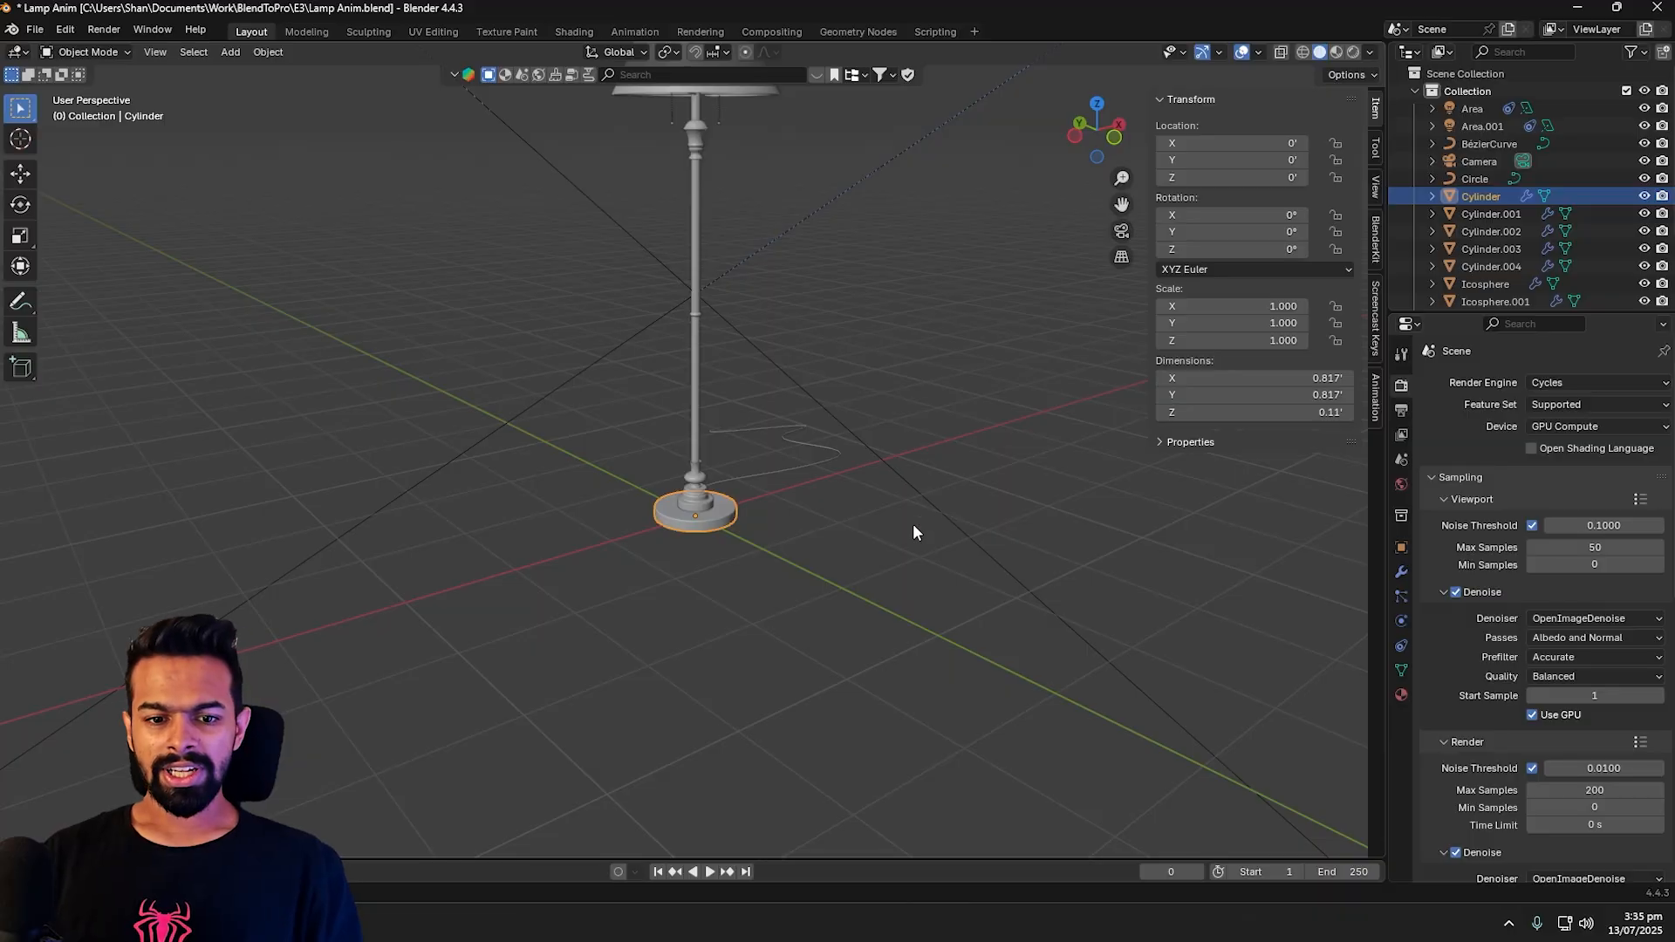
scroll(858, 583, "up", 2)
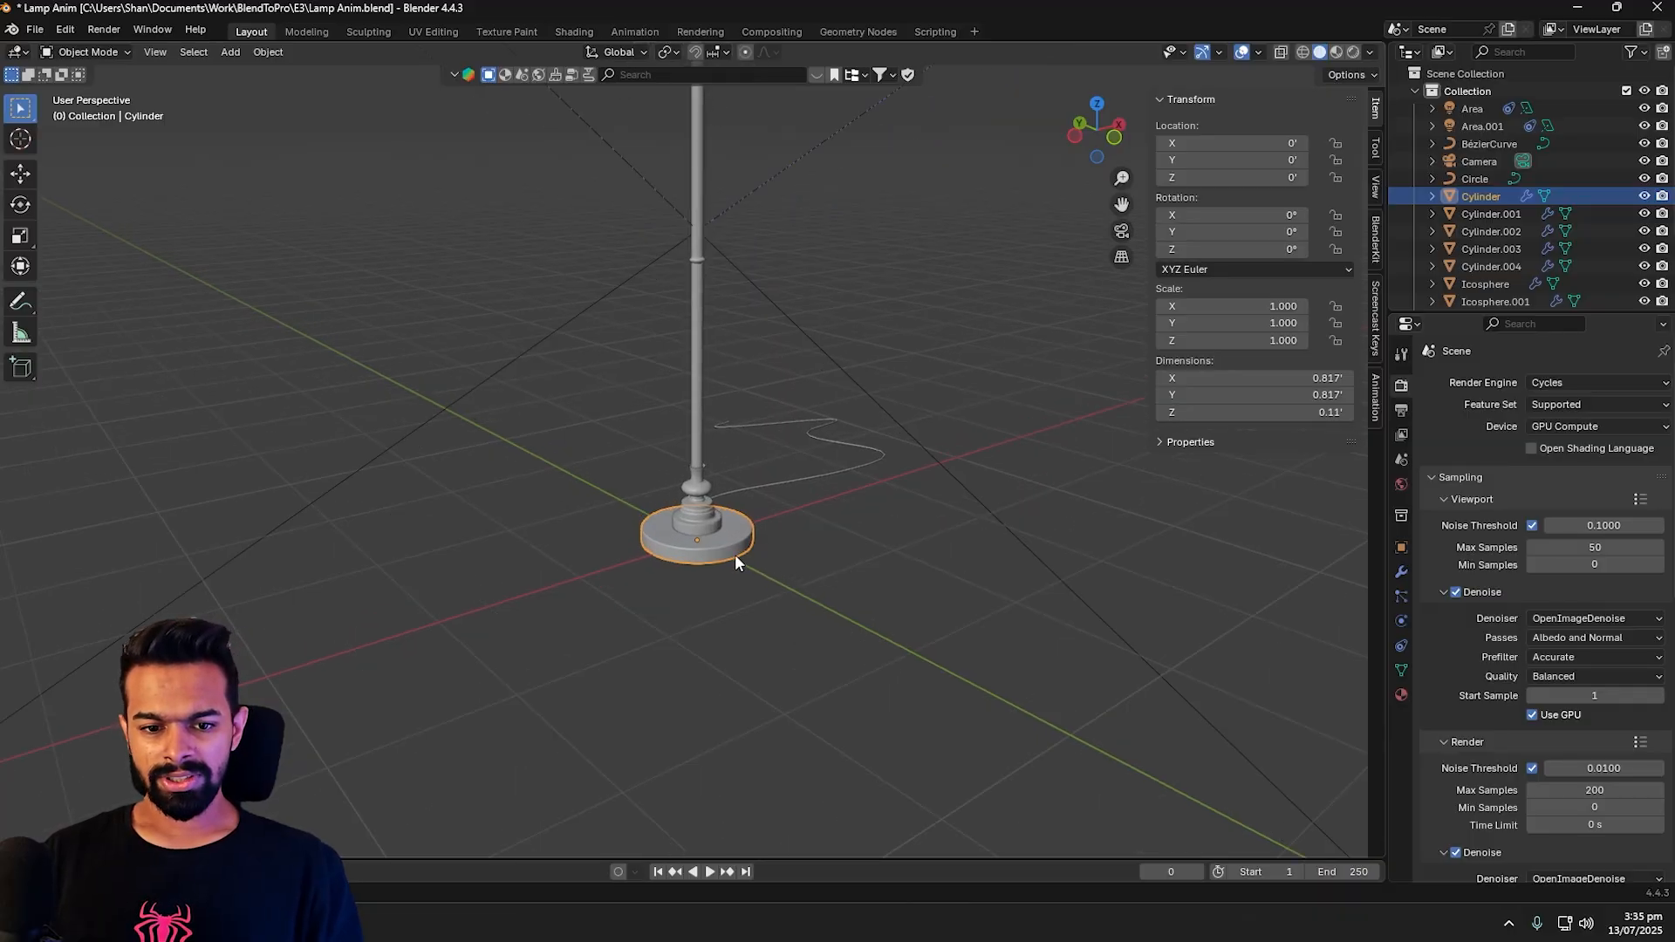
key("KP_Divide")
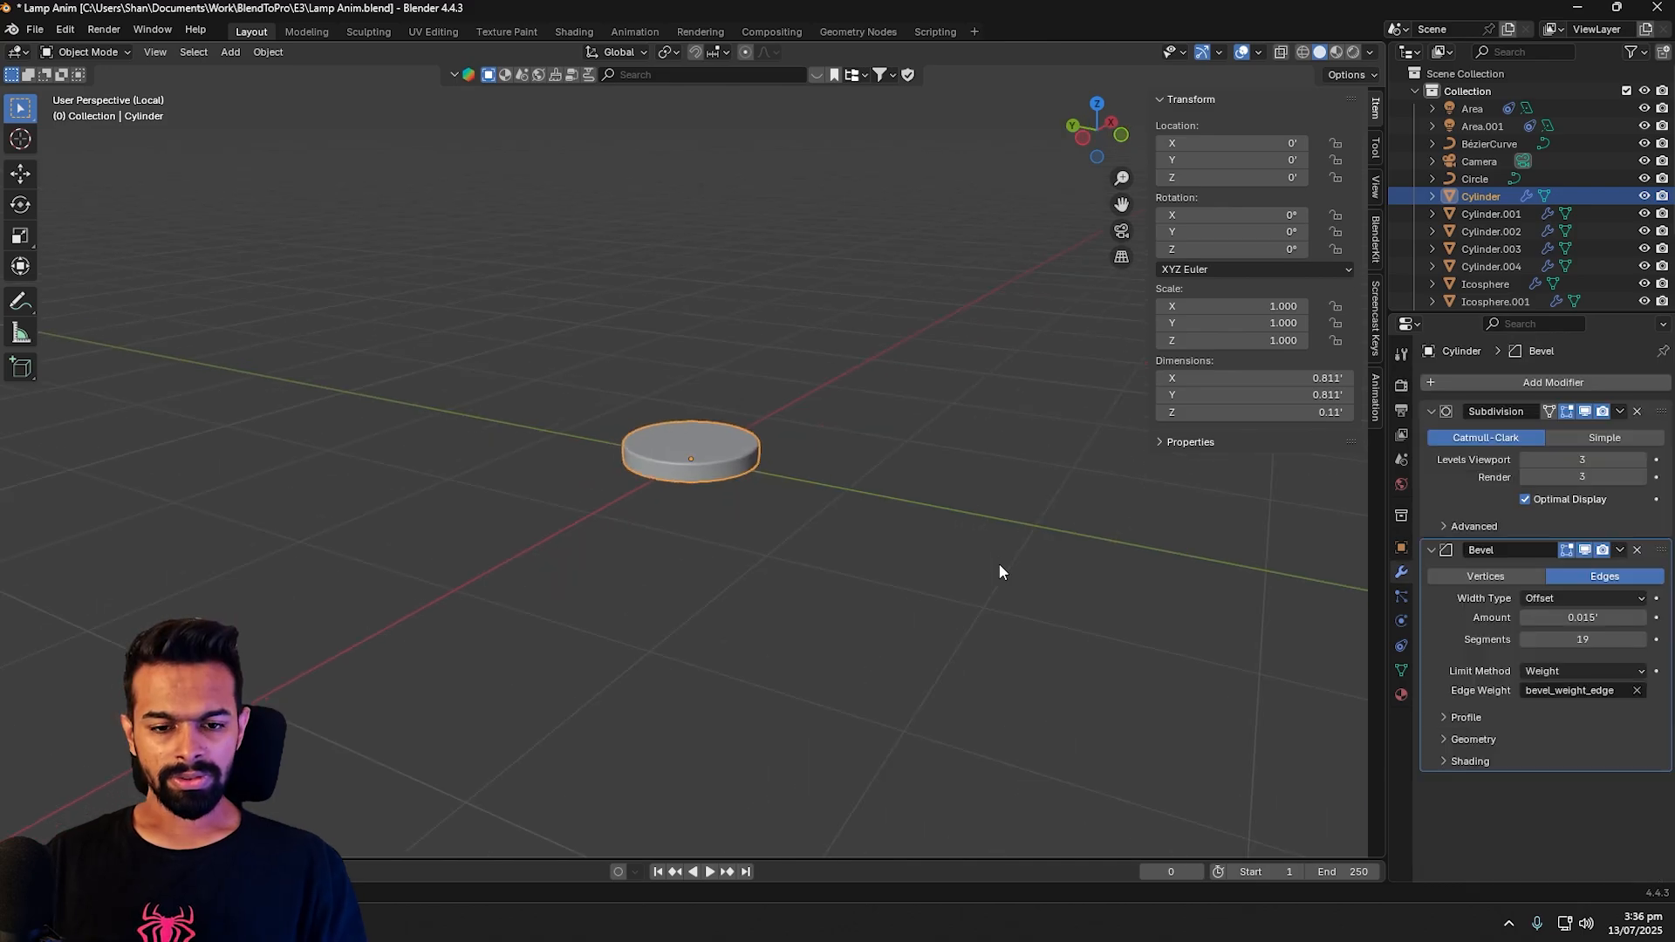
scroll(960, 559, "up", 2)
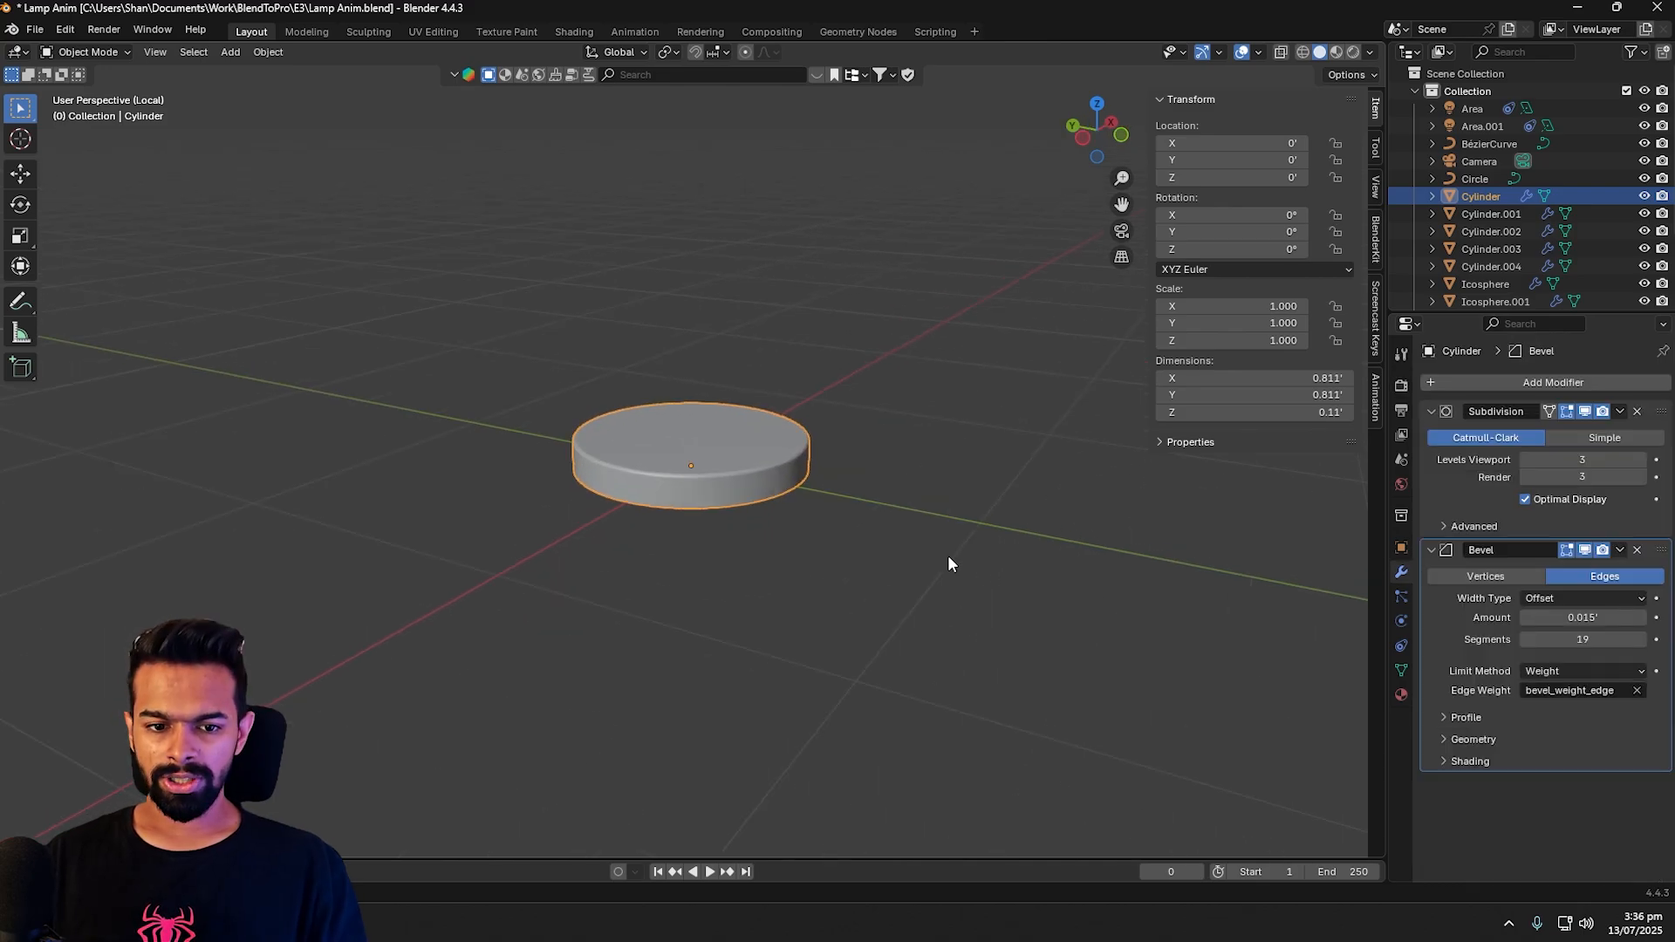
key("KP_1")
middle_click_drag(922, 512, 962, 598)
middle_click_drag(885, 523, 949, 541)
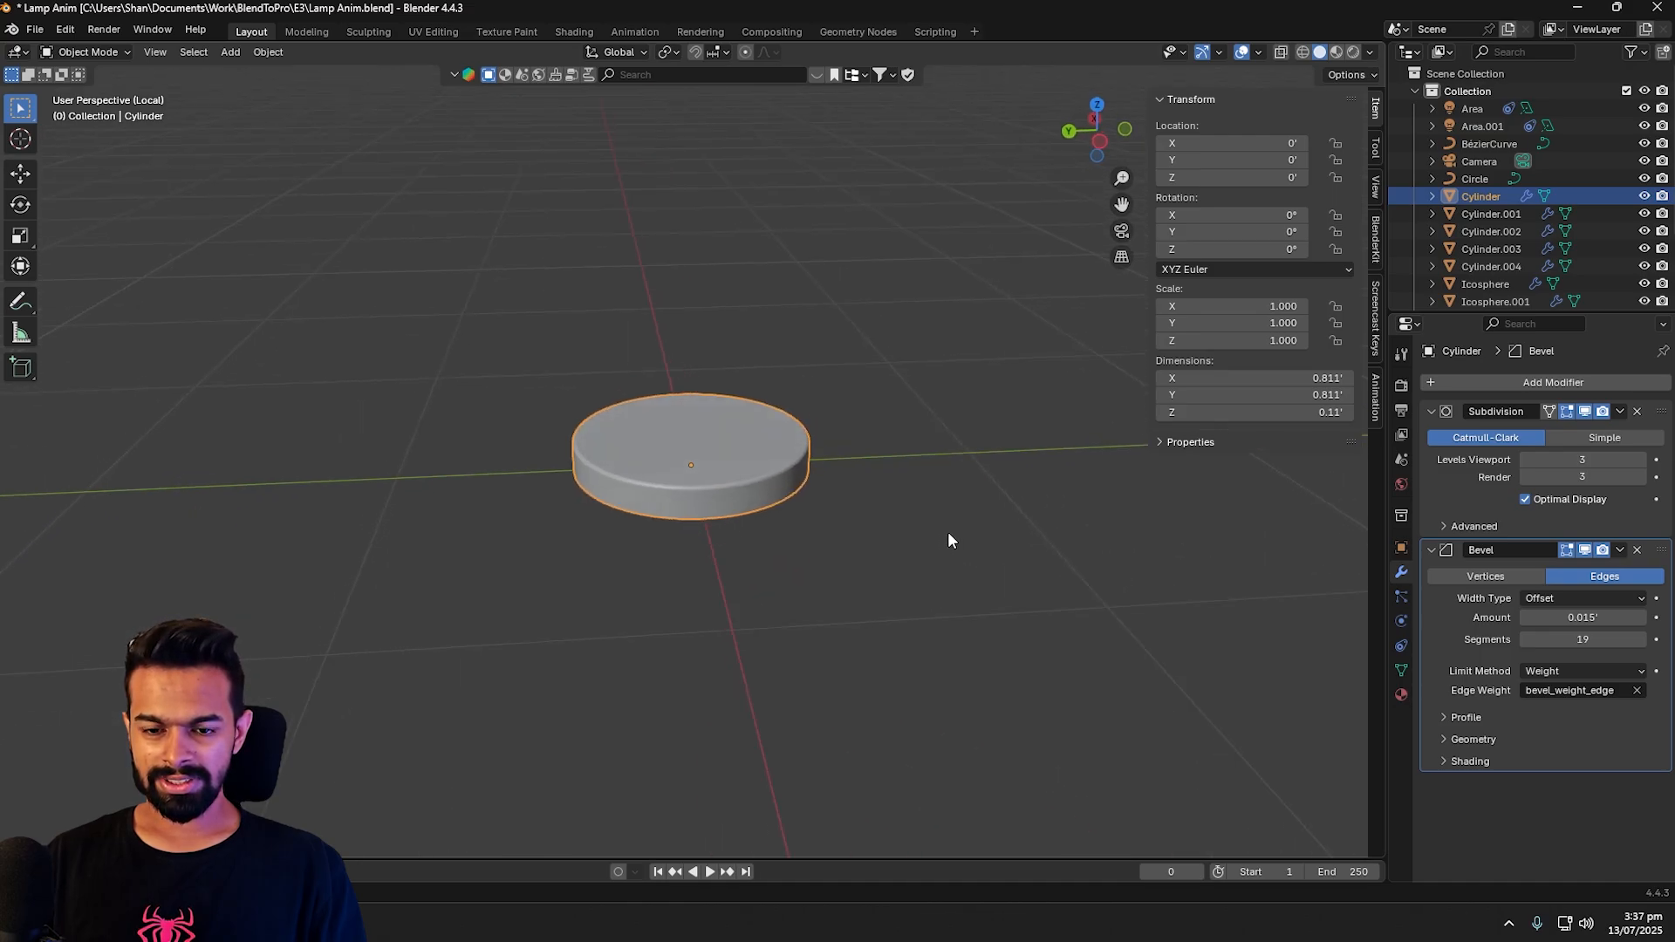
key("KP_Divide")
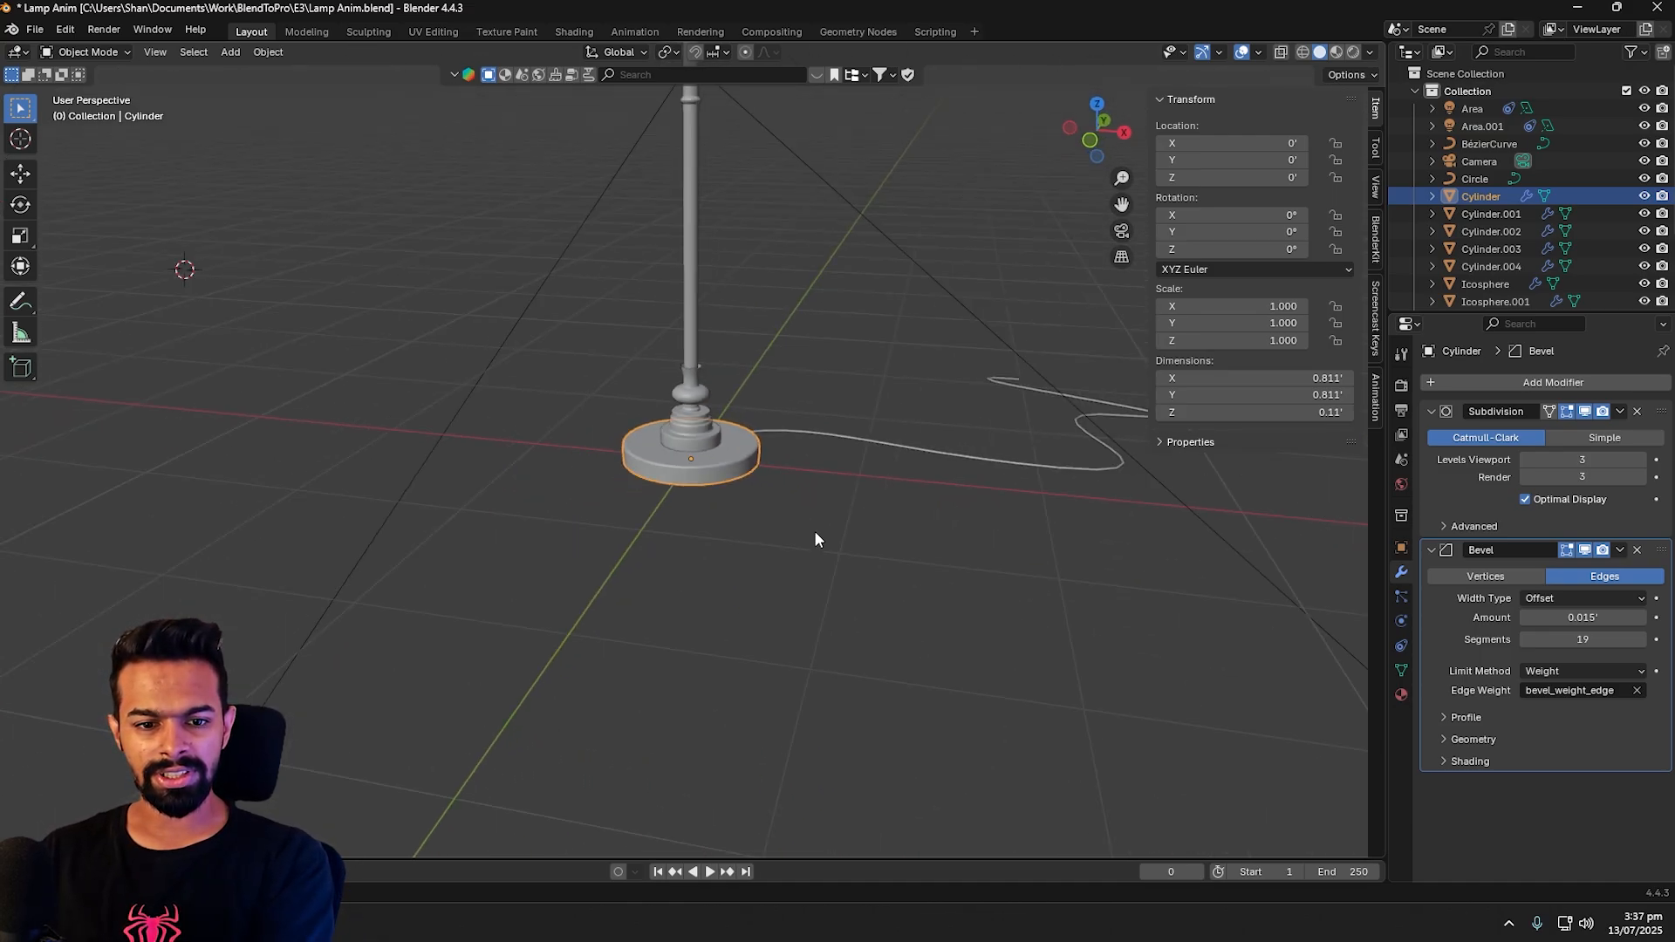
middle_click_drag(815, 533, 835, 546)
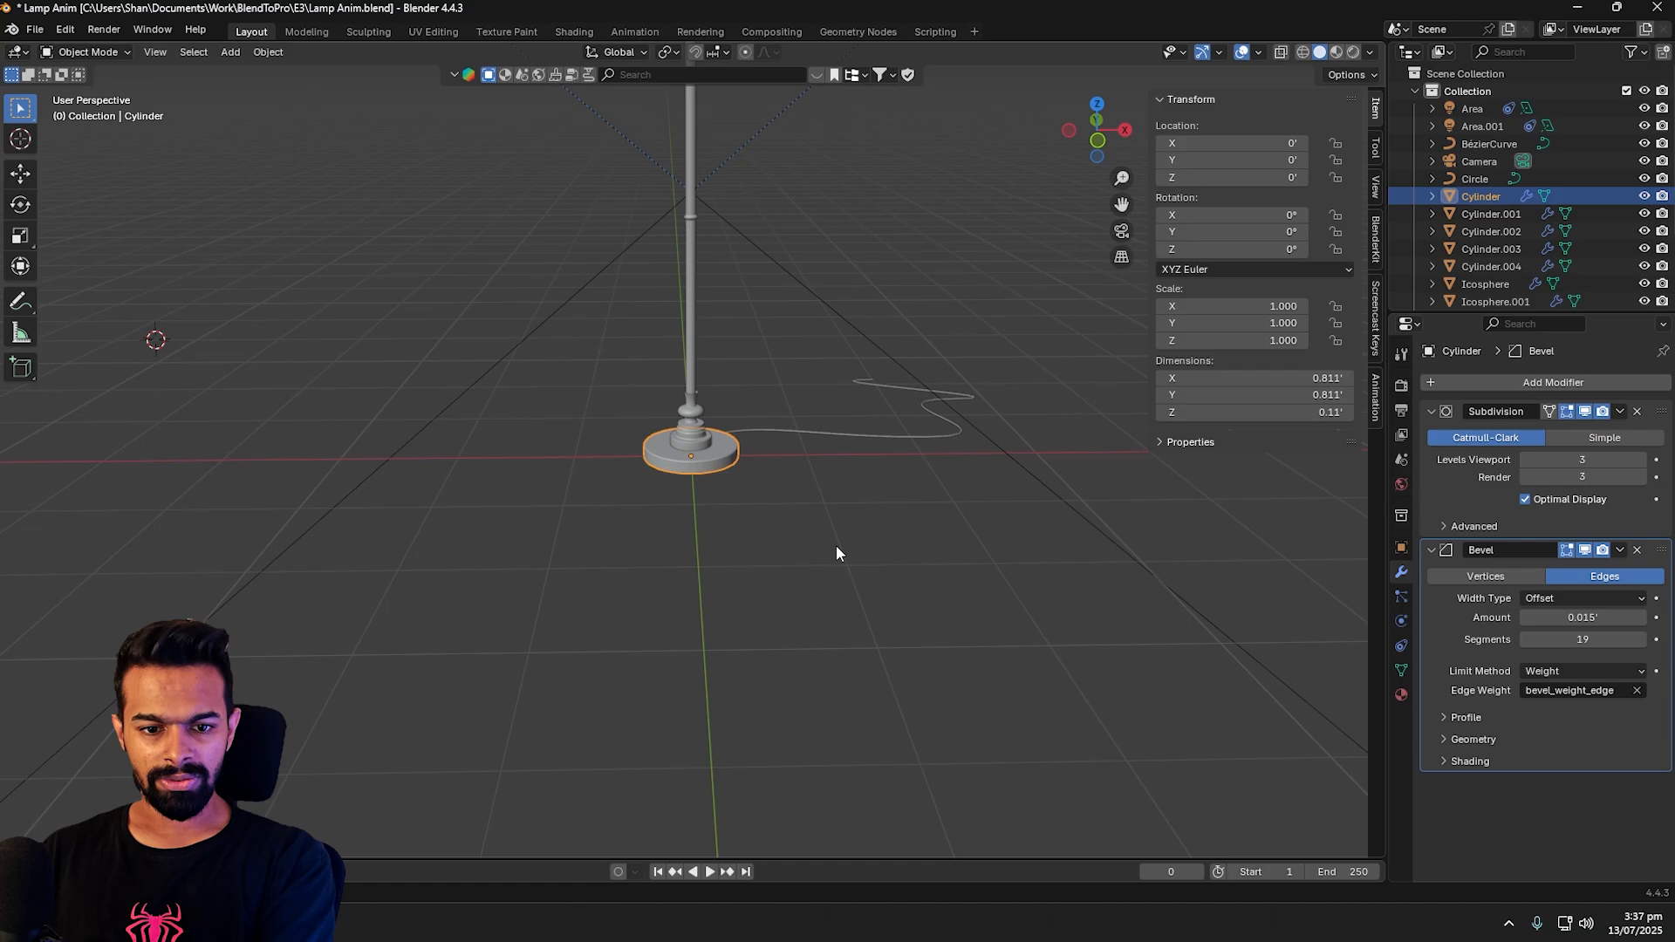
Step: Isolate the lamp's round base in local view and select it in the front view
key("KP_Divide")
scroll(902, 541, "down", 3)
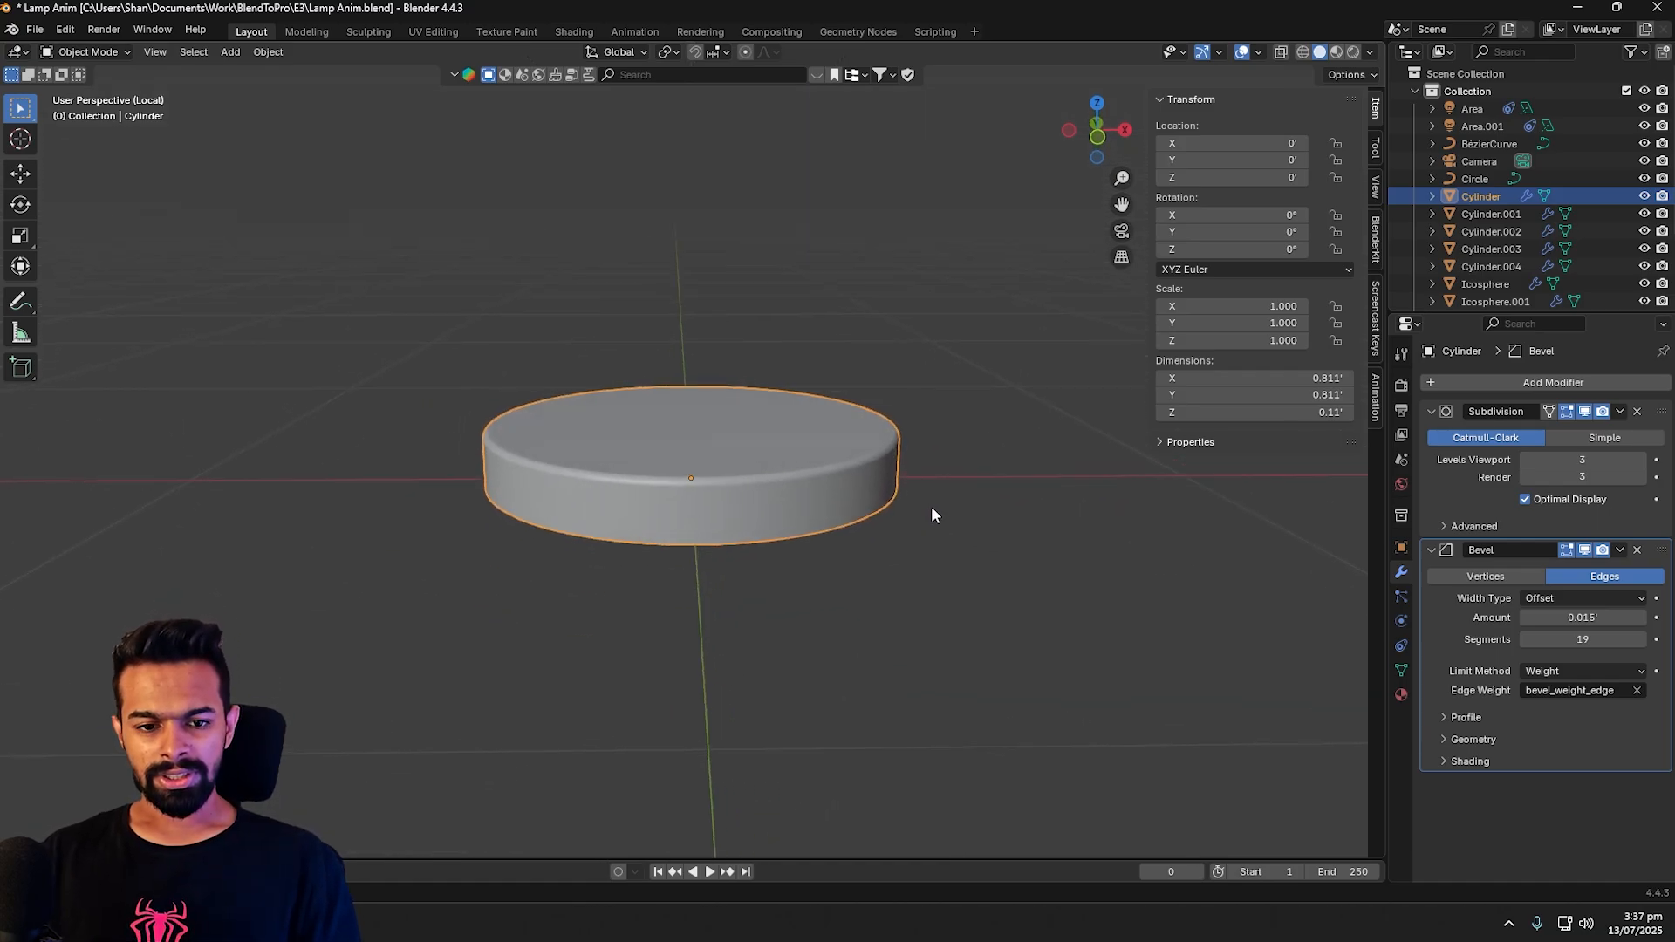
key("KP_1")
scroll(716, 570, "up", 3)
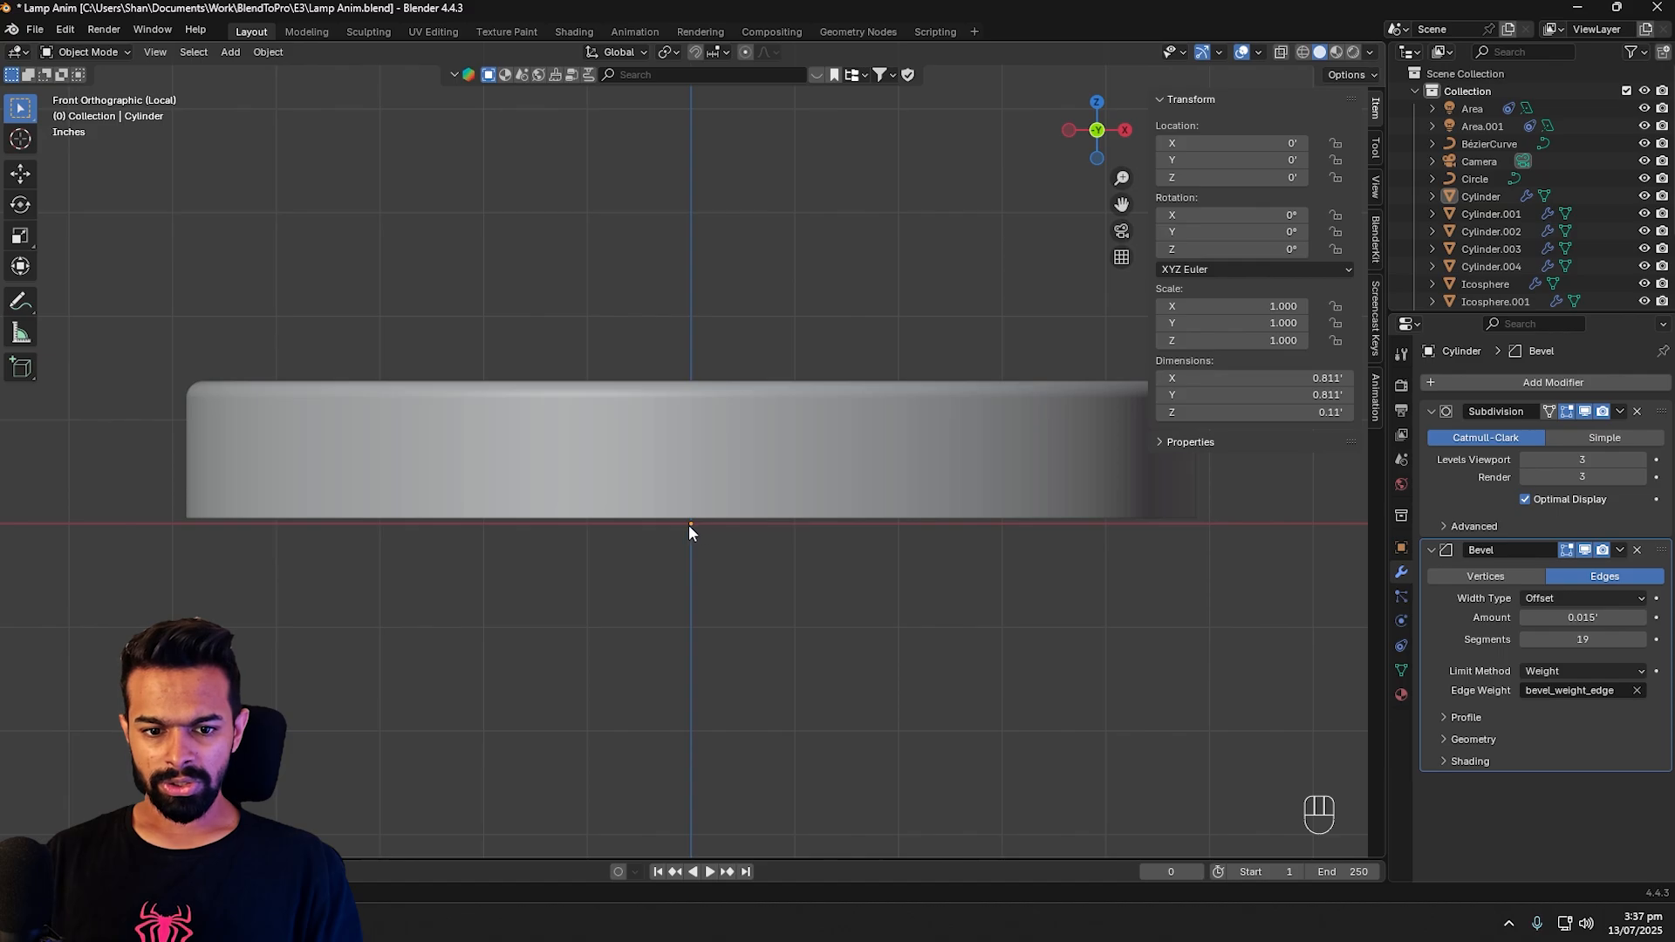
left_click(699, 472)
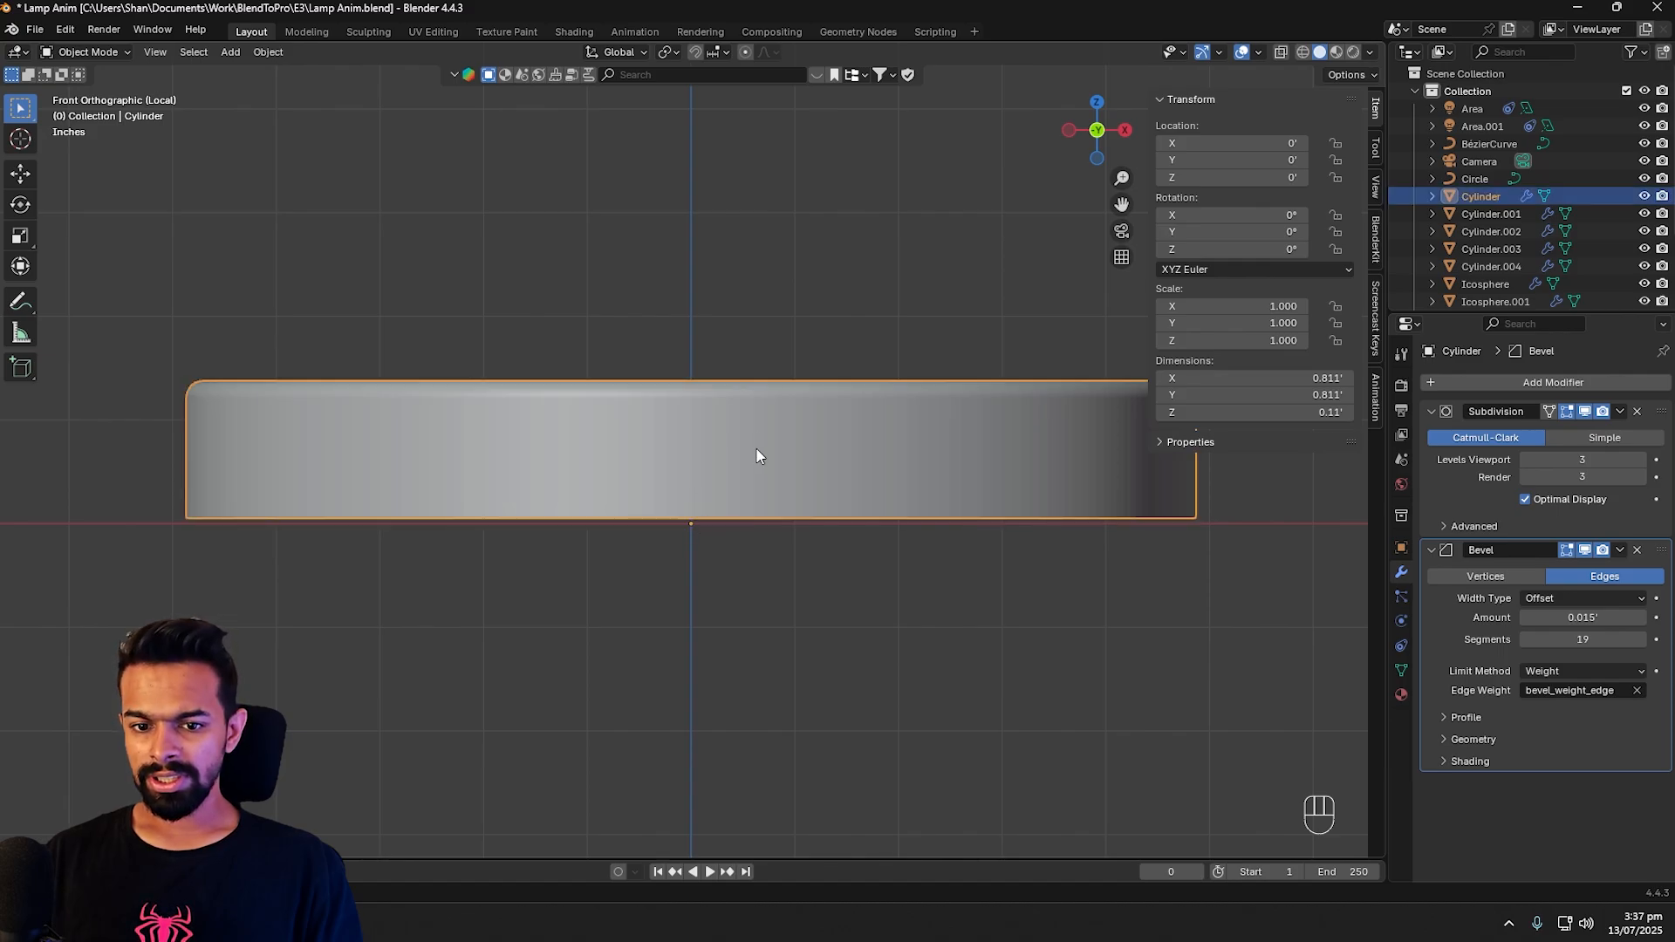
Step: Snap the 3D cursor to the active face on the underside of the round base in Edit Mode, and return to Object Mode
mouse_move(740, 576)
middle_mouse_down()
mouse_move(785, 586)
mouse_move(785, 557)
mouse_move(753, 557)
middle_mouse_up()
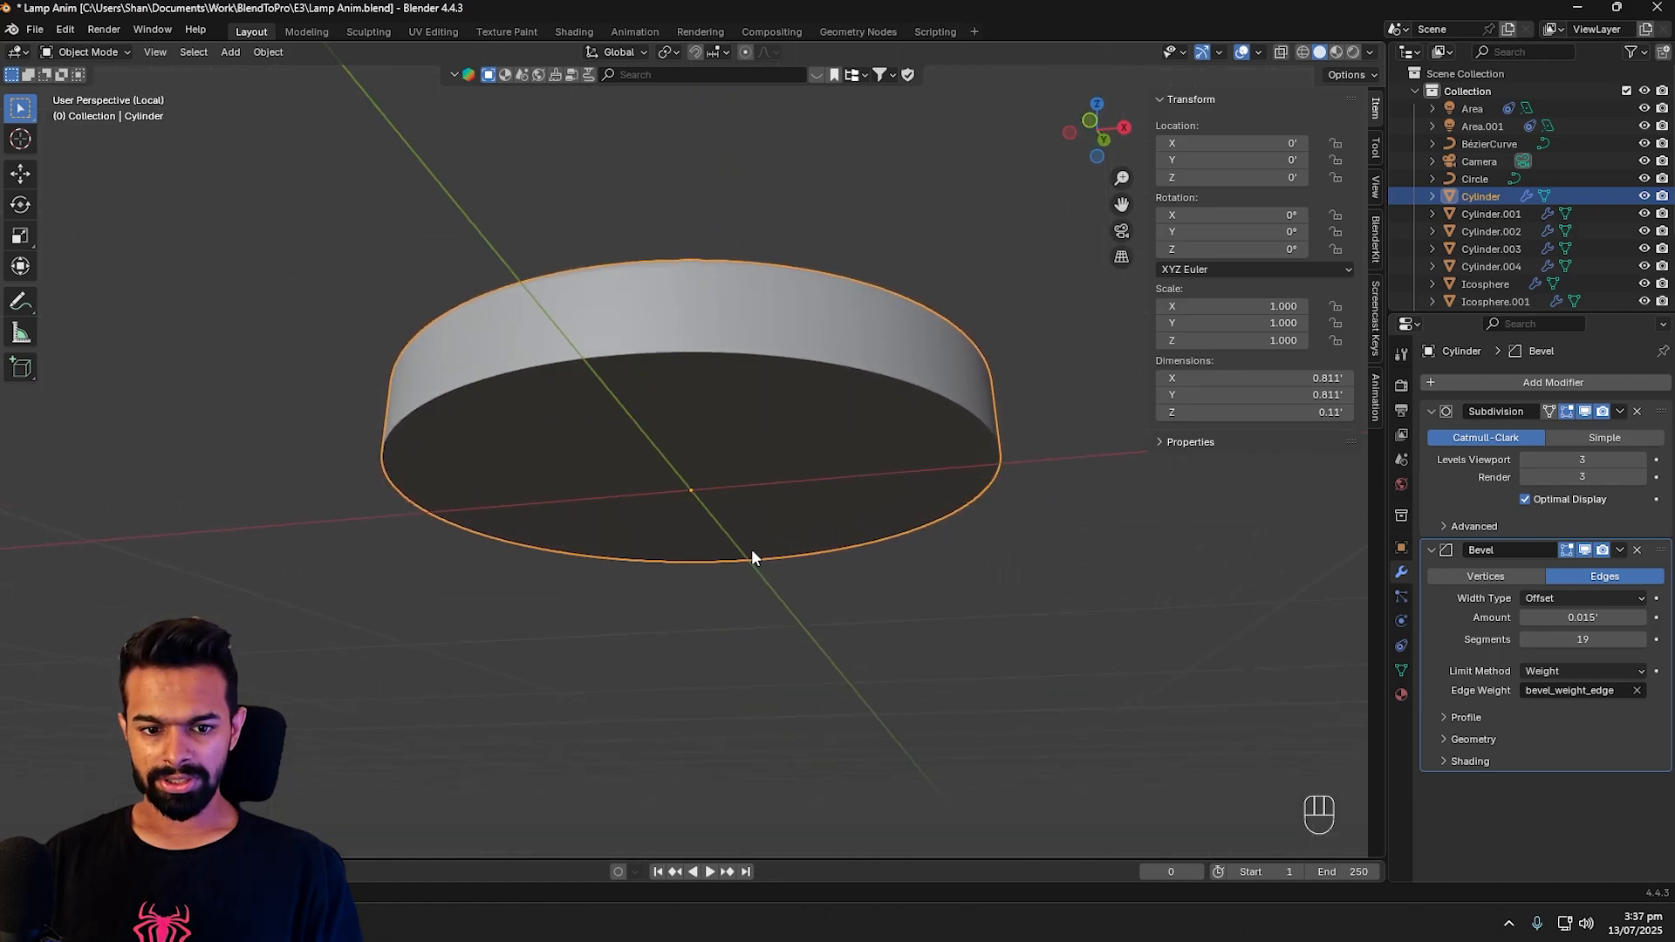
key("Tab")
left_click(711, 452)
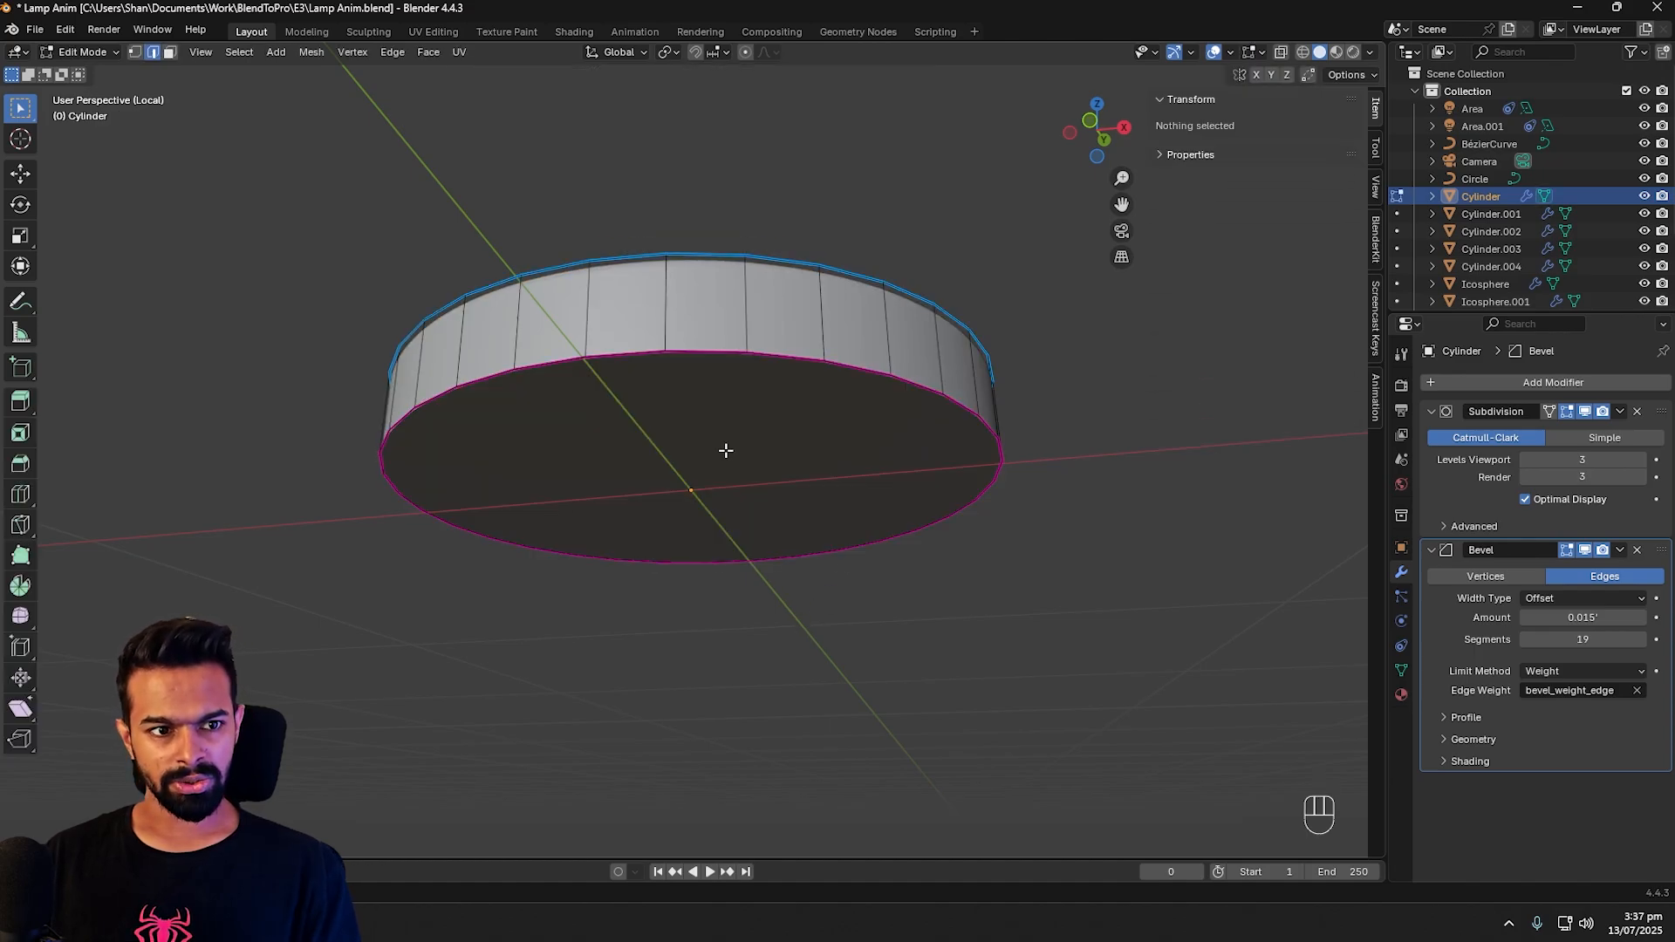
key("3")
left_click(724, 450)
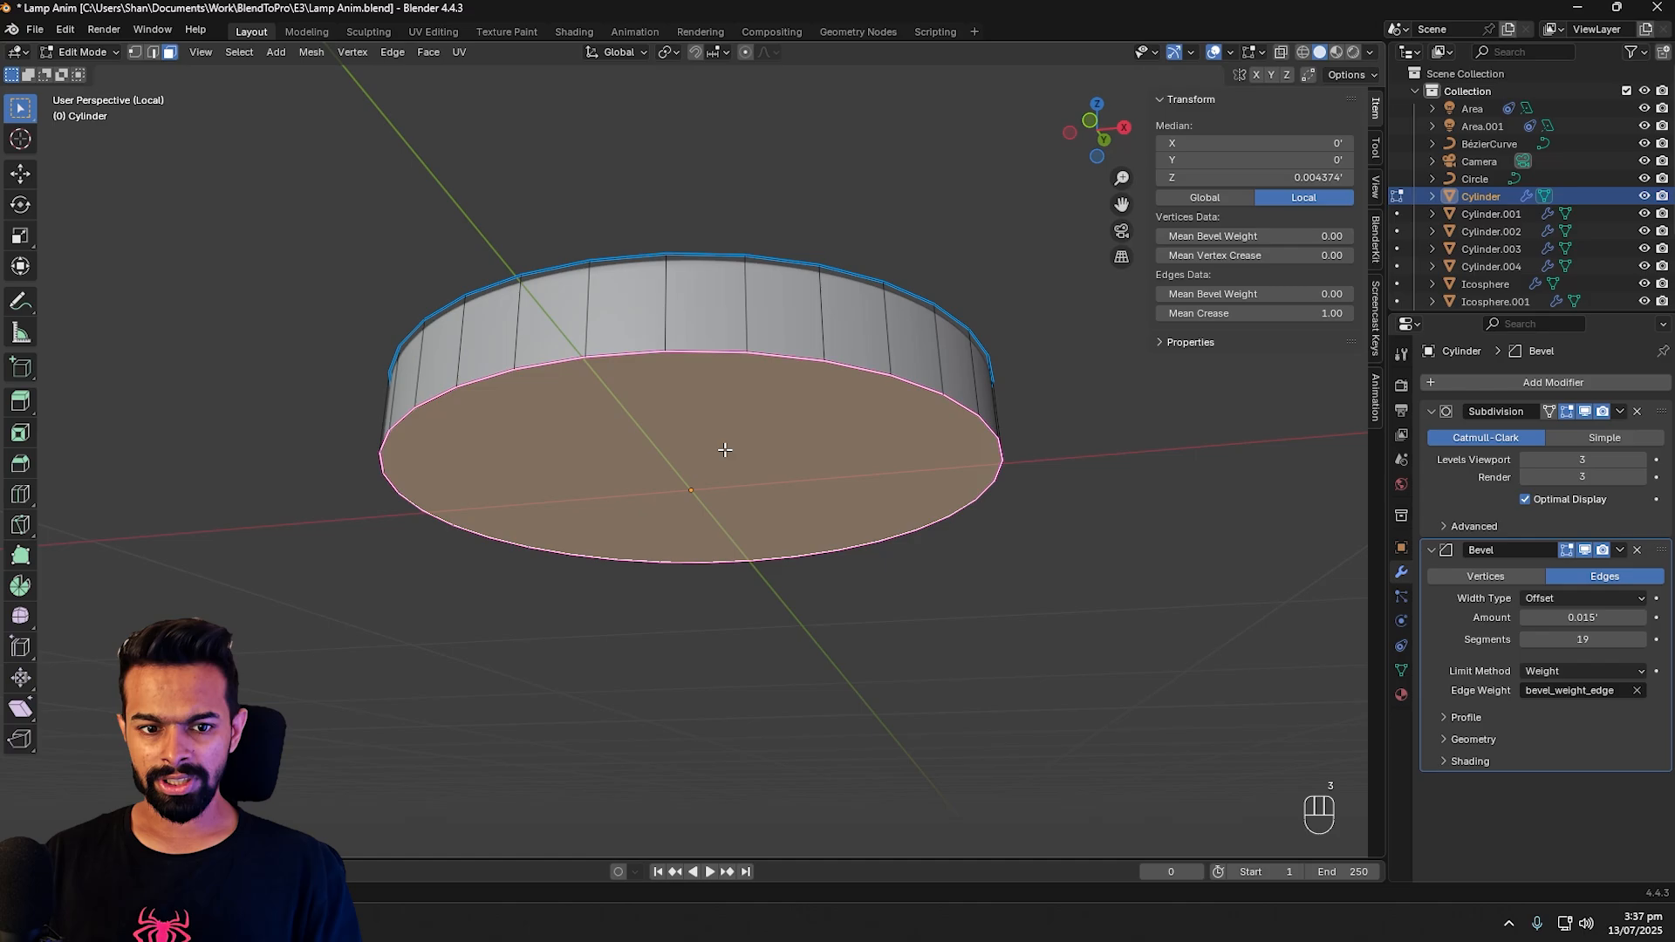
key("shift+s")
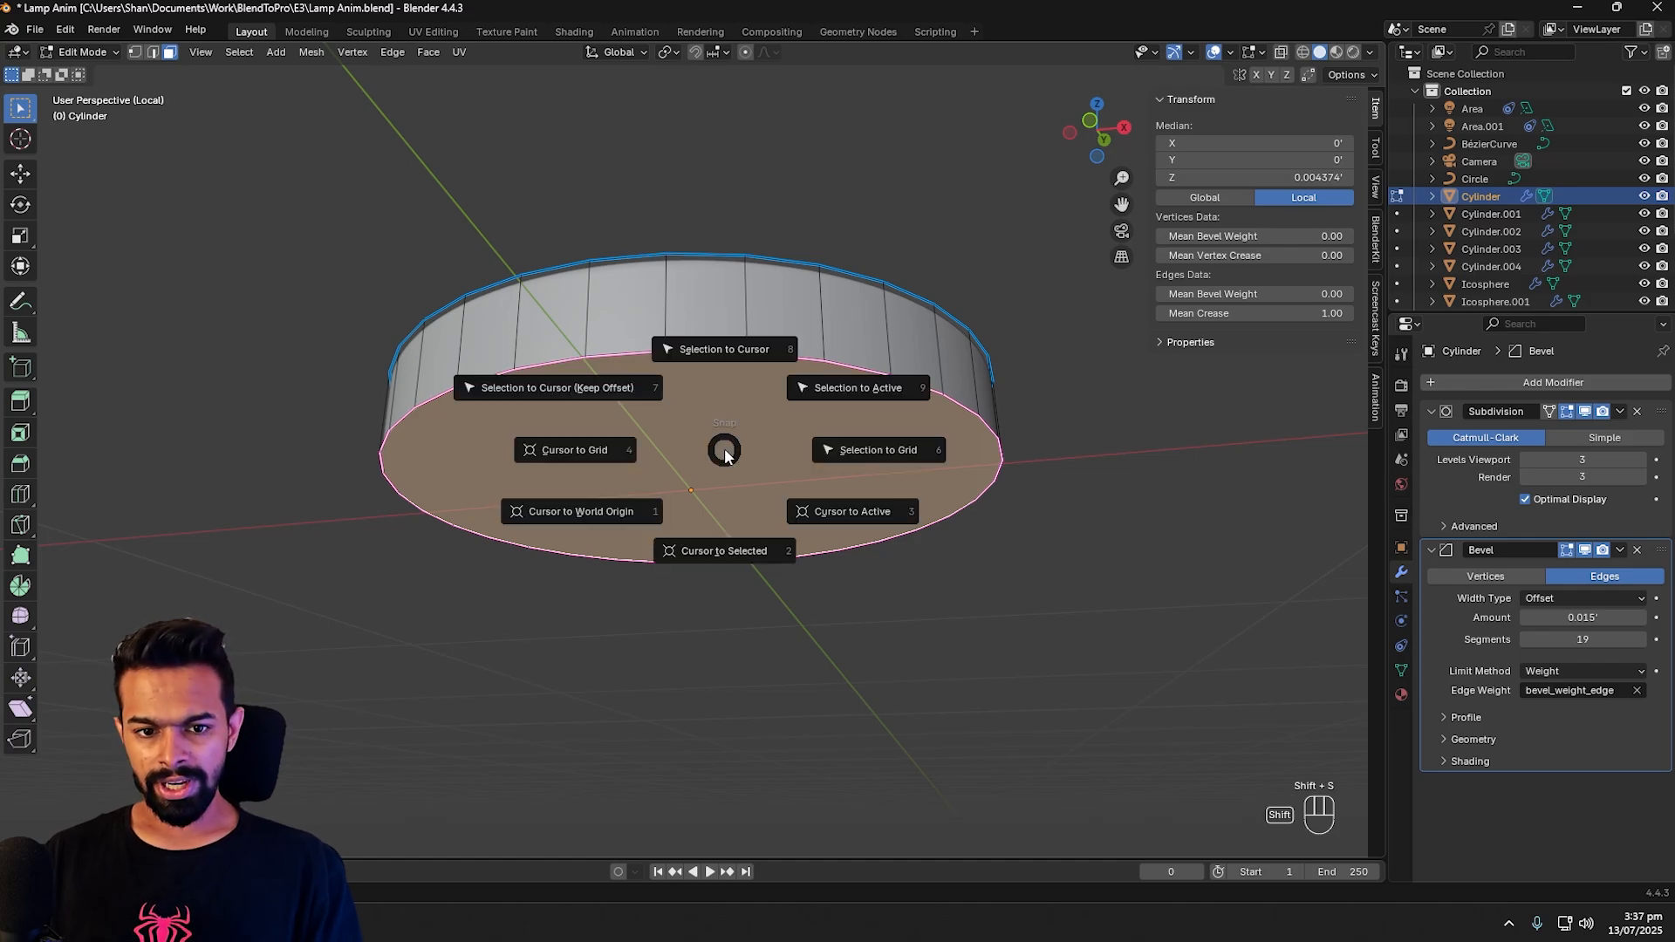
left_click(835, 515)
scroll(699, 513, "up", 6)
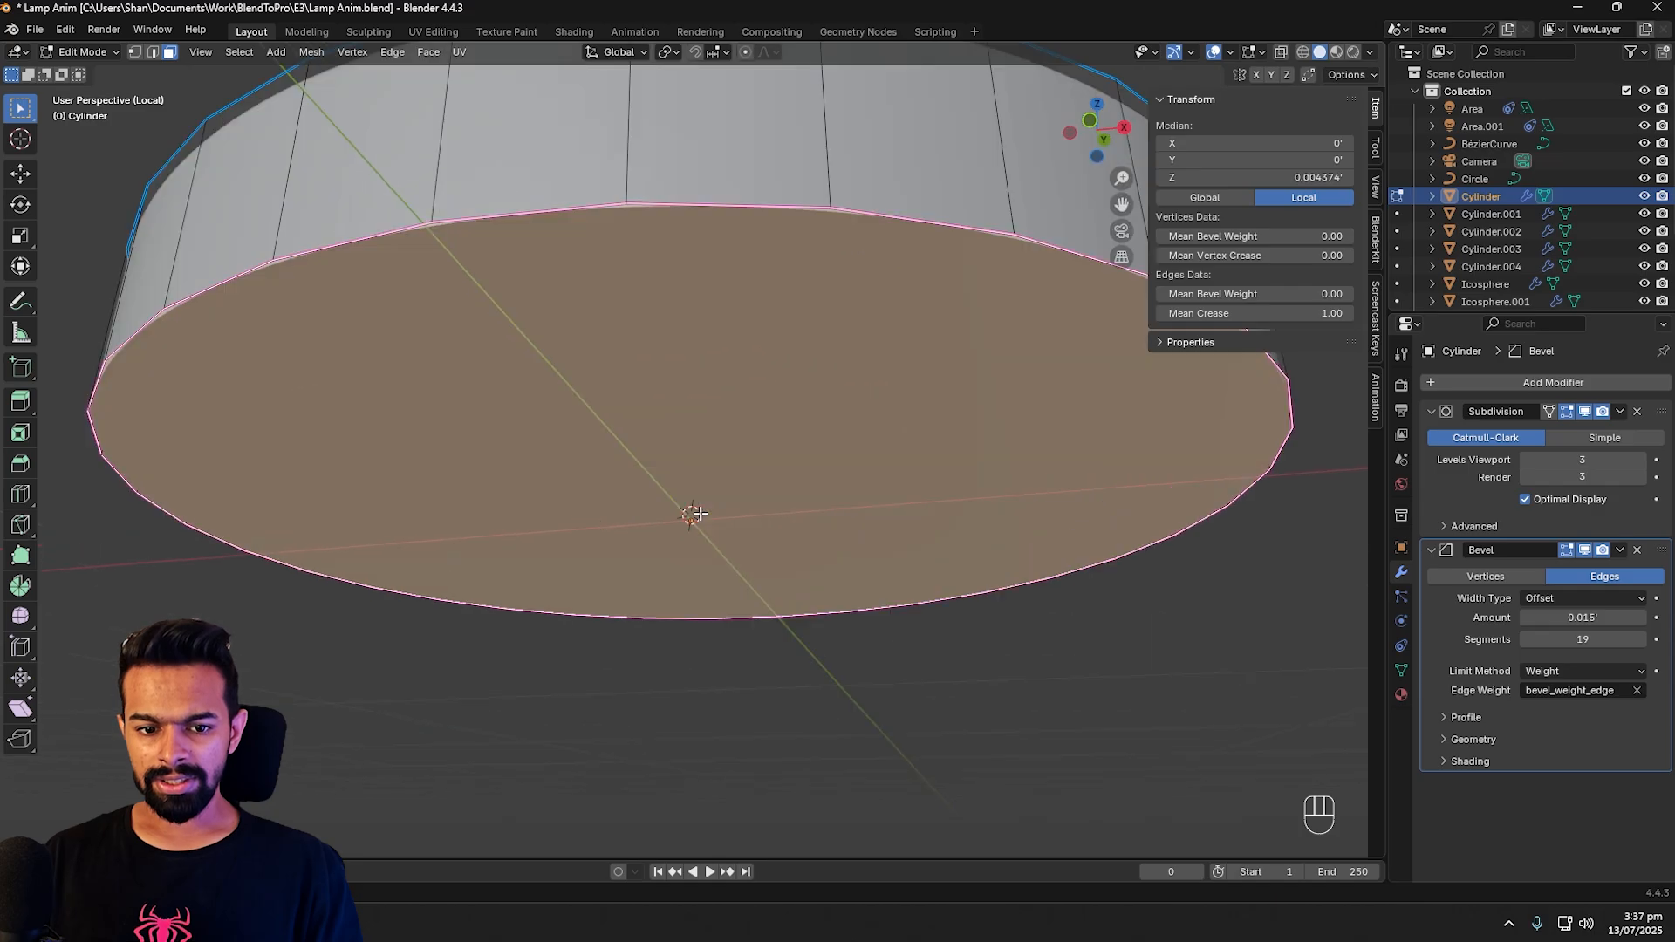
middle_click_drag(767, 542, 728, 534)
scroll(759, 532, "down", 4)
key("Tab")
Step: Set the round base's origin to the 3D cursor at the centre of its underside
right_click(724, 435)
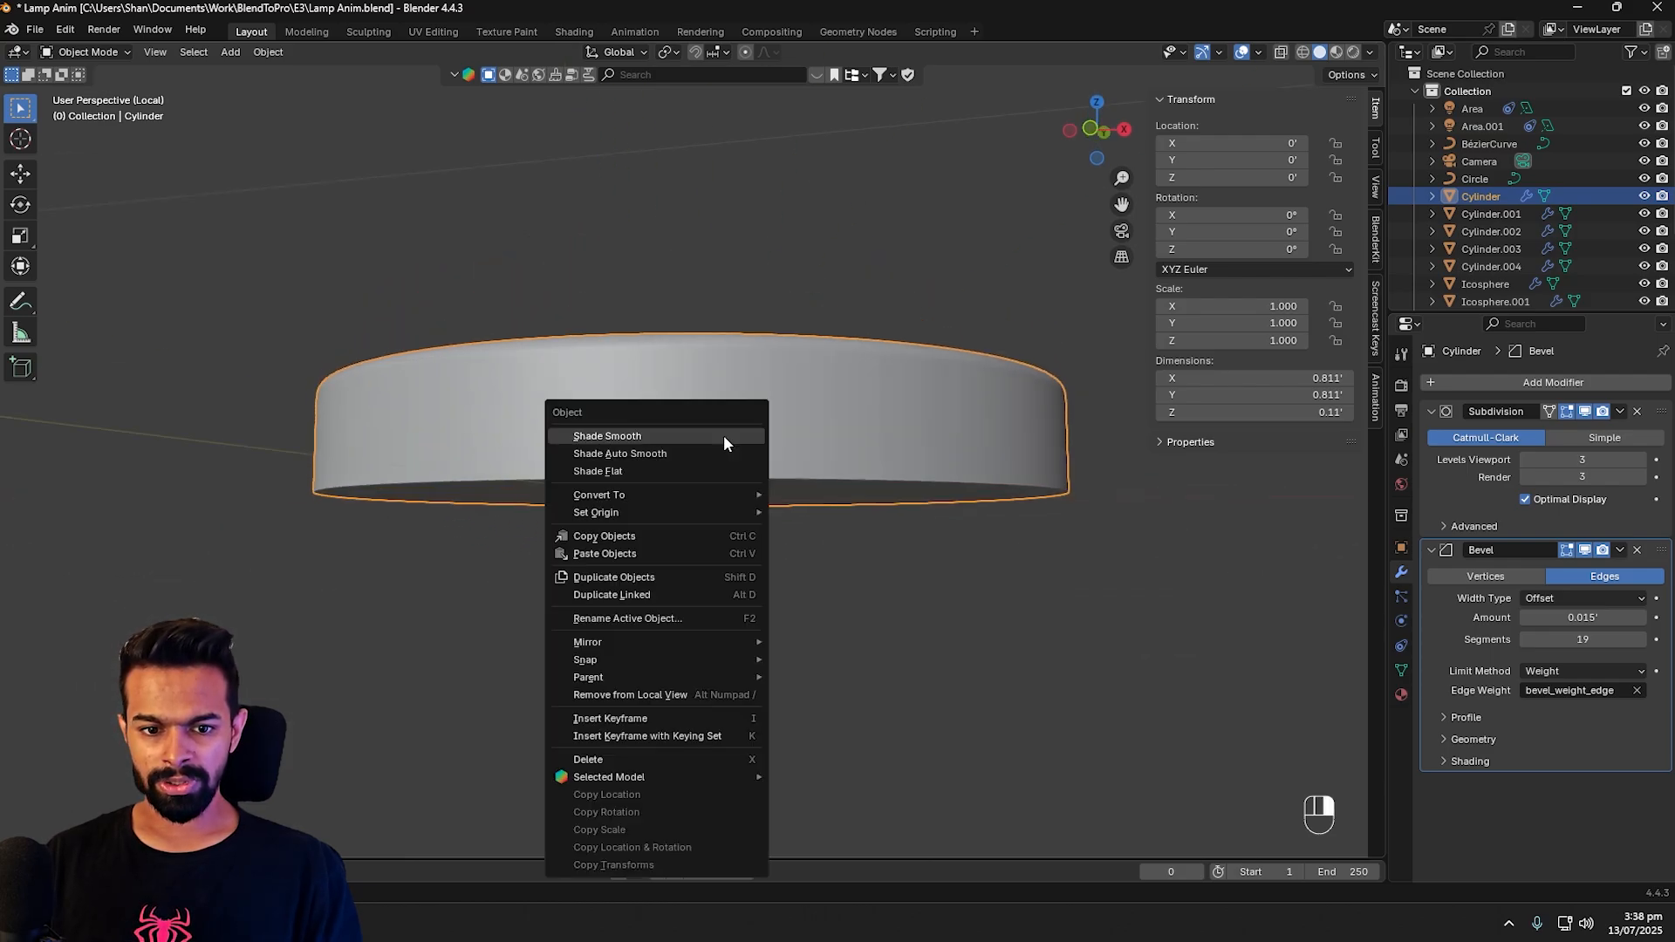
mouse_move(648, 514)
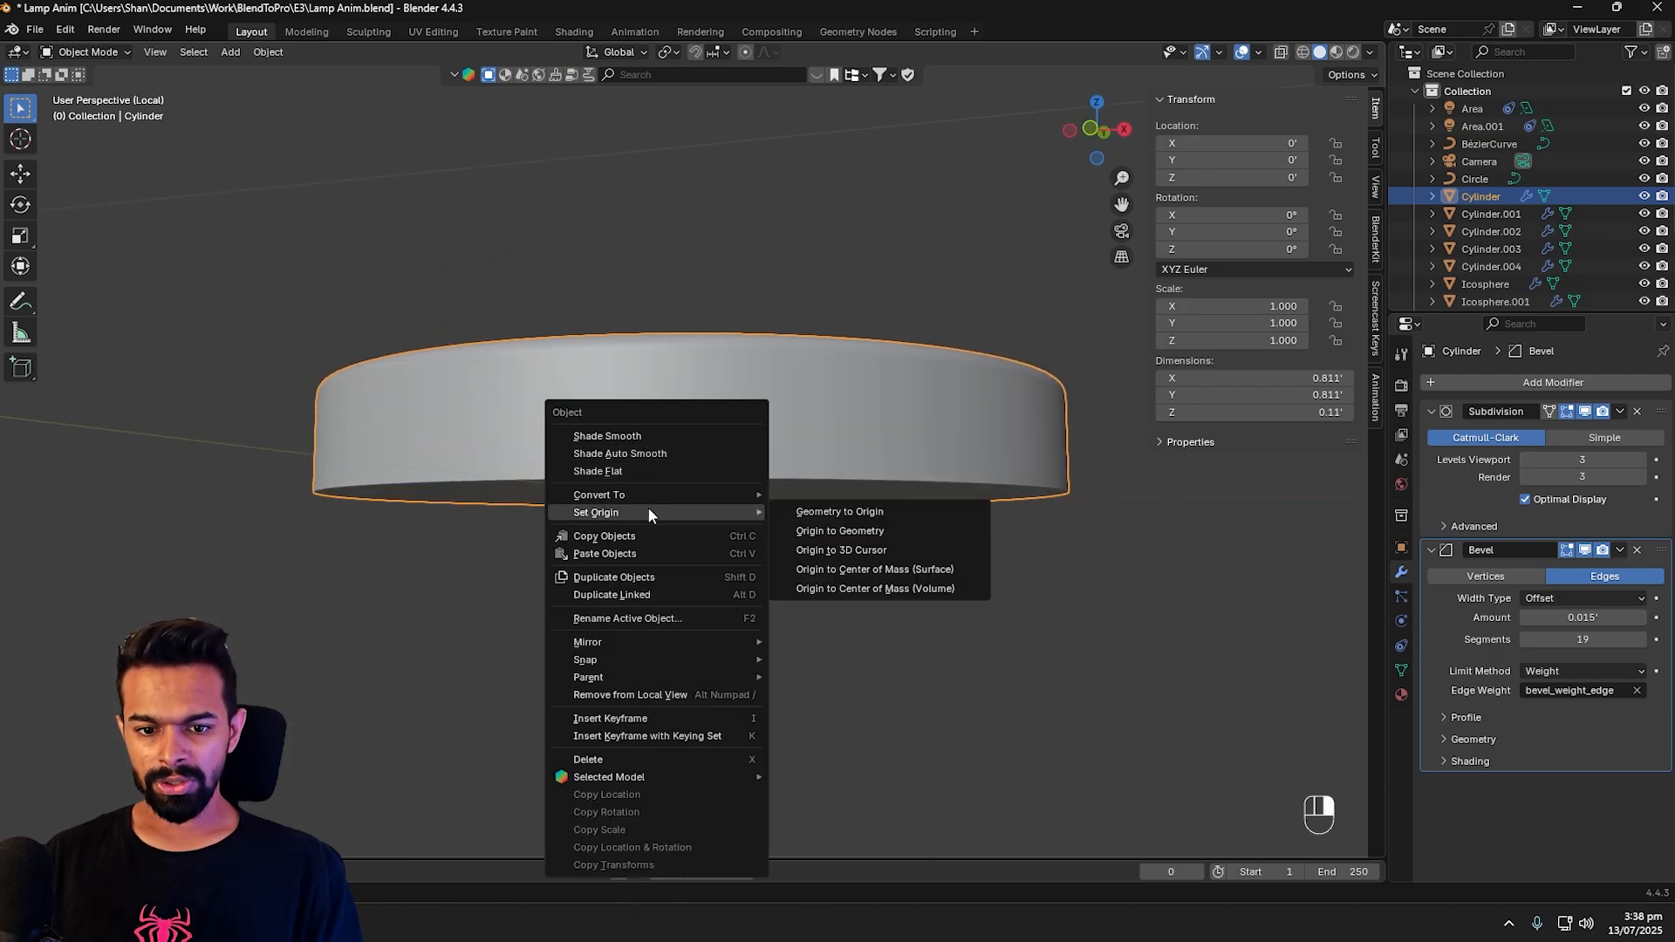
left_click(860, 550)
mouse_move(860, 548)
middle_mouse_down()
mouse_move(643, 564)
mouse_move(879, 558)
middle_mouse_up()
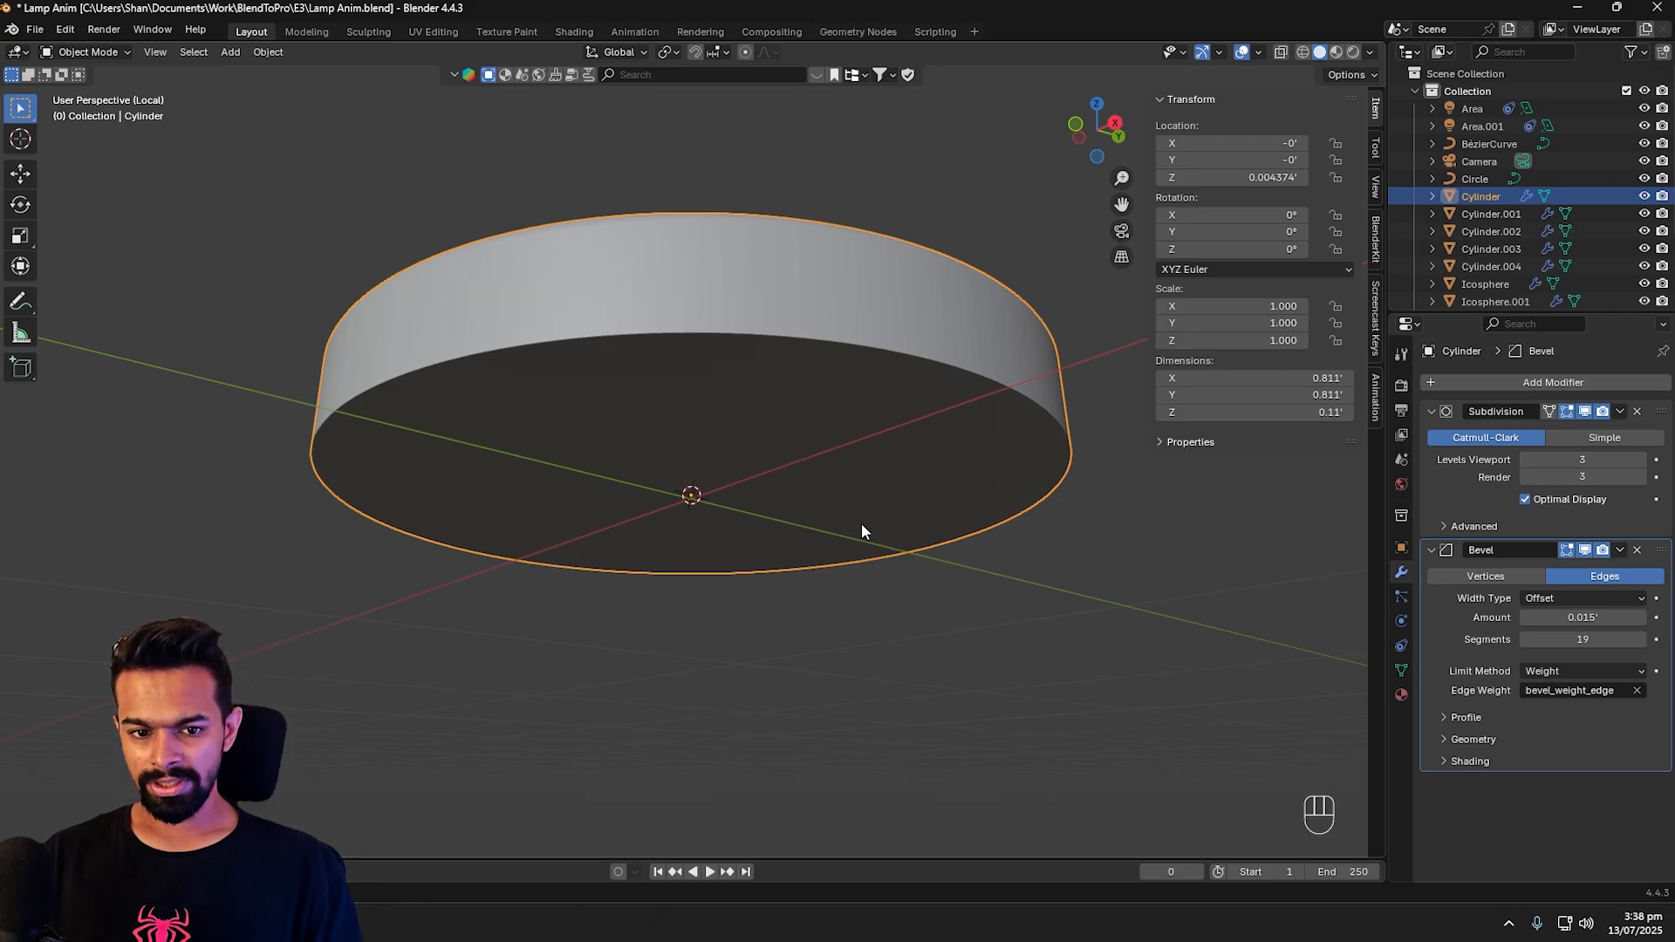
middle_click_drag(863, 528, 1054, 397)
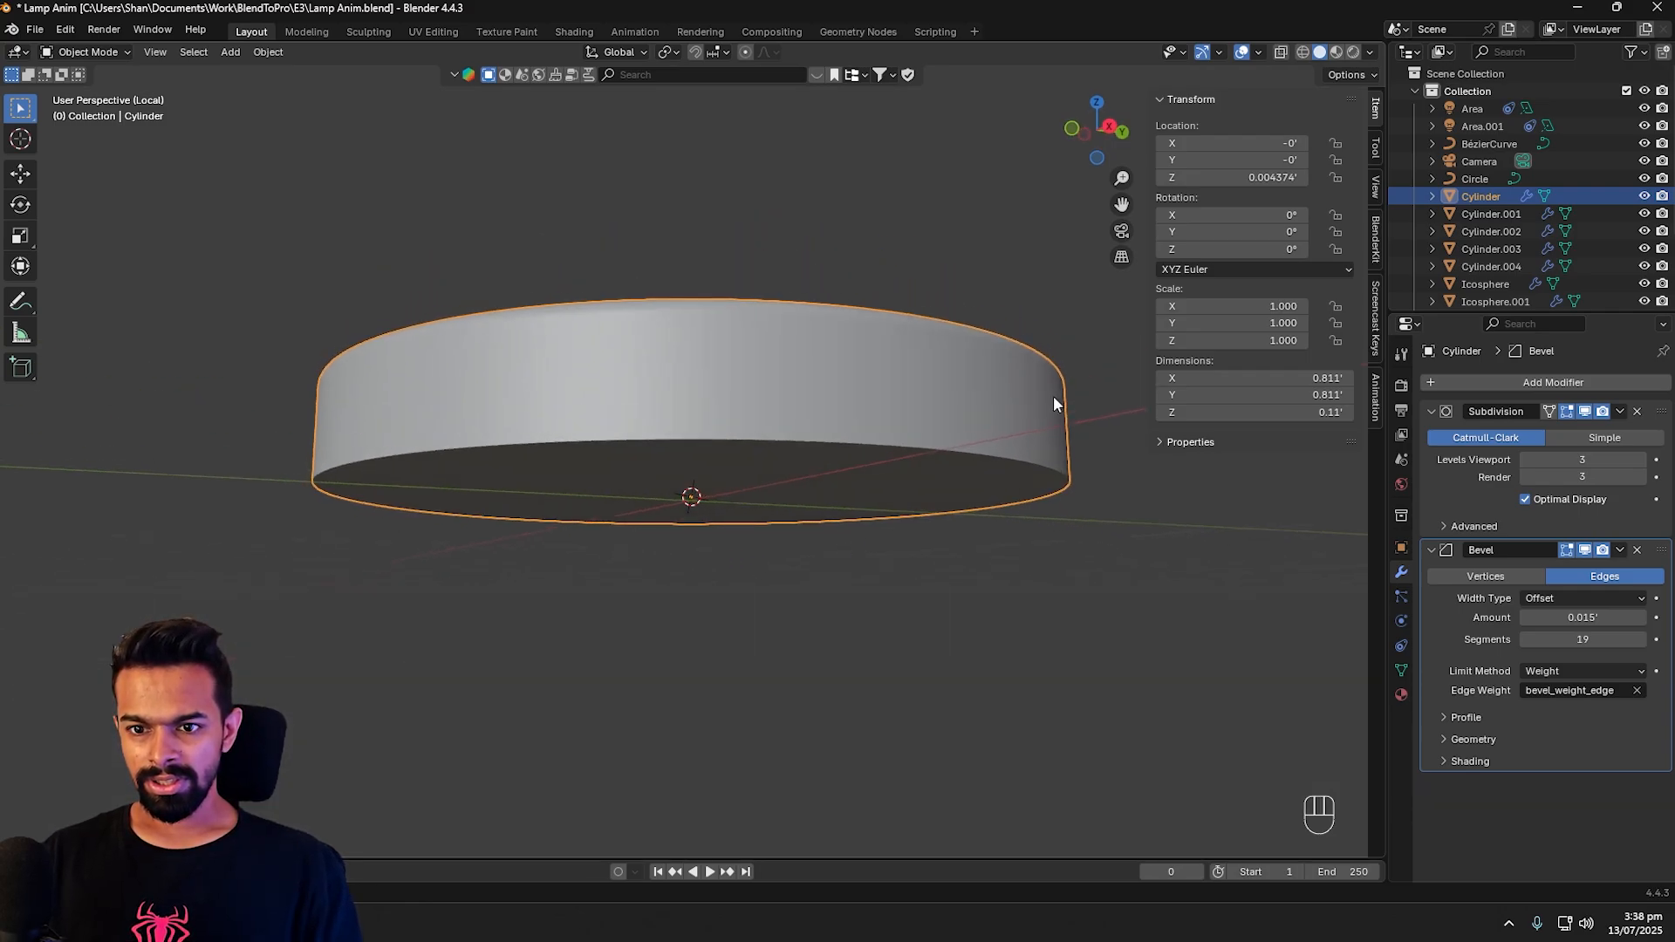
Step: Set the round base's Z location to 0
left_click(1224, 184)
type("0")
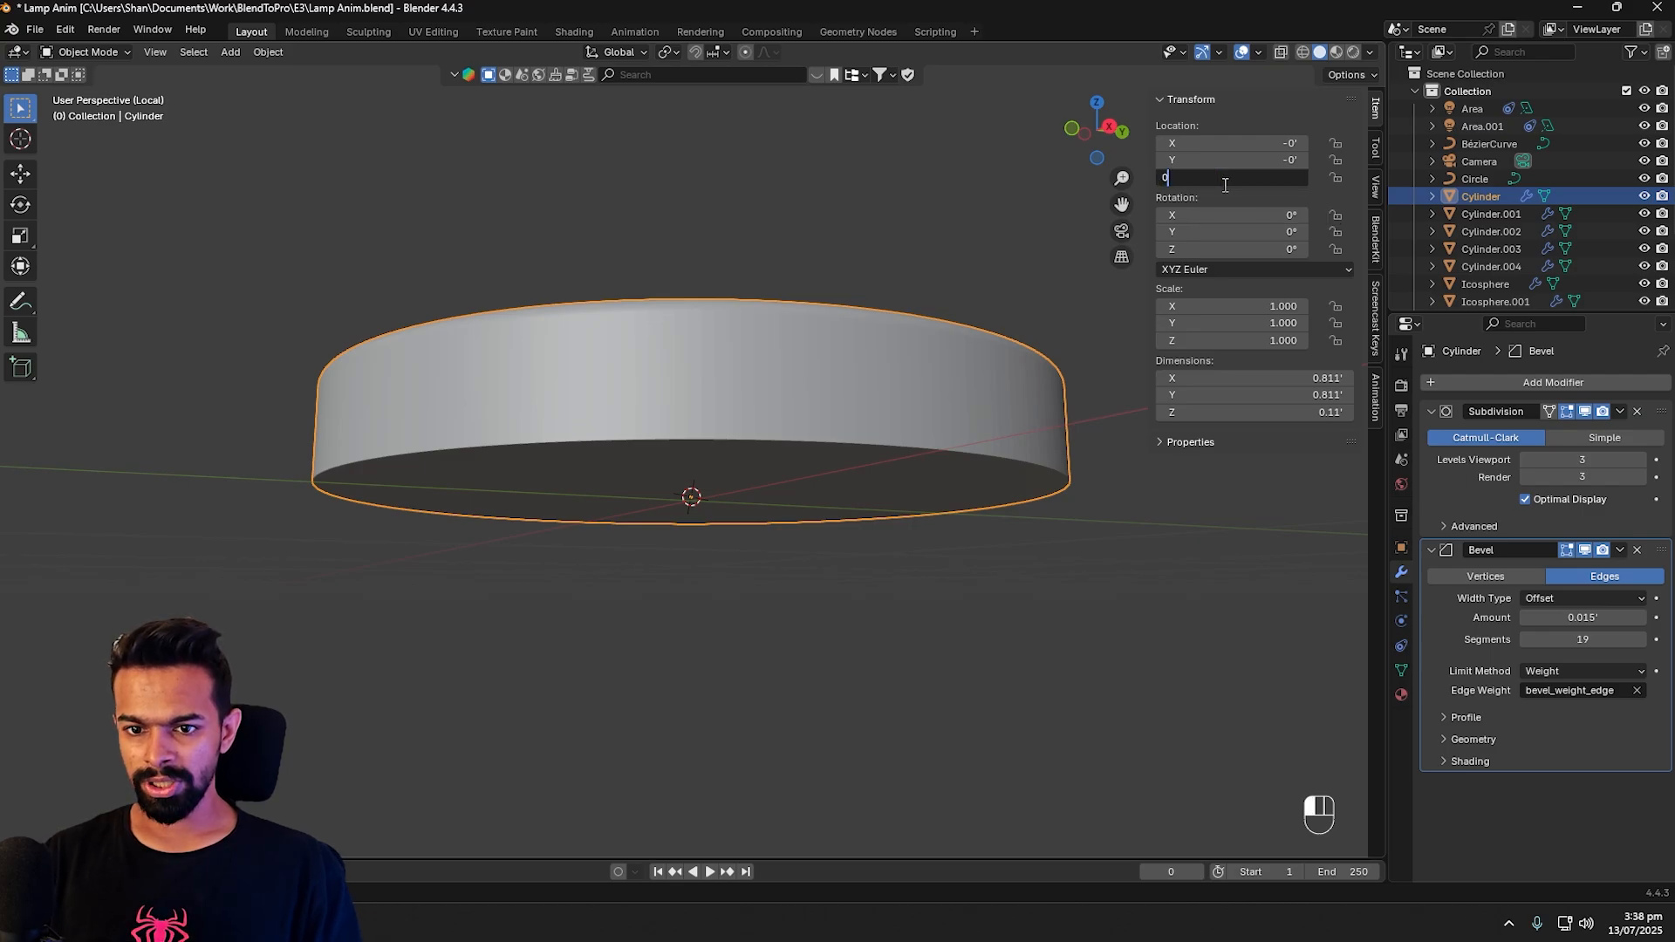
key("Return")
Step: Tilt the round base by setting its X rotation to 30° in the left orthographic view
middle_click_drag(886, 469, 763, 505, "alt")
scroll(879, 474, "down", 4)
key("KP_Divide")
key("KP_Divide")
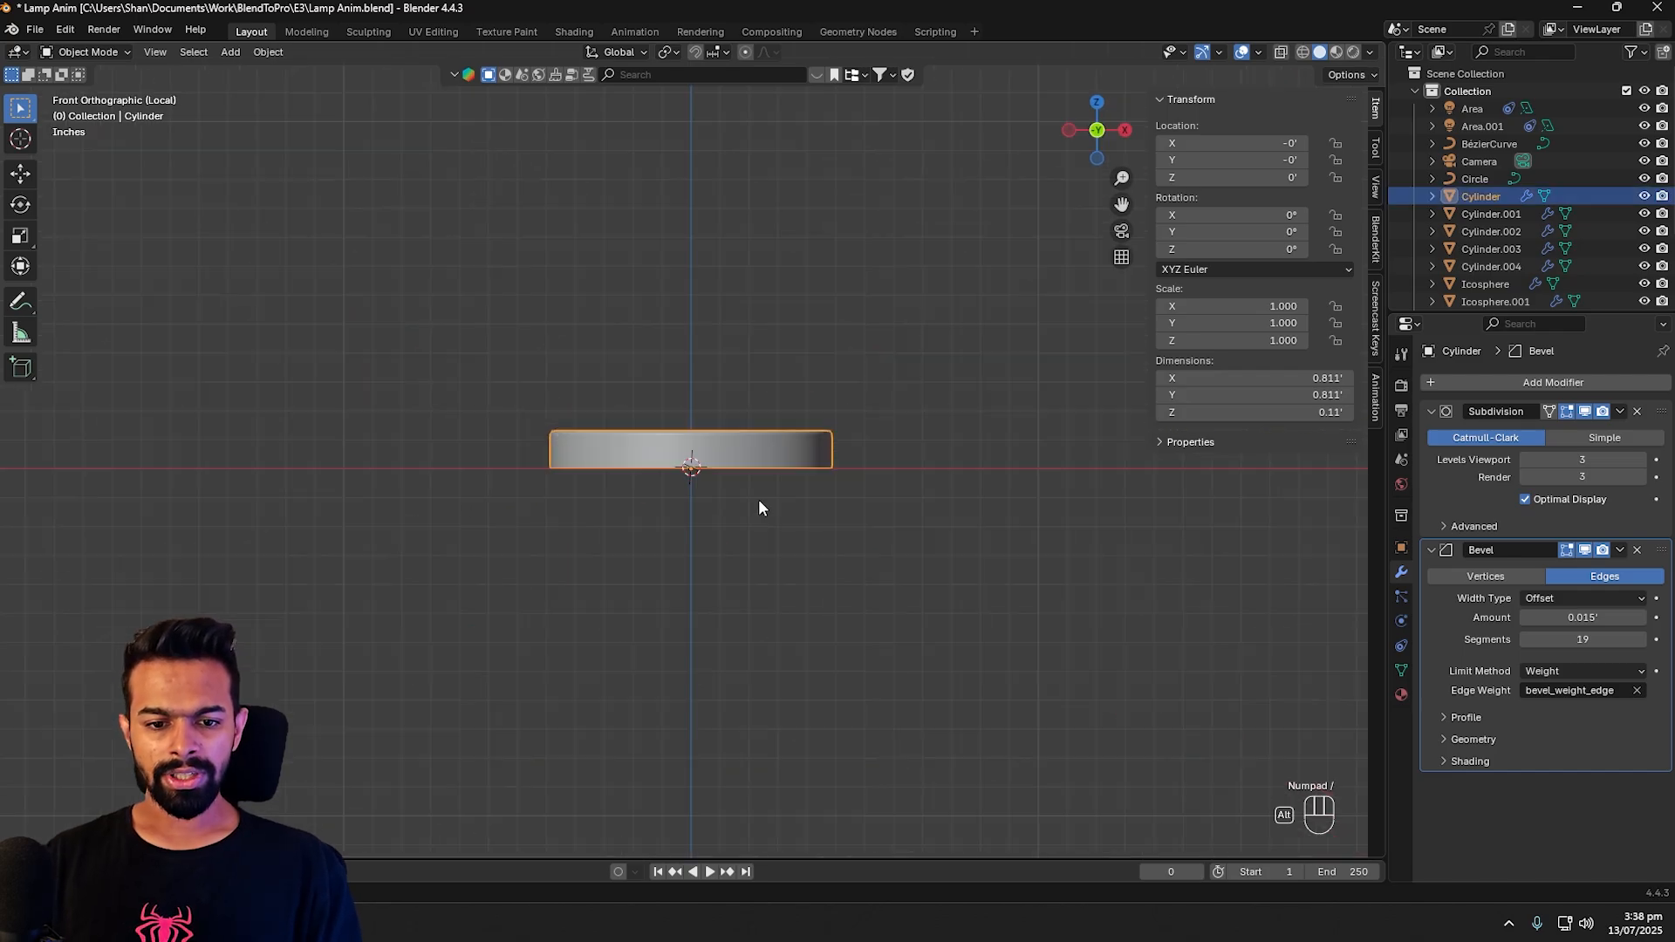
scroll(523, 488, "up", 4)
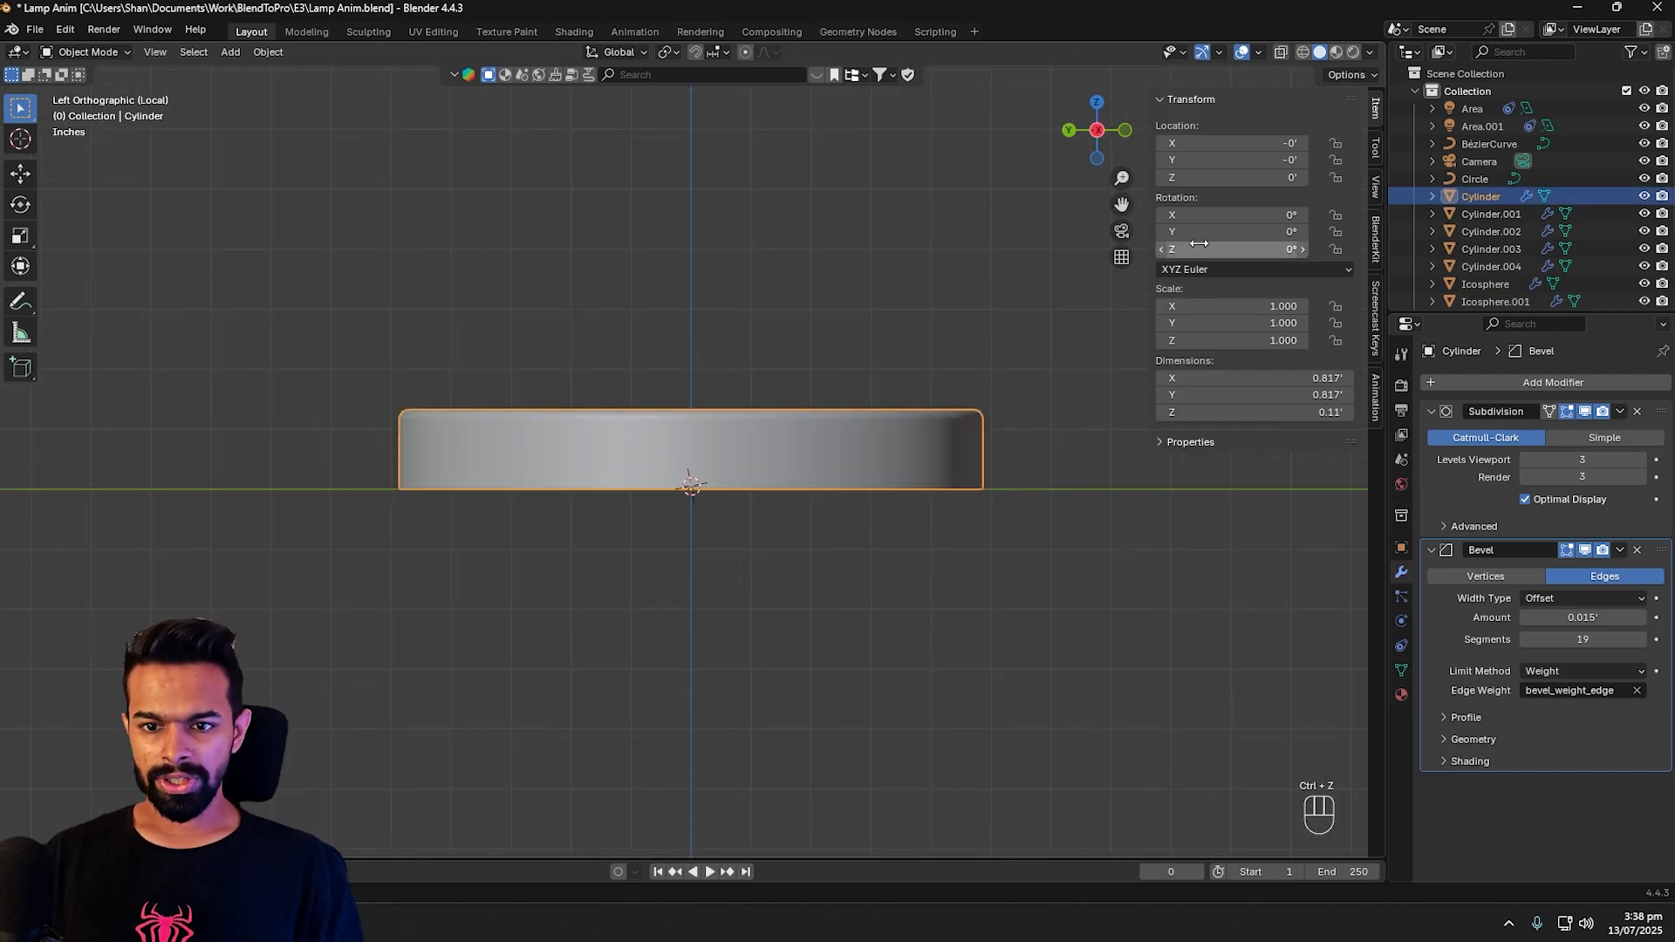
mouse_move(1239, 231)
left_mouse_down()
mouse_move(1272, 231)
mouse_move(1249, 214)
mouse_move(1267, 215)
left_mouse_up()
key("ctrl+z")
left_click(1213, 216)
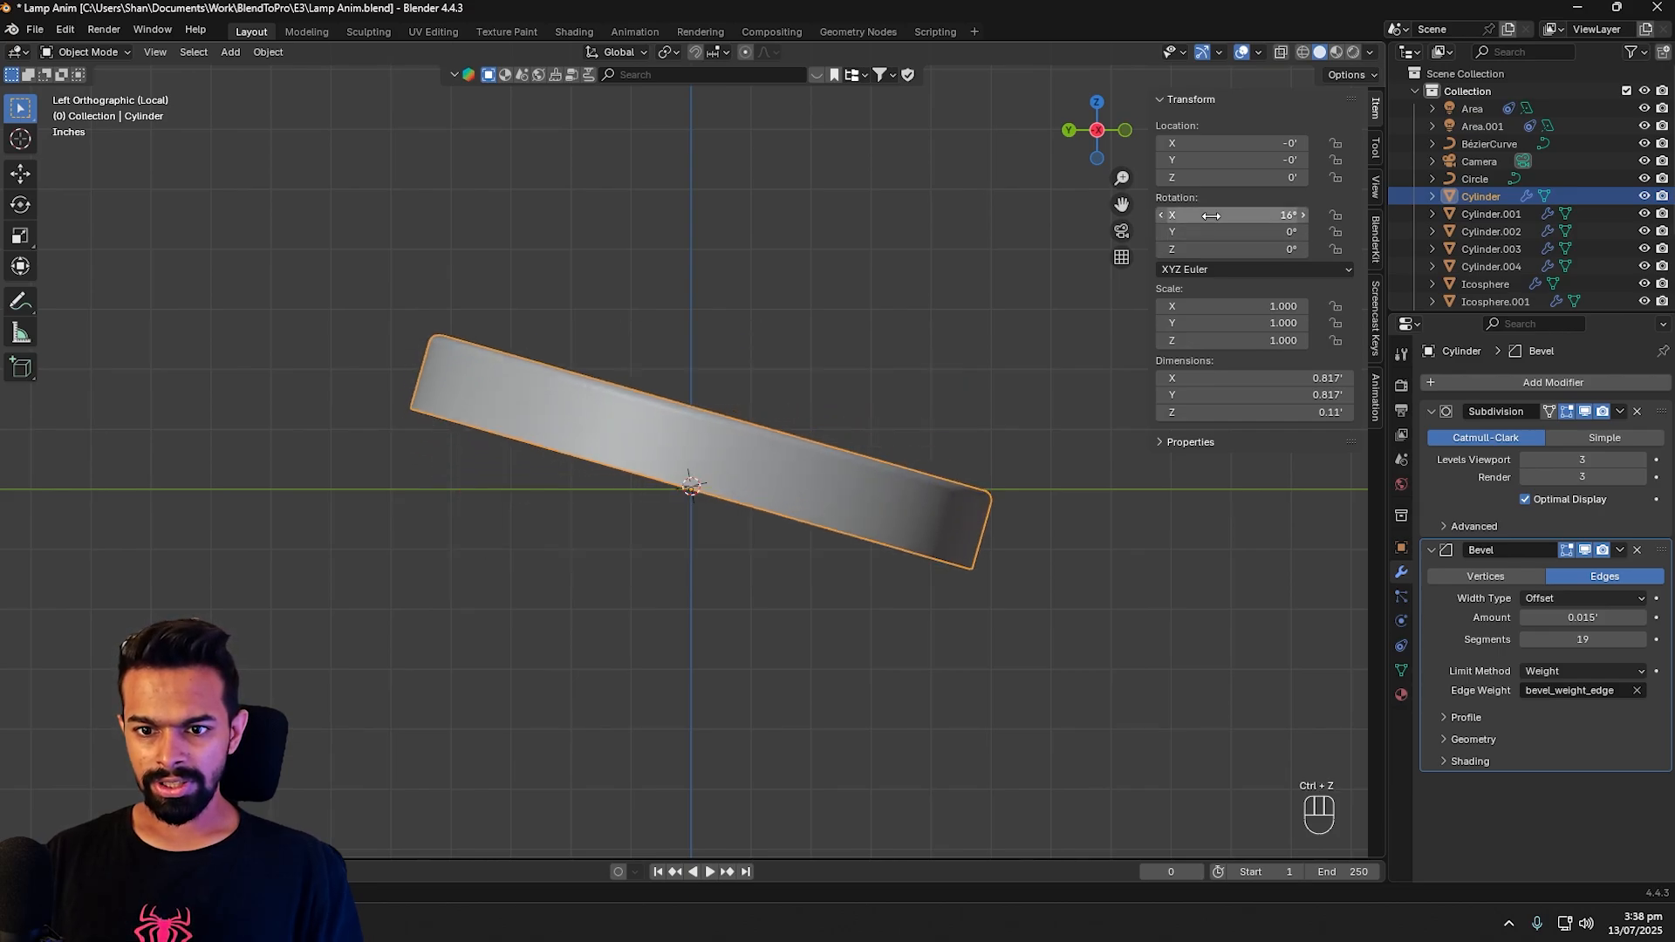
type("30")
key("Return")
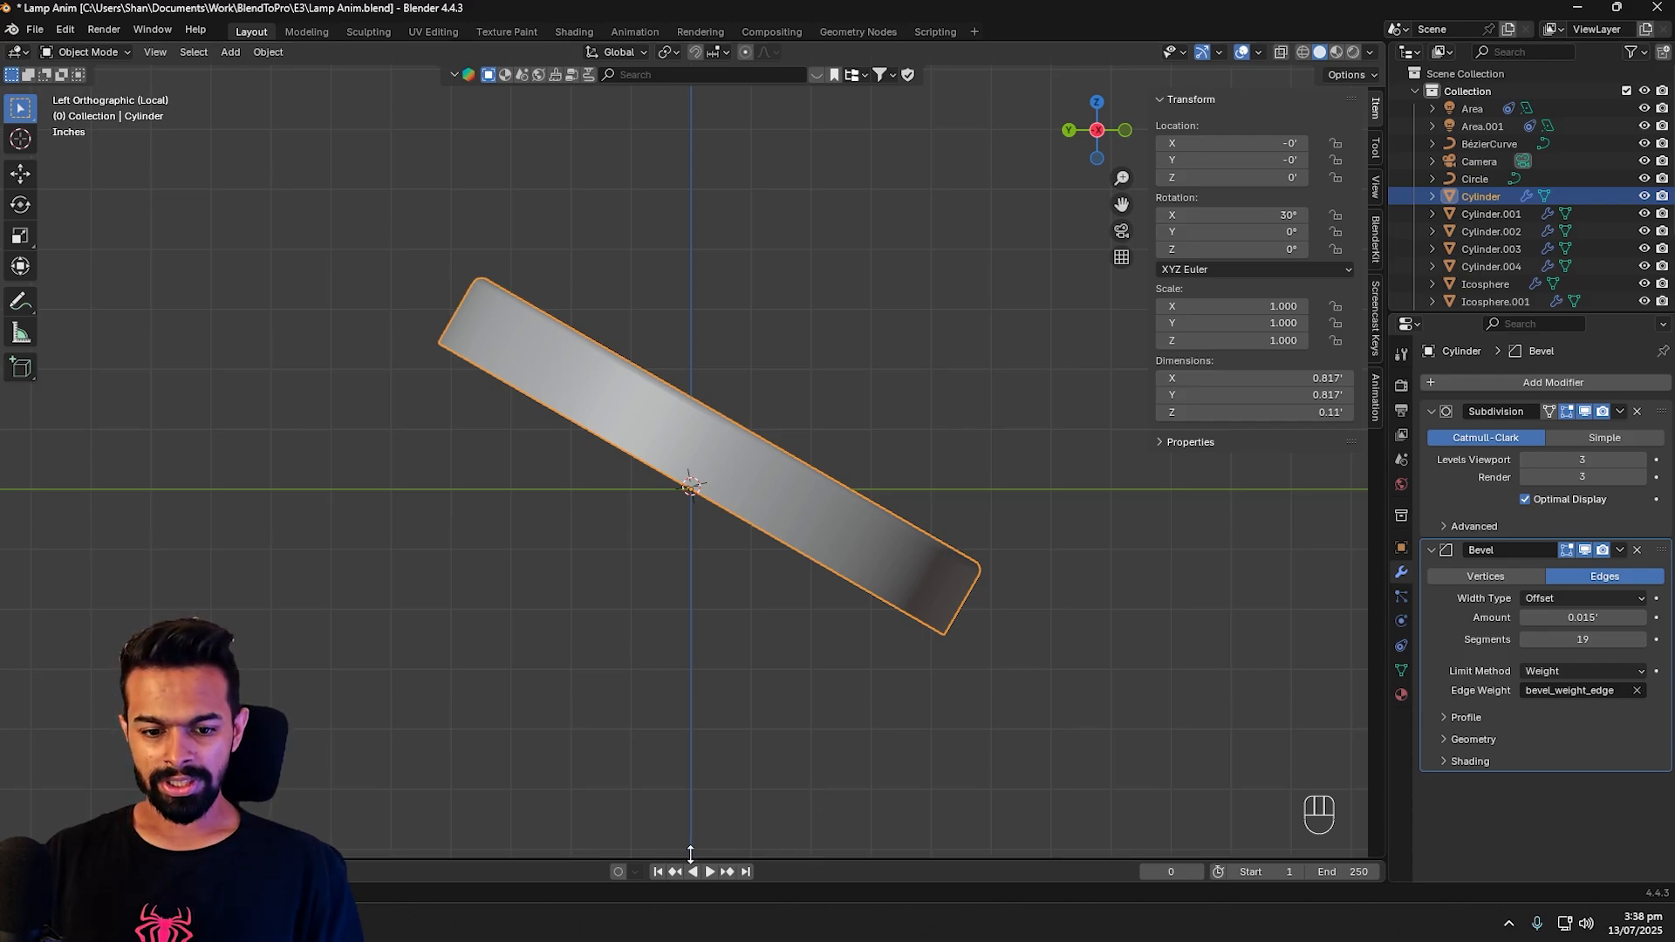
Step: Enlarge the timeline area and insert a rotation keyframe for the round base at frame 0
left_click_drag(814, 859, 814, 754)
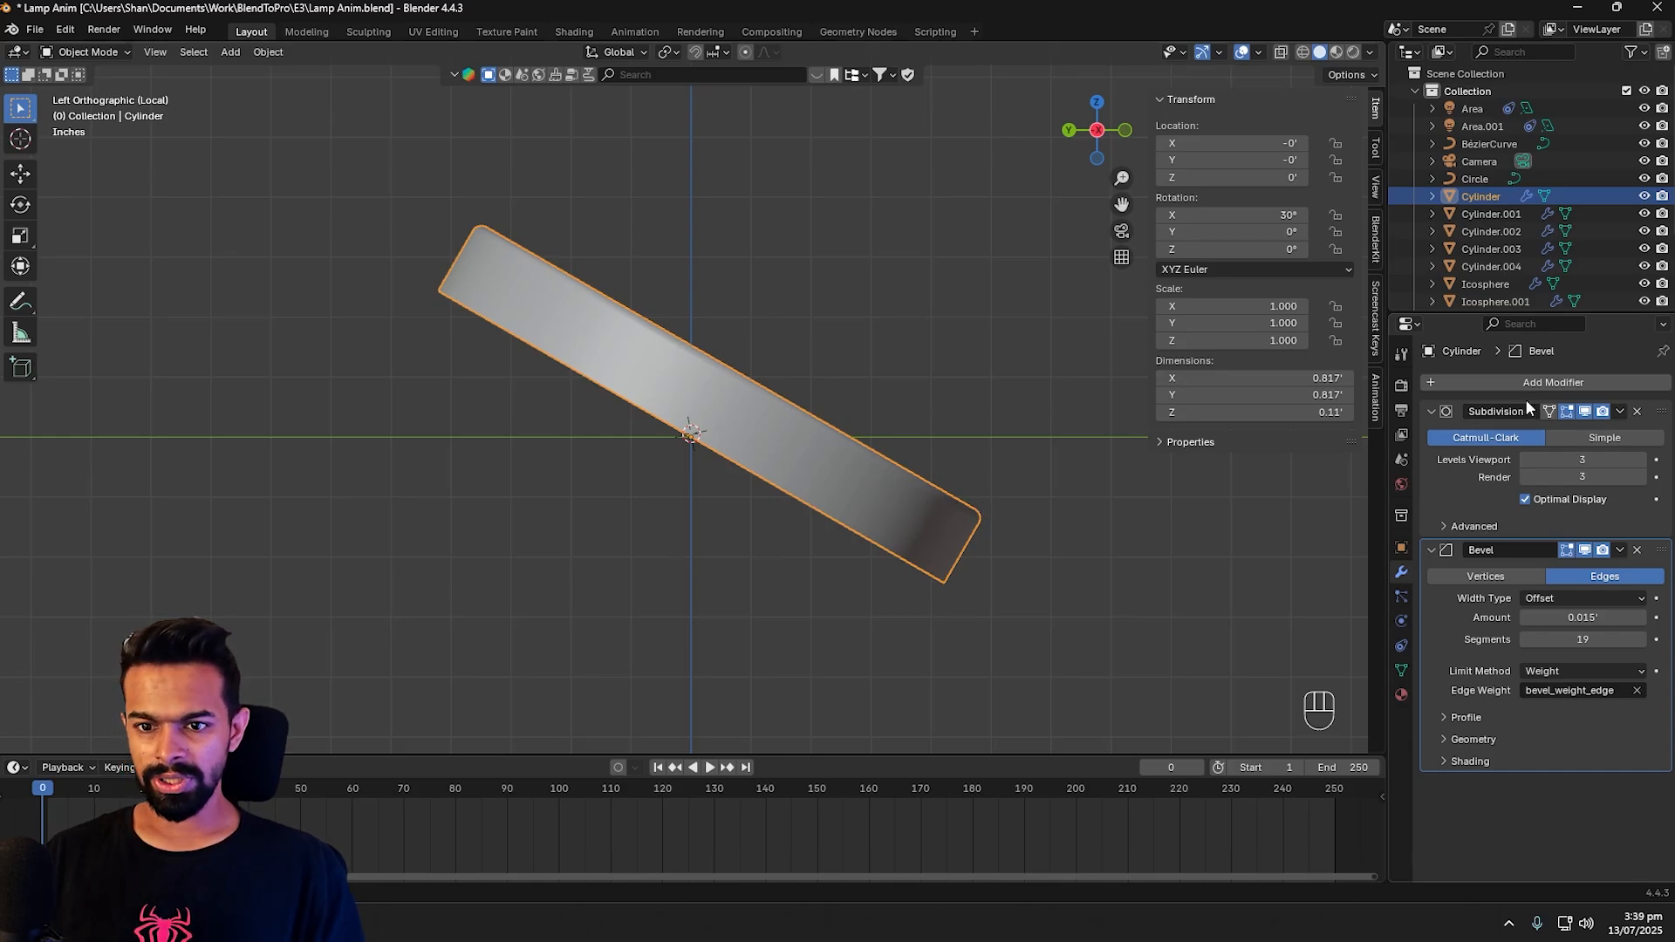
right_click(1239, 215)
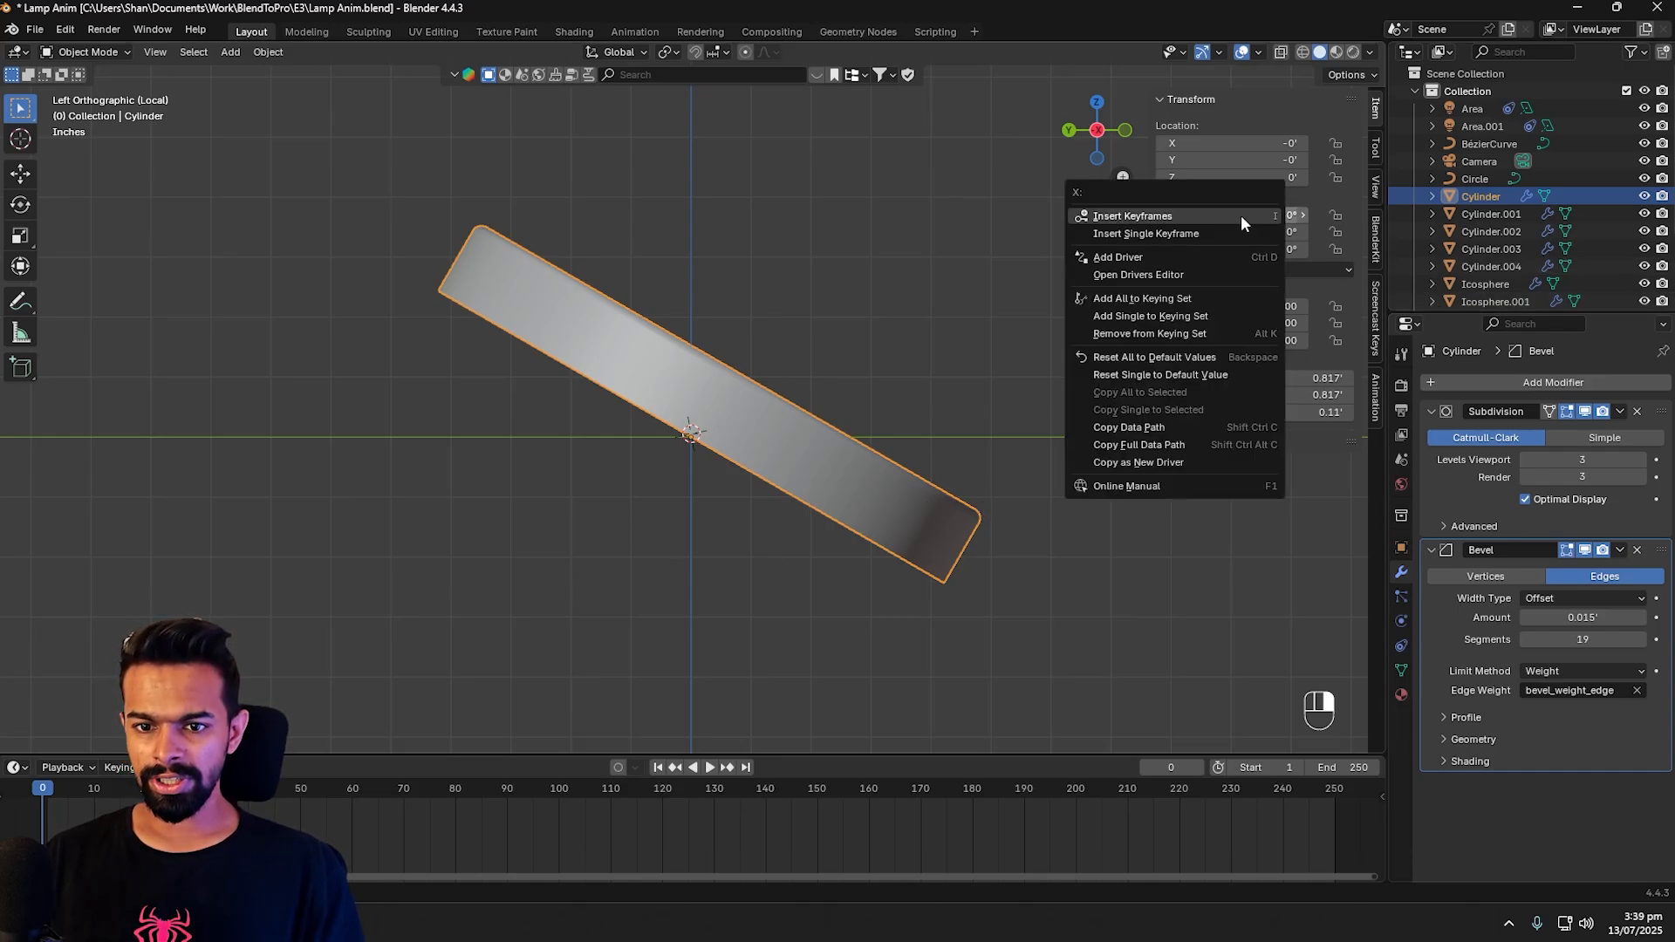
left_click(1148, 218)
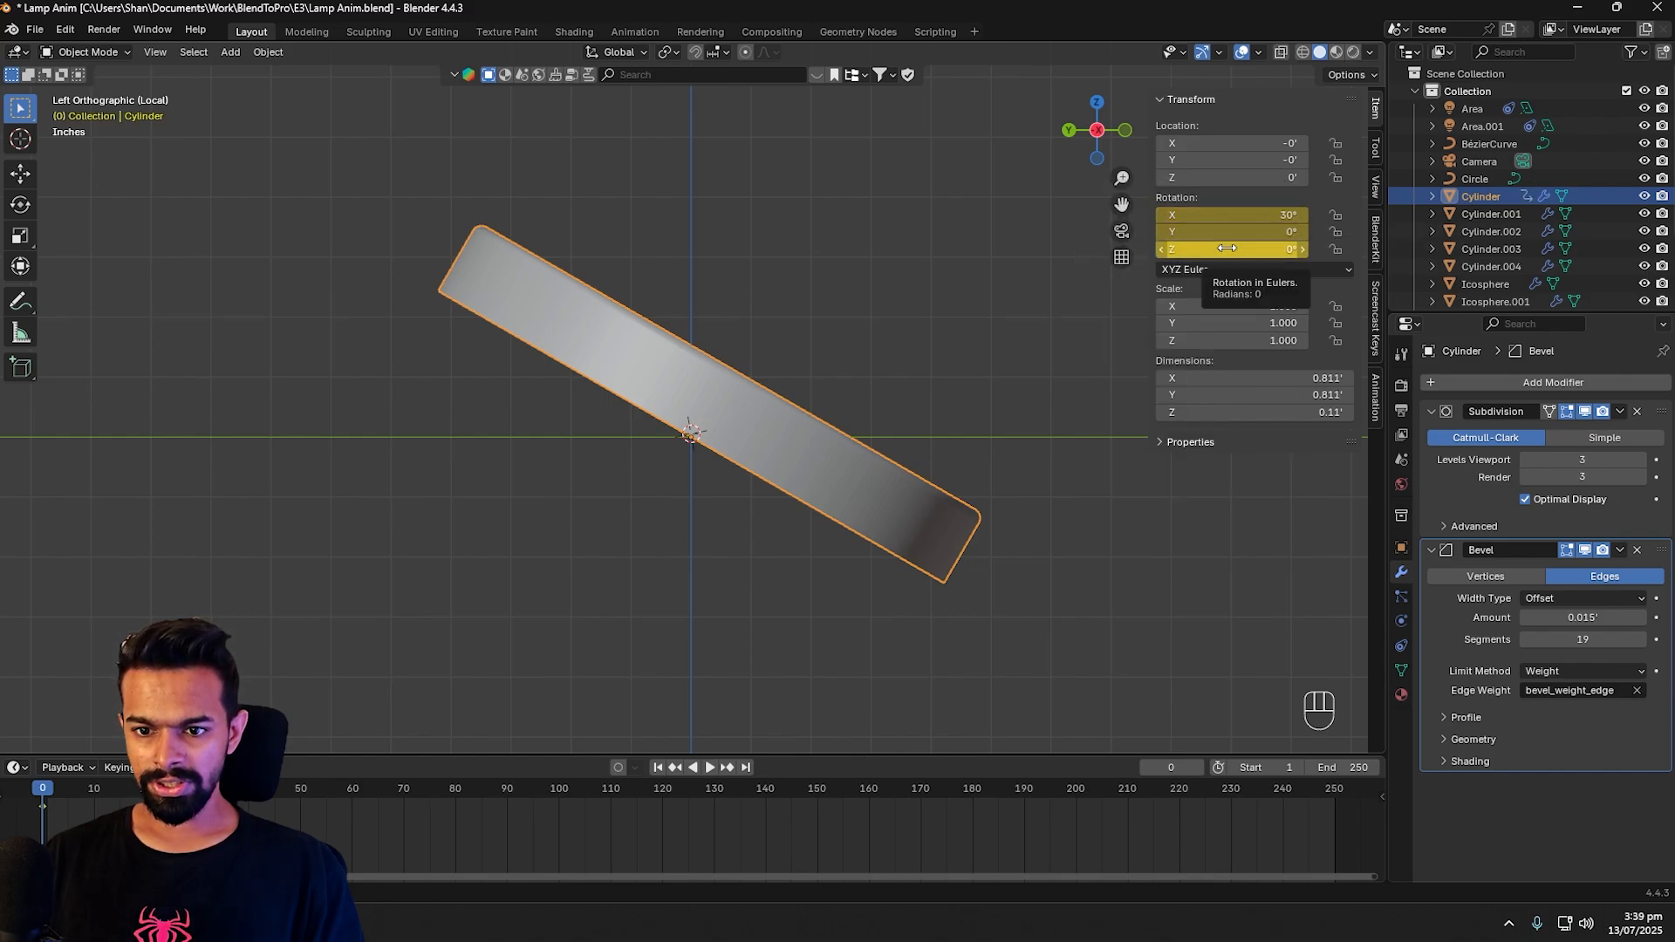
Step: Try keyframing the base's location, rotation and scale together at frame 0, and undo it
key("ctrl+z")
key("ctrl+z")
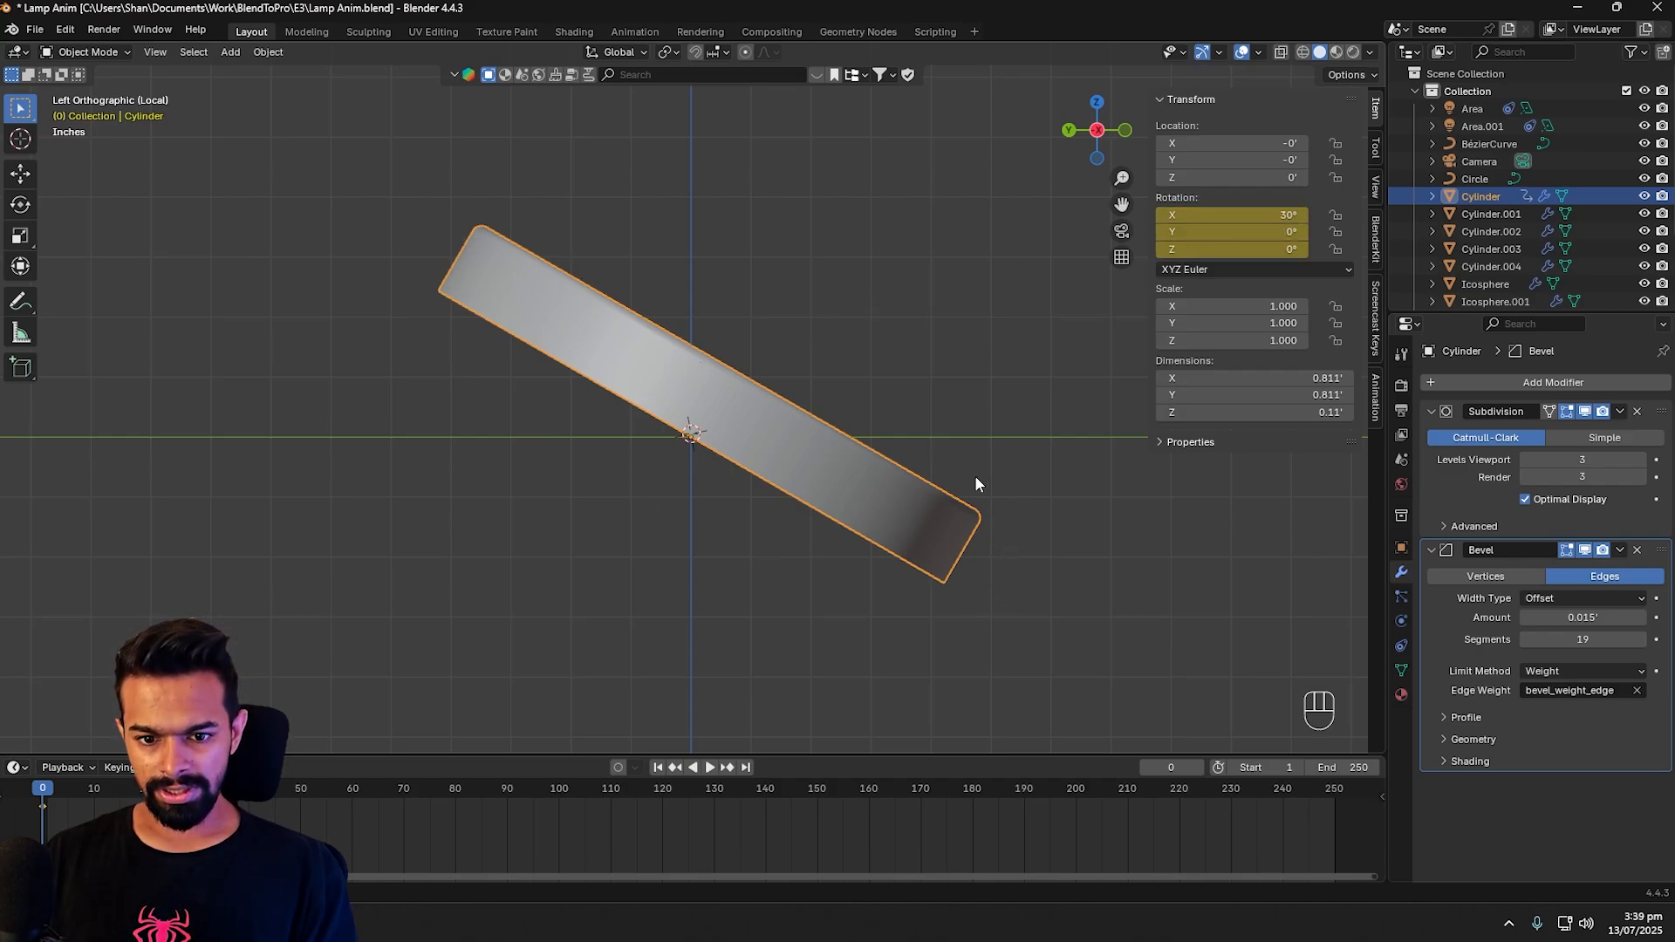
key("i")
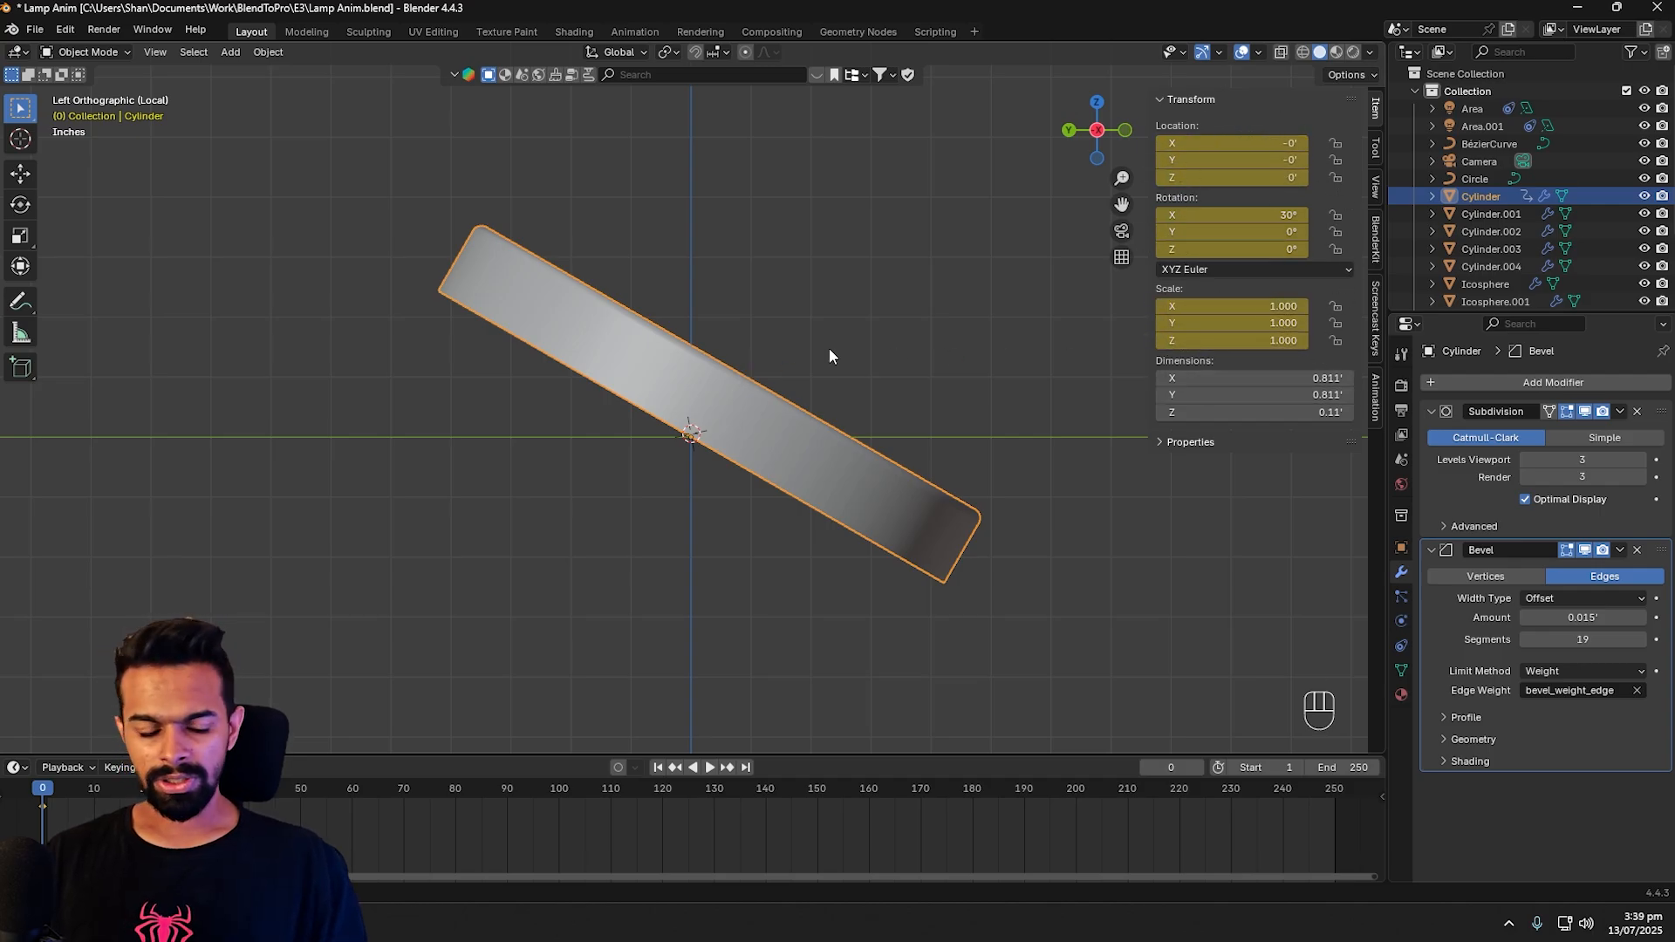
key("ctrl+z")
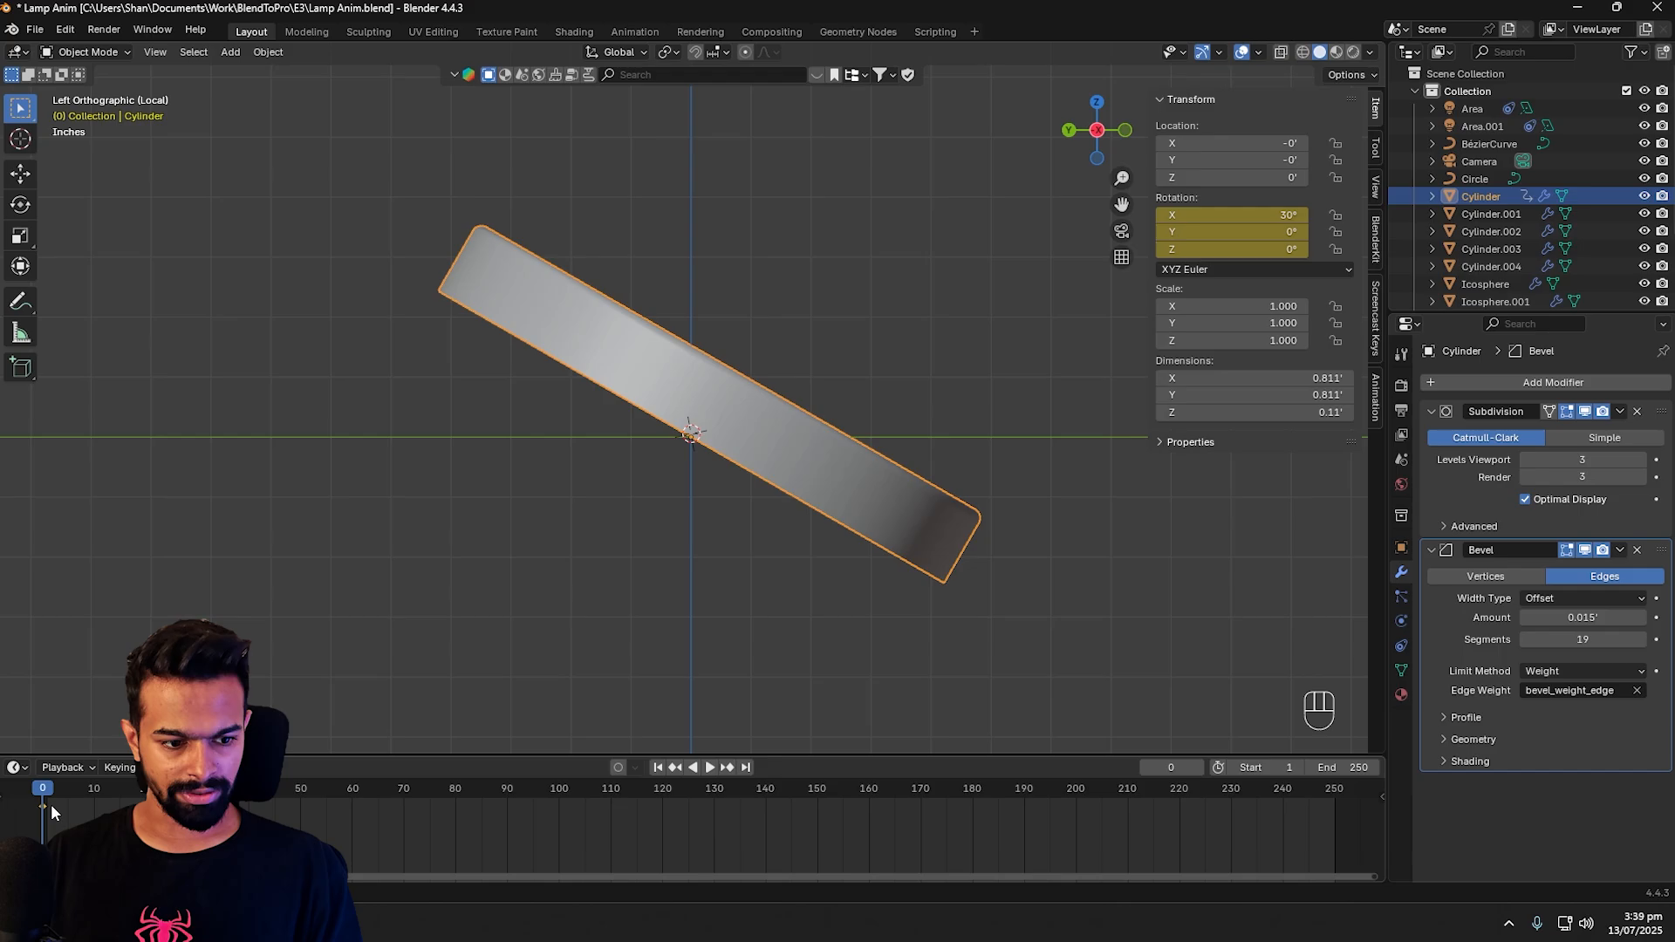
Step: Play and scrub the timeline past the first keyframe, stopping at frame 30
key("space")
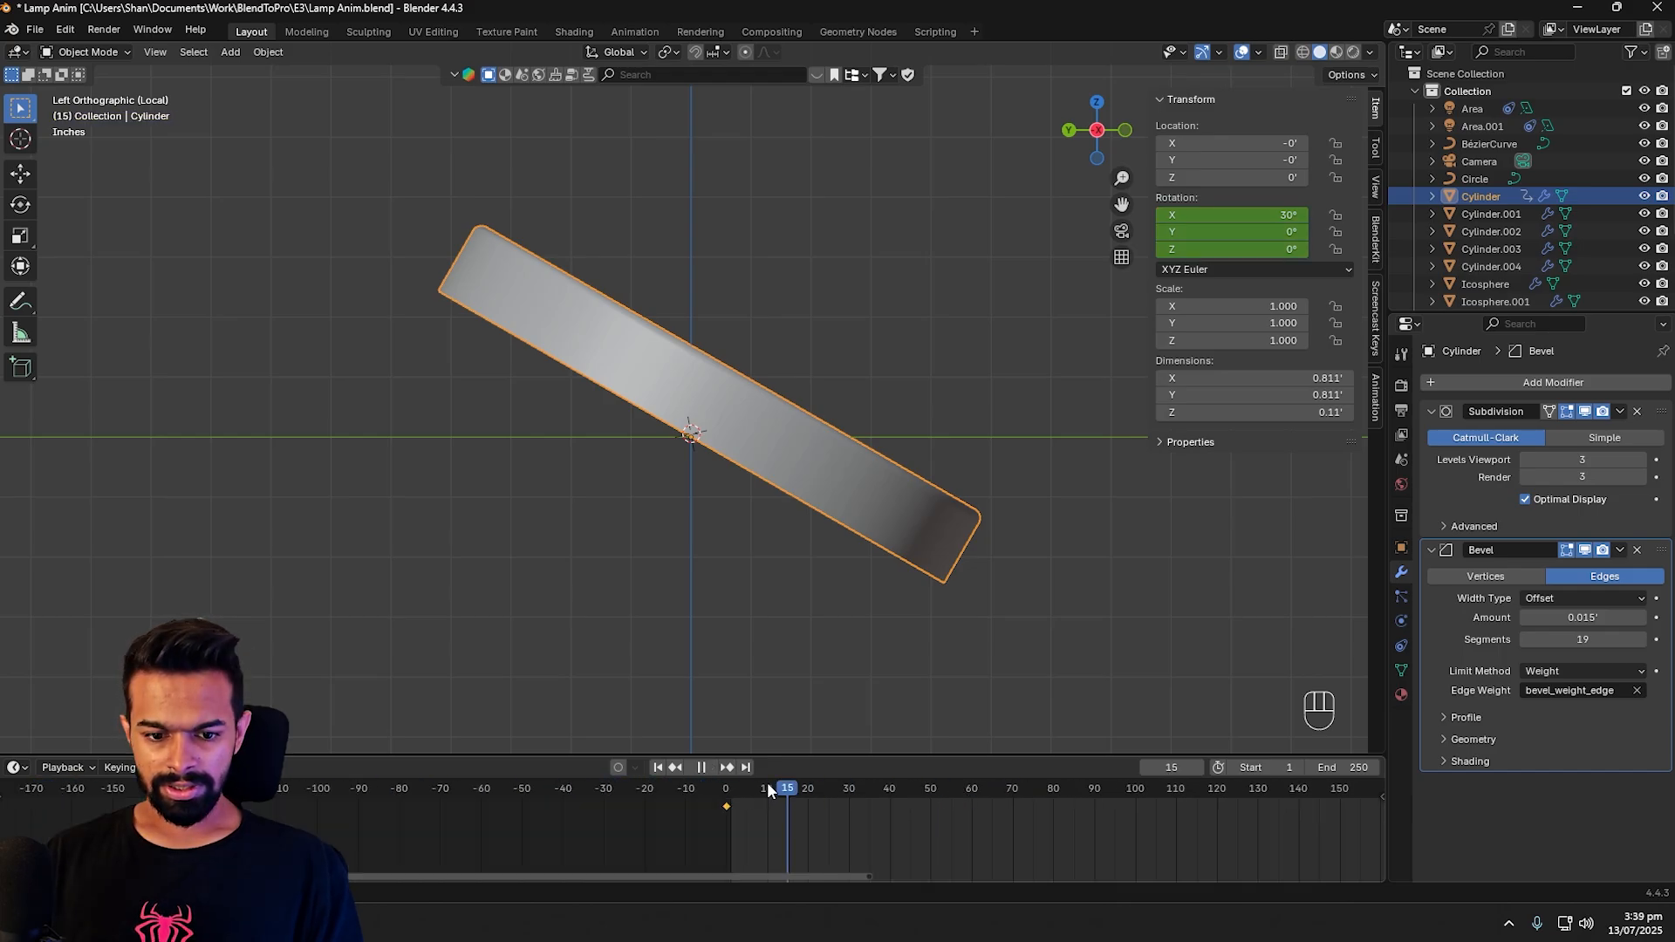
left_click_drag(767, 787, 714, 797)
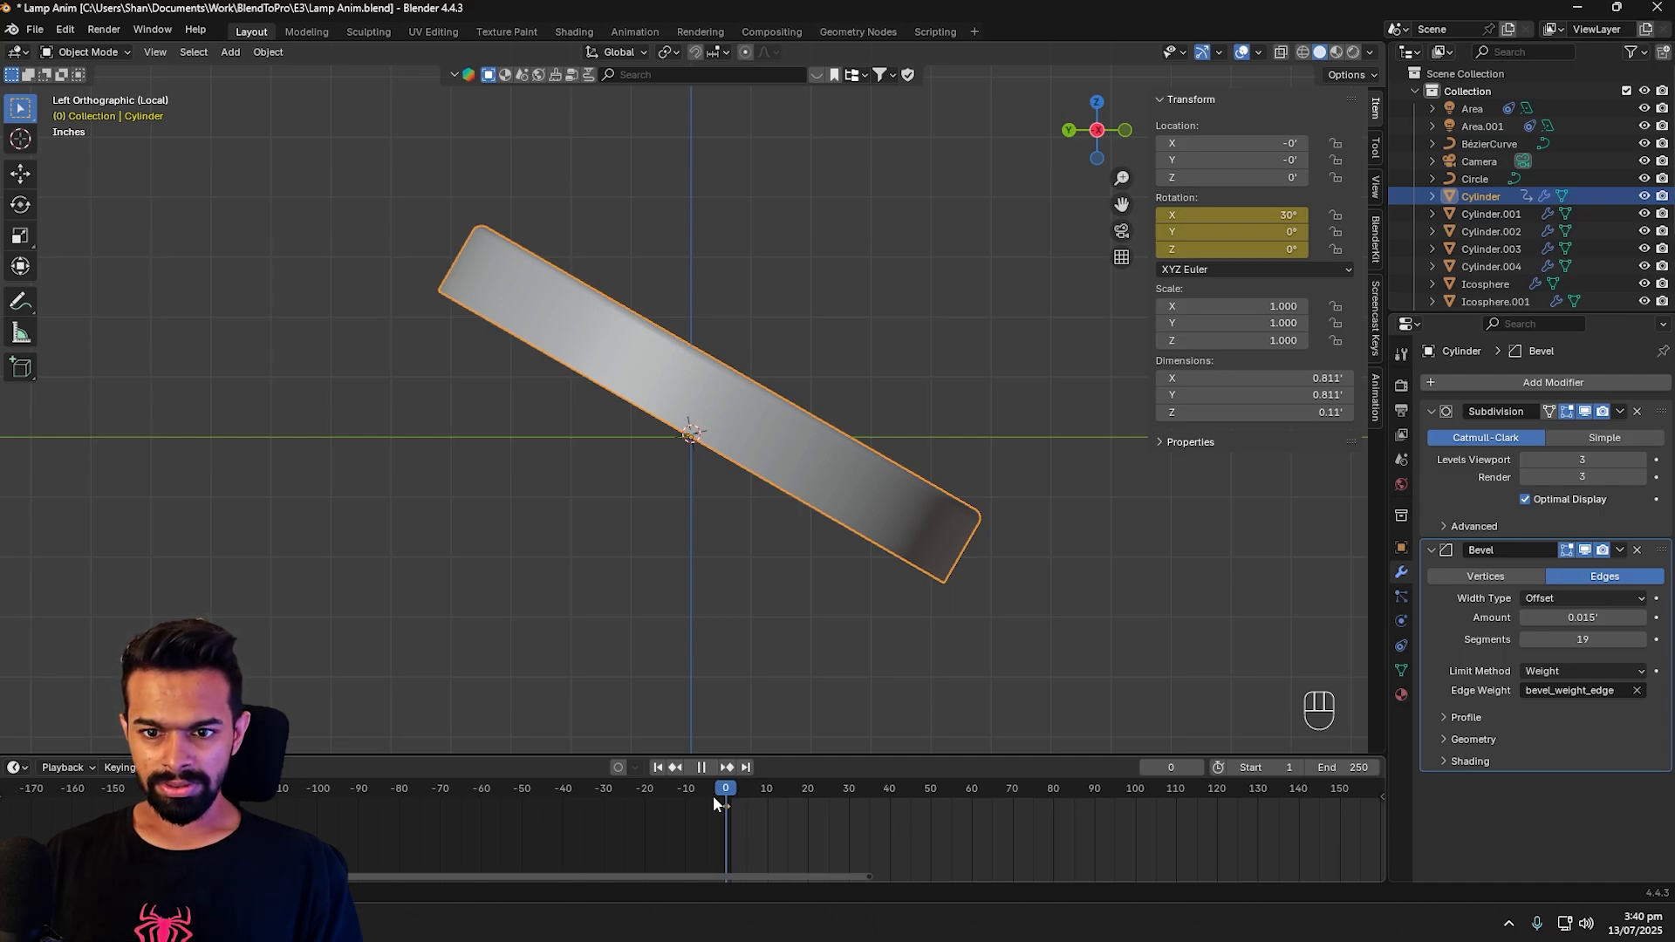
left_click_drag(714, 794, 870, 794)
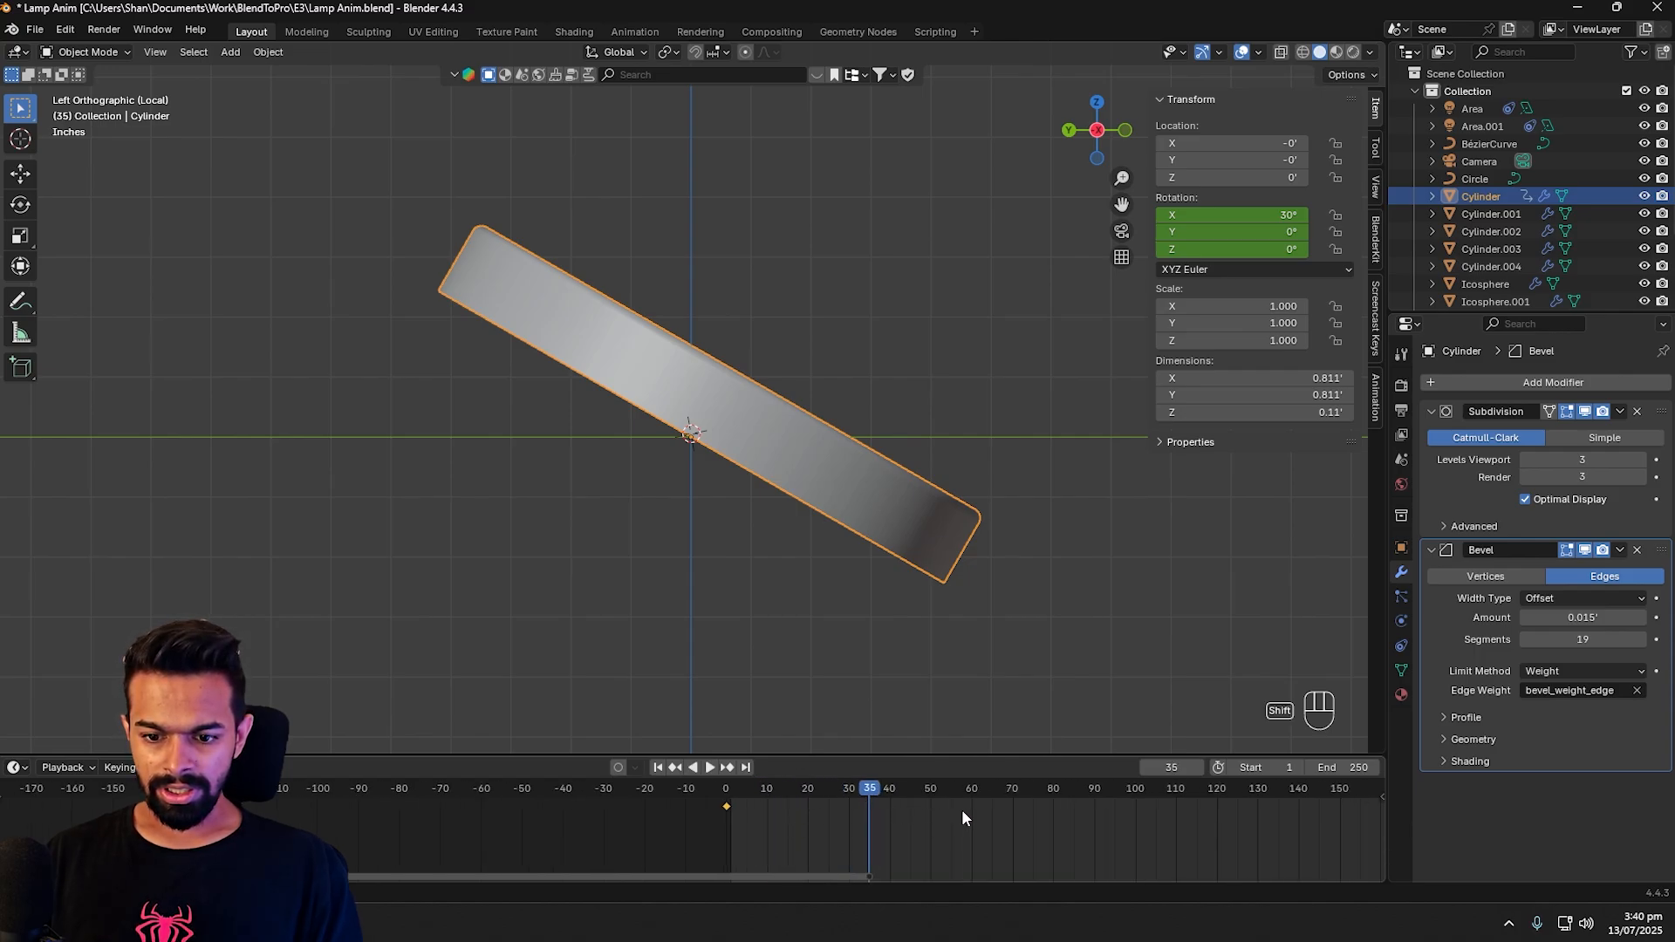
middle_click_drag(963, 816, 567, 813)
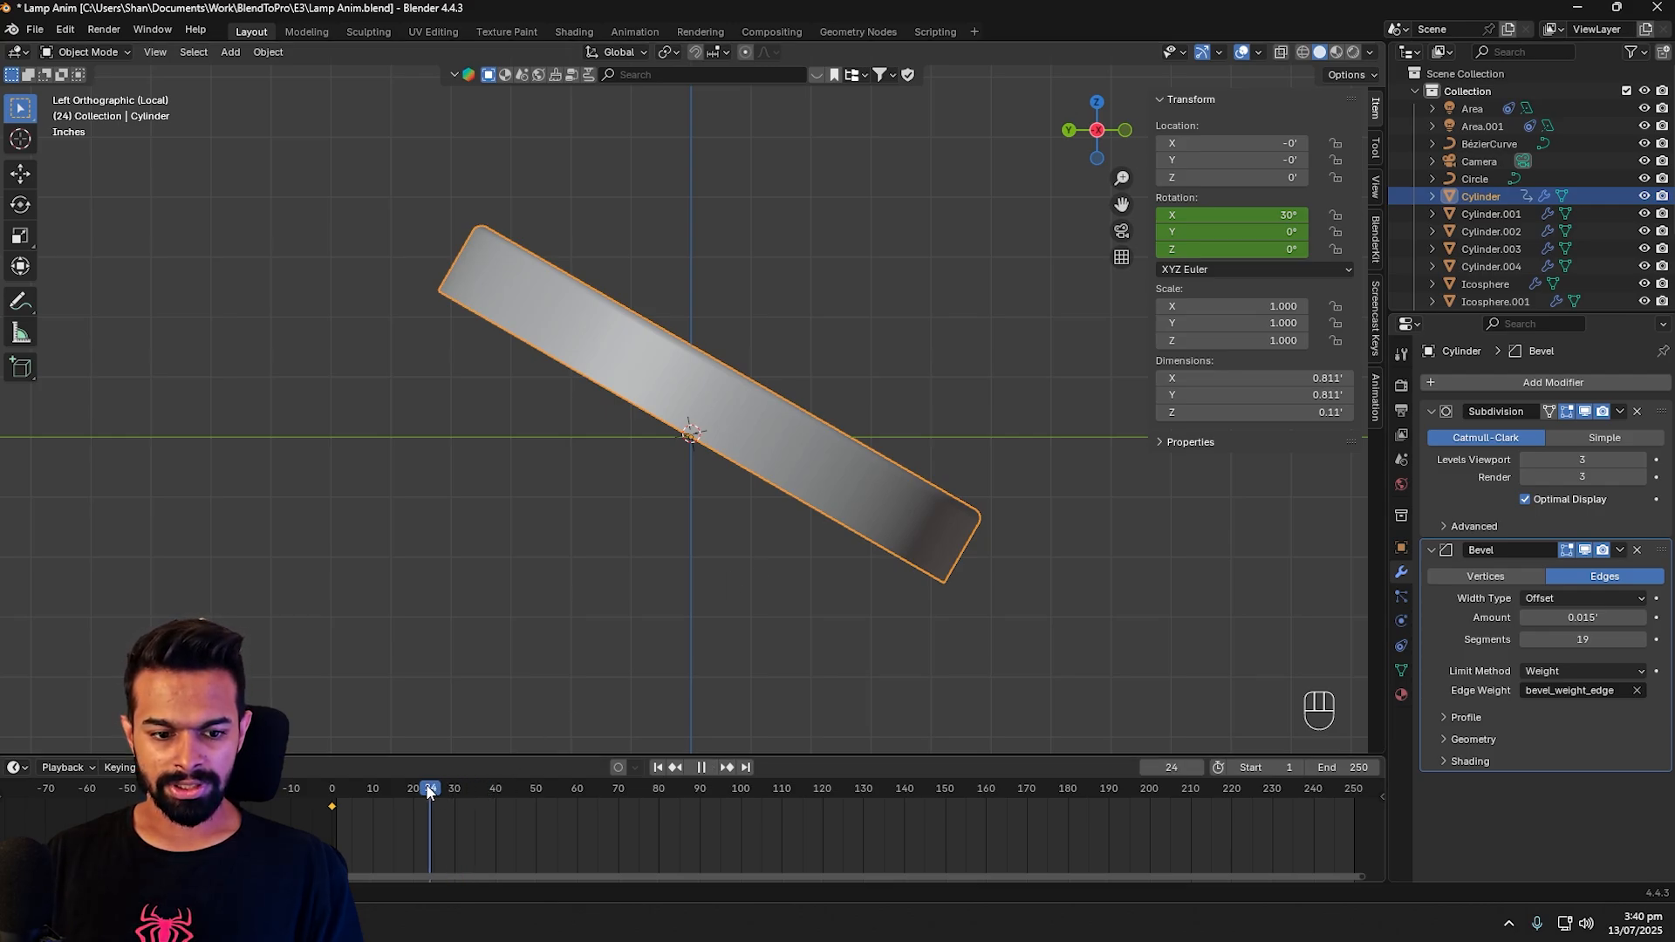
left_click_drag(428, 791, 455, 791)
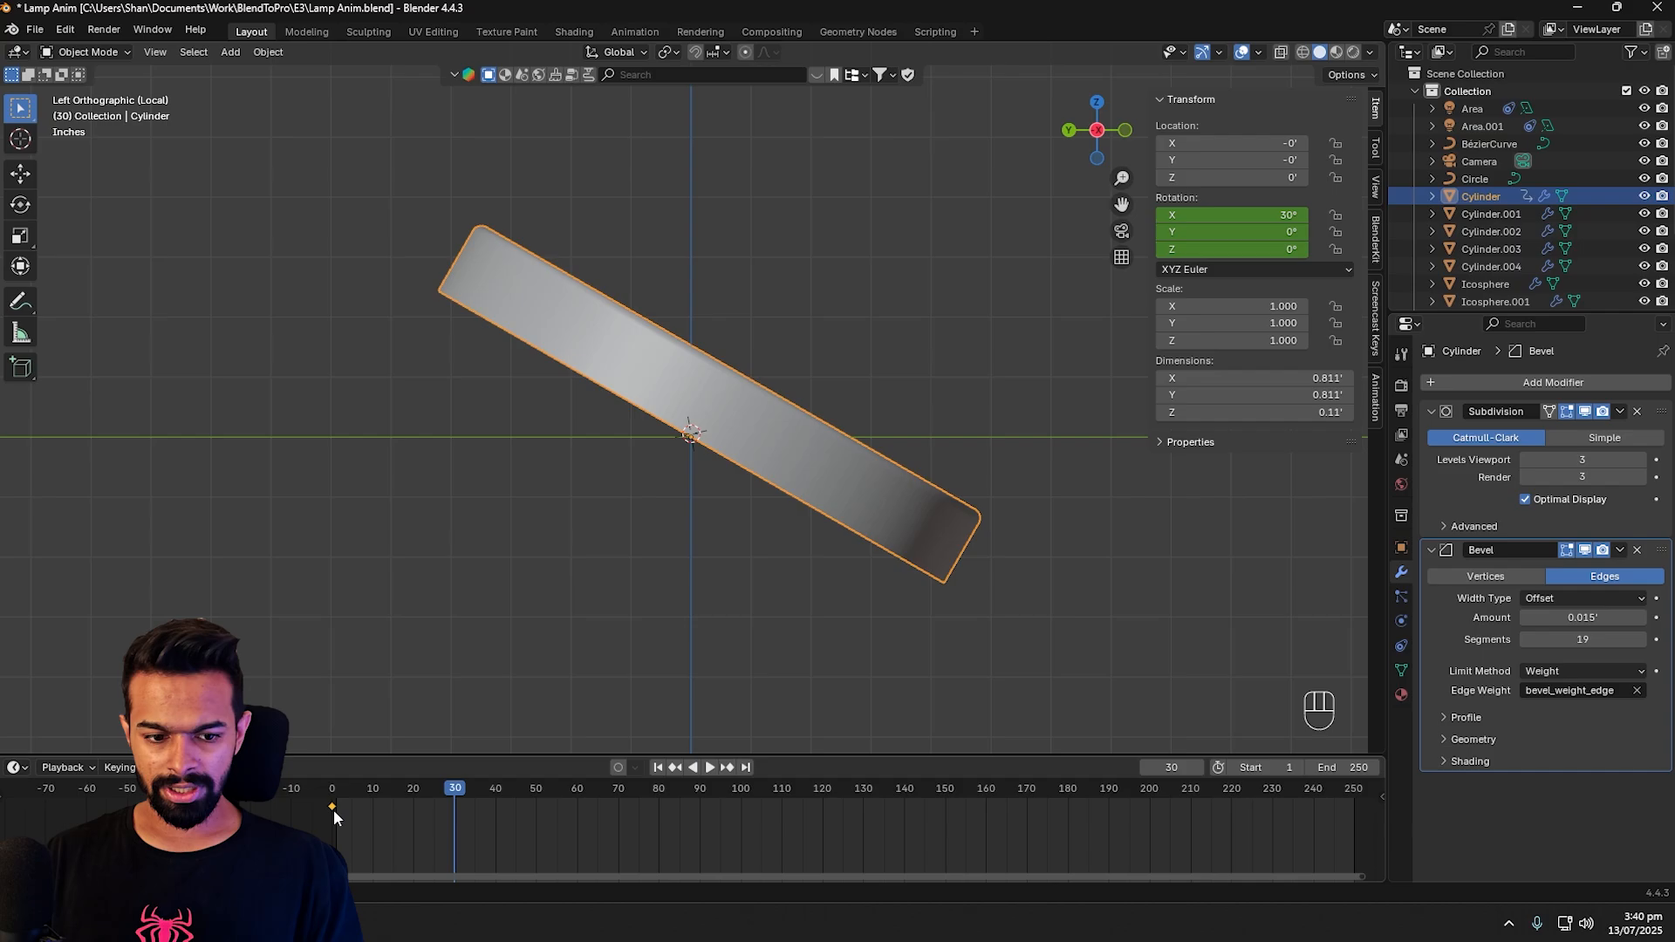
Step: Set the scene's output frame rate to 60 fps
left_click(1401, 410)
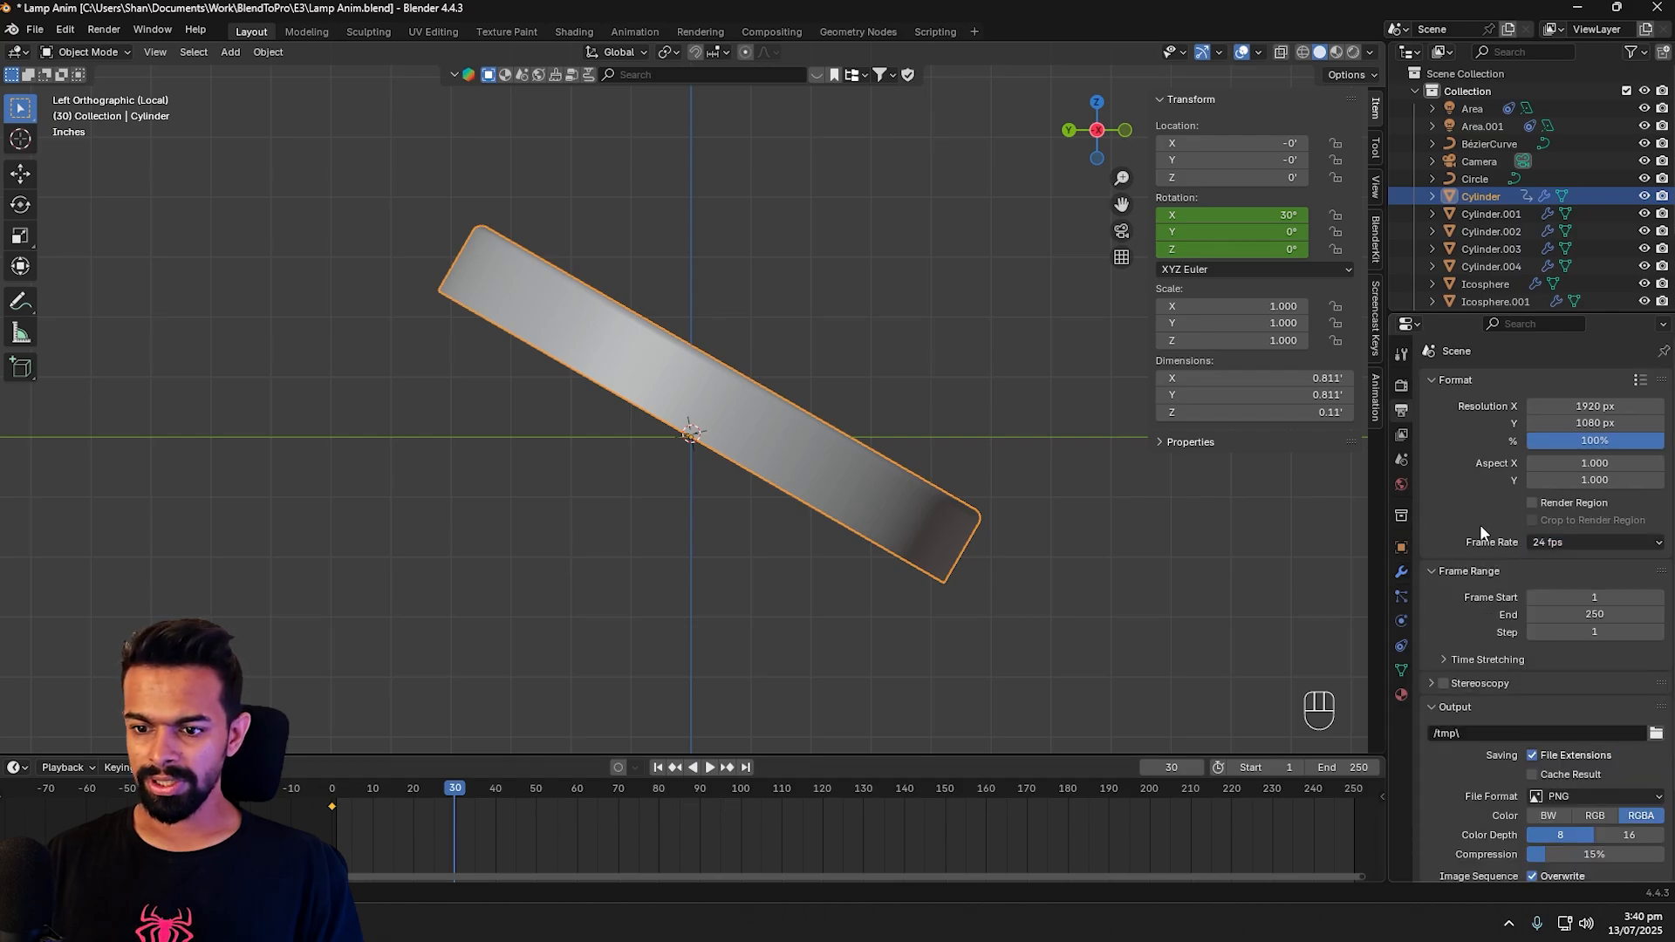
left_click(1562, 541)
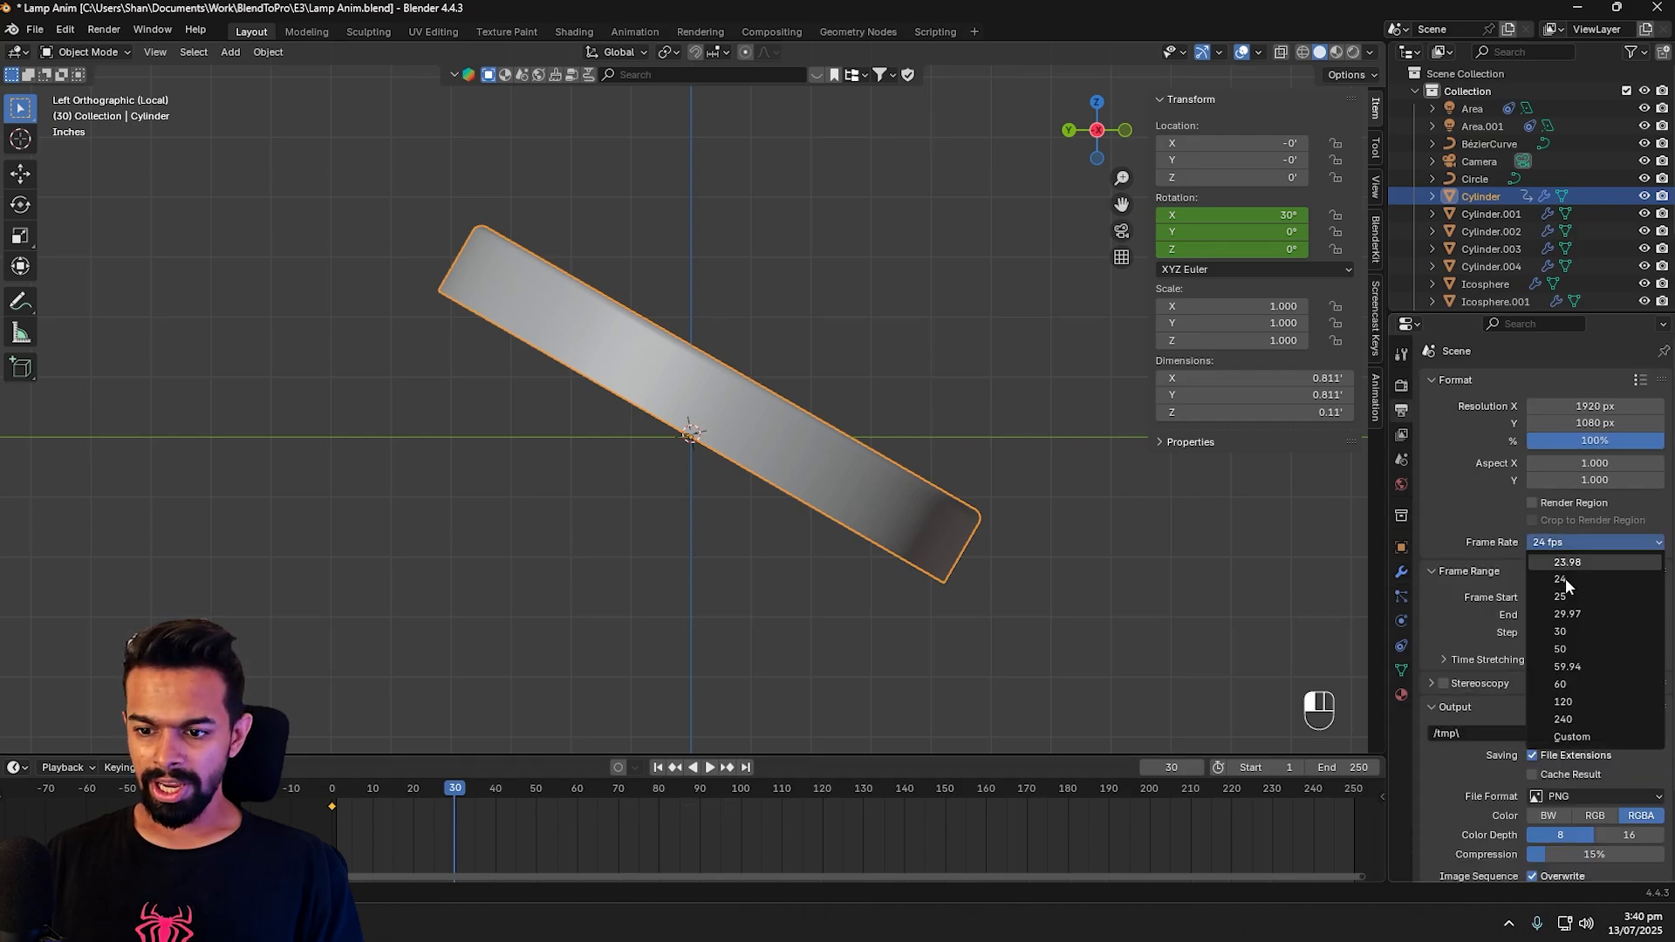
left_click(1567, 684)
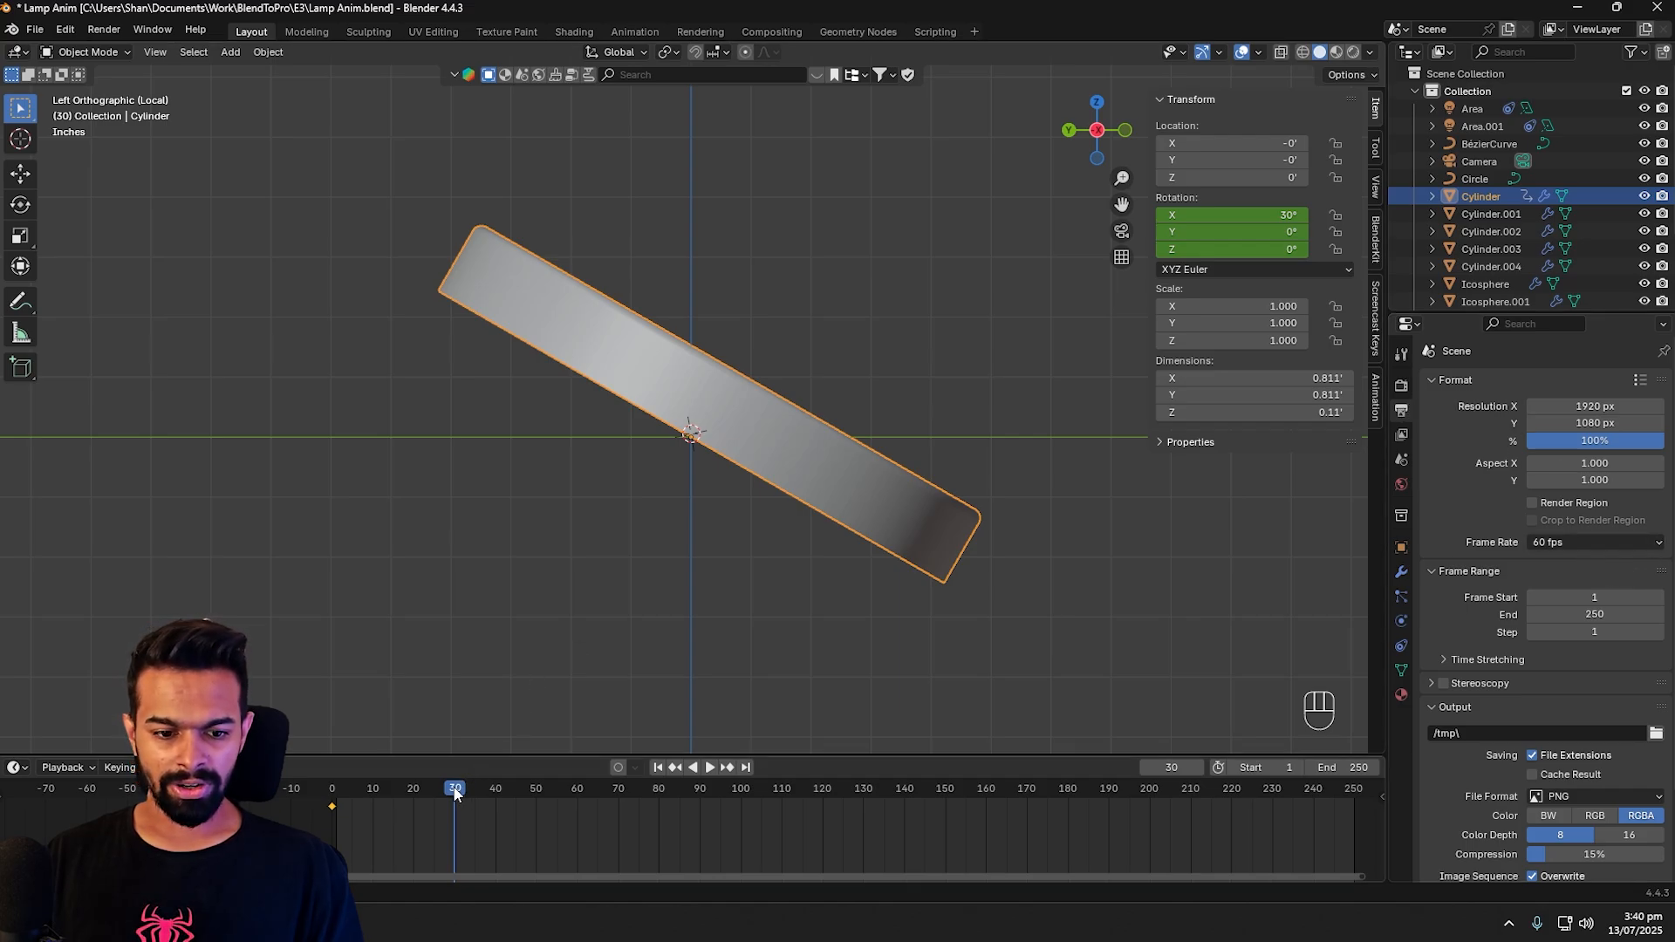
left_click(1604, 541)
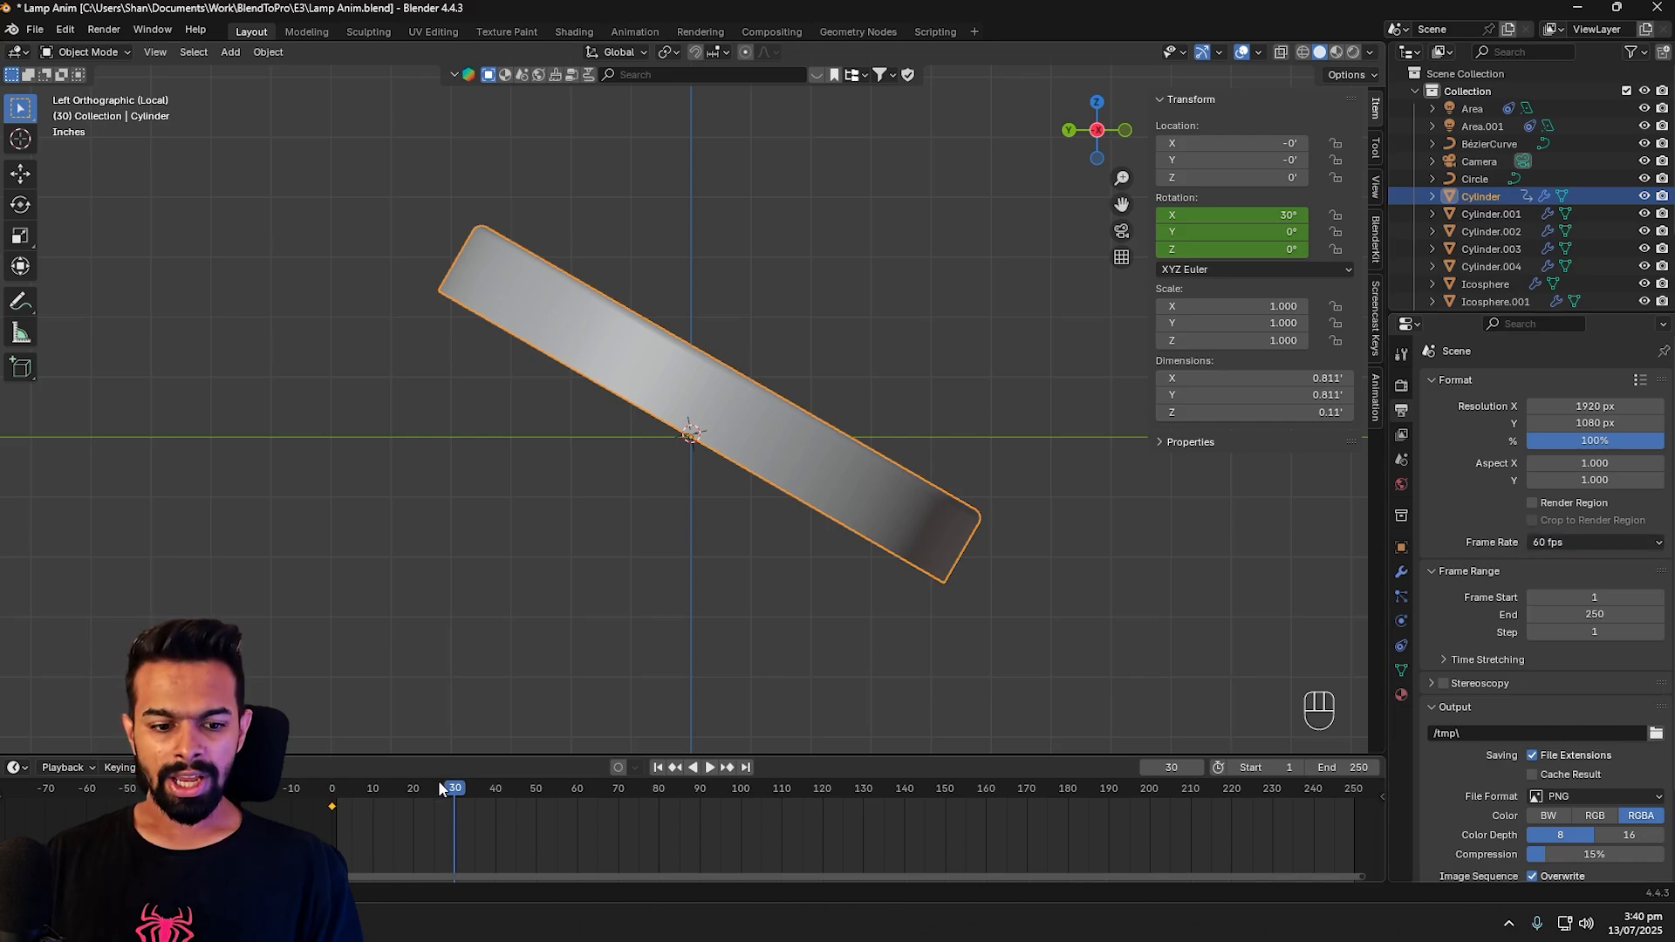
Step: Go to frame 180, set the base's Z rotation to 360*10 degrees, and insert a rotation keyframe
left_click_drag(456, 789, 813, 789)
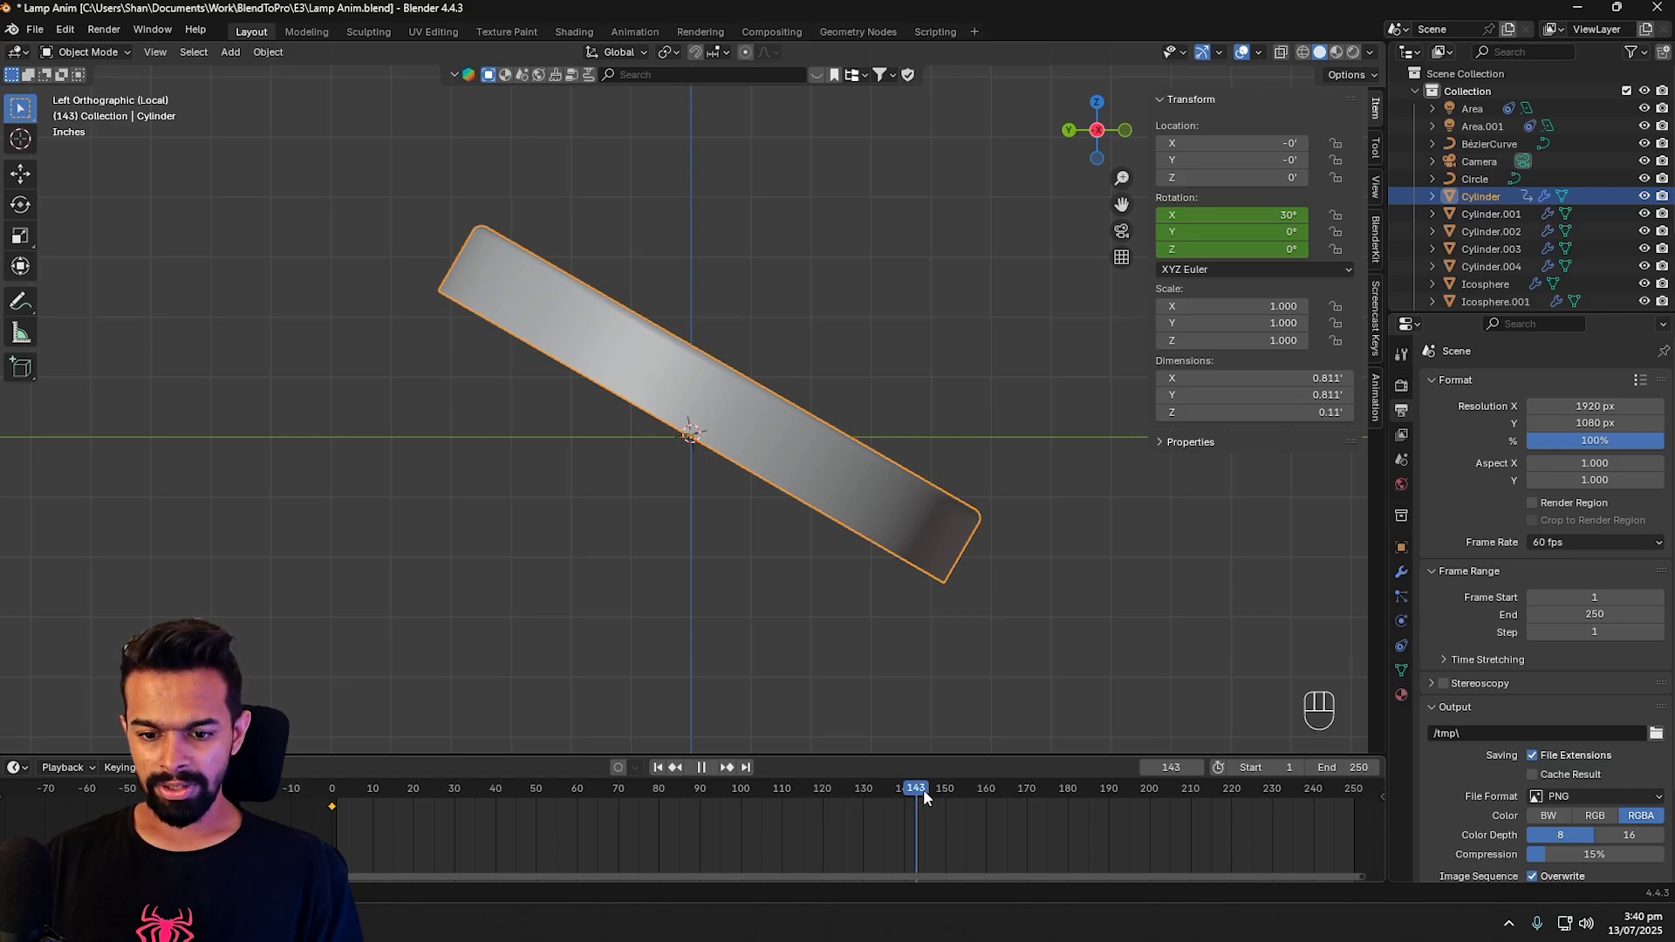
left_click_drag(1068, 792, 1070, 792)
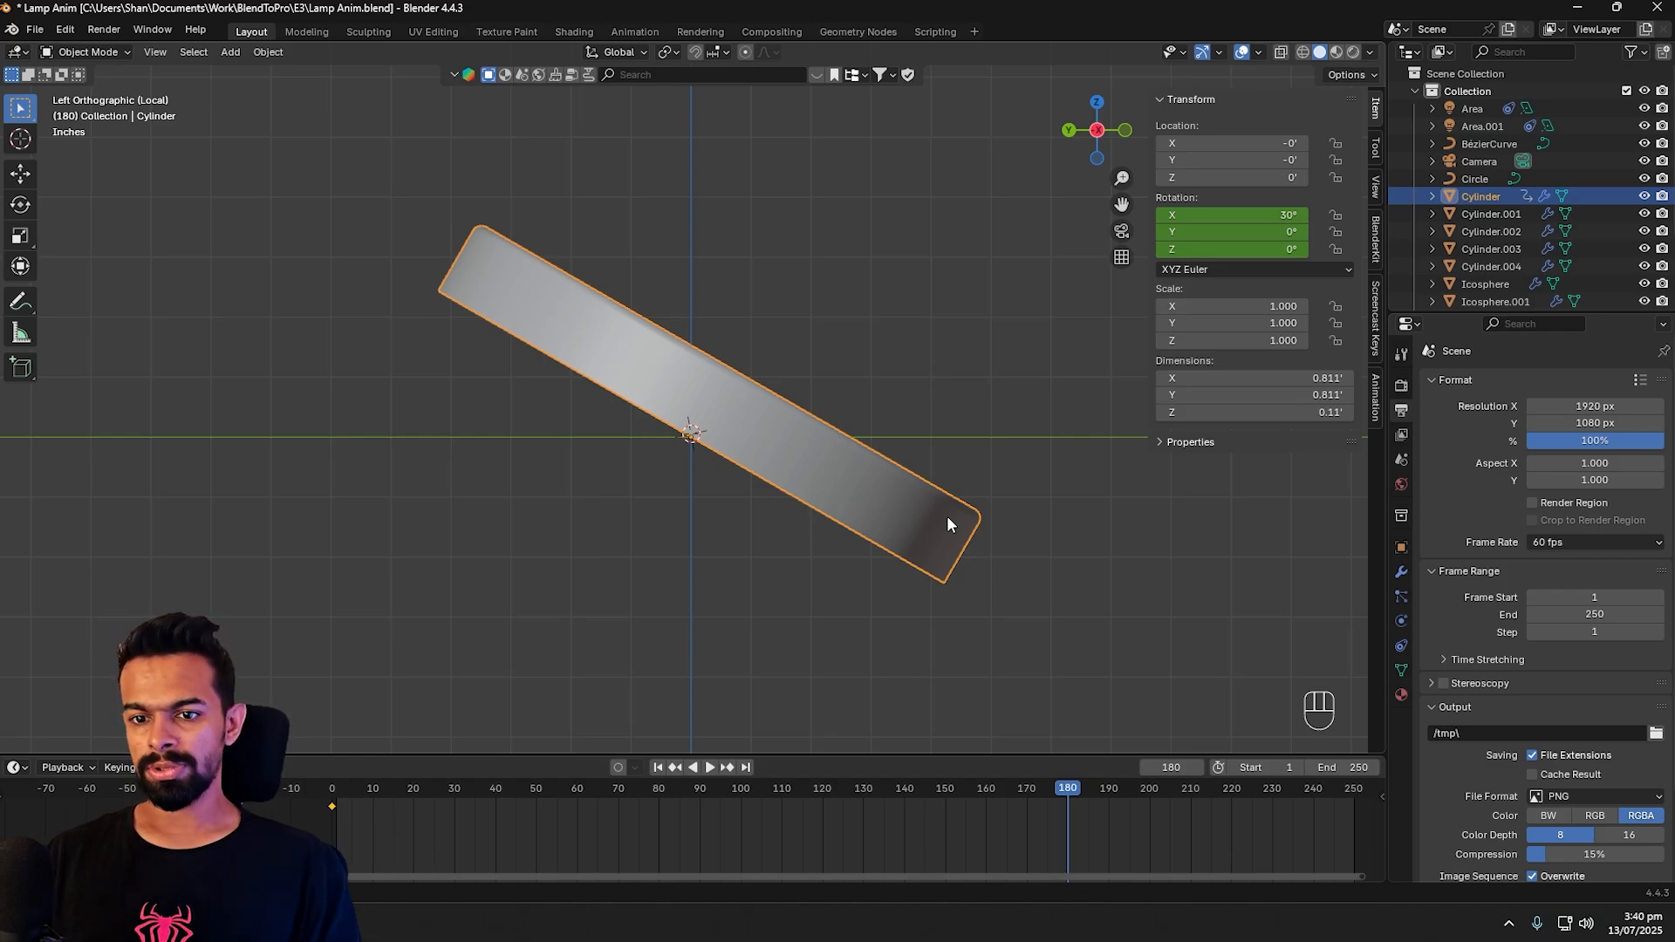
left_click(1237, 249)
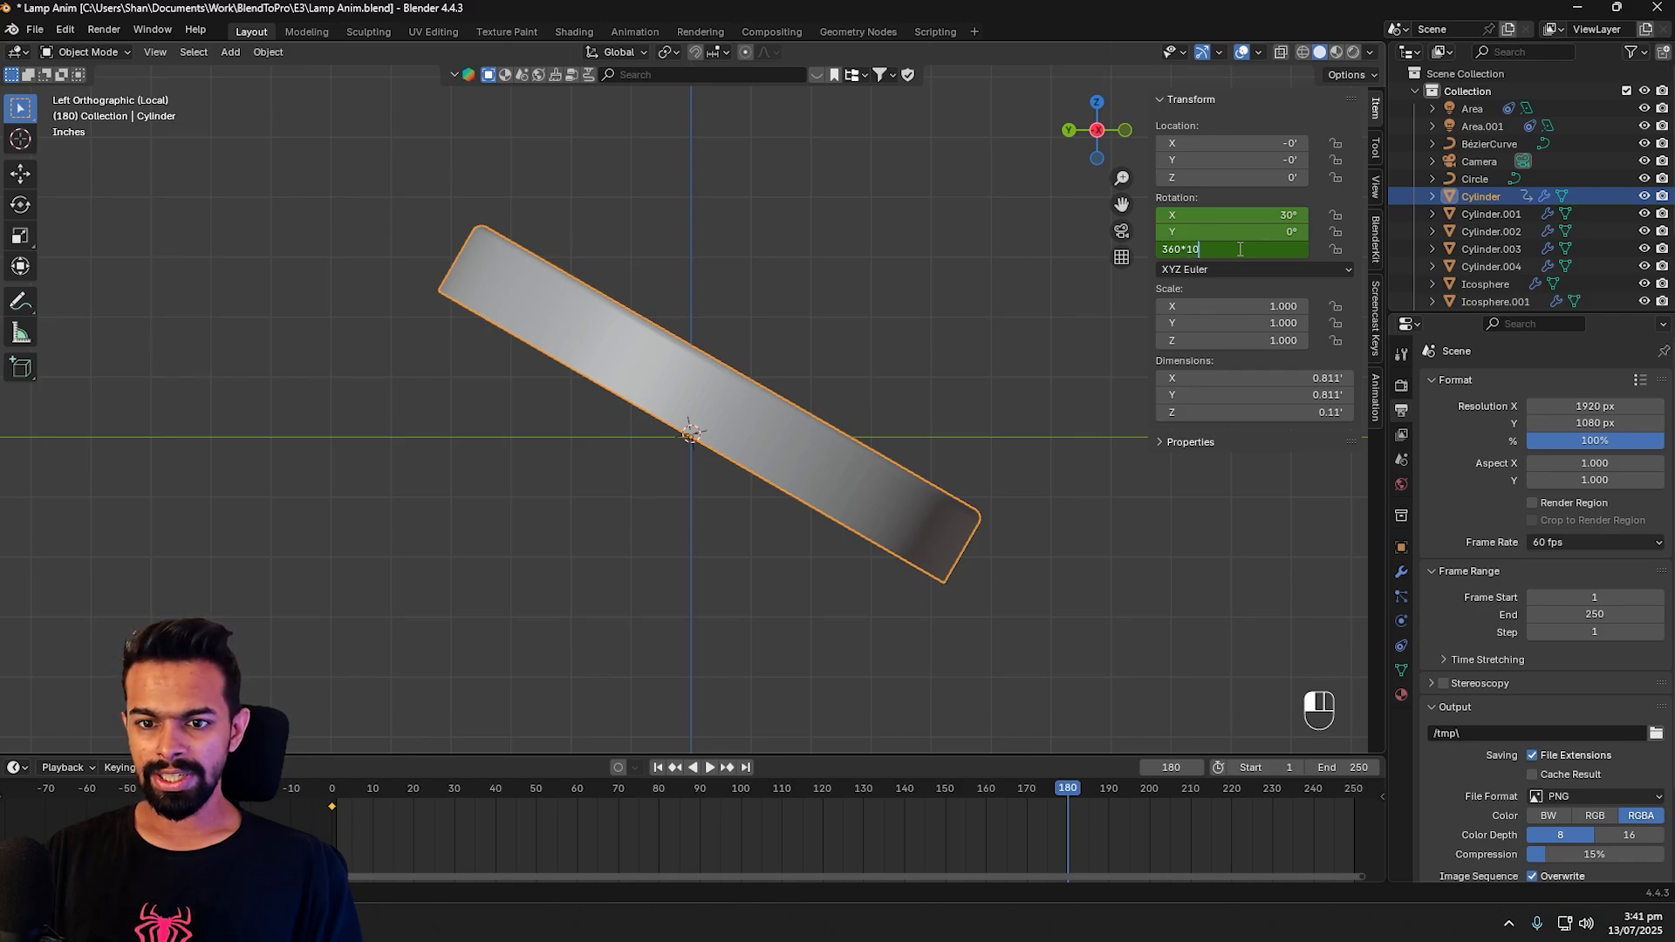
key("Return")
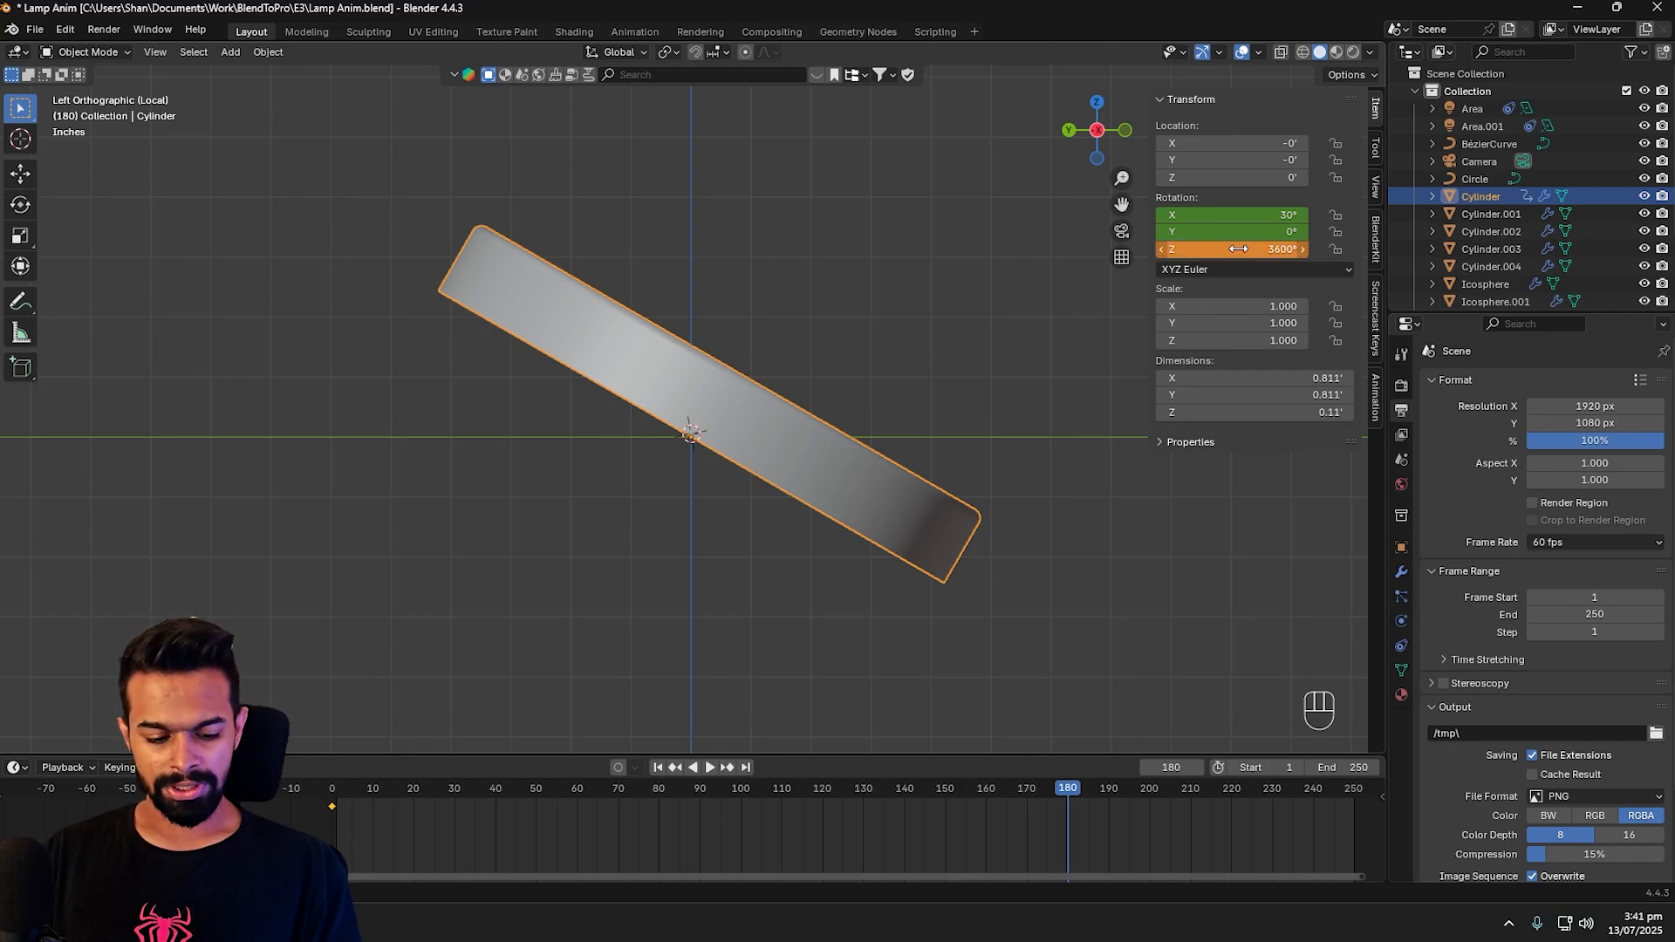
key("i")
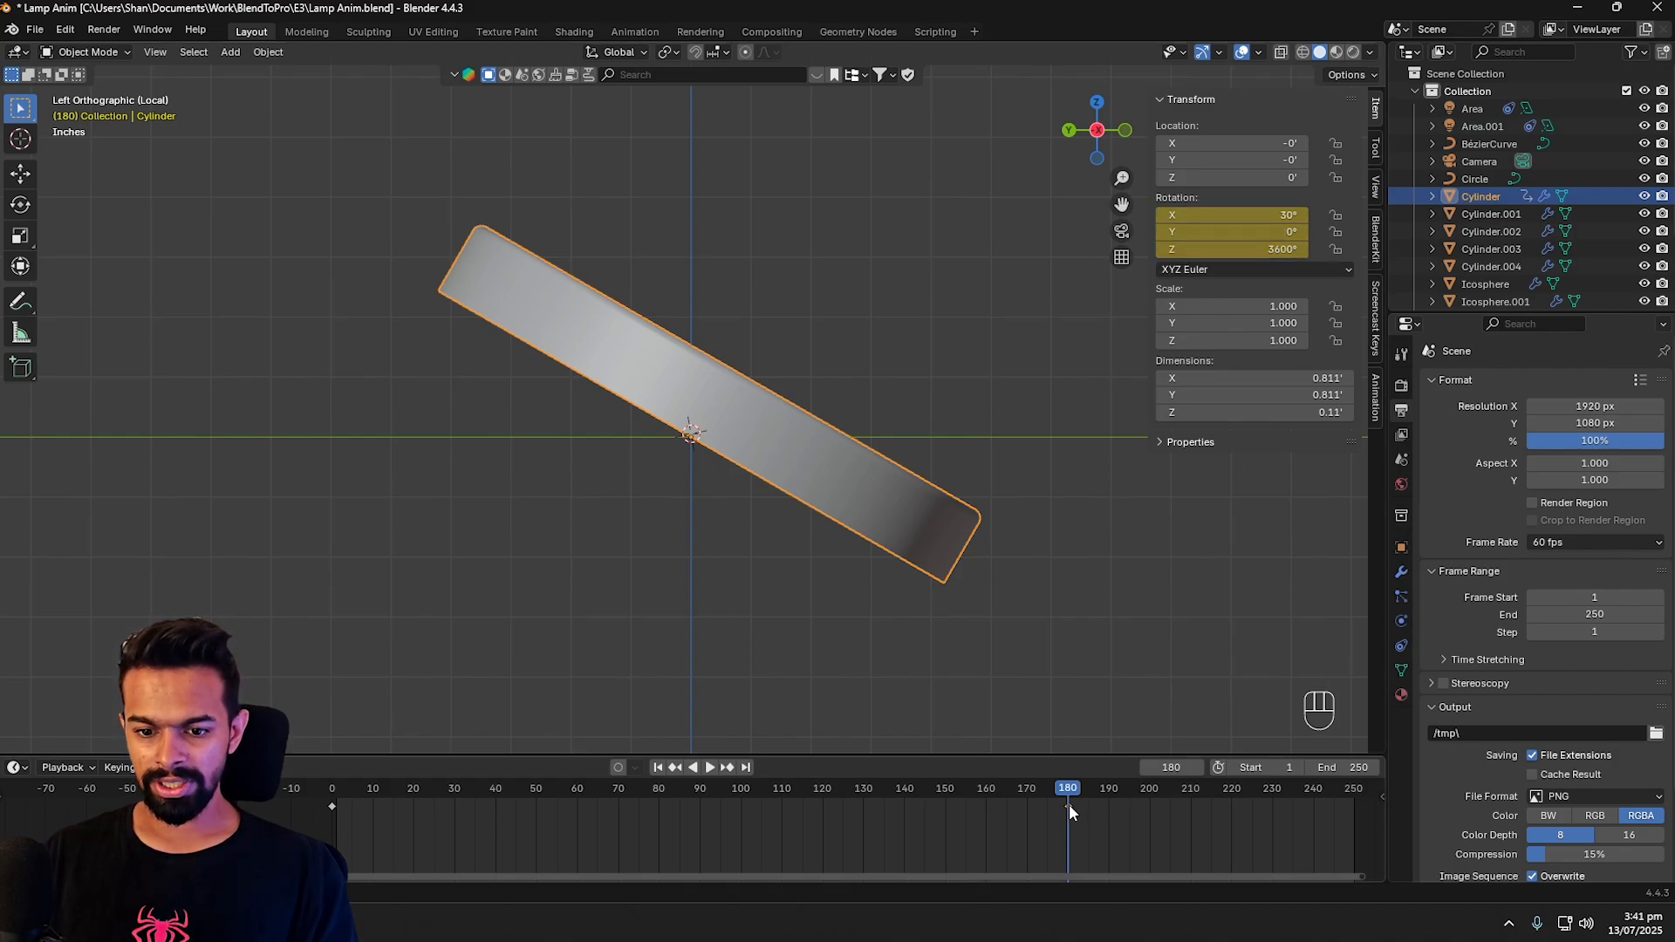
Step: Compare the base's pose and rotation values at the frame 0 and frame 180 keyframes, ending on frame 180
left_click_drag(1070, 790, 332, 802)
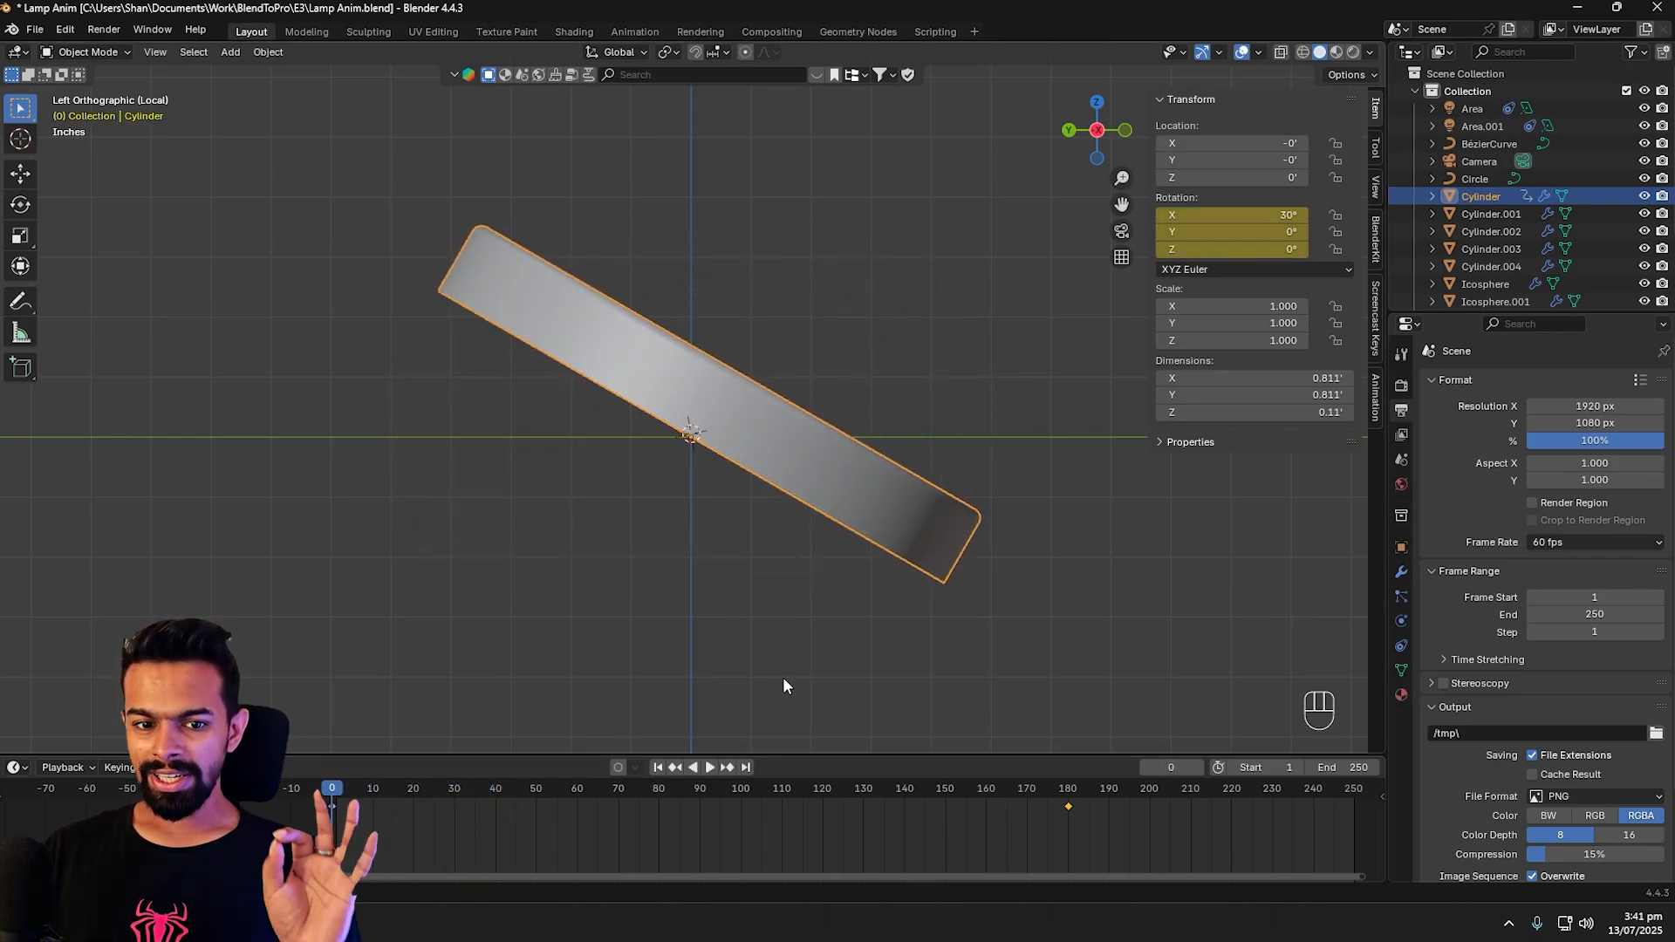
left_click(1064, 792)
key("space")
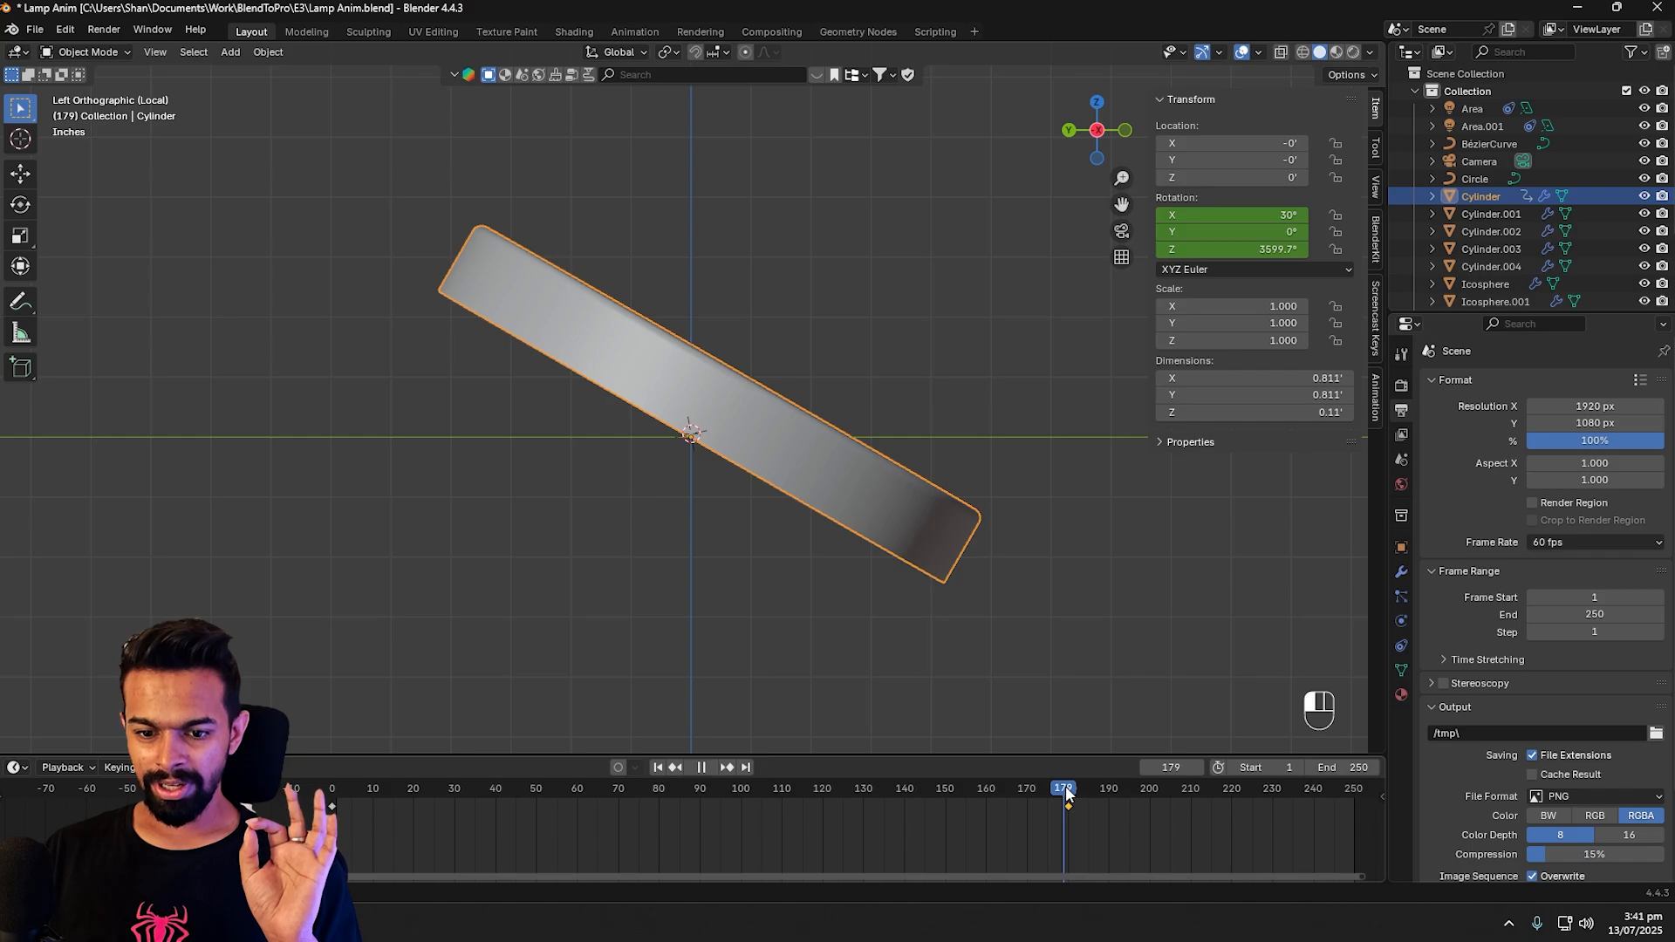
key("space")
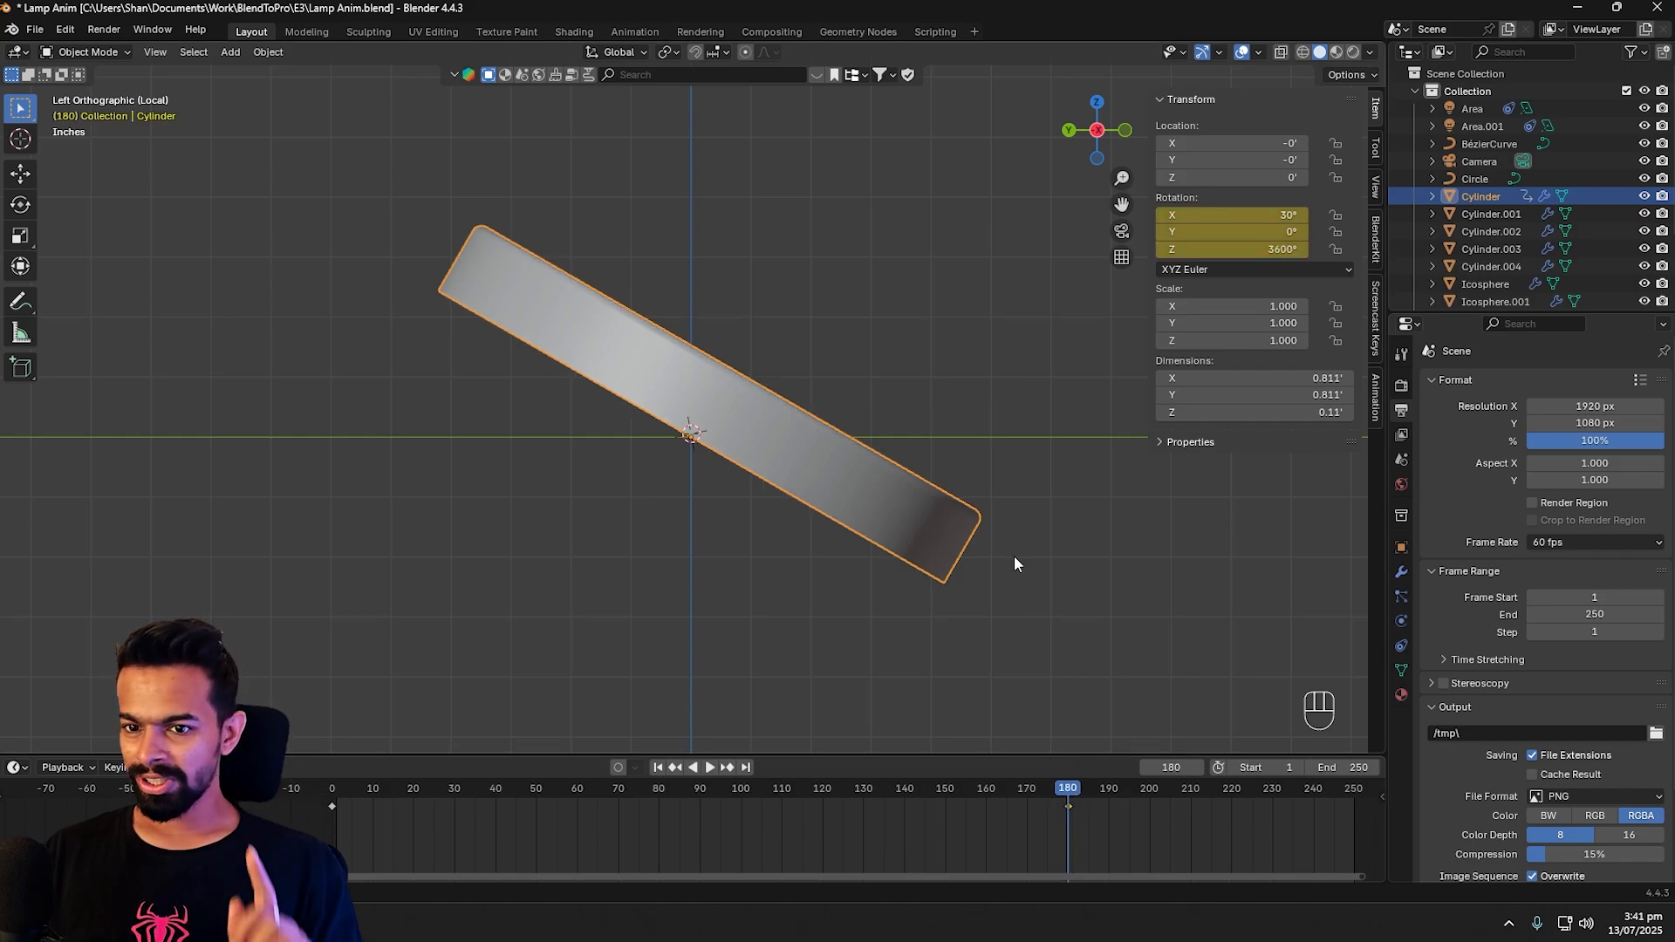
Step: Set the base's X rotation to 0° at frame 180 and update its rotation keyframe
left_click(1209, 215)
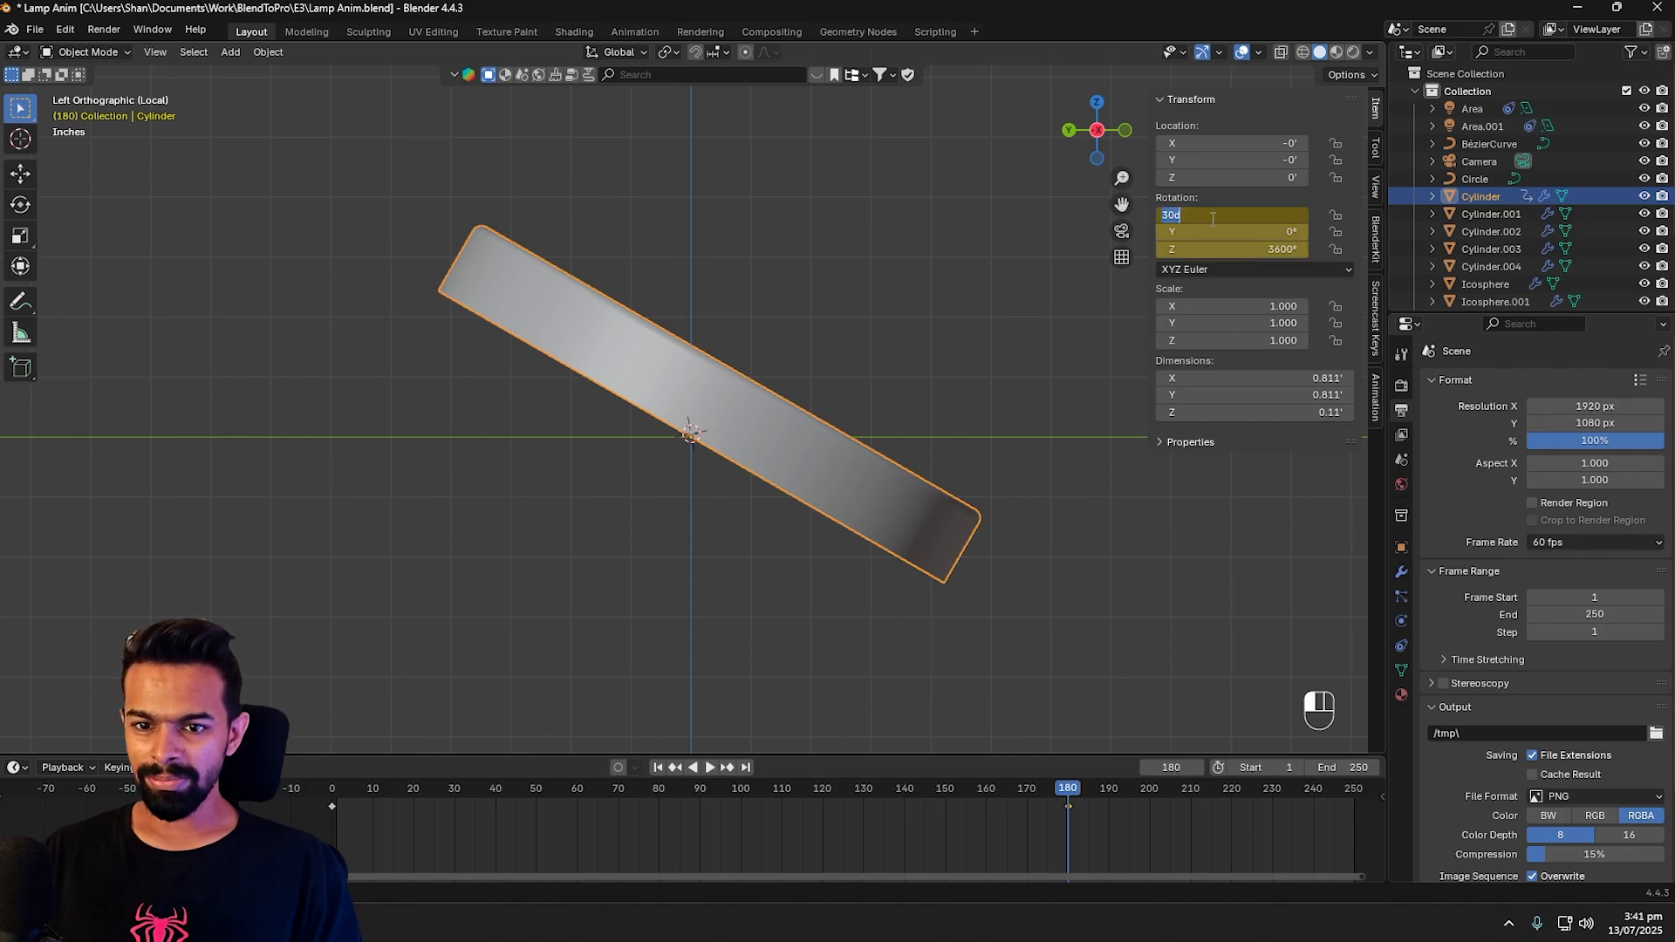
type("0")
key("Return")
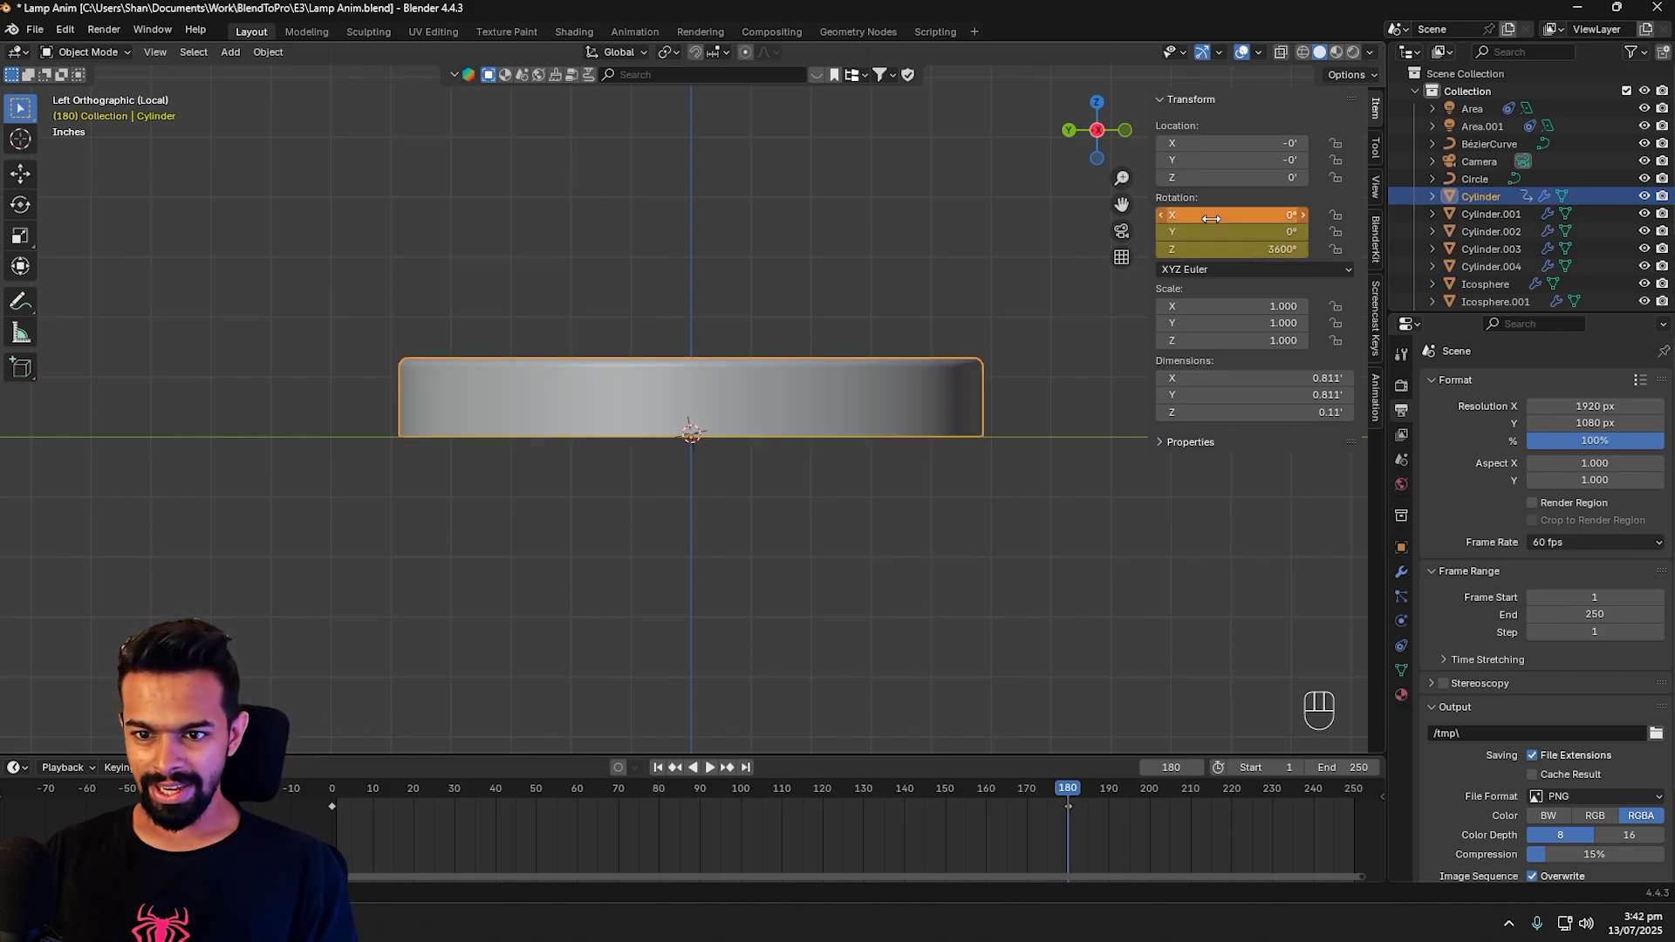
key("i")
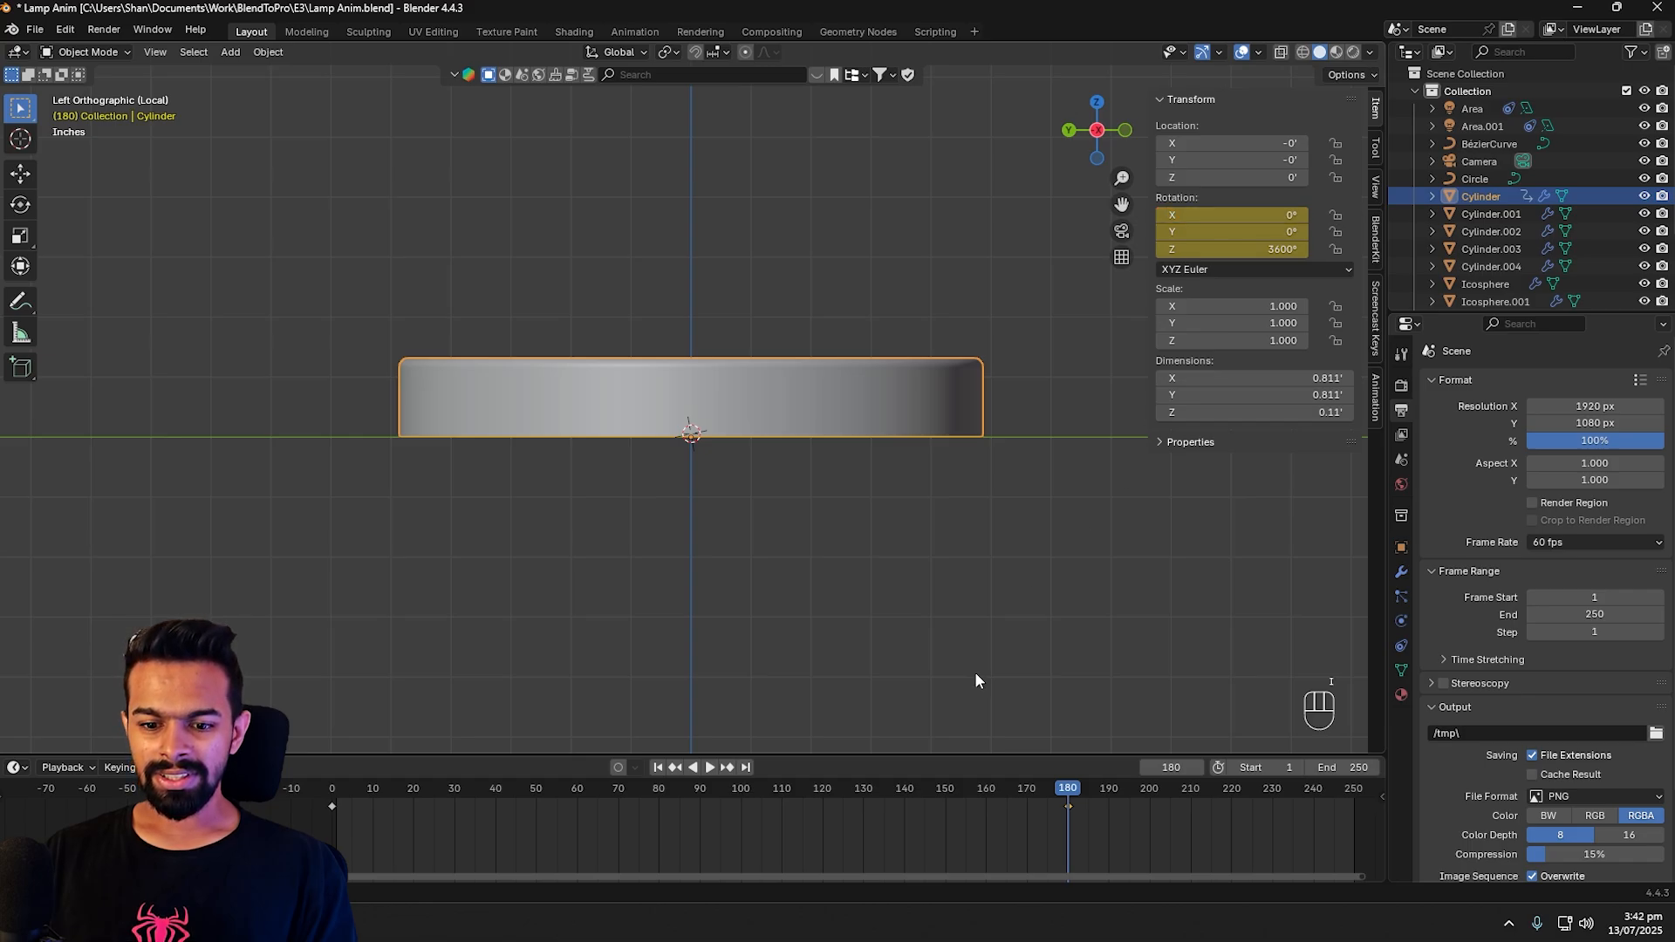
Step: Play the base's spinning animation to check it, stop playback, and return to frame 0
key("ctrl+shift+space")
key("Escape")
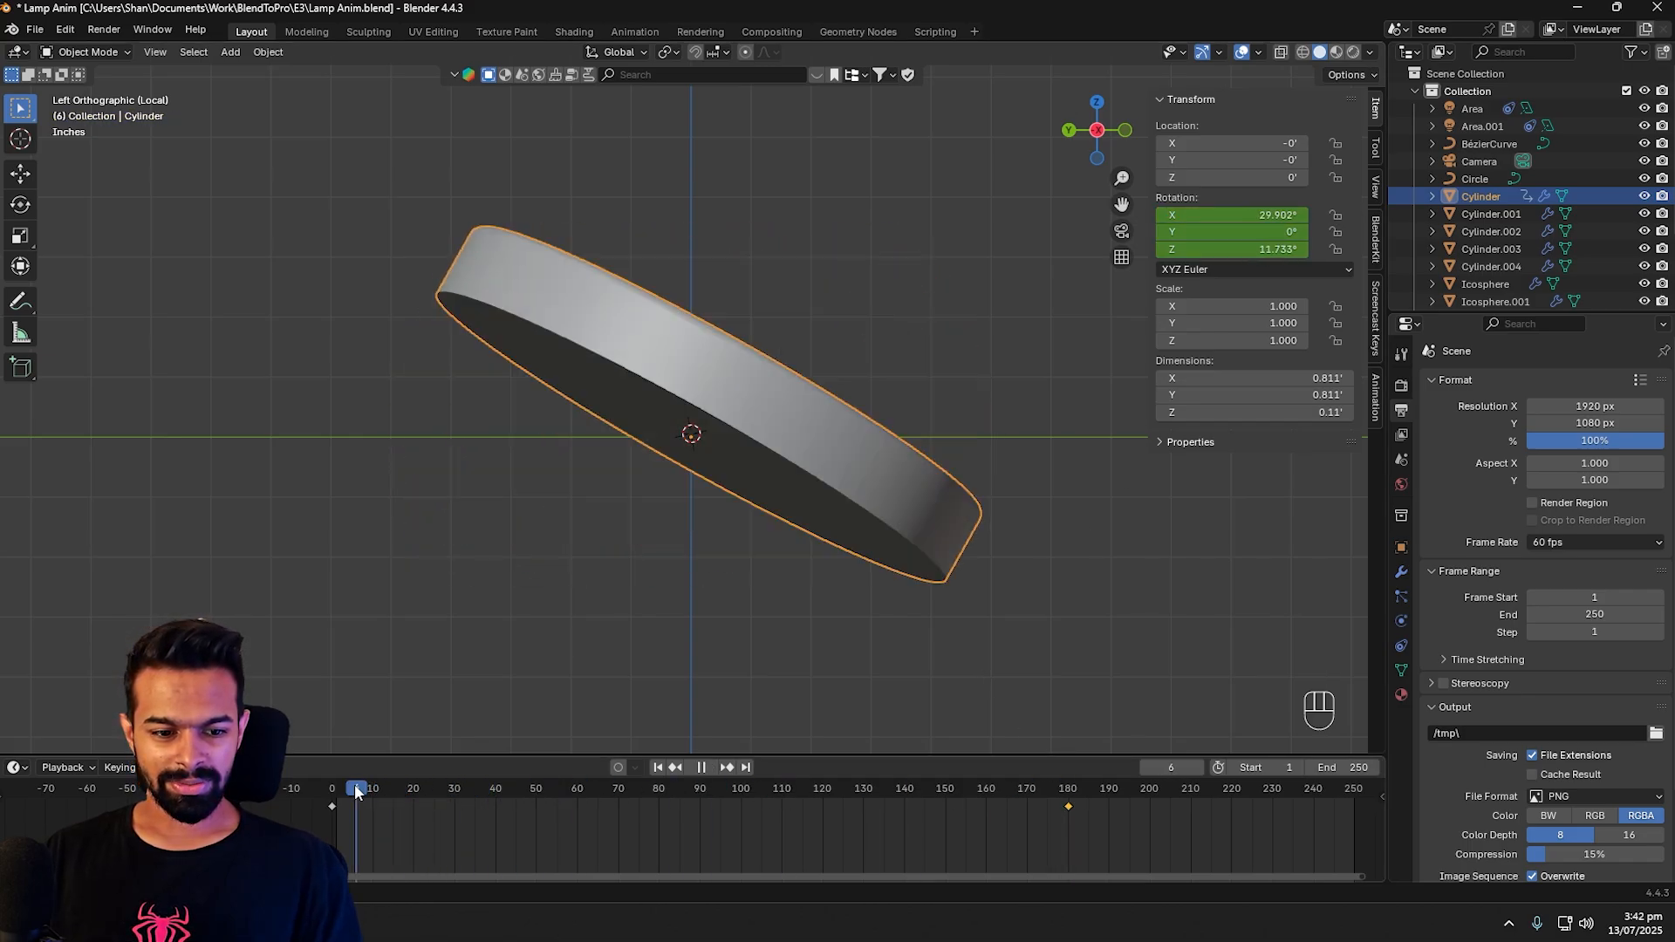
left_click(714, 764)
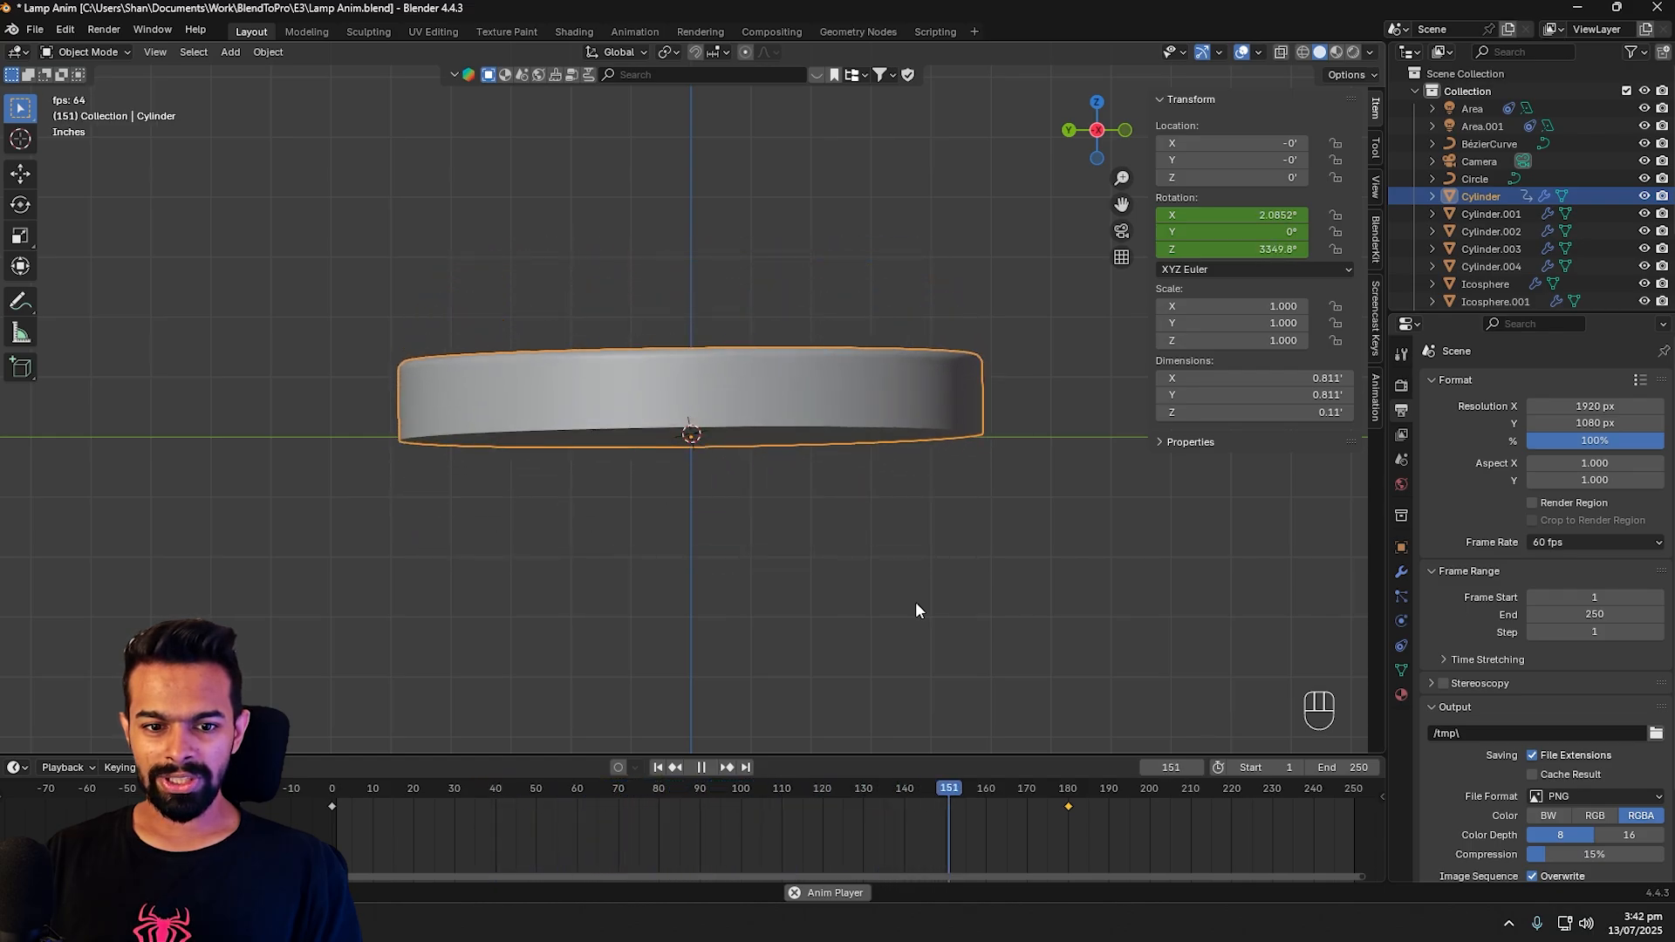
key("space")
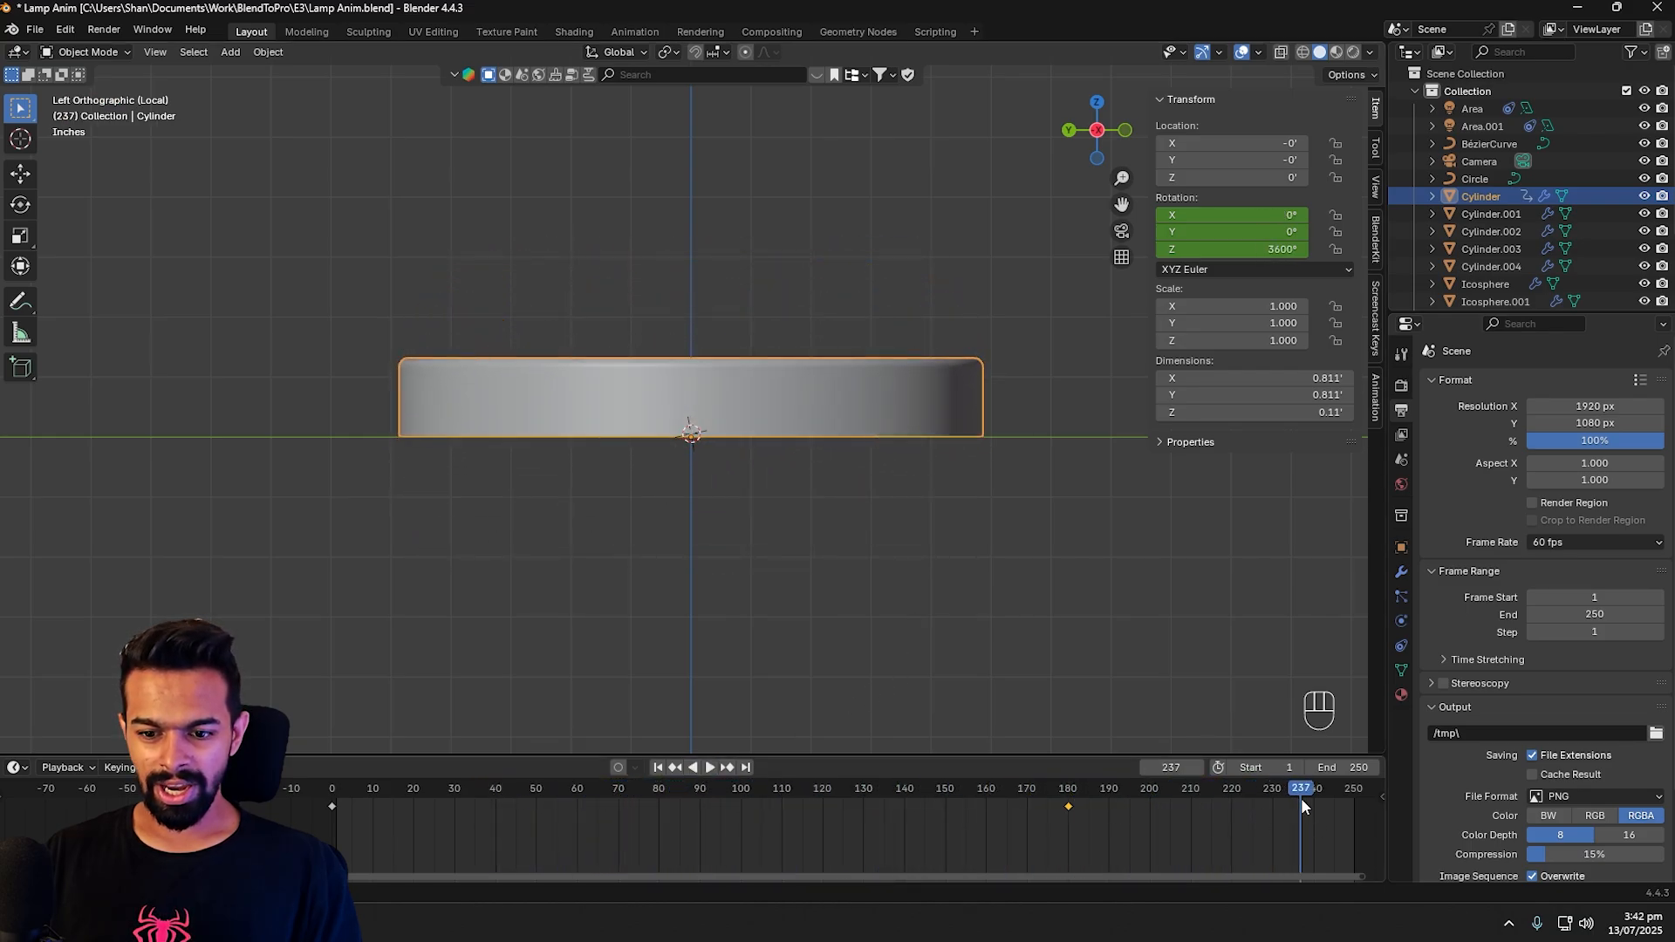
left_click_drag(1133, 787, 332, 790)
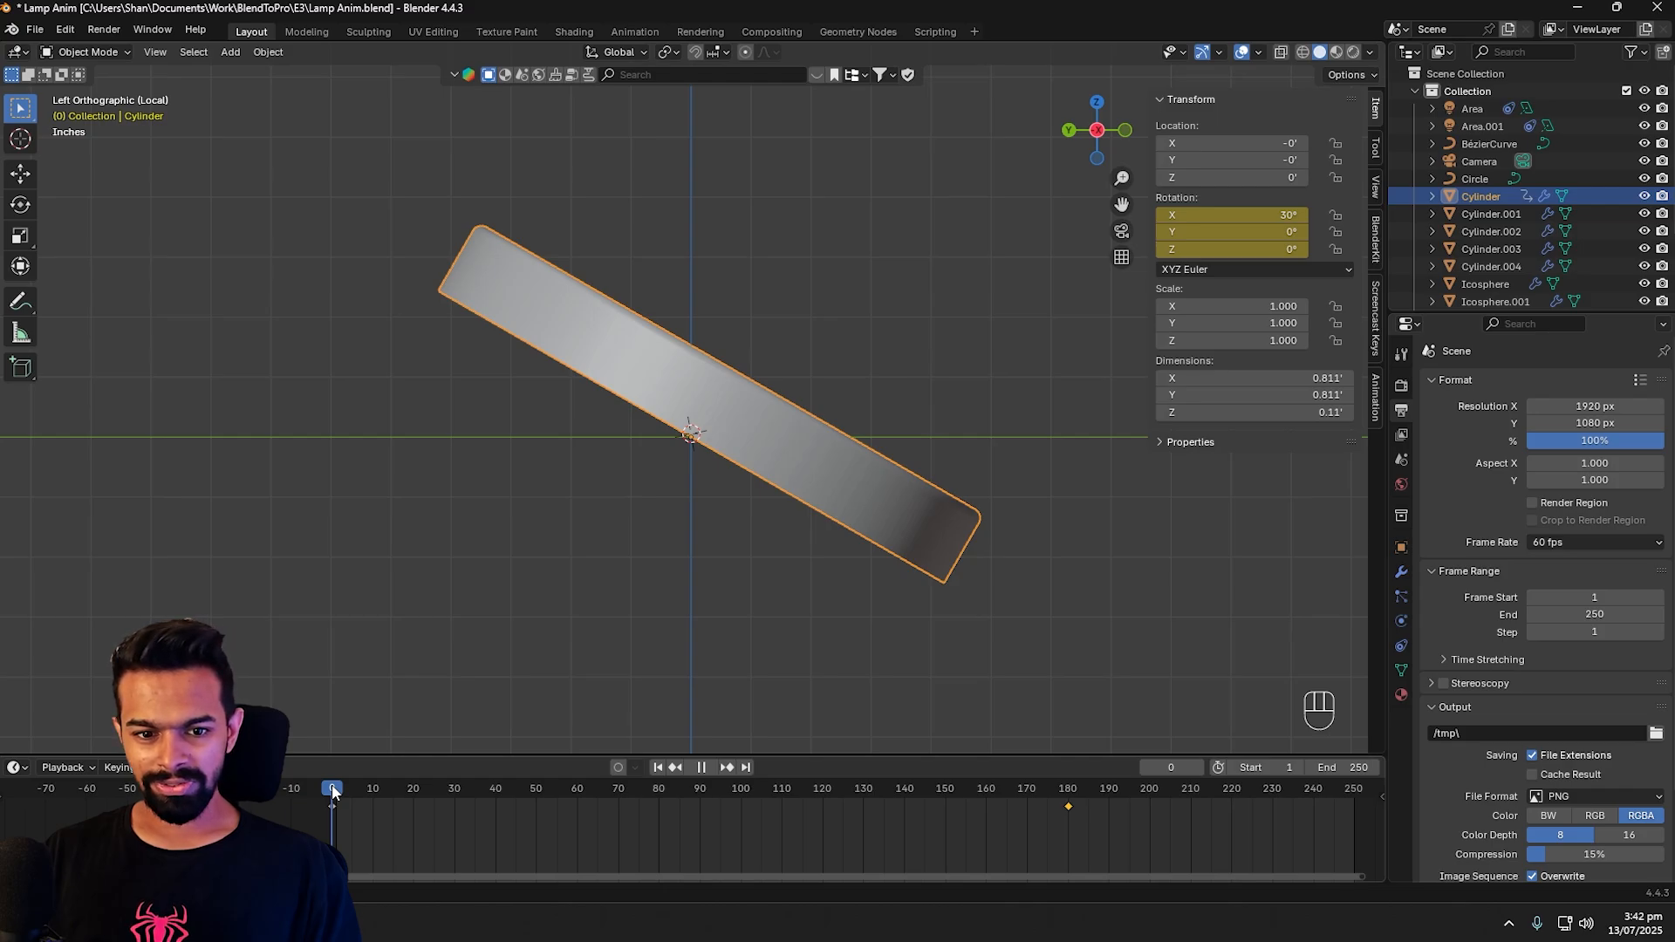
Step: Shift the base's starting keyframe to frame 1 and go to that frame
key("Escape")
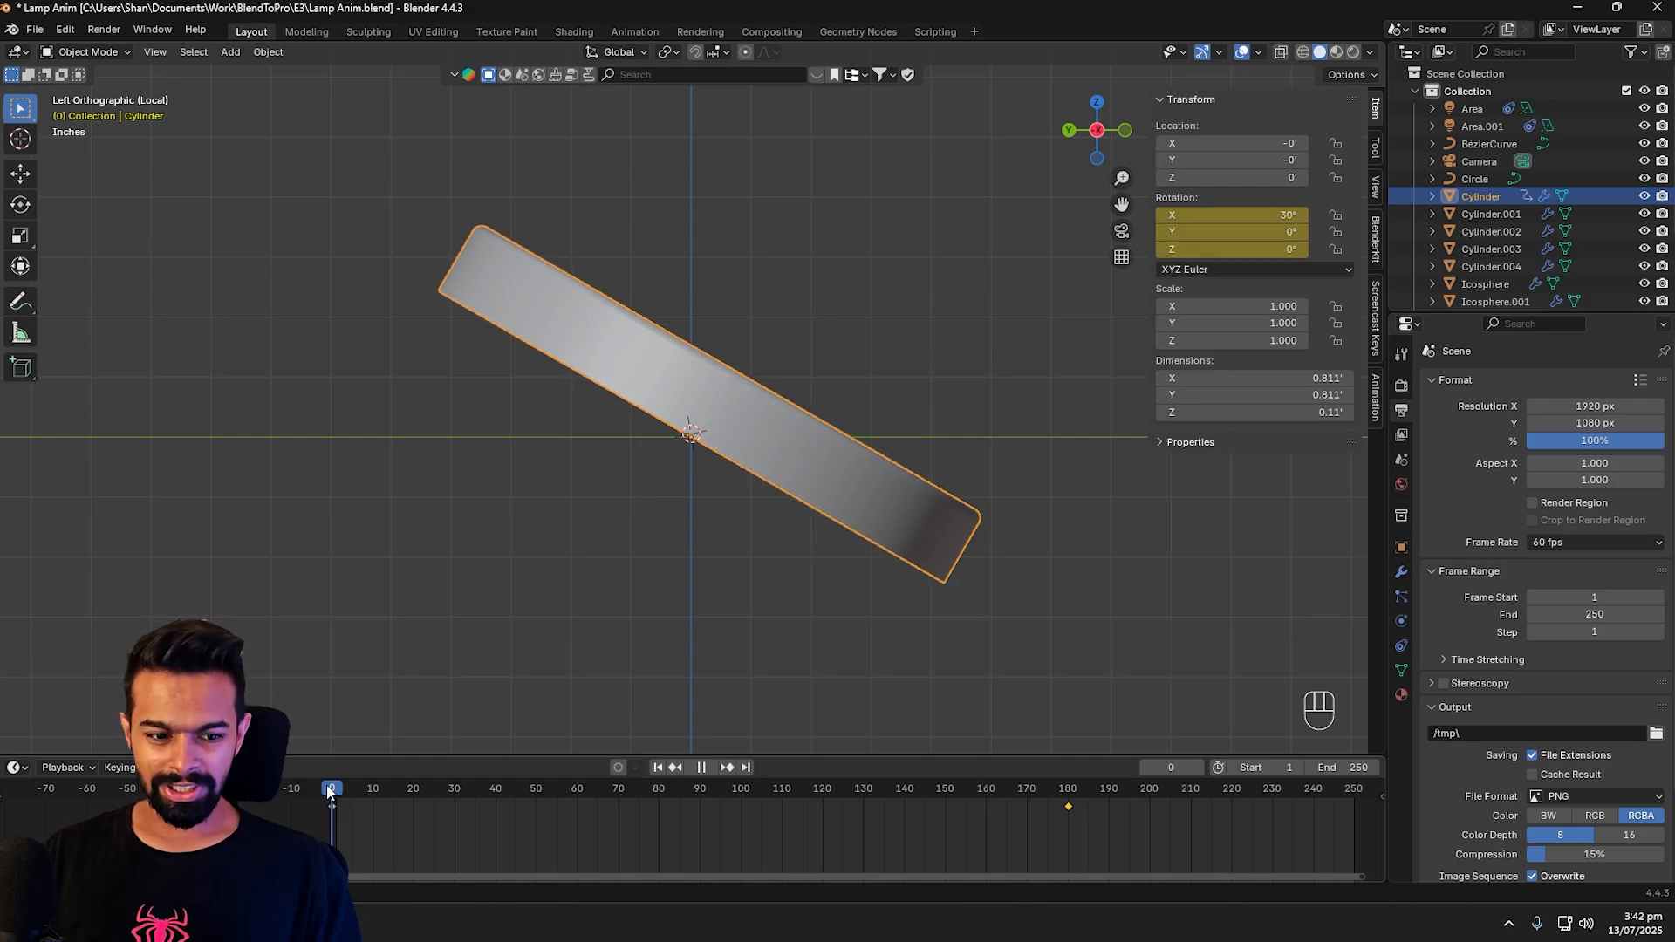
left_click_drag(333, 807, 342, 807)
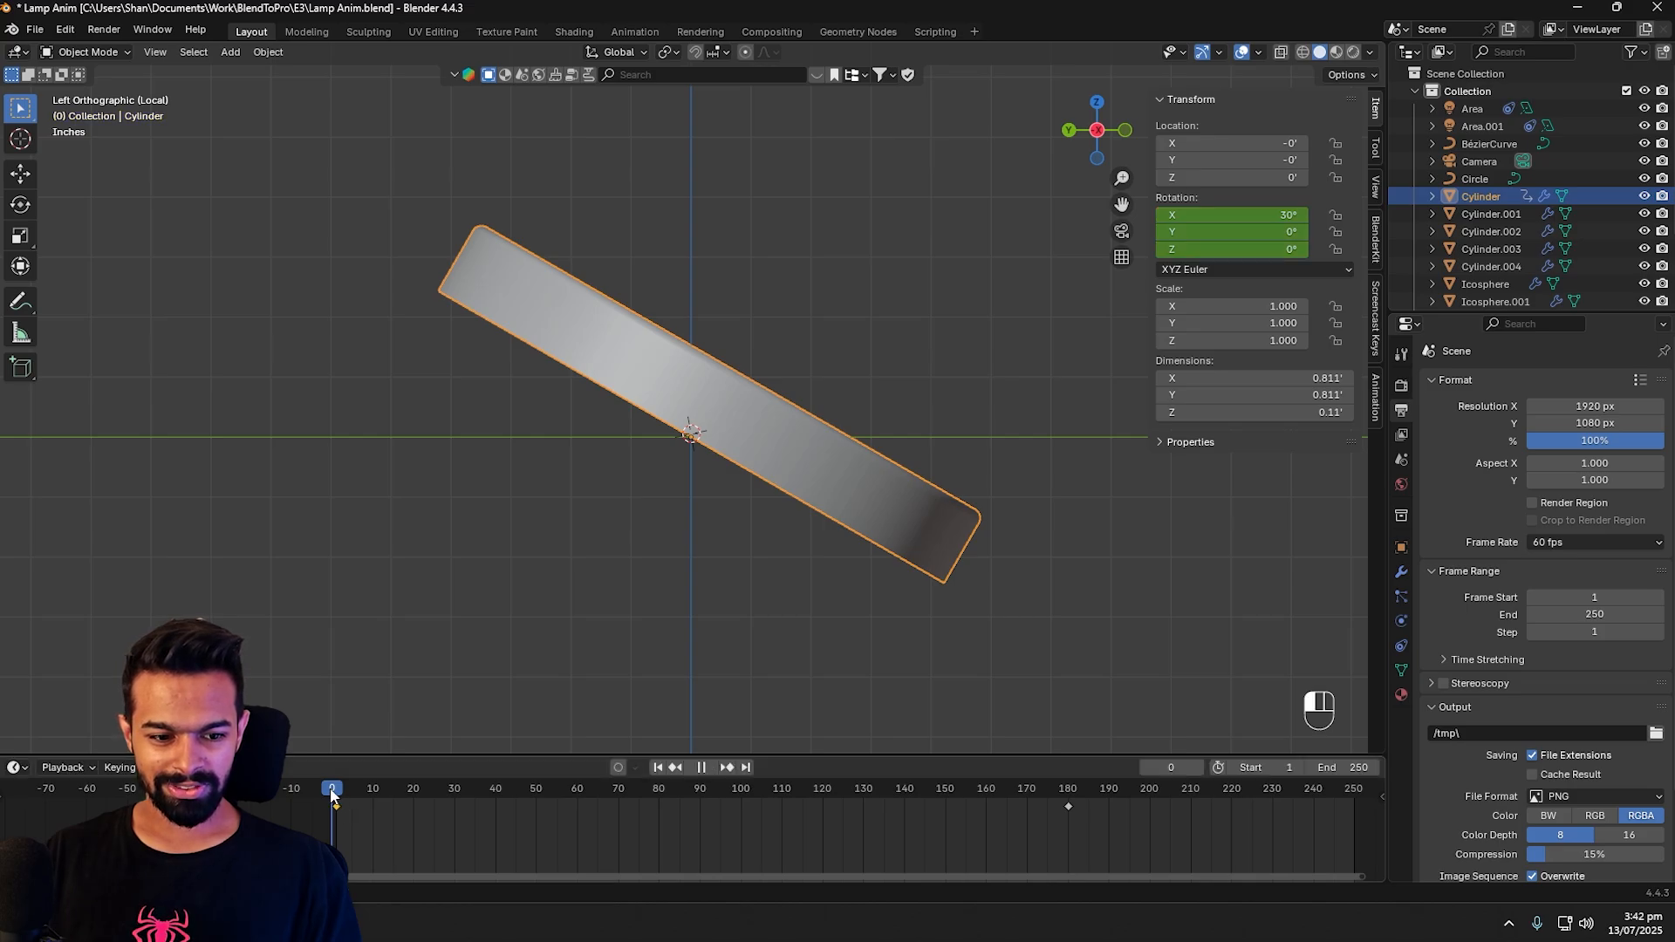
left_click(335, 790)
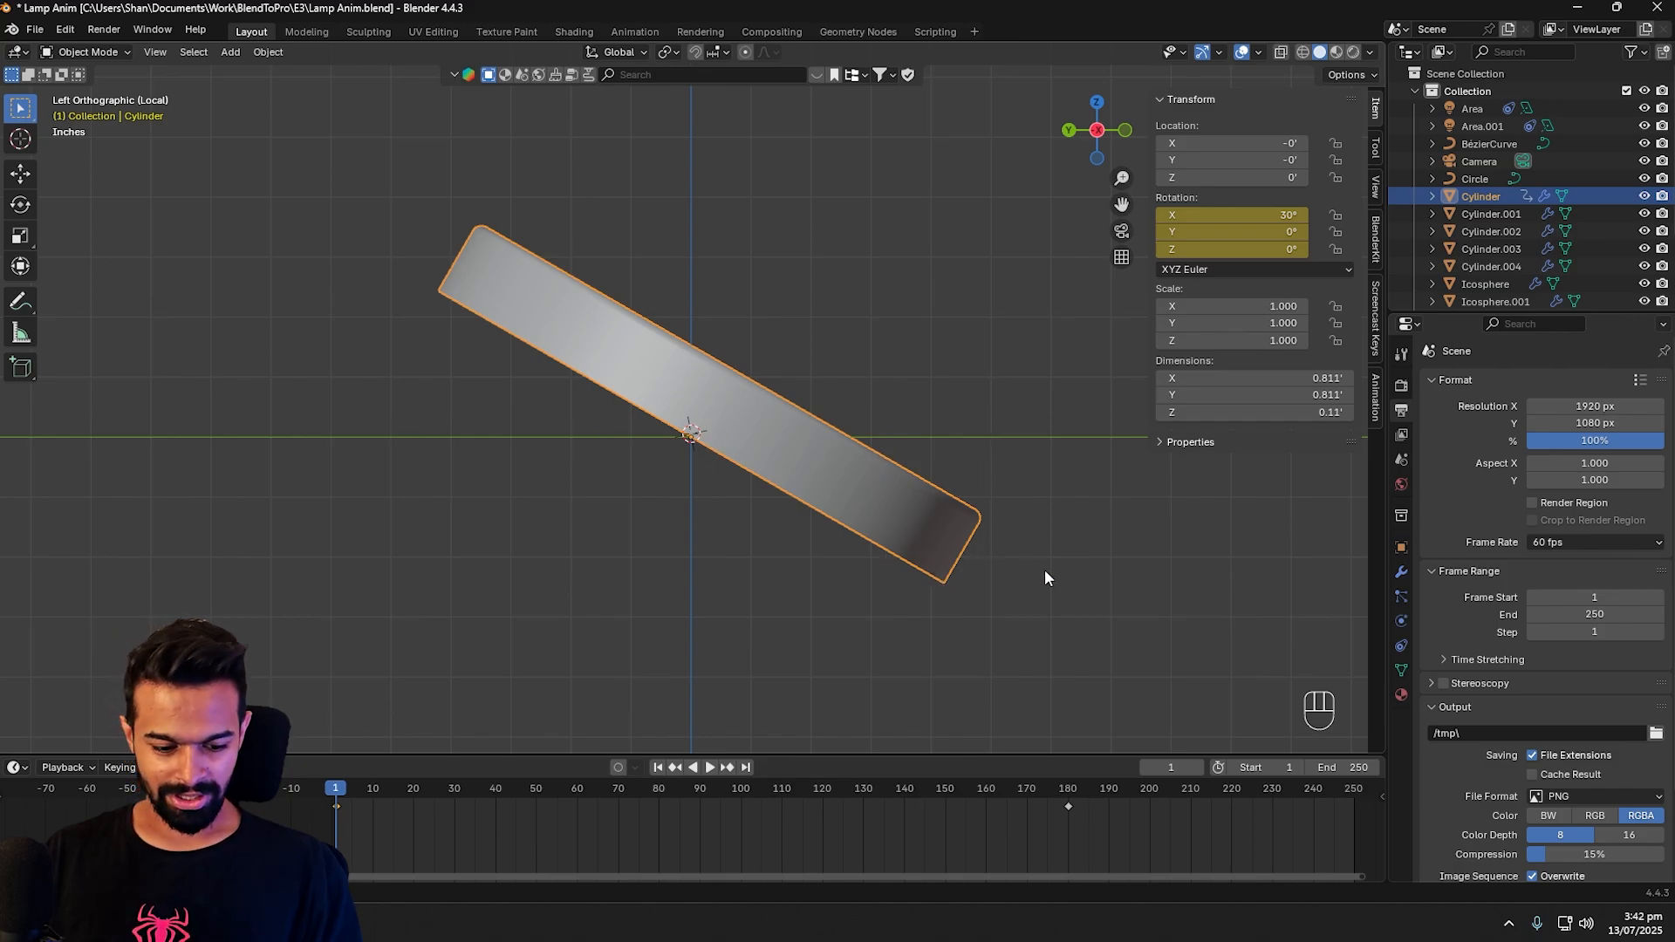
Step: Raise the tilted base about 0.202' along Z so its lowest edge meets the ground line, and insert a keyframe at frame 1
key("g")
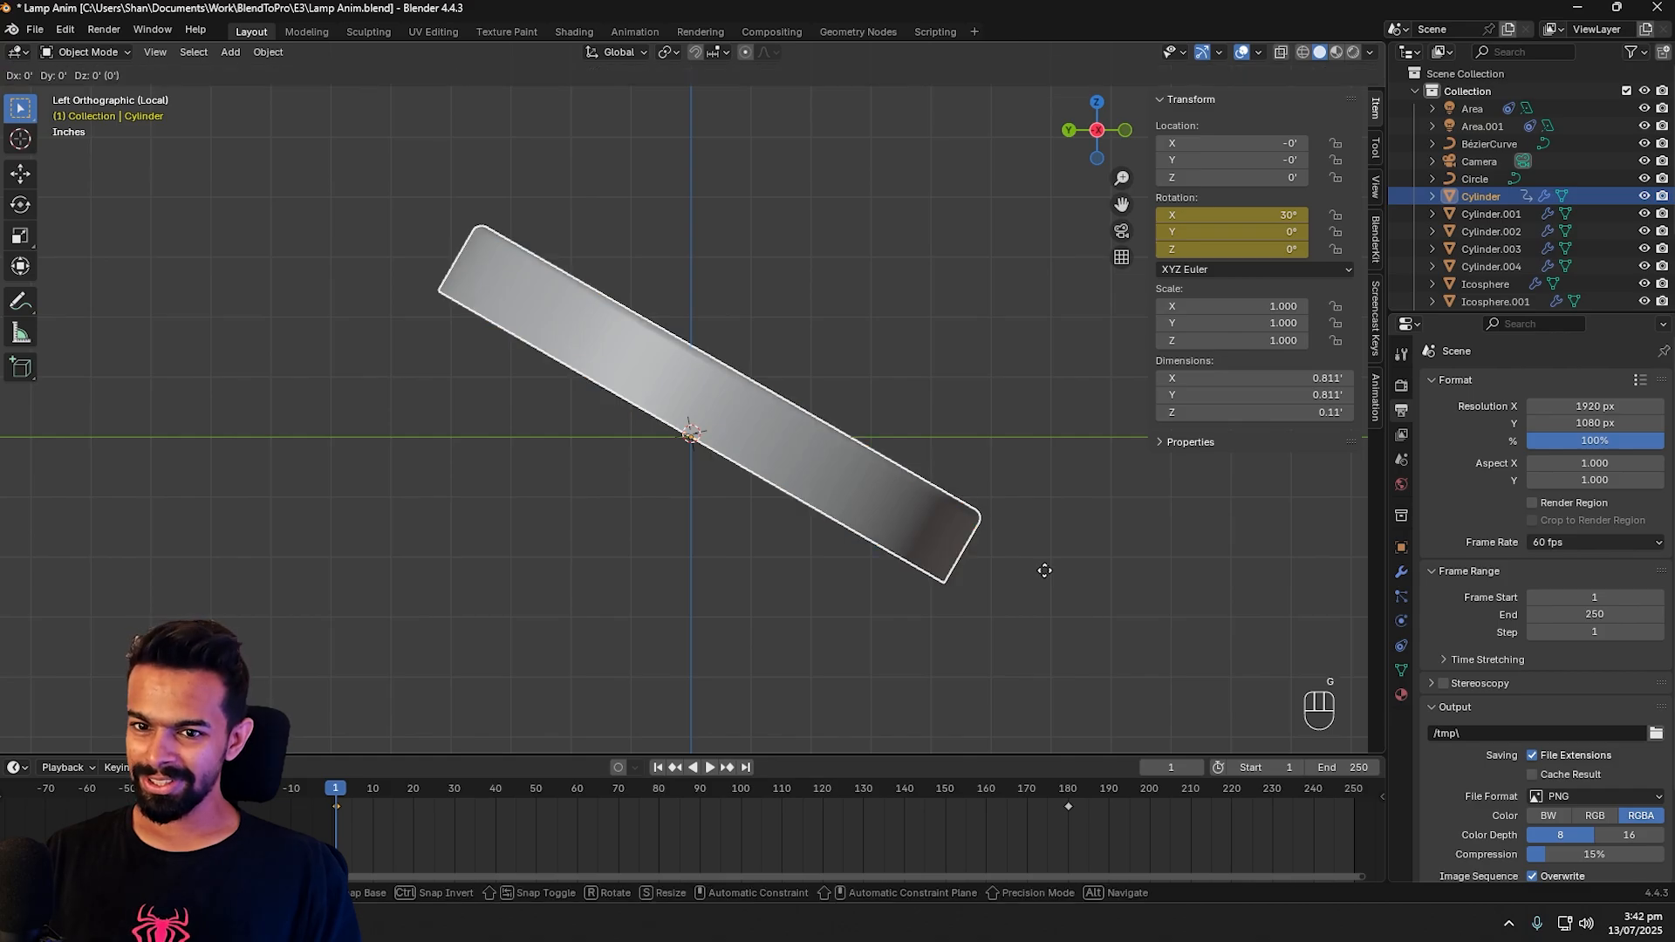
key("z")
key("z")
key("z")
key("z")
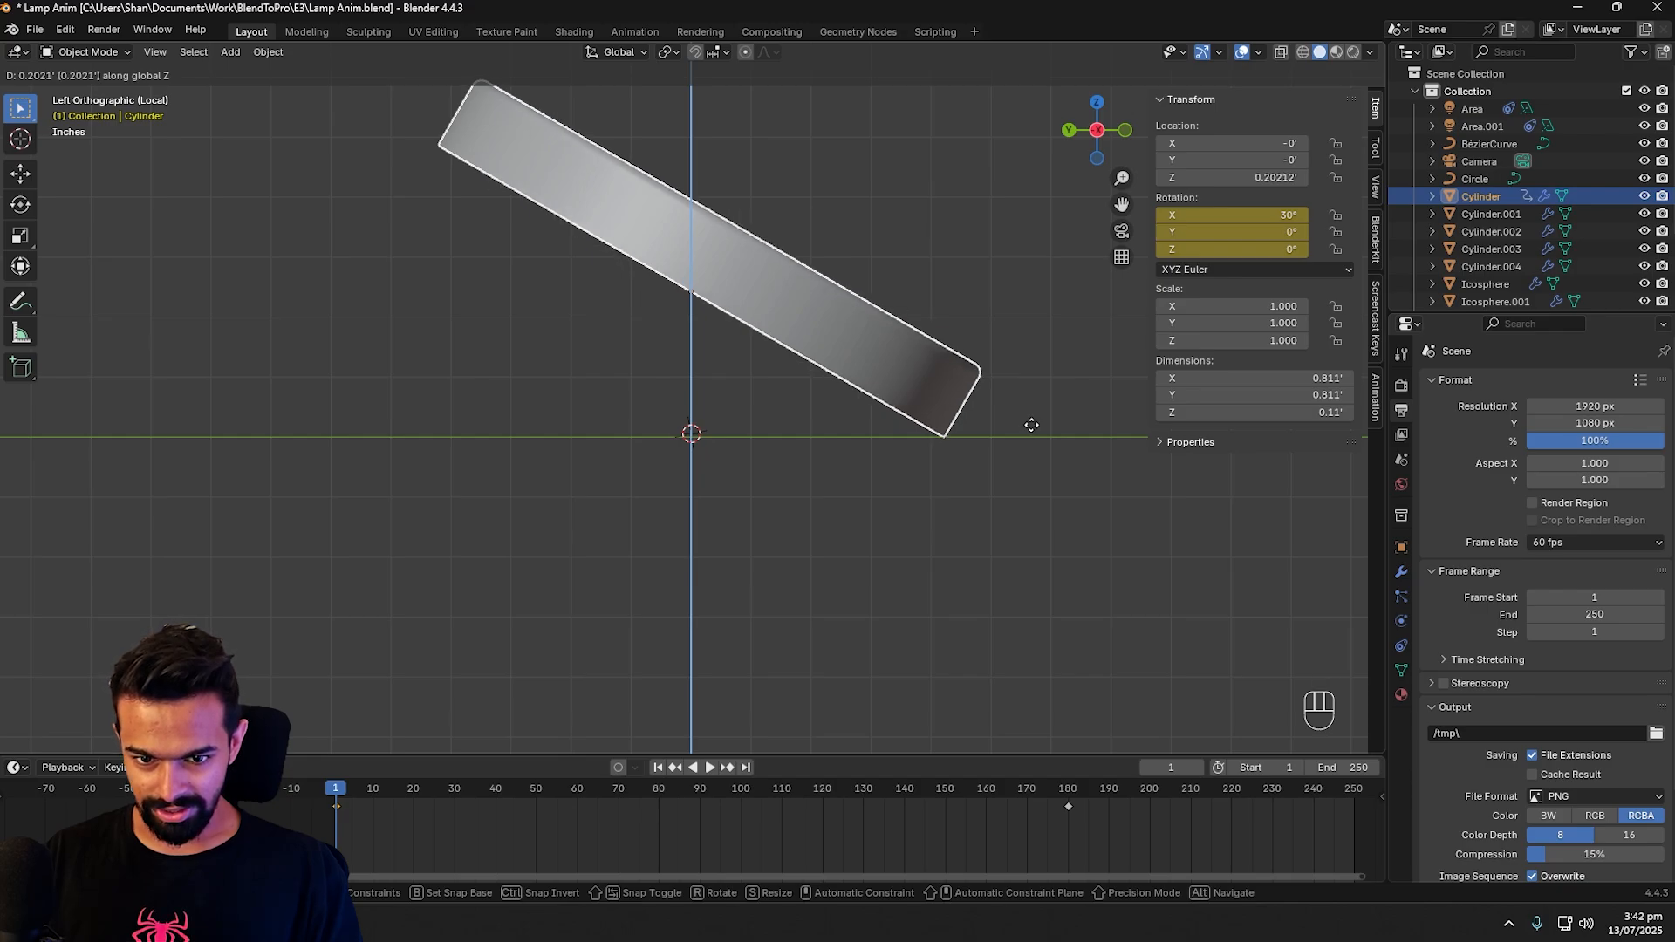
left_click(1032, 428)
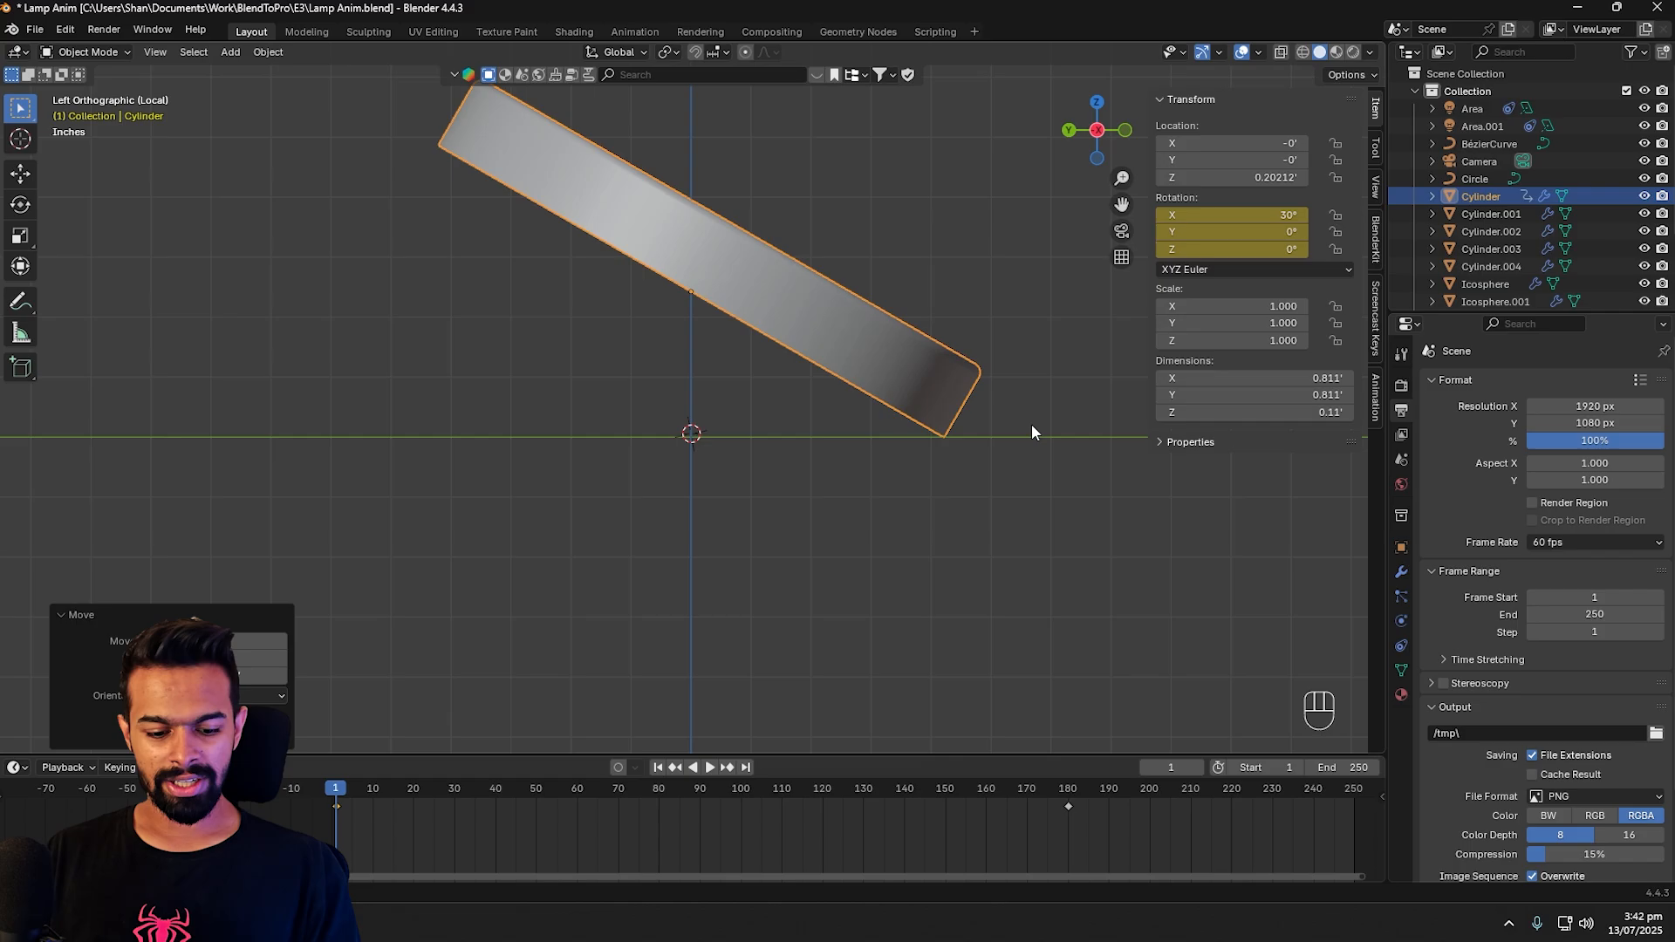
key("i")
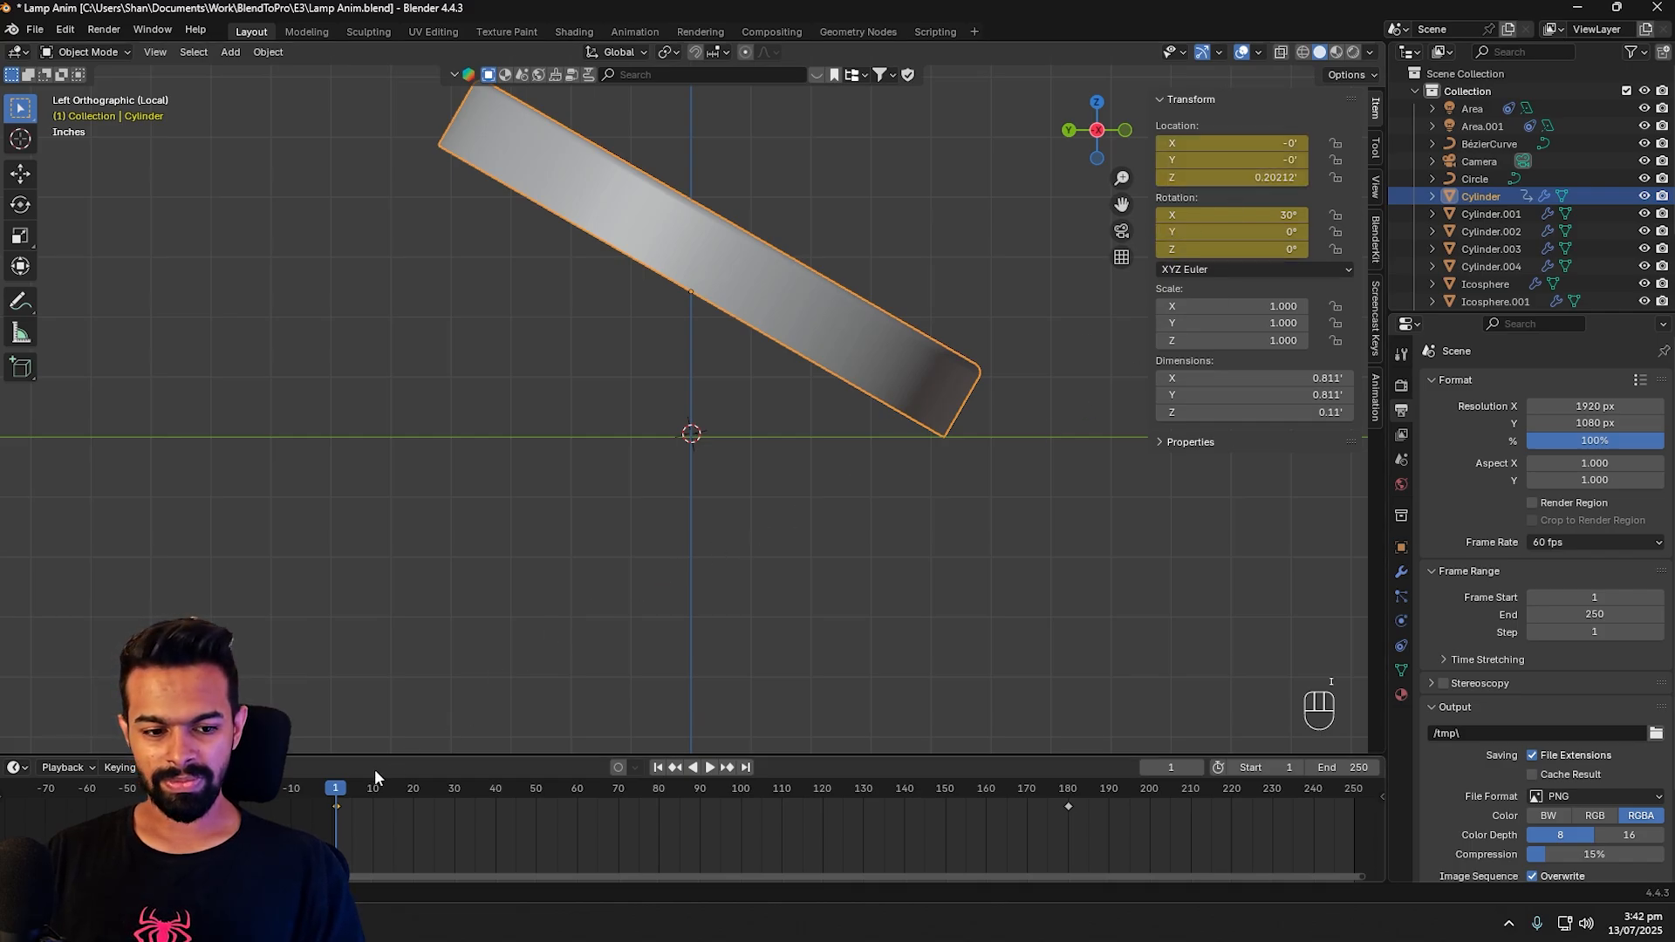
Step: Go to the frame 180 keyframe, set the base's Z location to 0, and insert a keyframe there
left_click_drag(337, 788, 1020, 790)
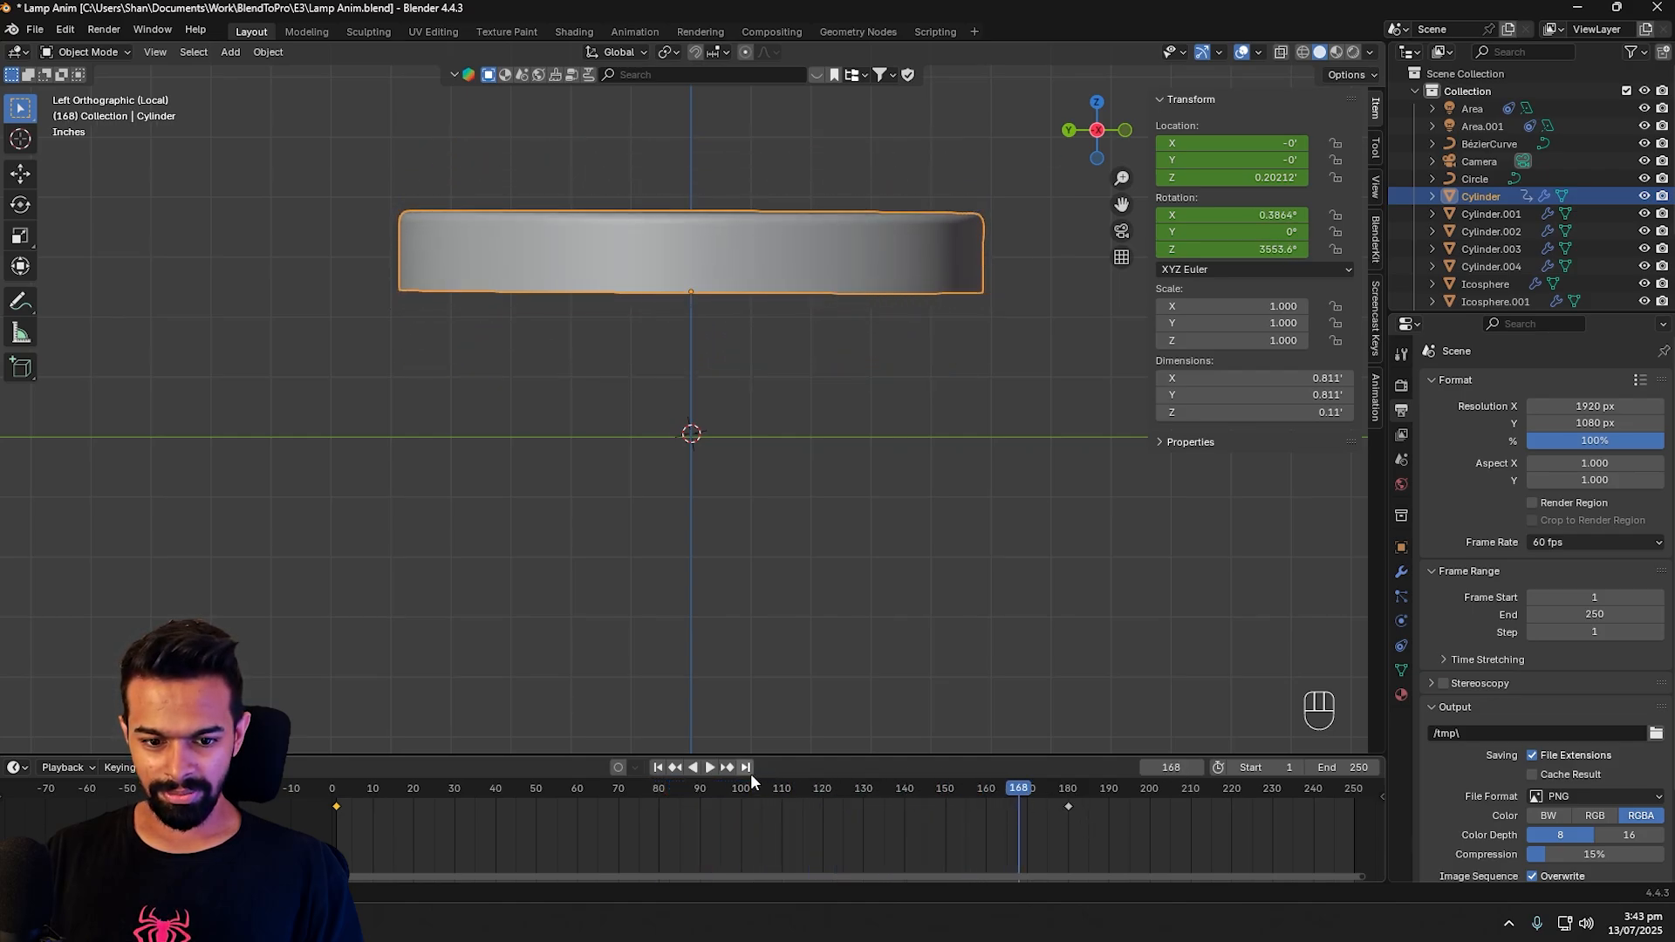
key("Up")
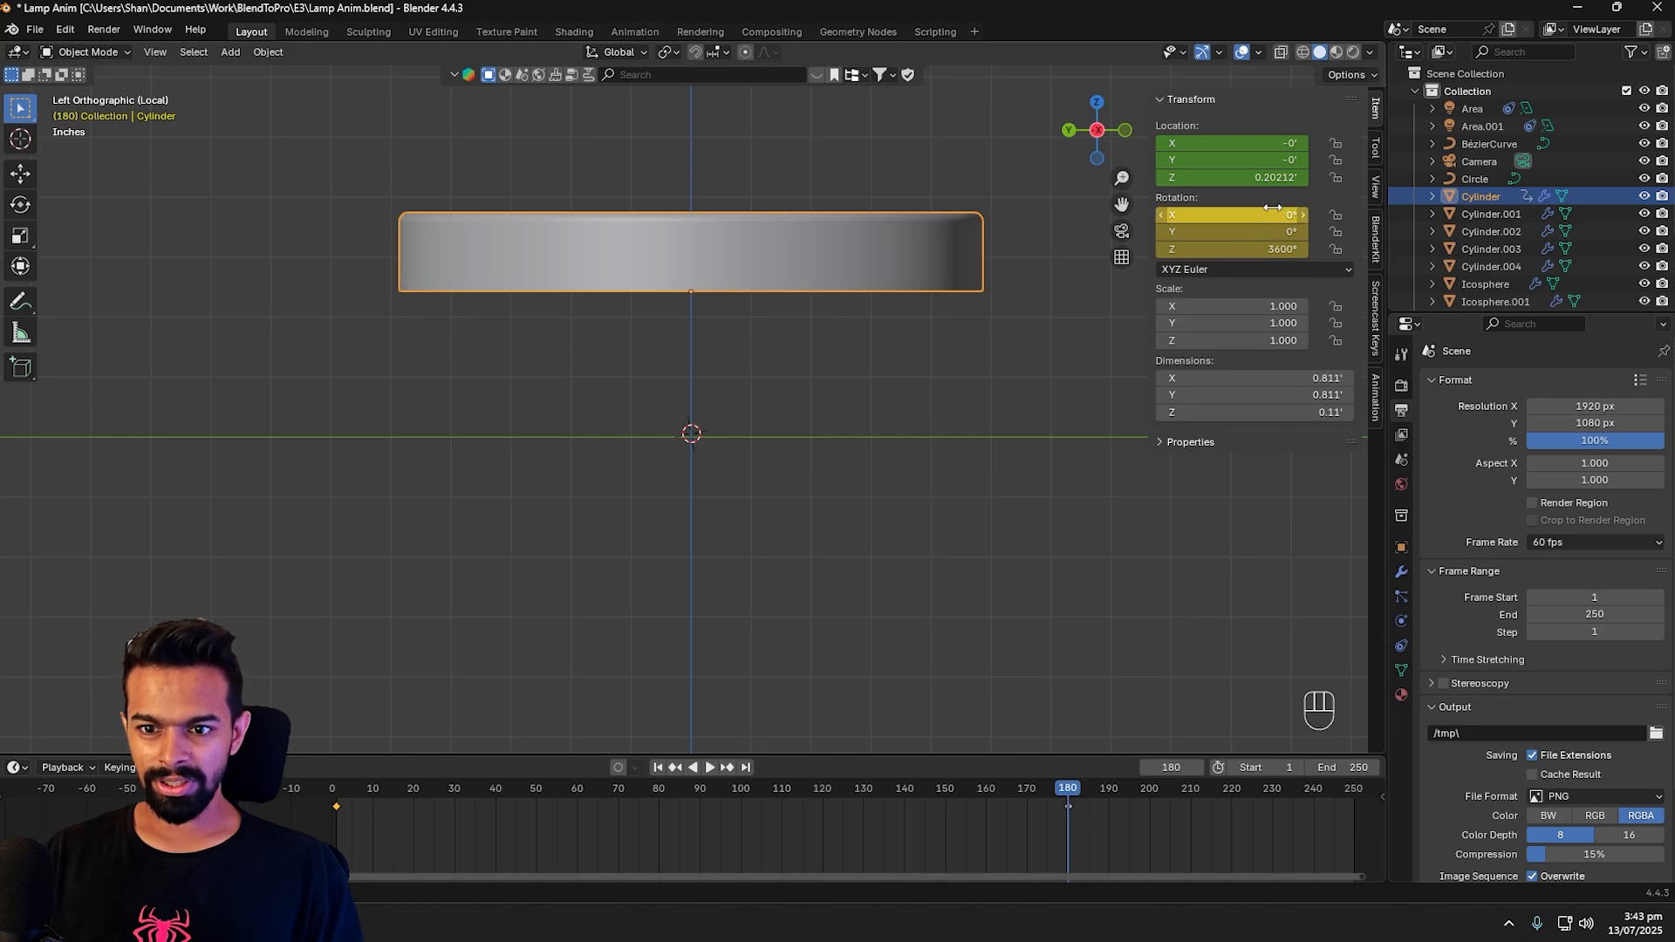
double_click(1236, 177)
type("0")
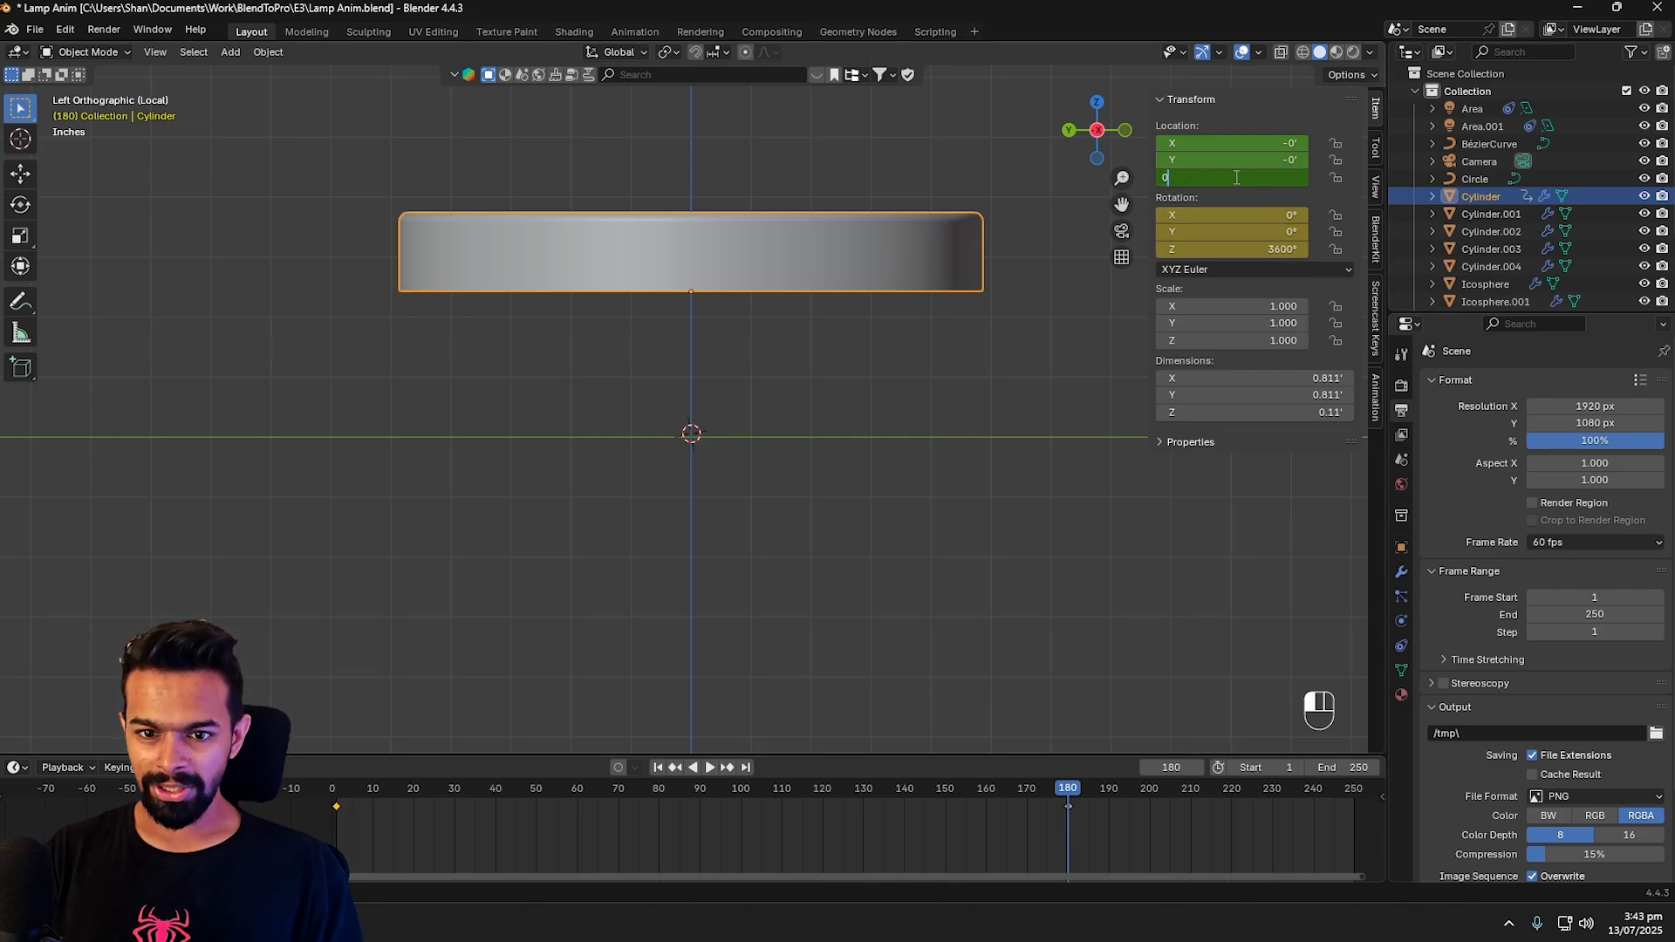
key("Return")
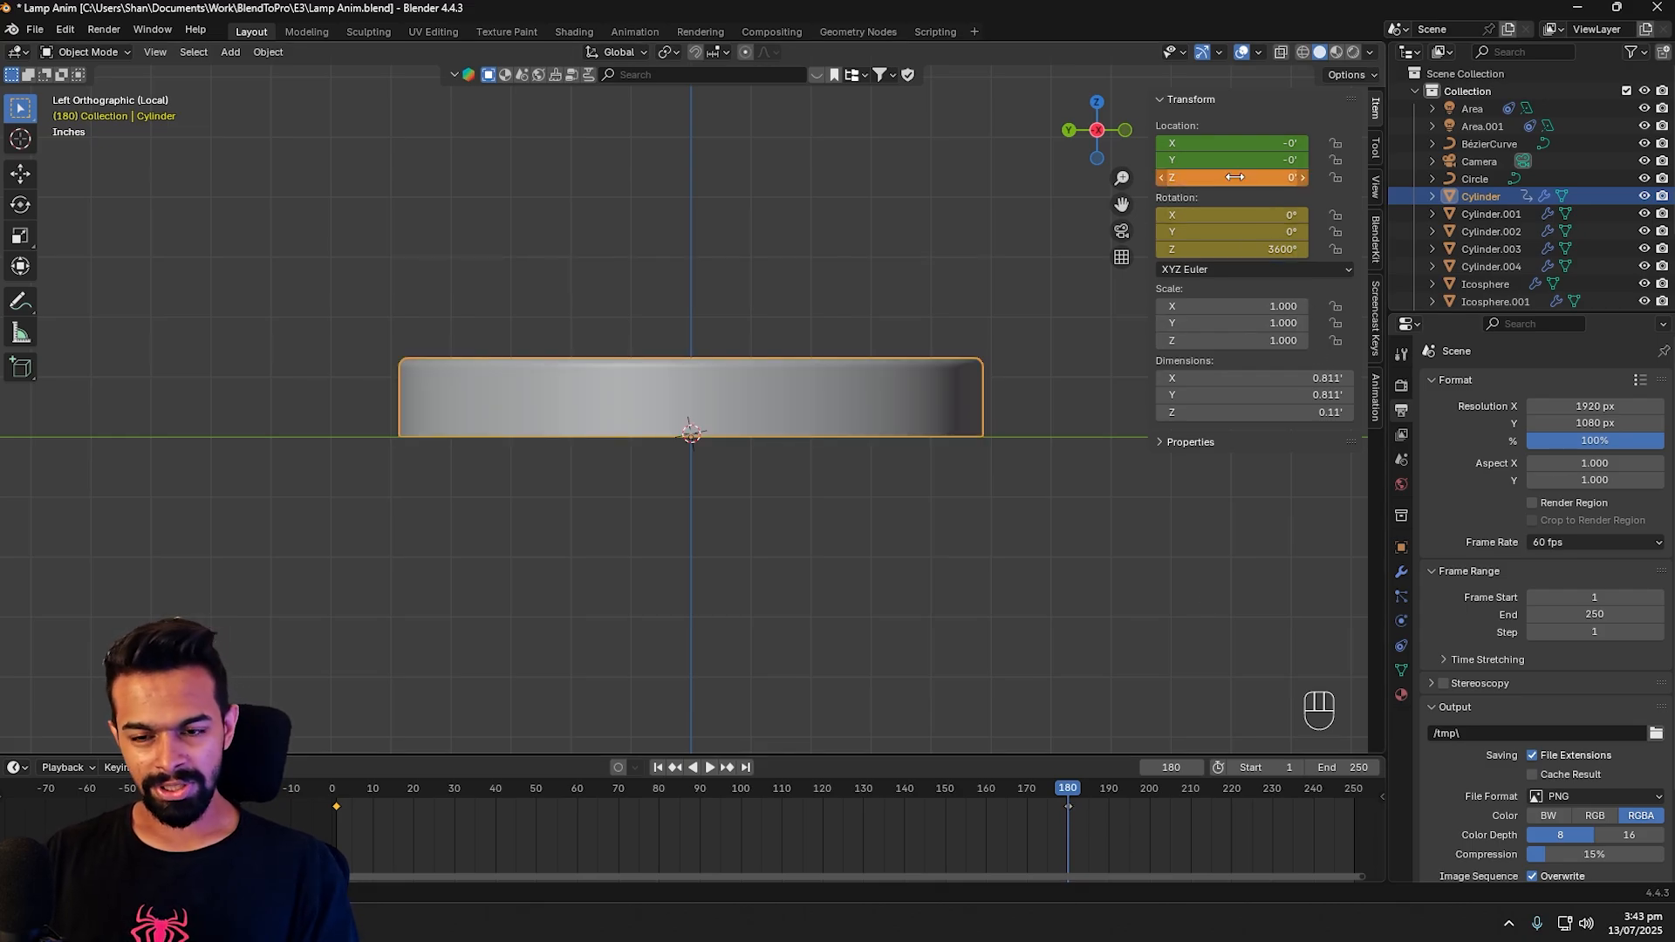
key("i")
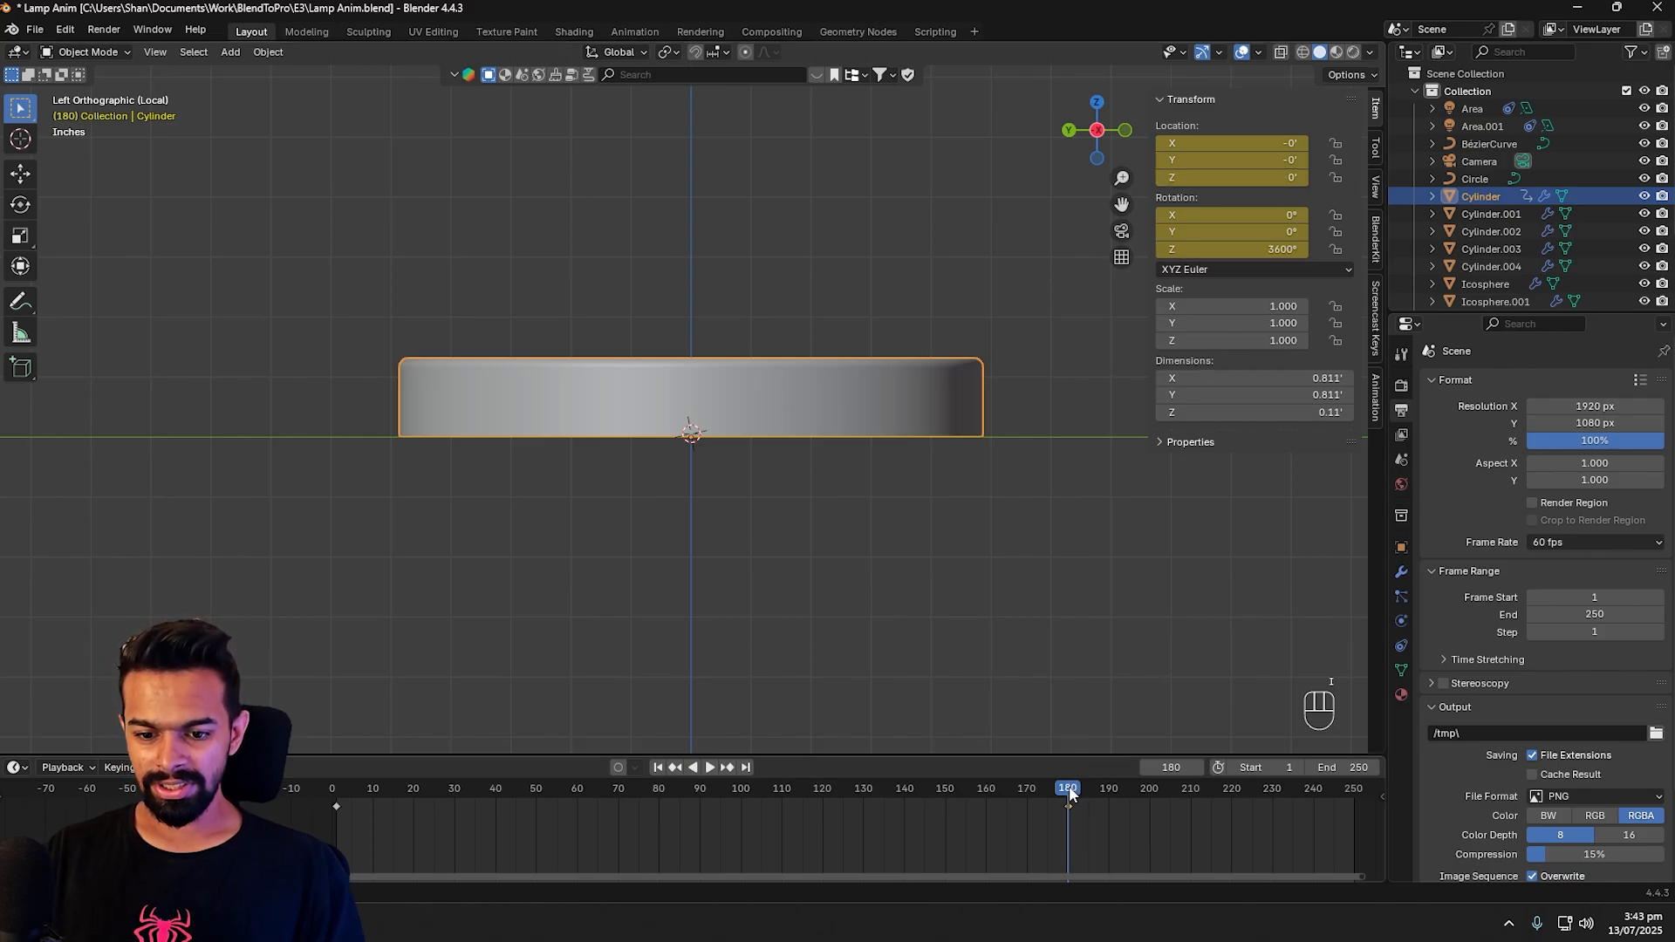
Step: Play the base's animation twice from frame 1 to check the spin and descent, then return to frame 1
left_click_drag(1070, 791, 337, 792)
key("space")
key("shift+space")
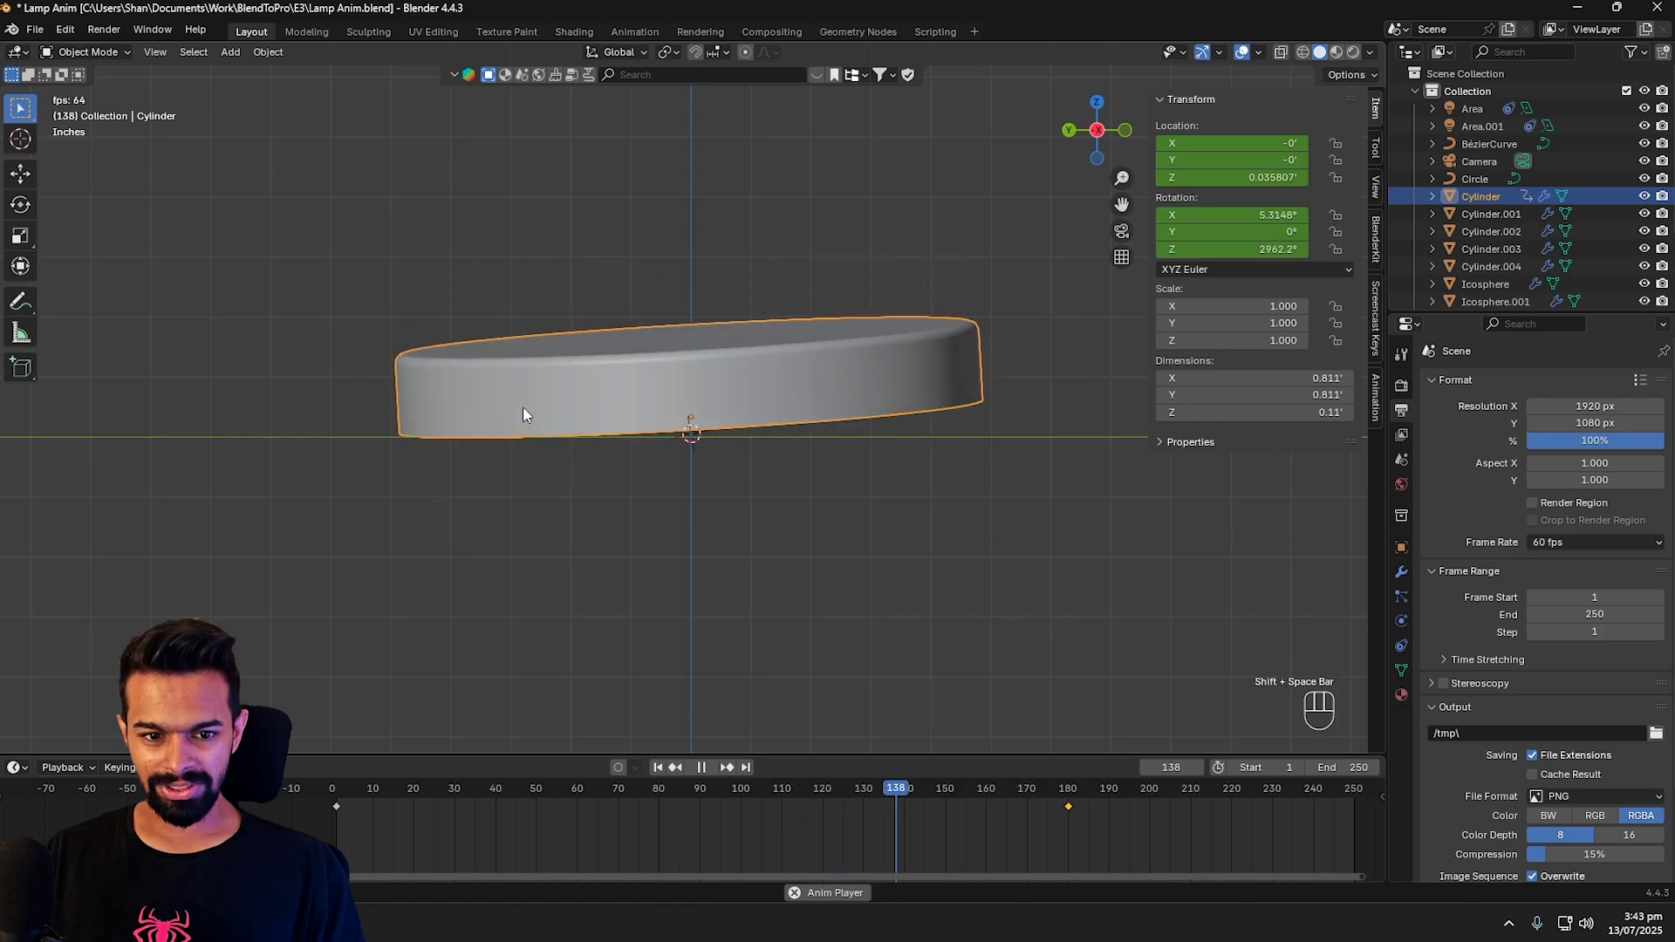
key("shift+space")
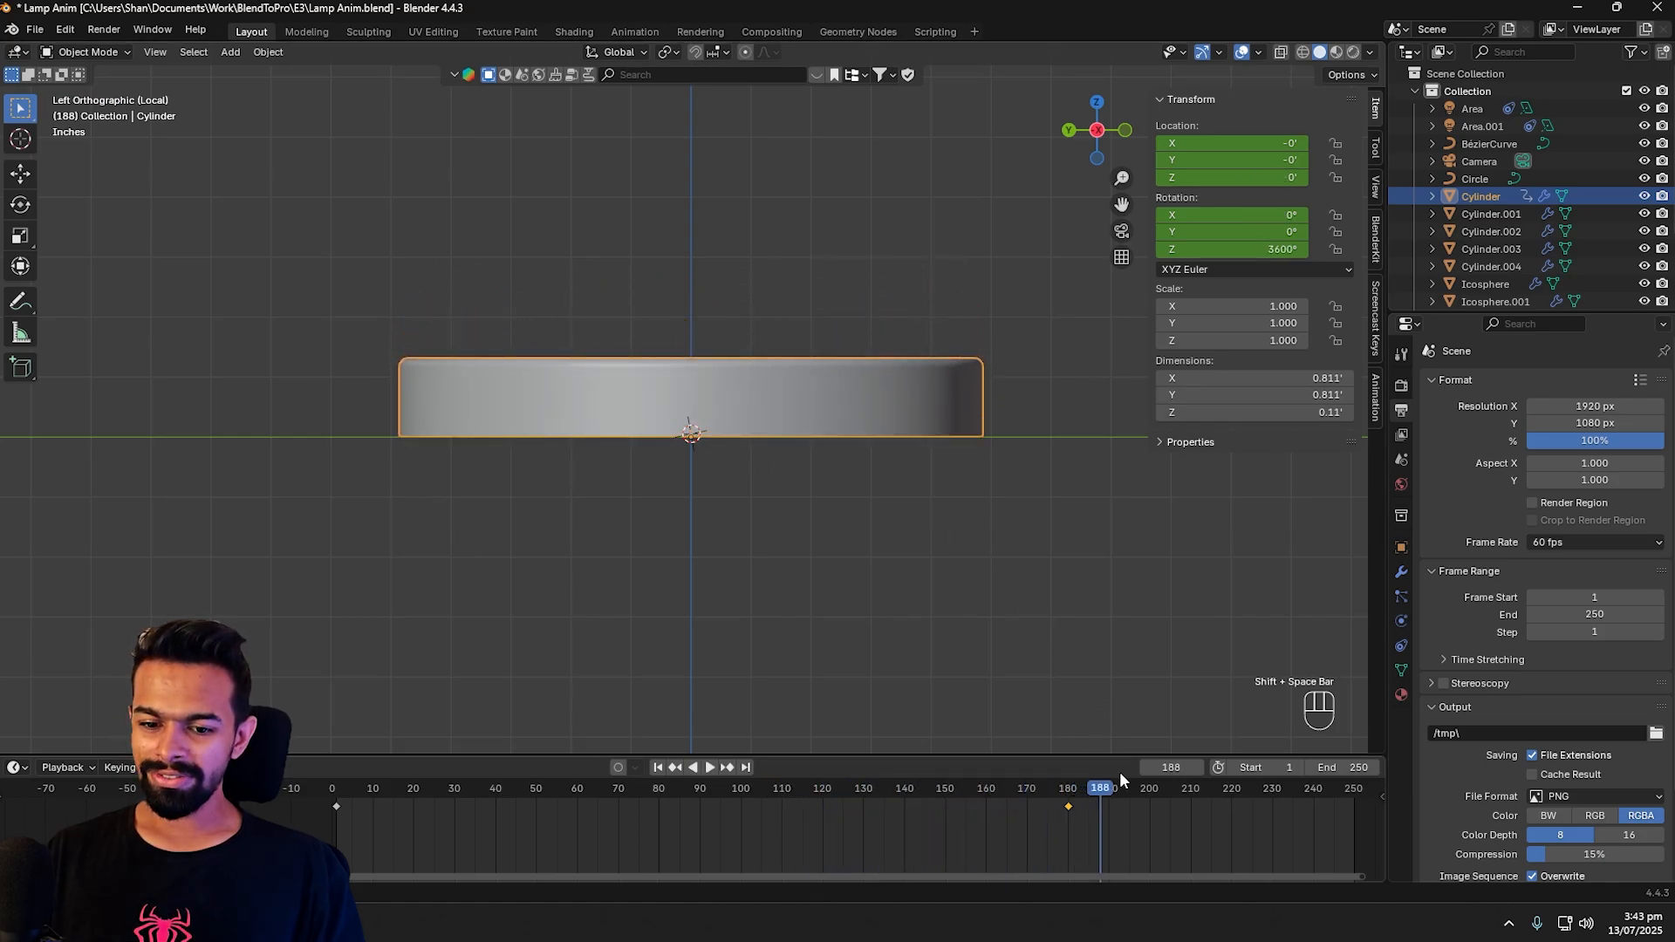
left_click_drag(1101, 788, 489, 799)
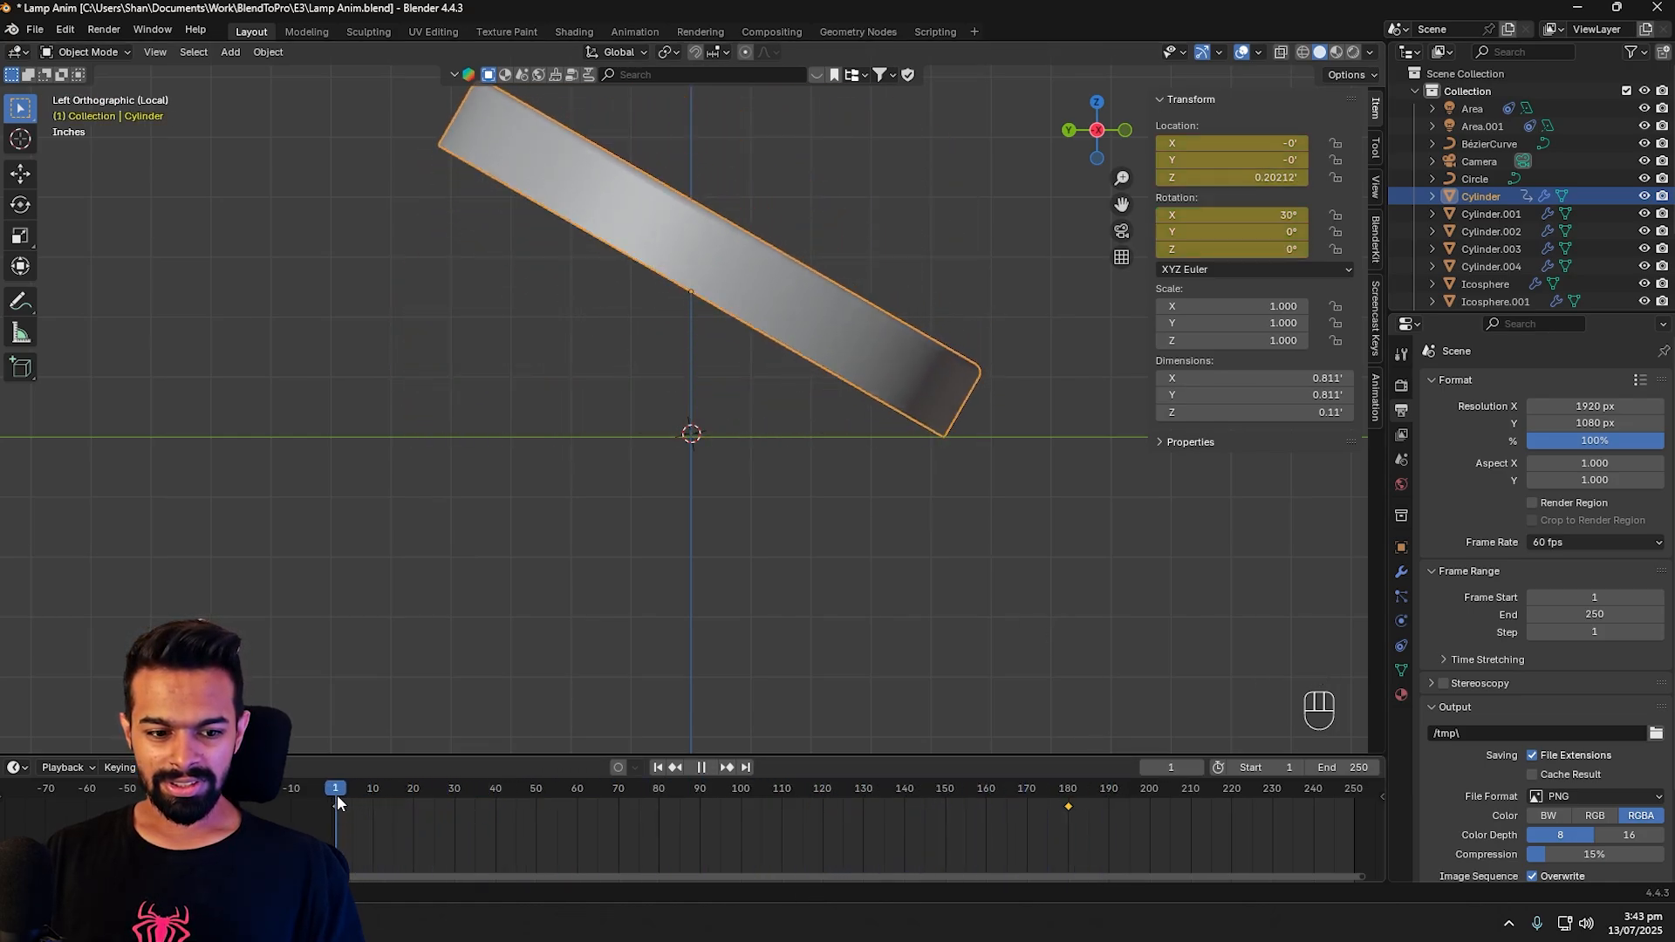
key("shift+space")
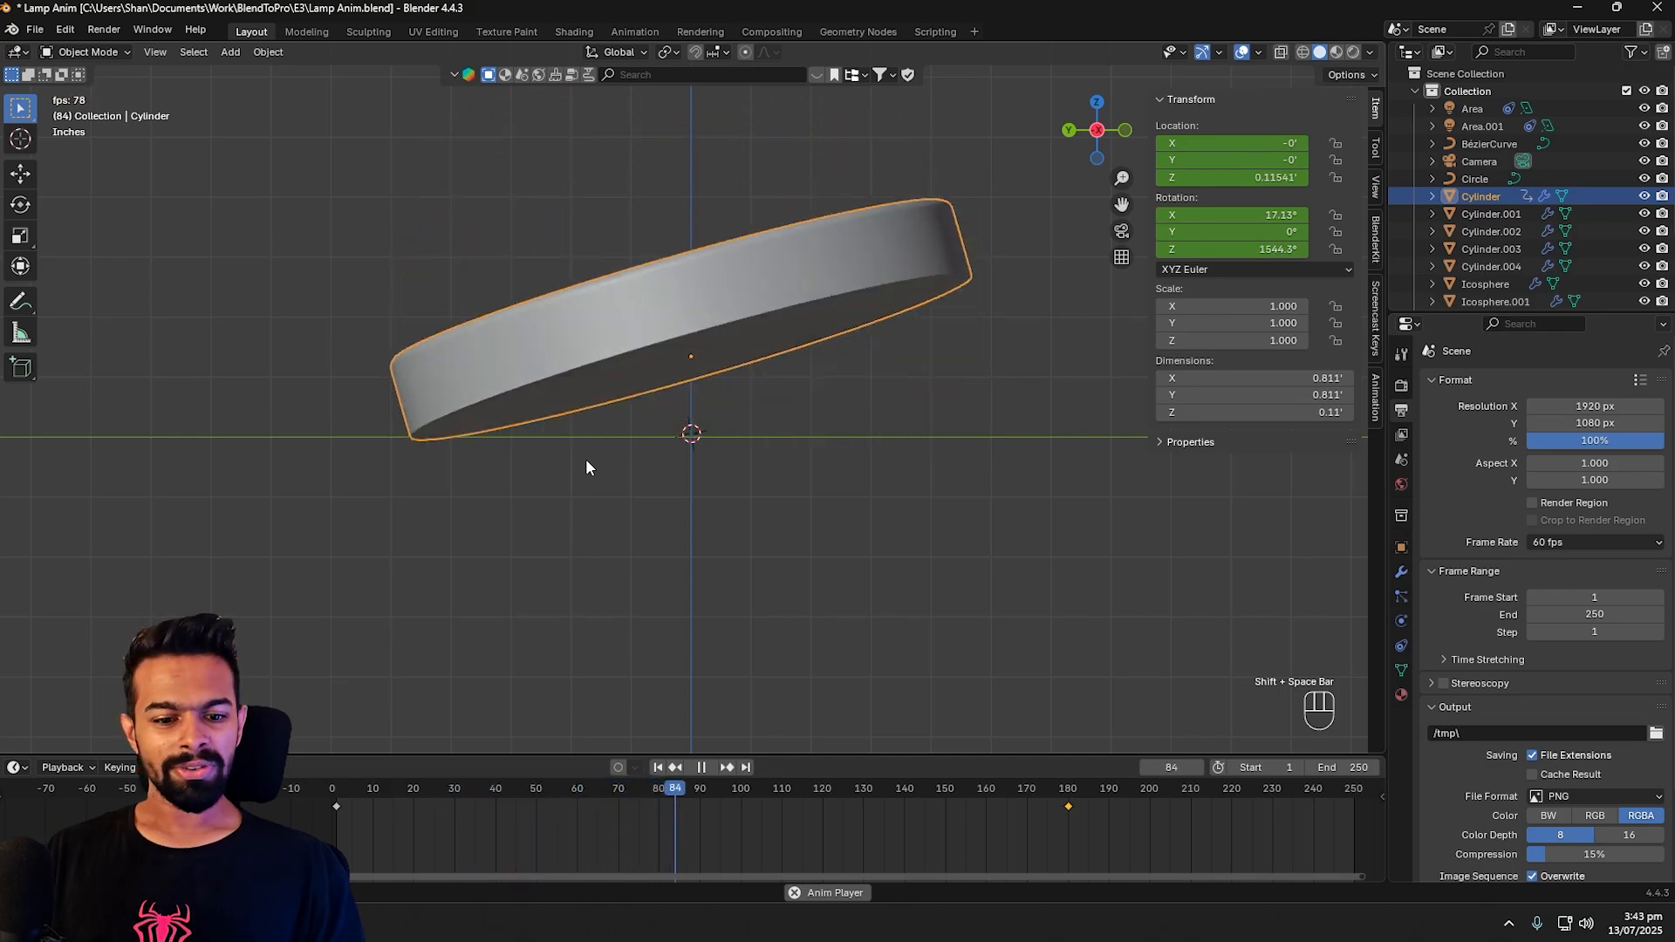
key("shift+space")
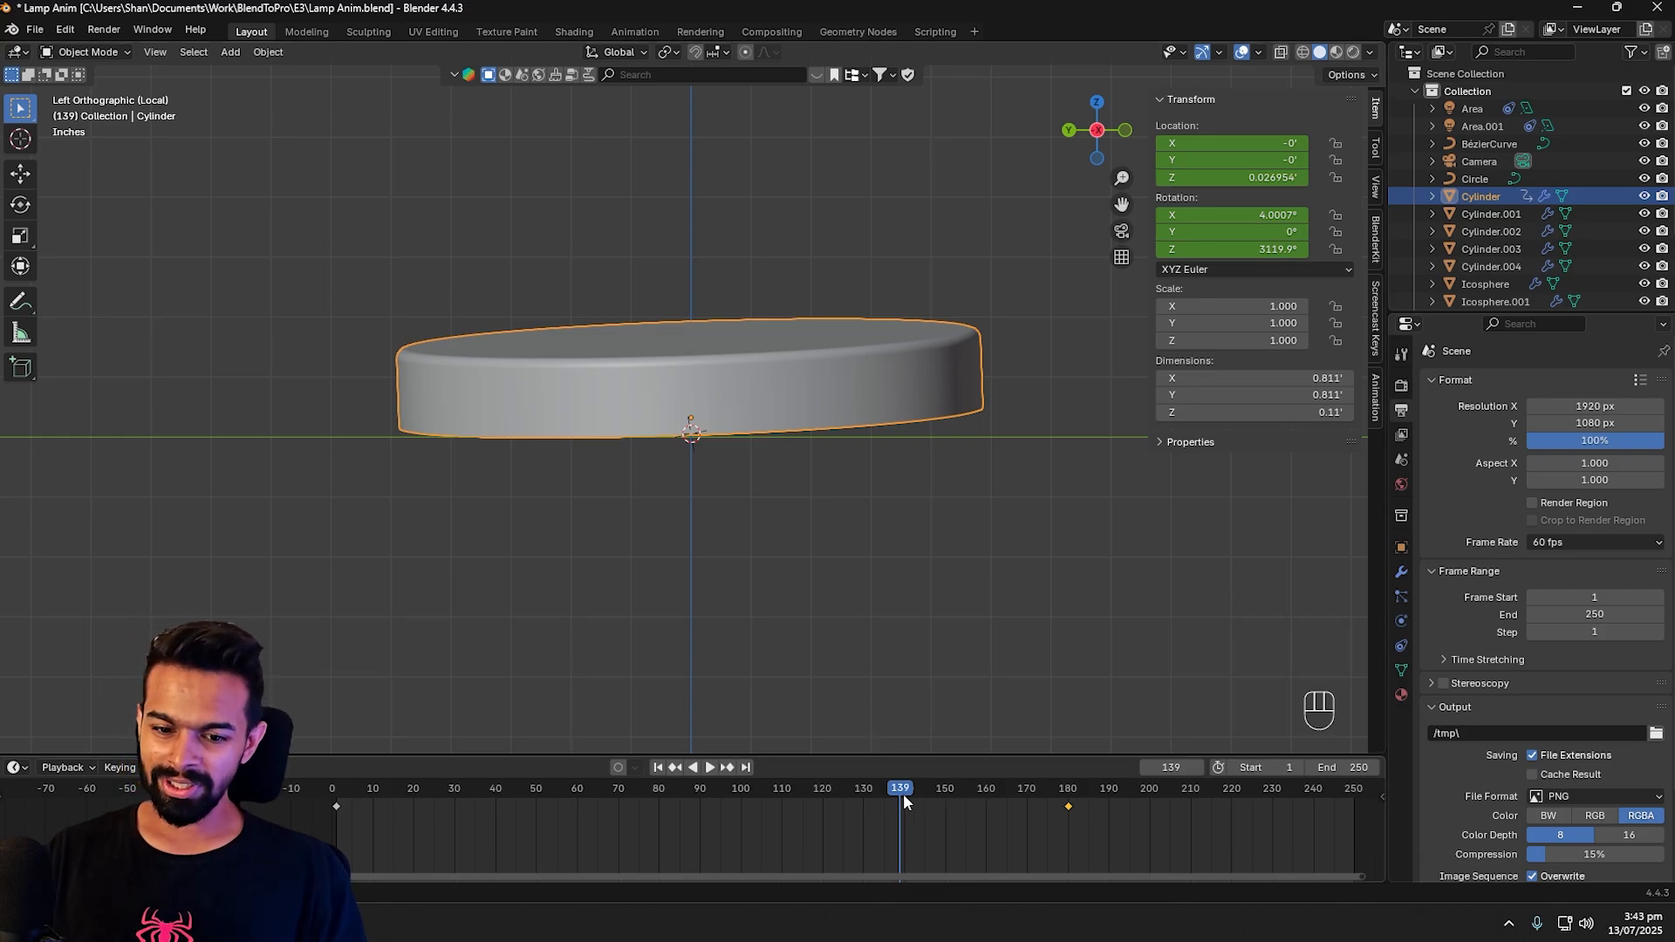
left_click_drag(903, 793, 338, 798)
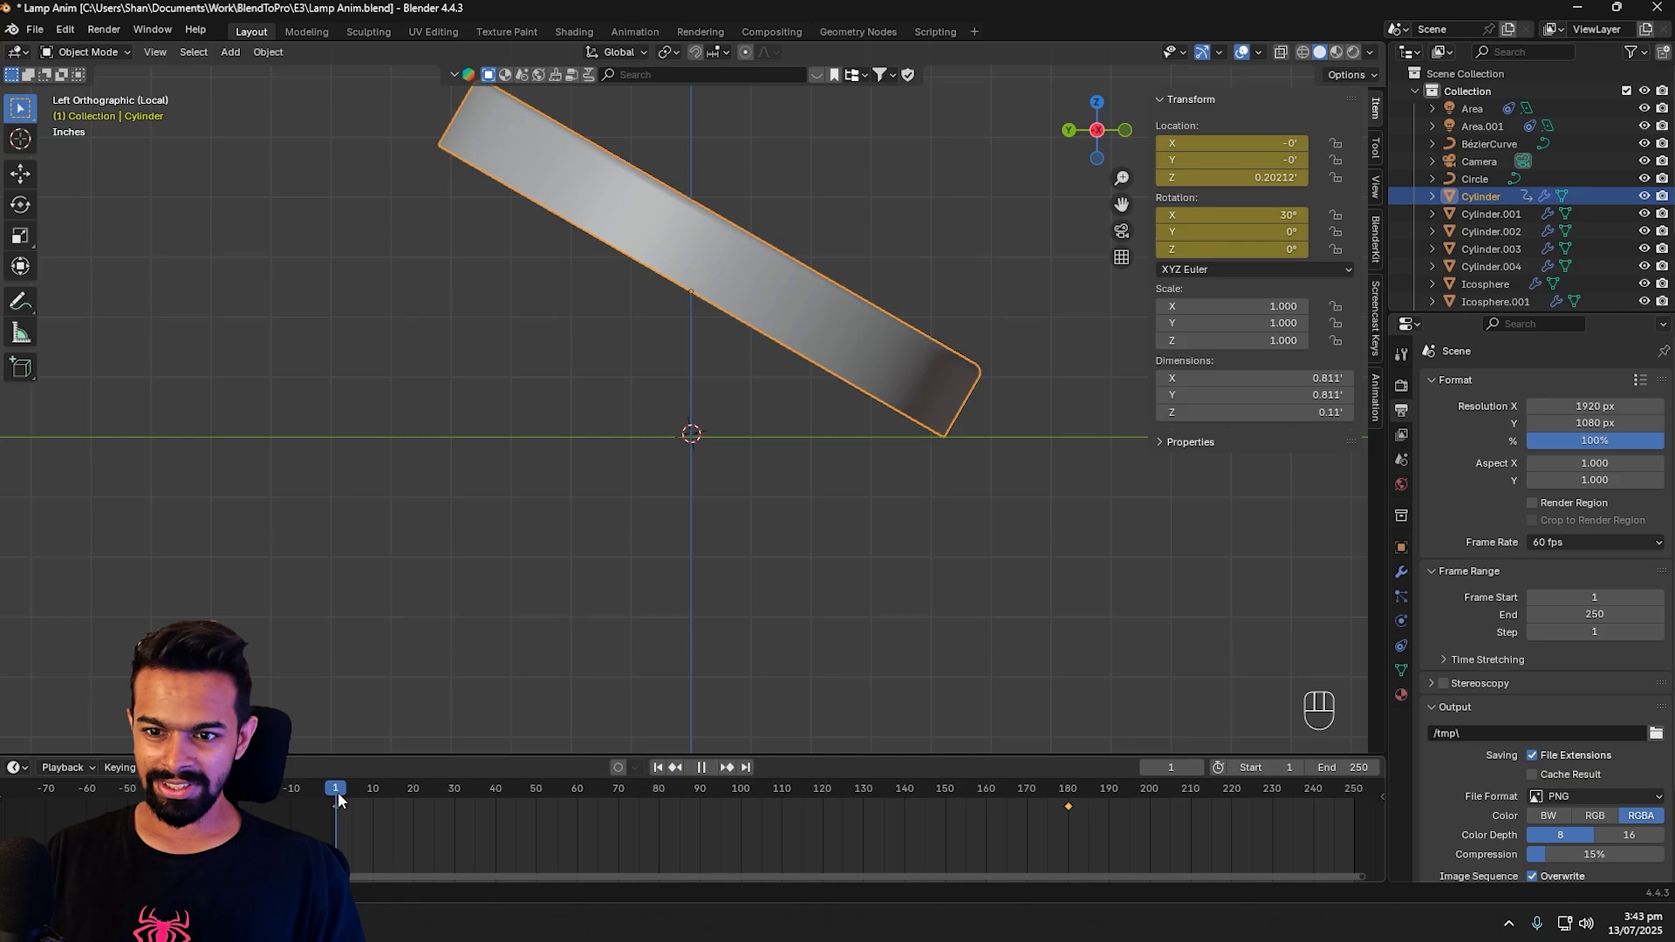
Step: Undo the last six changes
key("ctrl+z")
key("ctrl+z")
key("ctrl+z")
key("ctrl+z")
key("ctrl+z")
key("ctrl+z")
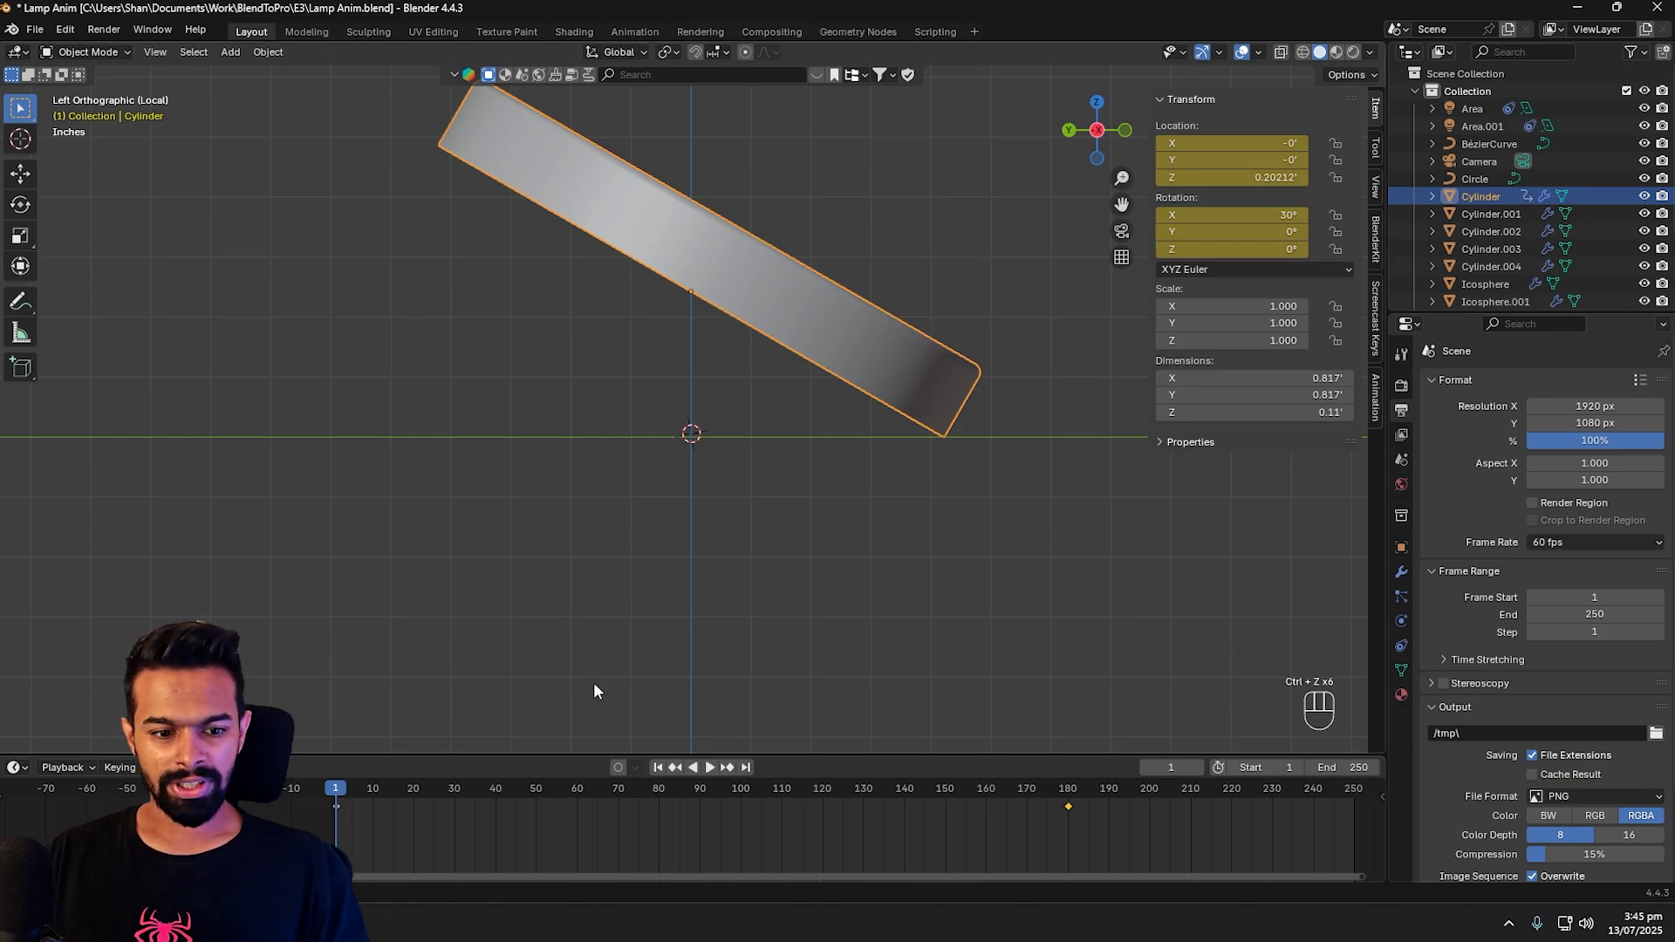
Step: Replay the base's animation, stop it, and inspect the settled pose at frame 180 in perspective
key("shift+space")
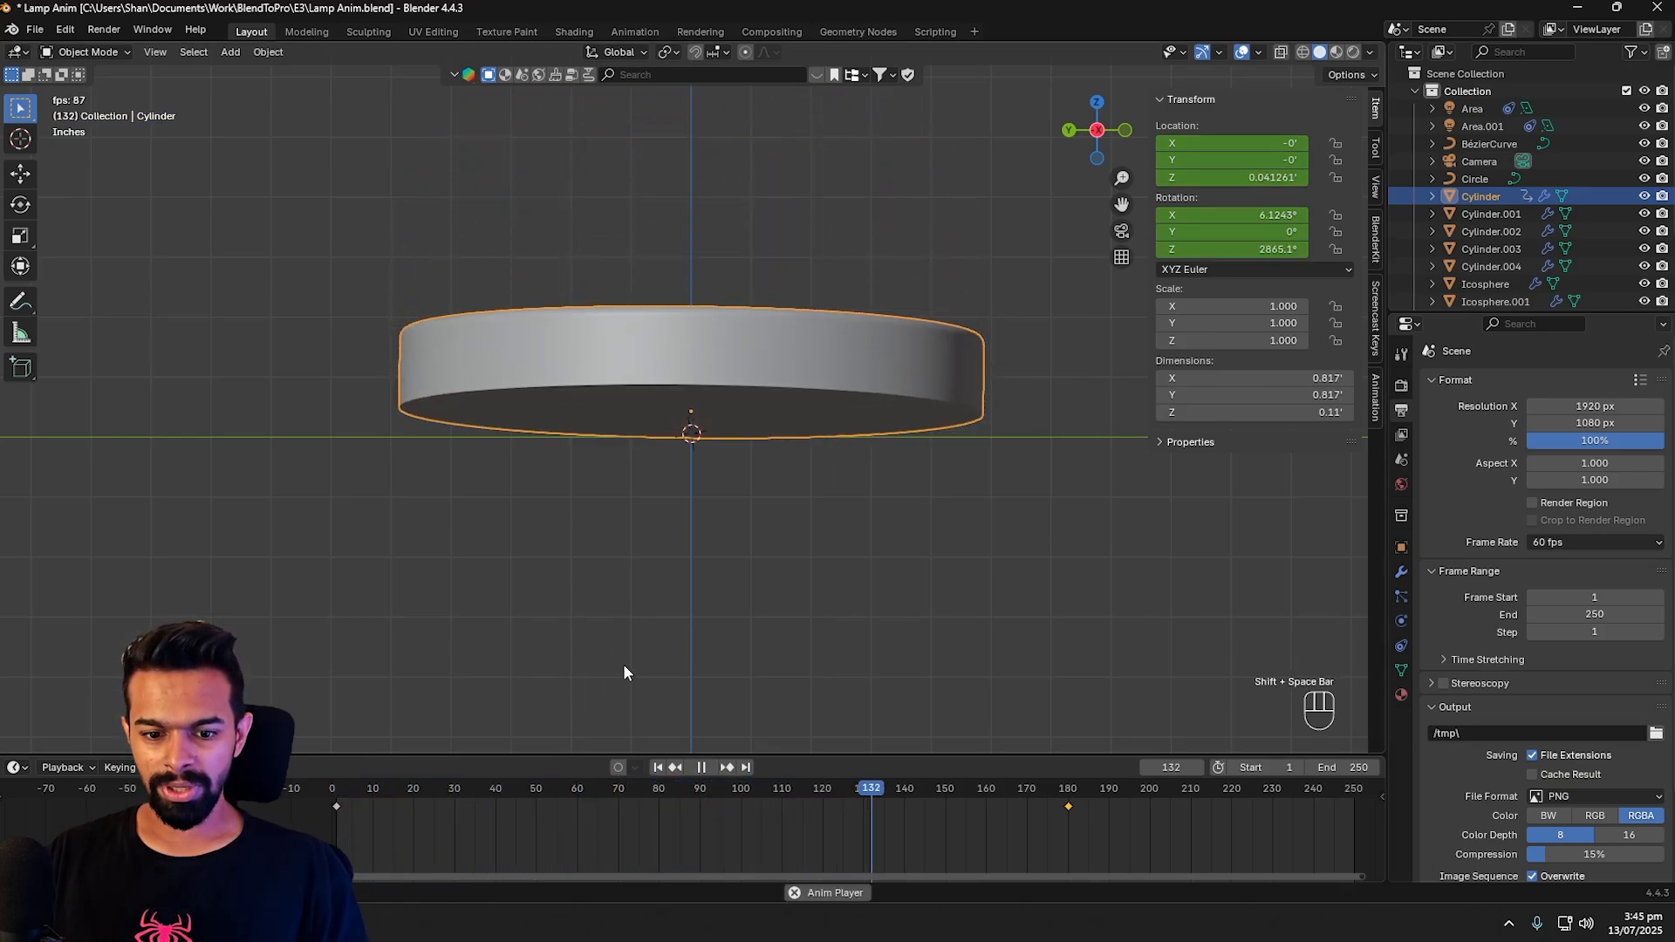
key("shift+space")
scroll(797, 602, "down", 6)
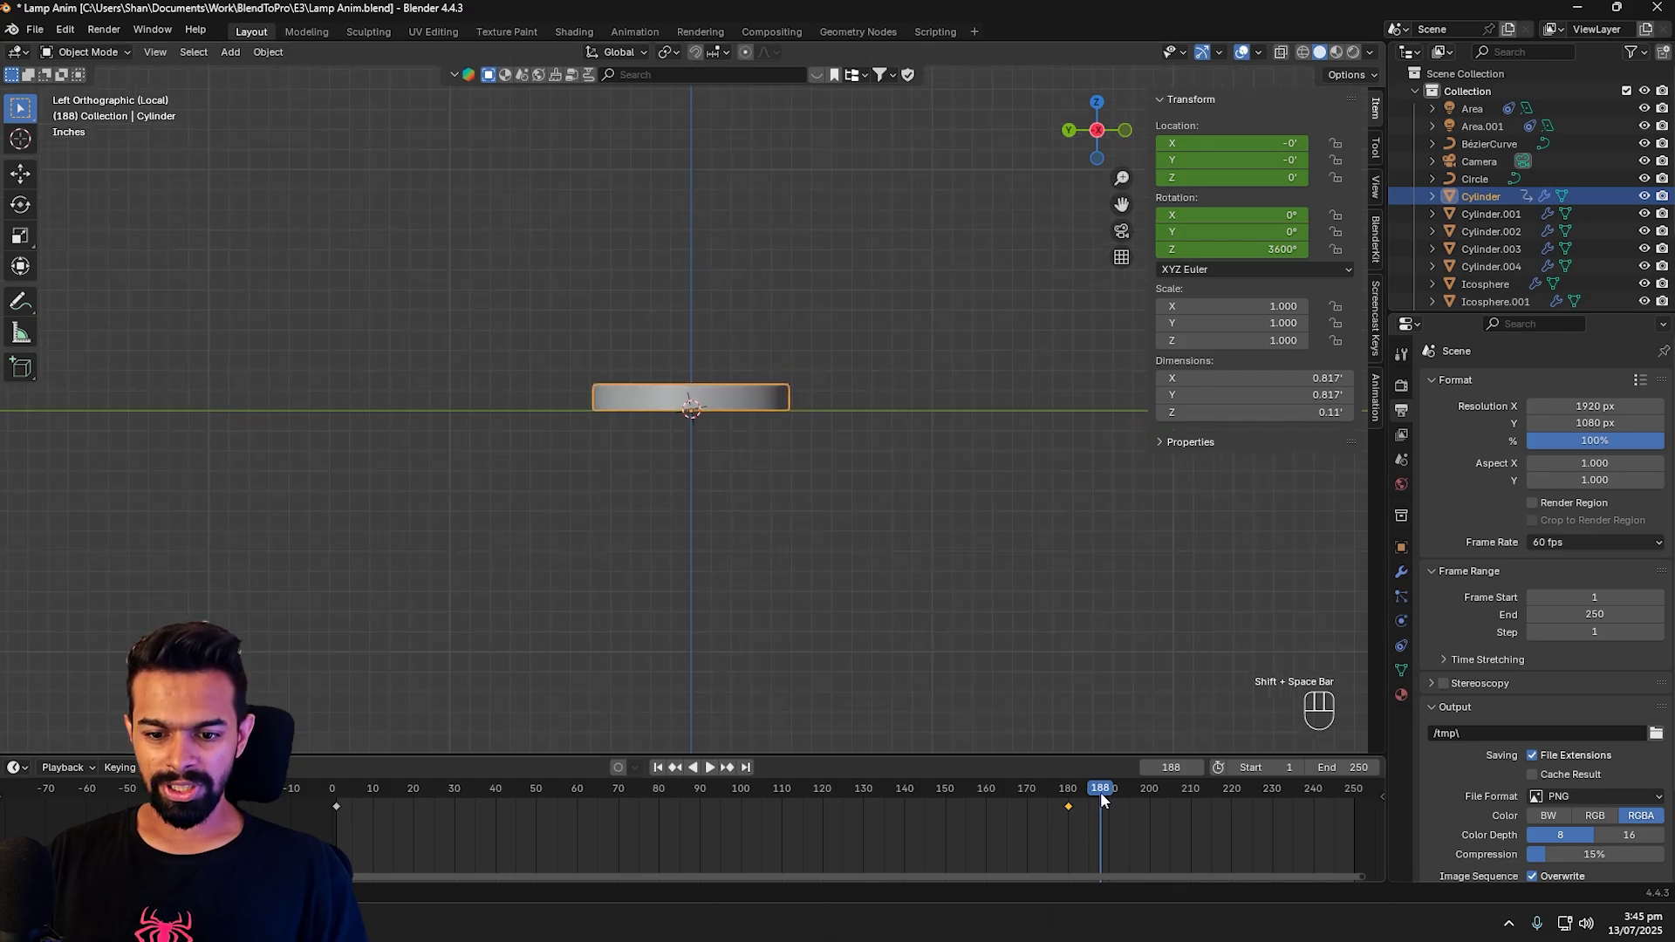
left_click_drag(1099, 788, 1067, 787)
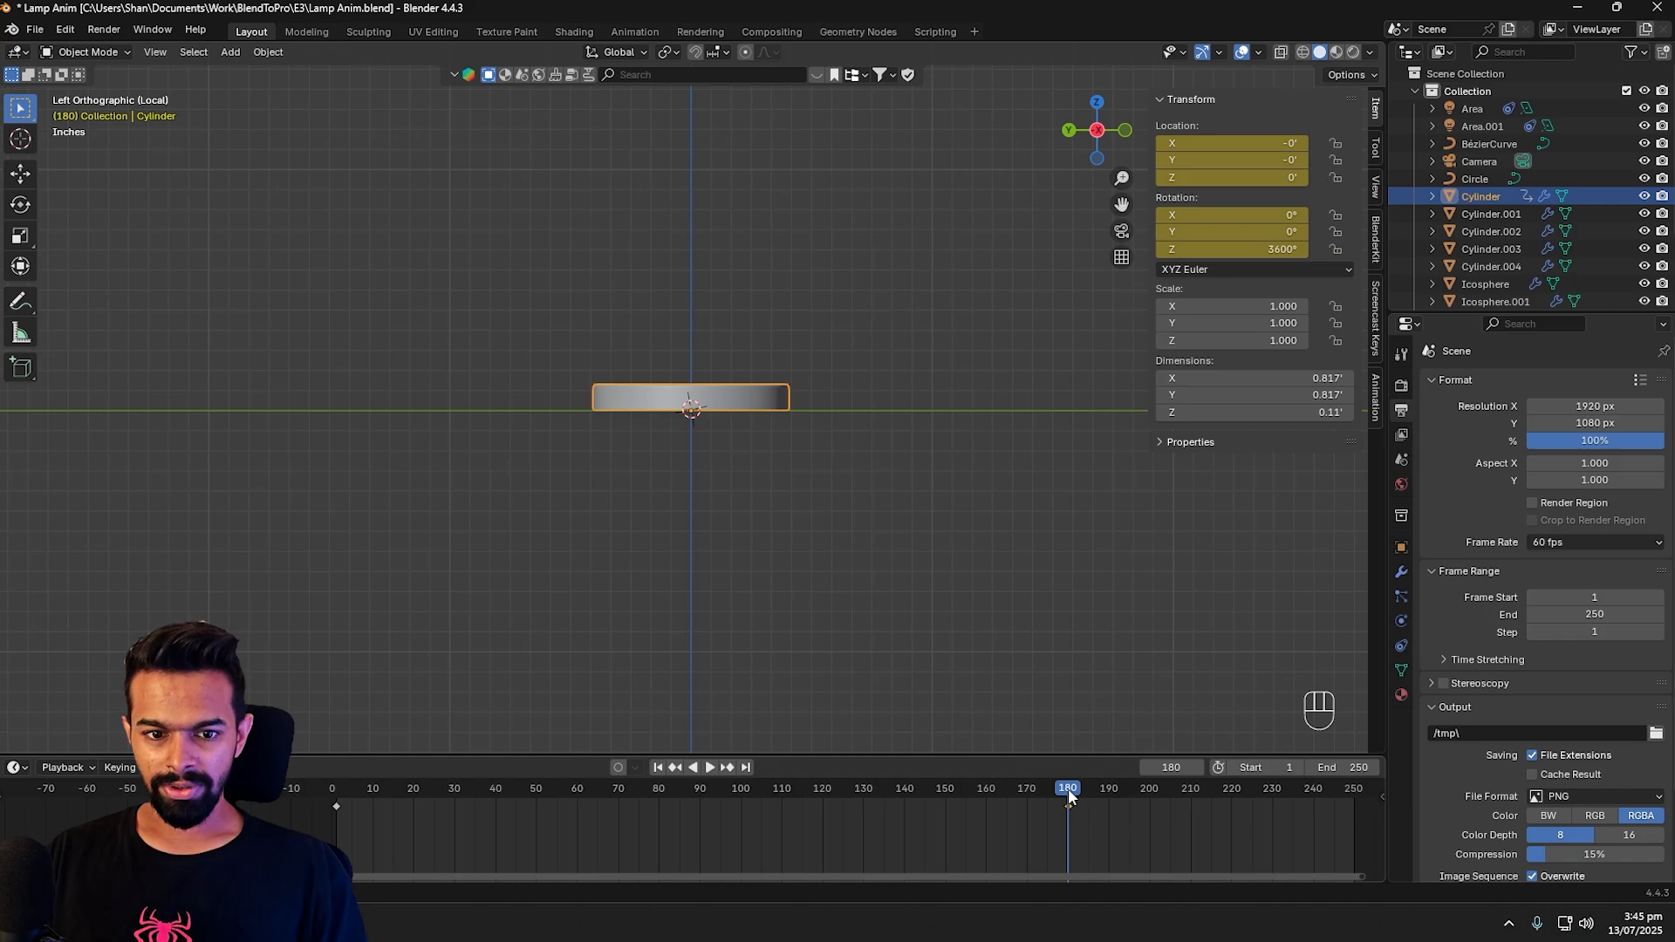
middle_click_drag(898, 469, 1109, 540)
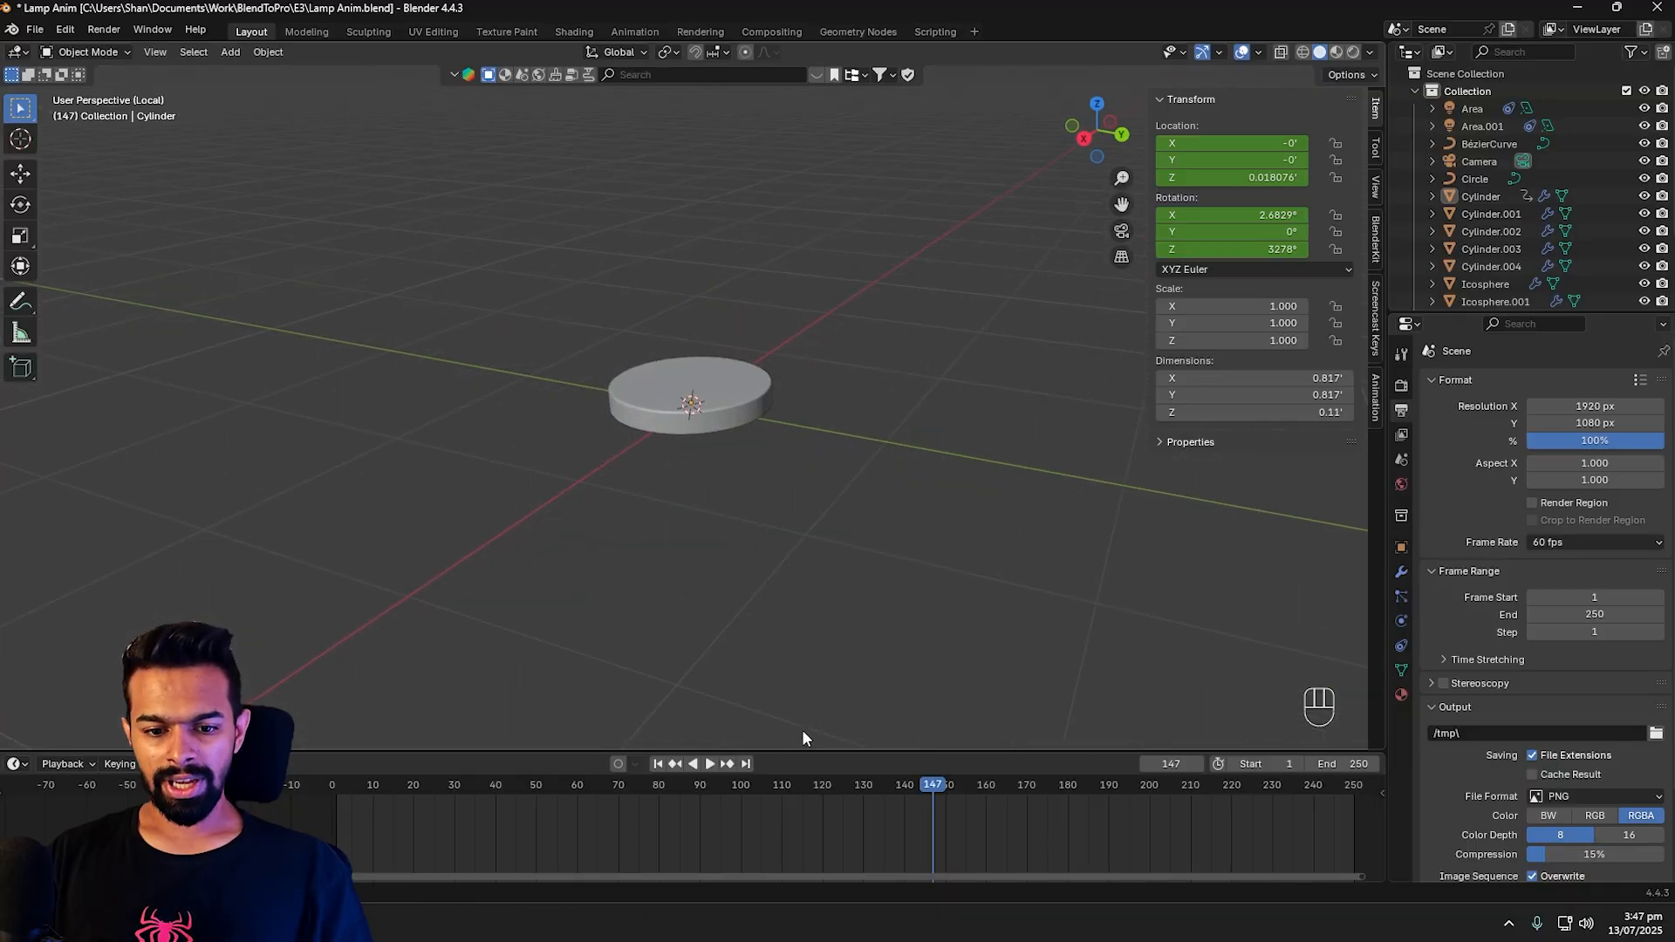
Step: Go to frame 170, exit local view to show the whole lamp, and select the turned stem piece above the base
left_click_drag(935, 785, 1026, 799)
key("KP_Divide")
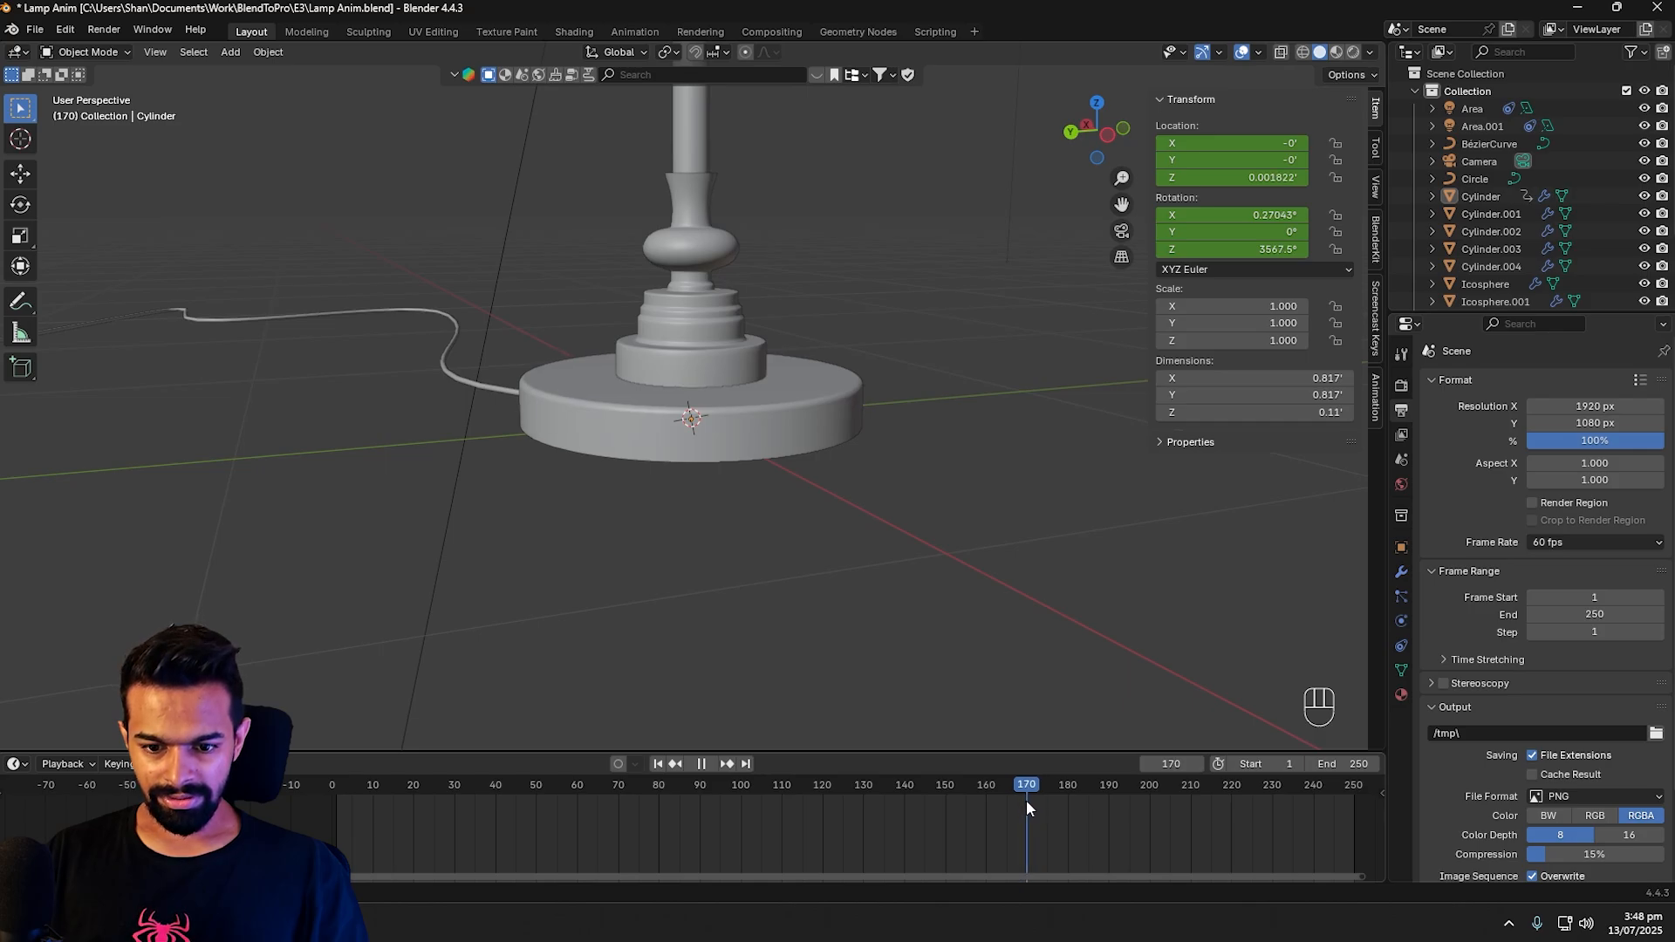
left_click(689, 354, "shift")
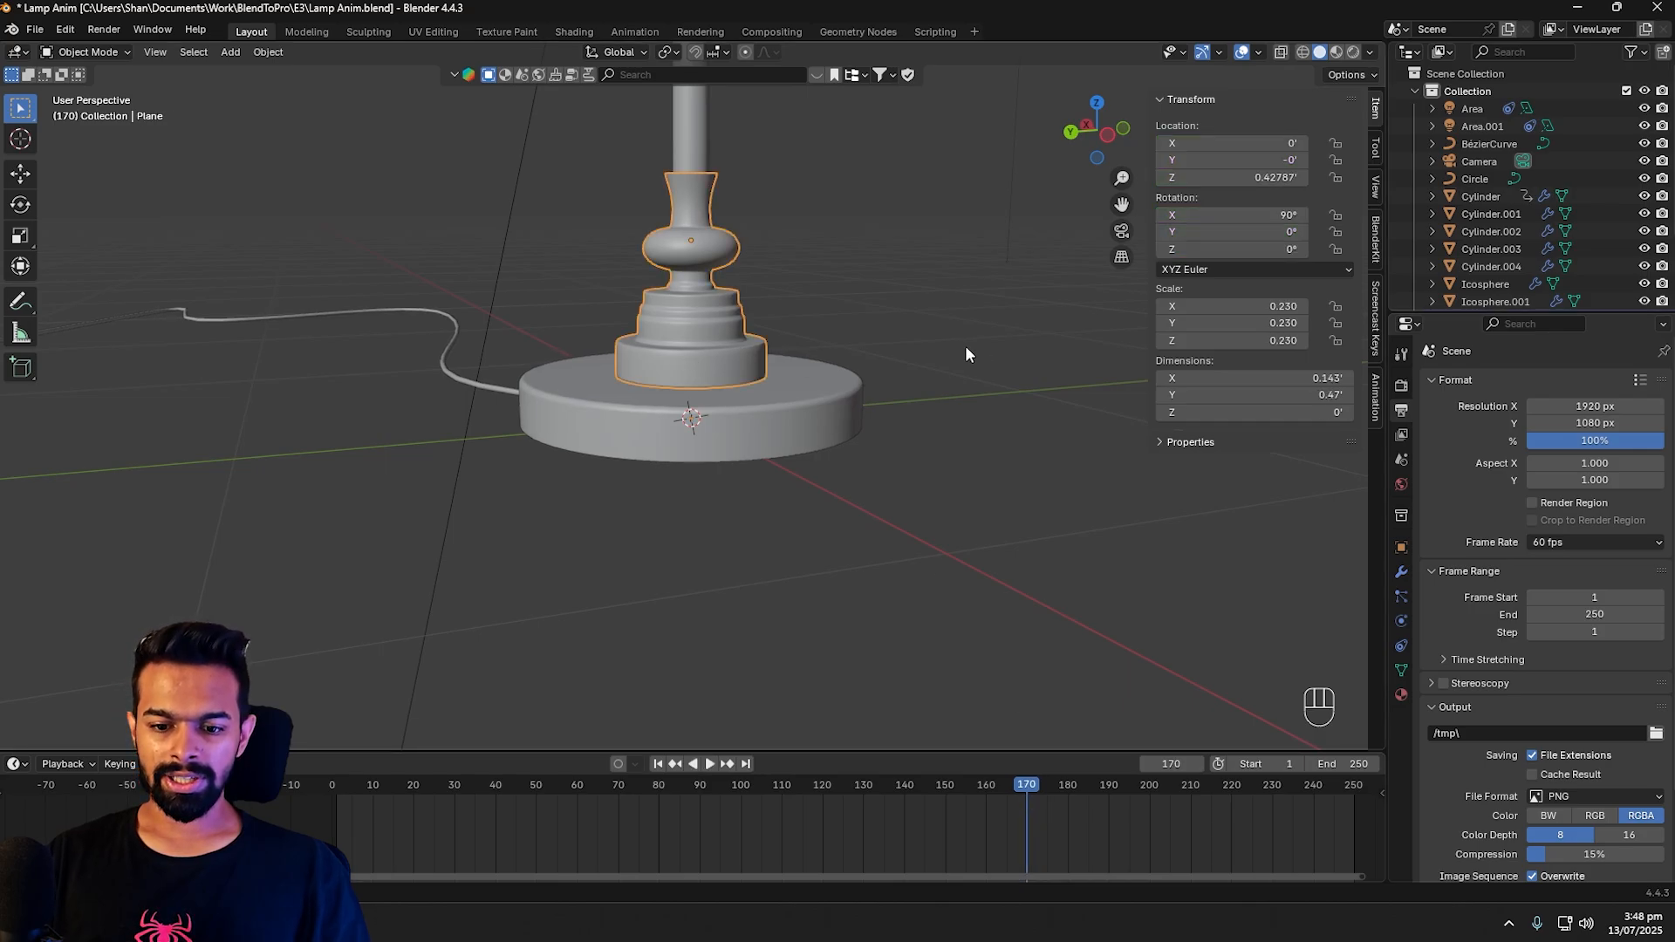
scroll(965, 346, "down", 3)
middle_click_drag(970, 342, 797, 531, "shift")
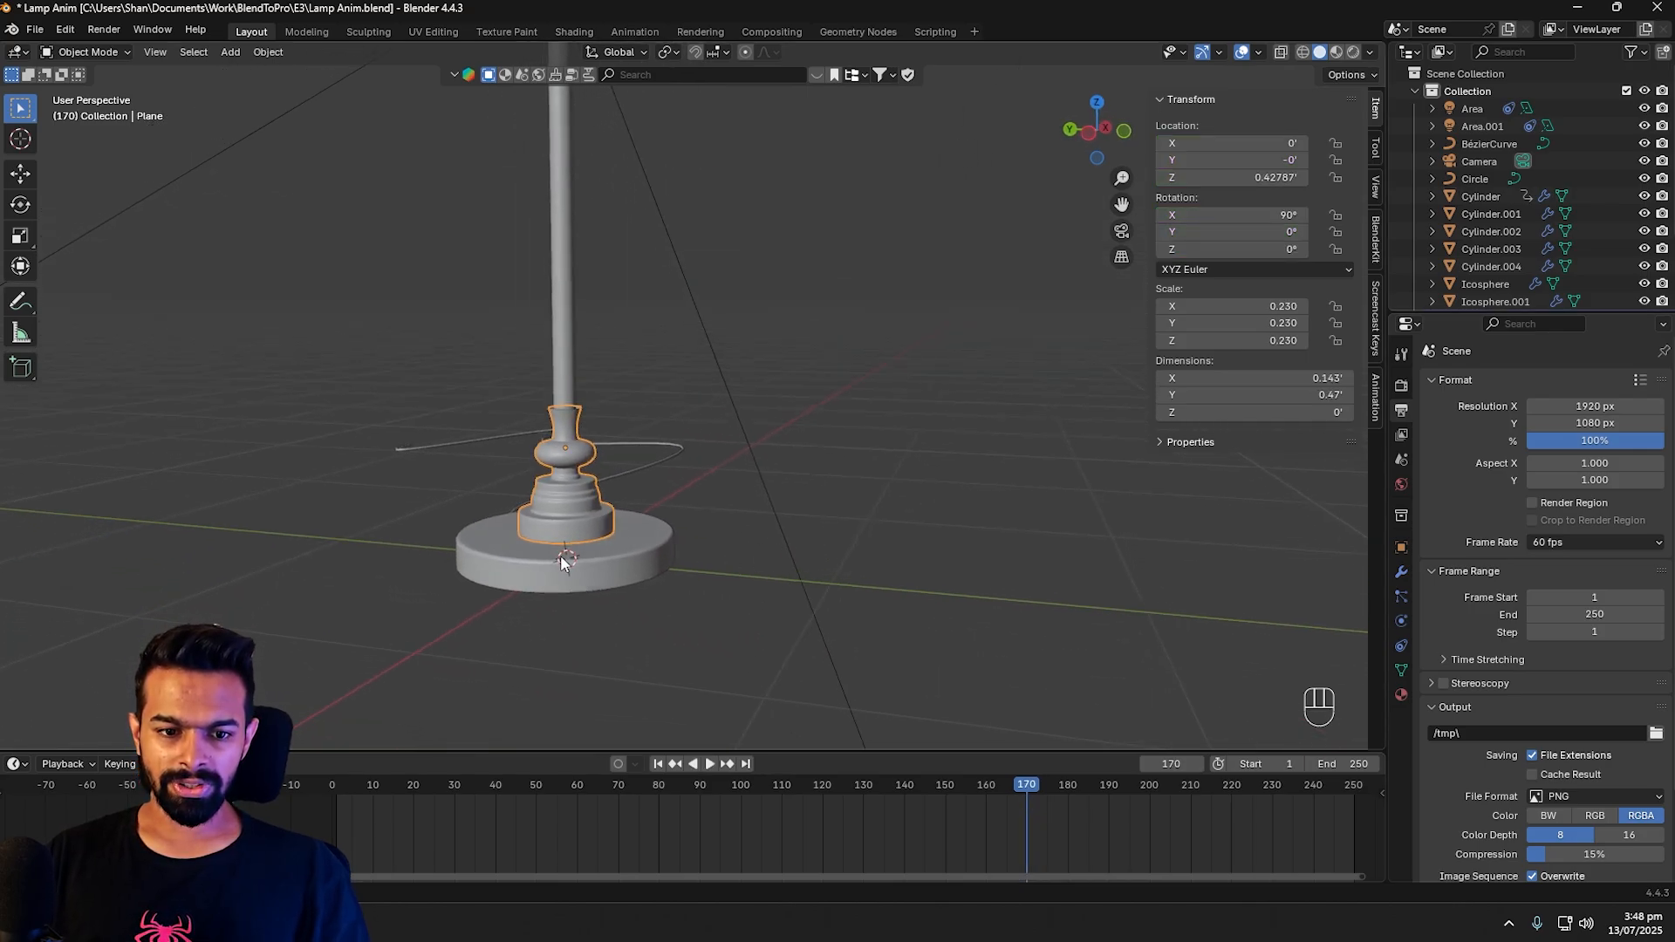
Step: Parent the turned stem piece to the round base with the Object option
left_click(614, 562)
left_click(578, 516)
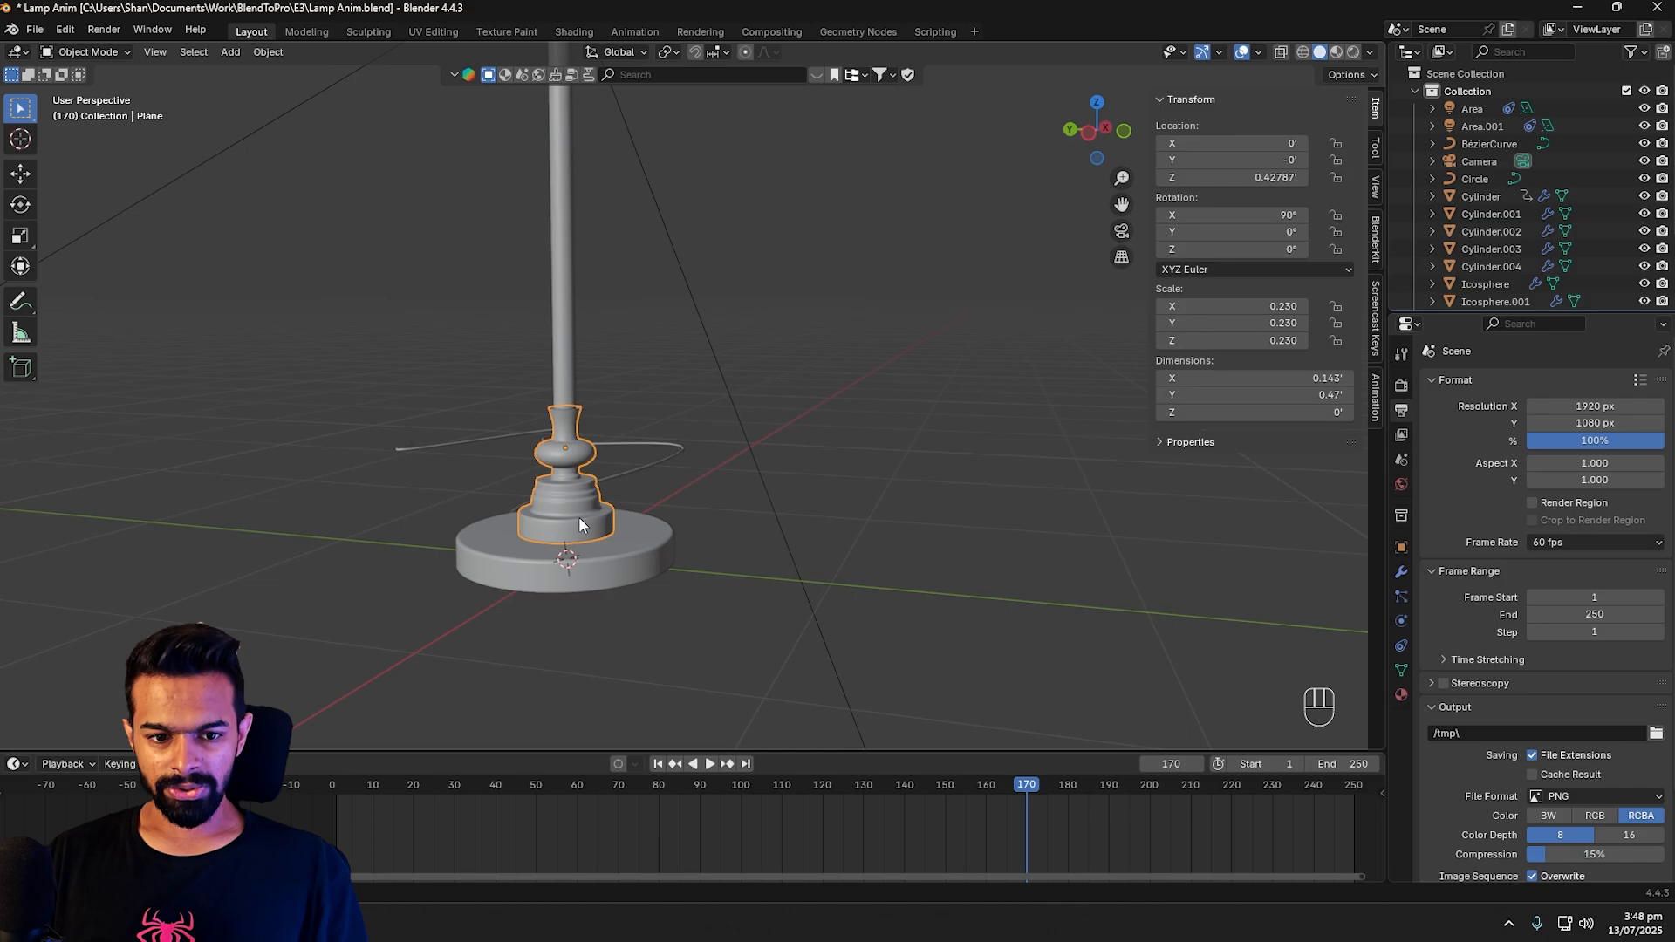
middle_click_drag(892, 647, 903, 553)
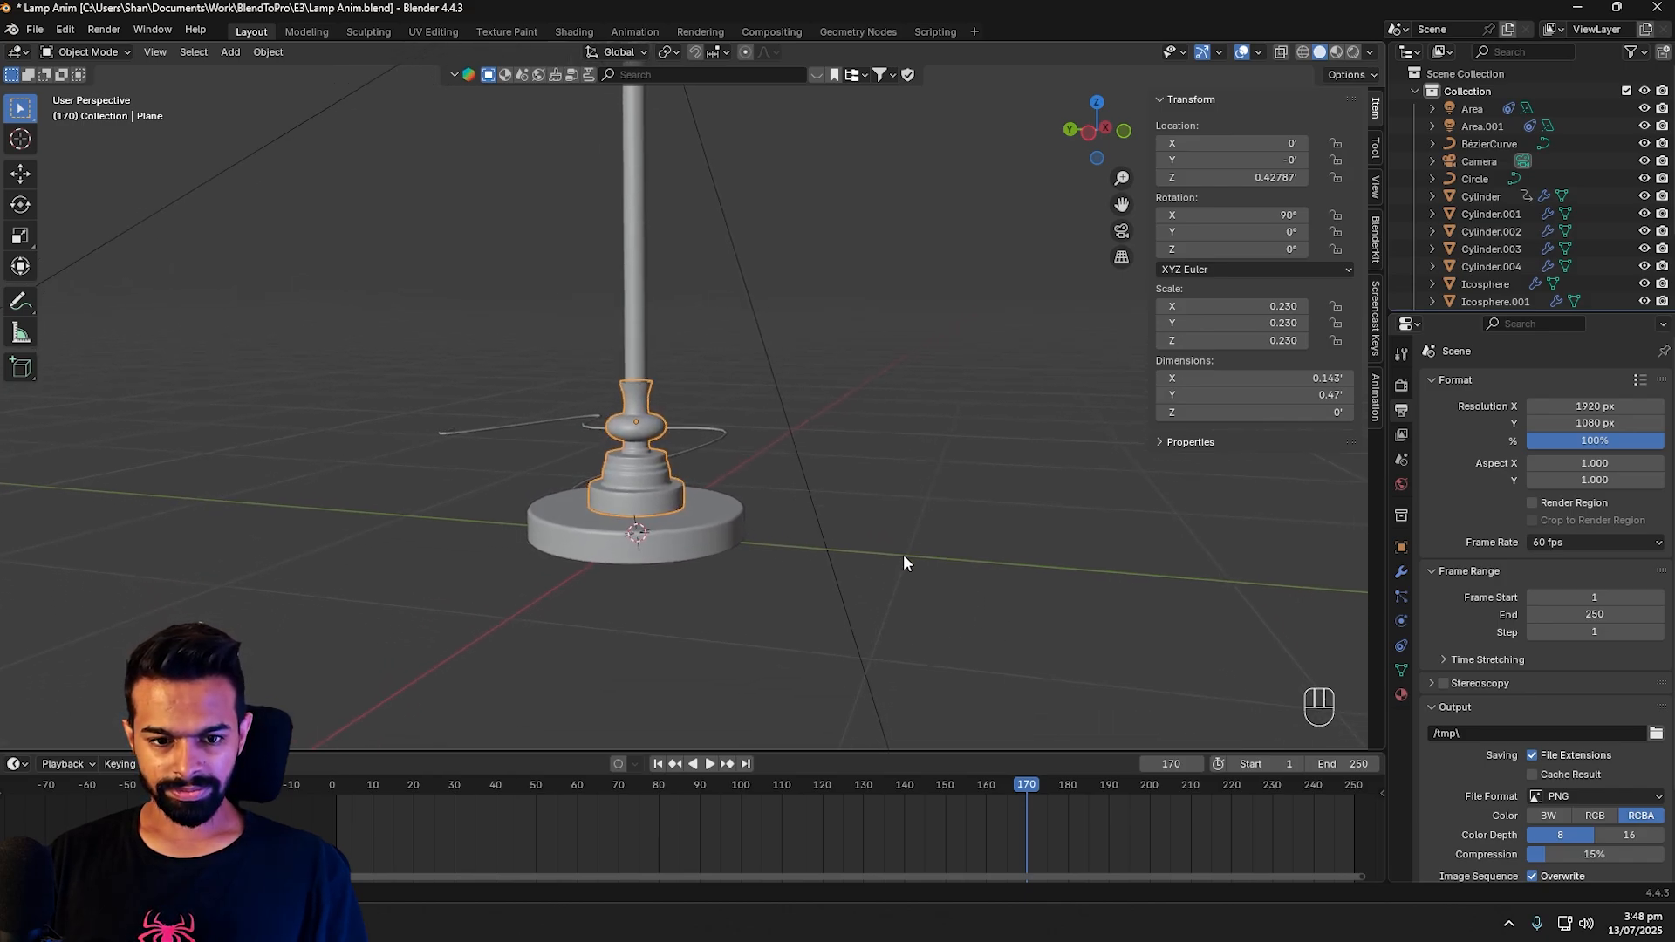
left_click(702, 535)
left_click(646, 462)
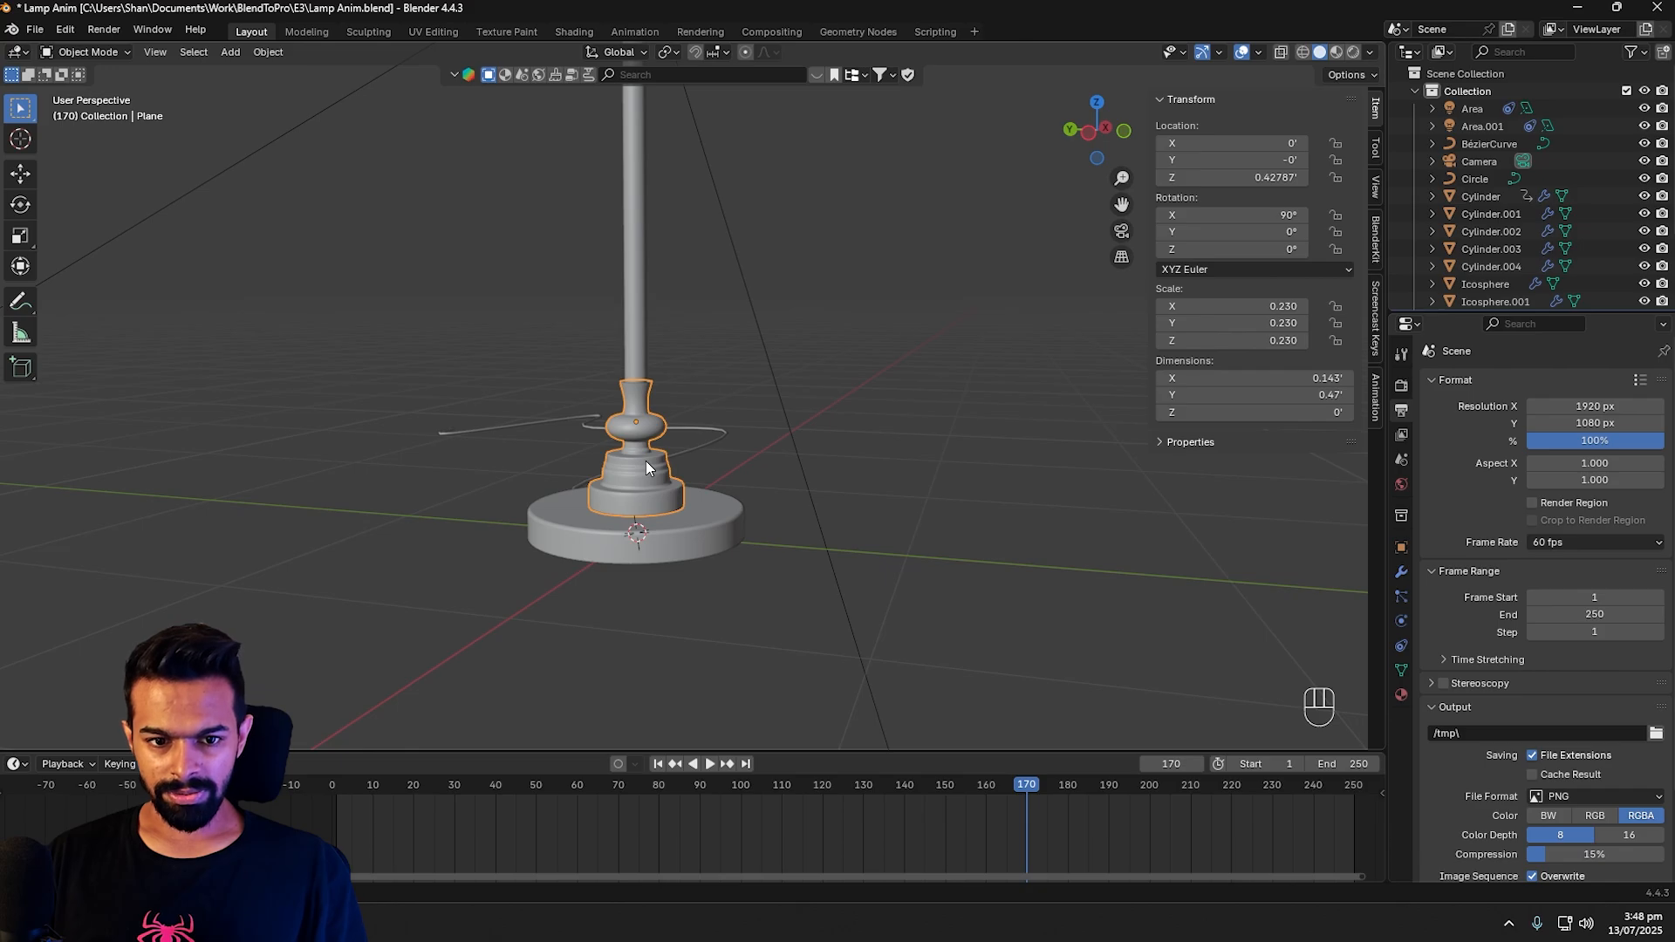
left_click(699, 531, "ctrl")
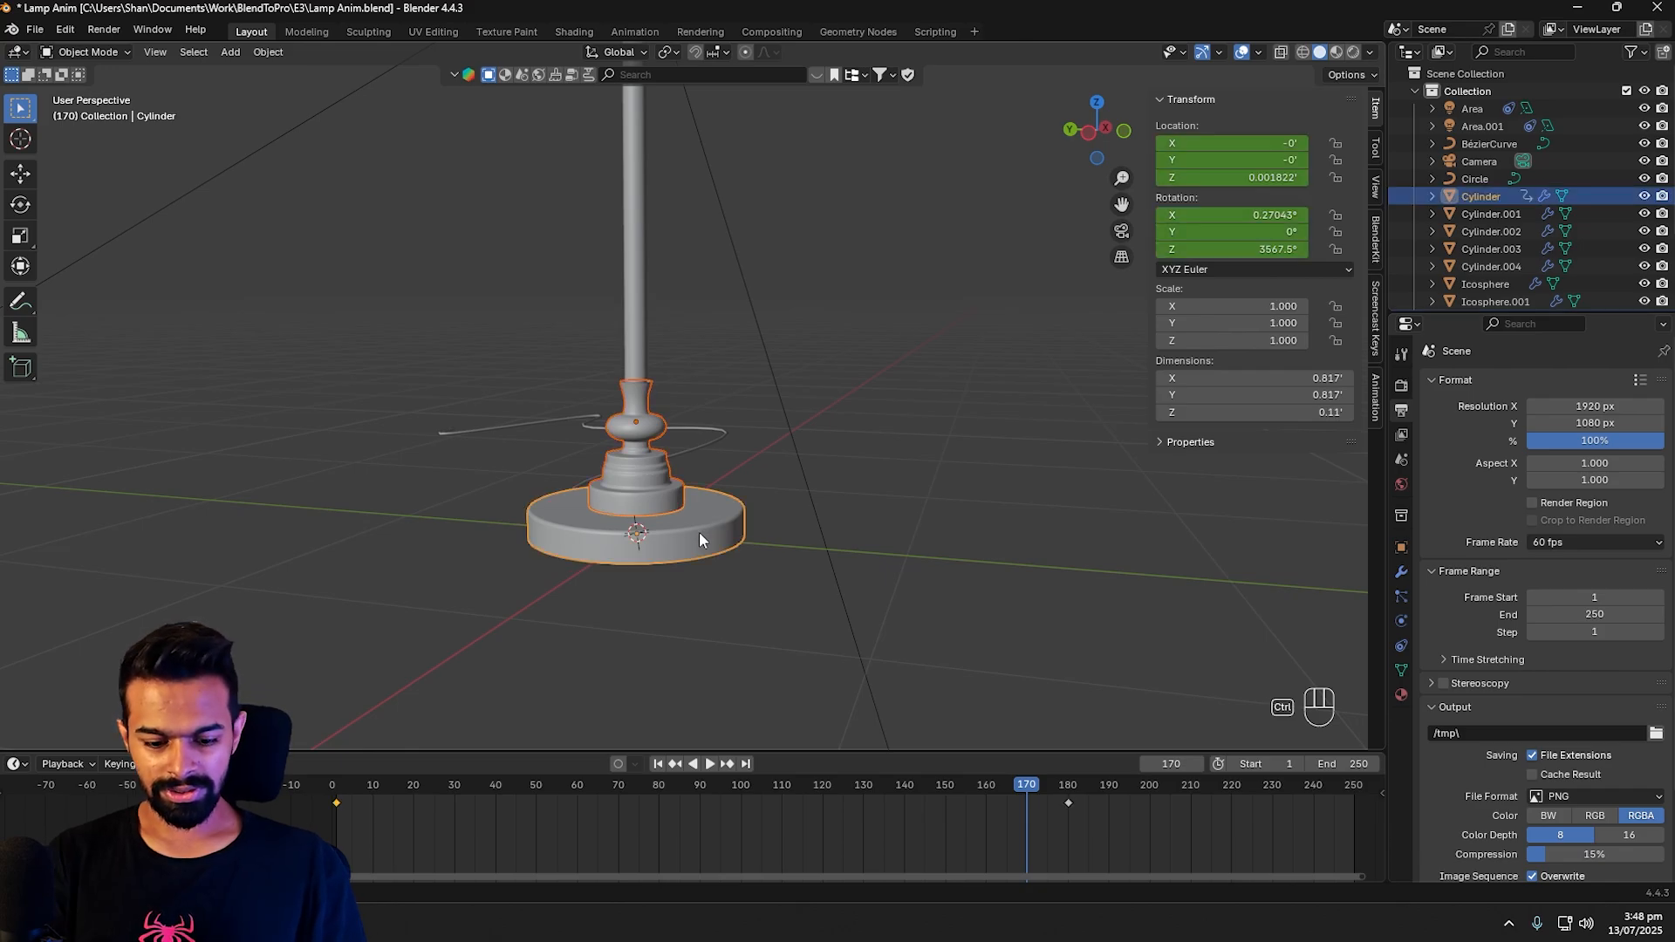
left_click(698, 531, "ctrl")
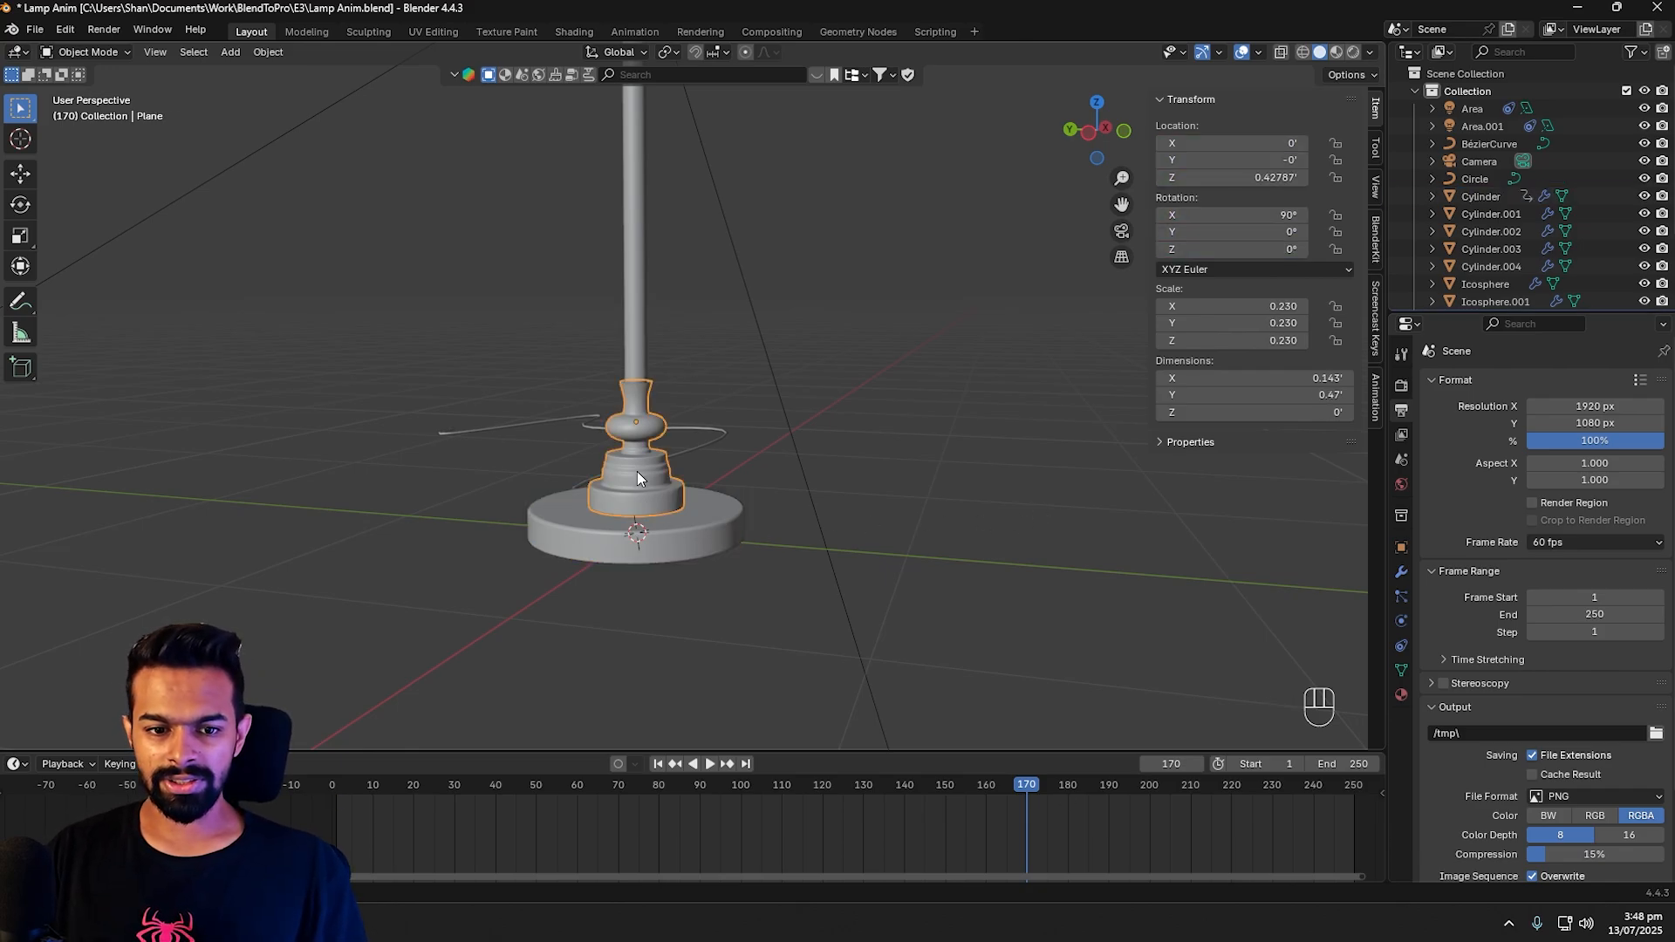
key("shift")
left_click(687, 534, "shift")
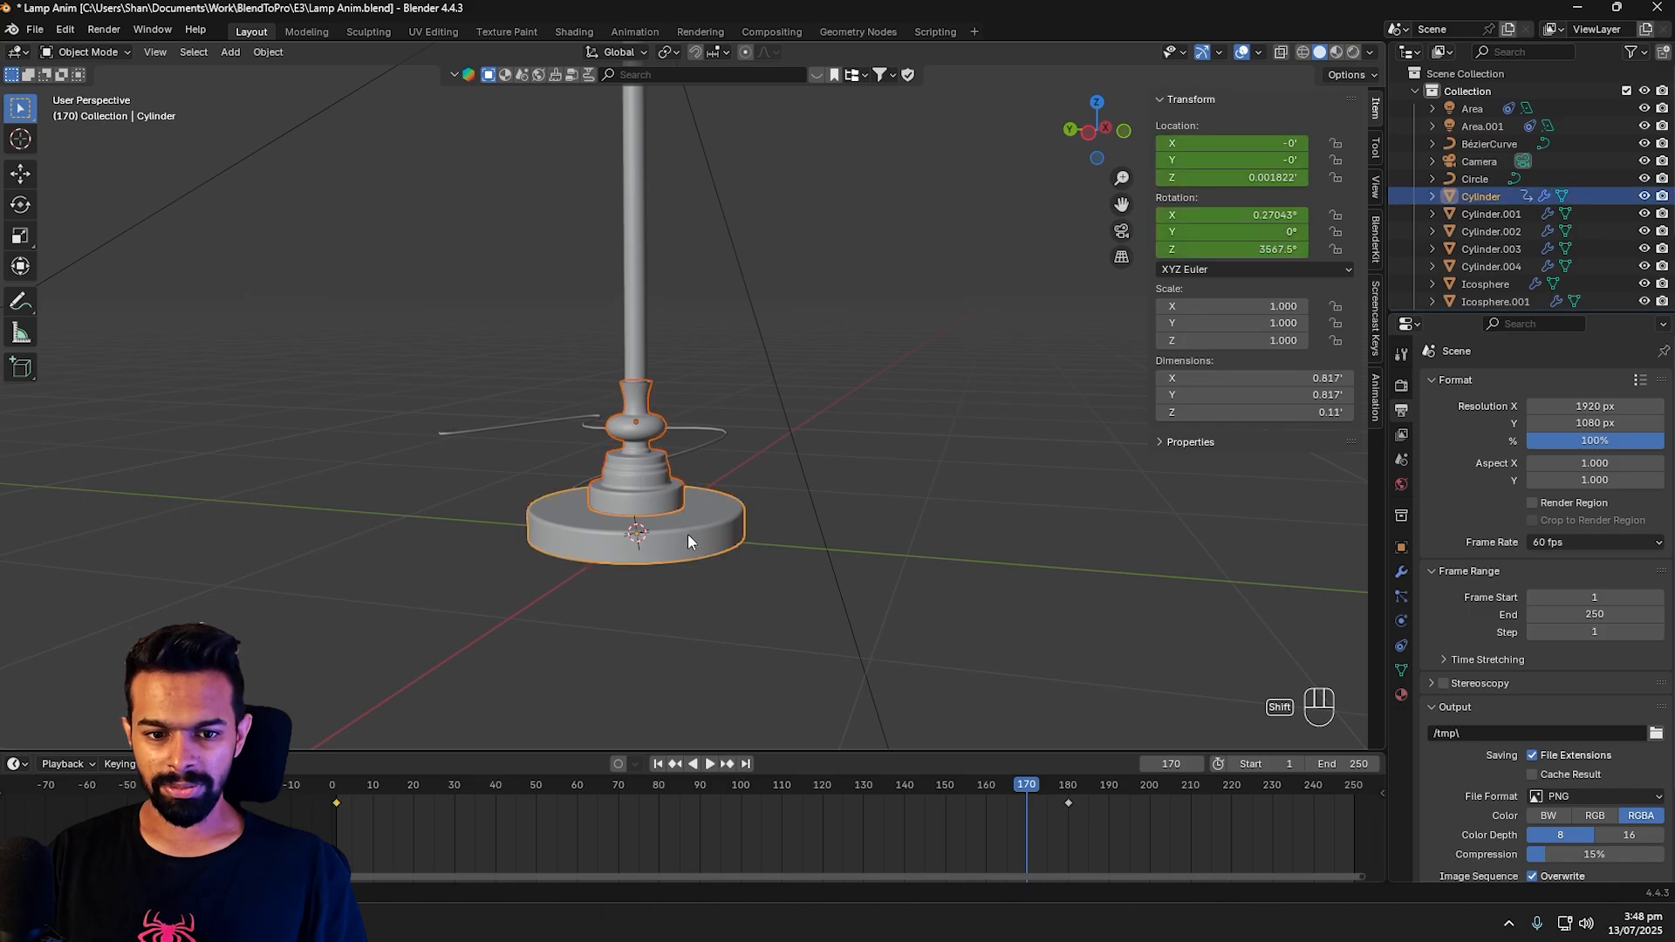
key("ctrl+p")
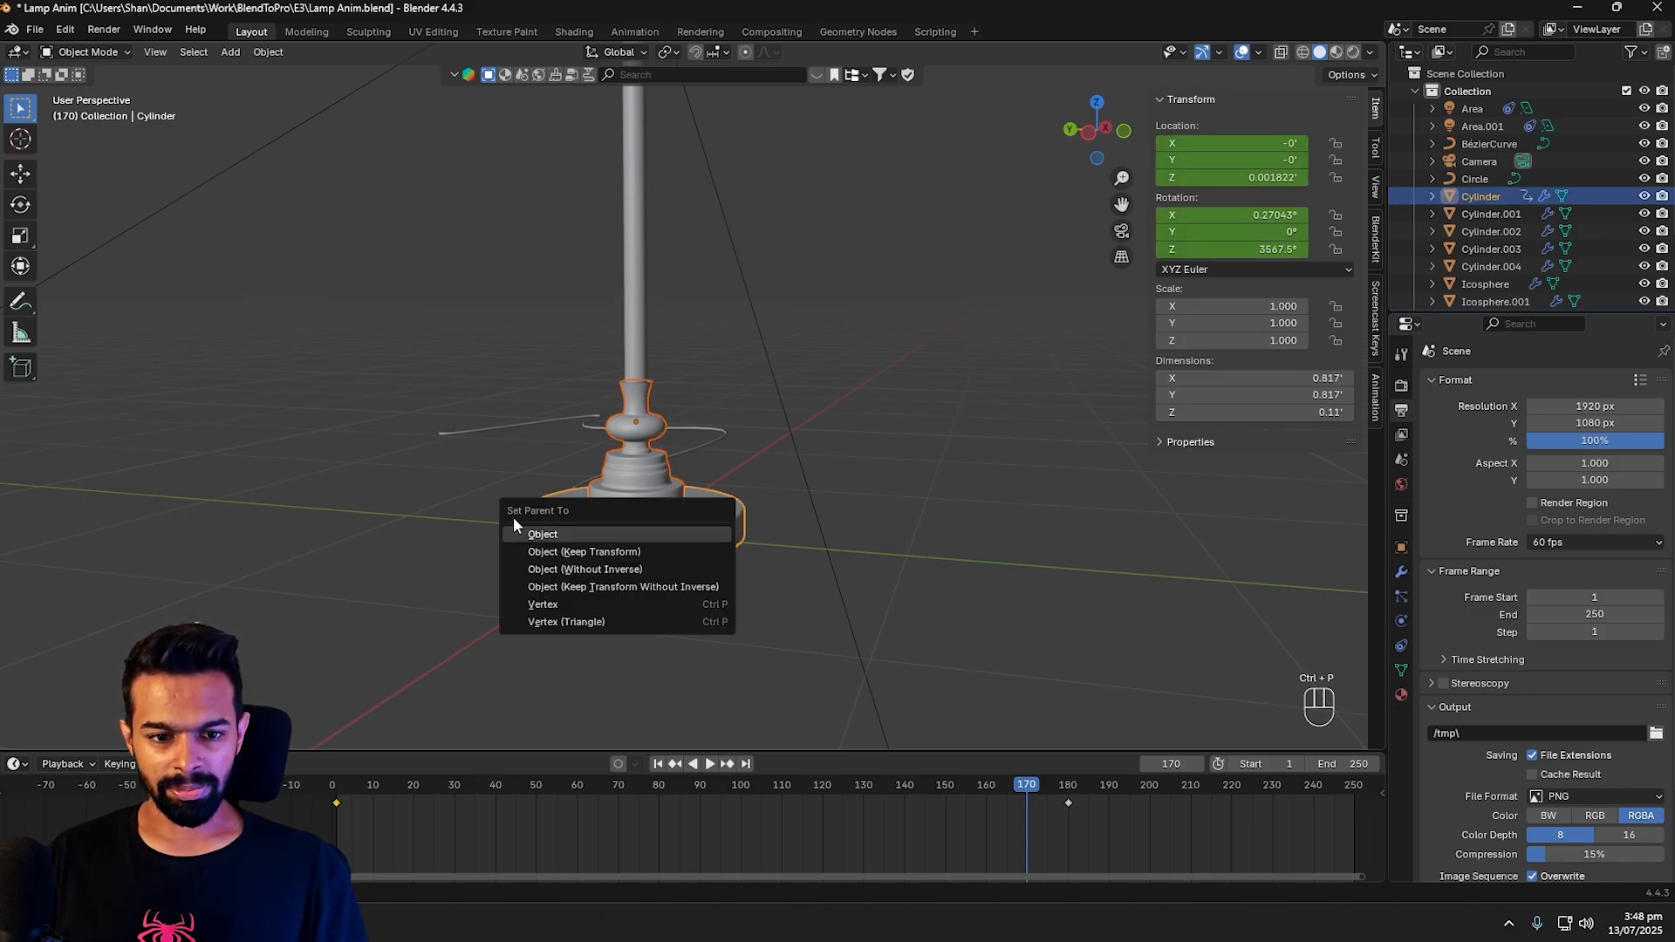
left_click(546, 532)
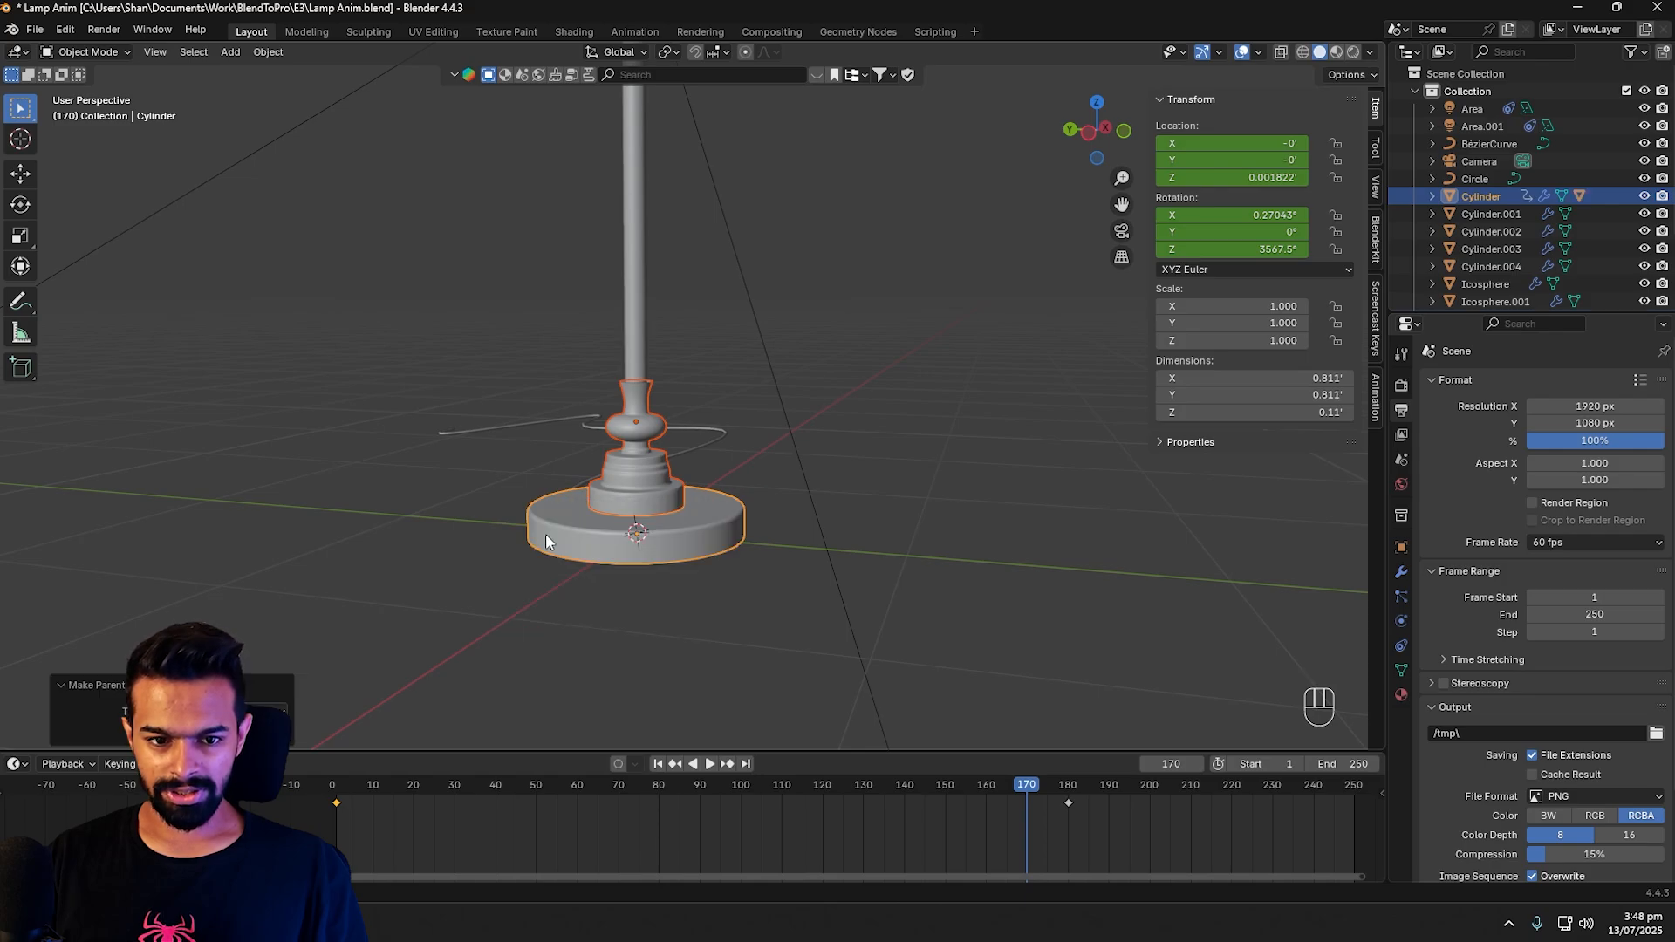
Step: Test-move the round base to check that the turned stem piece follows it, cancelling the move
left_click(987, 508)
left_click(712, 526)
key("g")
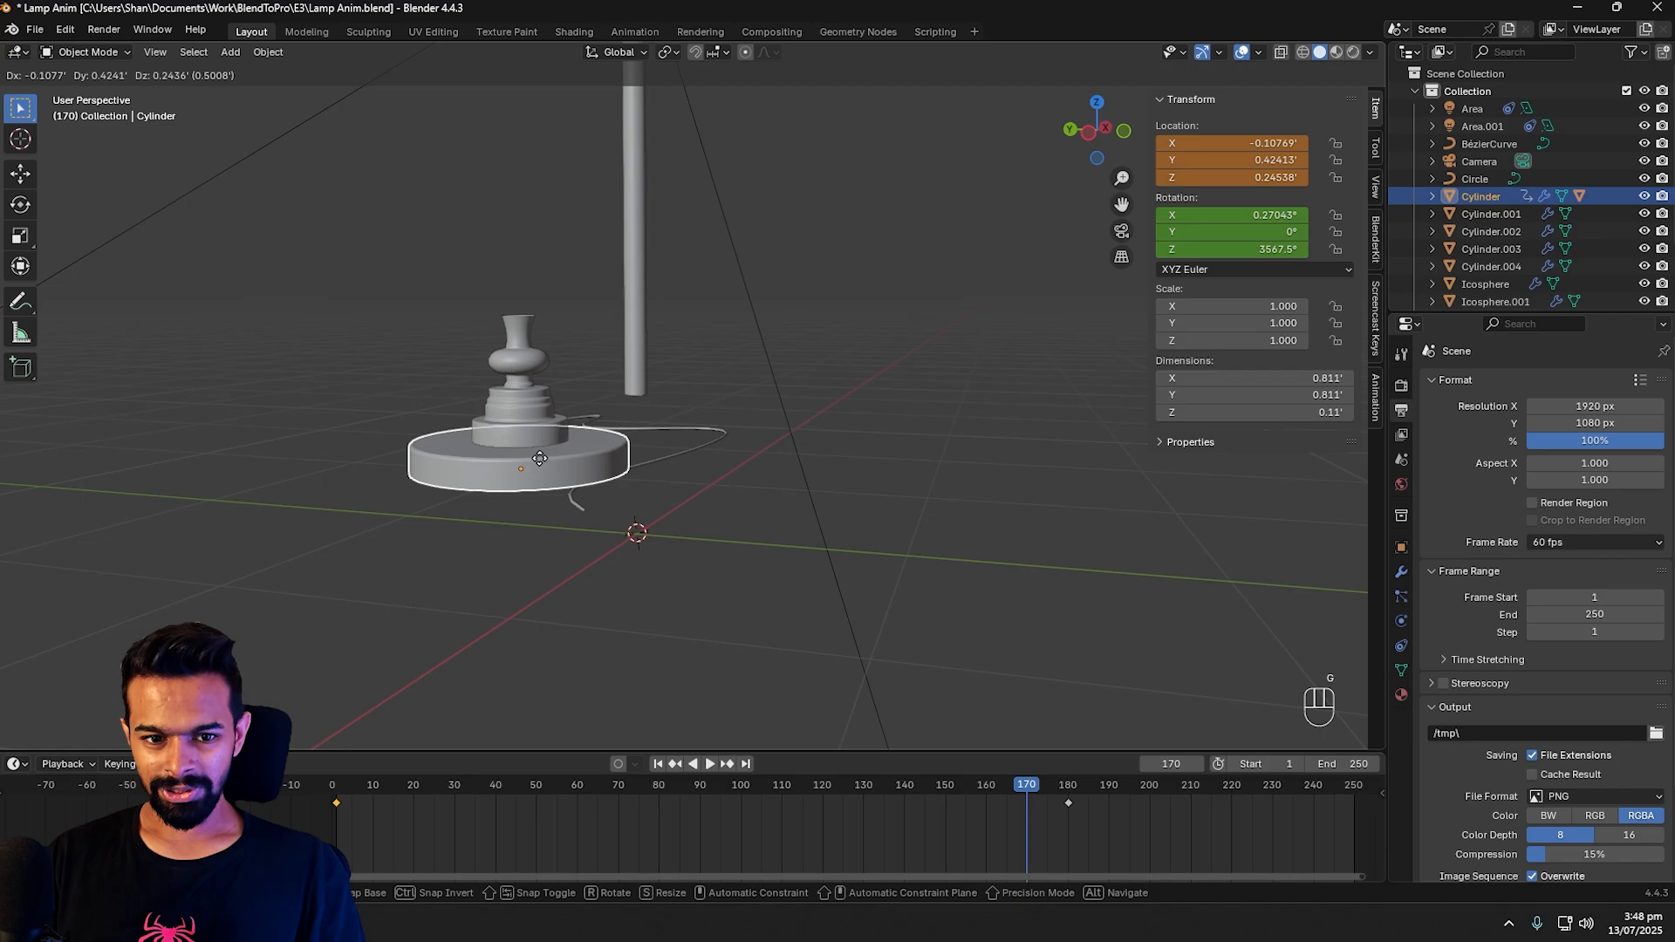
right_click(913, 628)
Step: Keep the playhead at frame 170, select the turned stem piece above the base, and show its modifiers
mouse_move(1027, 783)
left_mouse_down()
mouse_move(415, 785)
mouse_move(1030, 790)
left_mouse_up()
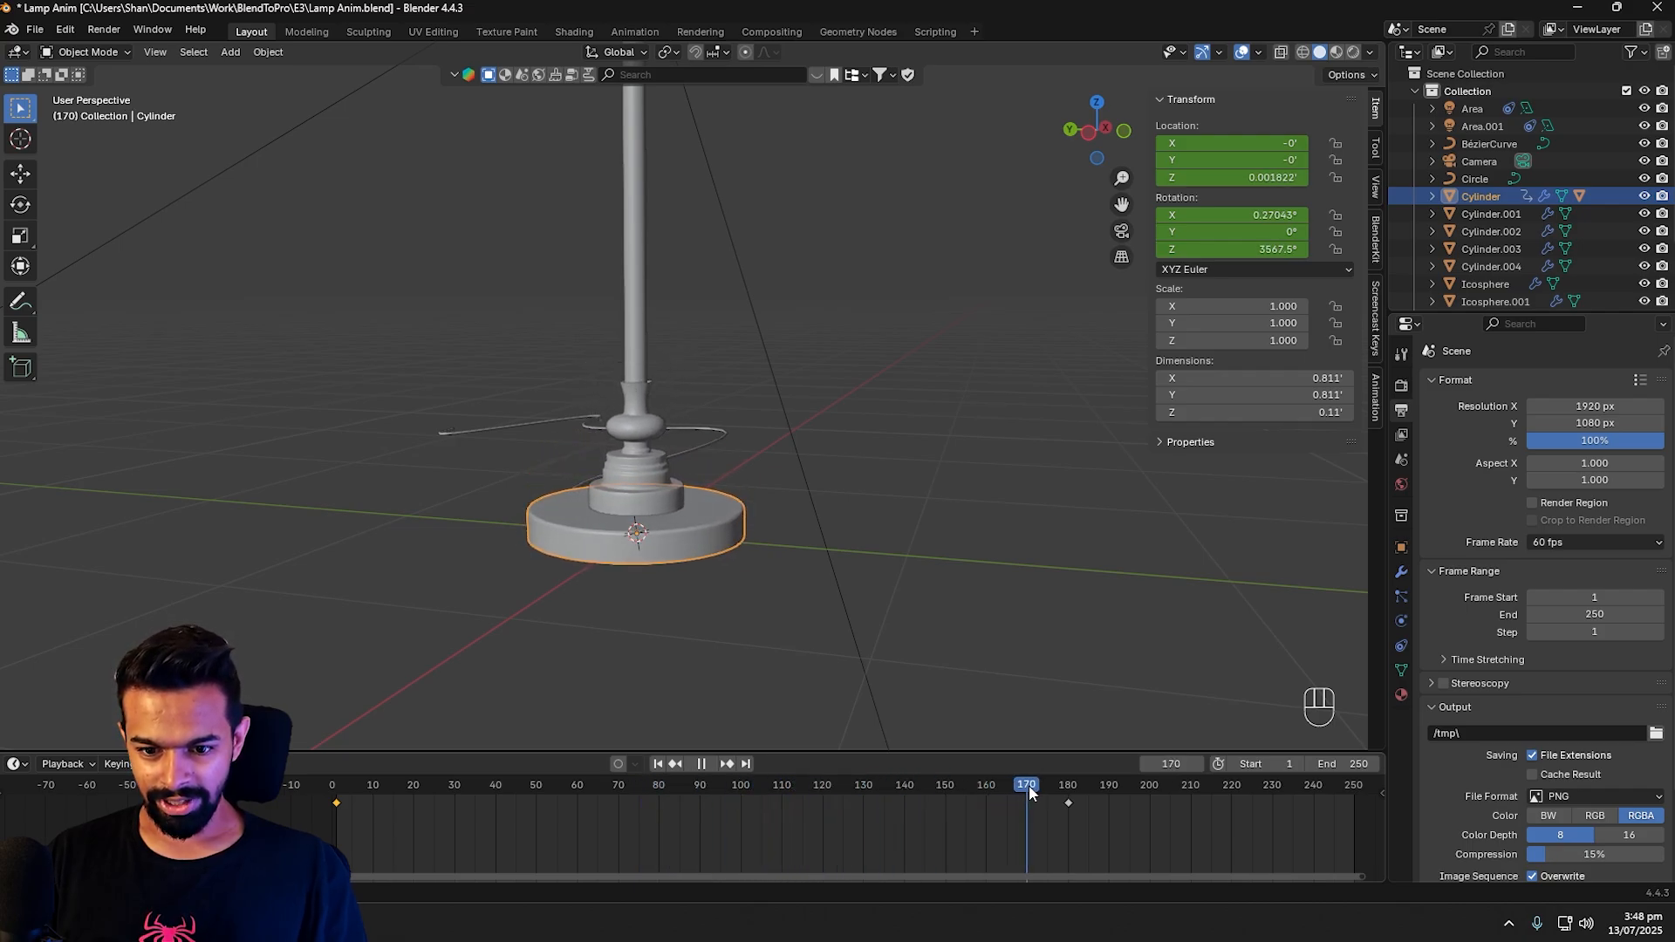
left_click_drag(1028, 788, 1029, 788)
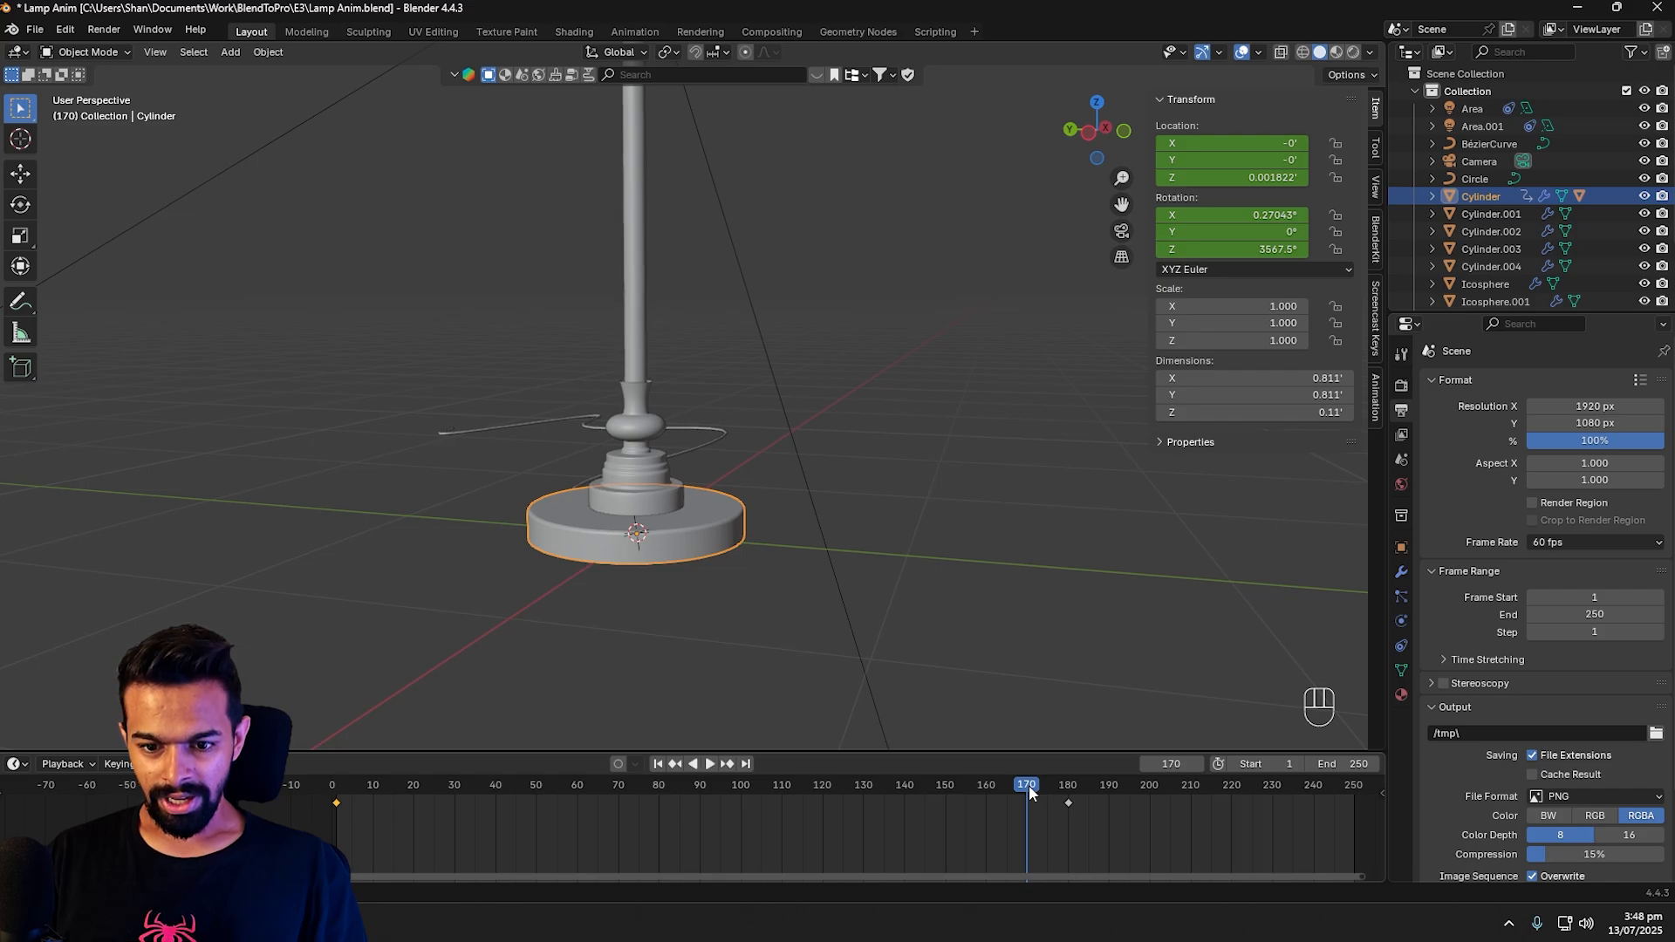
left_click(631, 468)
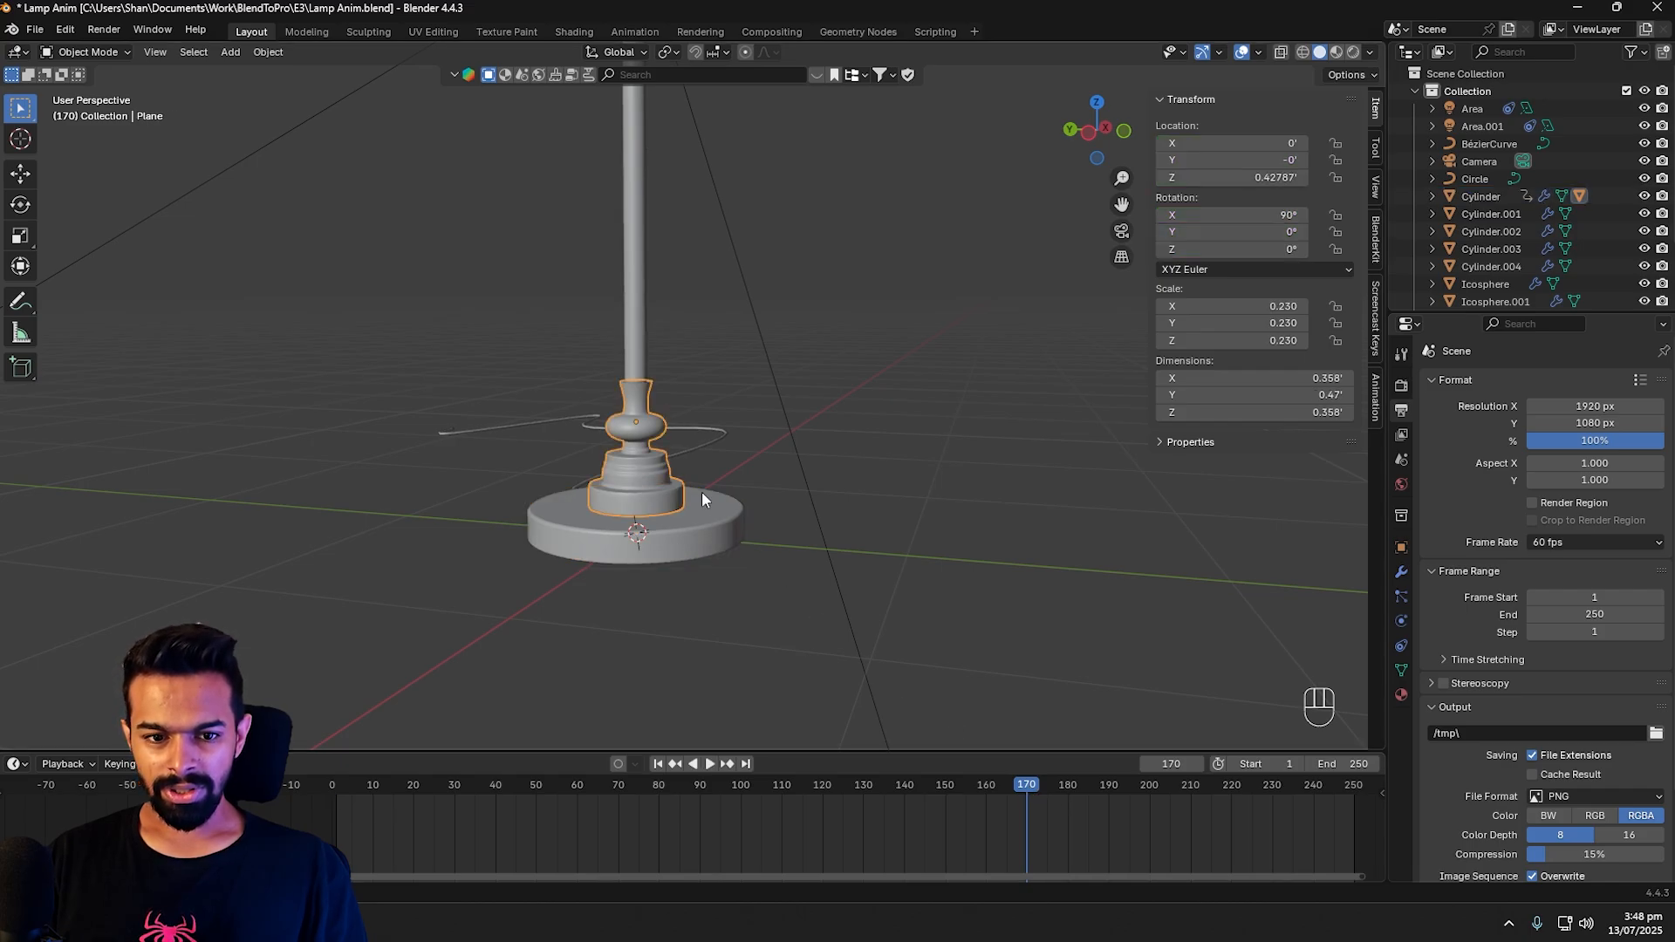
middle_click_drag(911, 545, 951, 556)
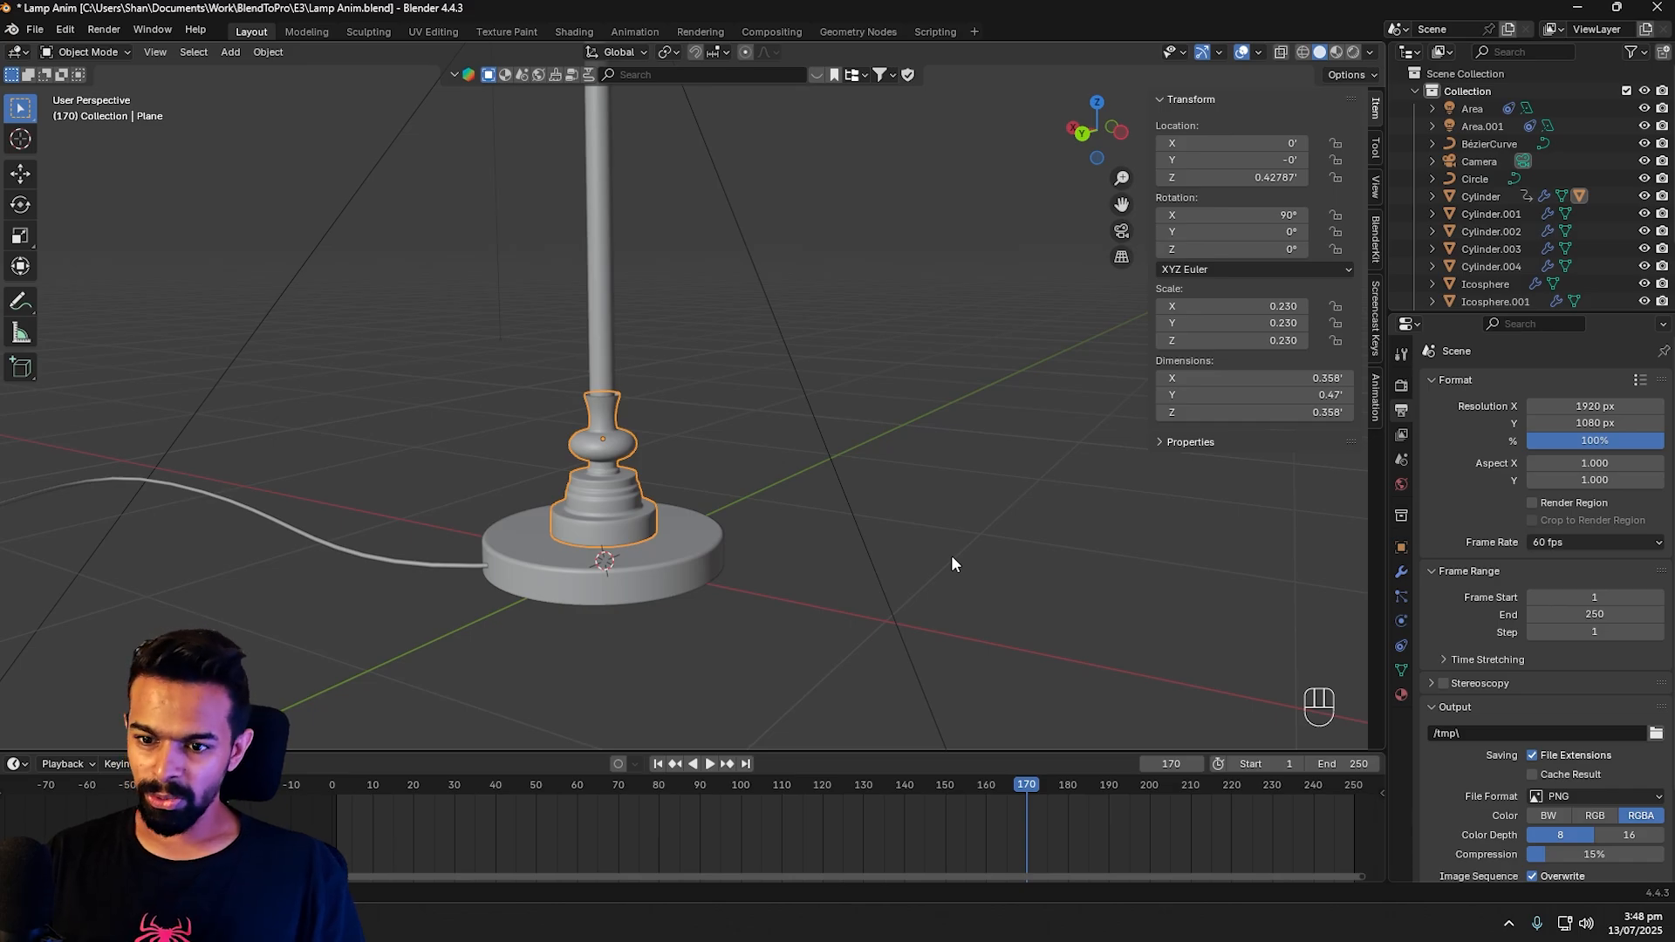
left_click(1401, 571)
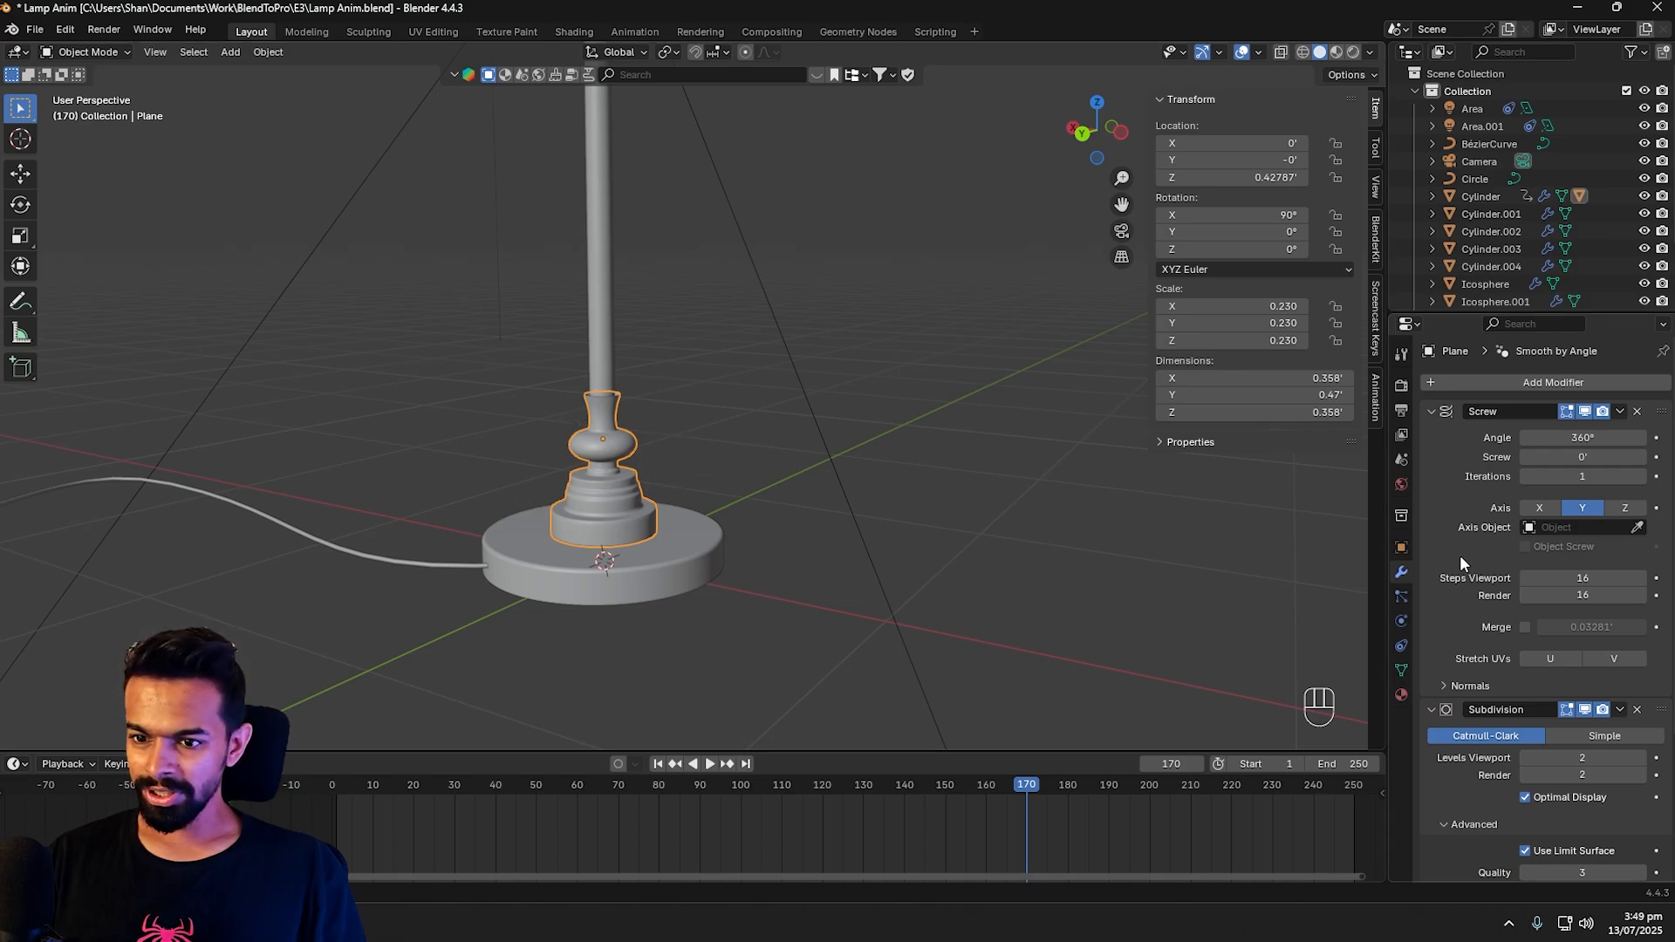
Step: Try a reduced angle on the stem piece's Screw modifier and restore it to 360°
left_click(1585, 439)
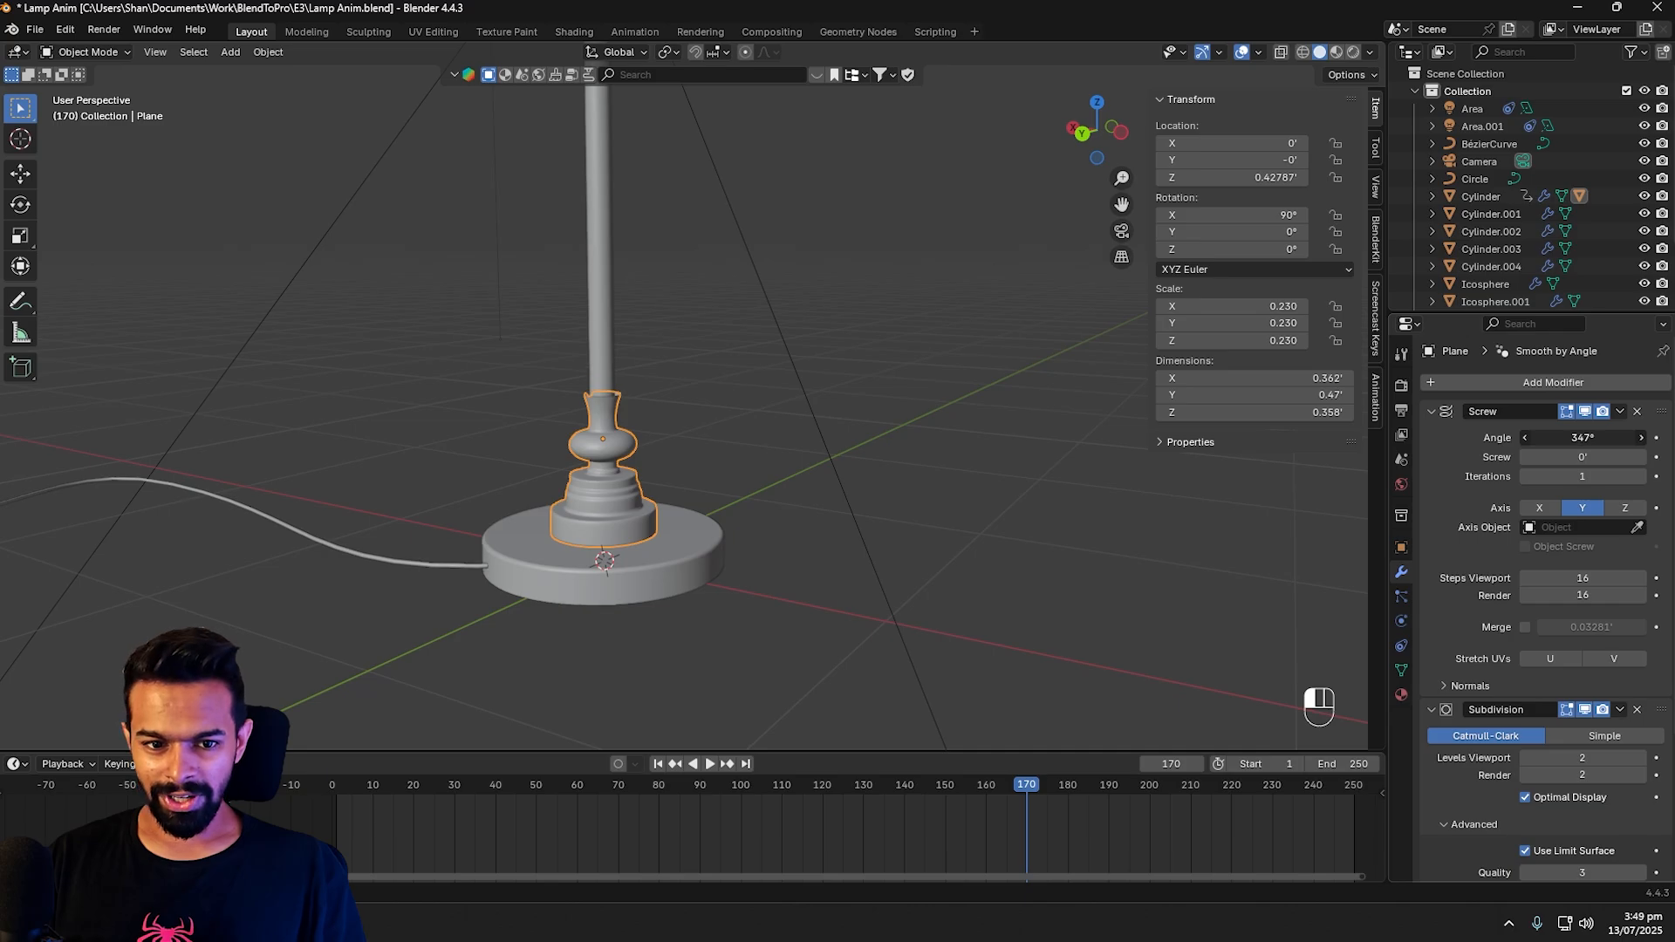
mouse_move(1585, 439)
left_mouse_down()
mouse_move(1502, 439)
mouse_move(1583, 439)
left_mouse_up()
left_click(1583, 439)
type("360")
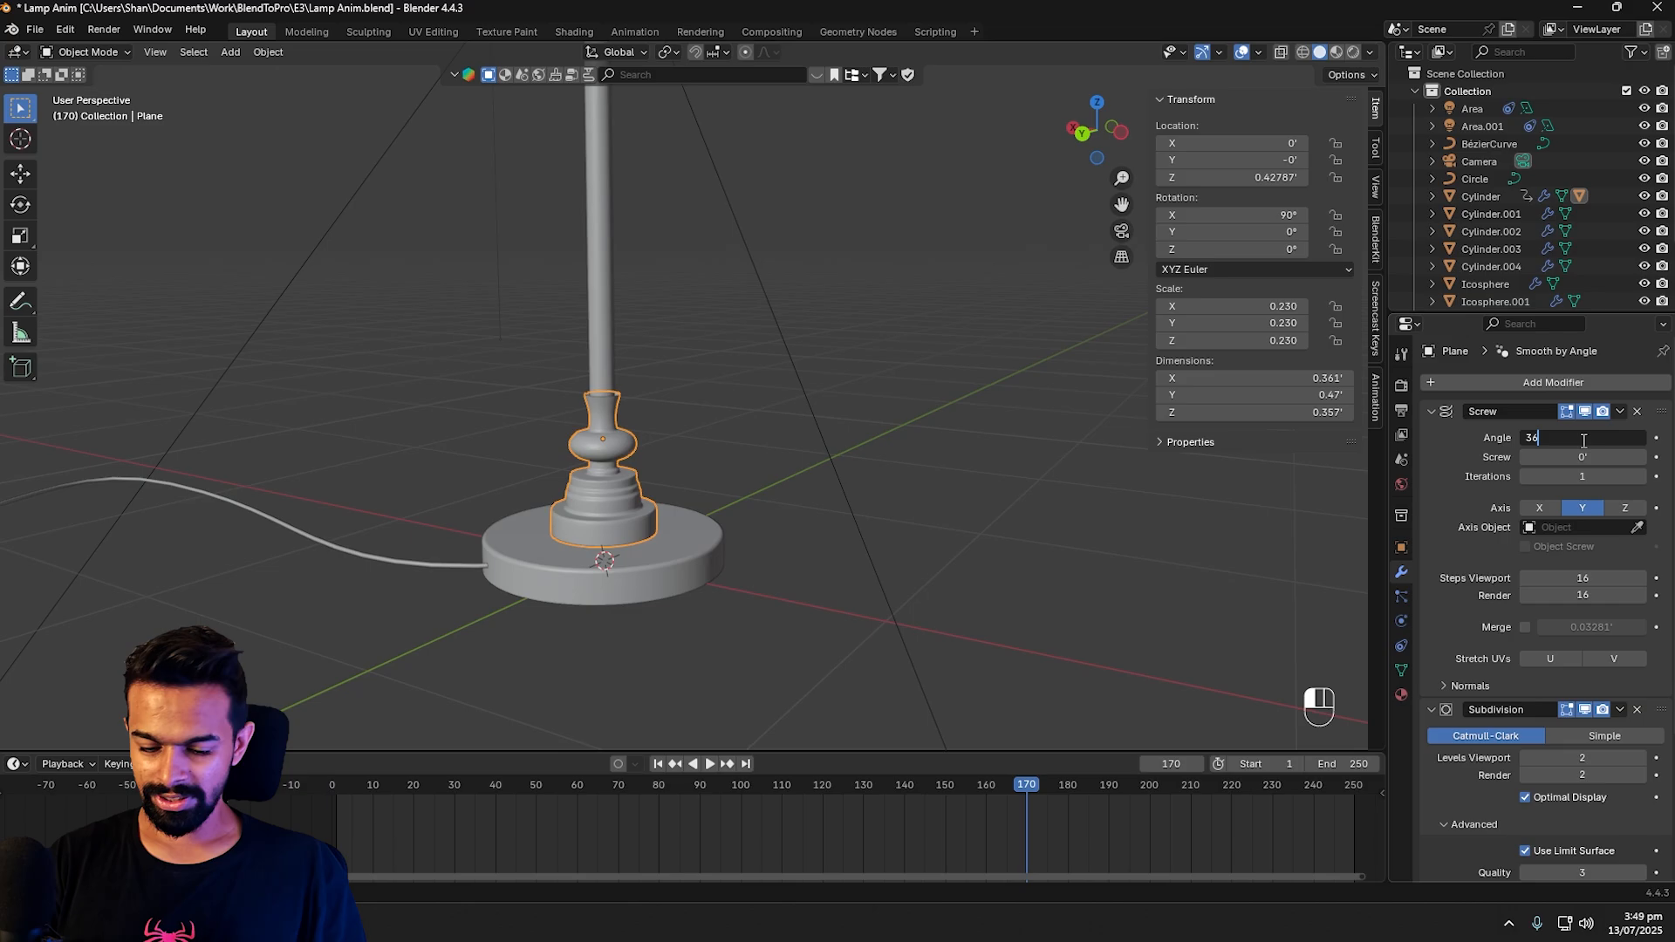
key("Return")
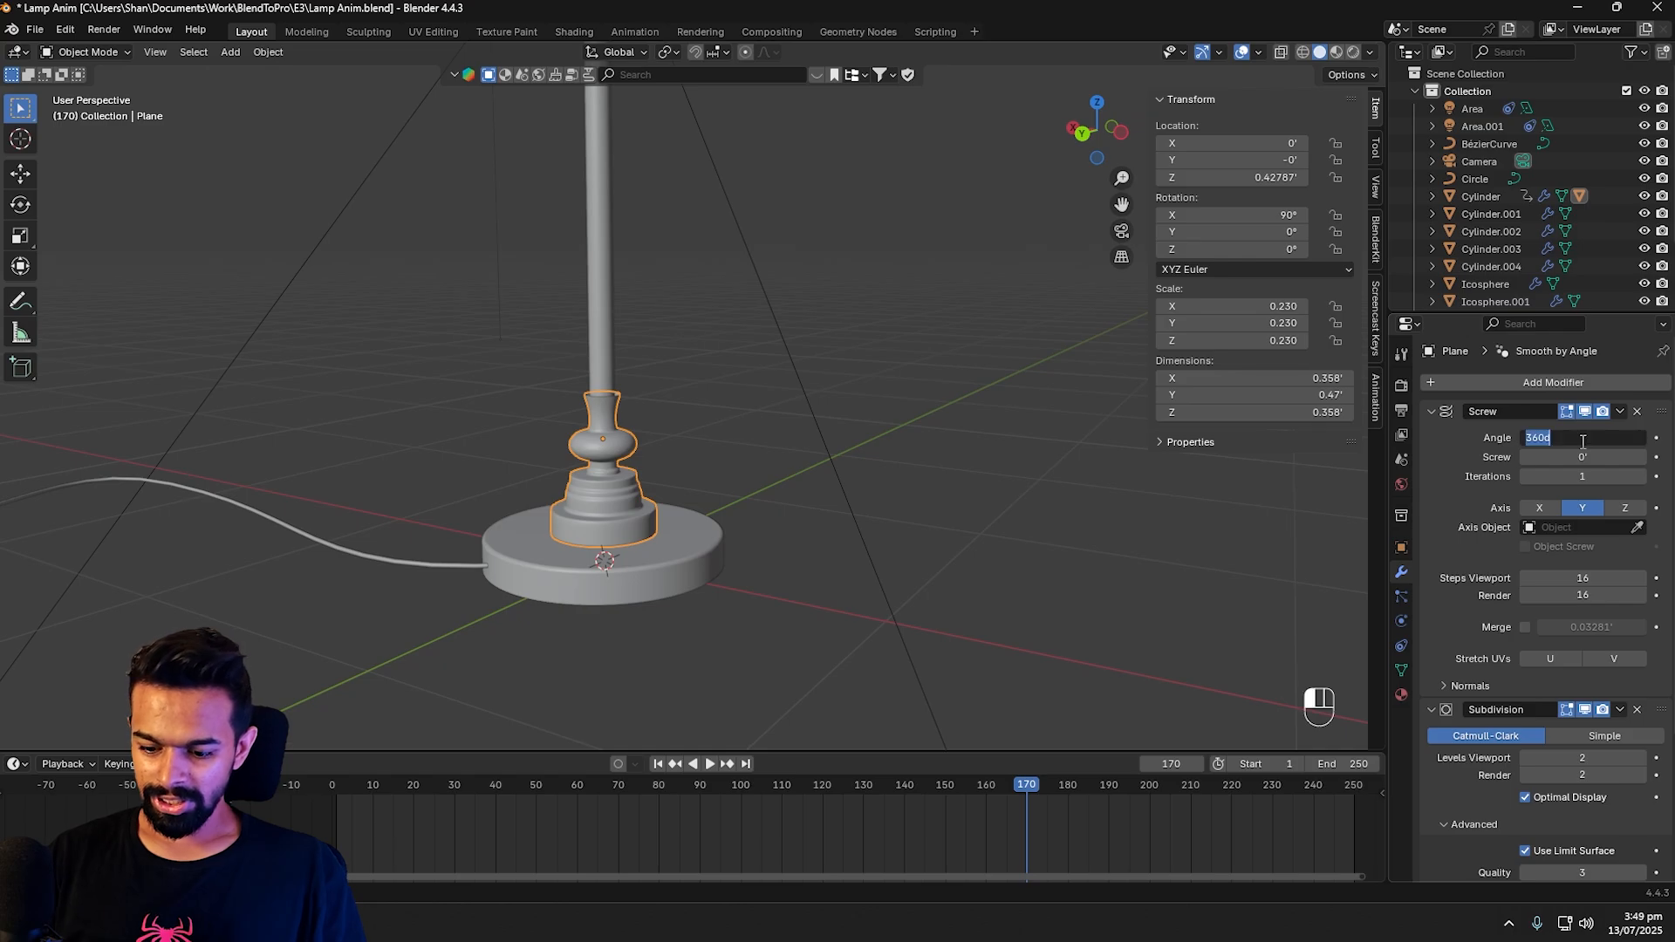
Step: Set the stem piece's Screw modifier angle to 0° and insert a keyframe for it at frame 170
left_click_drag(1581, 439, 1581, 438)
right_click(1581, 439)
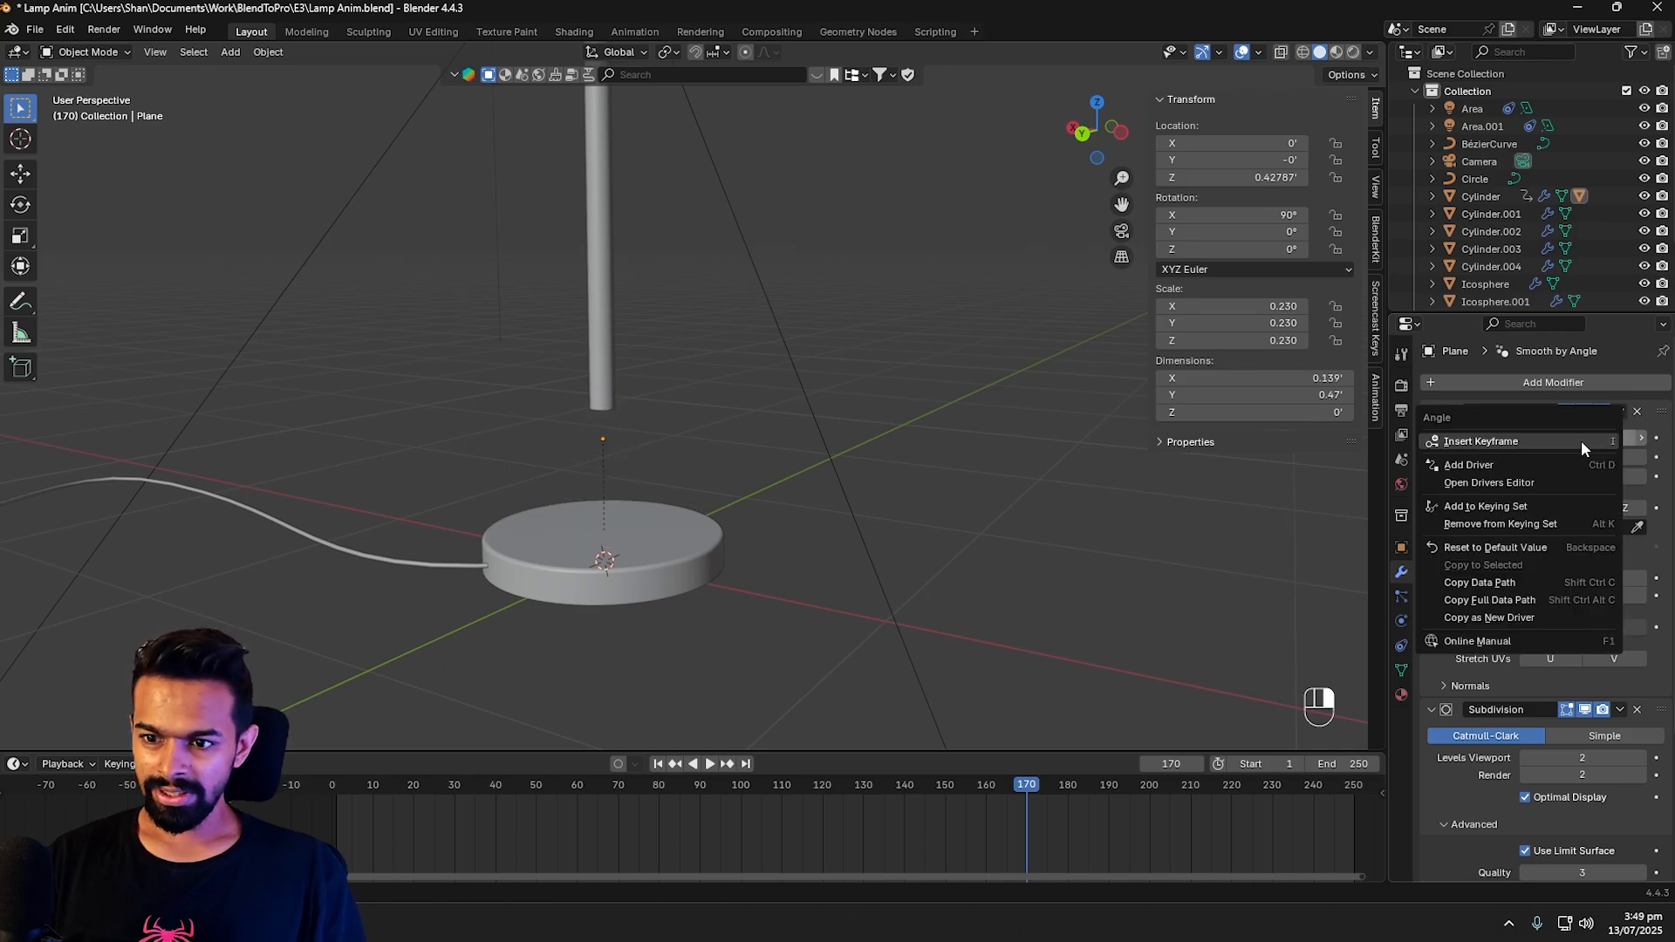
left_click(1519, 438)
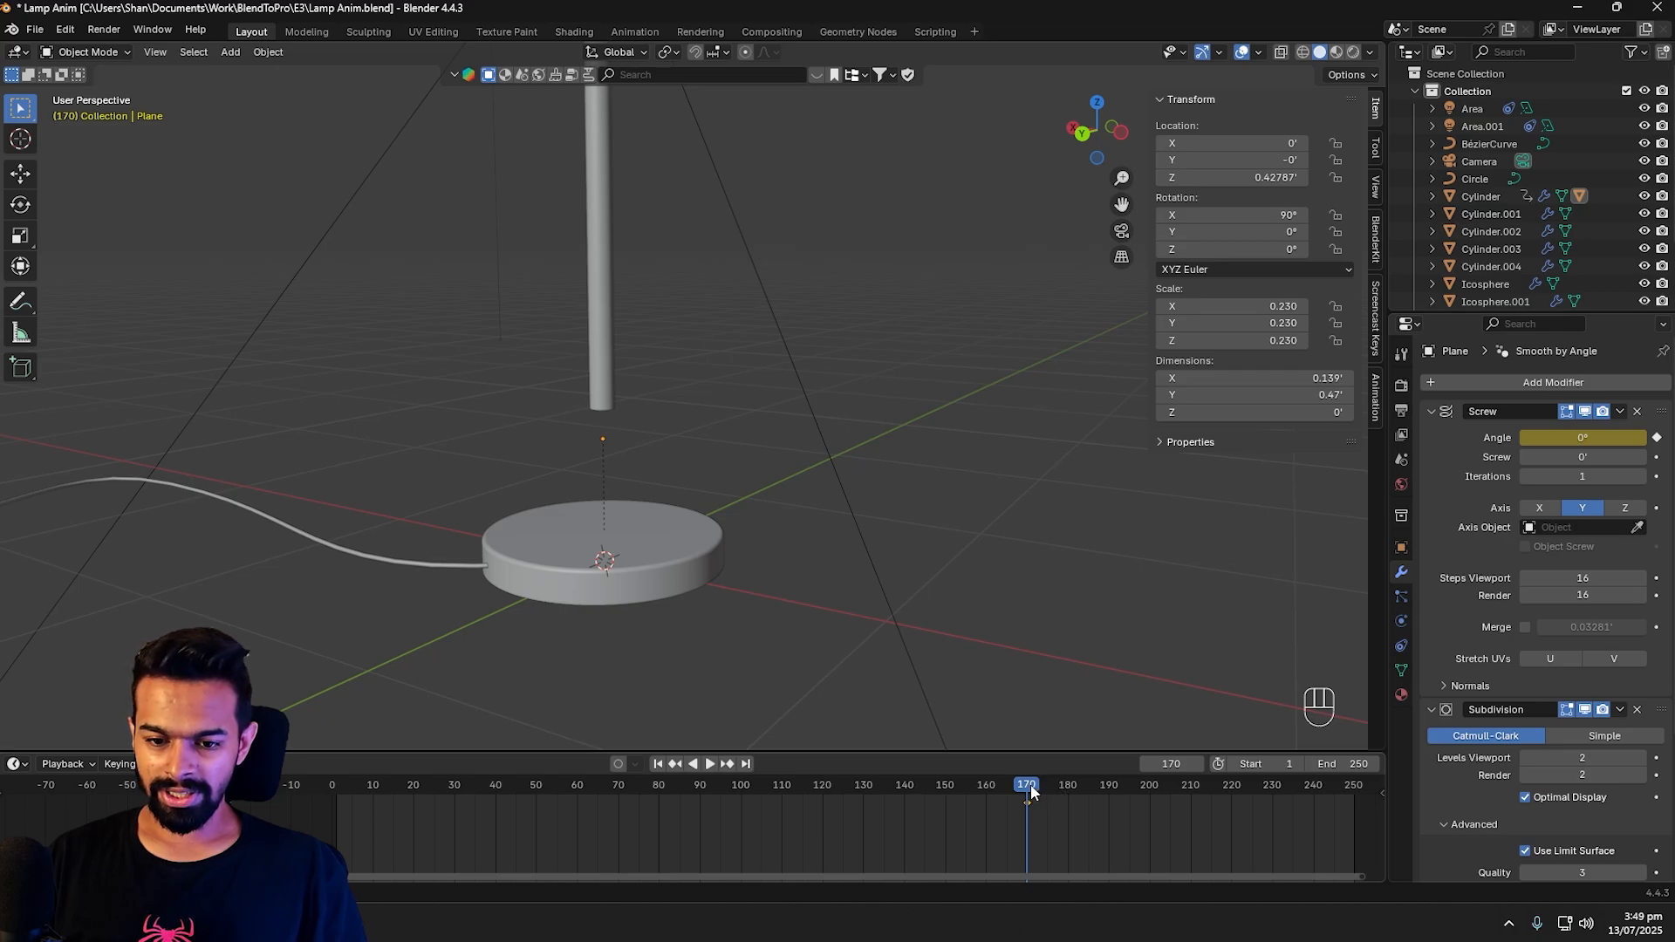
Step: At frame 230, set the stem piece's Screw angle to 360° and insert a keyframe for it
left_click_drag(1028, 791, 1273, 783)
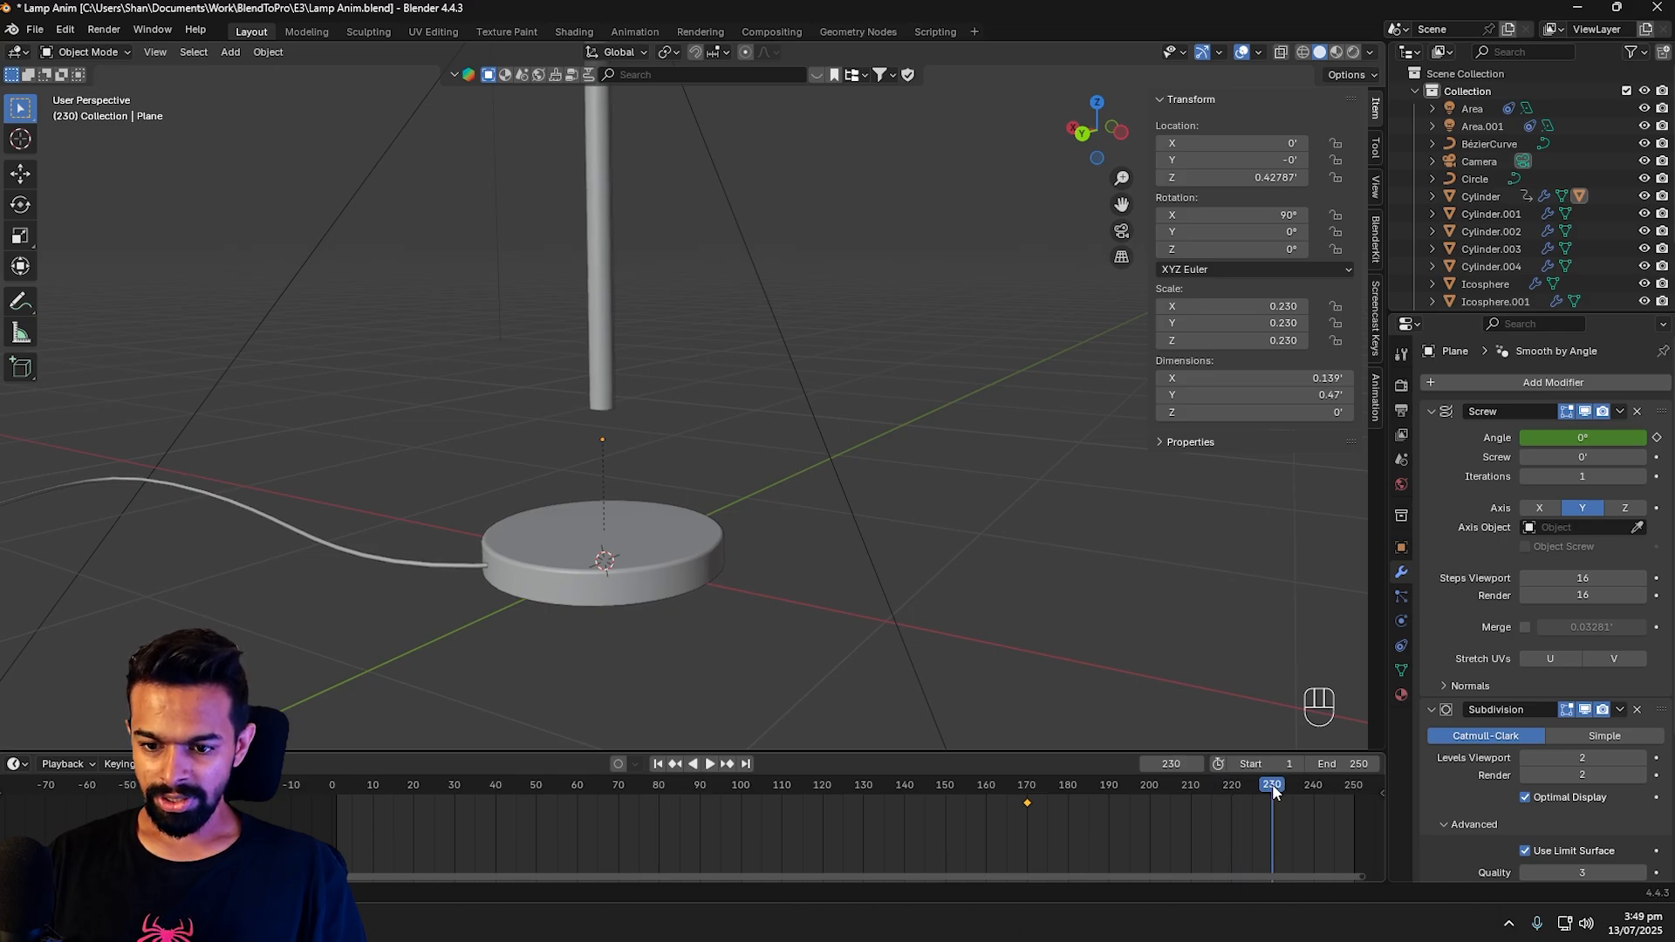
left_click(1594, 438)
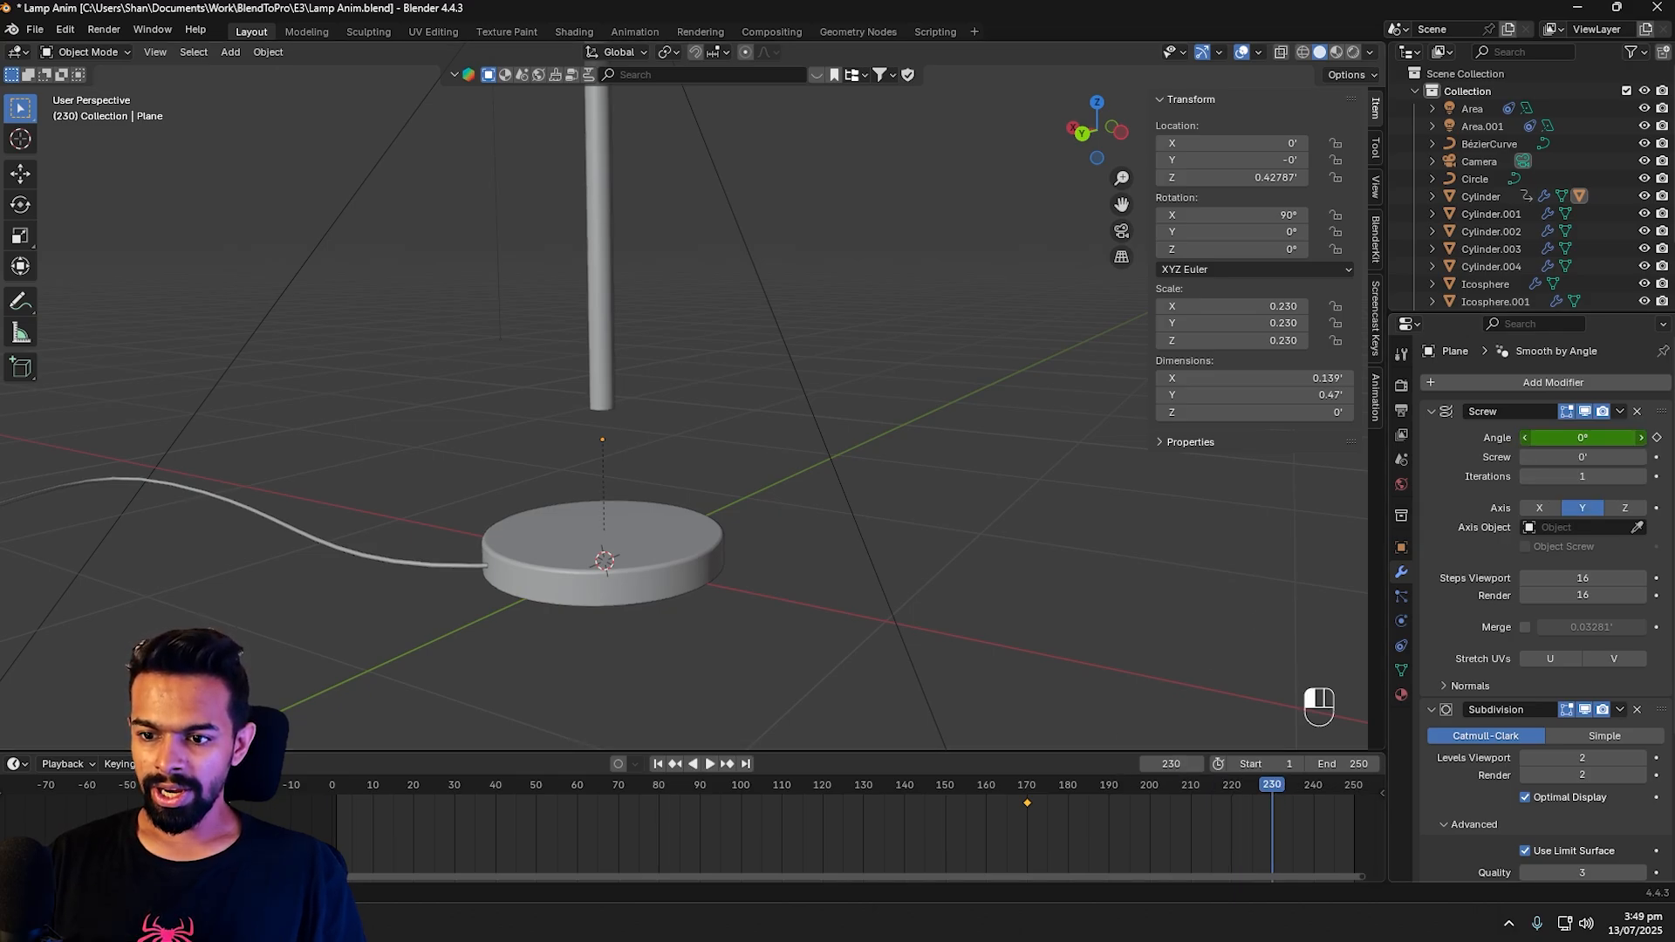
type("360")
key("Return")
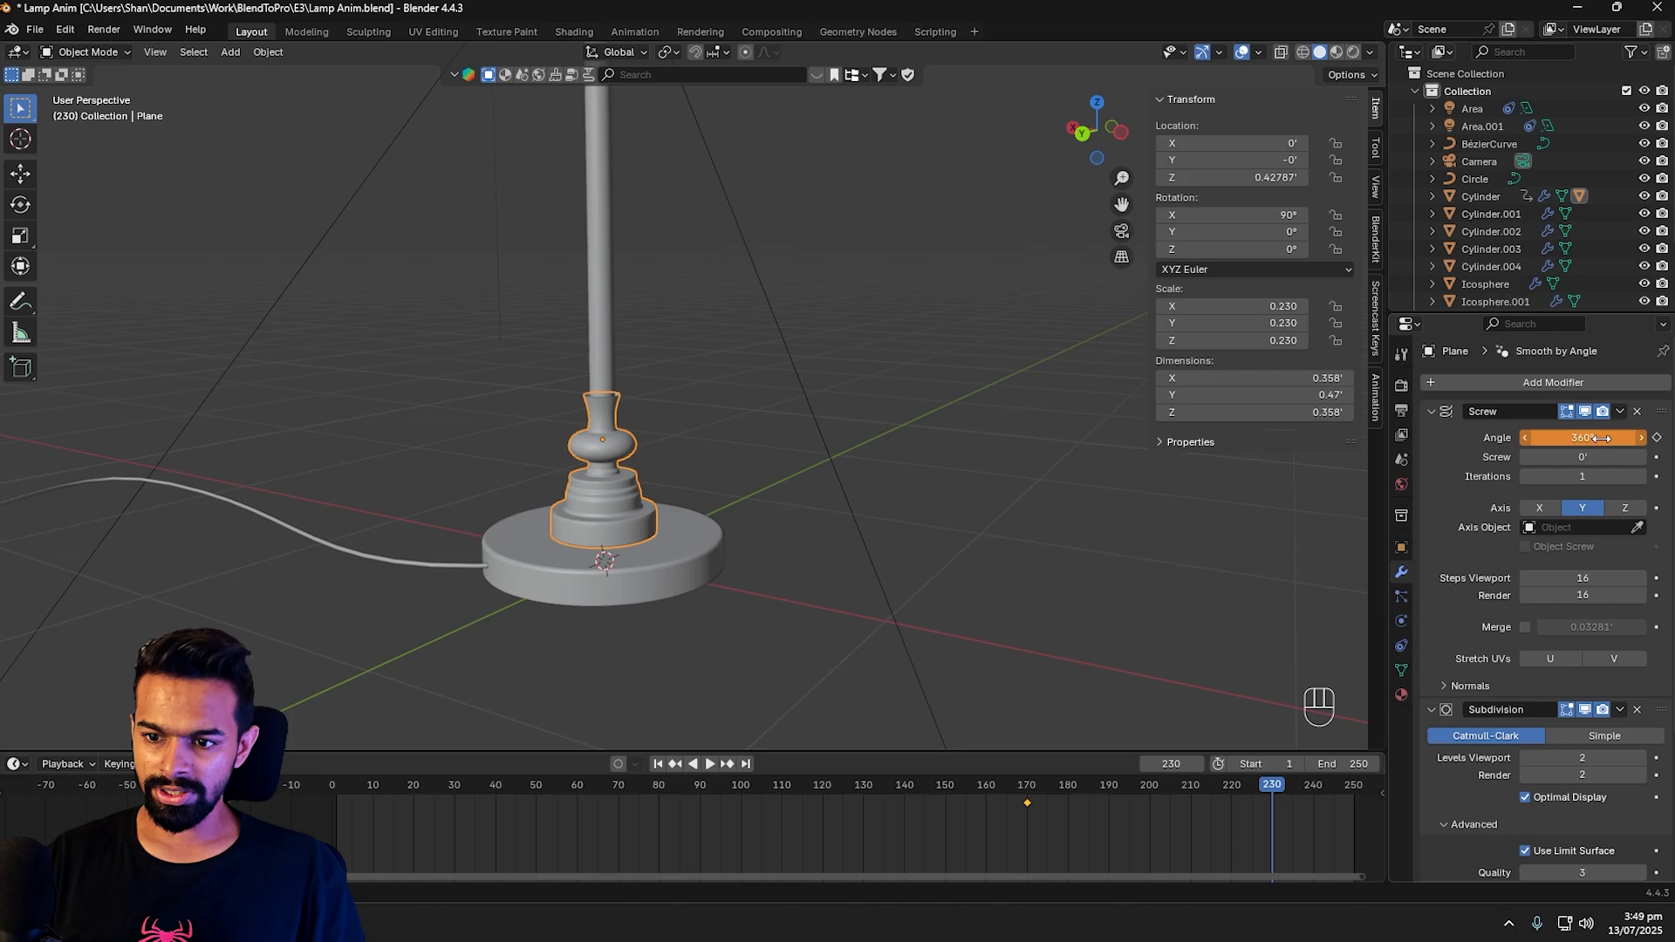
right_click(1583, 438)
left_click(1584, 441)
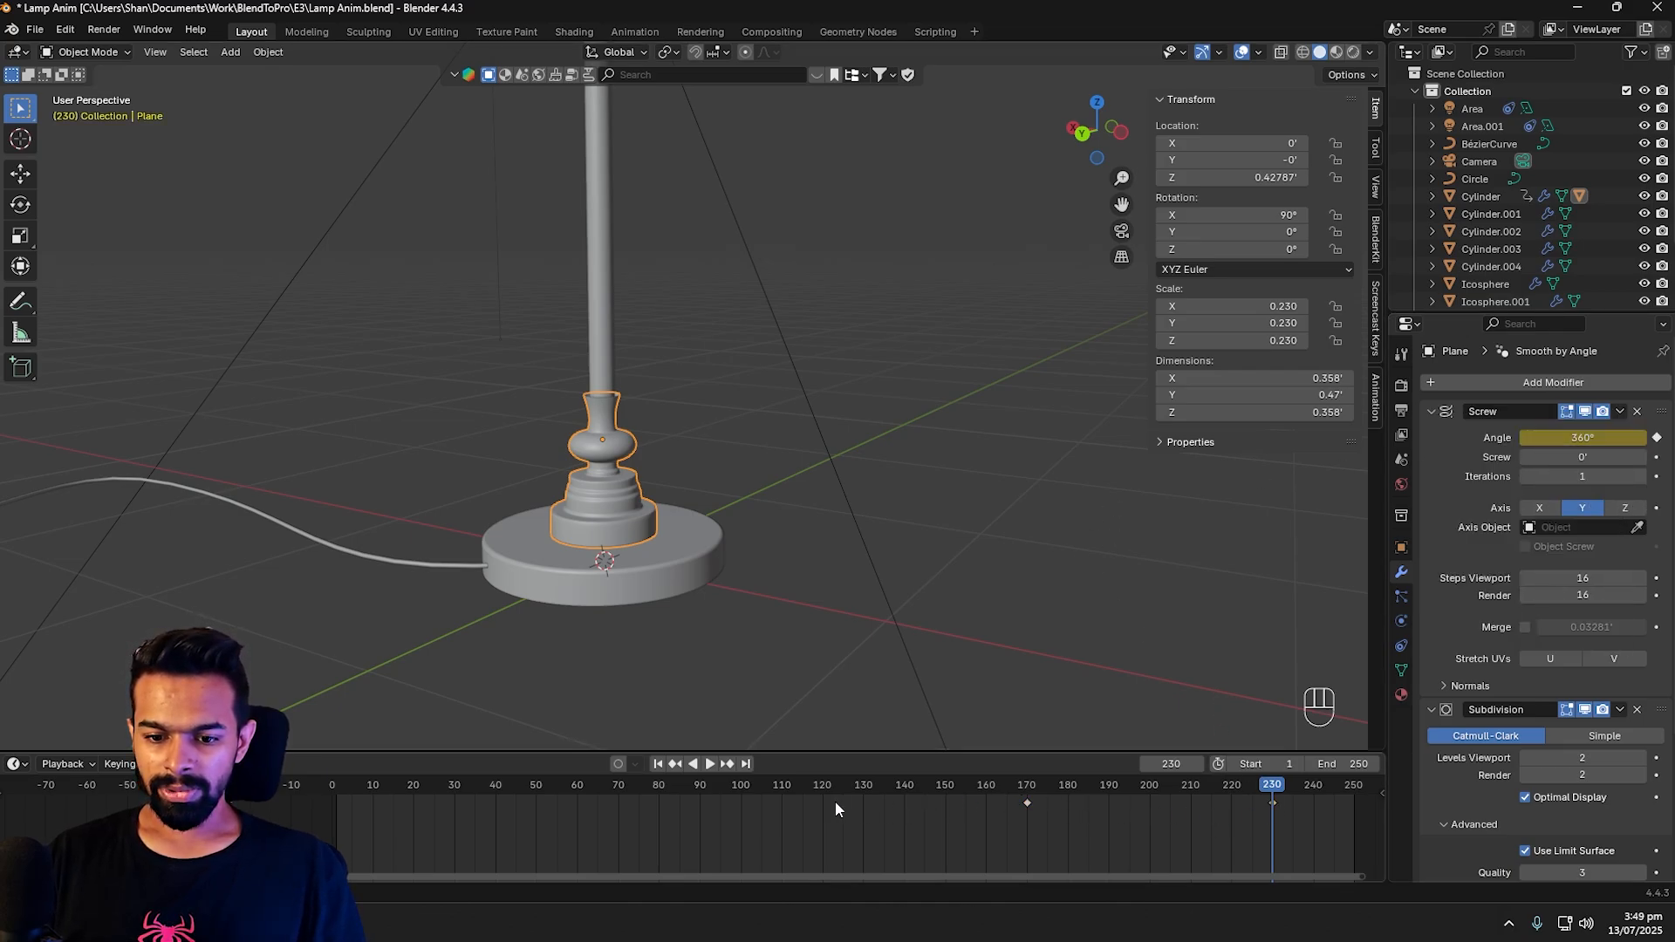
Step: Play the animation from different frames to review the timing of the stem piece's reveal against the base
left_click_drag(1274, 789, 668, 787)
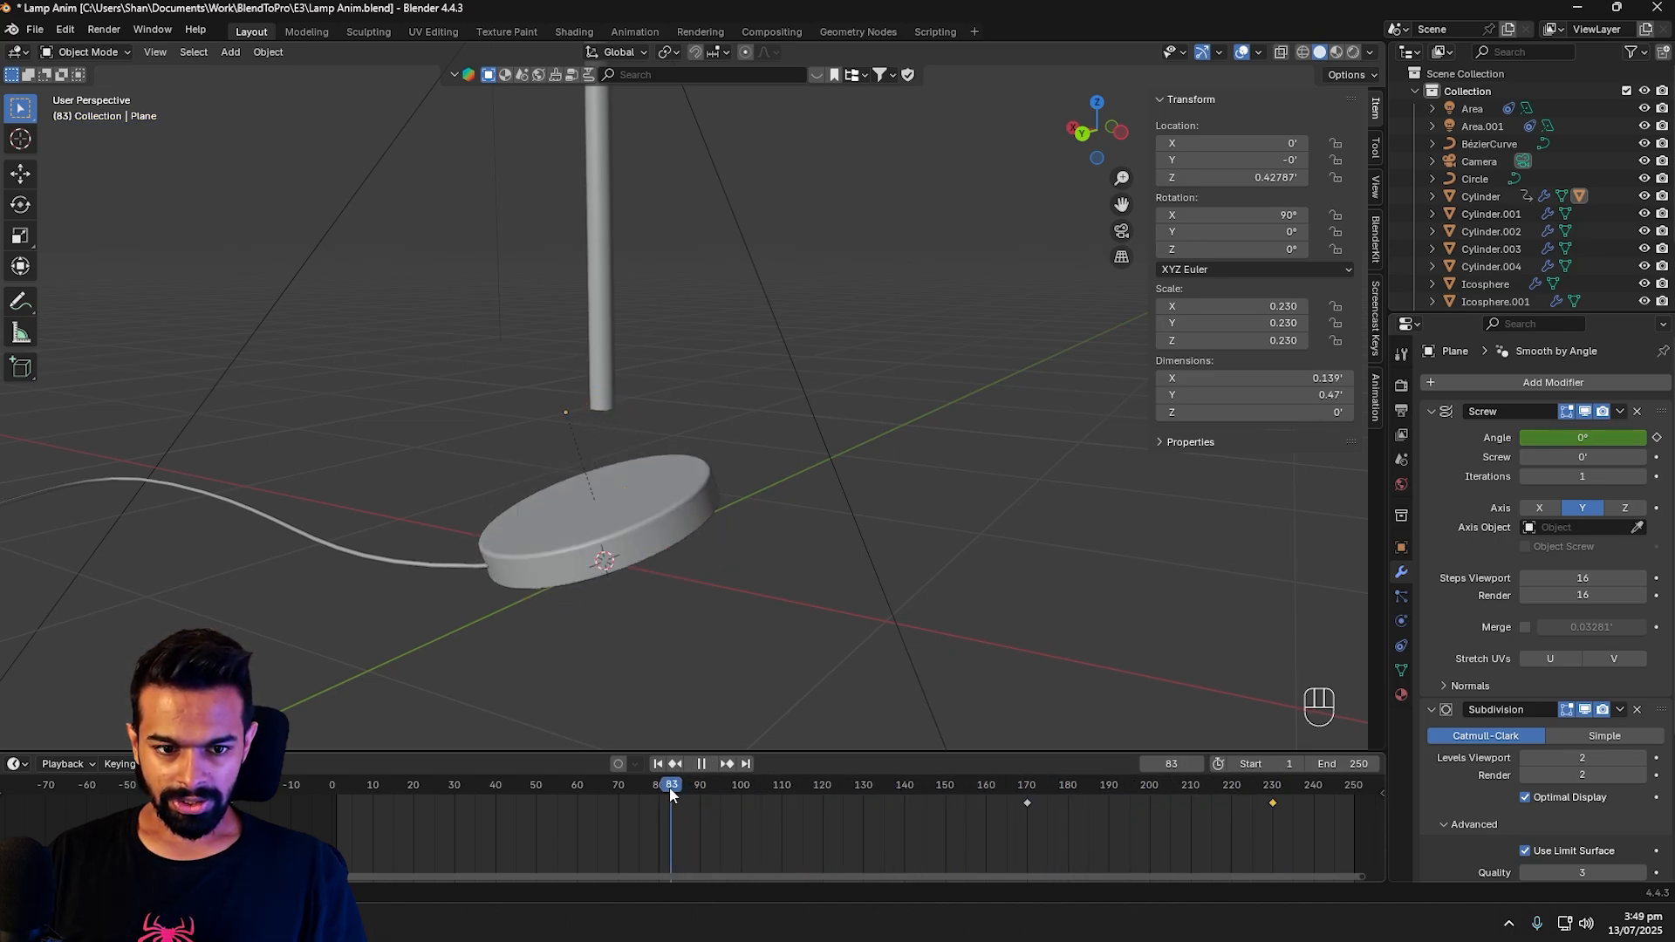
key("shift+space")
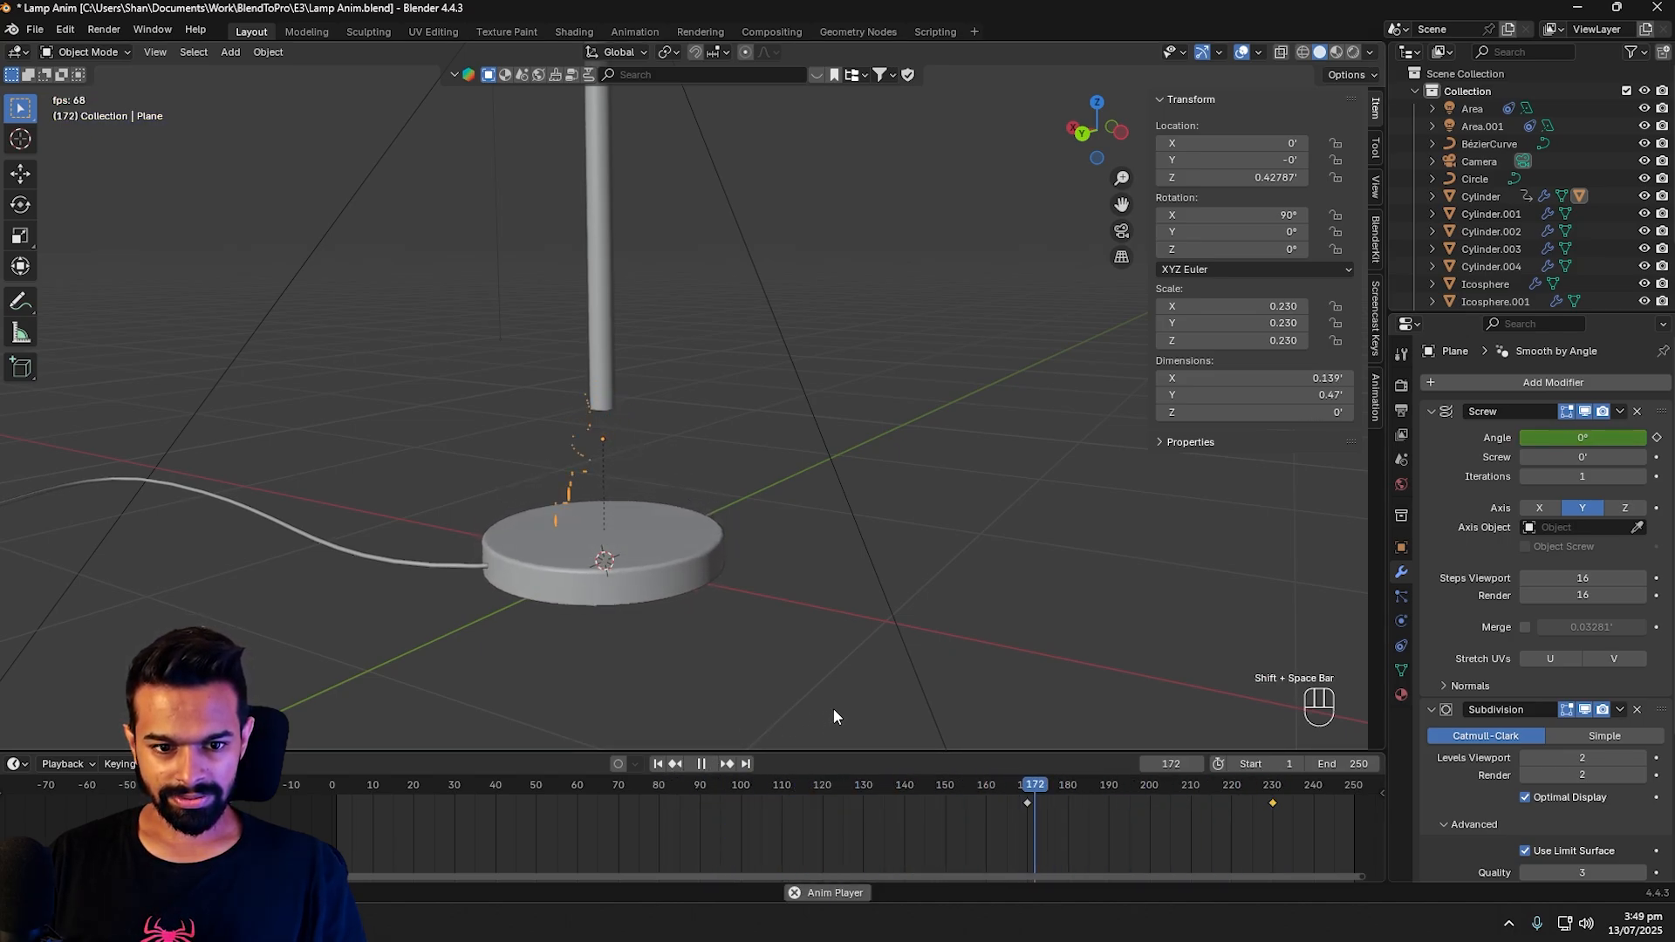
key("shift+space")
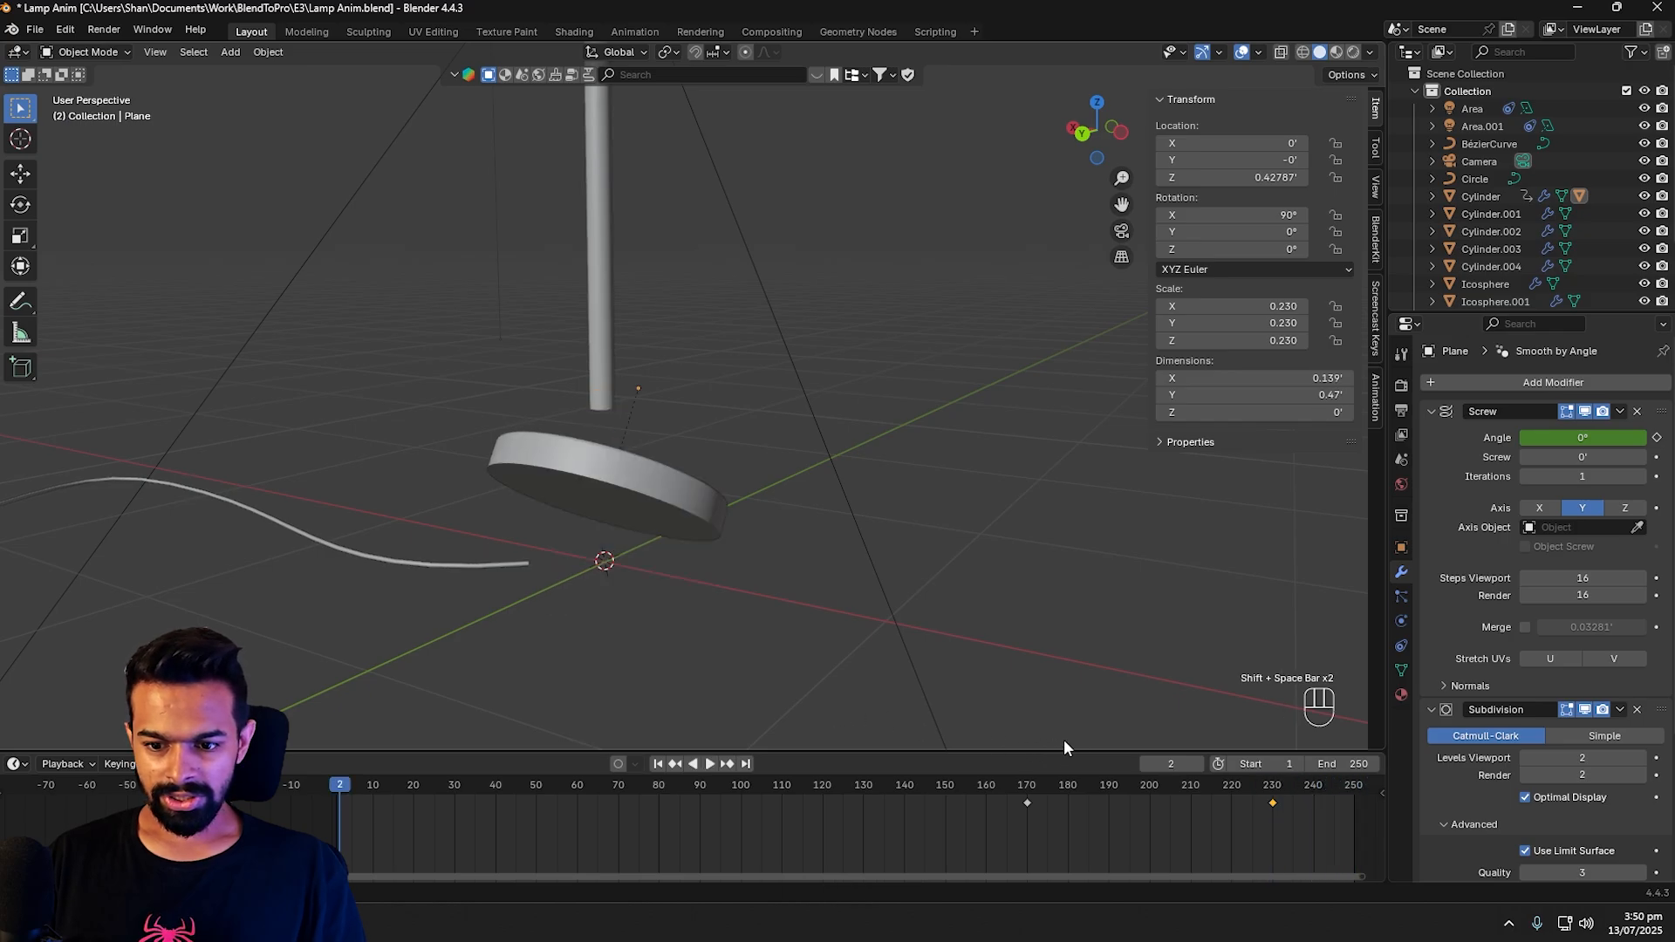
left_click(799, 783)
key("shift+space")
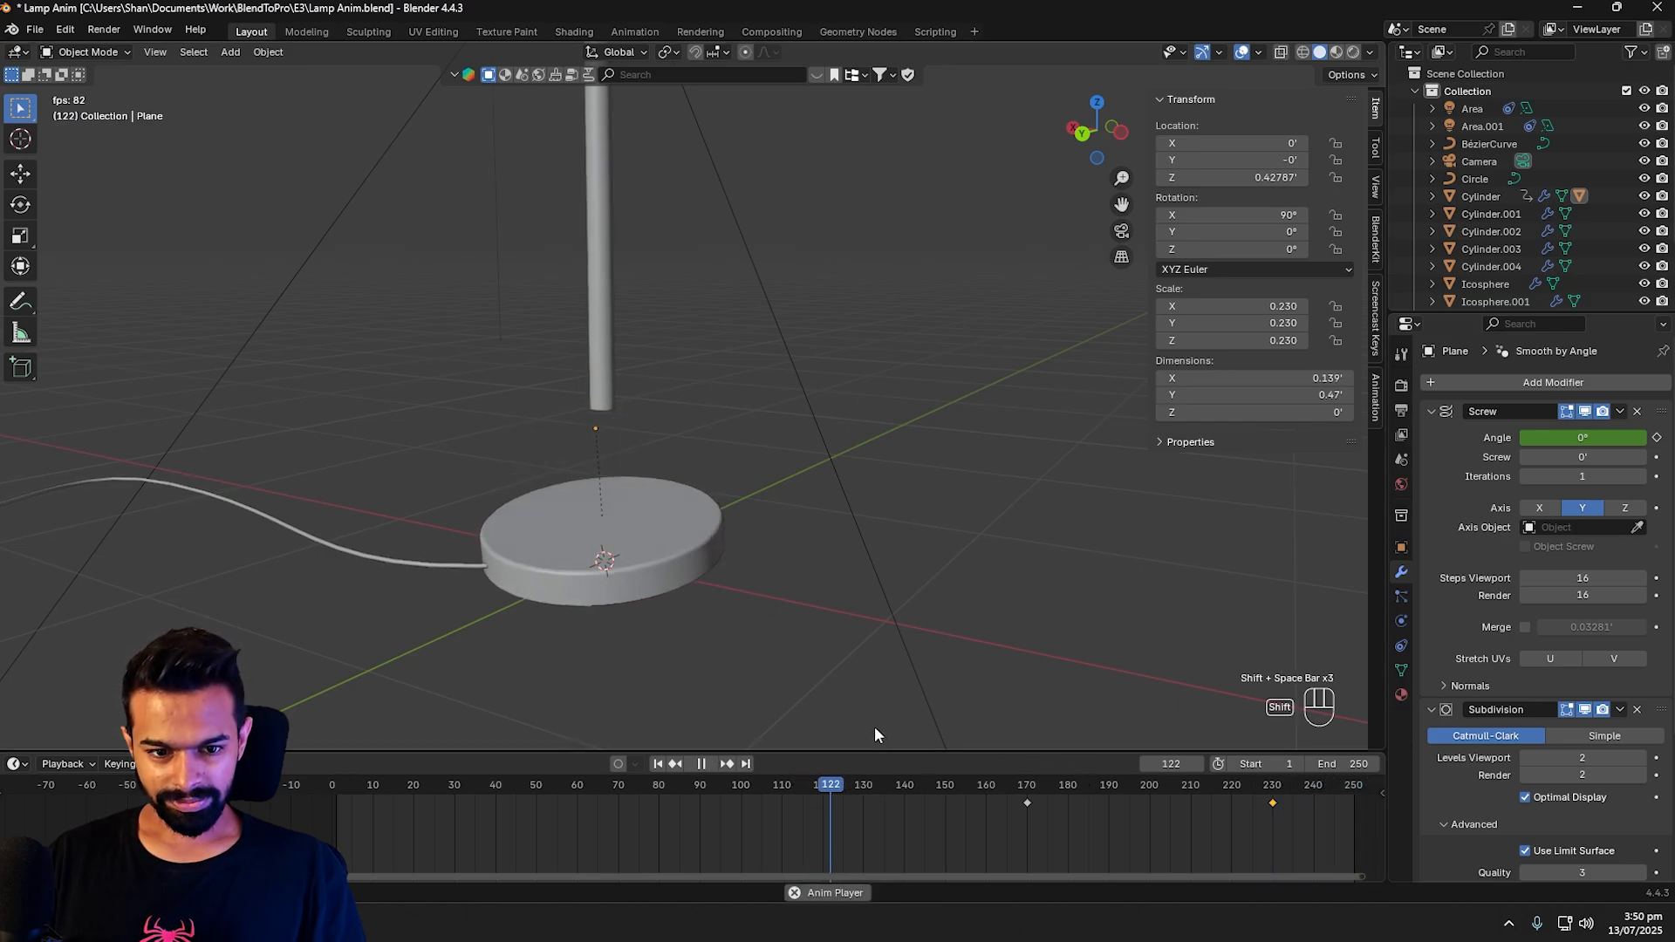
key("shift+space")
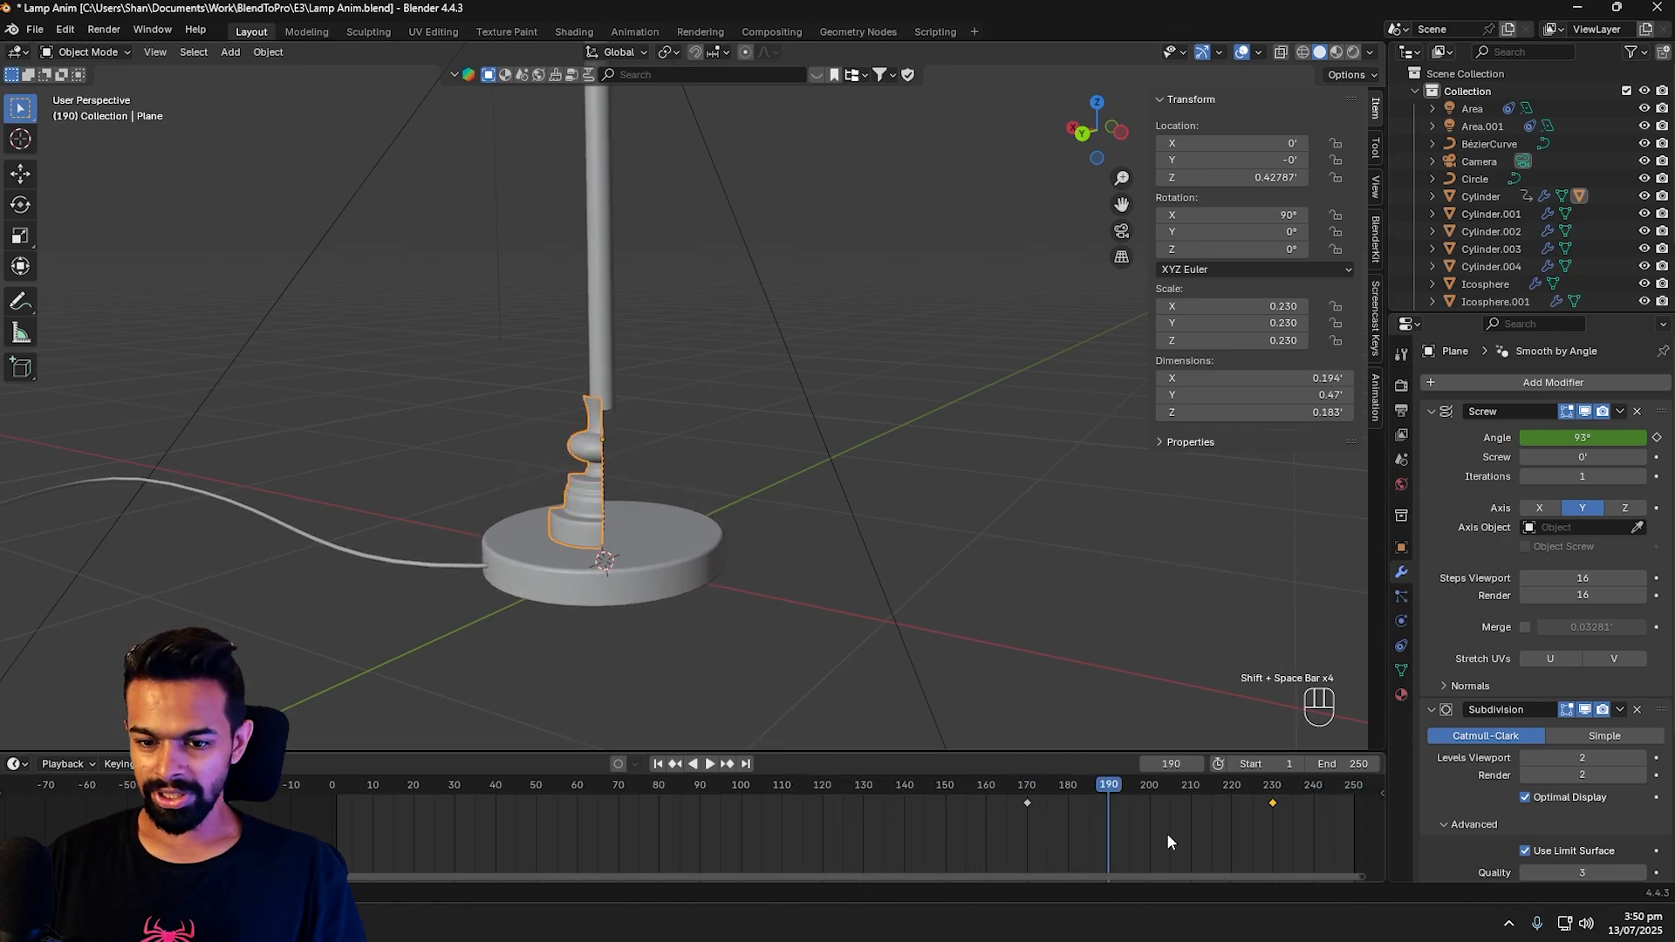
Step: Shift both Screw angle keyframes 50 frames earlier, to frames 120 and 180
scroll(1169, 842, "down", 2)
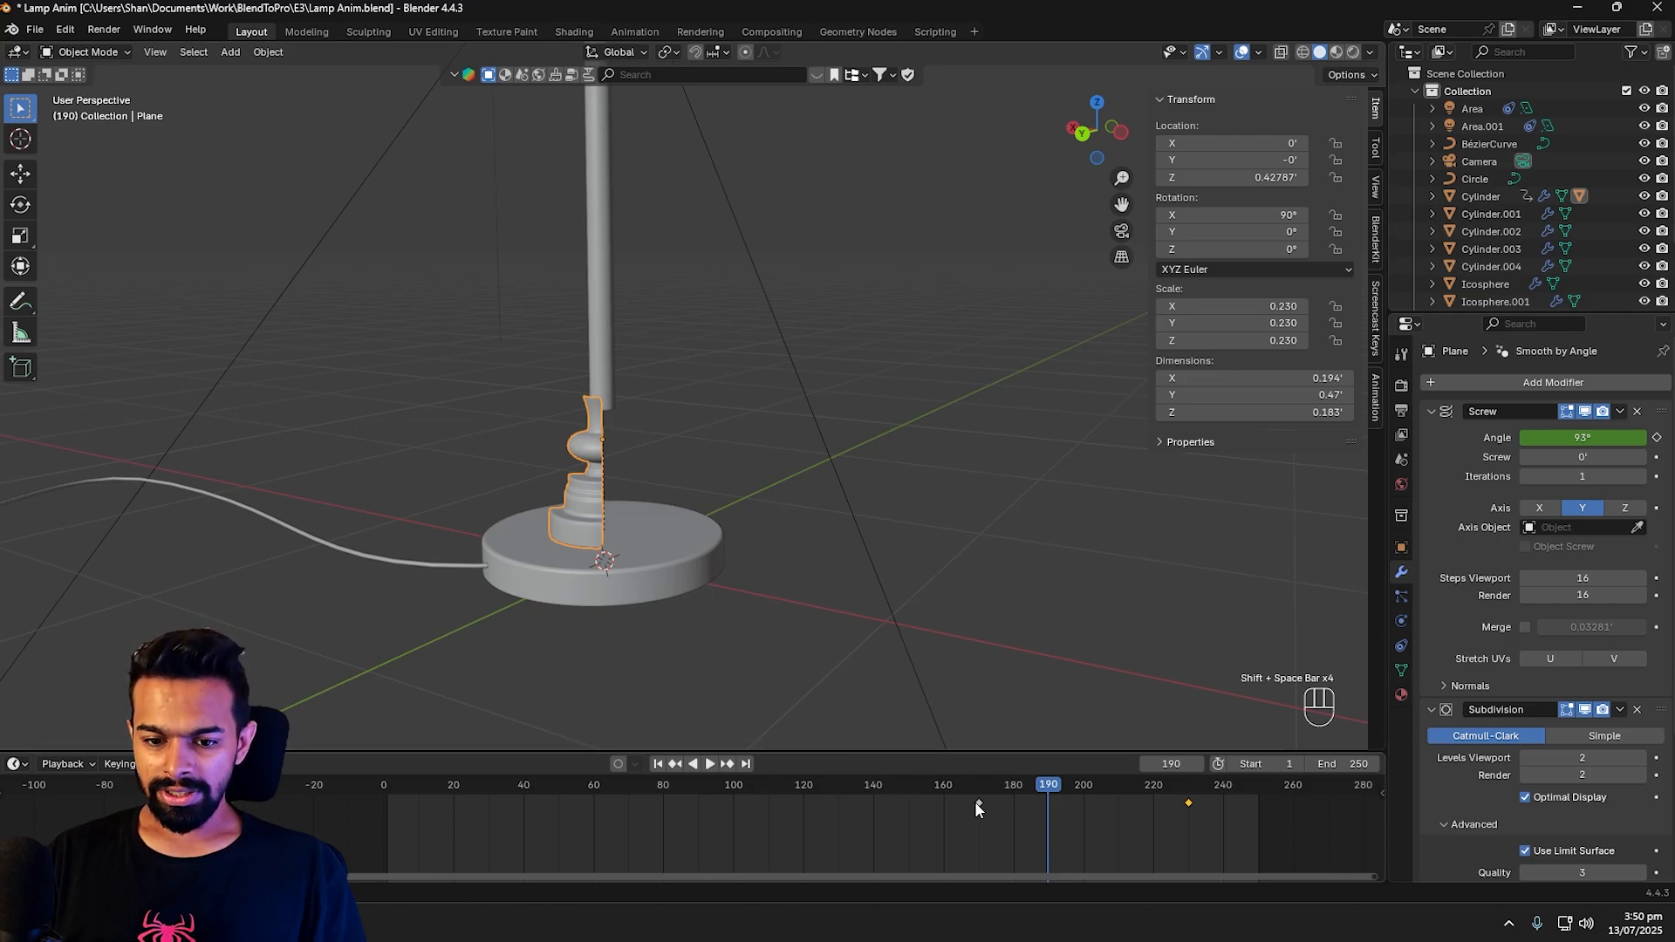
left_click_drag(972, 808, 1186, 807)
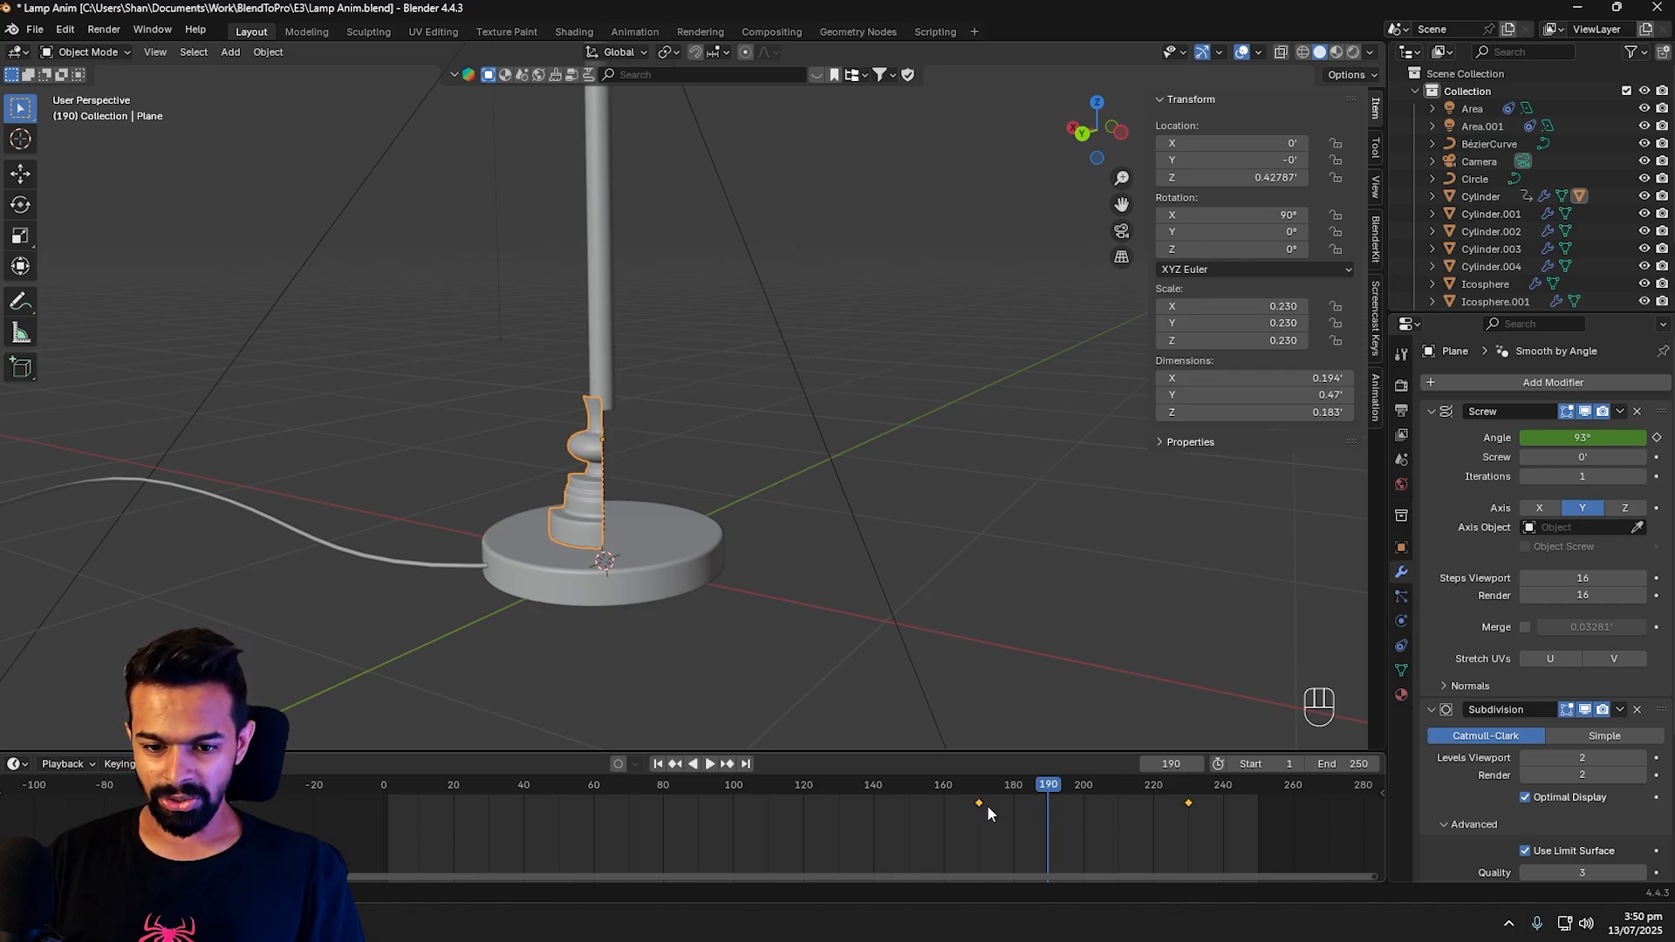
left_click(1188, 802, "shift")
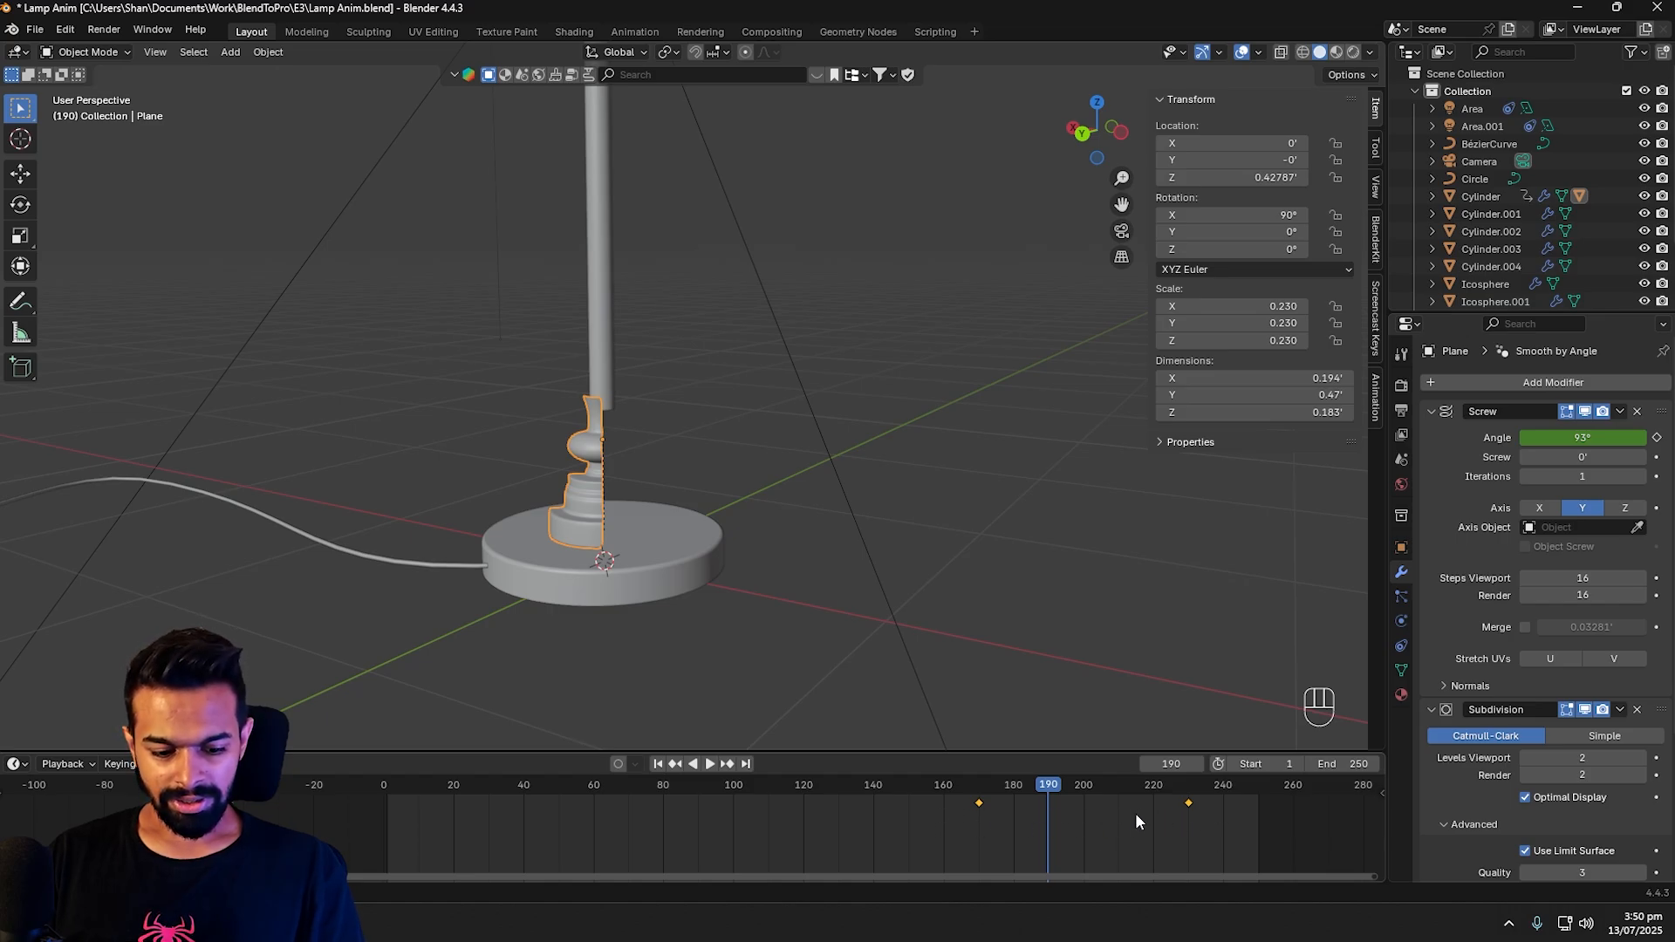
key("g")
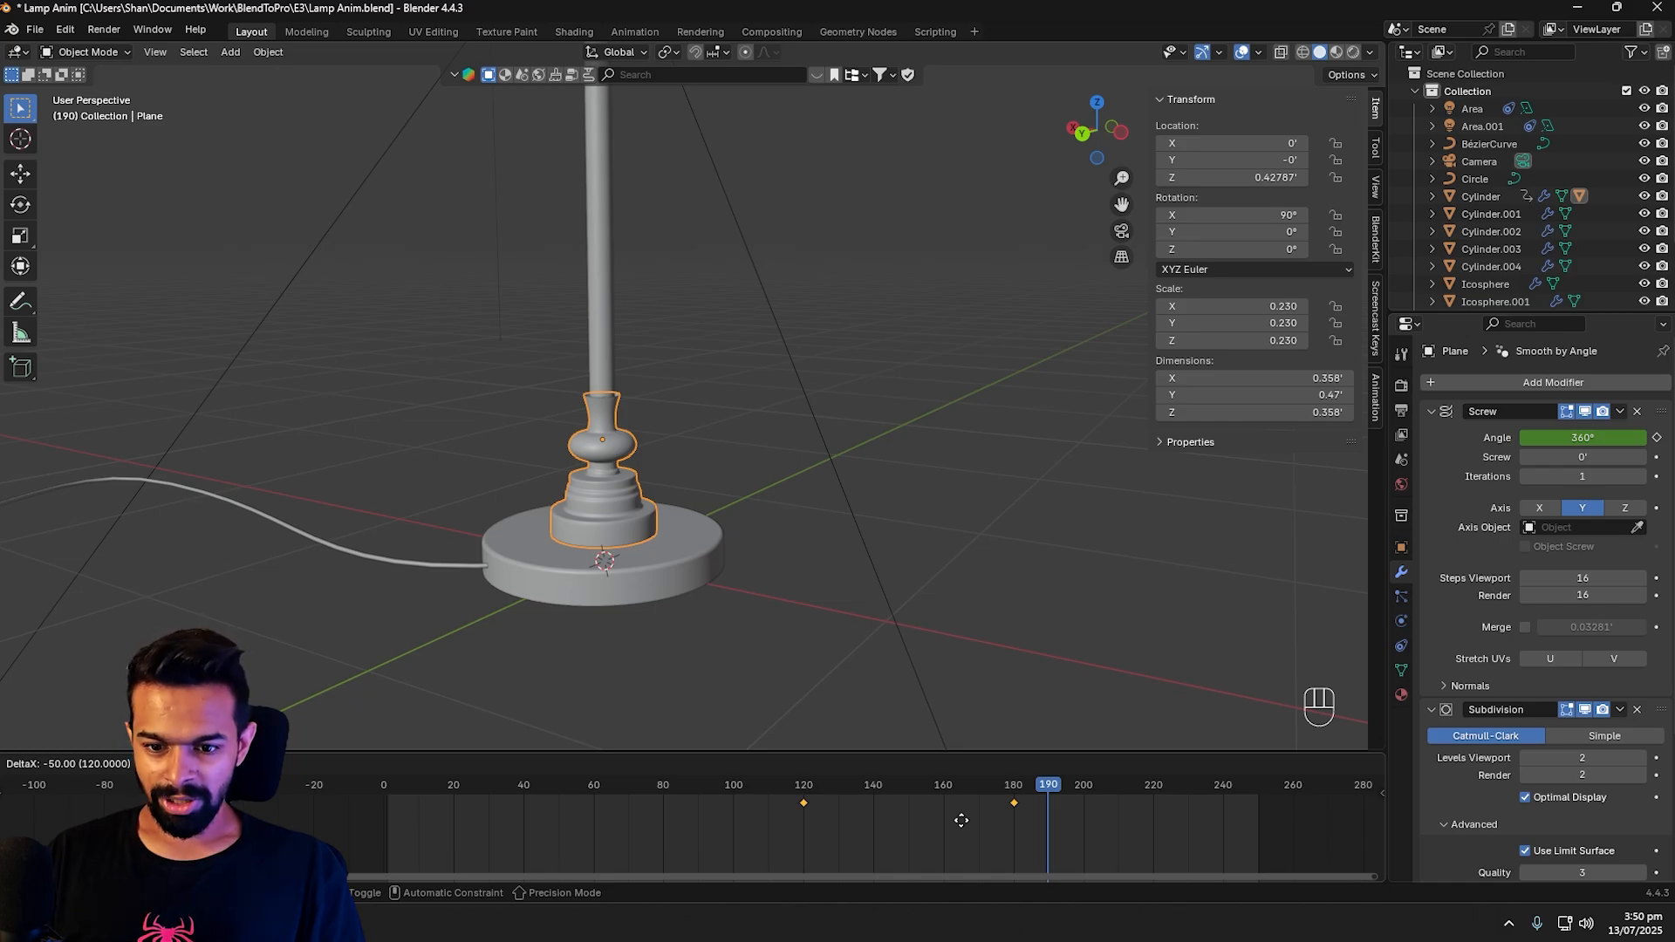
left_click(960, 819)
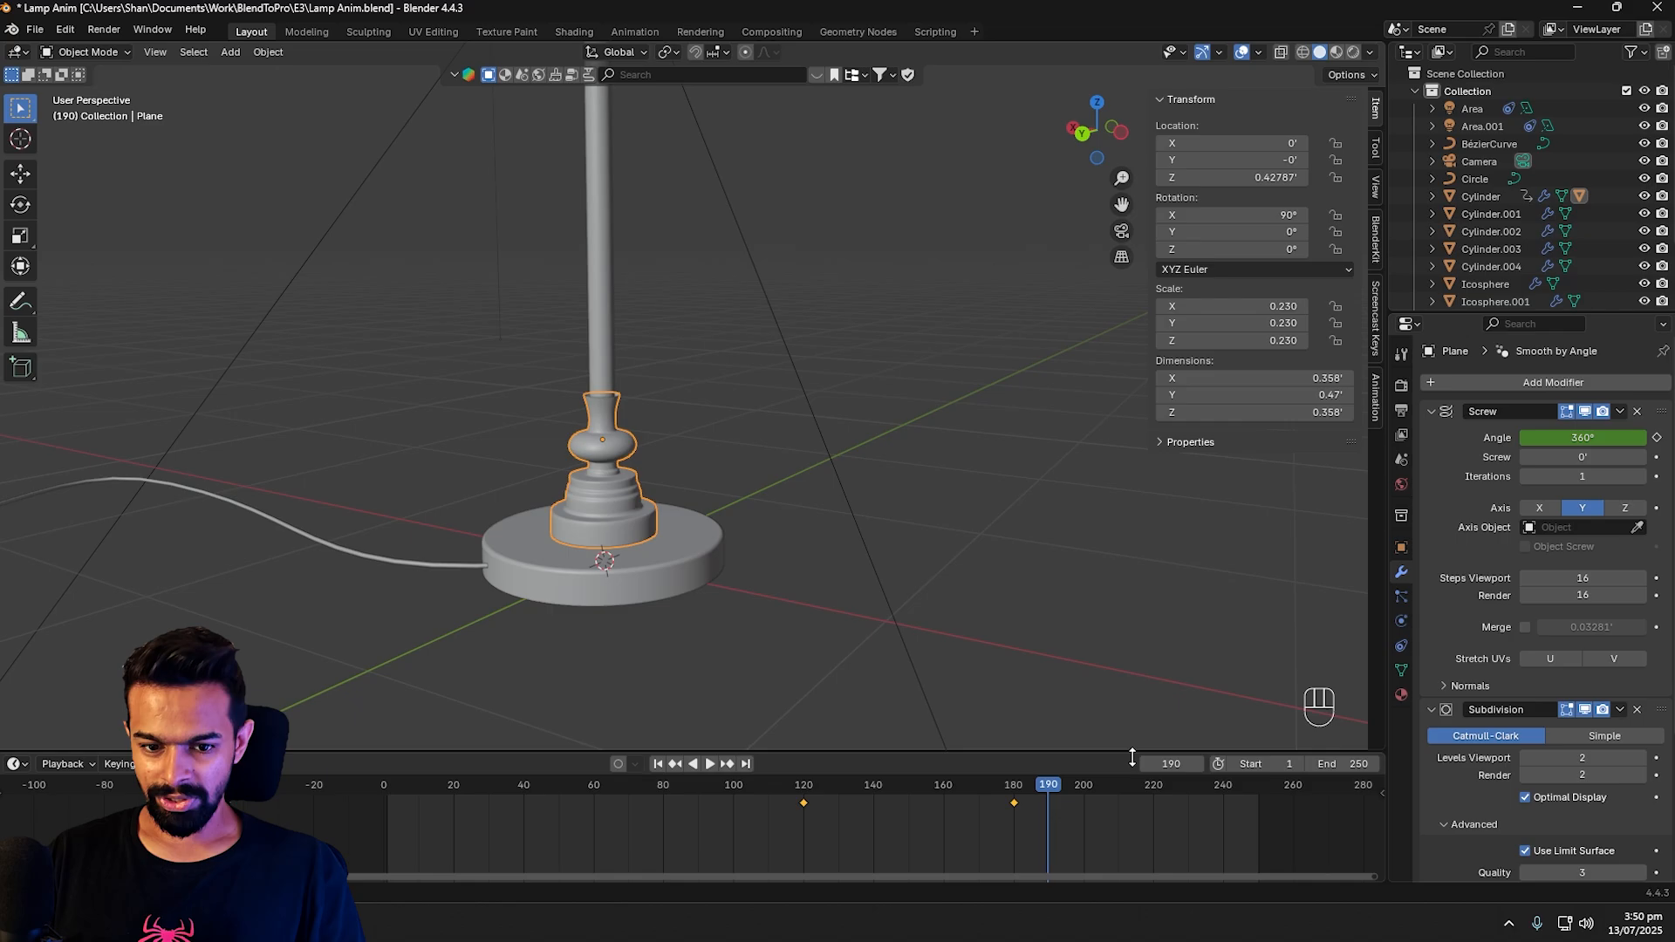
Step: Replay the animation from frame 1 to review the earlier stem reveal, and stop playback
left_click(656, 764)
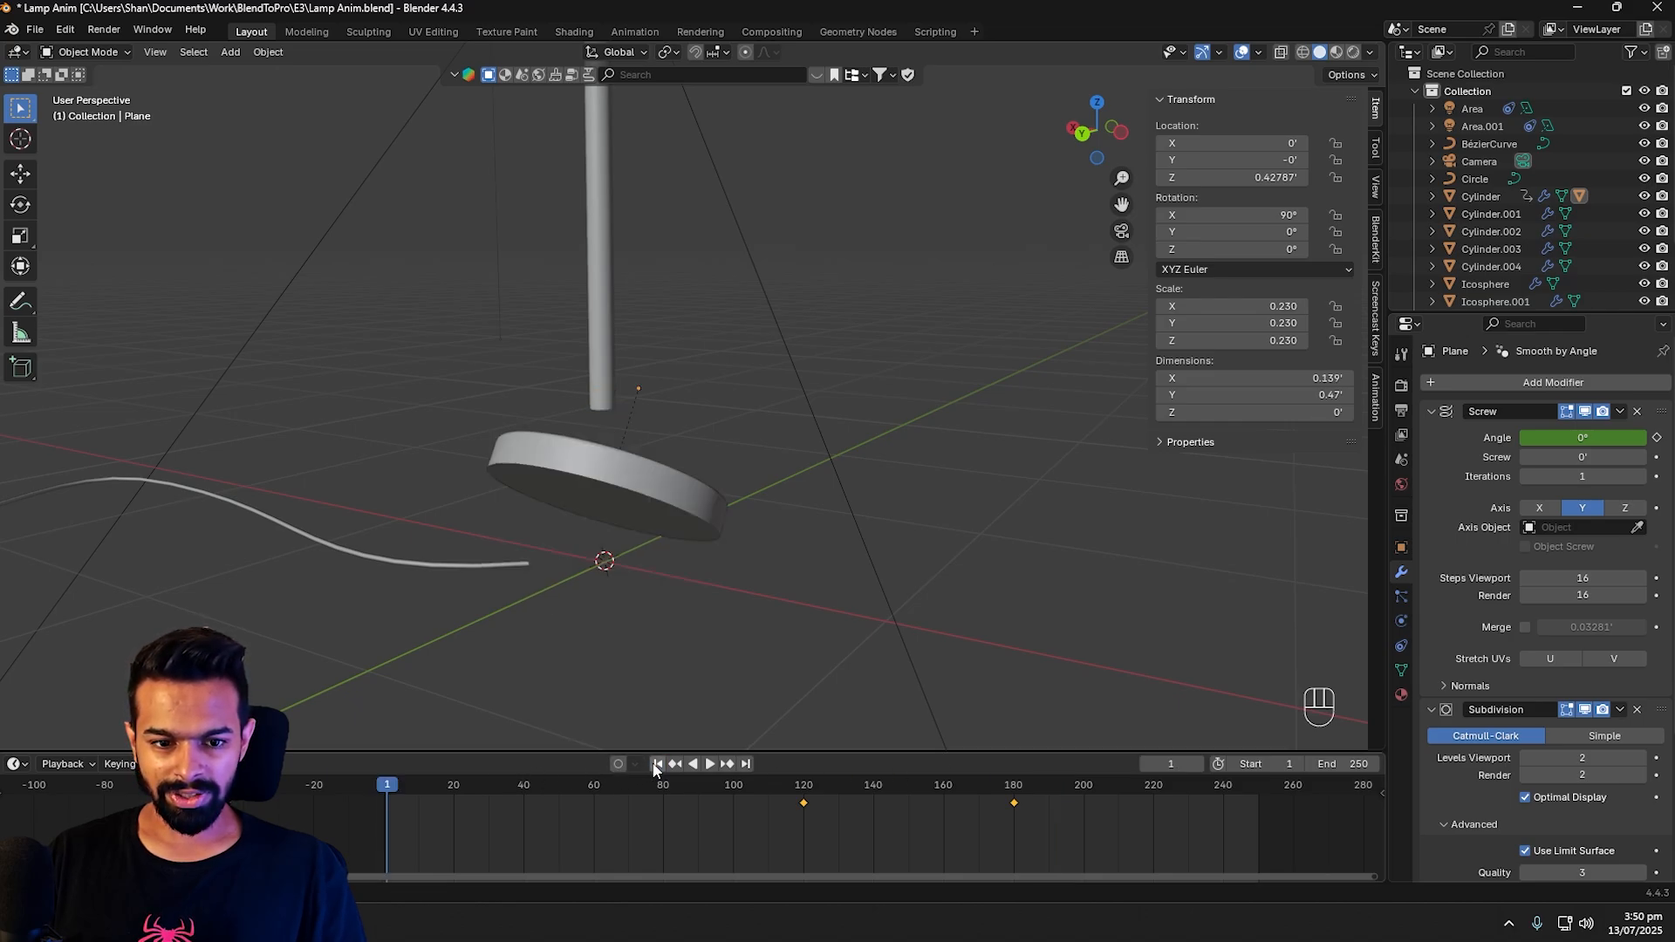
left_click(709, 764)
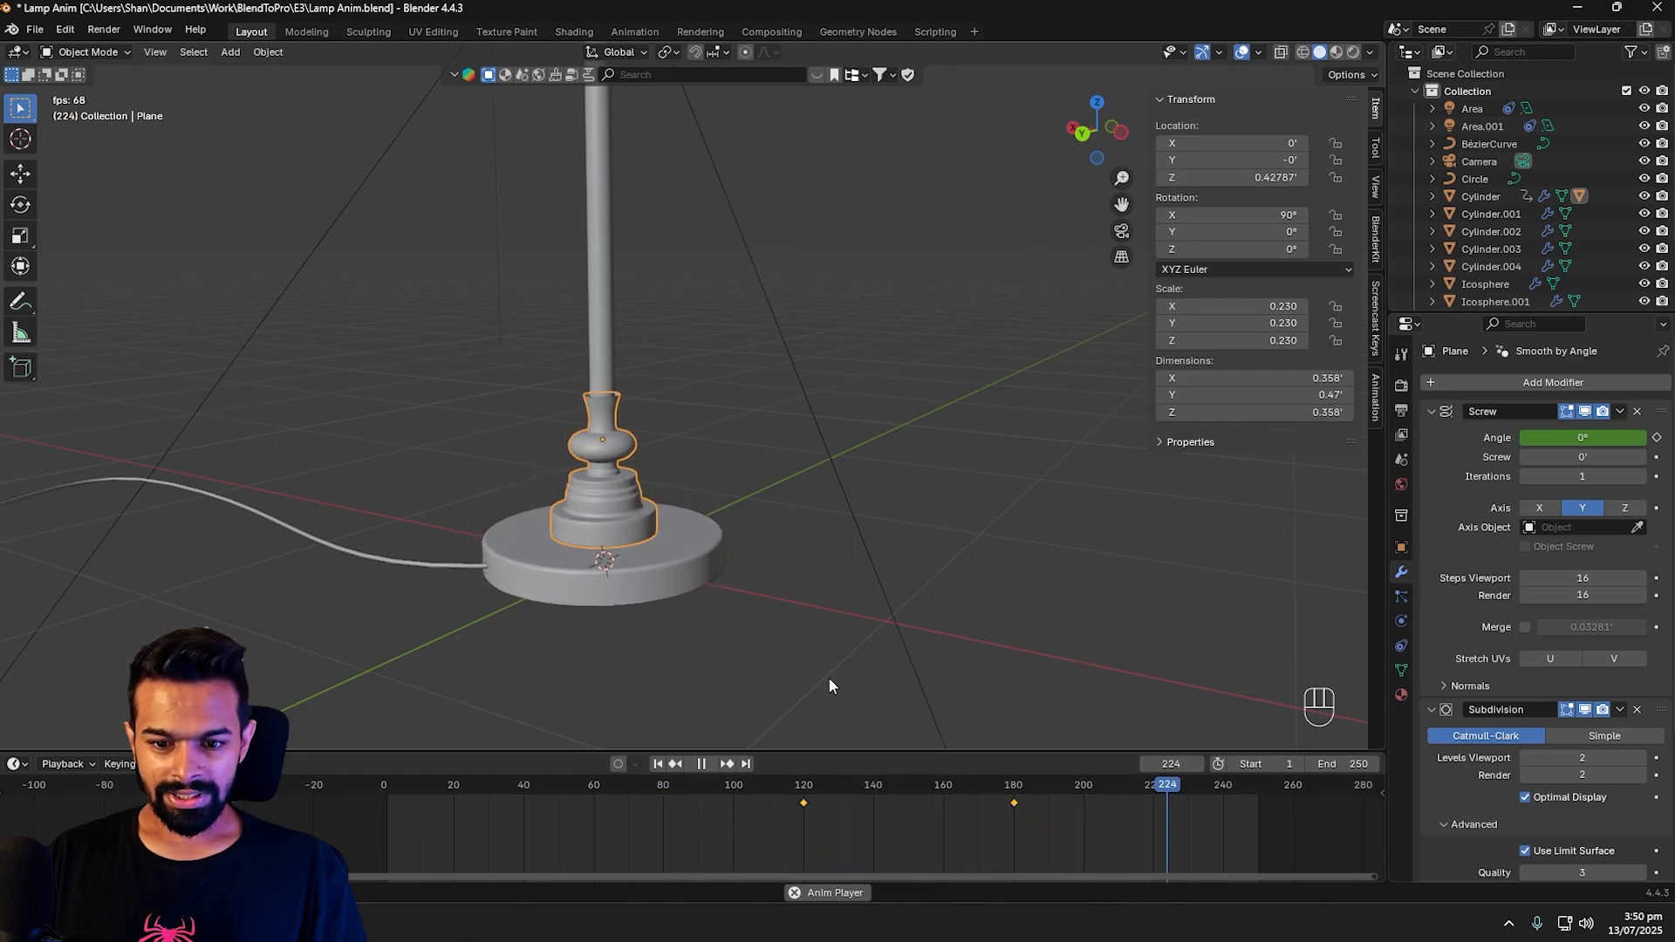
left_click(635, 784)
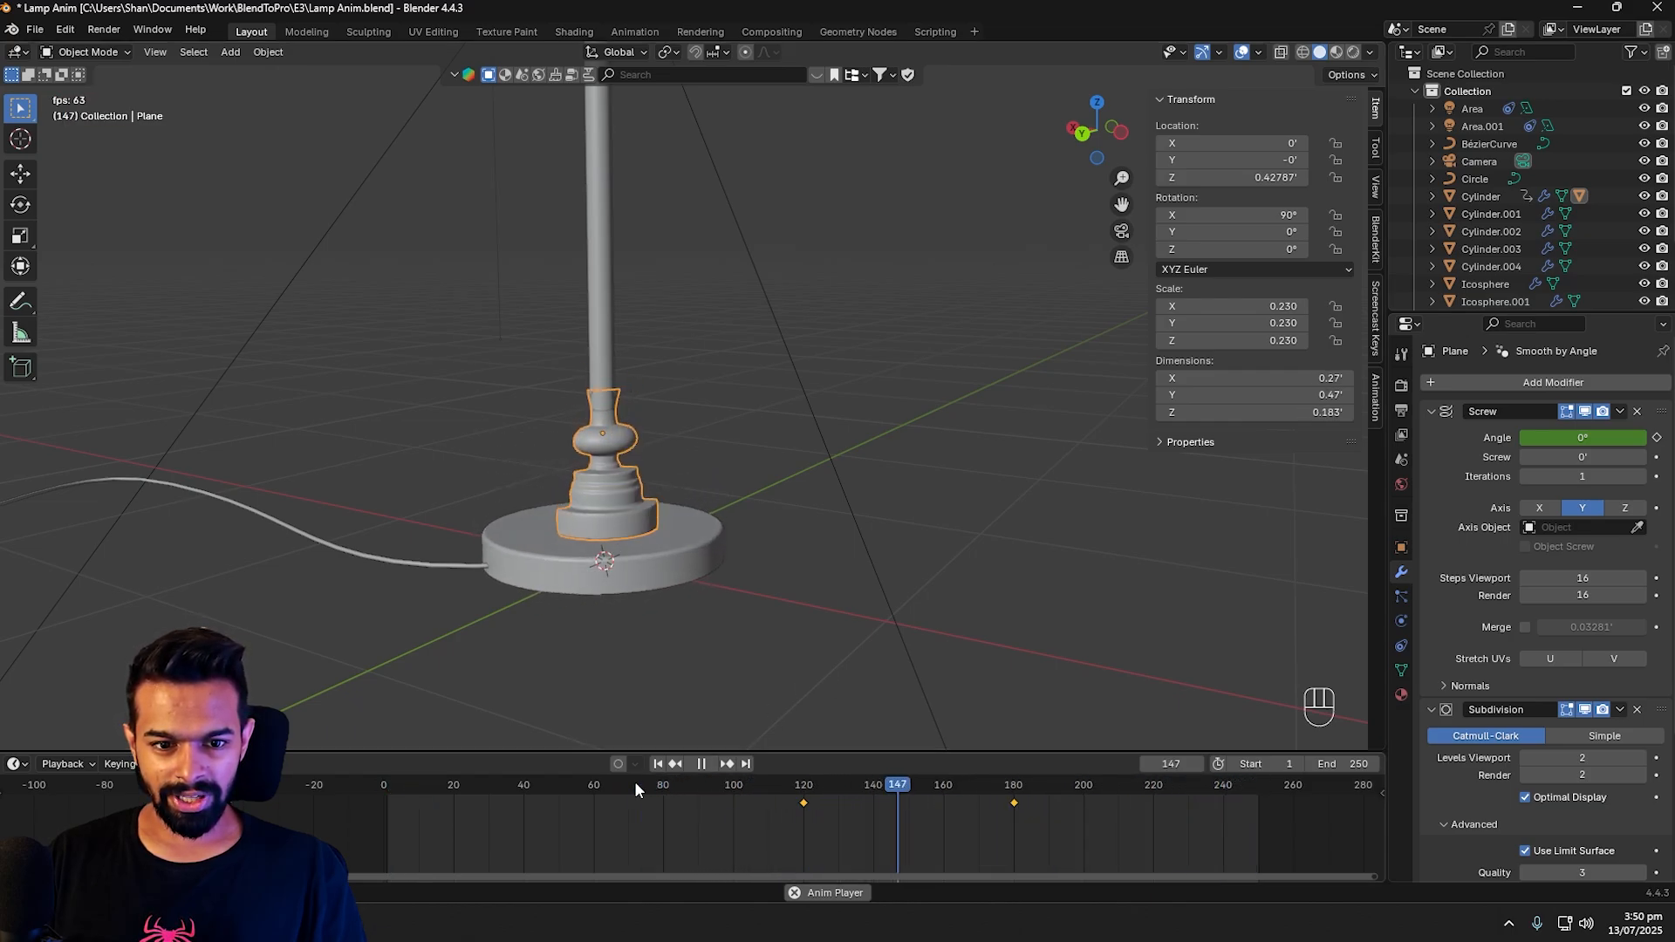
left_click(663, 776)
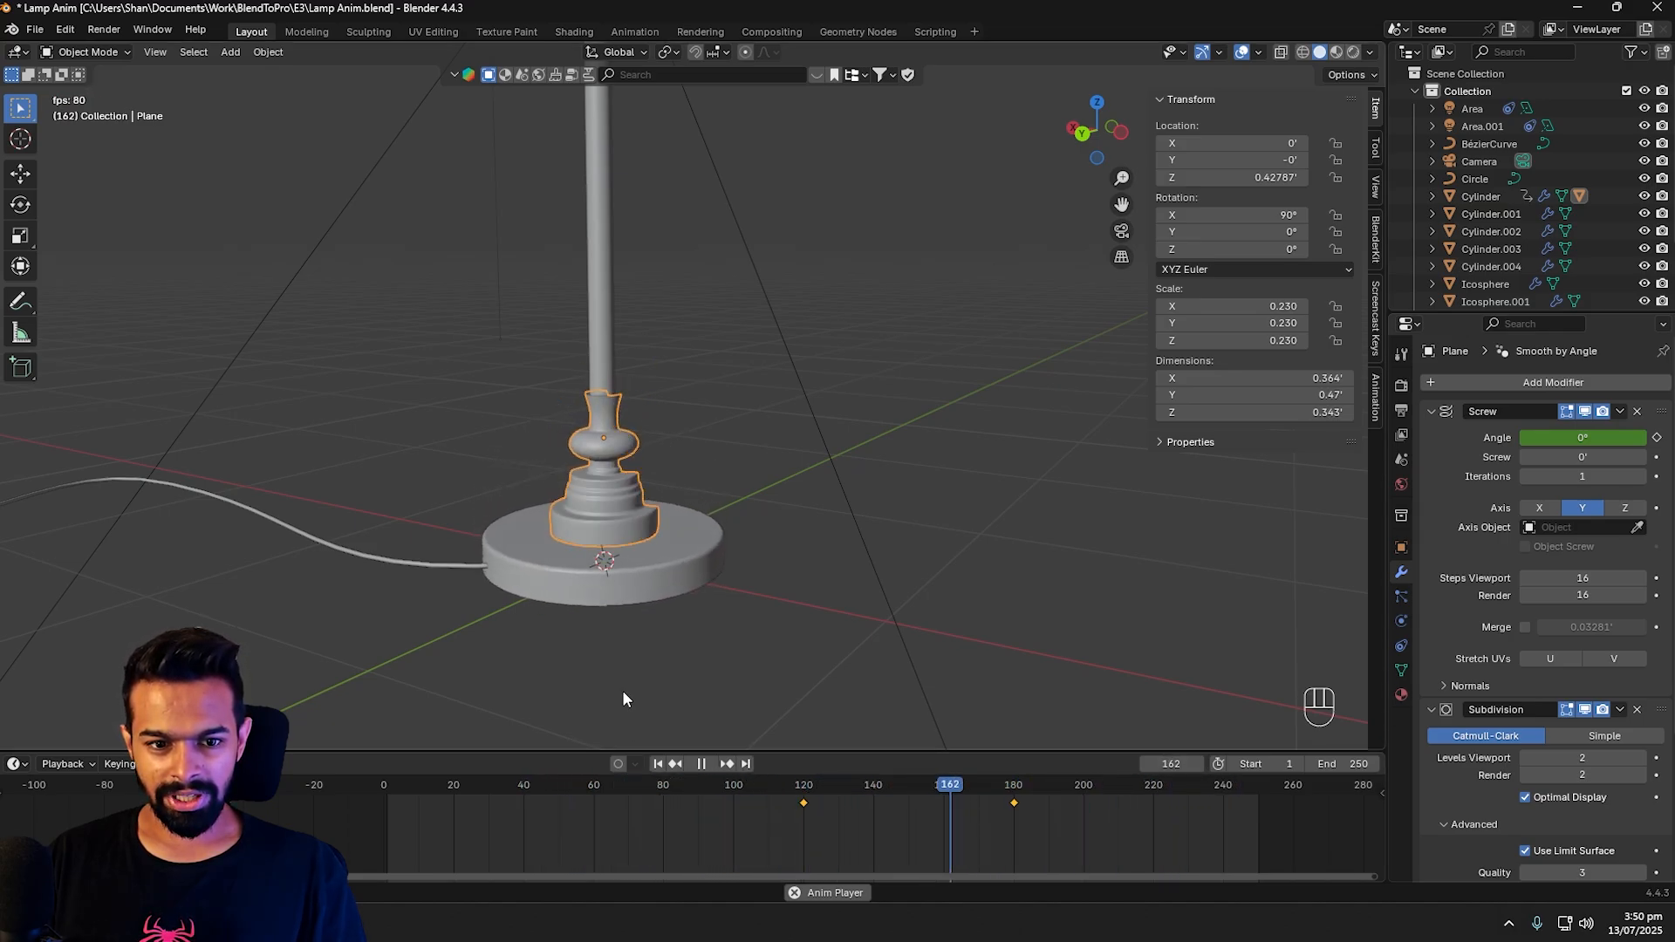
key("shift+space")
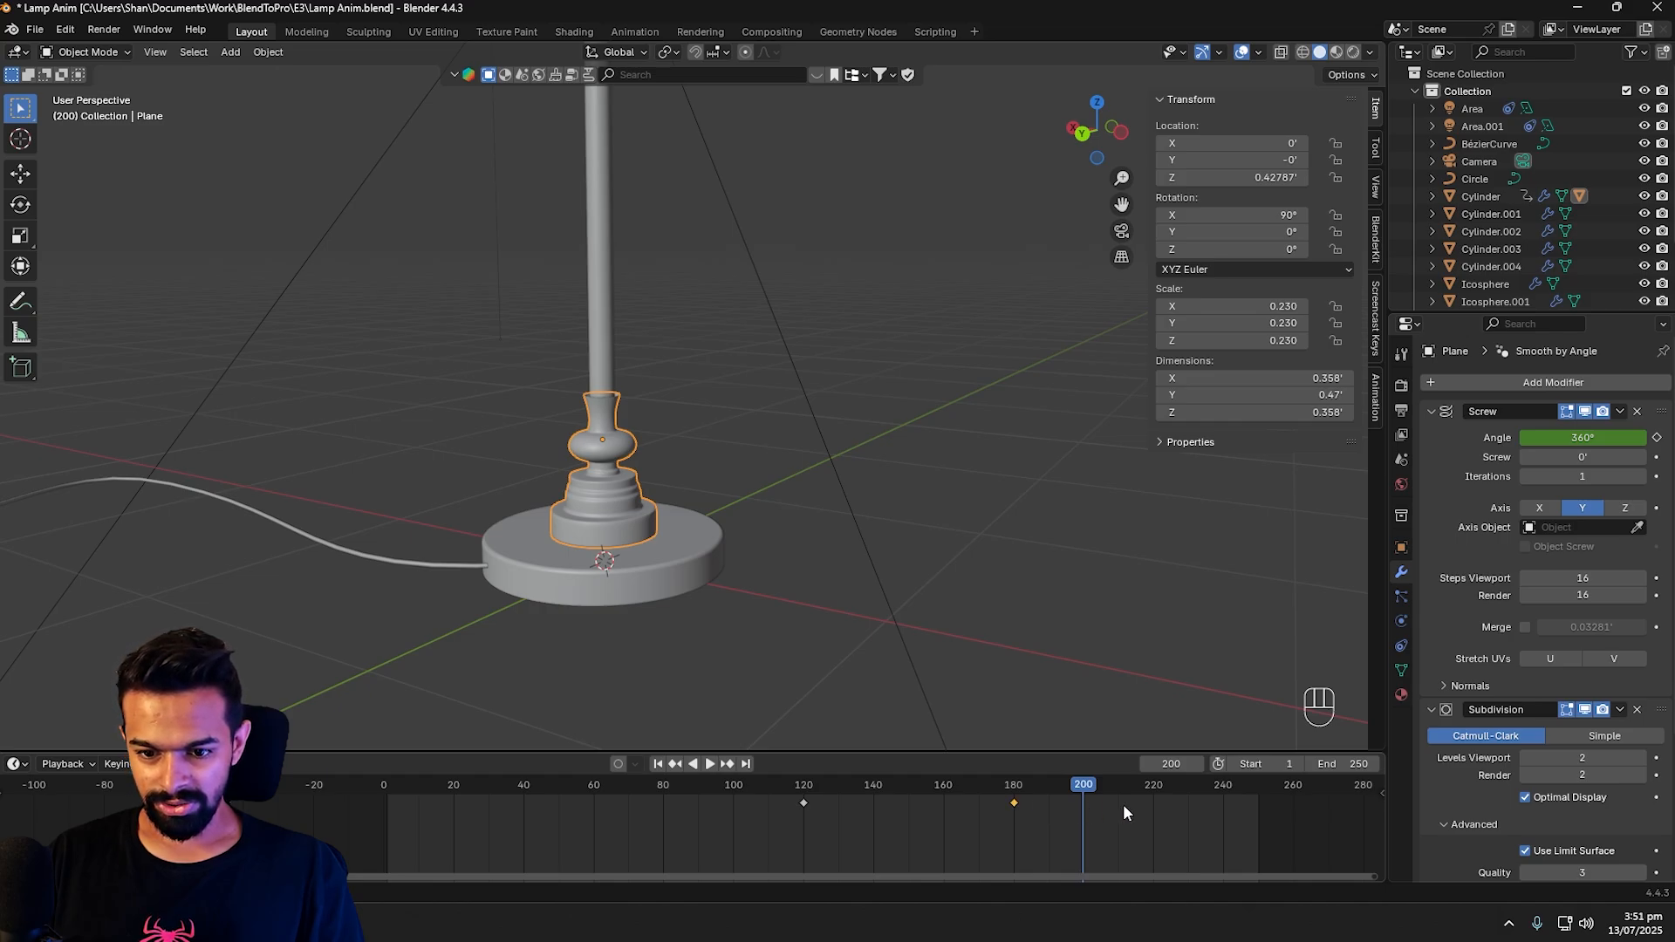
Step: Move the stem piece's ending Screw angle keyframe to frame 210 and replay the animation to check it
key("g")
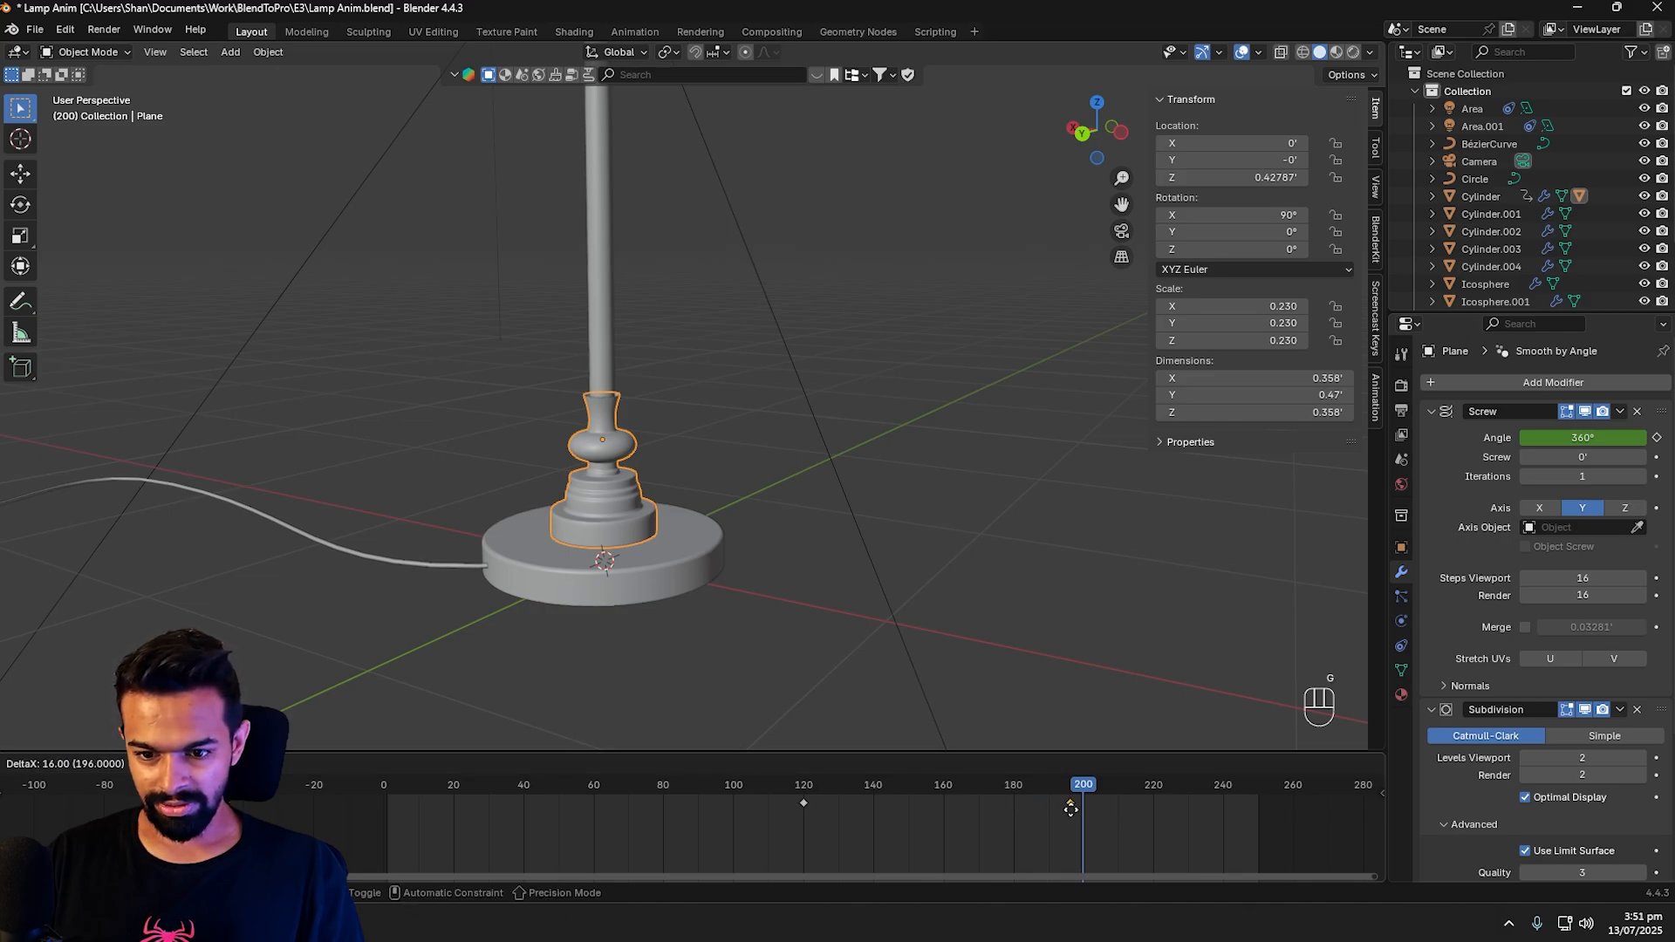
left_click(1117, 825)
left_click(699, 785)
key("shift+space")
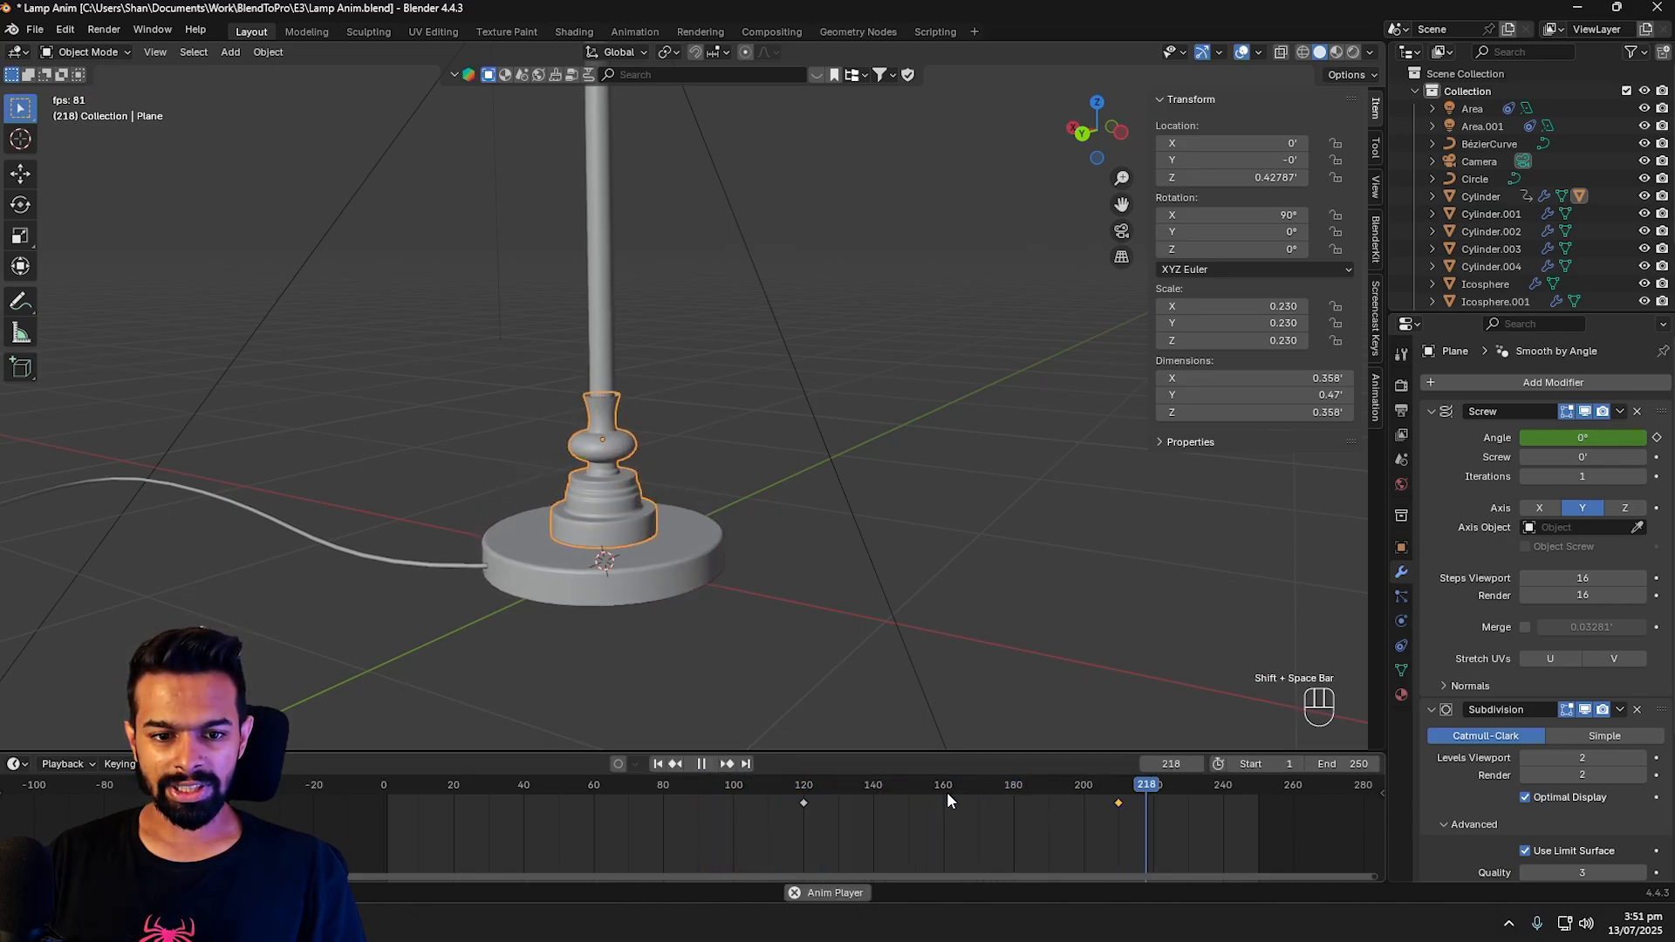
key("shift+space")
Step: Go to frame 210 and isolate the lamp's long vertical pole in local view
left_click_drag(1244, 785, 1118, 788)
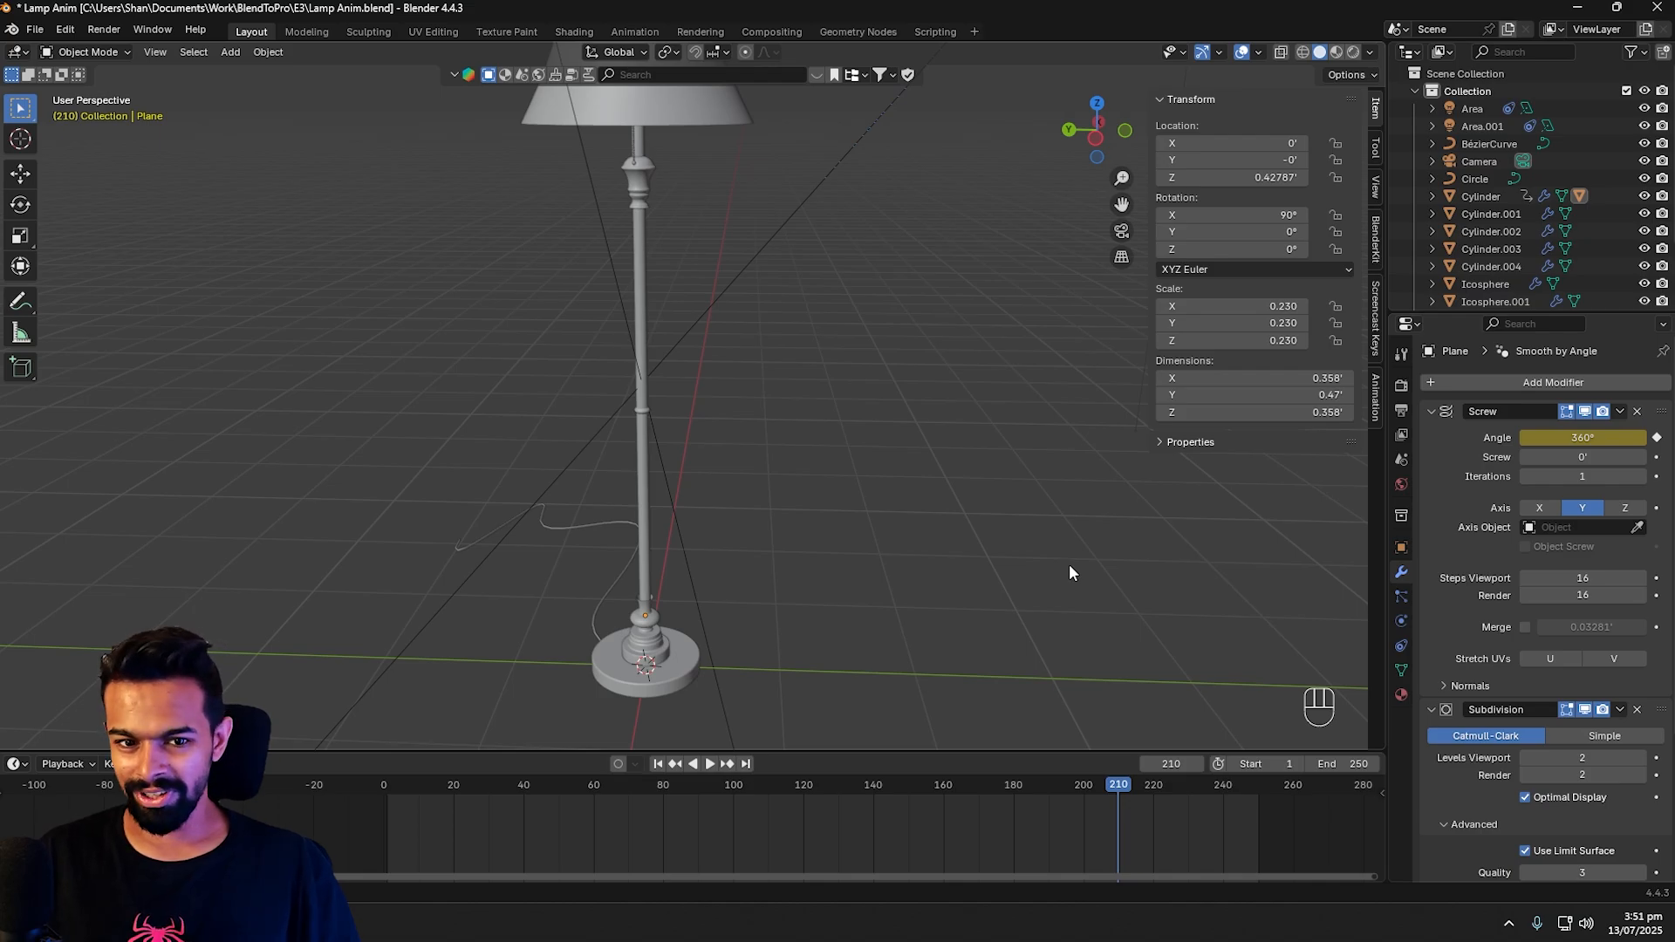
left_click(644, 468)
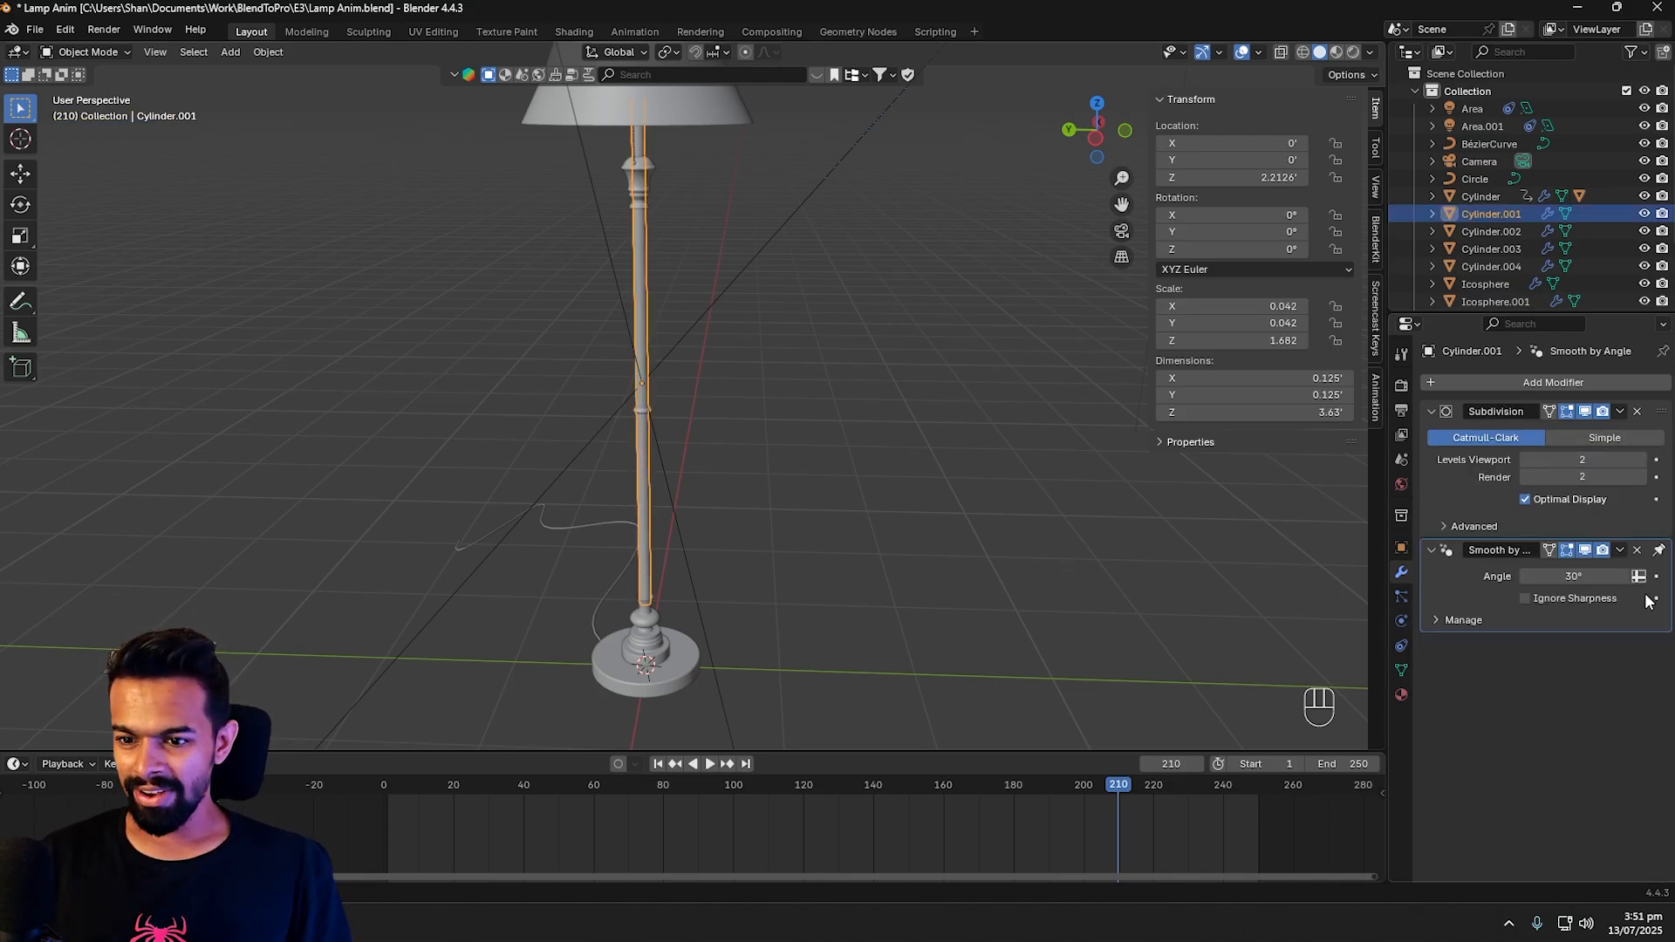
middle_click_drag(704, 536, 834, 459)
scroll(842, 509, "down", 2)
scroll(874, 544, "up", 2)
key("KP_Divide")
left_click(835, 459)
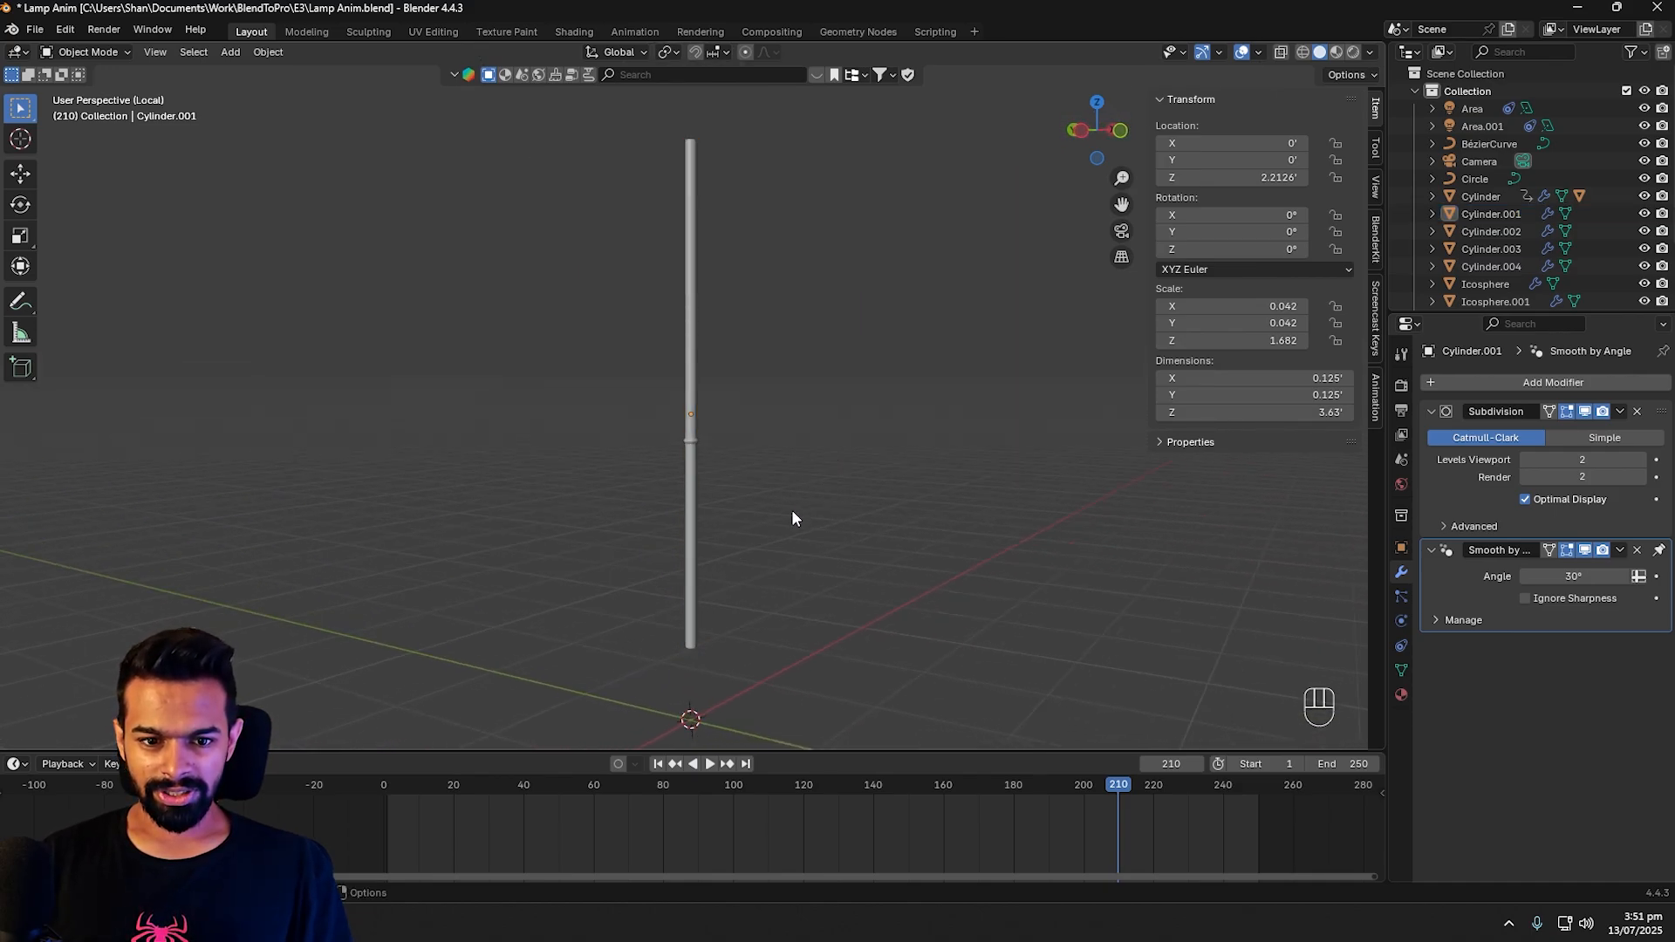
Step: Show the isolated pole in Material Preview shading, select it and open the Shading workspace
scroll(767, 489, "up", 2)
scroll(767, 409, "down", 2)
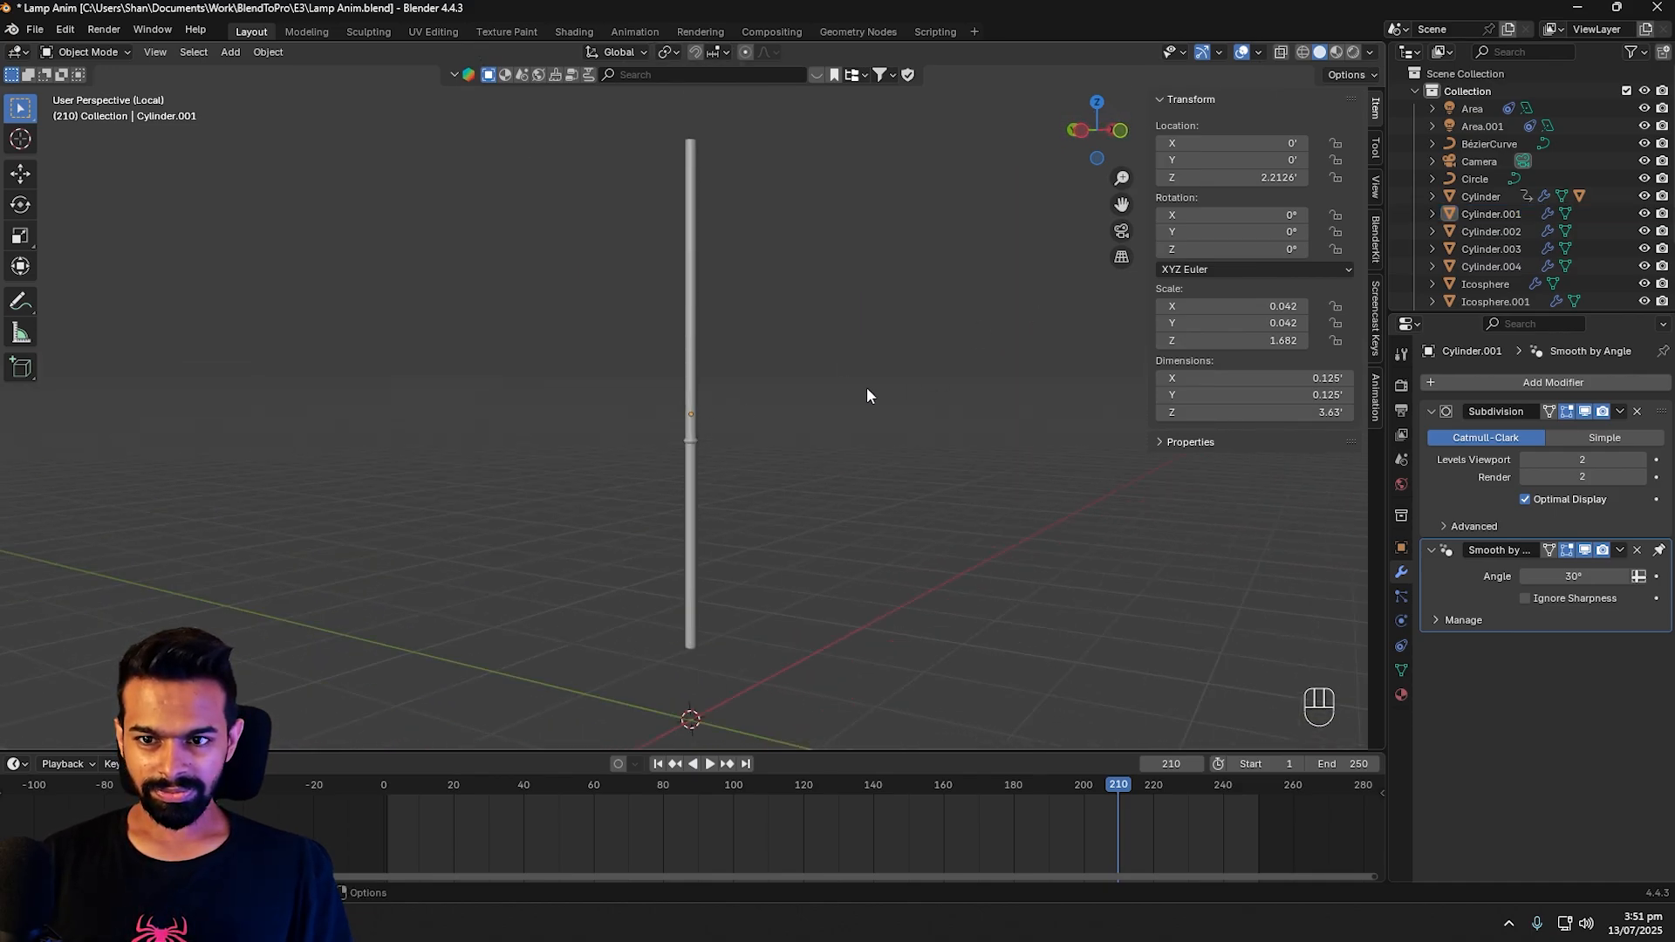
left_click(1335, 52)
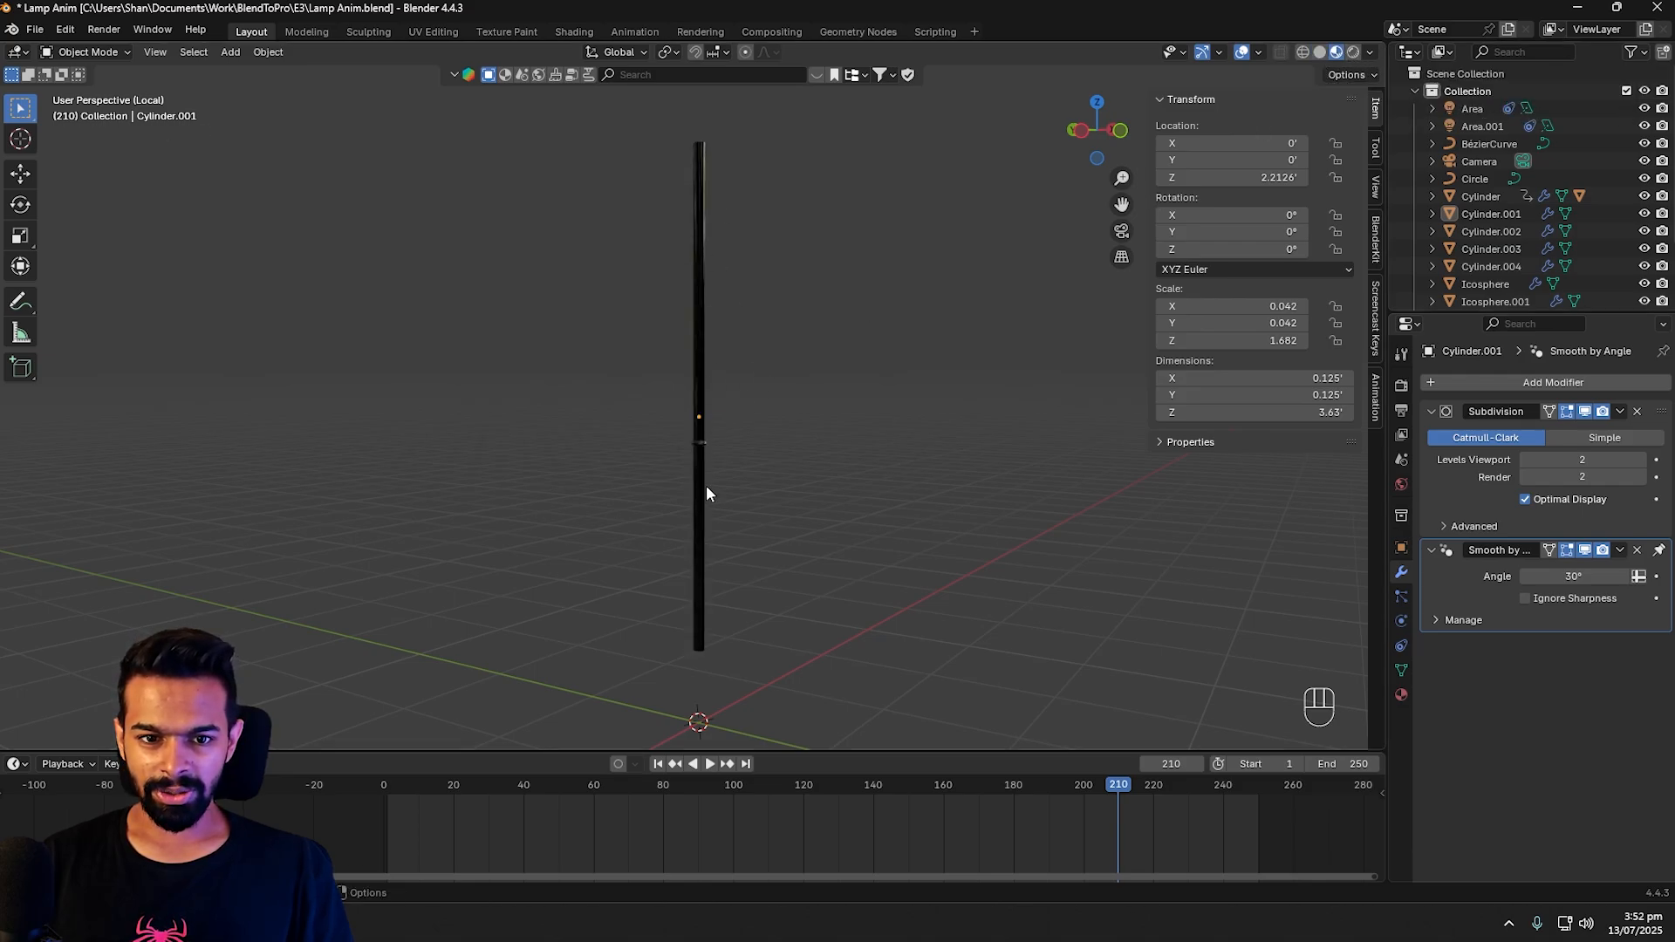
middle_click_drag(833, 449, 883, 598)
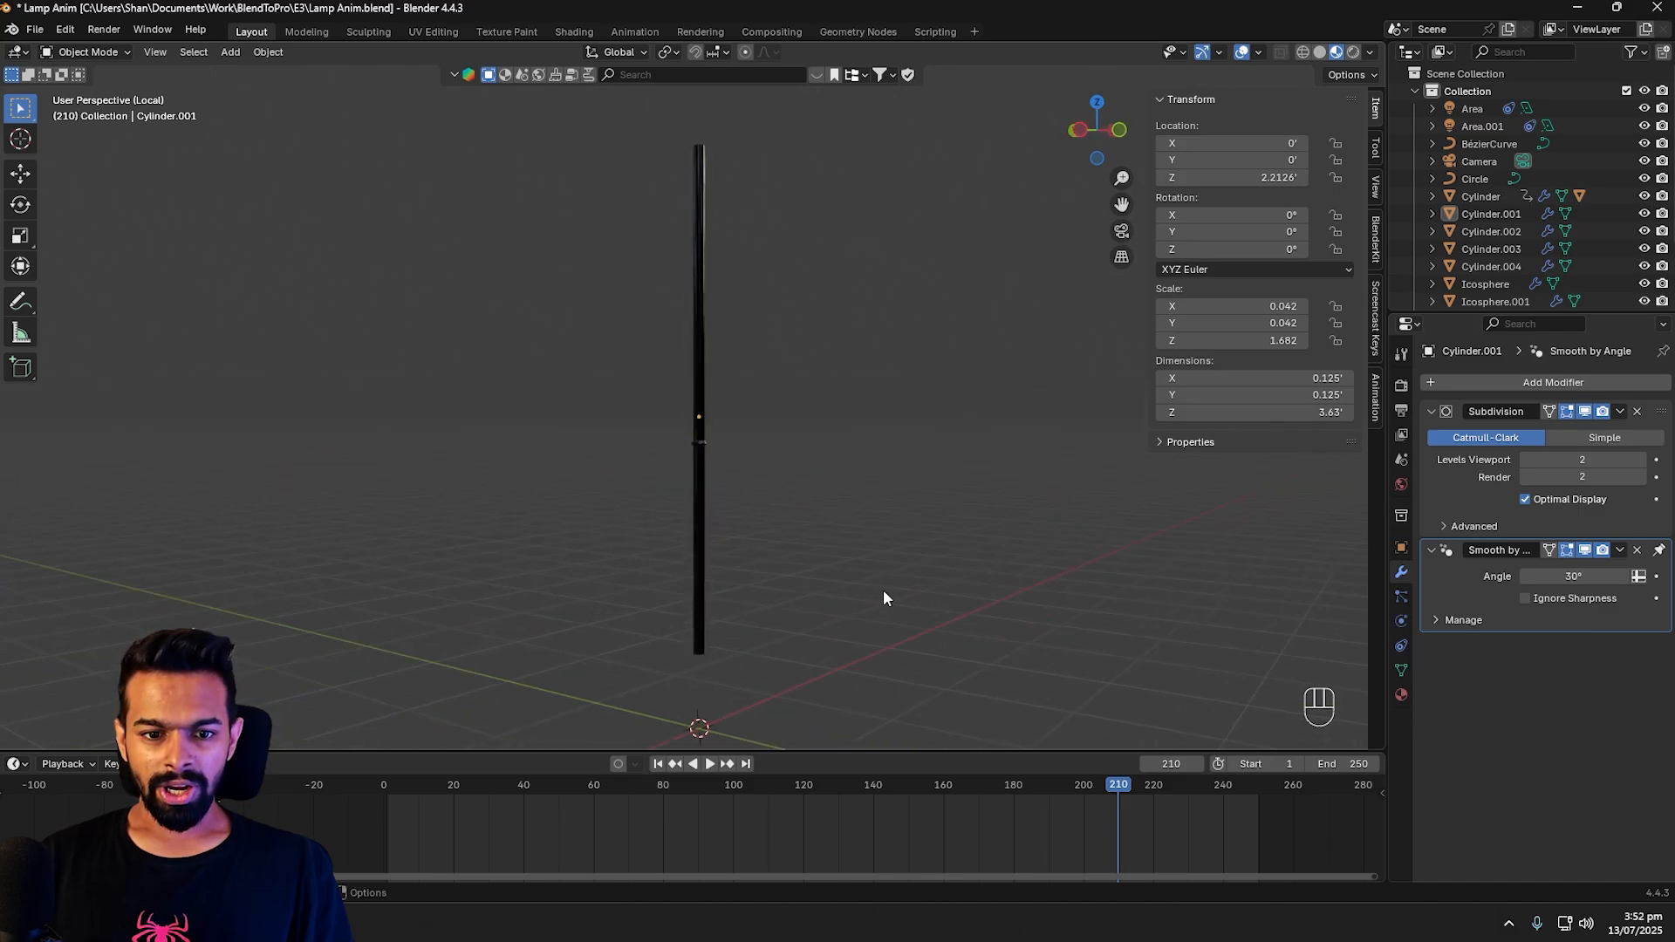
left_click(699, 655)
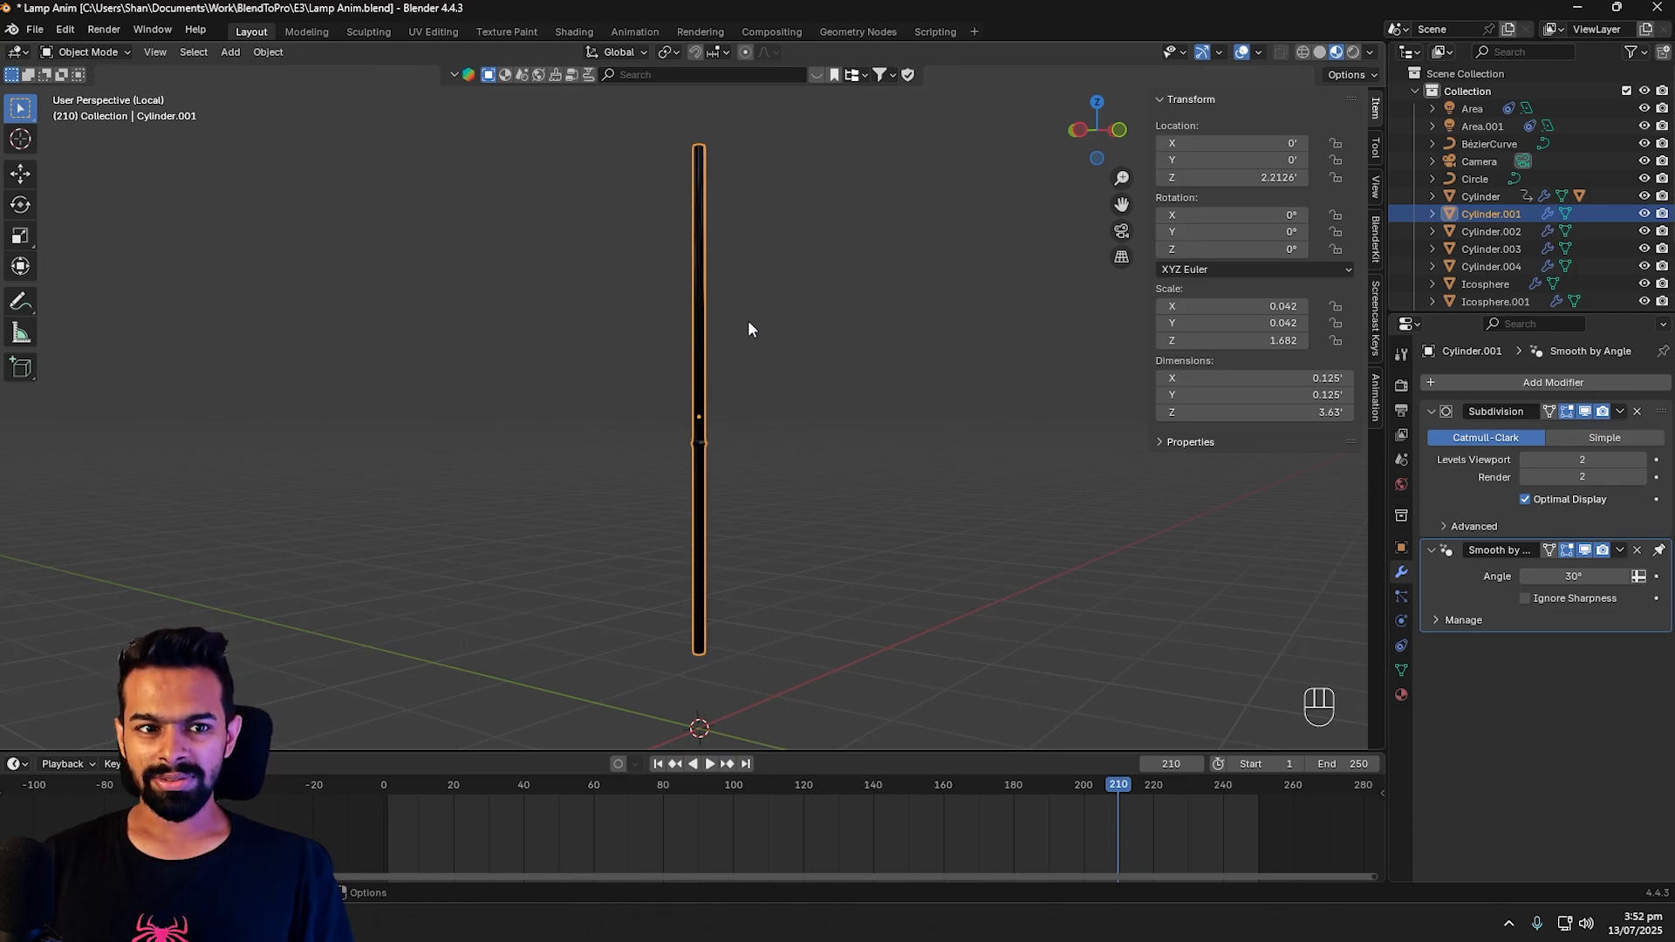
left_click(576, 32)
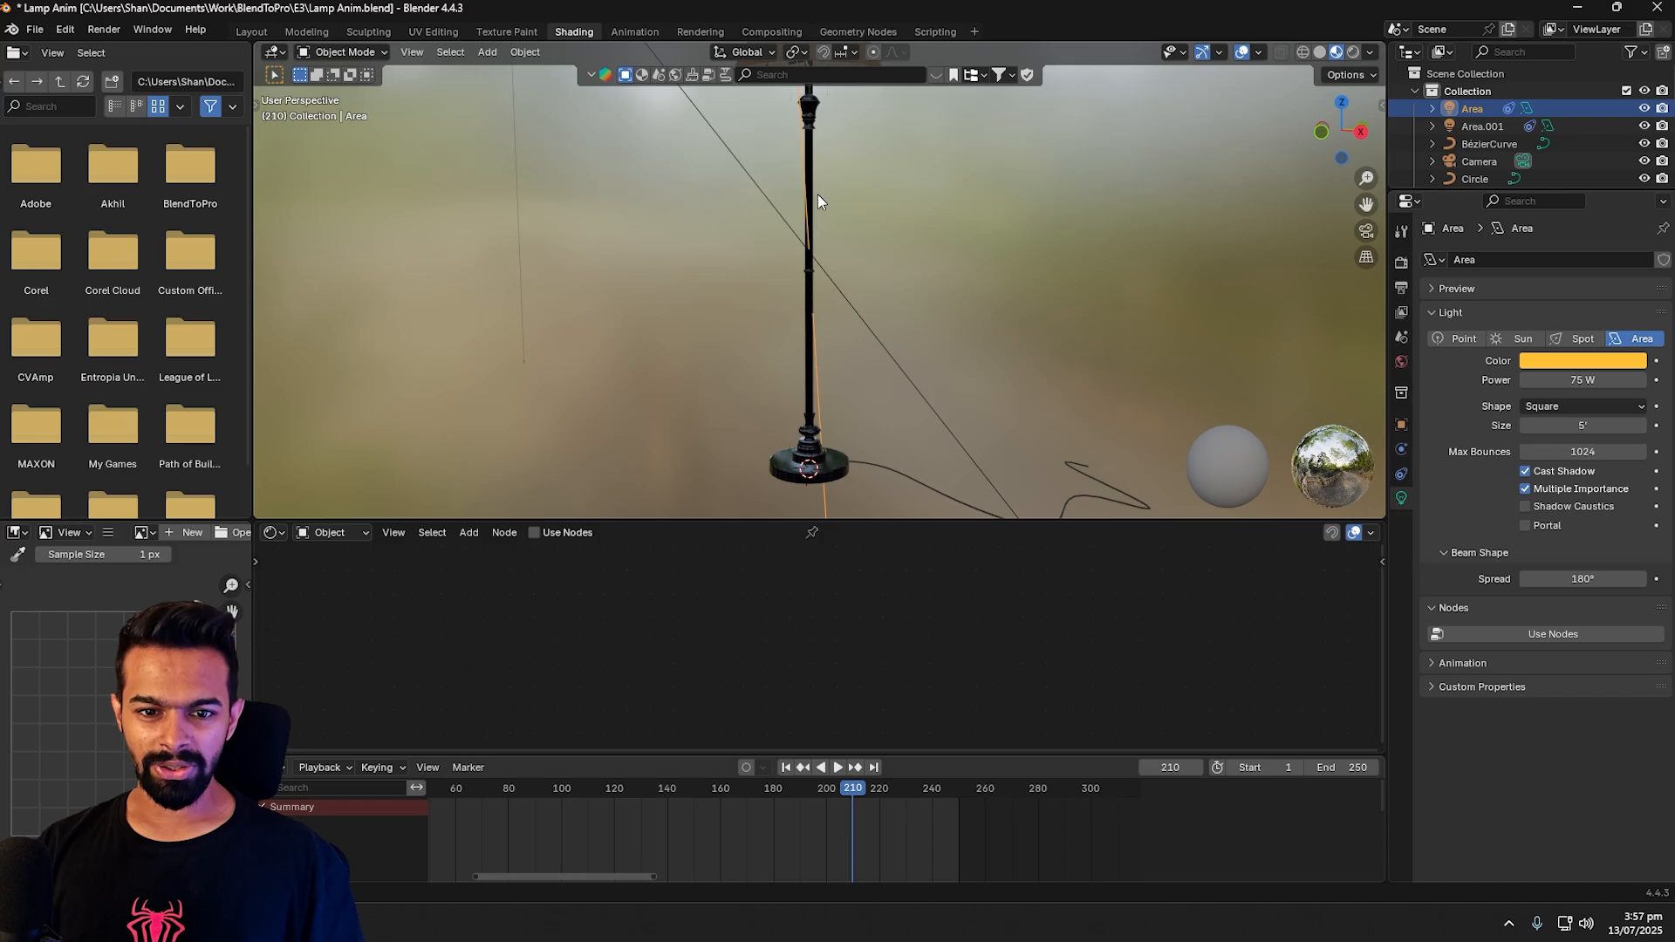
Step: Give the lamp's long pole its own single-user copy of the shared black material and name it StemAnim
left_click(815, 194)
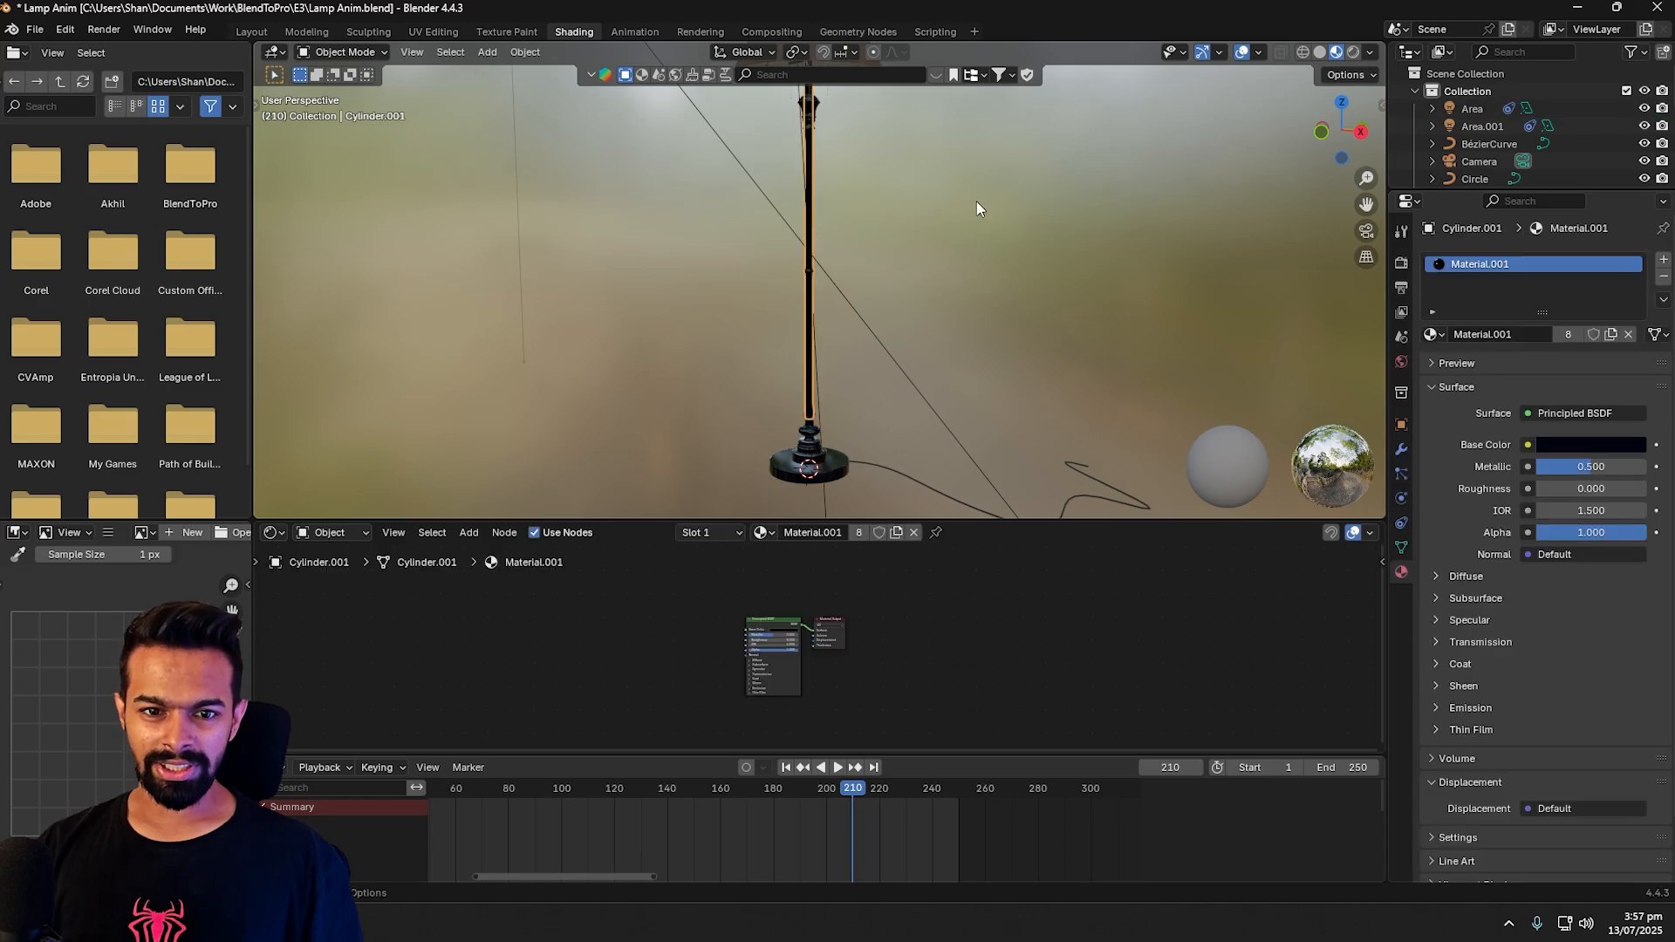
left_click(1611, 336)
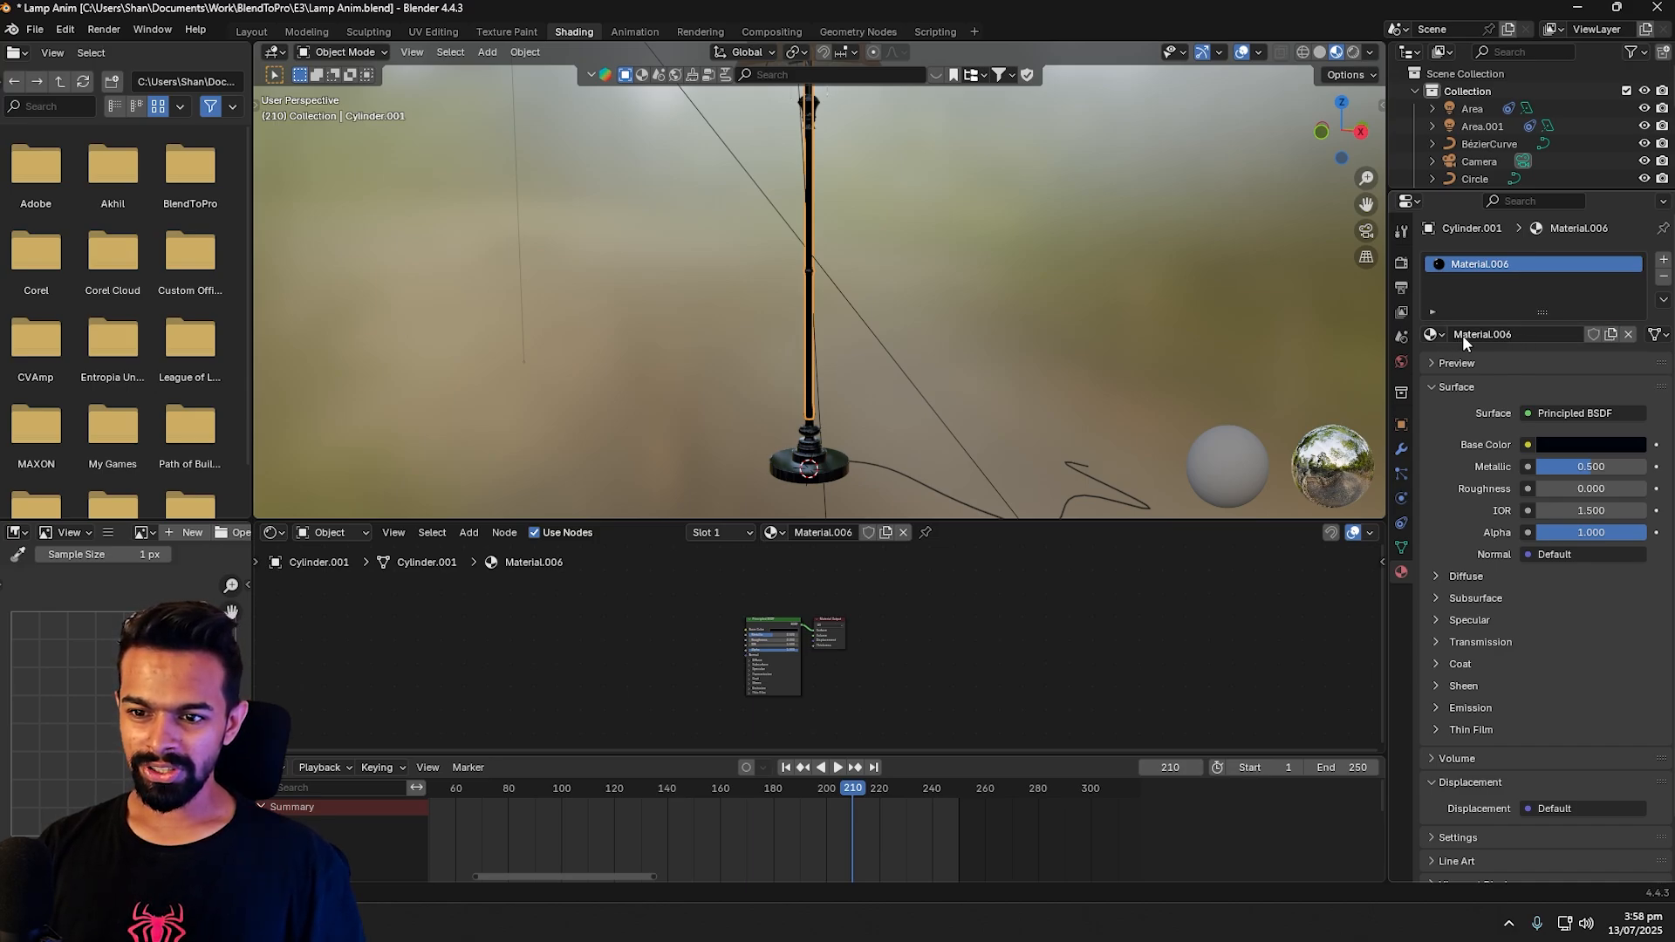
left_click(1515, 334)
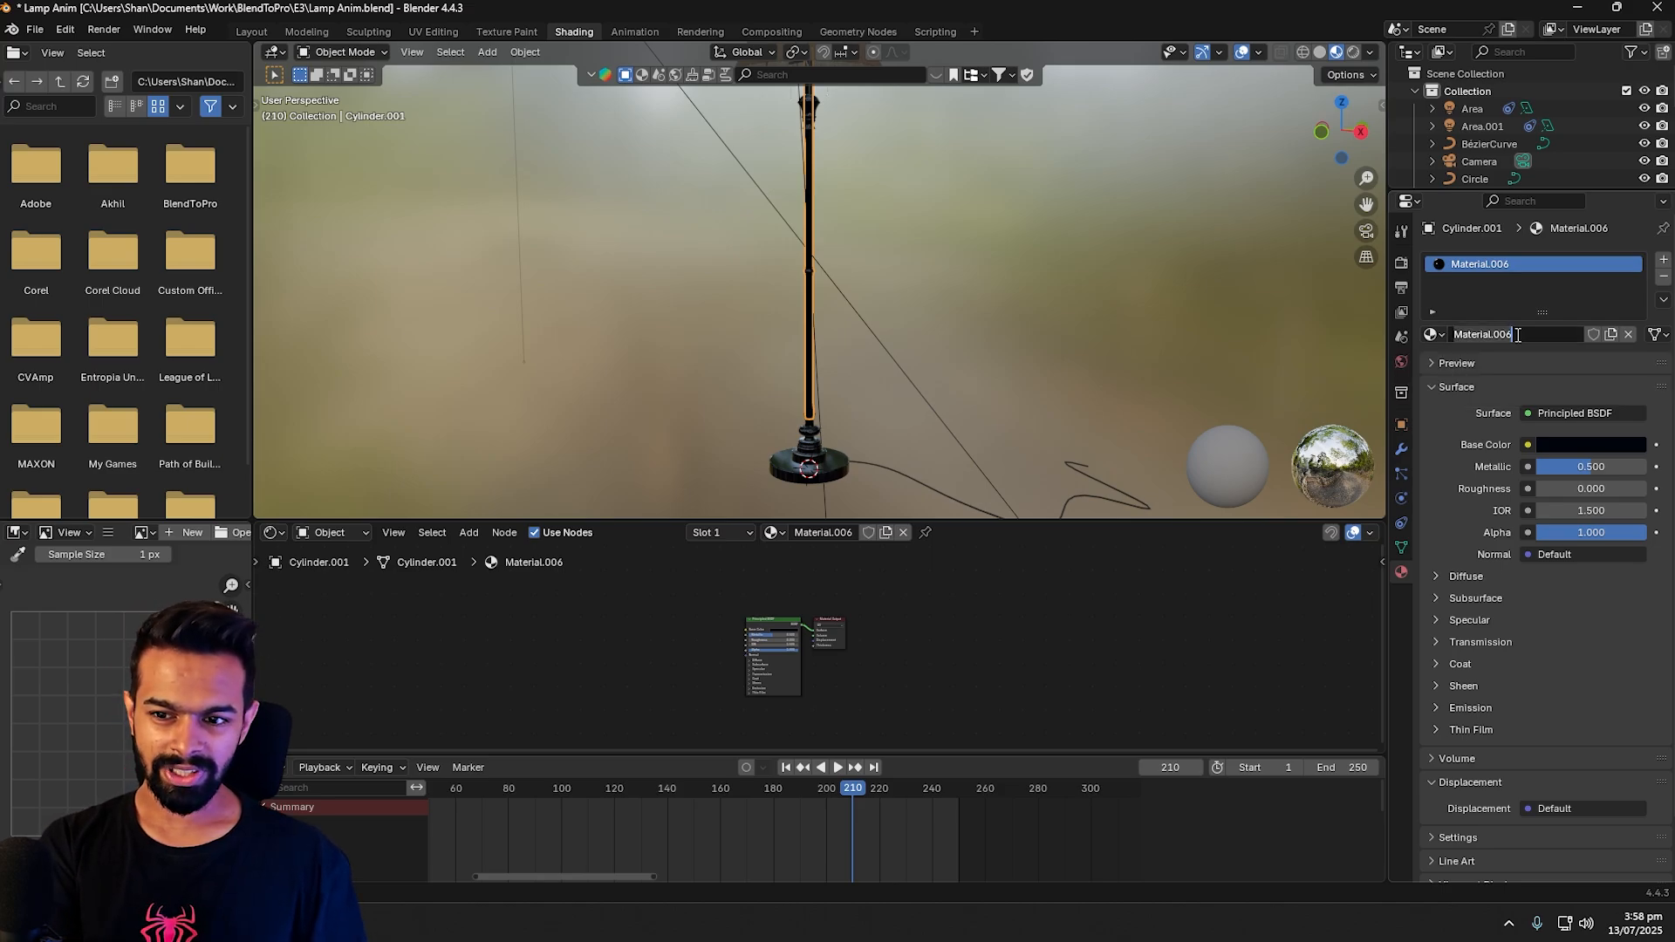
type("StemAnim")
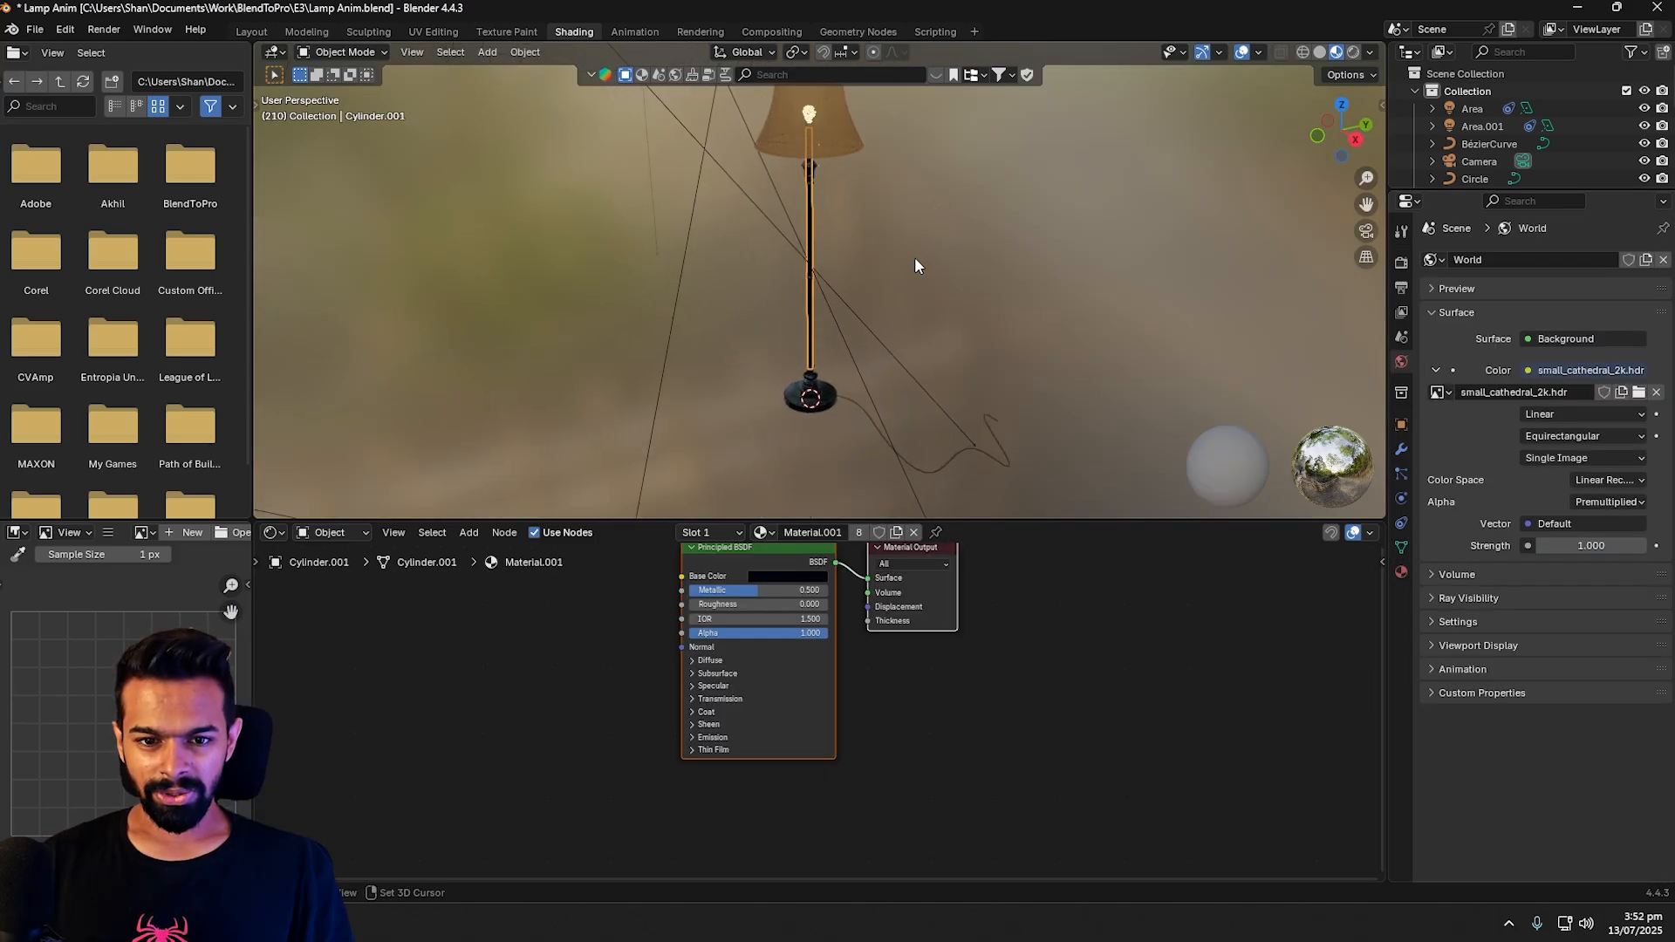
Step: Isolate the pole in local view in the Shading workspace, with its material nodes in view
key("slash")
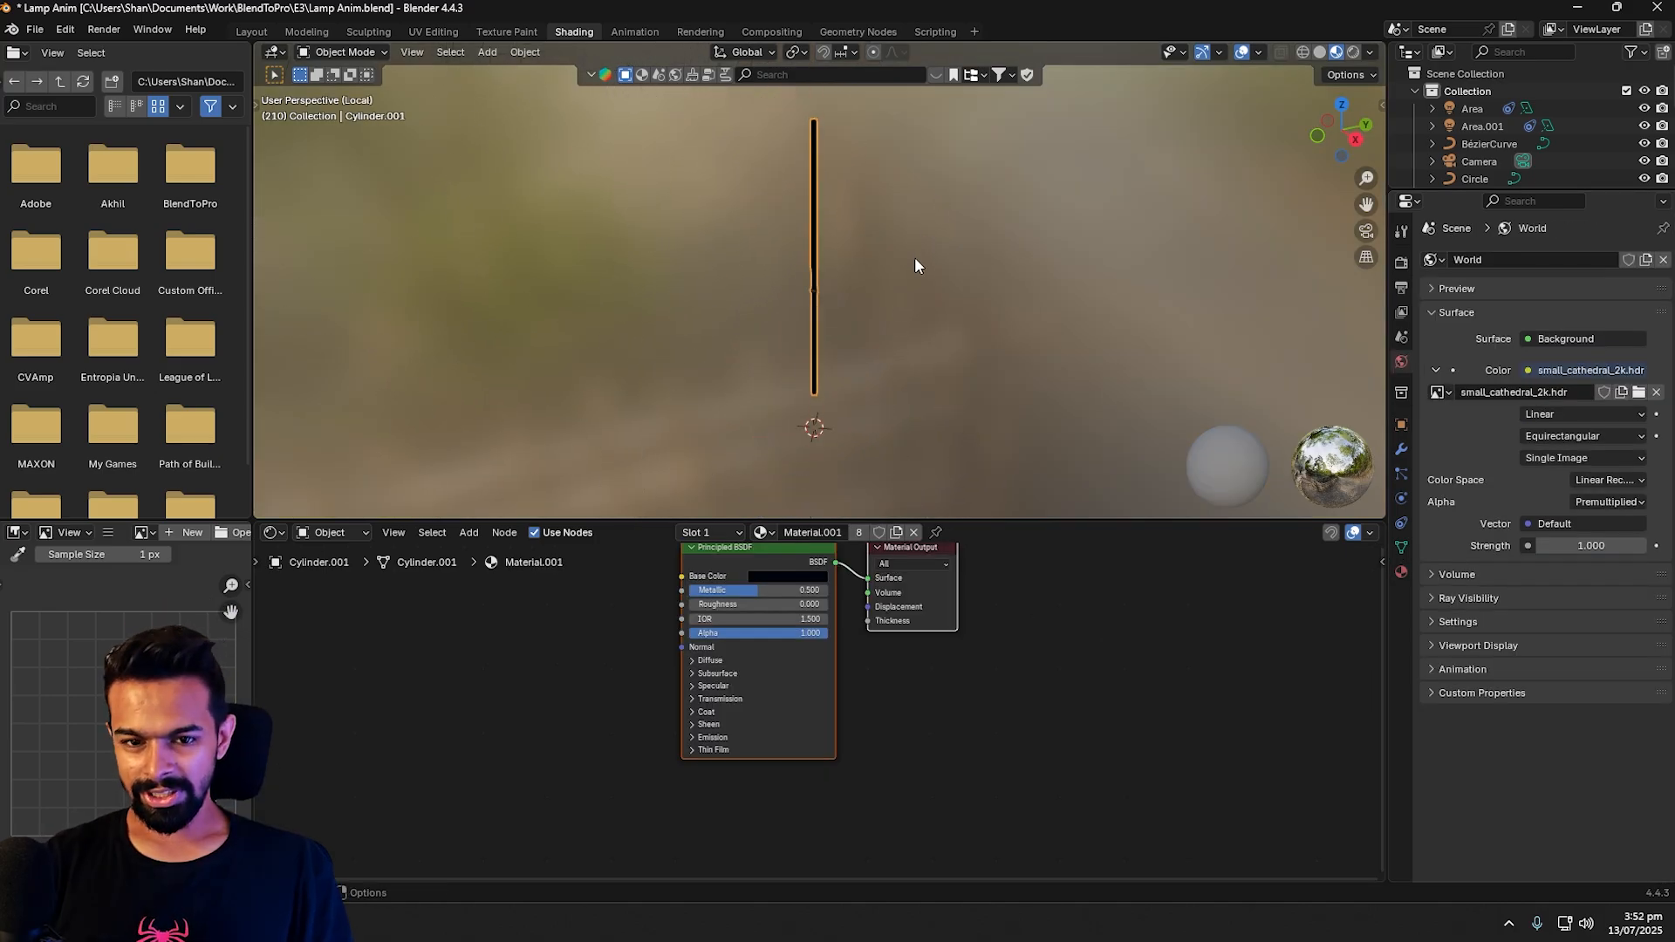
scroll(916, 262, "up", 3)
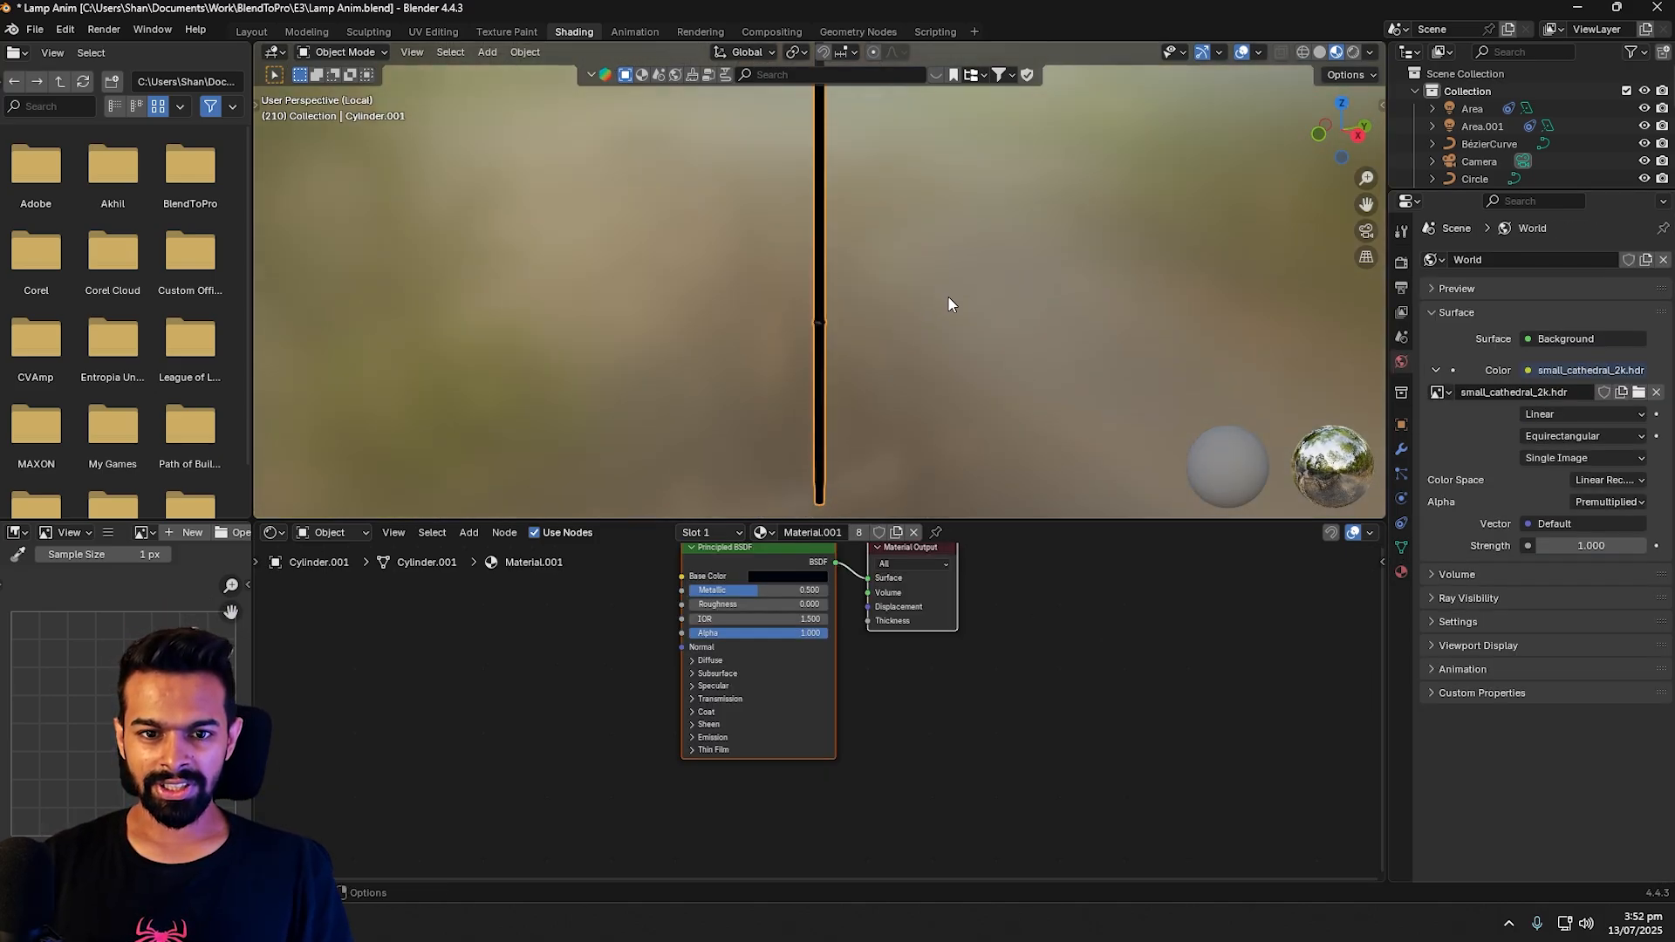
middle_click_drag(950, 304, 862, 259)
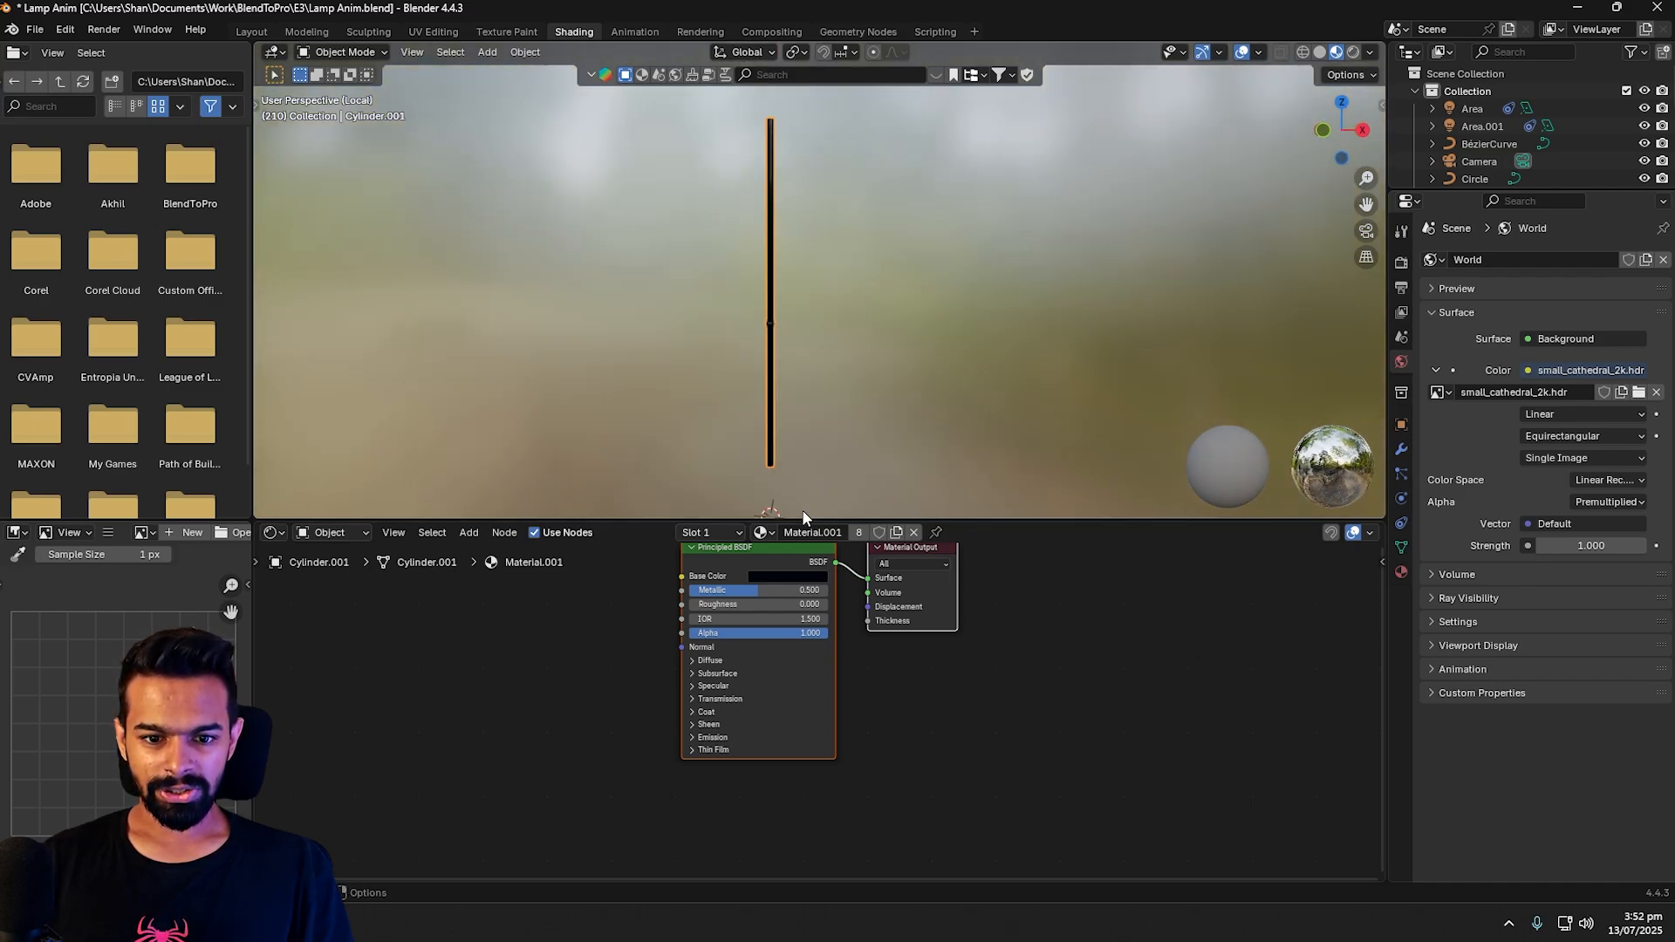
scroll(924, 689, "down", 1)
middle_click_drag(935, 691, 872, 764)
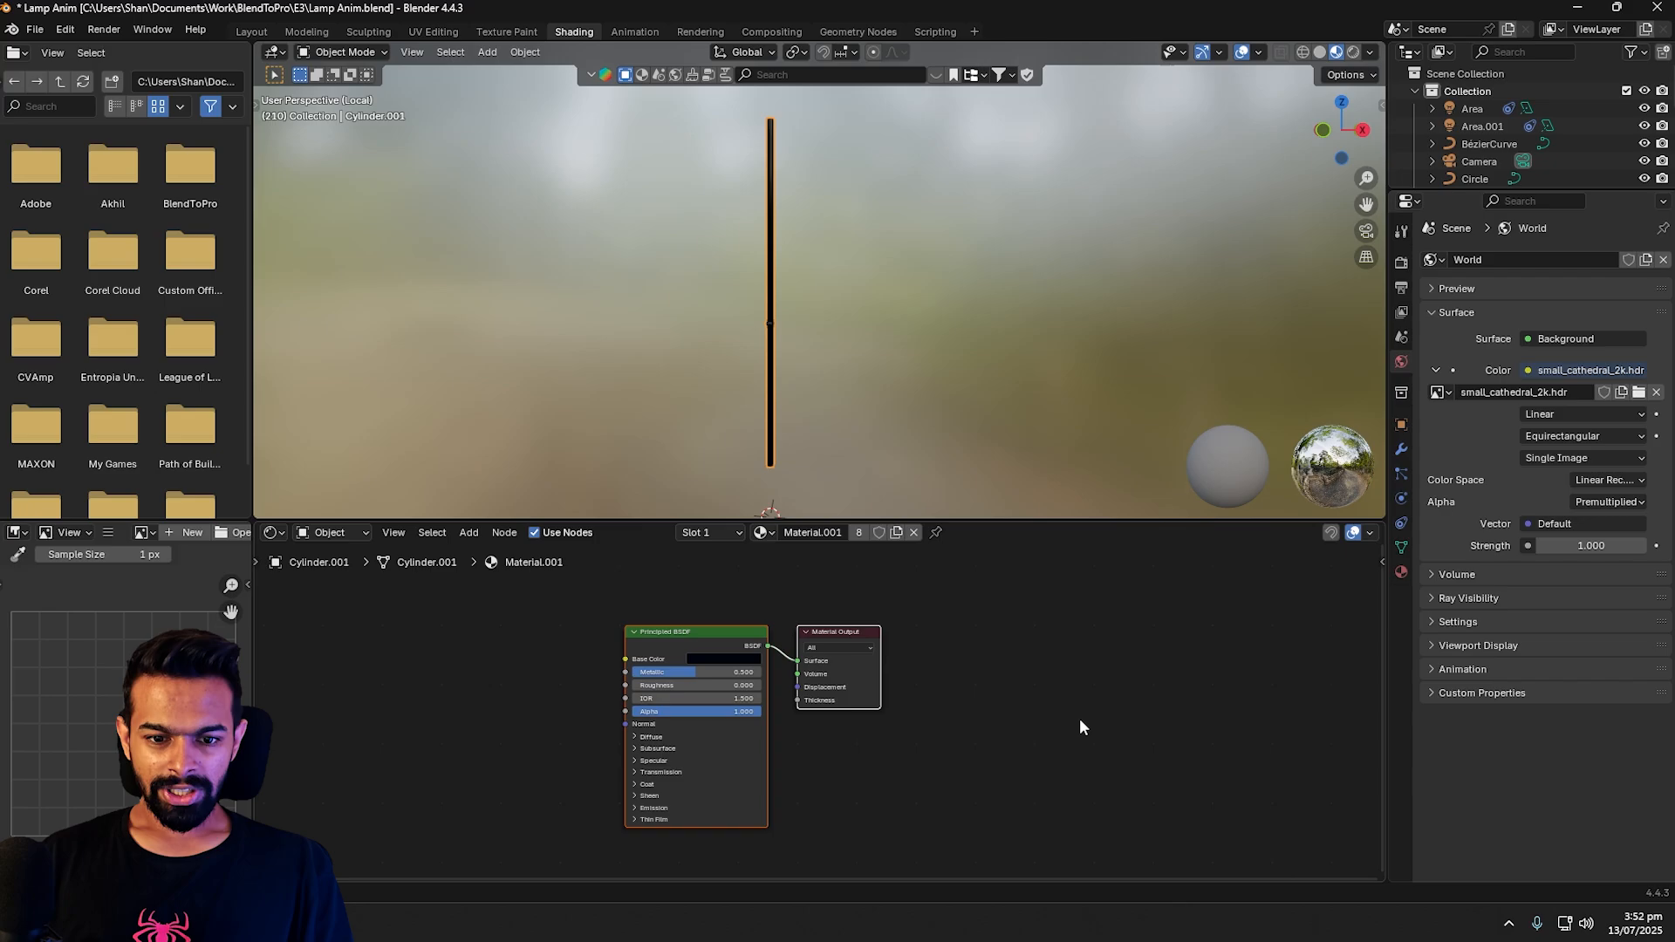
Step: Move the Material Output node farther from the Principled BSDF to make room for more nodes
right_click(710, 628)
key("Escape")
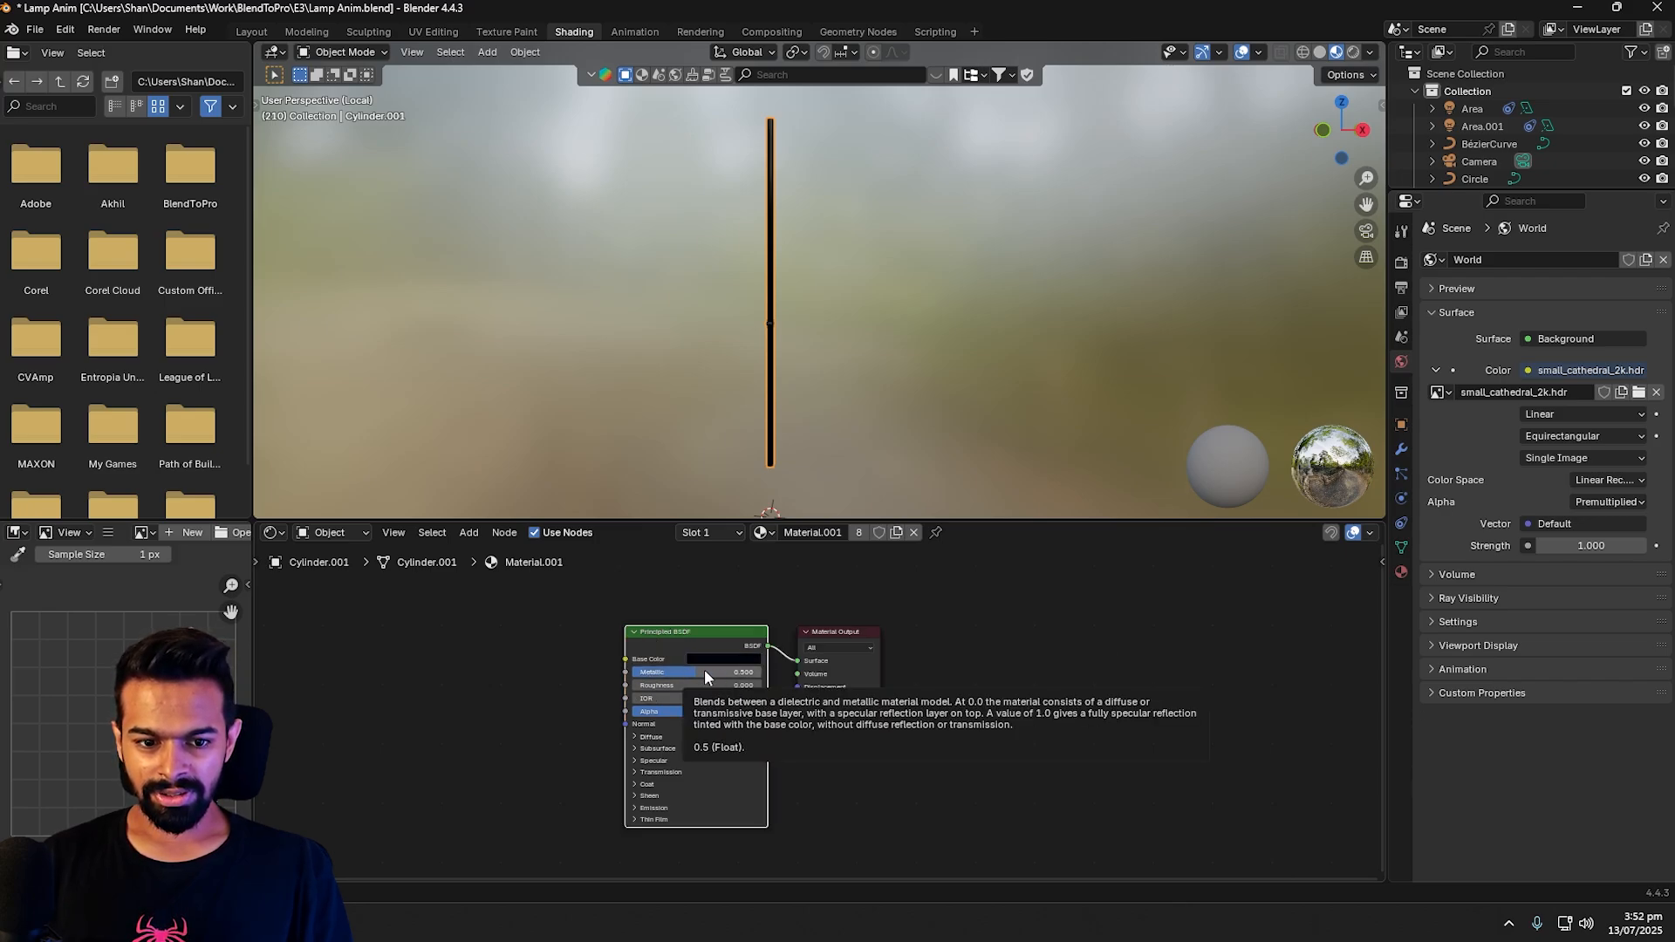
left_click(833, 634)
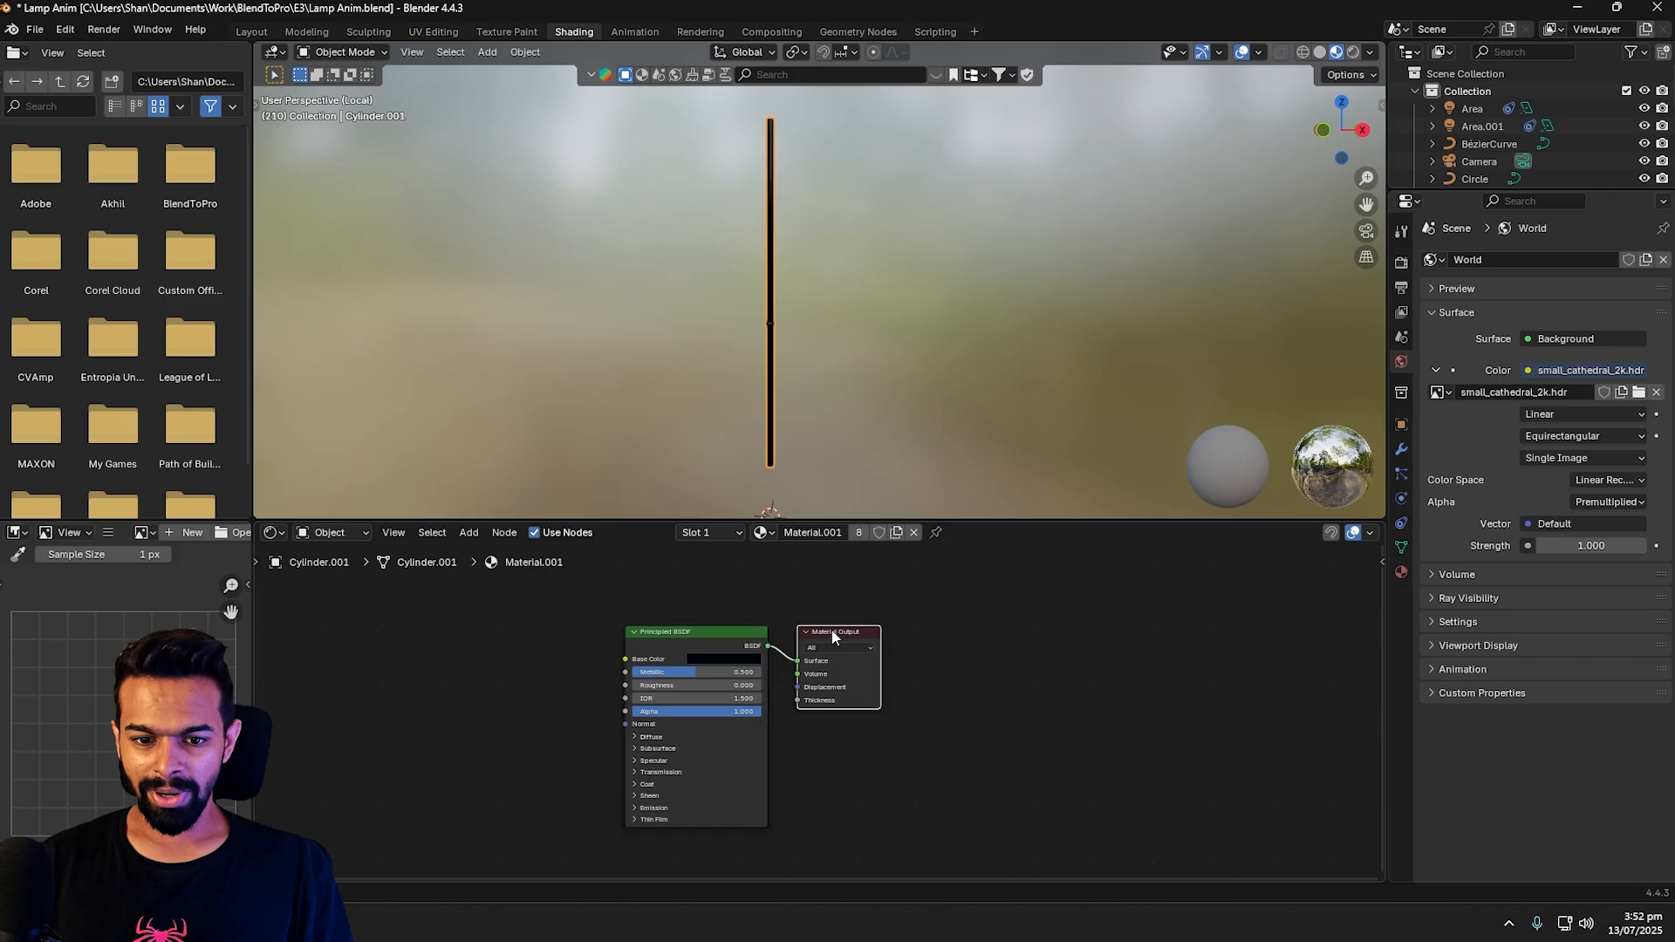
left_click_drag(833, 634, 1065, 629)
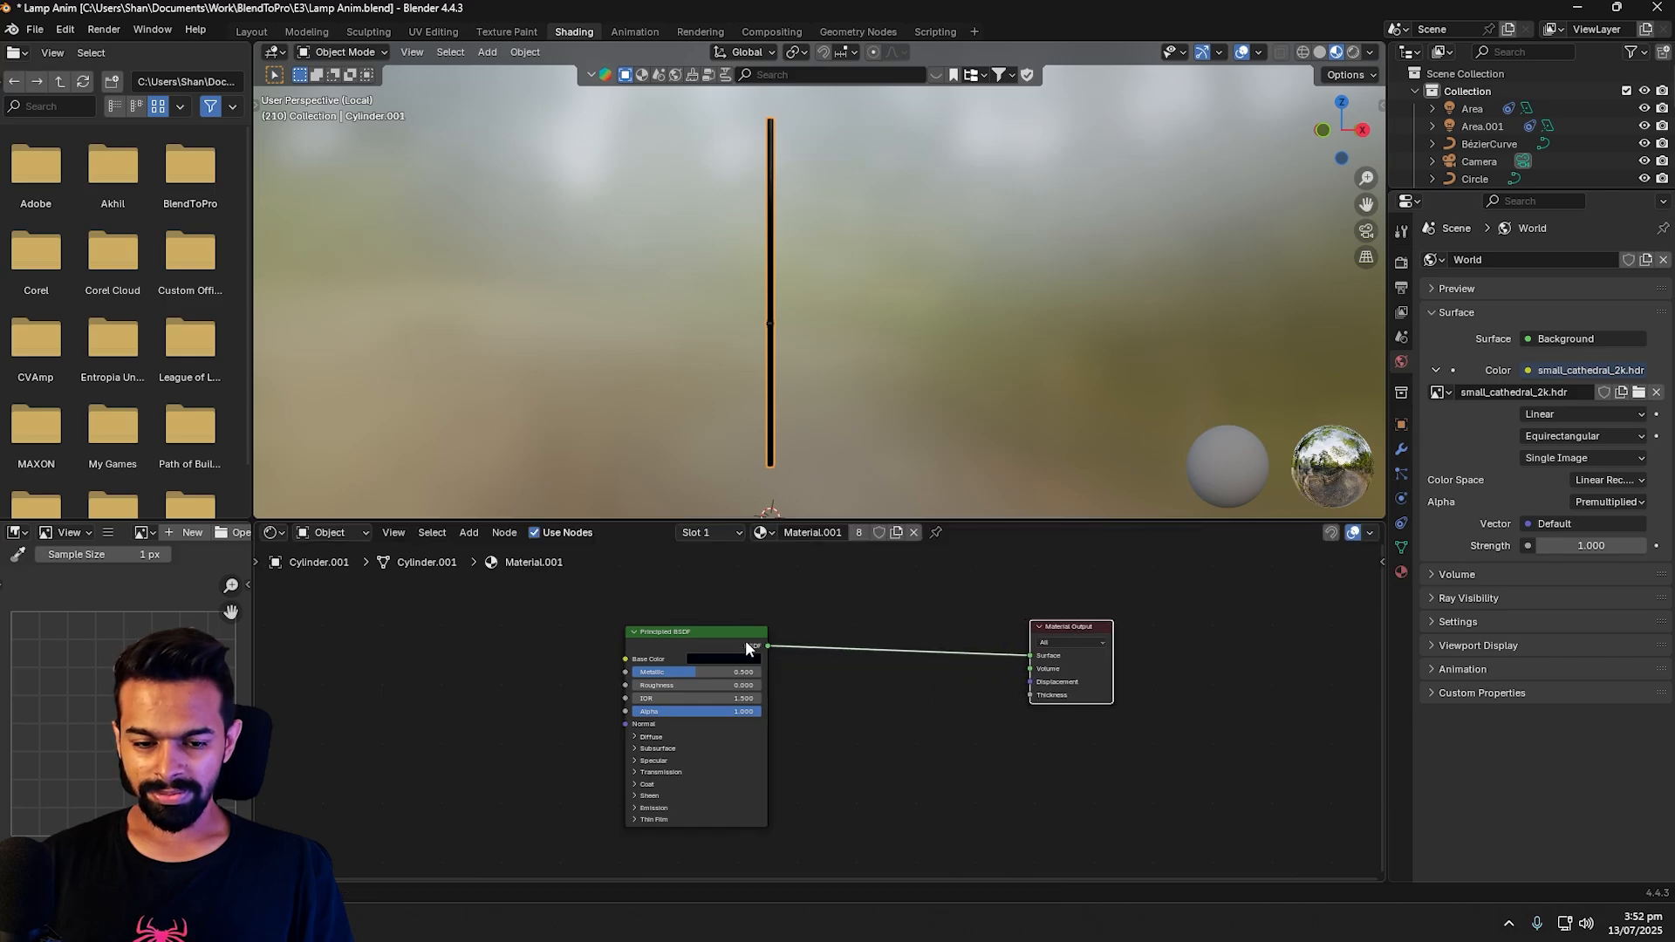
left_click(907, 729)
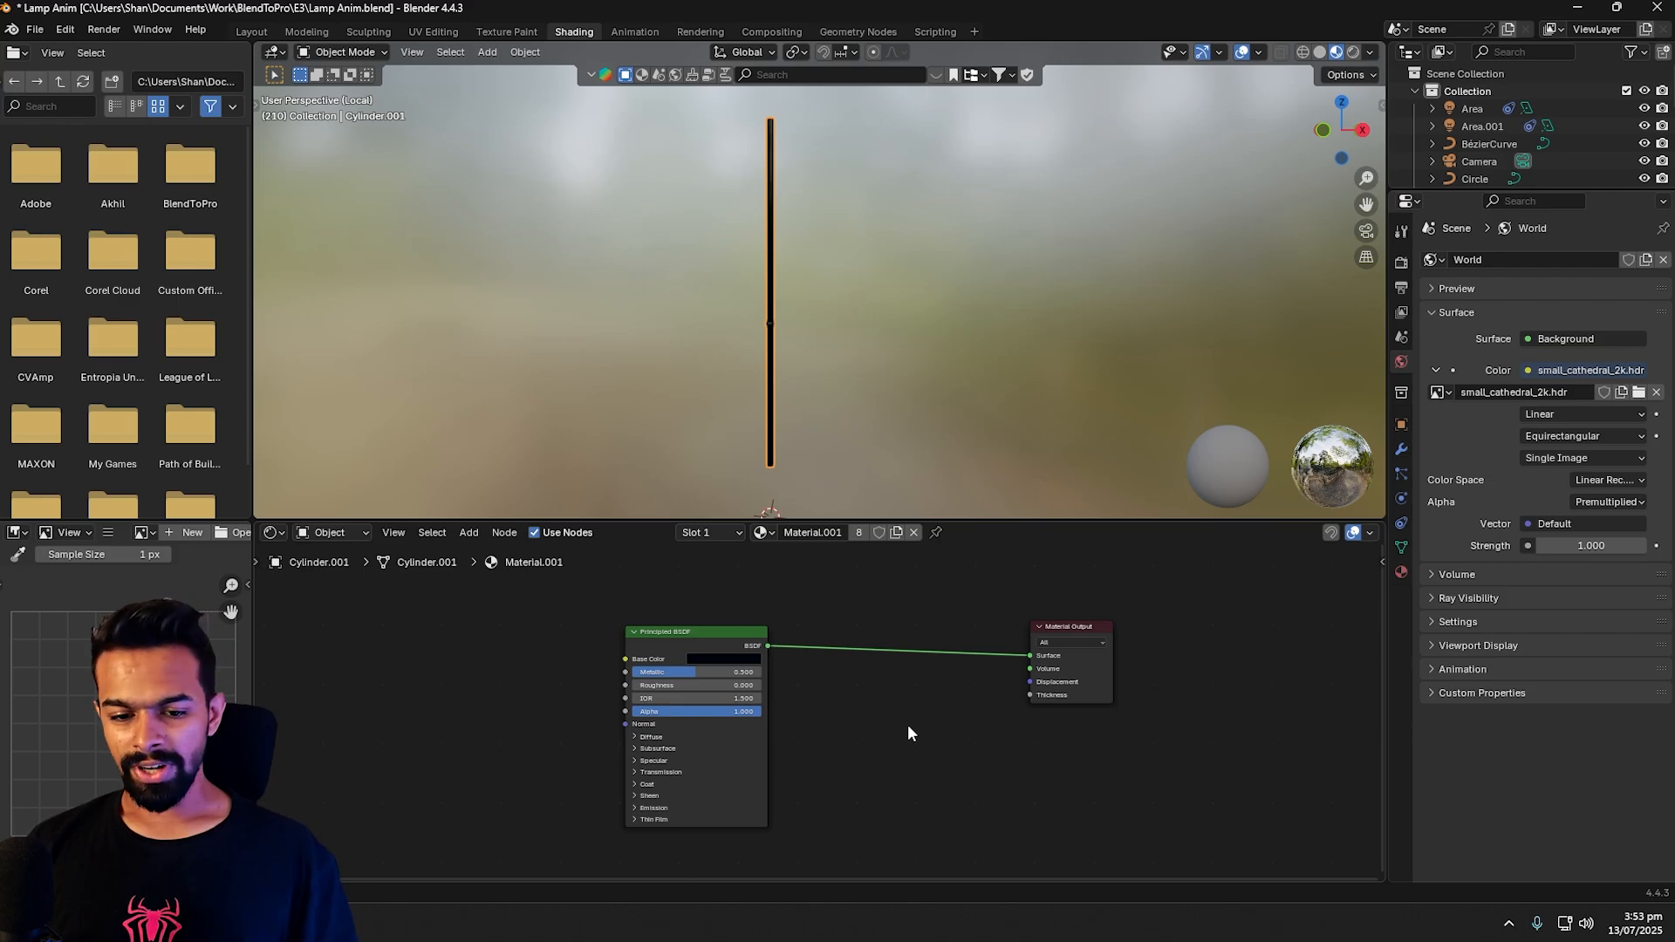
Step: Add a Transparent BSDF node and place it beside the Principled BSDF, below the link to the Material Output
key("shift+a")
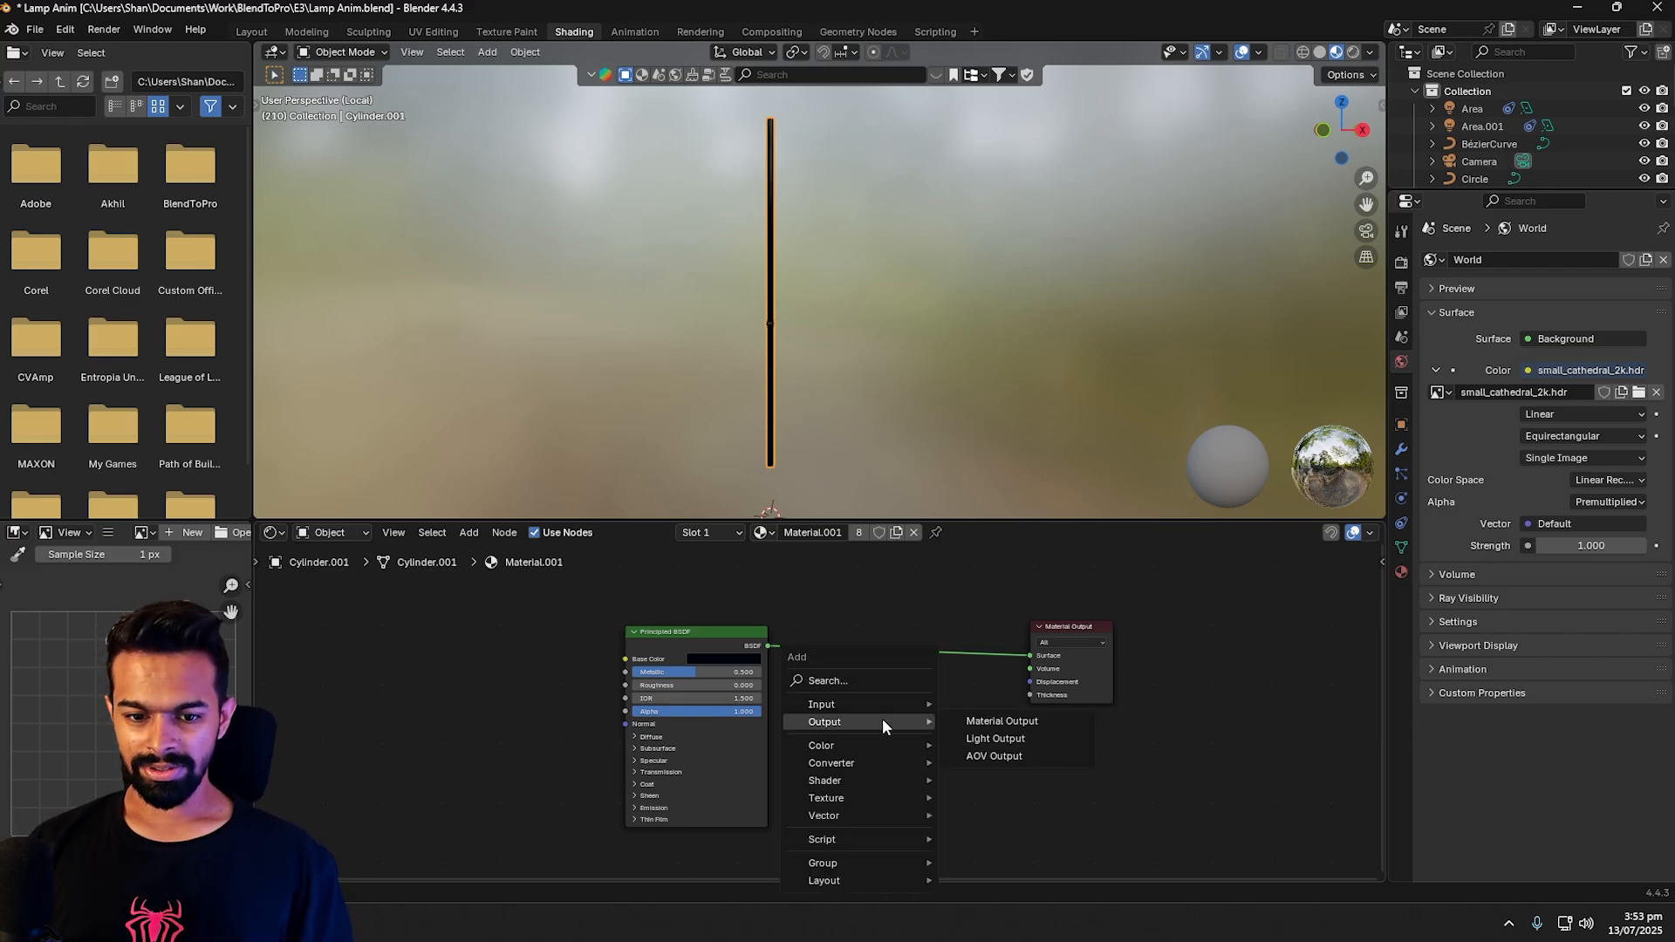
type("tra")
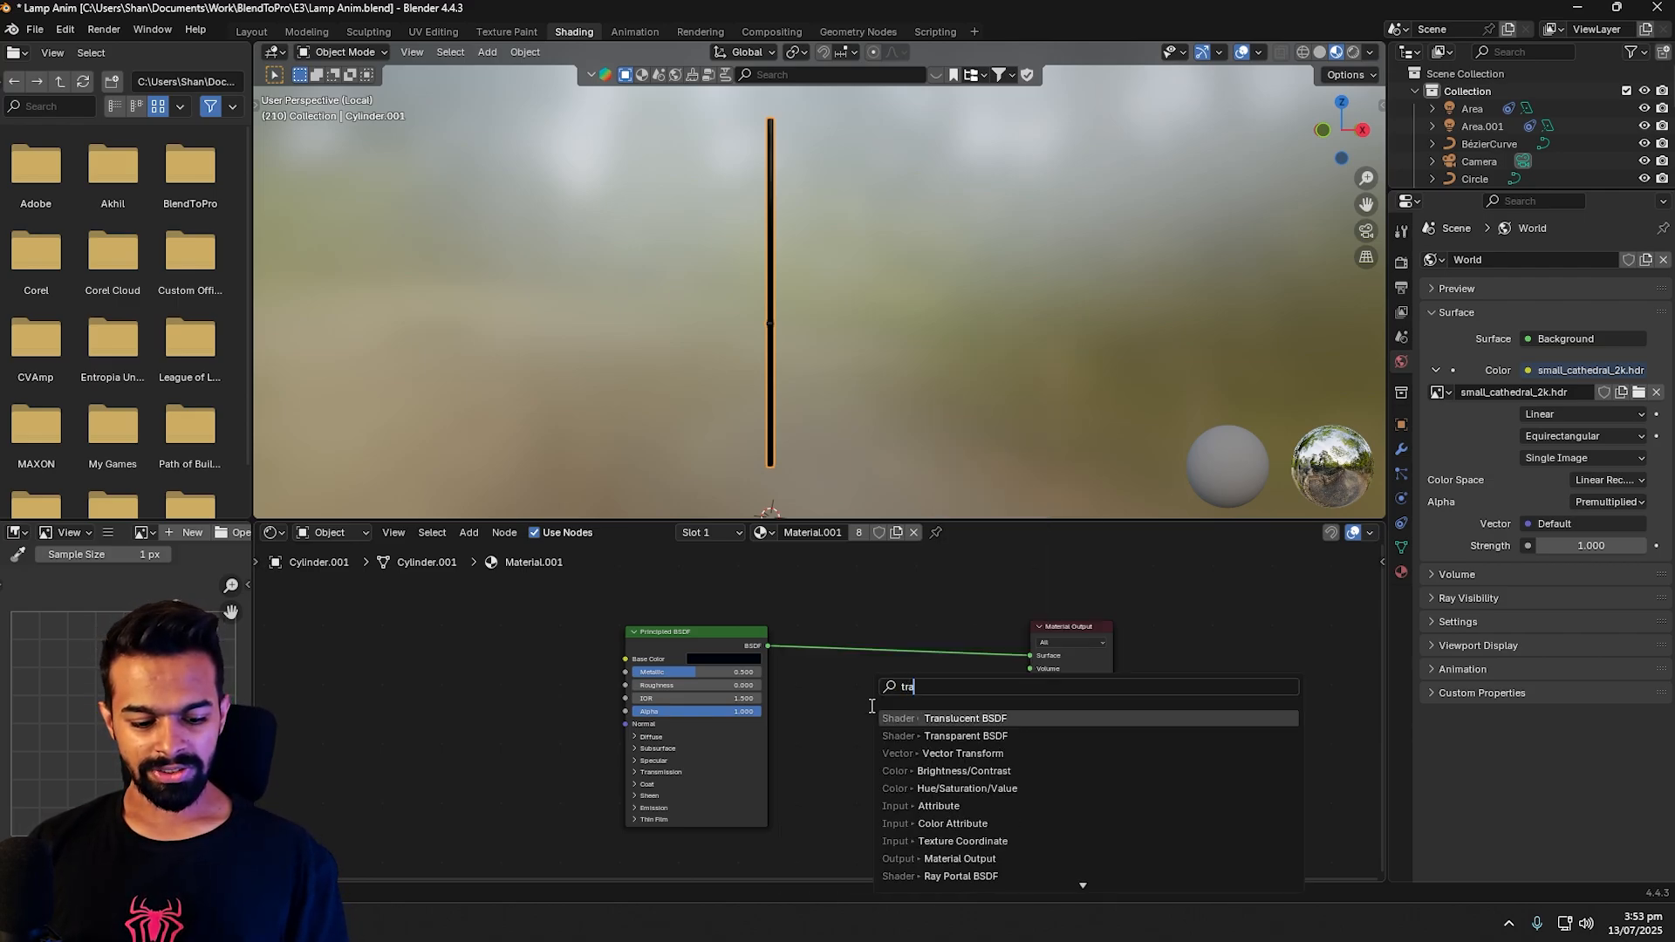
key("BackSpace")
key("BackSpace")
key("BackSpace")
type("tra")
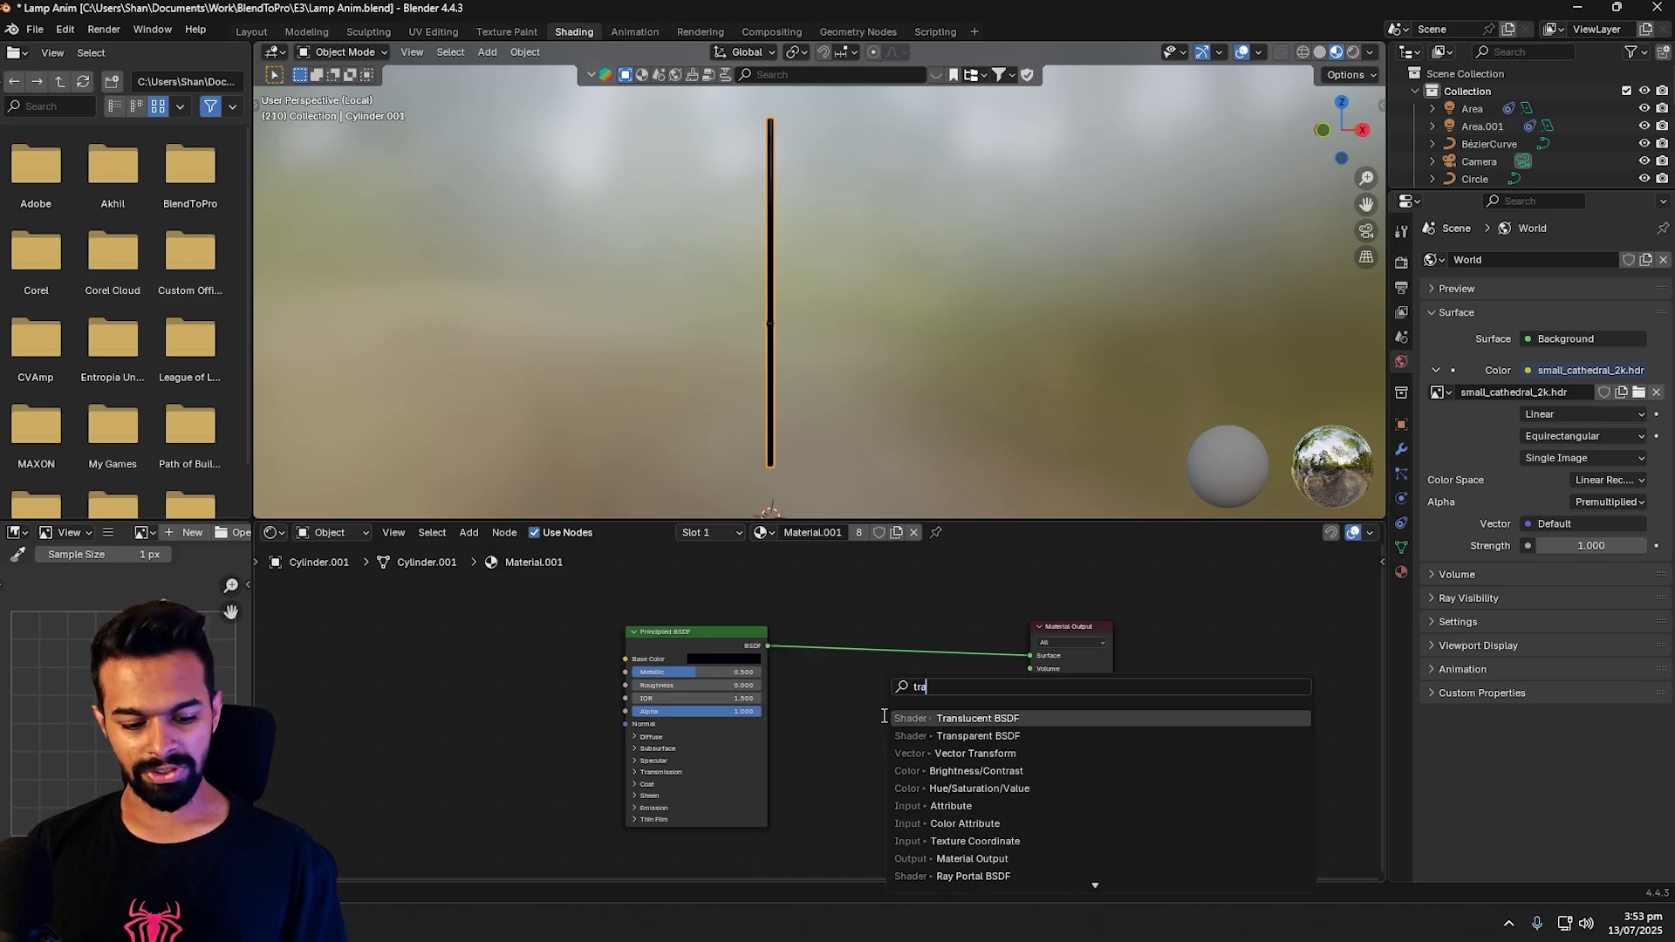
key("Down")
key("Return")
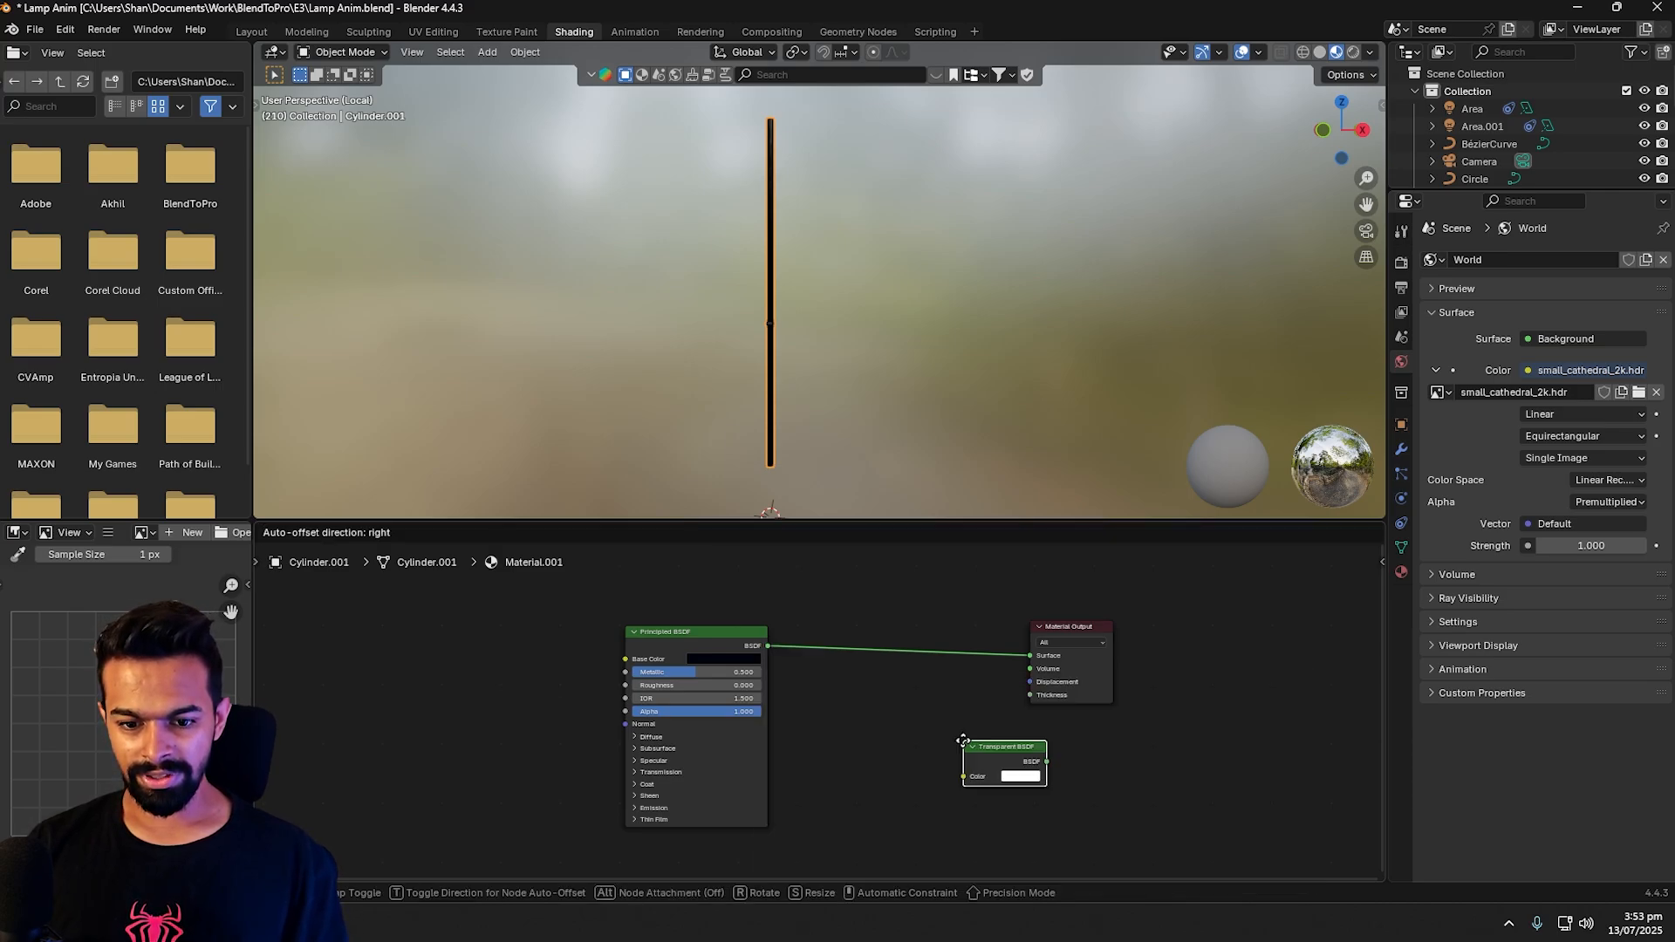
left_click(813, 704)
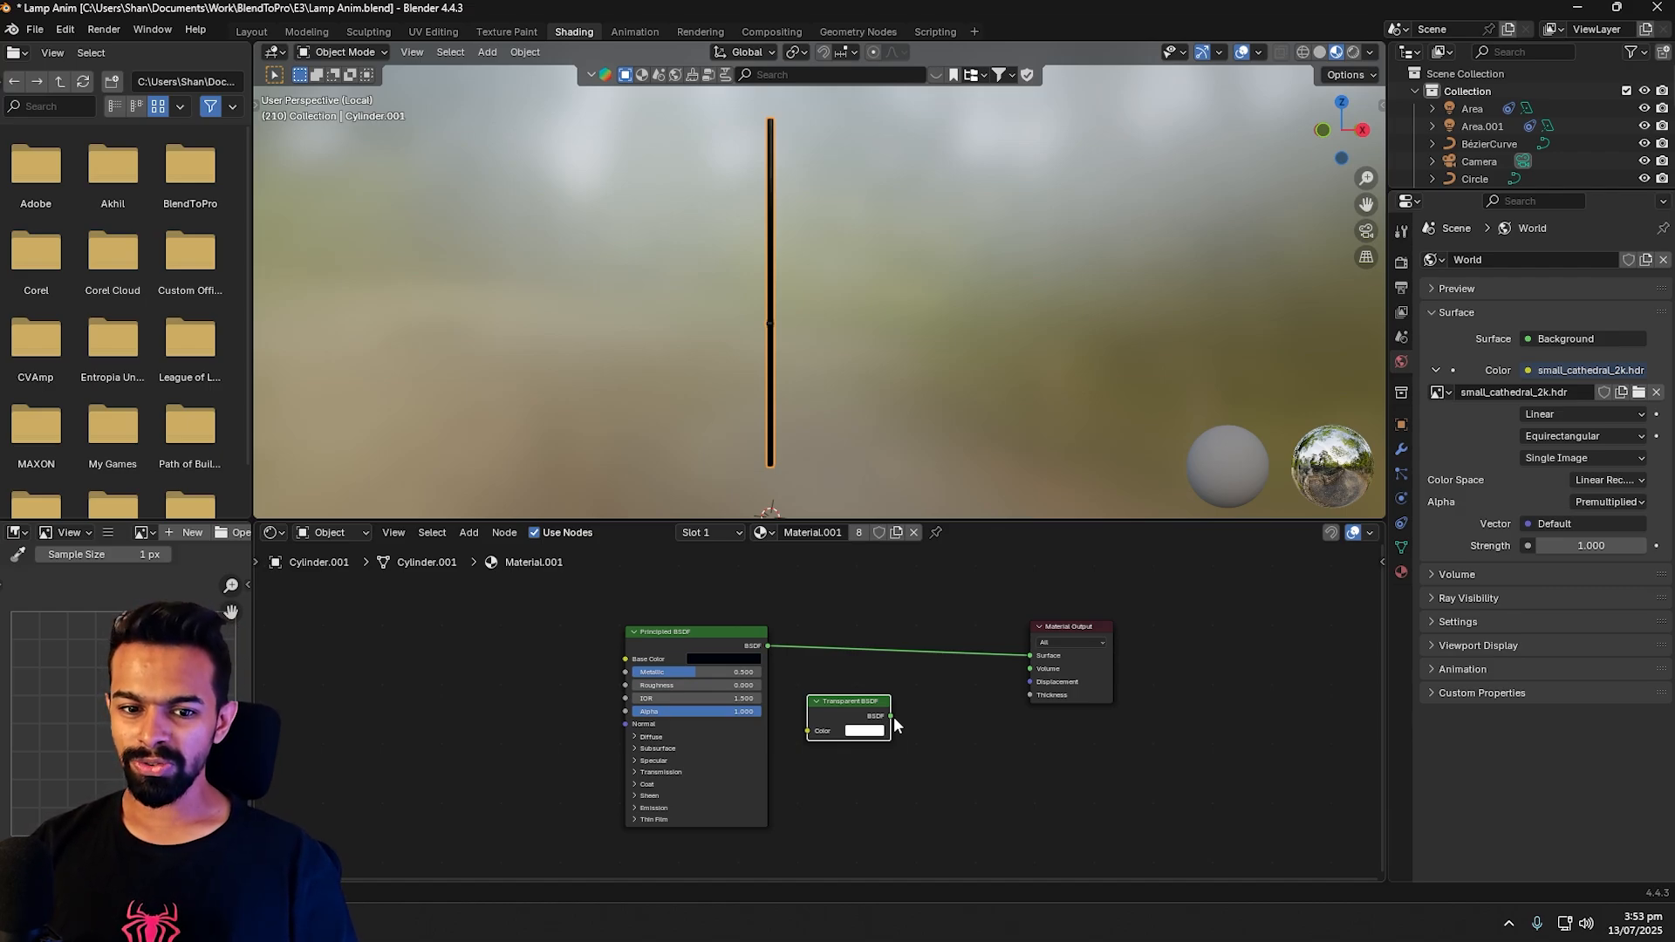
left_click(944, 715)
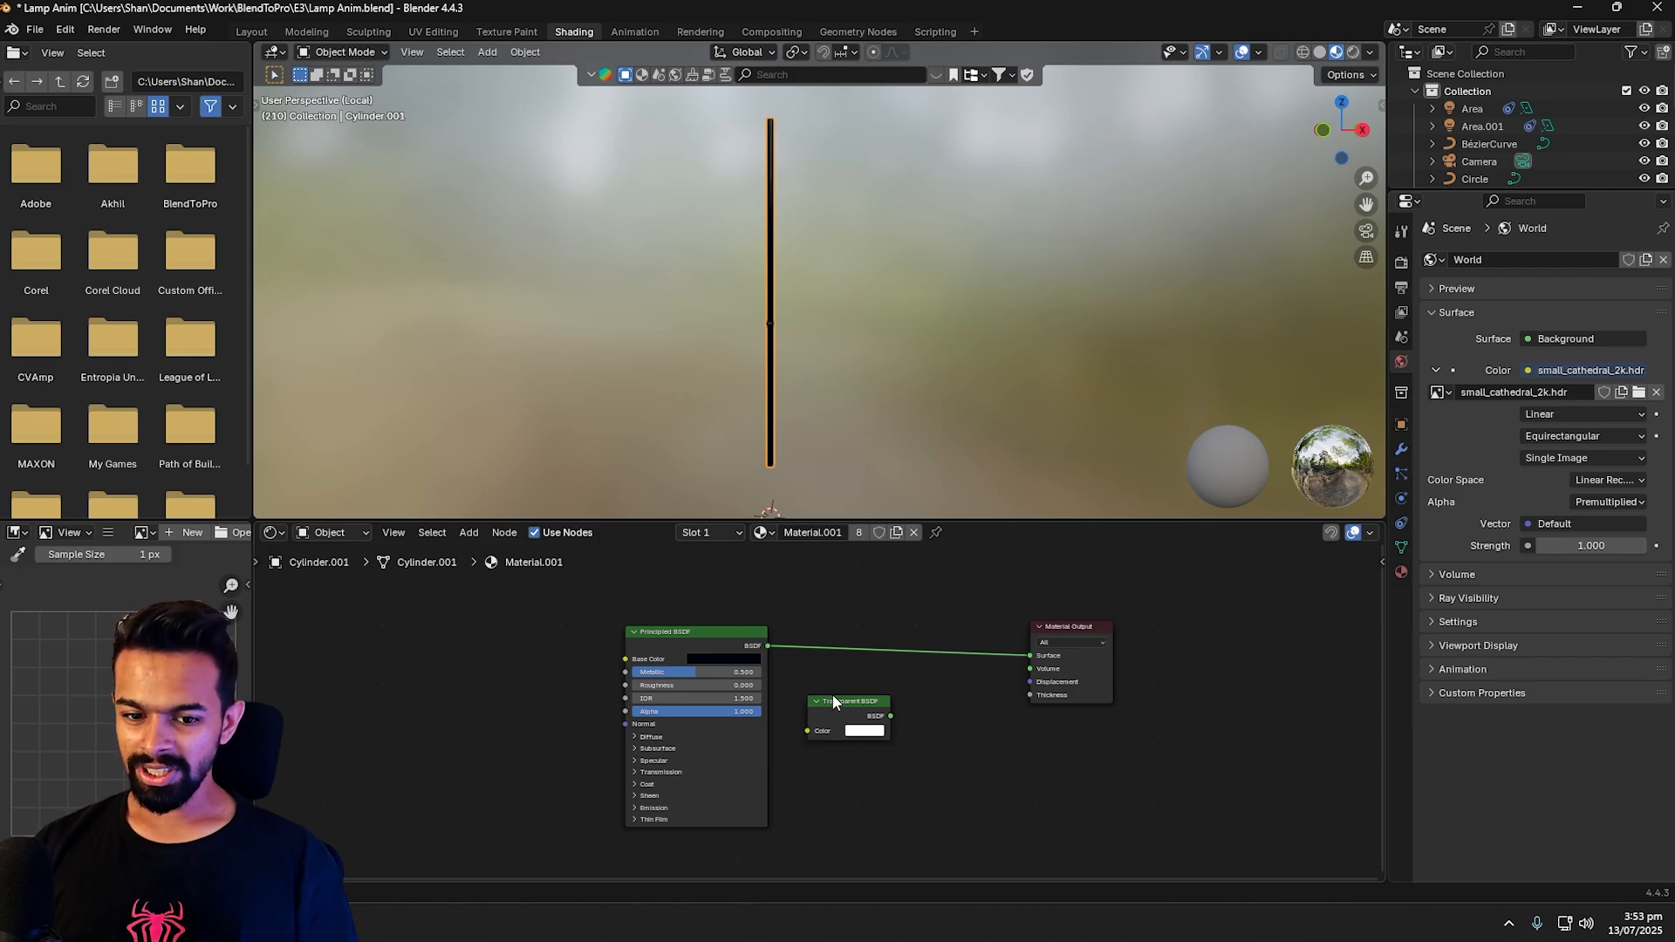
left_click_drag(852, 703, 833, 712)
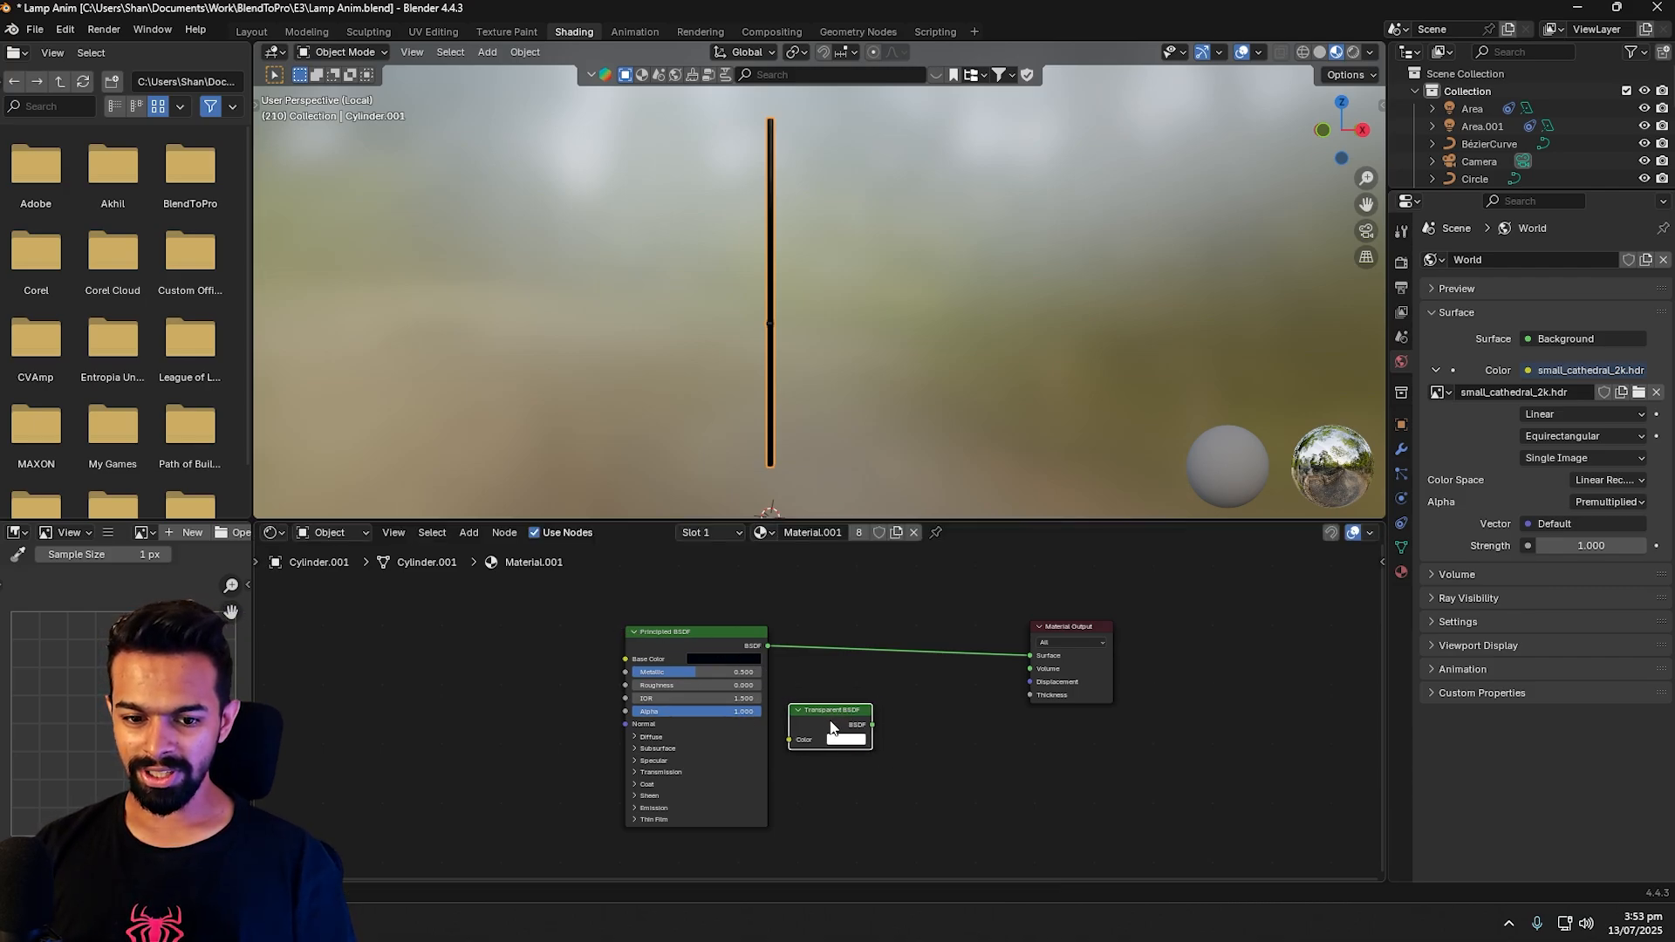
Step: Insert a Mix Shader between the Principled BSDF and Material Output, and connect the Transparent BSDF to its second Shader input
left_click(978, 705)
key("shift+a")
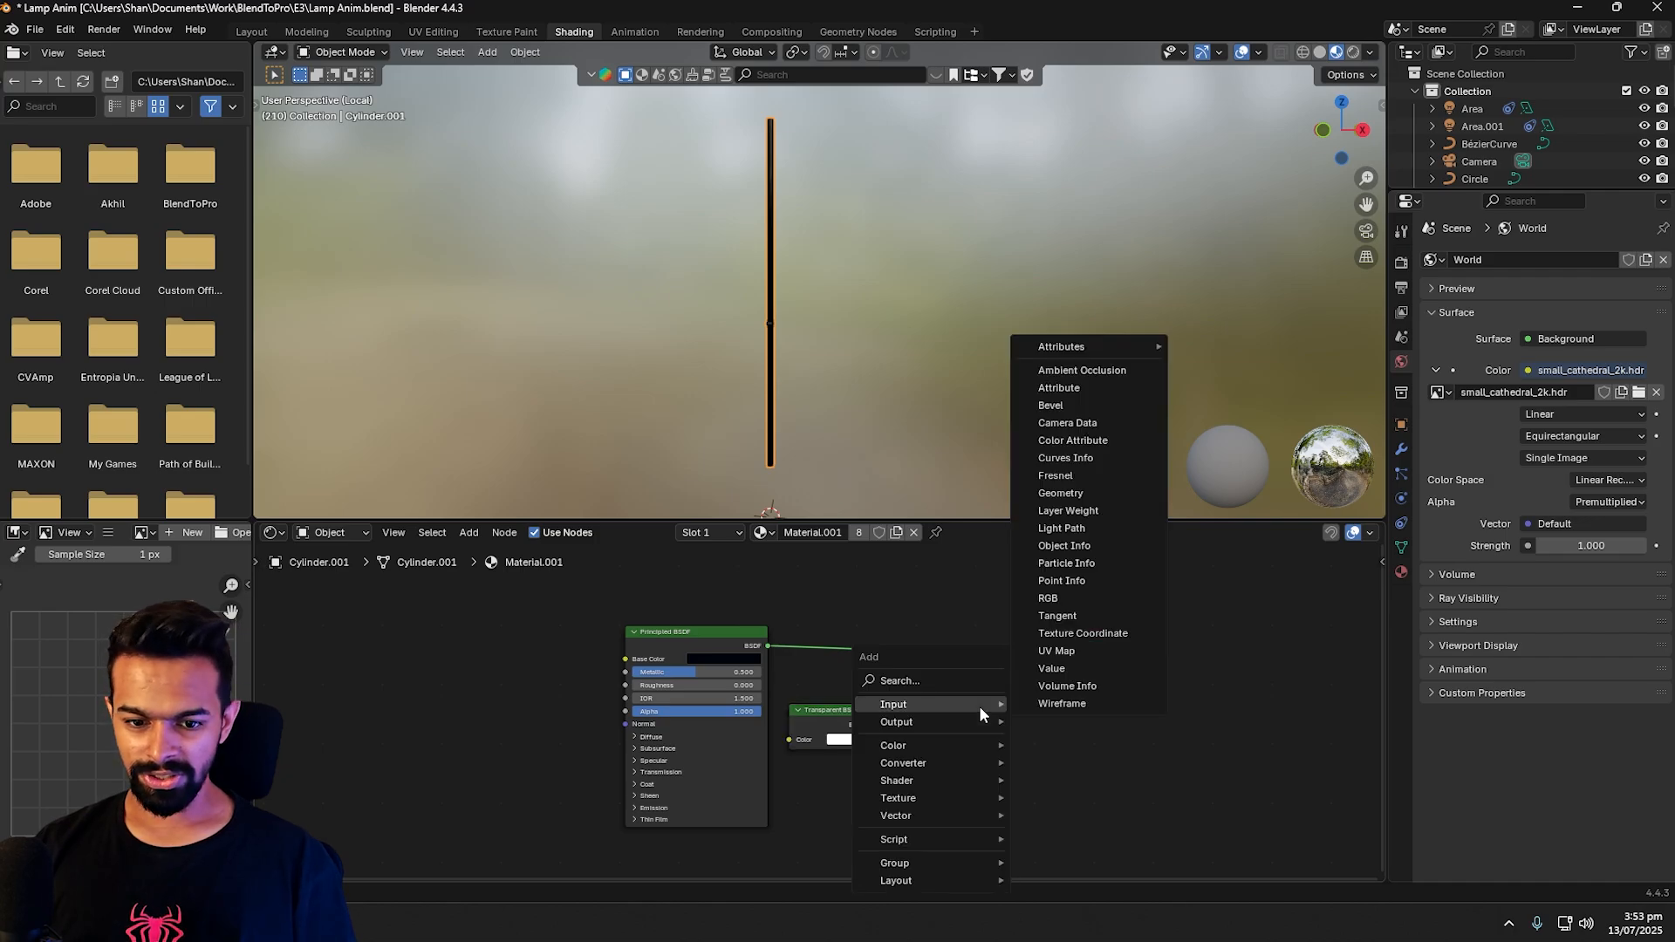
type("mix")
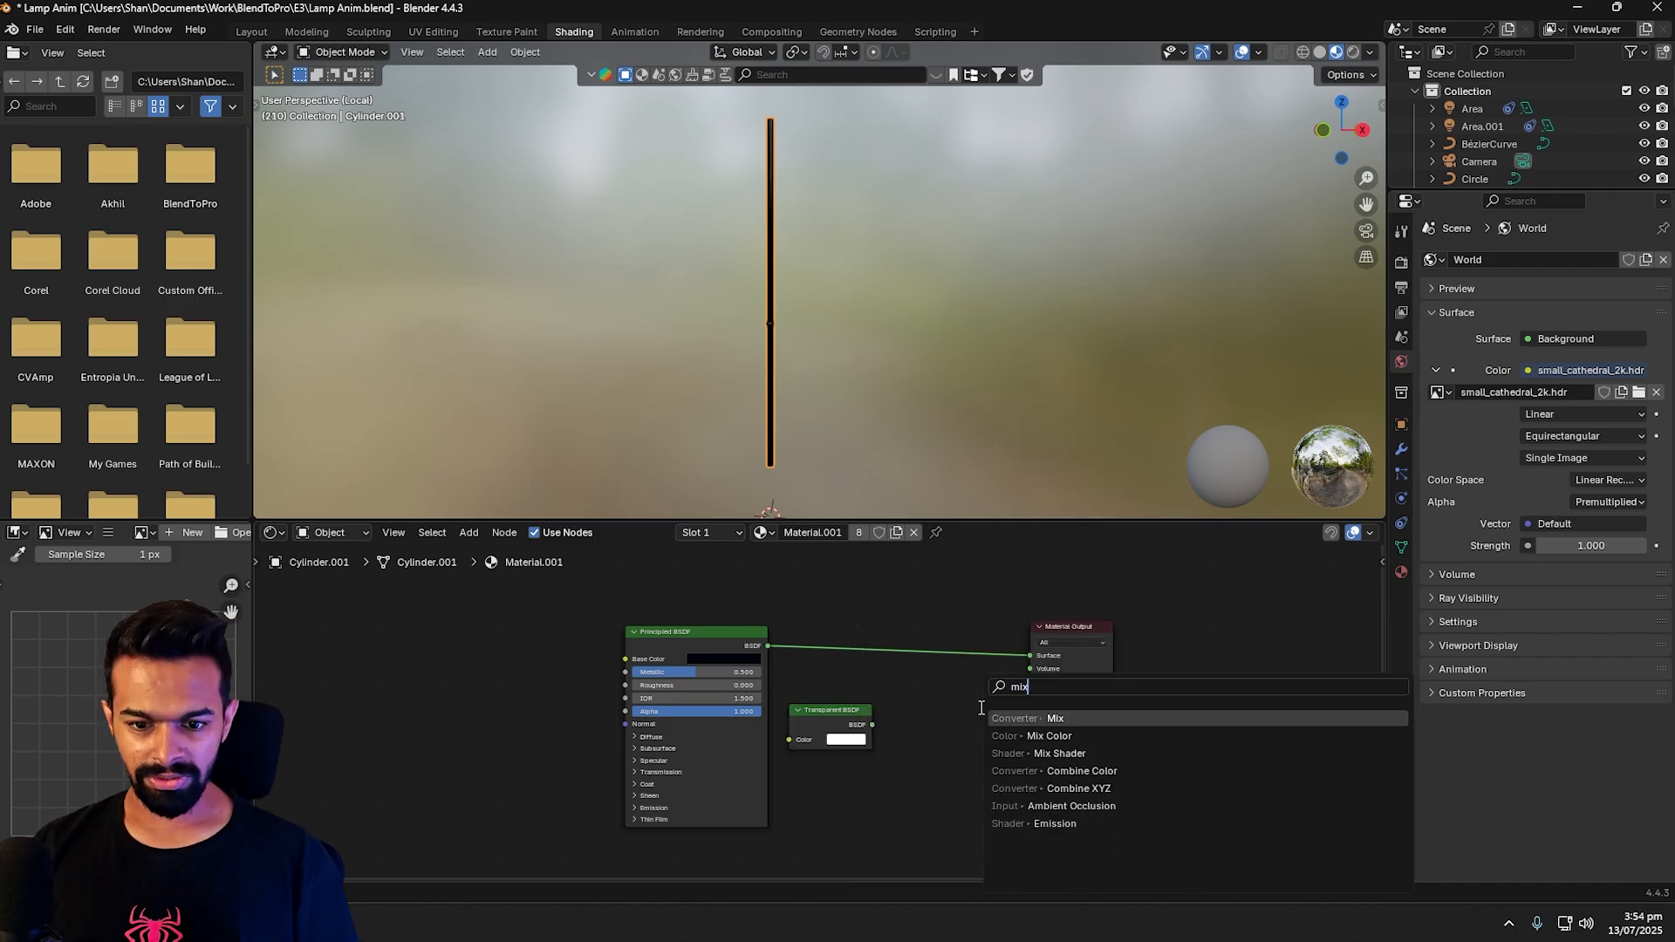
left_click(1060, 753)
left_click(890, 602)
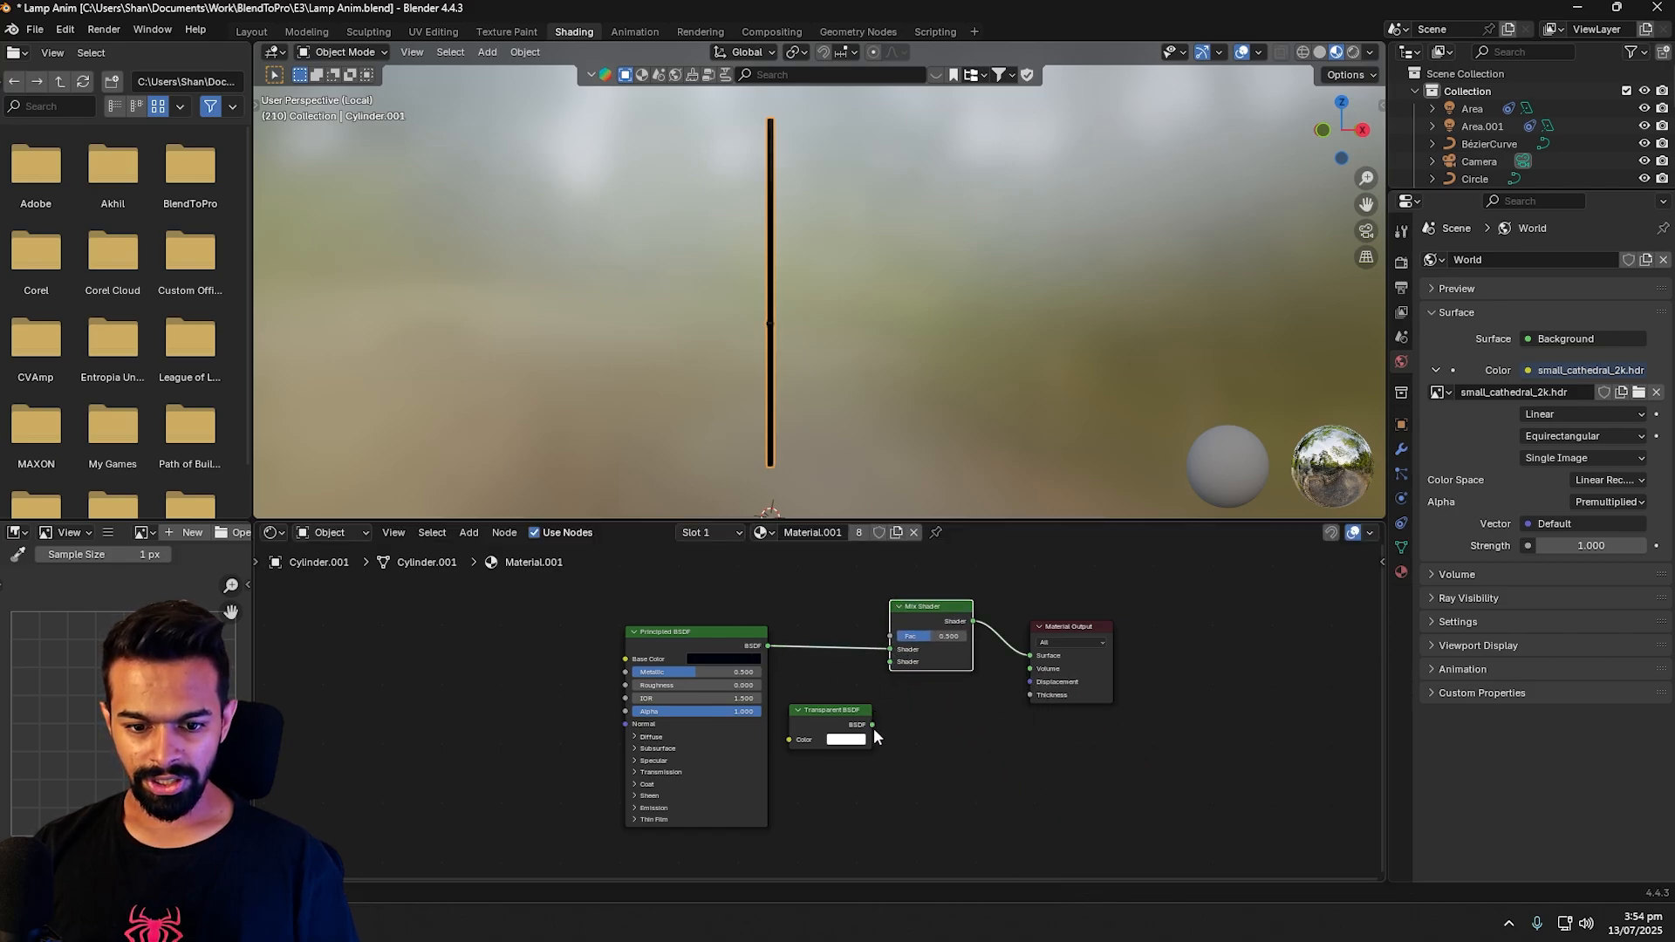
left_click_drag(872, 724, 889, 679)
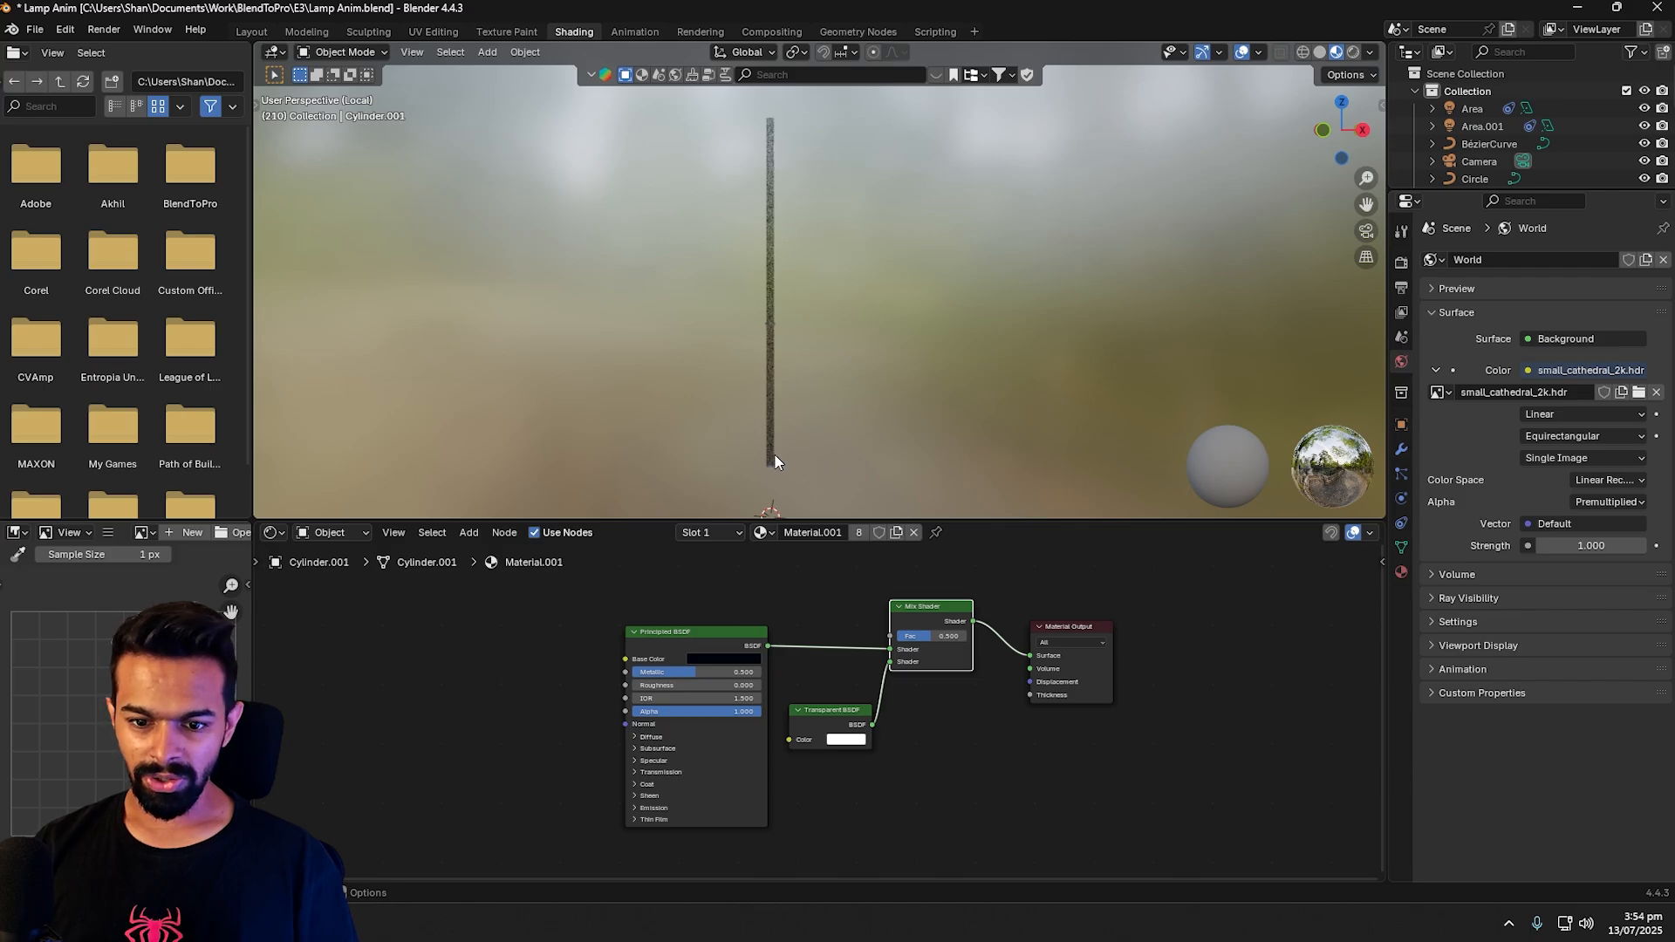
key("ctrl+z")
Step: Add a Texture Coordinate node and place it before the Principled BSDF in the pole's material
left_click_drag(930, 724, 975, 700)
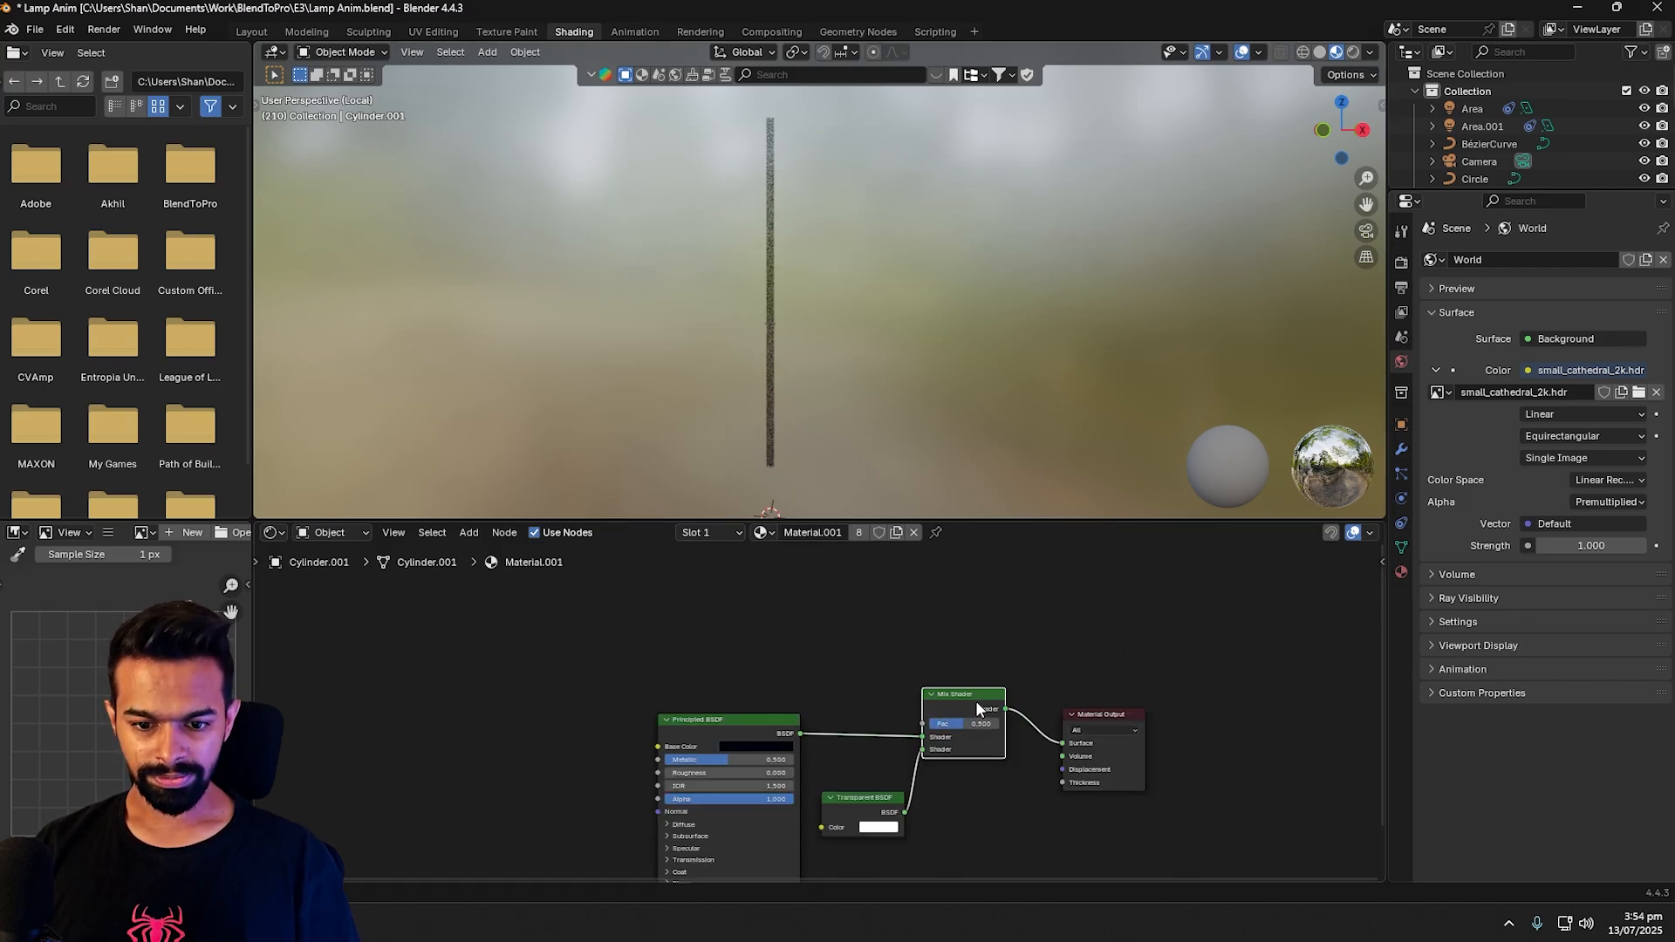
middle_click_drag(823, 662, 880, 682)
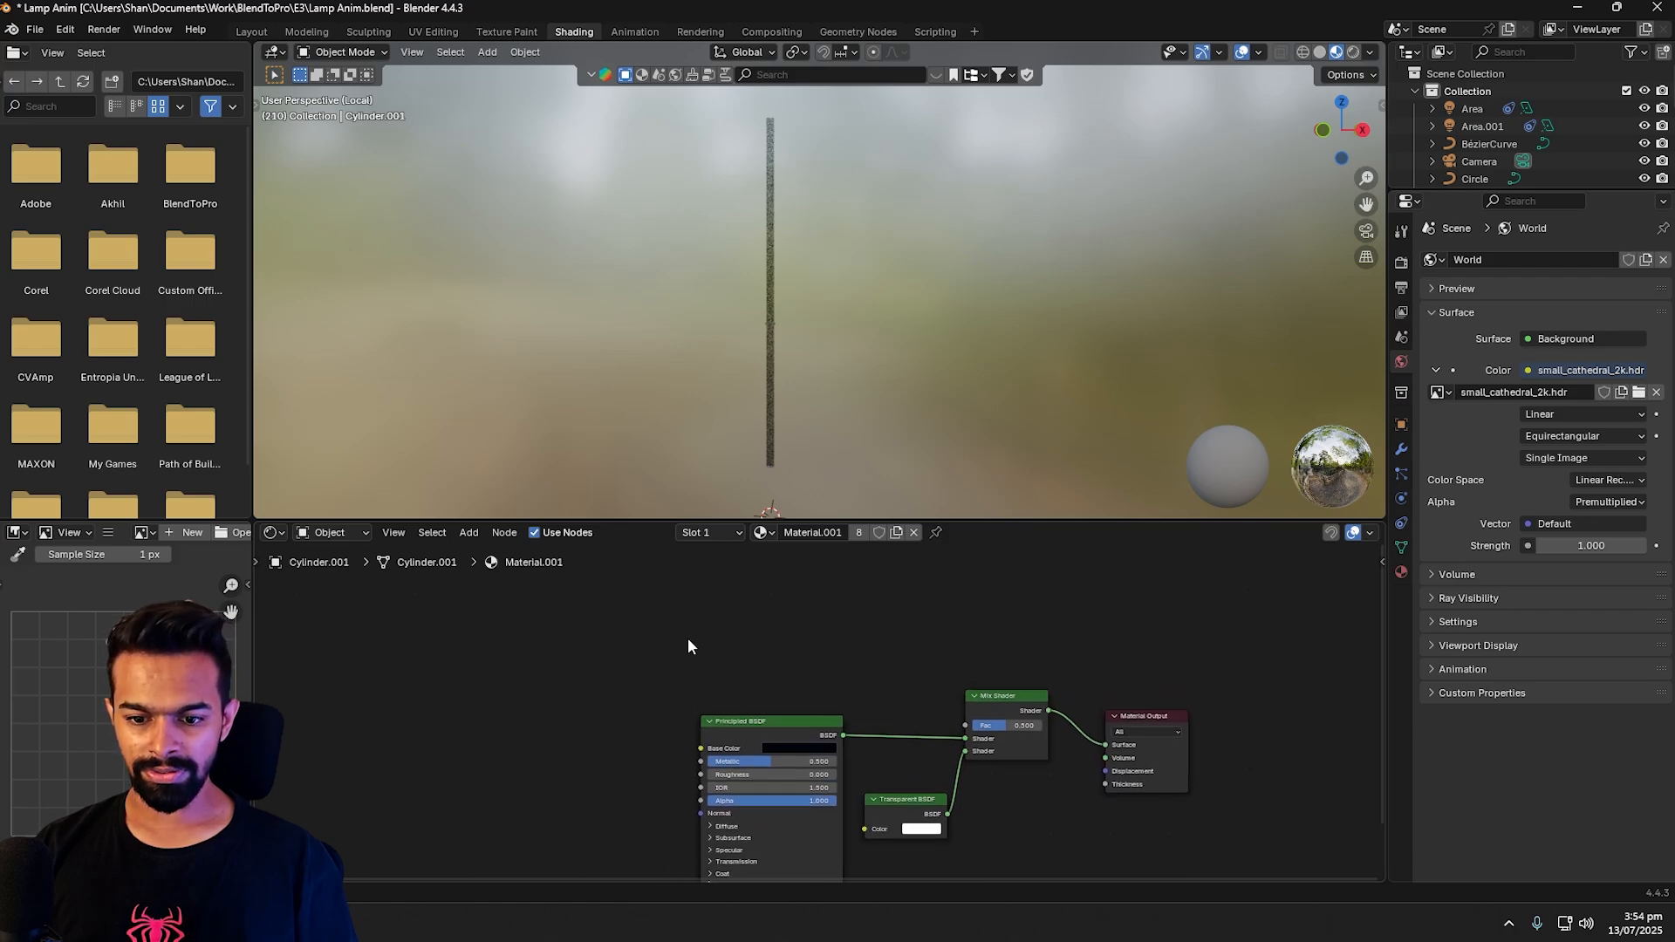
key("shift+a")
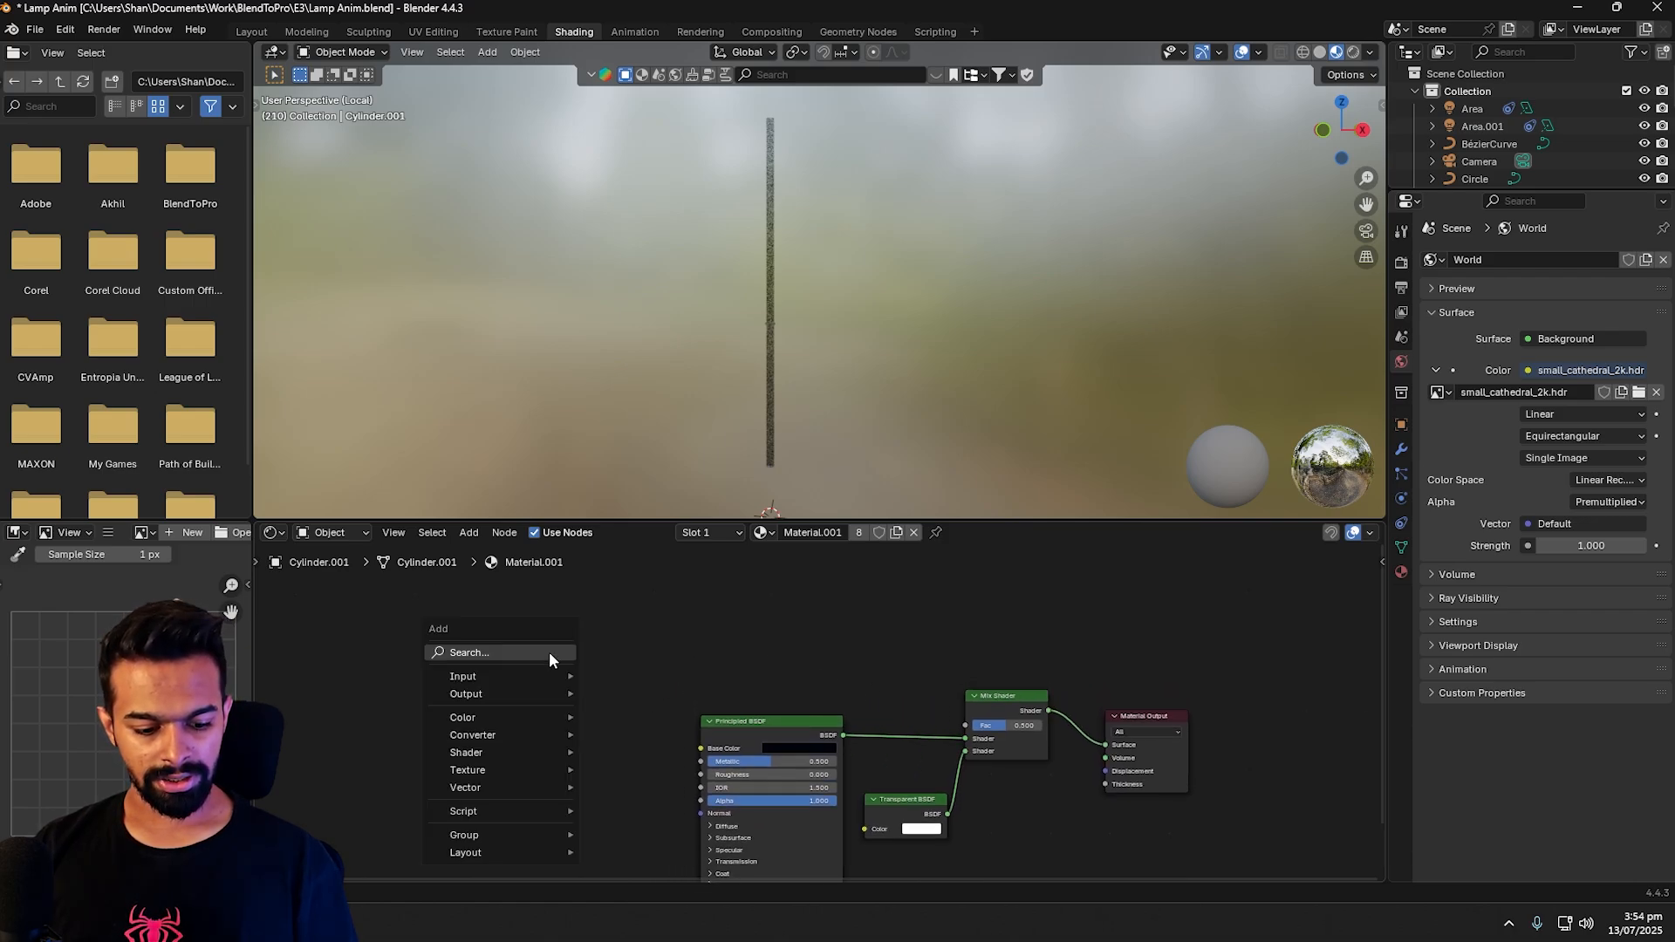
type("tex")
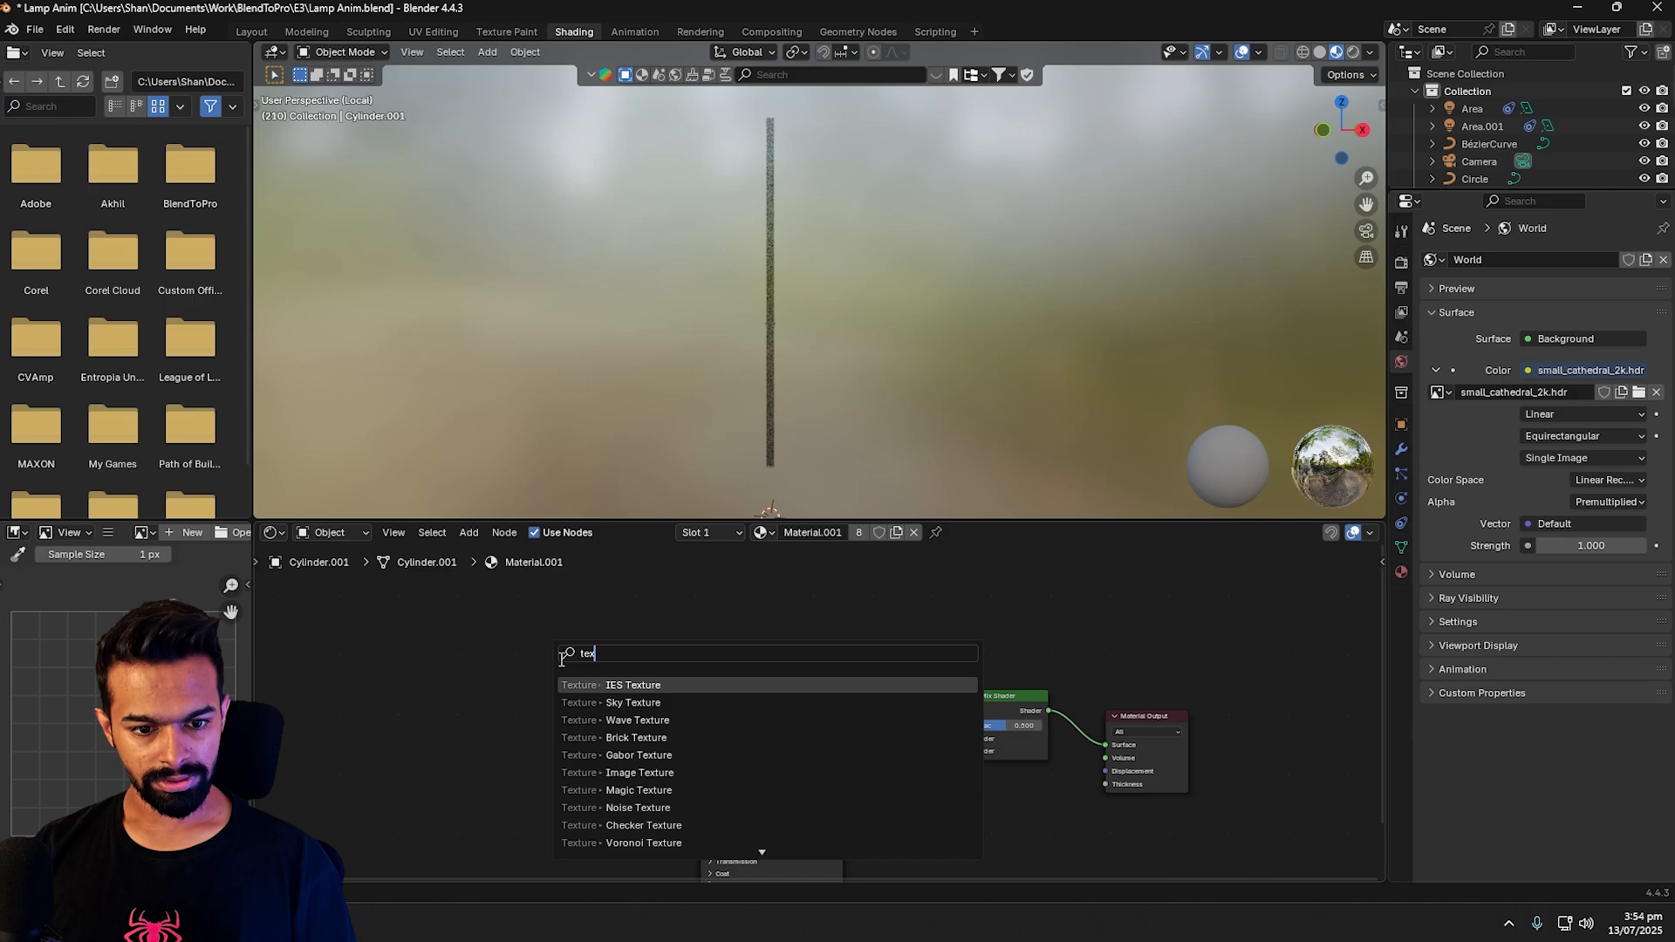
type("ture ")
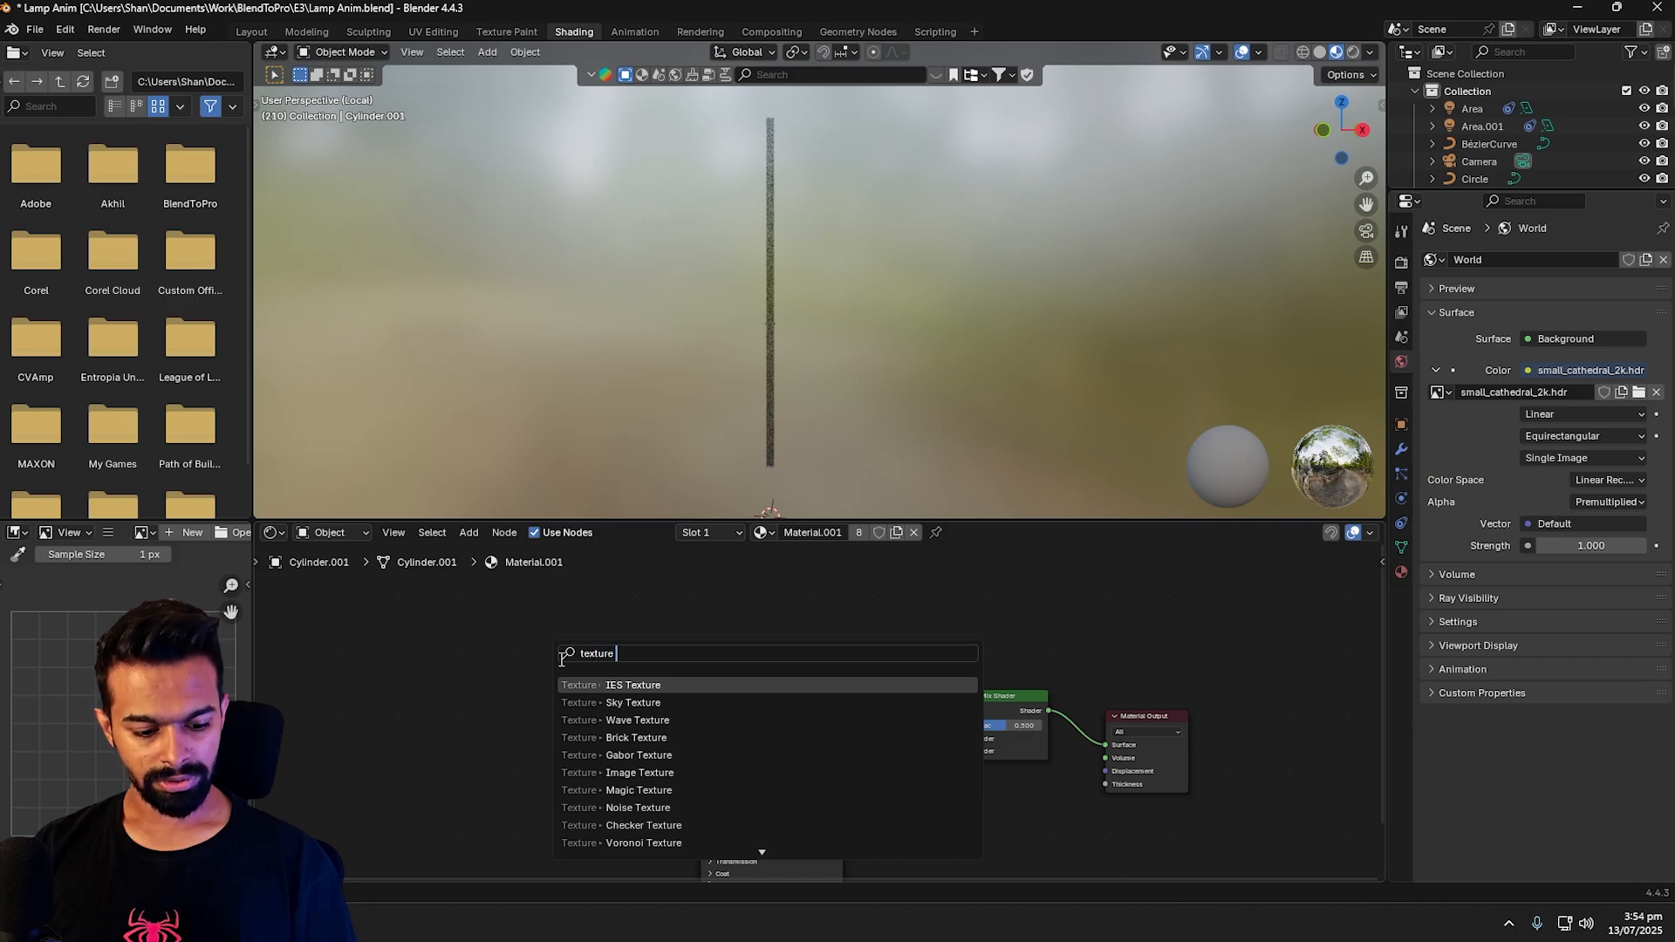
type("co")
key("Return")
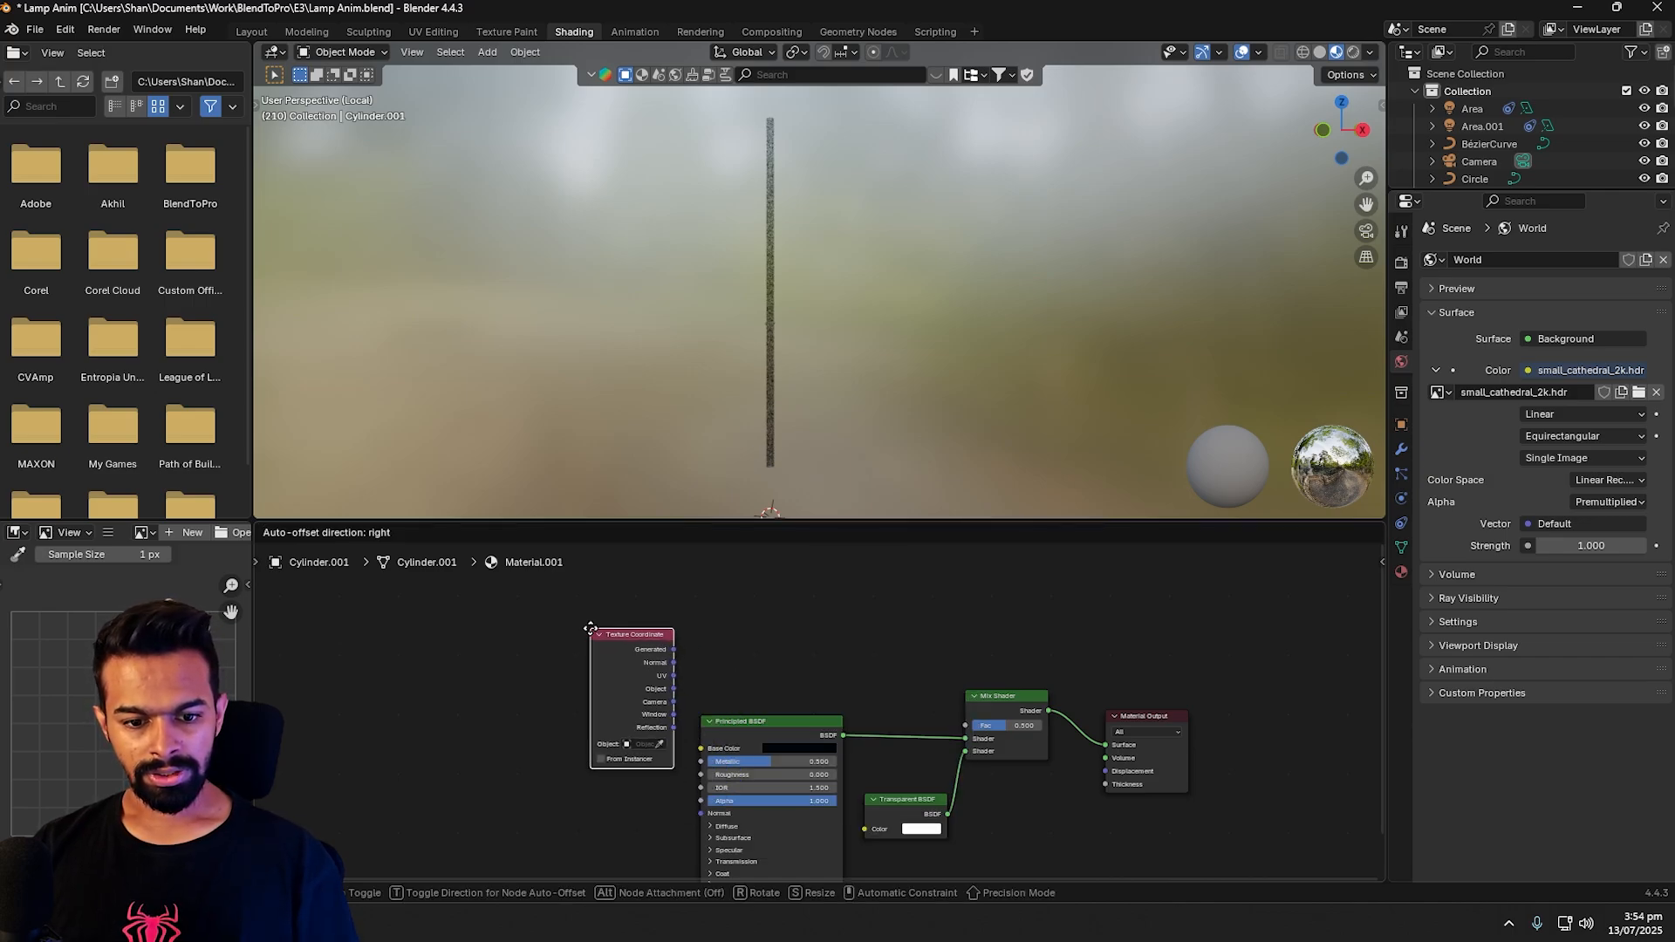
left_click(586, 607)
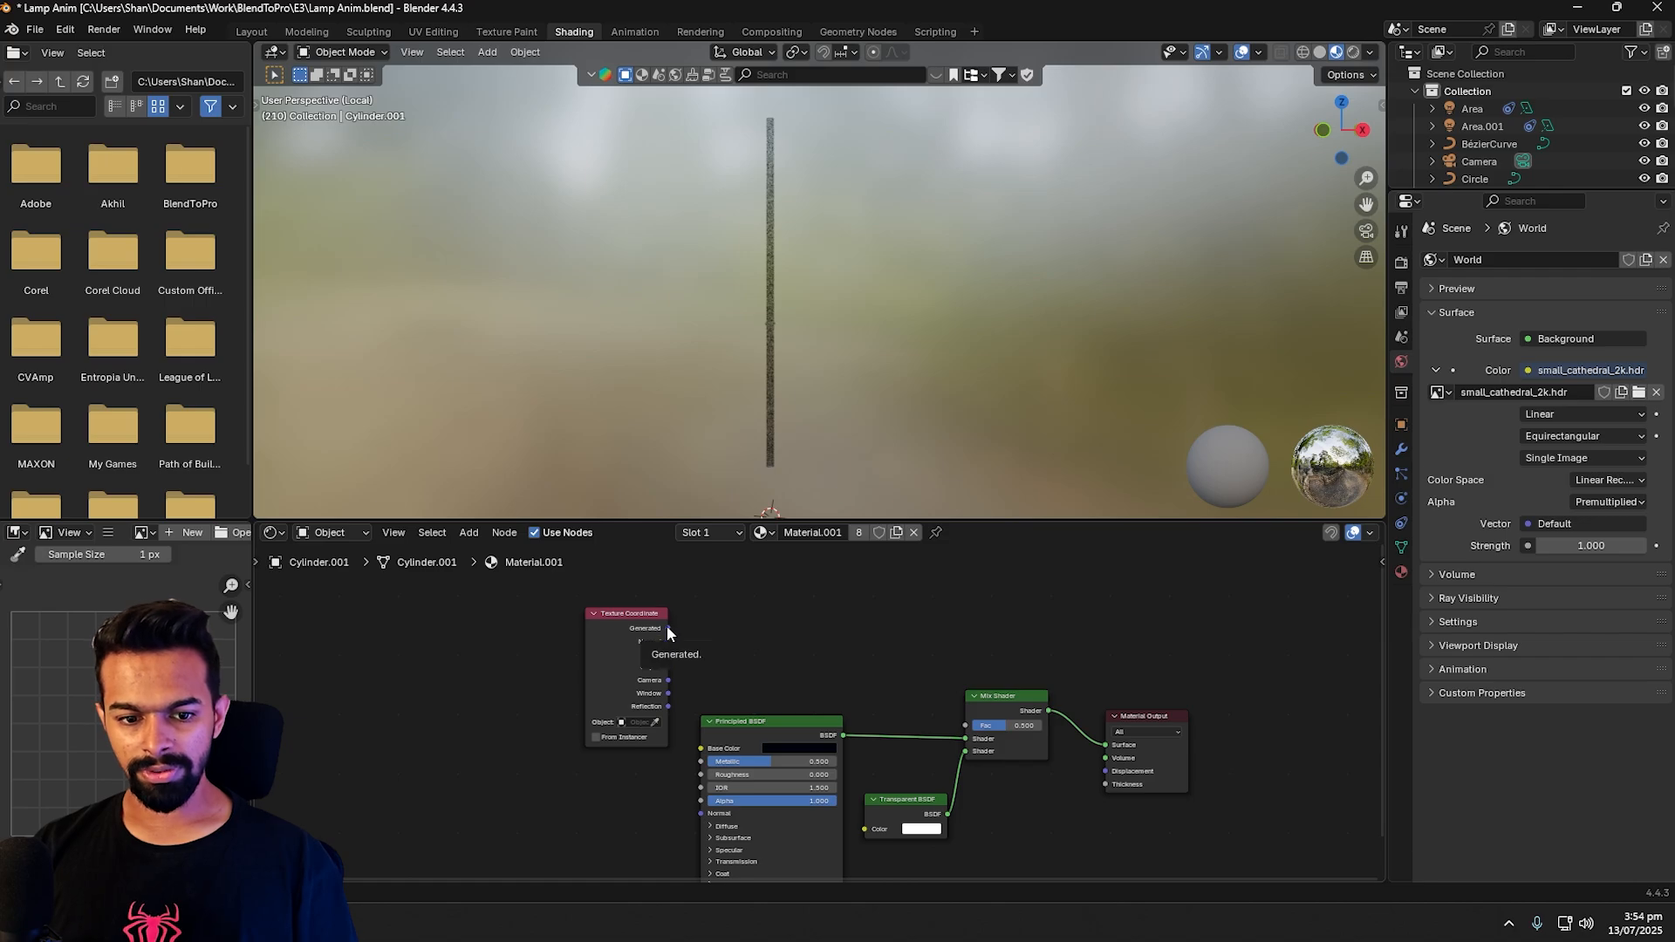
Step: Add a Separate XYZ node fed by the Texture Coordinate node's Generated output and place it beside that node
left_click_drag(668, 626, 748, 643)
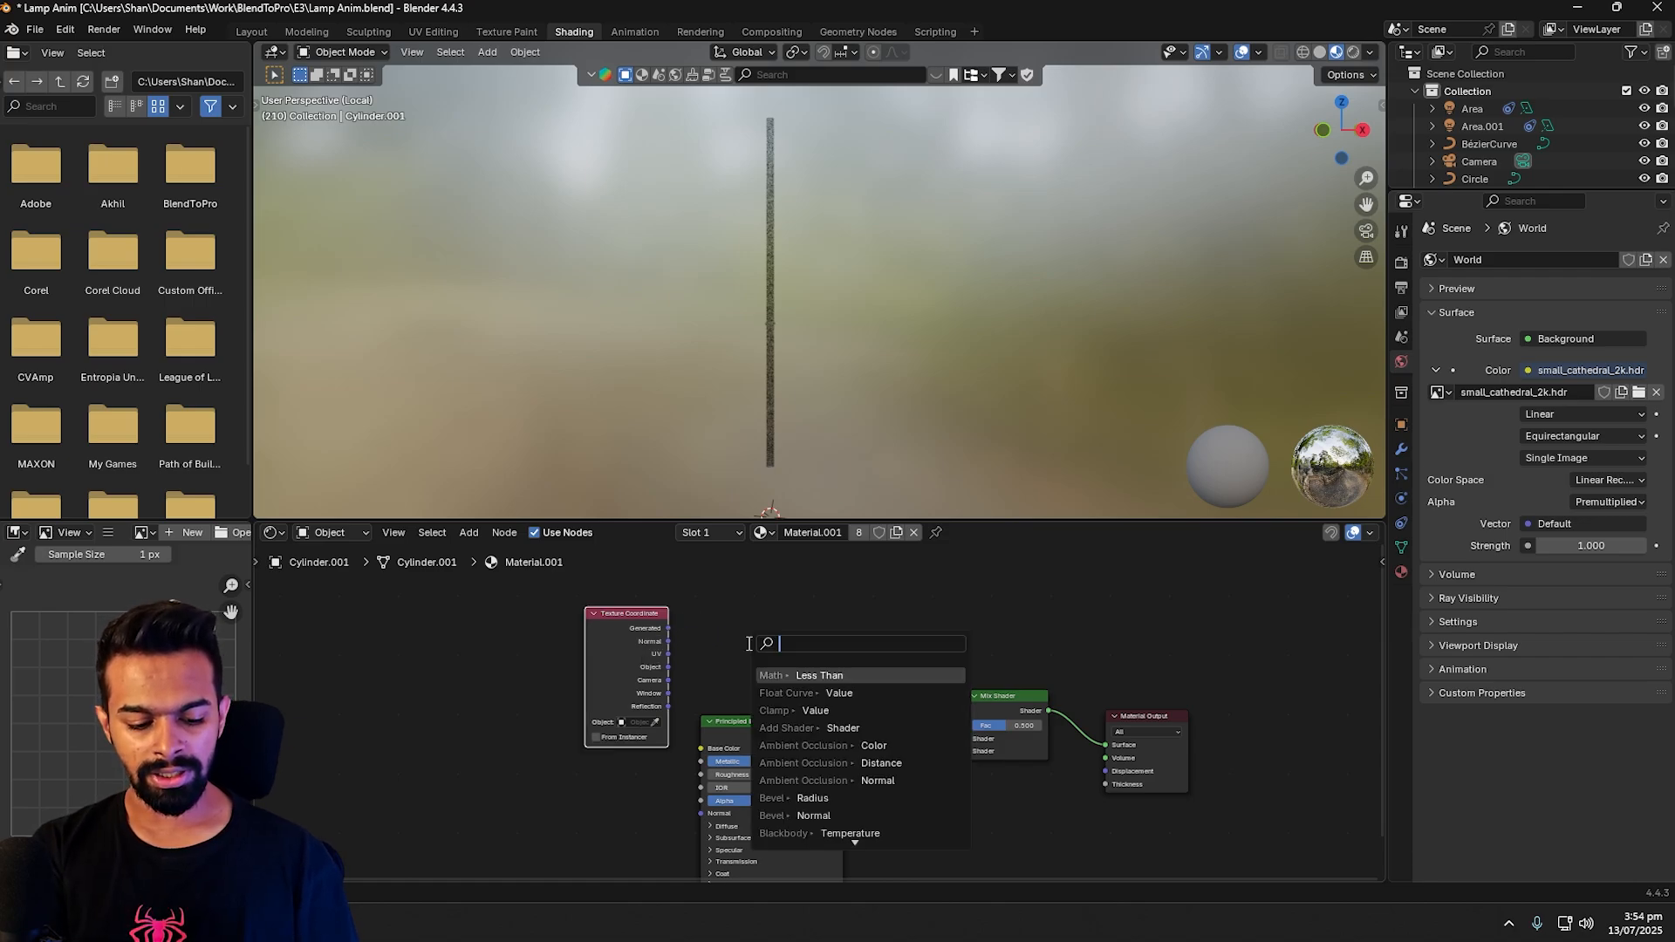
type("sep")
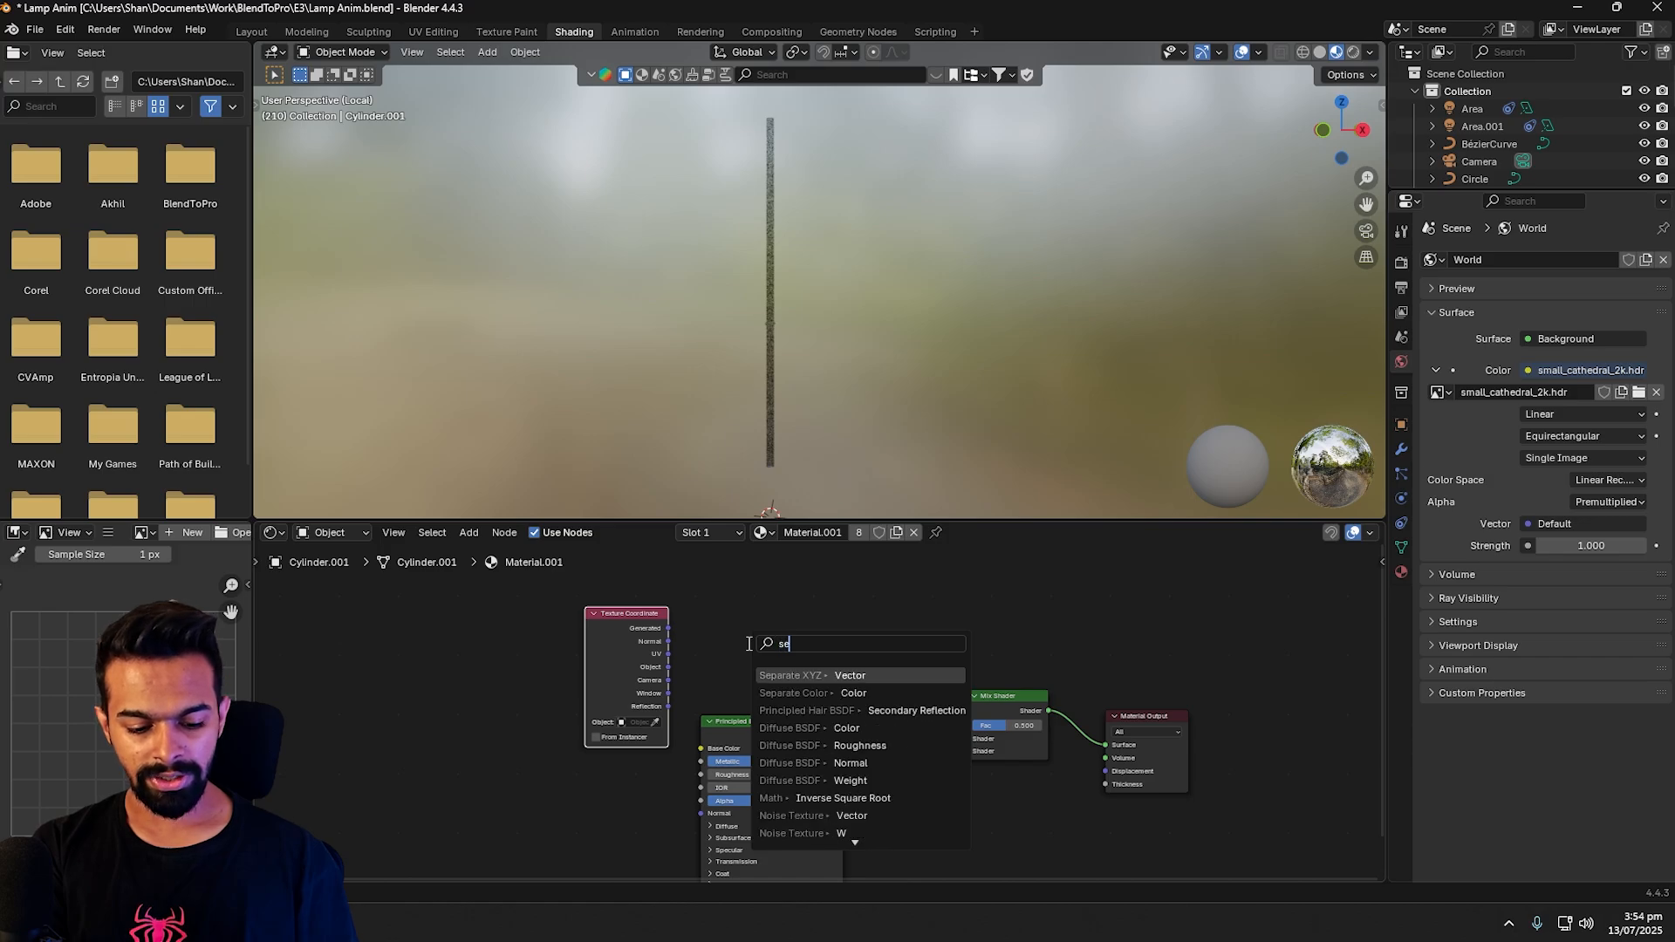
left_click(822, 675)
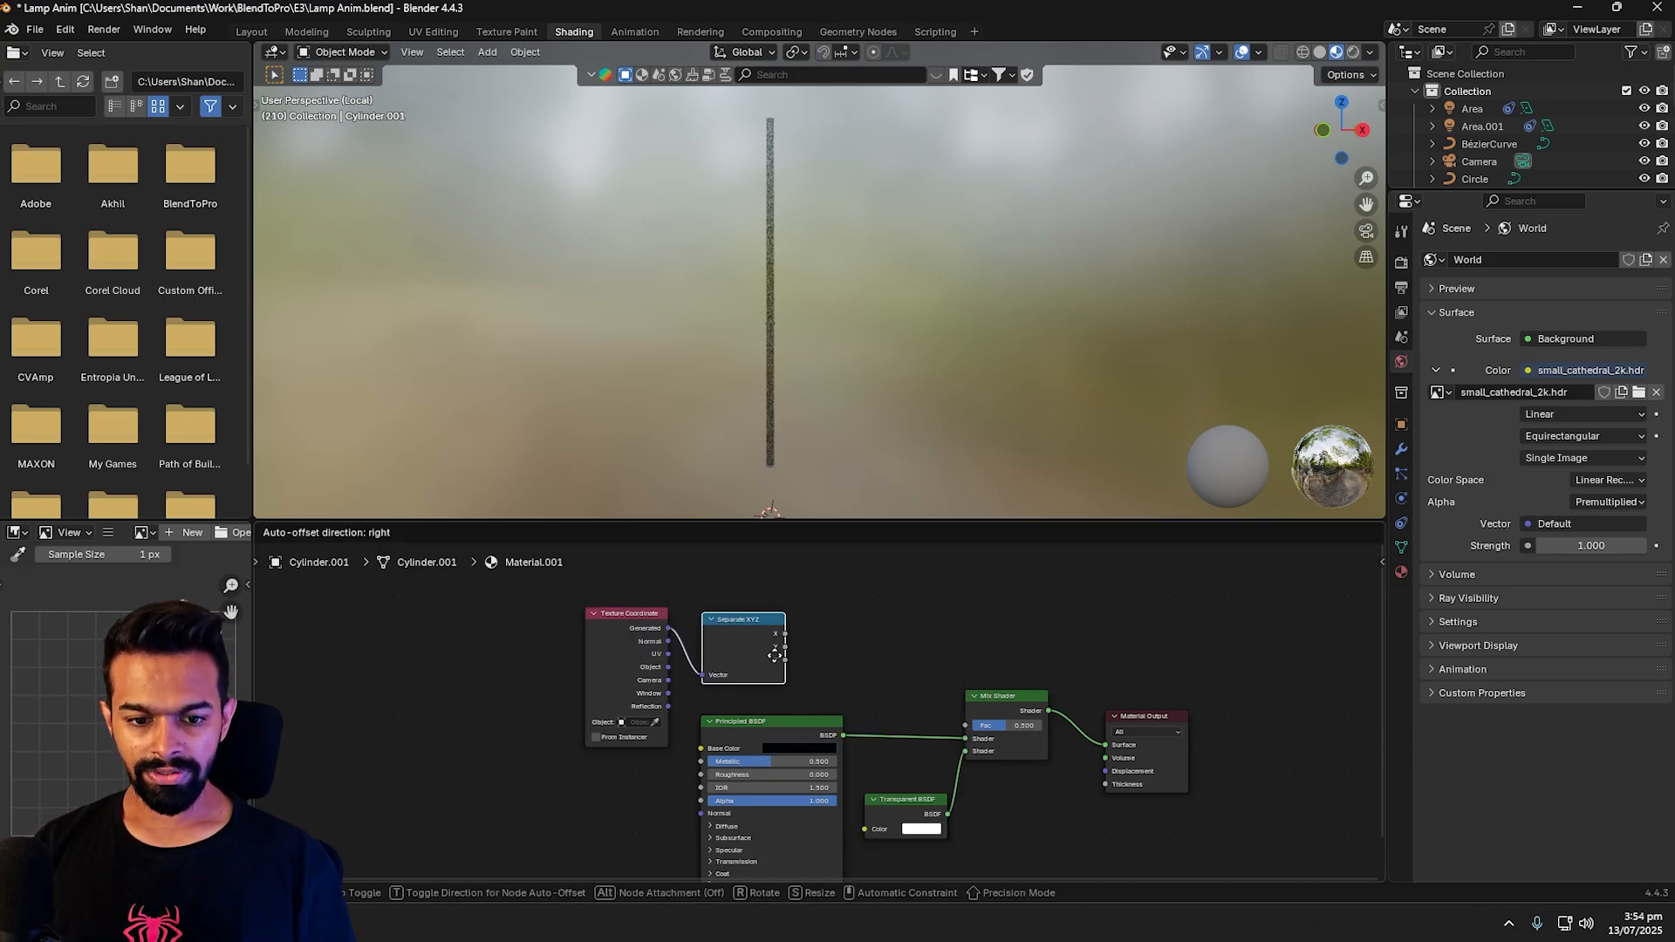
left_click(874, 656)
left_click(874, 656)
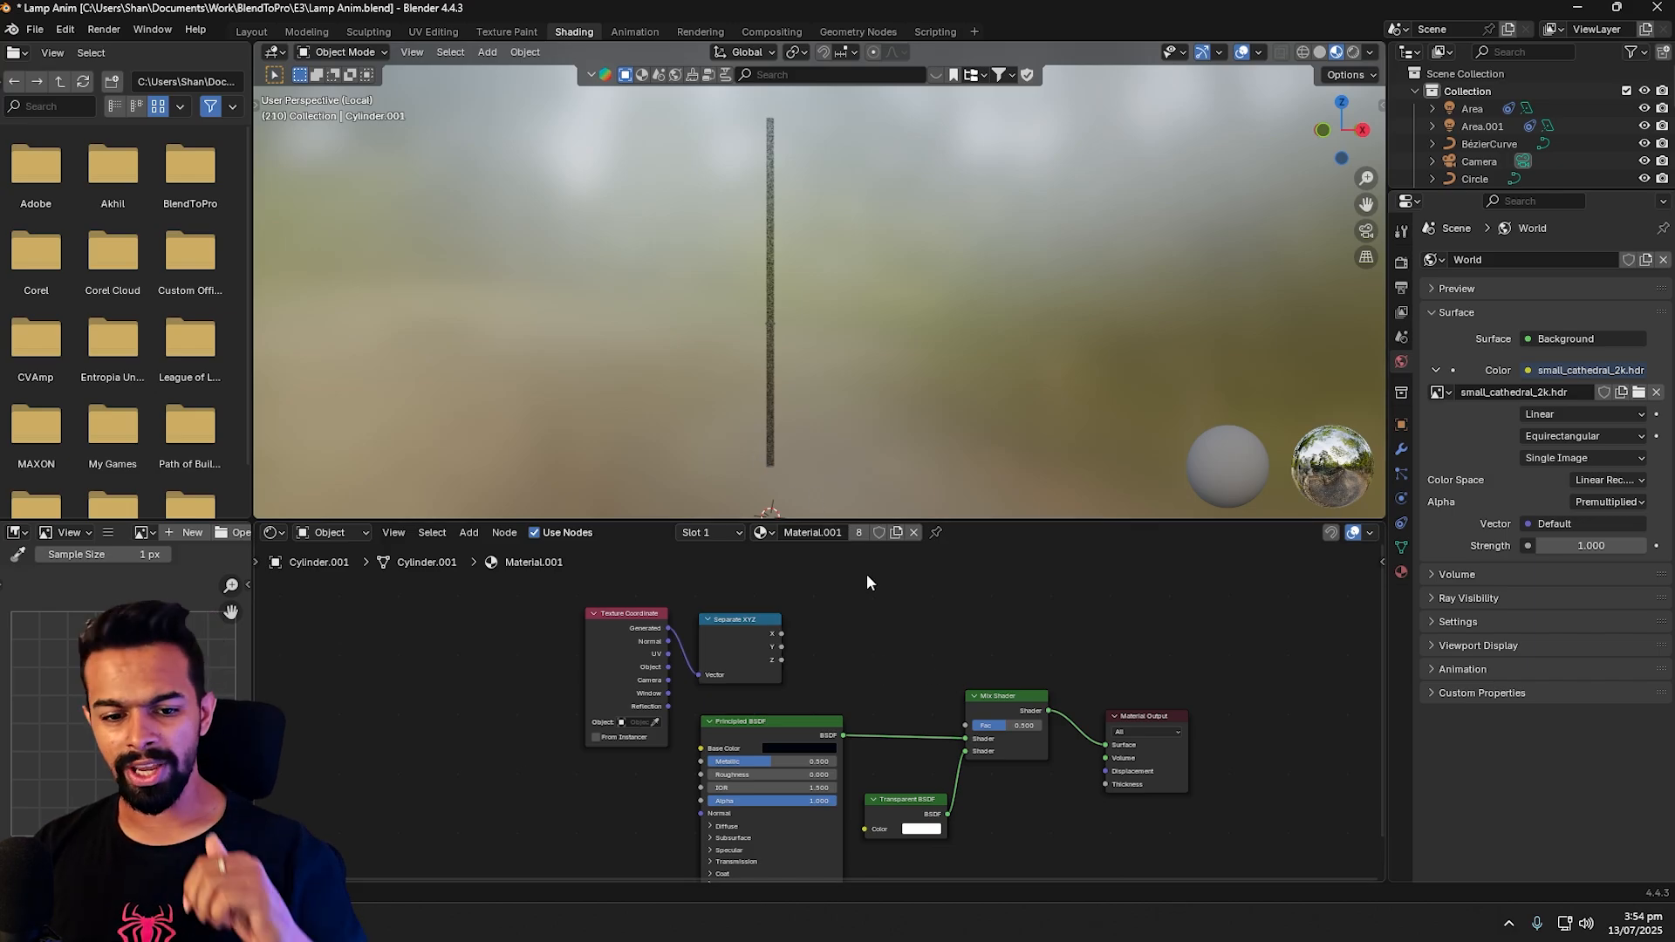
Step: Add a Math node fed by the Z output of Separate XYZ and place it after that node
left_click_drag(780, 660, 860, 641)
type("math")
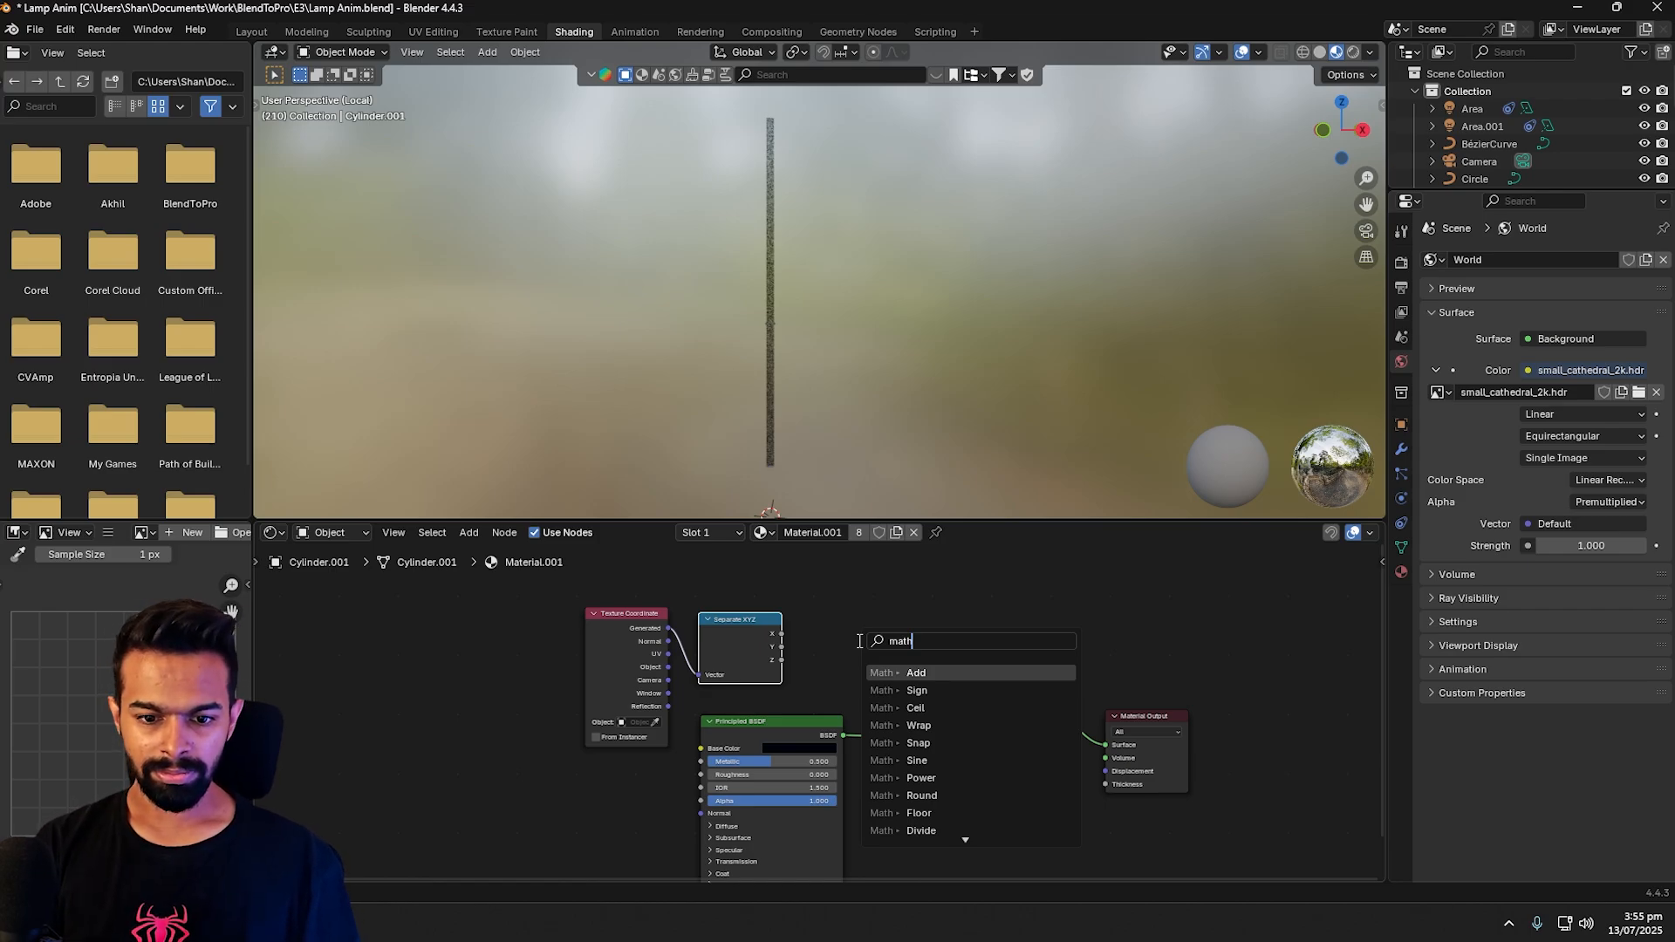
key("Return")
left_click(861, 631)
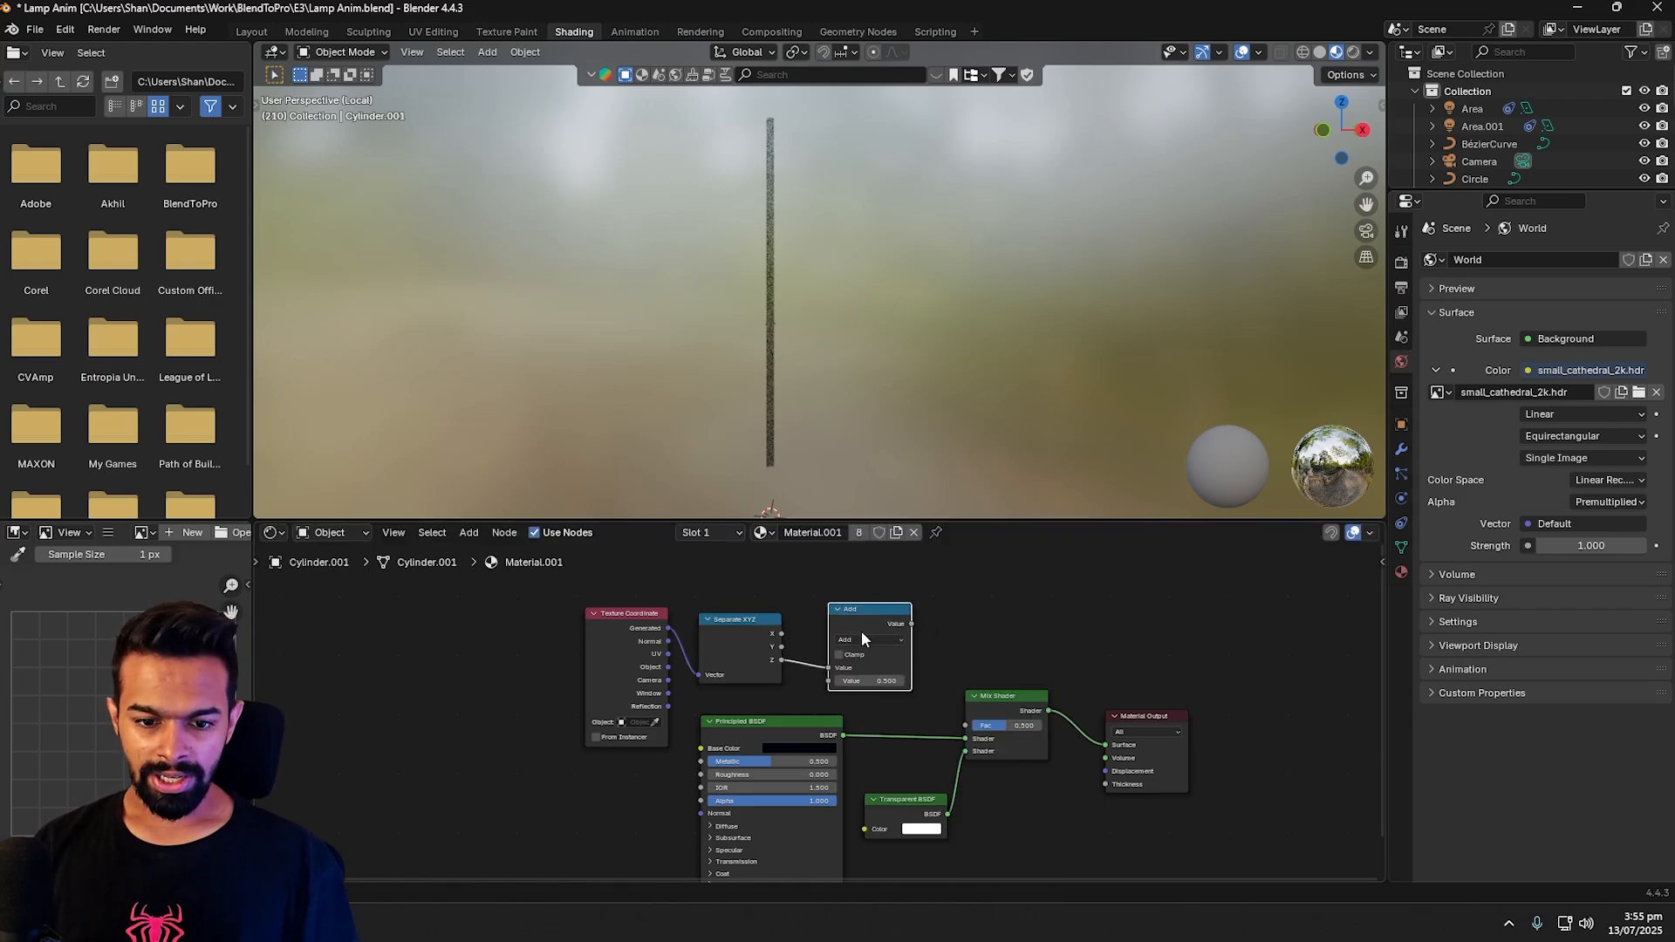
Step: Set the Math node to Less Than with a threshold of 0 and connect its Value output to the Mix Shader's Fac
left_click(863, 641)
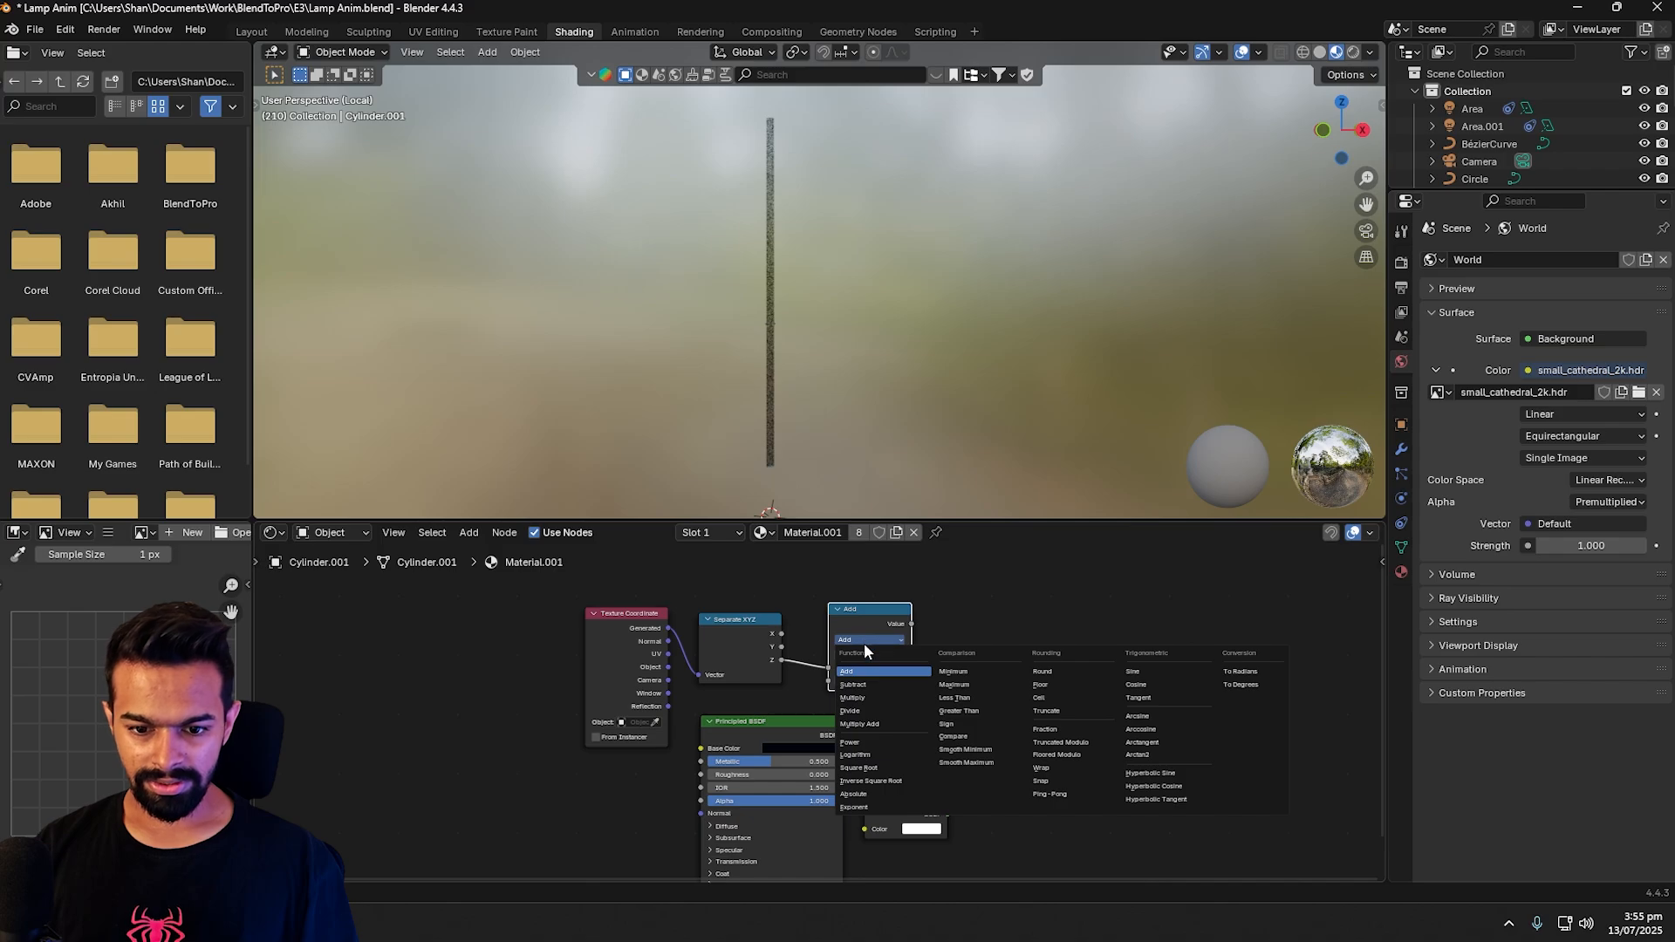
left_click(965, 699)
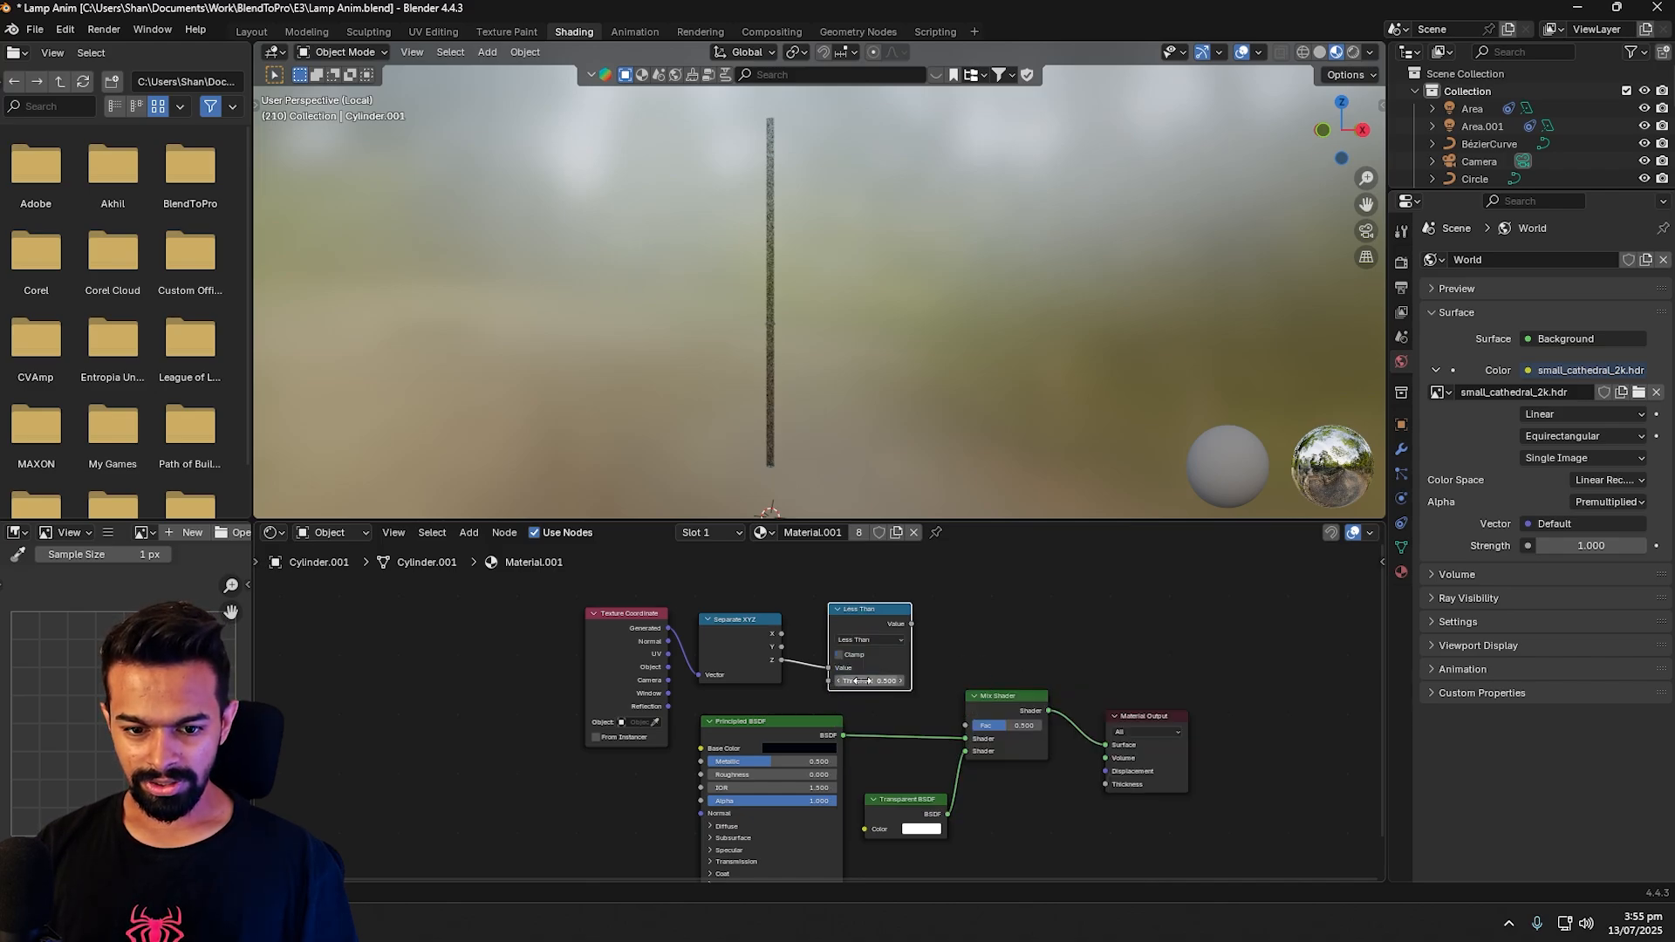
left_click_drag(863, 680, 820, 681)
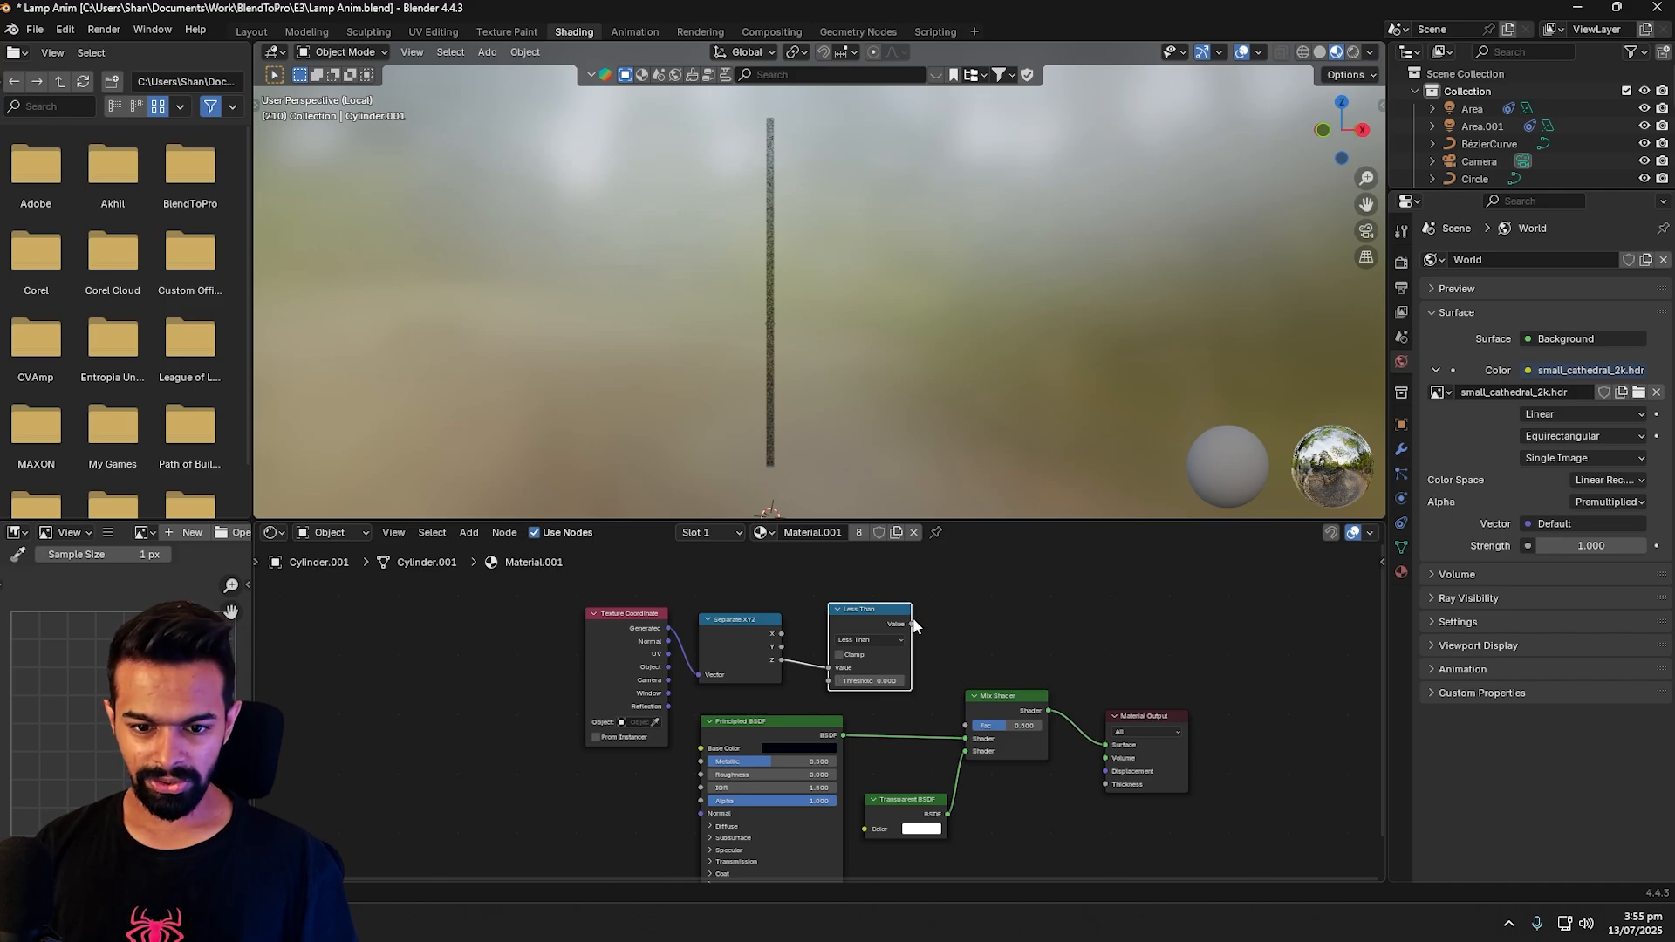
left_click_drag(913, 623, 961, 724)
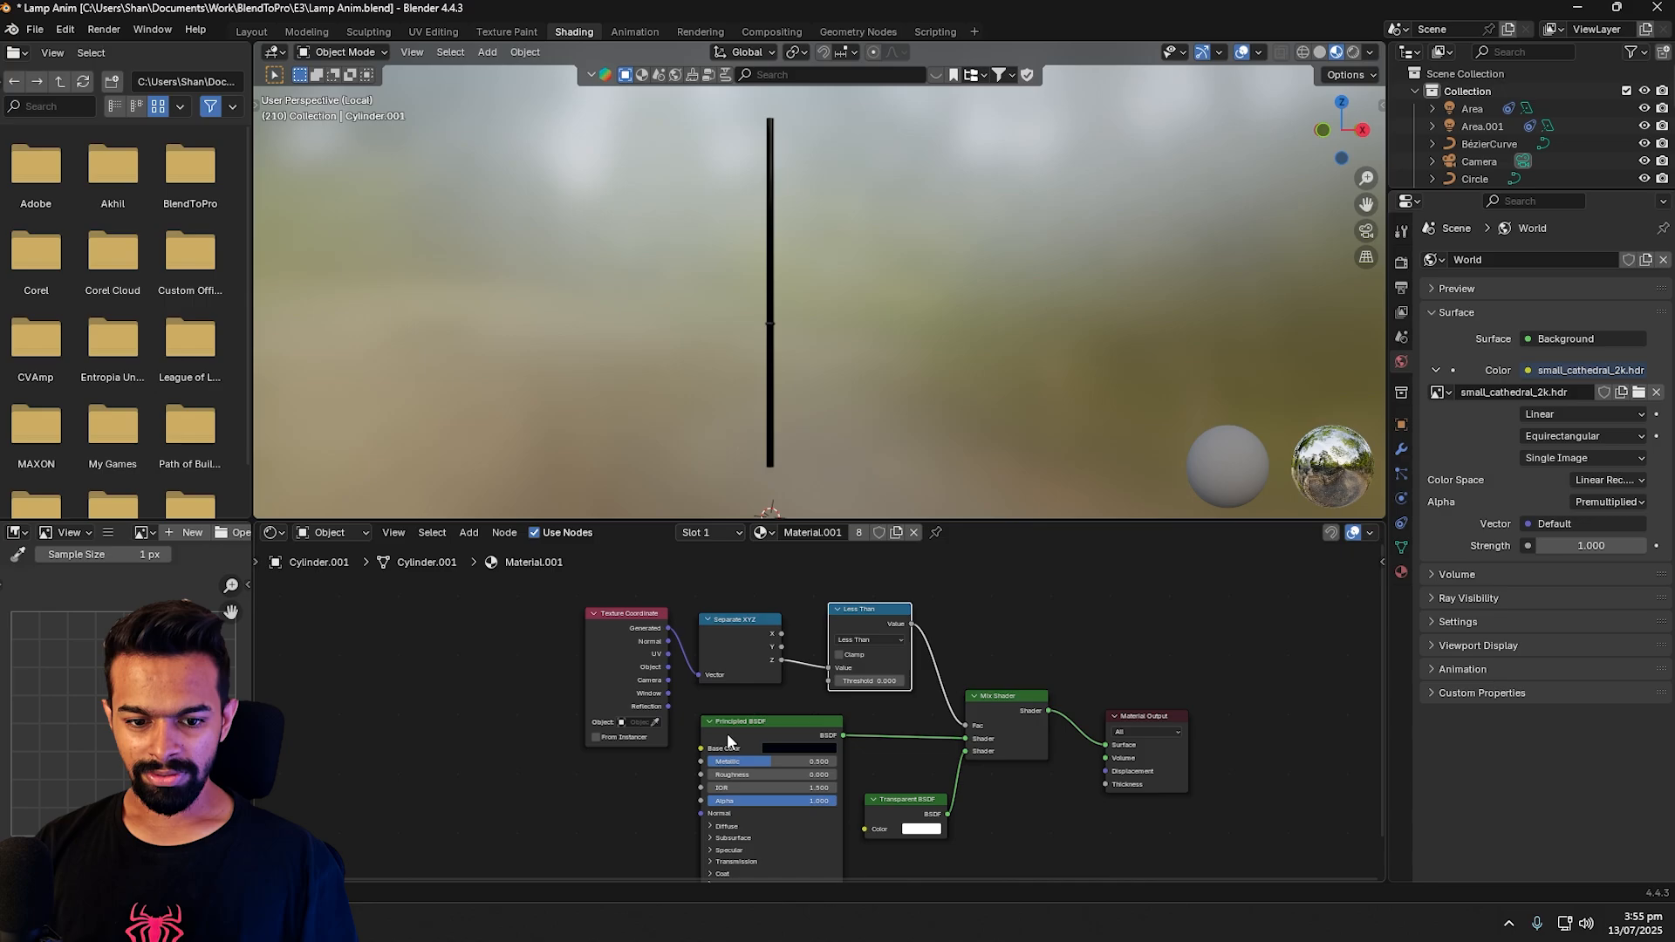
Step: Test the reveal on the pole by varying the Less Than threshold and setting it to 1
left_click(861, 682)
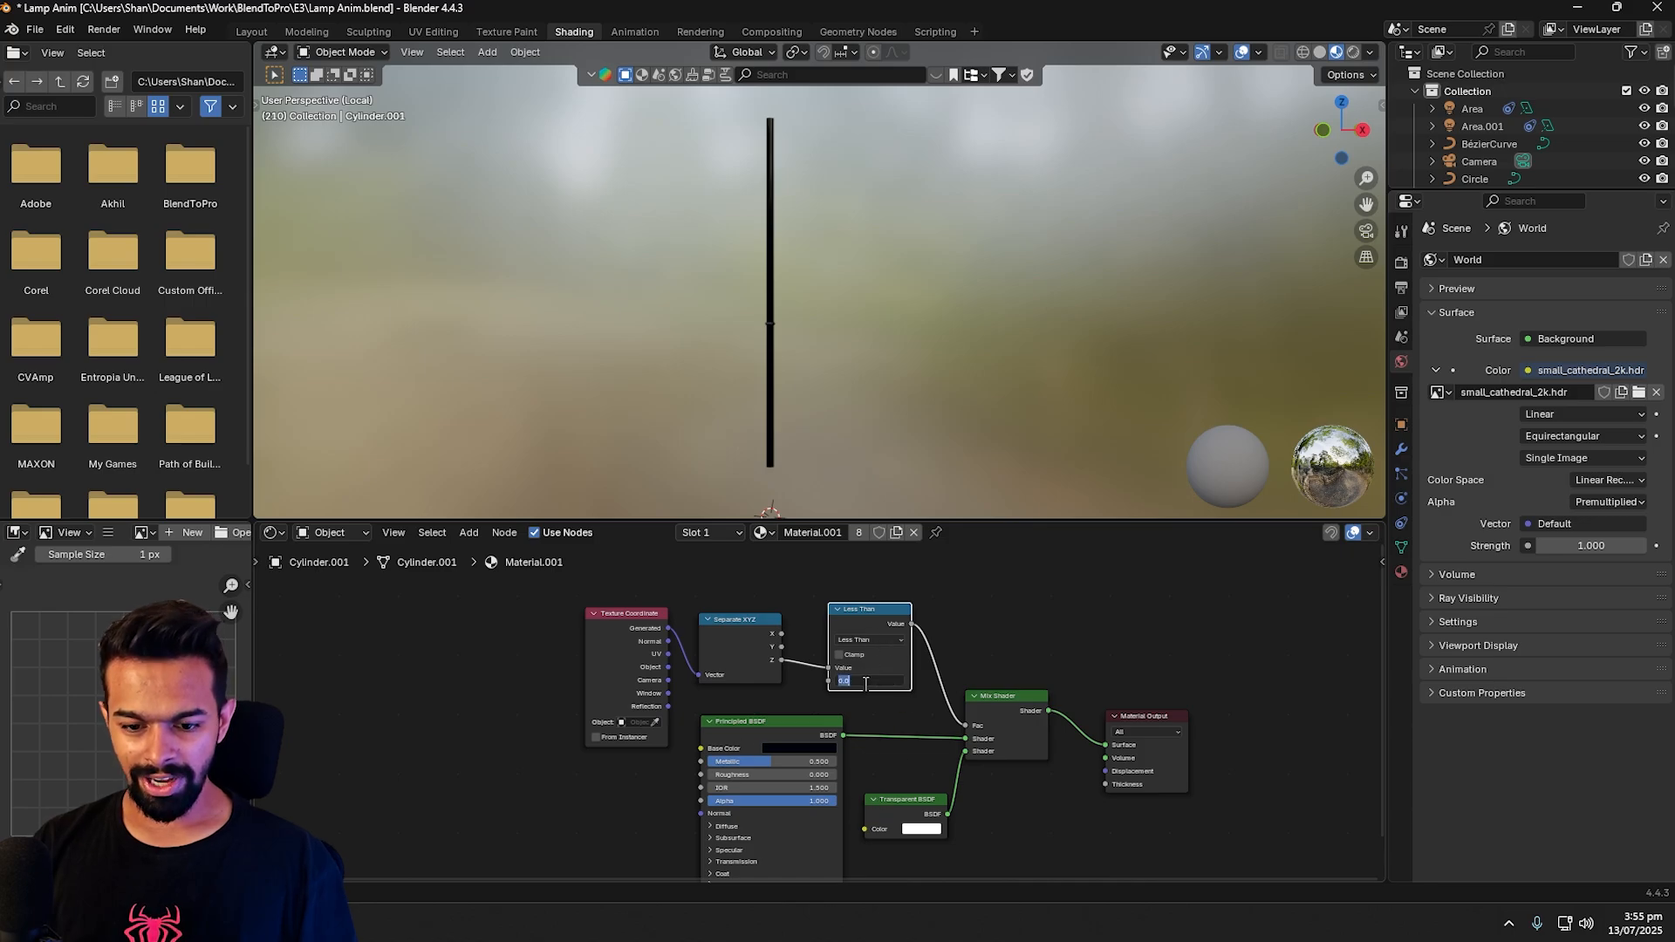
type("1")
key("Return")
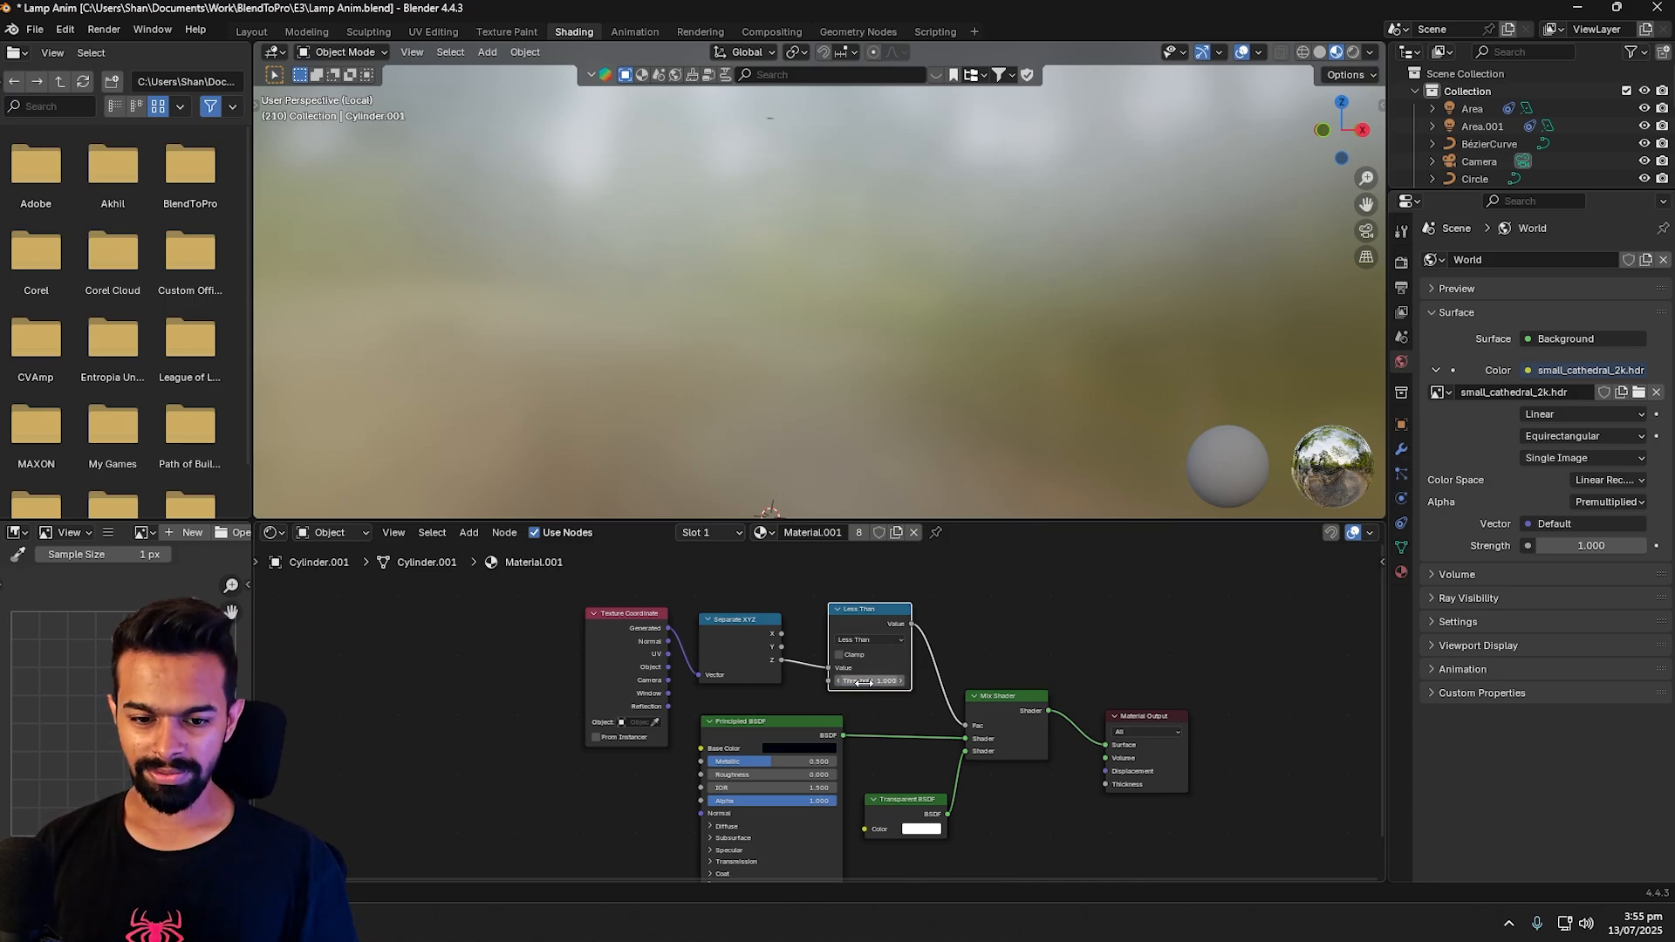
mouse_move(863, 682)
left_mouse_down()
mouse_move(761, 682)
mouse_move(933, 681)
mouse_move(893, 681)
left_mouse_up()
left_click(860, 683)
type("1")
key("Return")
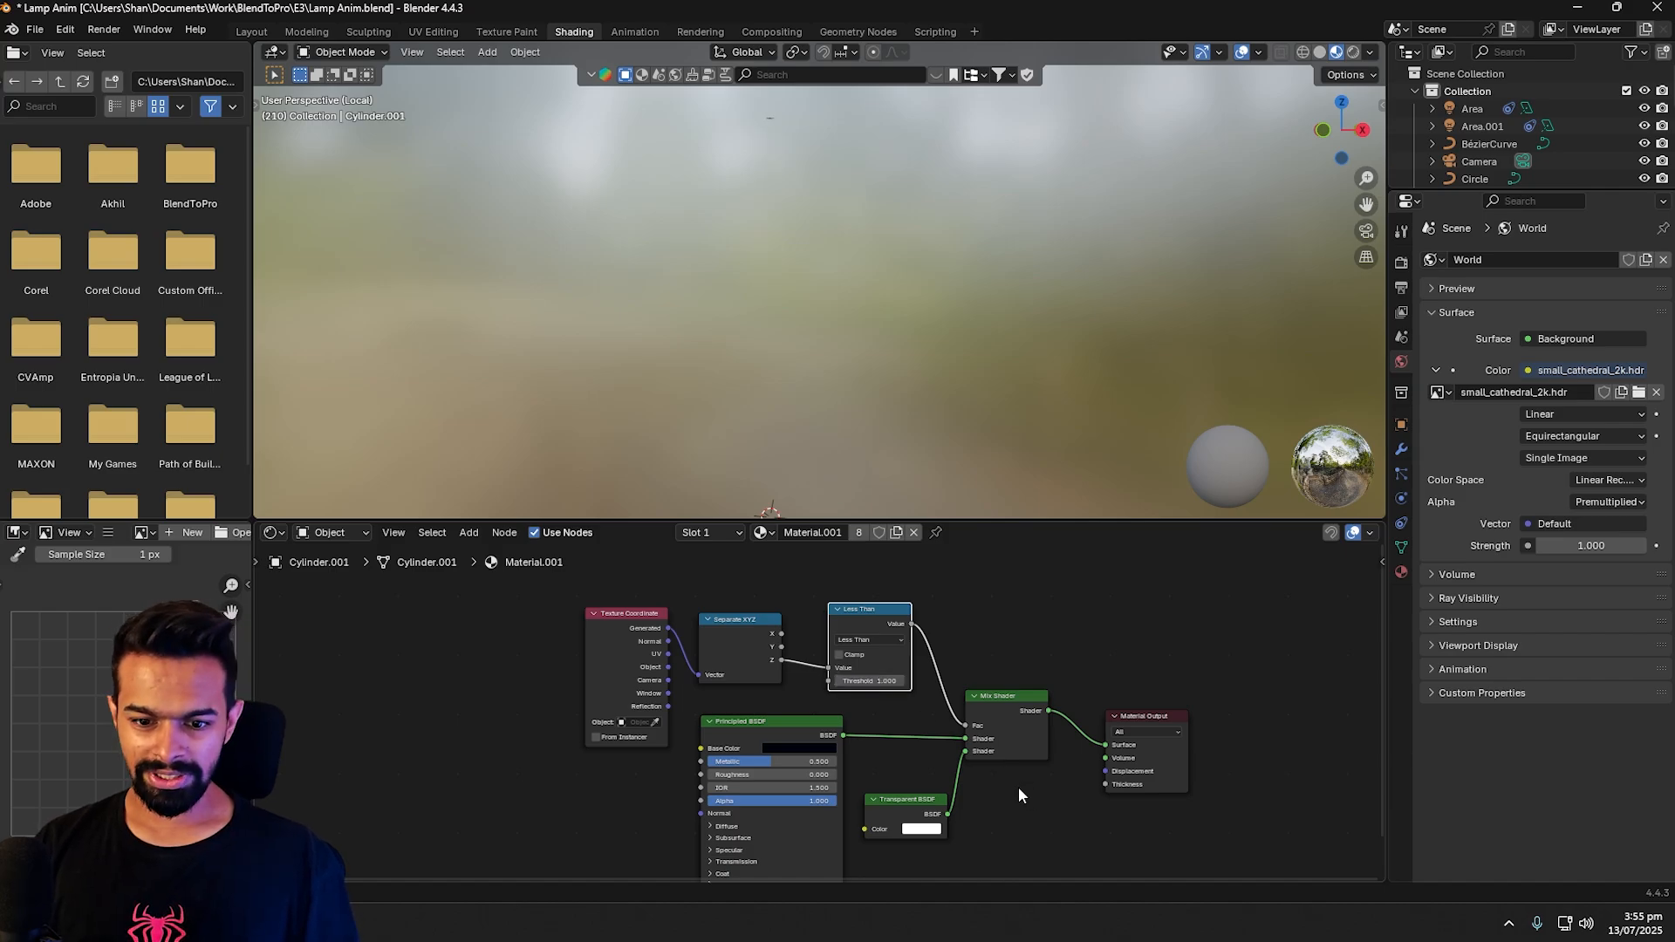
Step: Swap the Mix Shader inputs so Transparent BSDF is first and Principled BSDF second, and preview the reveal with the Less Than threshold starting from 0
left_click(967, 754)
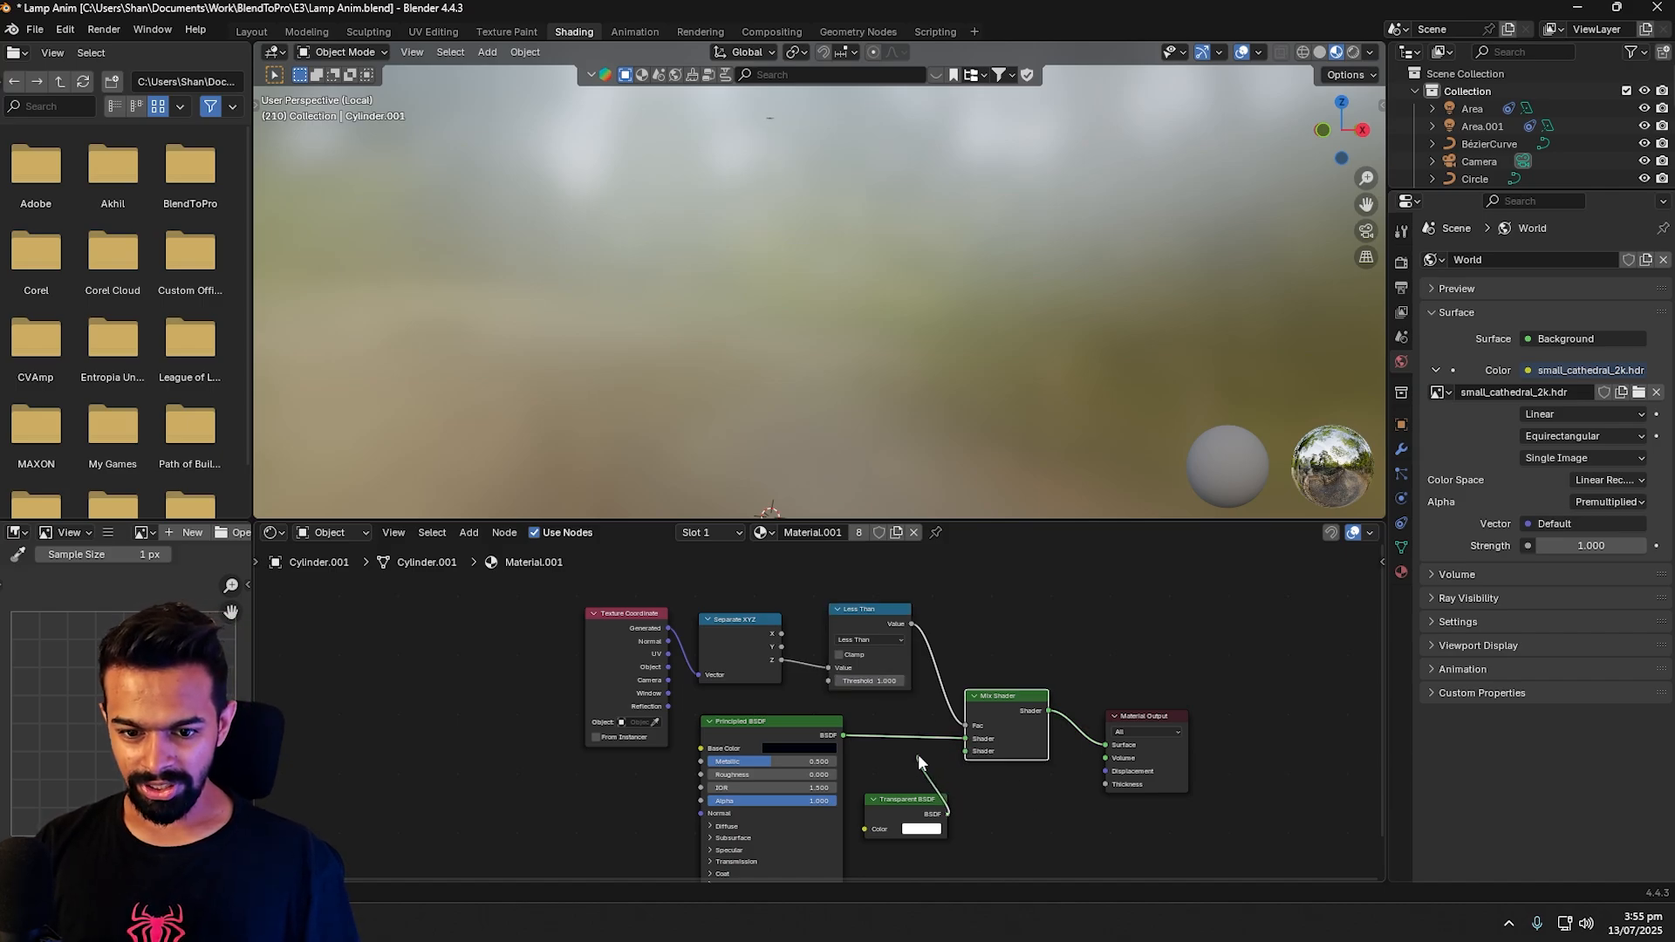
left_click_drag(917, 755, 966, 752)
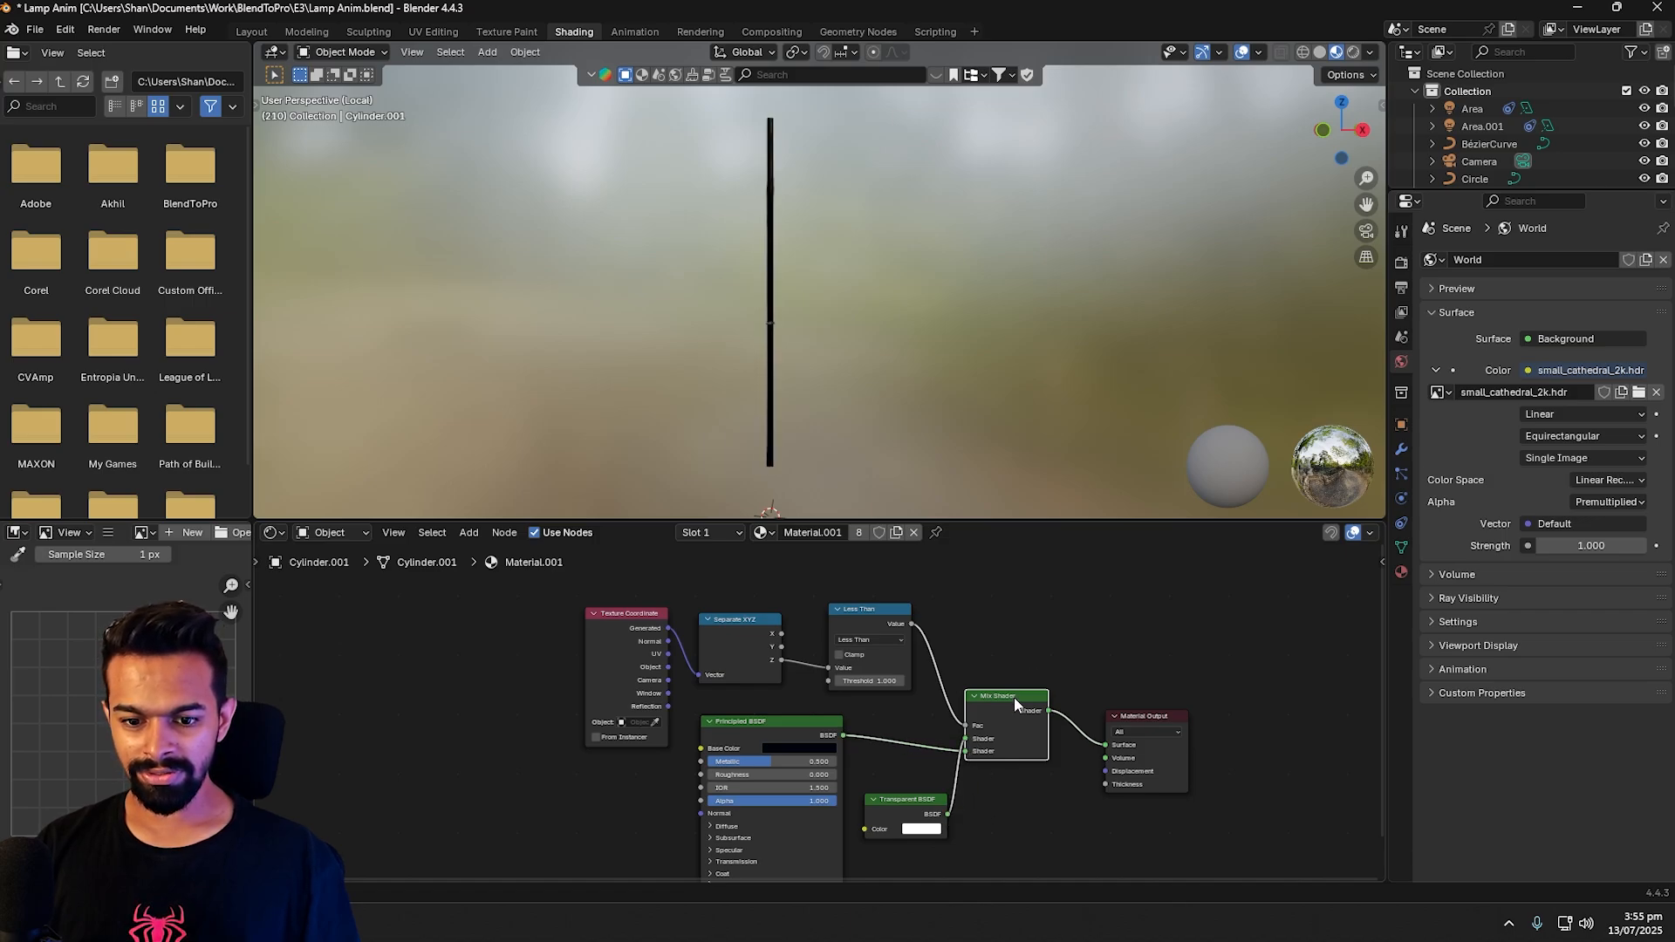
left_click(861, 680)
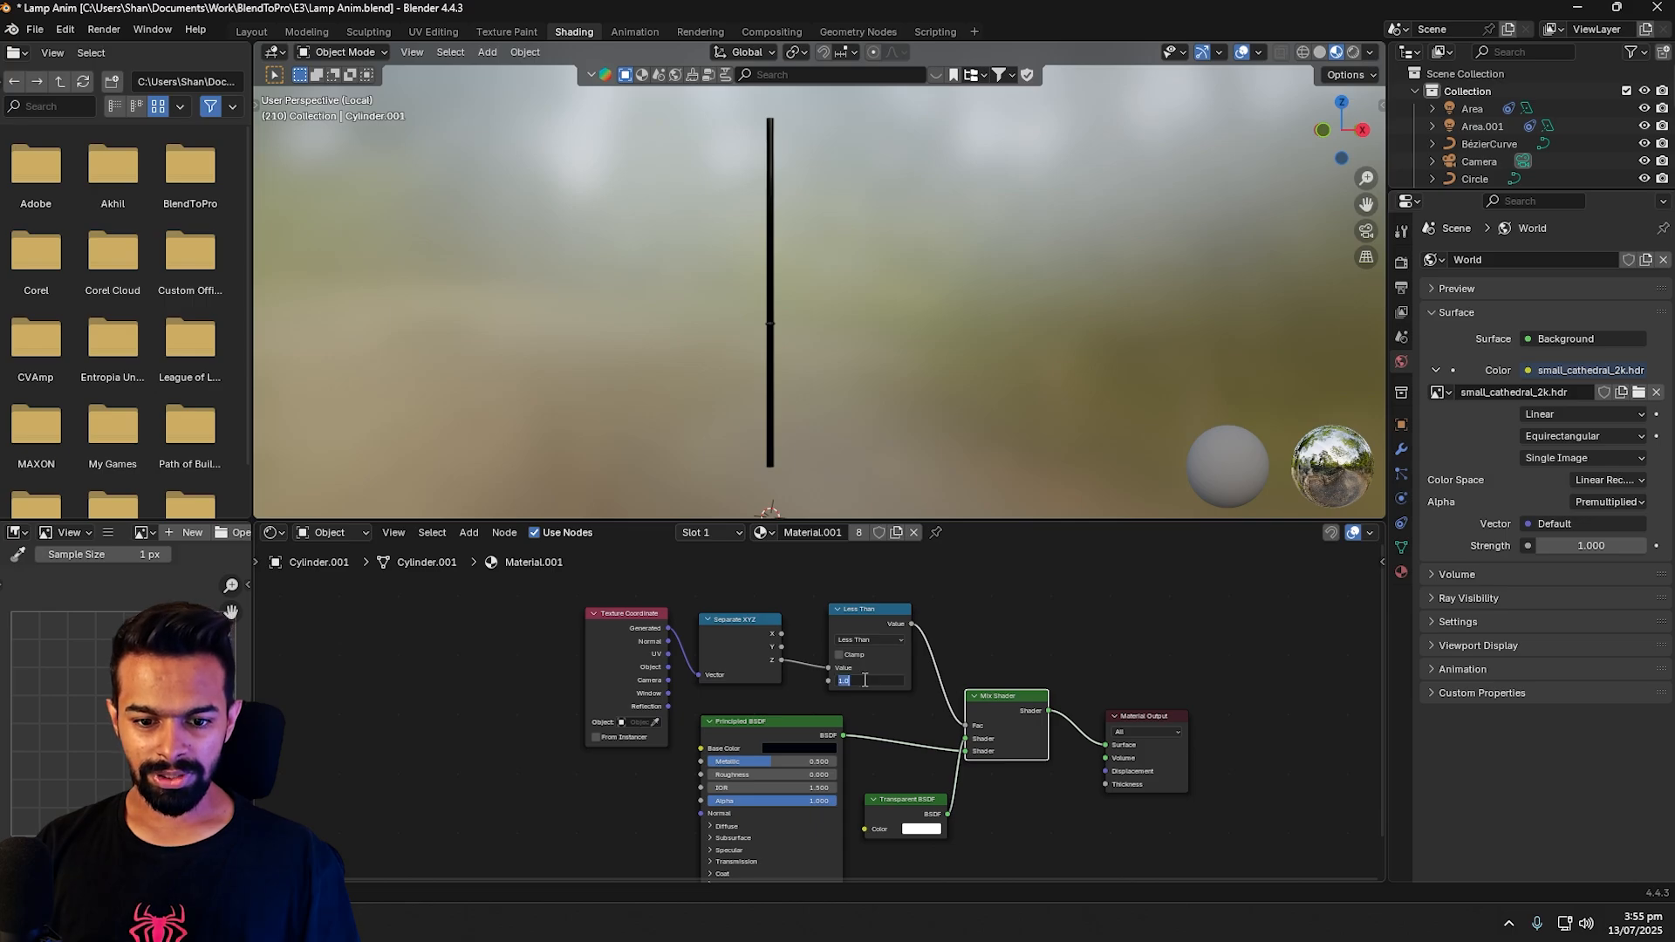
type("0")
key("Return")
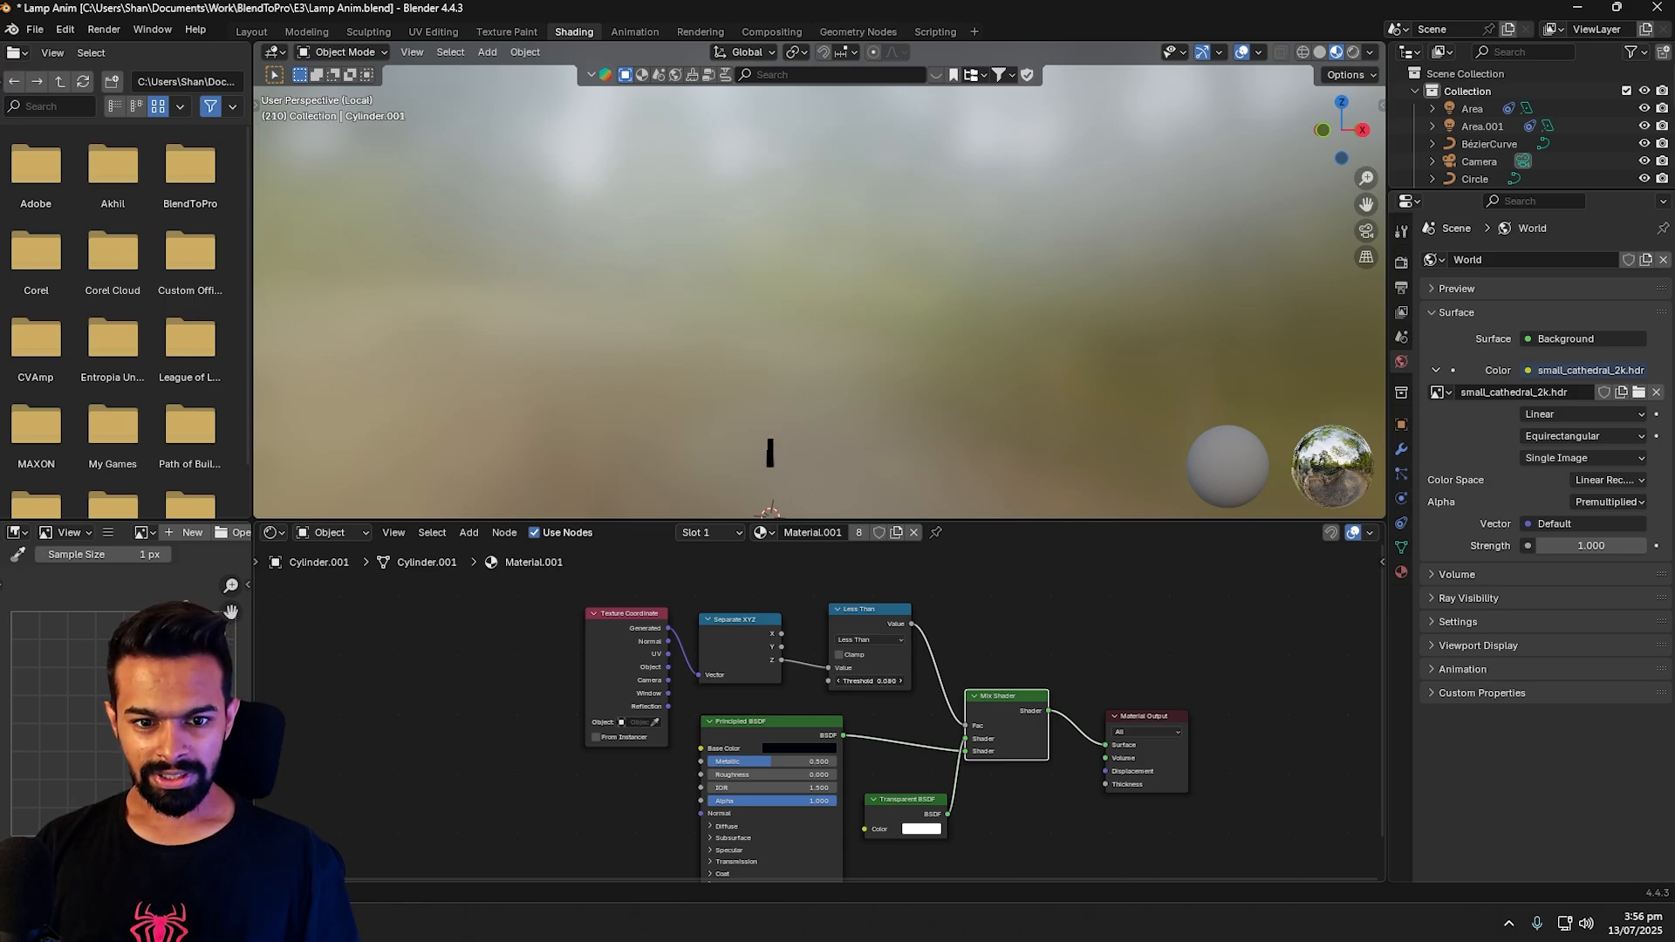
left_click_drag(869, 680, 948, 680)
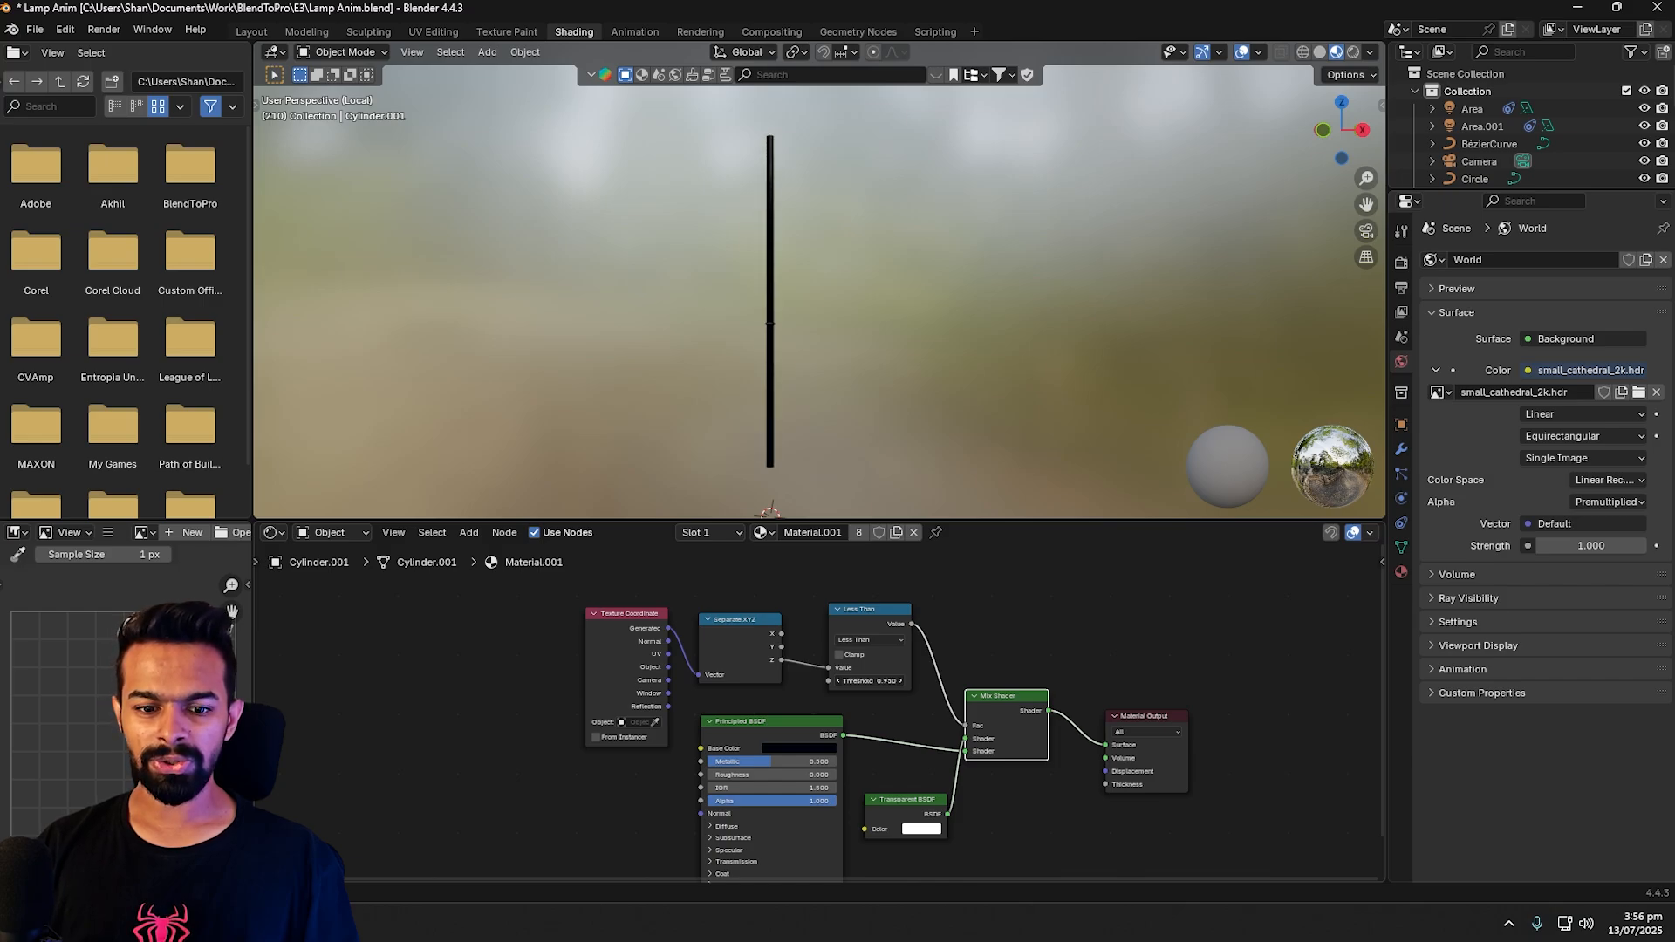
Step: Split the lower part of the Shader Editor into a separate area and turn it into a Timeline
left_click_drag(1383, 879, 1359, 804)
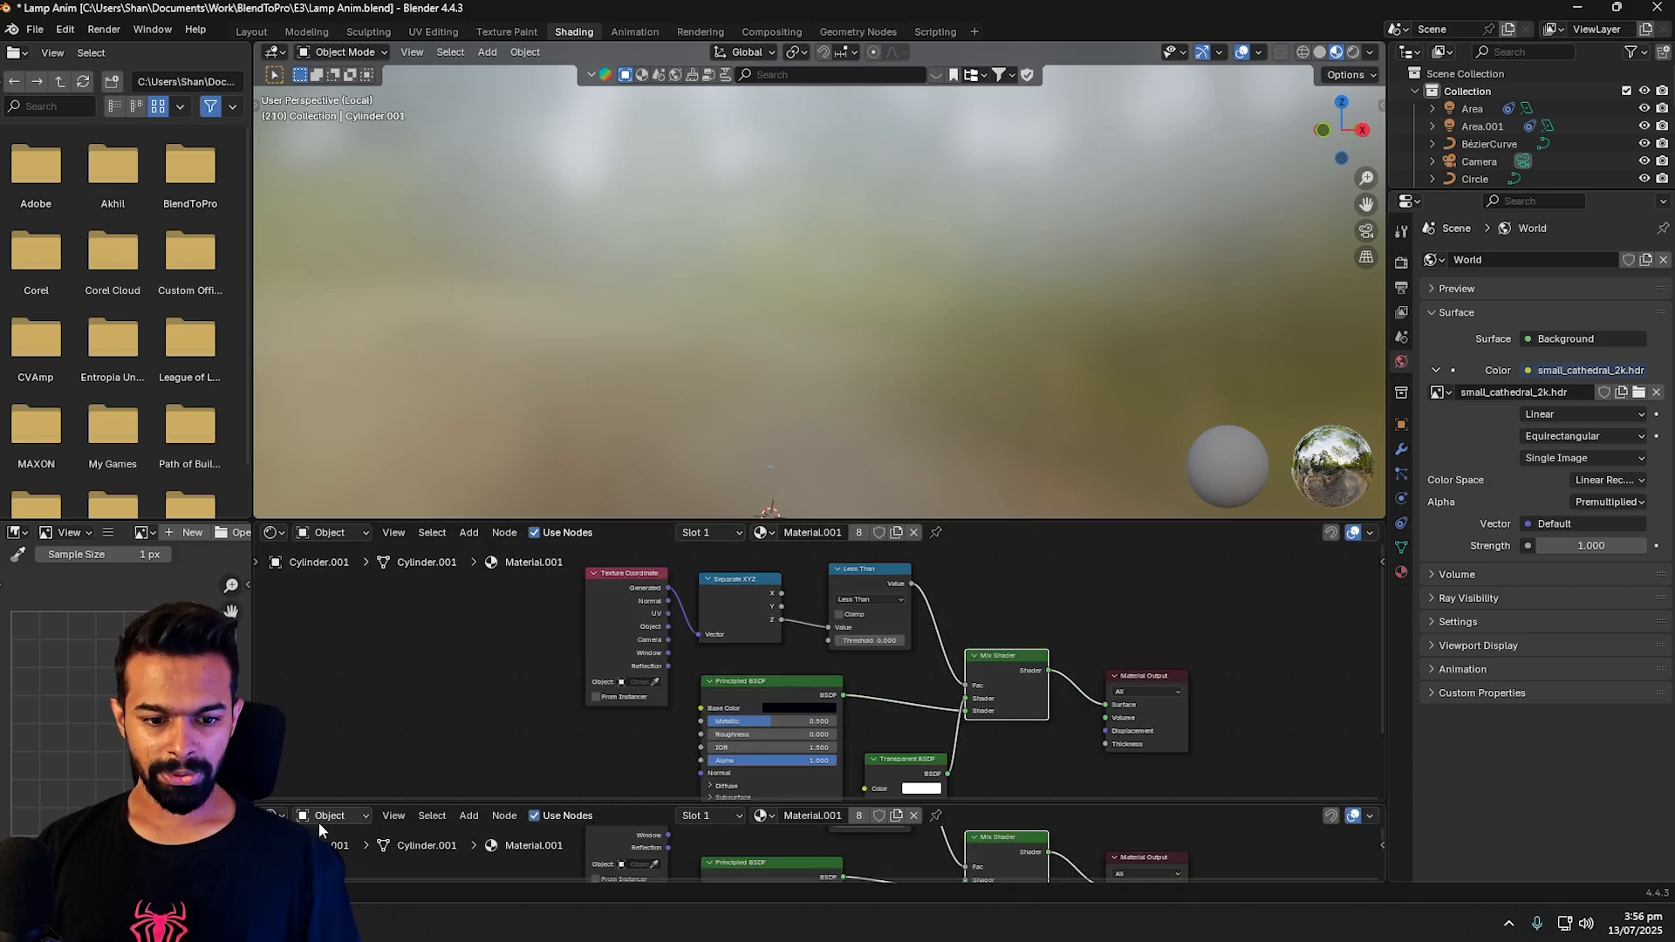
left_click(275, 816)
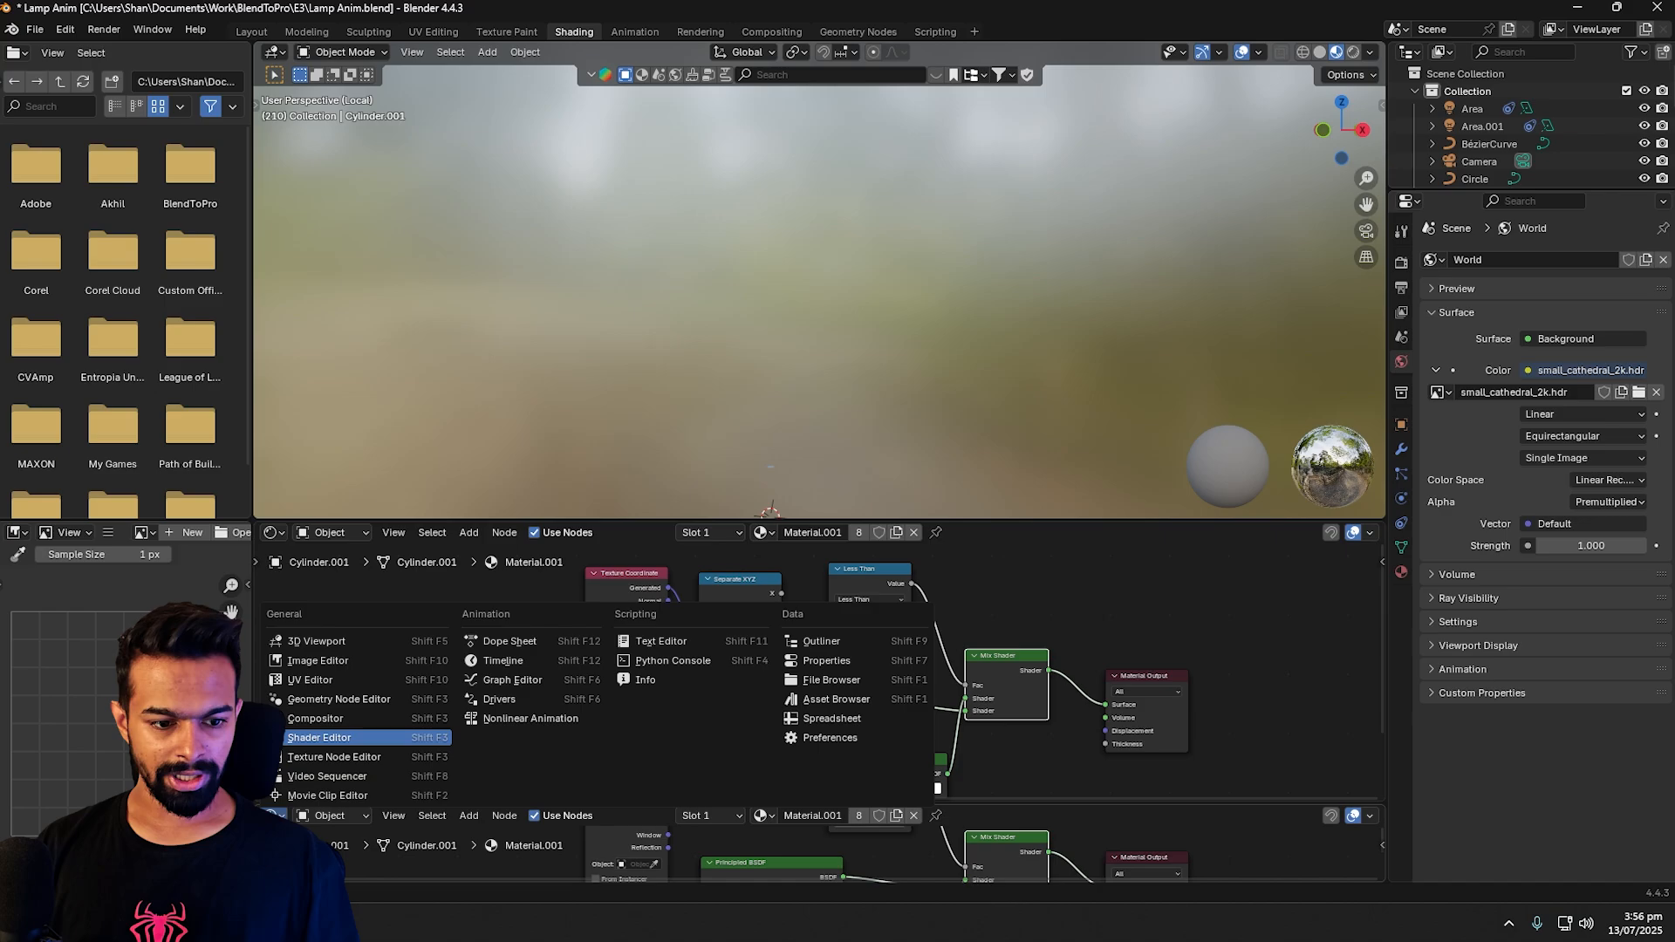
left_click(503, 660)
Step: Go to frame 200 and insert a keyframe on the Less Than threshold at 0
left_click_drag(1012, 791, 981, 791)
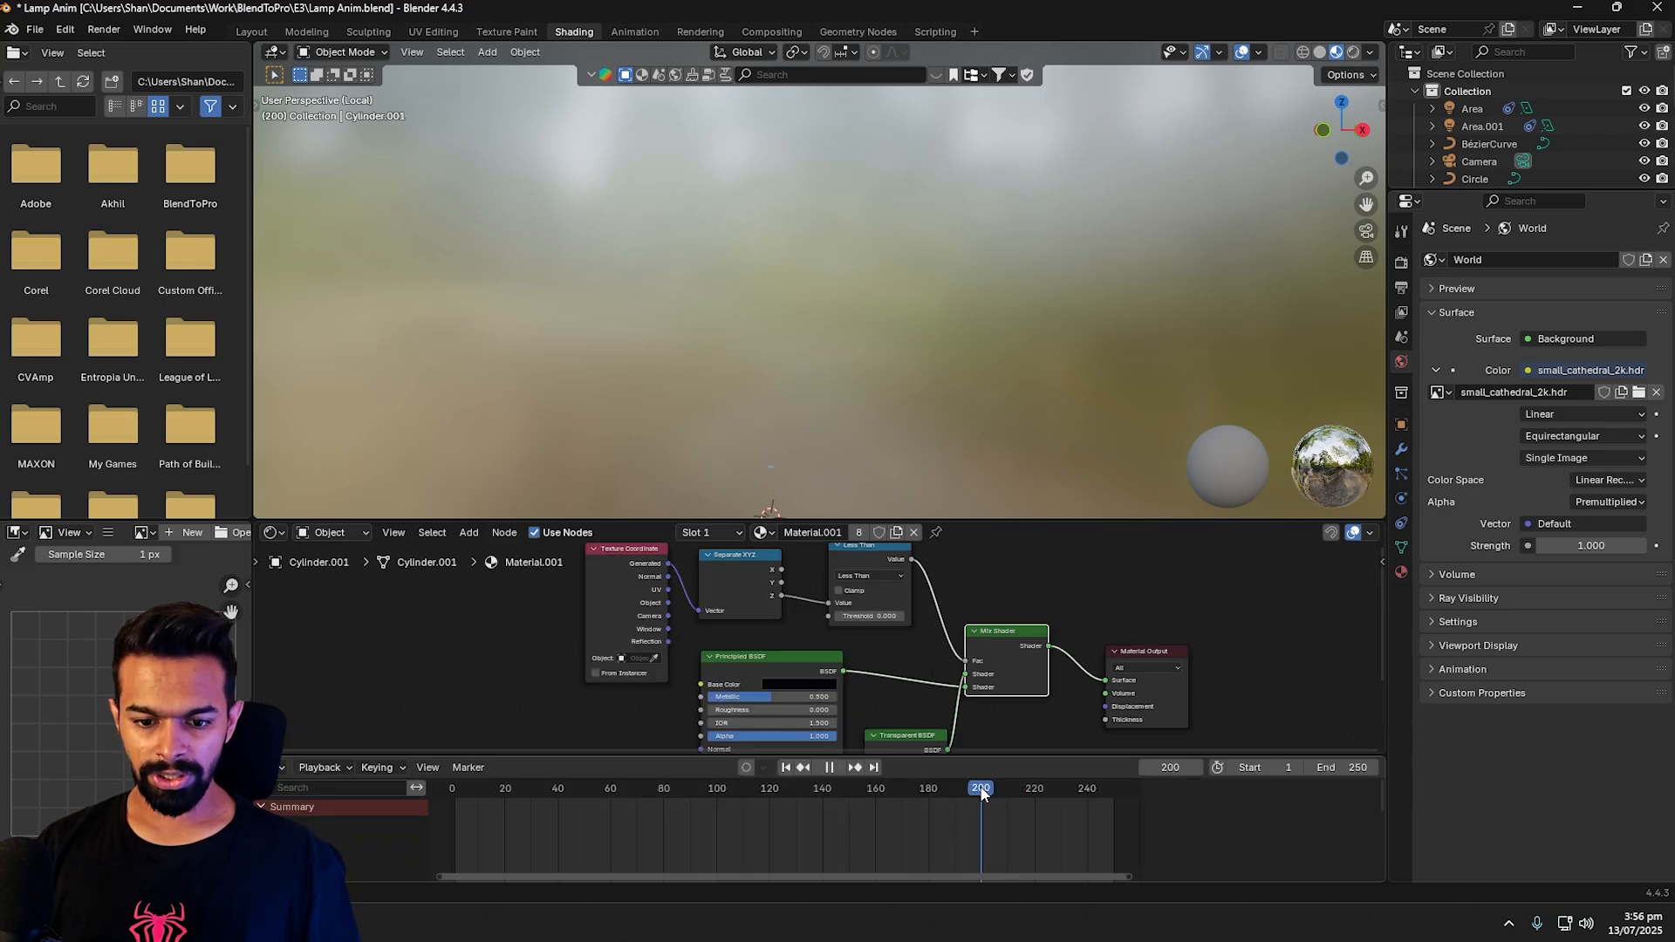
right_click(863, 616)
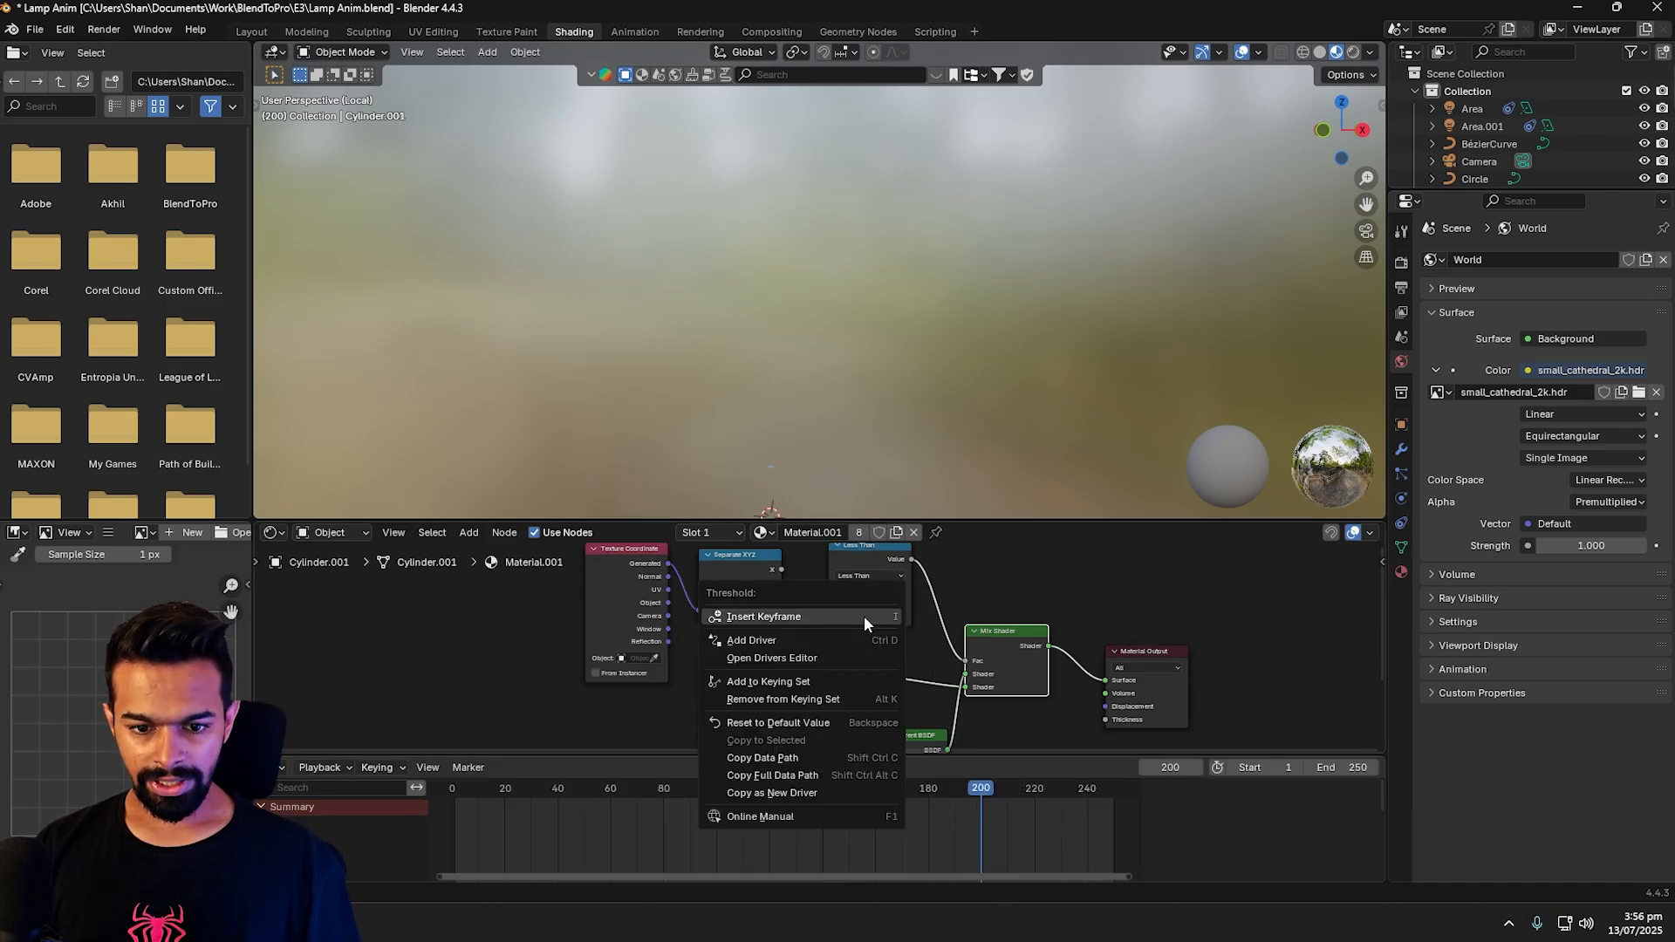
left_click(771, 616)
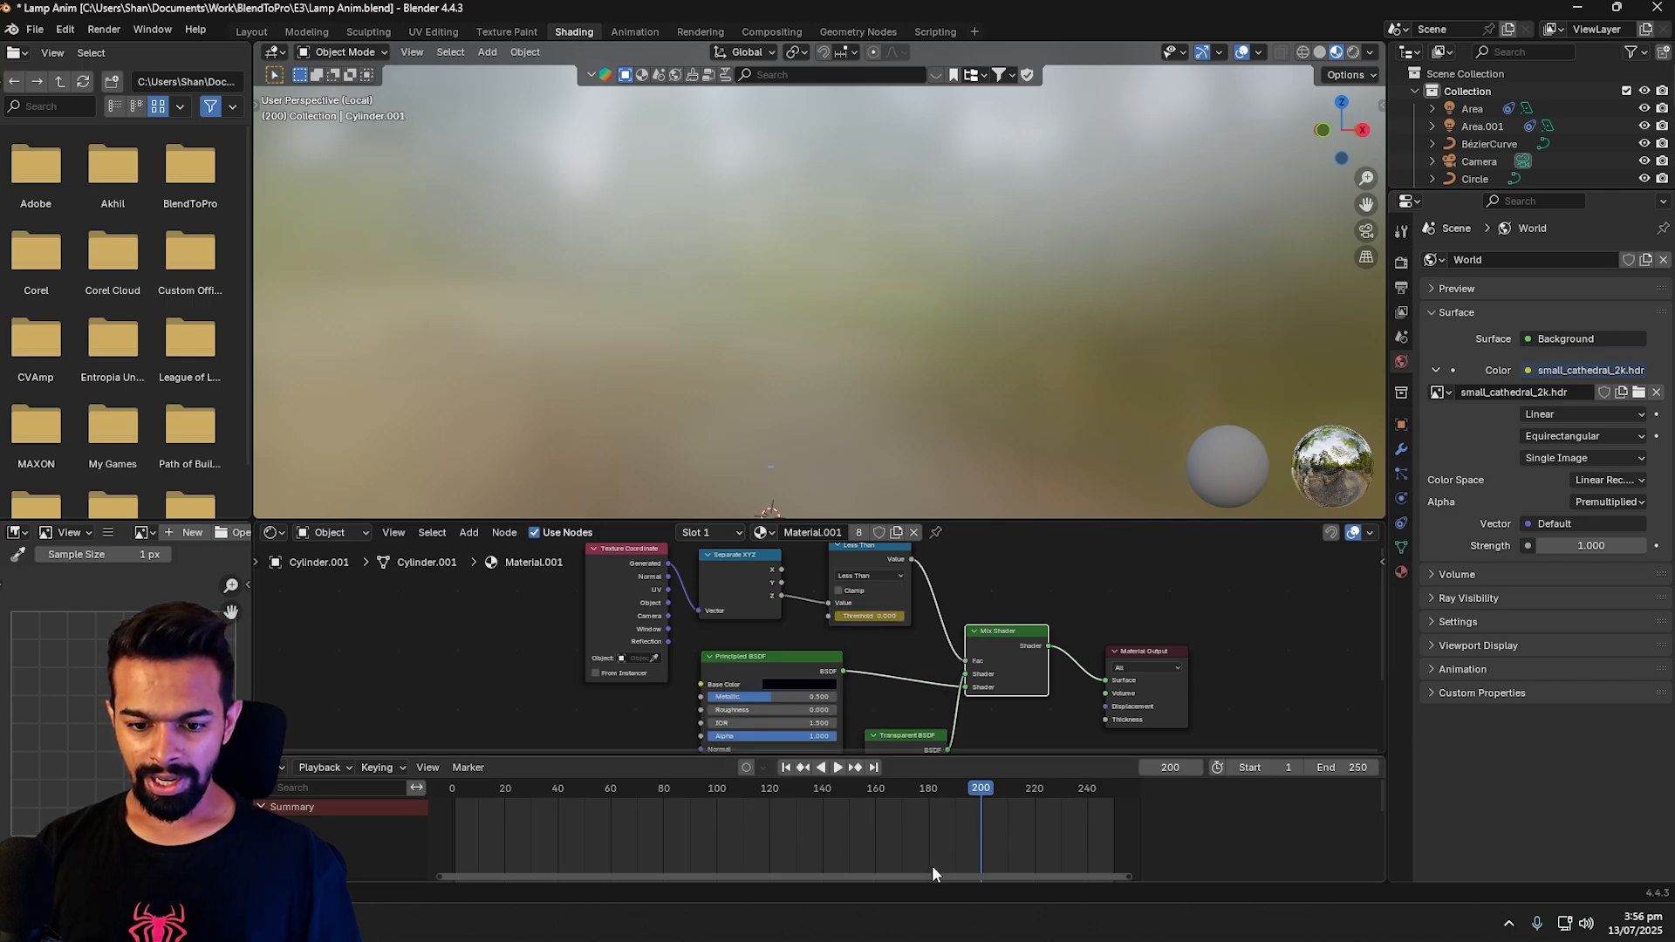
Step: Set the animation's end frame to 1000
left_click_drag(931, 872, 1012, 856)
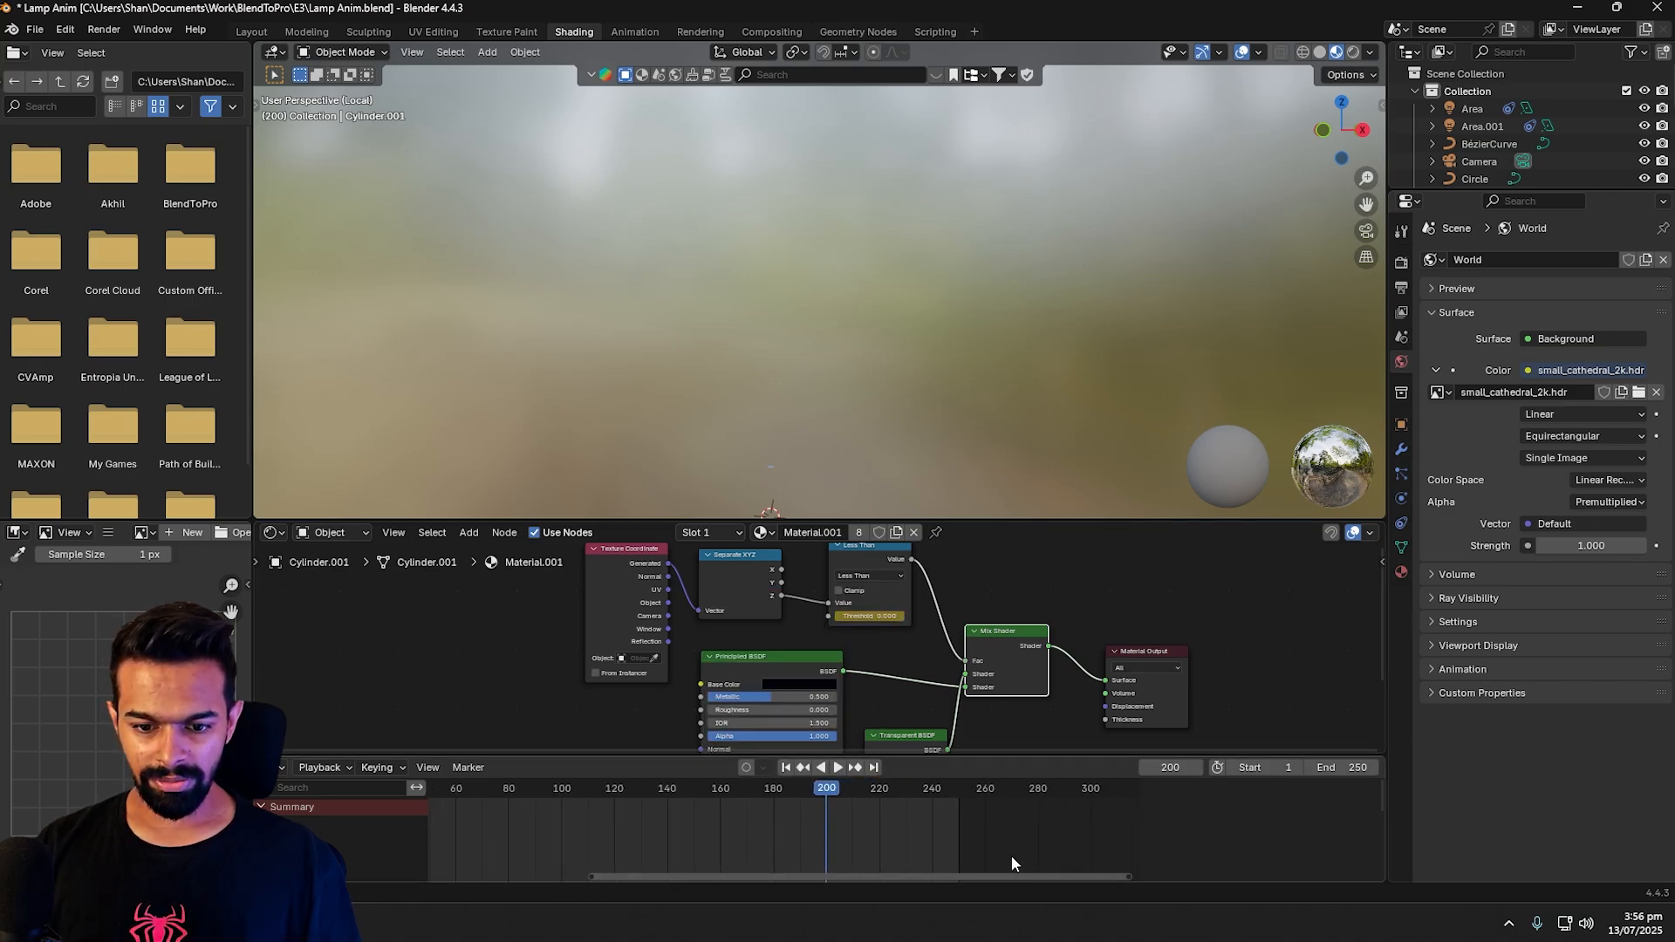
double_click(1346, 769)
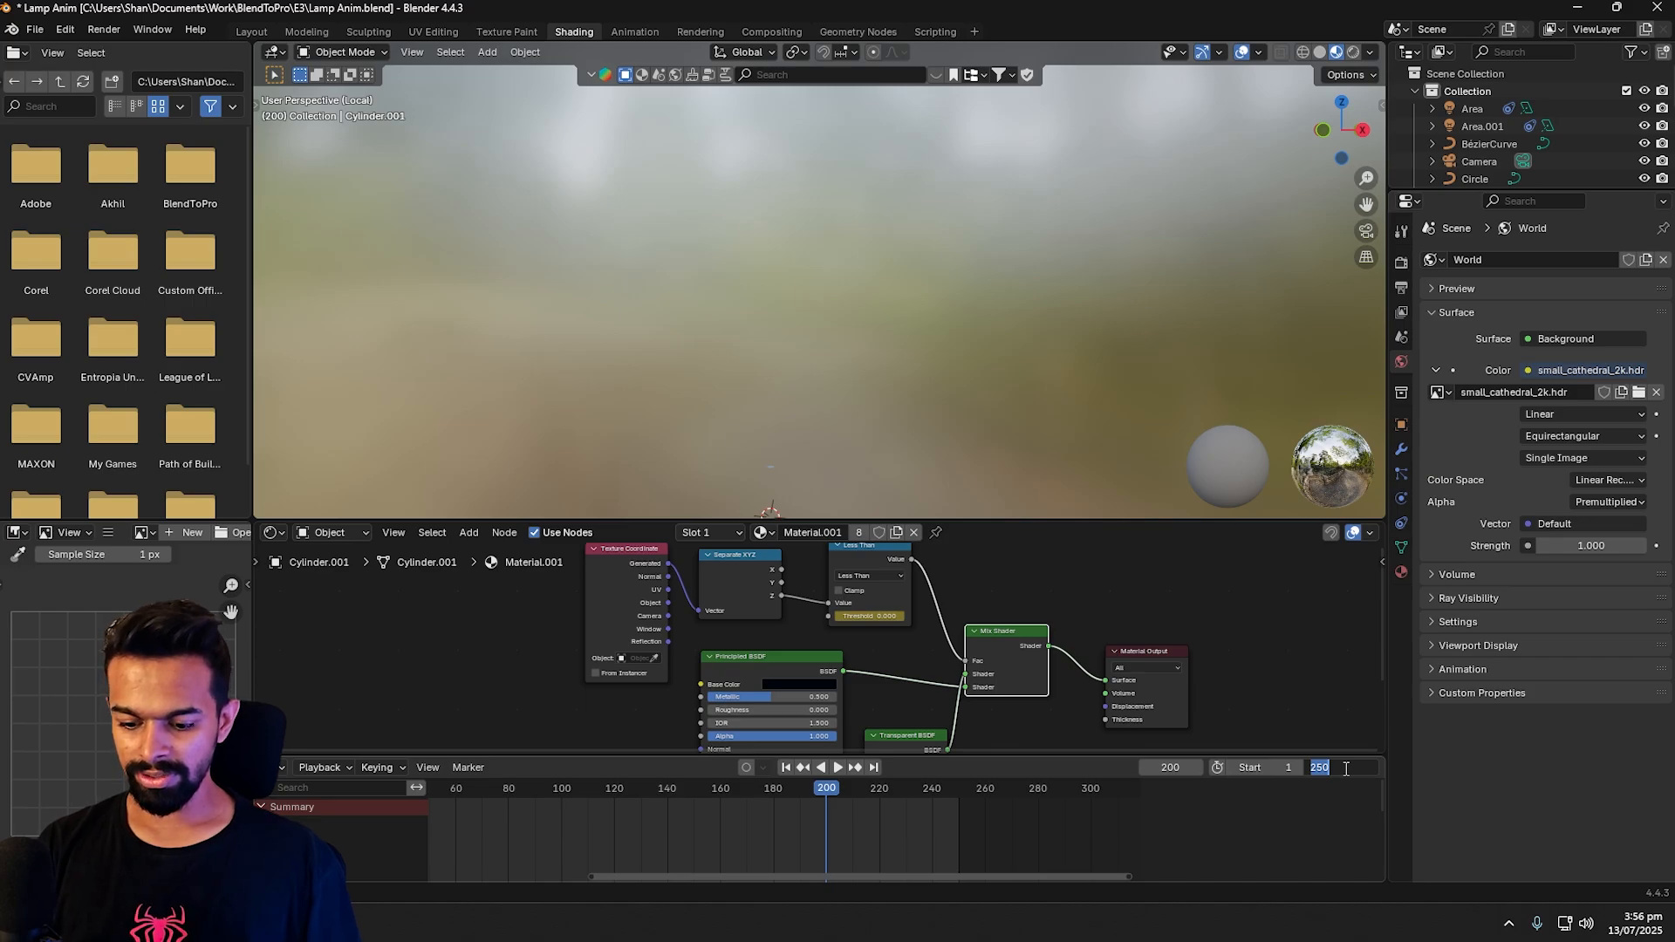
type("1000")
key("Return")
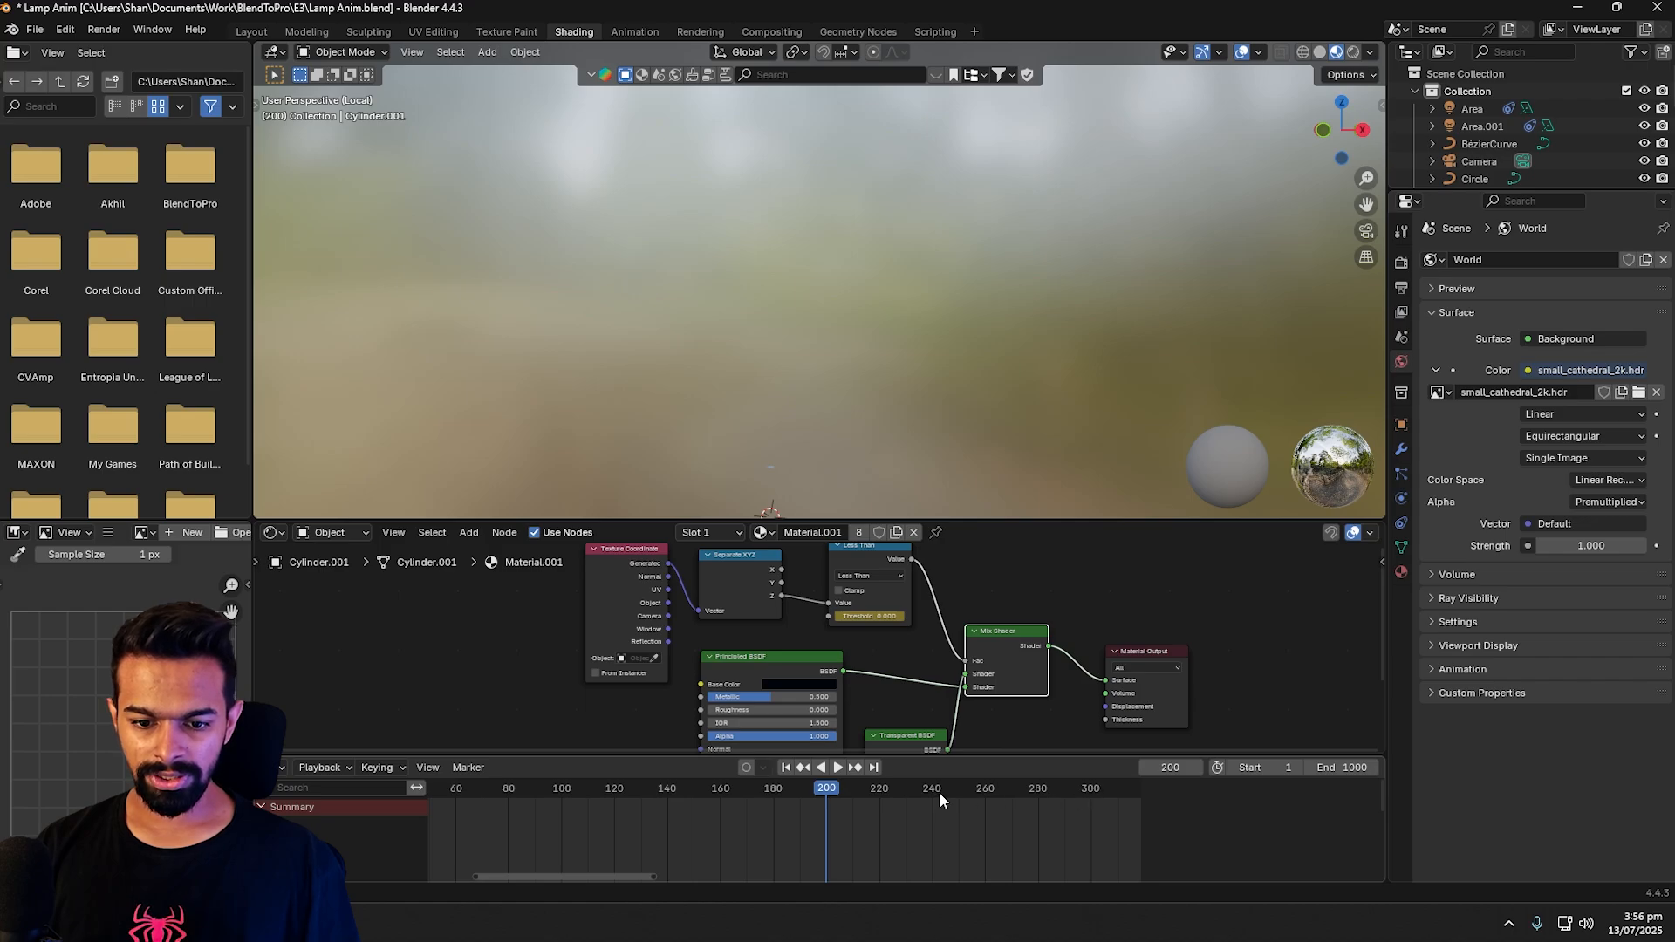
Step: Go to frame 250, set the Less Than threshold to 1, and insert a keyframe on it
left_click_drag(968, 789, 958, 789)
scroll(870, 621, "down", 1)
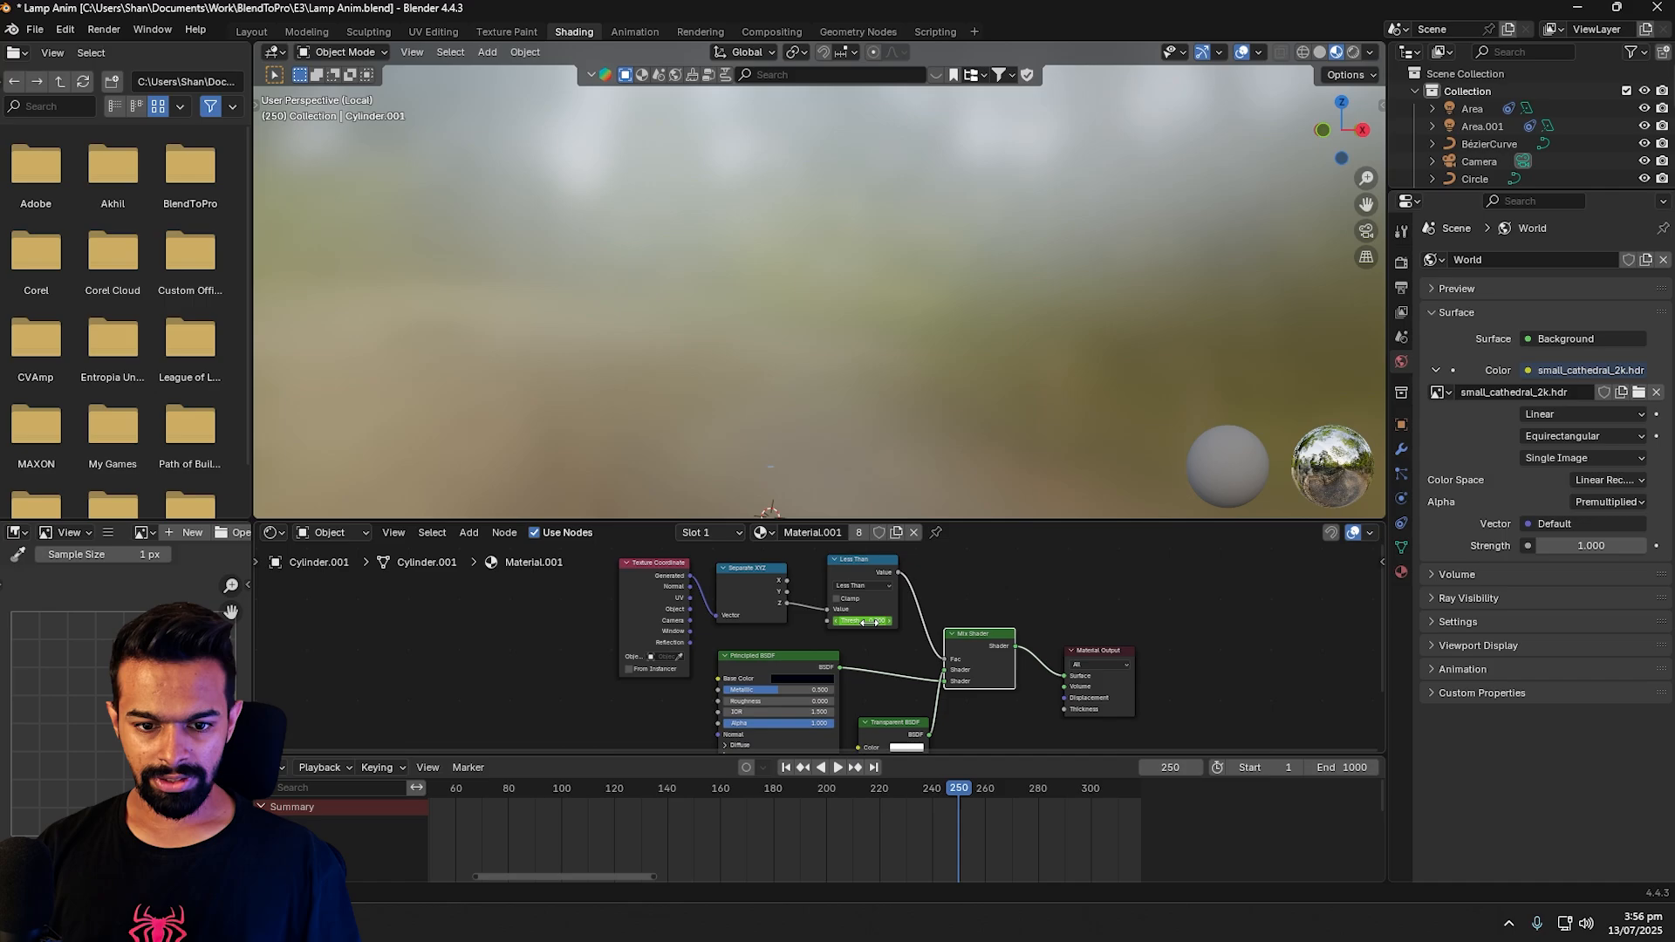
mouse_move(869, 621)
left_mouse_down()
mouse_move(896, 621)
mouse_move(873, 621)
left_mouse_up()
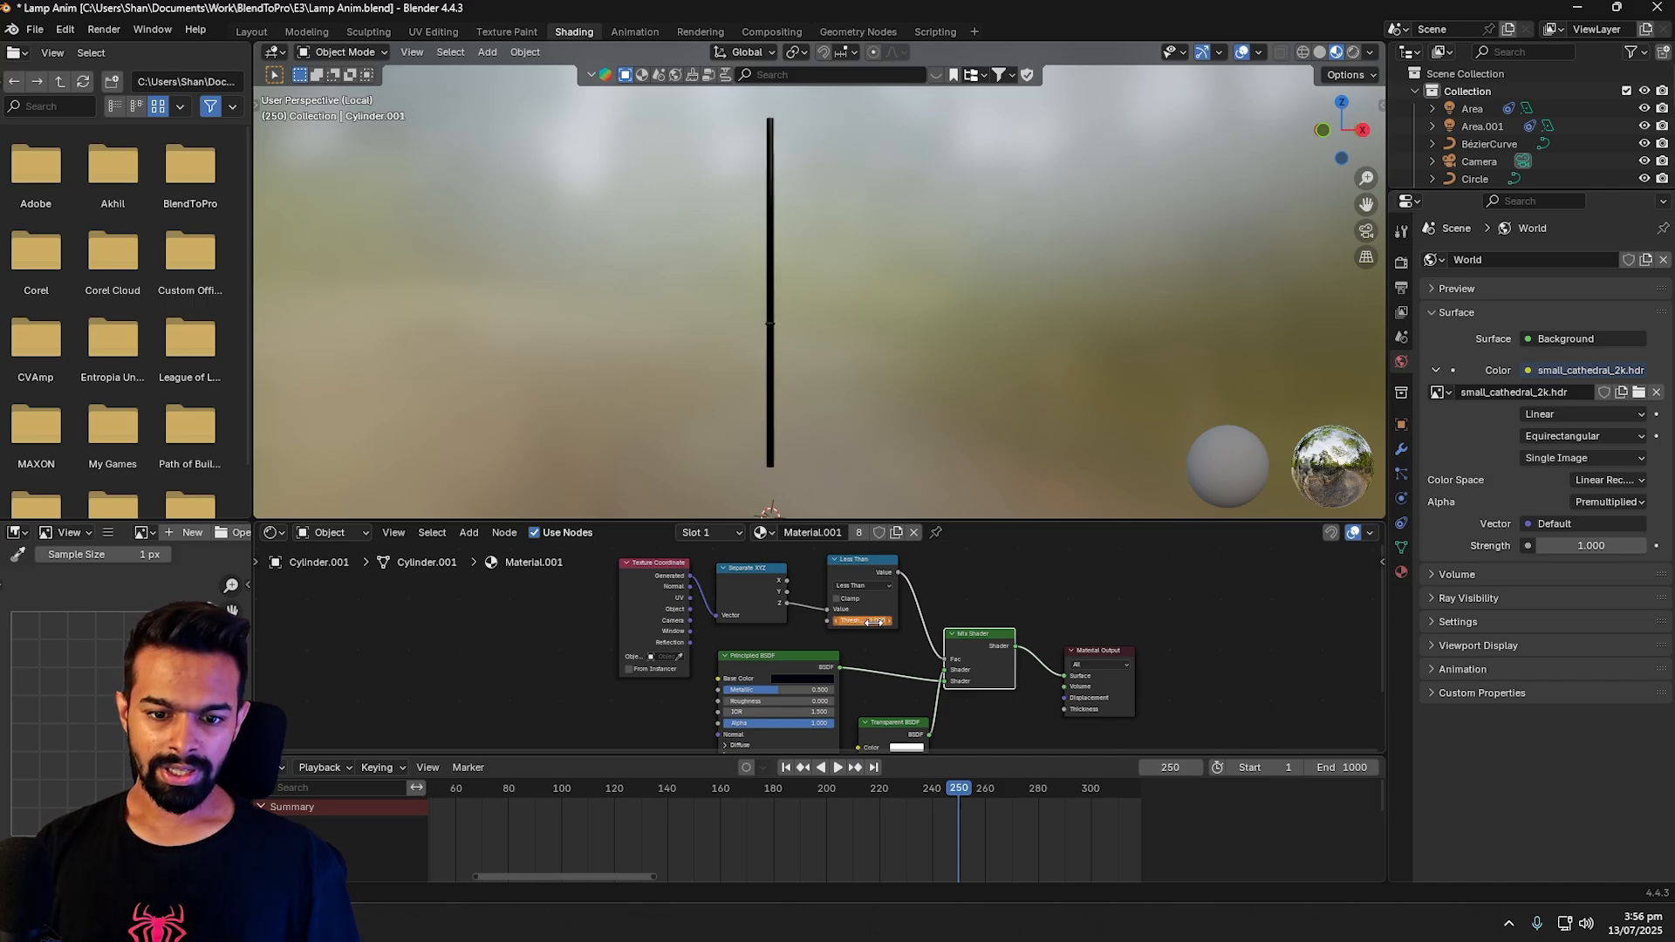
right_click(873, 621)
left_click(856, 625)
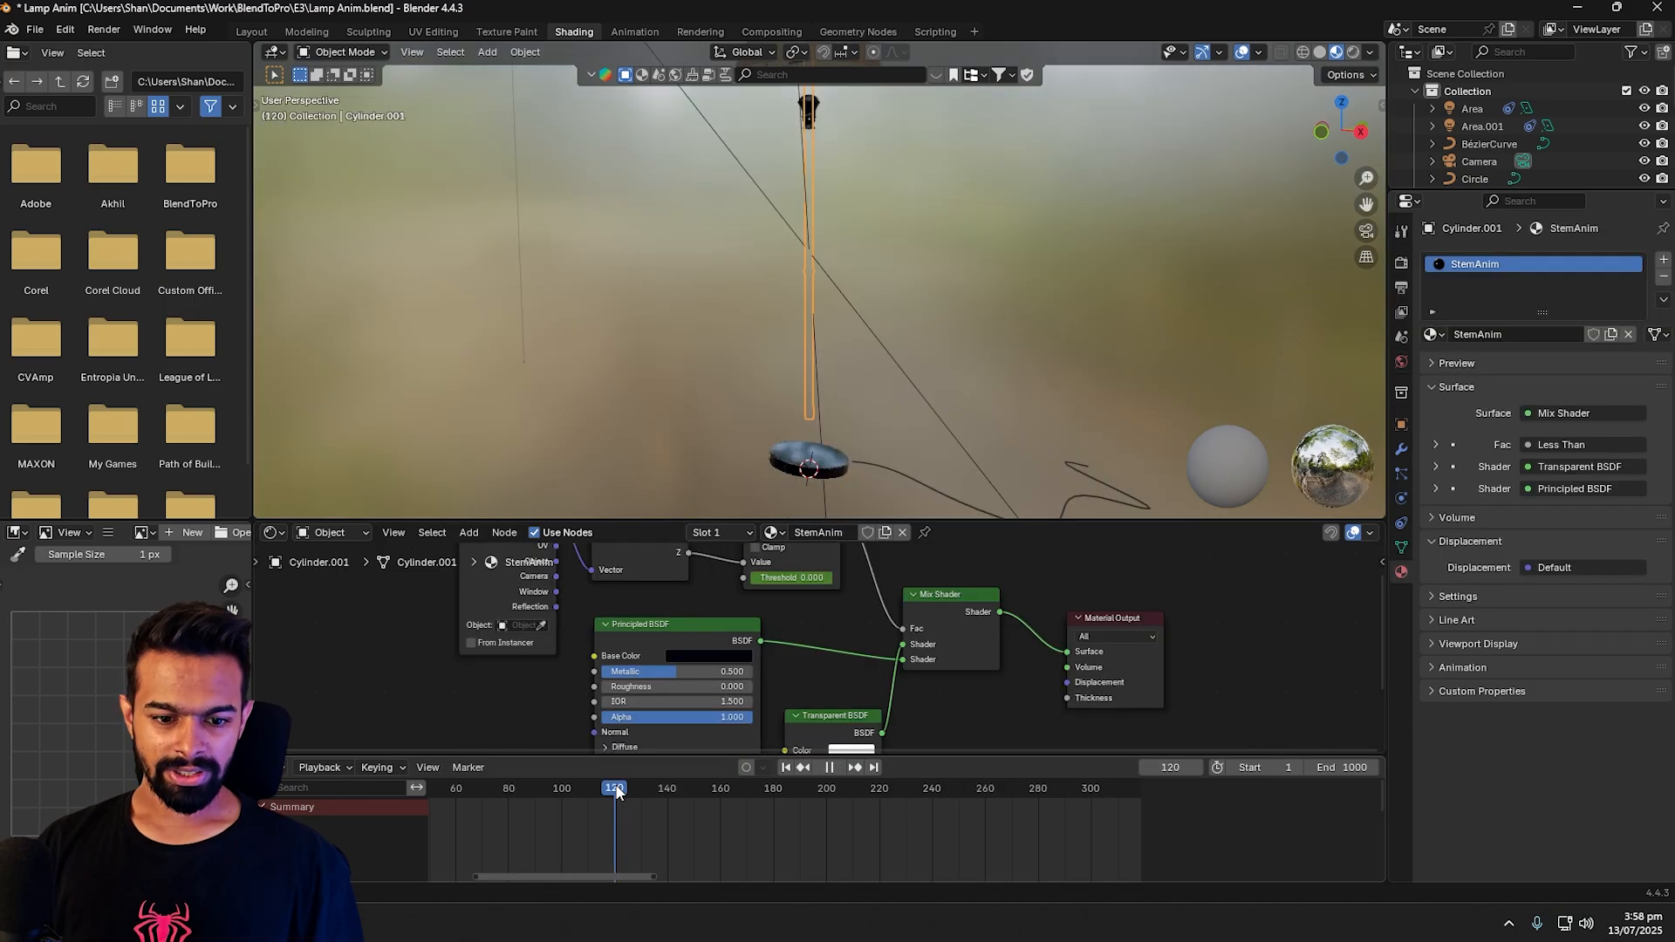
Step: Move back to frame 79, return to the Layout workspace, and exit the pole's local view to display the entire lamp
left_click_drag(615, 790, 505, 790)
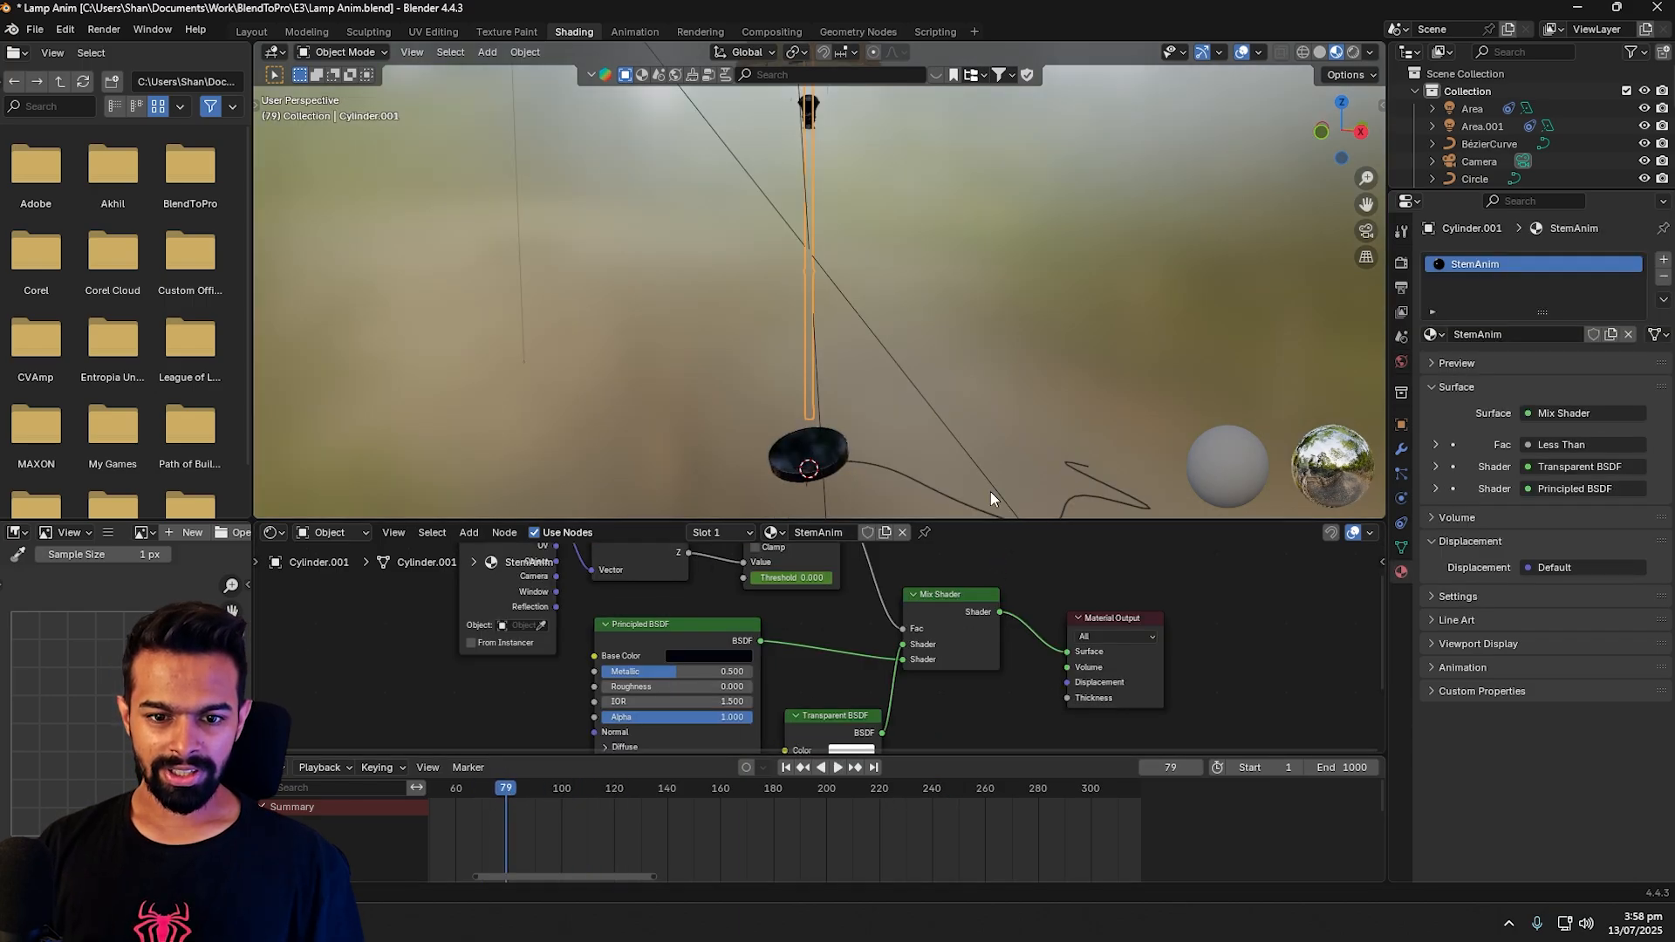
left_click(251, 32)
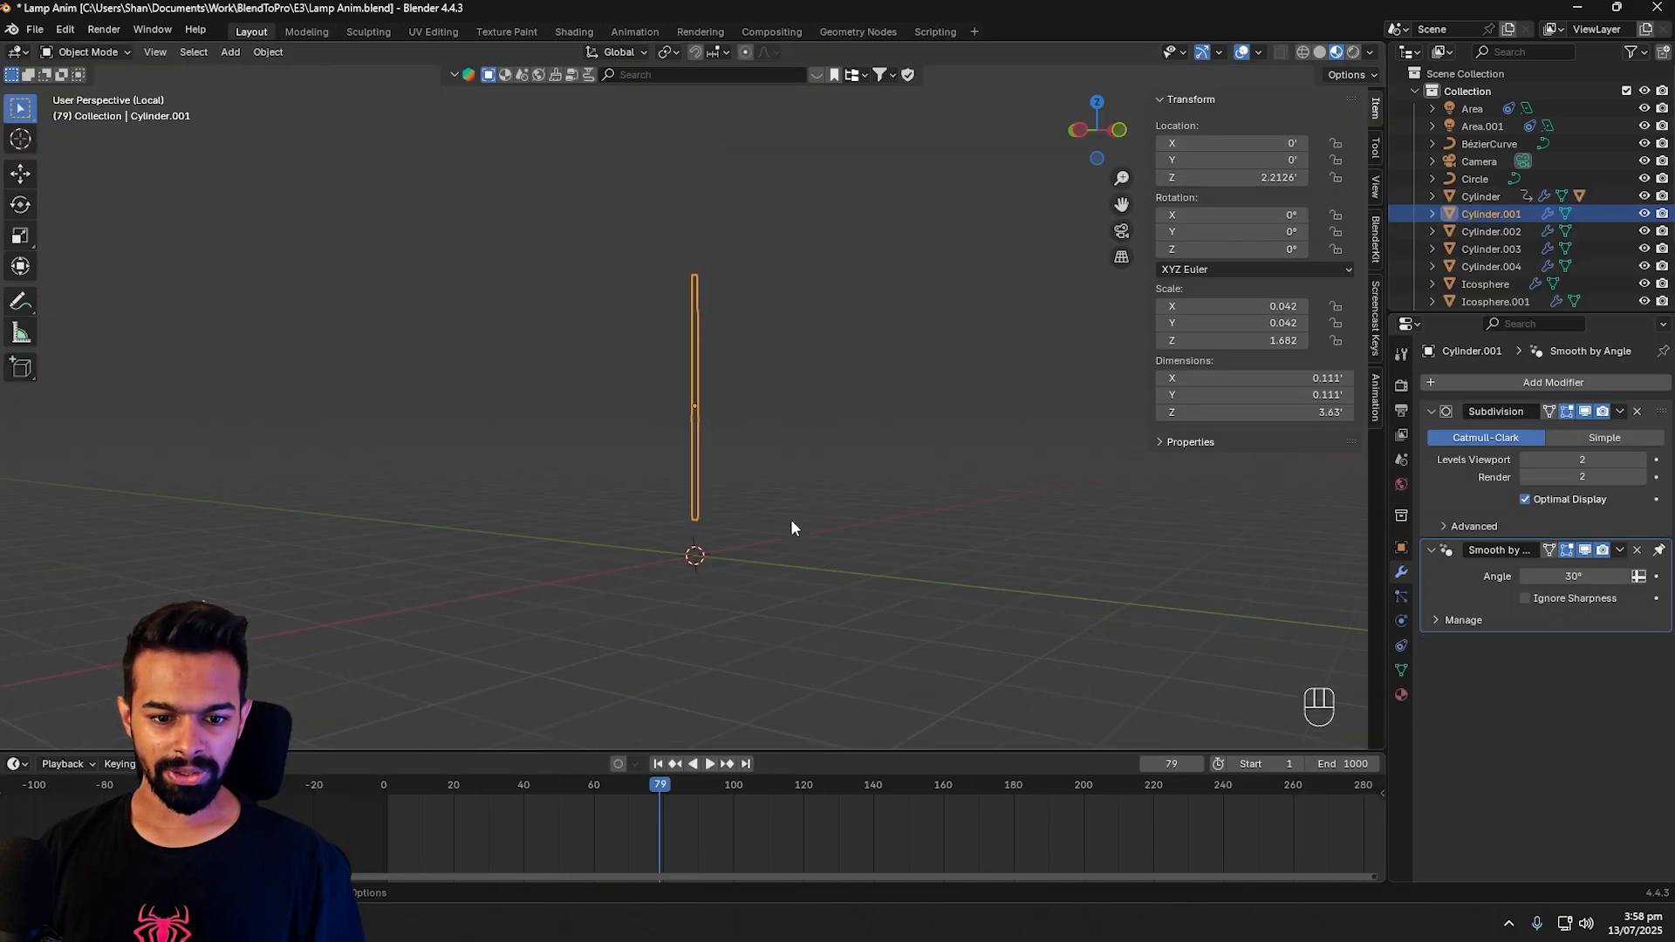
middle_click_drag(790, 520, 923, 448)
key("KP_Multiply")
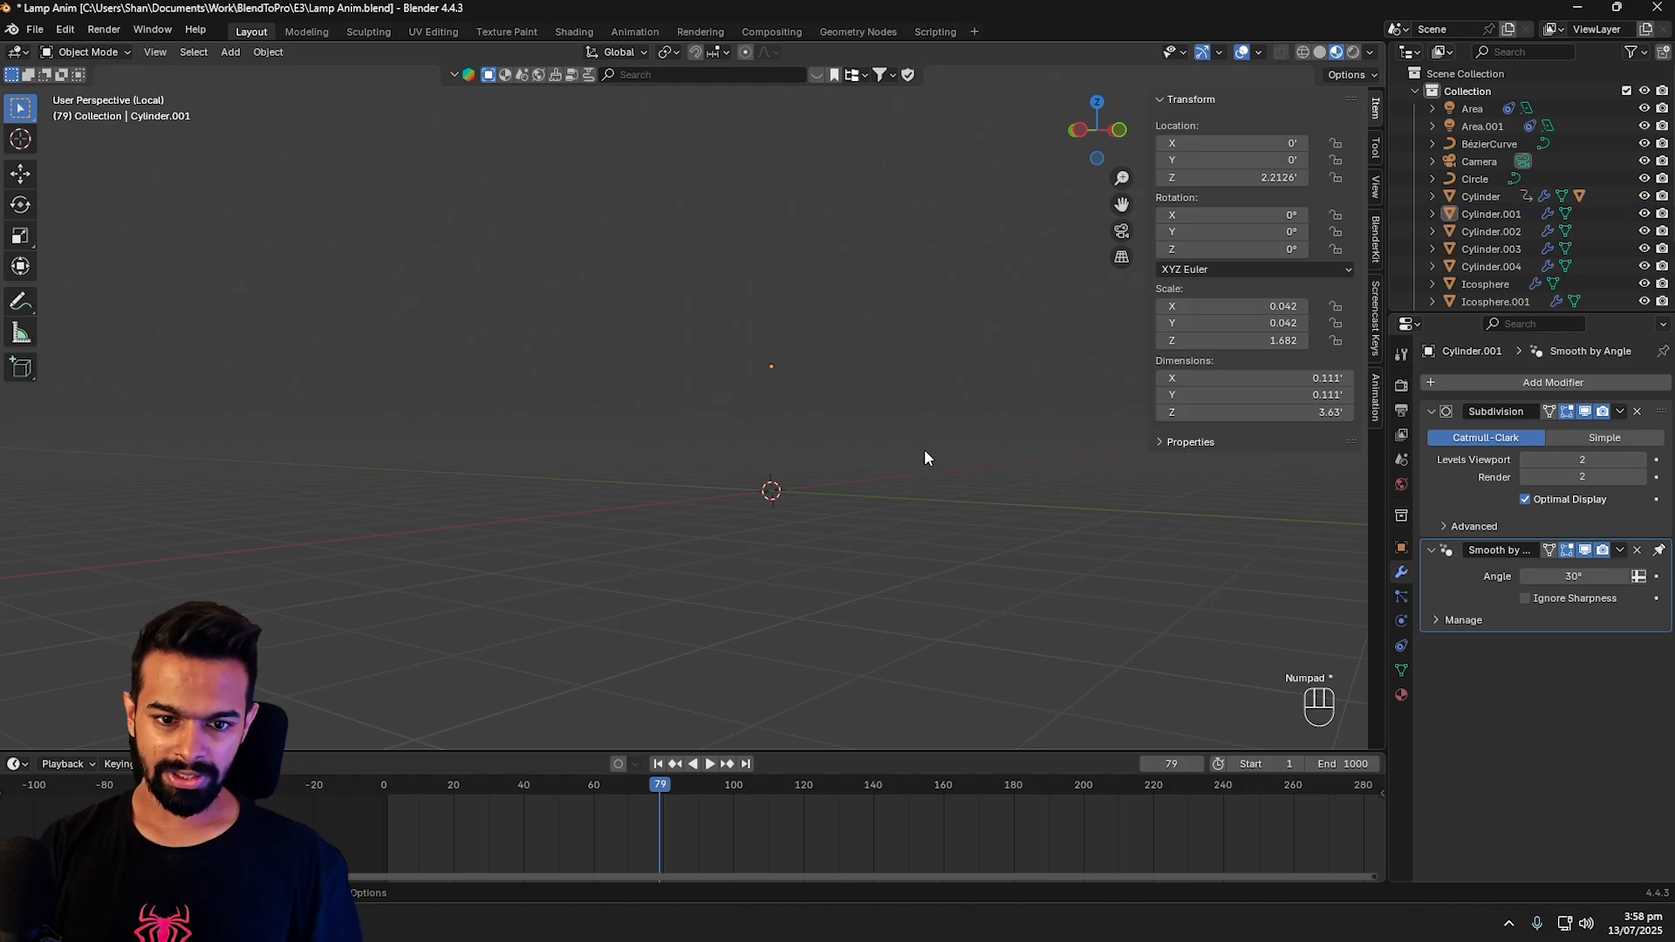
key("KP_Divide")
scroll(923, 448, "down", 2)
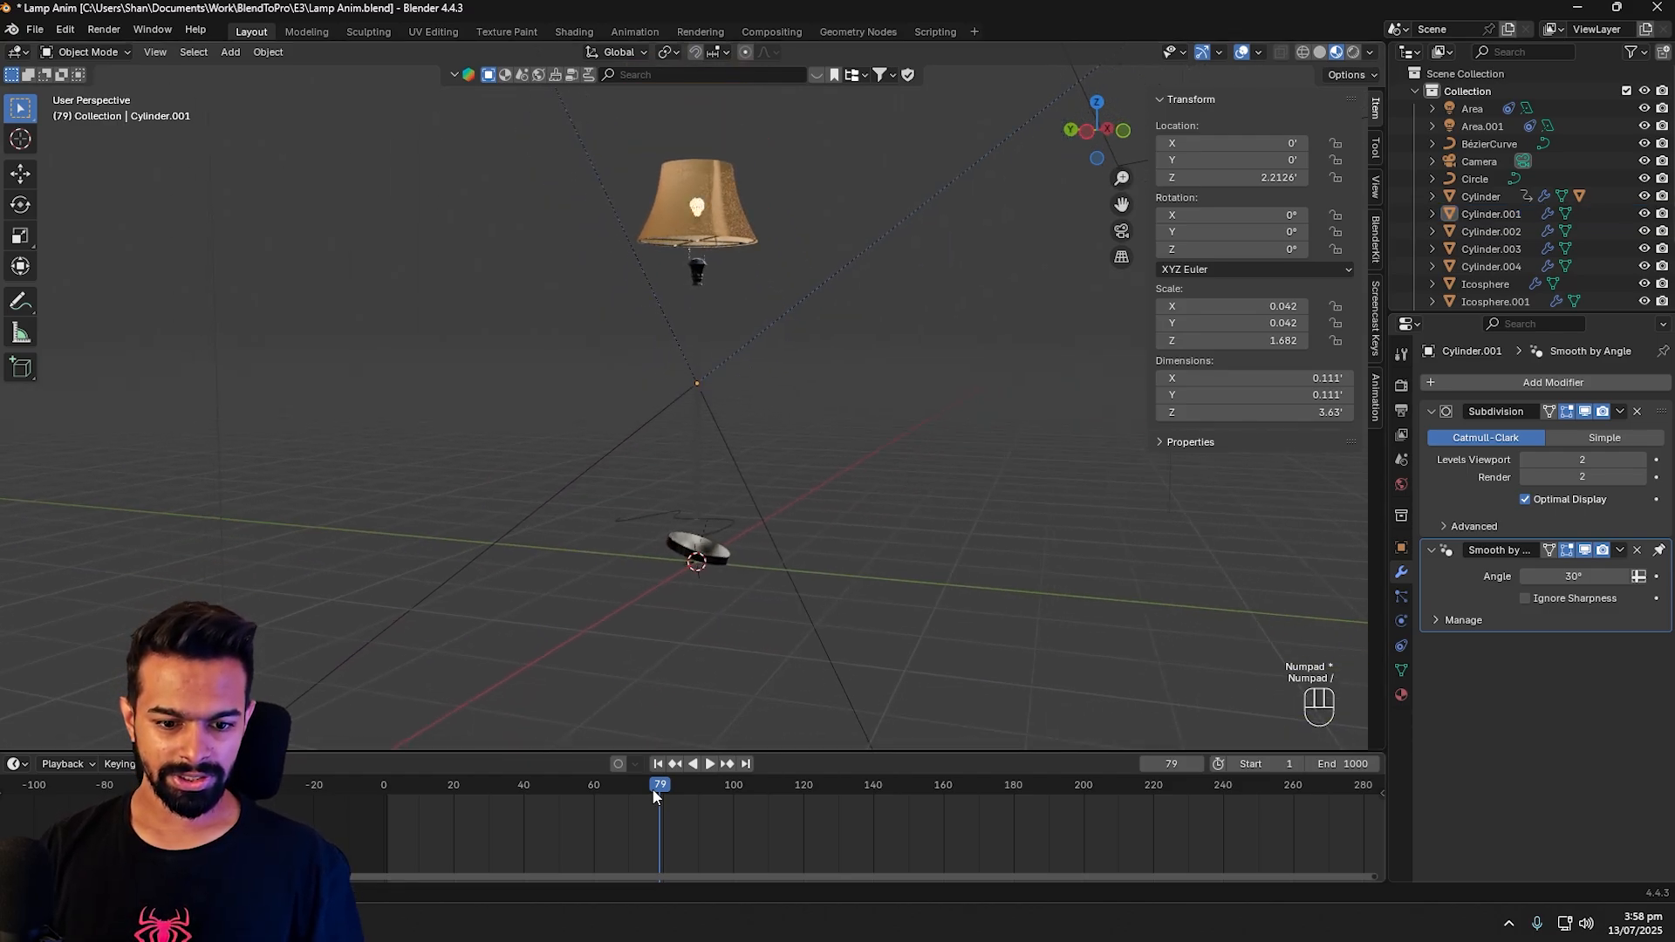
Step: Go to frame 0 and examine the lamp between its base and shade
left_click_drag(656, 789, 384, 785)
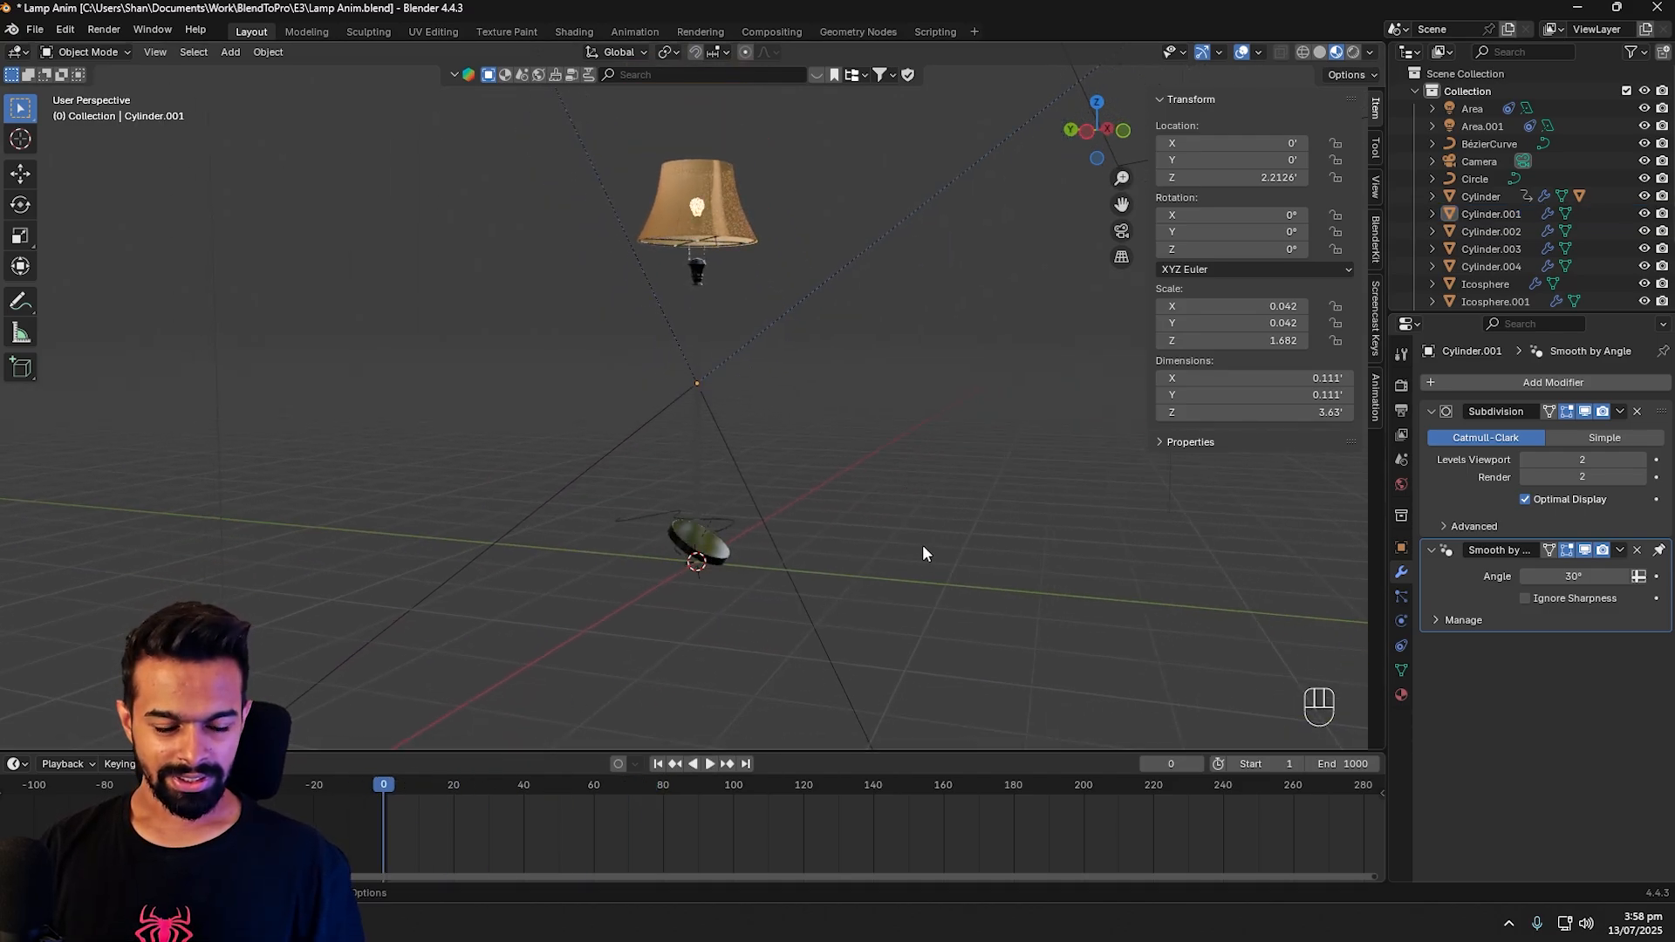
scroll(923, 544, "up", 3)
middle_click_drag(932, 543, 686, 438)
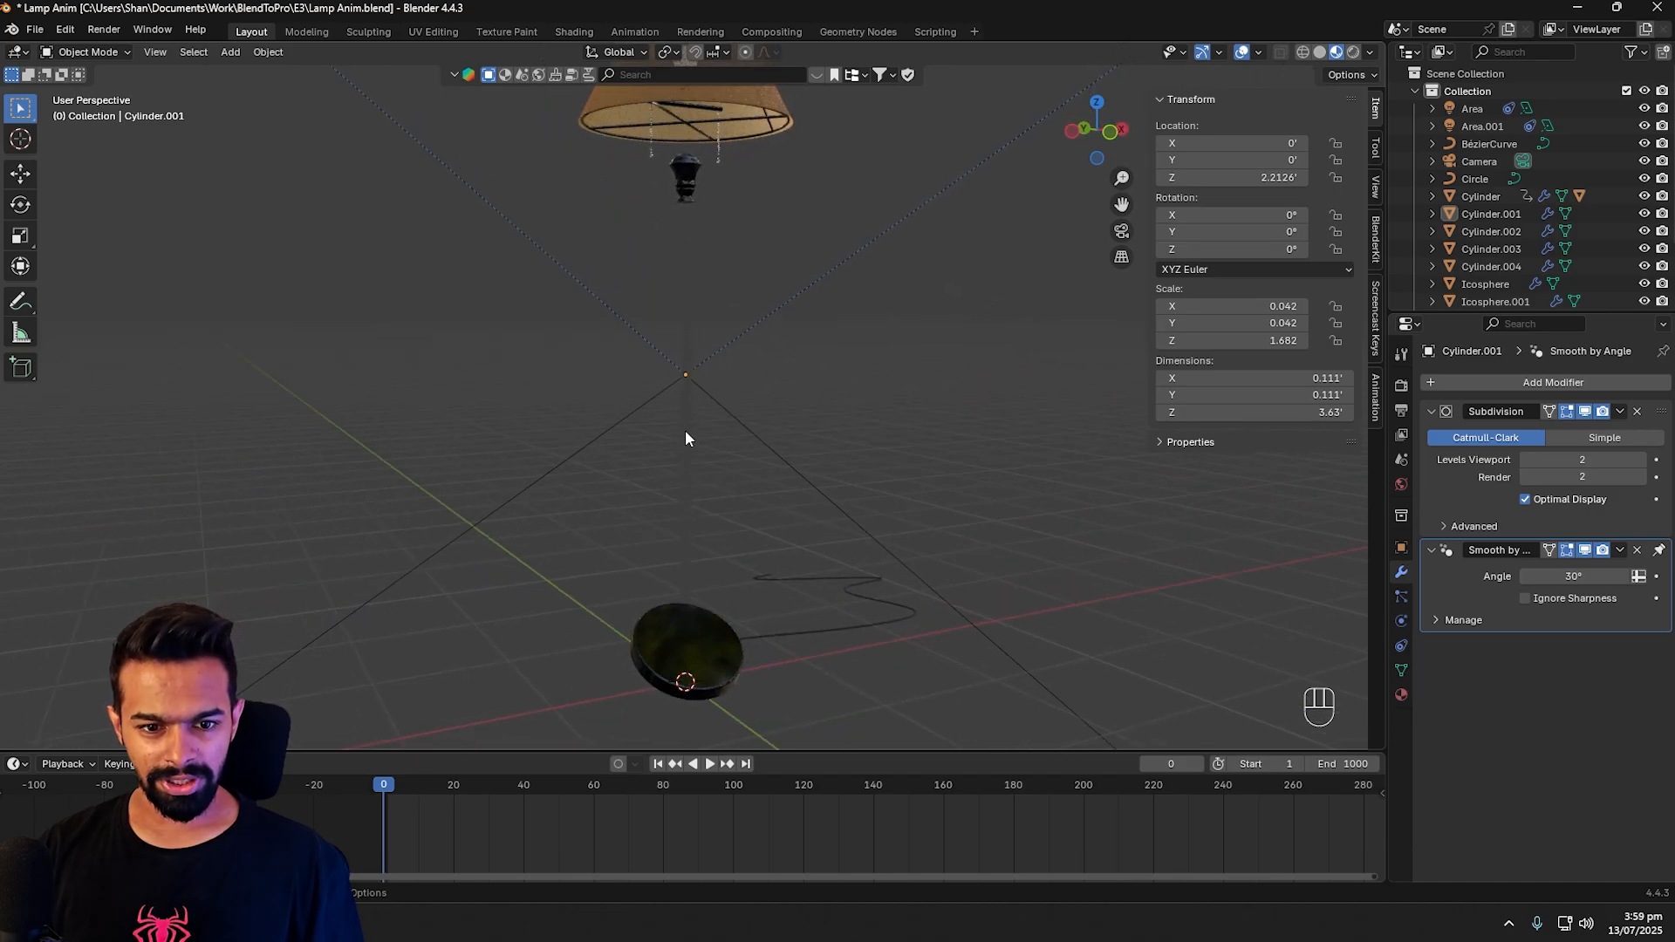
Step: Play the lamp animation from frame 0 in rendered shading, stop it, and return to material preview
left_click(686, 433)
left_click(982, 433)
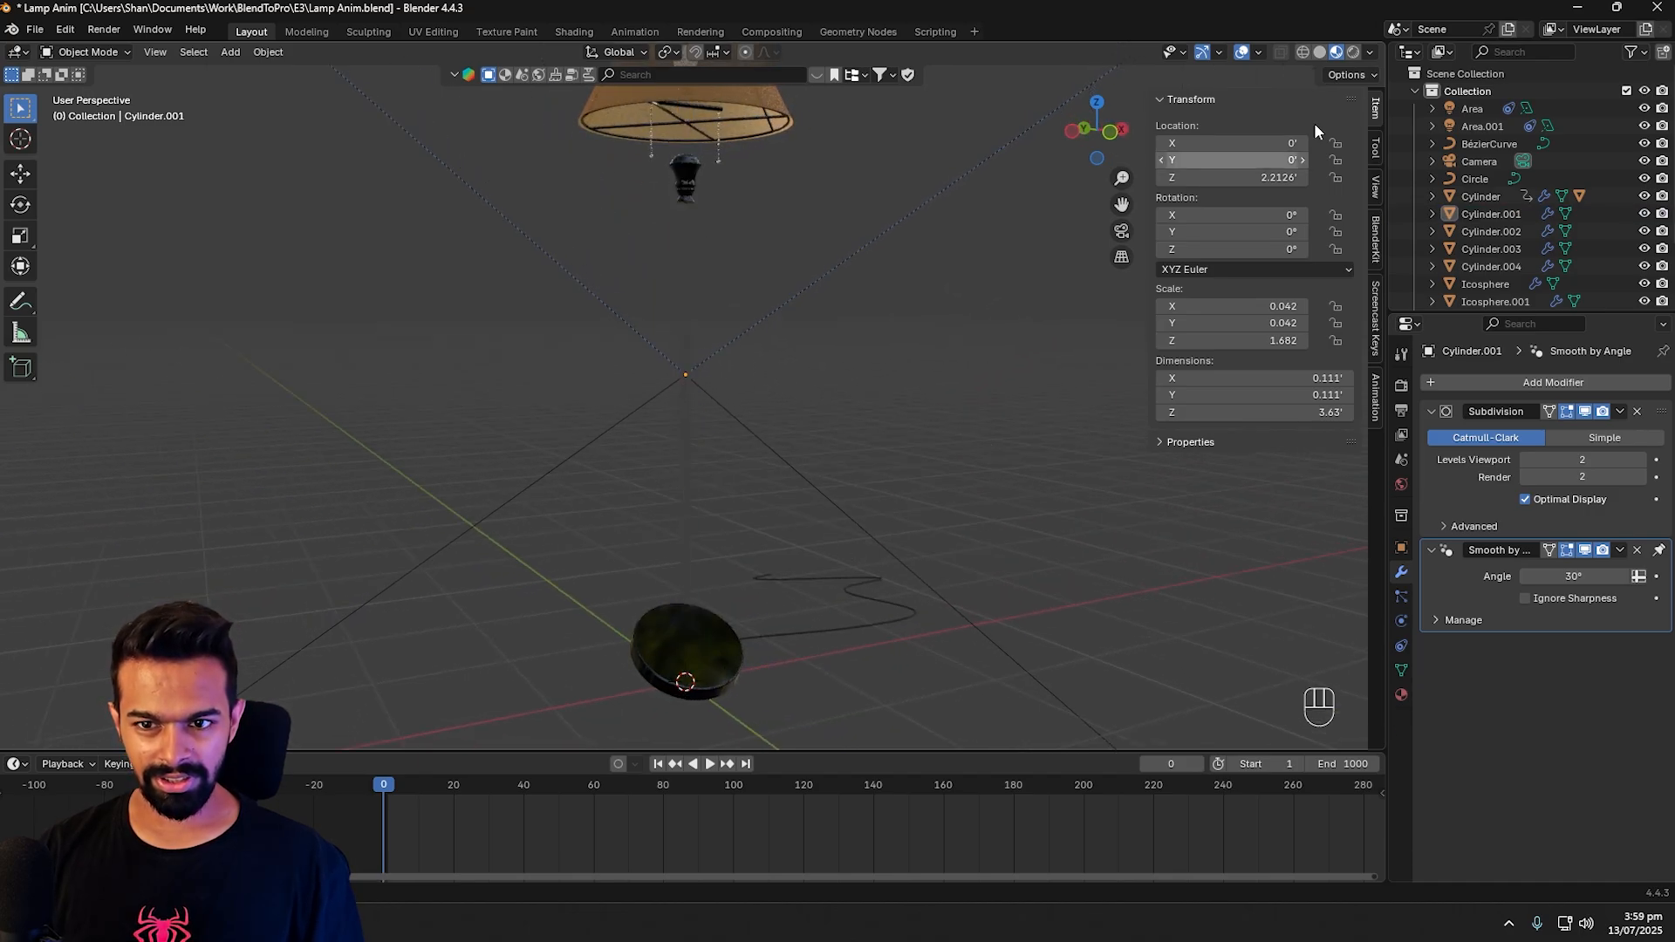
left_click(1352, 54)
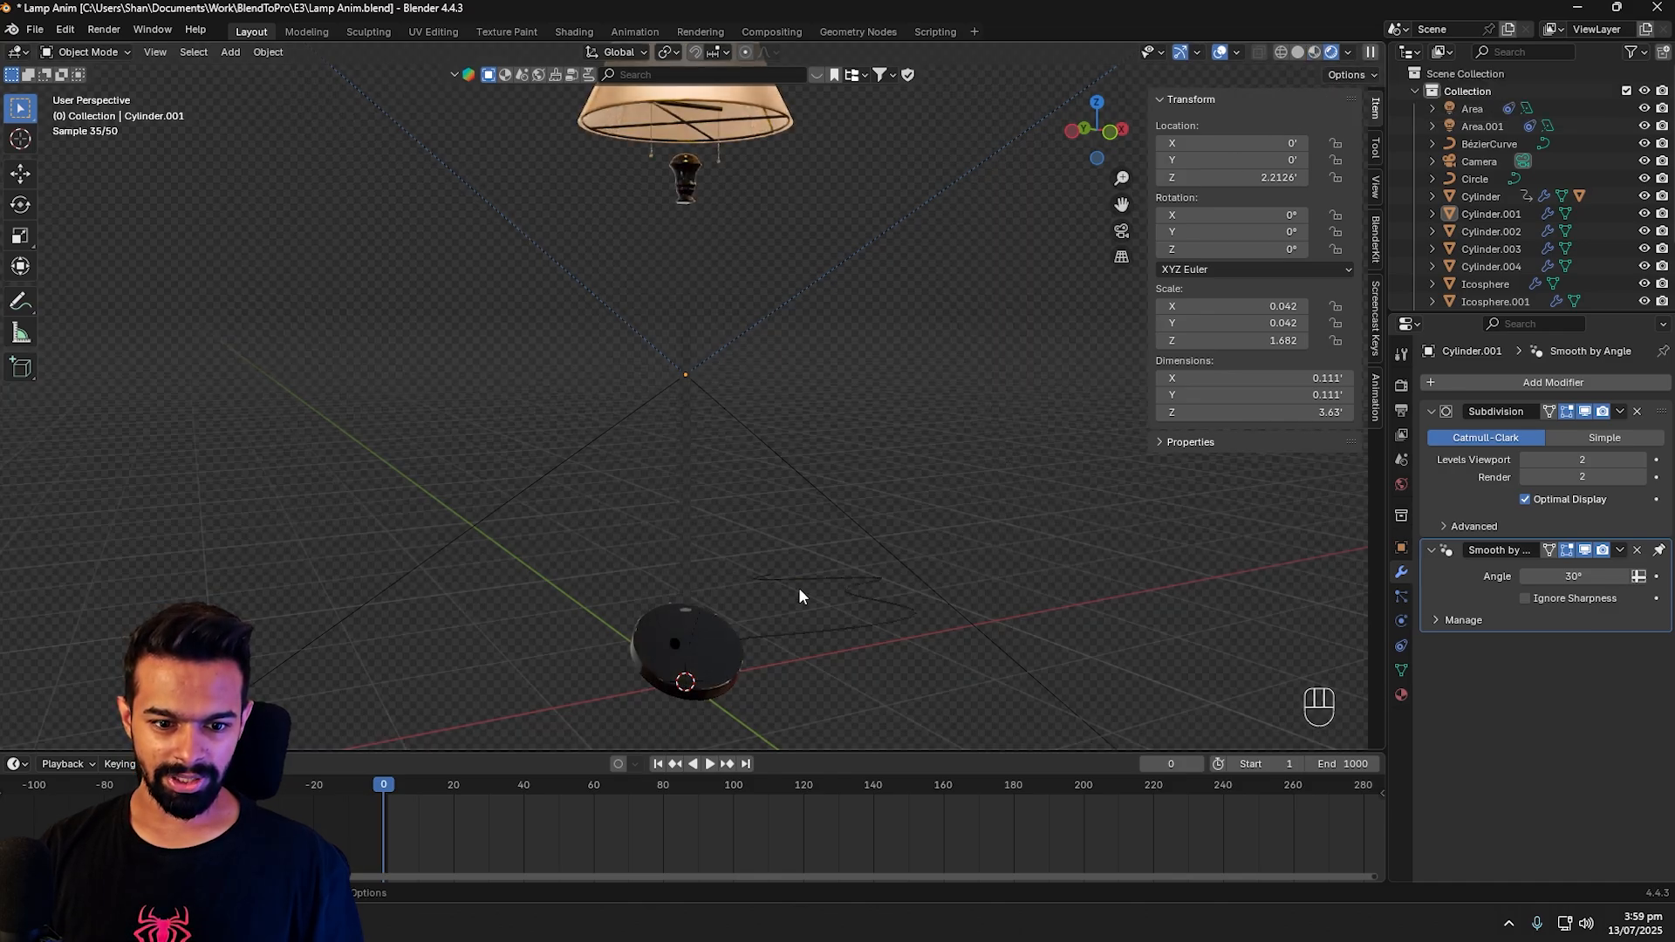
key("shift+space")
key("space")
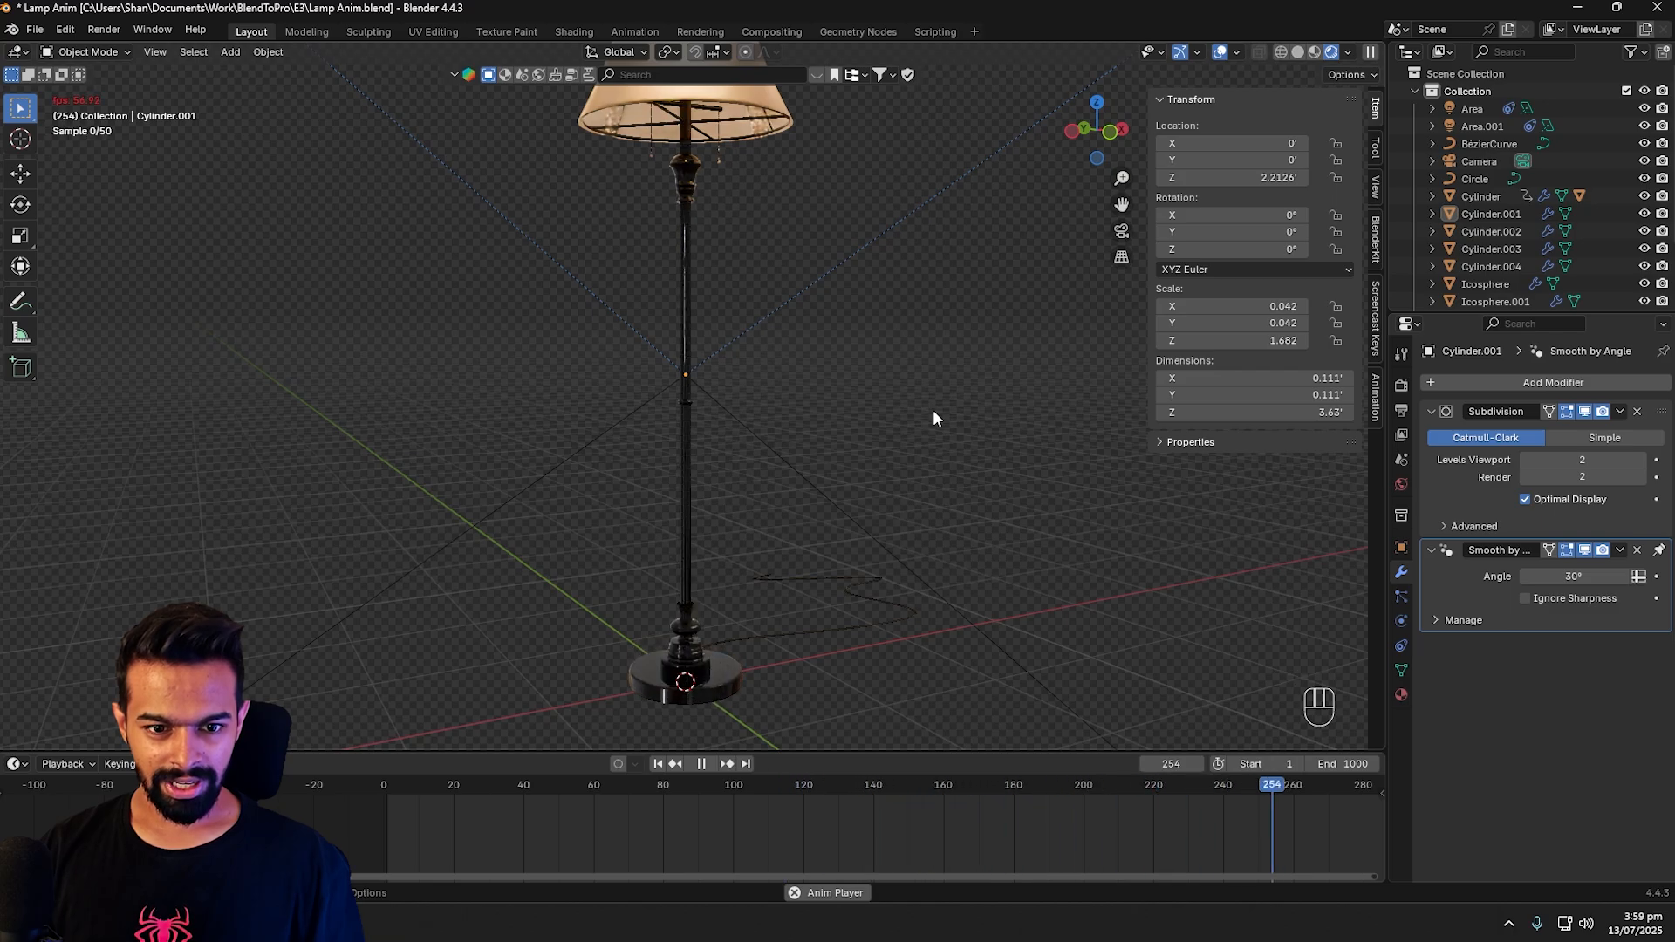
key("shift+space")
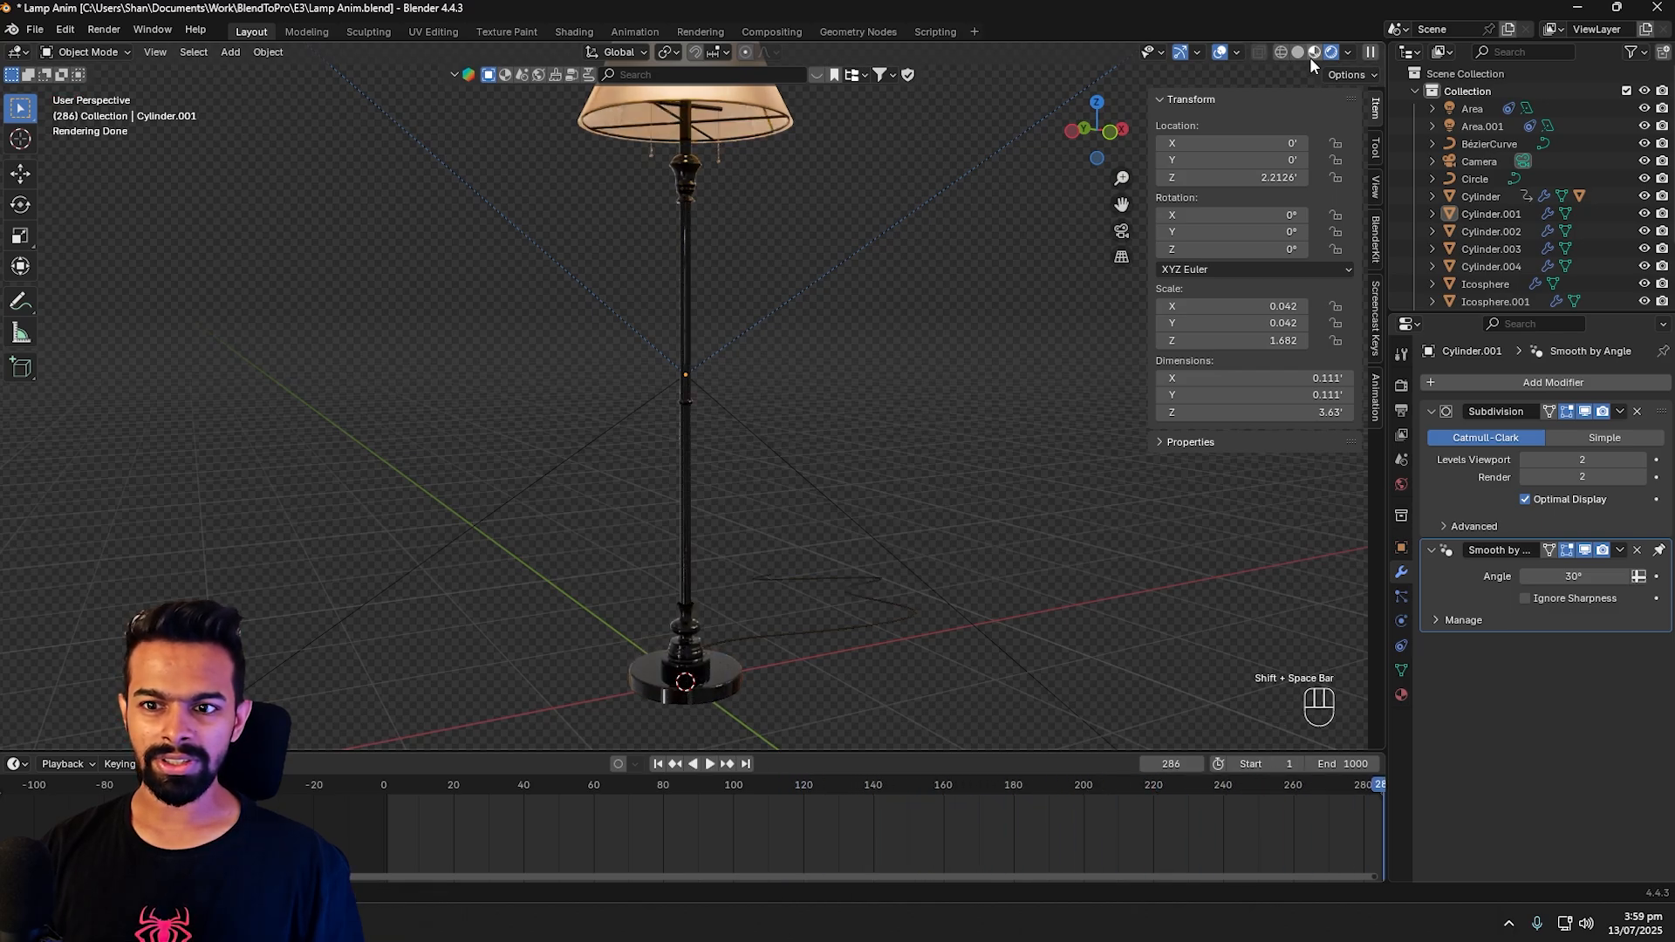
left_click(1314, 53)
Step: Select the pole and expand the Less Than factor in its StemAnim material's surface settings
left_click(690, 538)
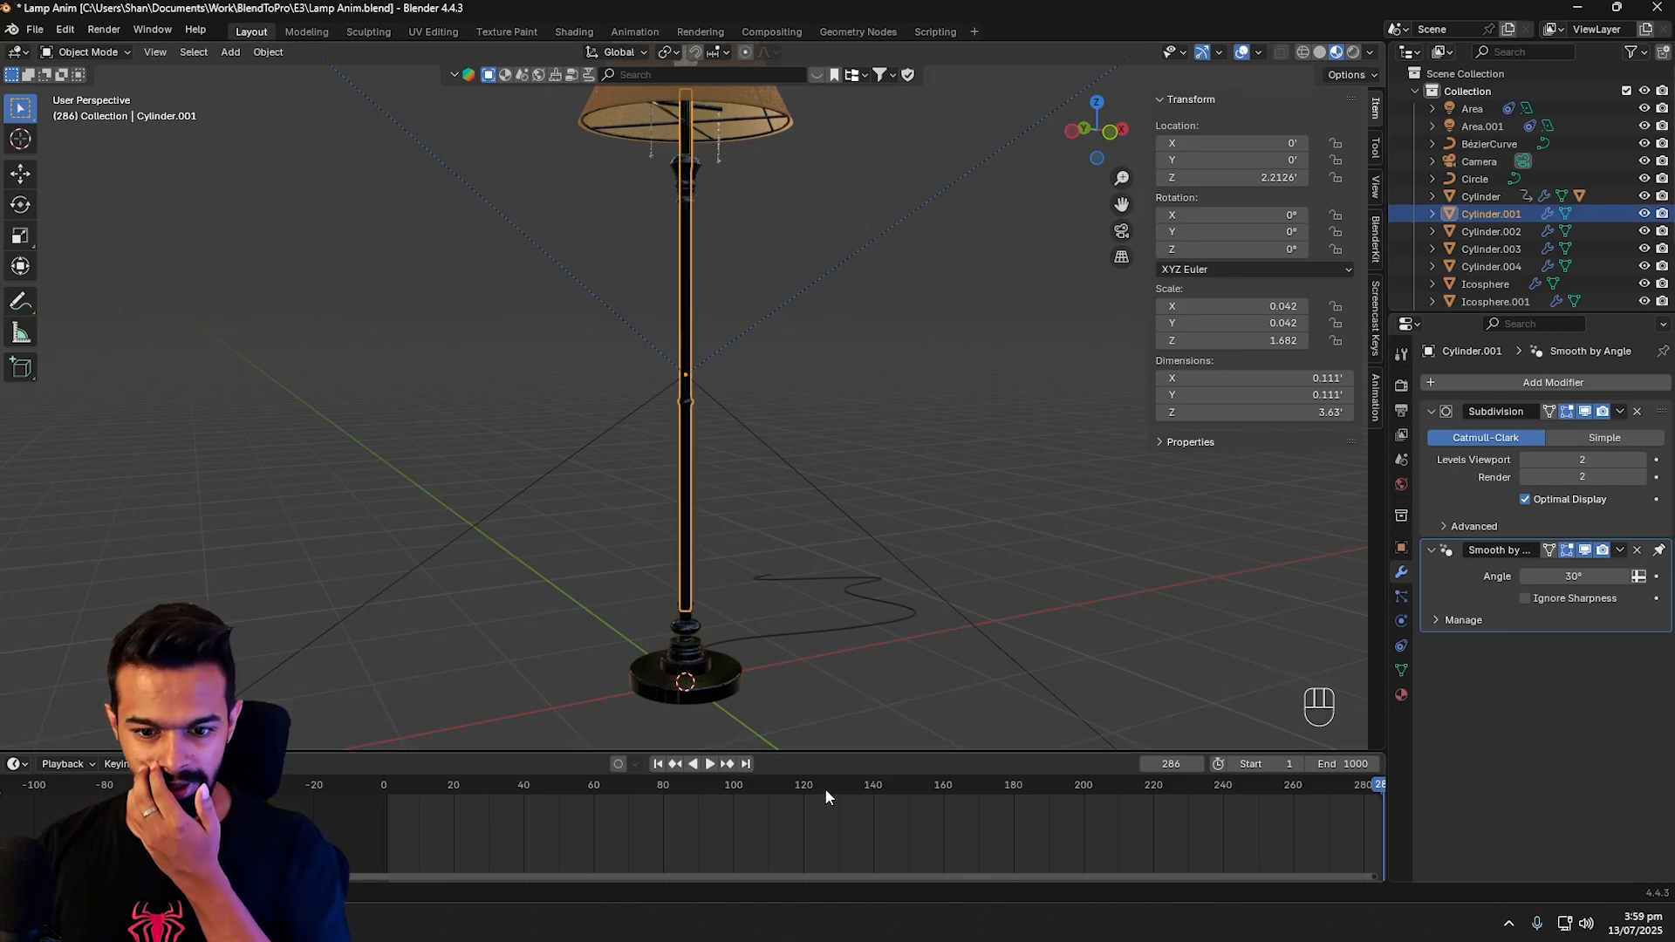
scroll(975, 834, "down", 3)
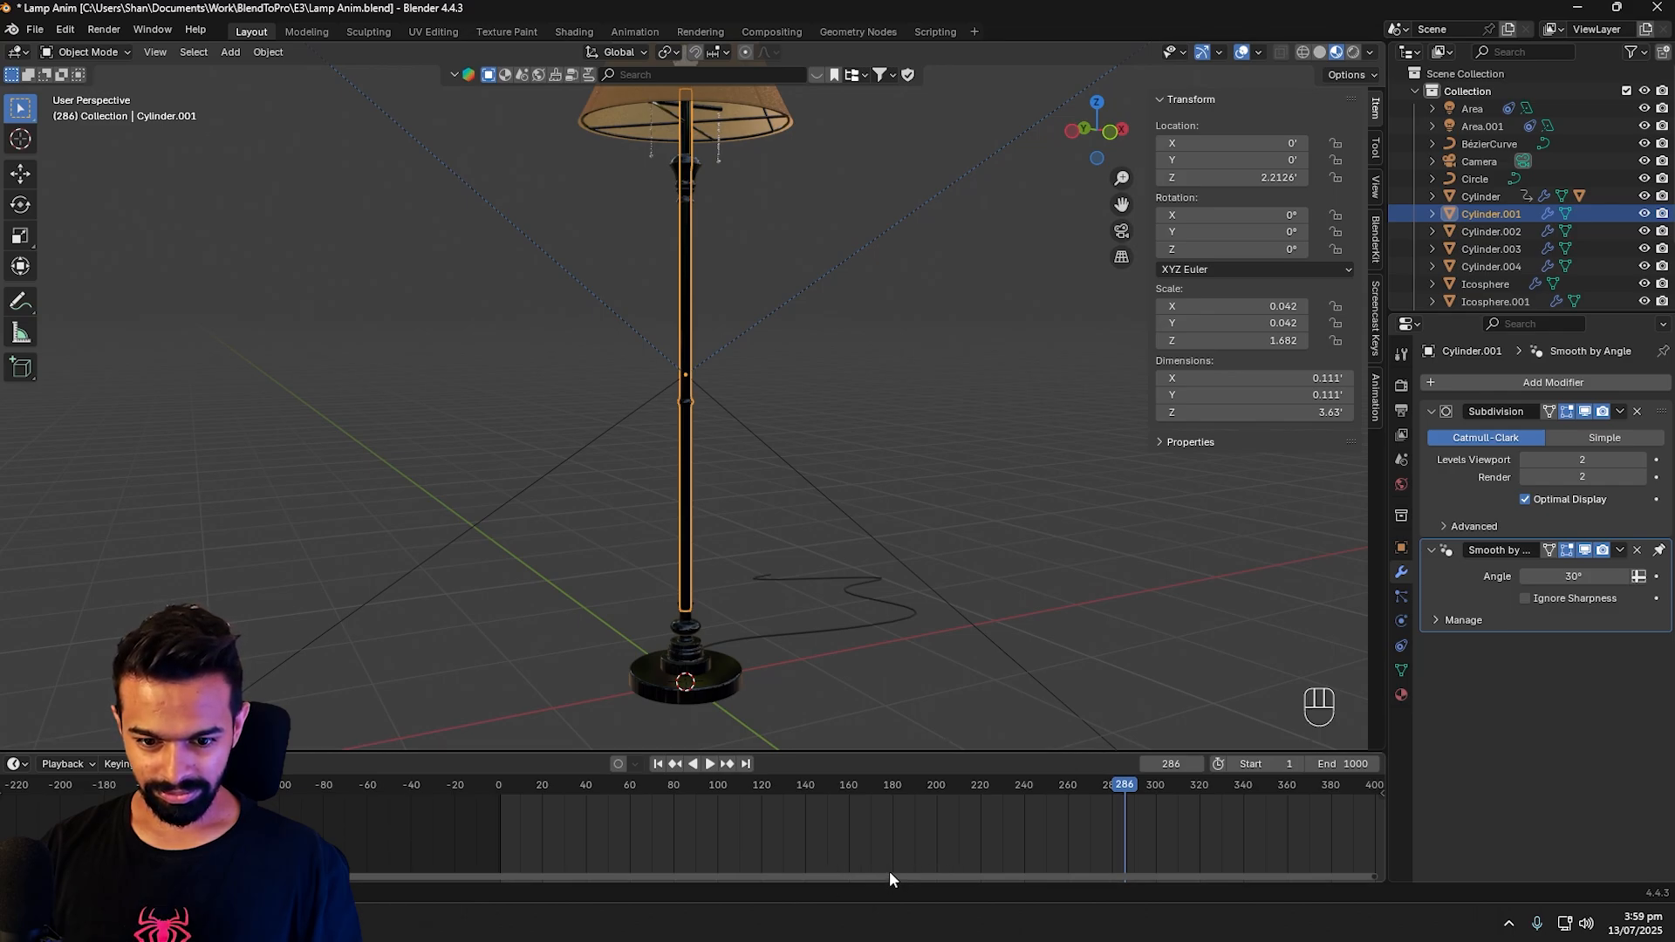
left_click_drag(888, 879, 1366, 878)
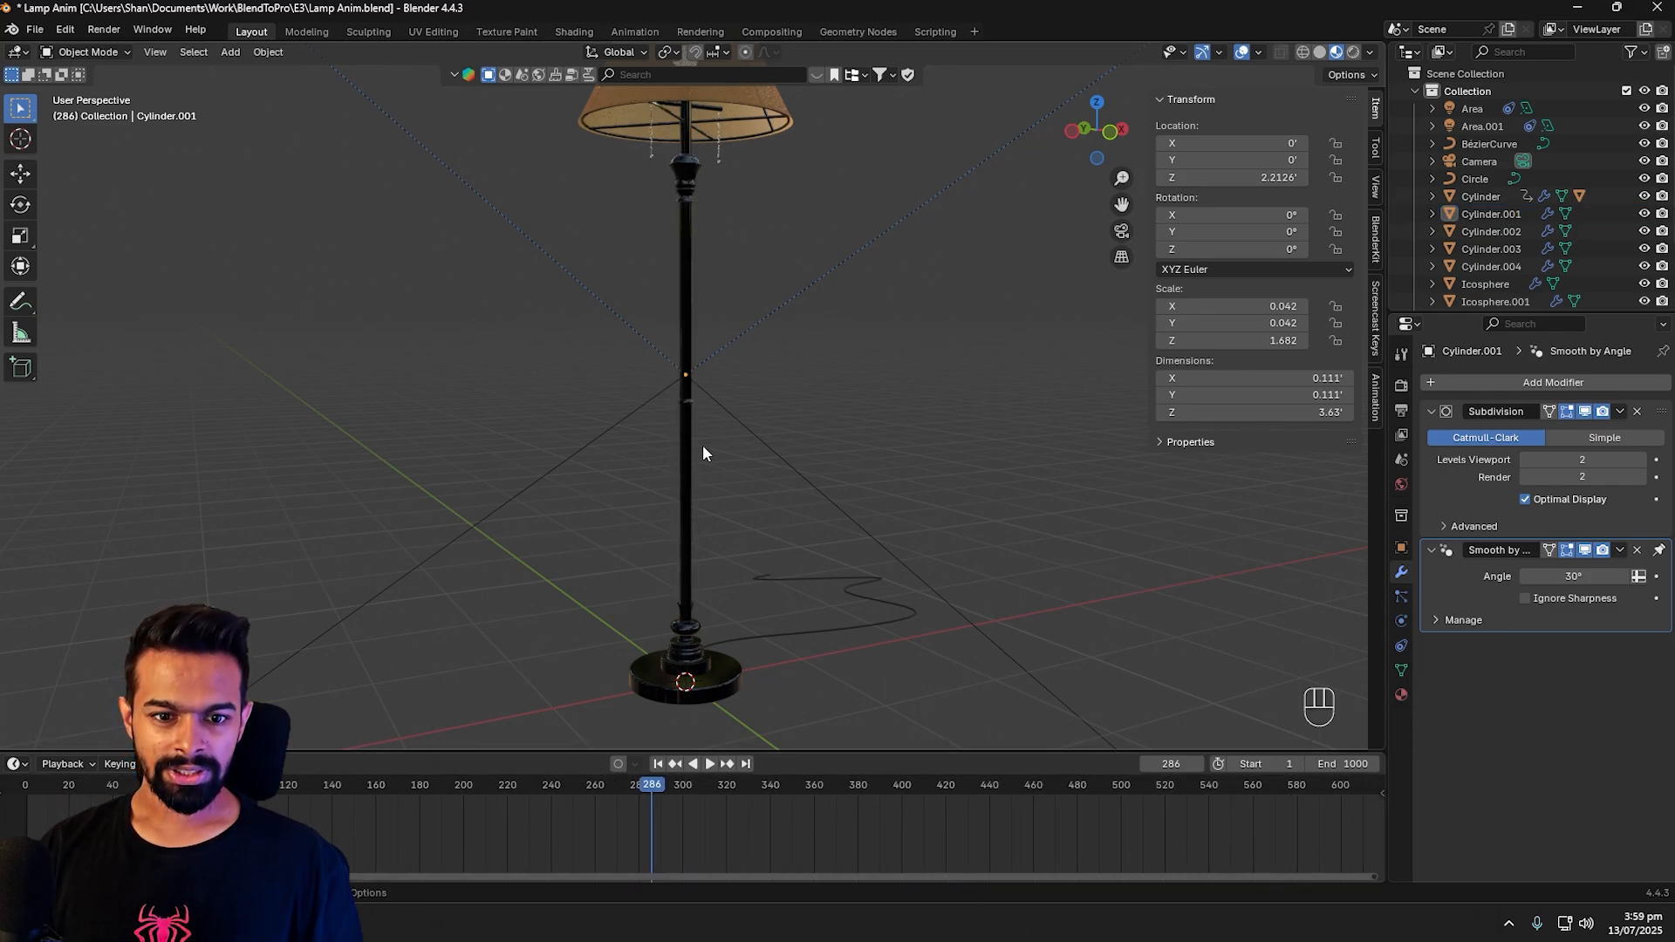
left_click(1401, 694)
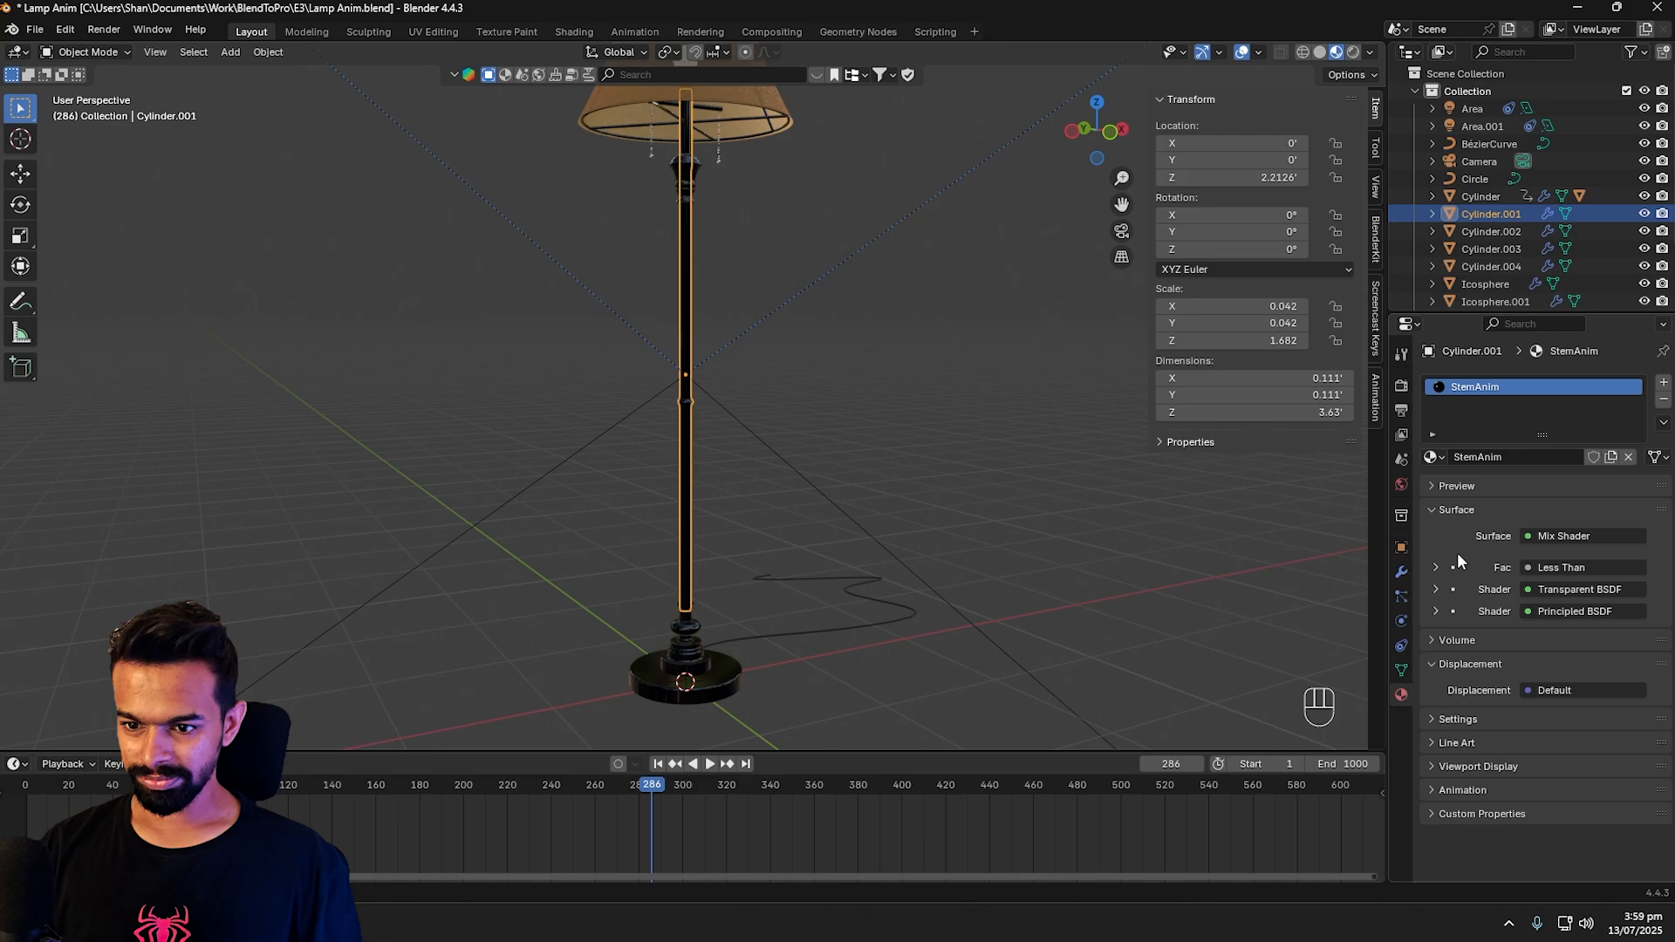
left_click(1435, 567)
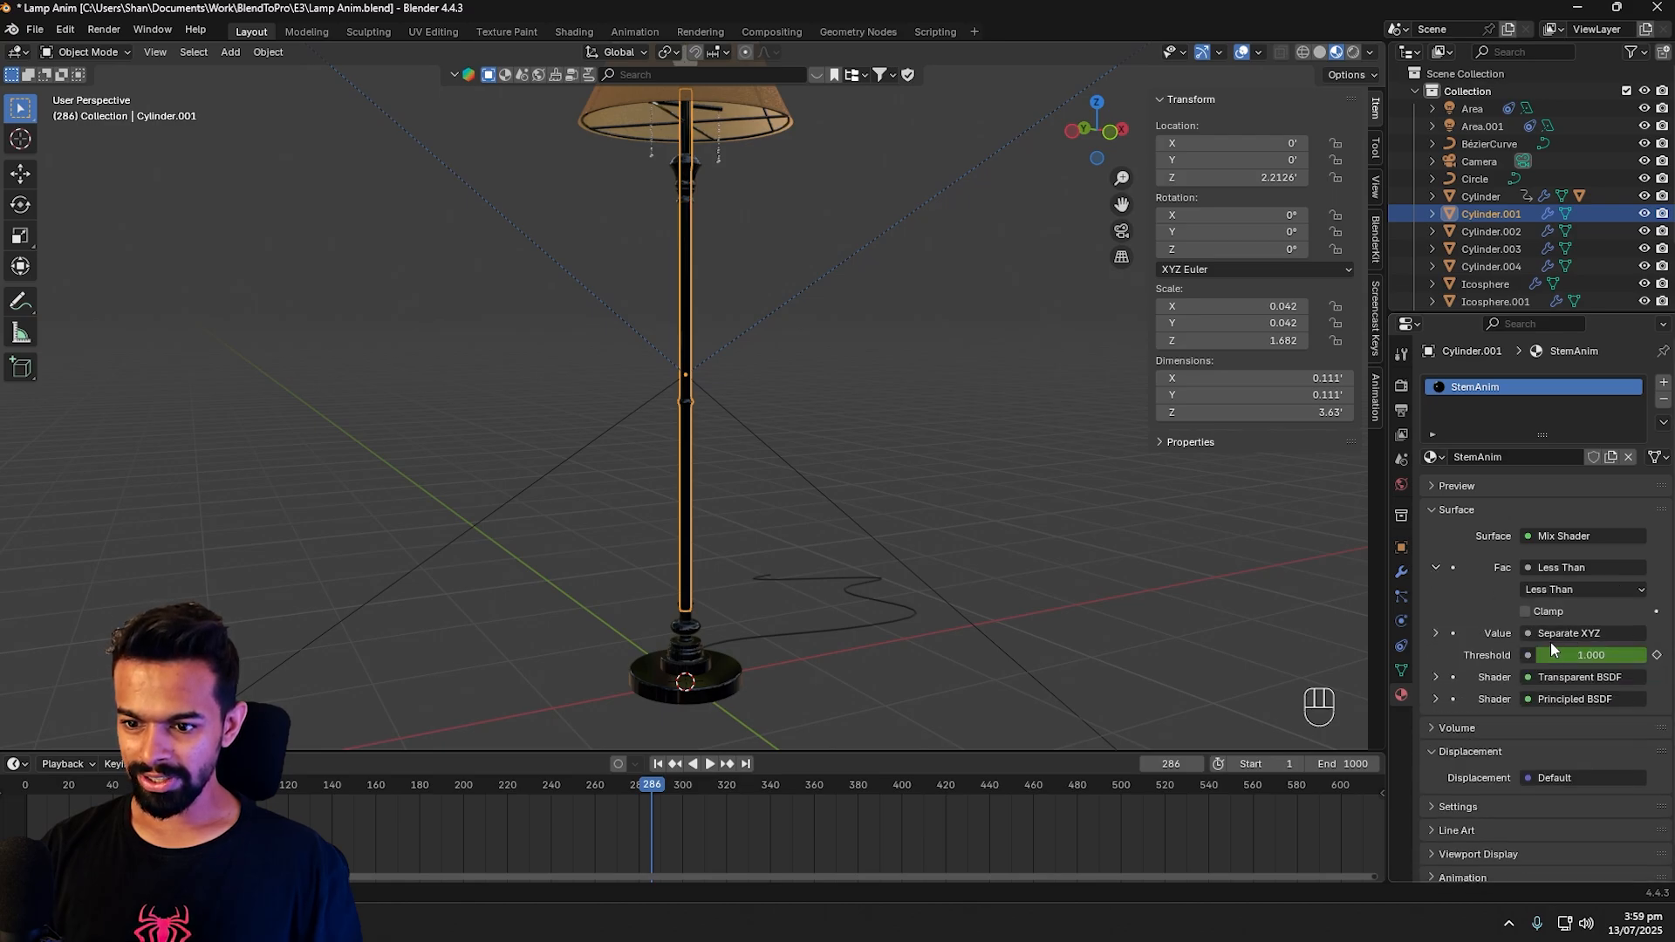
Step: Go to frame 500, set the Less Than threshold to 1, and insert a keyframe on it
left_click_drag(593, 790, 1120, 786)
key("space")
left_click(1609, 655)
type("1")
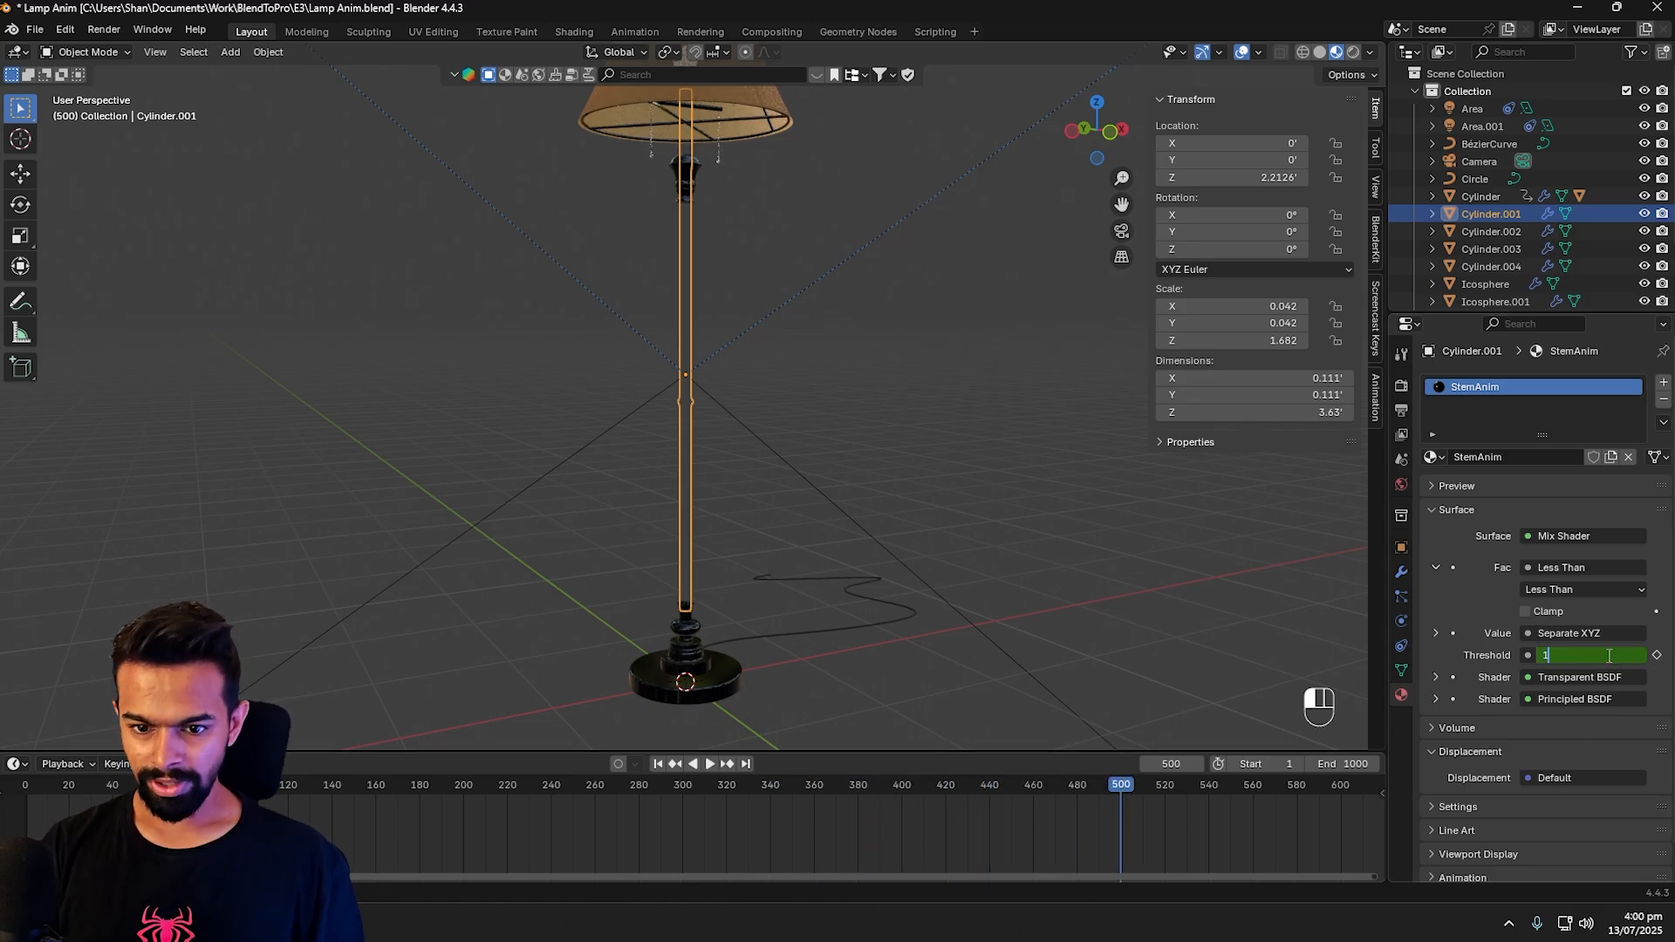
key("Return")
left_click(1656, 655)
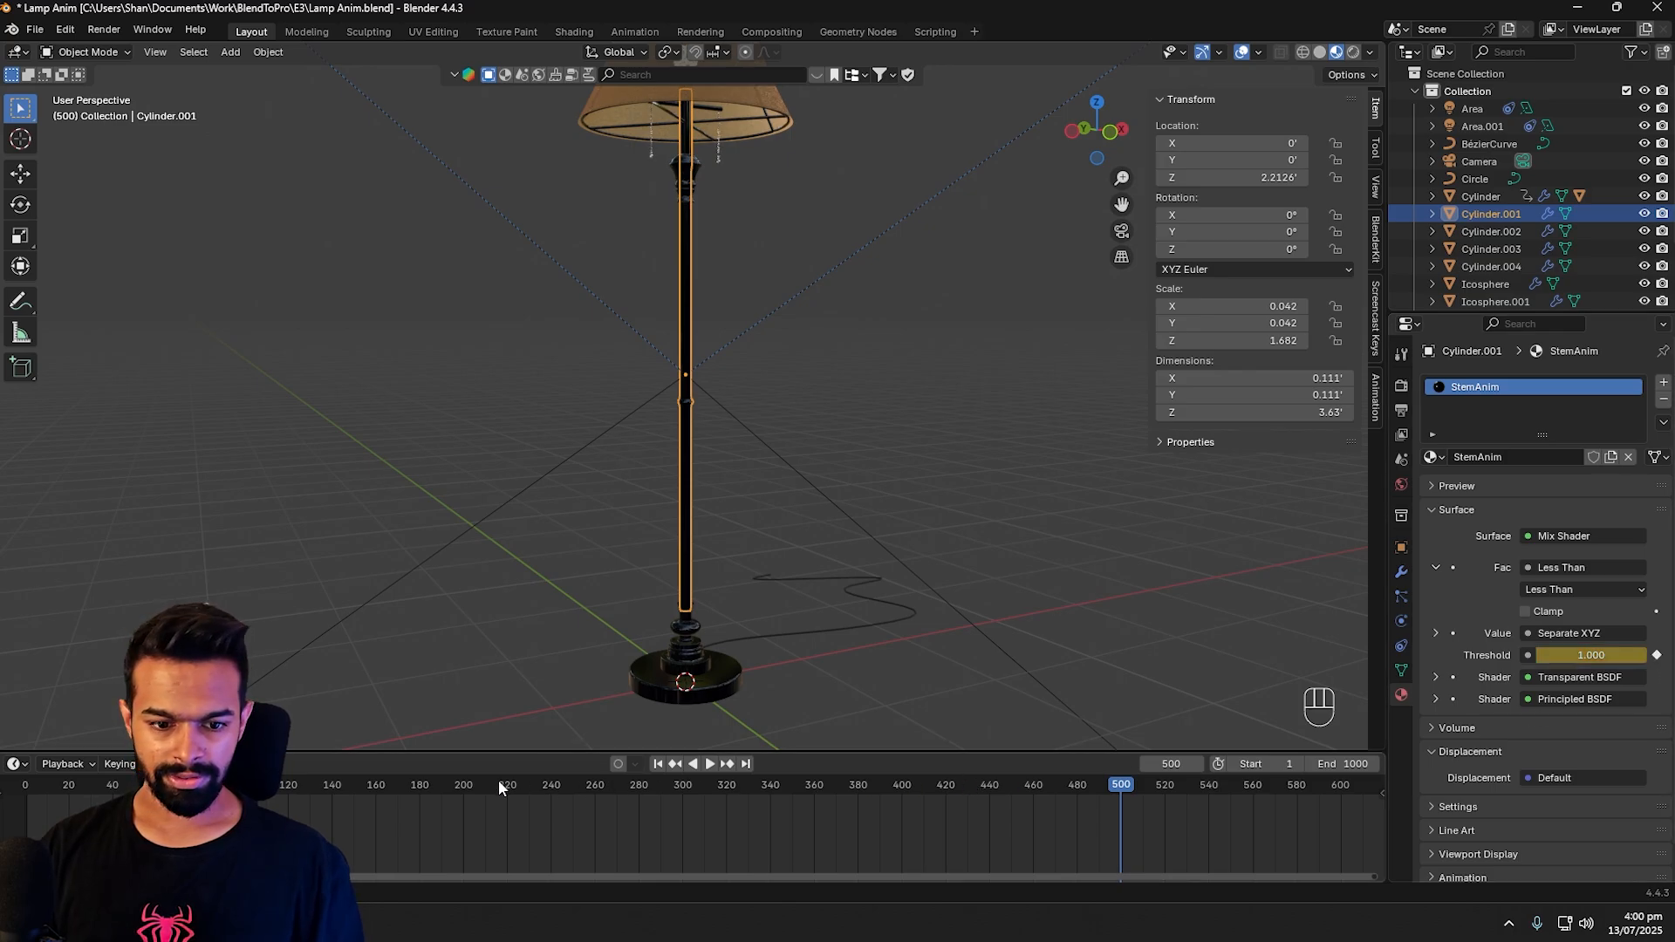
Step: Play the pole's reveal from about frame 190 and stop it at frame 440
left_click(441, 784)
key("shift+space")
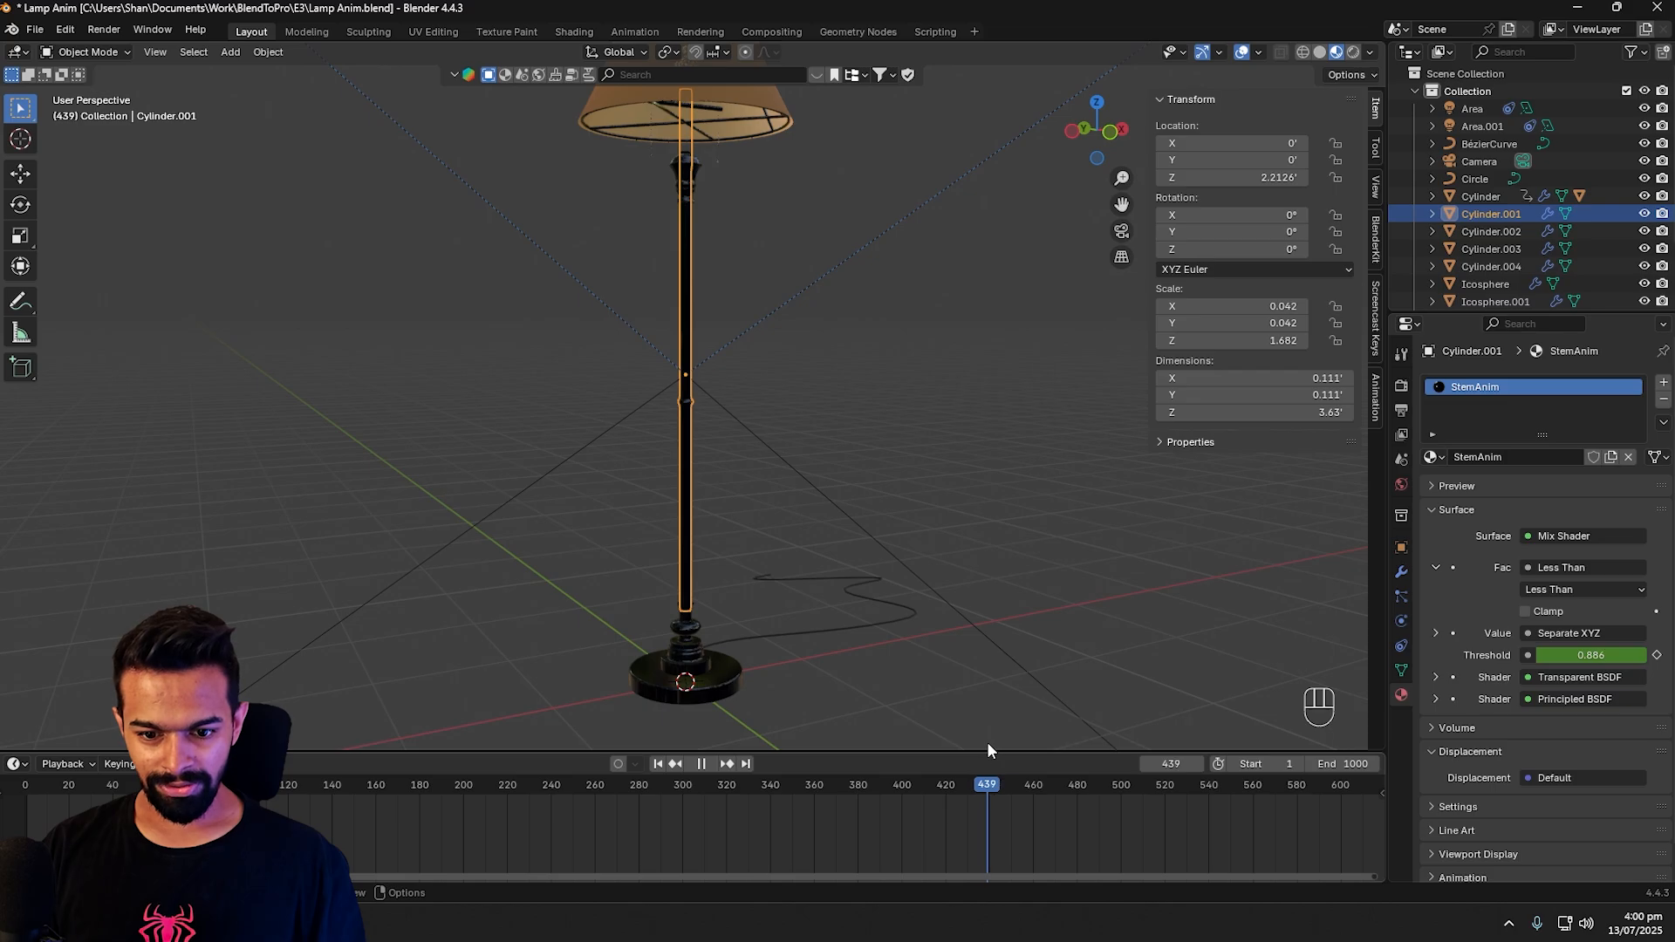
key("space")
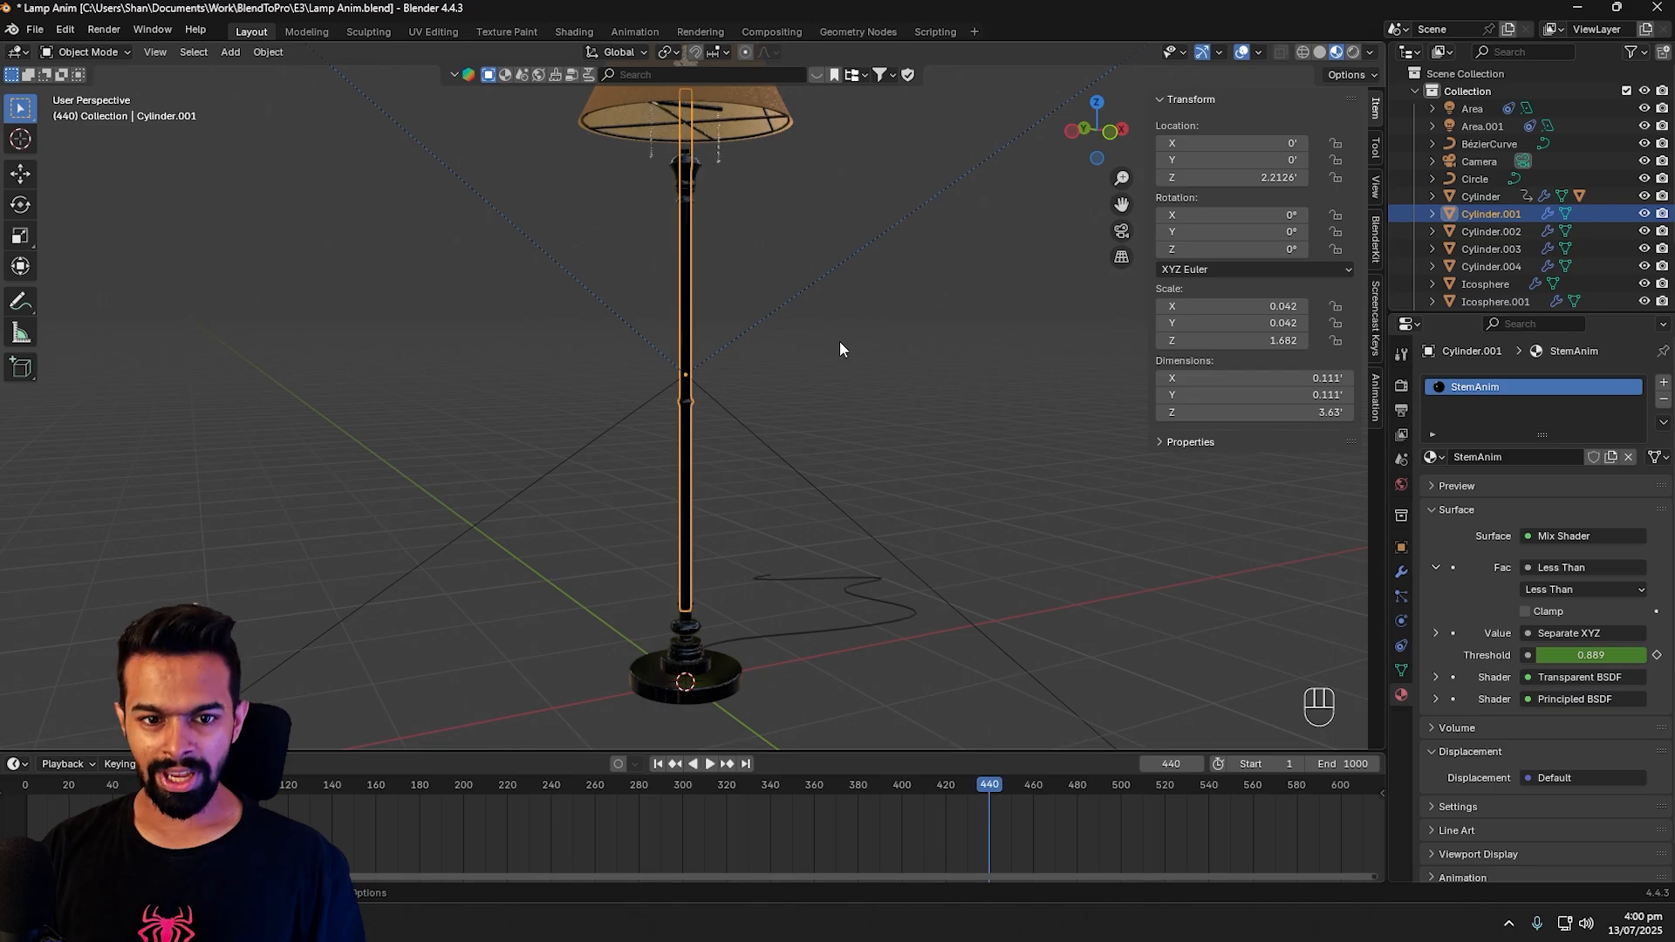
Step: Select the fitting at the pole's upper end, set its Screw modifier angle to 0°, and insert a keyframe at frame 440
left_click(688, 176)
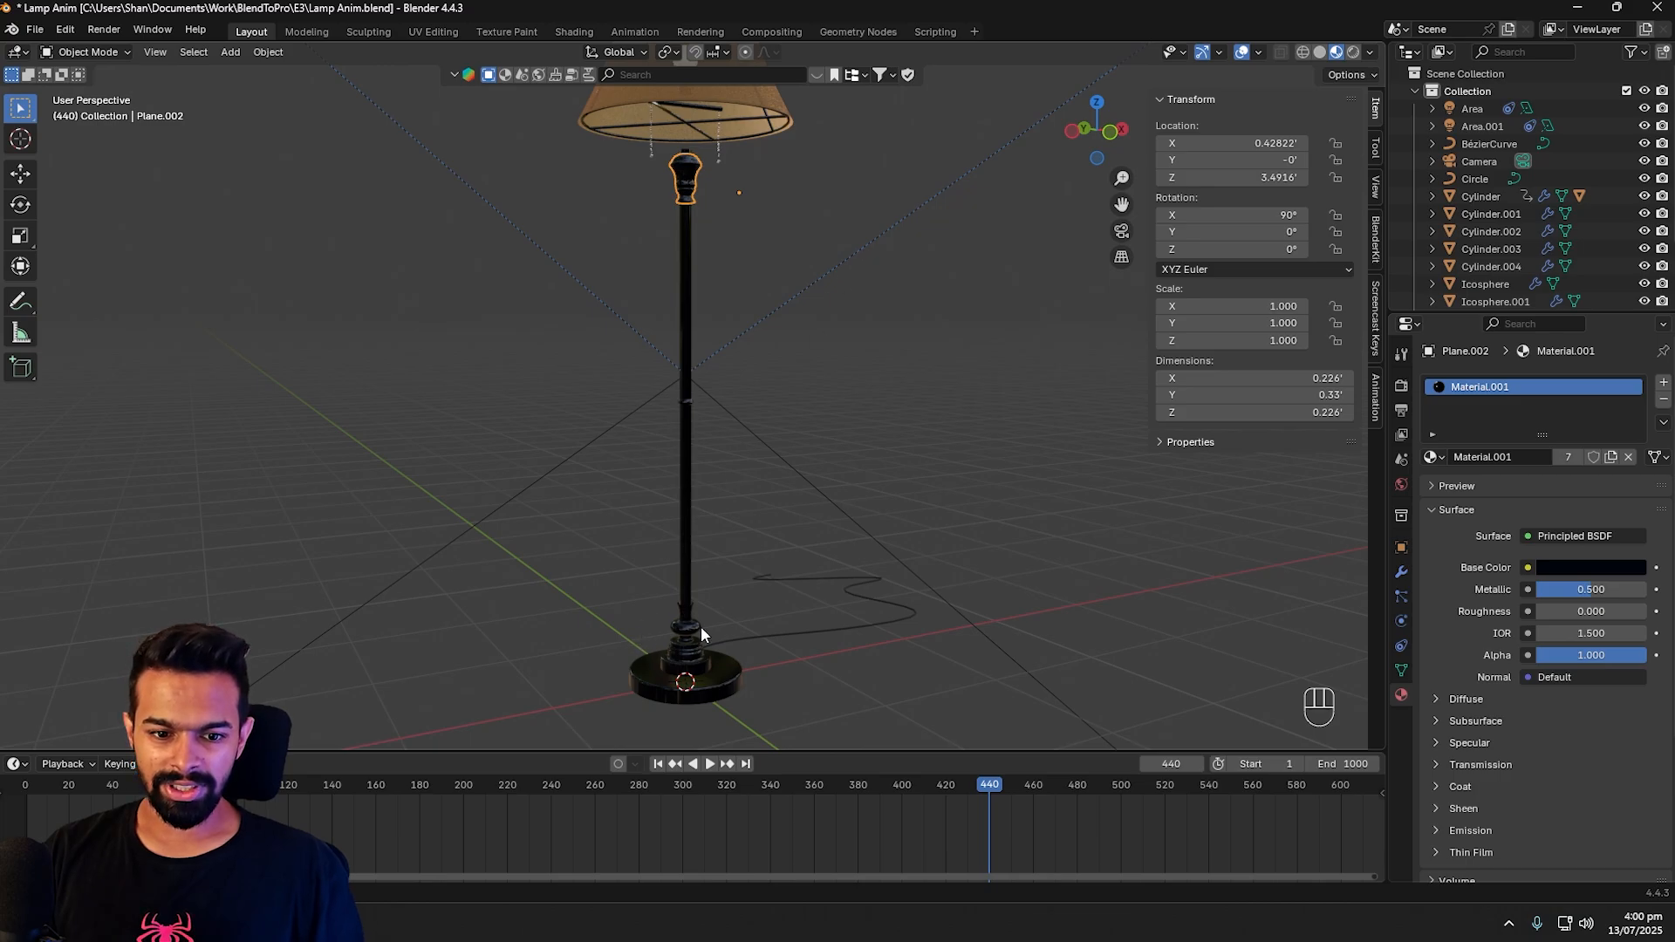
left_click(696, 653)
left_click(693, 184)
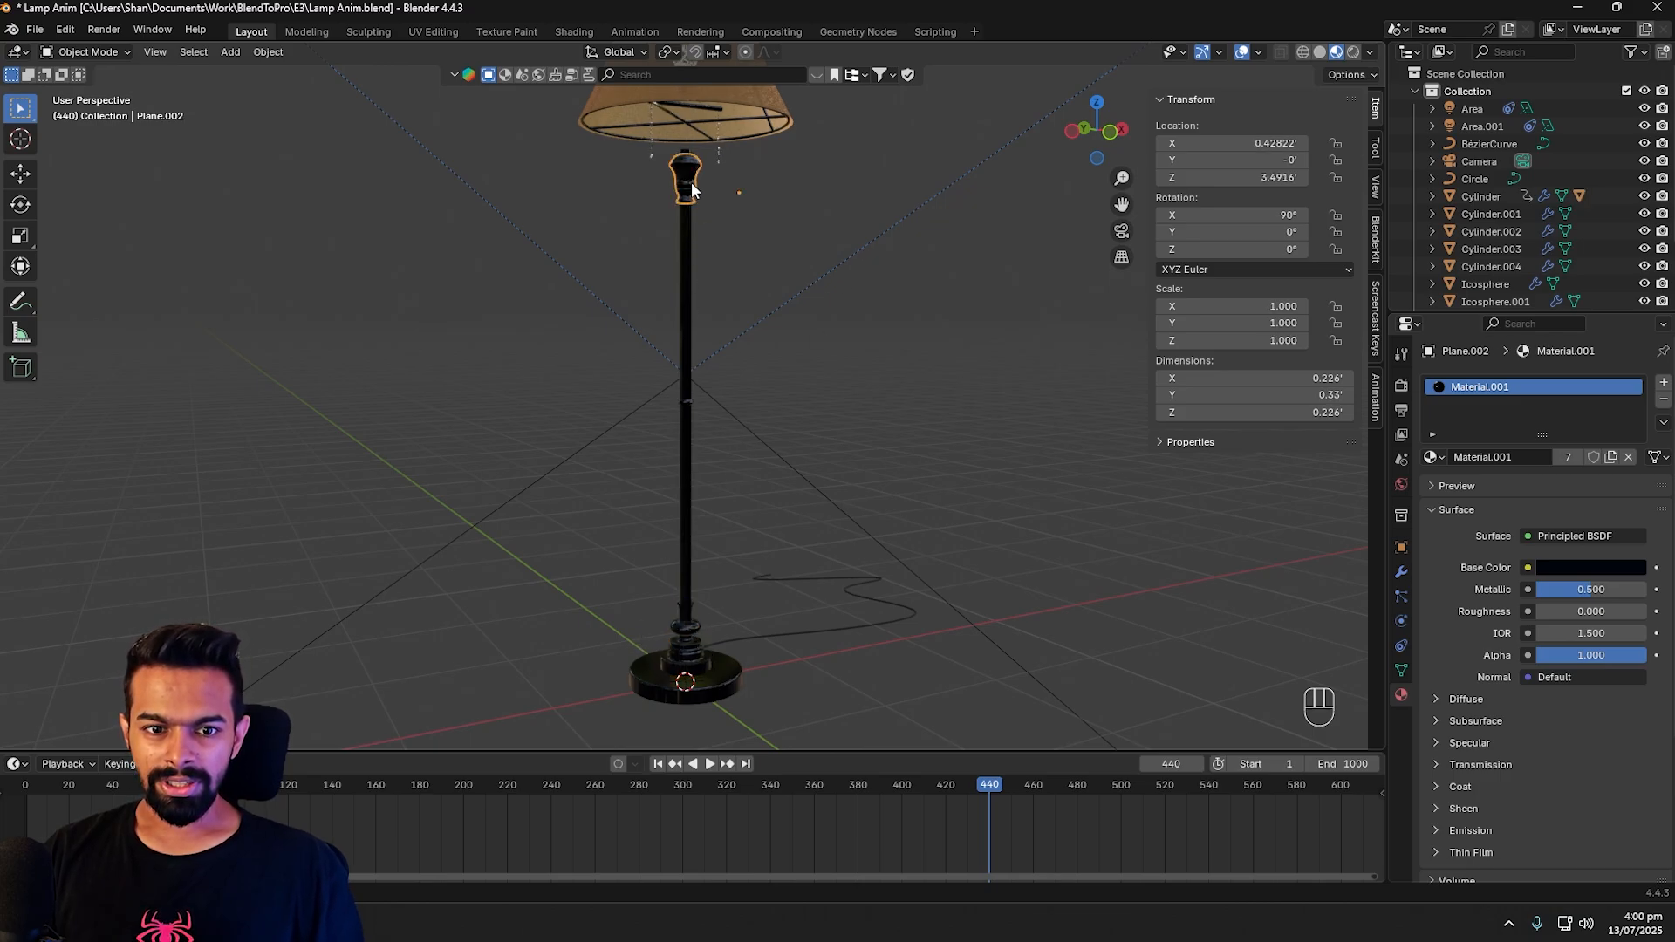
middle_click_drag(785, 253, 877, 427)
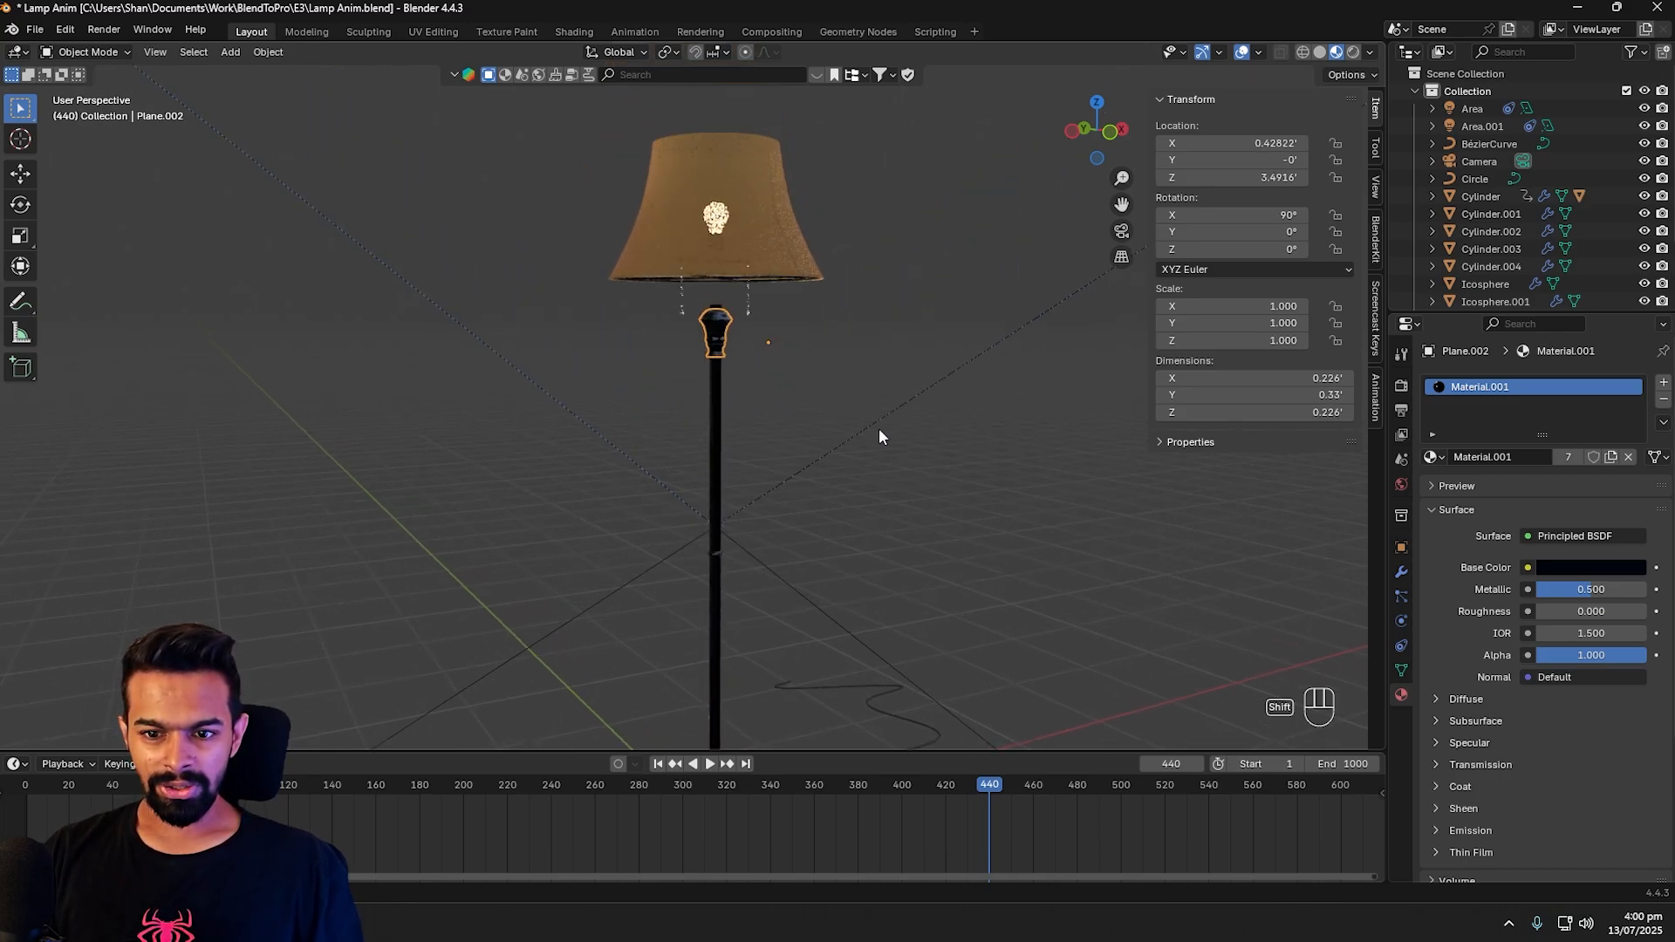
left_click(1402, 575)
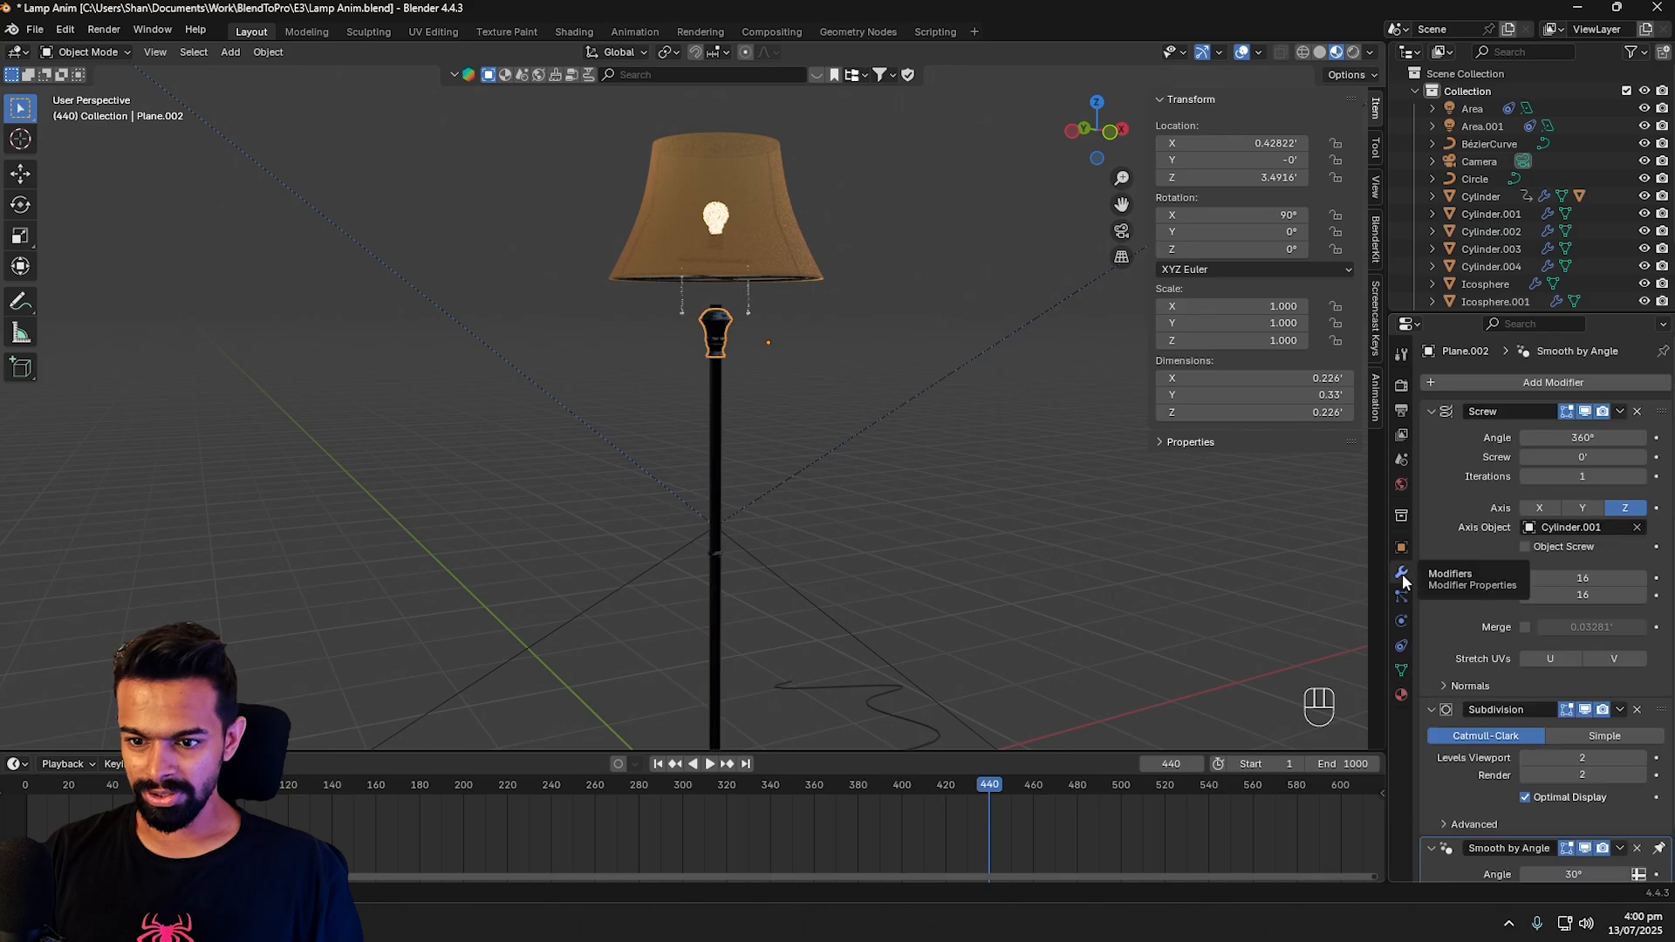
double_click(1570, 437)
type("0")
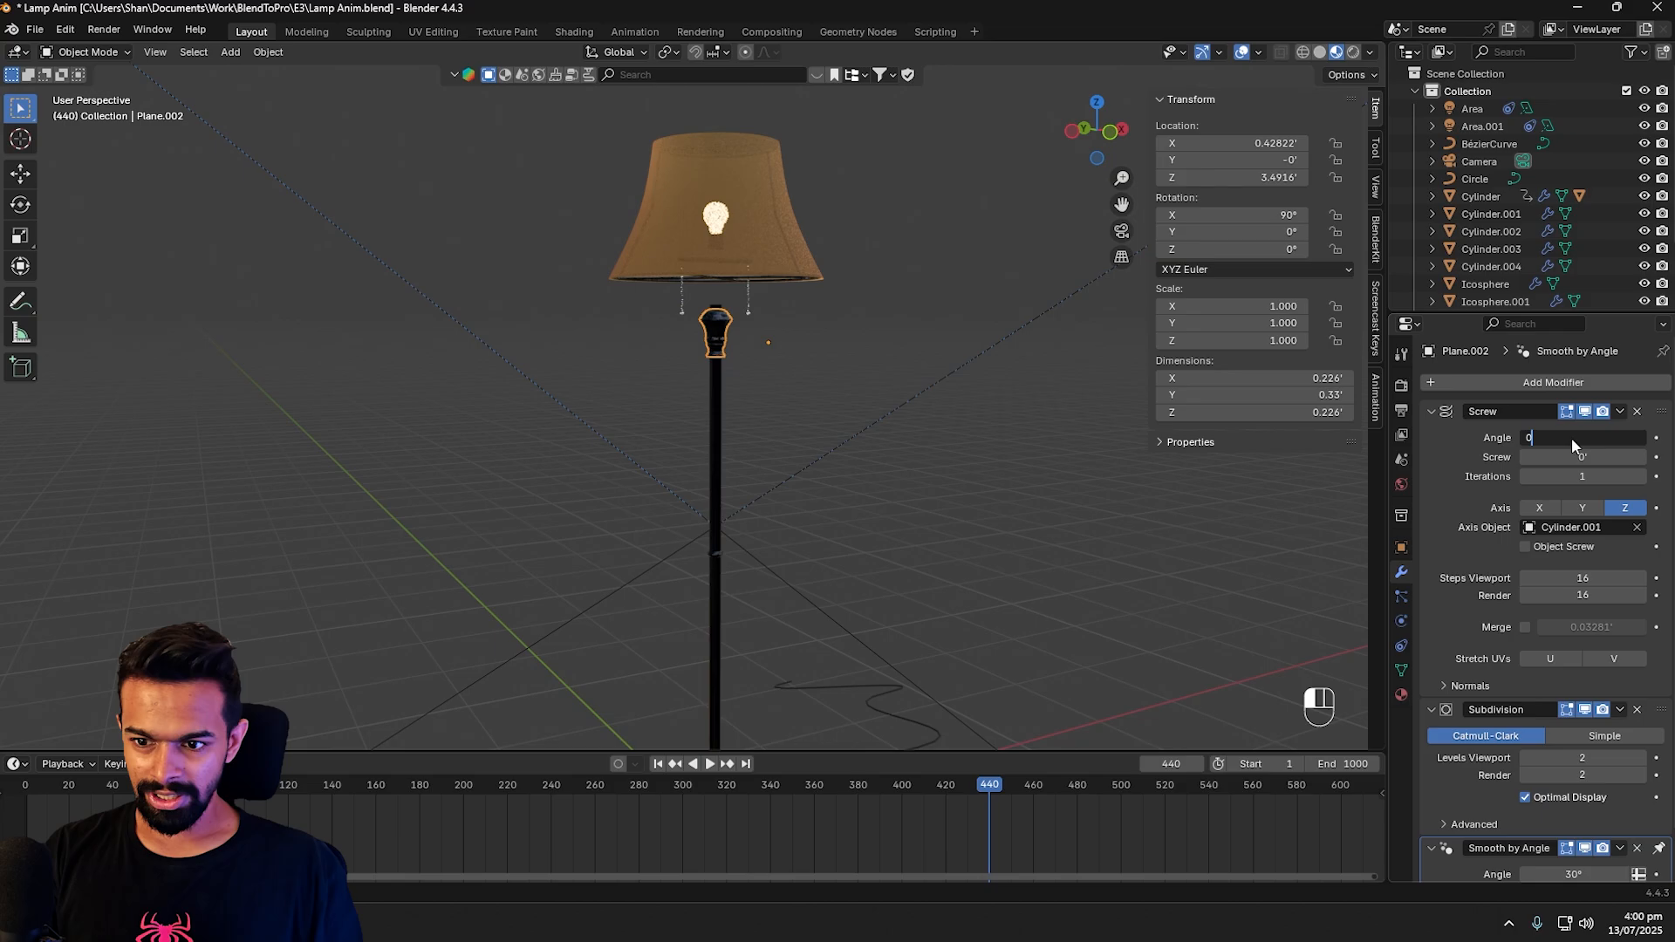
key("Return")
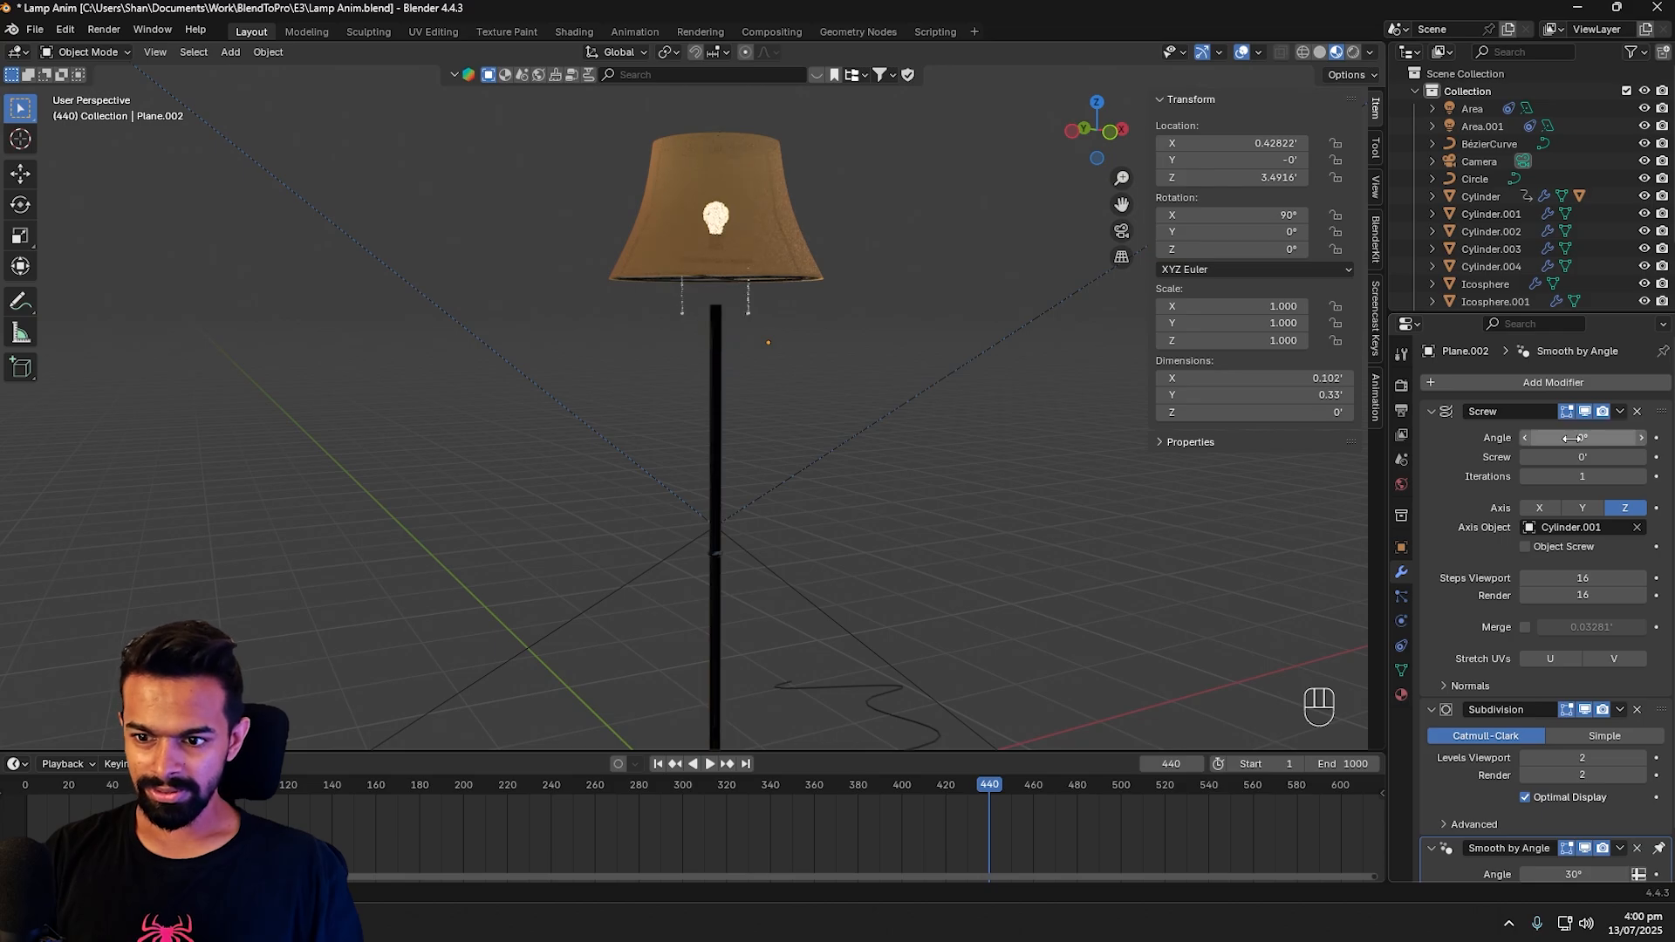
left_click(1657, 437)
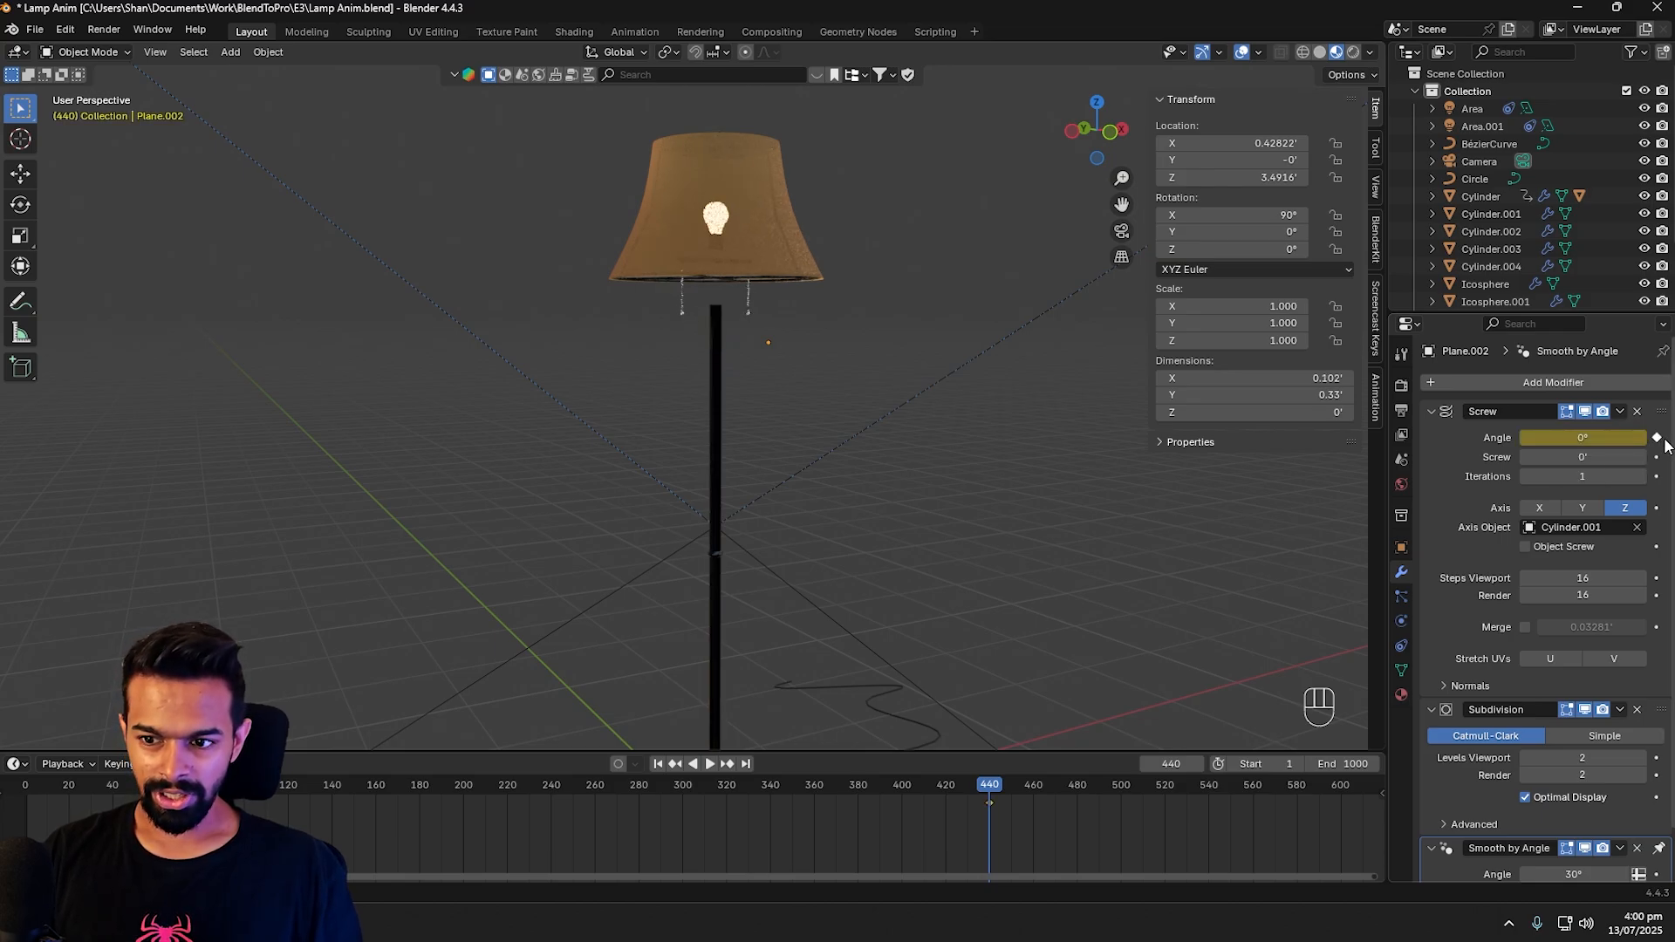
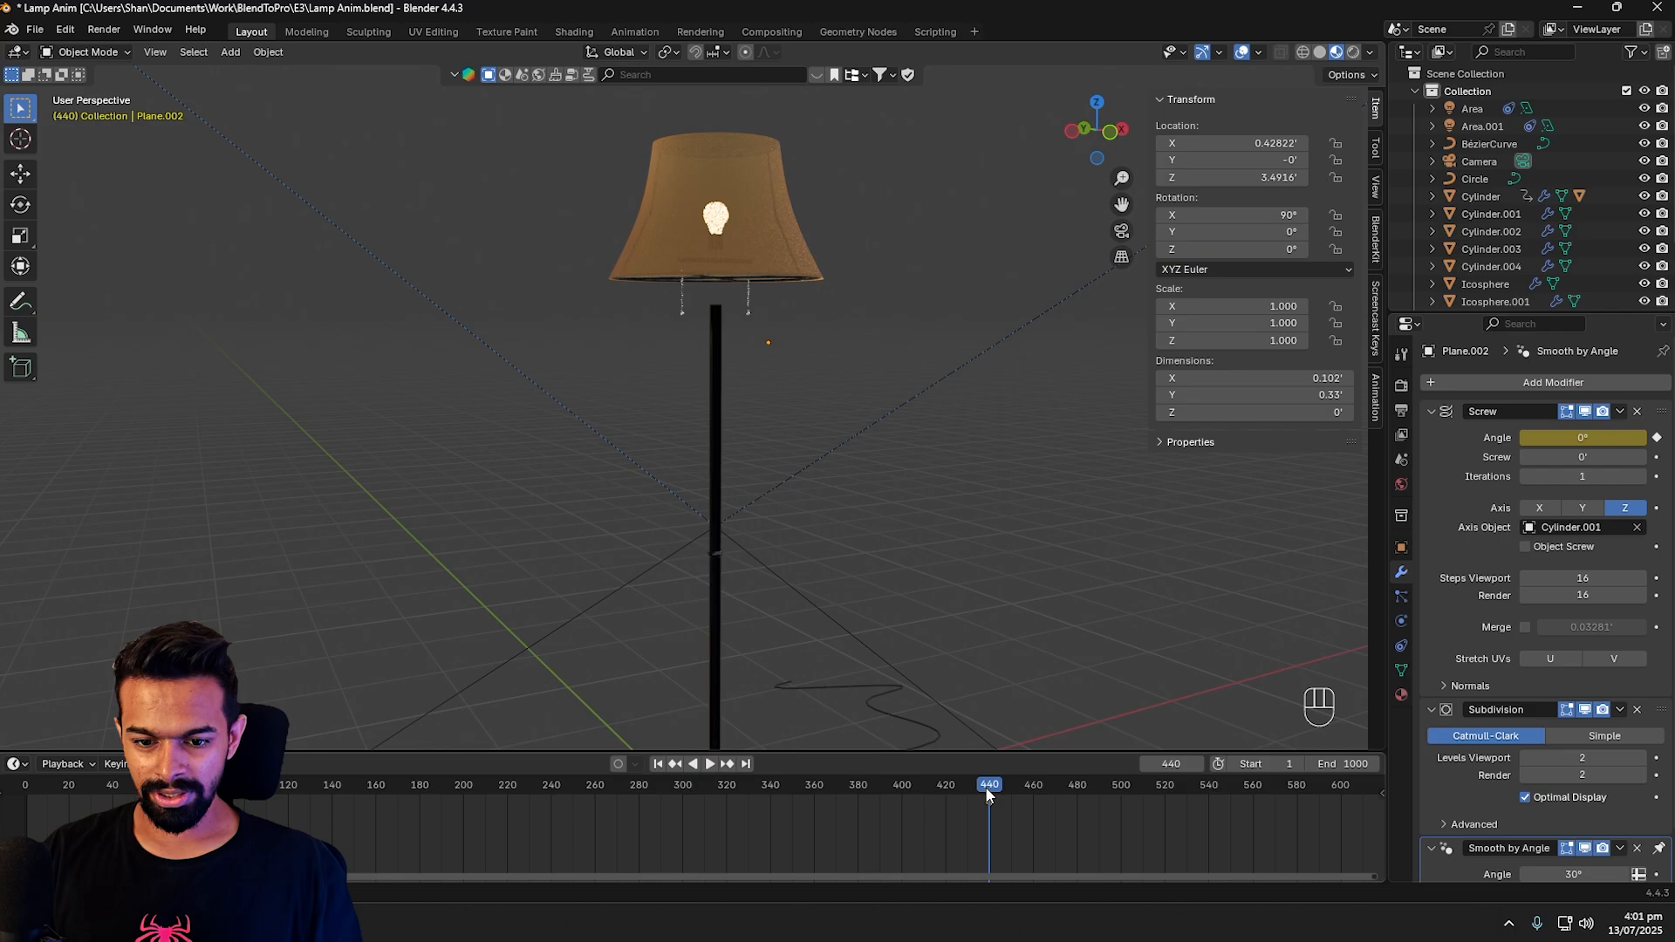
Step: Go to frame 490, set the fitting's Screw angle to 360°, and insert a keyframe on it
left_click_drag(985, 787, 1099, 783)
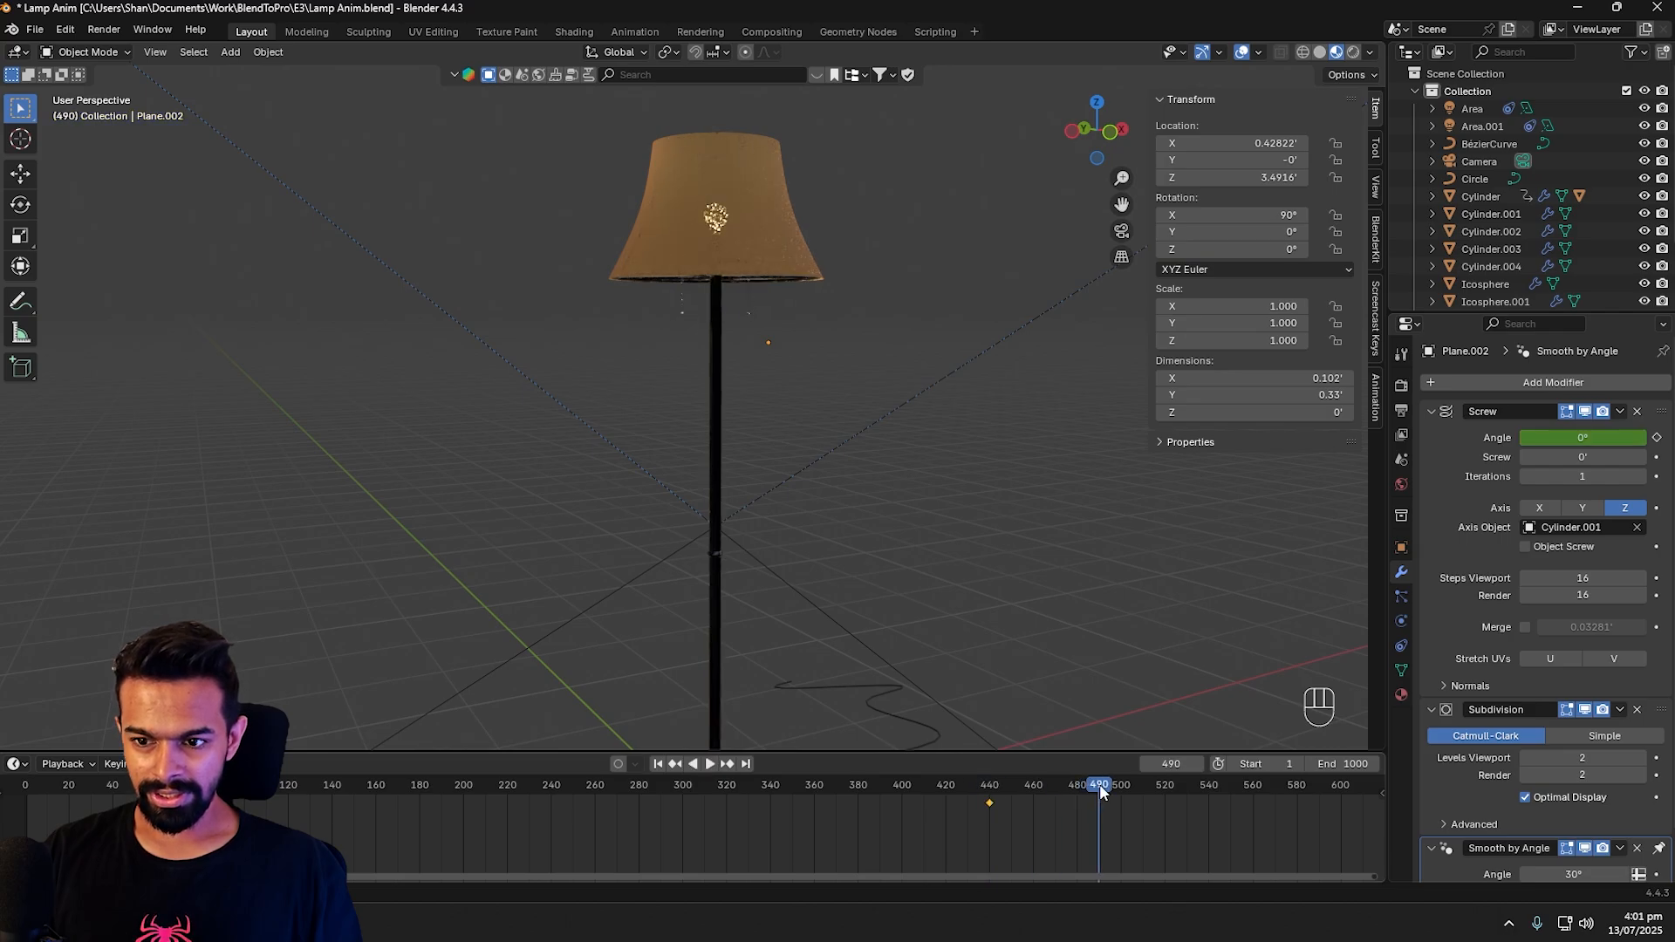
left_click(1596, 436)
key("BackSpace")
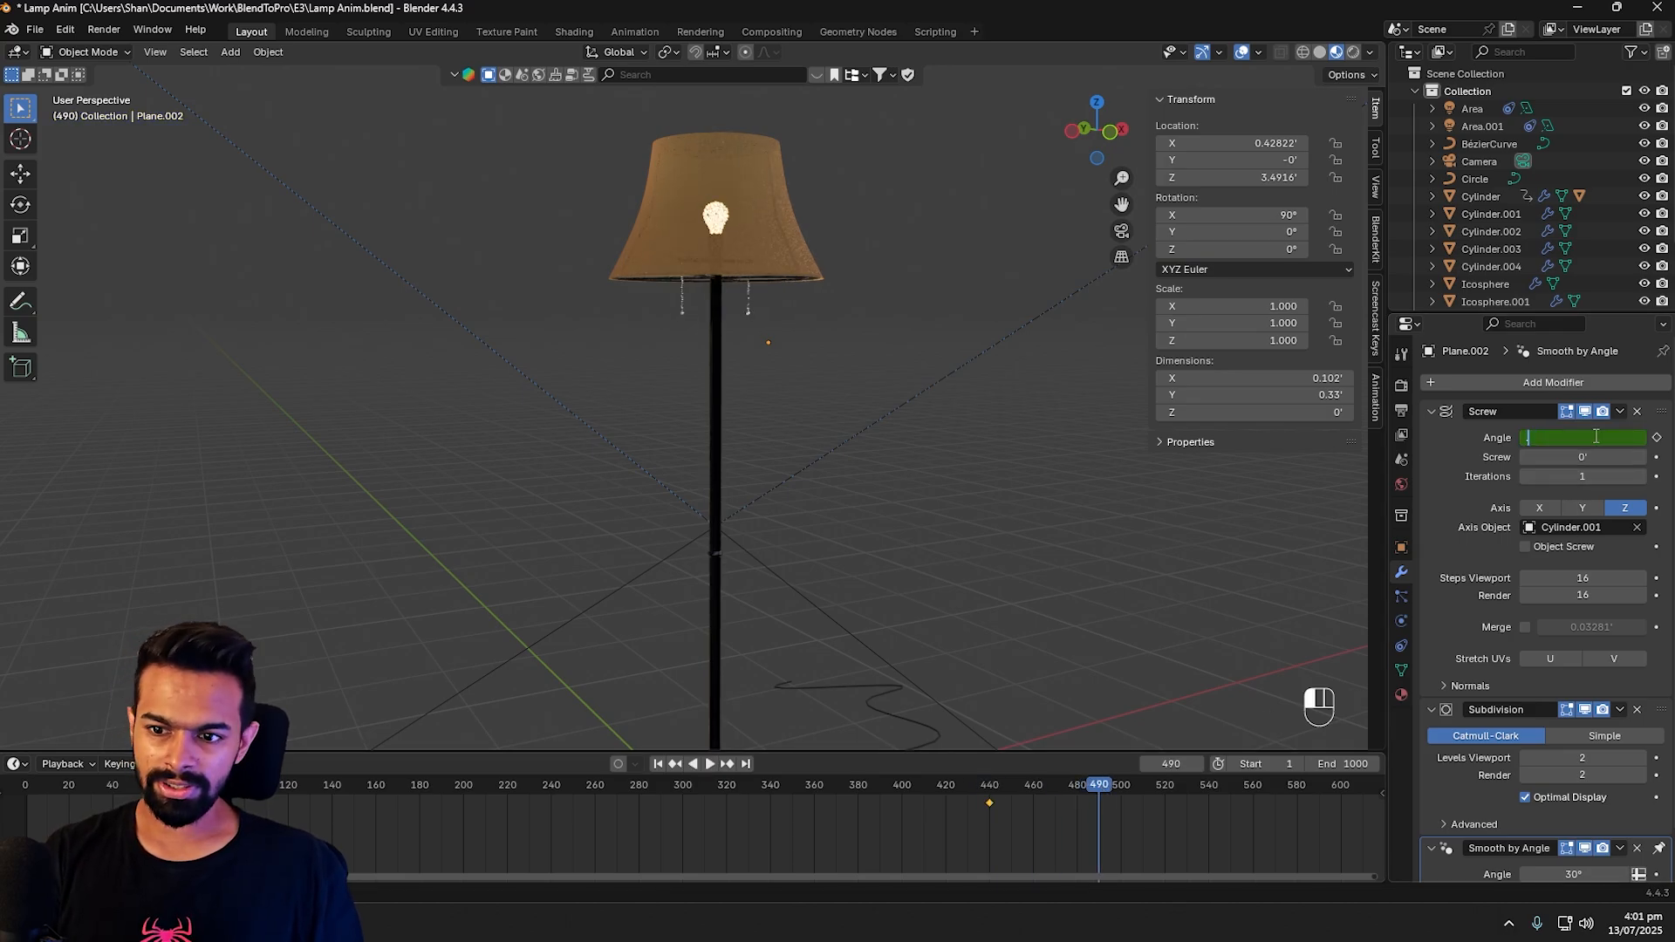
type("360")
key("Return")
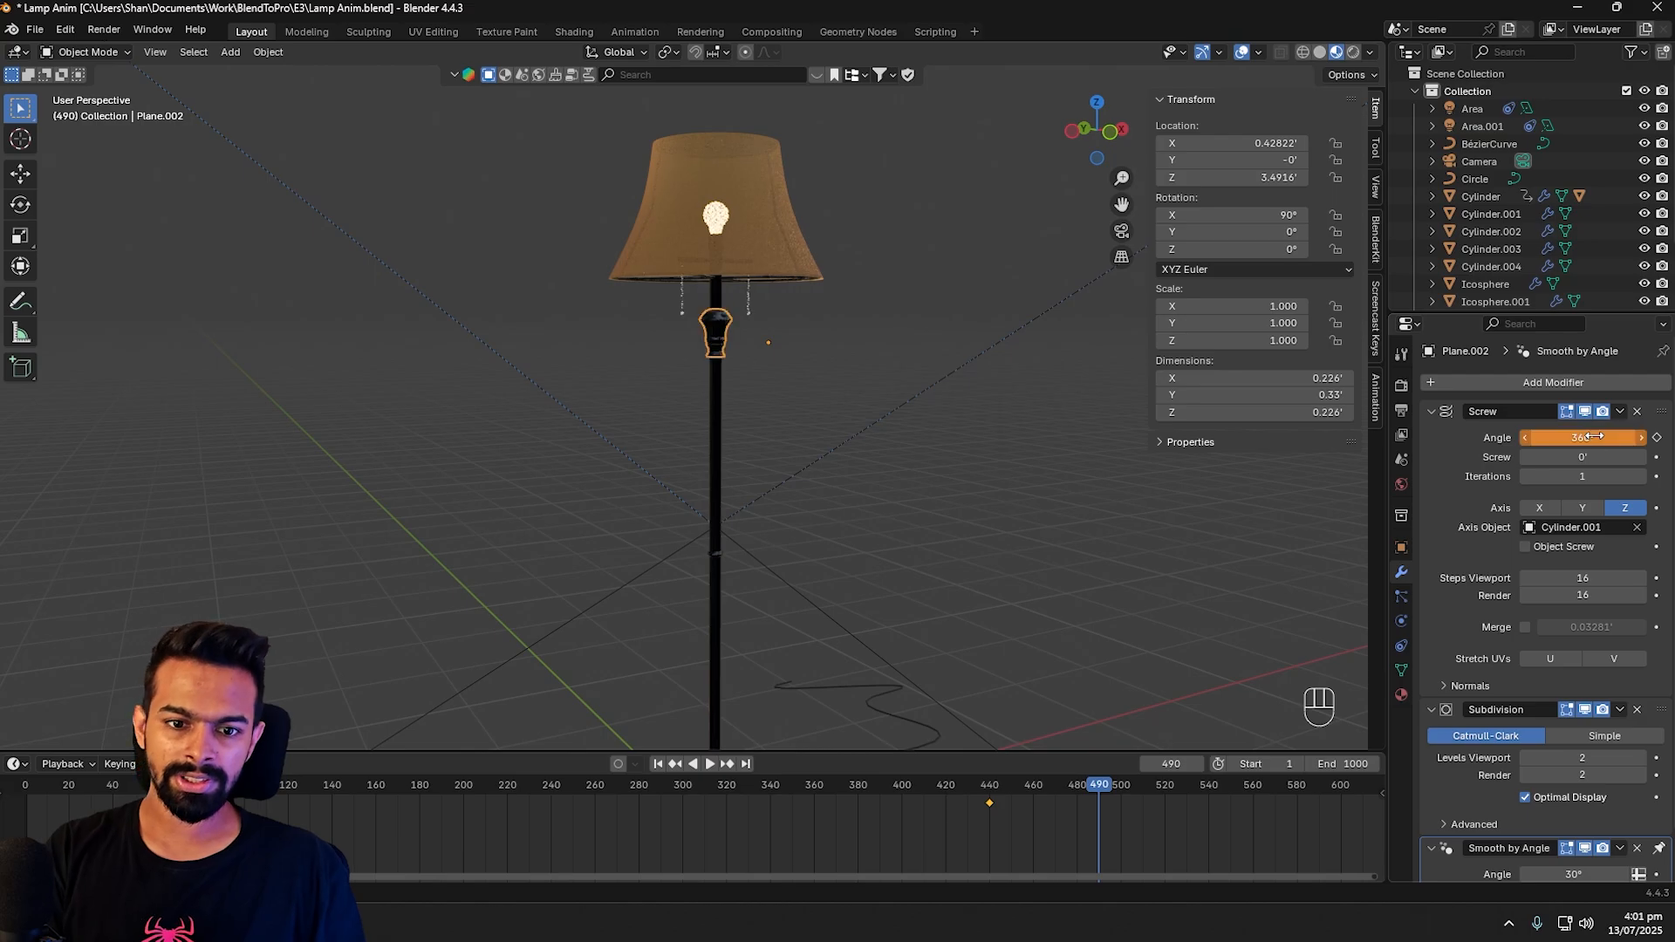
left_click(1657, 437)
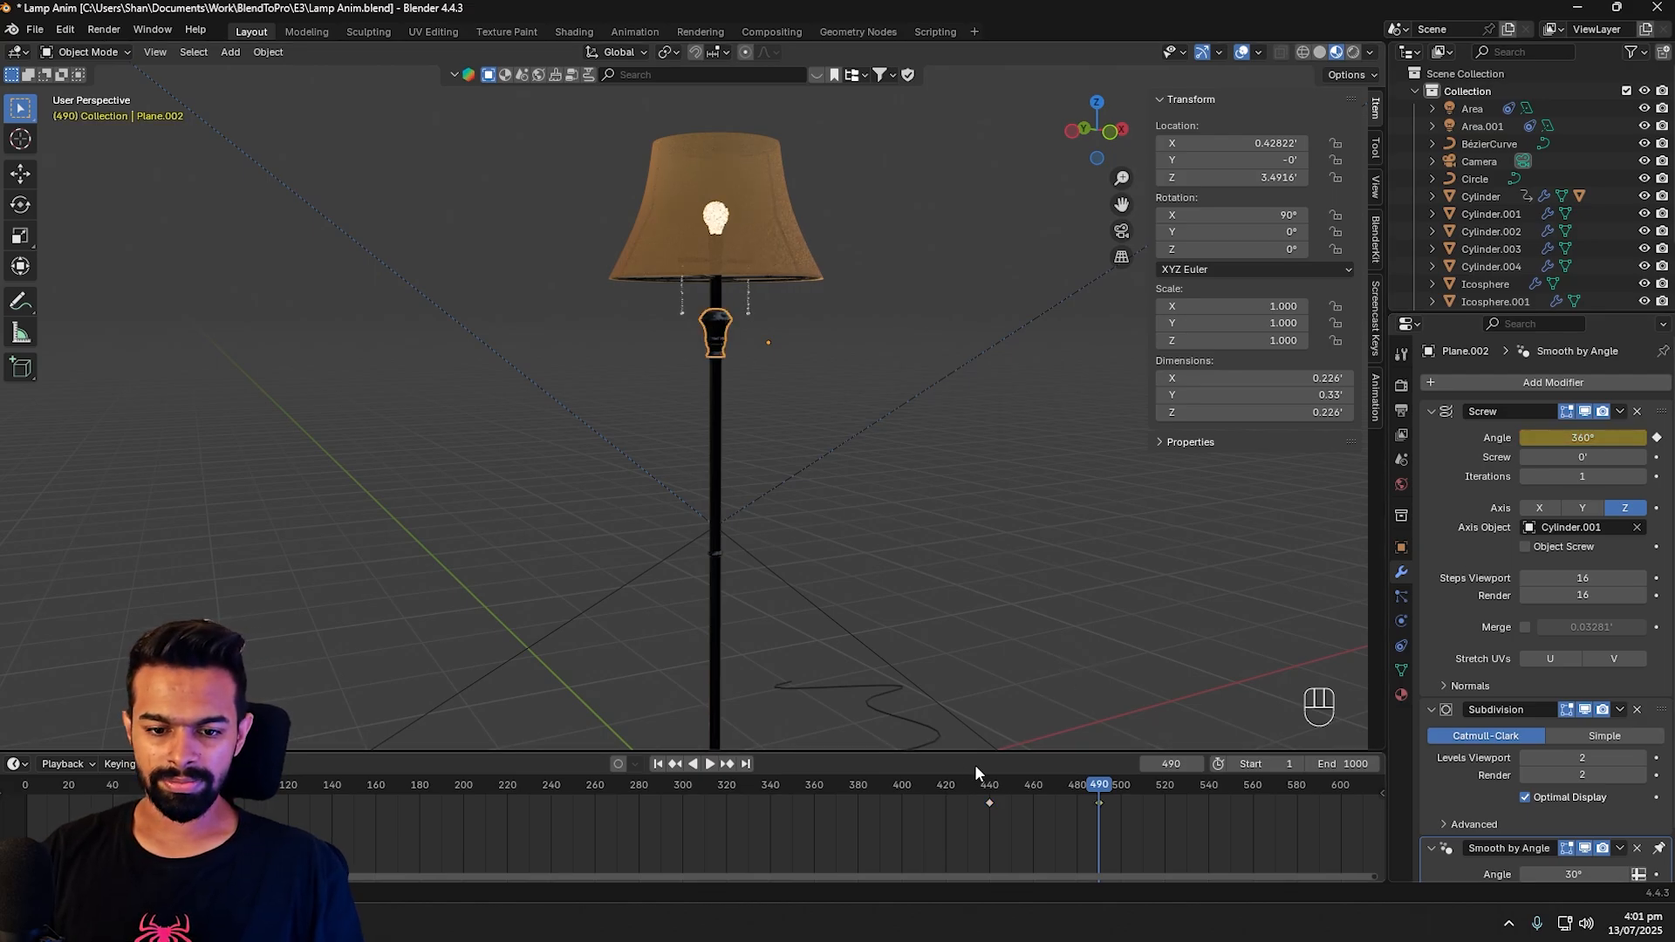
Step: Play the animation around the fitting's appearance and go to frame 416
left_click(935, 779)
key("shift+space")
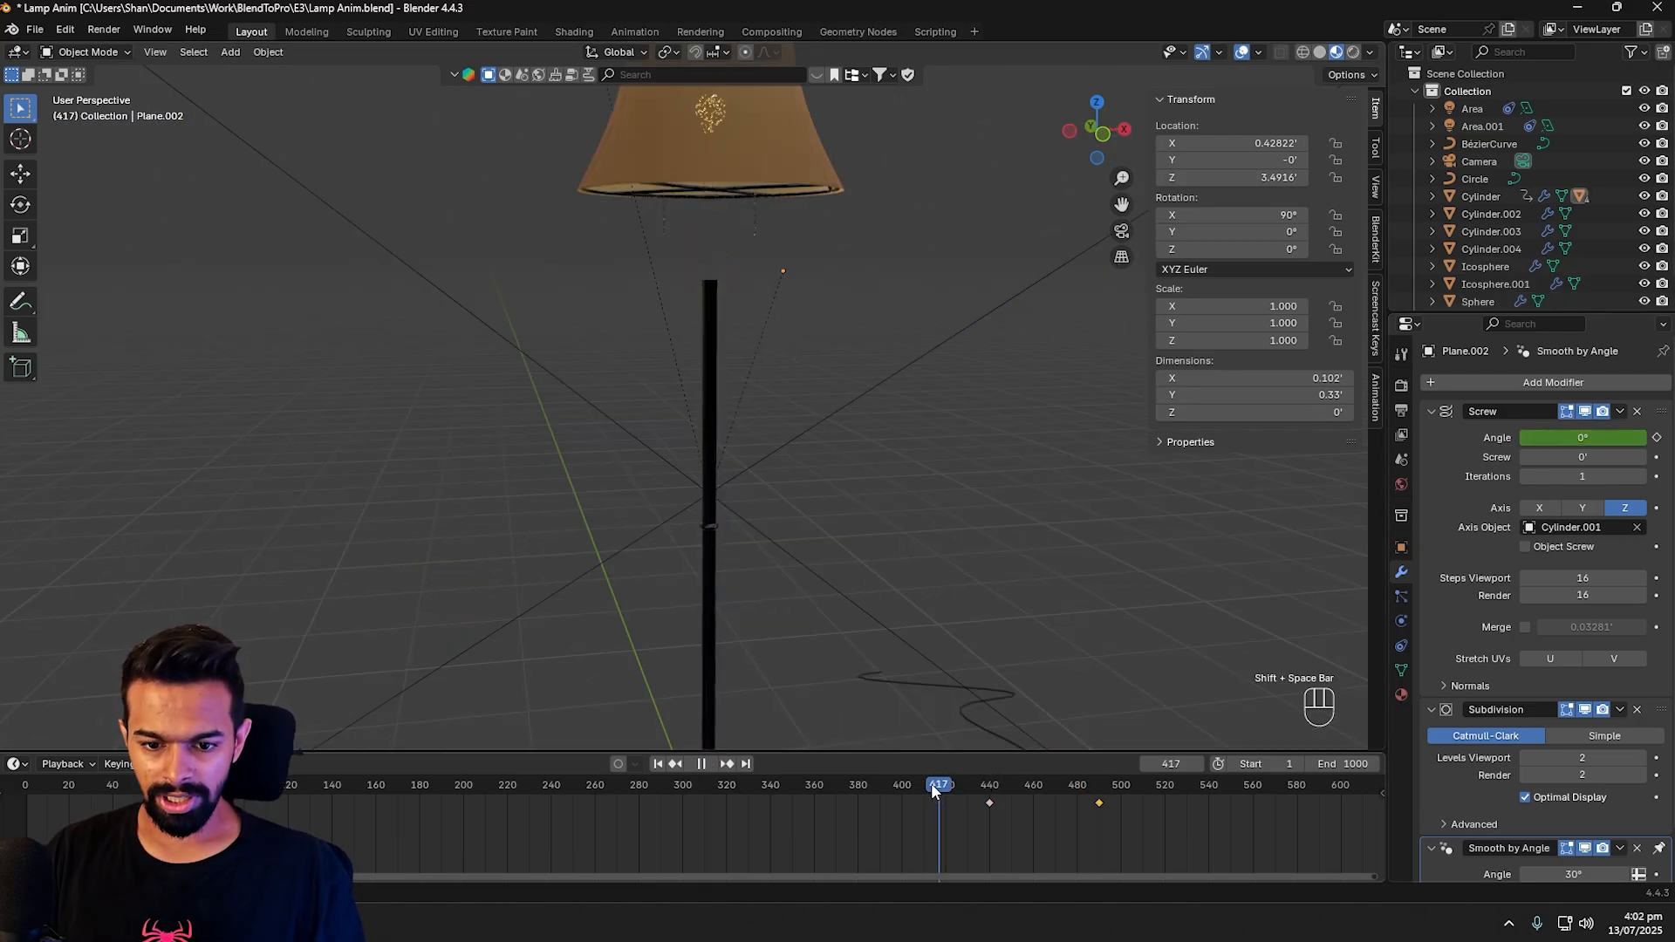
mouse_move(931, 785)
left_mouse_down()
mouse_move(905, 787)
mouse_move(1038, 787)
mouse_move(849, 786)
mouse_move(1017, 785)
mouse_move(935, 785)
left_mouse_up()
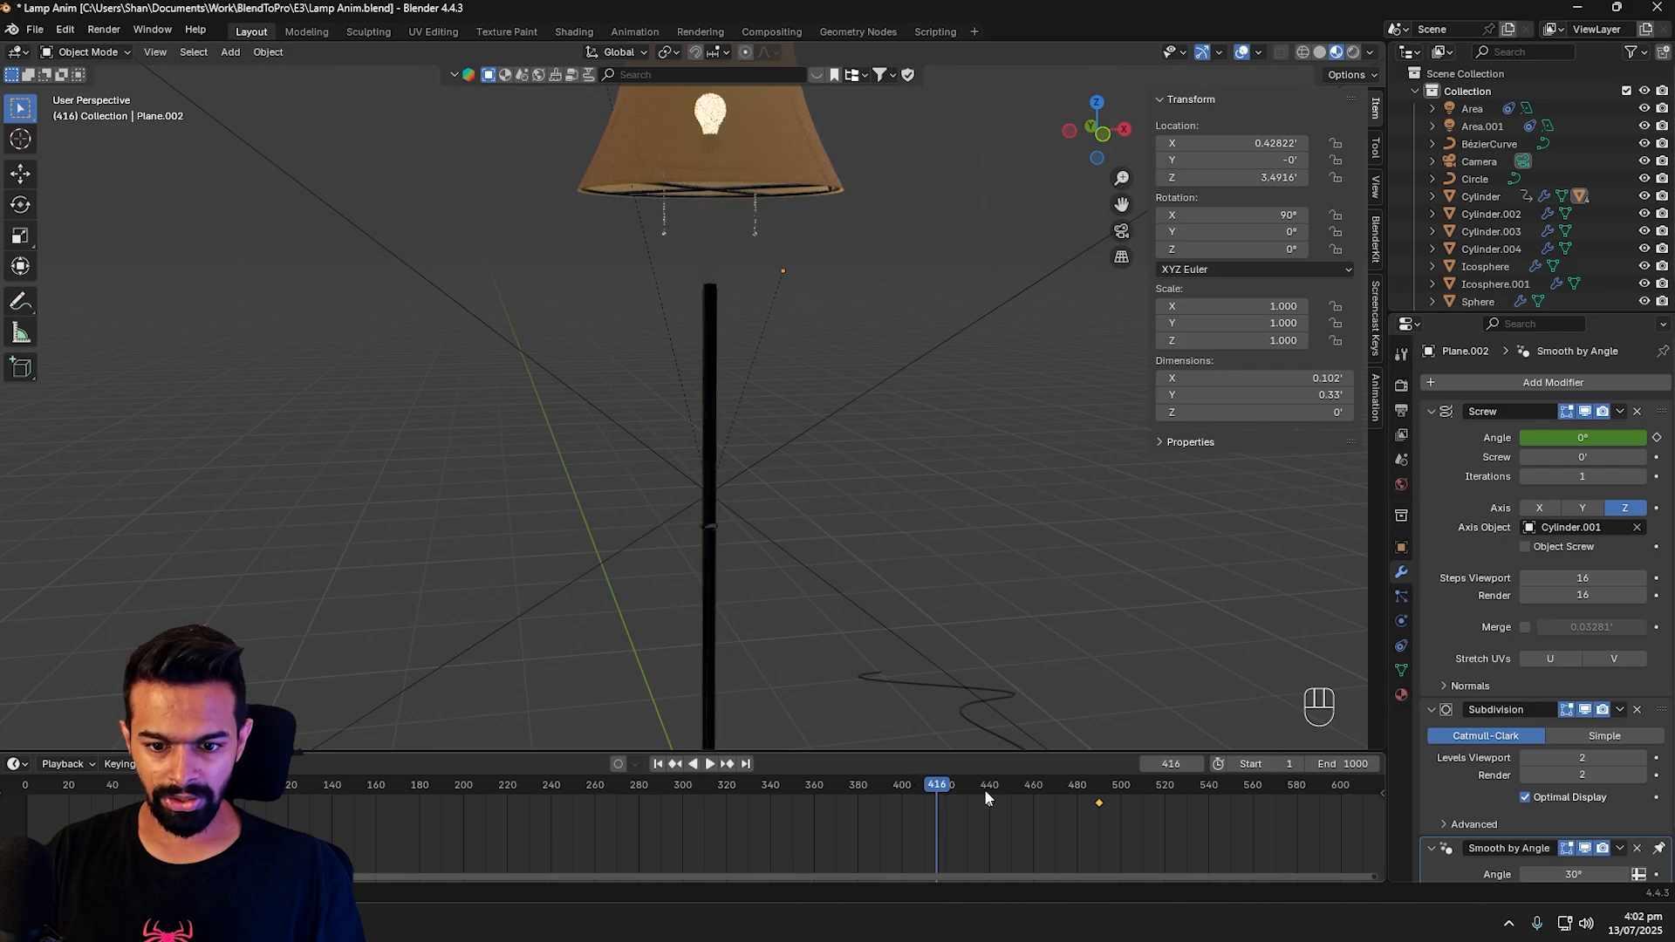
Step: Move the fitting's two Screw angle keyframes 40 frames earlier and scrub through the timeline to check the timing
left_click_drag(1069, 840, 980, 798)
key("g")
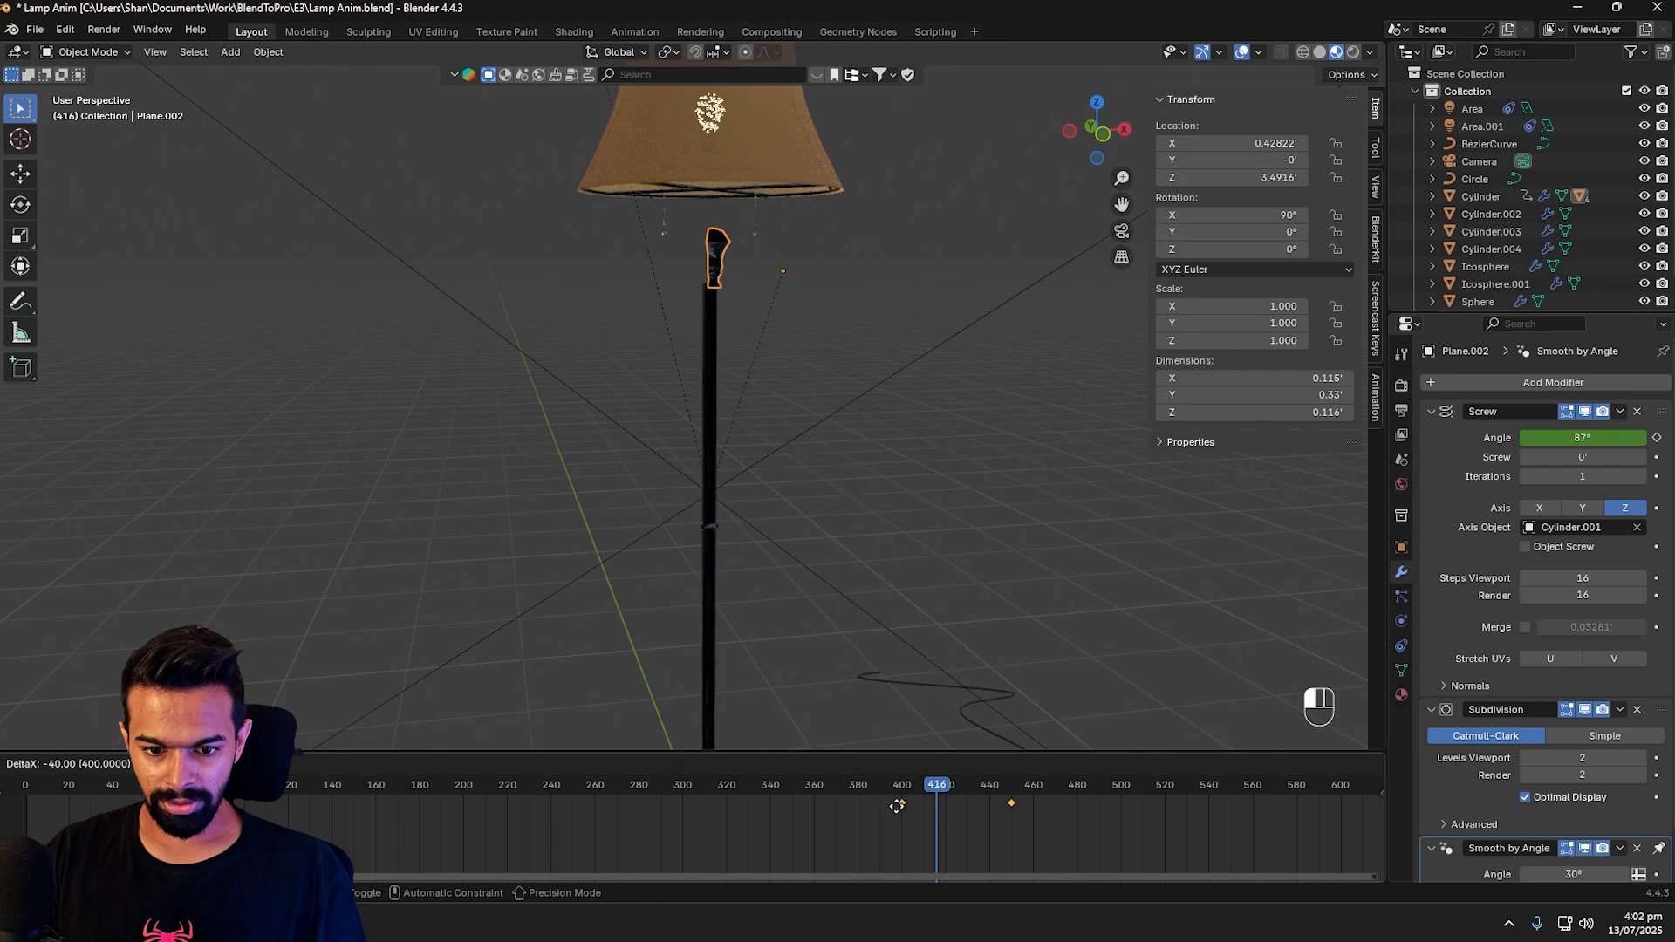
mouse_move(897, 806)
left_mouse_down()
mouse_move(938, 789)
mouse_move(897, 788)
left_mouse_up()
left_click_drag(899, 787, 1184, 788)
left_click_drag(1185, 788, 1218, 788)
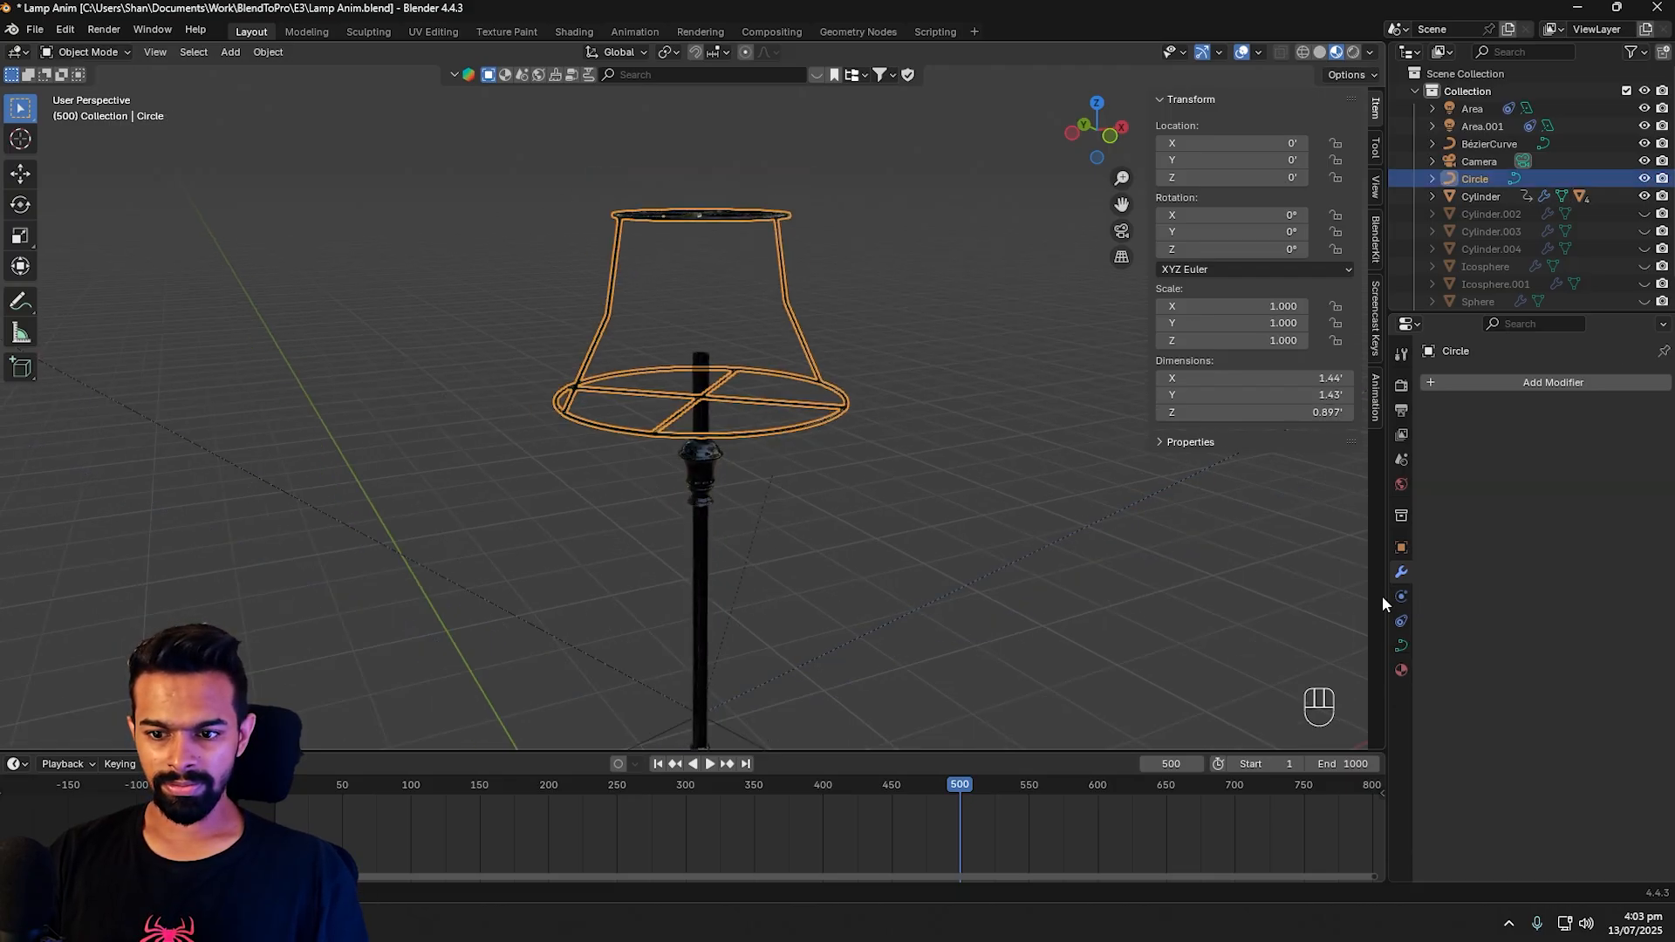
Step: Add a Build modifier to the lampshade's wire frame and play the animation from frame 0
left_click(1400, 645)
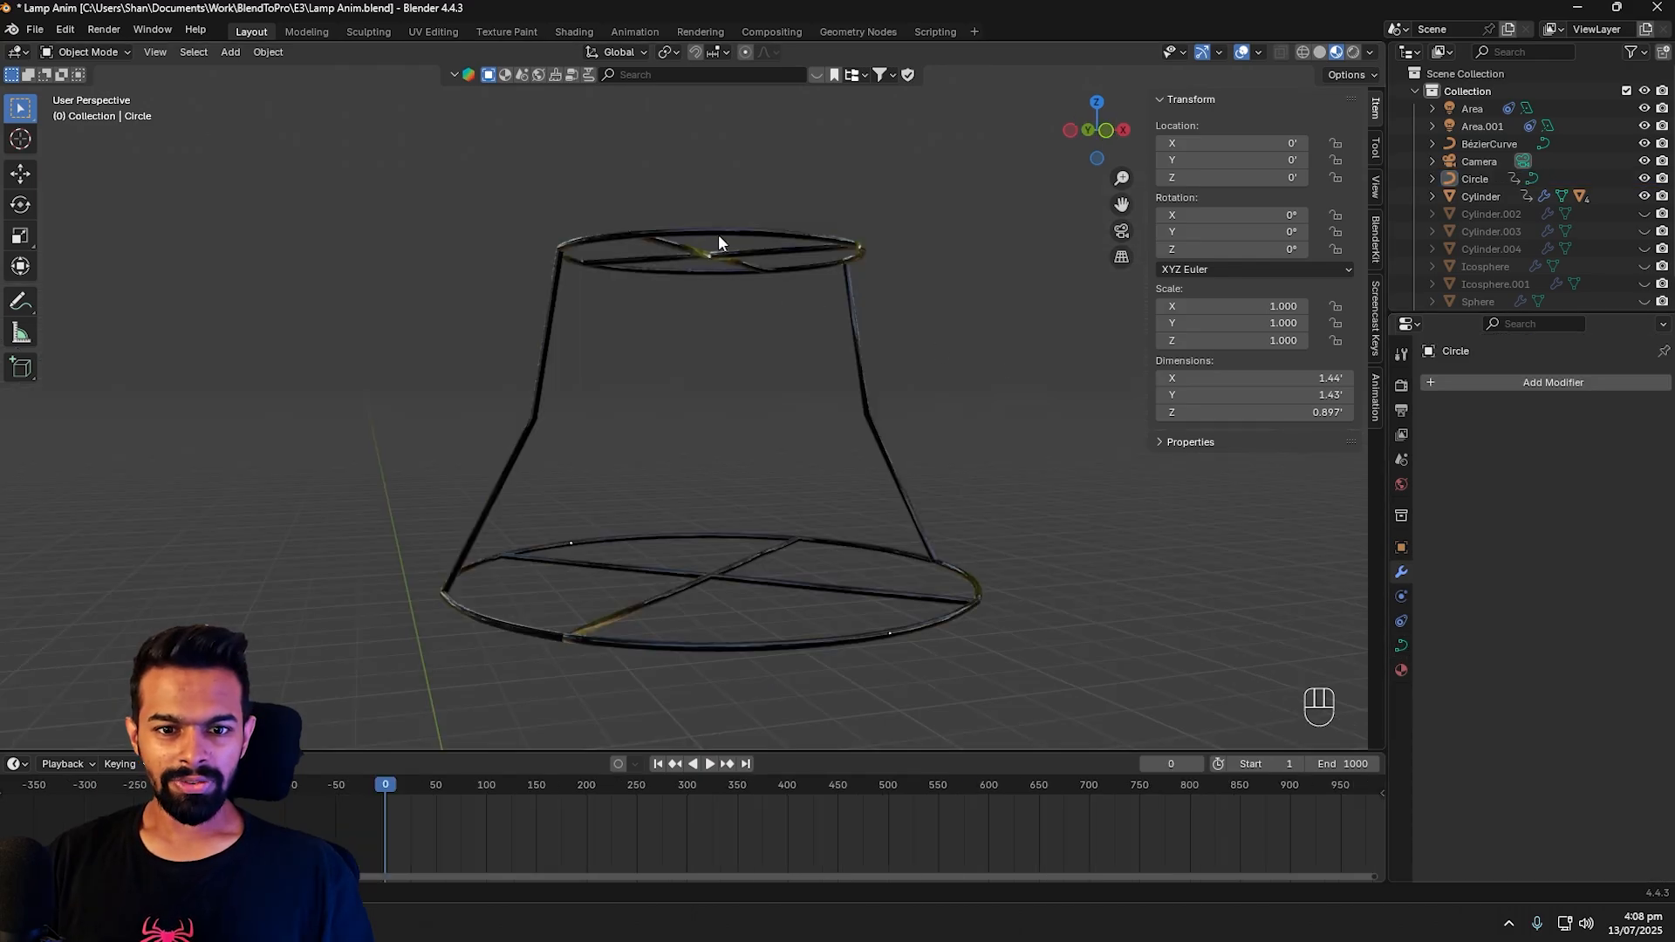
left_click(725, 229)
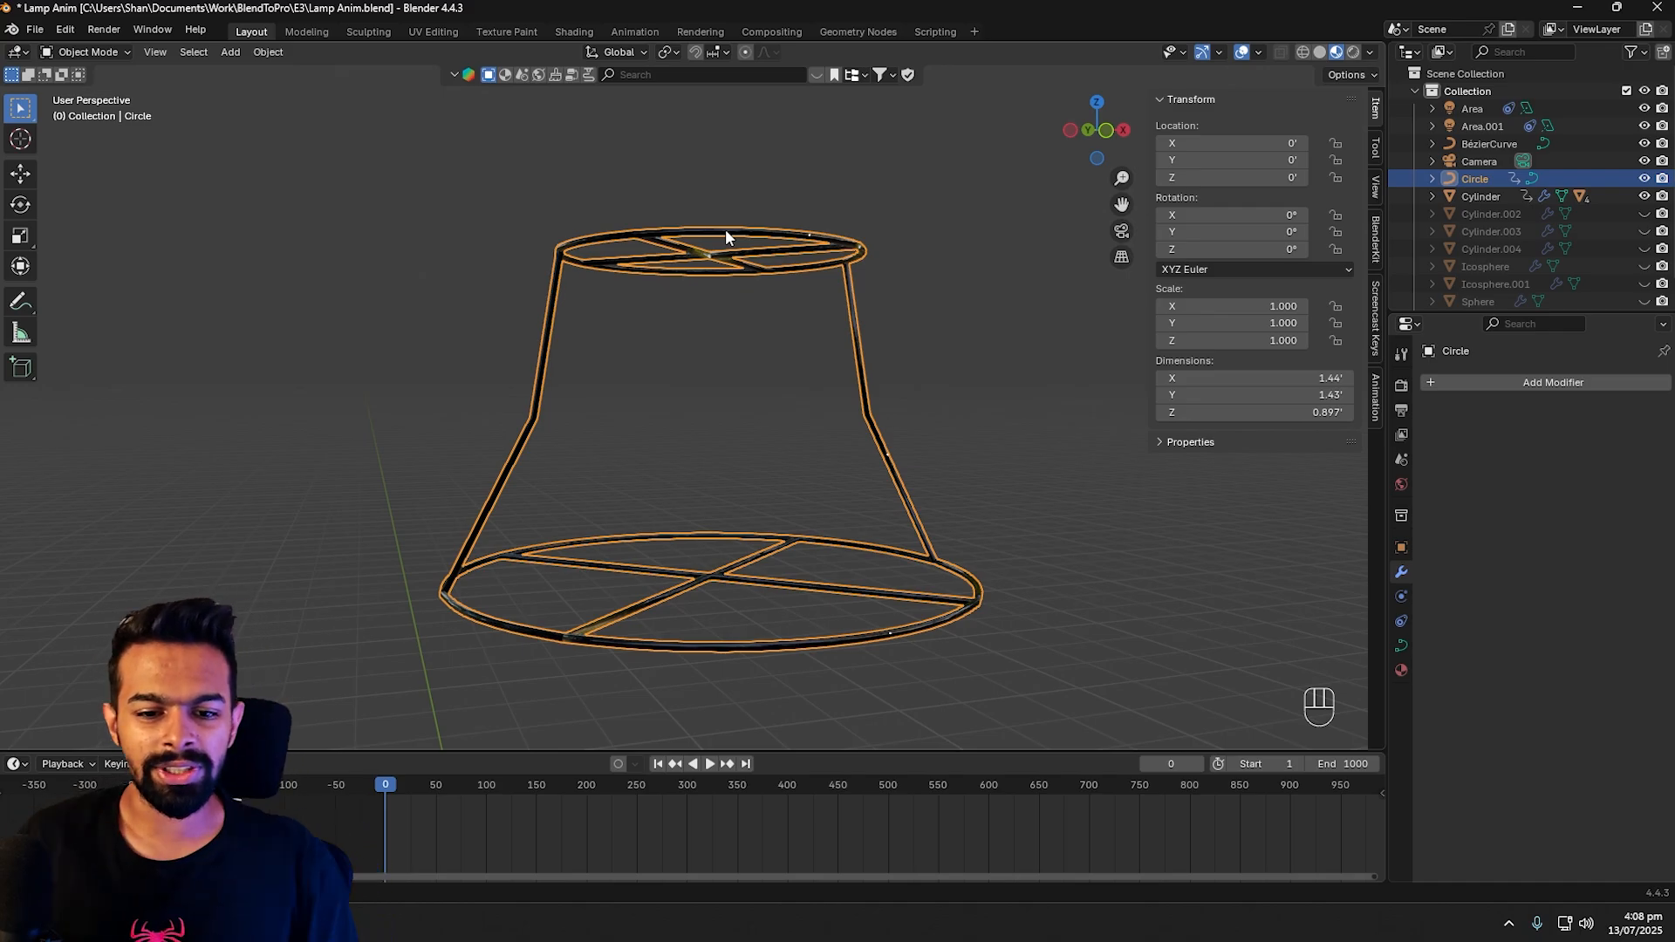
left_click(1543, 382)
left_click(1541, 379)
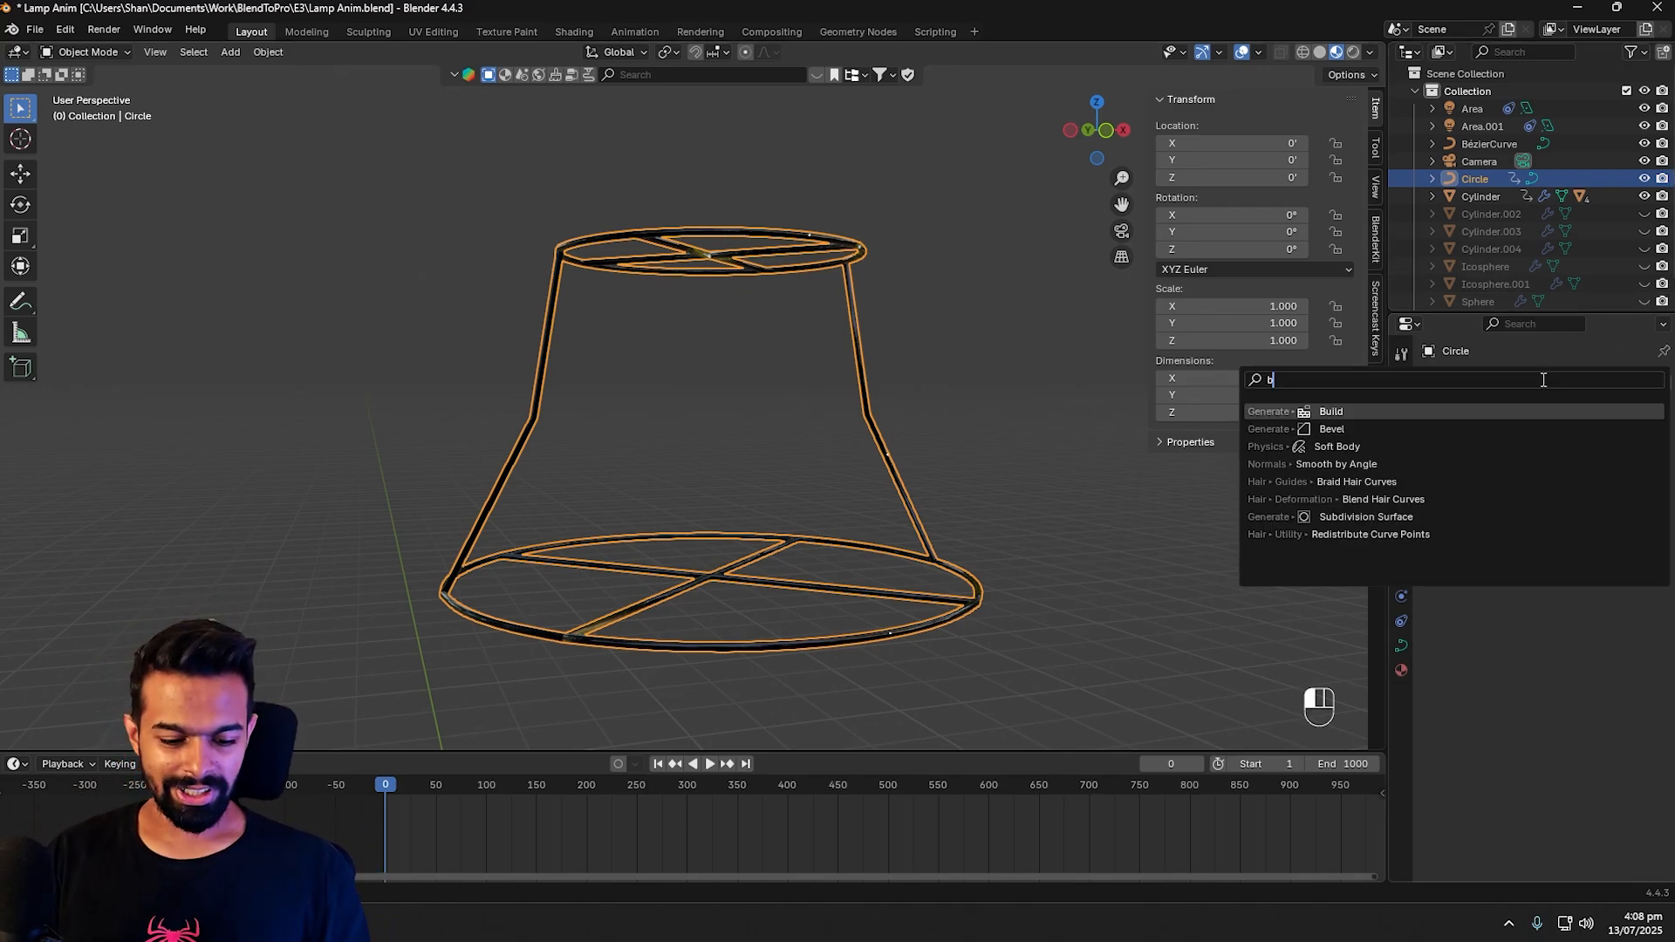
type("buil")
left_click(1390, 411)
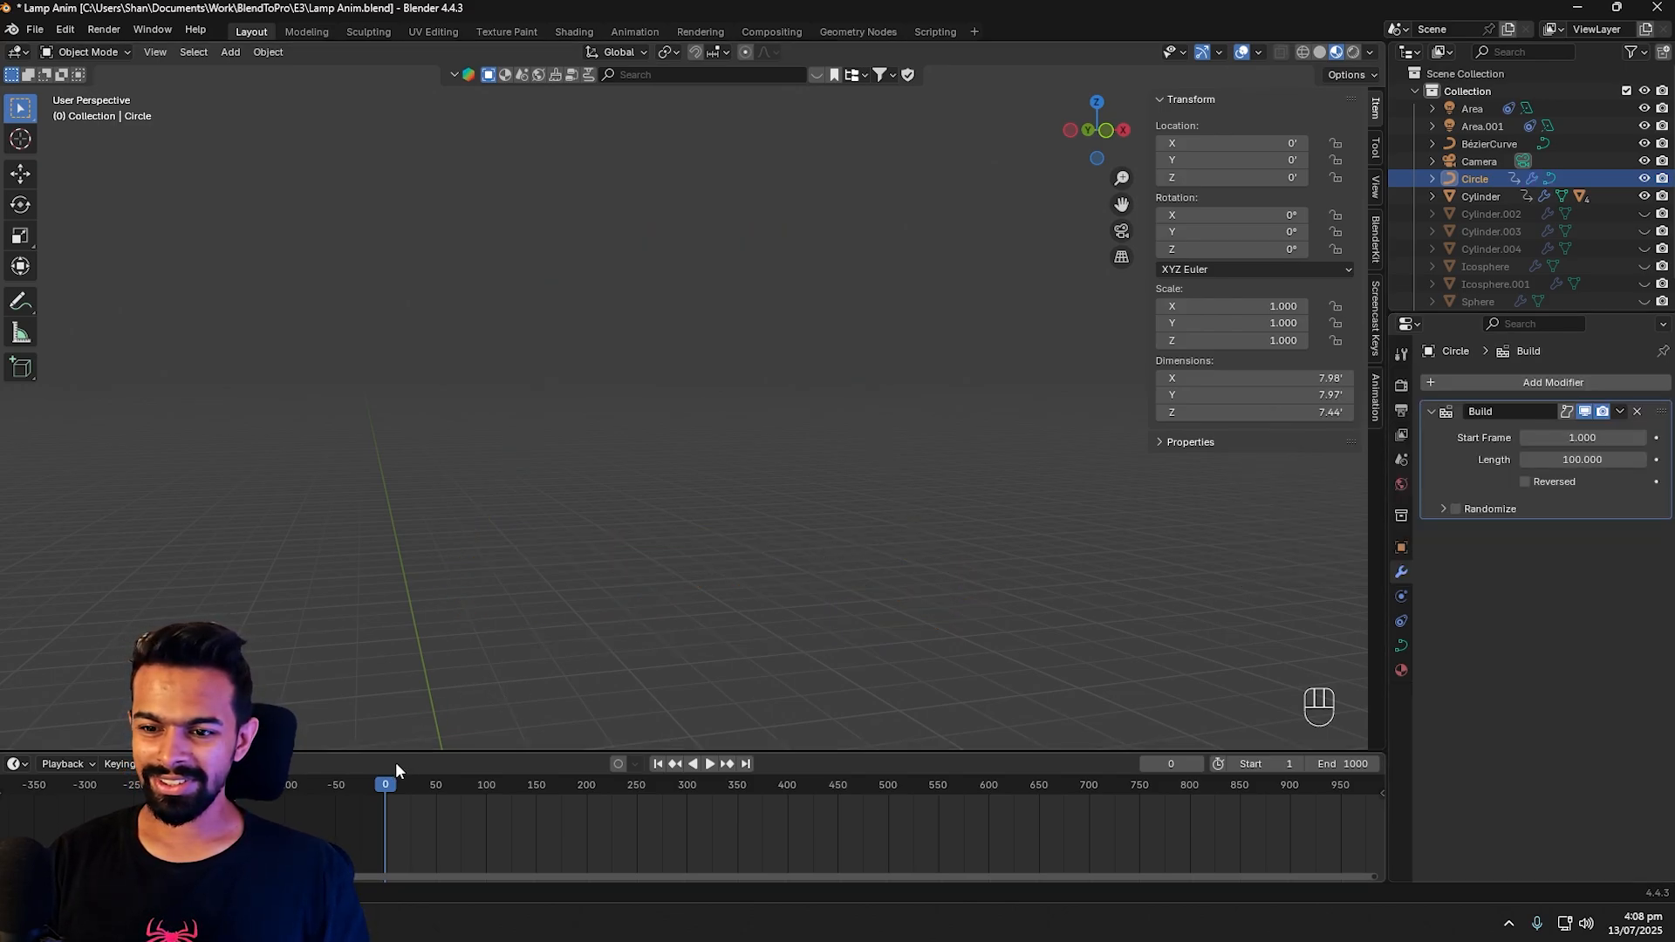
mouse_move(386, 782)
left_mouse_down()
mouse_move(552, 783)
mouse_move(372, 783)
left_mouse_up()
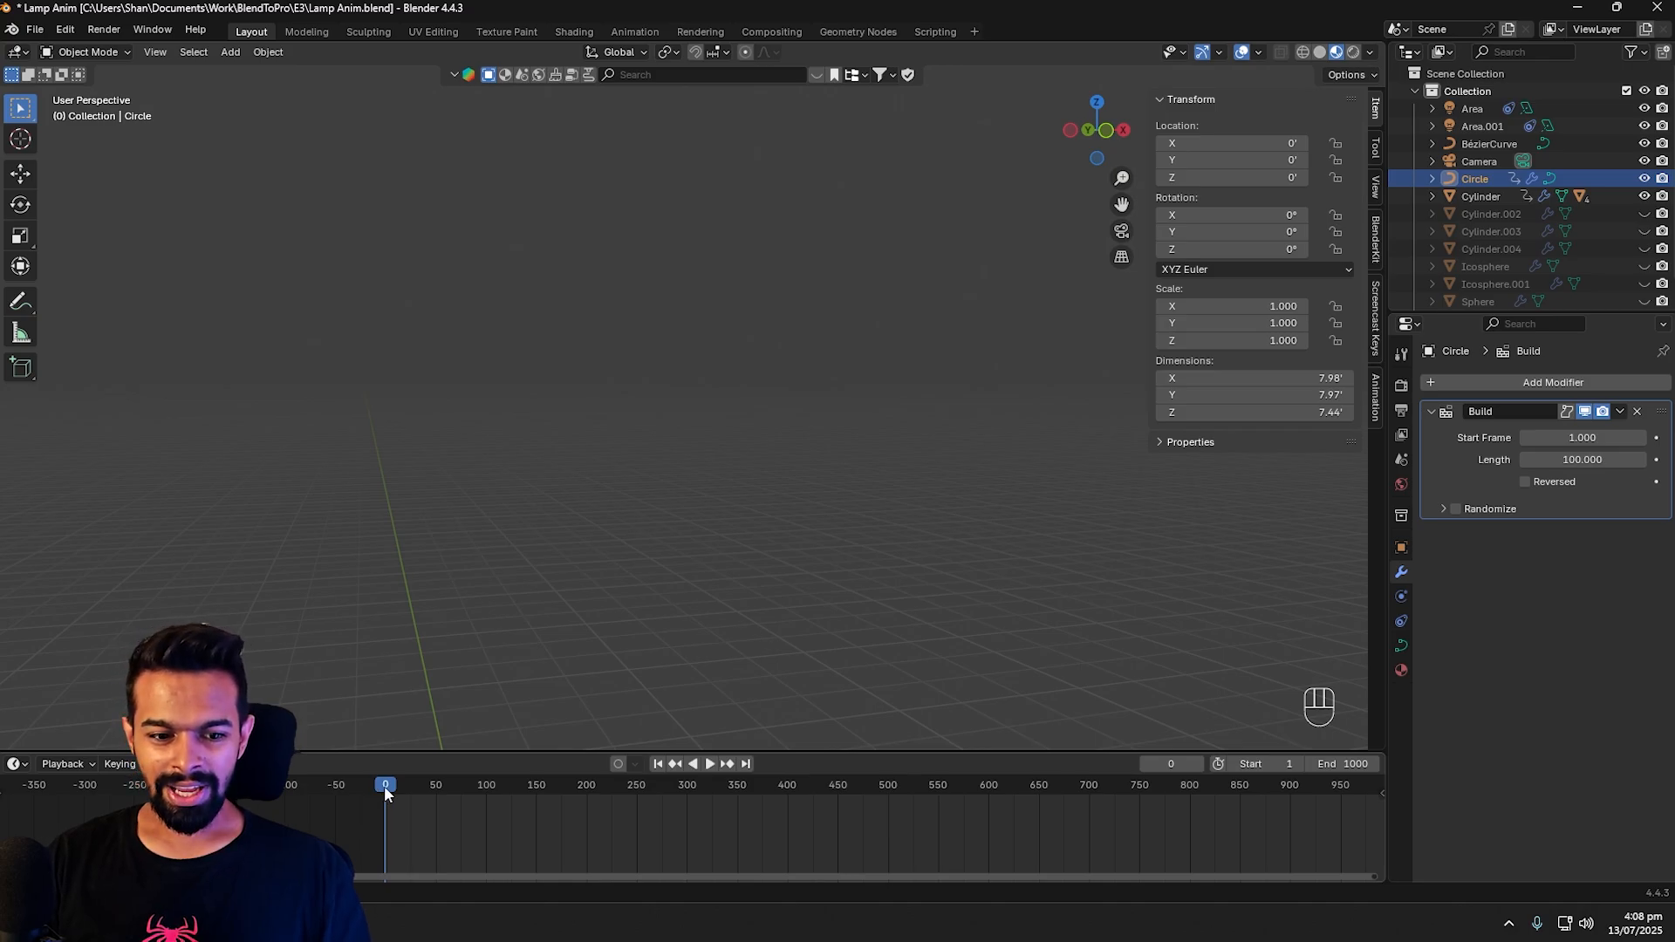
key("space")
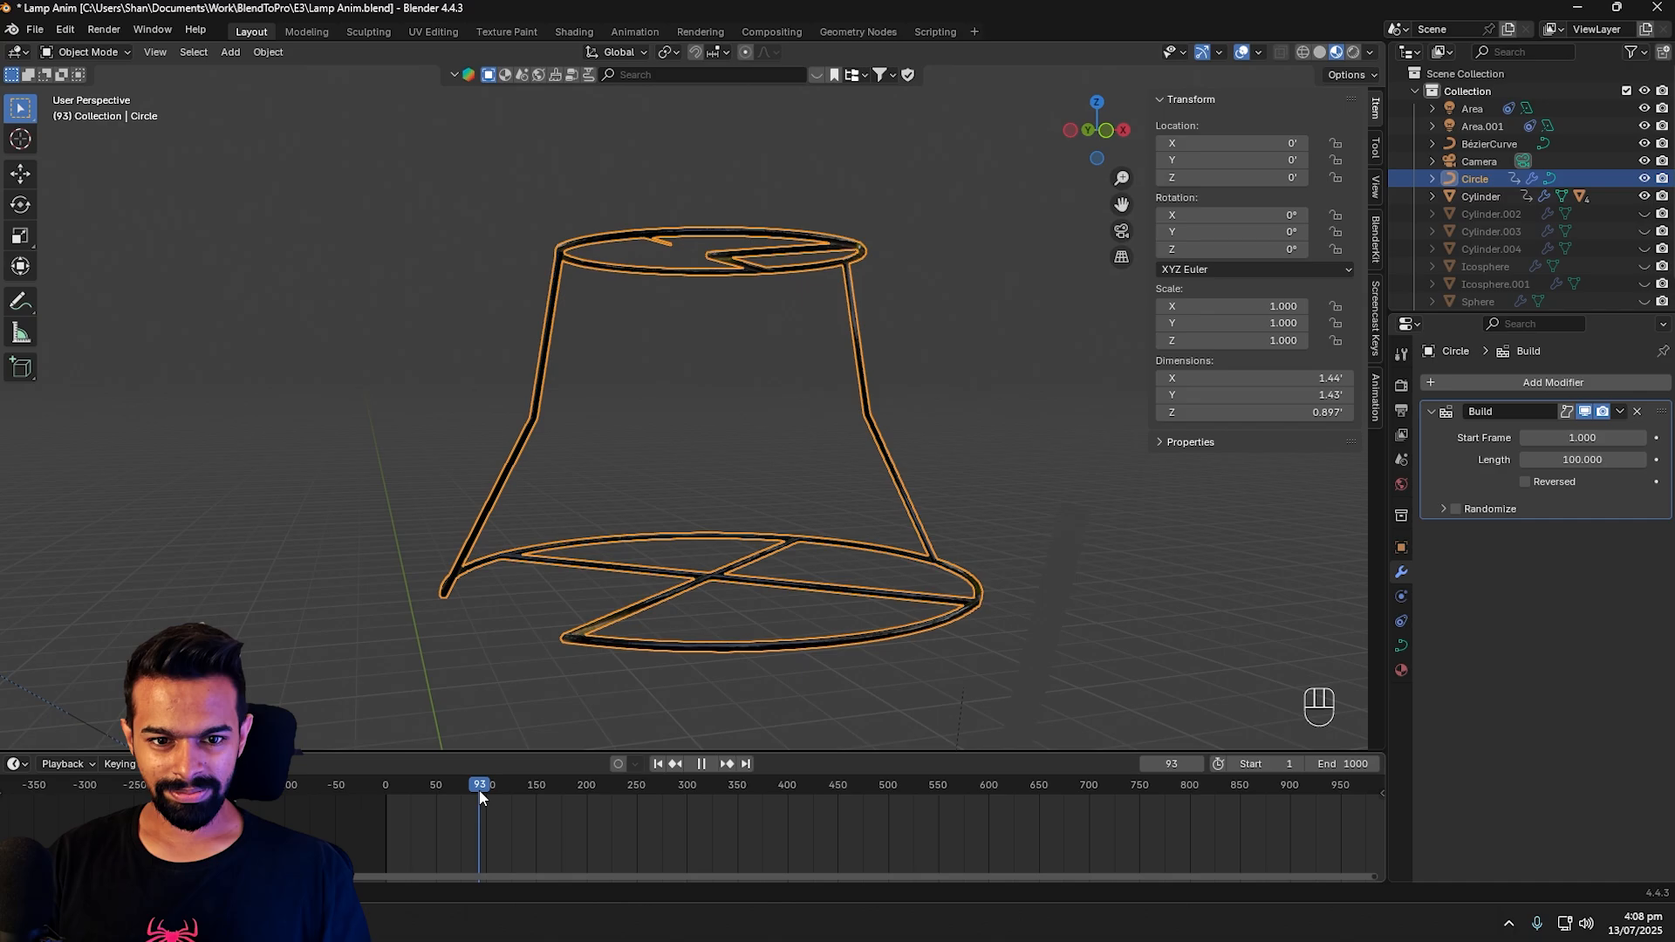
Step: Go to frame 490 and set the shade frame's Build modifier to start at frame 490 with a length of 90
left_click_drag(479, 794, 486, 794)
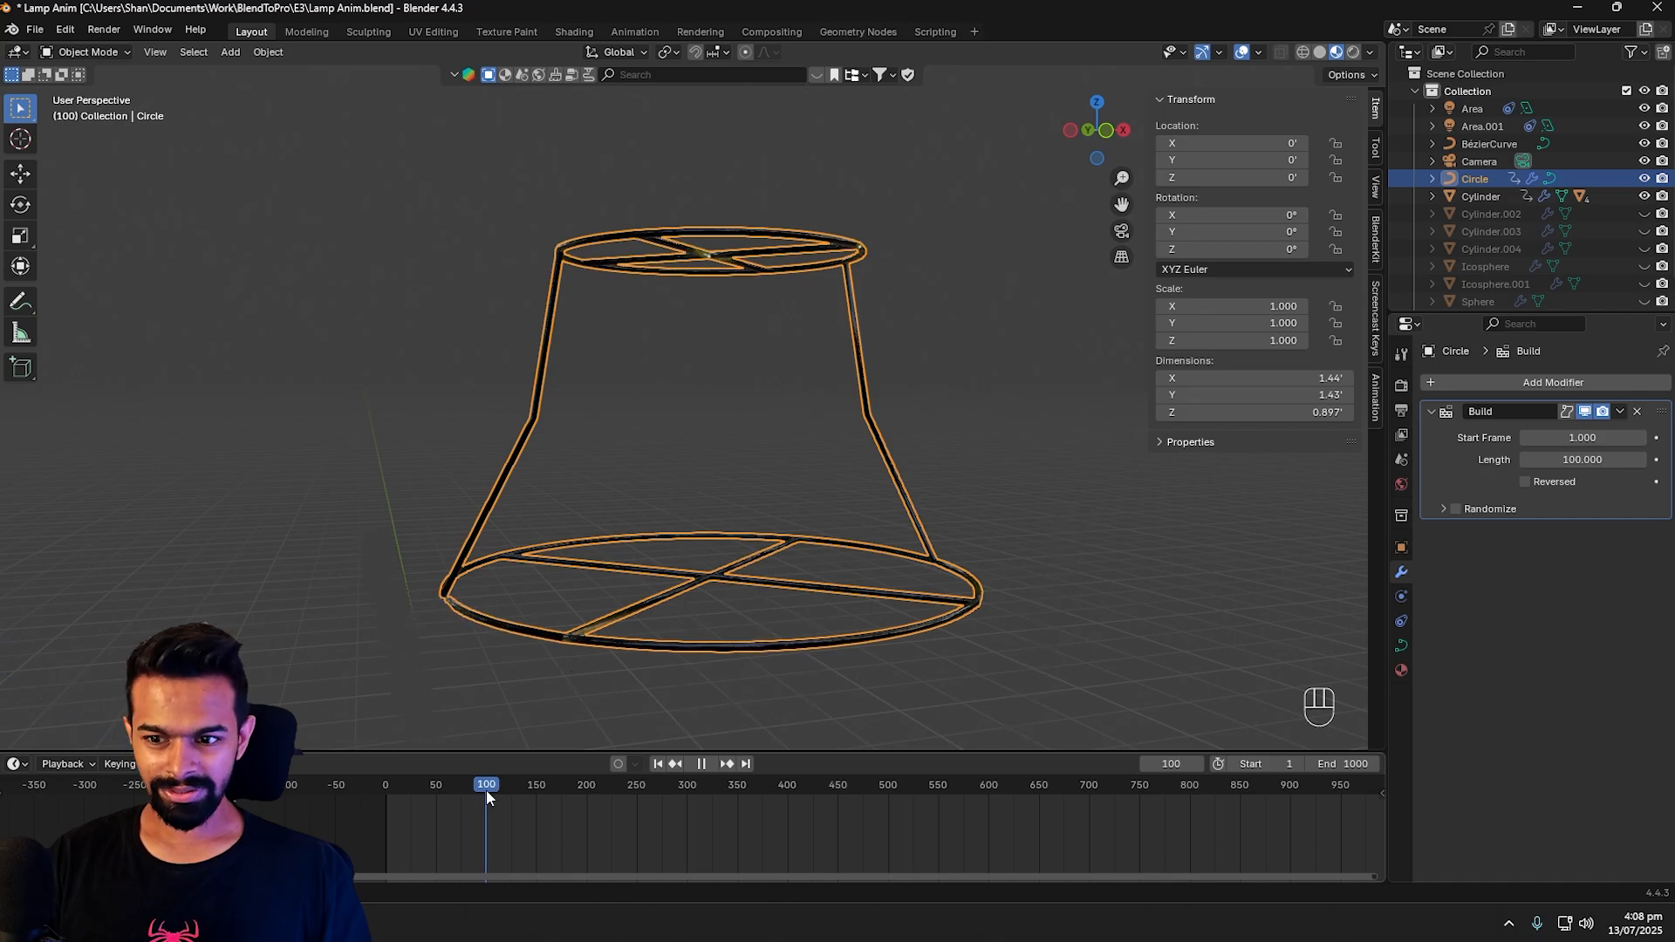
key("space")
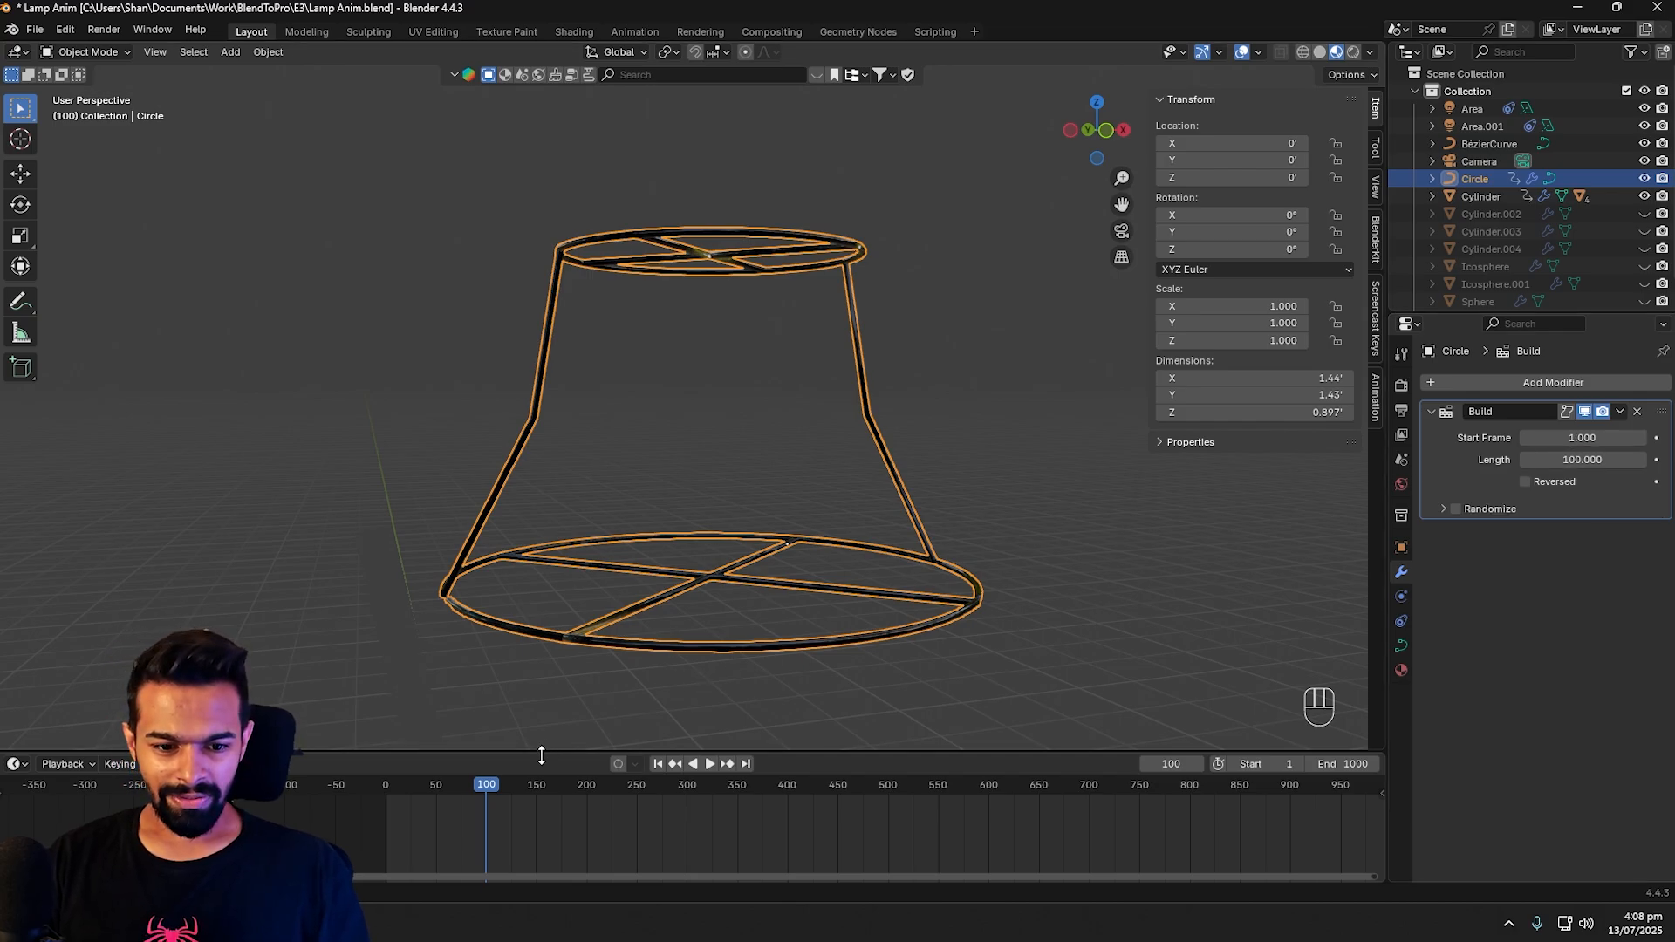
left_click_drag(485, 787, 878, 786)
left_click(1574, 438)
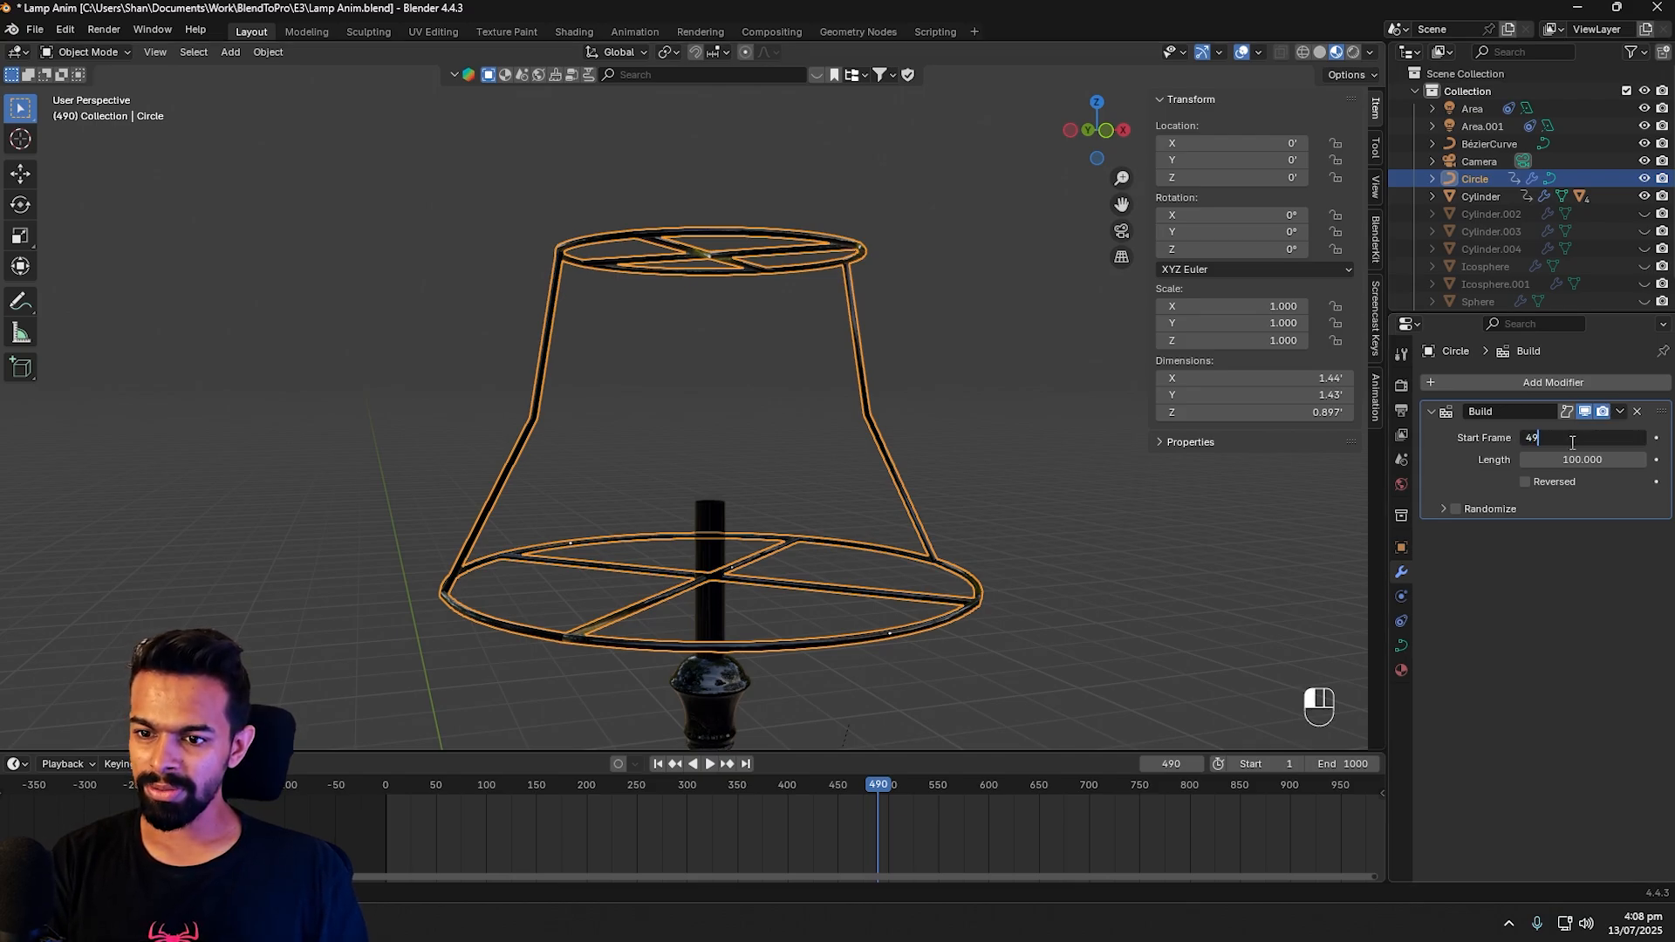
key("Return")
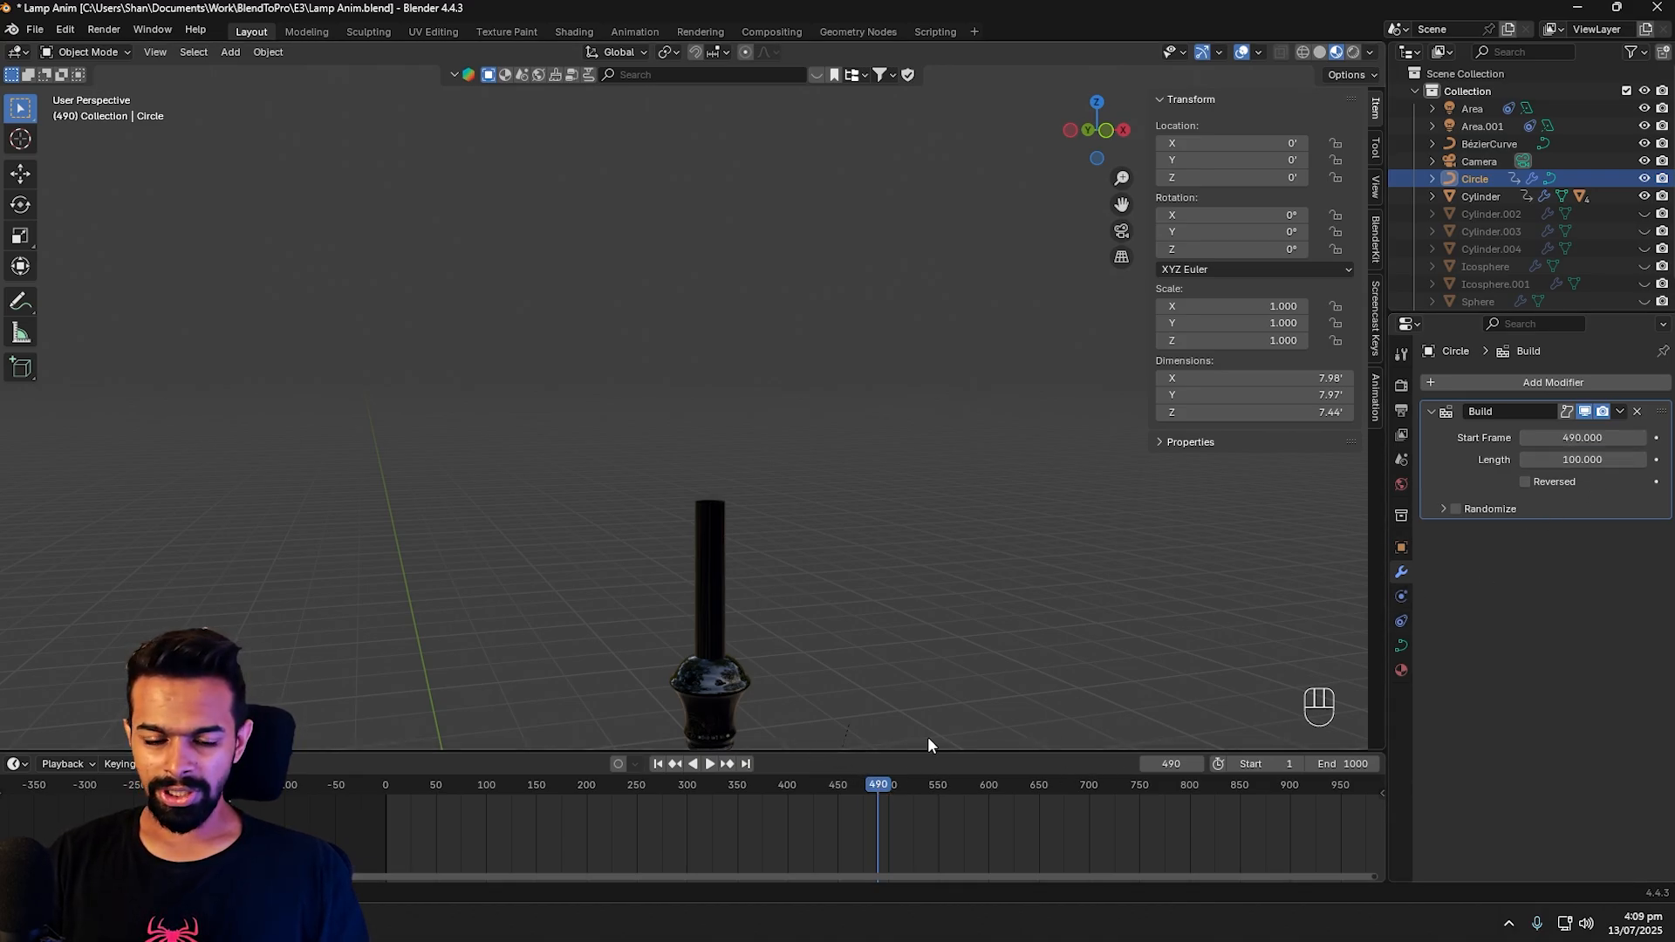
left_click(1577, 459)
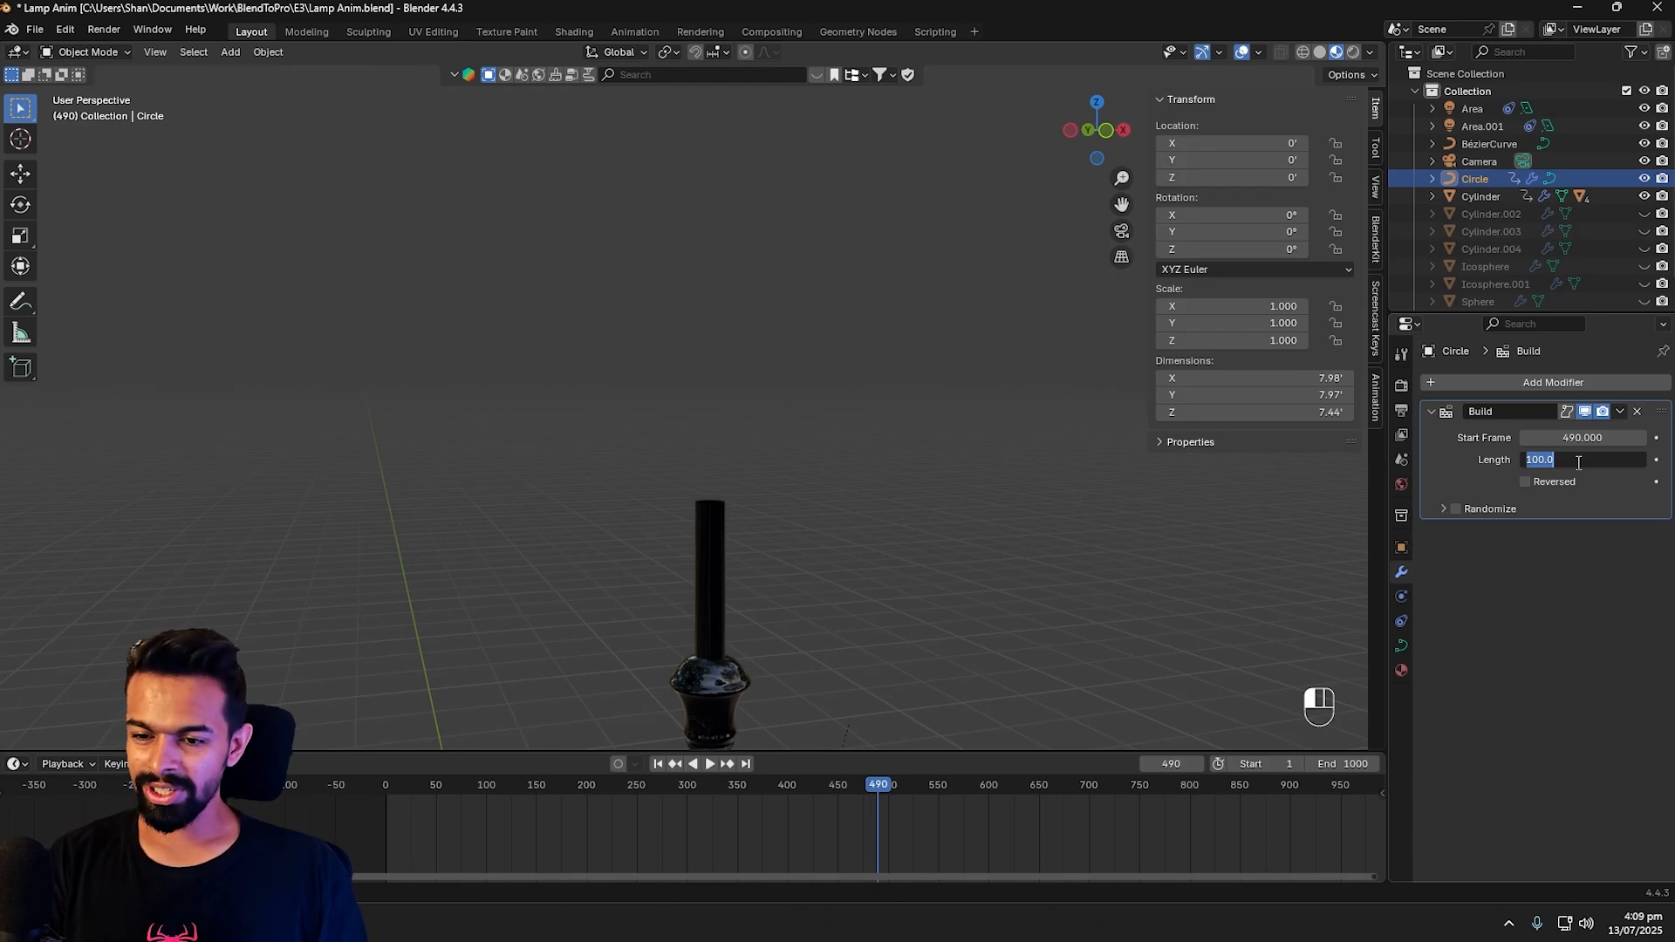
type("90")
key("Return")
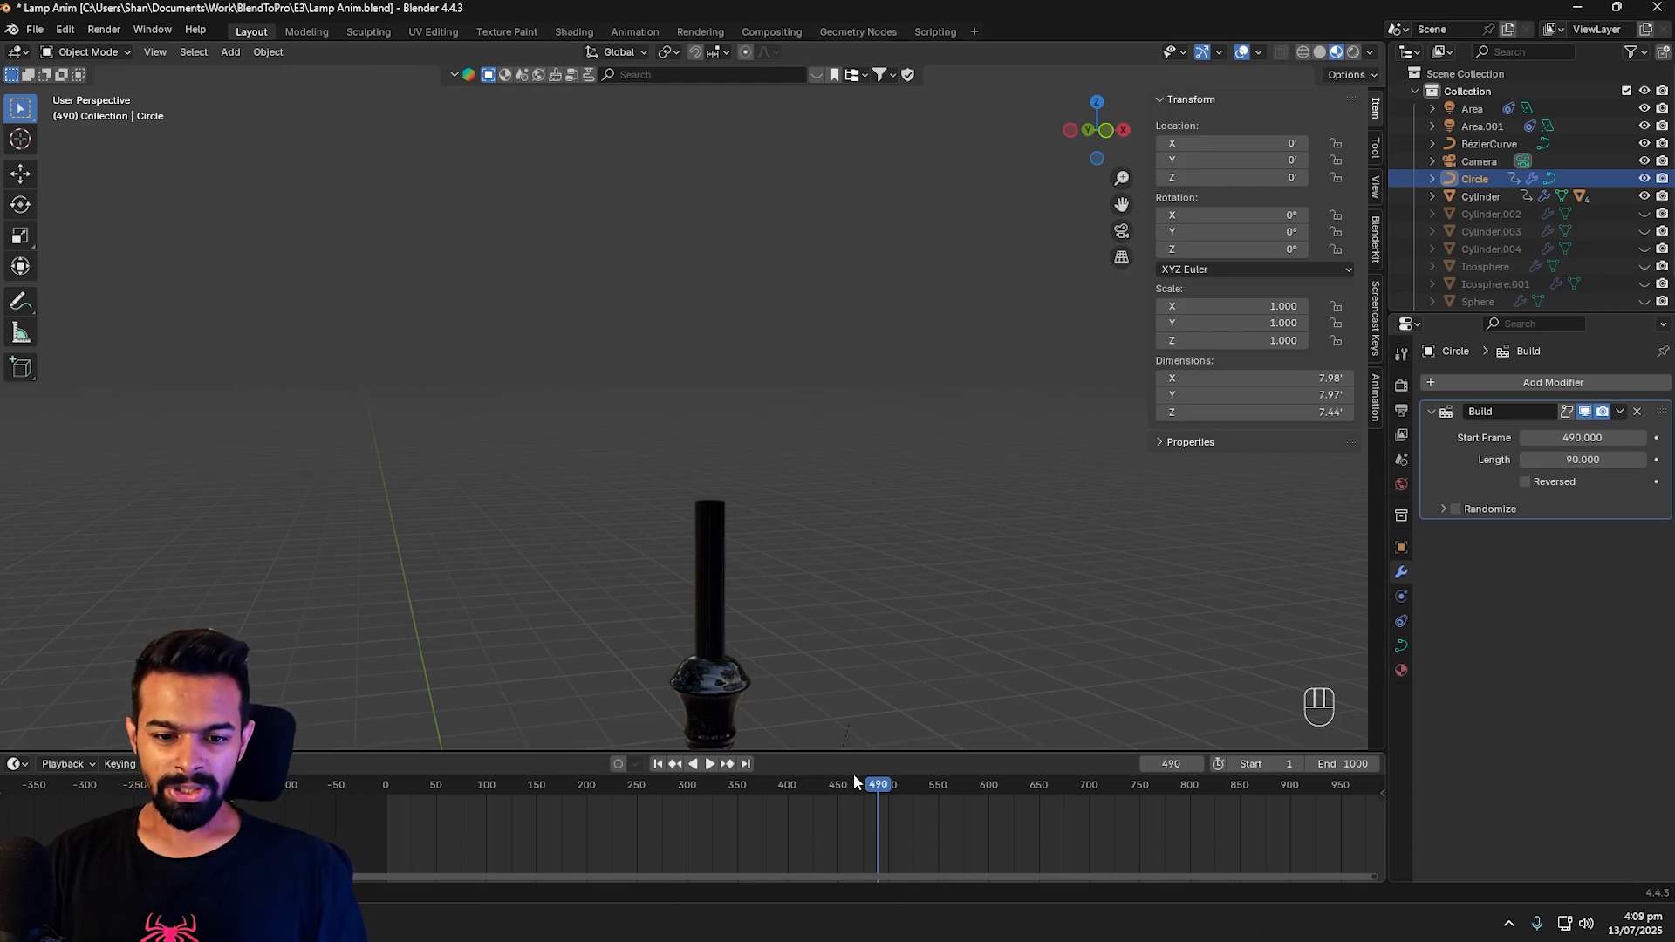
Step: Play the shade frame's build animation from frame 471, go to frame 580, and inspect the finished frame
left_click_drag(881, 788, 859, 785)
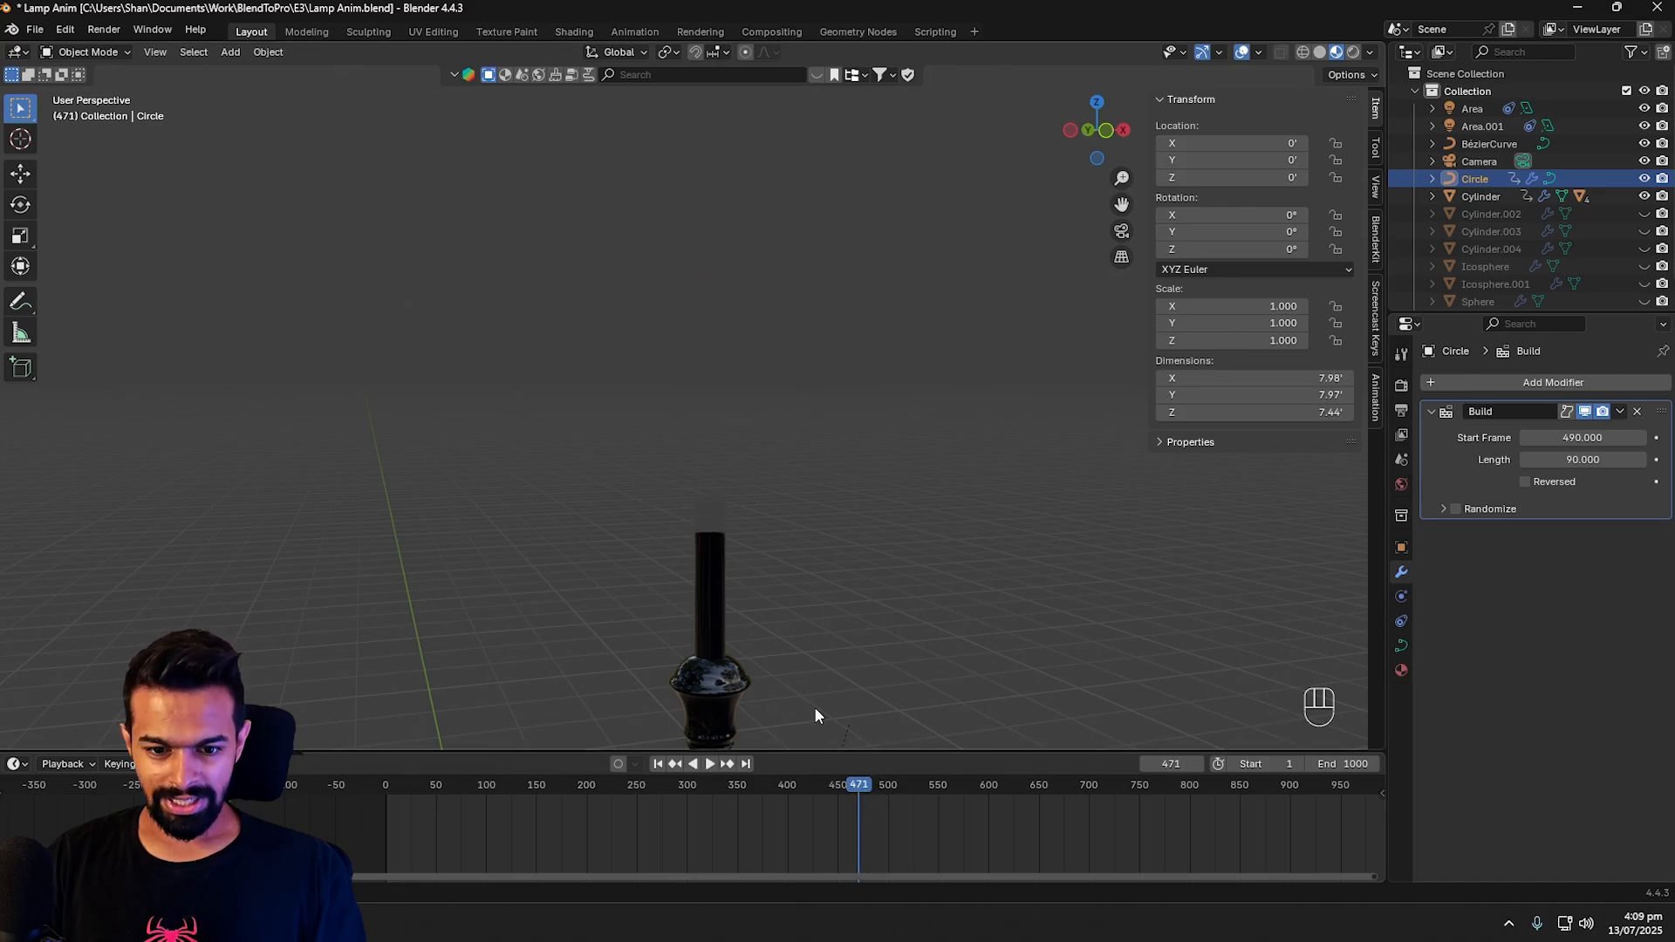
key("shift+space")
key("space")
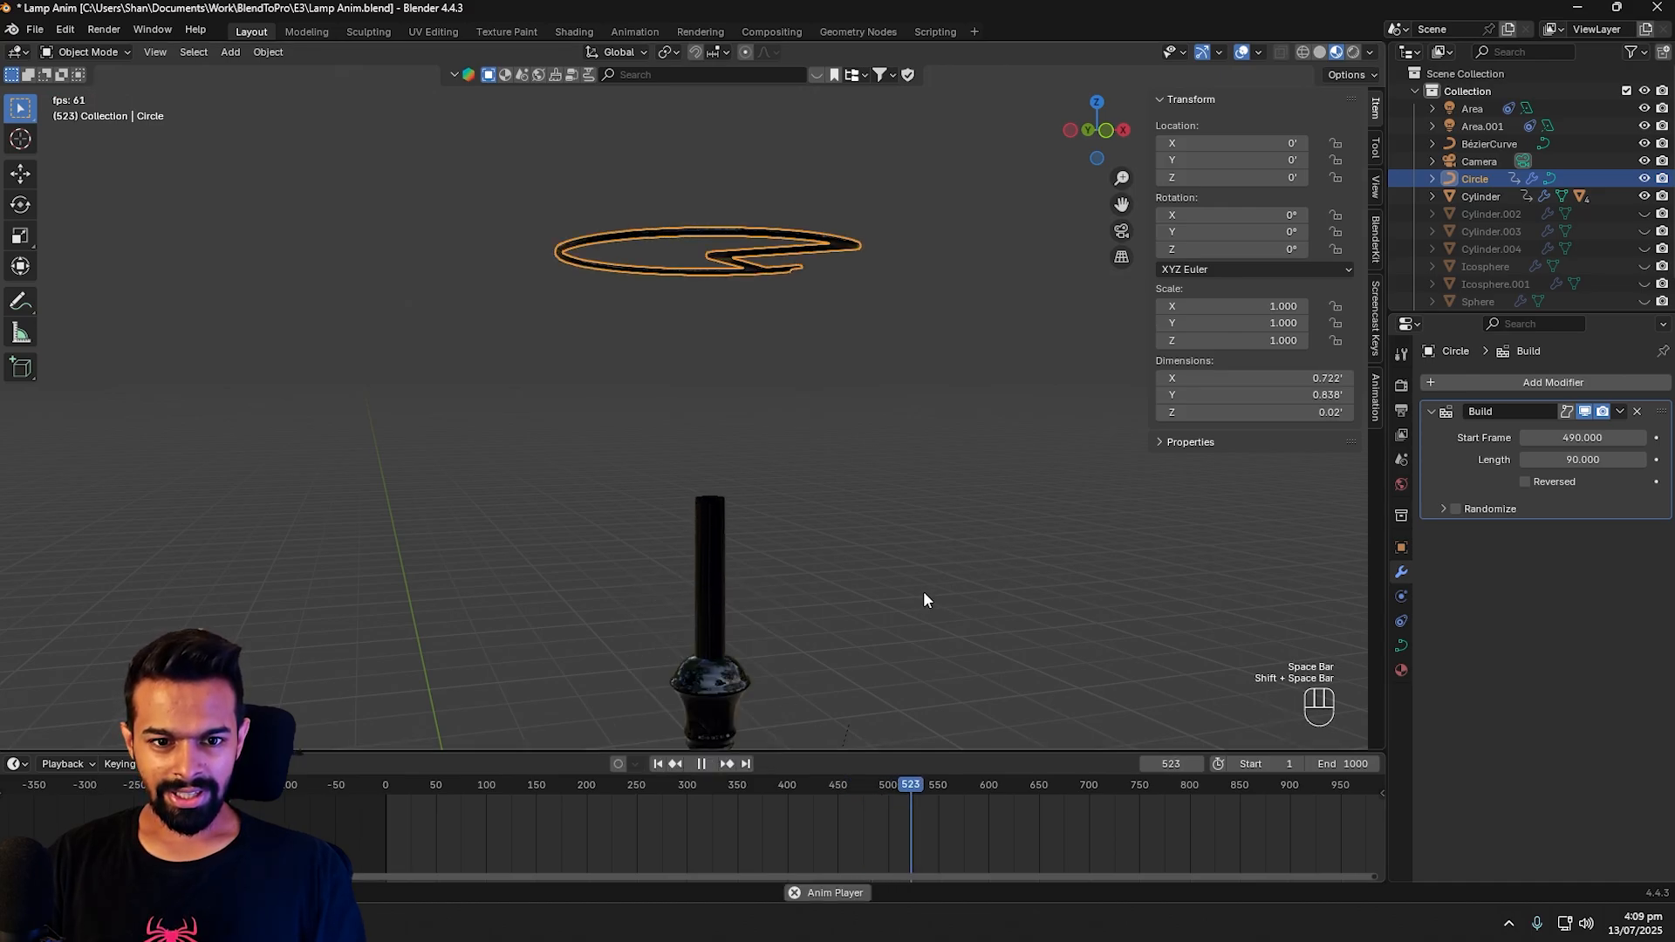
key("shift+space")
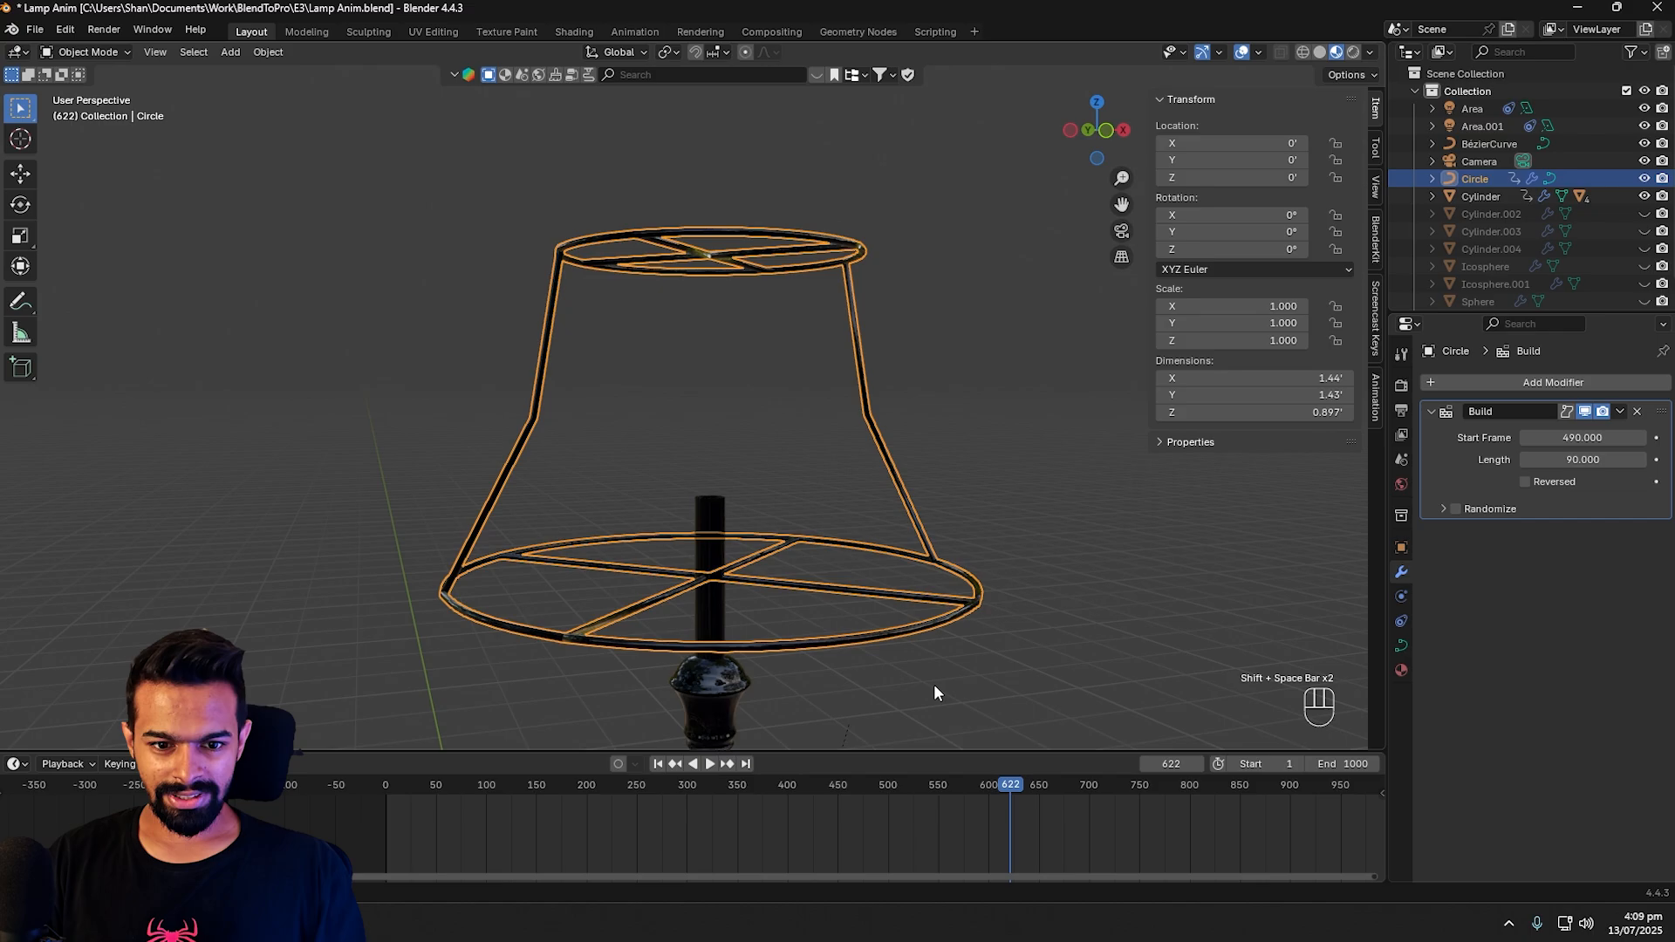
left_click_drag(1016, 786, 967, 757)
scroll(959, 515, "down", 4)
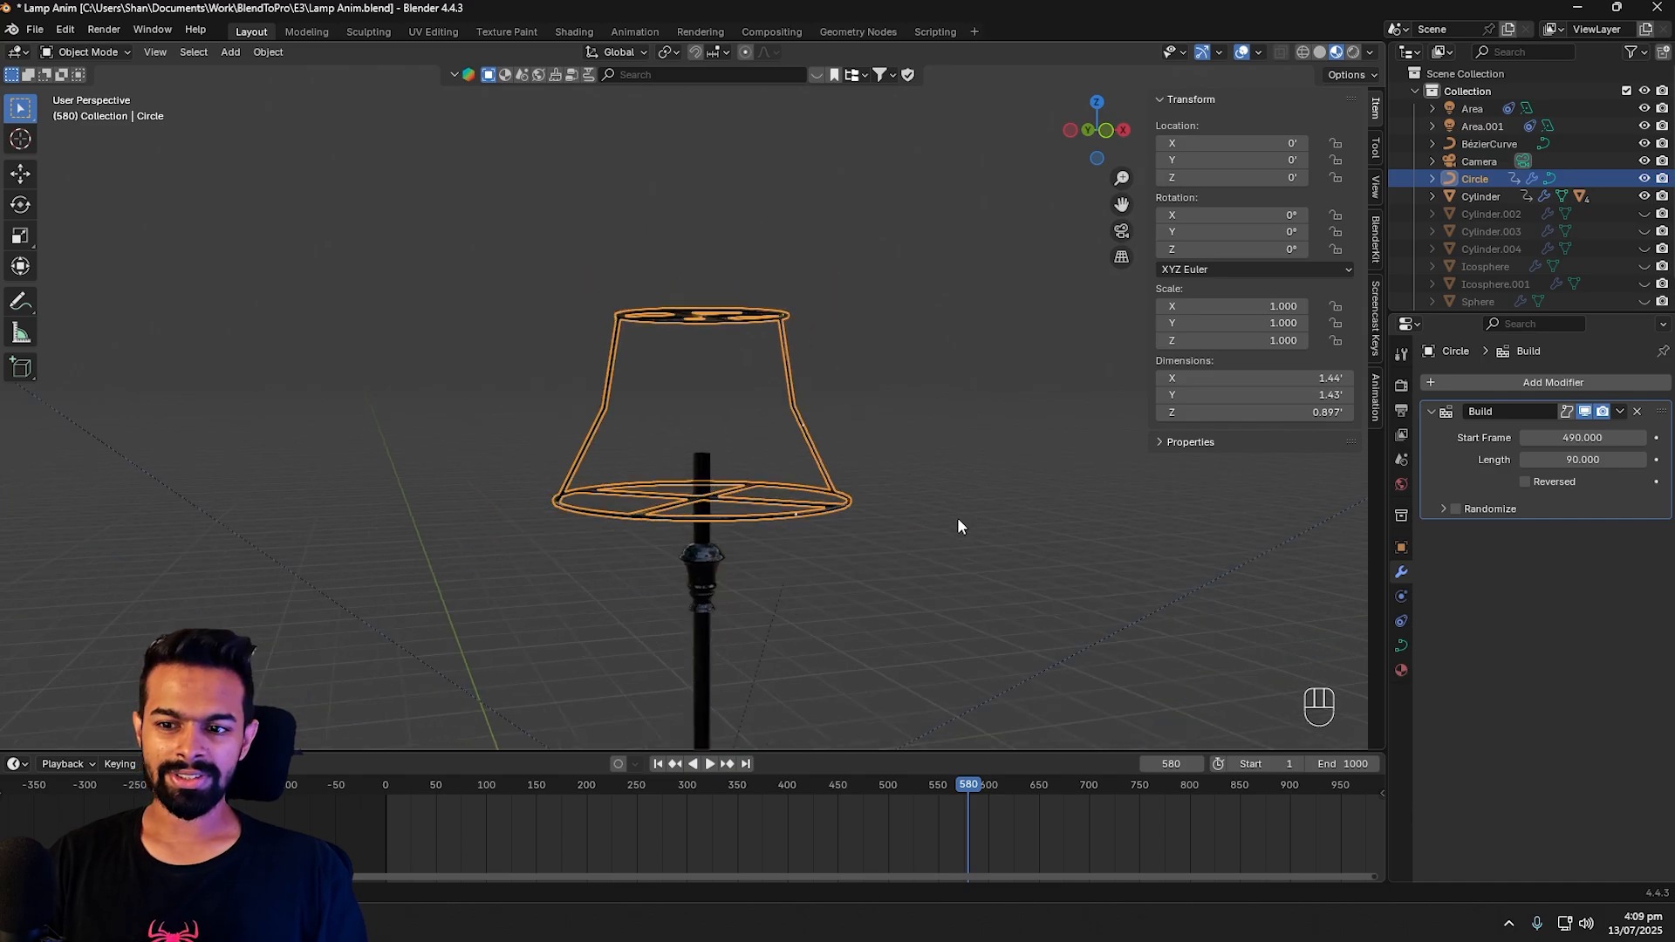
middle_click_drag(921, 457, 955, 456)
scroll(894, 463, "up", 2)
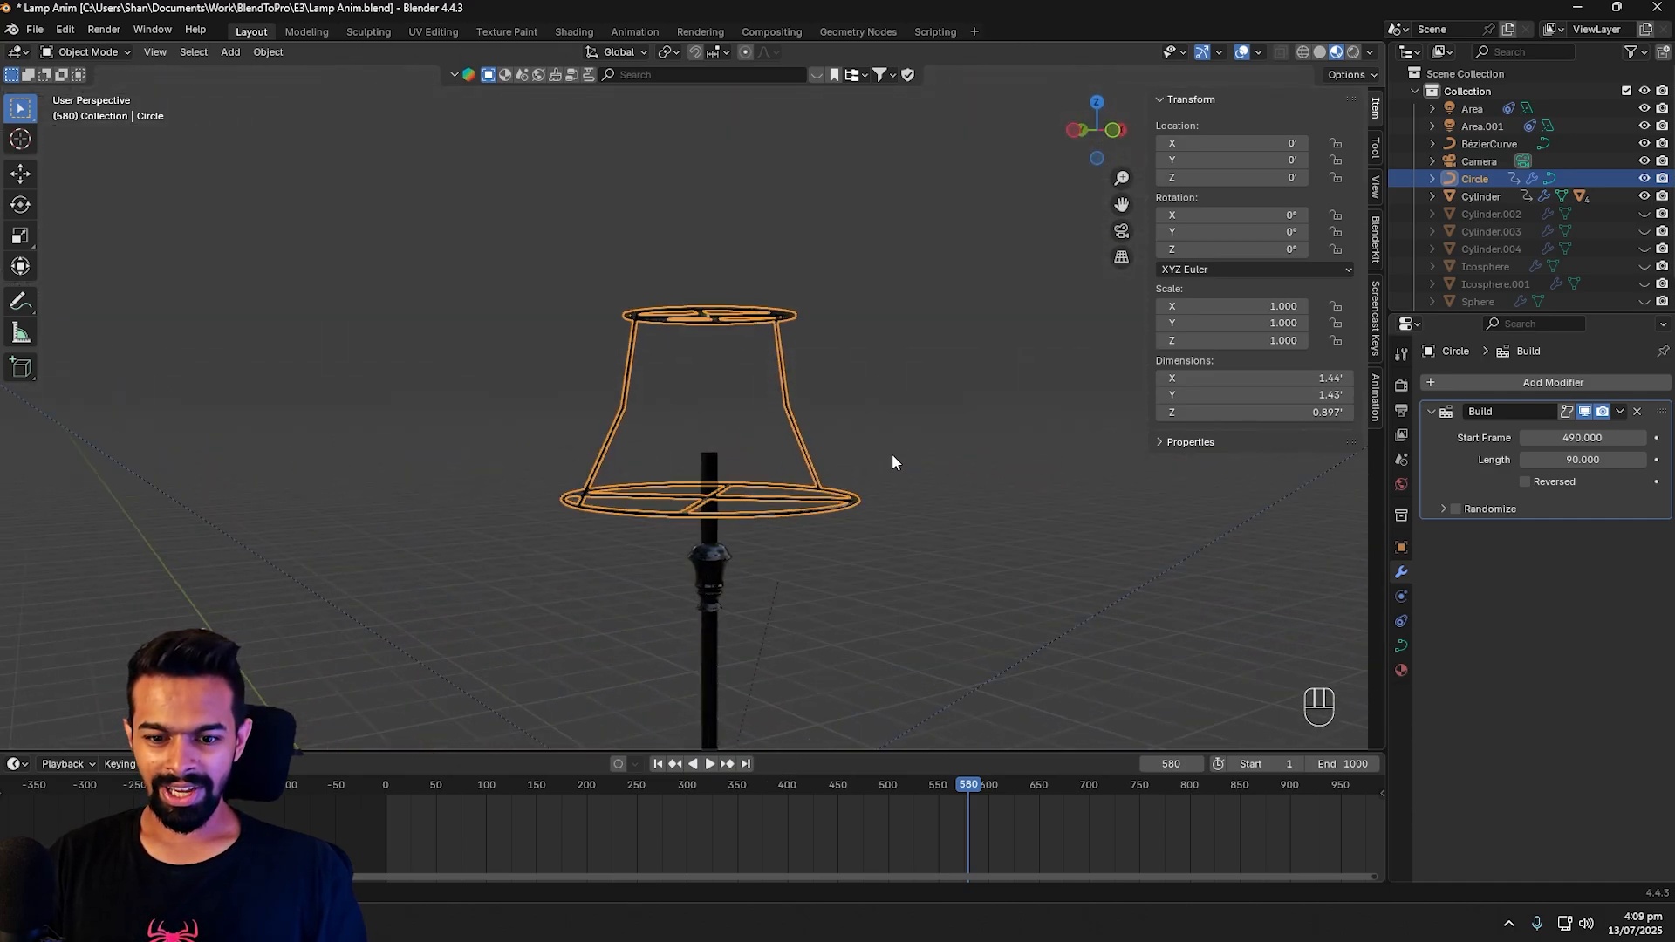
scroll(893, 463, "down", 6)
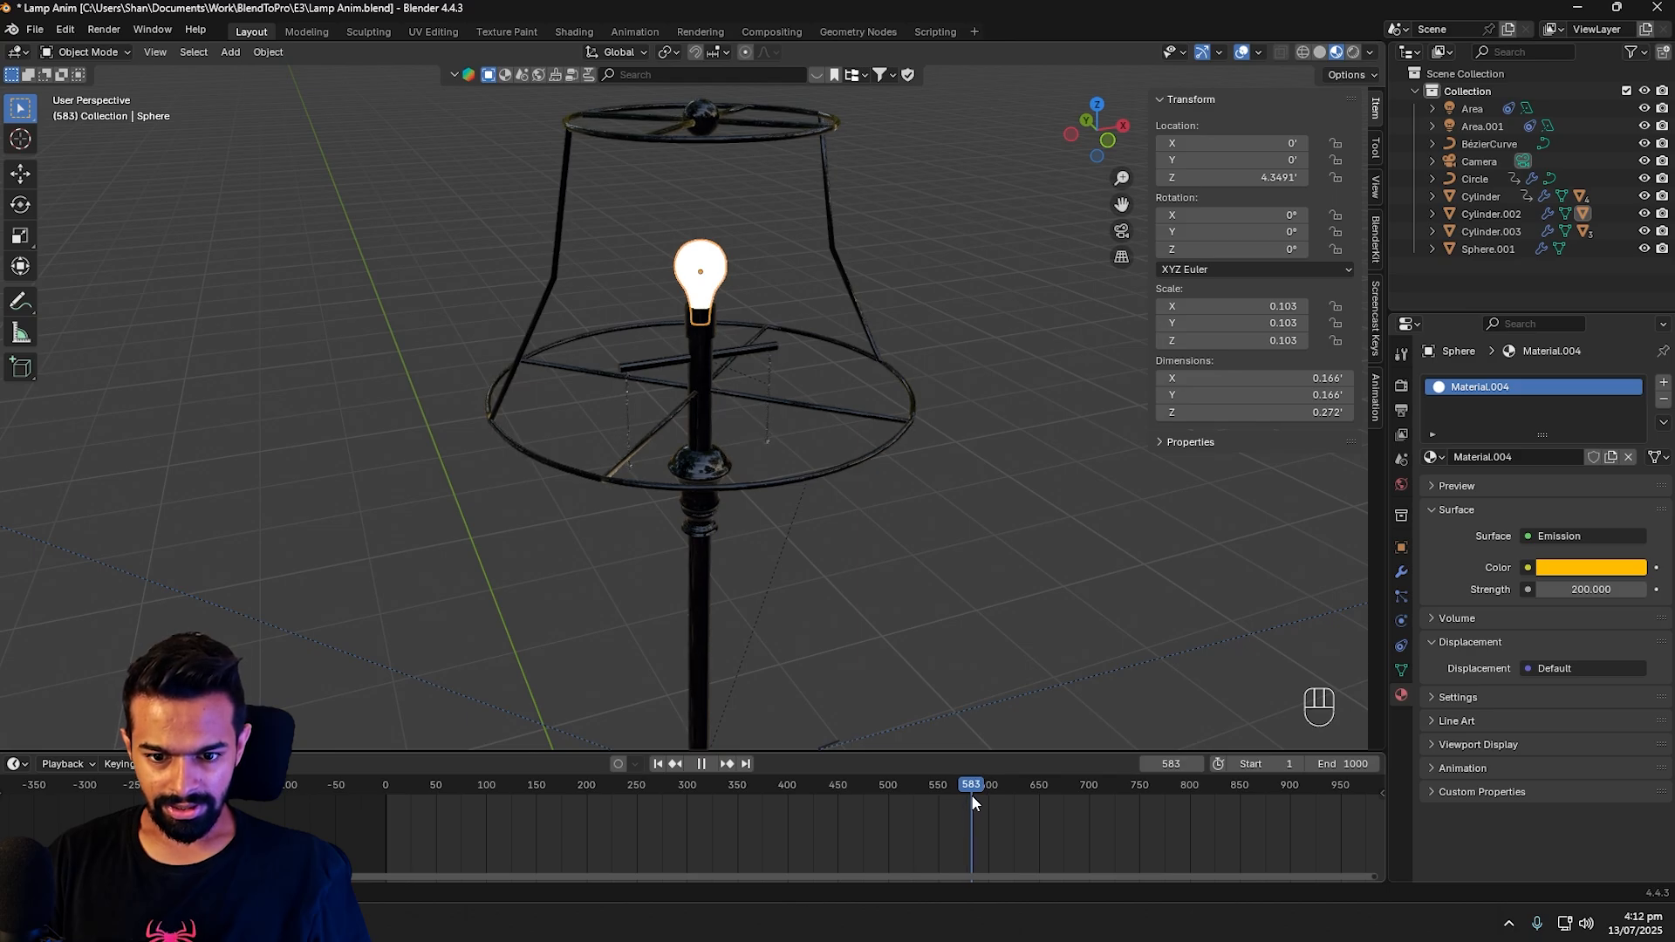
Step: Go to frame 570 and try setting the Alpha of the bulb socket's shared material to 0
left_click_drag(970, 794, 959, 794)
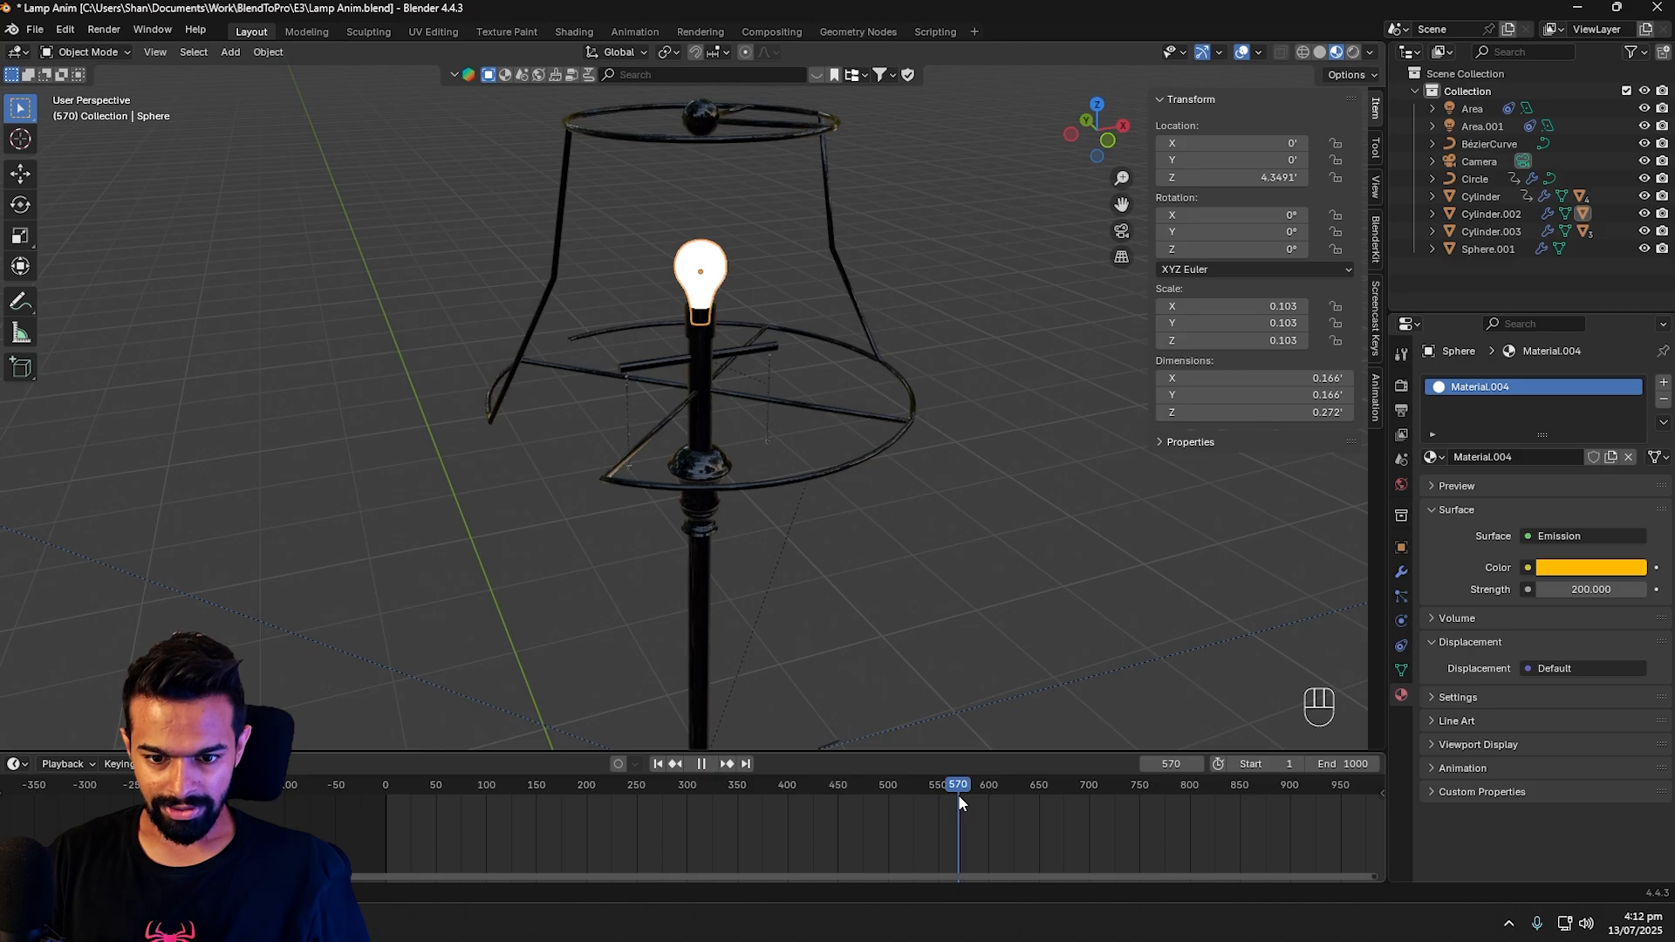
key("space")
left_click(708, 332)
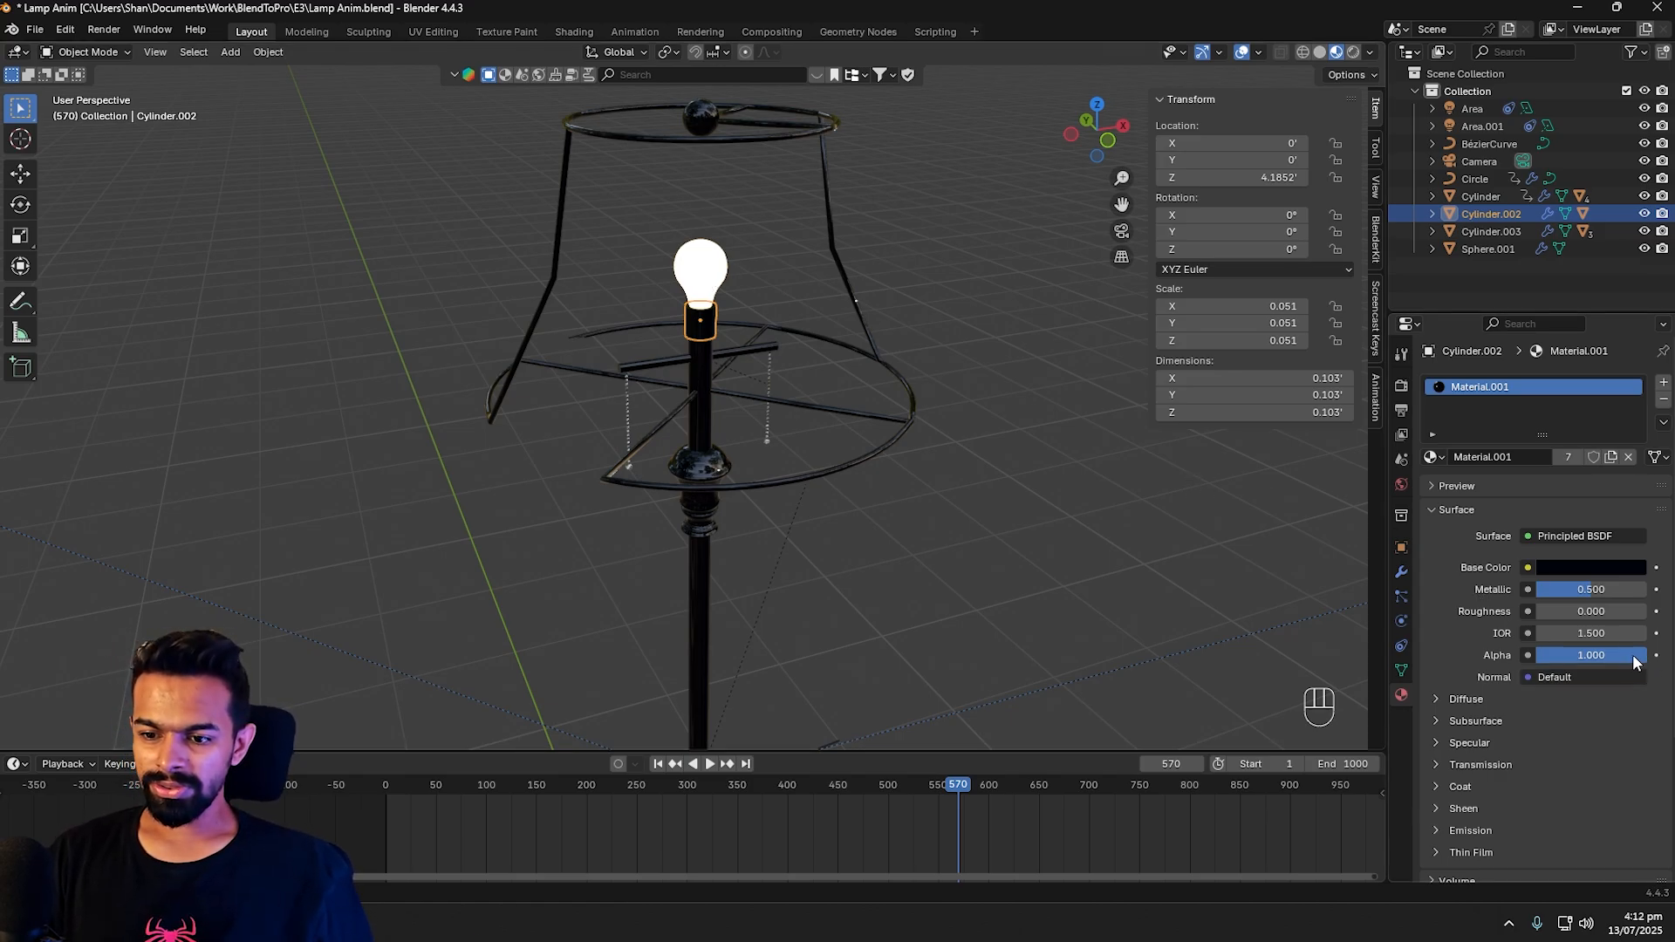
left_click_drag(1632, 663, 1540, 662)
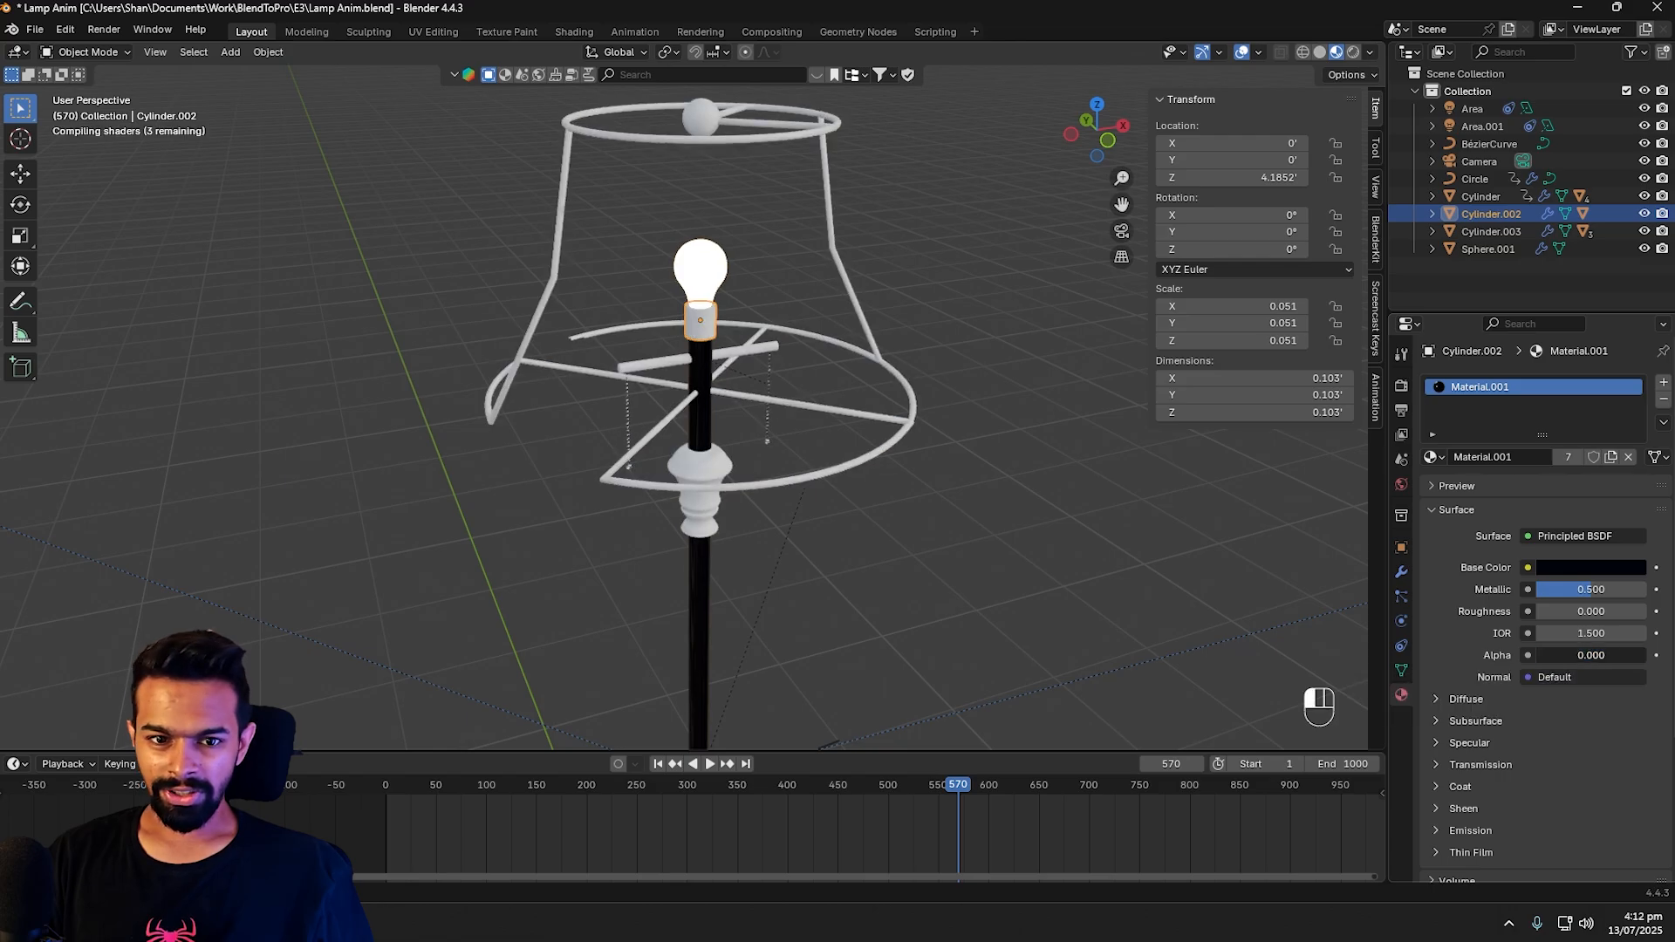
key("ctrl+z")
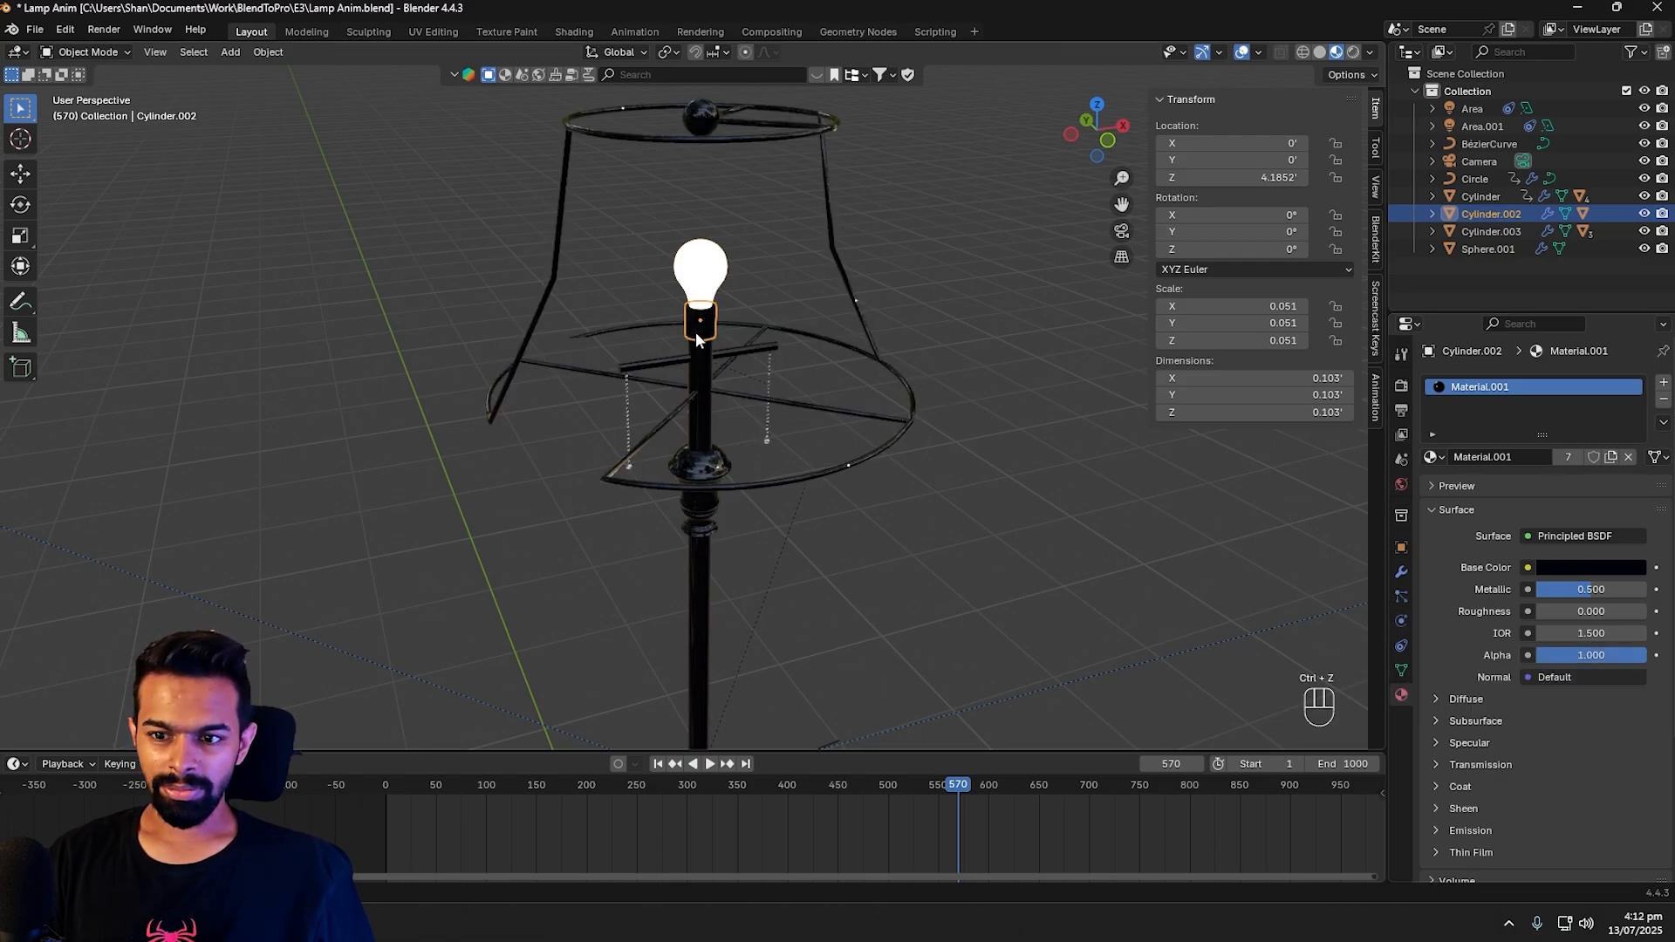
Step: Make the socket's material single-user, set its Alpha to 0, and insert a keyframe on it at frame 570
left_click(1610, 458)
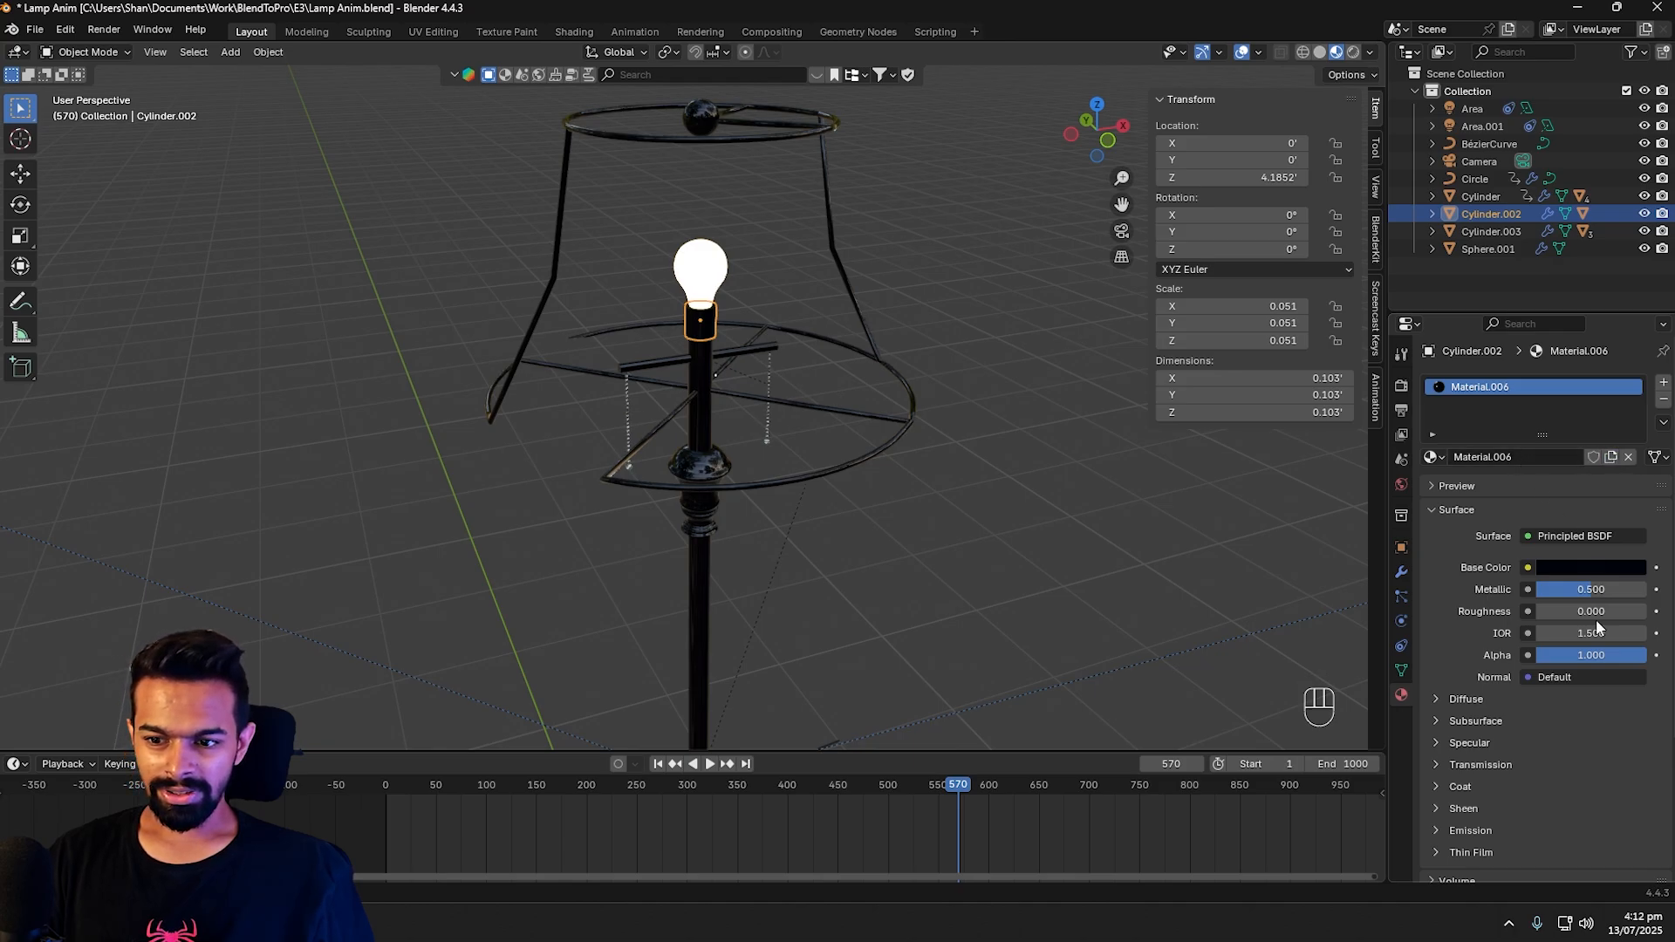
left_click_drag(1601, 654, 1539, 654)
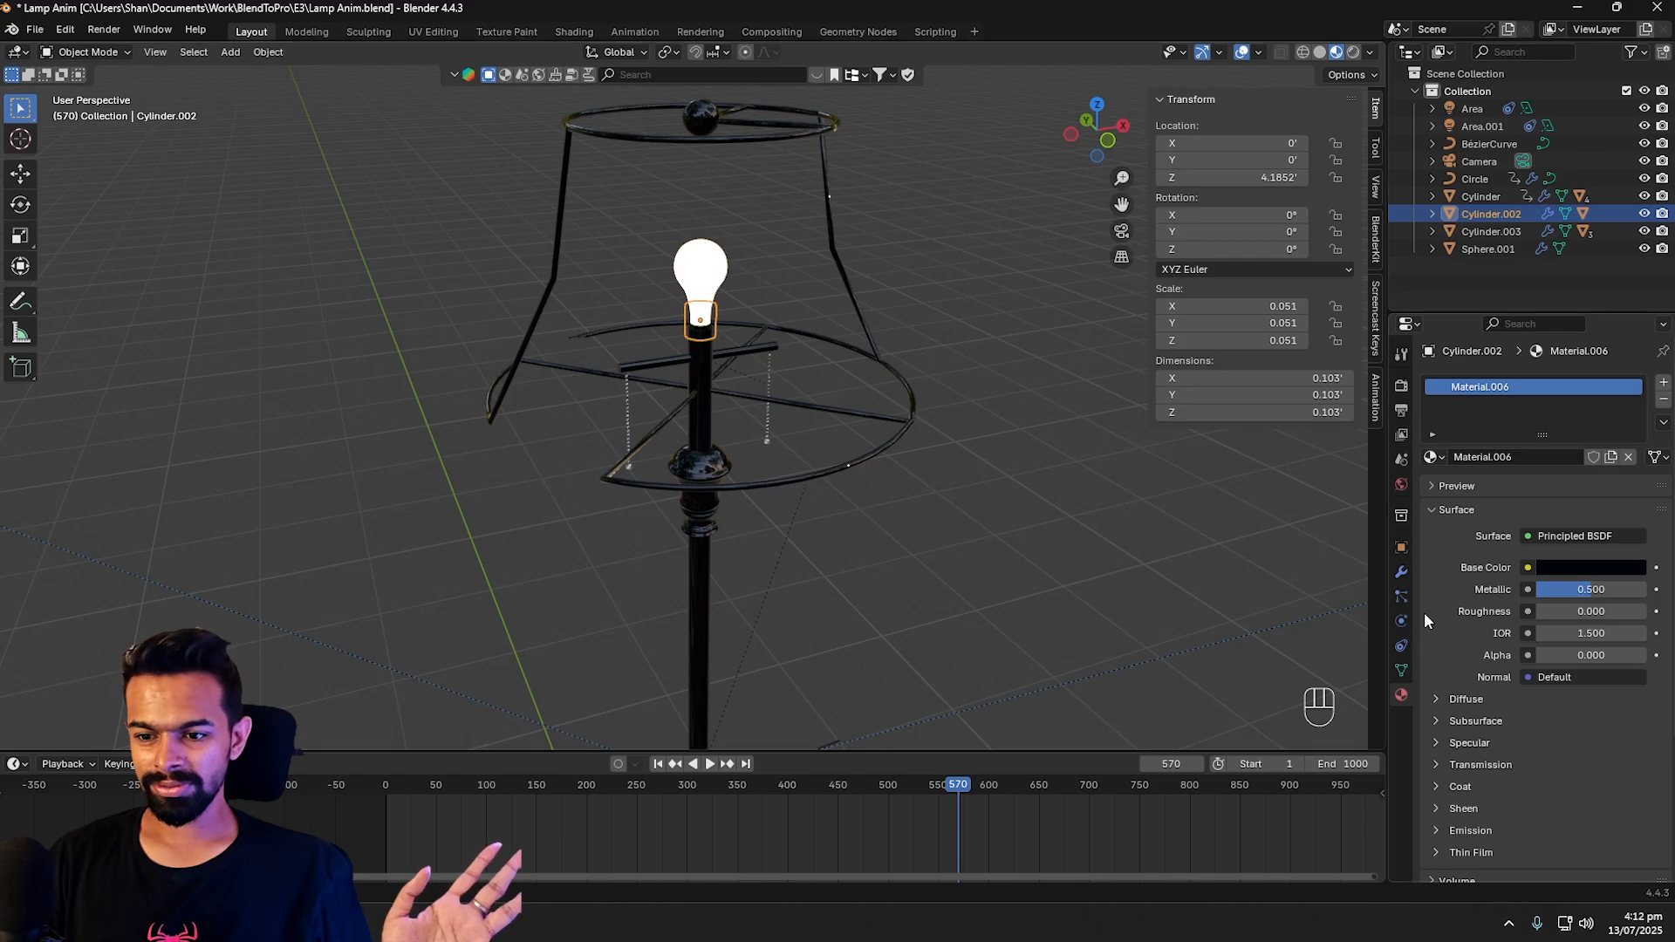
left_click(1655, 655)
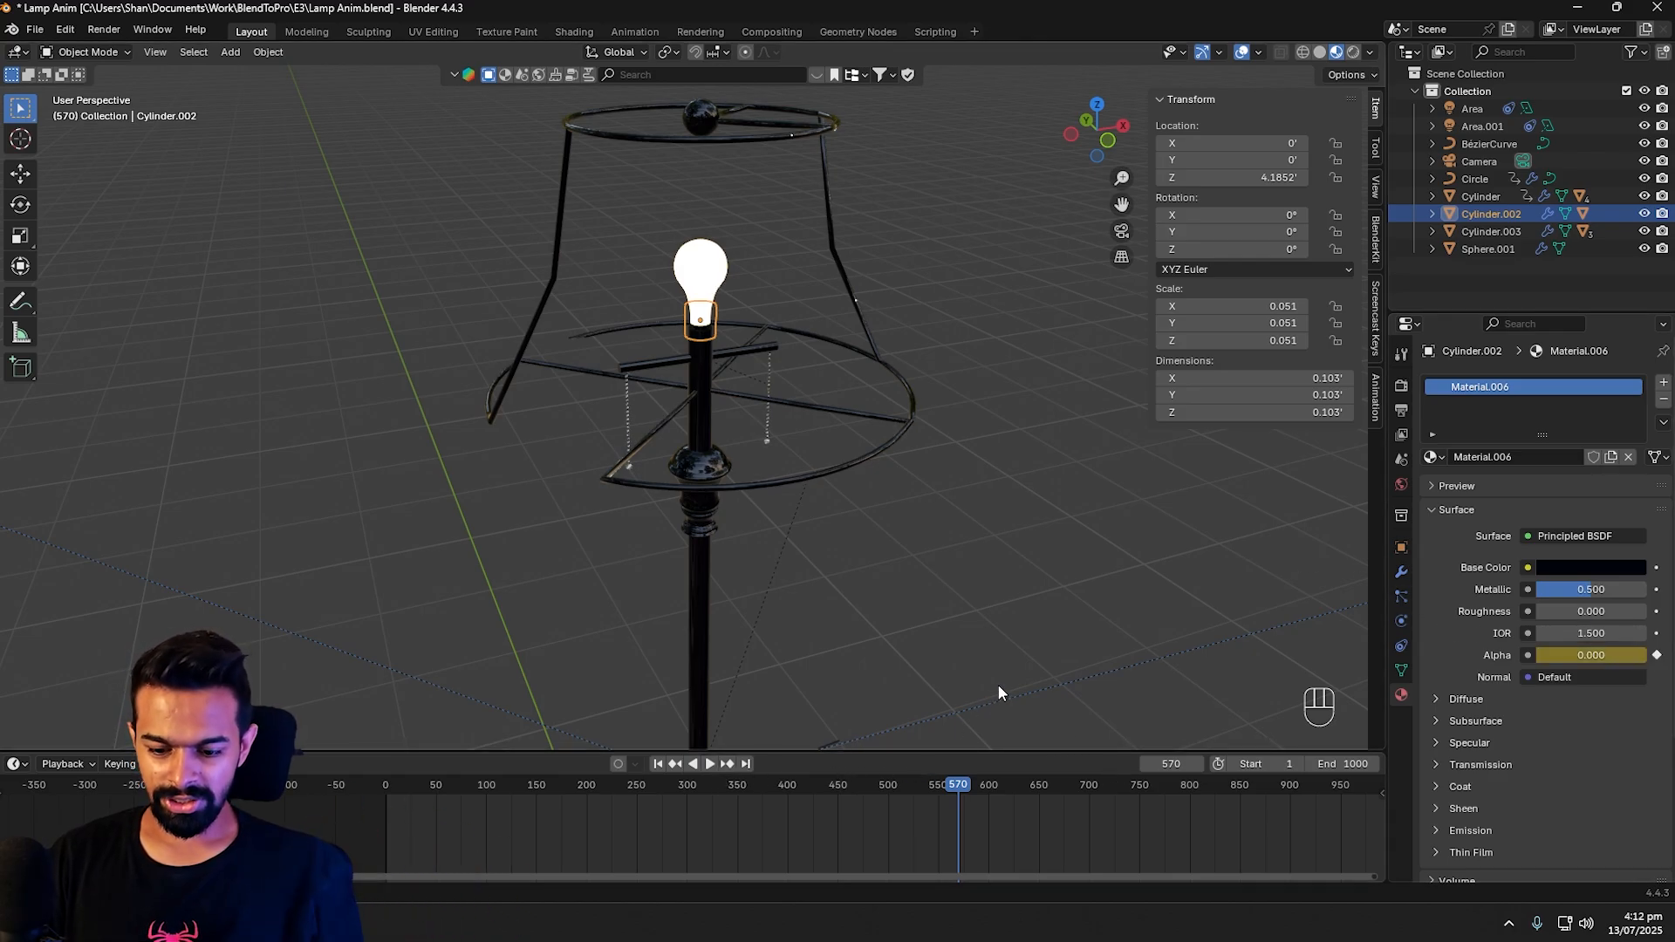
Step: Advance to frame 571, set the socket material's Alpha to 1, and insert a keyframe on it
key("Right")
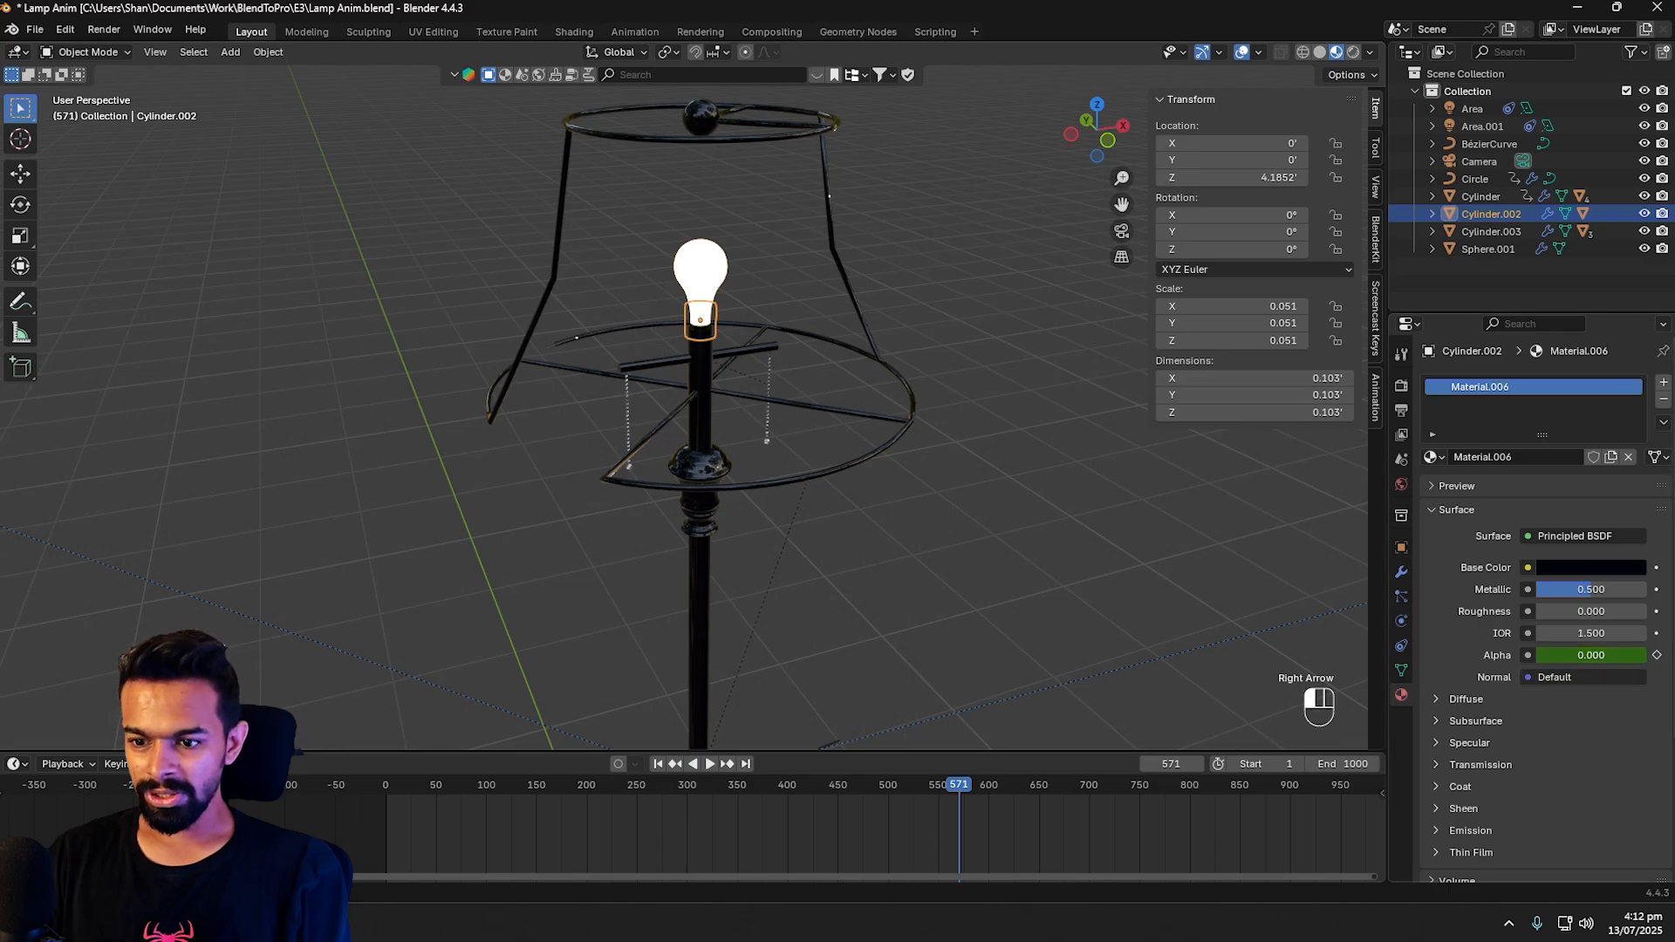
left_click_drag(1562, 655, 1660, 661)
left_click(1656, 655)
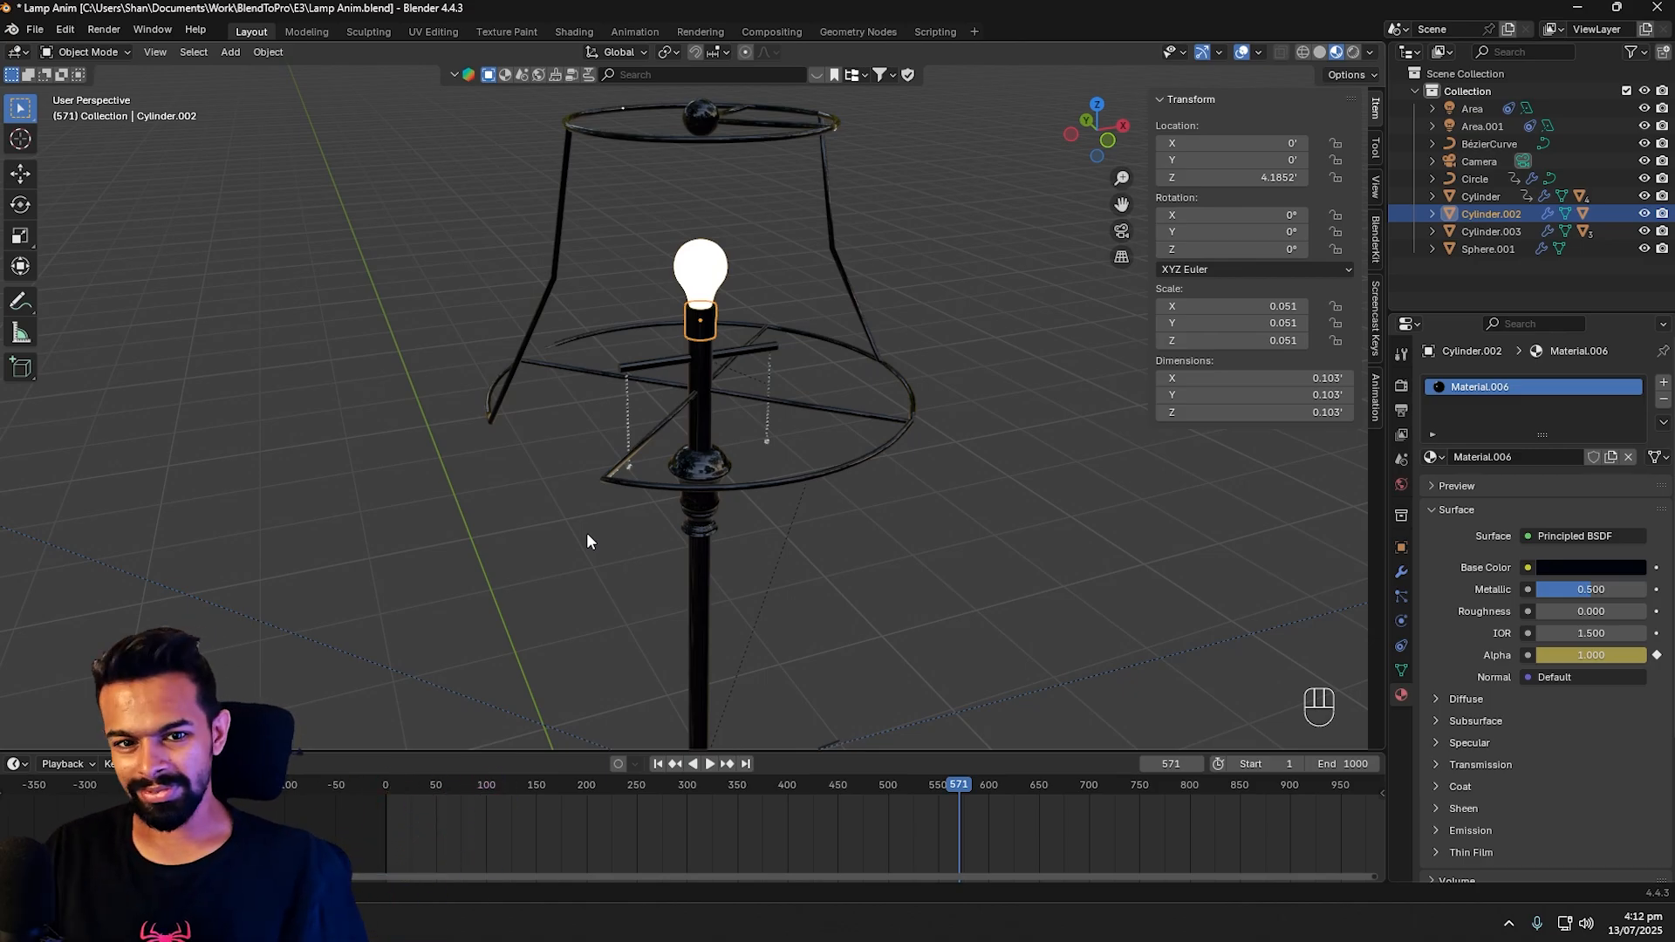
Step: Move the bulb and its screw base up about 0.12' along the local Z axis, clear of the socket
left_click(709, 278)
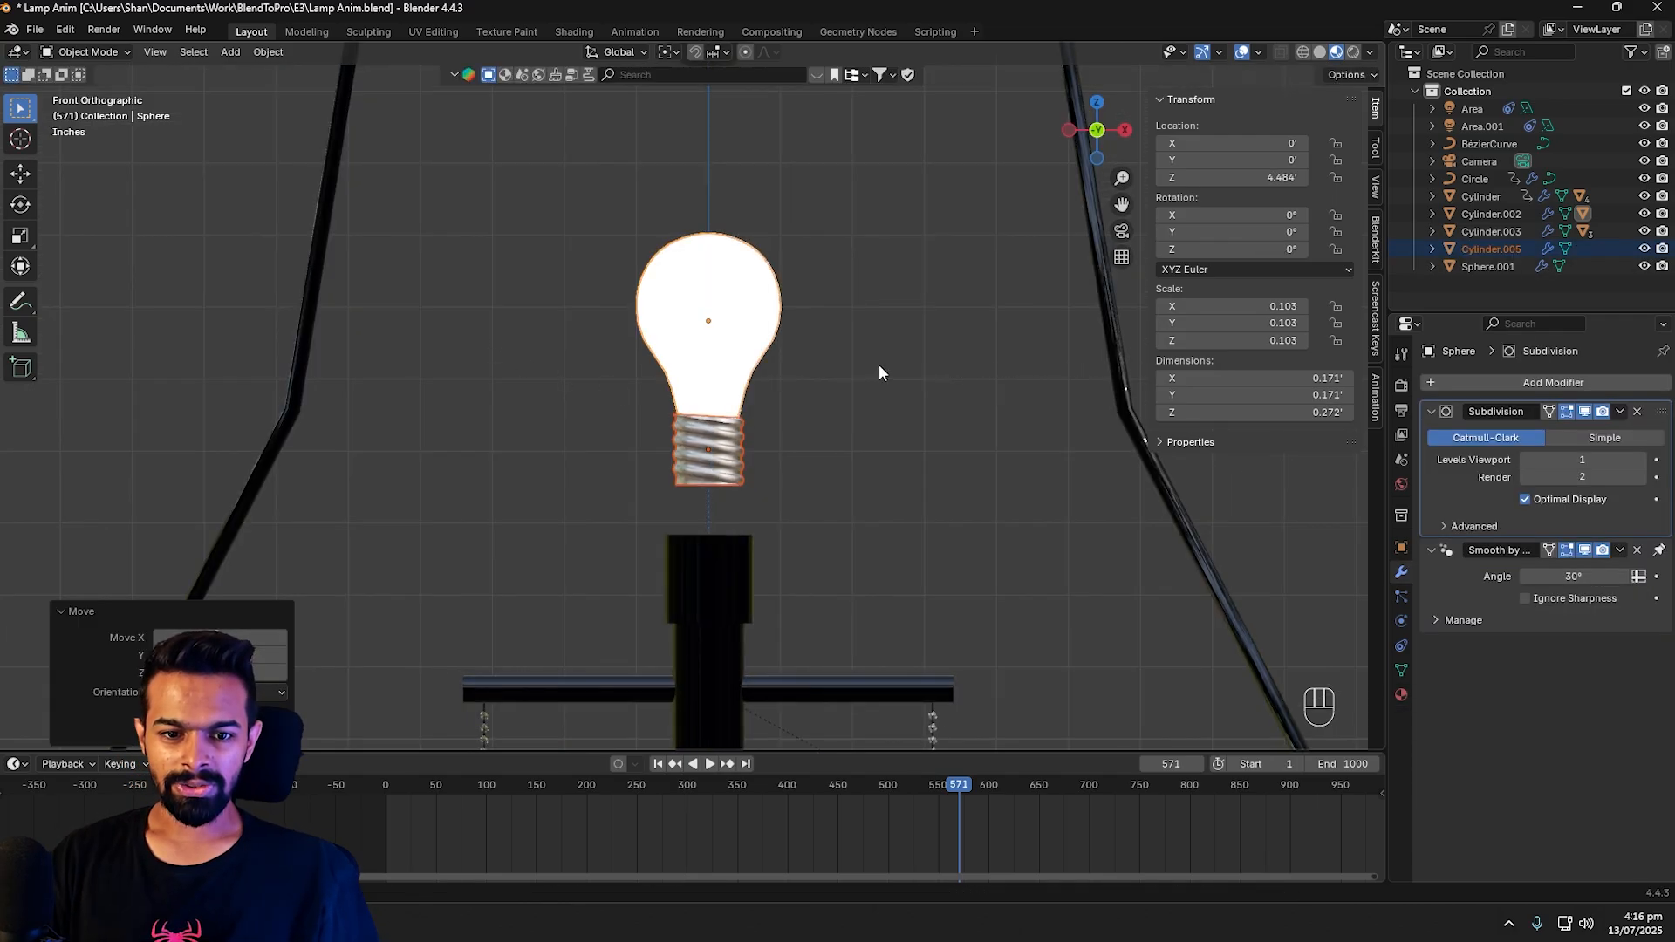
scroll(877, 366, "down", 4)
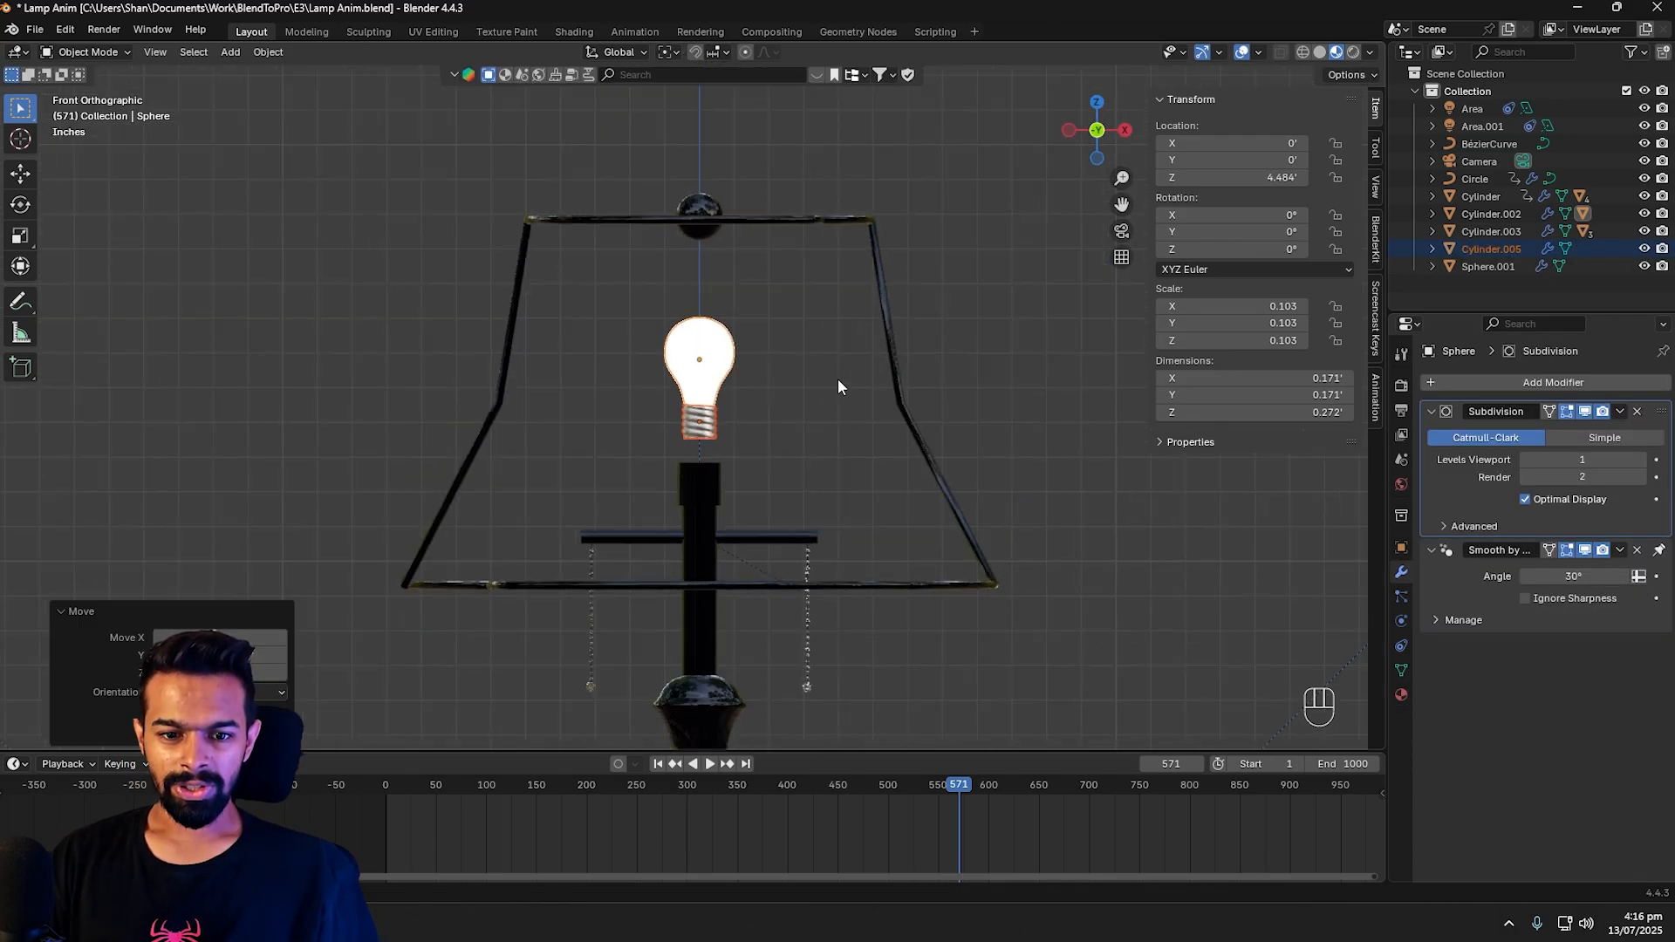
key("g")
key("z")
key("z")
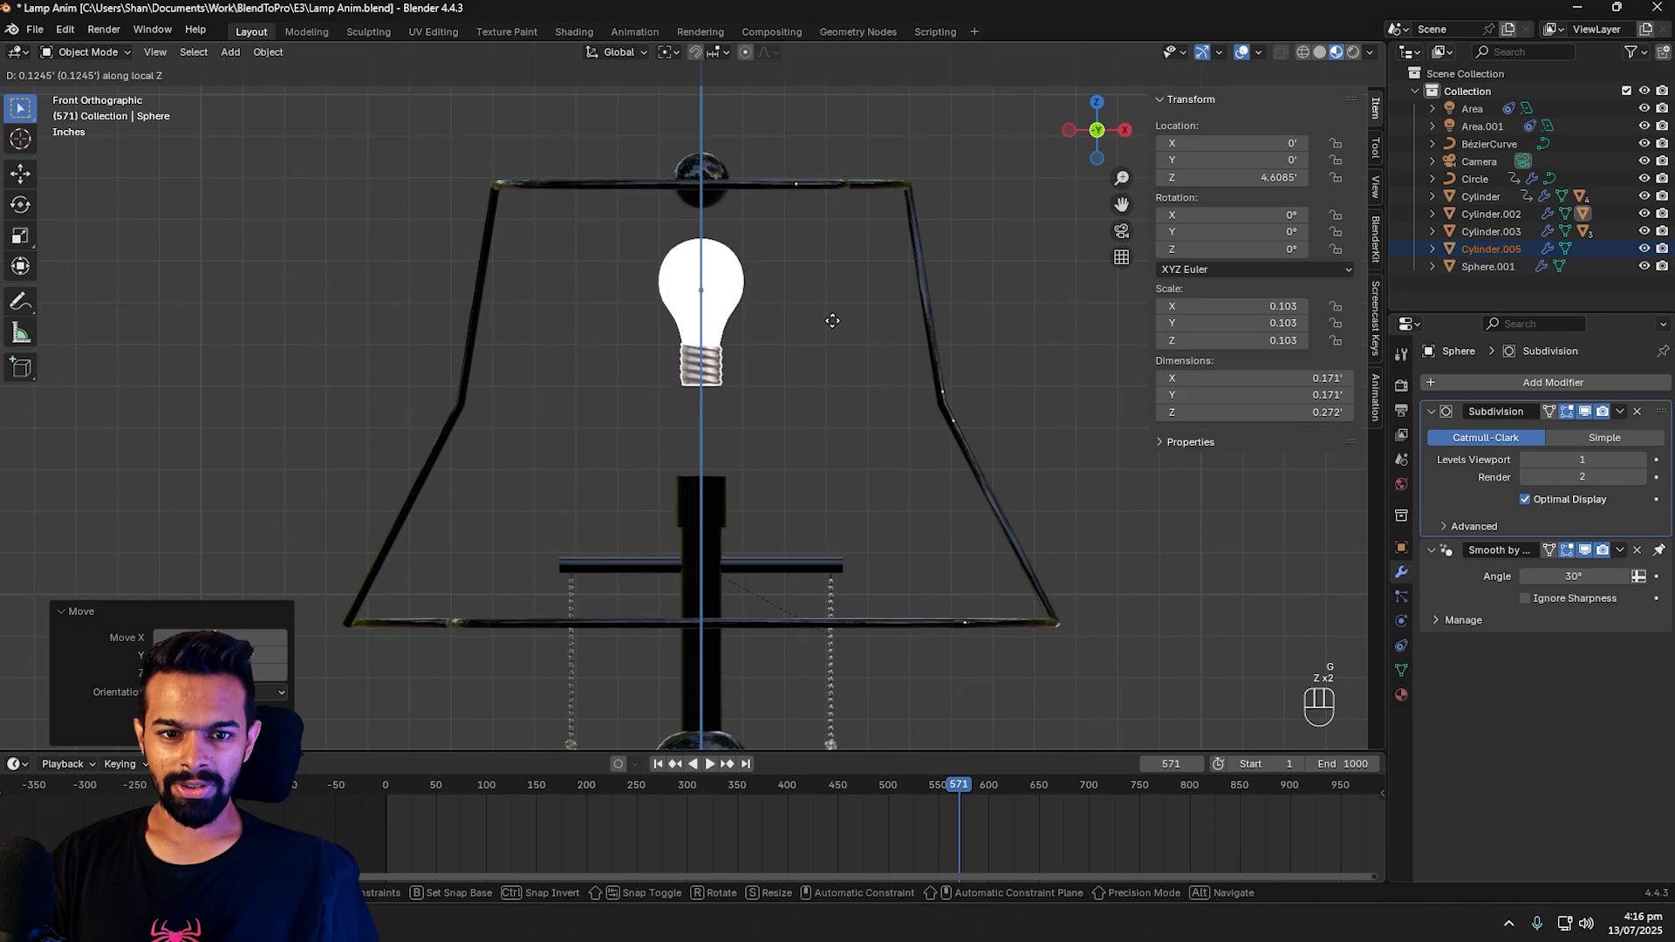
left_click(832, 321)
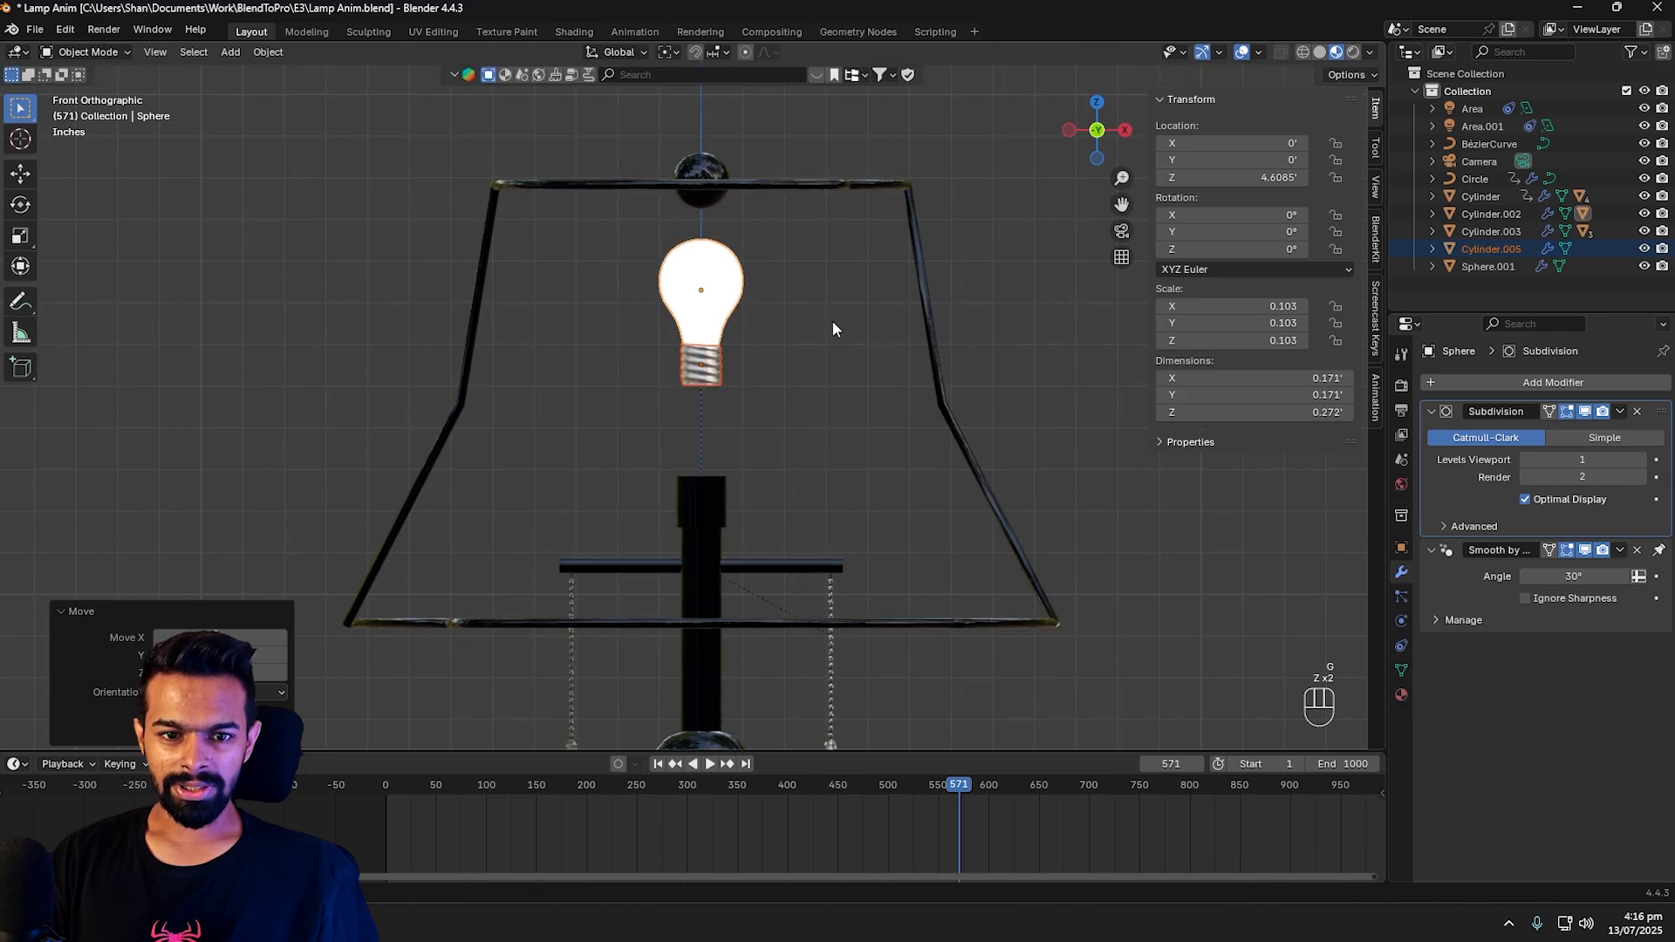
Step: Set the emission Strength of the bulb's Material.004 to 0
left_click(699, 375)
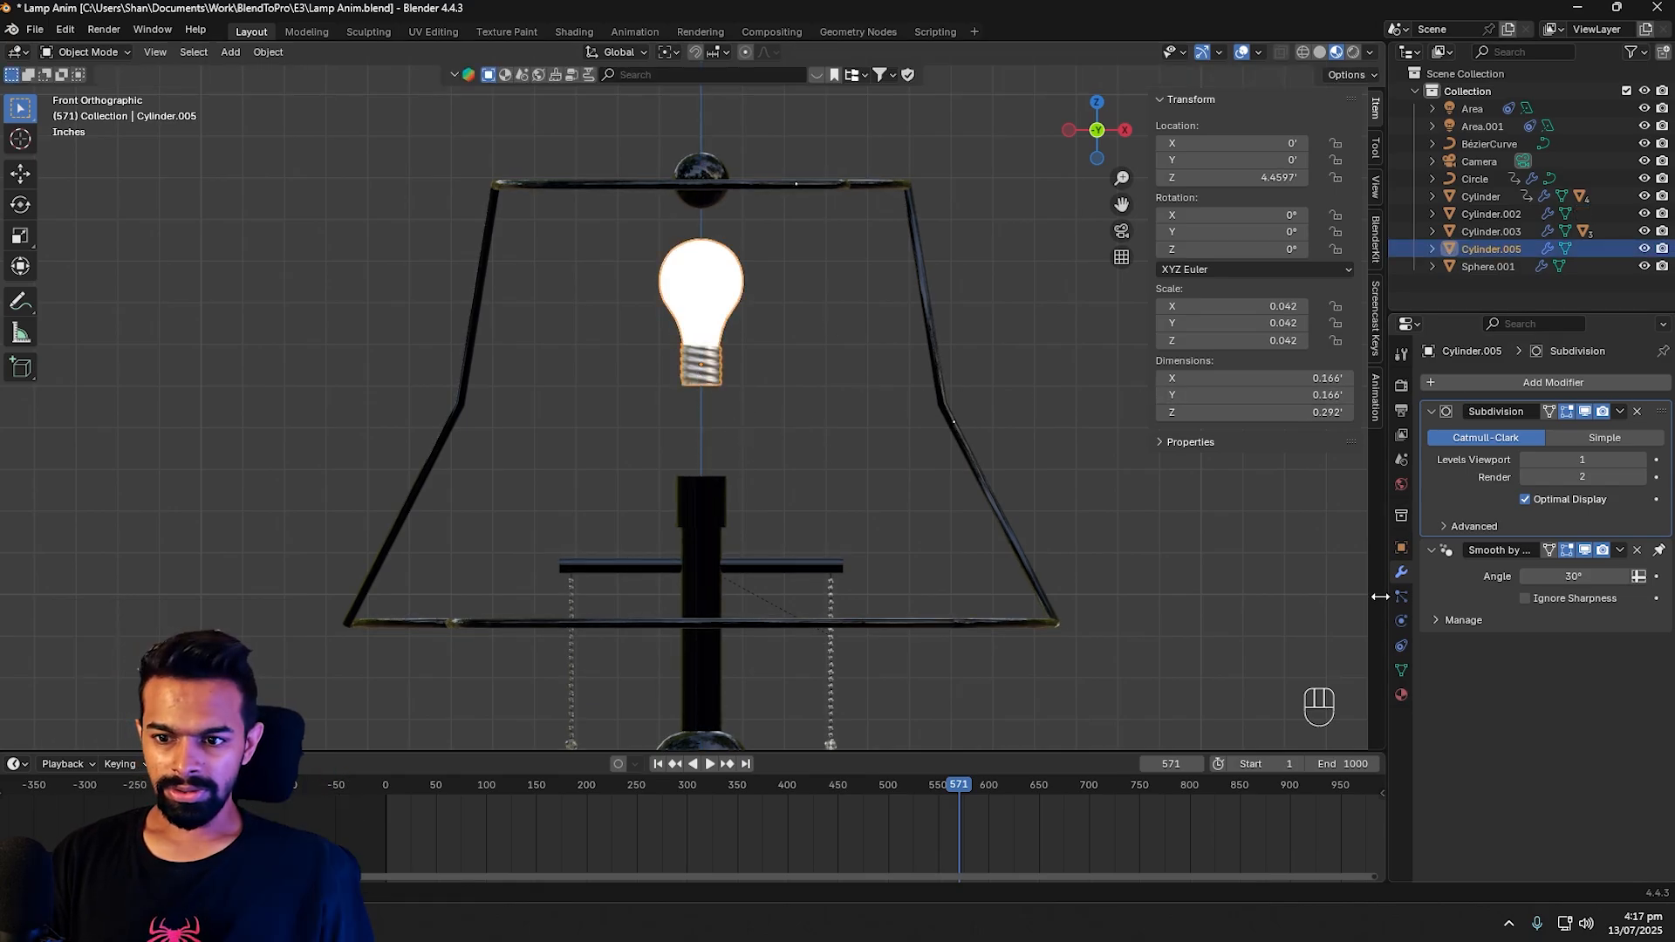
left_click(1396, 694)
left_click(1468, 403)
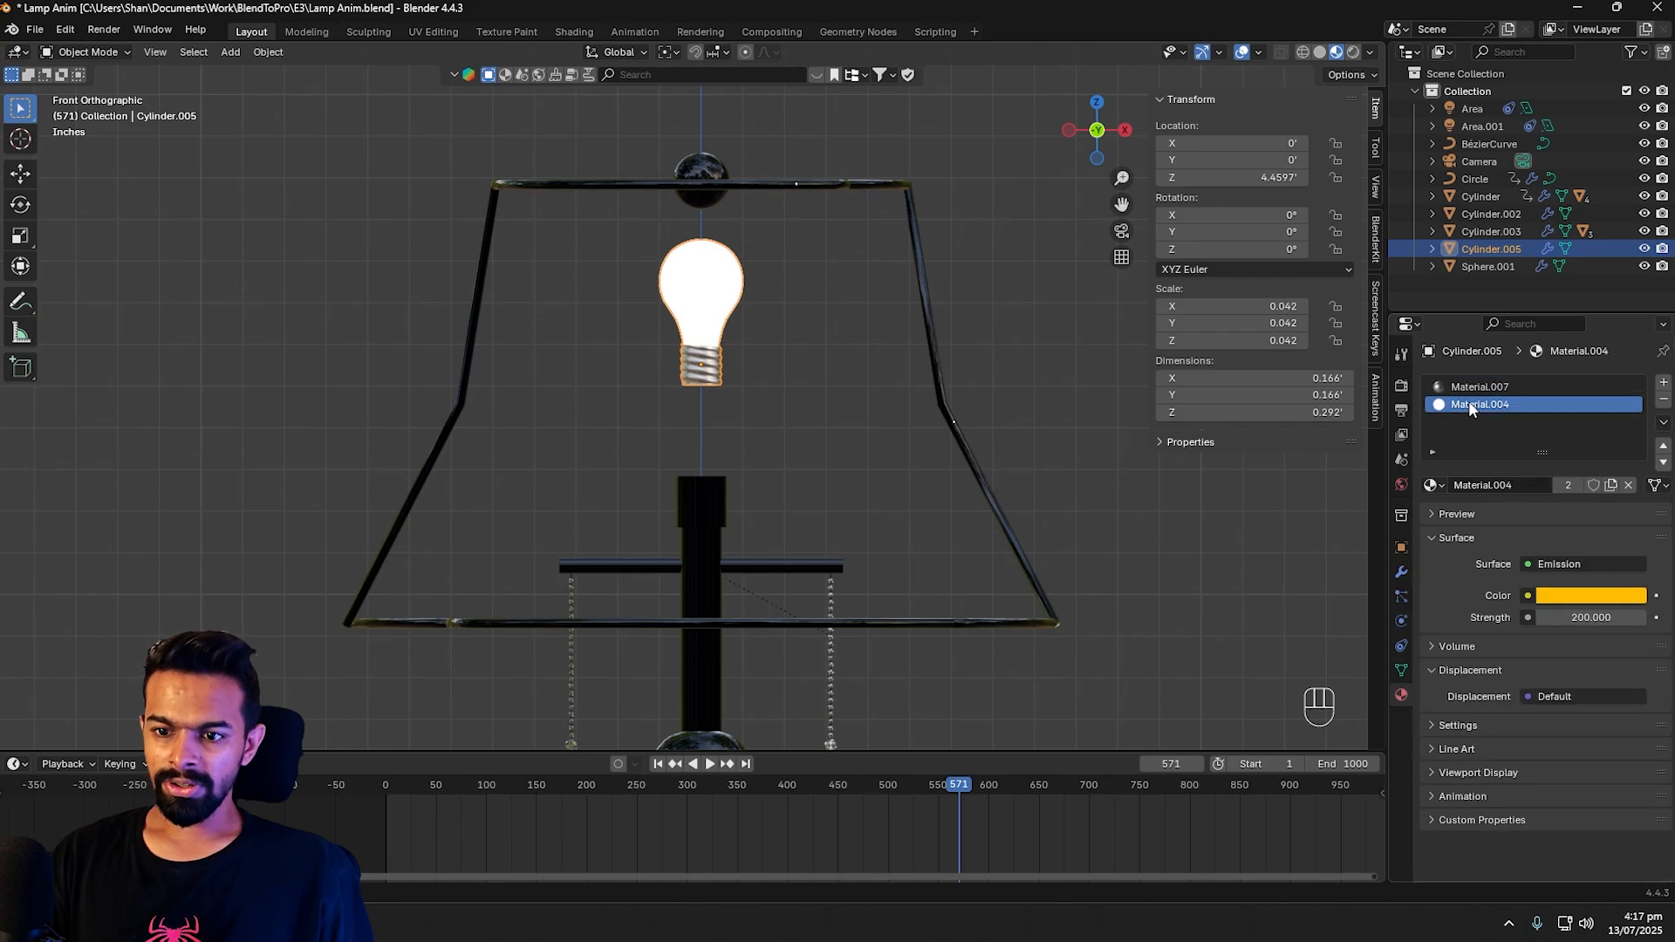
left_click(1590, 618)
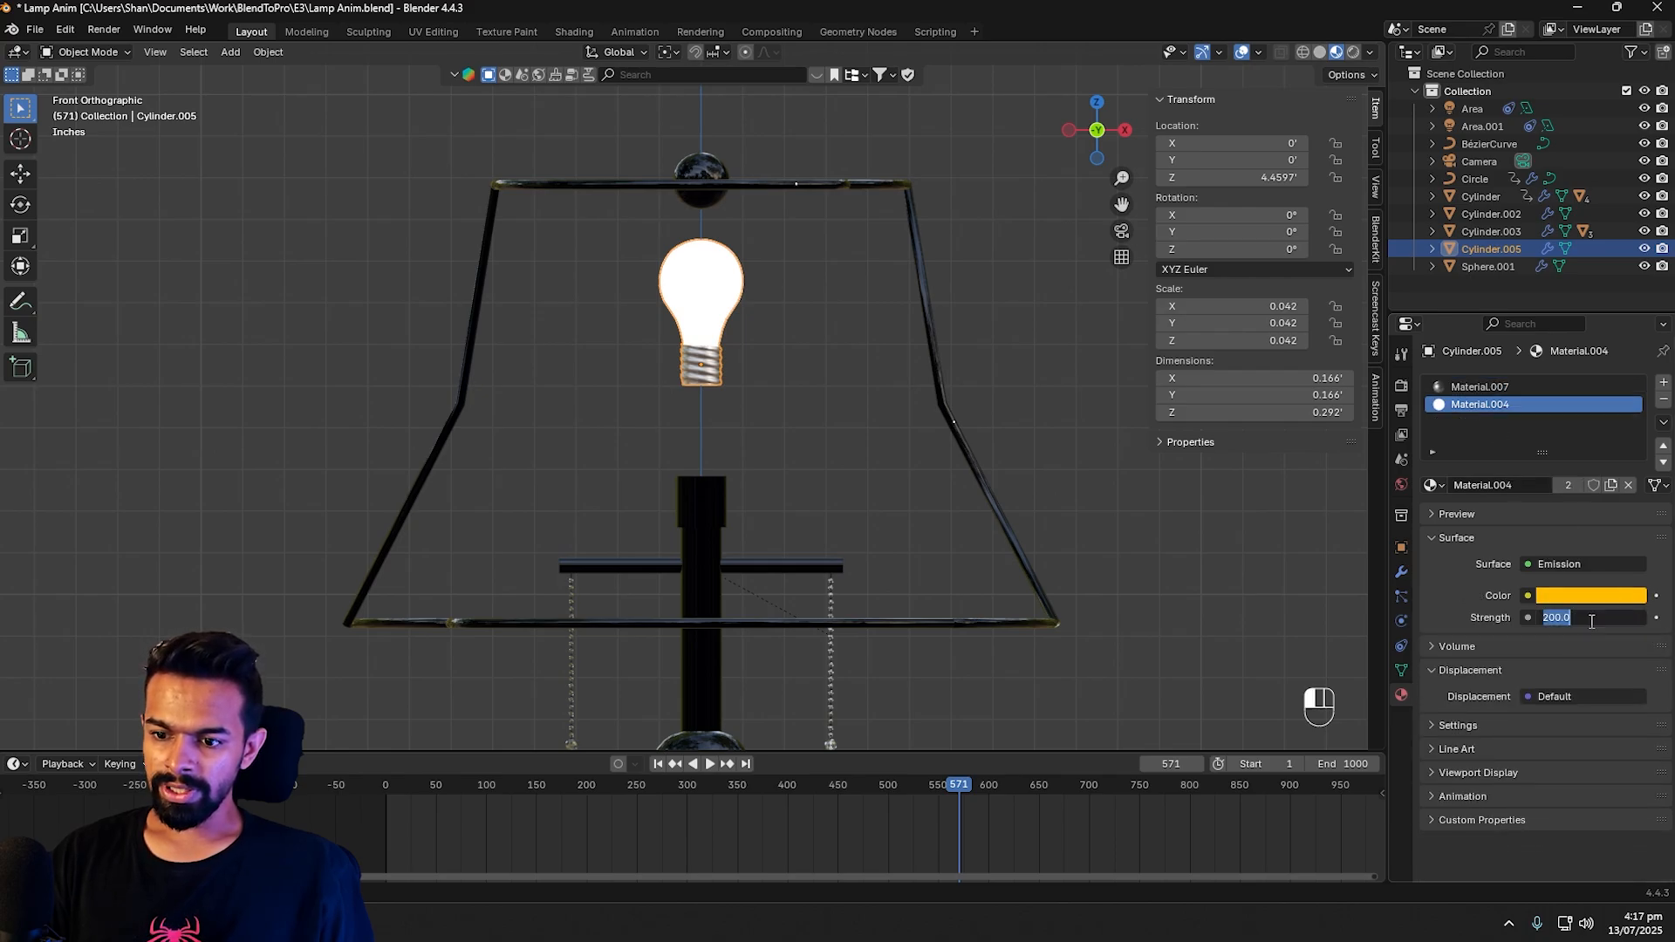
type("0")
key("Return")
left_click(1069, 256)
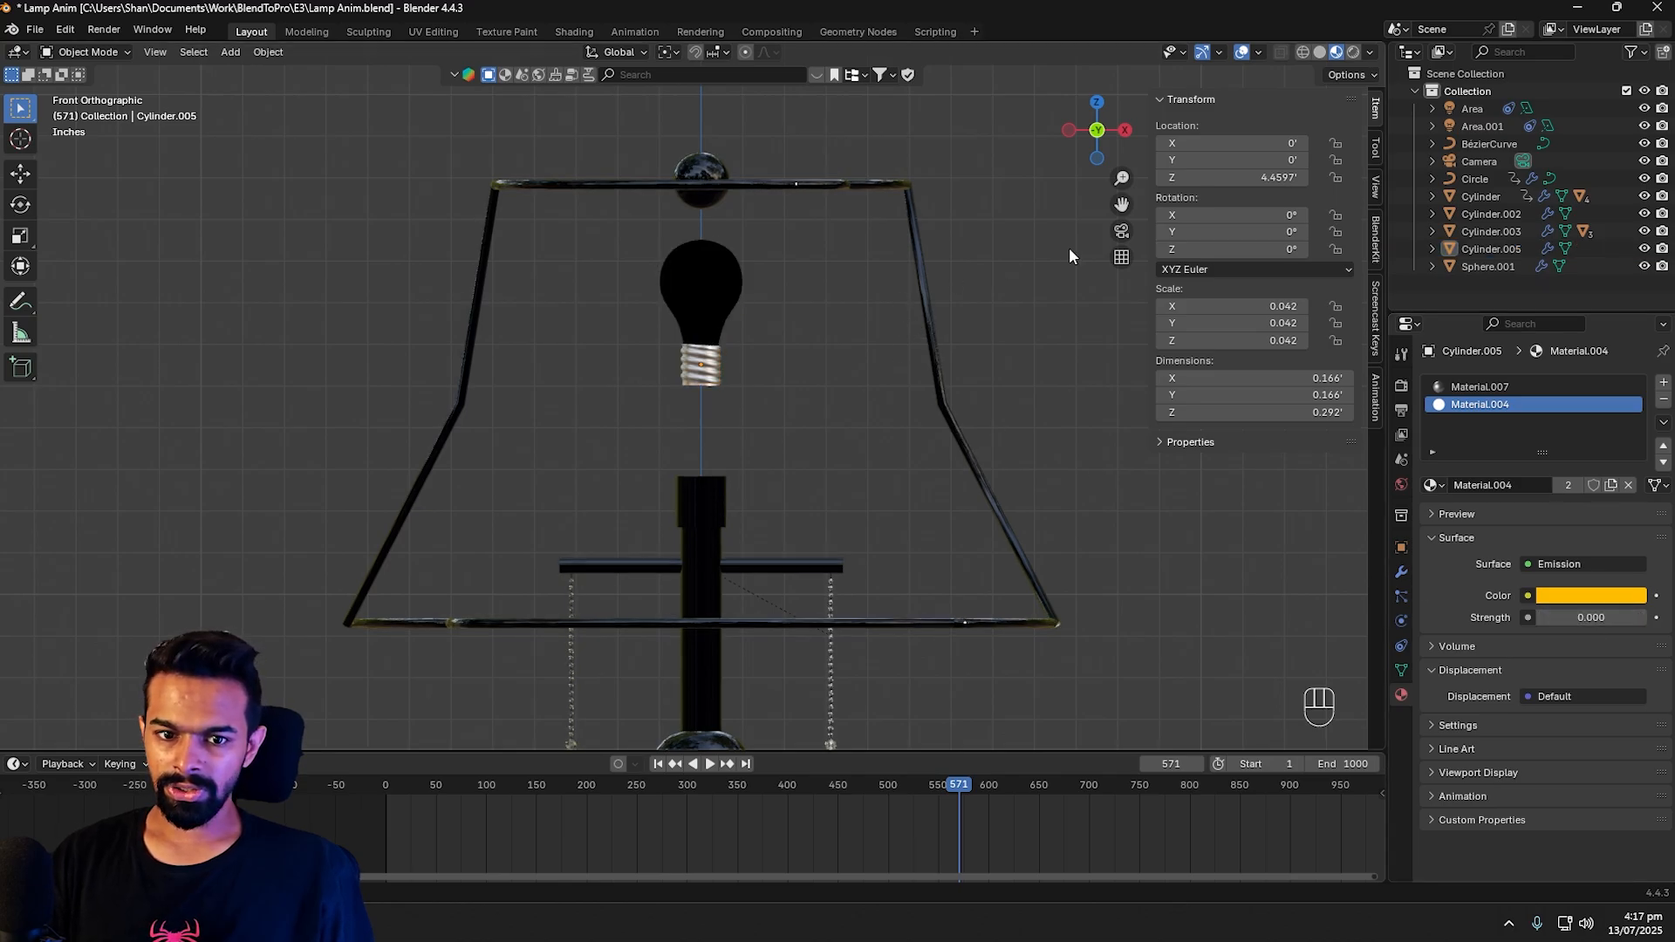
Step: Undo the last three changes
key("ctrl+z")
key("ctrl+z")
key("ctrl+z")
Step: At frame 571, move the bulb down about 0.07' along its local Z axis, closer above the socket
left_click(695, 312)
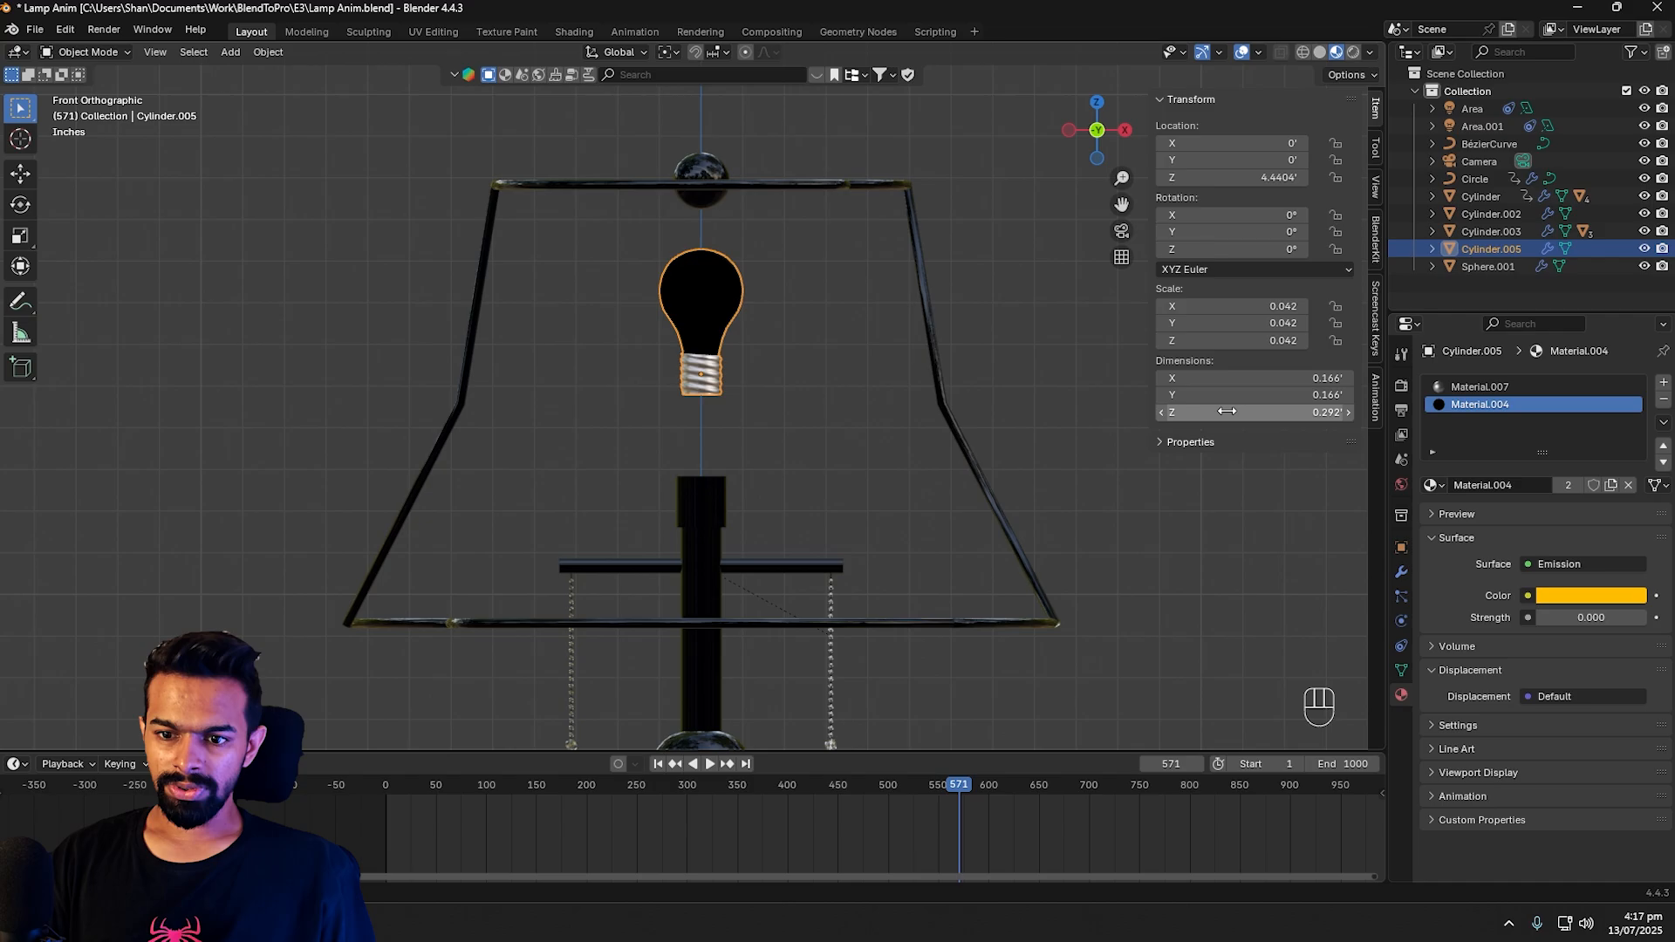
left_click_drag(965, 783, 960, 787)
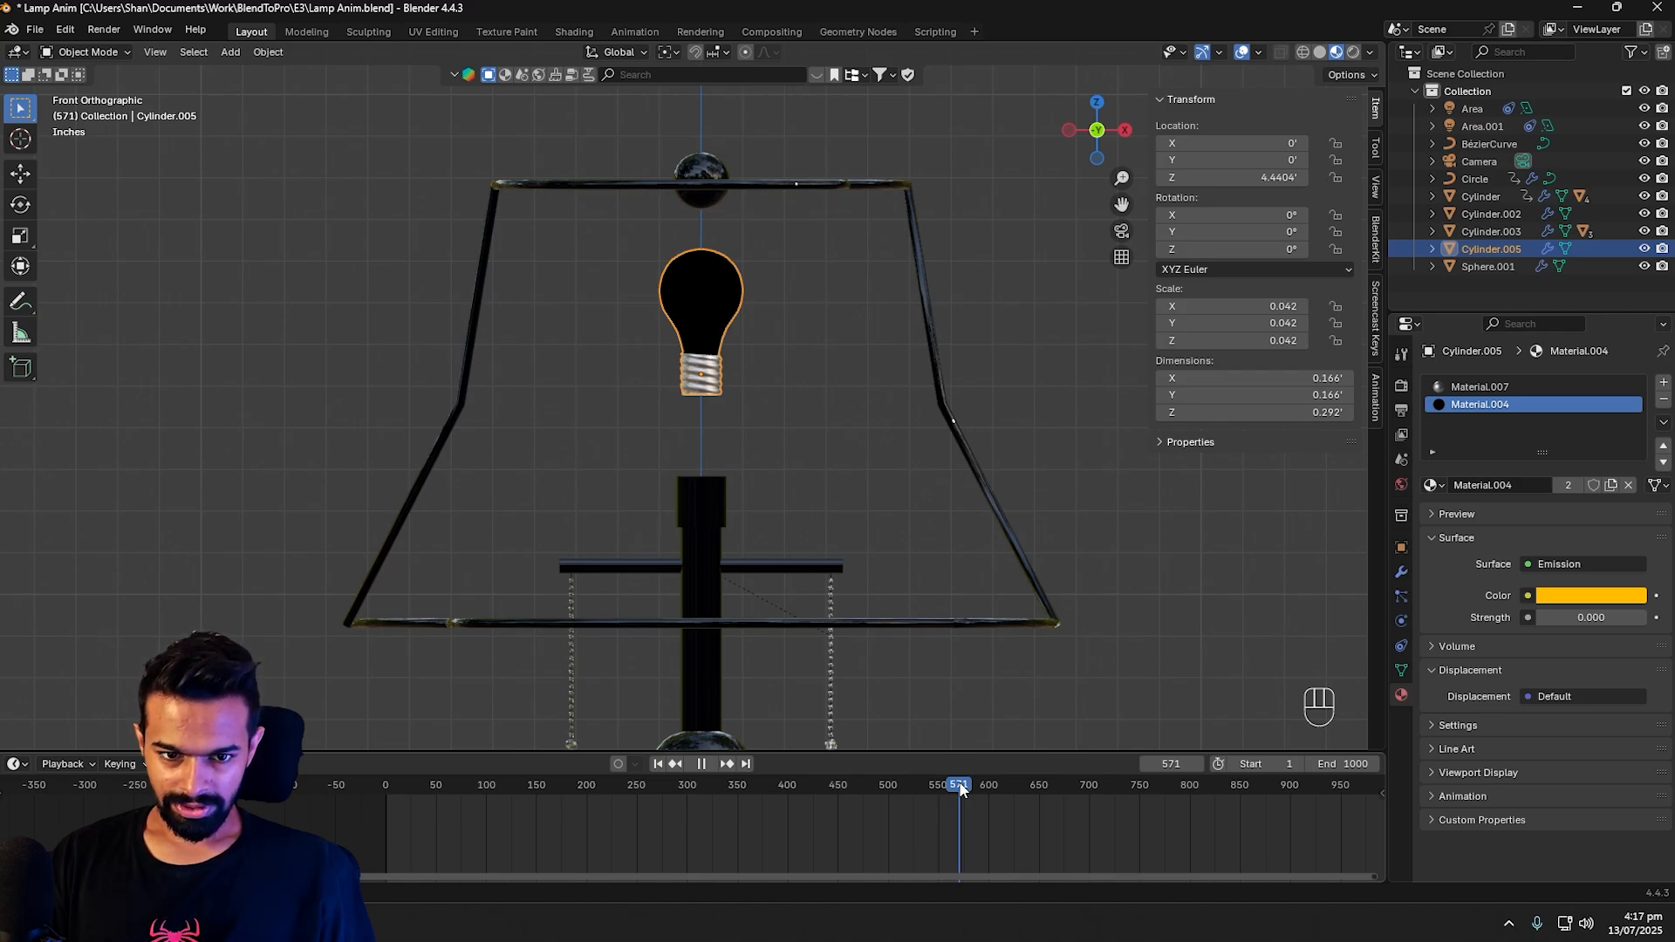
left_click_drag(960, 788, 960, 788)
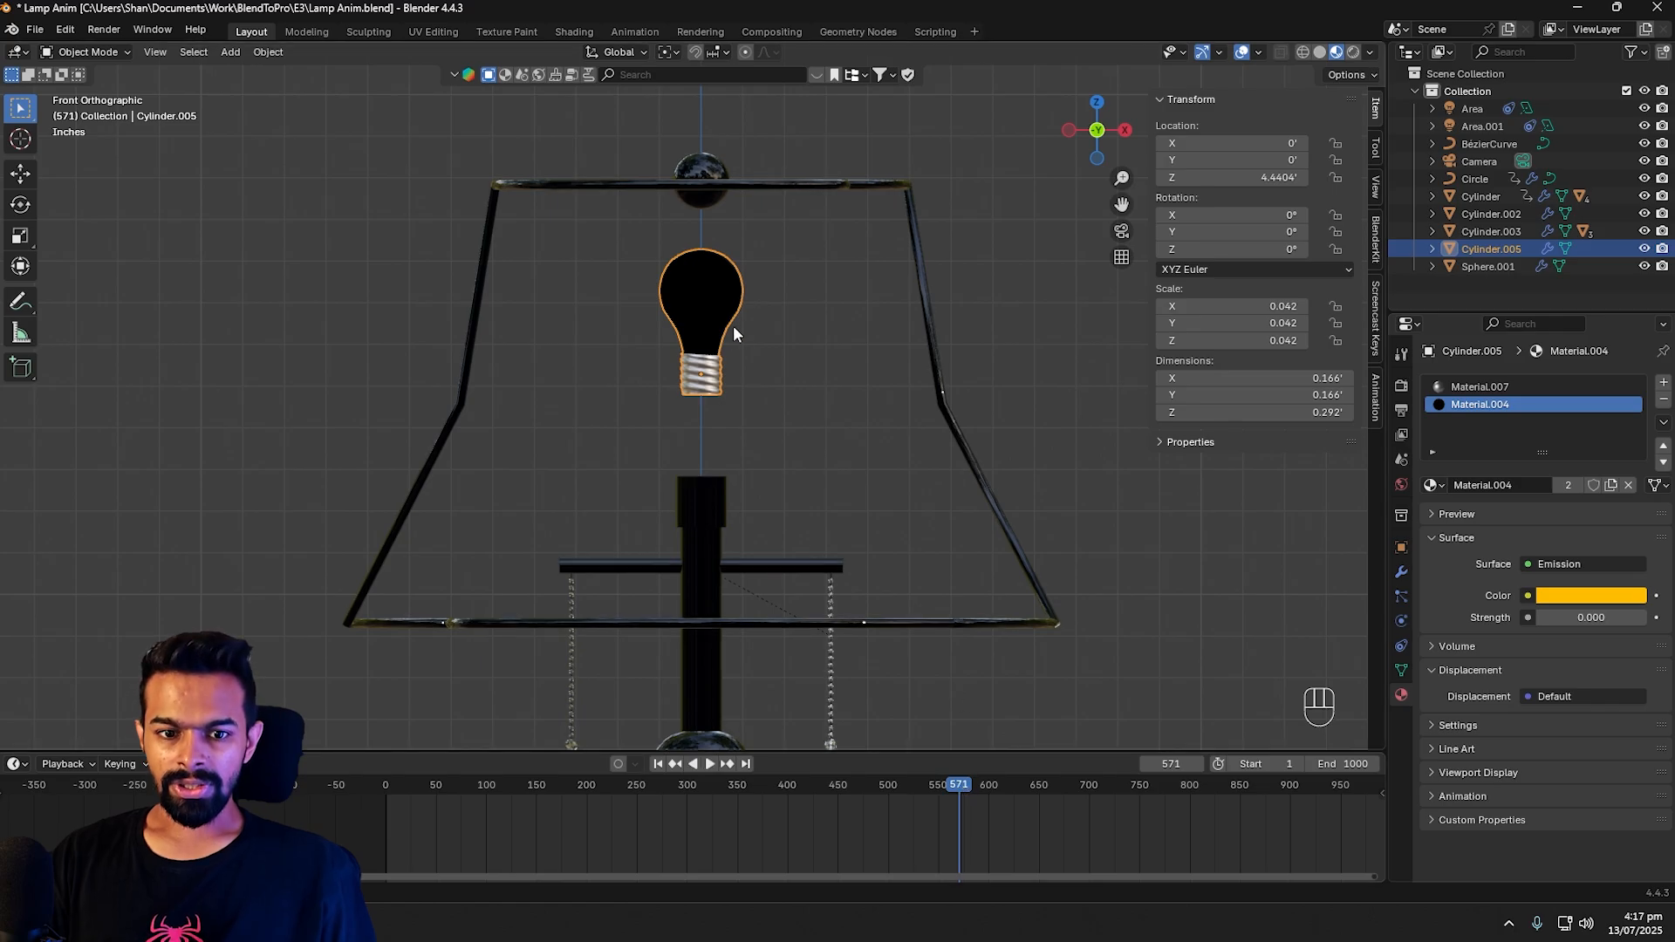
key("g")
key("z")
key("z")
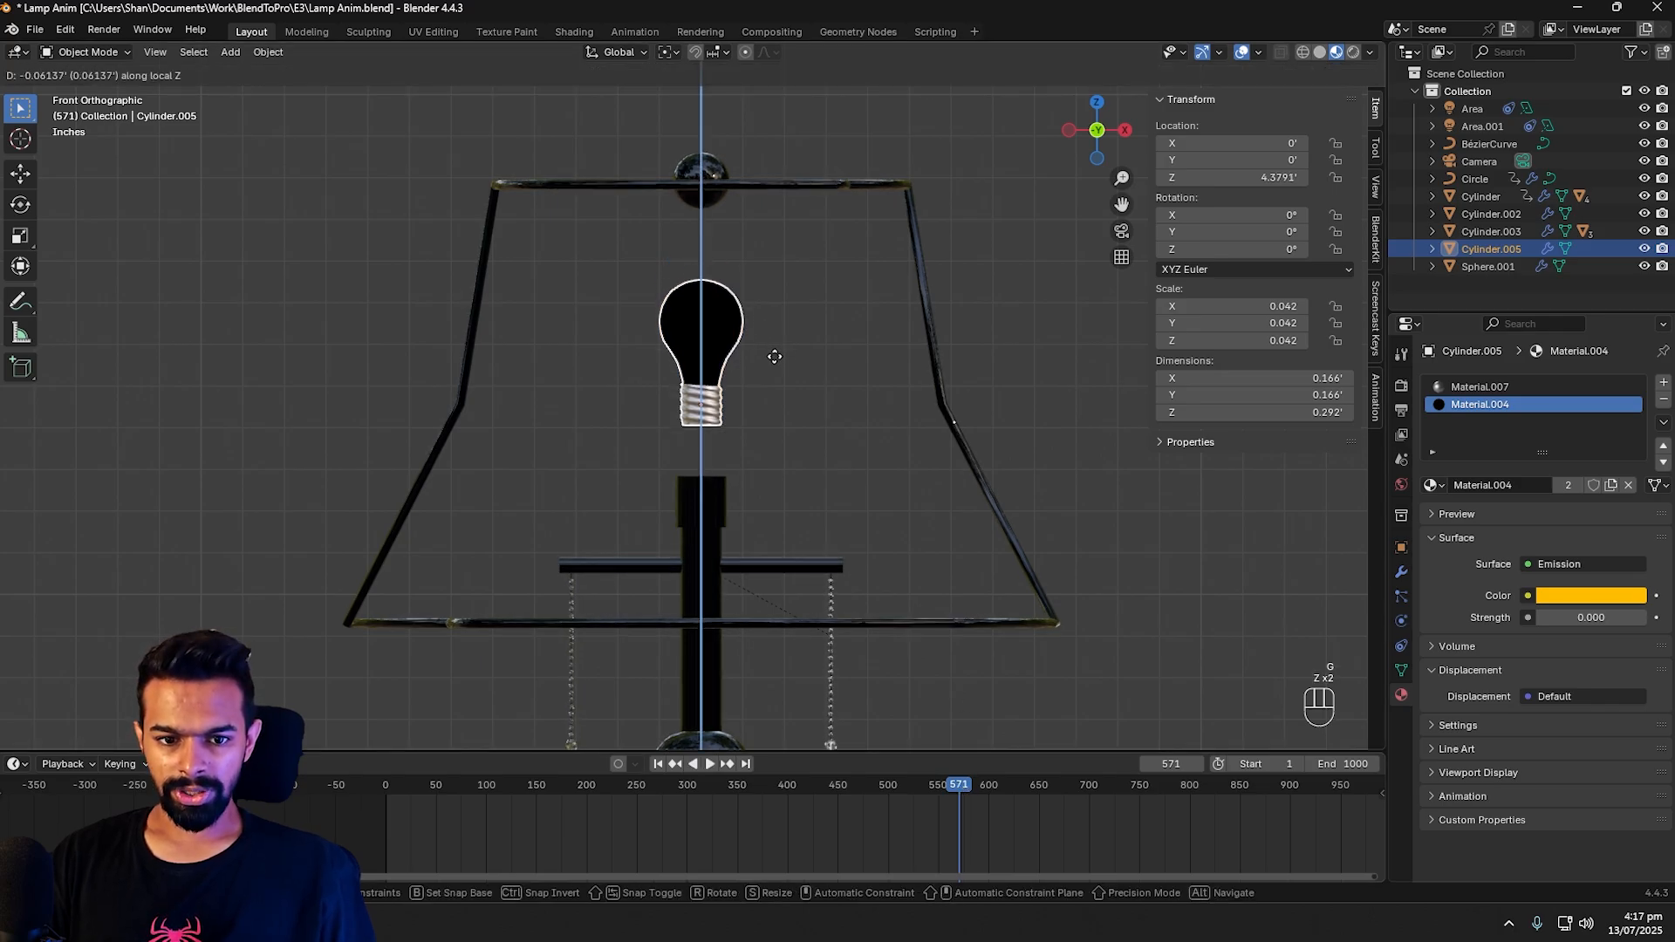
left_click(774, 361)
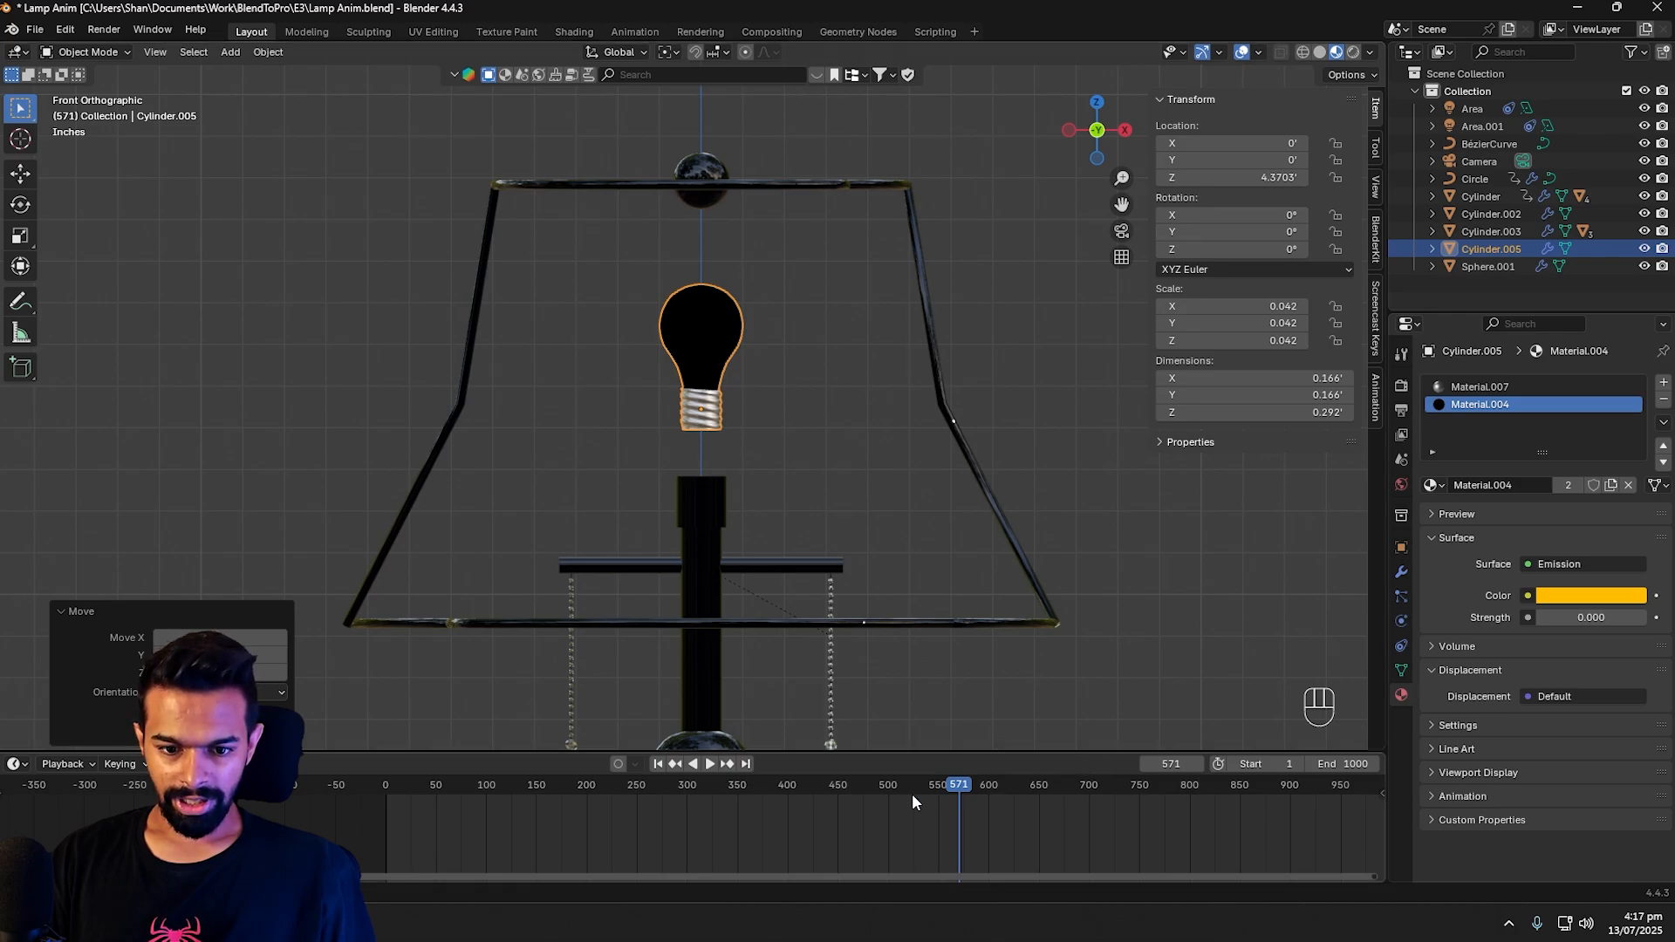
left_click(714, 766)
left_click(960, 785)
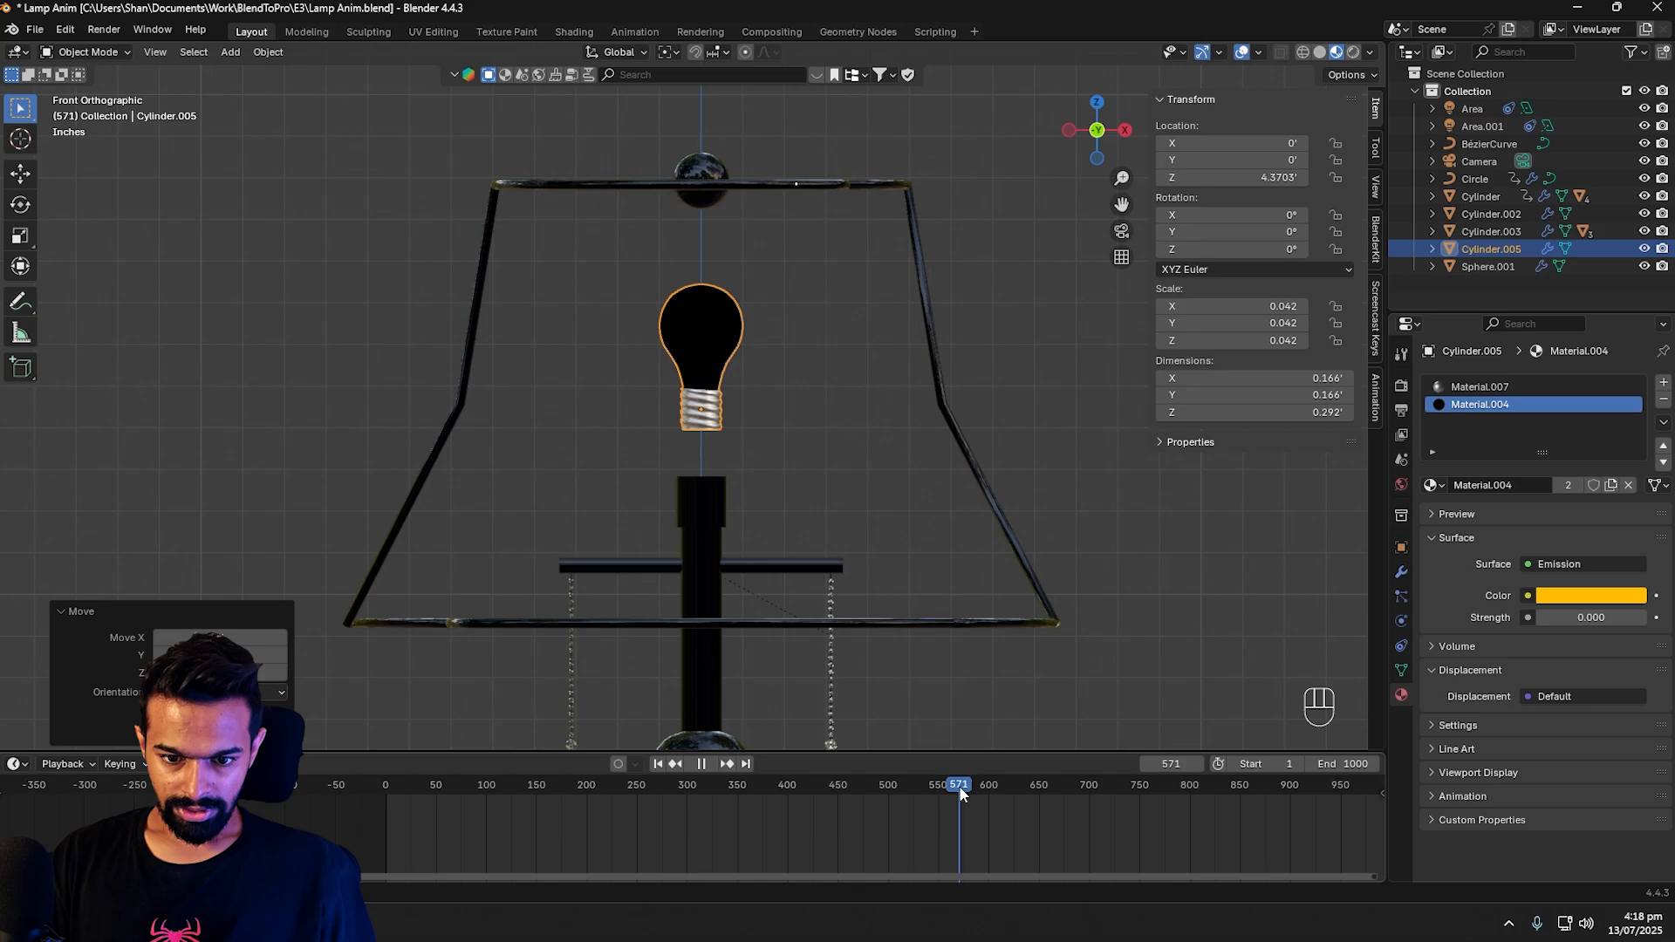
Step: Keyframe the bulb's current location at frame 572, and keyframe it at frame 571 with its Z location at 147.29'
key("space")
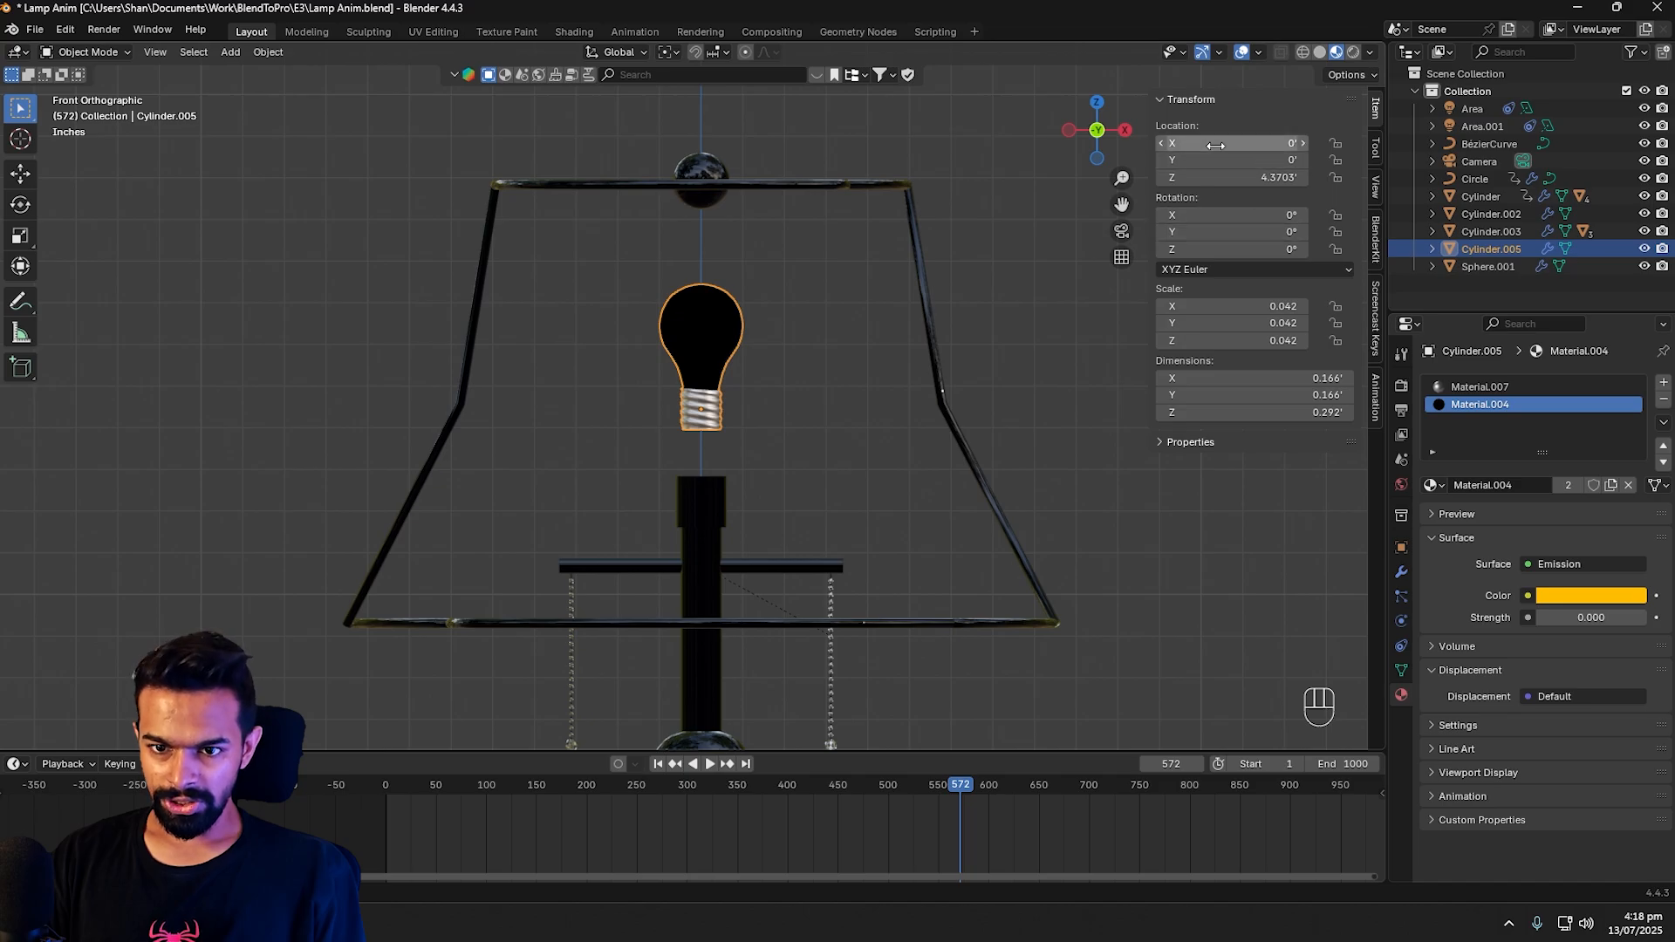
key("i")
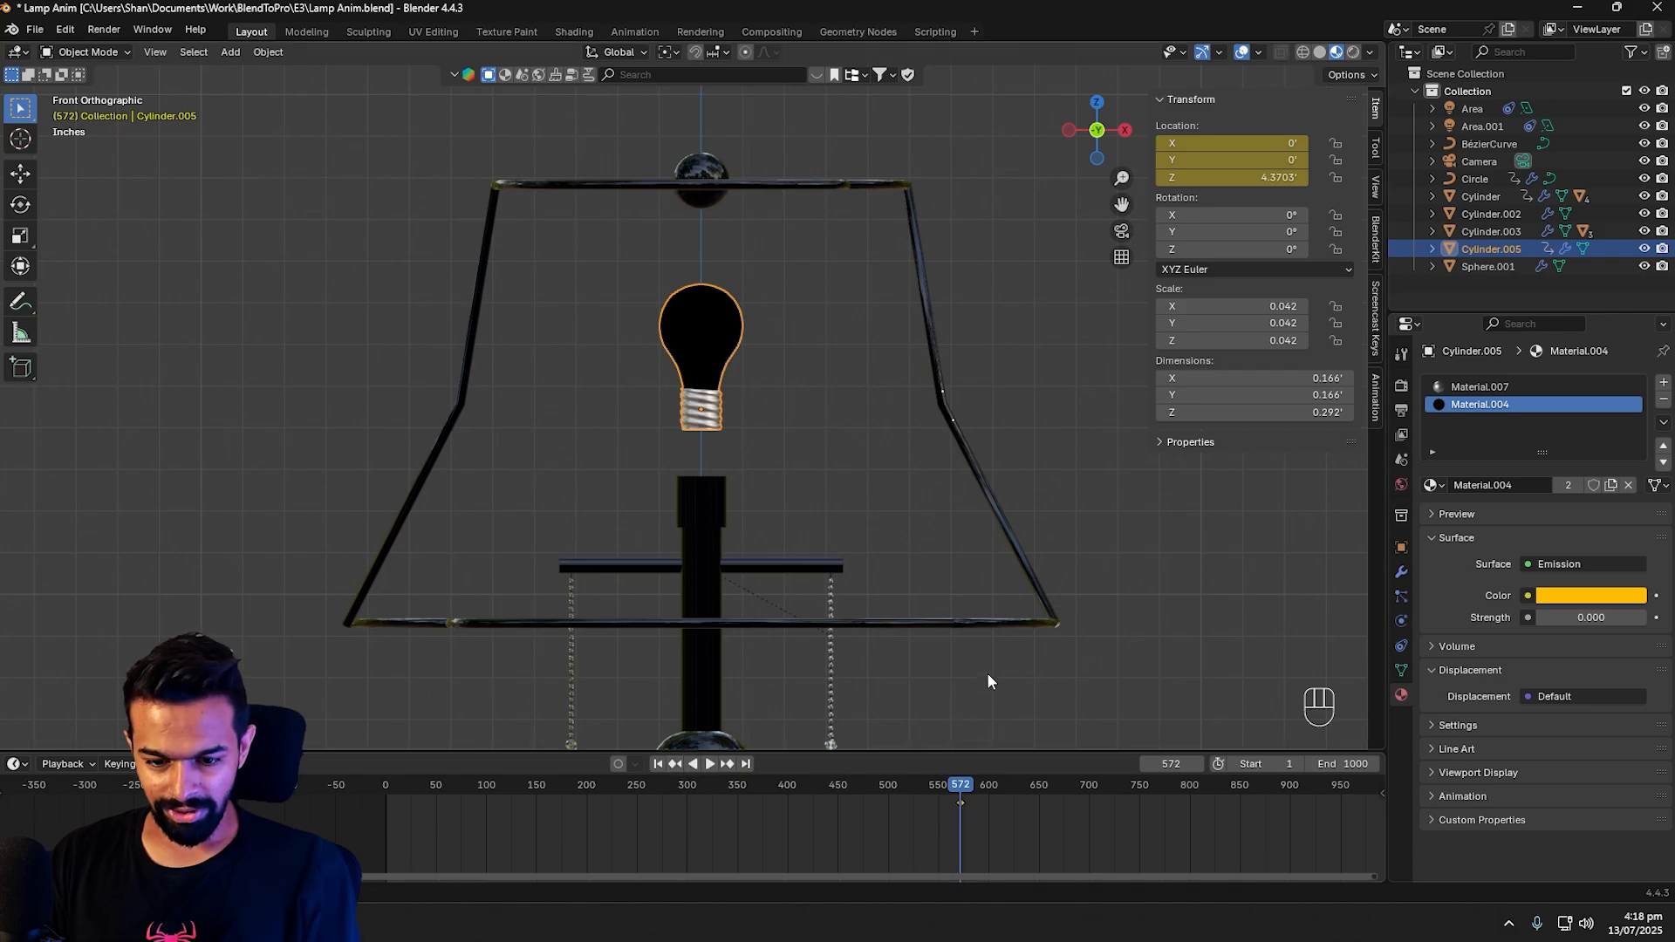
key("Left")
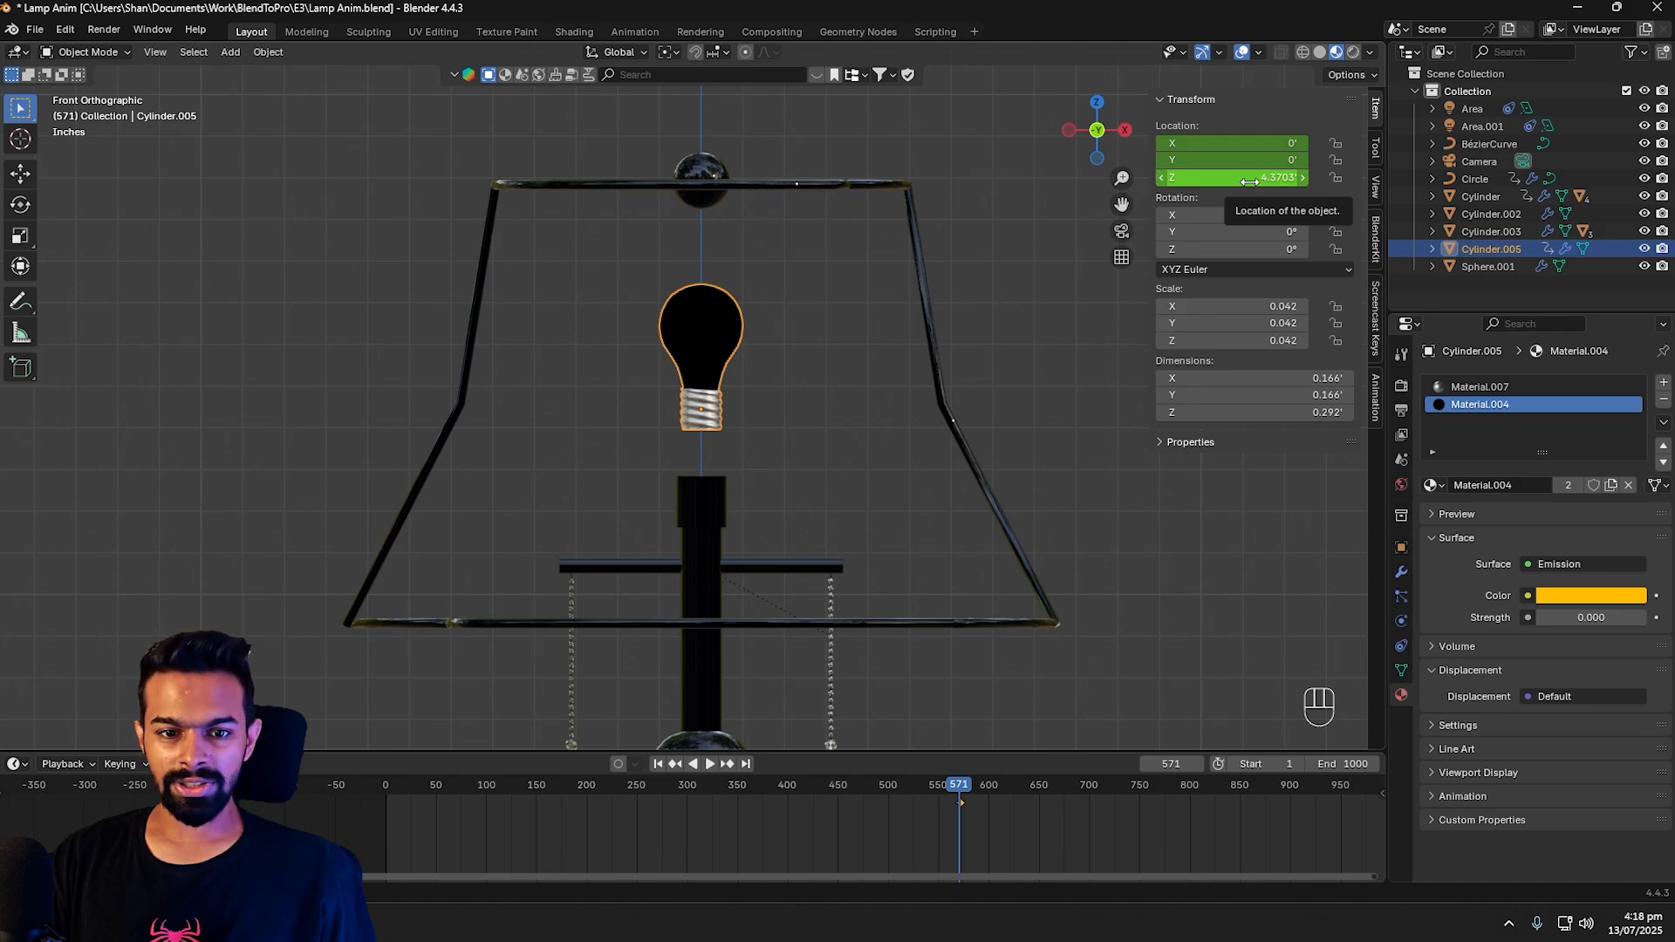
left_click_drag(1249, 180, 1303, 181)
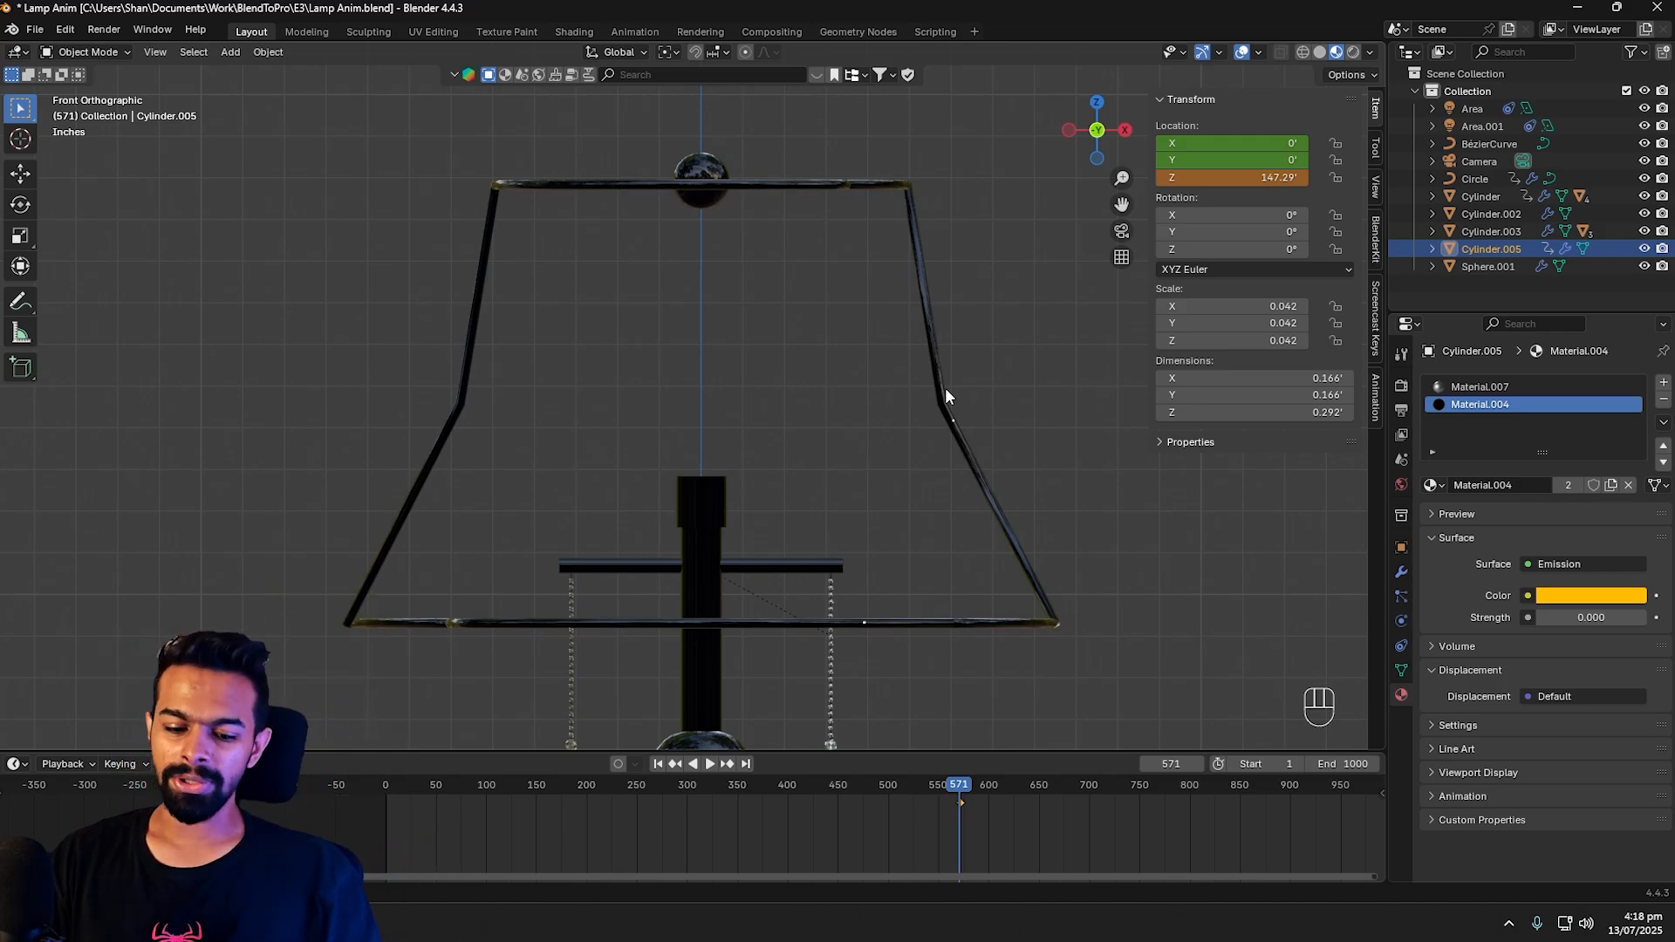
key("i")
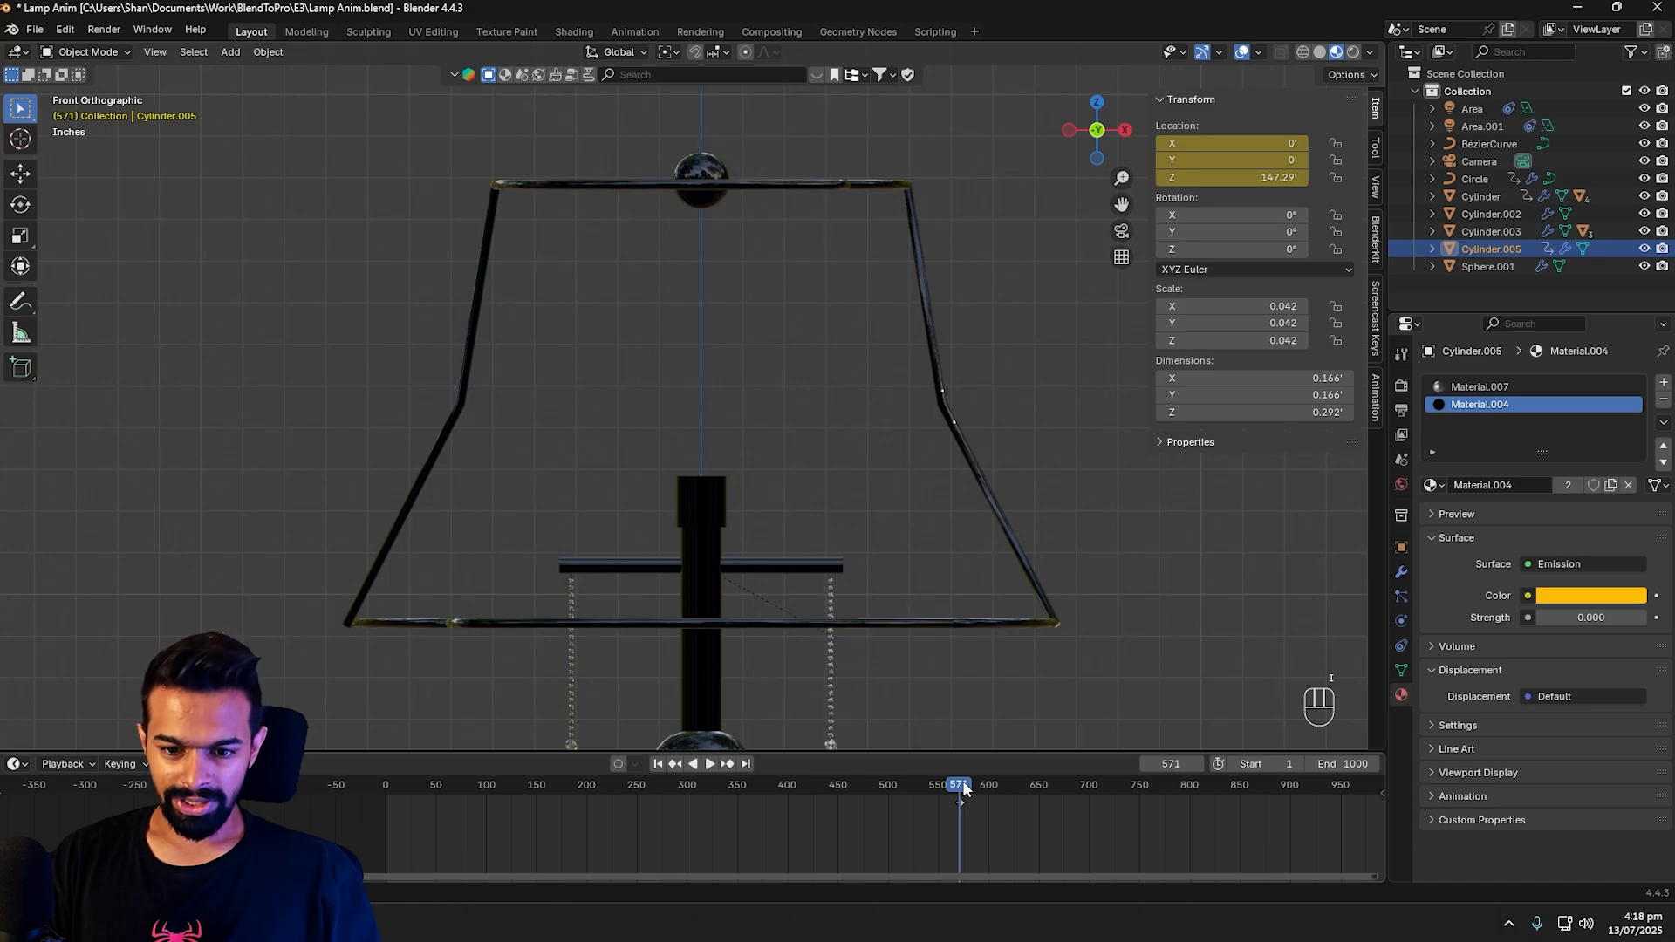
Step: Scrub across the bulb's two location keyframes to check its entrance, and set the current frame to 609
key("space")
left_click_drag(962, 783, 962, 784)
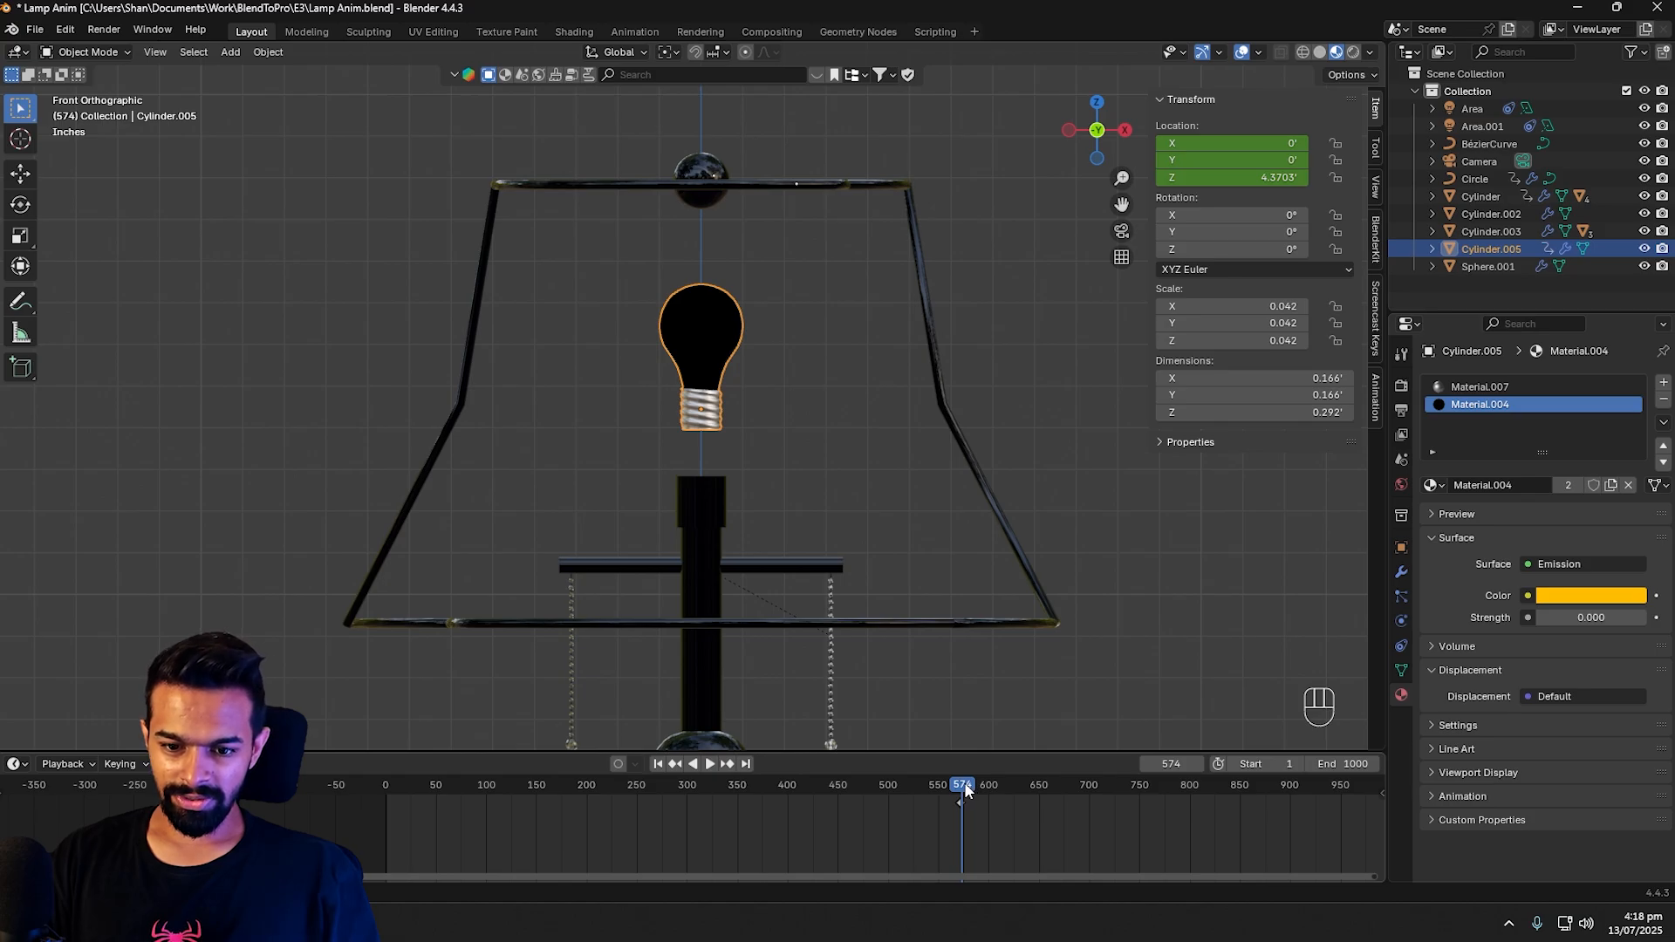
left_click_drag(964, 790, 998, 790)
scroll(1012, 809, "up", 3)
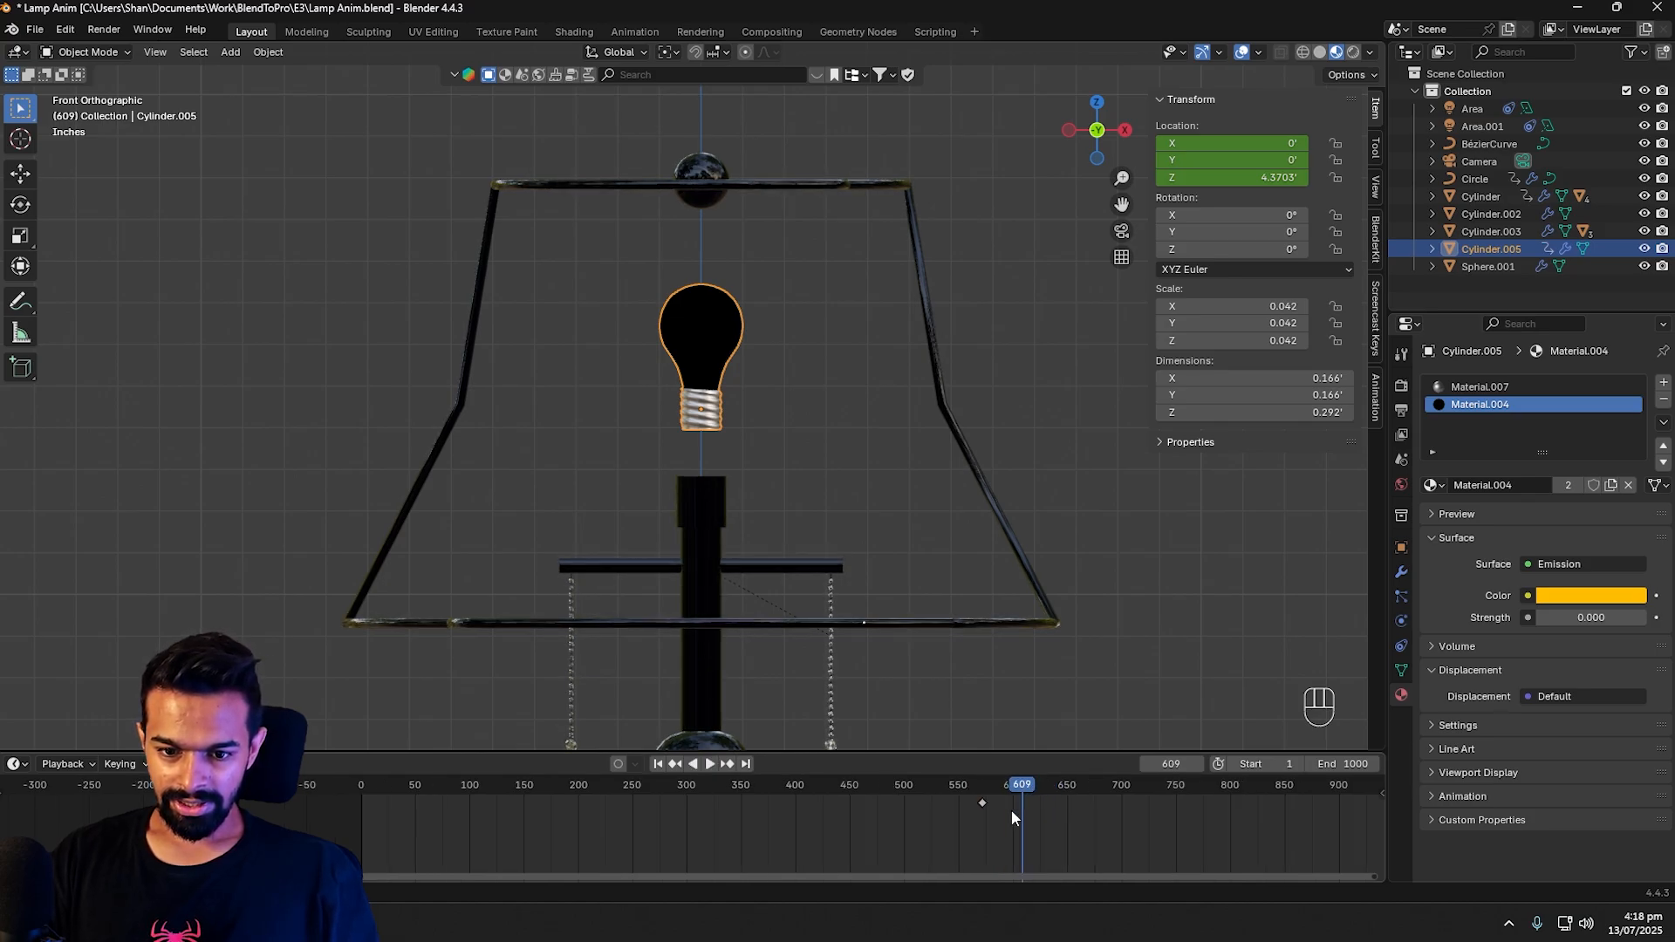
middle_click_drag(1127, 851, 926, 823)
scroll(927, 824, "up", 5)
middle_click_drag(1041, 851, 952, 850)
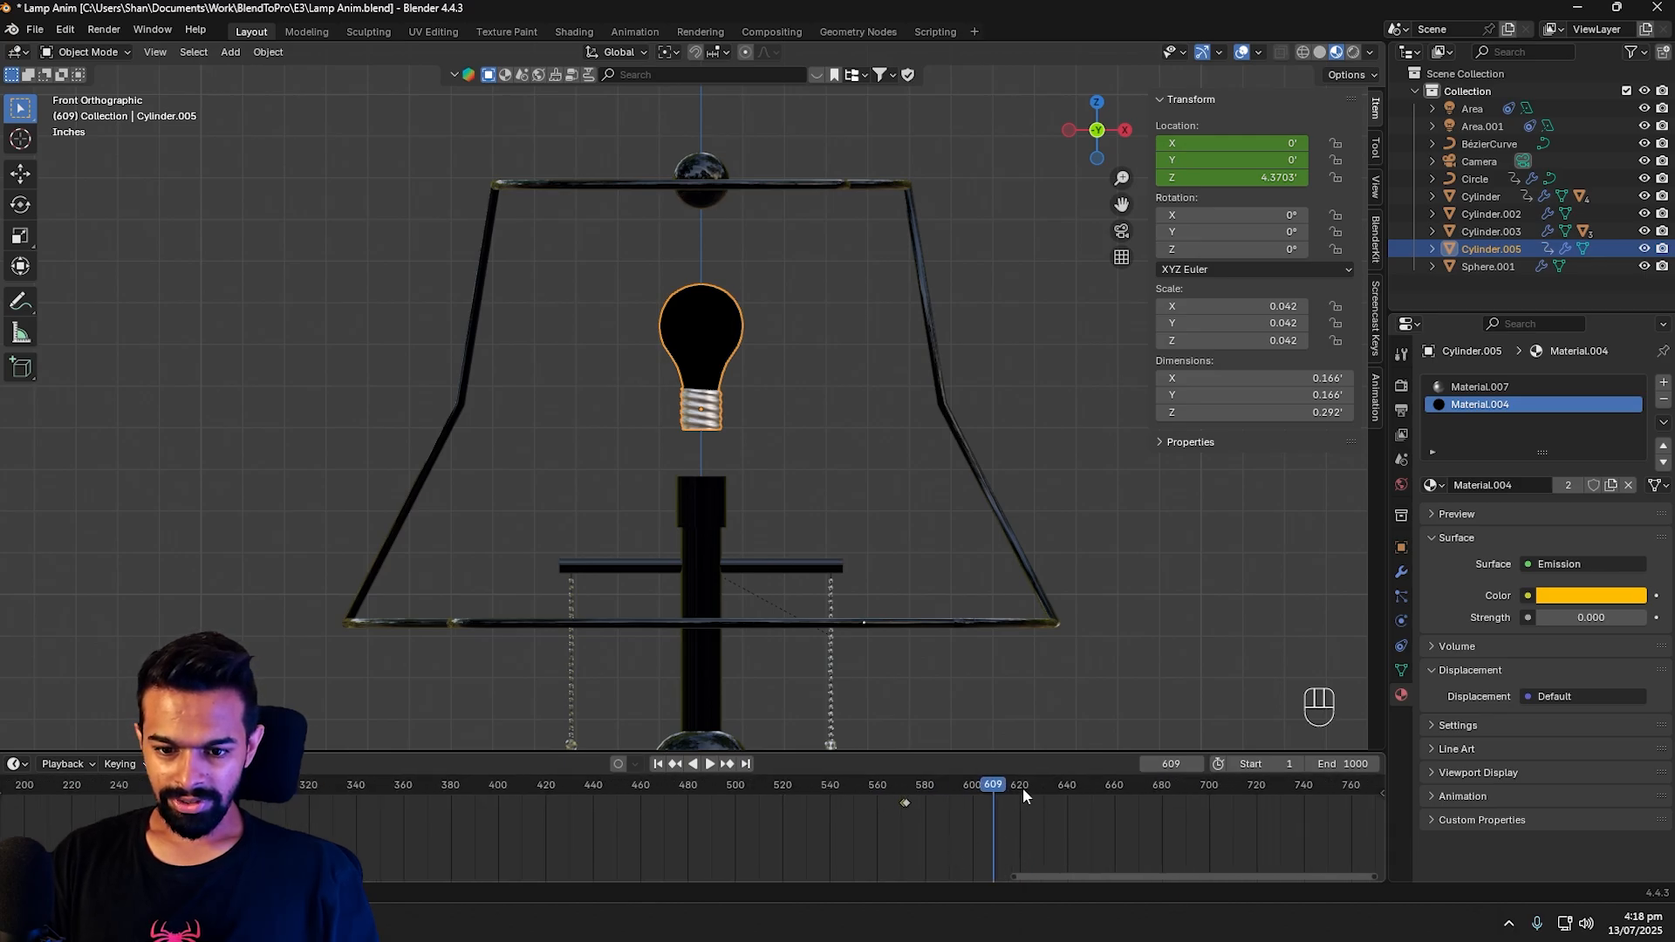
Step: Keyframe the bulb's Z rotation at 720° on frame 610 and play back the spin from about frame 570
mouse_move(990, 787)
left_mouse_down()
mouse_move(975, 790)
mouse_move(994, 788)
left_mouse_up()
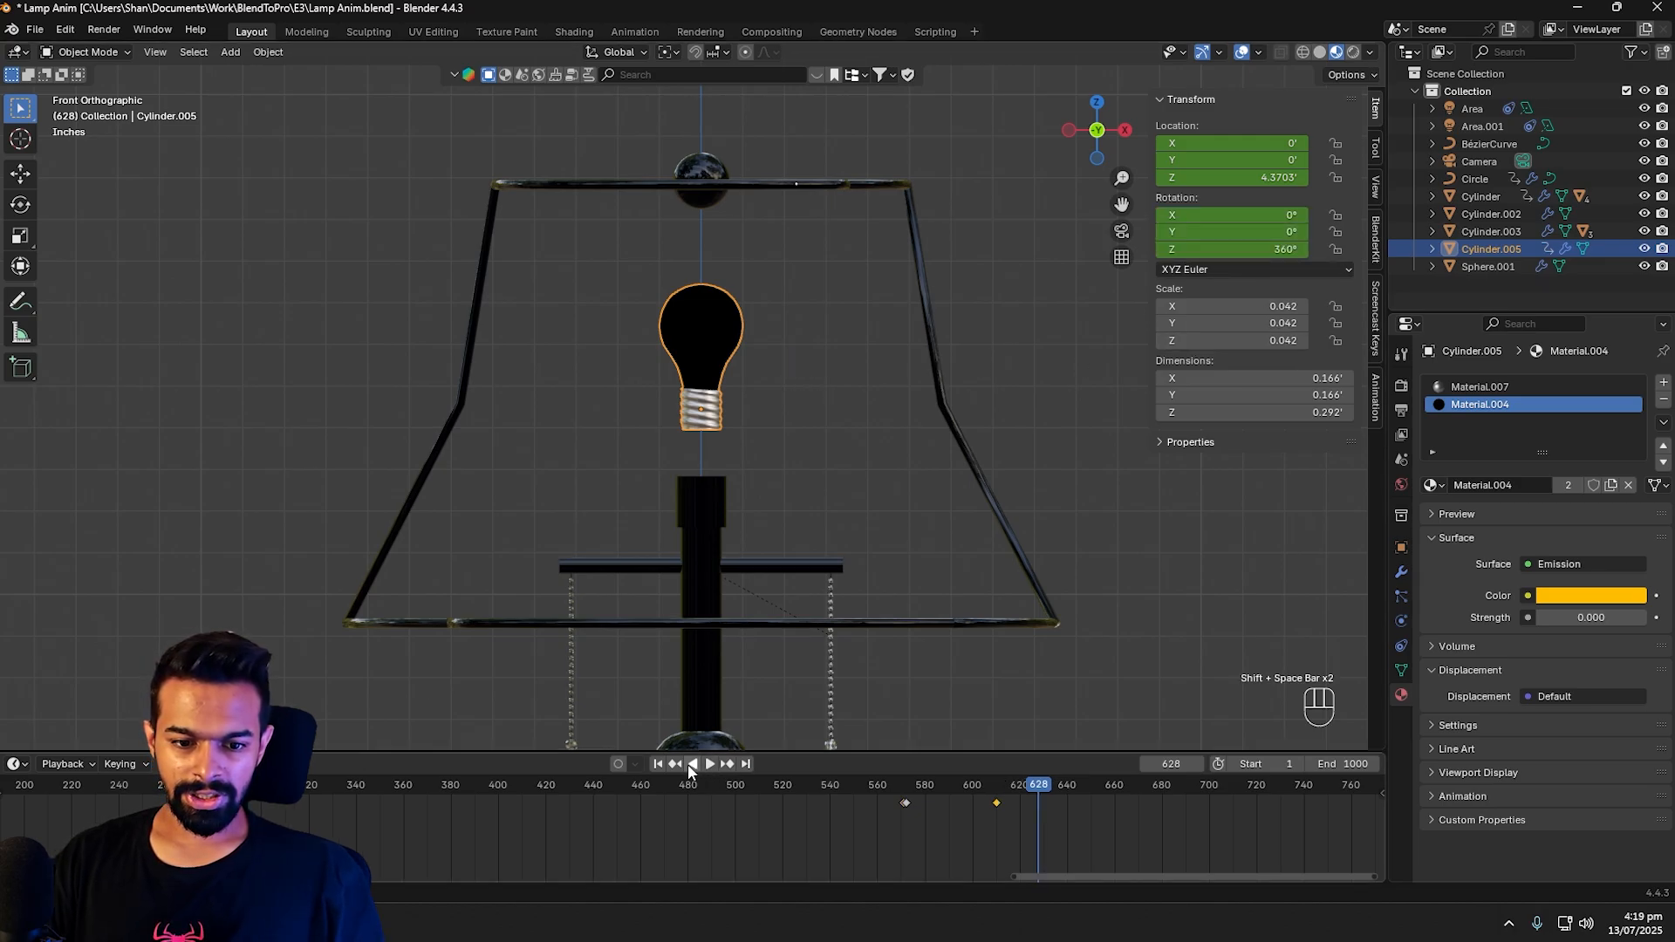
left_click(677, 764)
left_click(1253, 253)
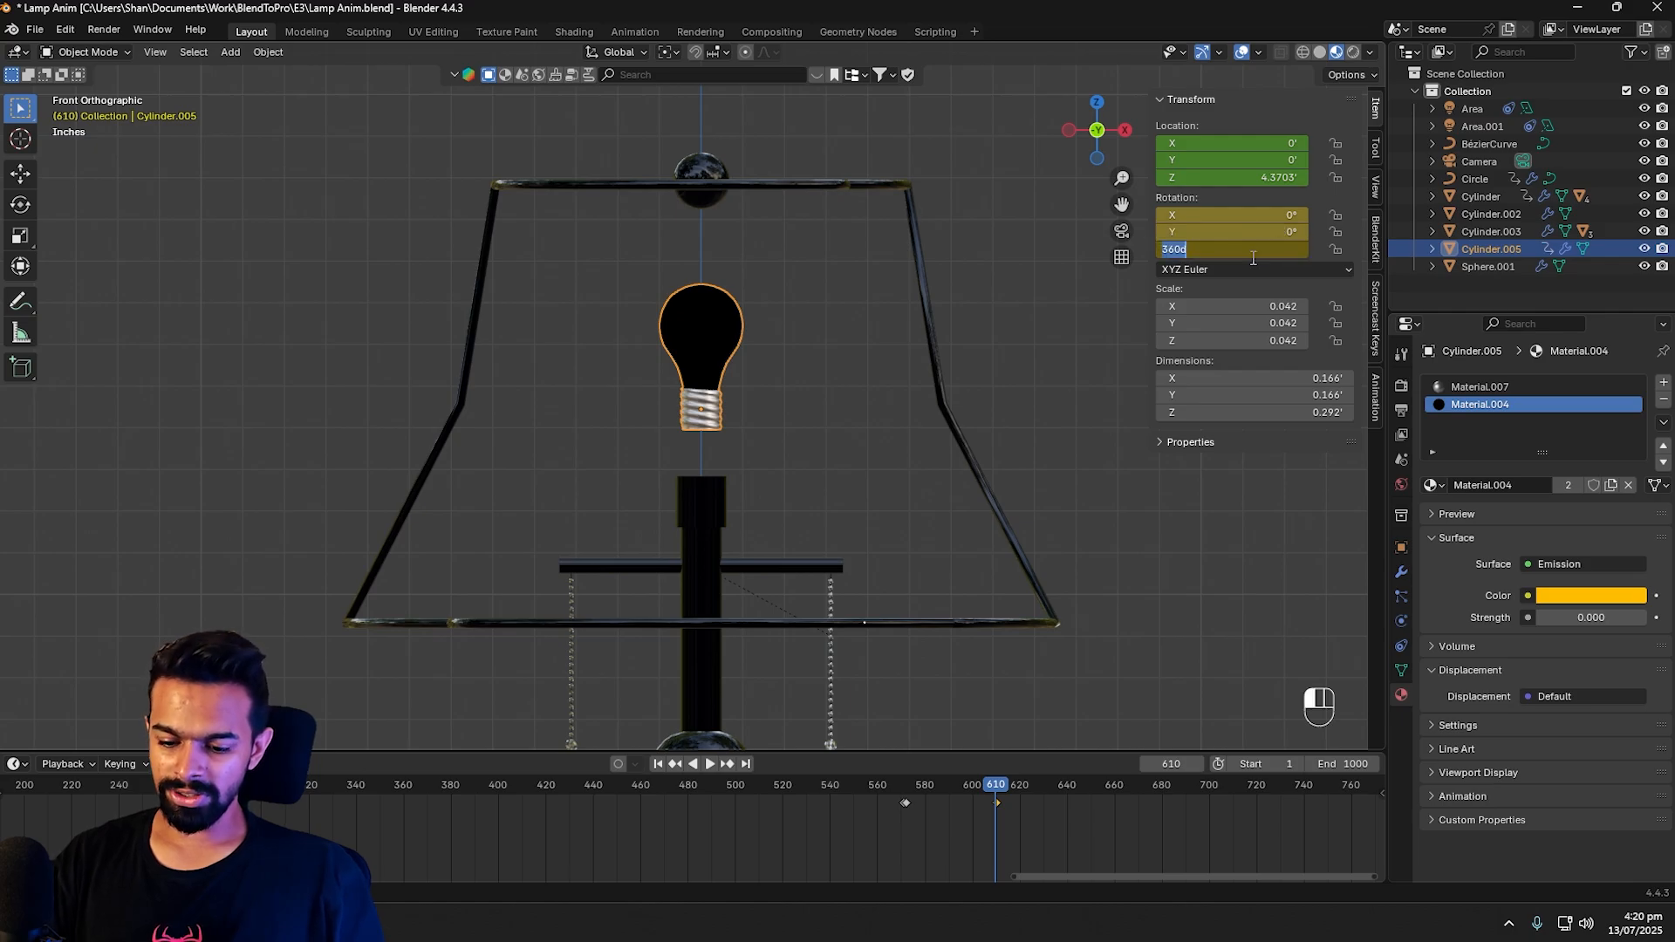
type("720")
key("Return")
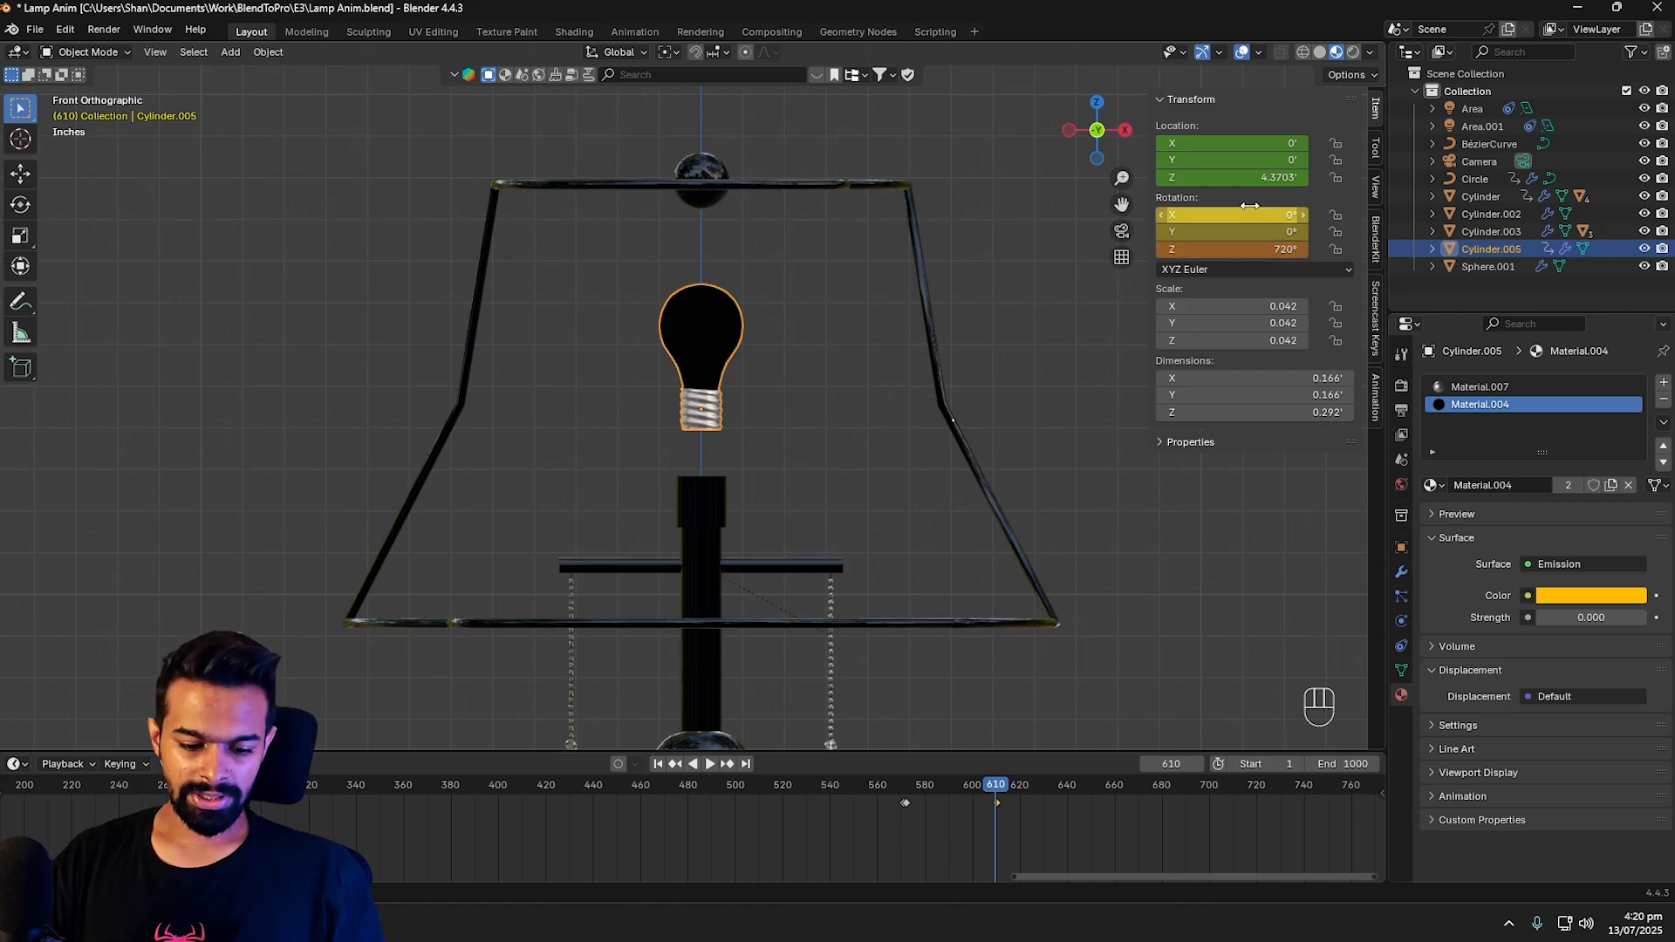
left_click(901, 778)
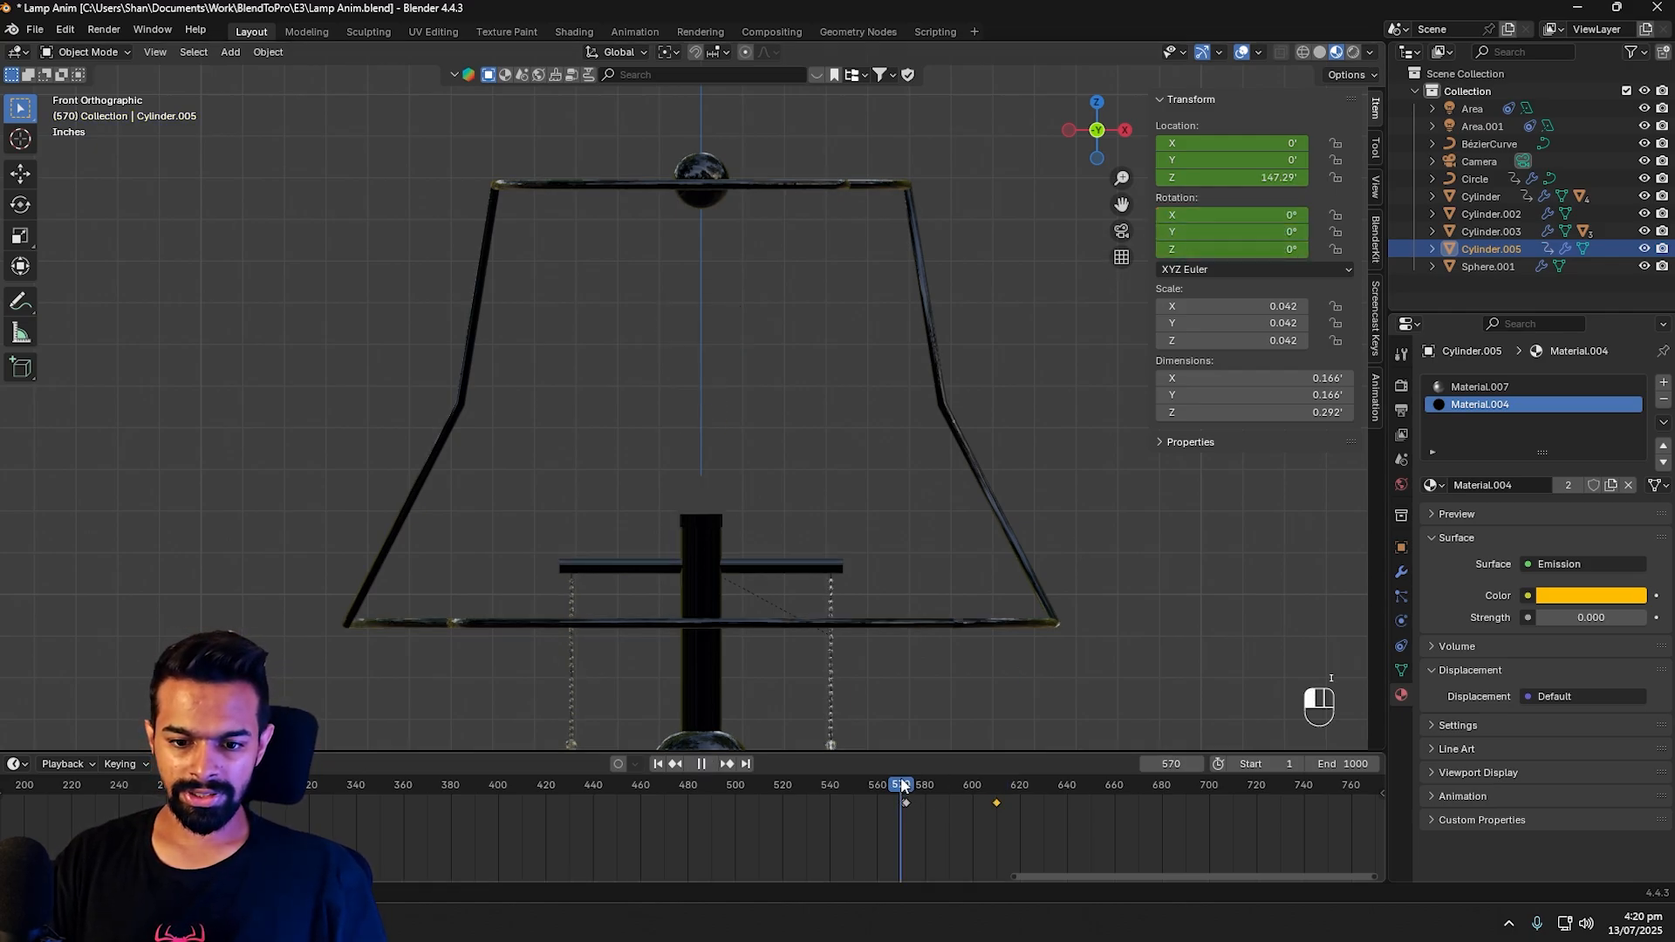
key("shift+space")
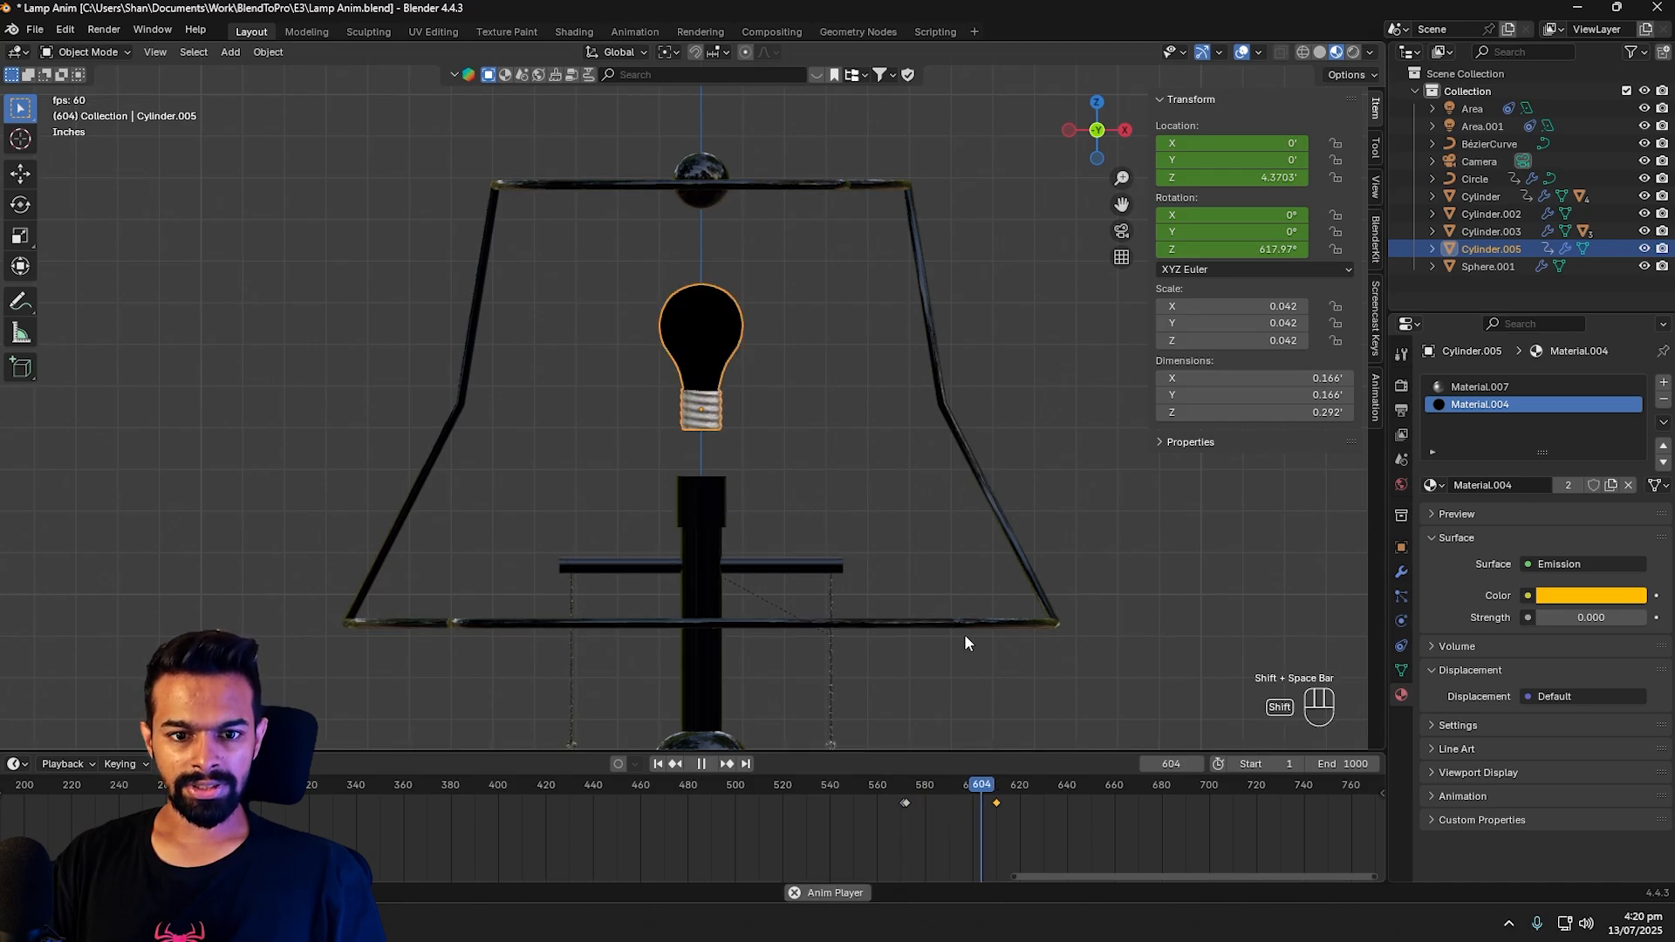
key("shift+space")
Step: Keyframe the bulb's location and rotation at frame 572
left_click_drag(1053, 788, 910, 789)
key("i")
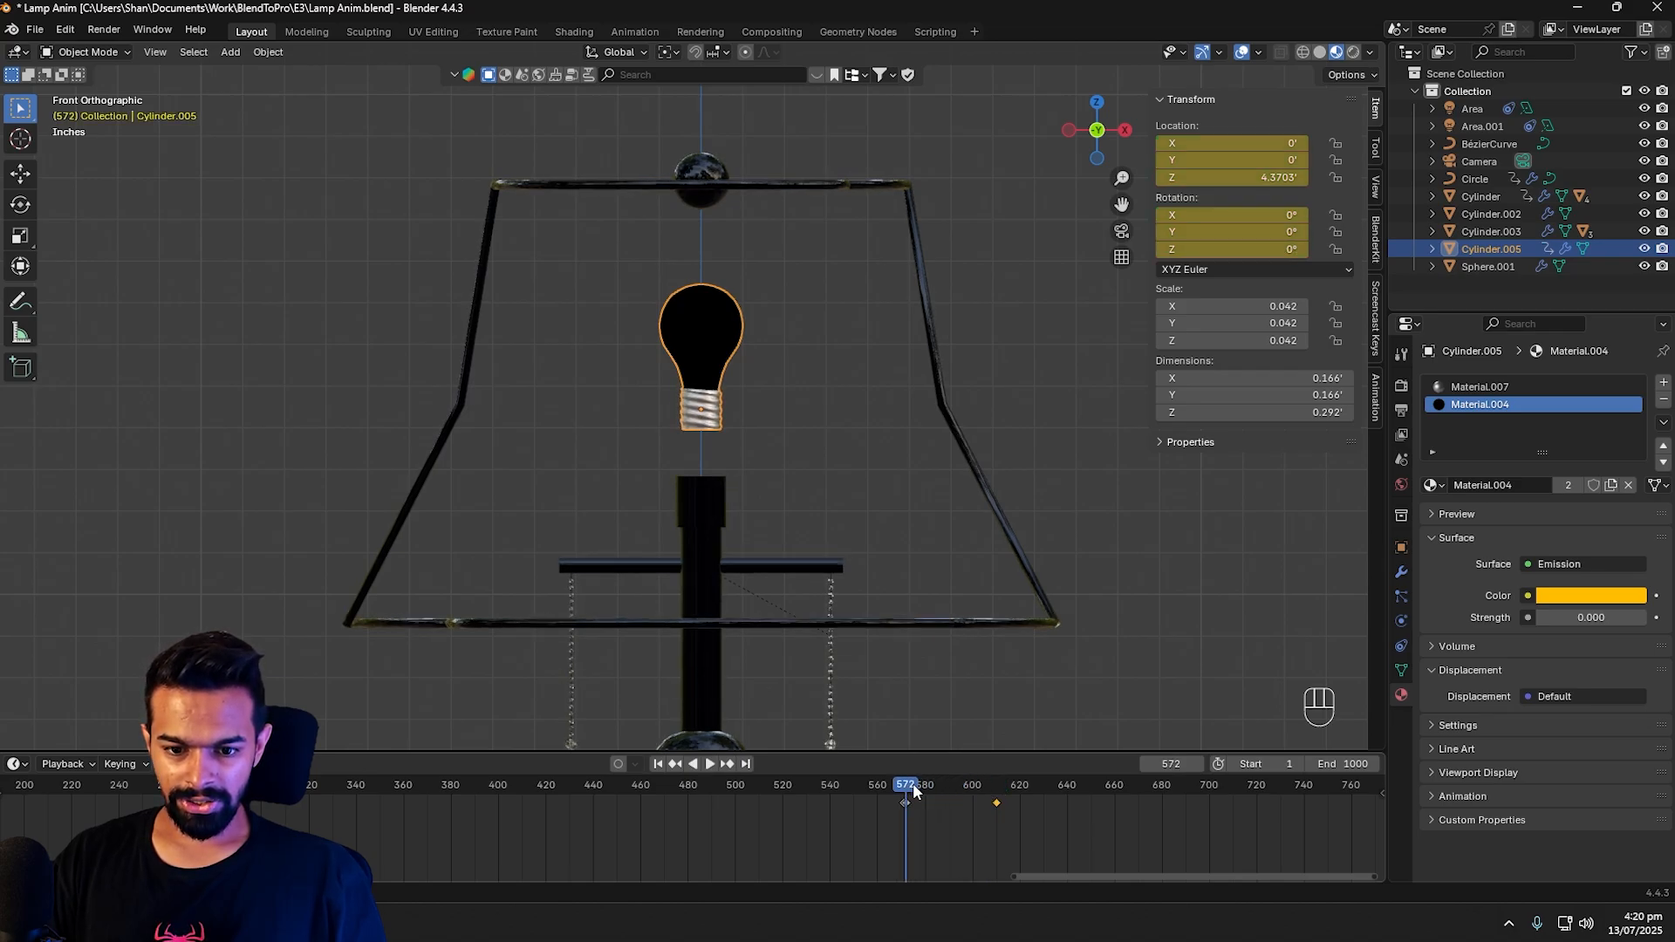
key("space")
left_click(674, 763)
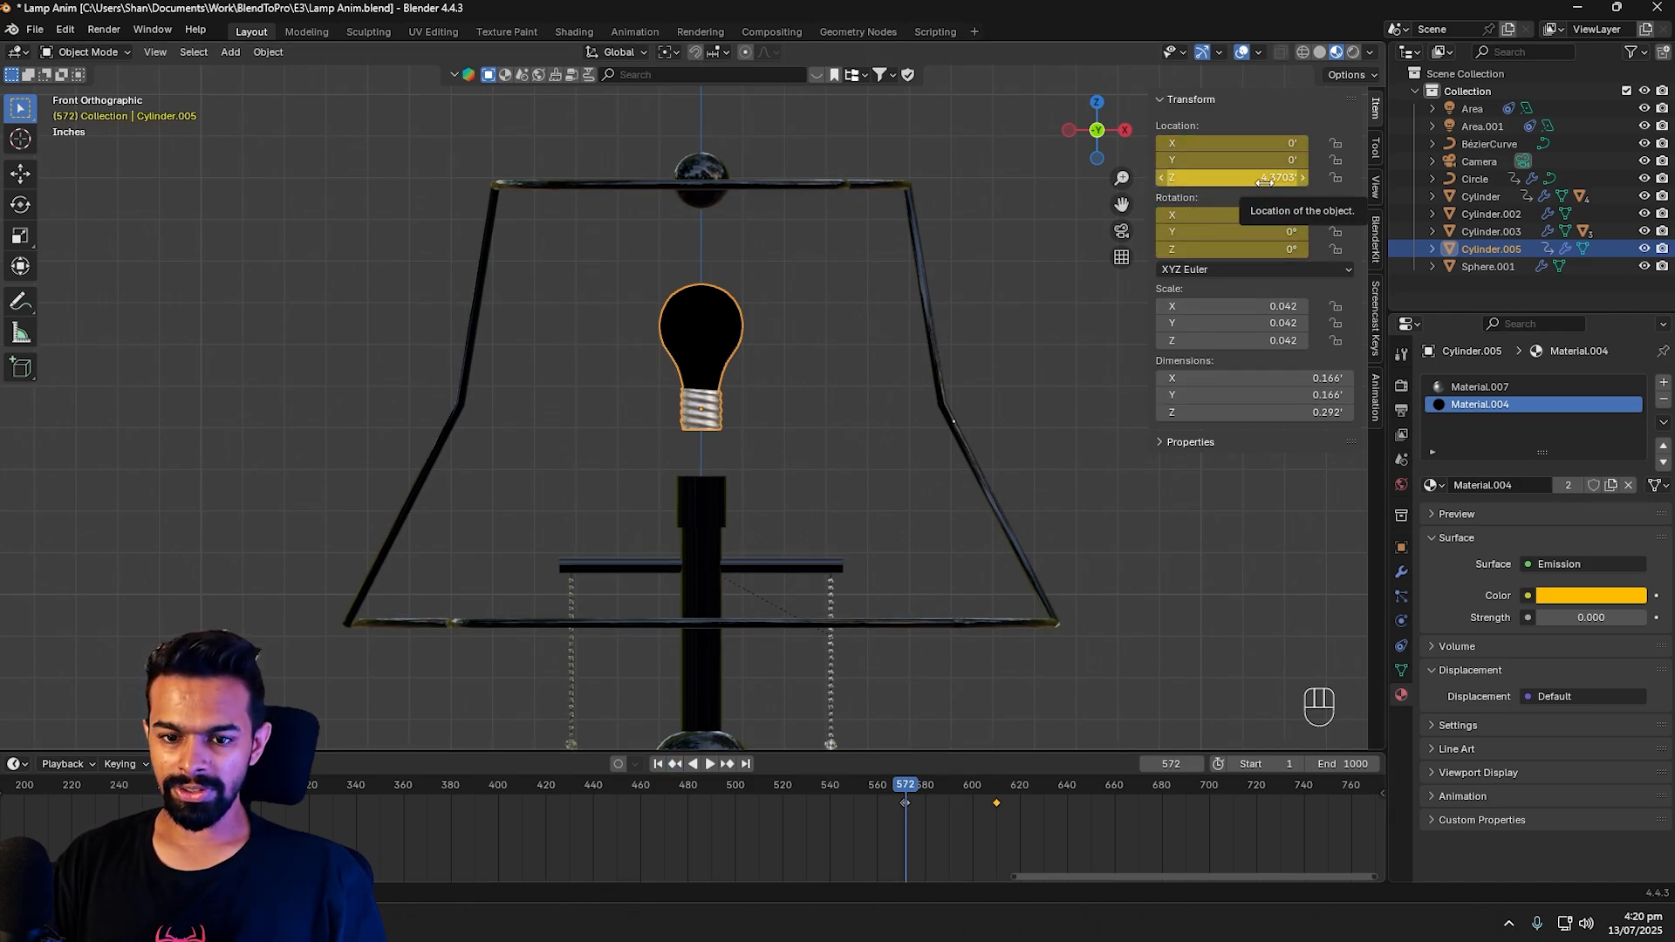
Step: At frame 610, lower the bulb about 0.177' along Z into its holder and keyframe its position
left_click(727, 763)
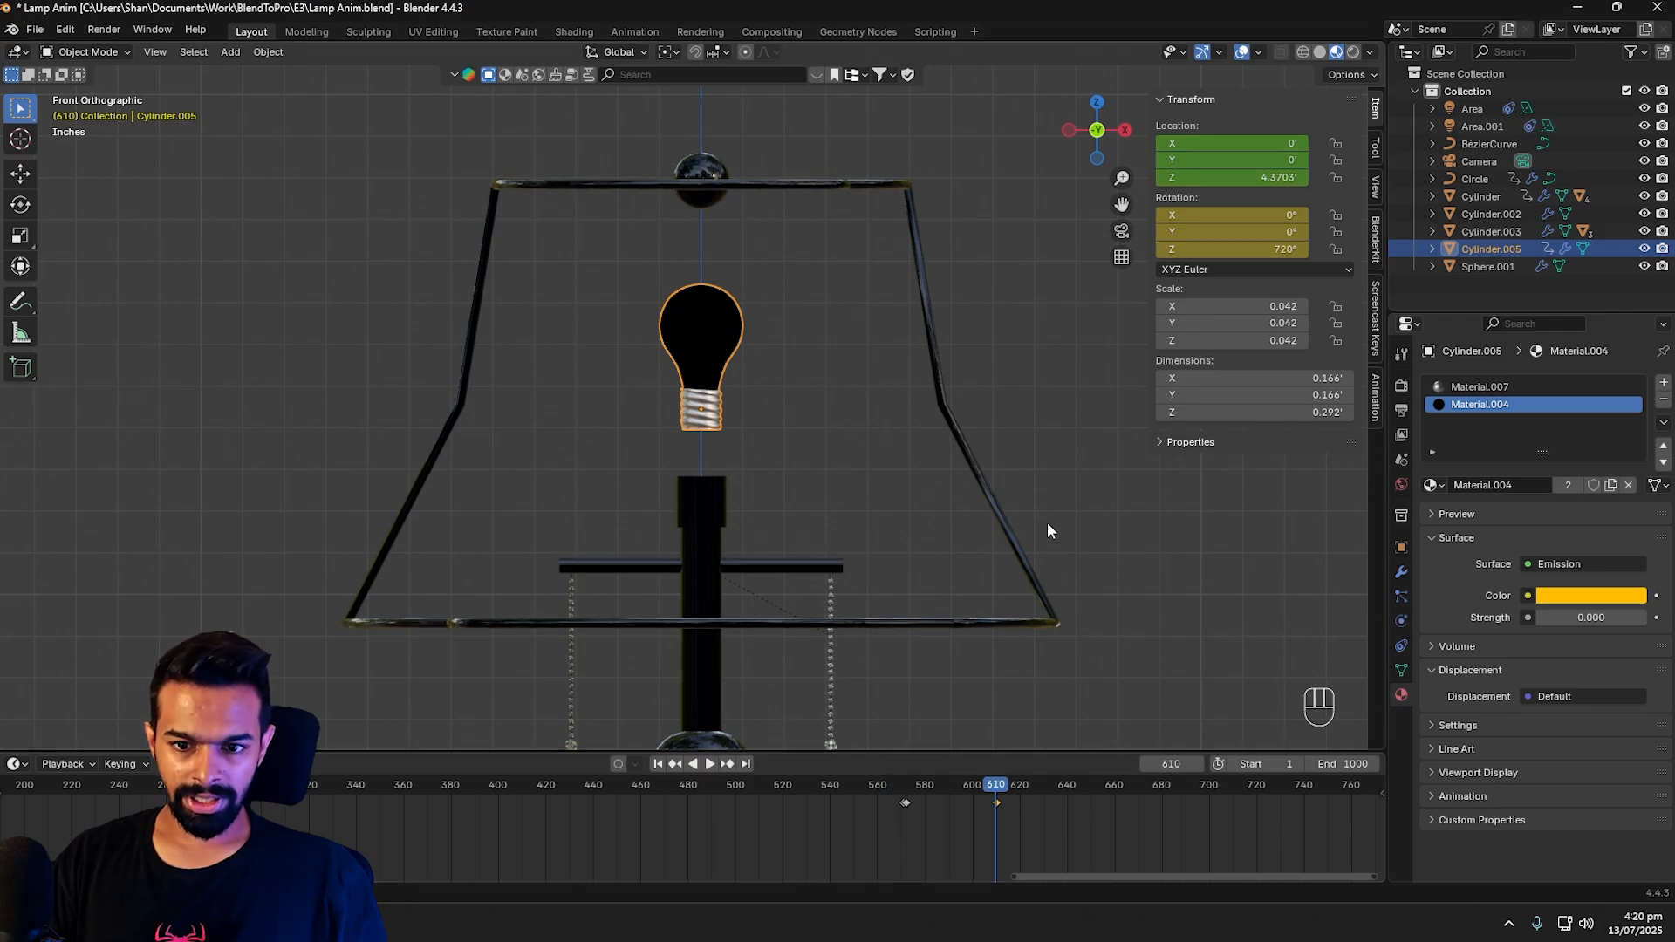
key("g")
key("z")
key("z")
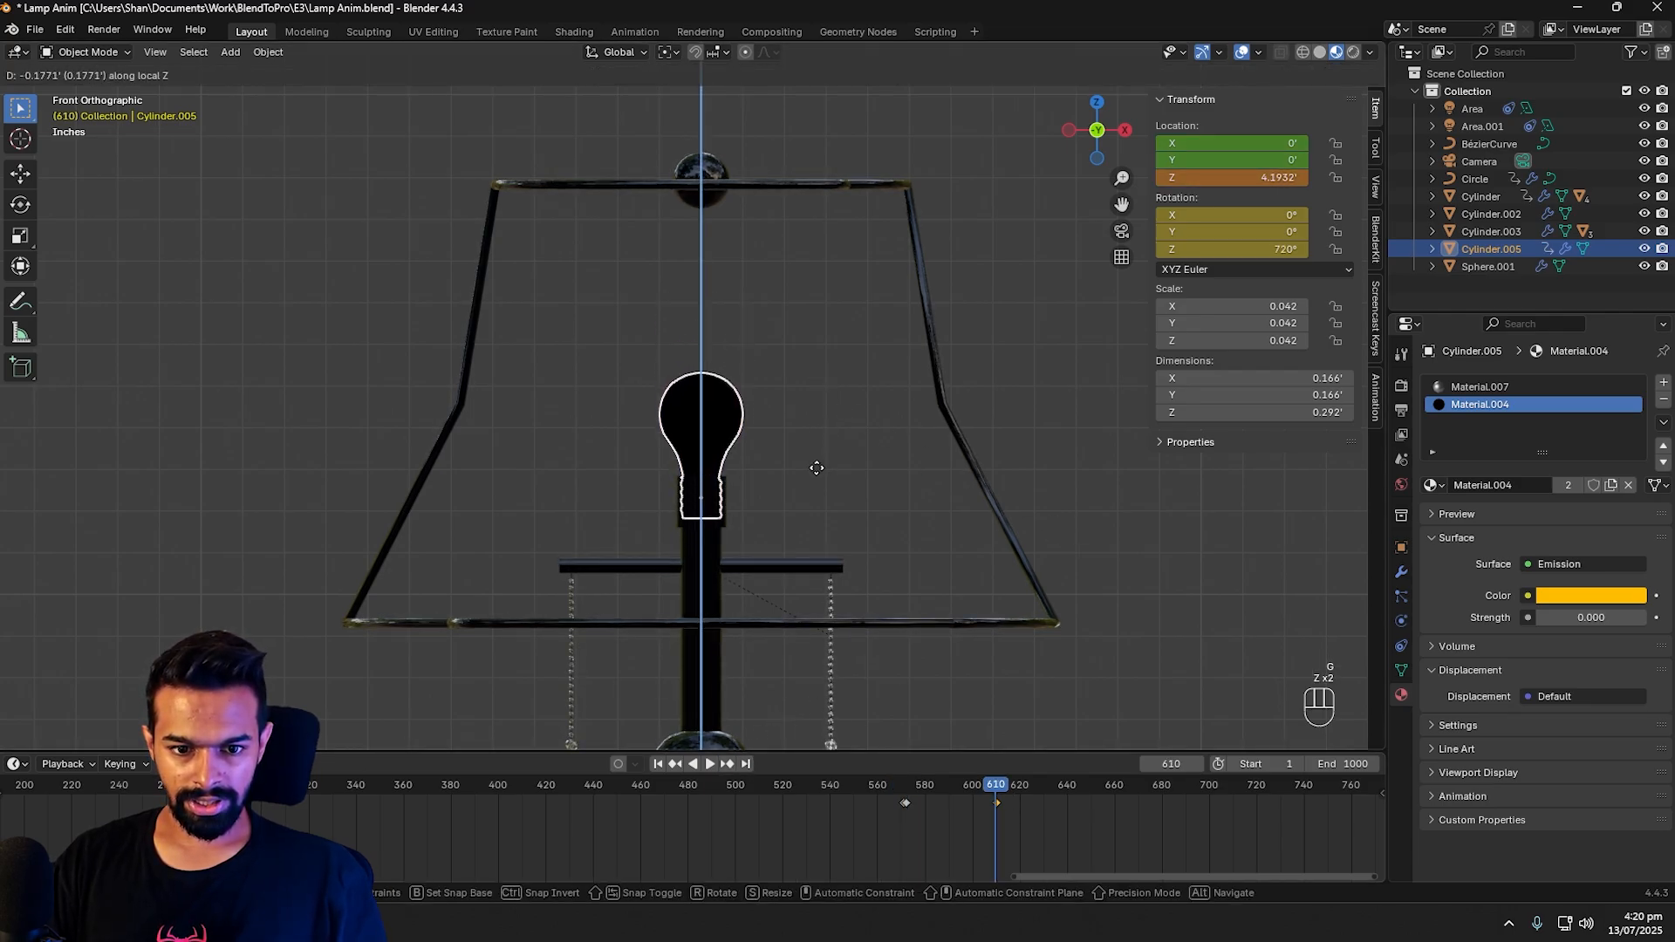
left_click(816, 468)
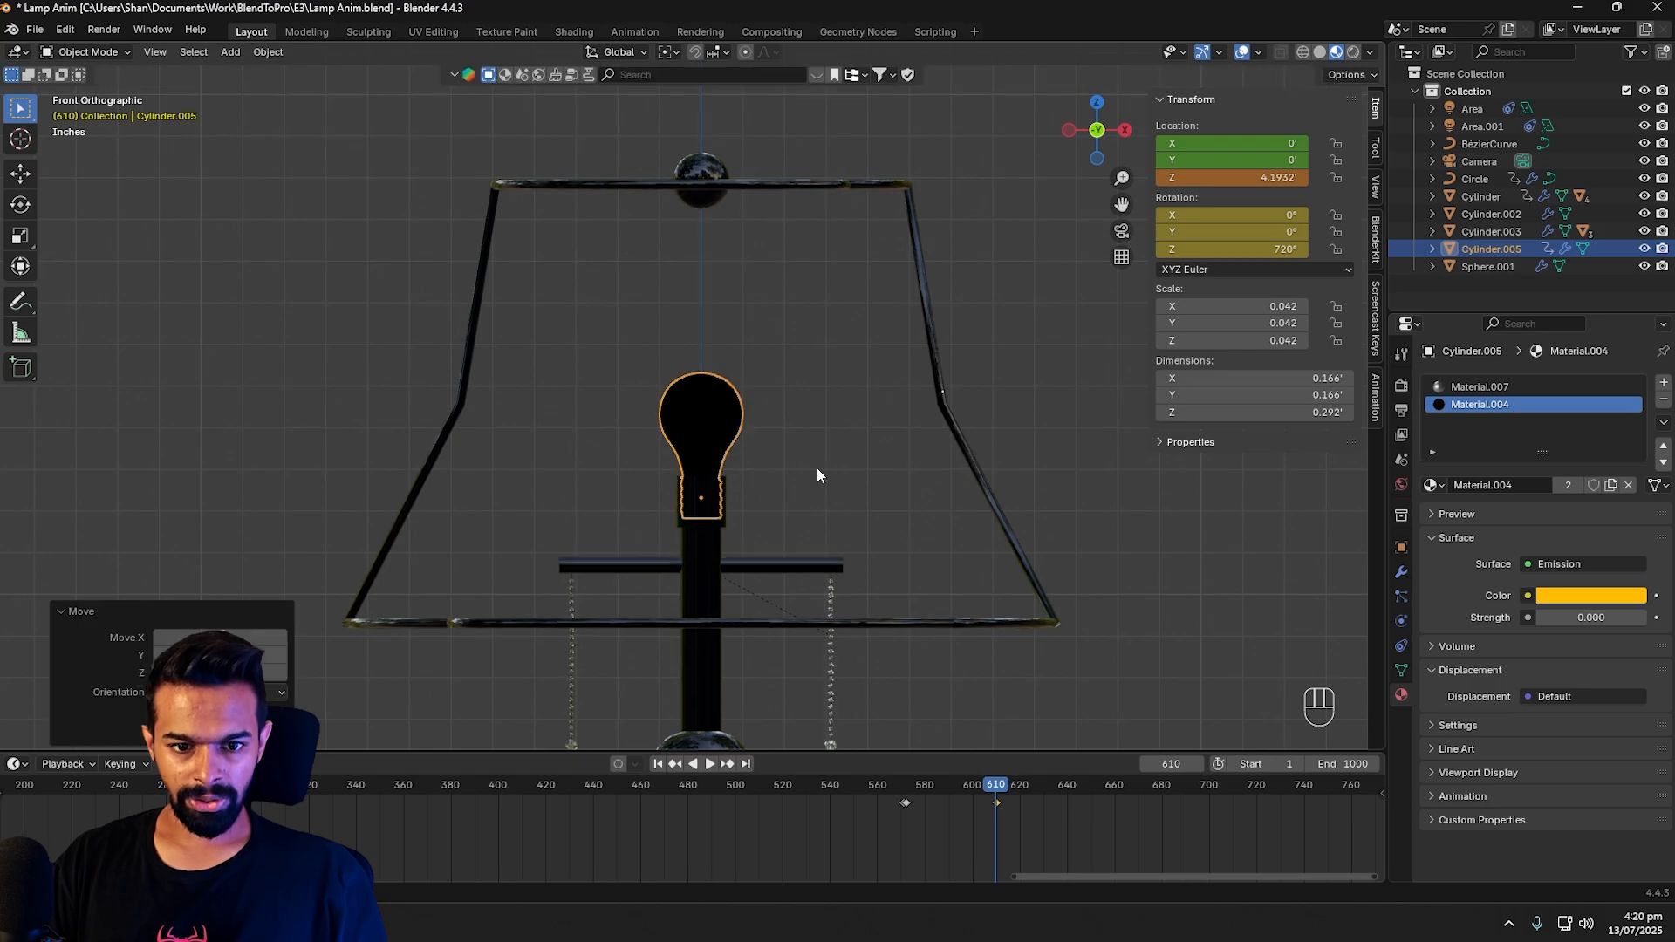
key("i")
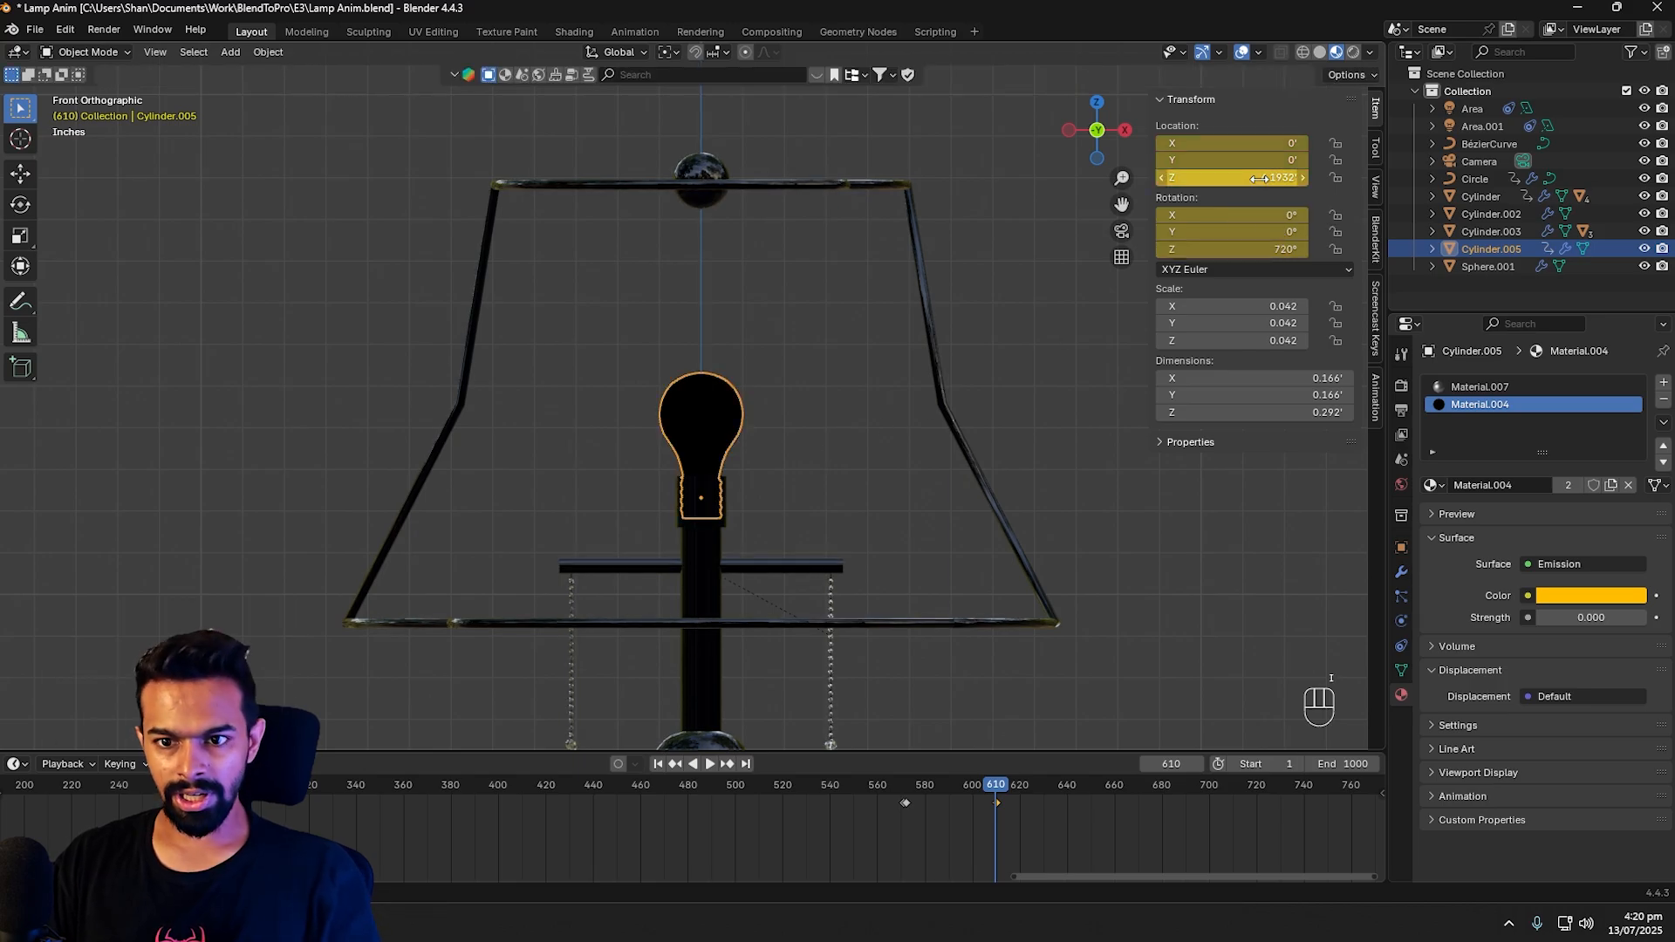
Step: Link the bulb holder's material to the ball on top of the lampshade frame
left_click(701, 501)
left_click_drag(871, 785, 1011, 785)
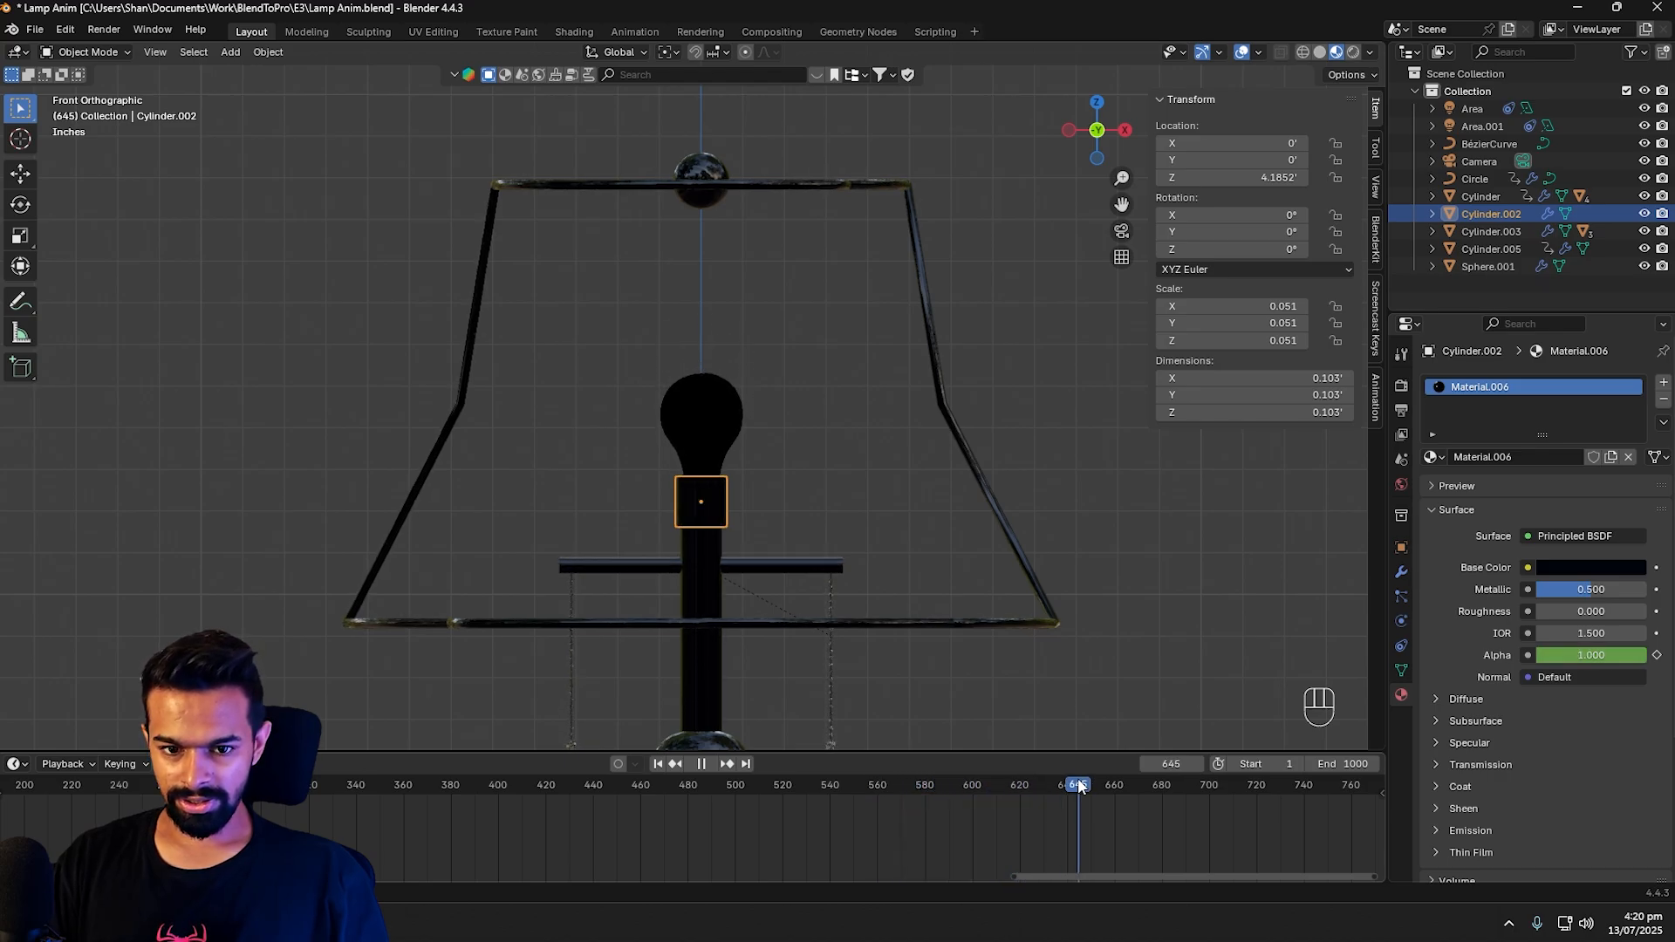
key("Escape")
middle_click_drag(942, 314, 710, 380)
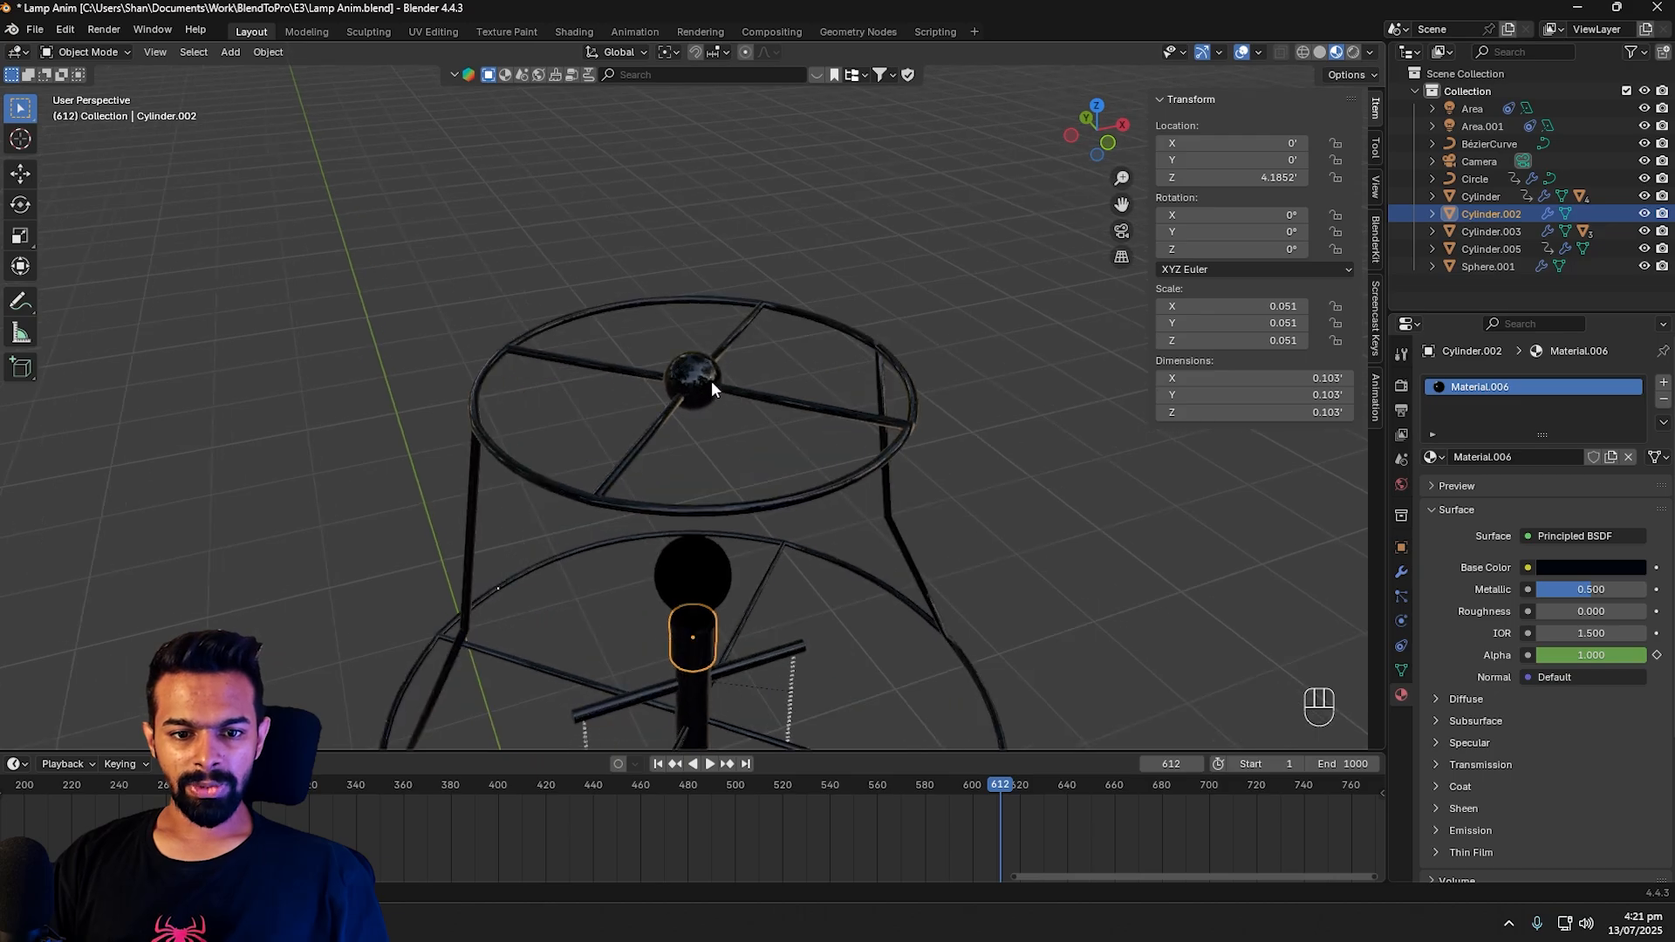
left_click(710, 382)
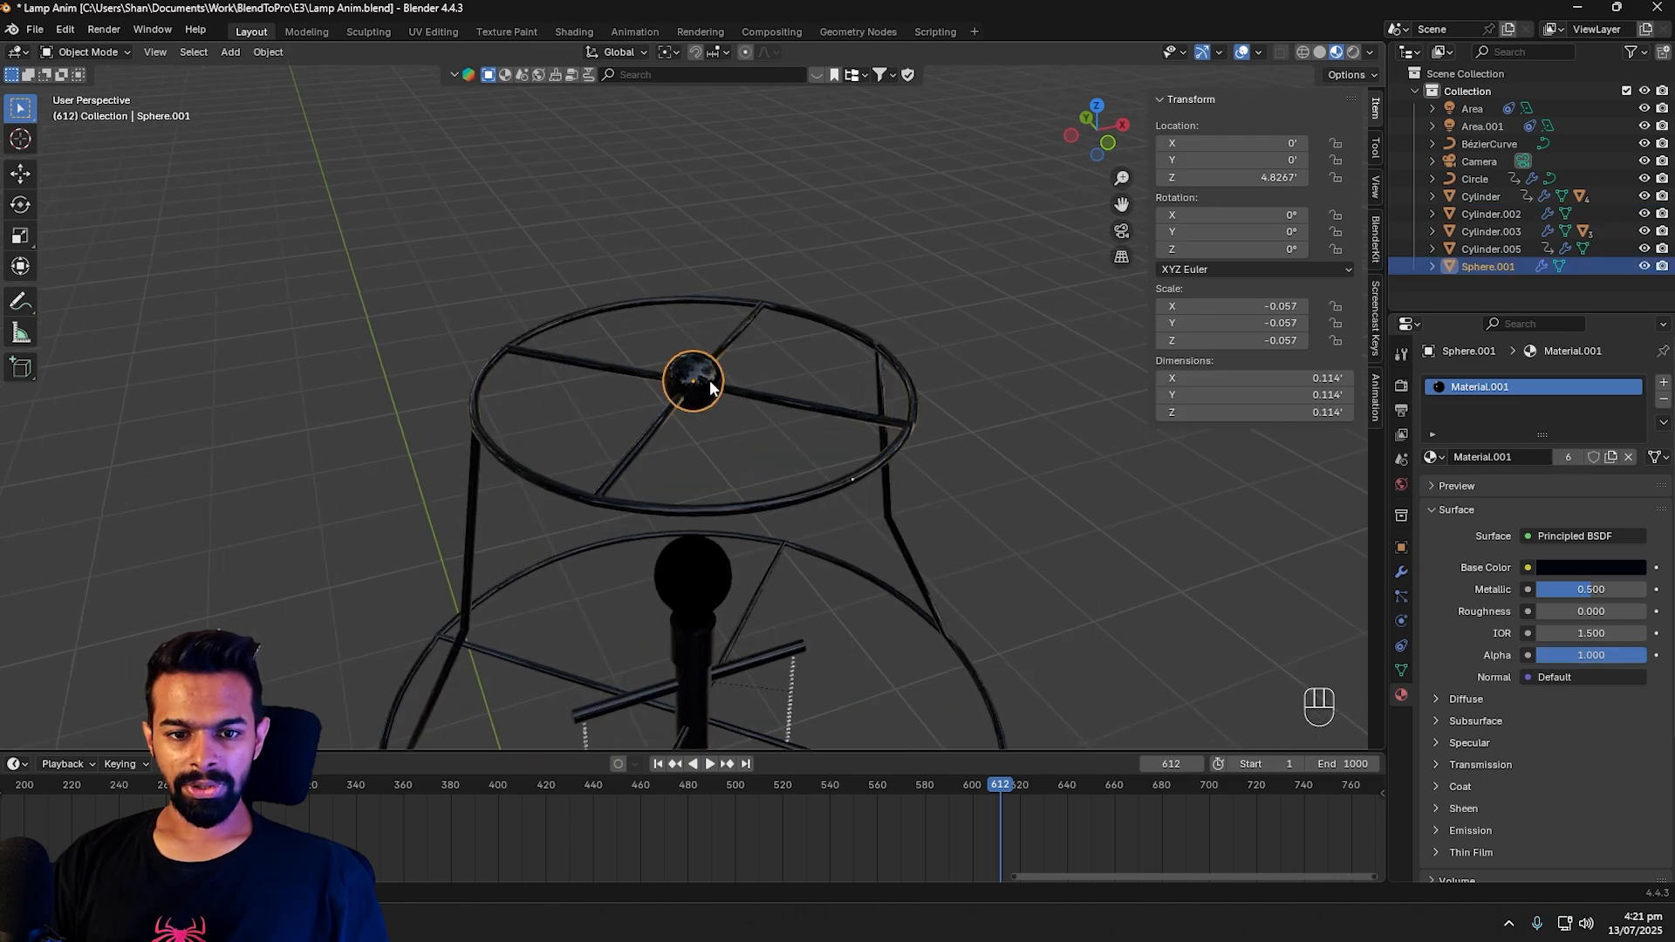
left_click(692, 653)
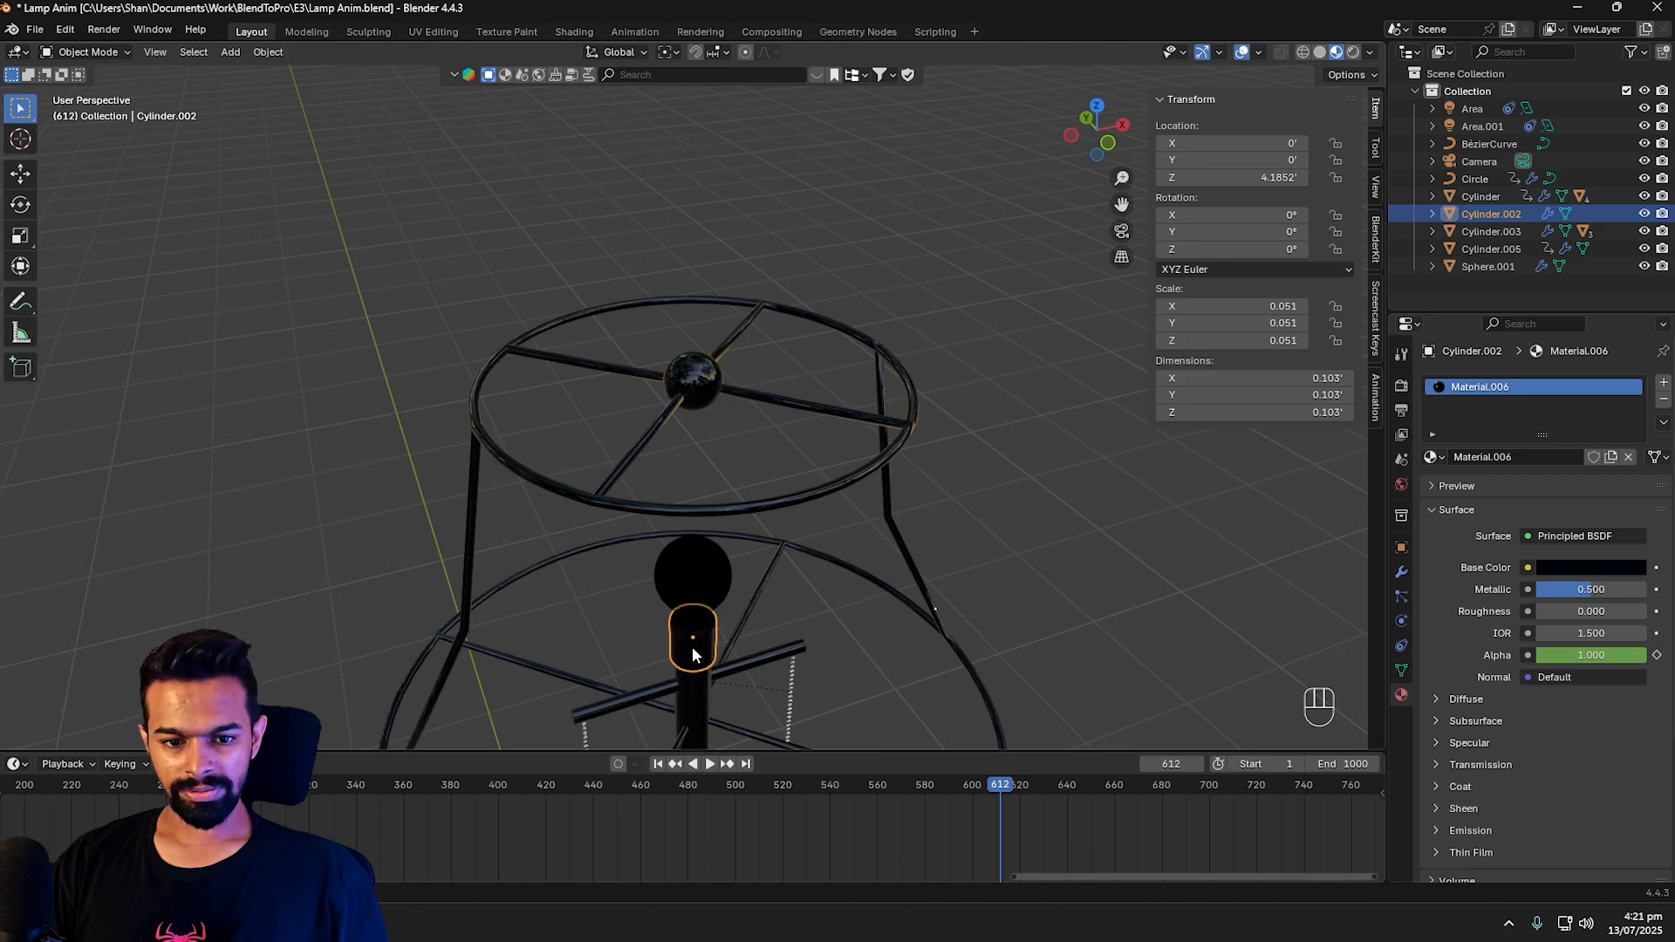
left_click(702, 374, "shift")
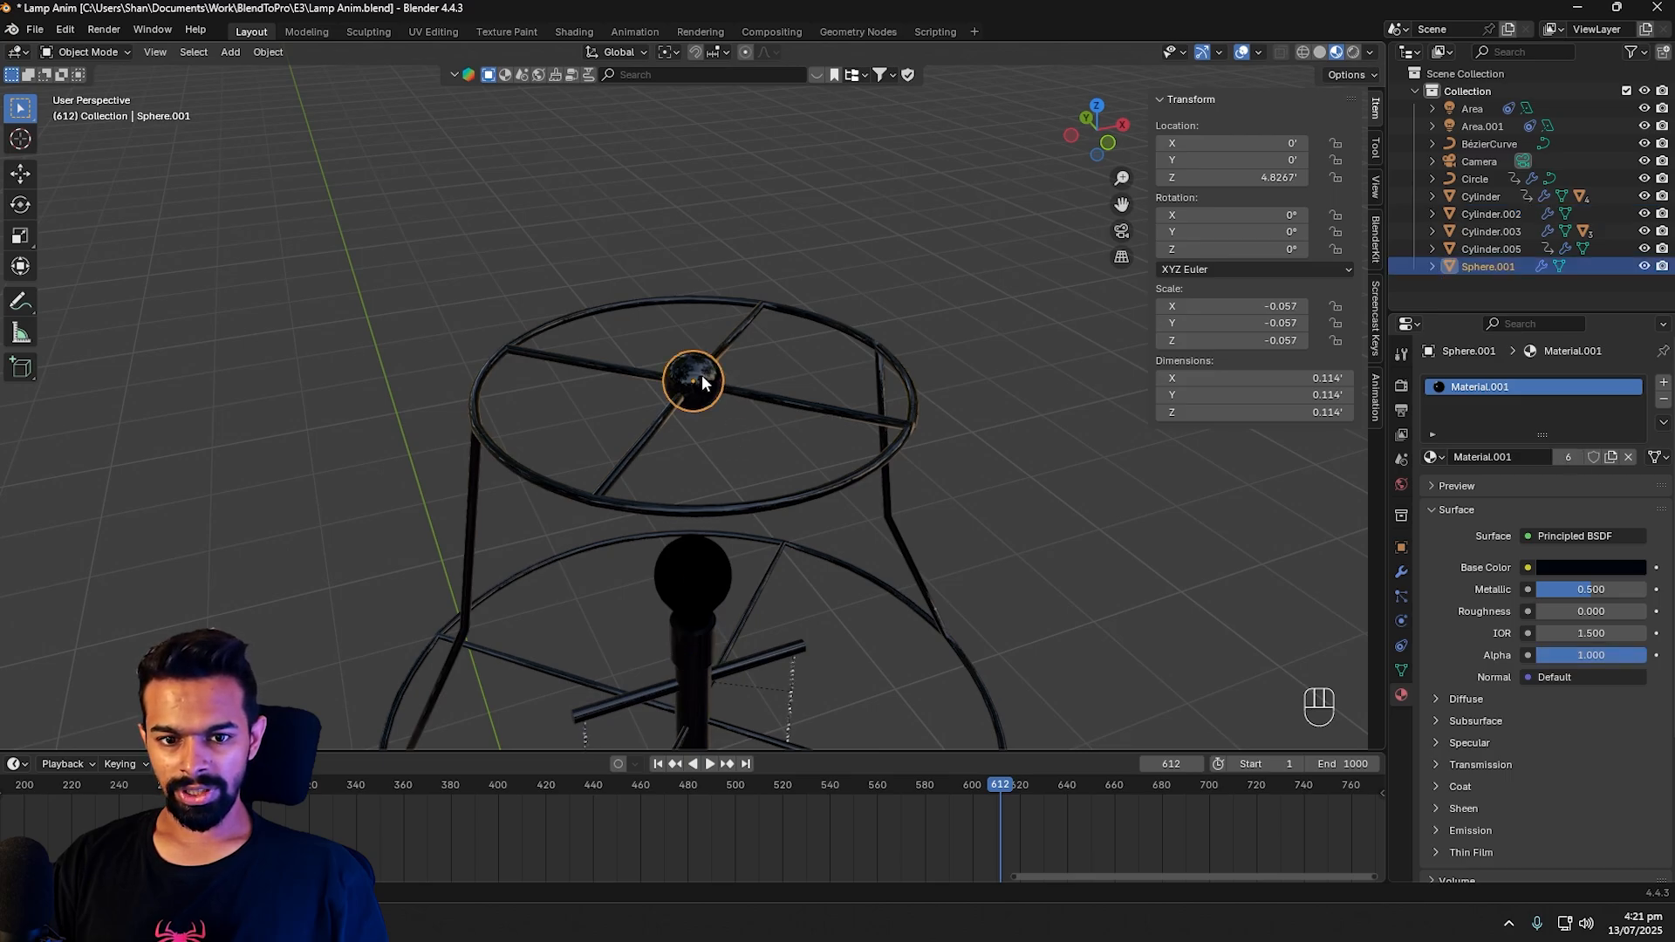
left_click(693, 647, "shift")
key("ctrl+l")
key("Down")
key("Down")
key("Down")
key("Down")
key("Down")
key("Down")
key("Down")
key("Down")
key("Down")
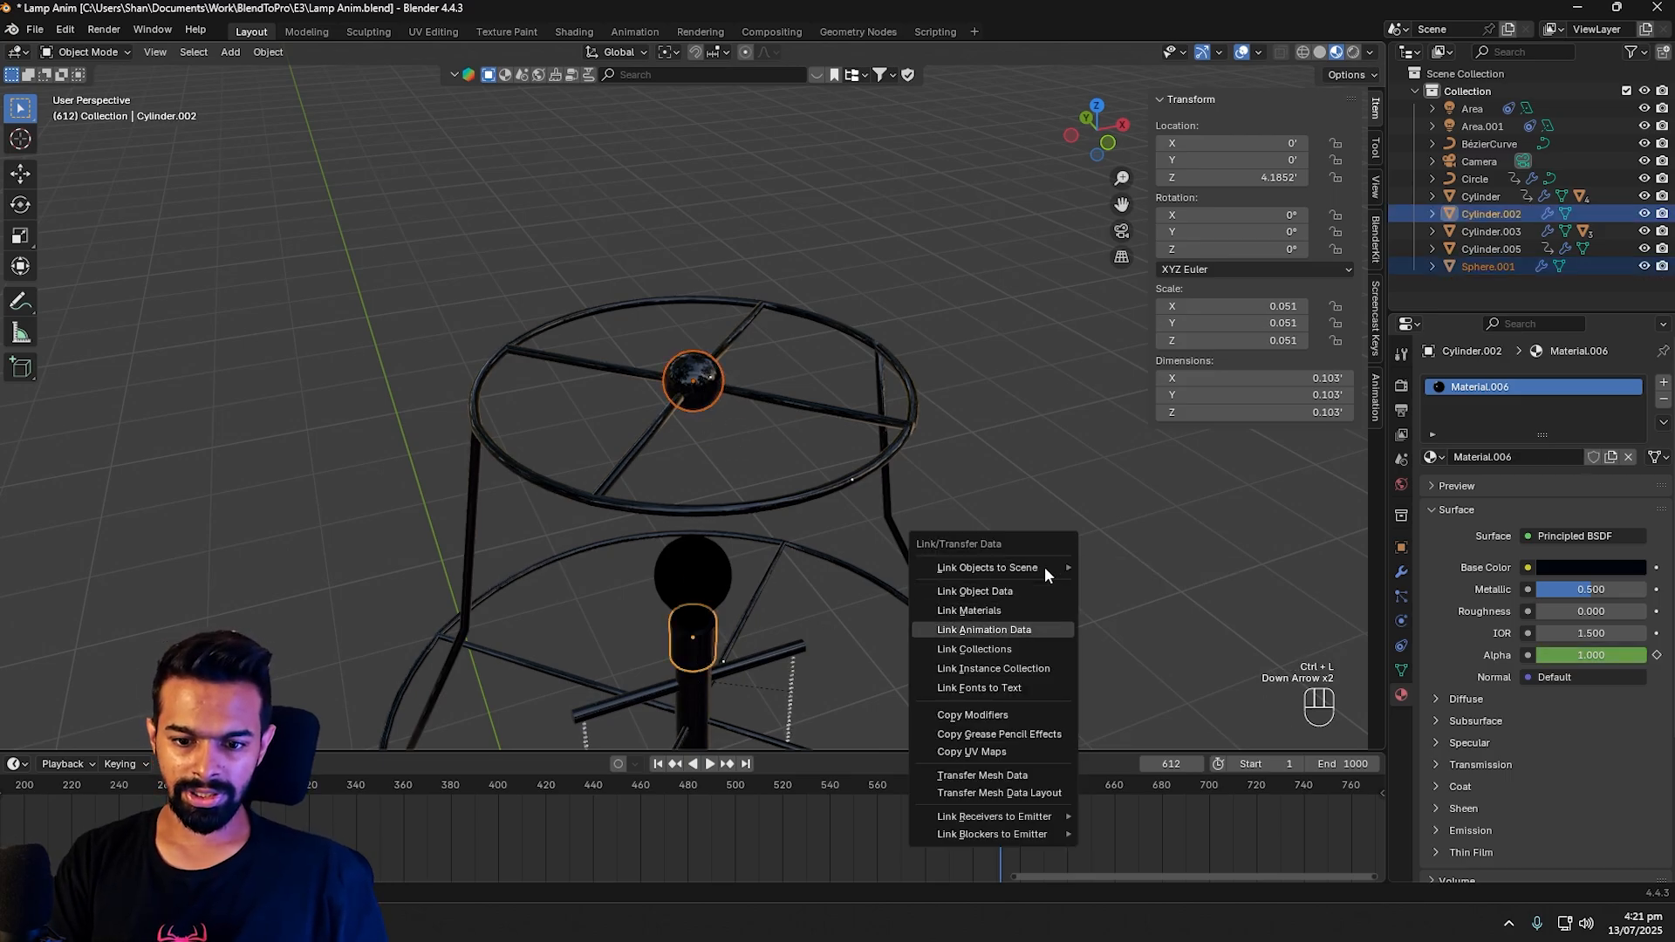
key("Up")
key("Up")
key("Up")
key("Up")
key("Up")
key("Up")
key("Up")
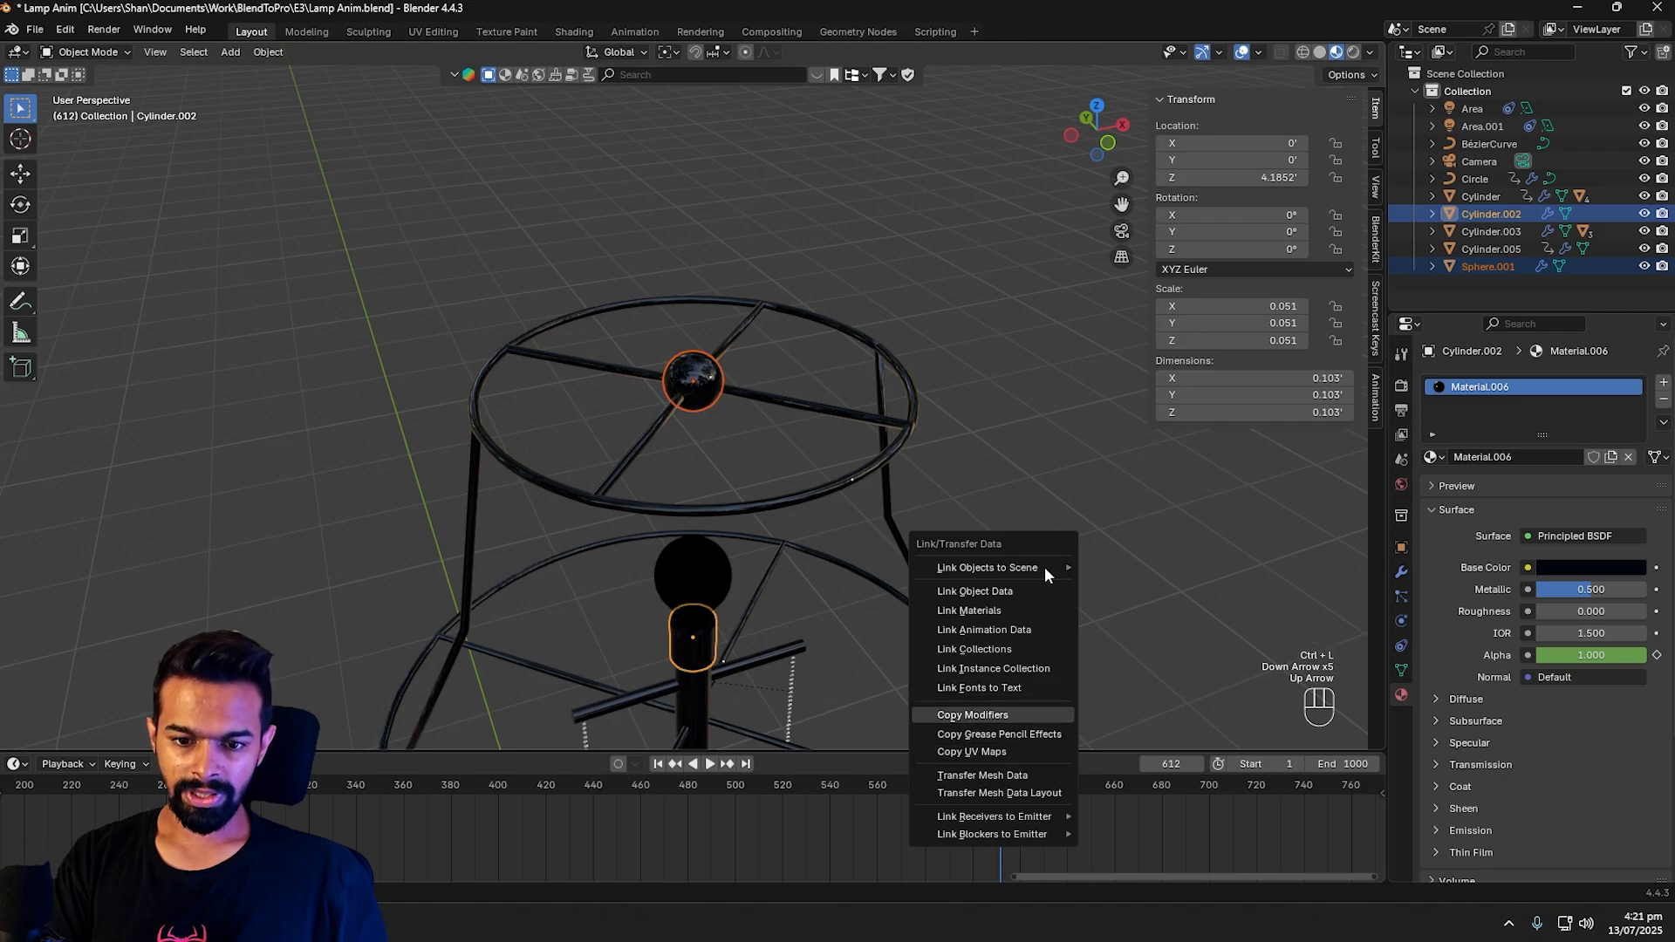
key("Return")
Step: Scrub and play the animation between about frames 600 and 650 to check the finial ball, holder and bulb
left_click_drag(925, 783, 1153, 756)
scroll(916, 585, "down", 5)
middle_click_drag(858, 593, 1120, 729)
key("space")
left_click(1087, 786)
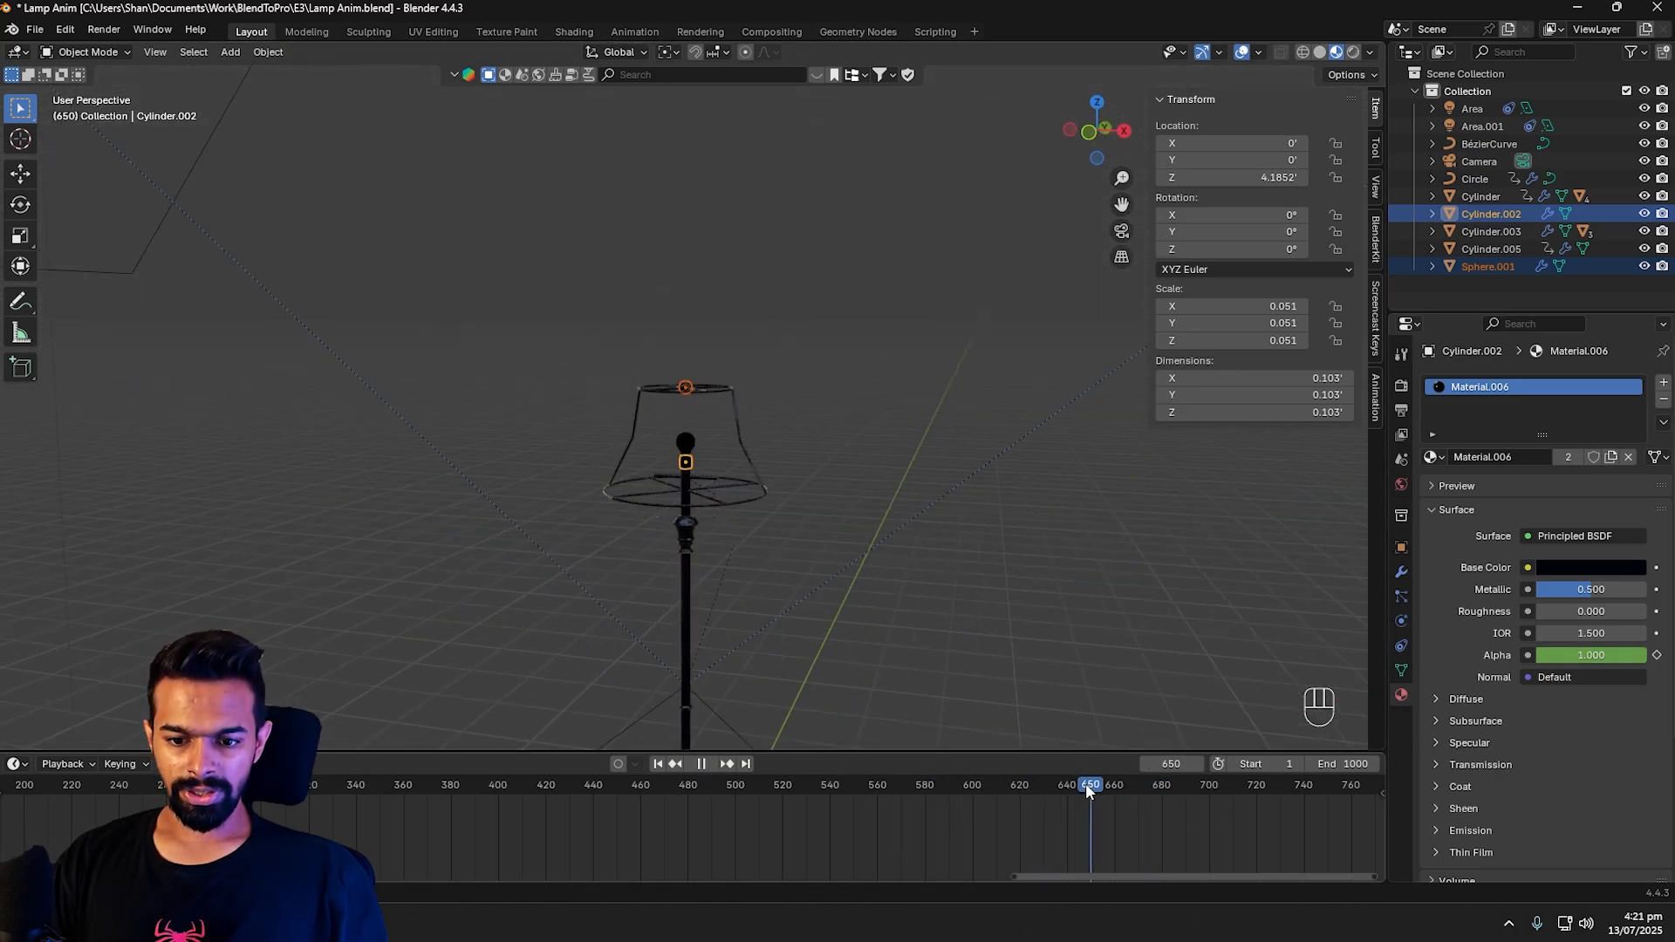
left_click_drag(997, 789, 974, 788)
key("space")
scroll(700, 476, "up", 2)
left_click(696, 485)
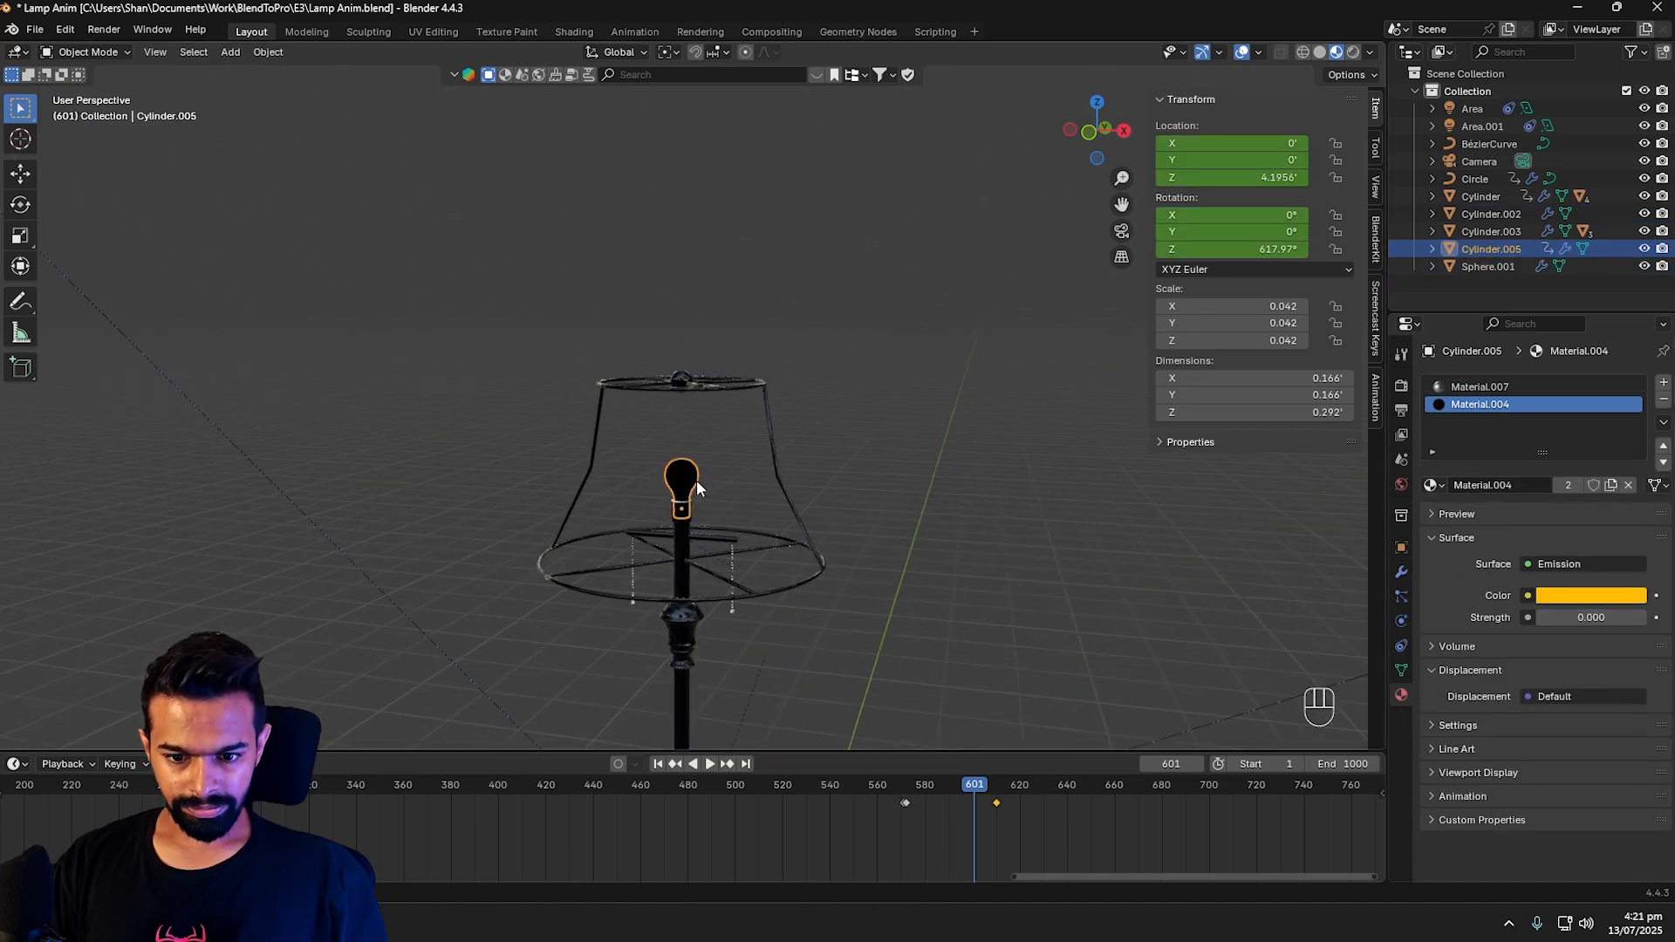
key("space")
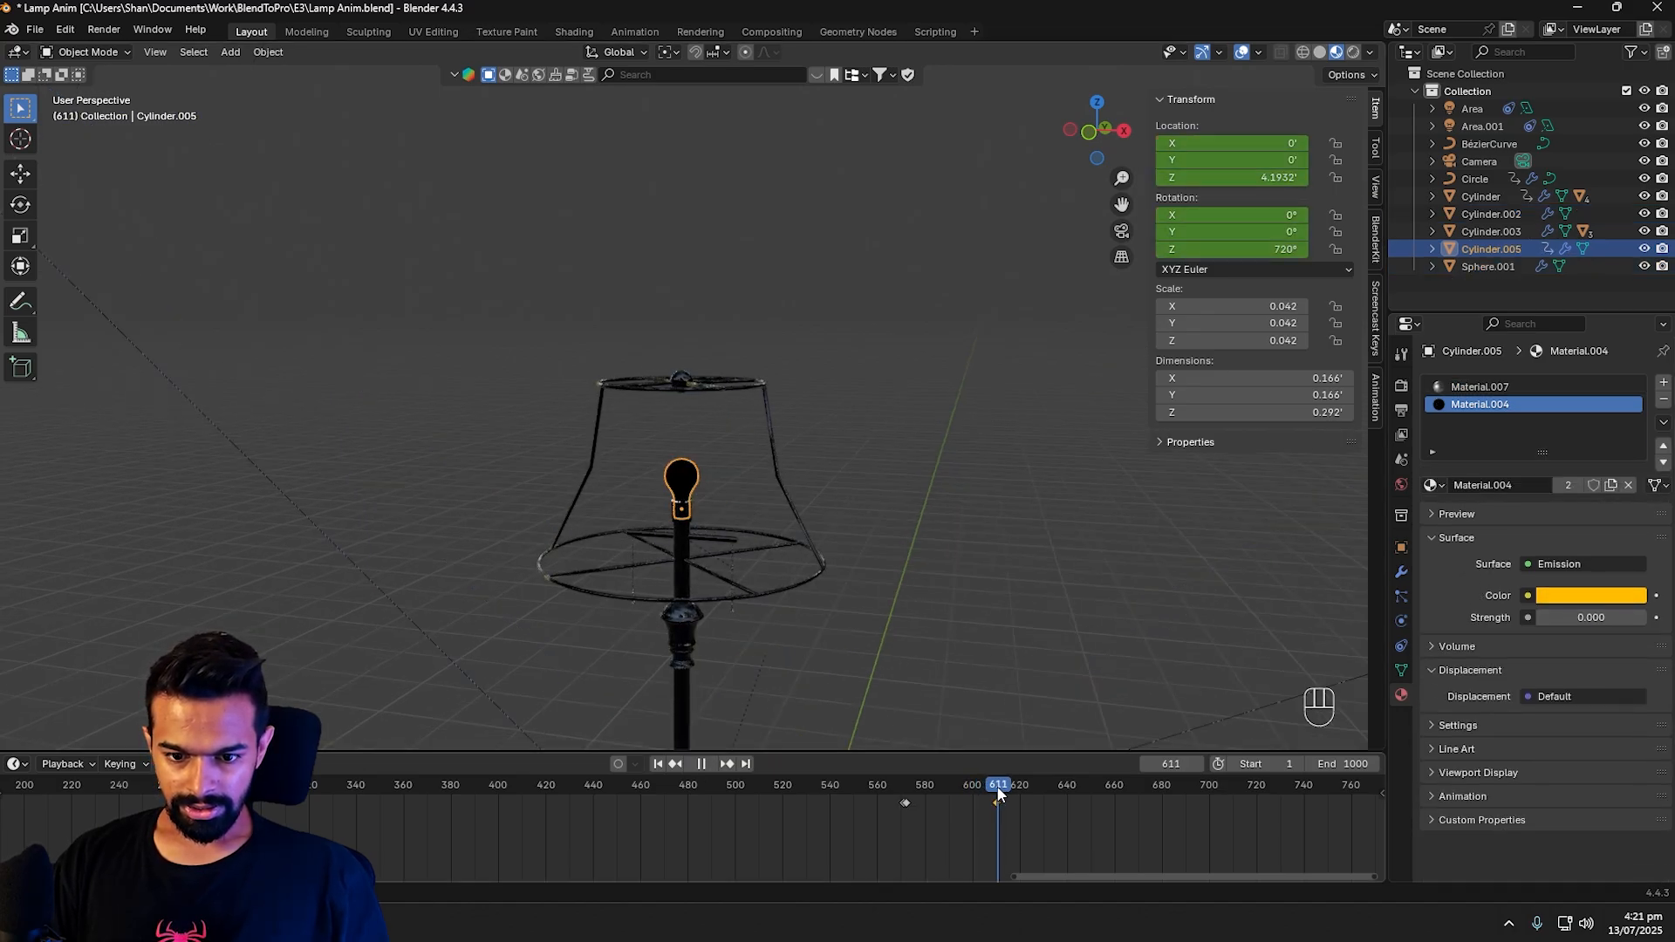
Step: At frame 610, unhide the lampshade and keyframe its Screw modifier angle at 0°
left_click_drag(999, 791, 997, 793)
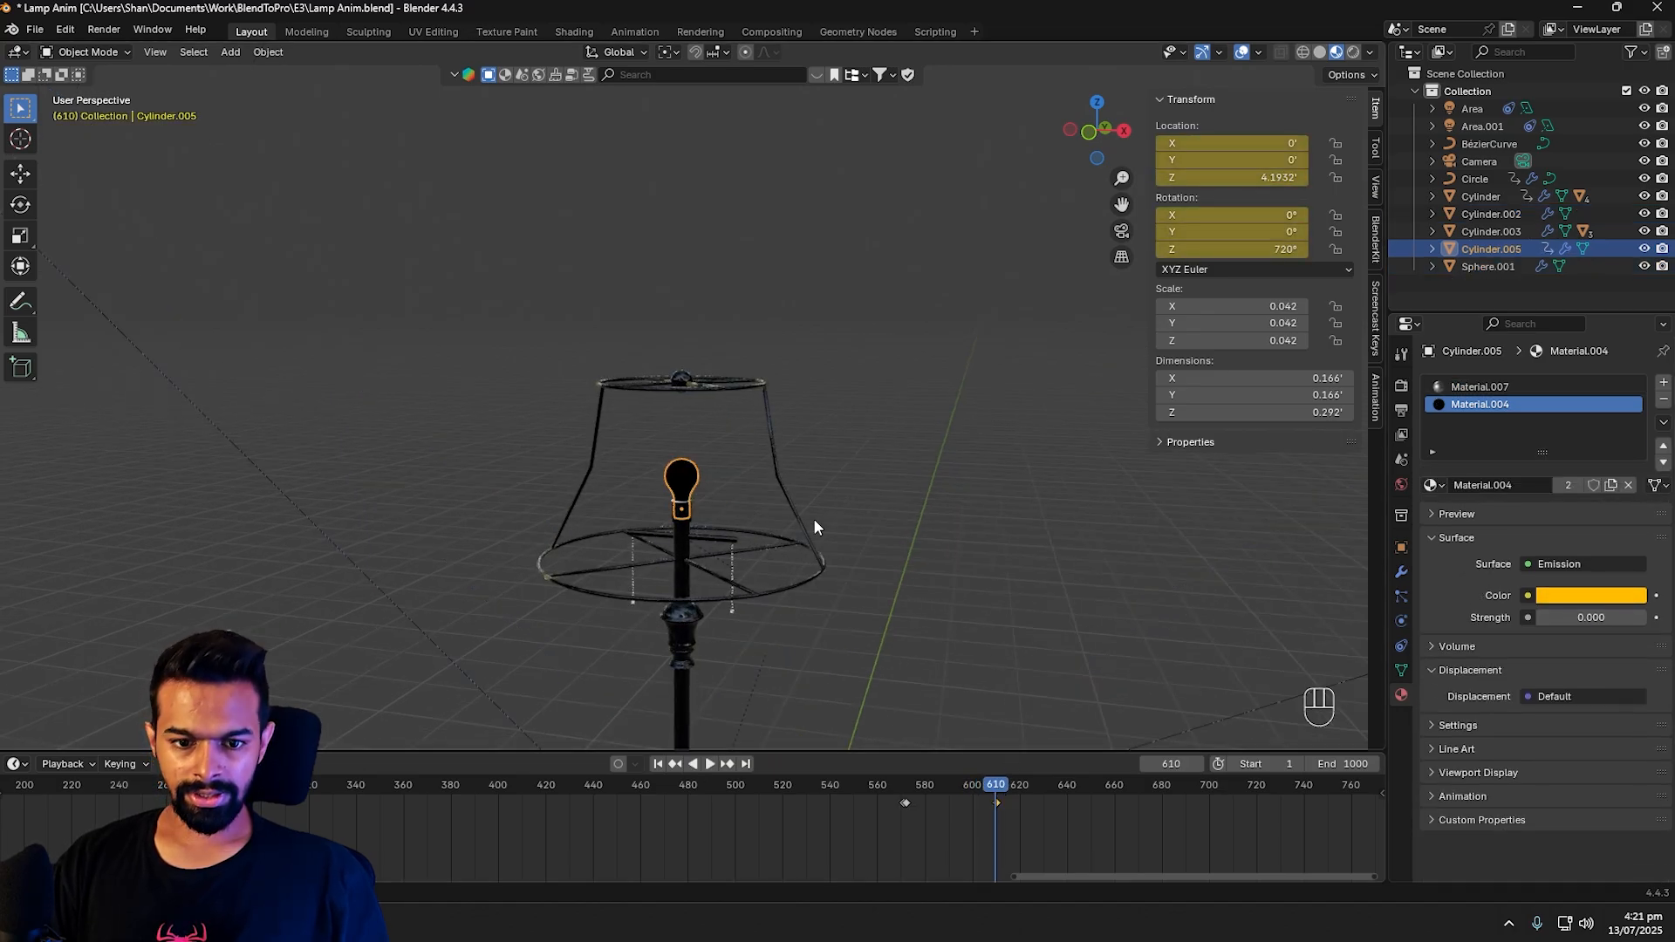
key("alt+h")
left_click(785, 527)
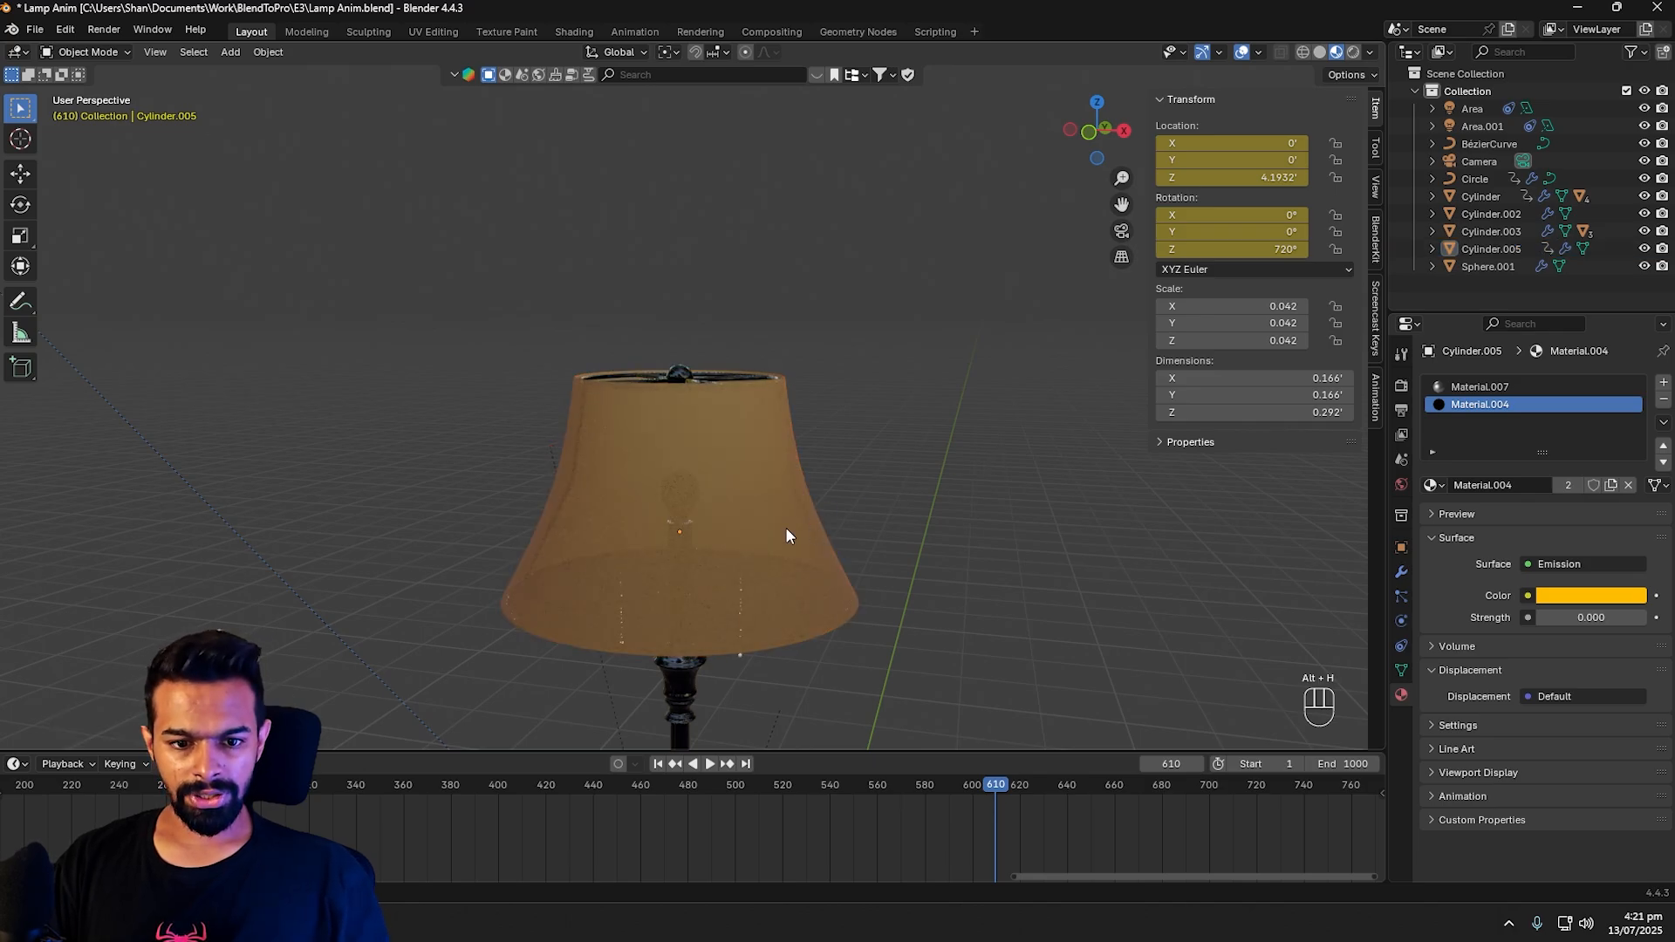
left_click(1402, 574)
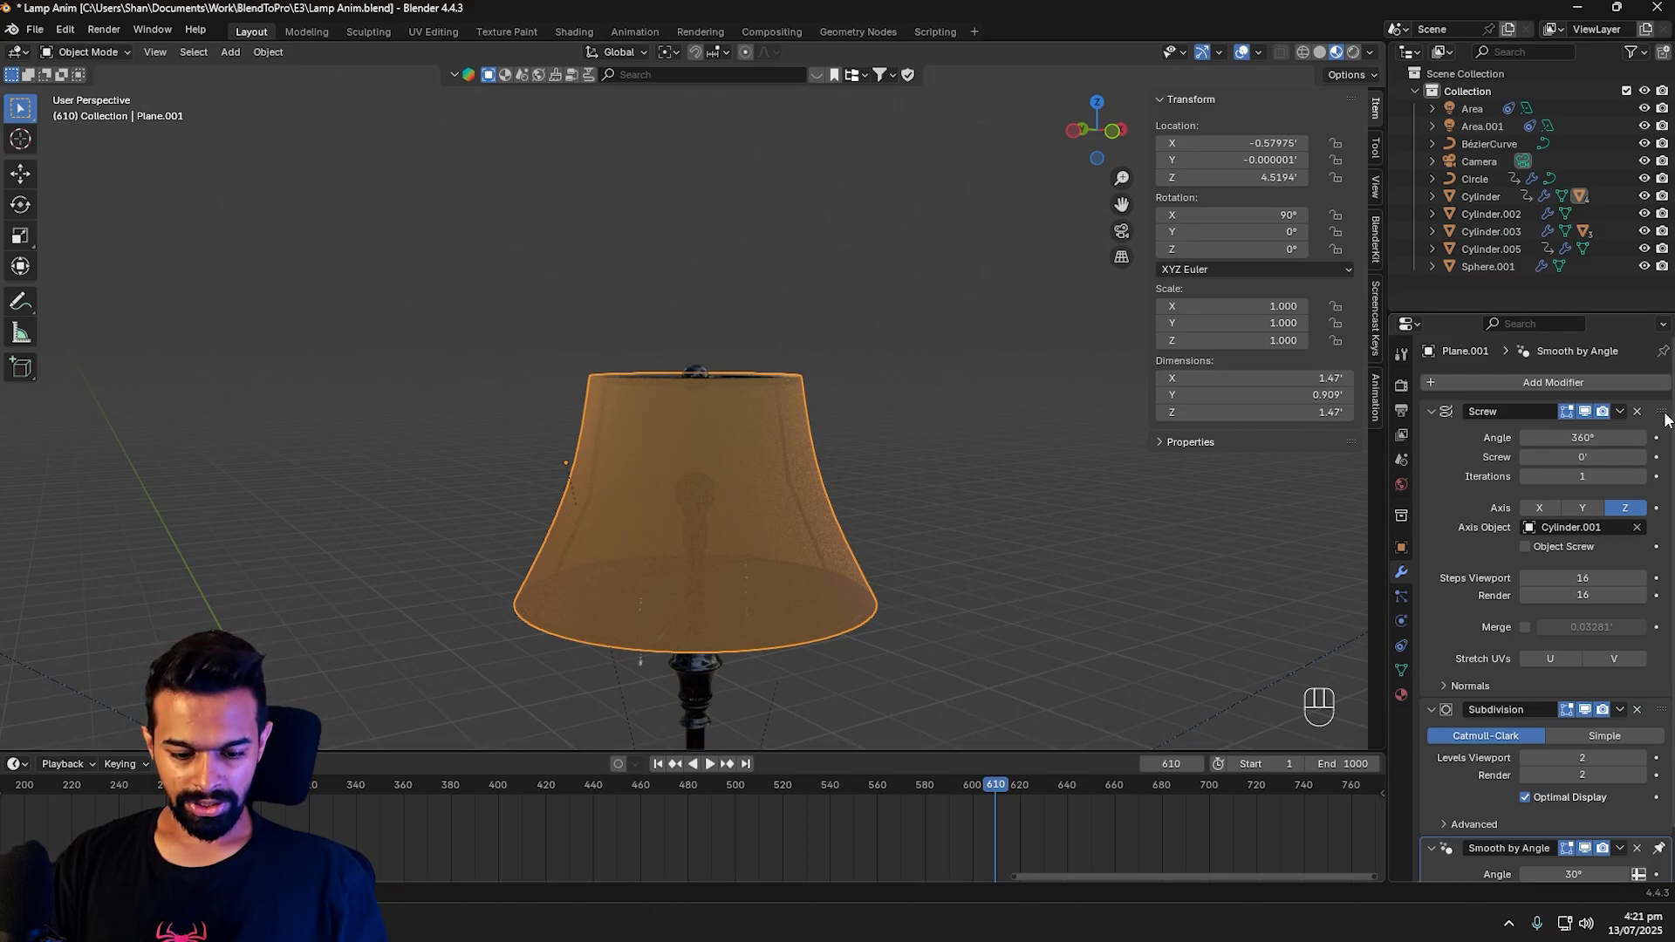
left_click_drag(1586, 438, 1585, 438)
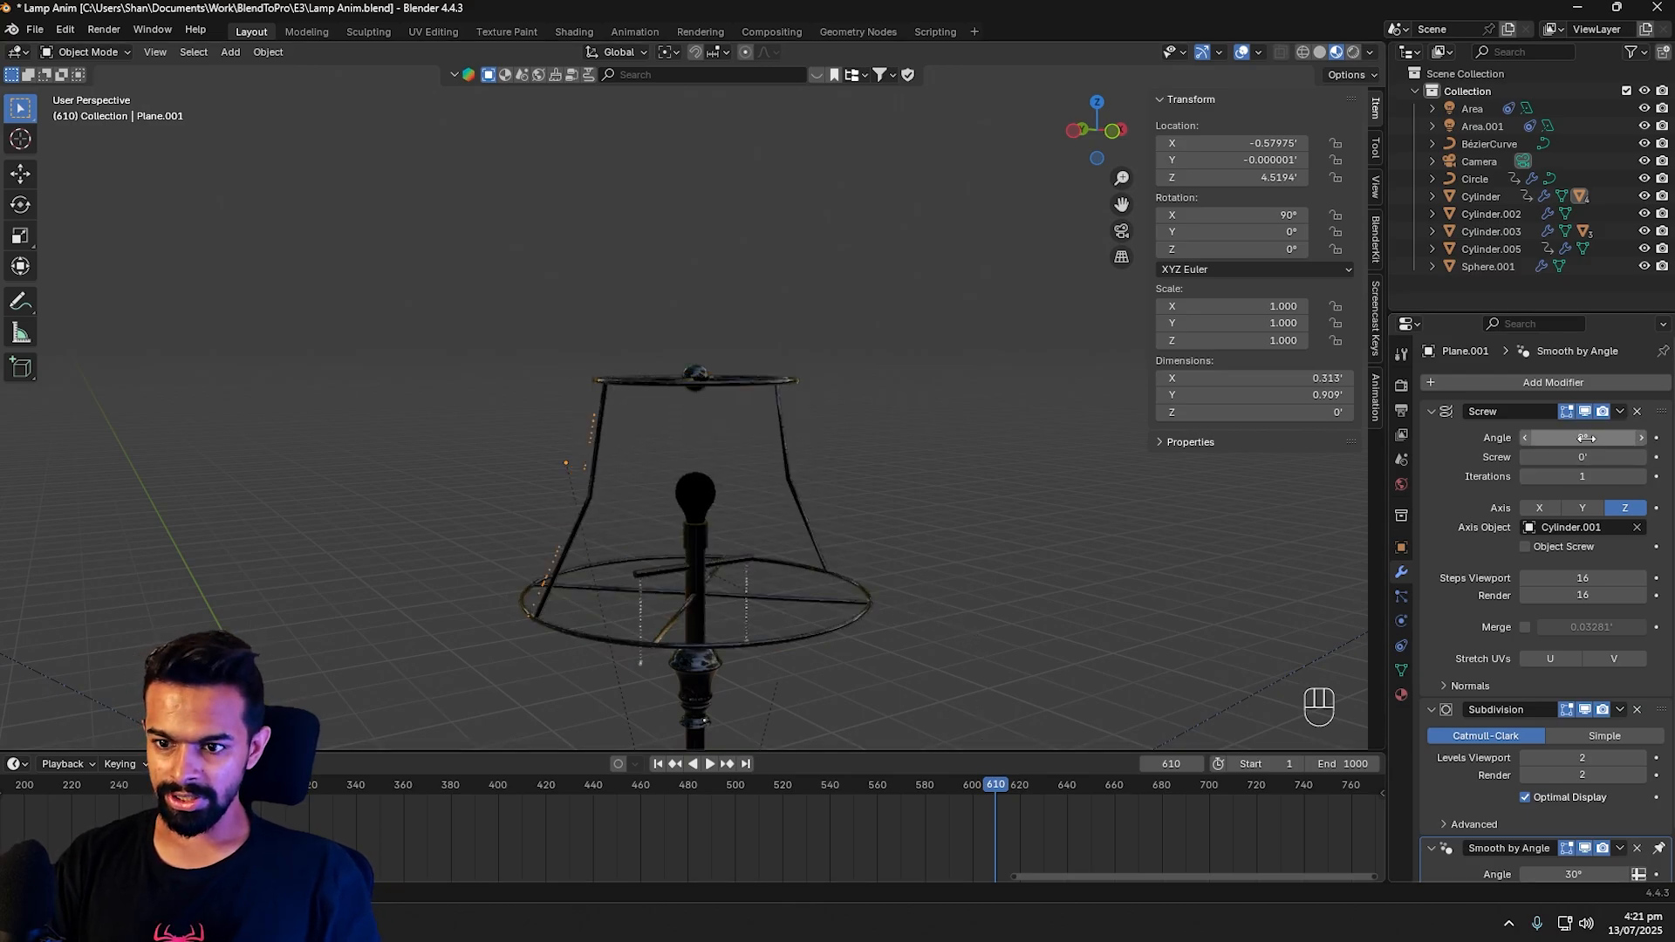
left_click(1655, 437)
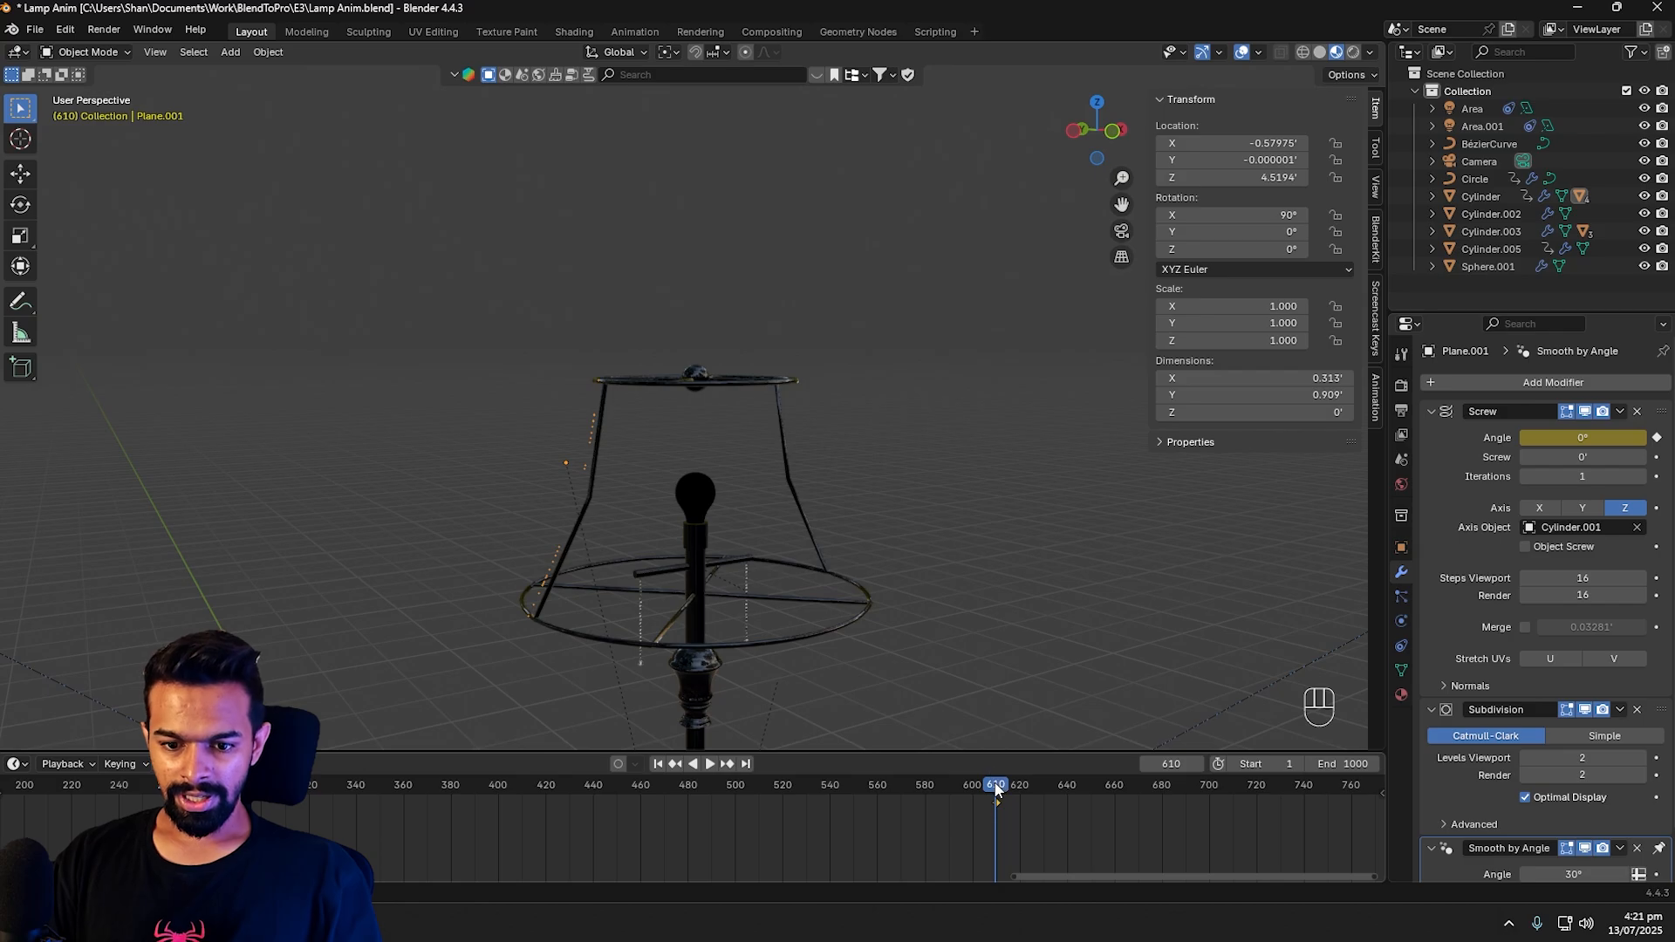
Step: Set the lampshade's Screw modifier angle to 360° at frame 700 and play the animation
left_click_drag(997, 789, 1210, 795)
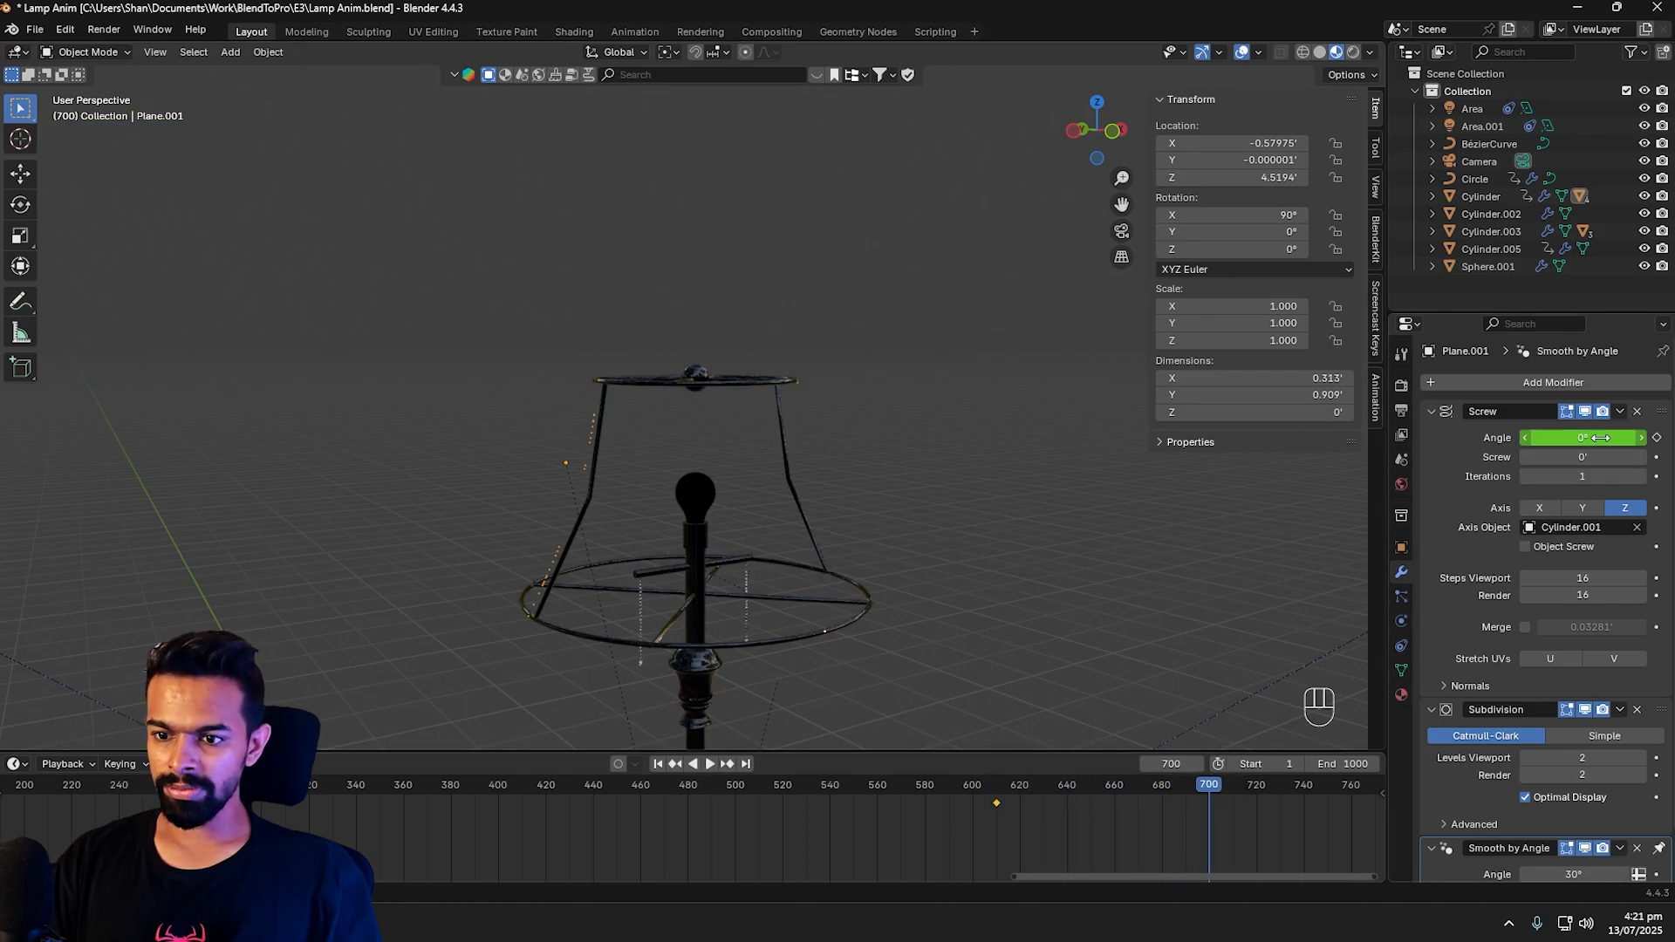
left_click(1582, 438)
type("360")
key("Return")
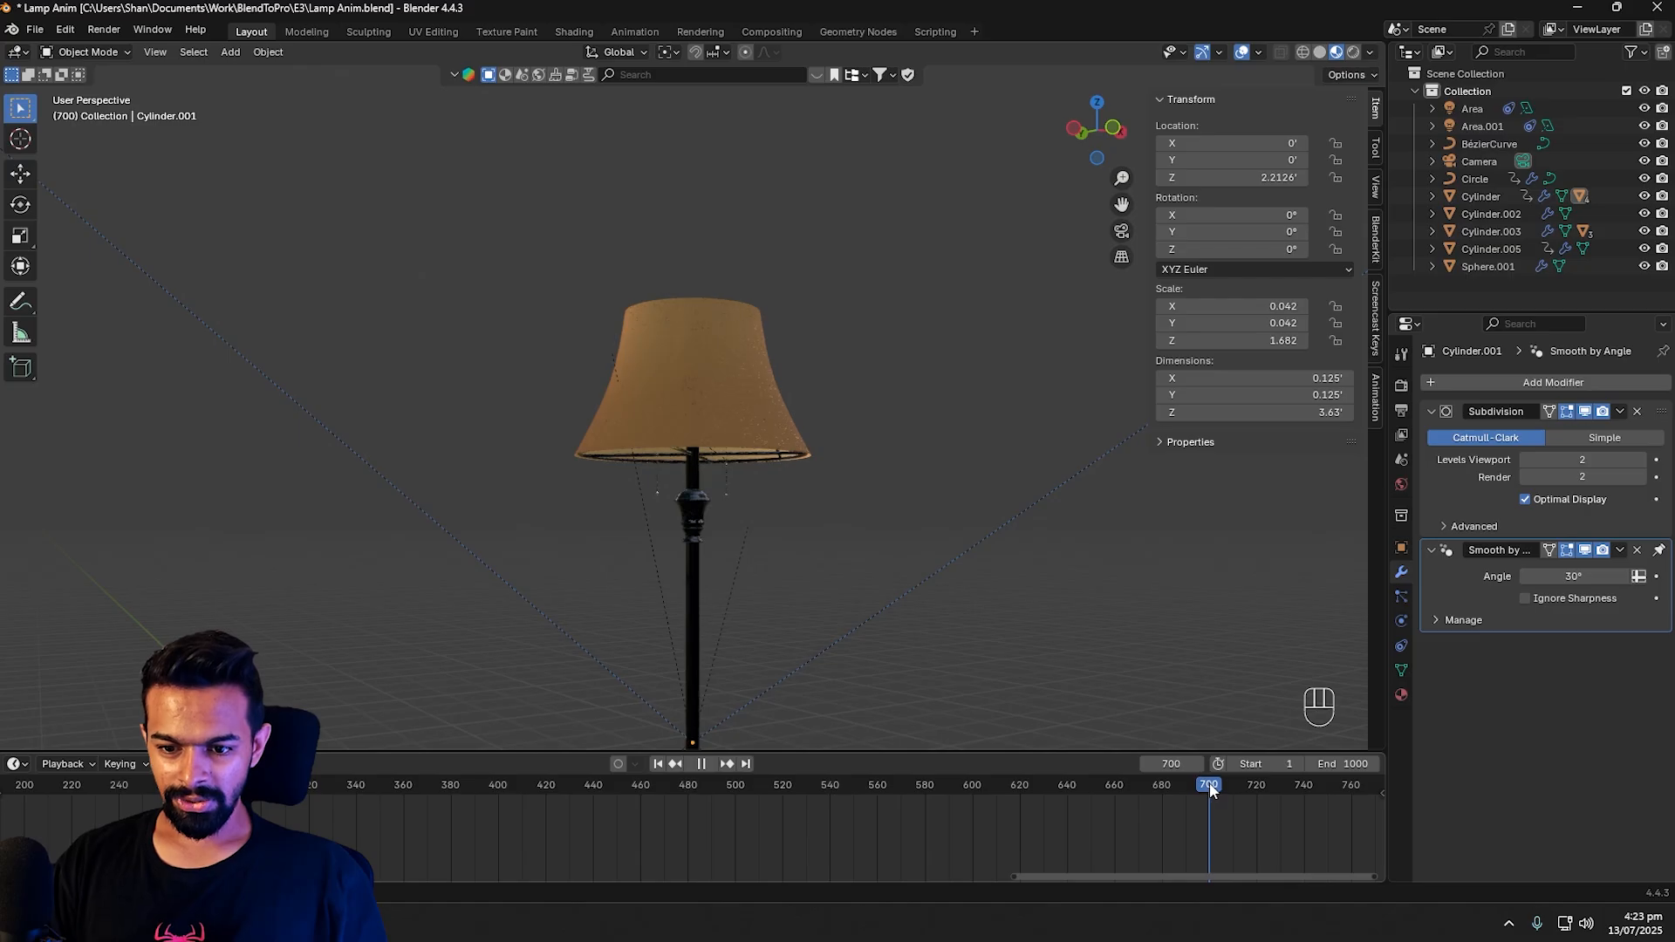
key("space")
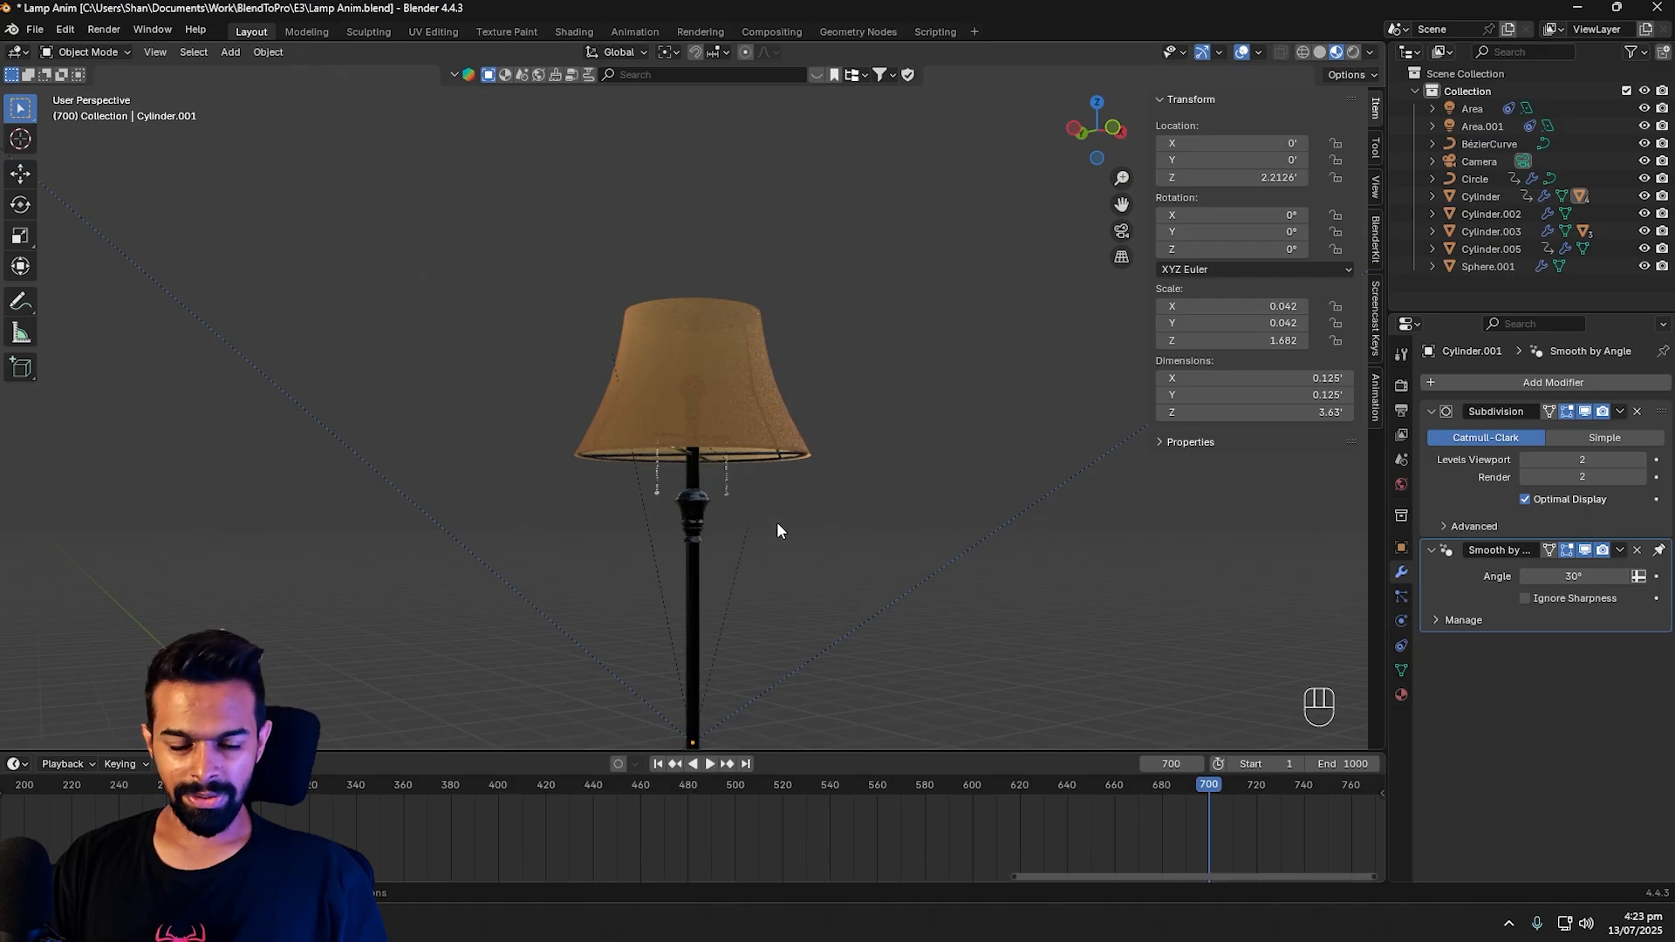
Step: Isolate the crossbar, pull chains, end balls and lamp pole in local view
scroll(872, 529, "up", 3)
middle_click_drag(961, 537, 743, 480)
left_click(746, 485)
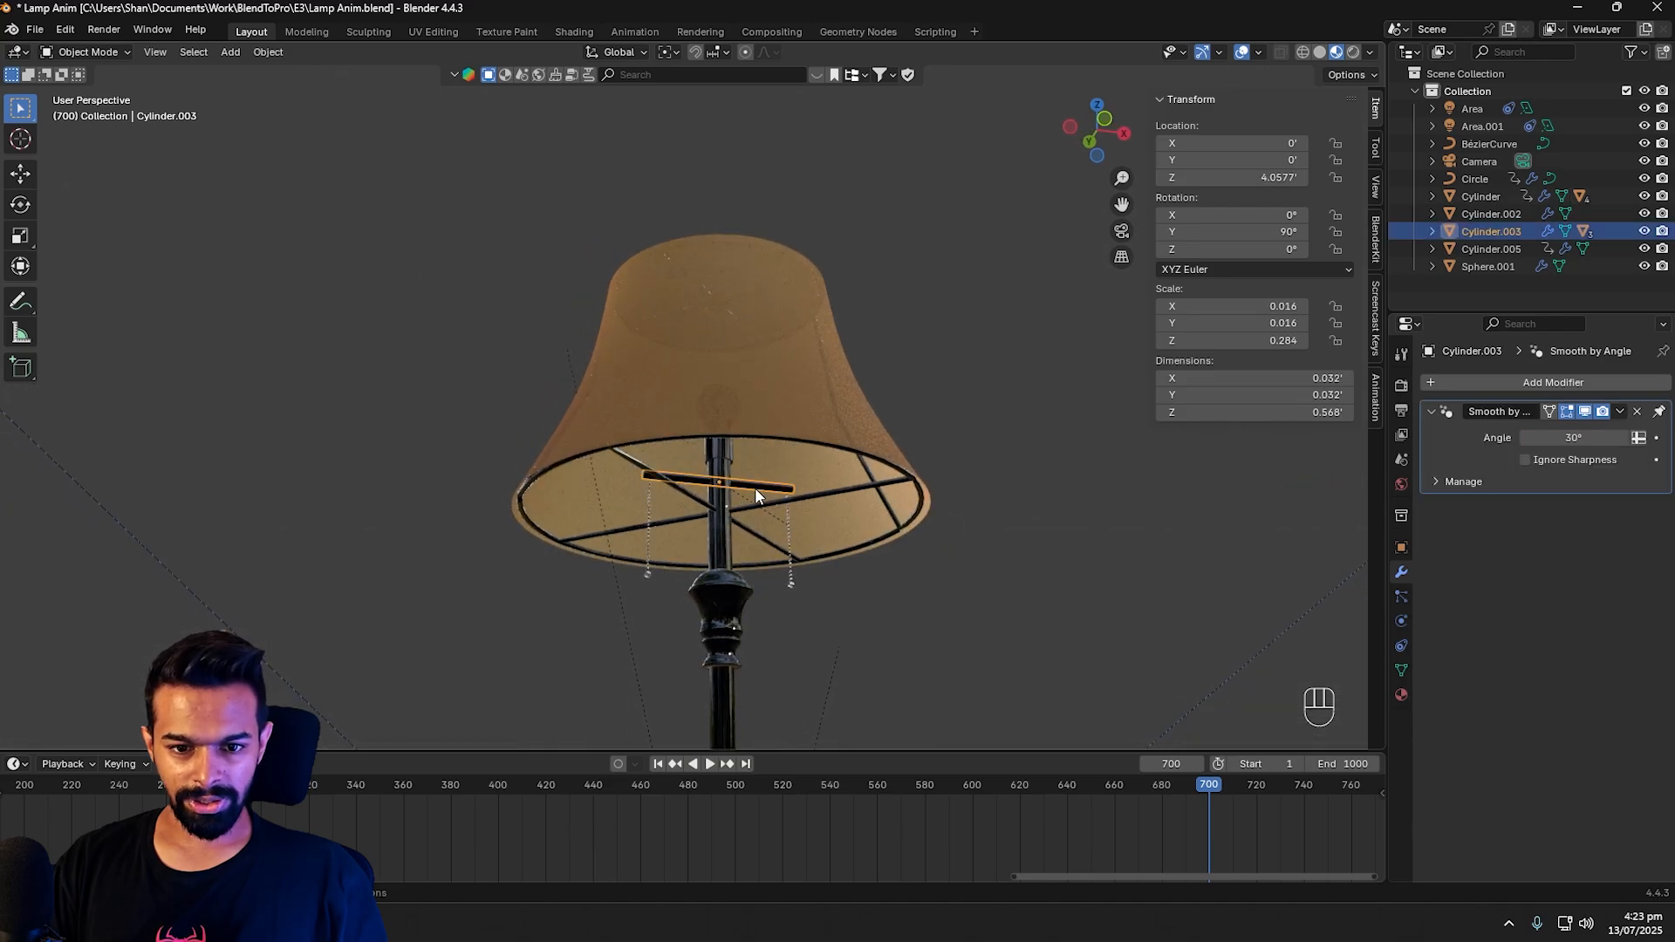
left_click(787, 547, "shift")
left_click(648, 578, "shift")
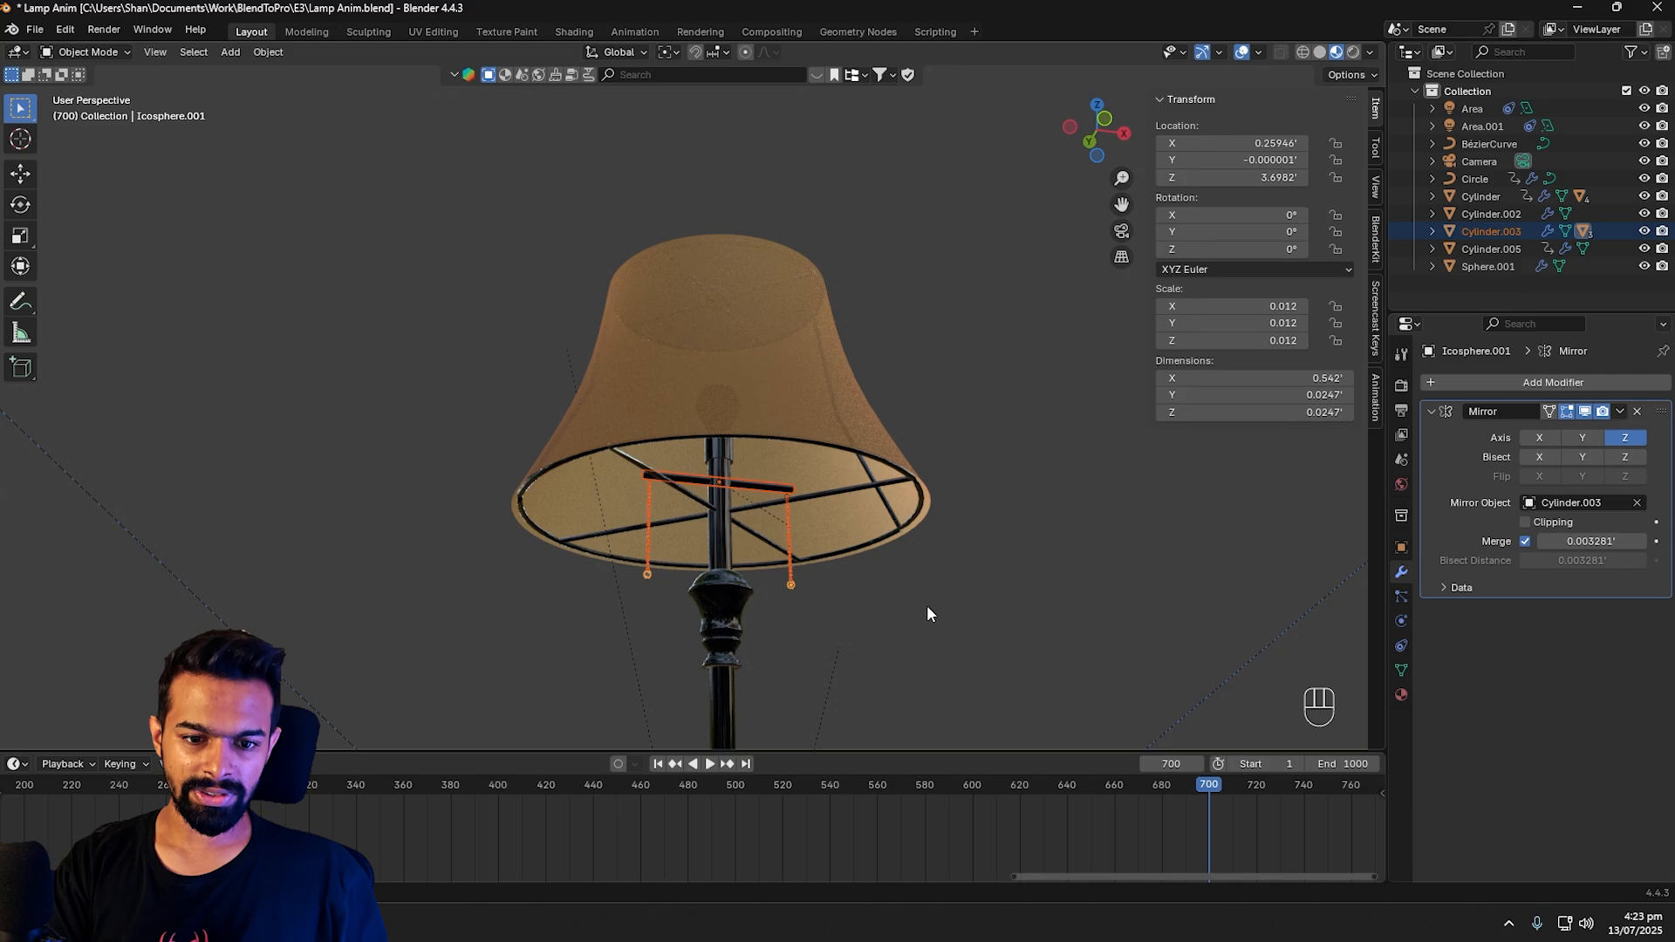
scroll(926, 614, "up", 5)
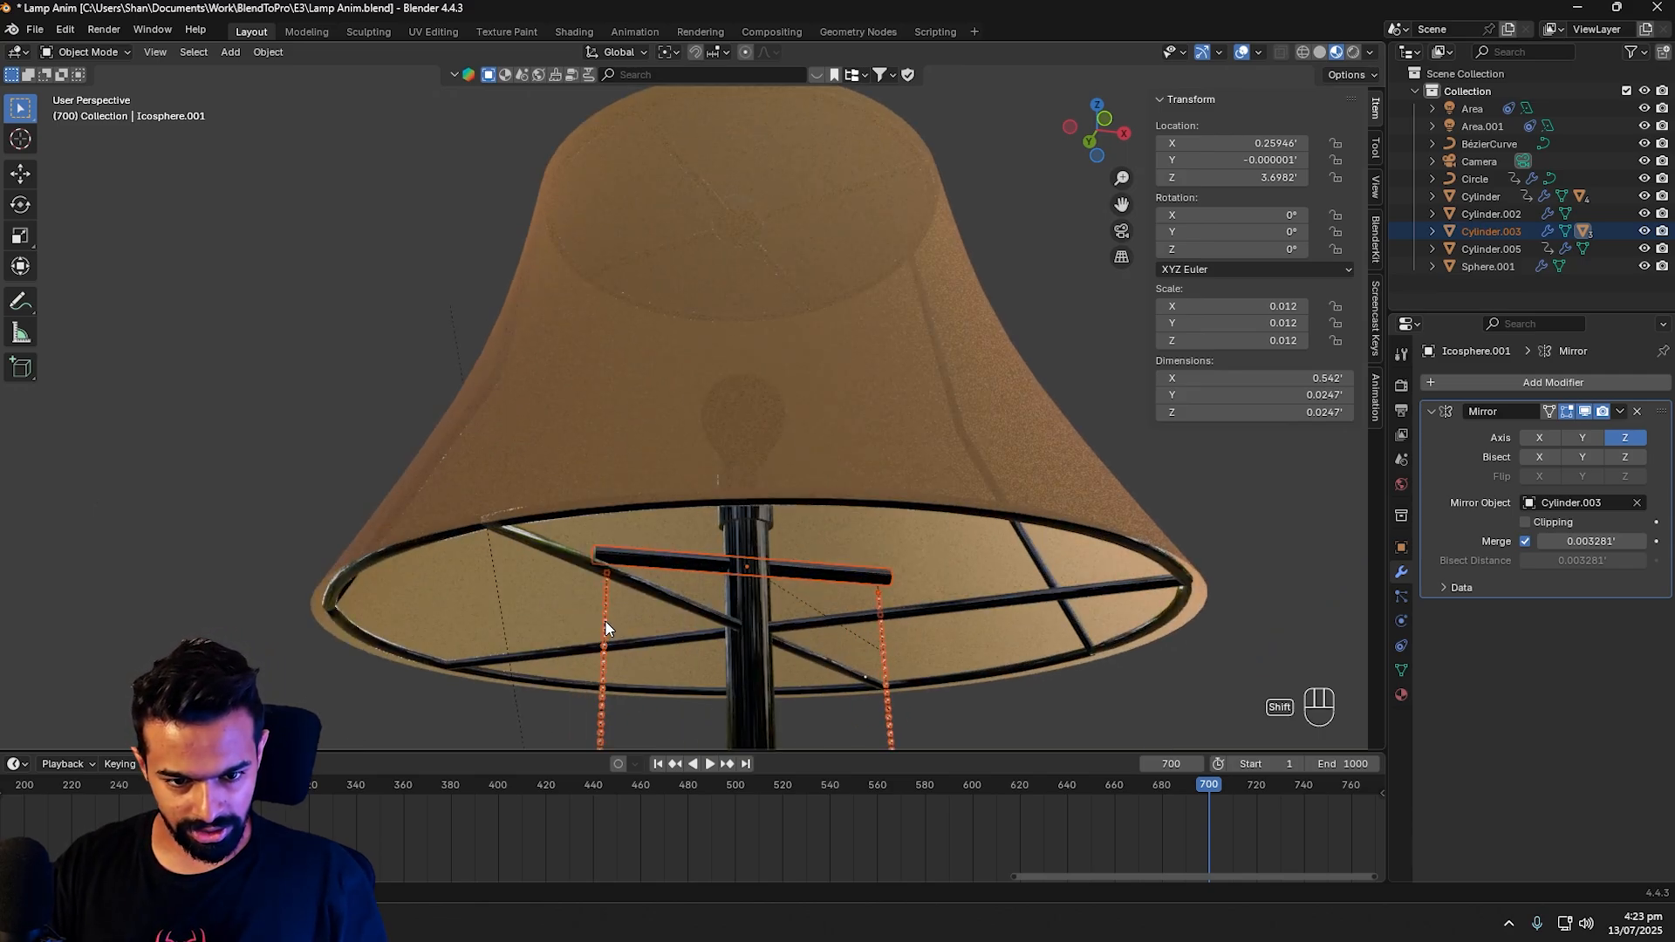
left_click(608, 628, "shift")
key("KP_Divide")
Step: Examine the crossbar, pull chains and lamp pole in front view along the pole's full length
left_click(832, 218)
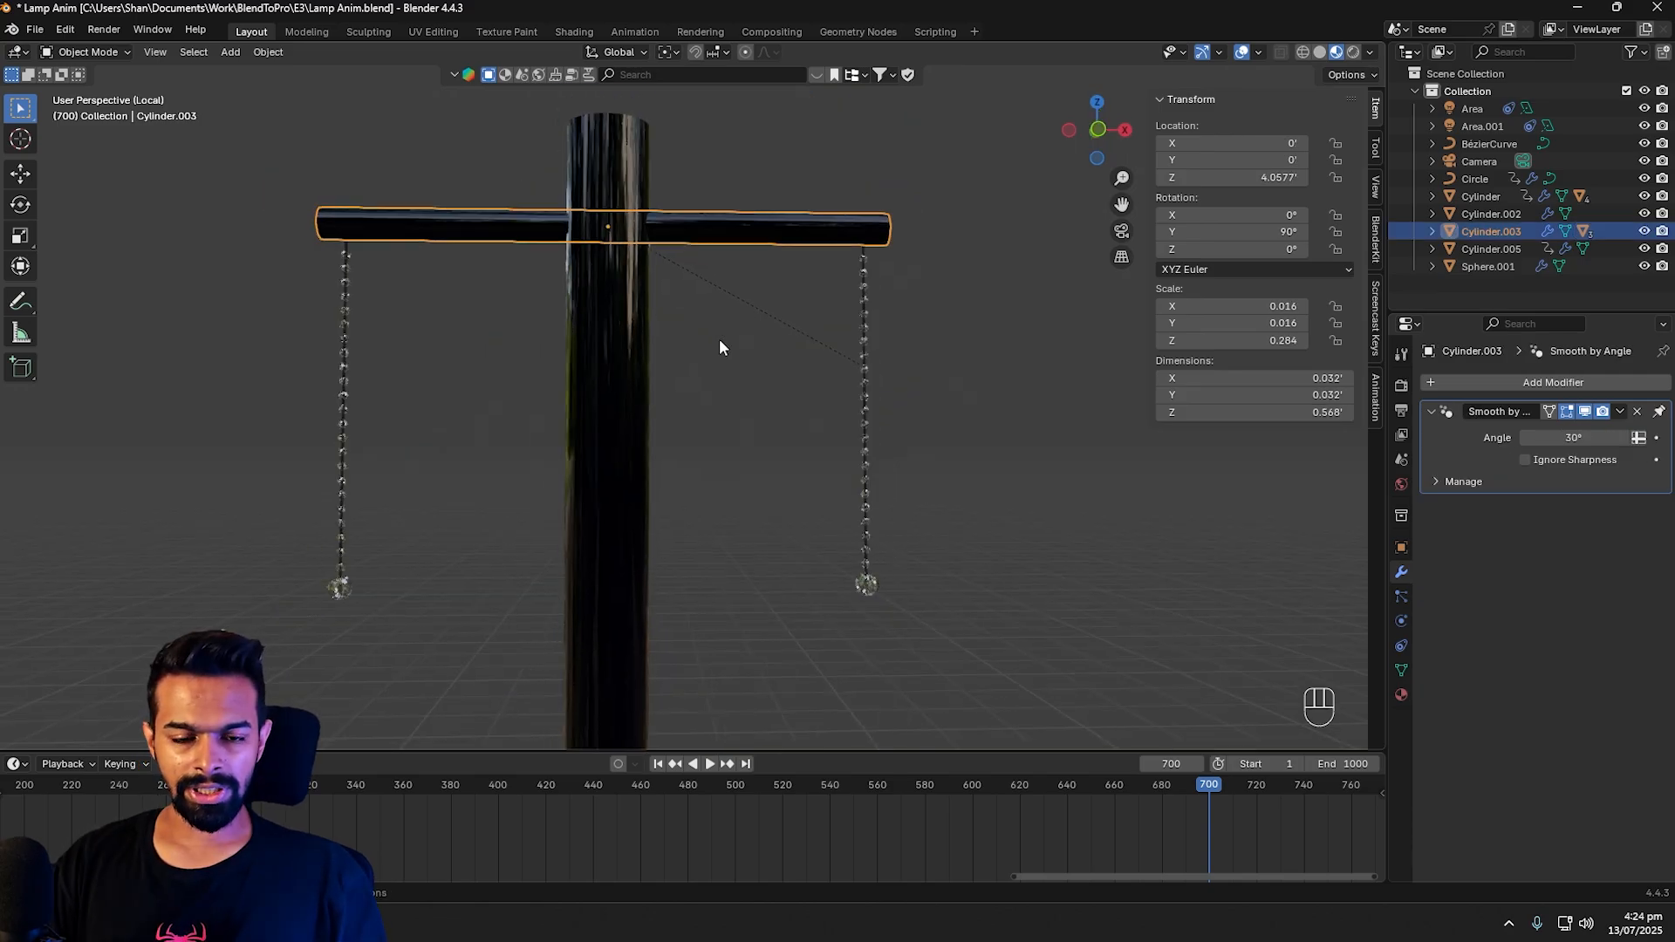
key("KP_1")
scroll(805, 317, "down", 4)
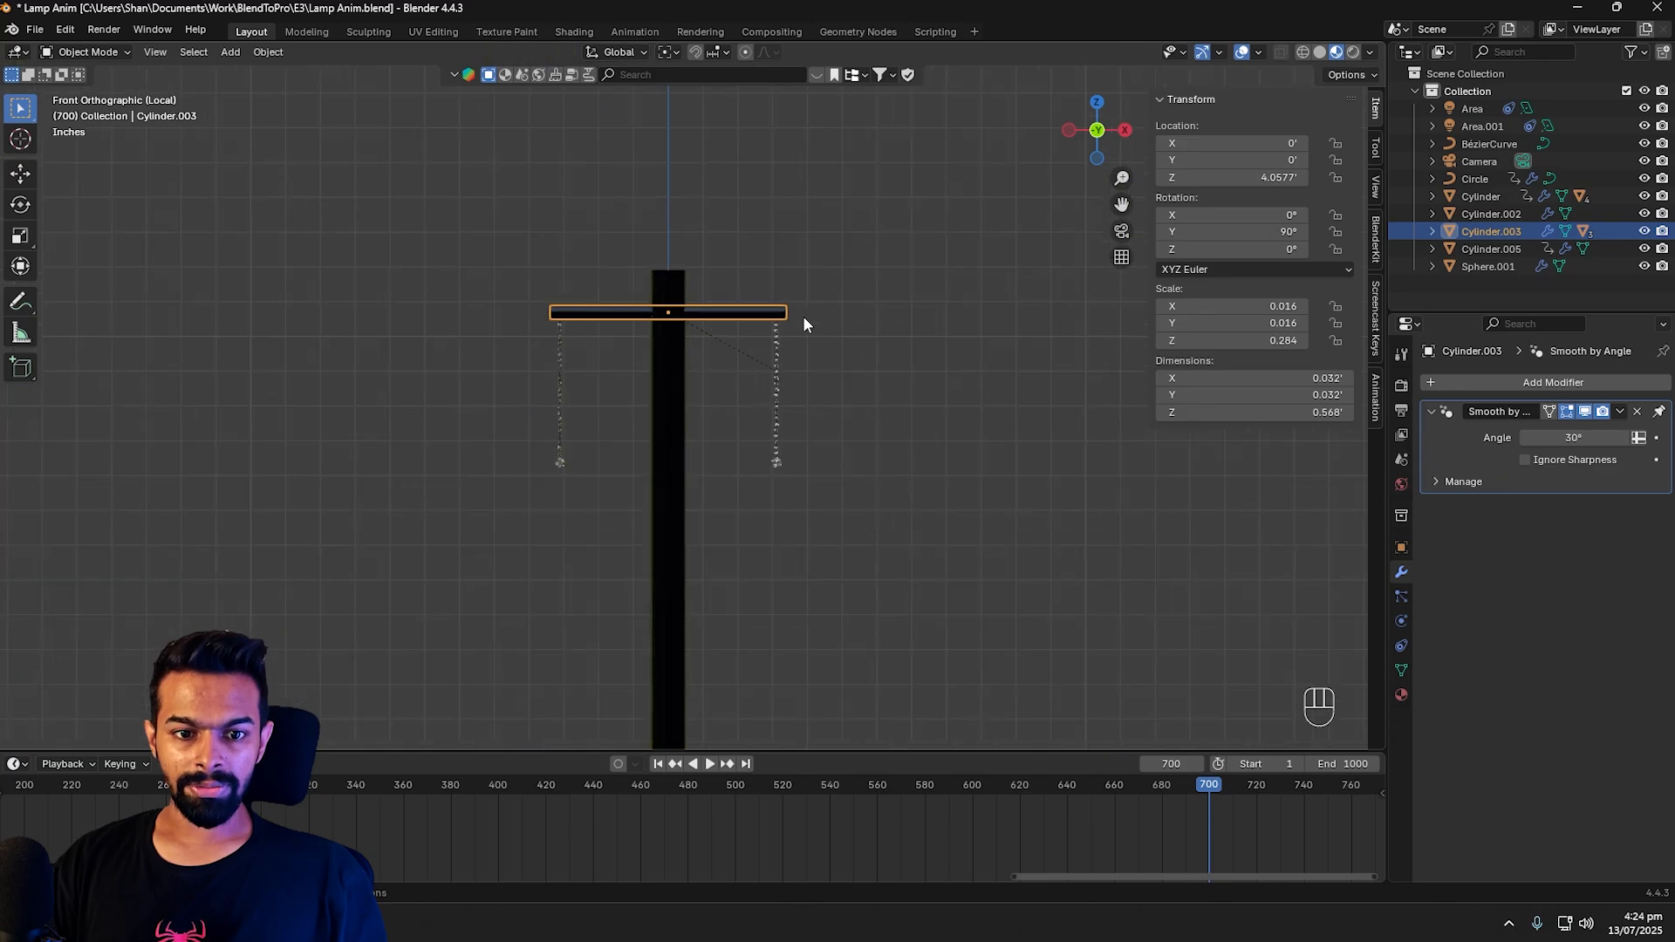
scroll(661, 290, "up", 3)
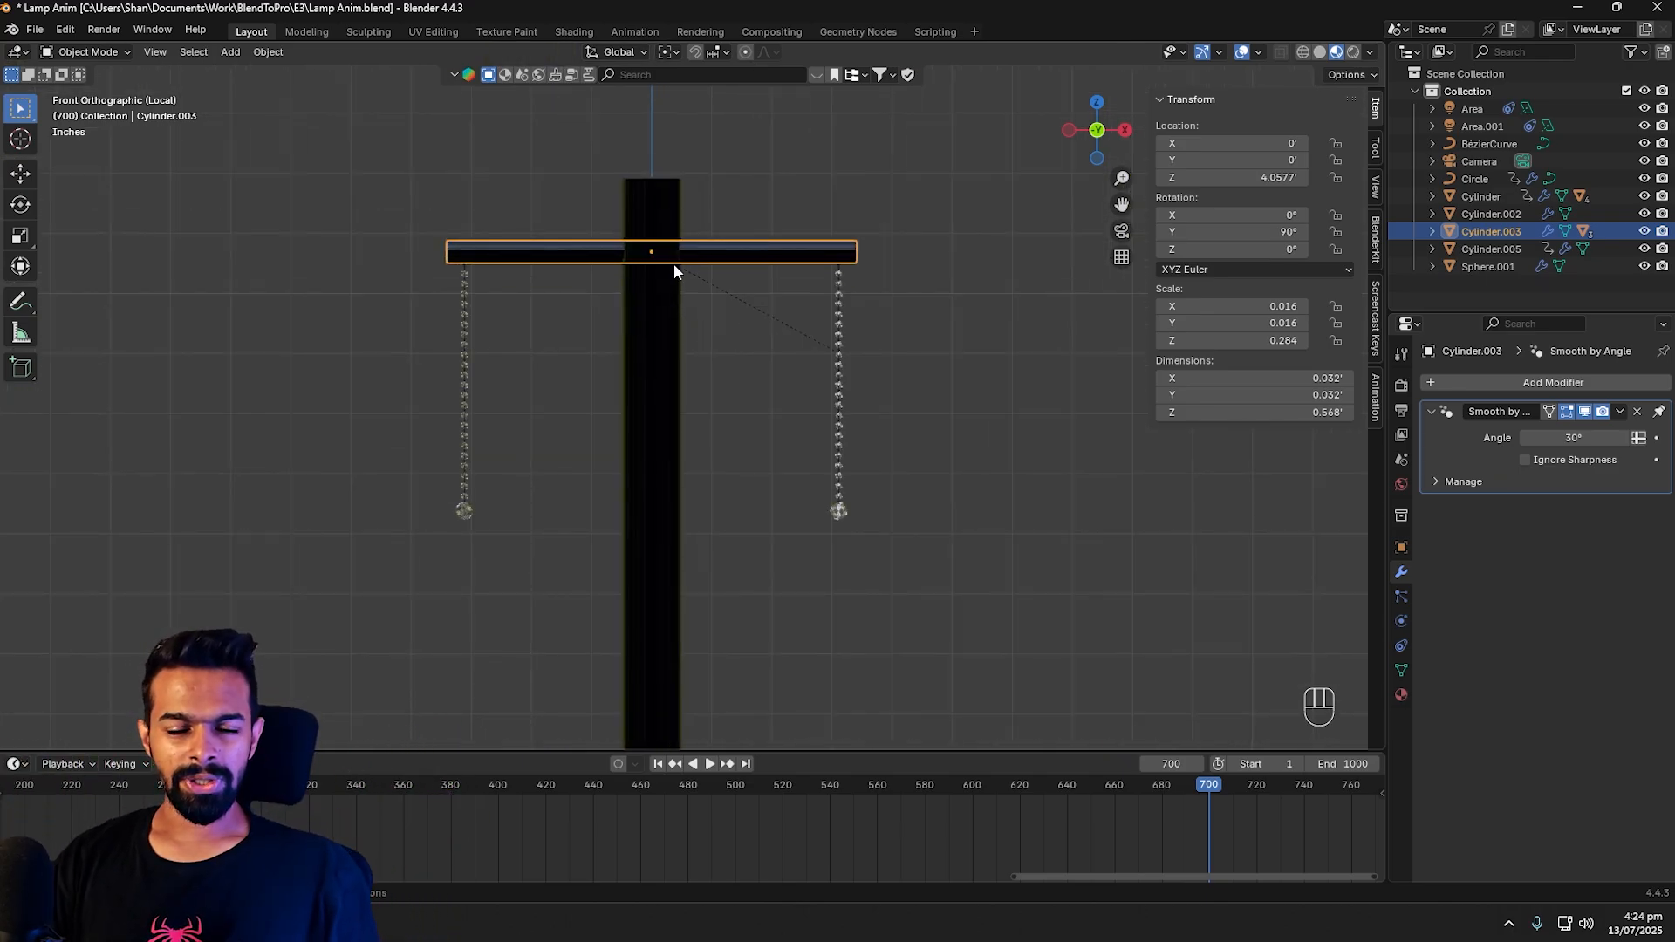
left_click(650, 349)
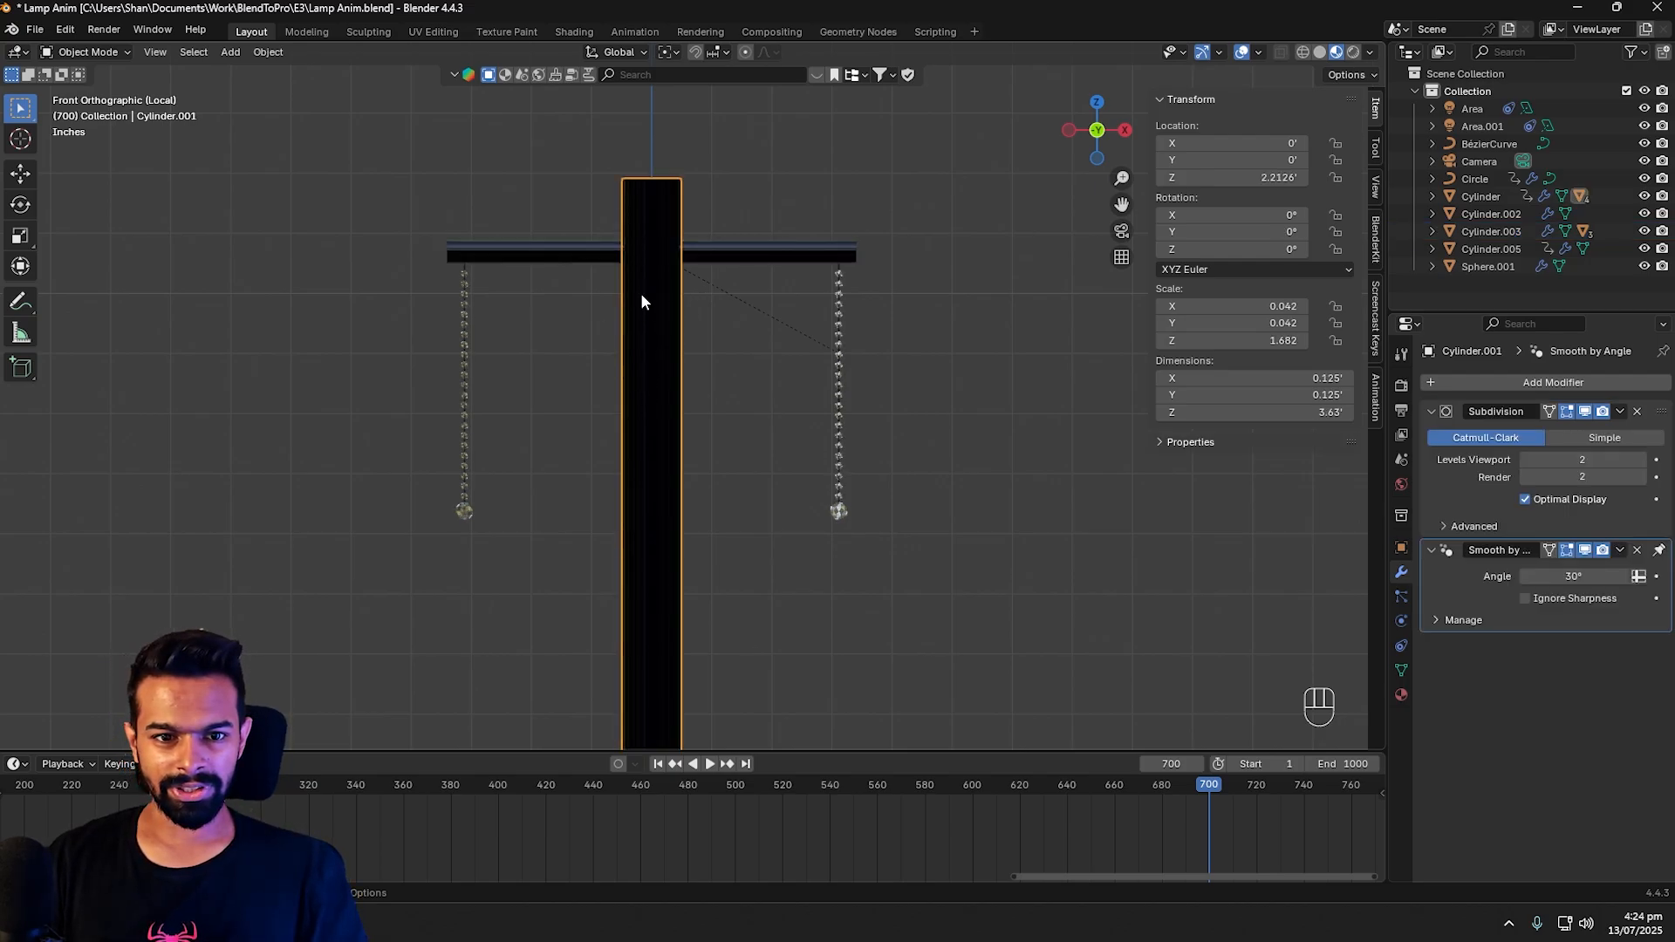
scroll(640, 301, "down", 4)
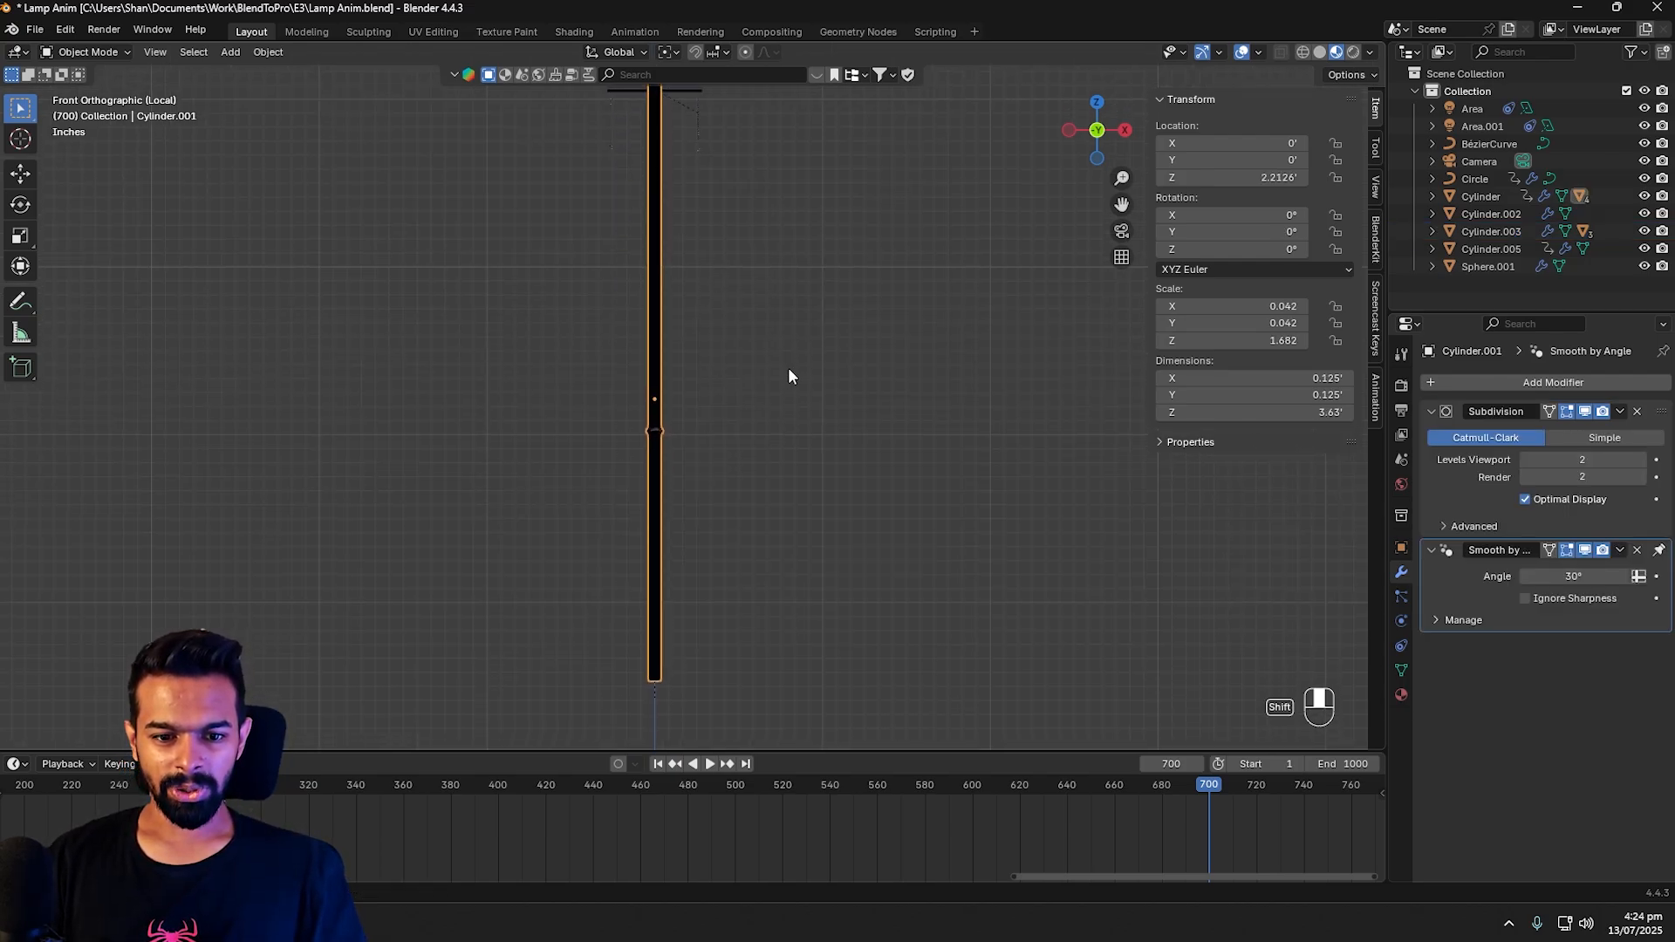
scroll(689, 366, "up", 5)
left_click(877, 325)
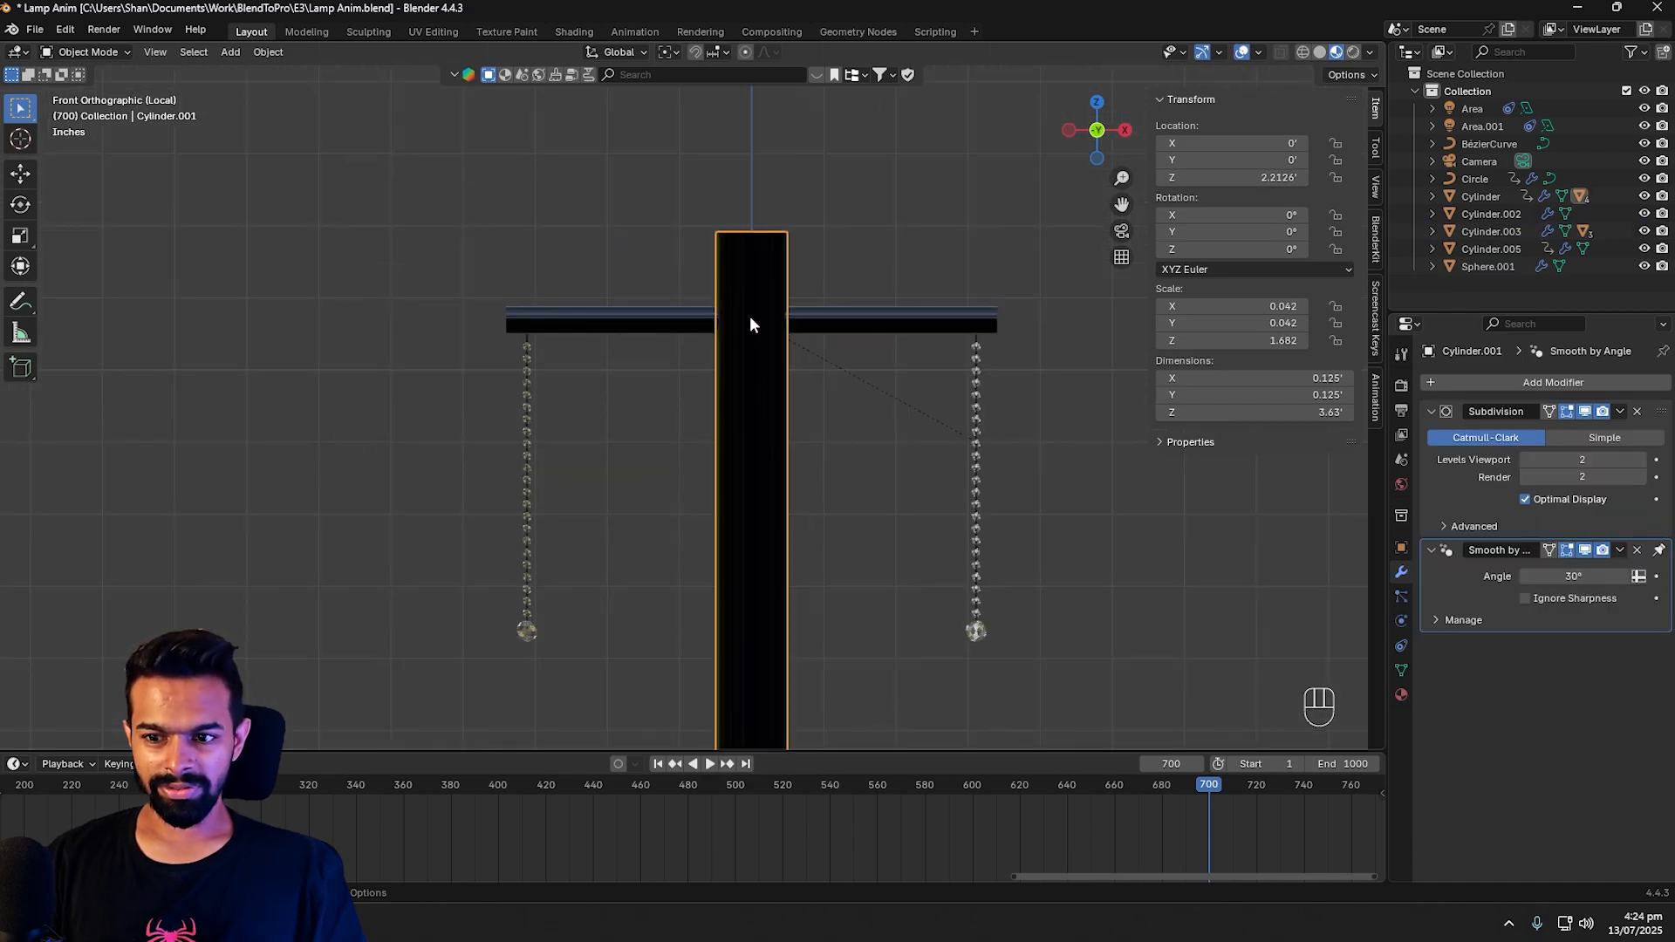
Step: Link the lamp pole's StemAnim material to the crossbar
left_click(866, 324)
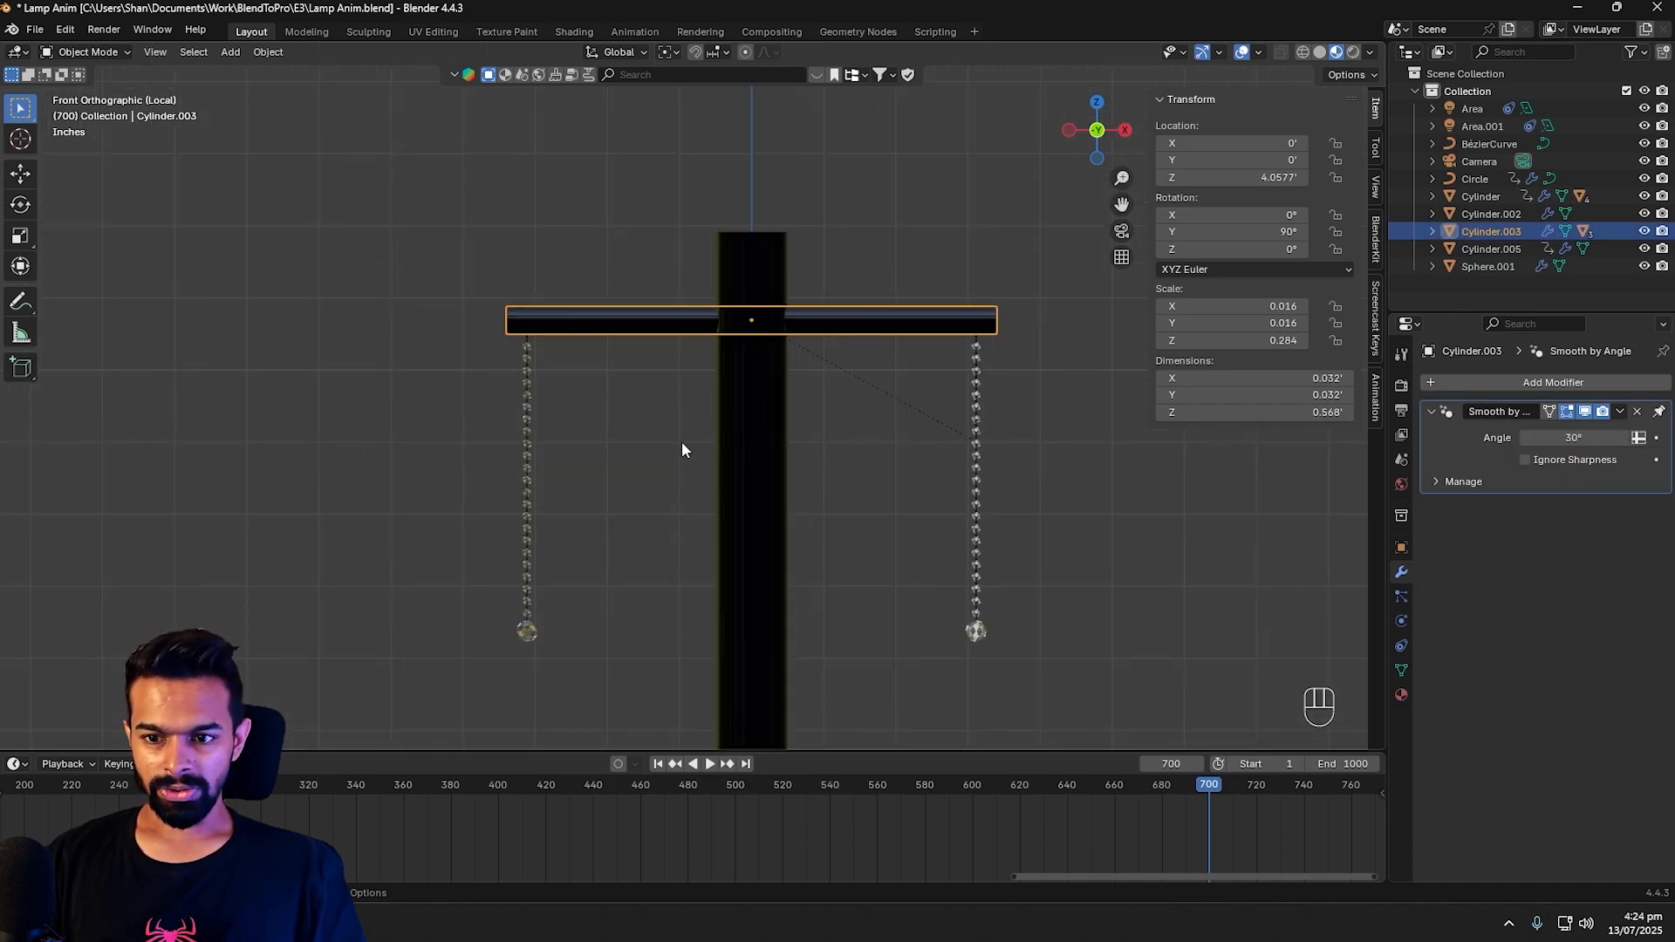
left_click(739, 426, "shift")
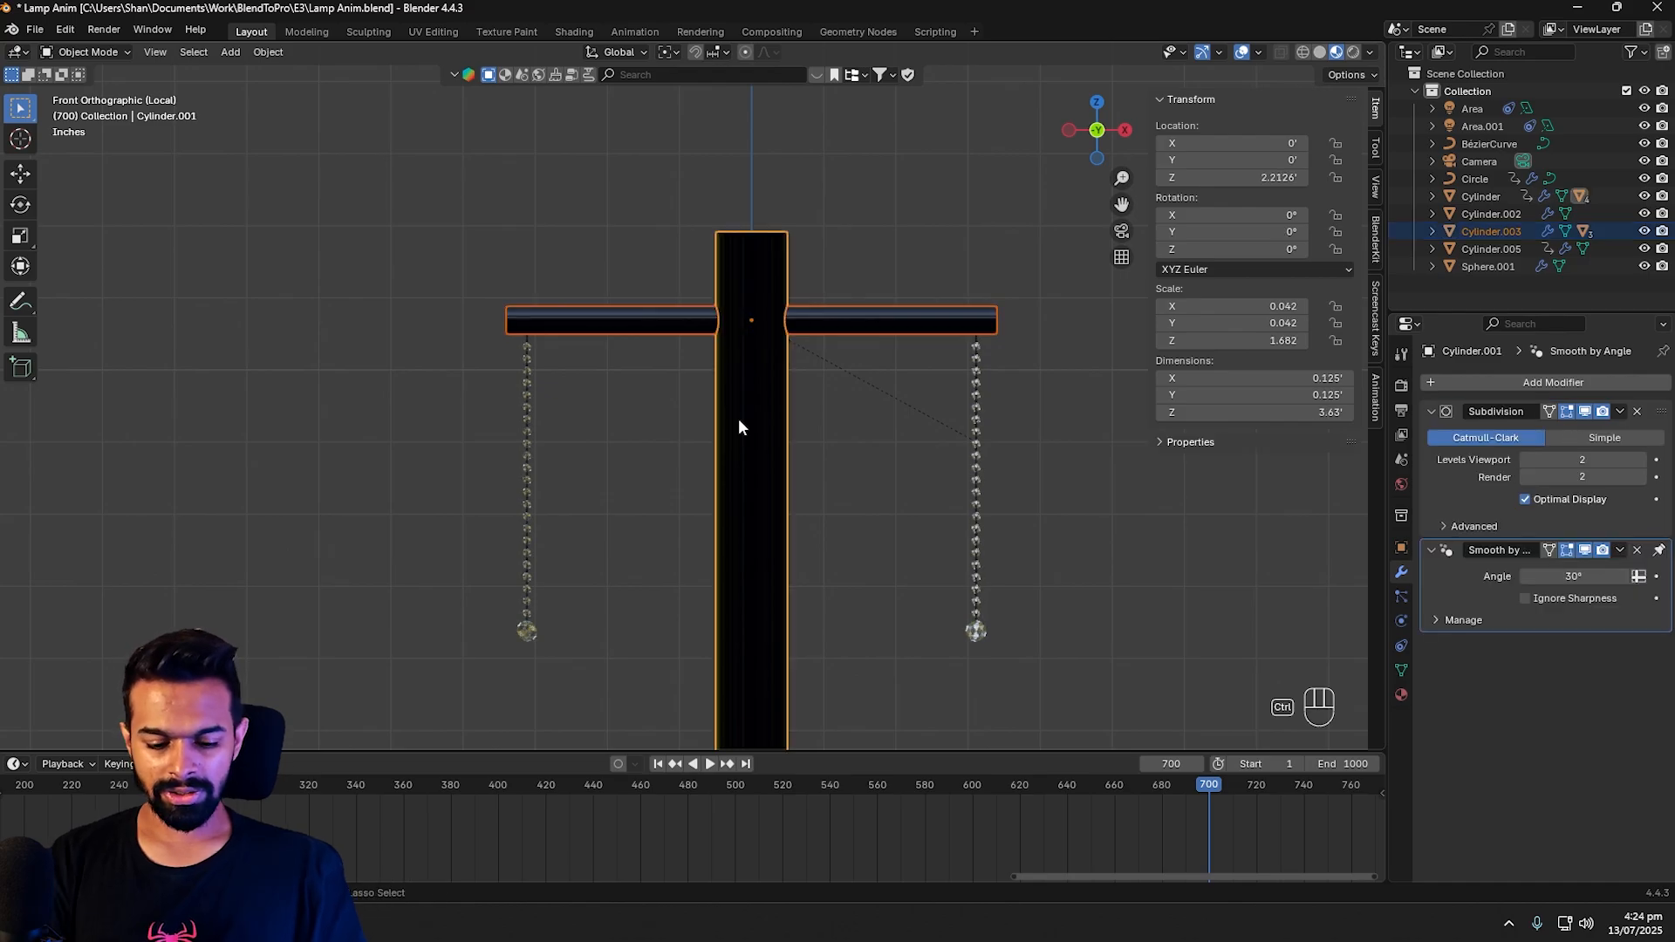
key("ctrl+l")
left_click(738, 426)
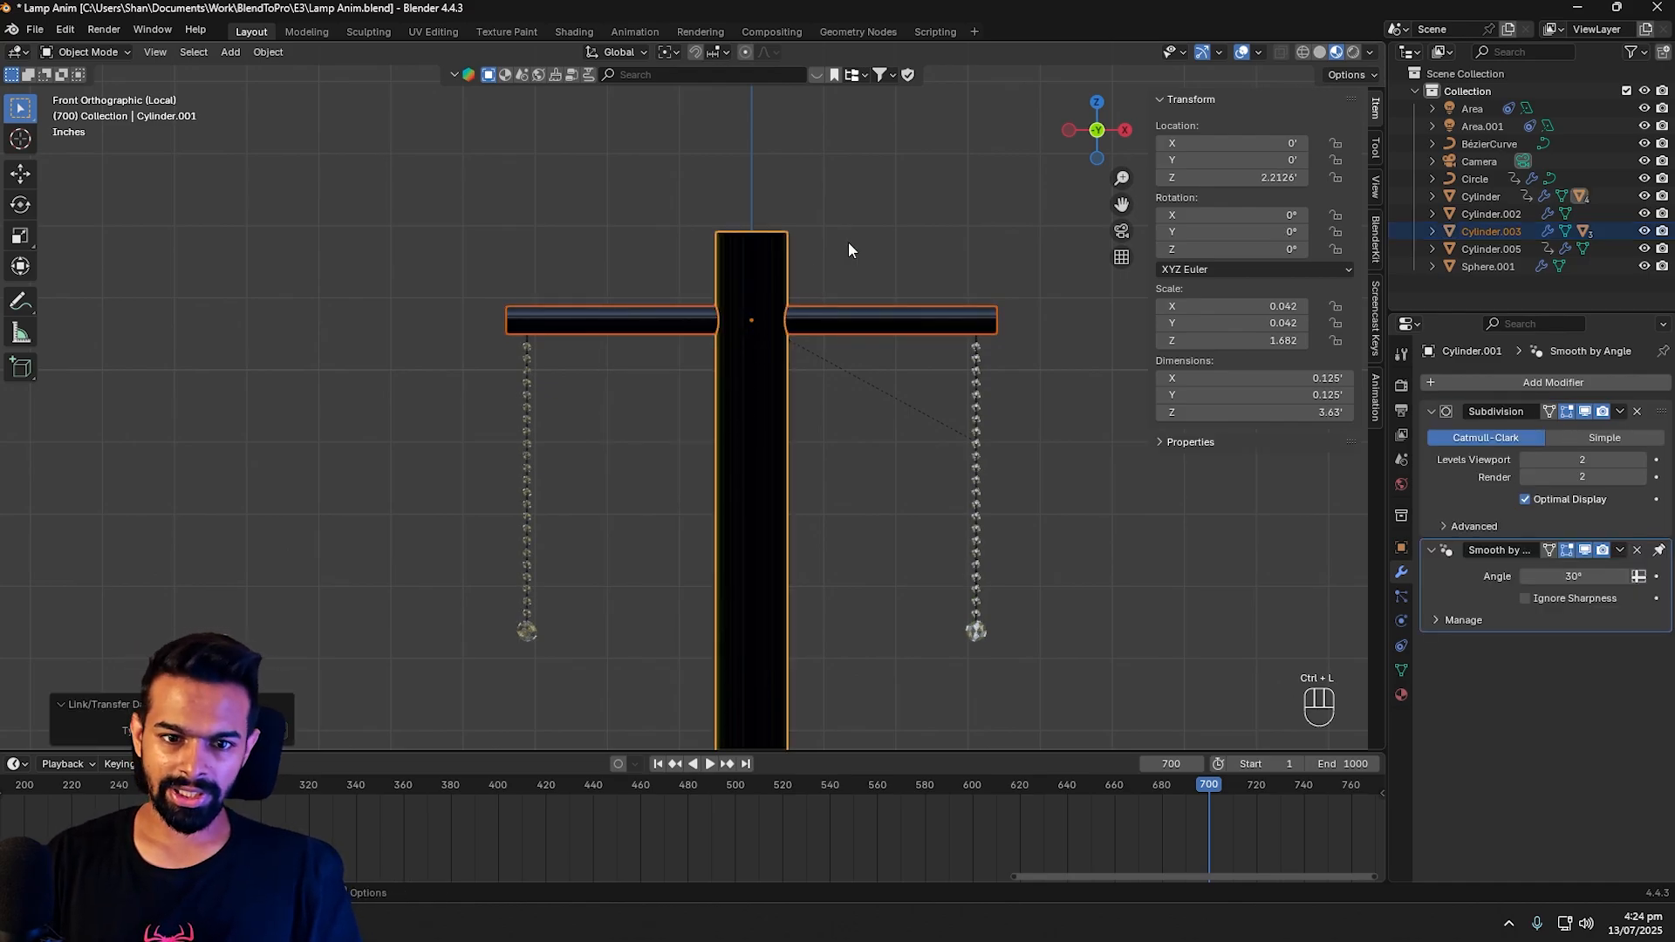
Step: Make the crossbar's StemAnim material a separate copy and clear the keyframes from its Less Than threshold
left_click(872, 319)
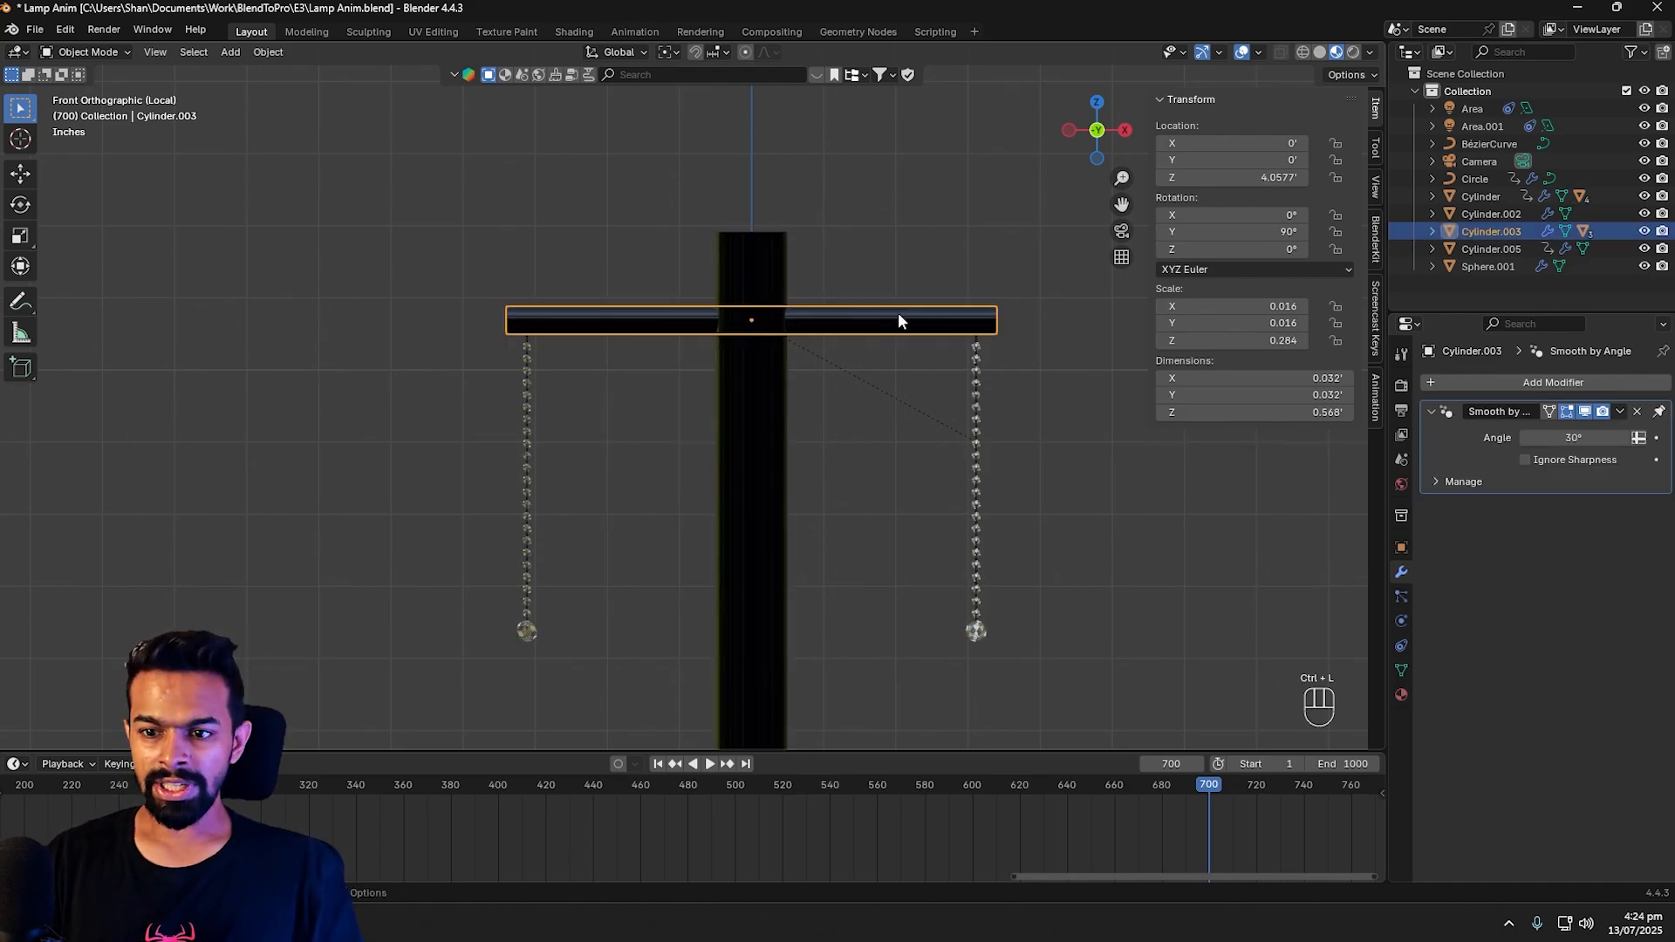
left_click(1400, 695)
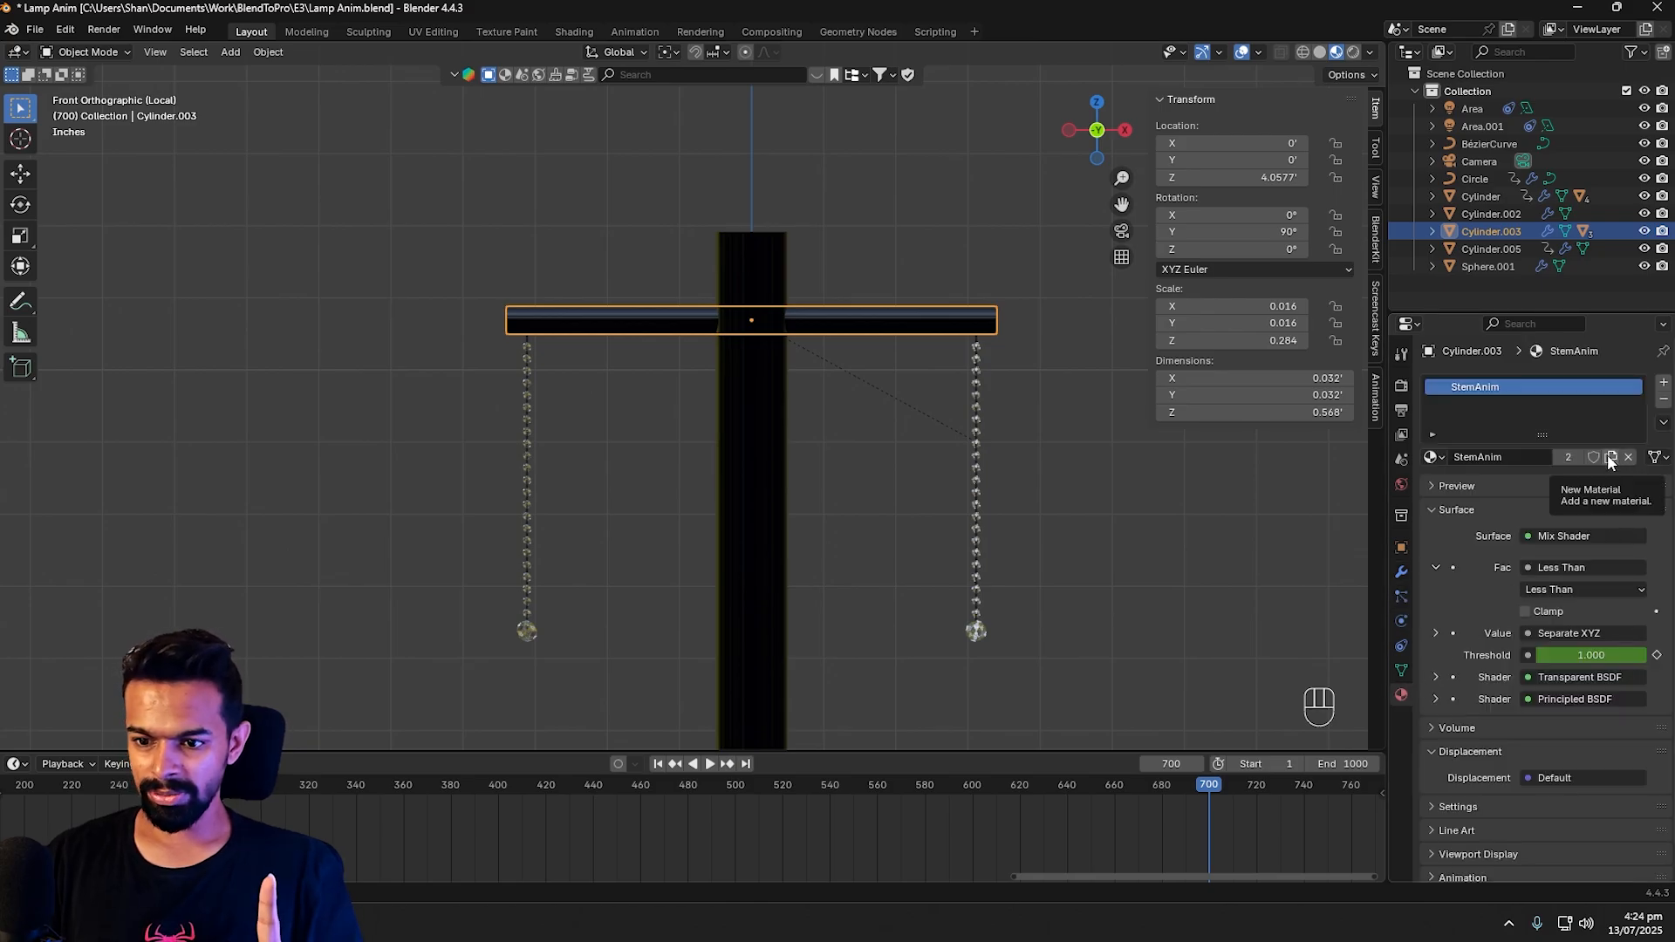
left_click(1609, 456)
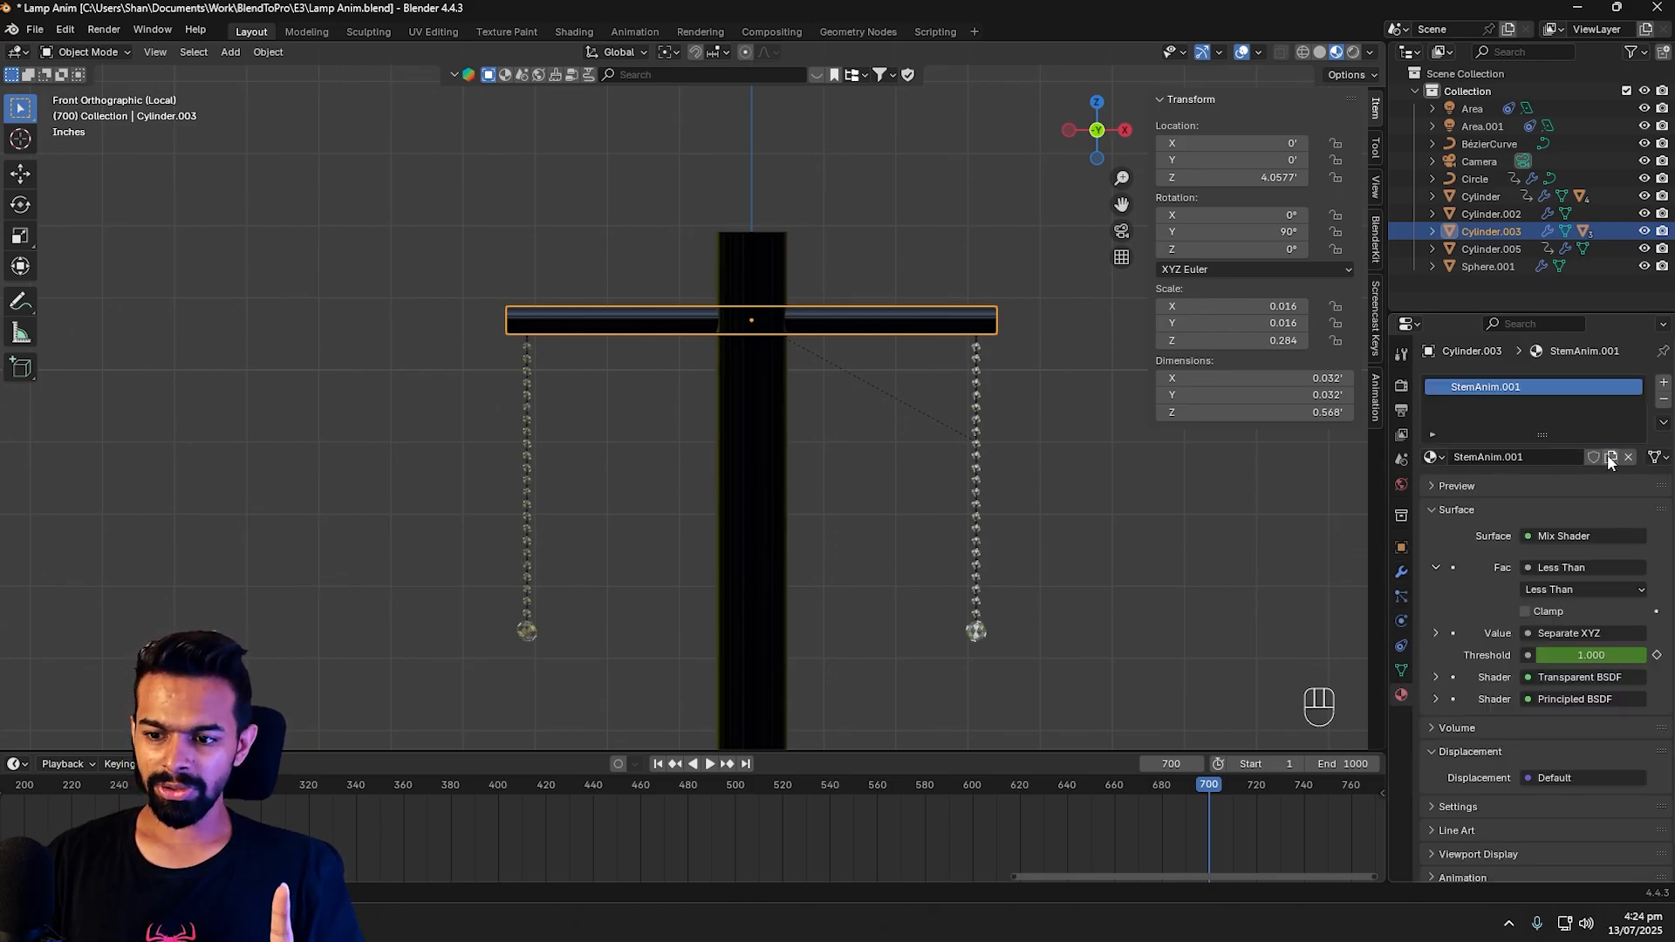
right_click(1585, 656)
left_click(1586, 660)
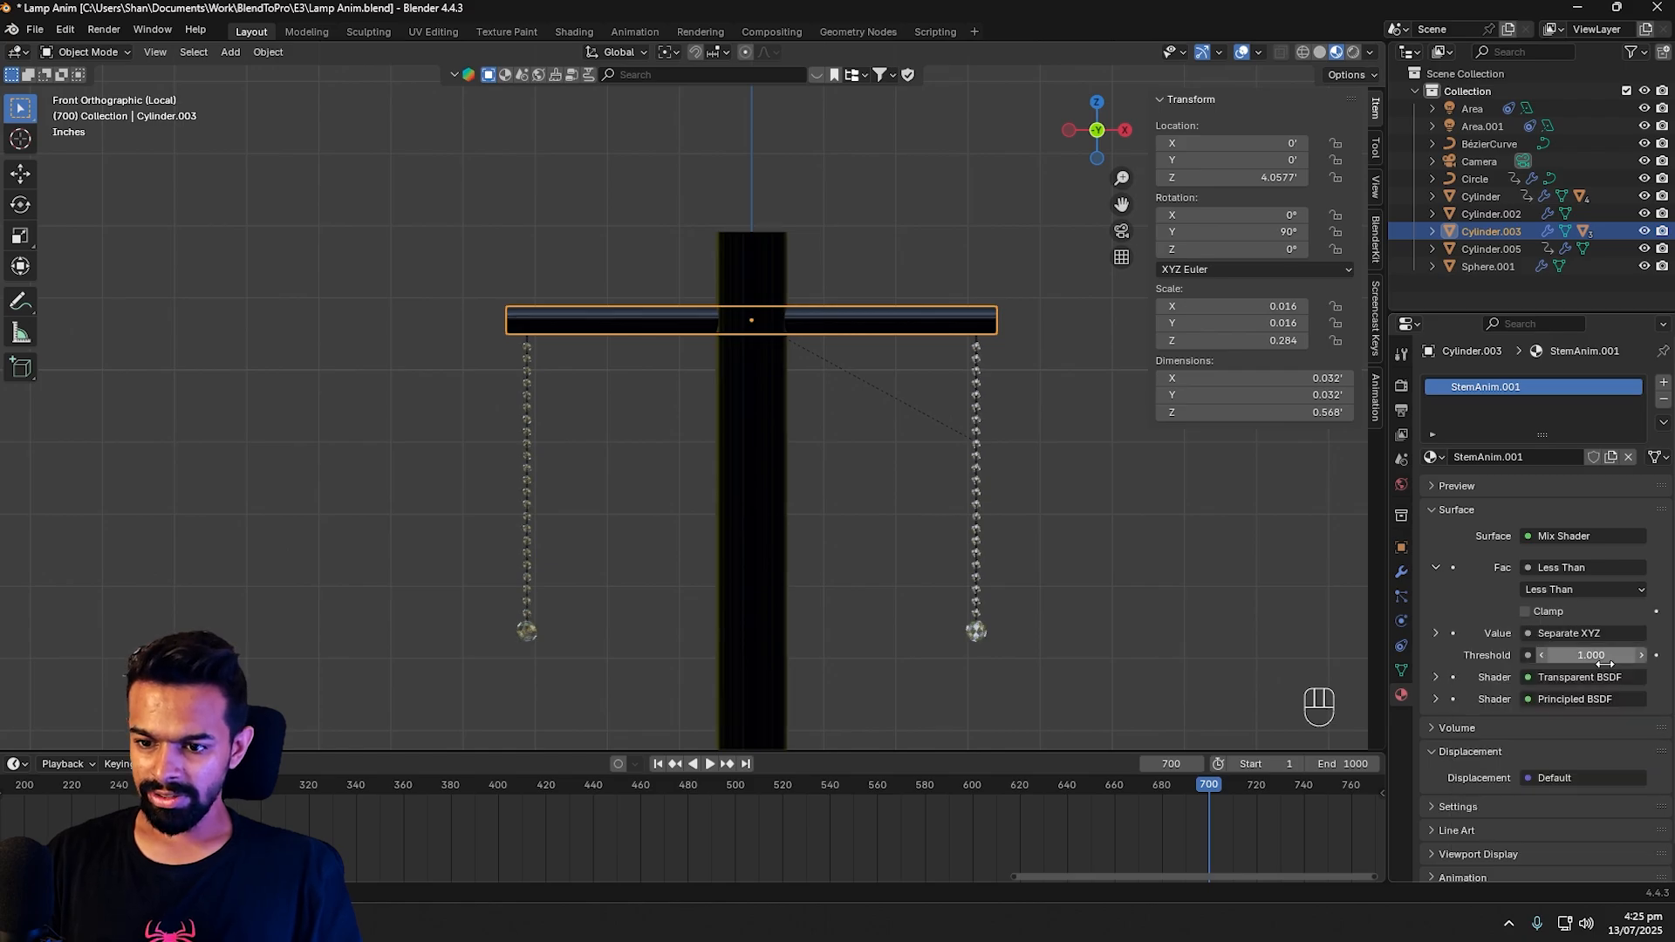
Step: In the Shading workspace, delete the crossbar material's Less Than node and add a Color Ramp node above the Principled BSDF
left_click(577, 32)
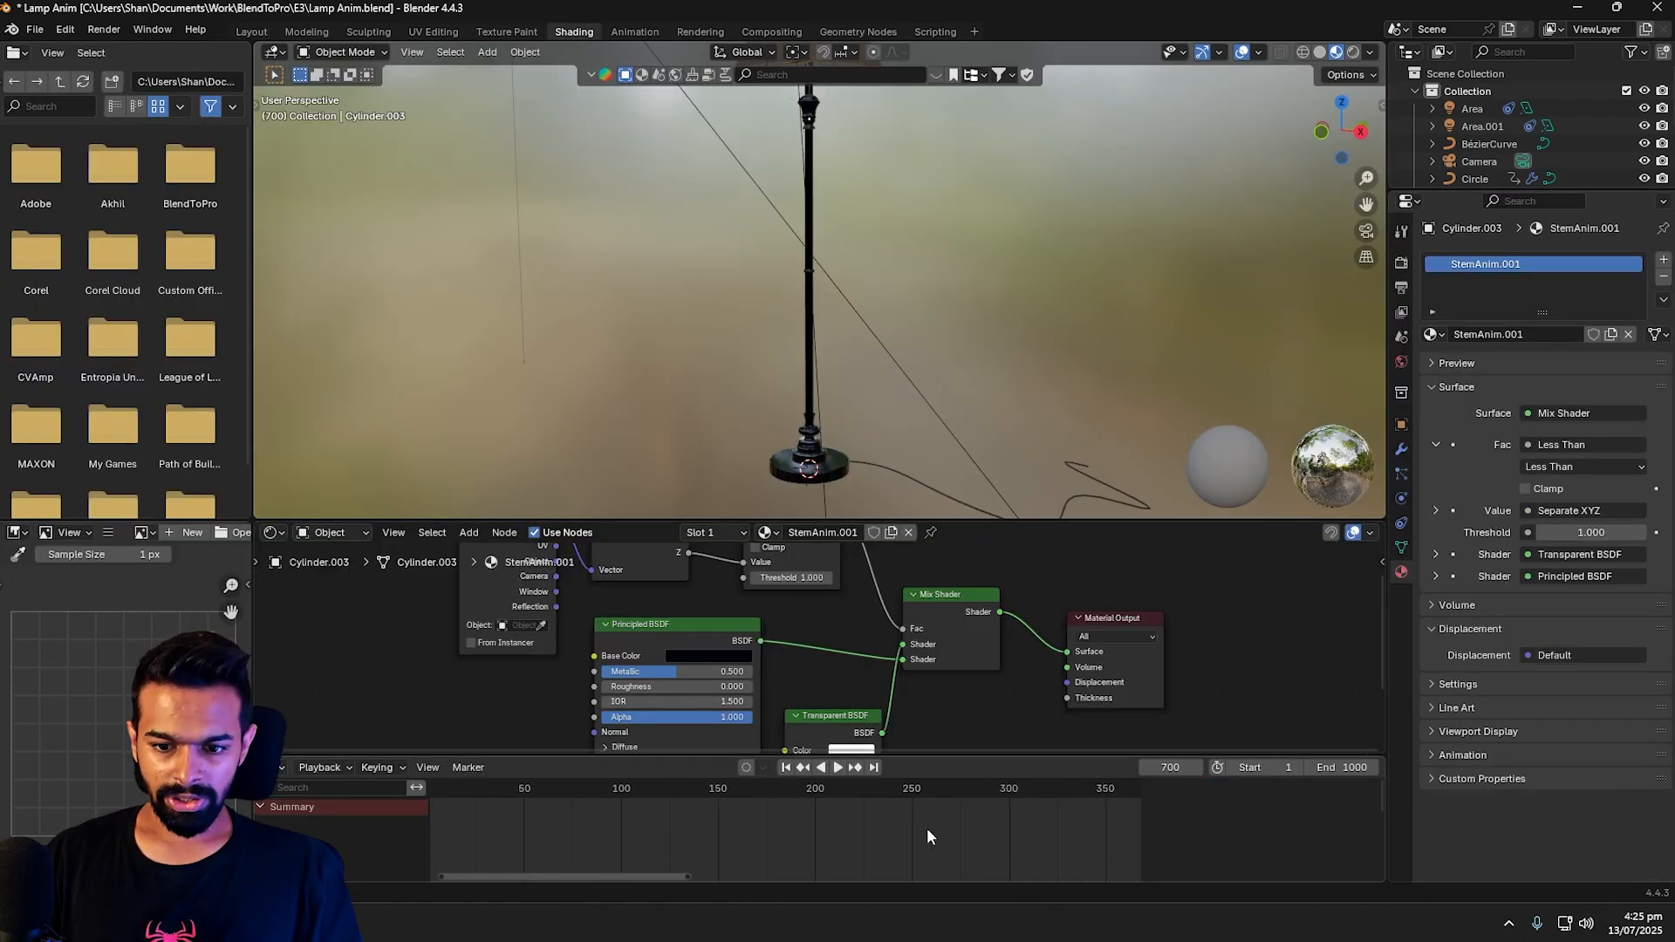
scroll(926, 829, "down", 6)
left_click_drag(801, 878, 1009, 869)
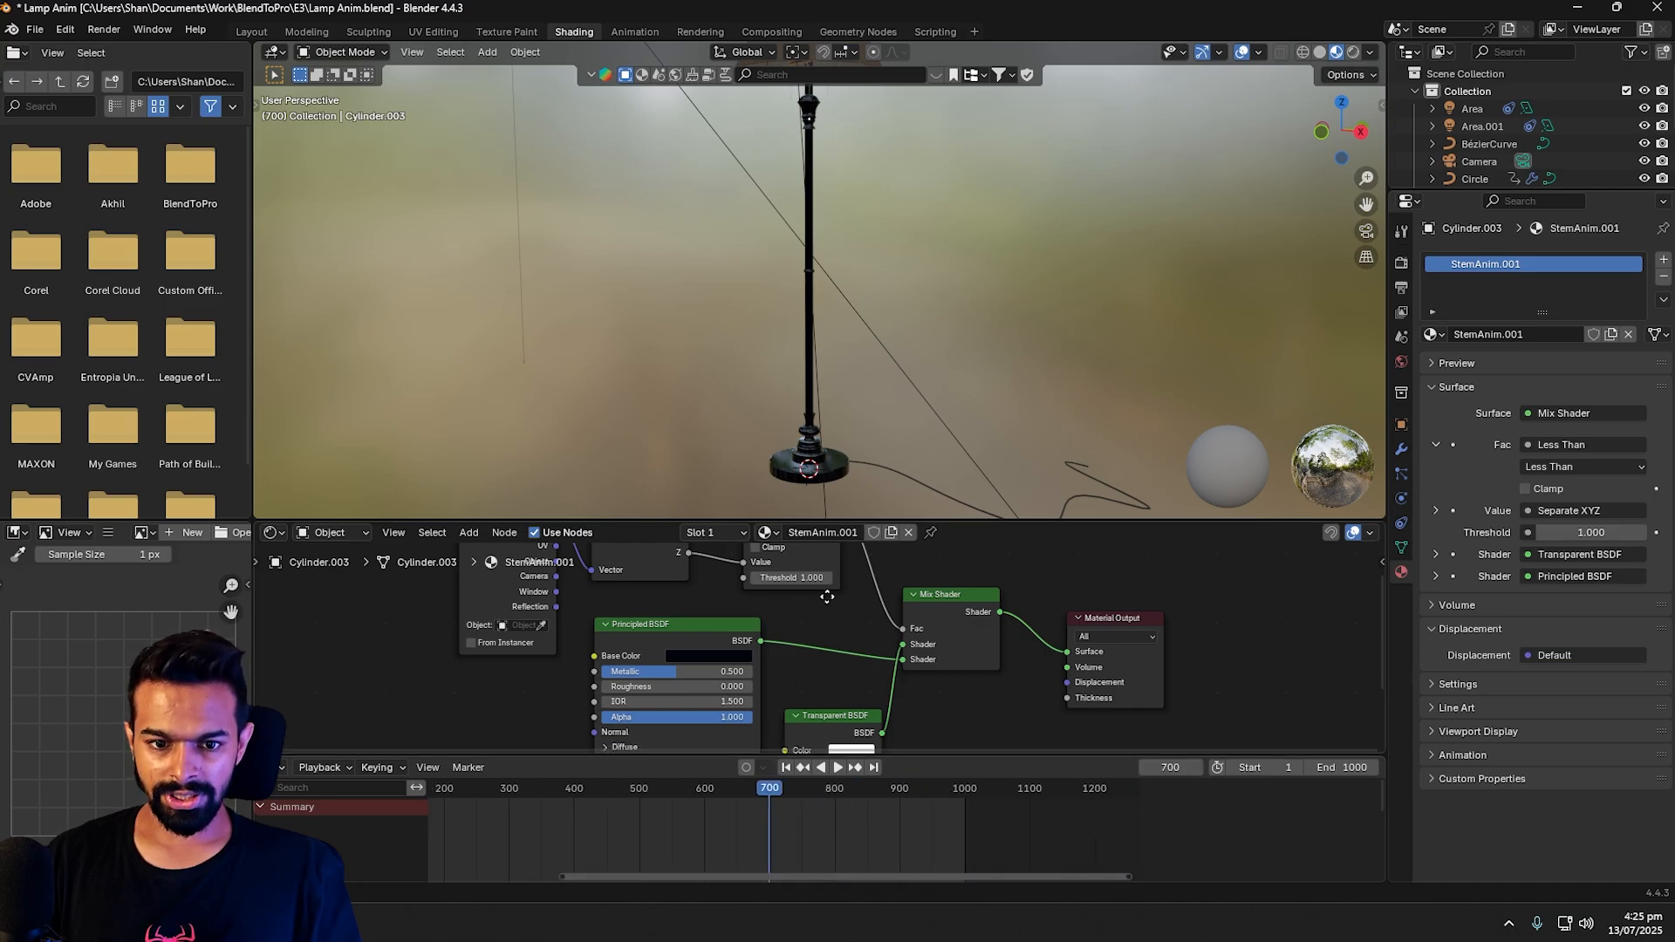
middle_click_drag(827, 597, 827, 659)
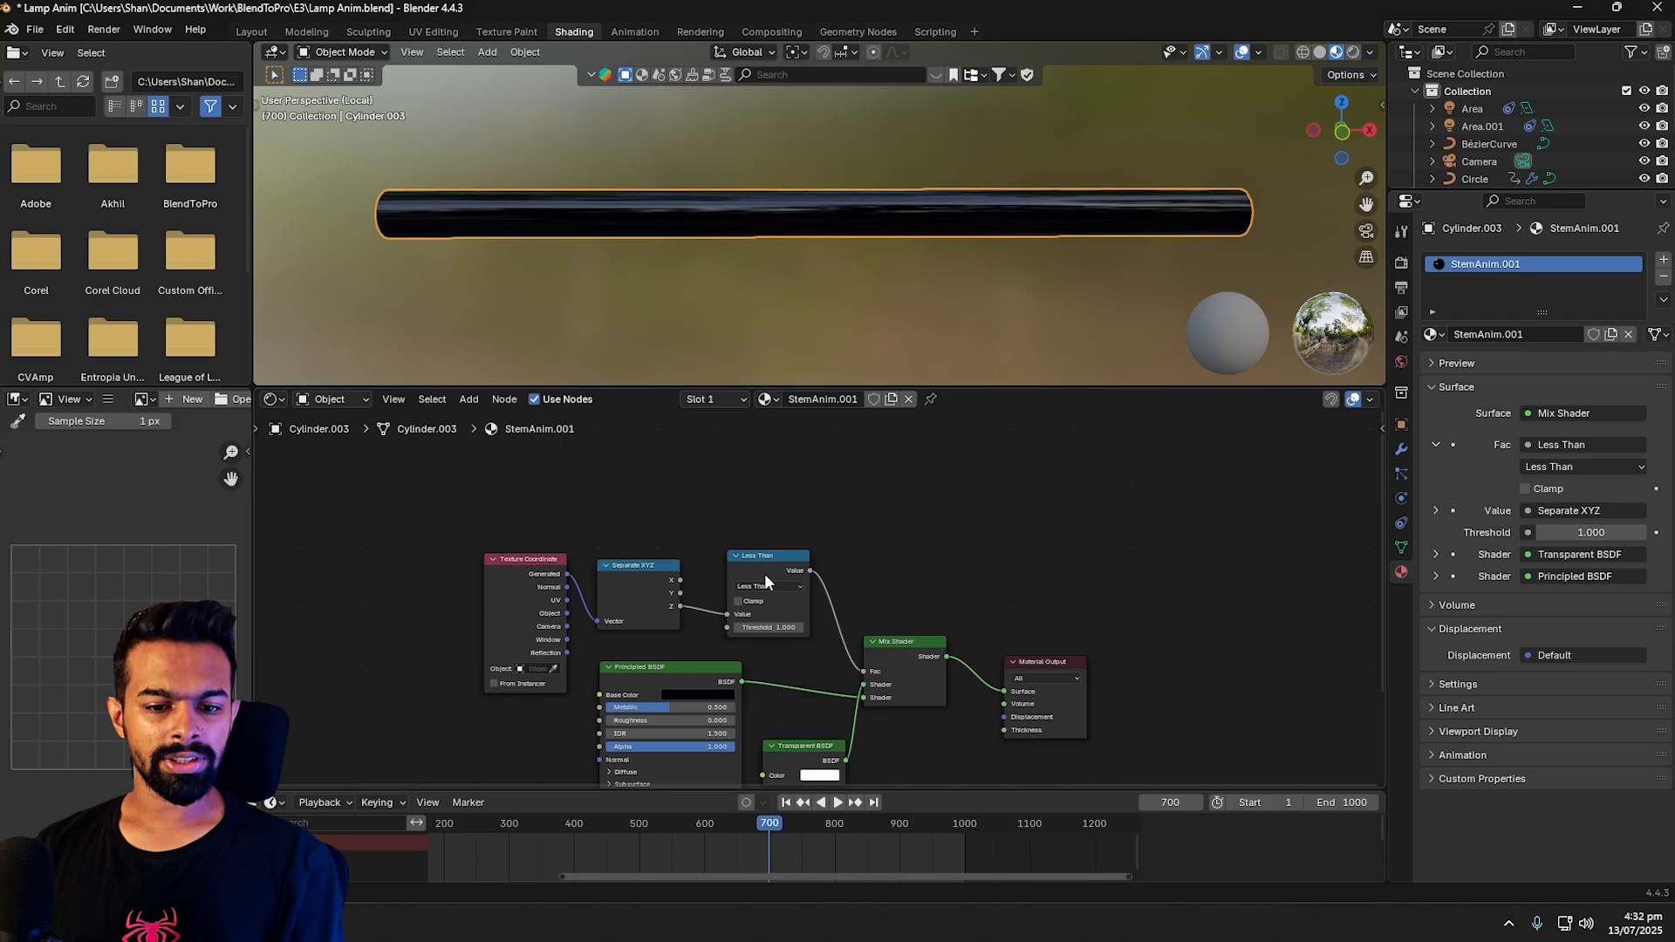
left_click(764, 573)
key("x")
key("shift+a")
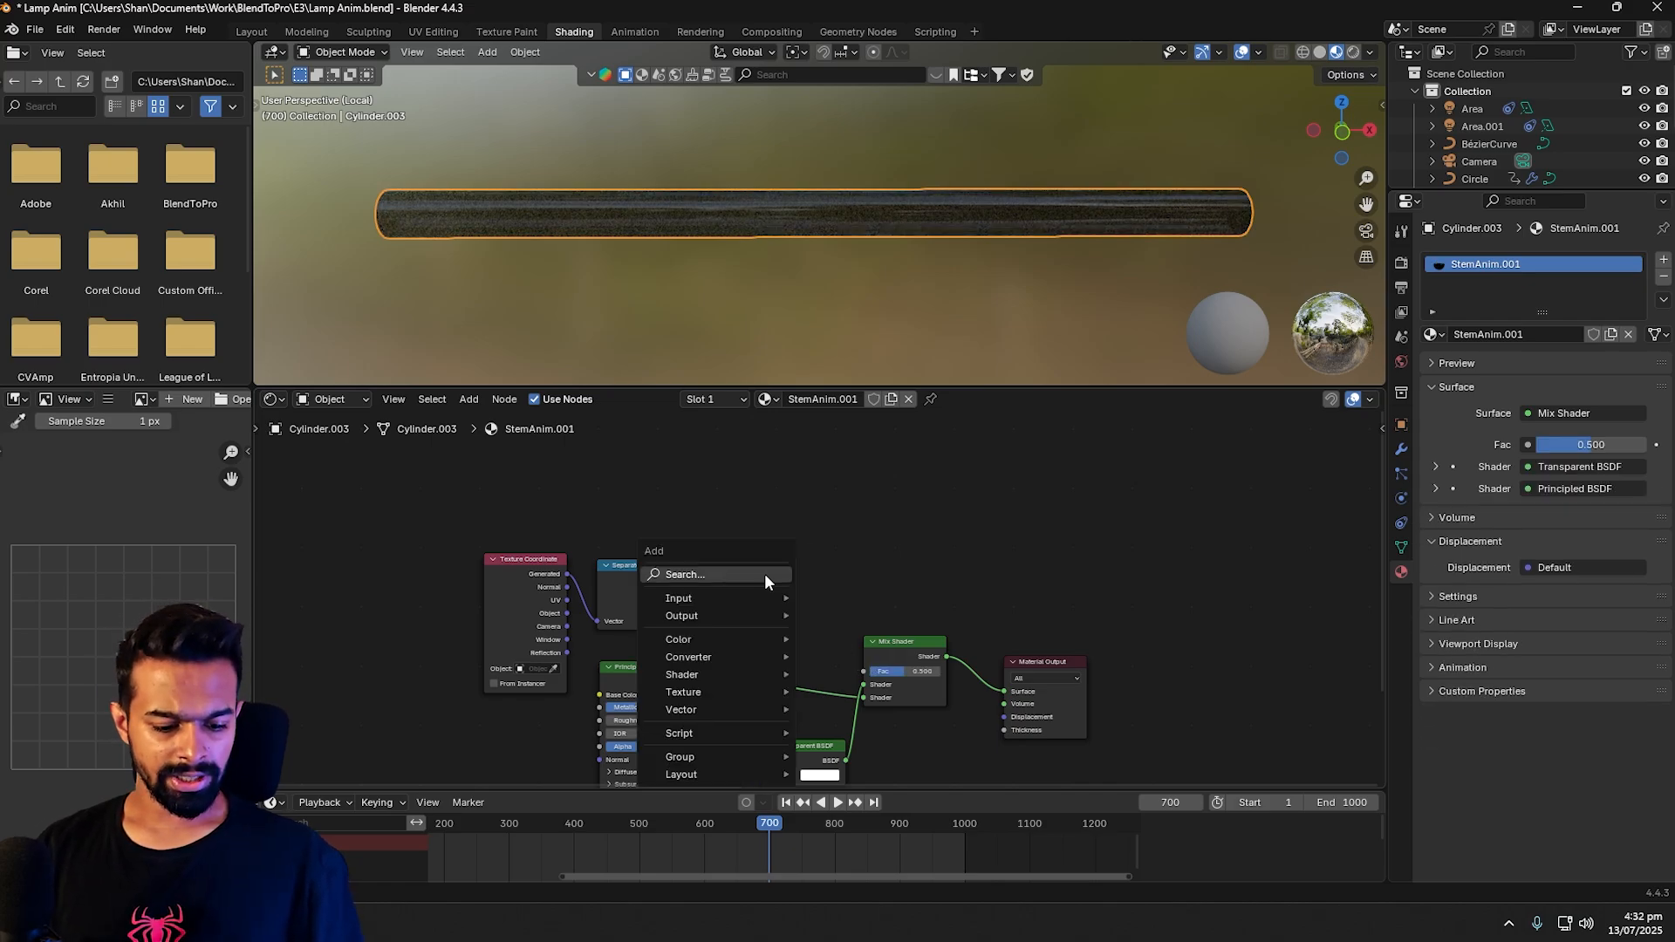
type("color")
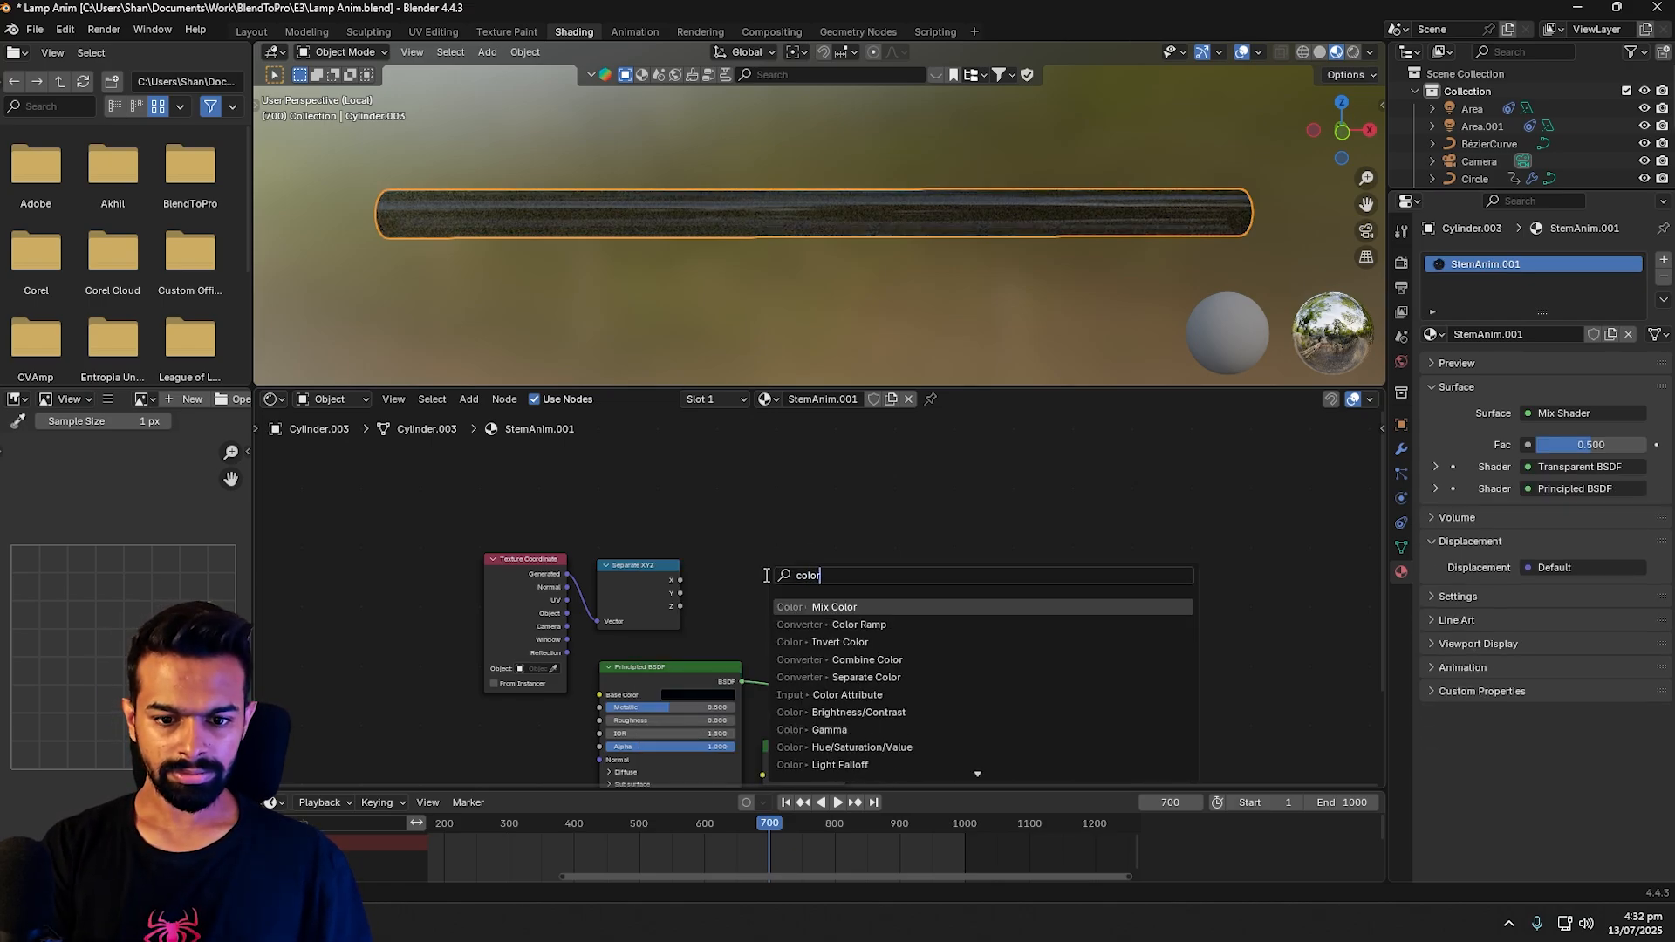
key("Down")
key("Return")
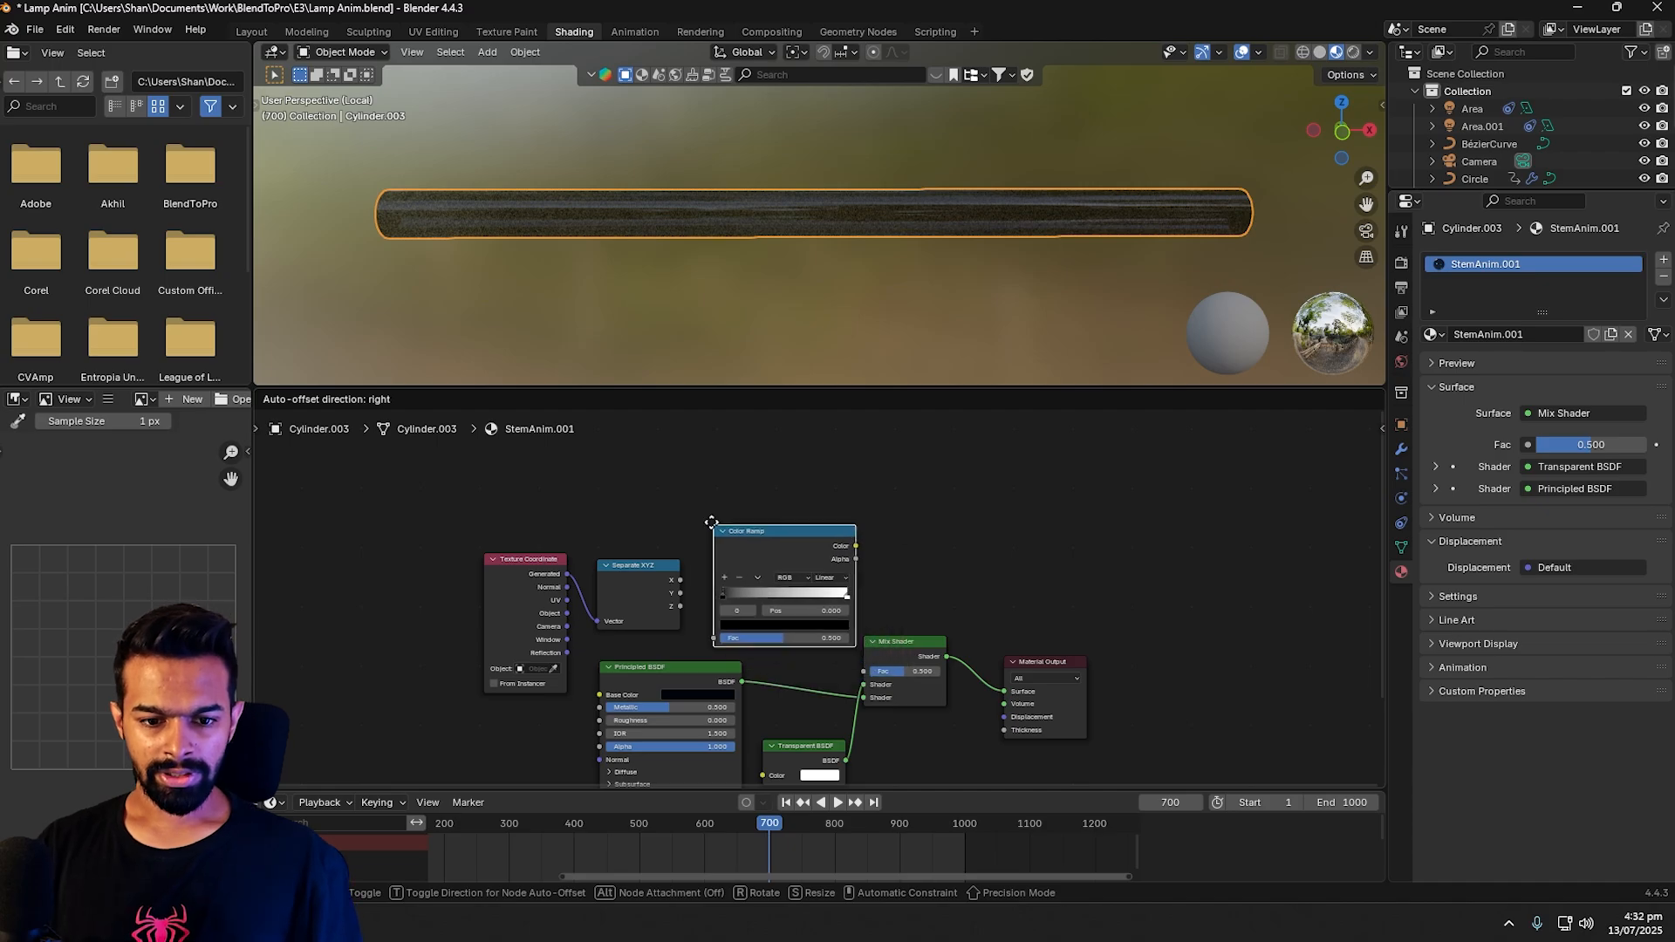
left_click(698, 515)
Step: Set the Color Ramp to Constant interpolation and connect it between the Separate XYZ node's Z output and the Mix Shader's Fac
left_click(815, 568)
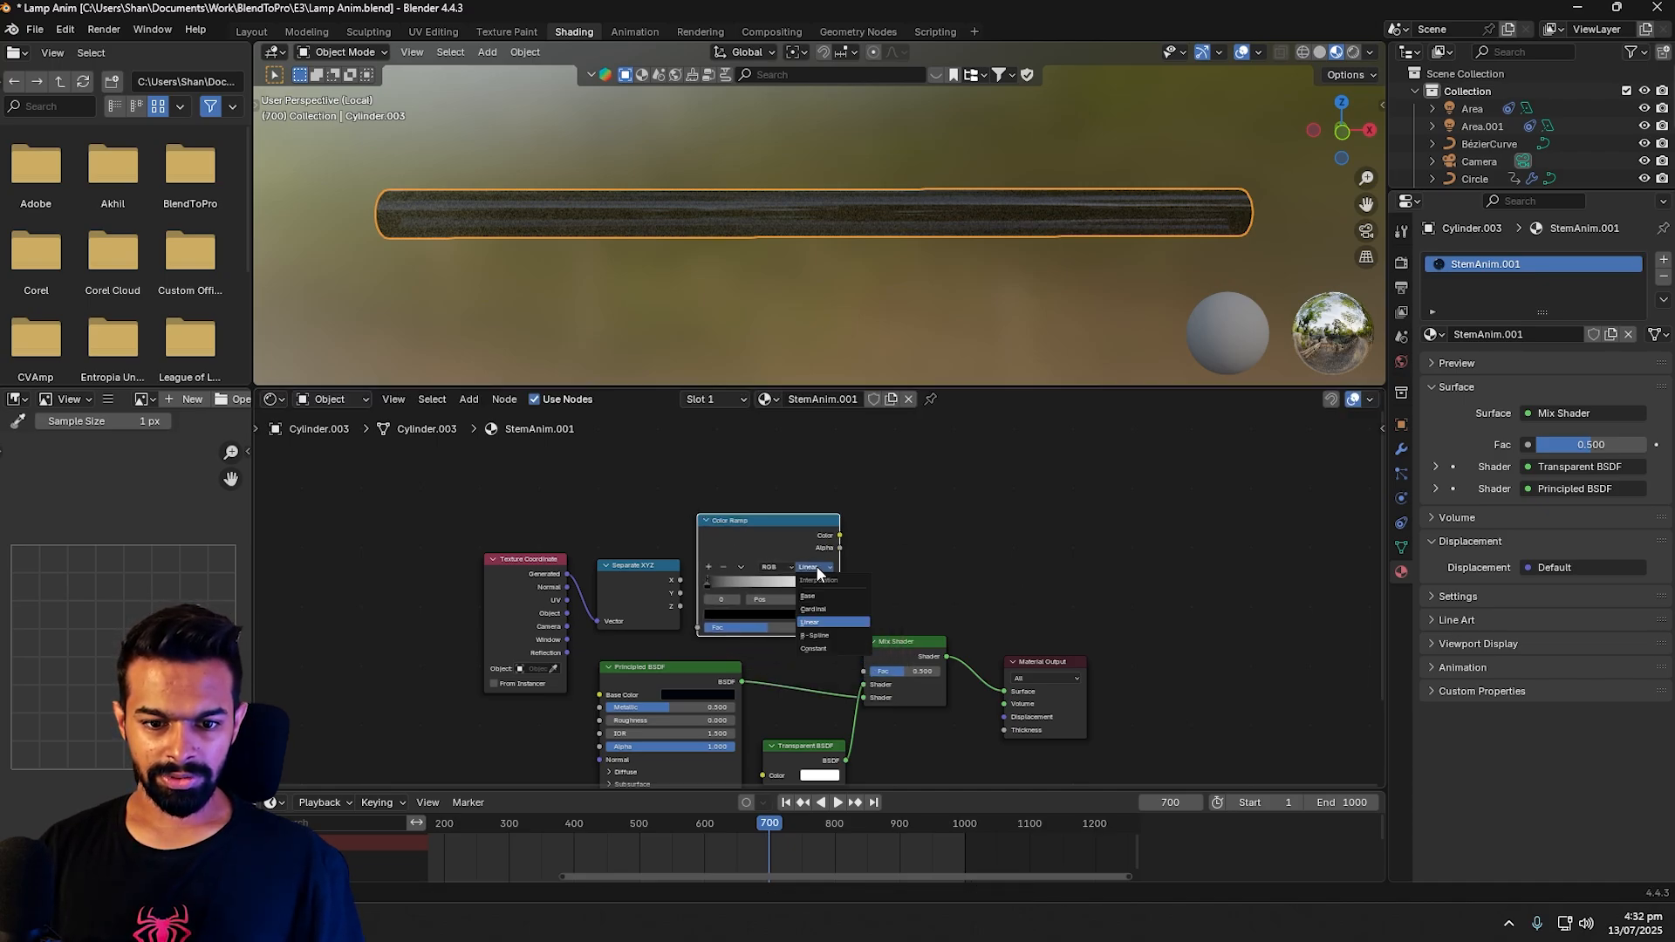
left_click(830, 648)
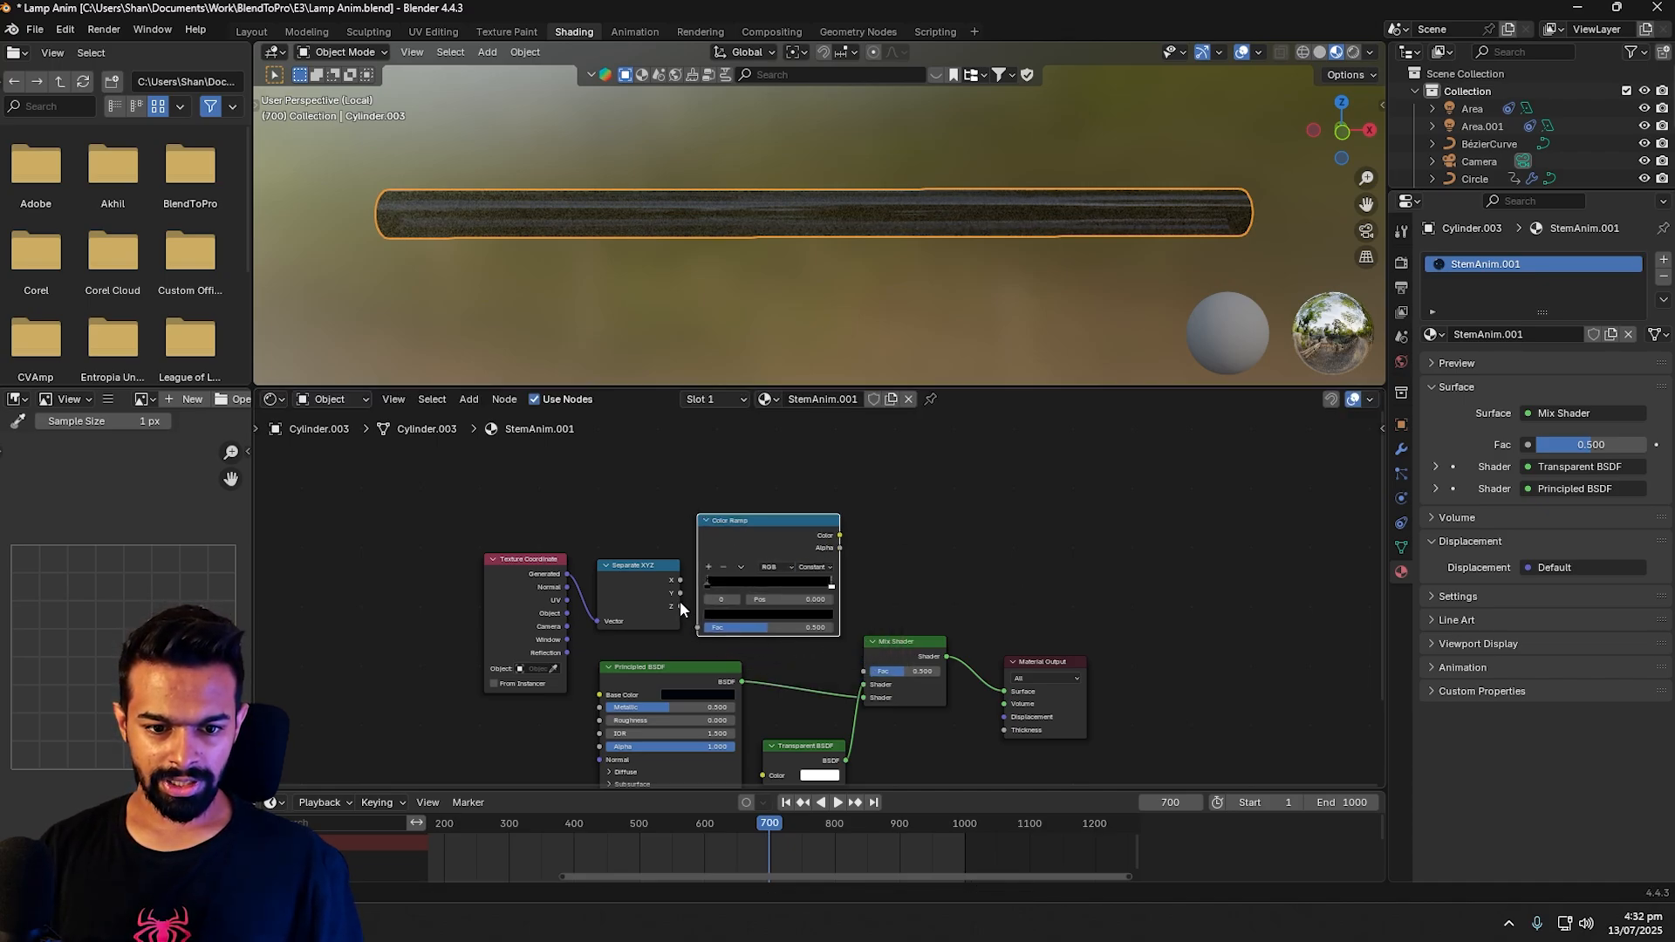
left_click(679, 608)
left_click_drag(695, 626, 697, 627)
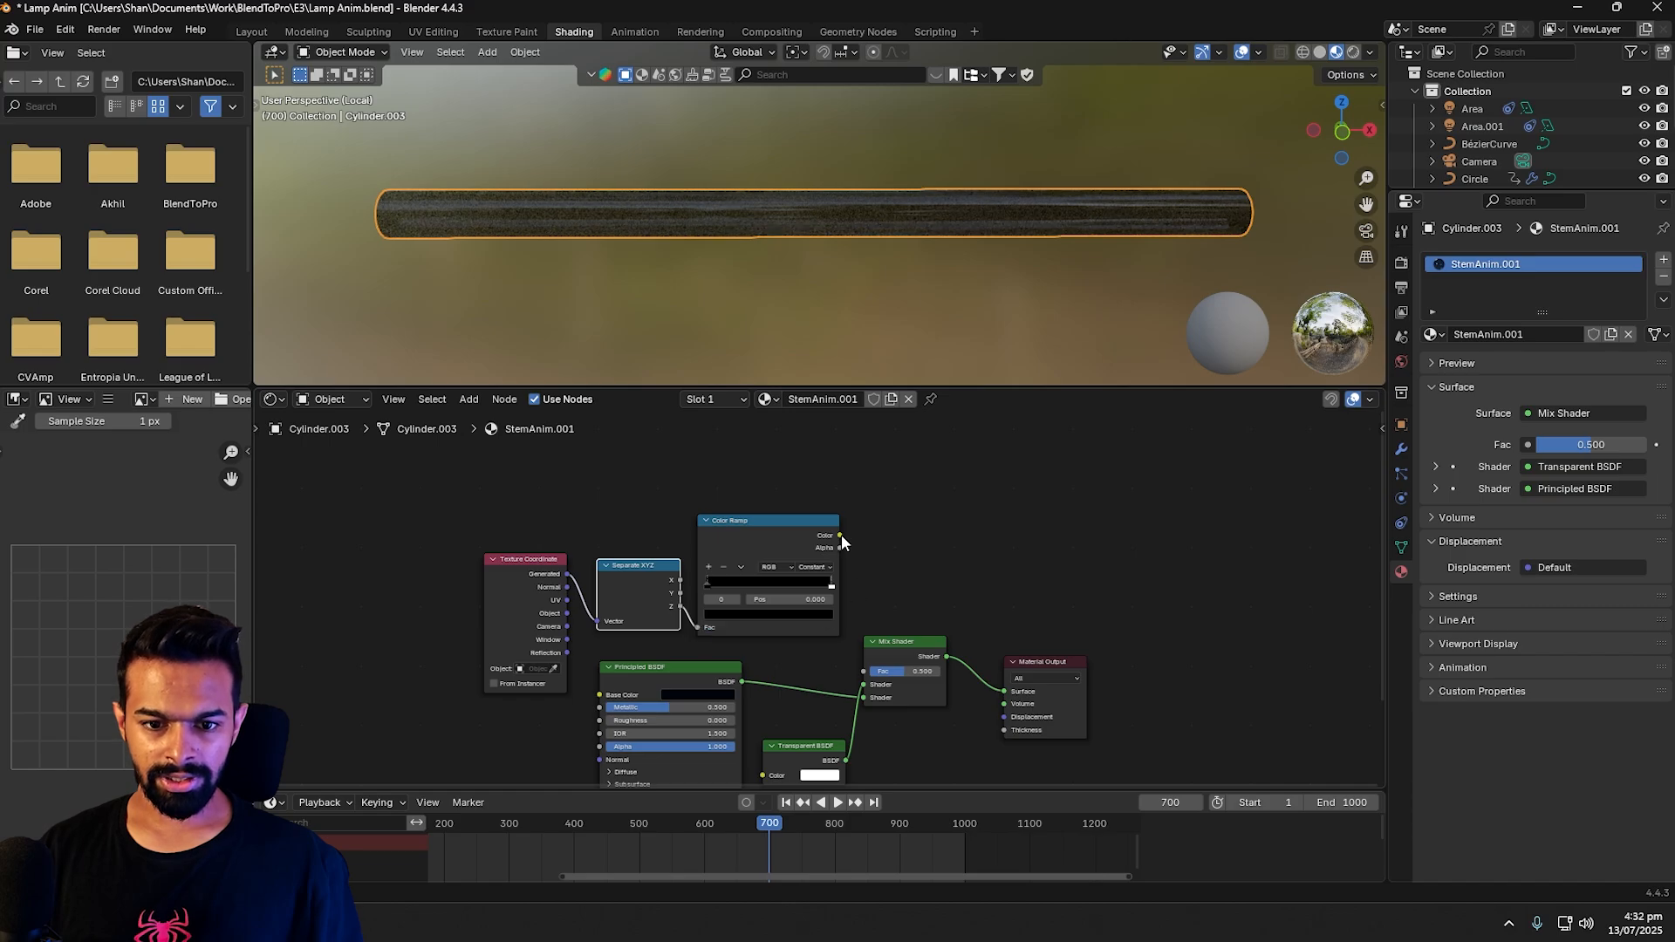
left_click_drag(841, 536, 863, 672)
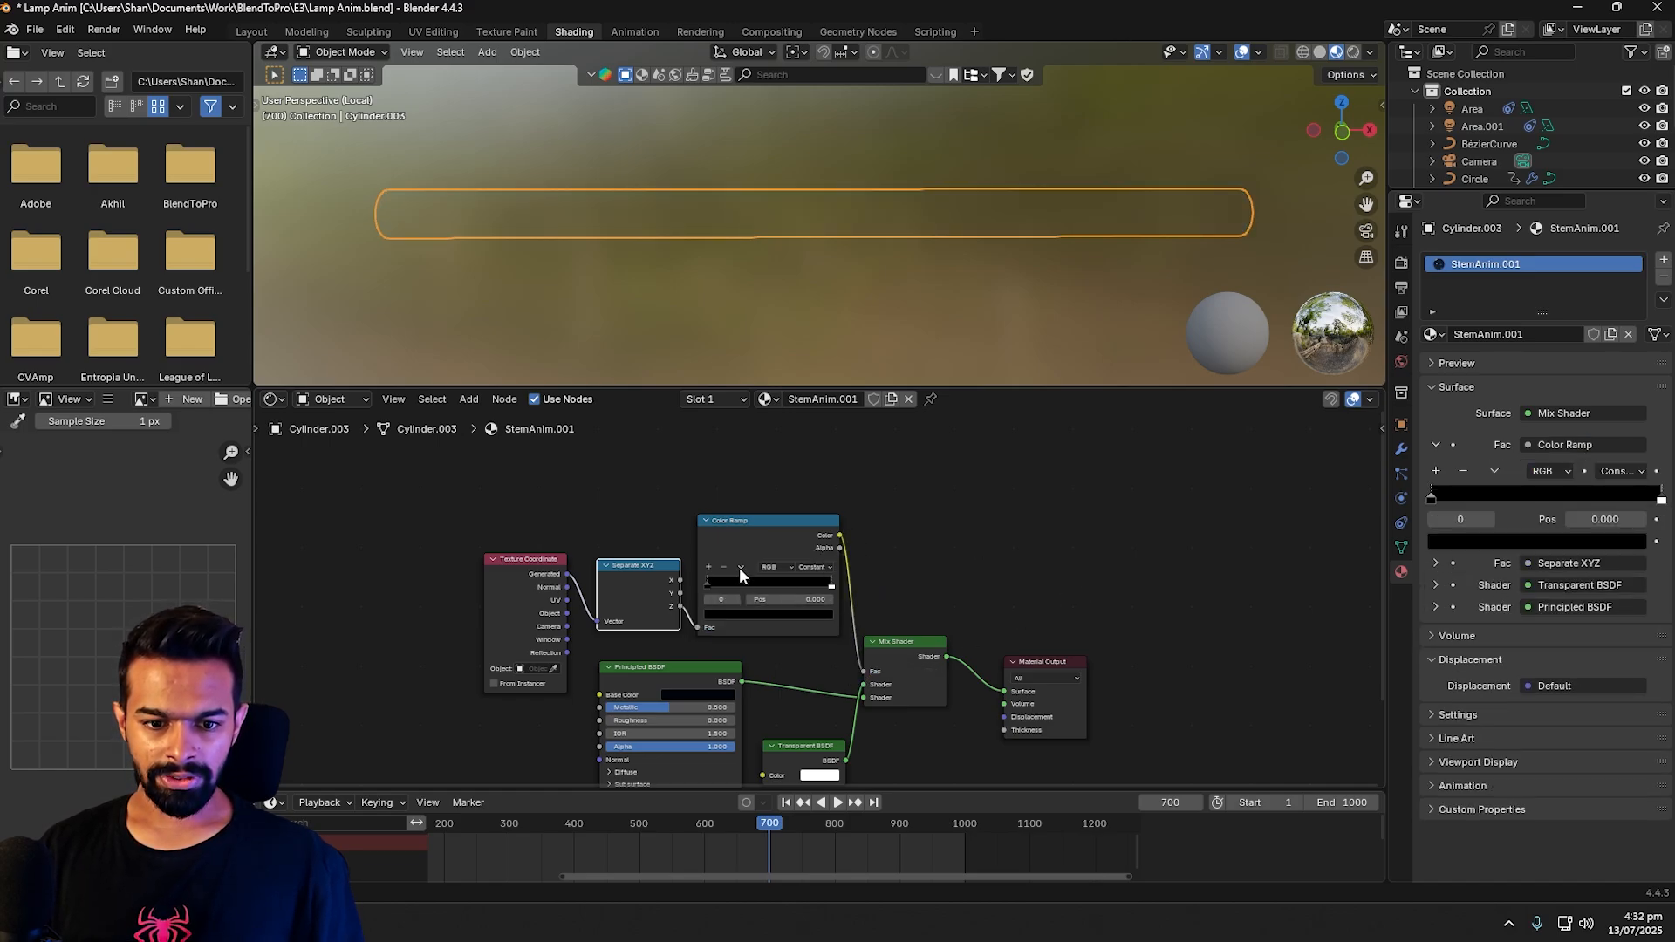
Step: Add a third stop to the Color Ramp and colour stop 0 black, stop 1 white and stop 2 black
left_click(709, 567)
left_click(729, 614)
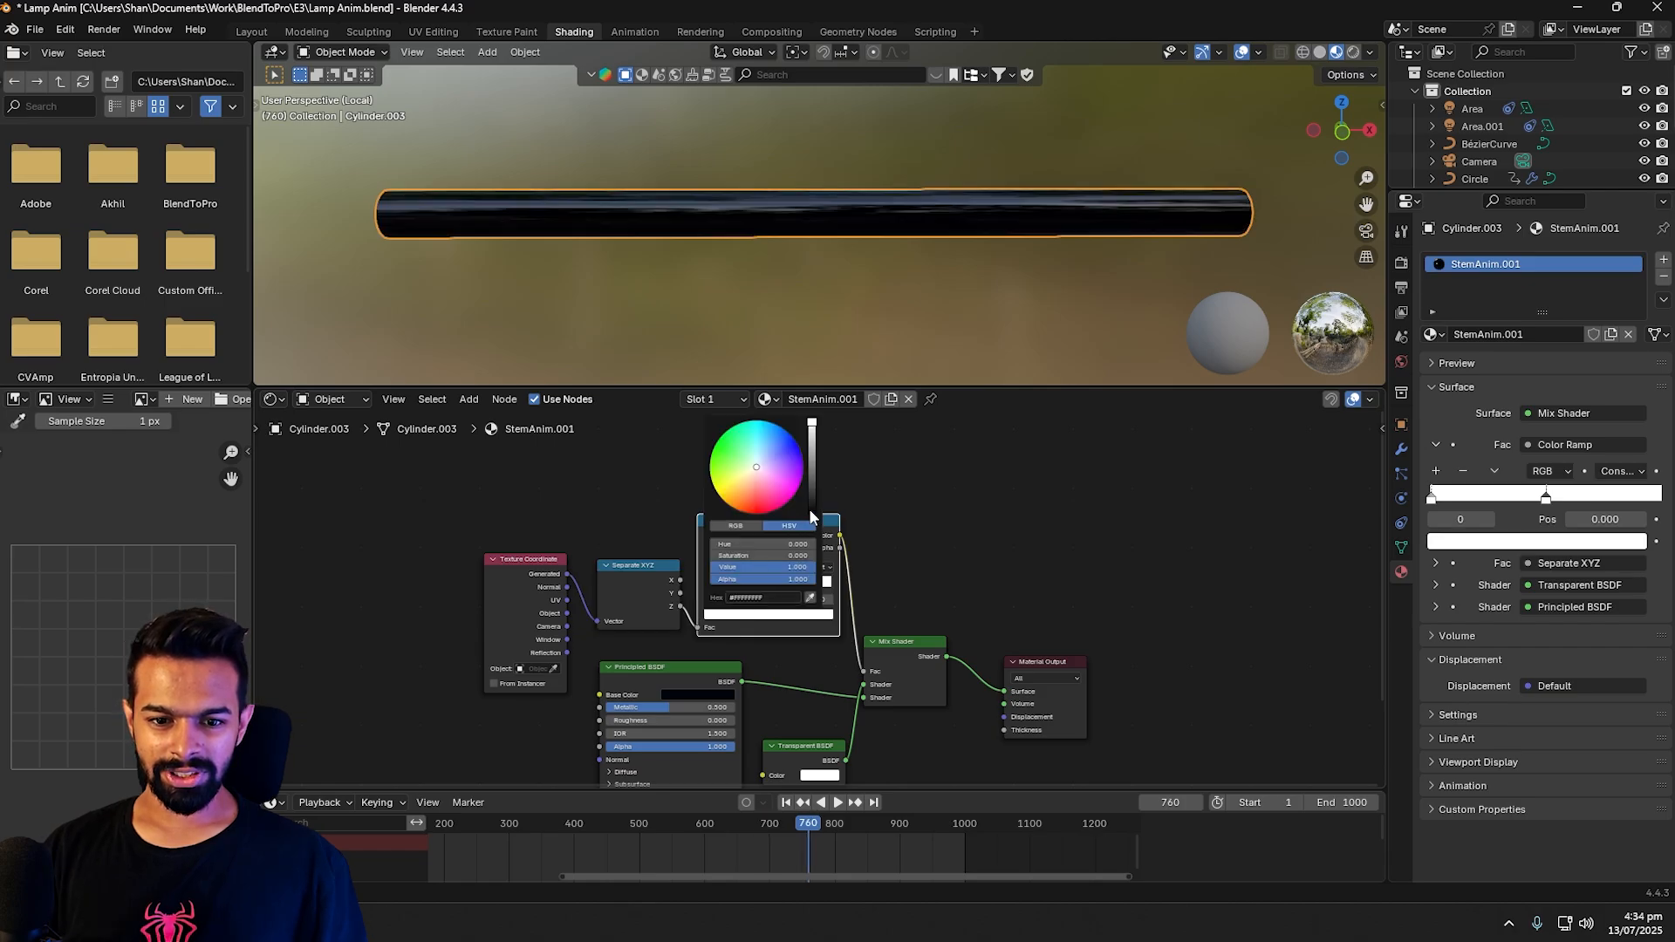
left_click_drag(809, 510, 810, 519)
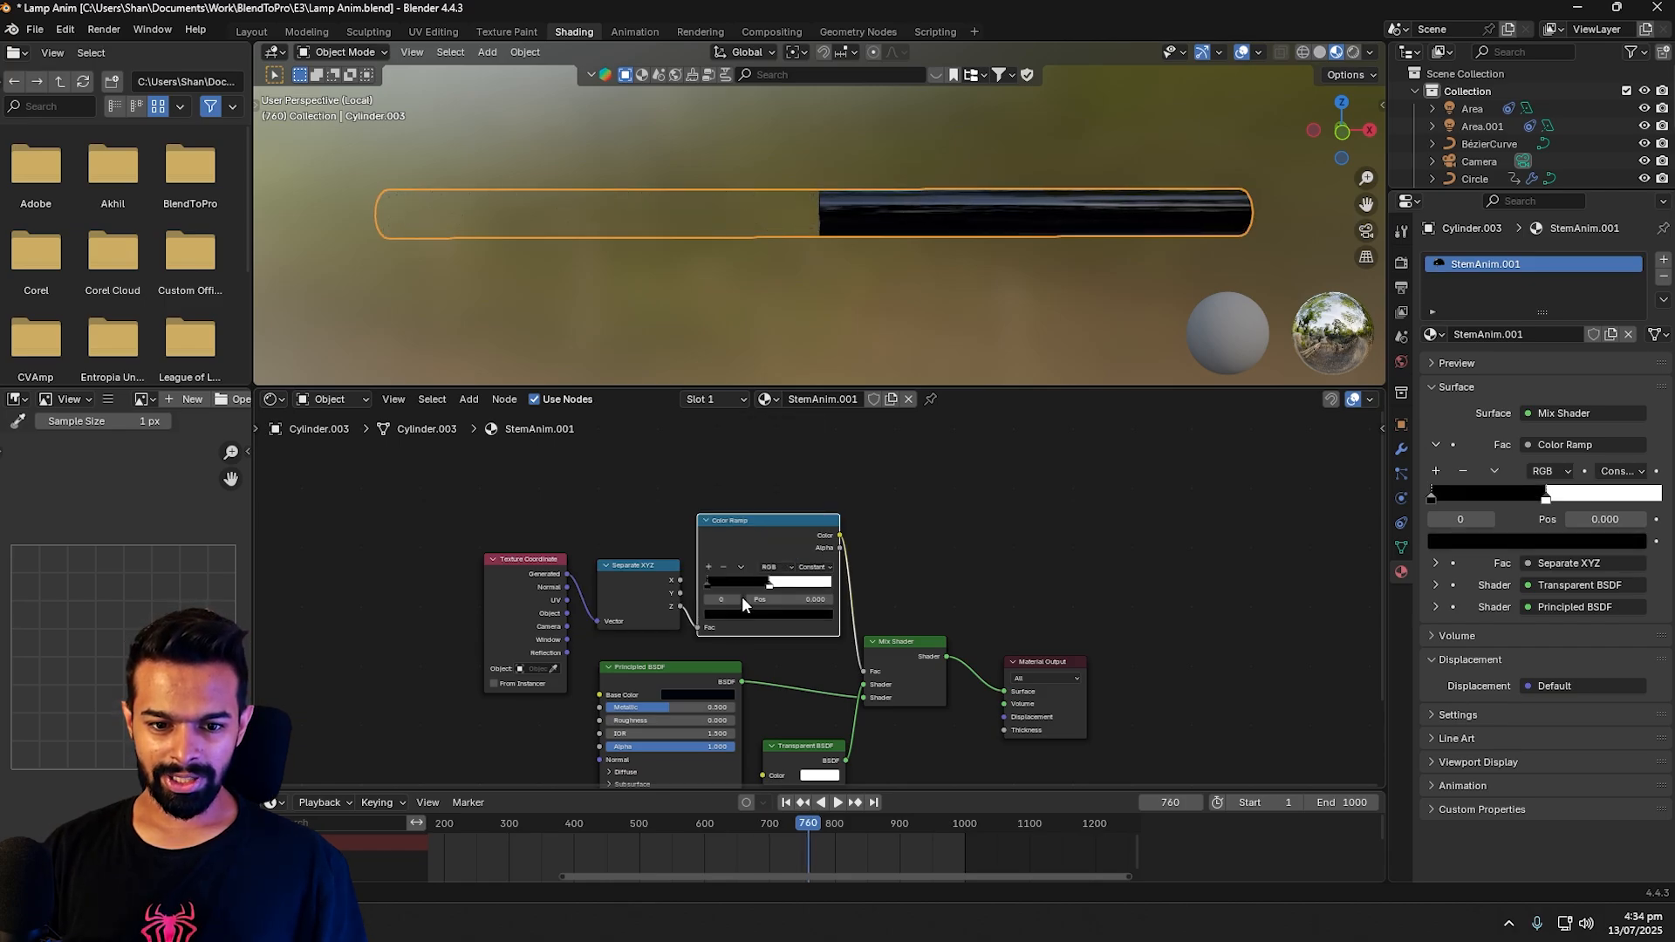
left_click(751, 612)
left_click_drag(811, 502, 811, 423)
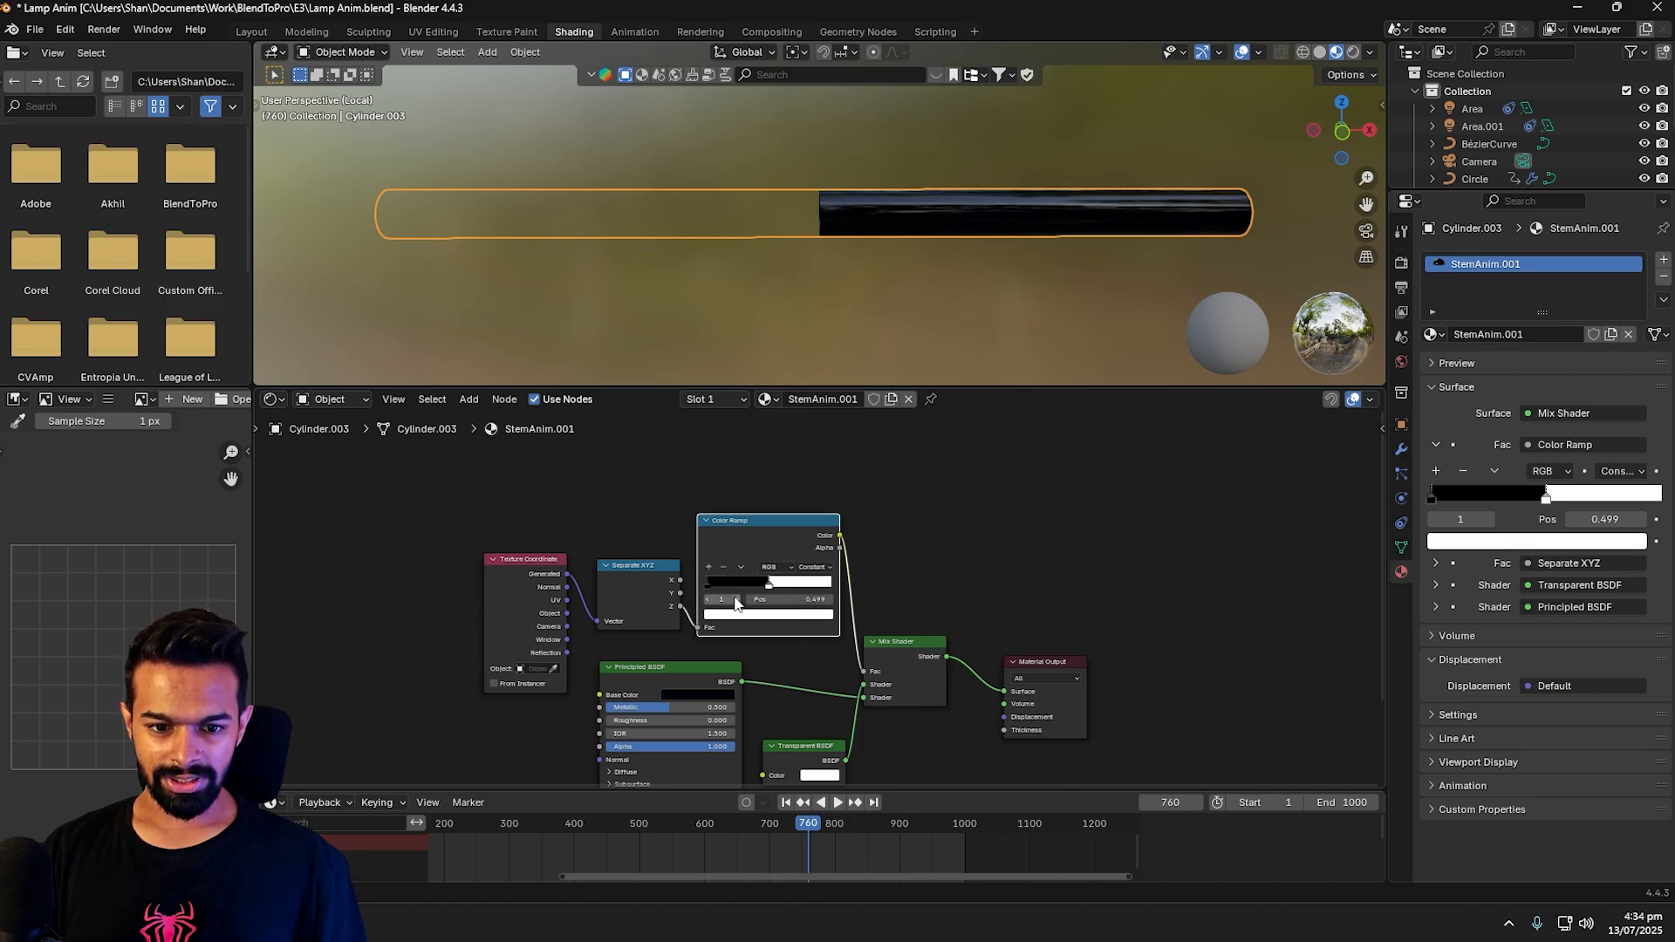
left_click(751, 612)
left_click_drag(816, 425, 815, 518)
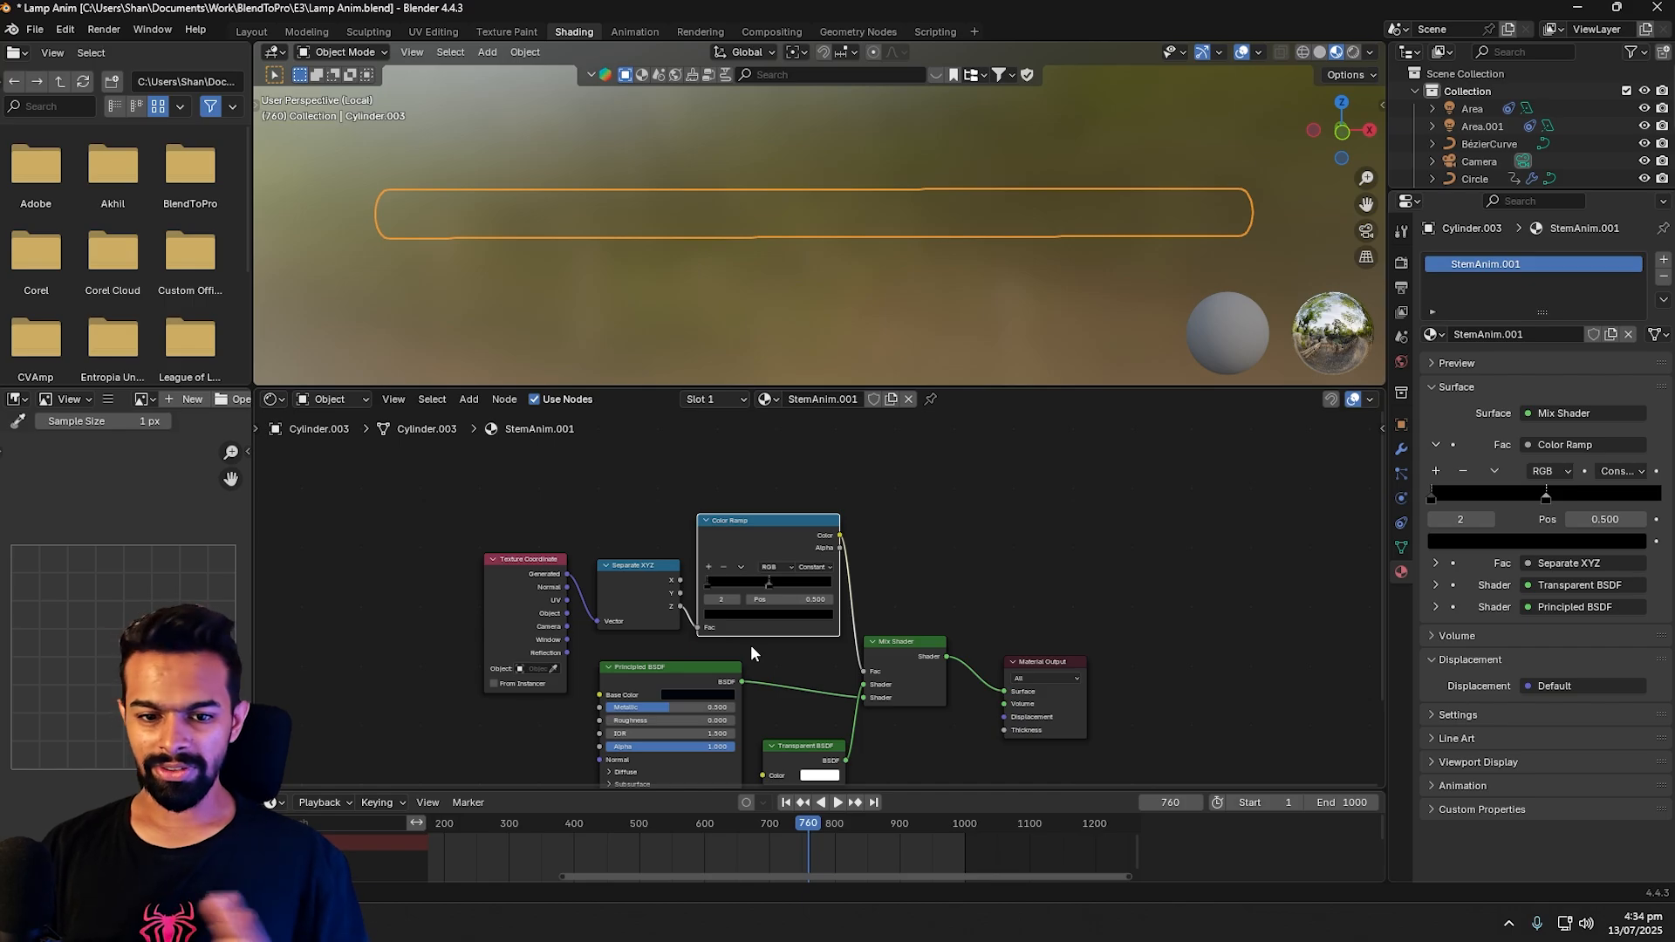
Step: At frame 700, keyframe the positions of Color Ramp stops 0, 1 and 2 at 0.000, 0.499 and 0.500
left_click(767, 825)
key("space")
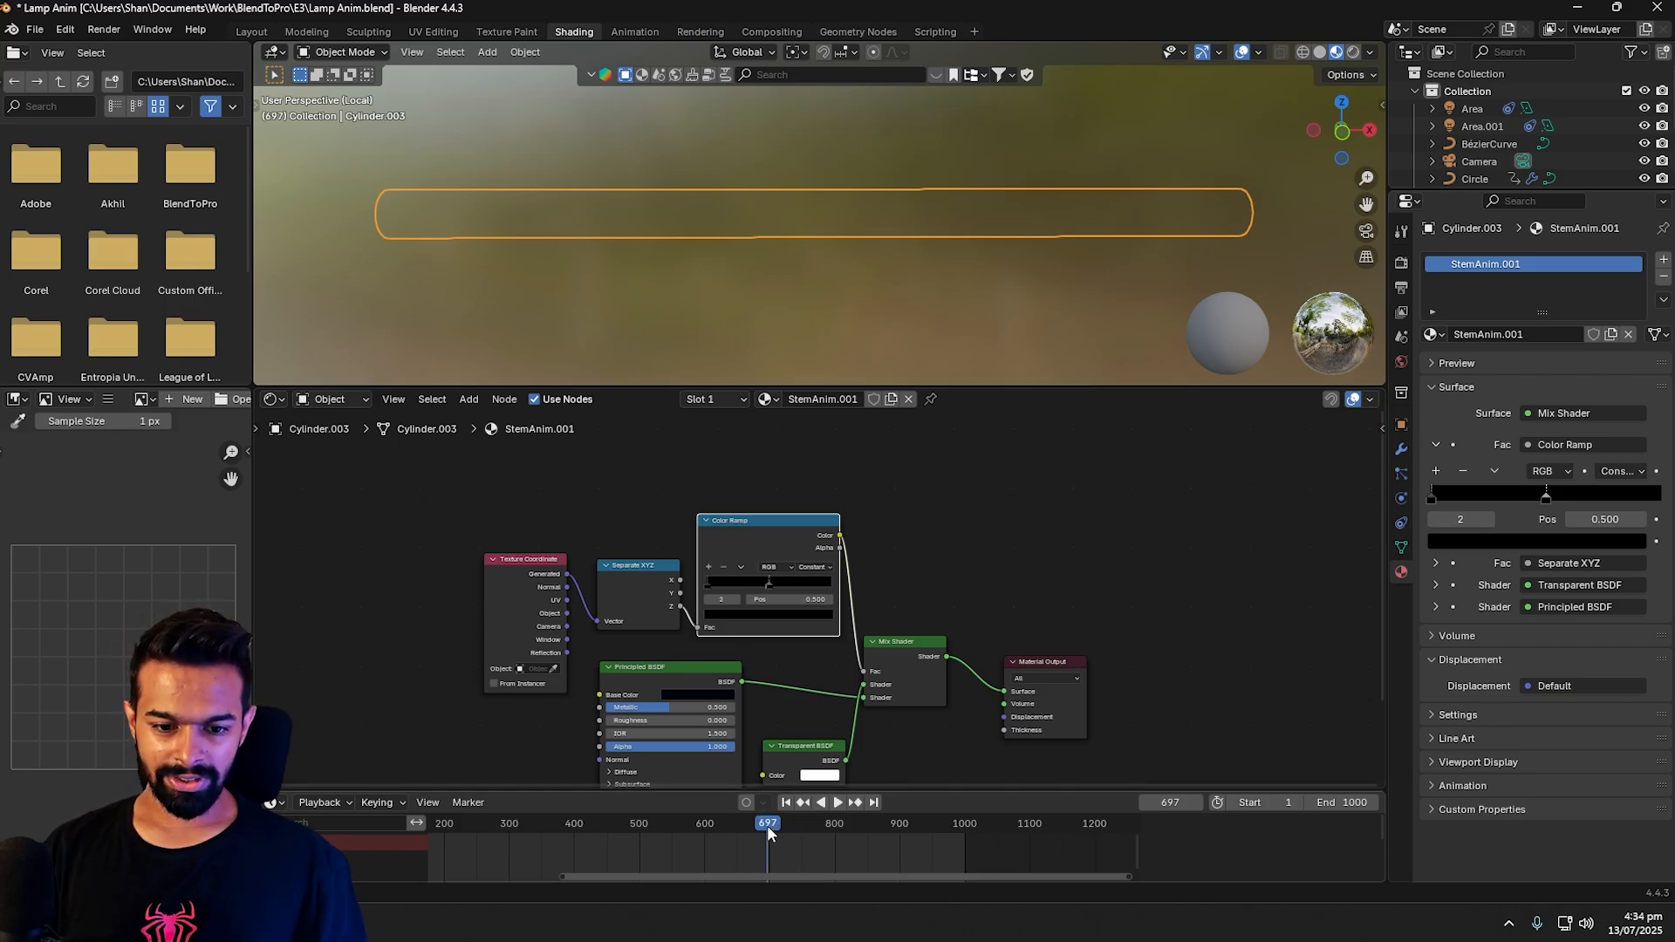
key("space")
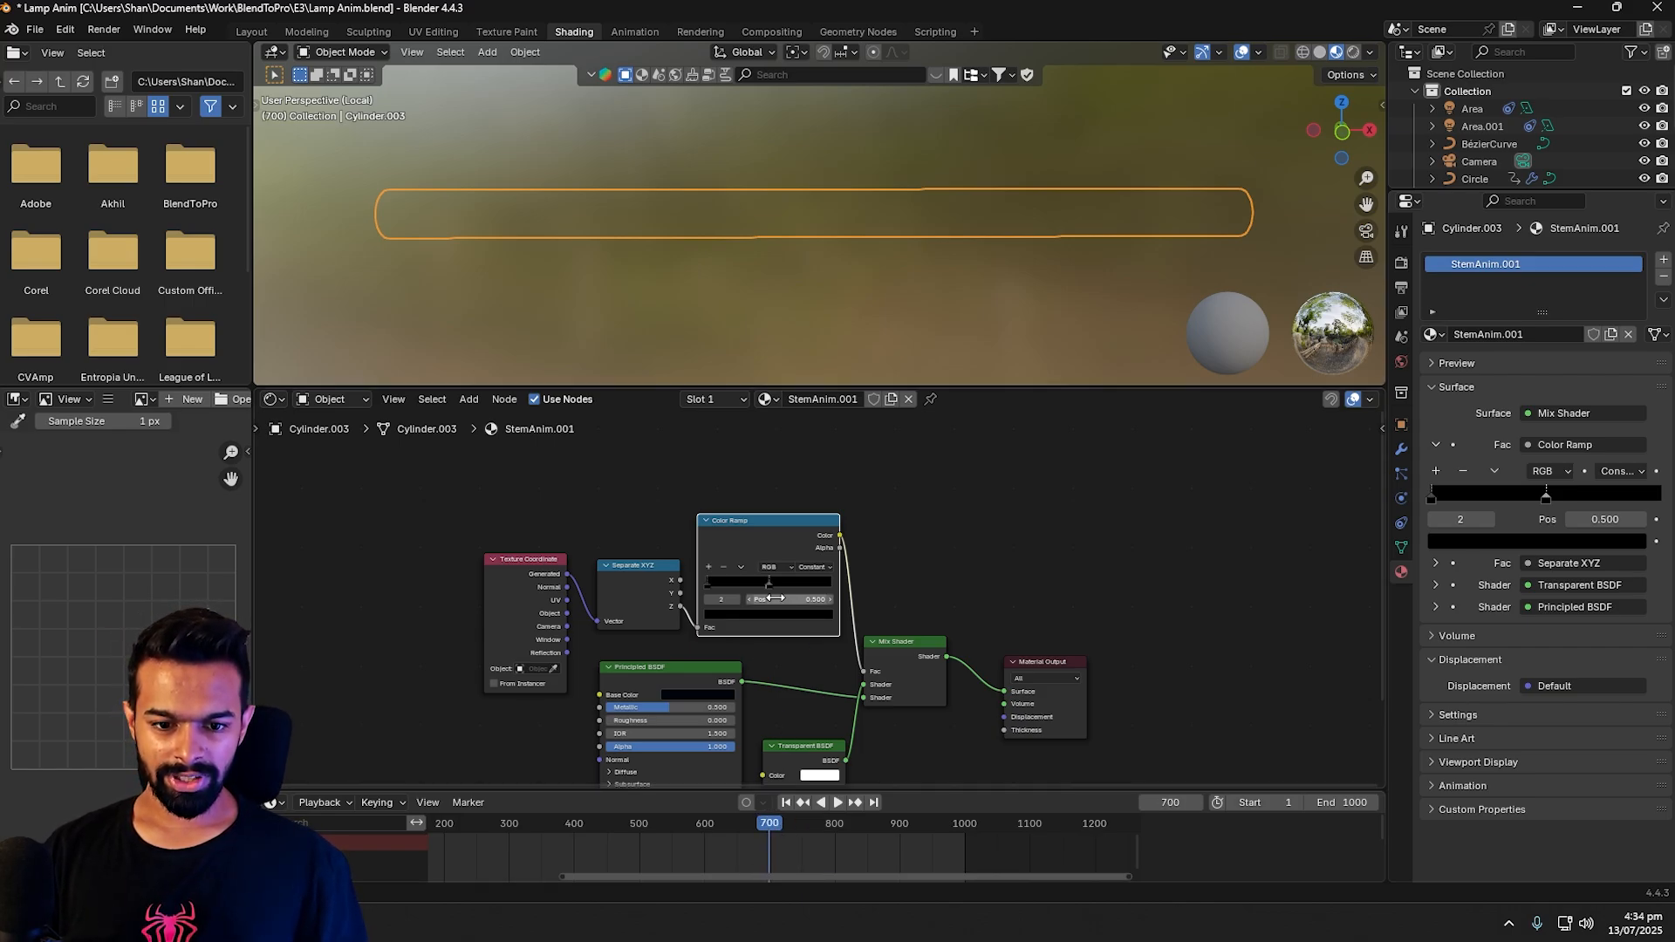
left_click(706, 598)
left_click(707, 598)
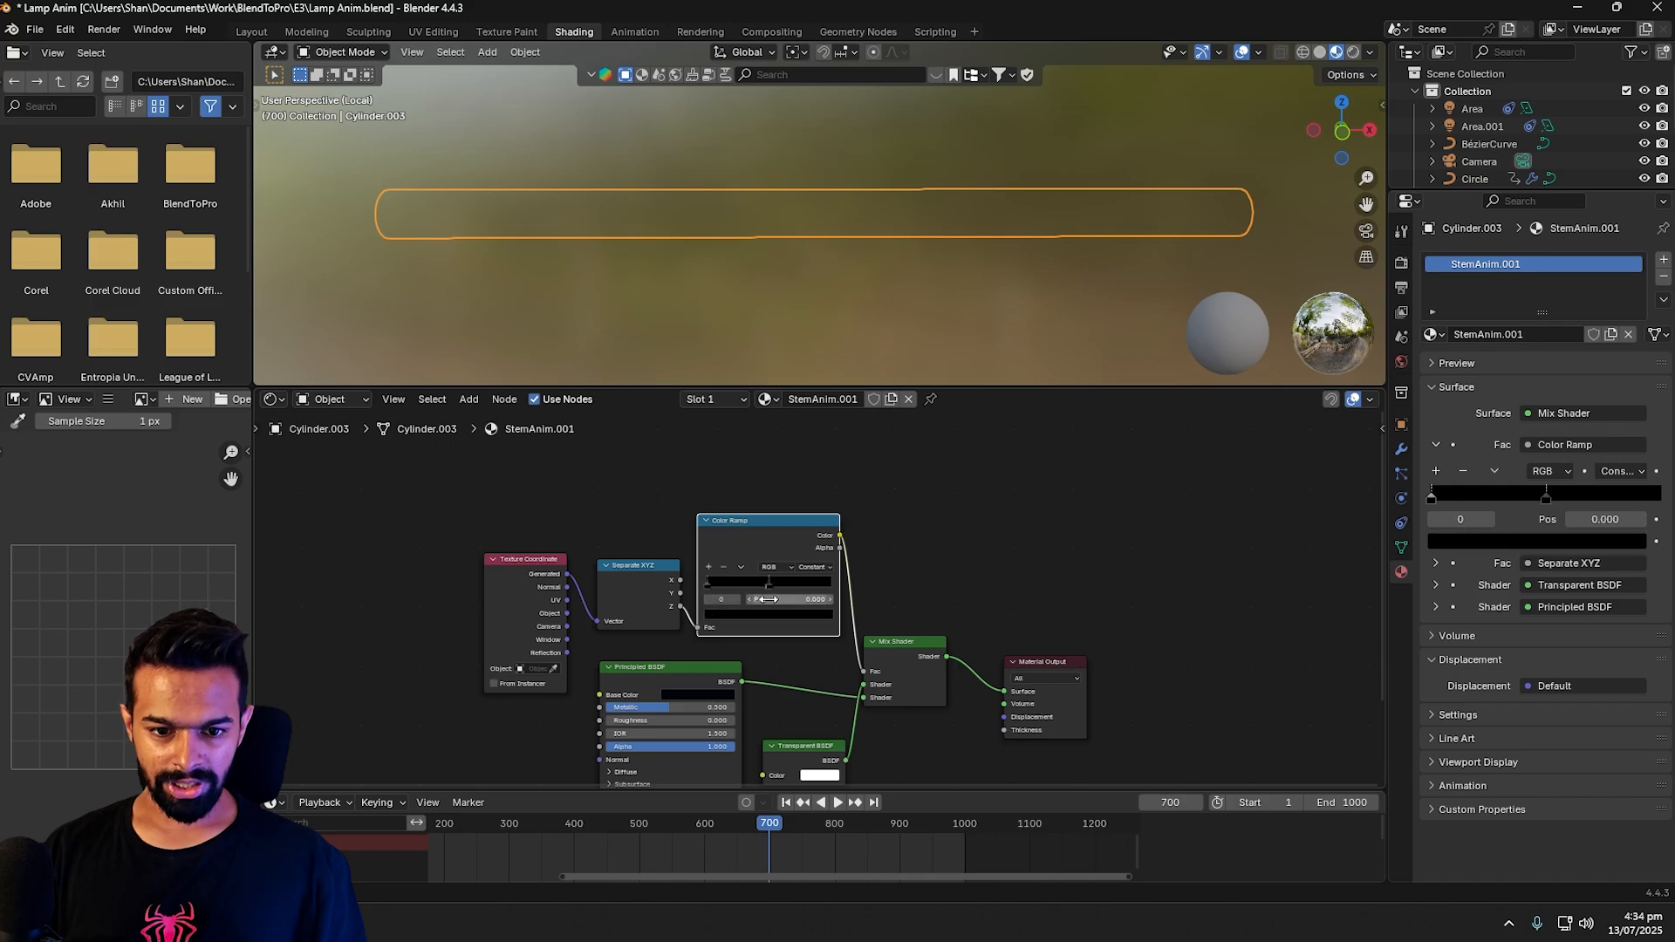
key("i")
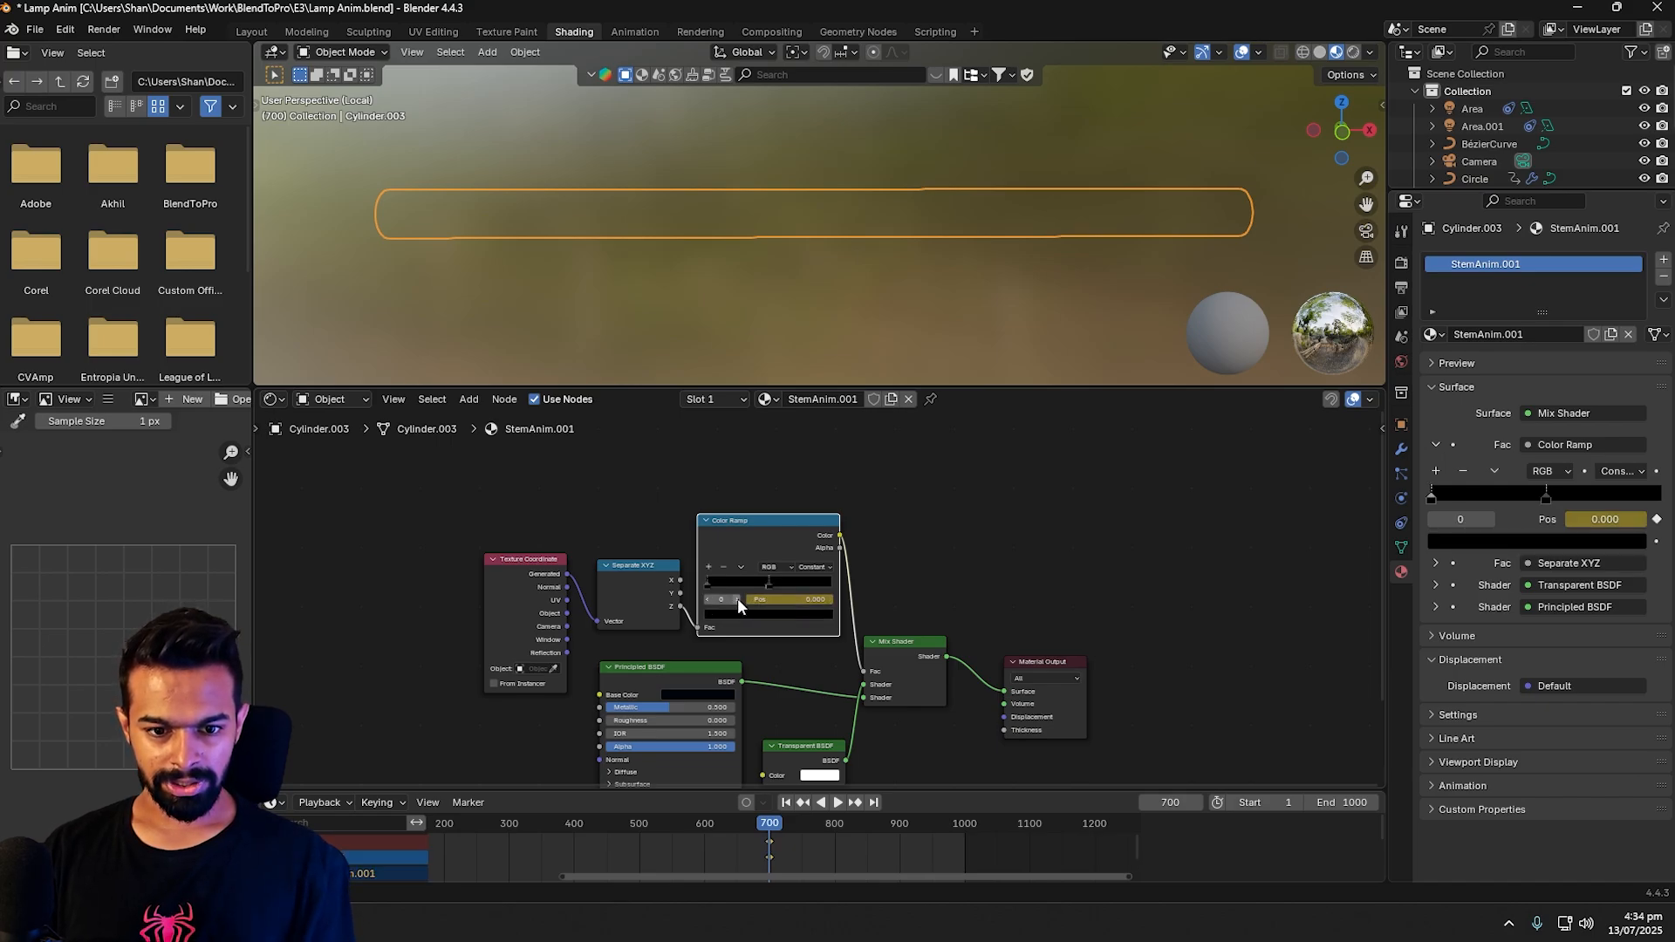
left_click(736, 600)
key("i")
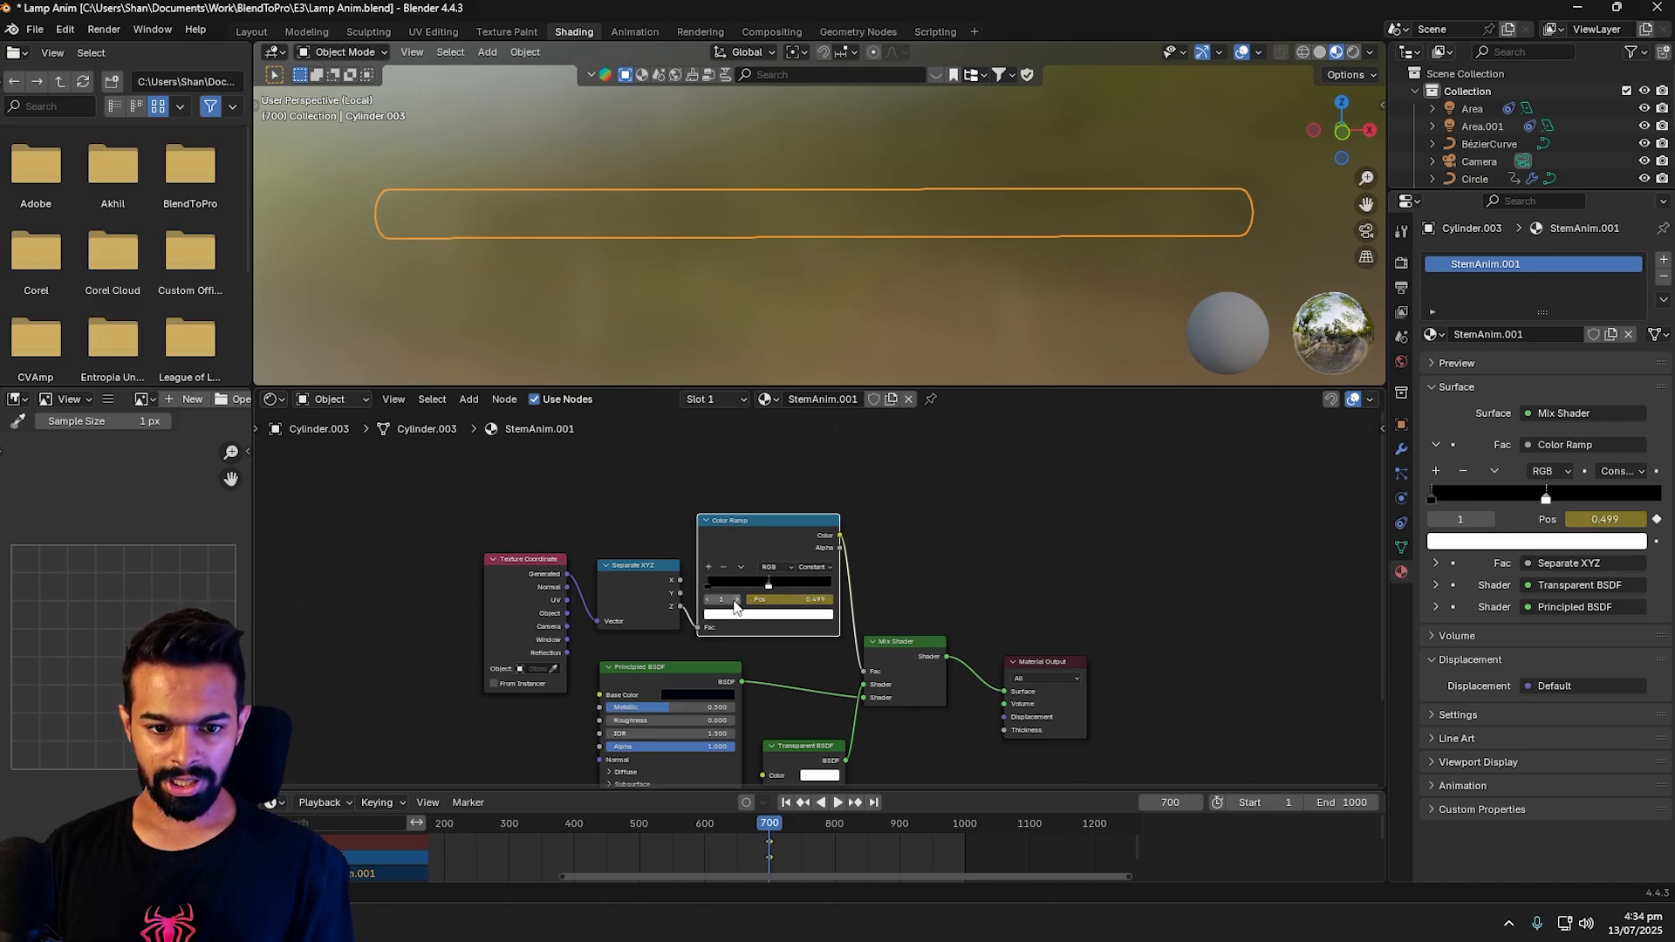
left_click(736, 600)
key("i")
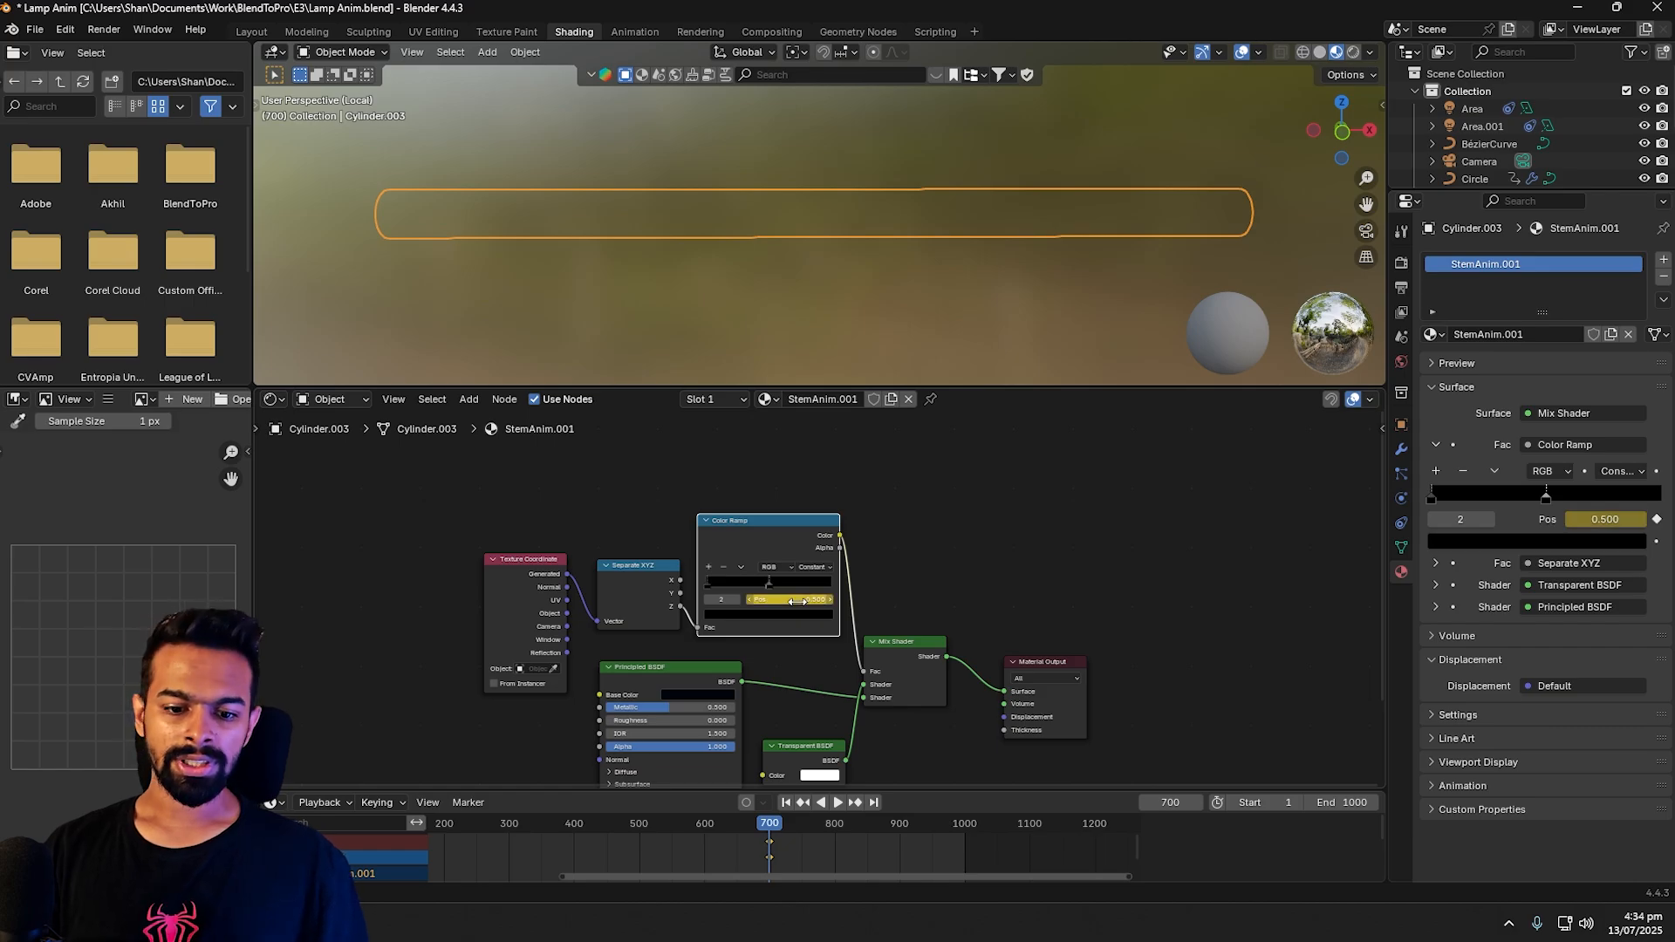
Step: At frame 760, keyframe the Color Ramp's stop 0 position at 0.000 and stop 1 position at 0.0001
key("space")
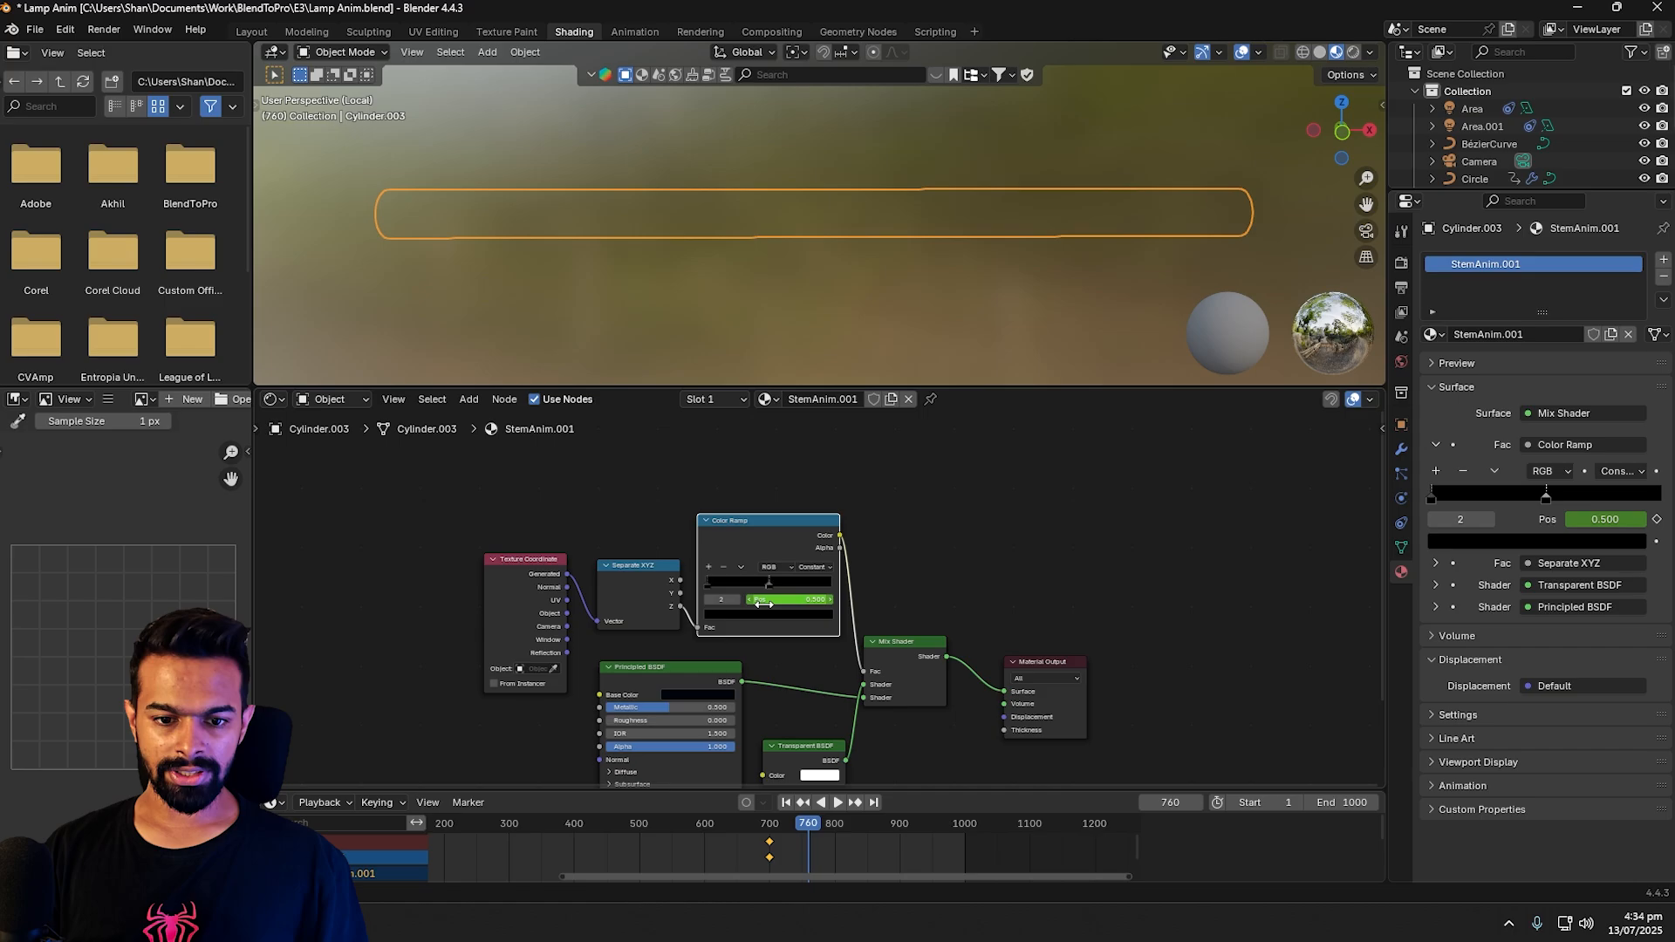
left_click(705, 599)
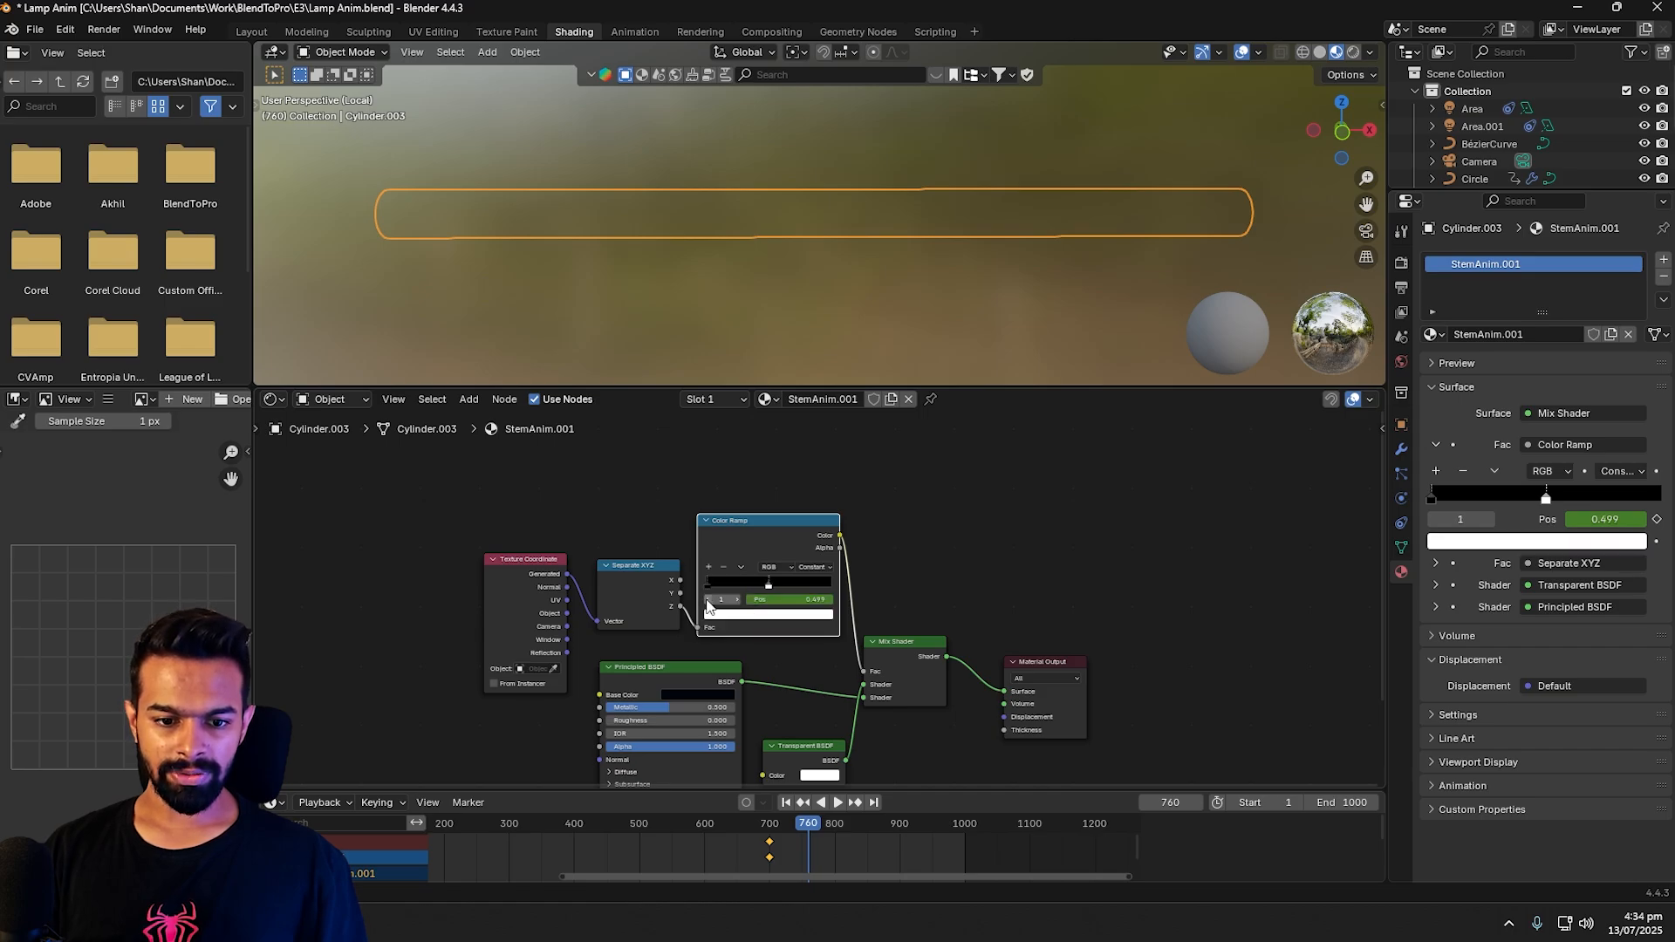
left_click(705, 600)
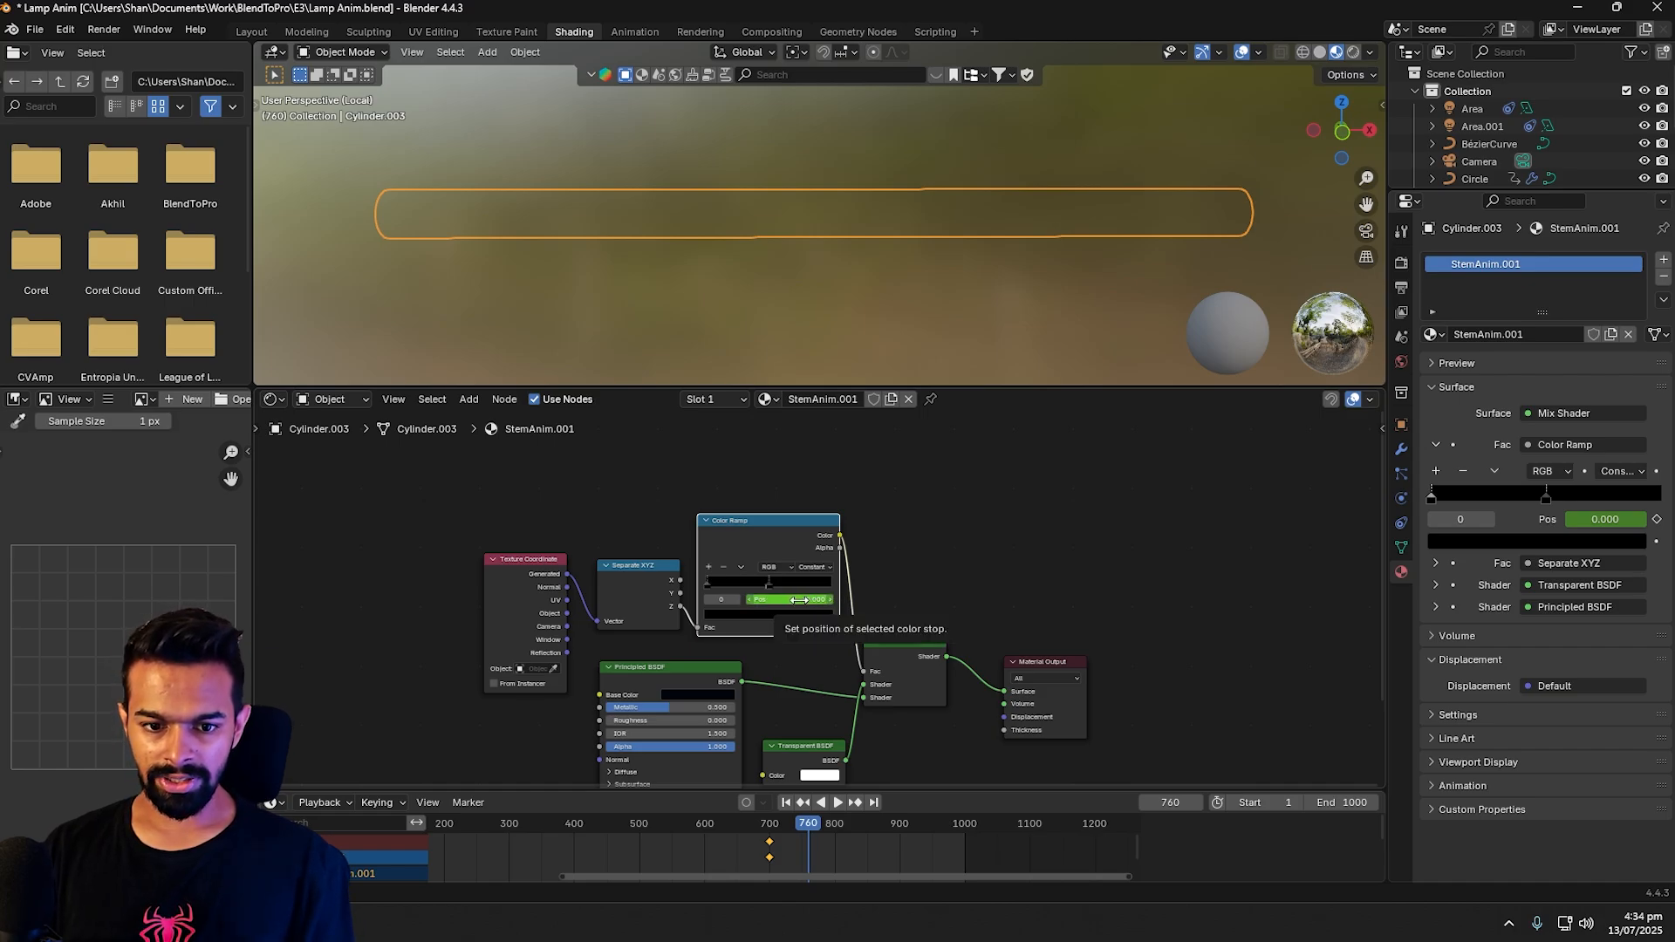
left_click(737, 601)
left_click(790, 600)
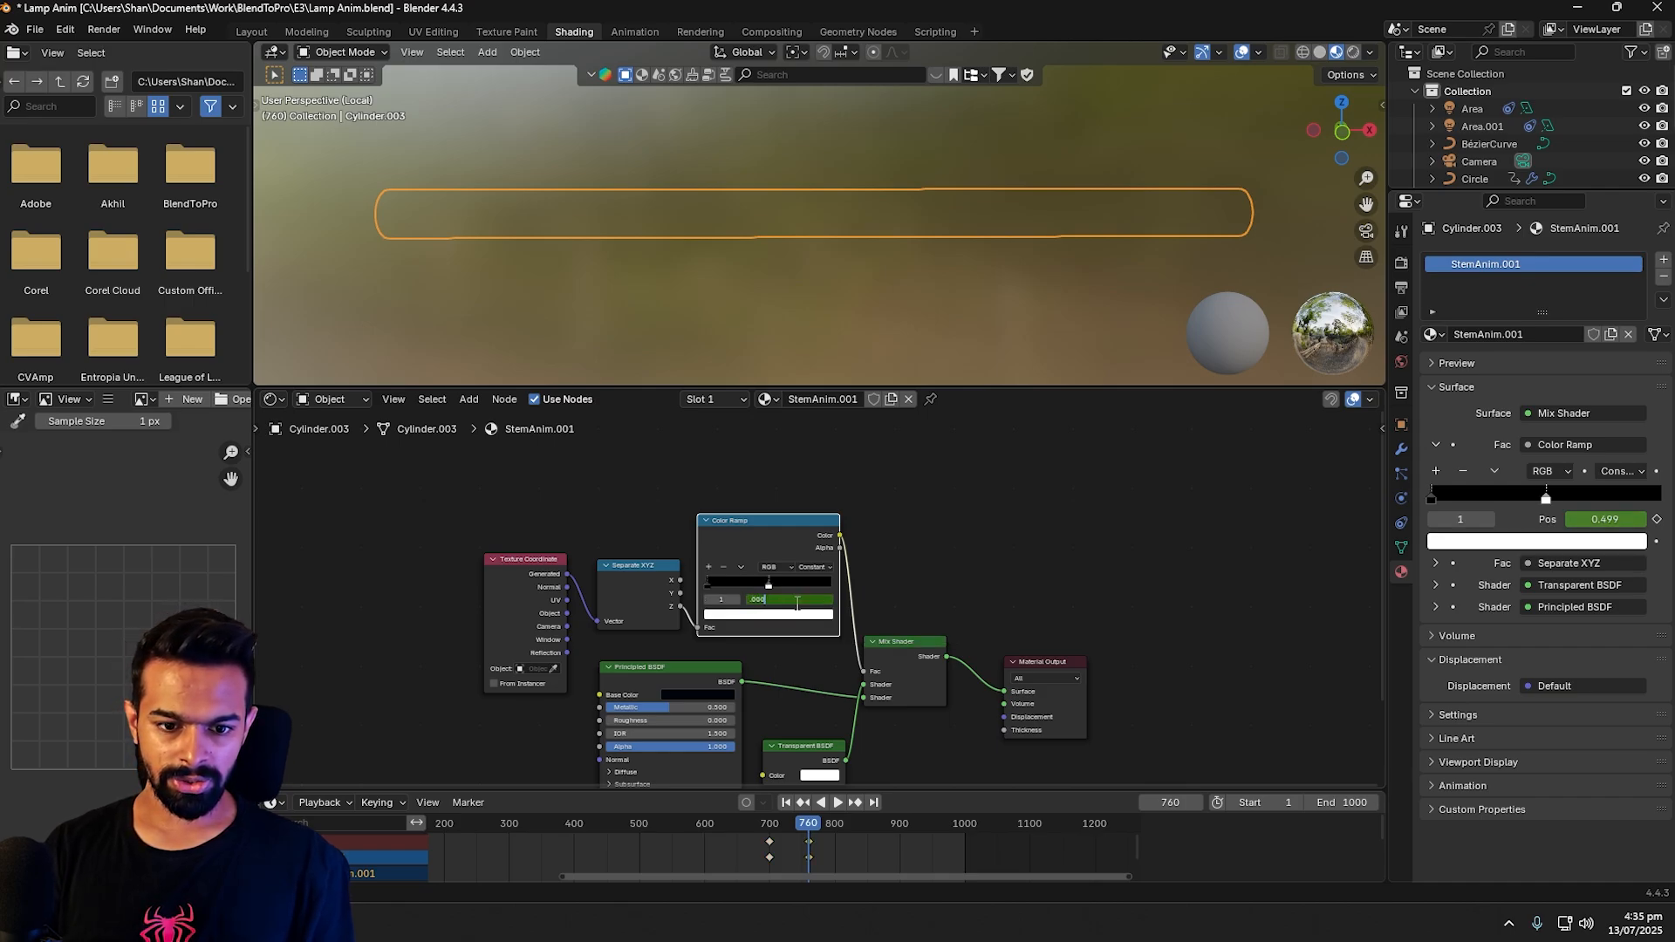
type(".0001")
key("Return")
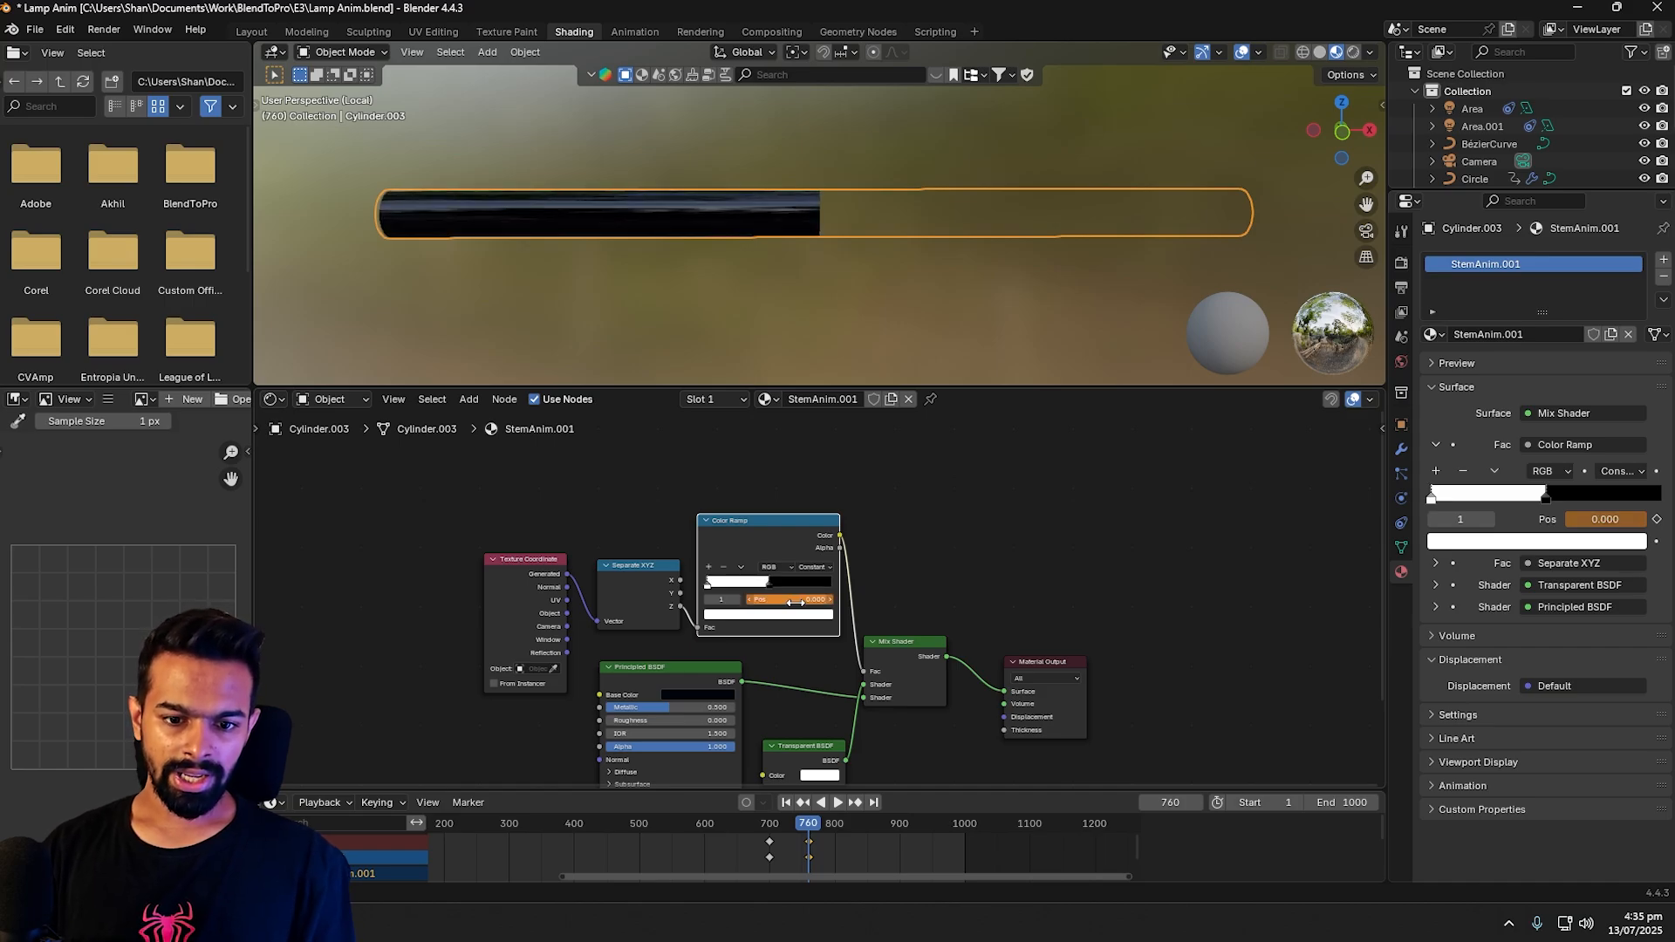
key("i")
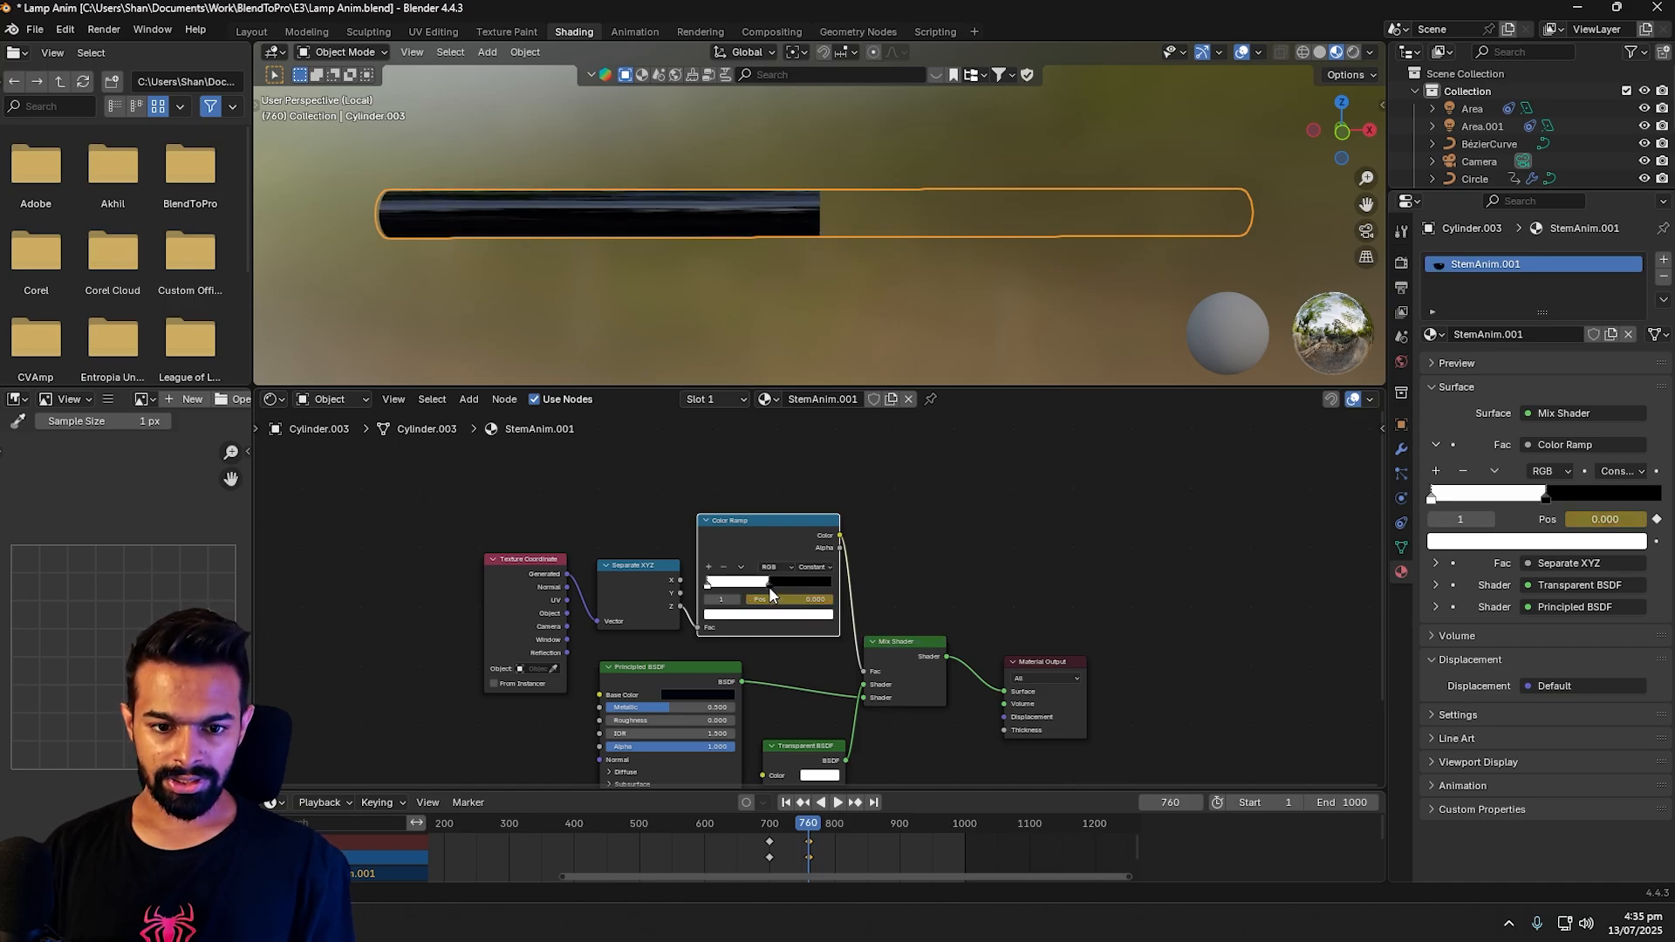
Step: Set the position of Color Ramp stop 2 to 1.000 and keyframe it at frame 760
left_click(737, 600)
left_click(804, 600)
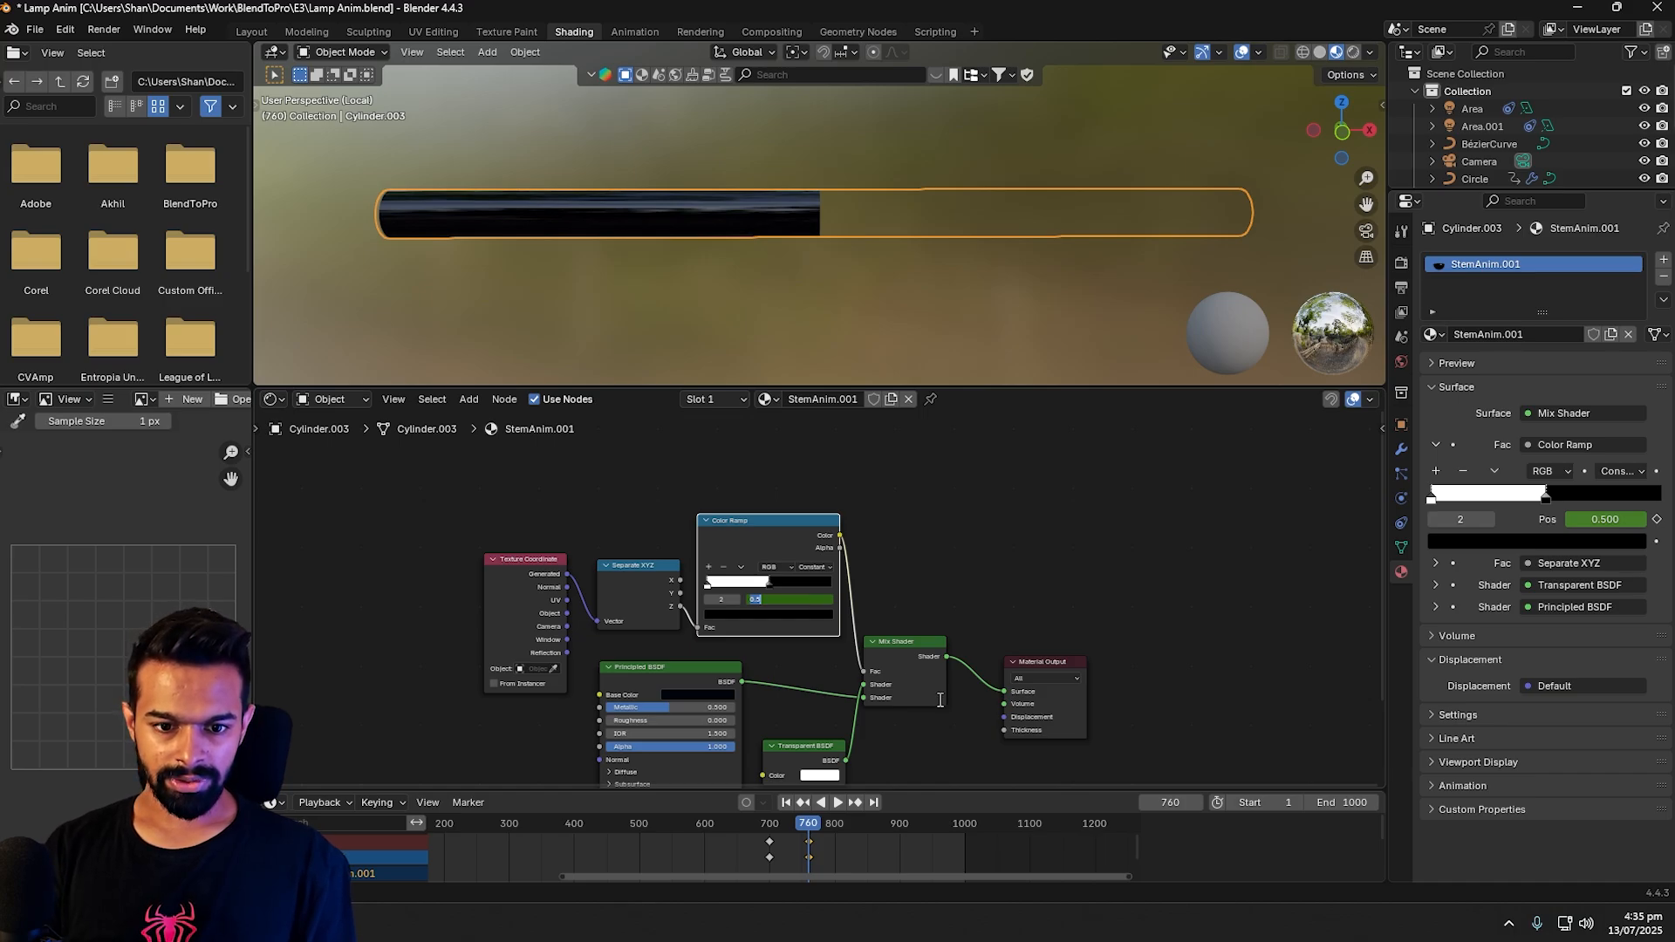
type("1")
key("Return")
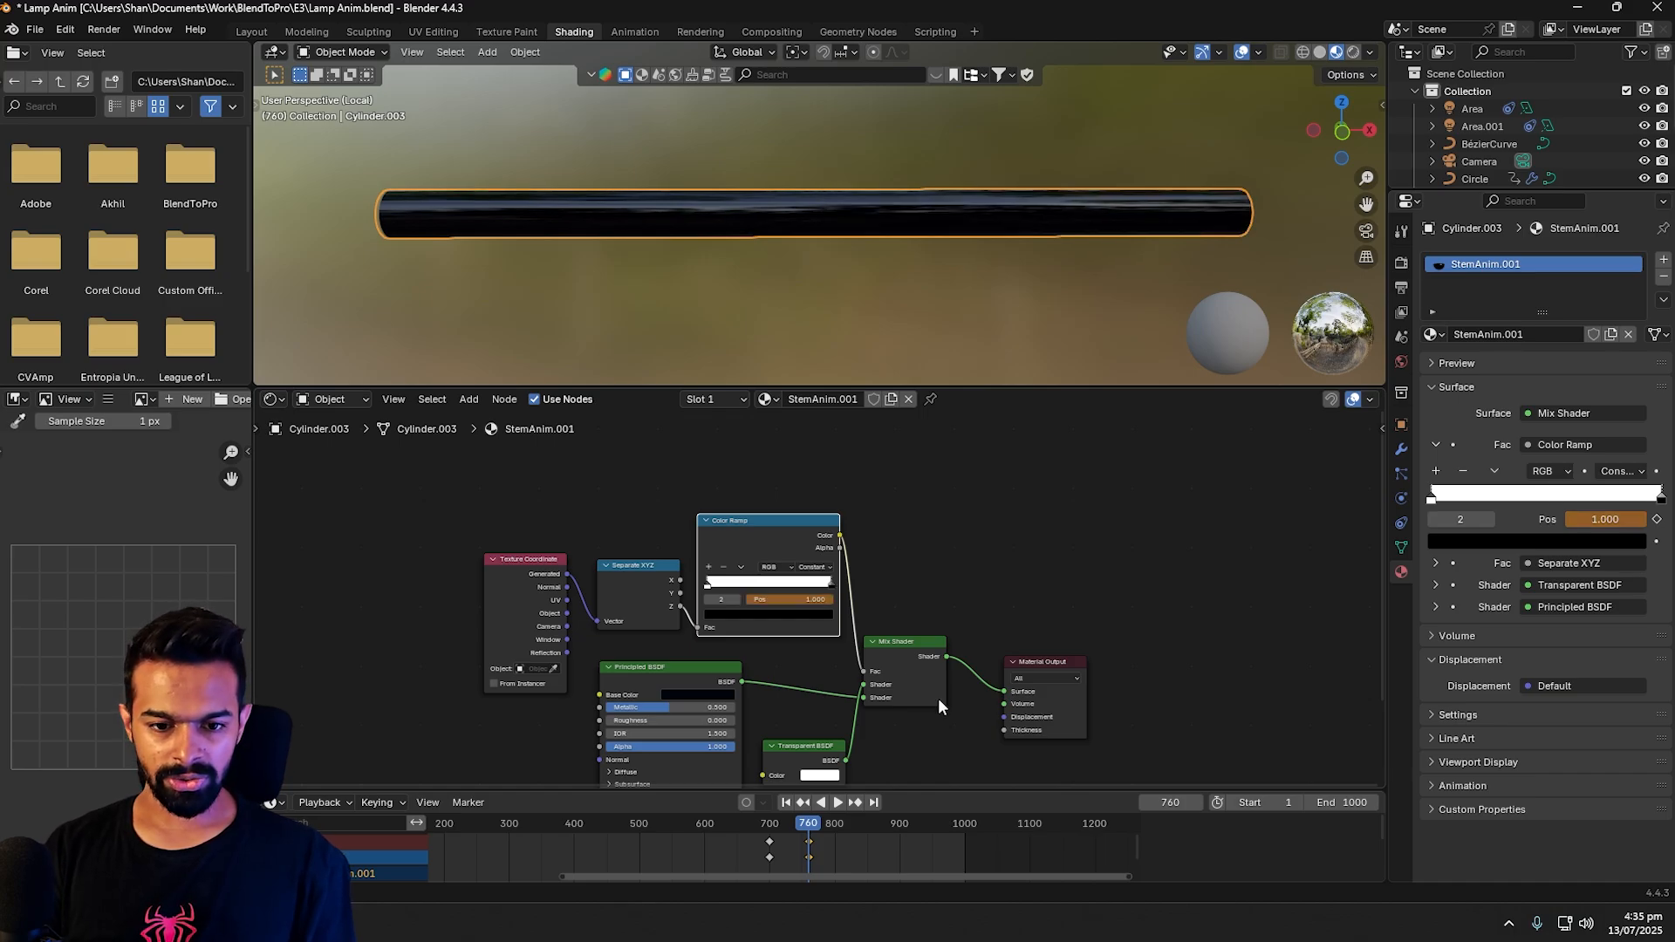
key("i")
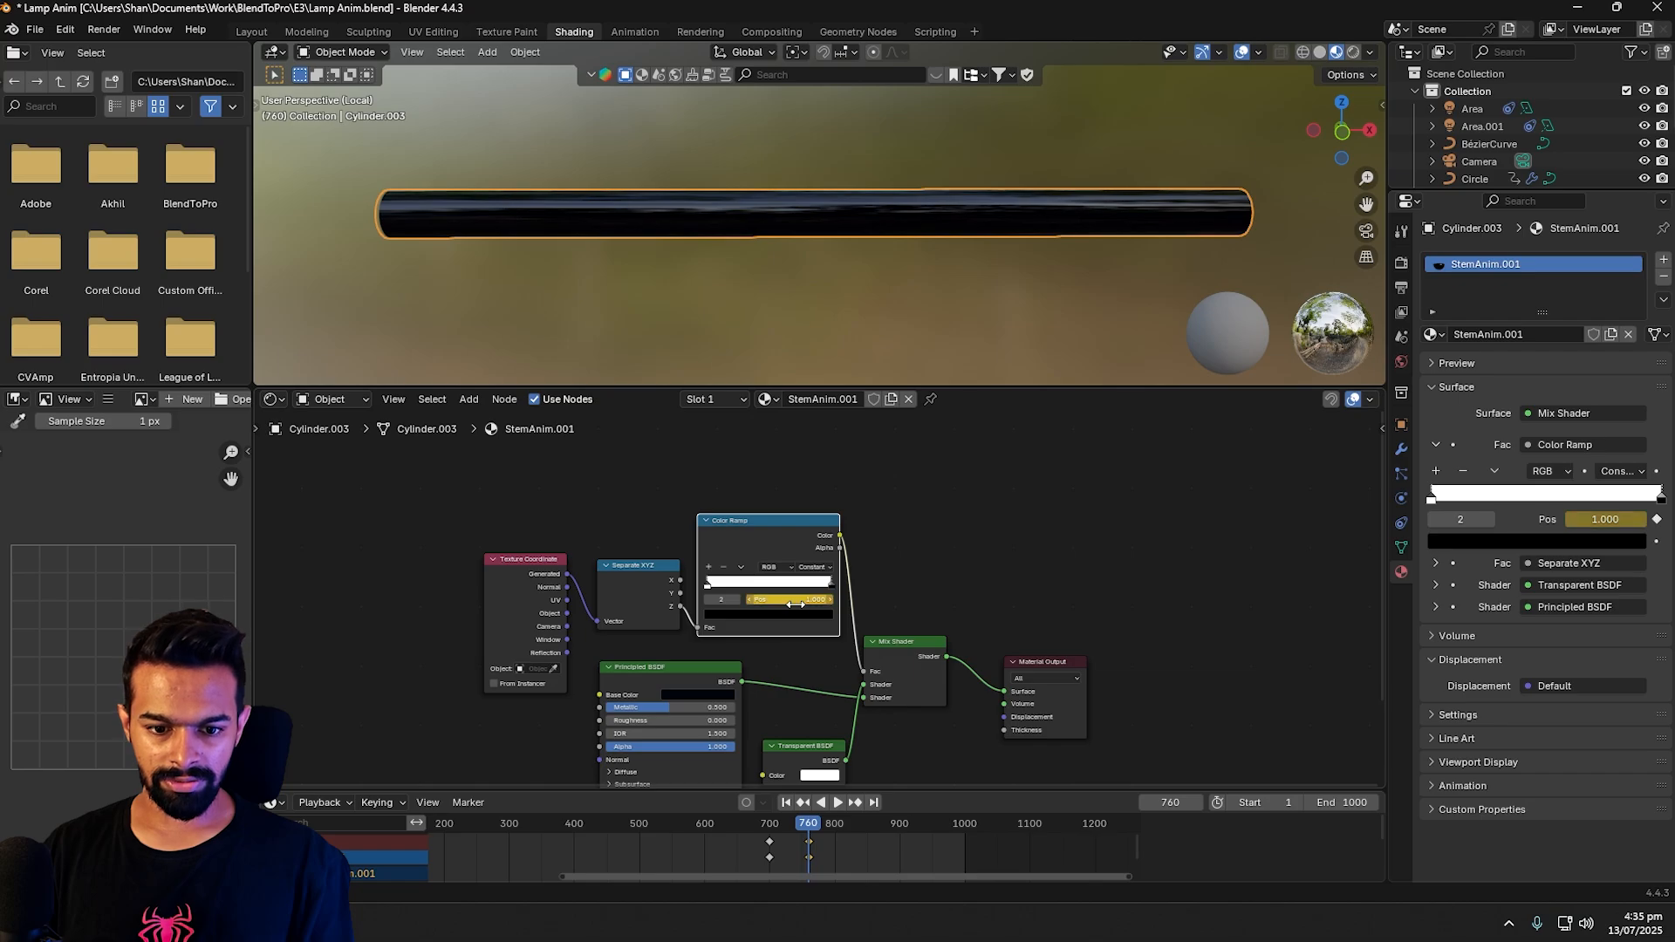
Step: Scrub the timeline up to frame 760 to check how the crossbar is revealed
key("space")
left_click(798, 827)
mouse_move(798, 827)
left_mouse_down()
mouse_move(759, 827)
mouse_move(808, 828)
left_mouse_up()
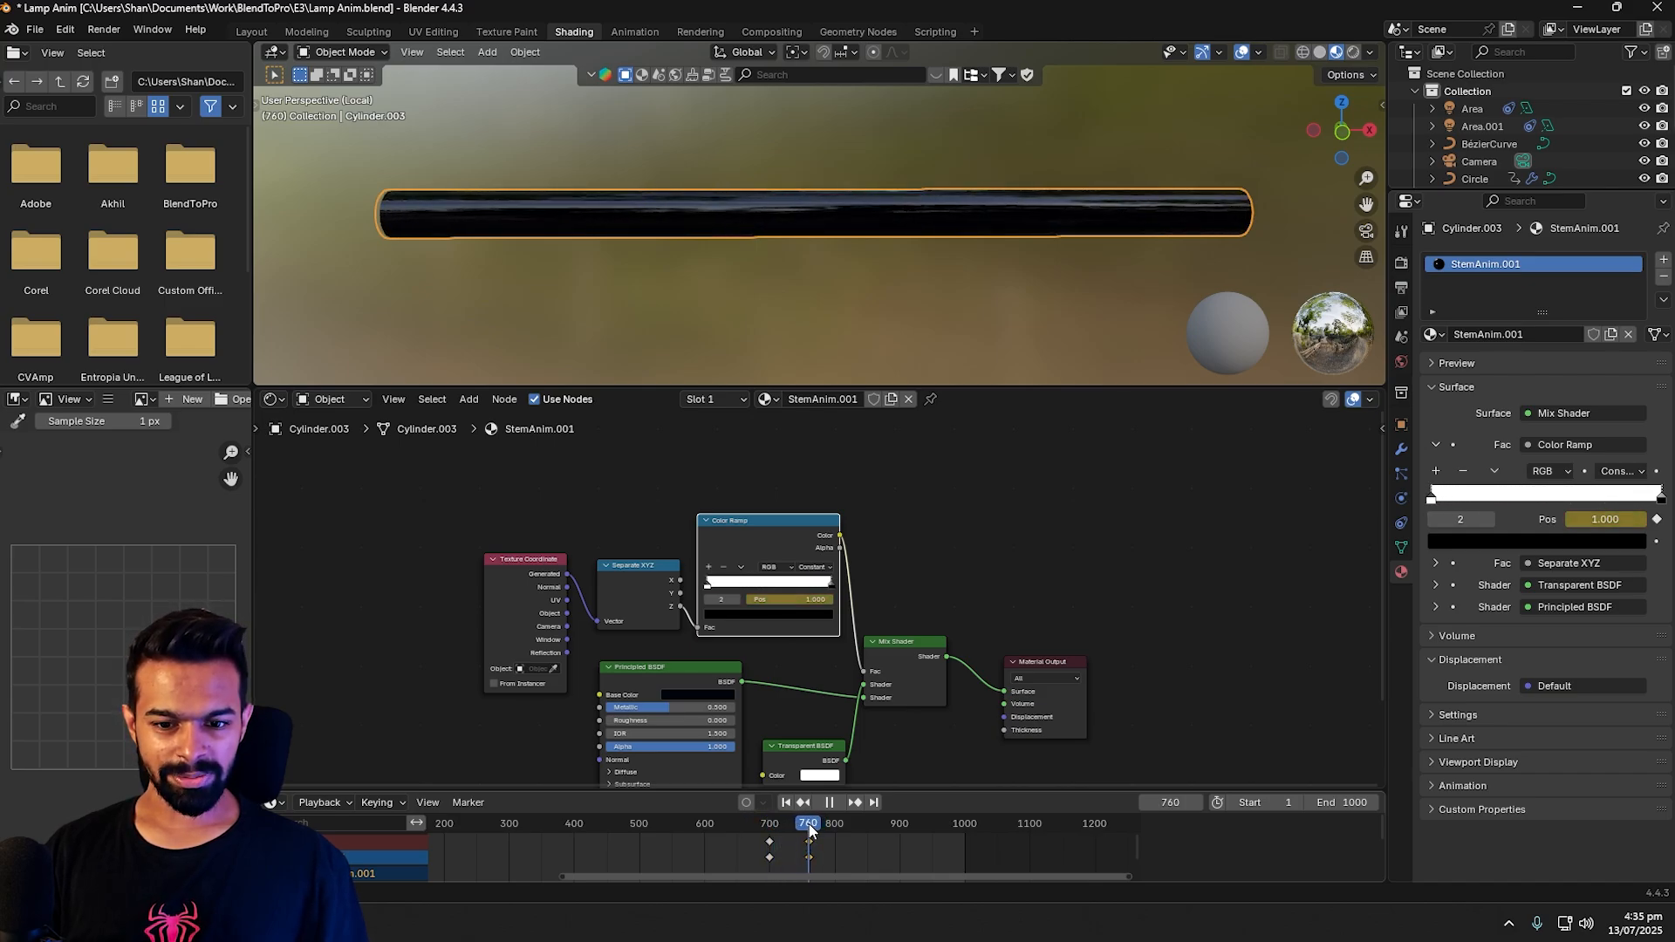
left_click_drag(809, 828, 809, 828)
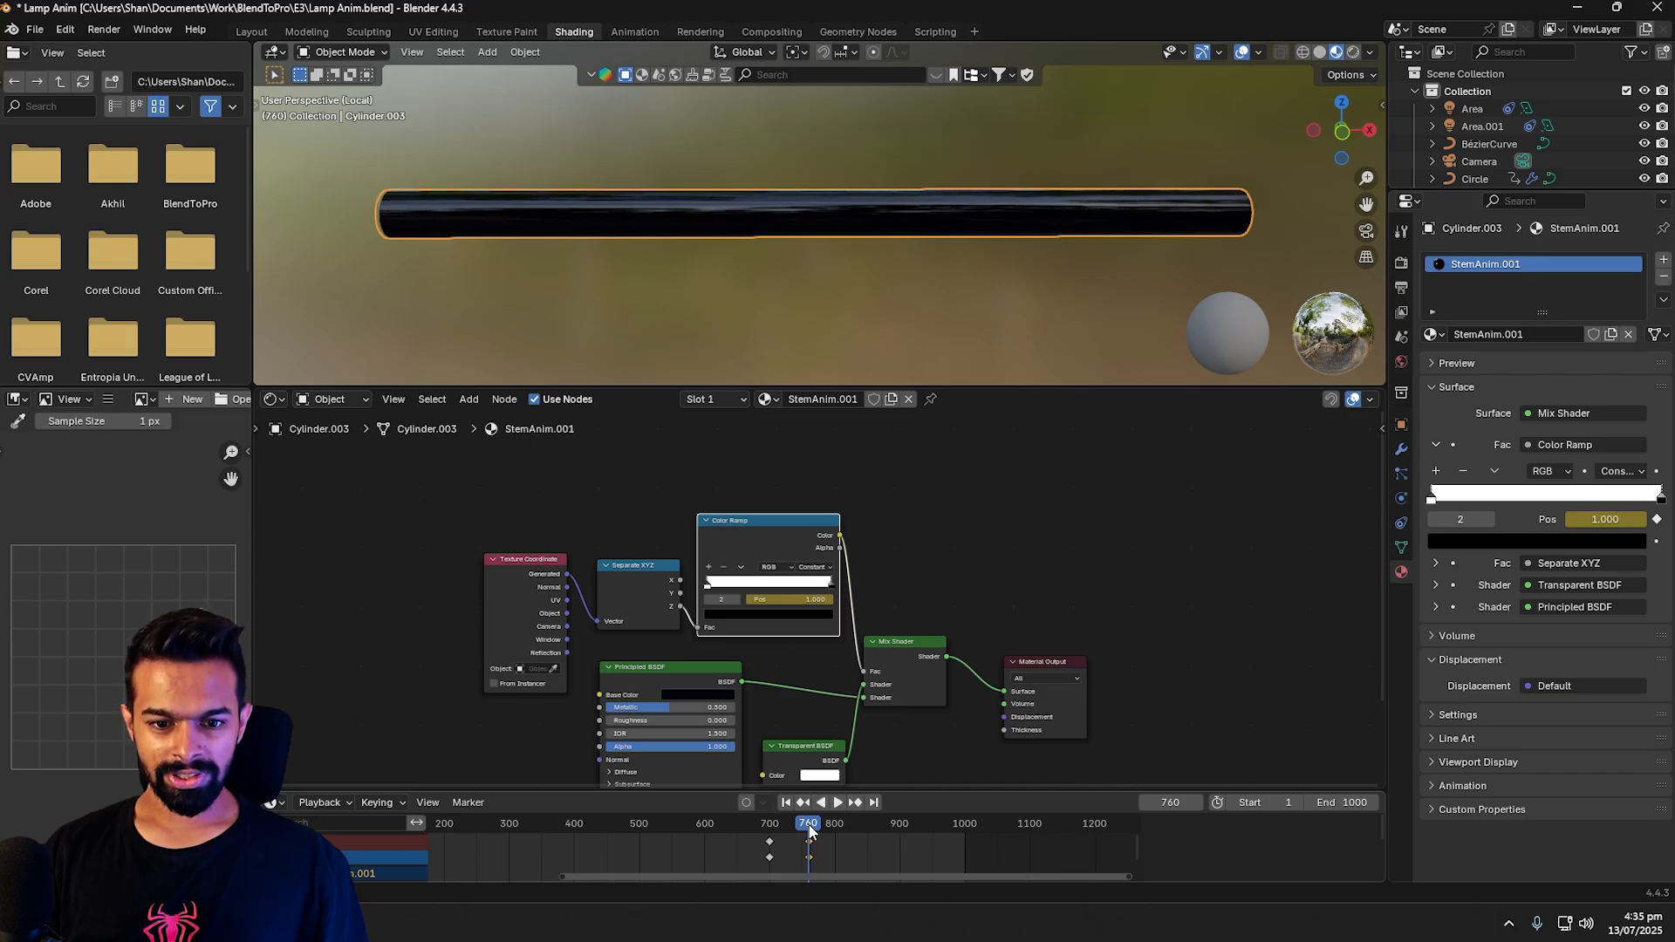
Step: Change the colour of Color Ramp stop 0 to white and keyframe the colour at frame 760
left_click(707, 599)
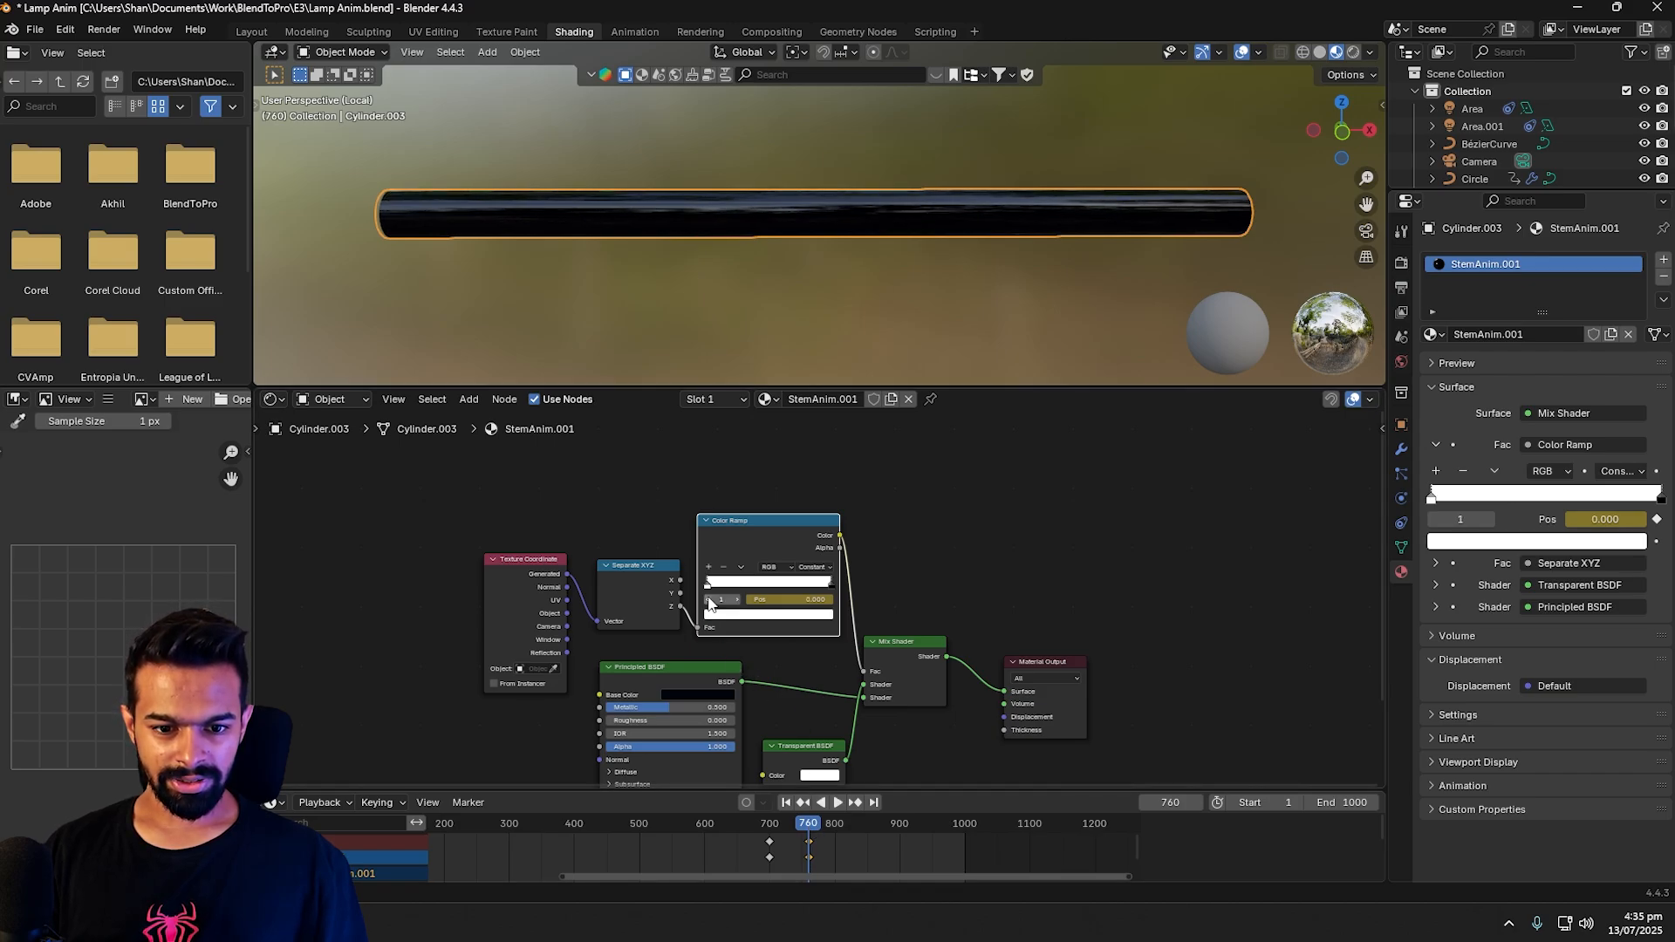
left_click(708, 599)
left_click(731, 615)
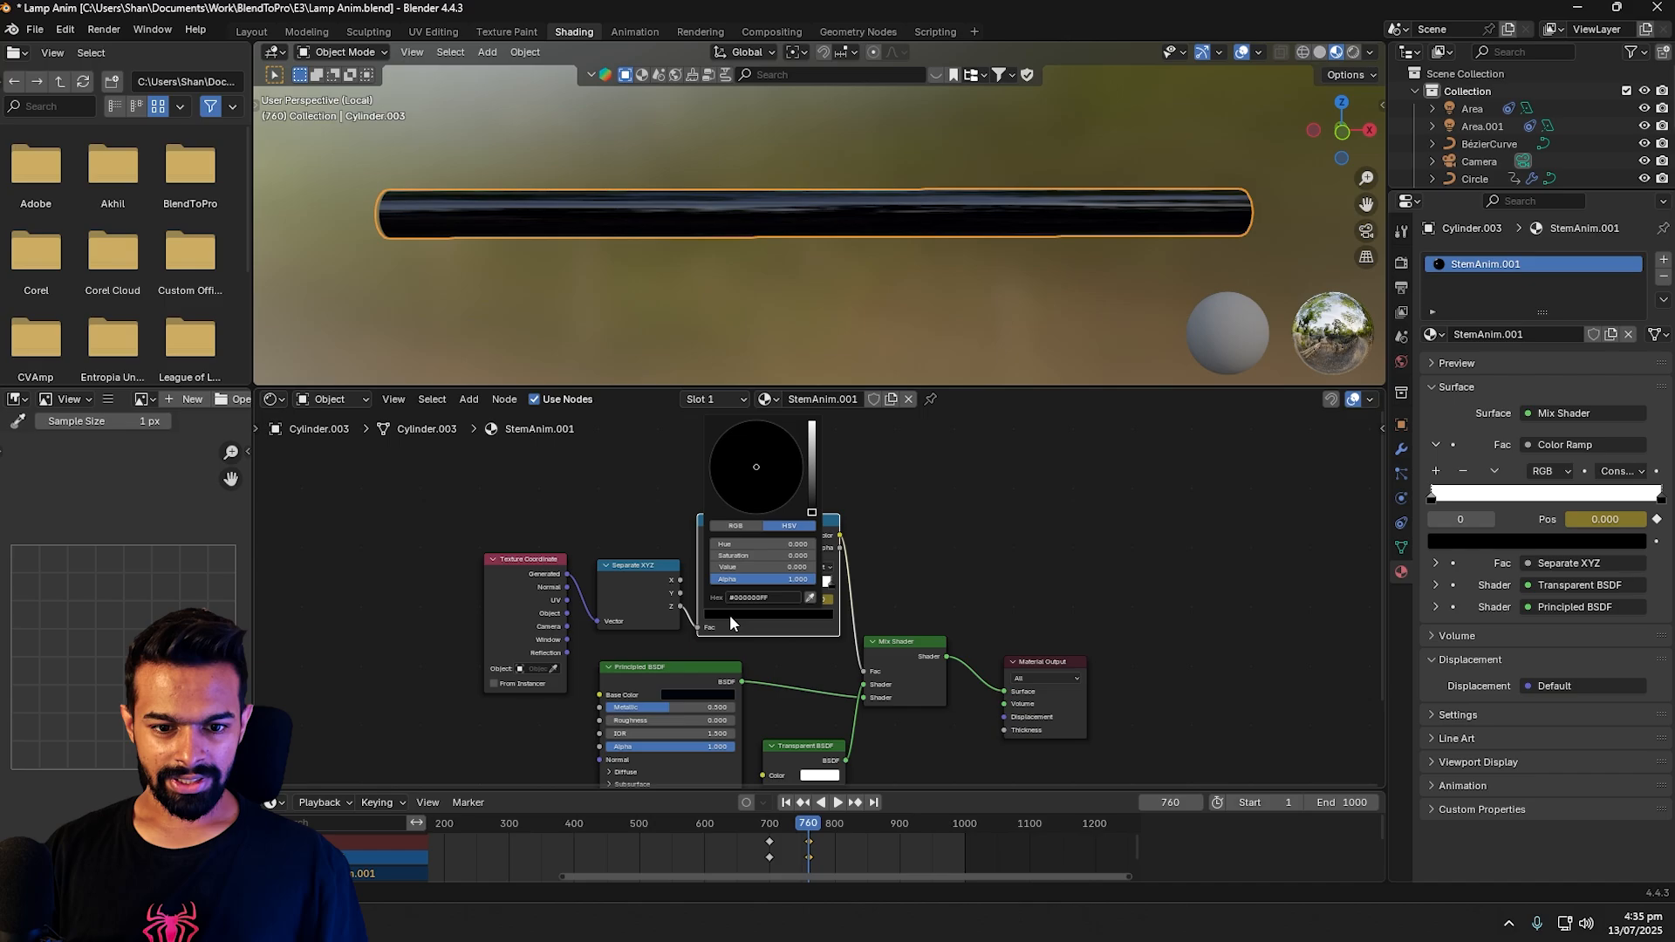
left_click_drag(805, 506, 810, 424)
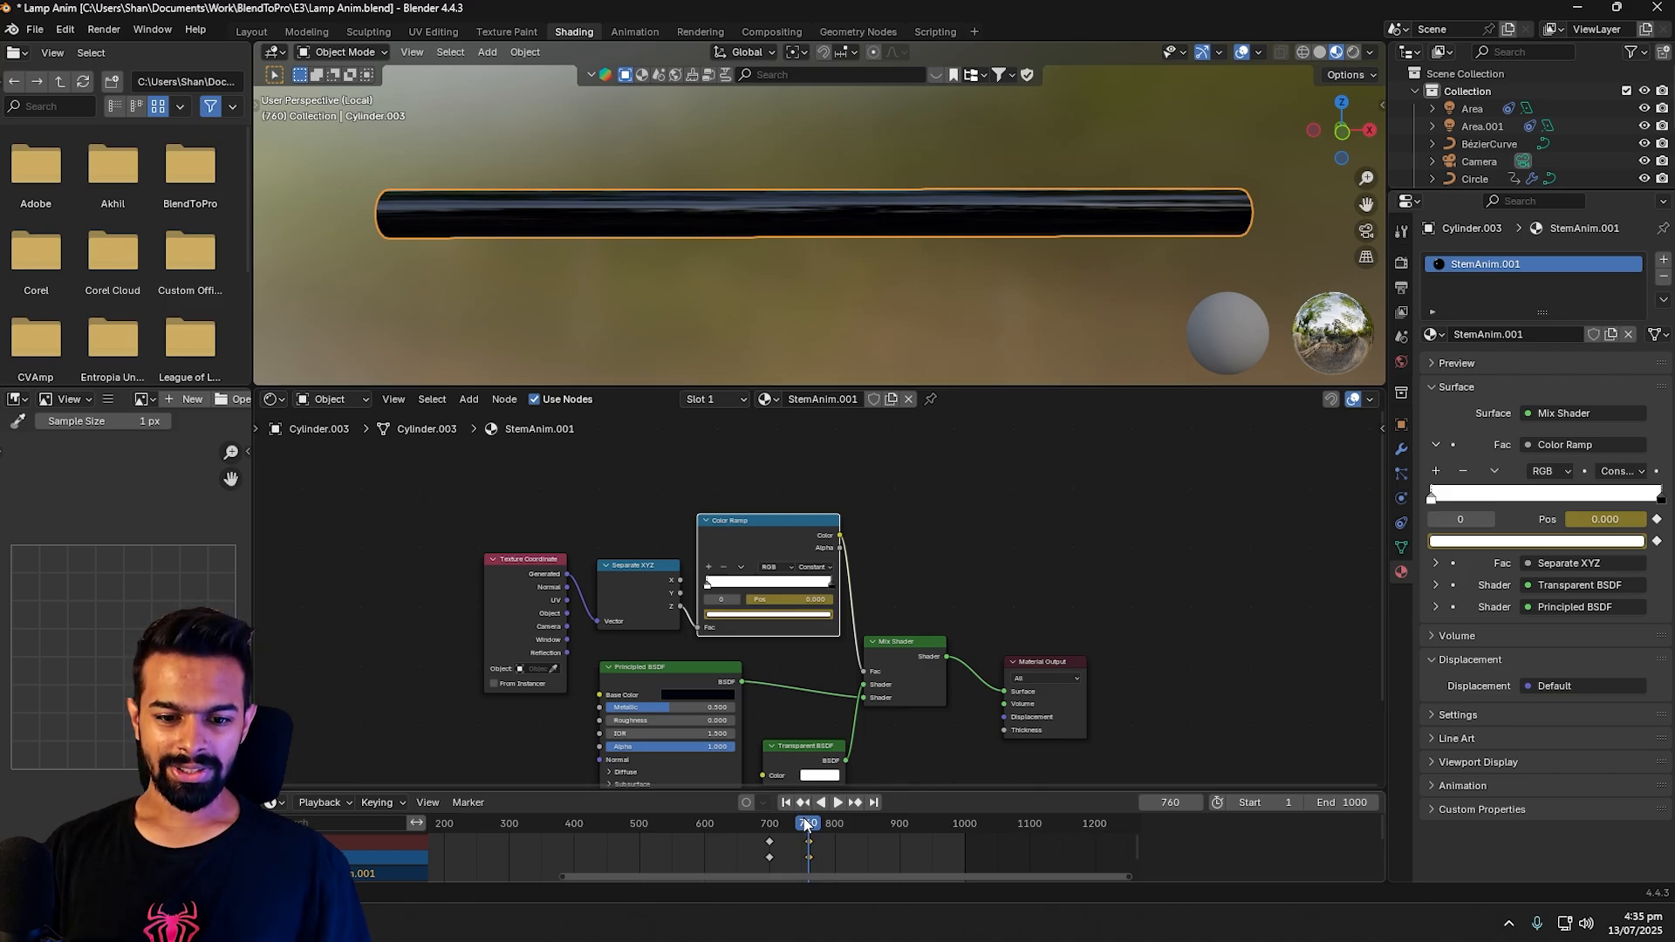
Step: At frame 700, change the colour of Color Ramp stop 0 to black and keyframe it
left_click_drag(808, 824, 743, 827)
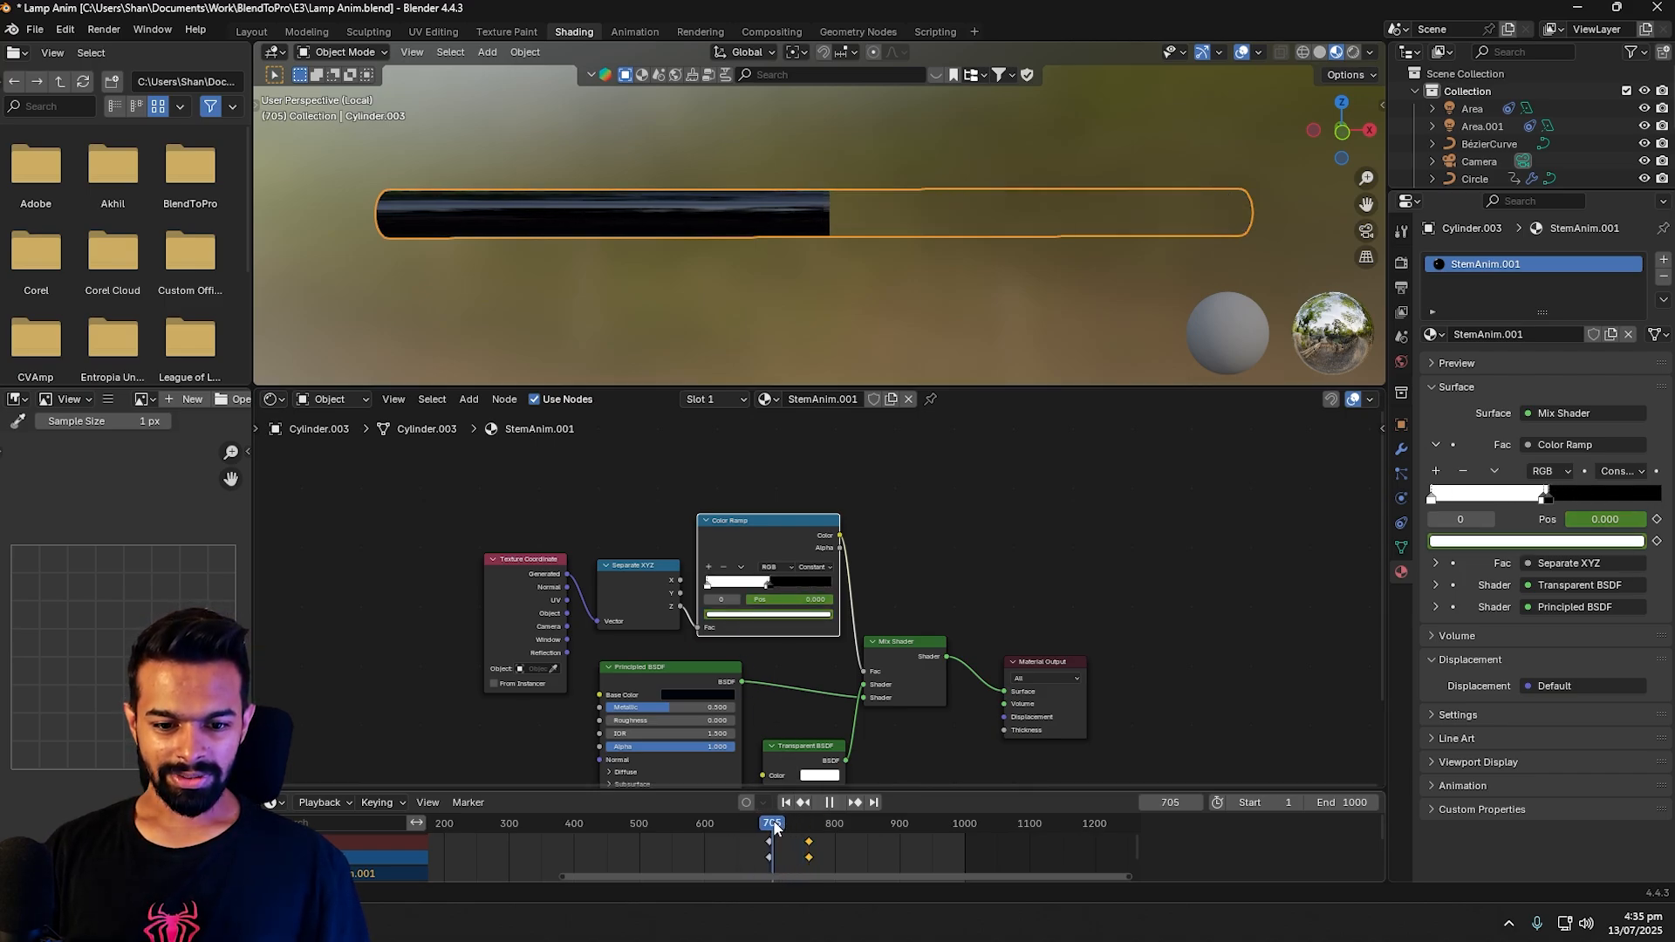
left_click(802, 802)
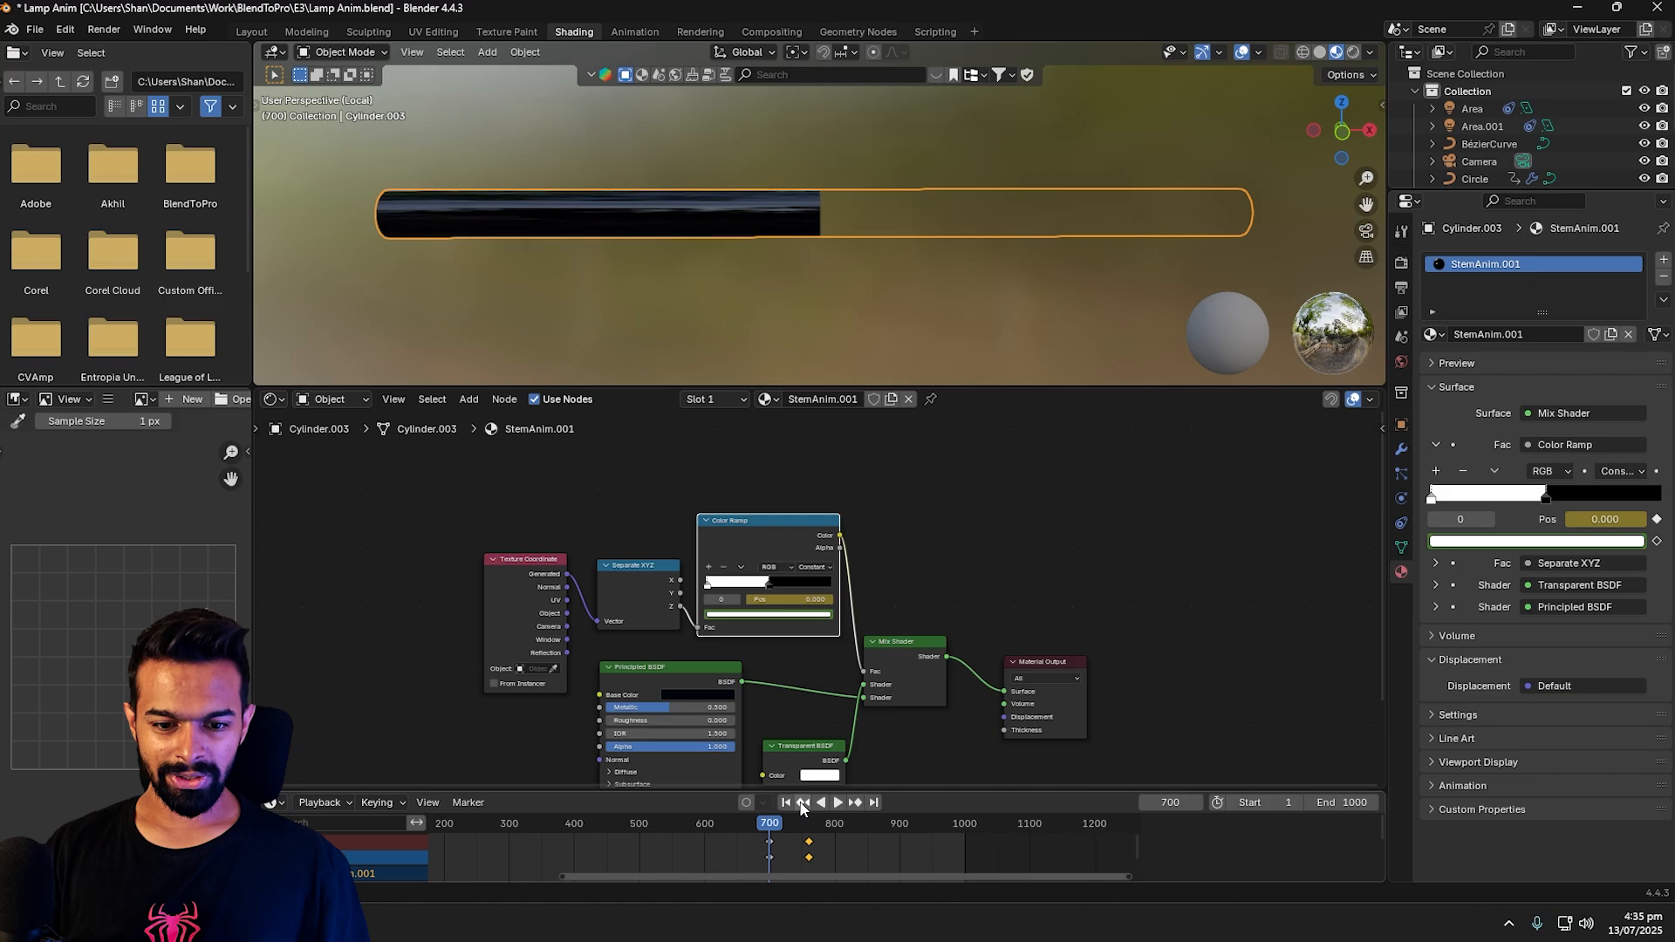
left_click(762, 615)
left_click_drag(814, 443, 807, 519)
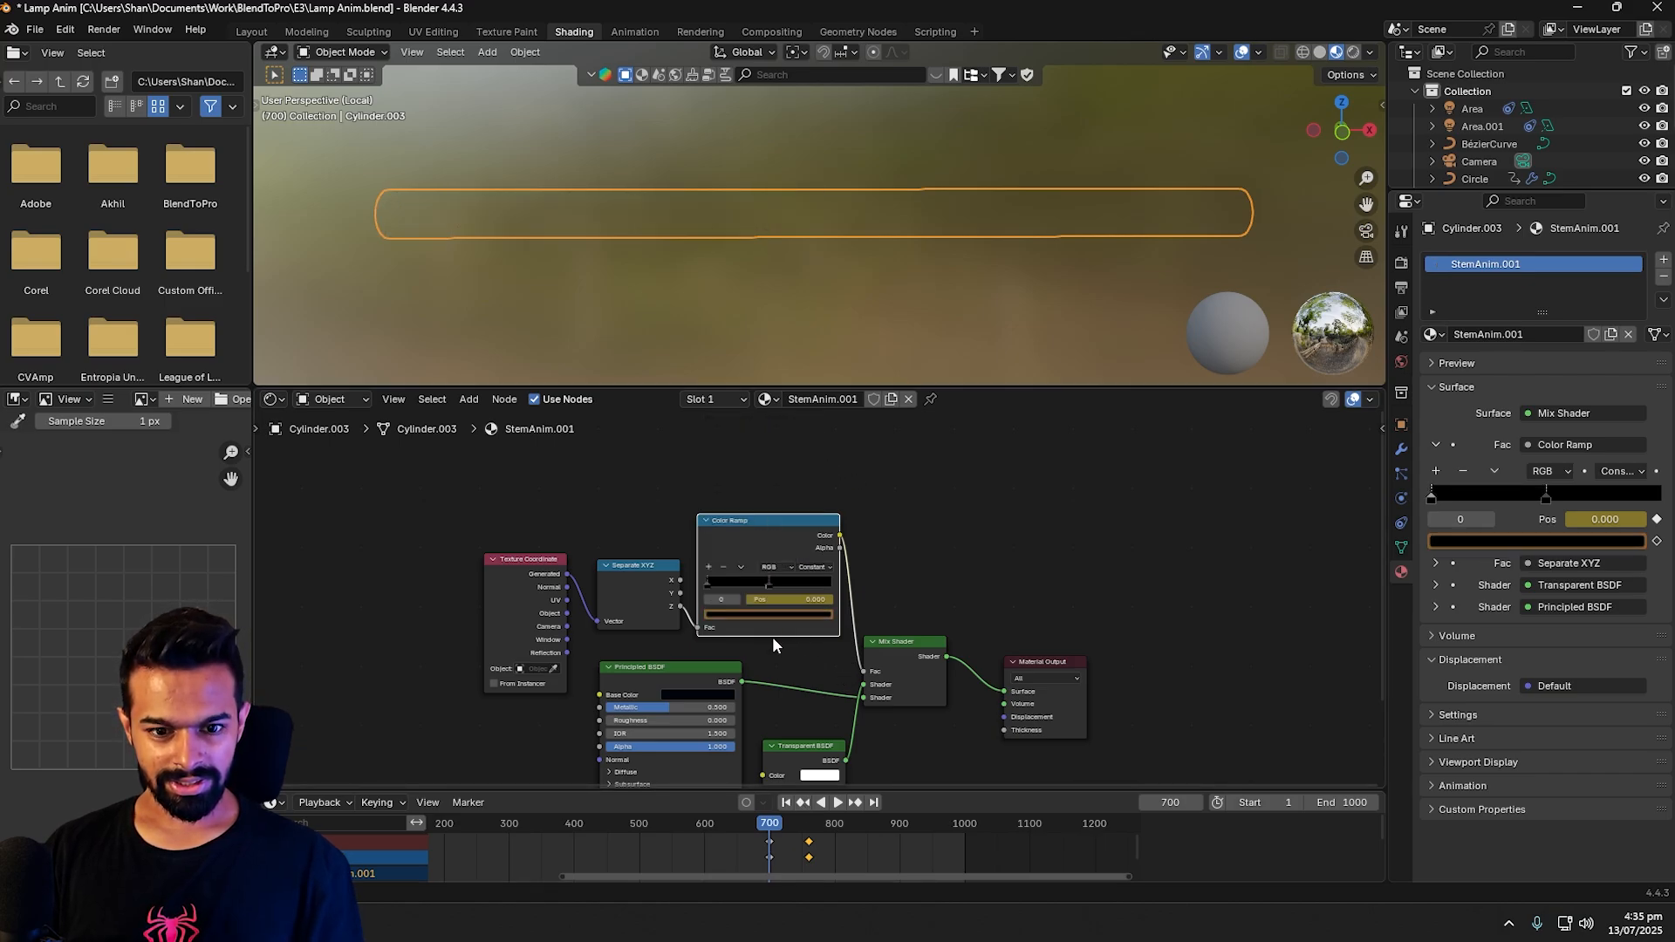
key("i")
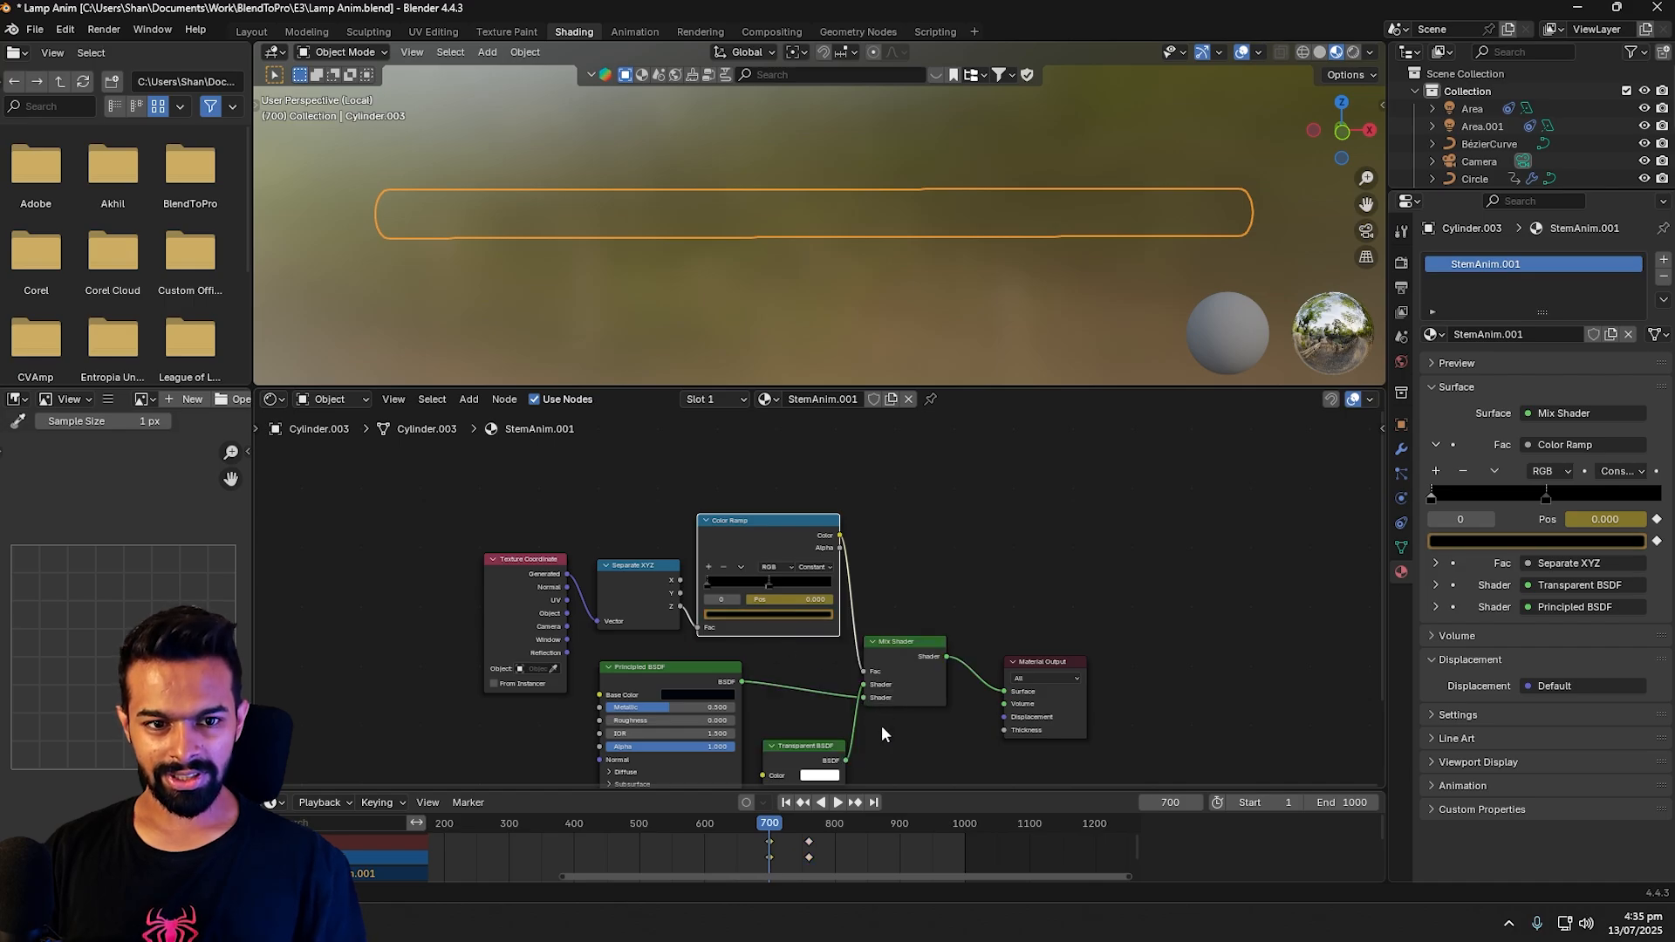
Step: Scrub between frames 700 and 760 to examine the crossbar's reveal with the keyframed stop colour
key("space")
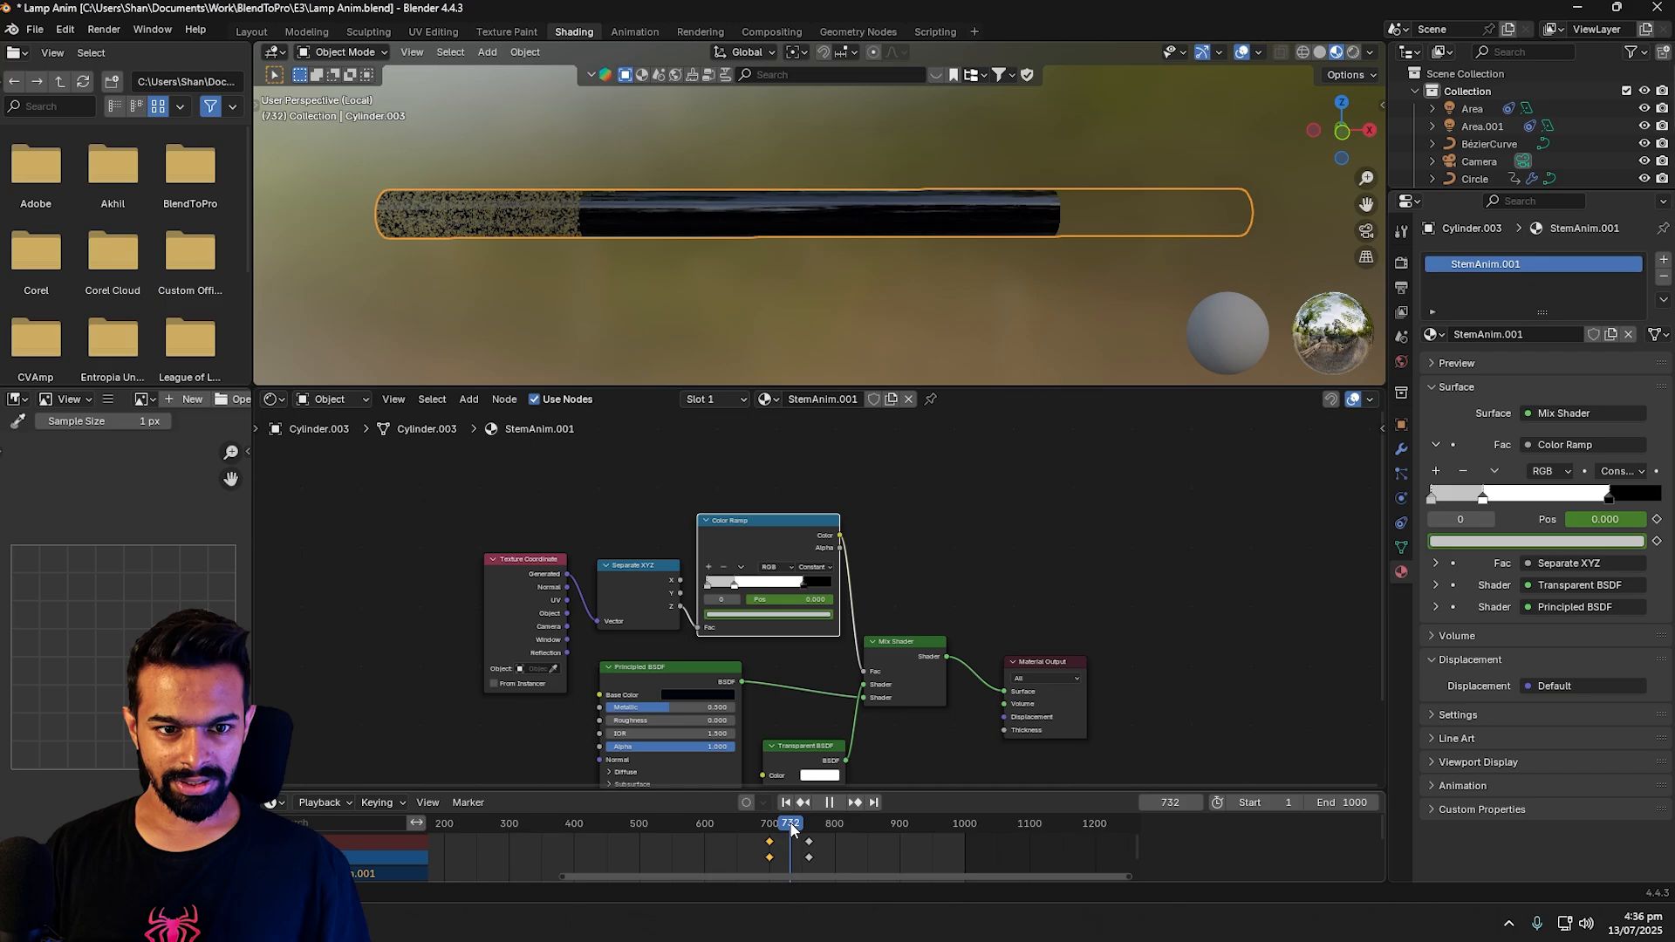
mouse_move(797, 829)
left_mouse_down()
mouse_move(767, 830)
mouse_move(800, 832)
left_mouse_up()
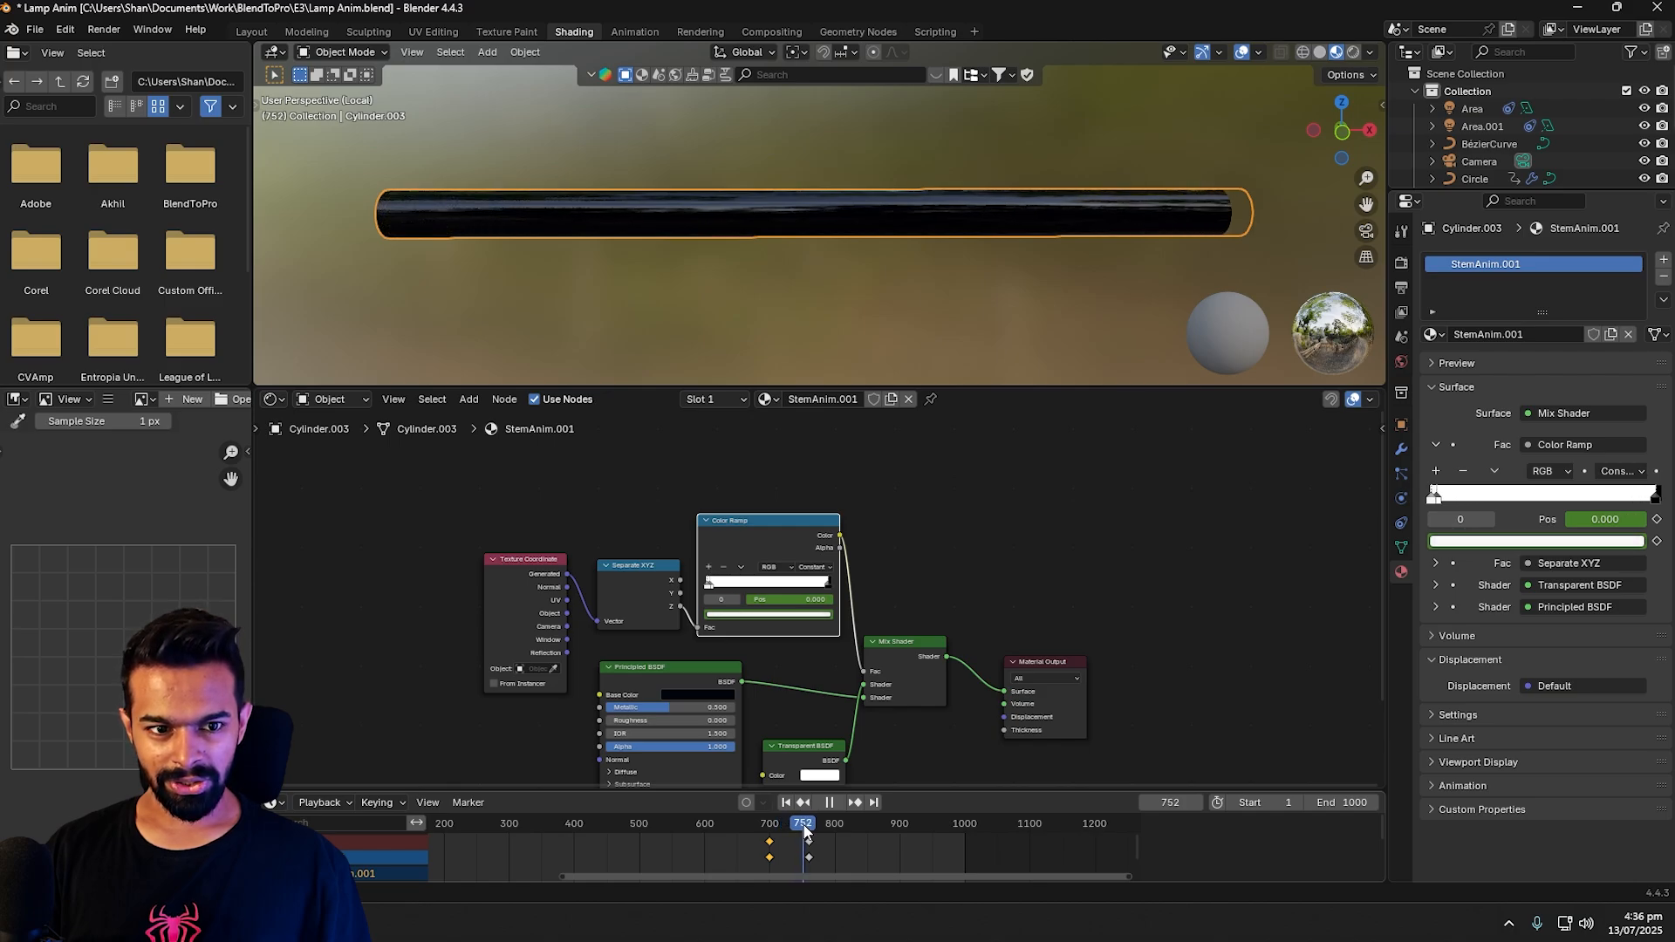
left_click(830, 802)
Step: At frame 759, set the colour of Color Ramp stop 0 to black and keyframe it
key("Left")
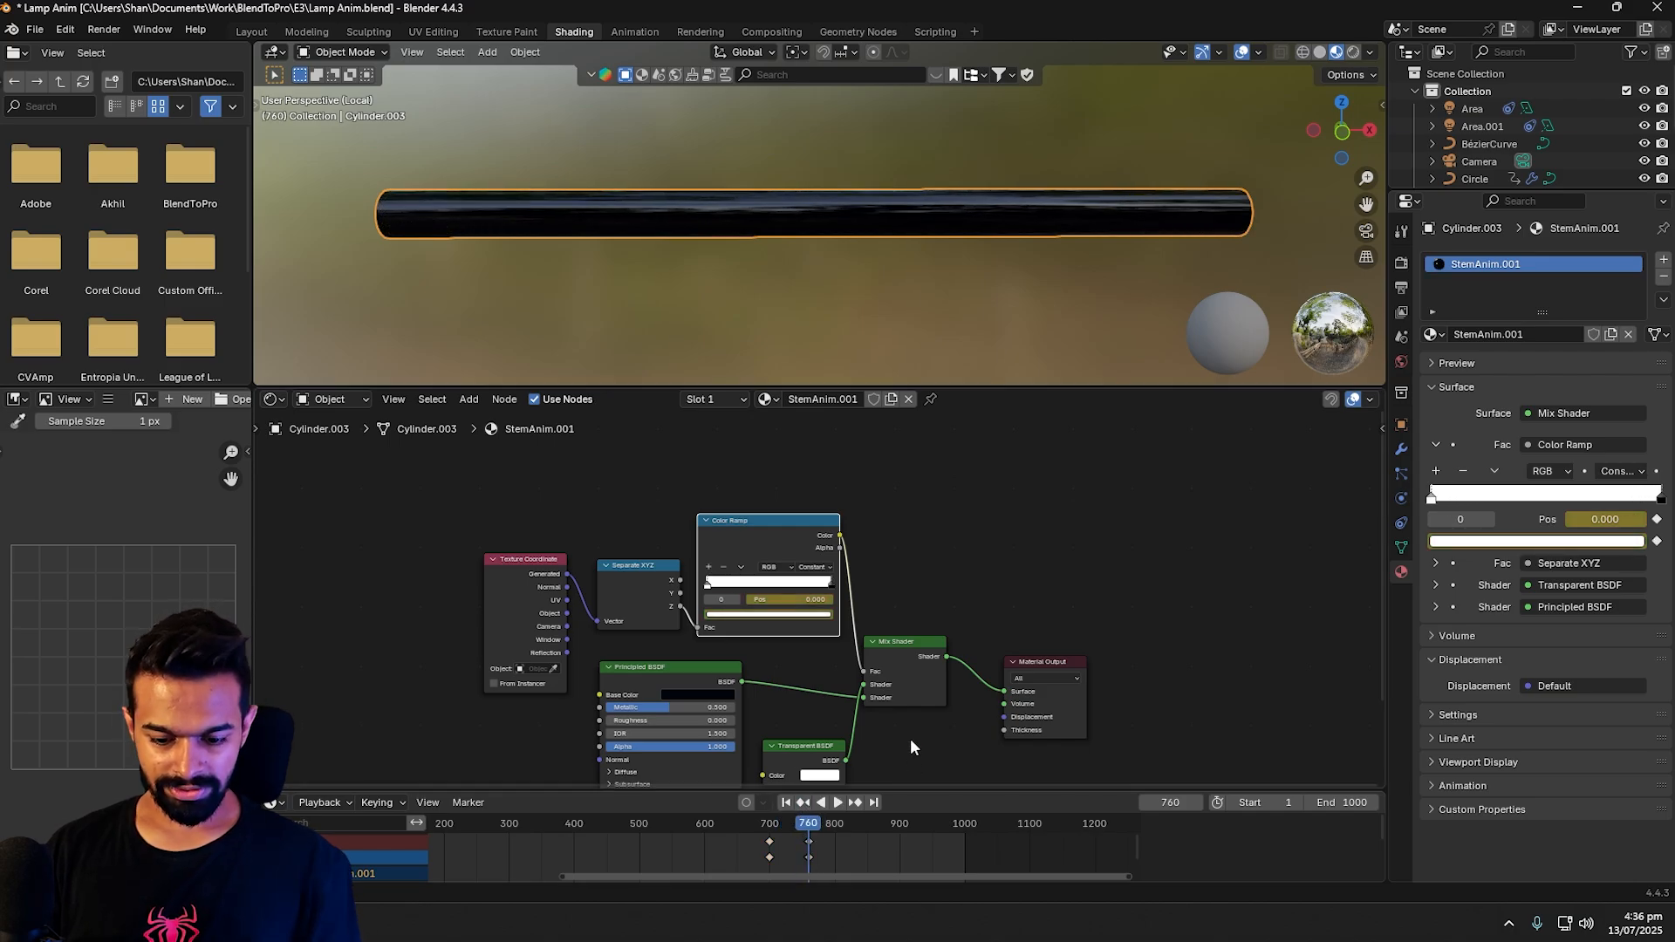
left_click(729, 614)
left_click_drag(809, 466, 812, 516)
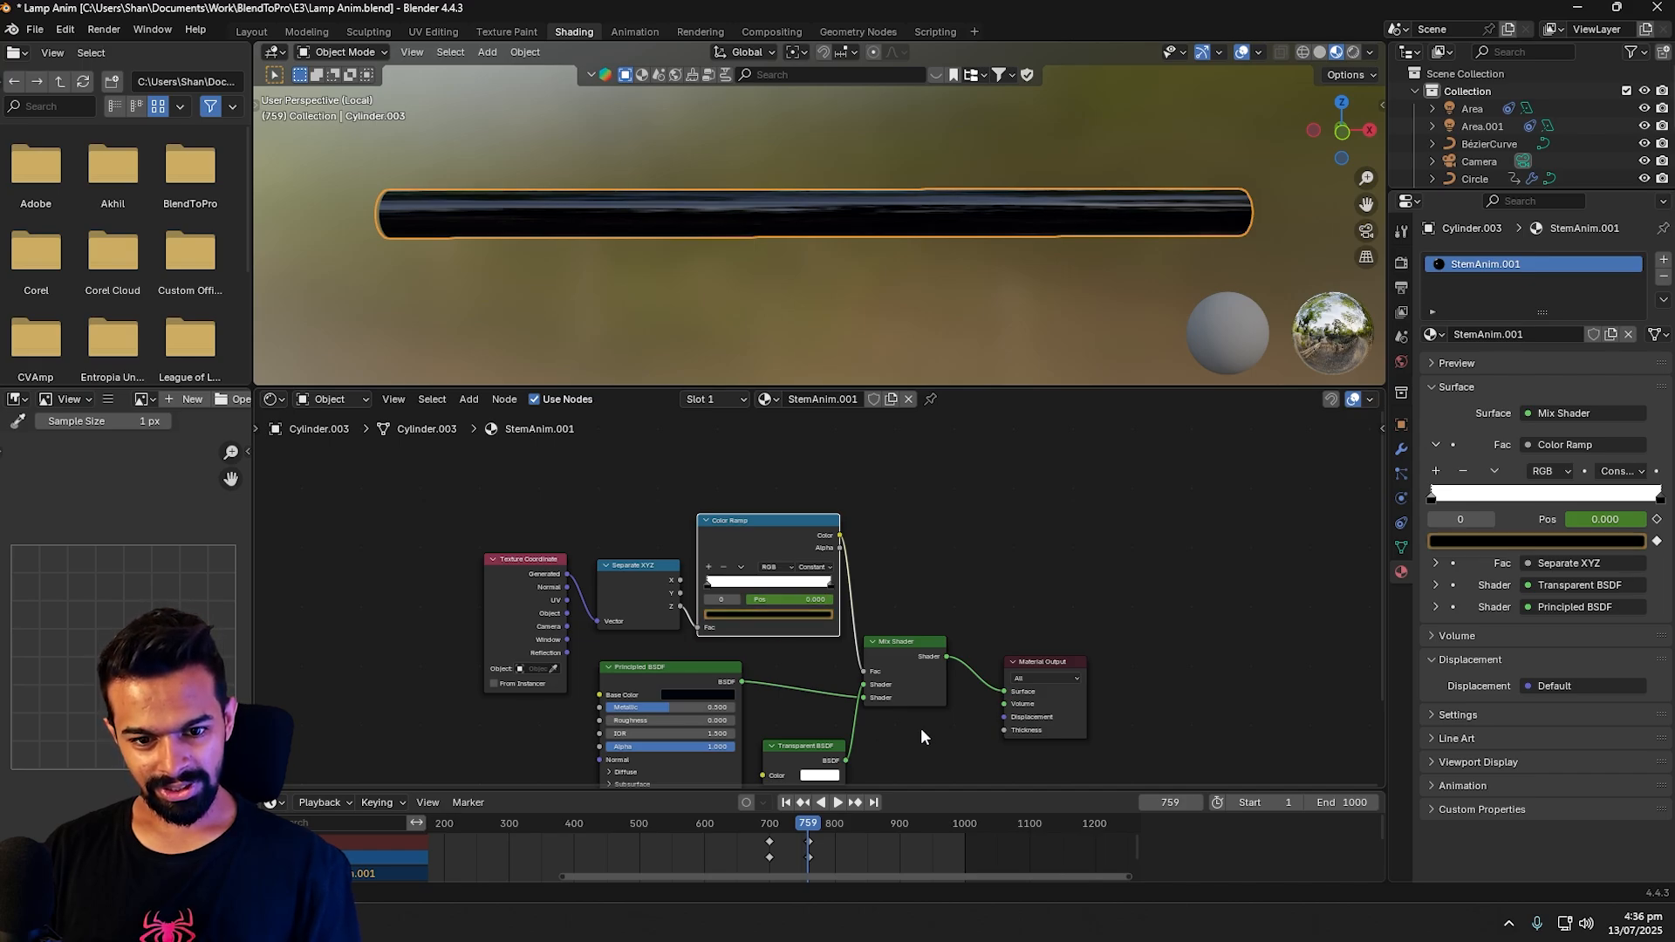
Step: Scrub through the reveal from frame 700 past frame 760 and examine the crossbar's ends from an angle
key("space")
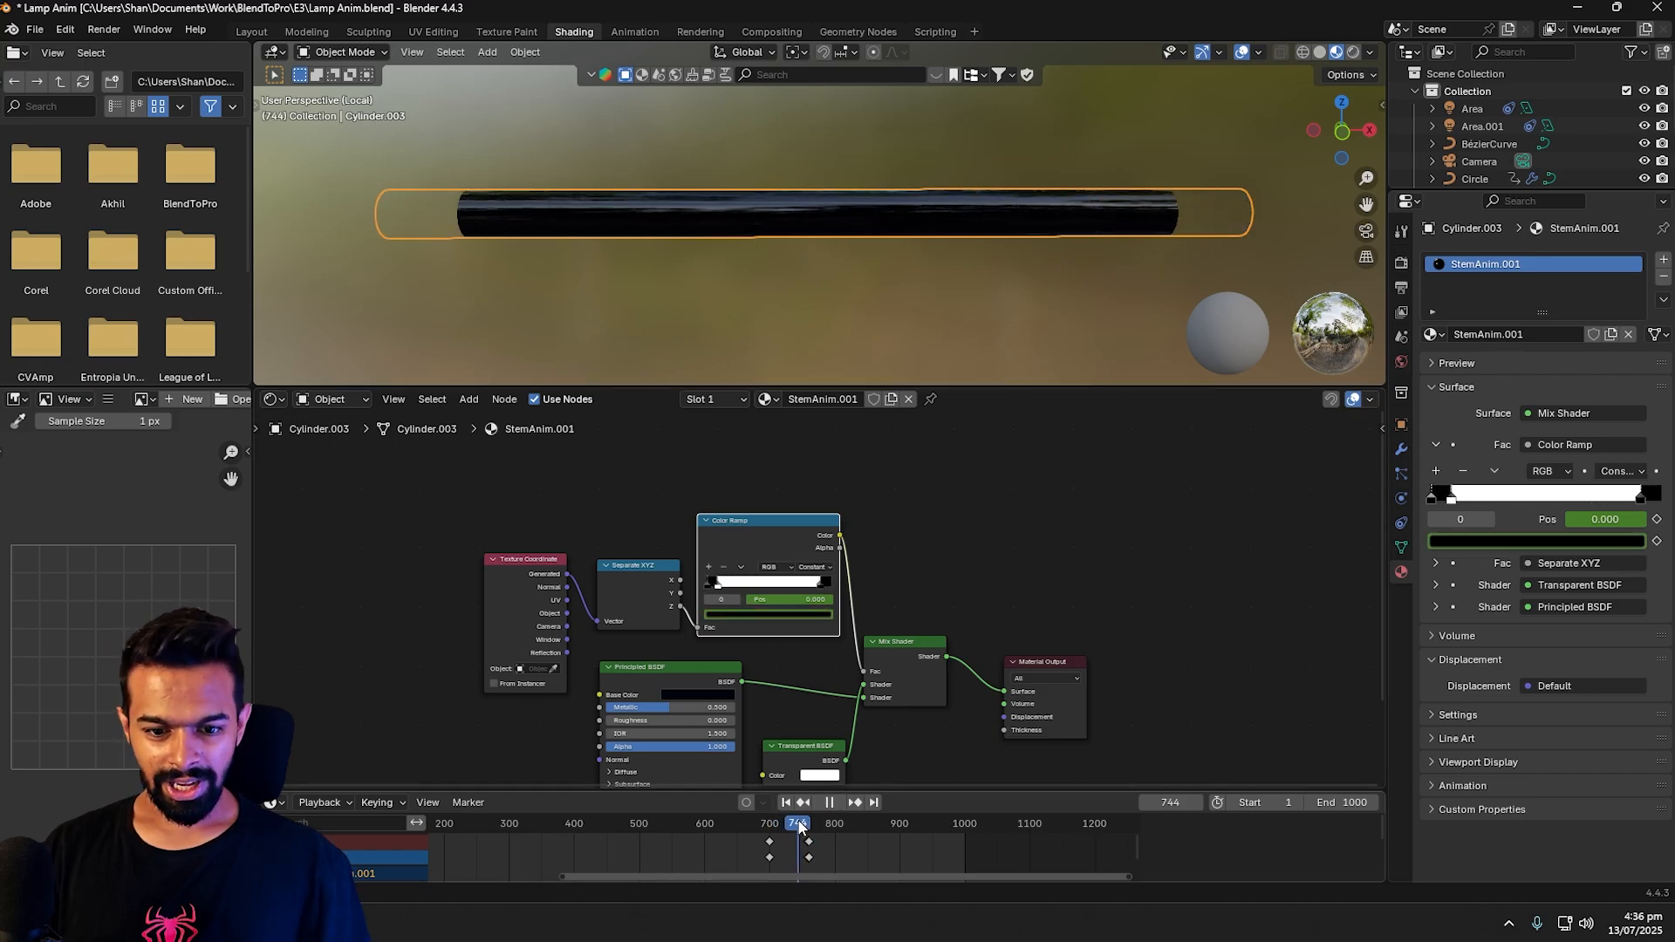
left_click(748, 829)
left_click_drag(748, 829, 810, 827)
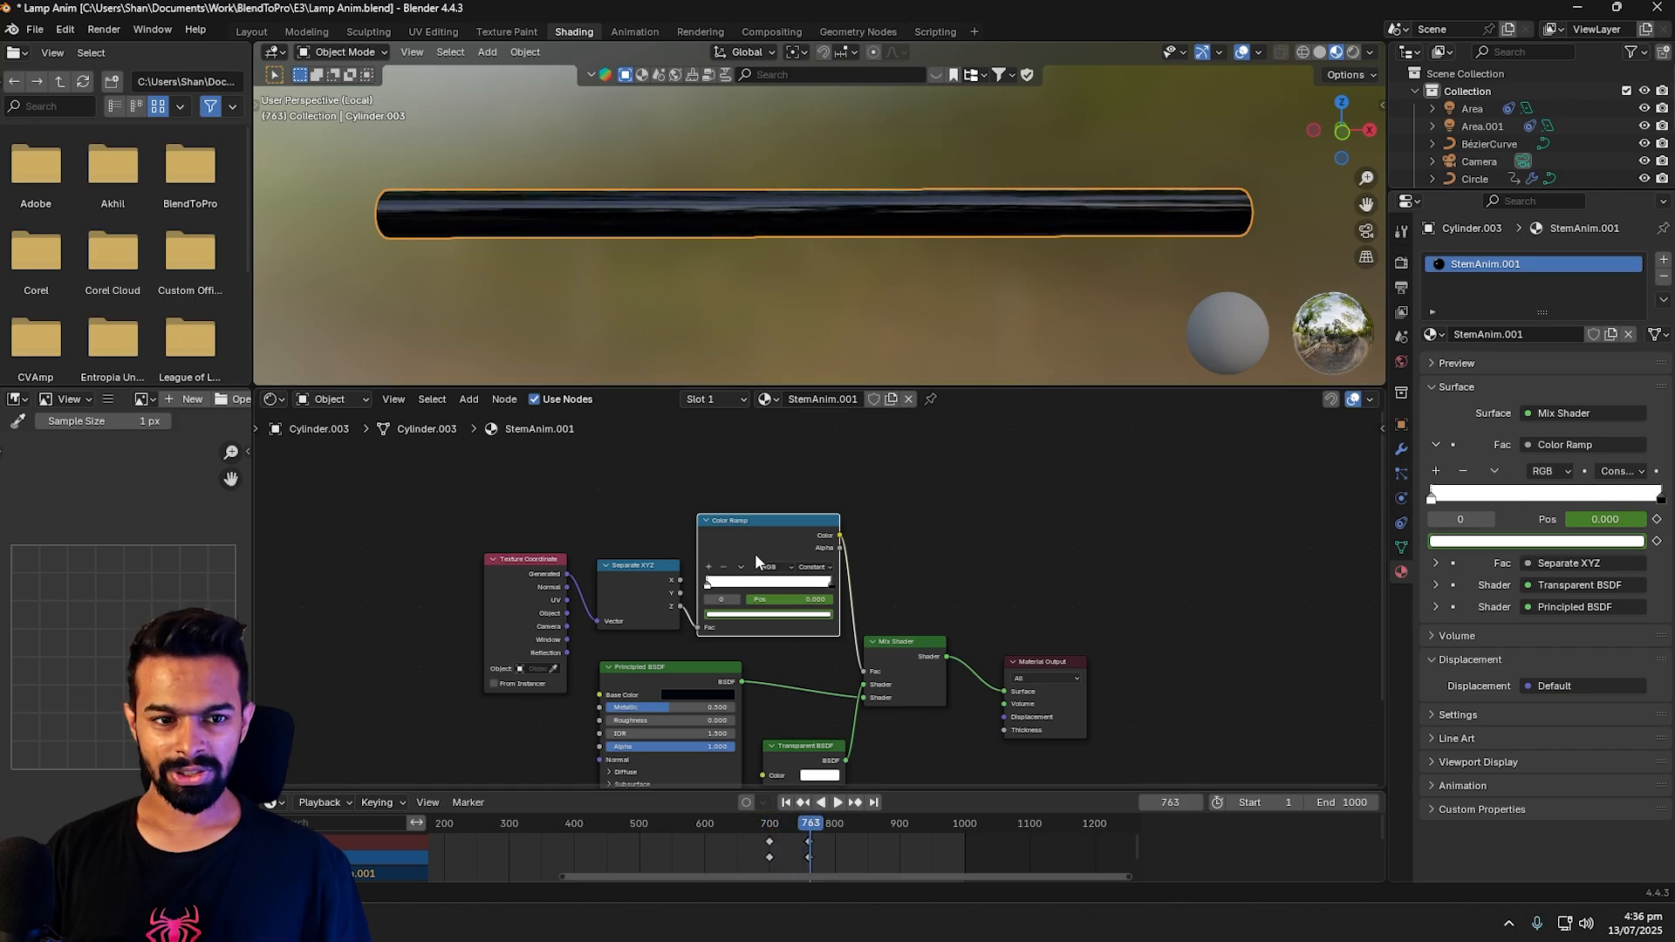
middle_click_drag(567, 328, 610, 333)
key("Right")
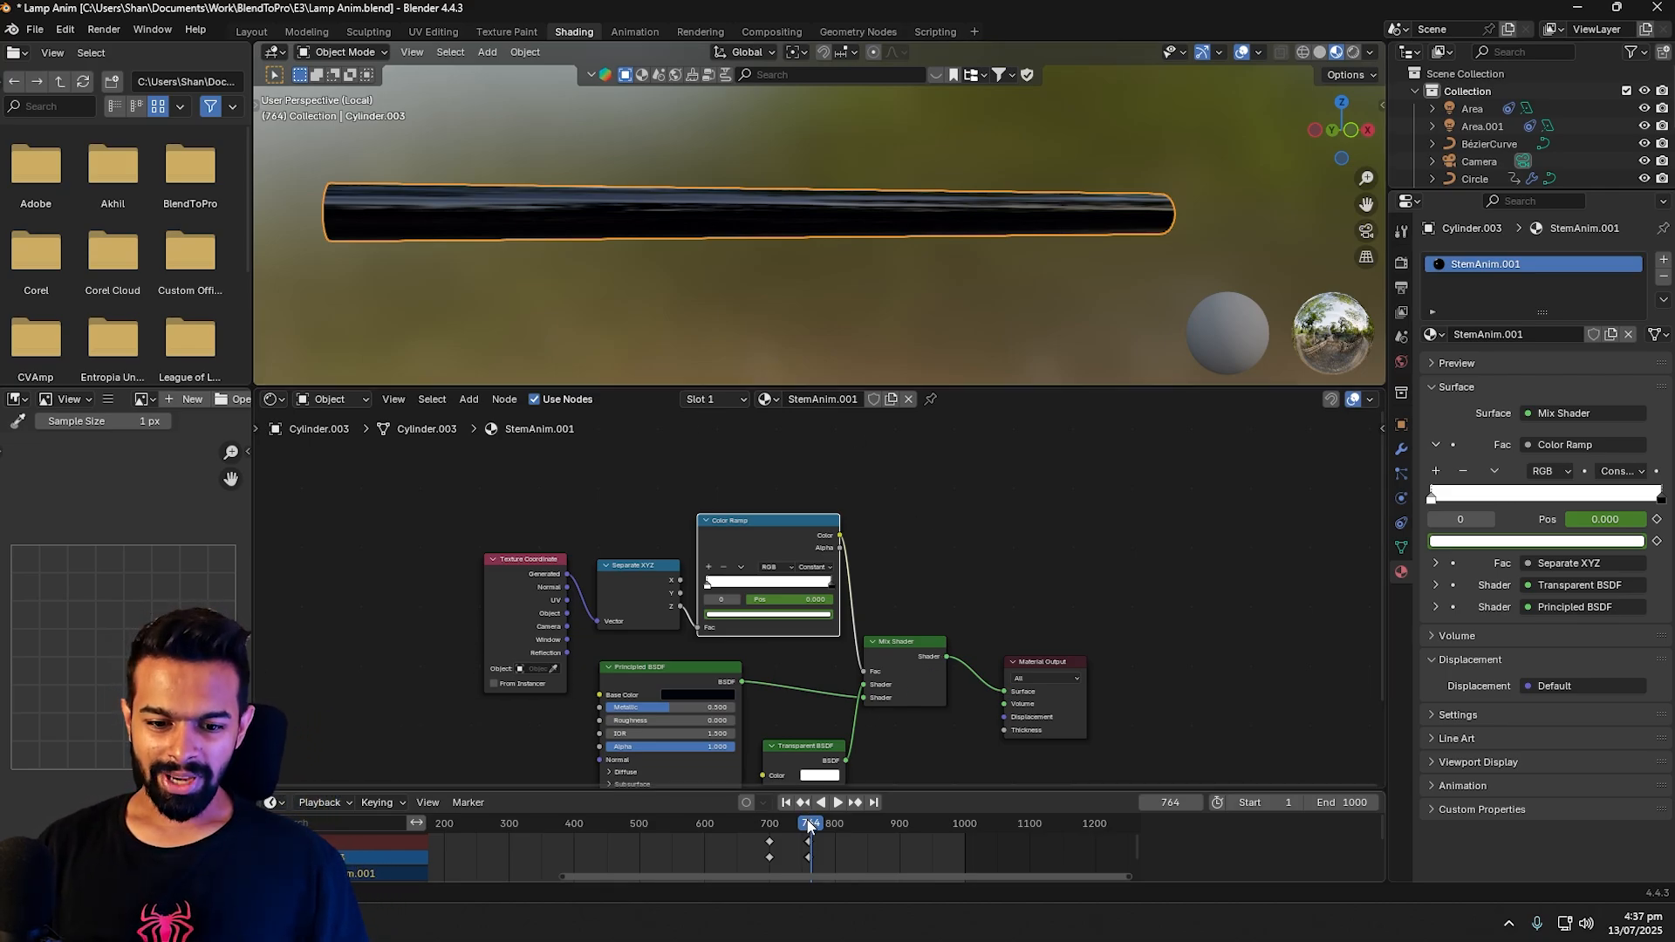
left_click_drag(811, 824, 765, 825)
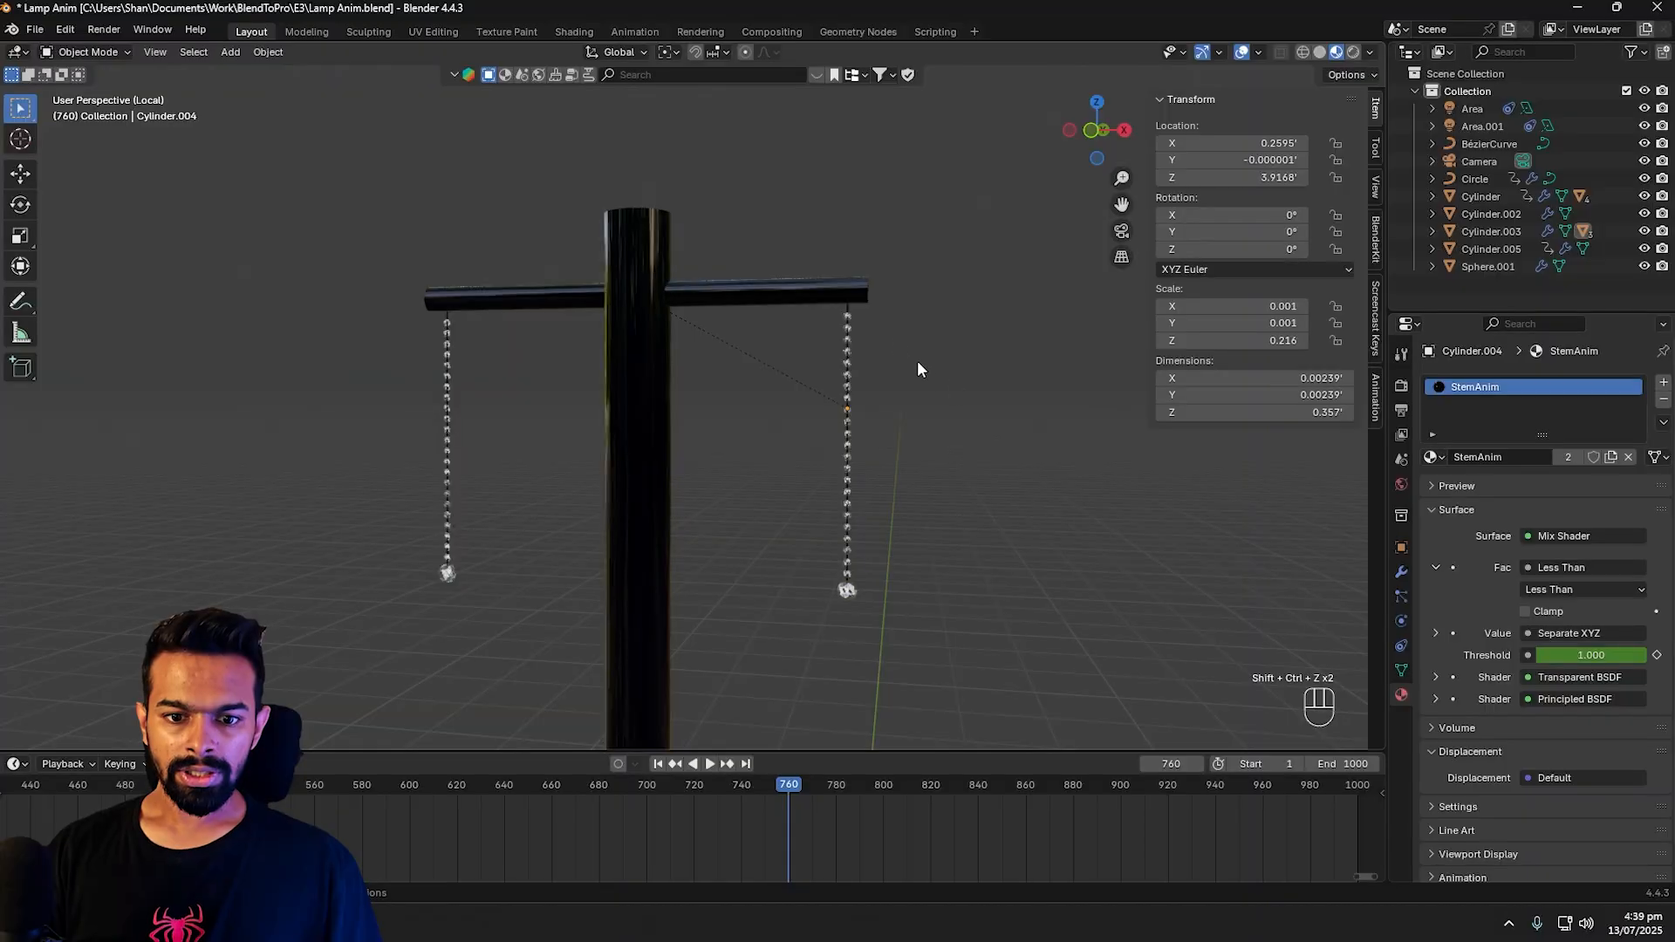
Step: Select the pull chains together with the lamp stem and link the stem's StemAnim material to the chains
scroll(918, 359, "up", 1)
left_click(861, 298)
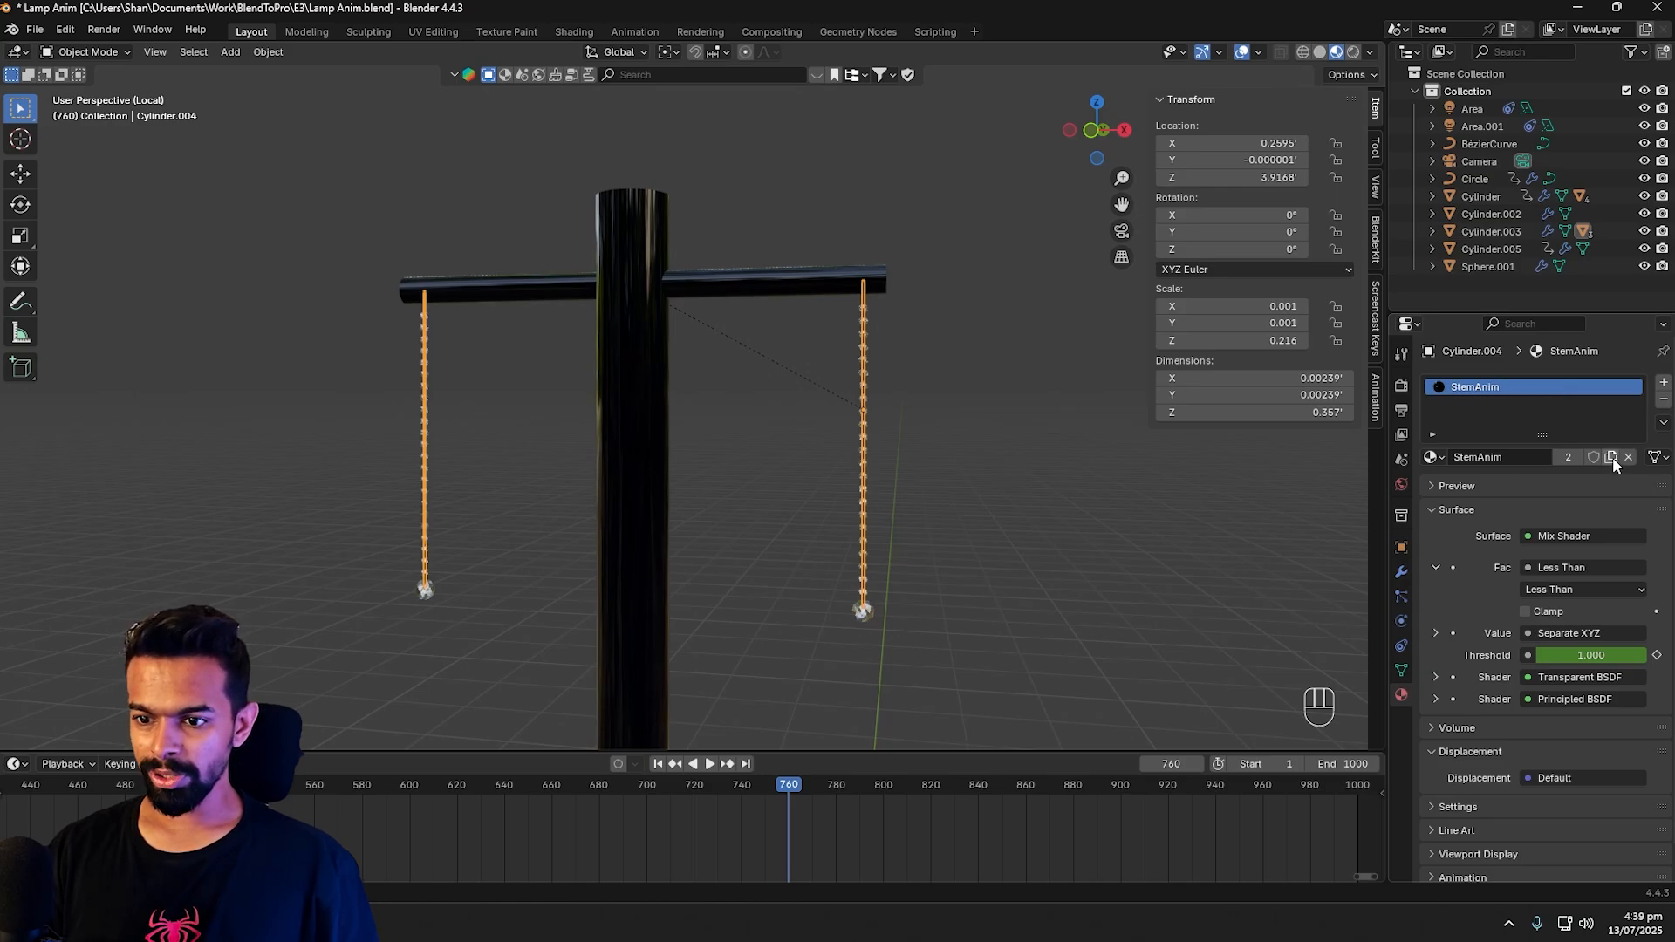
left_click(619, 403)
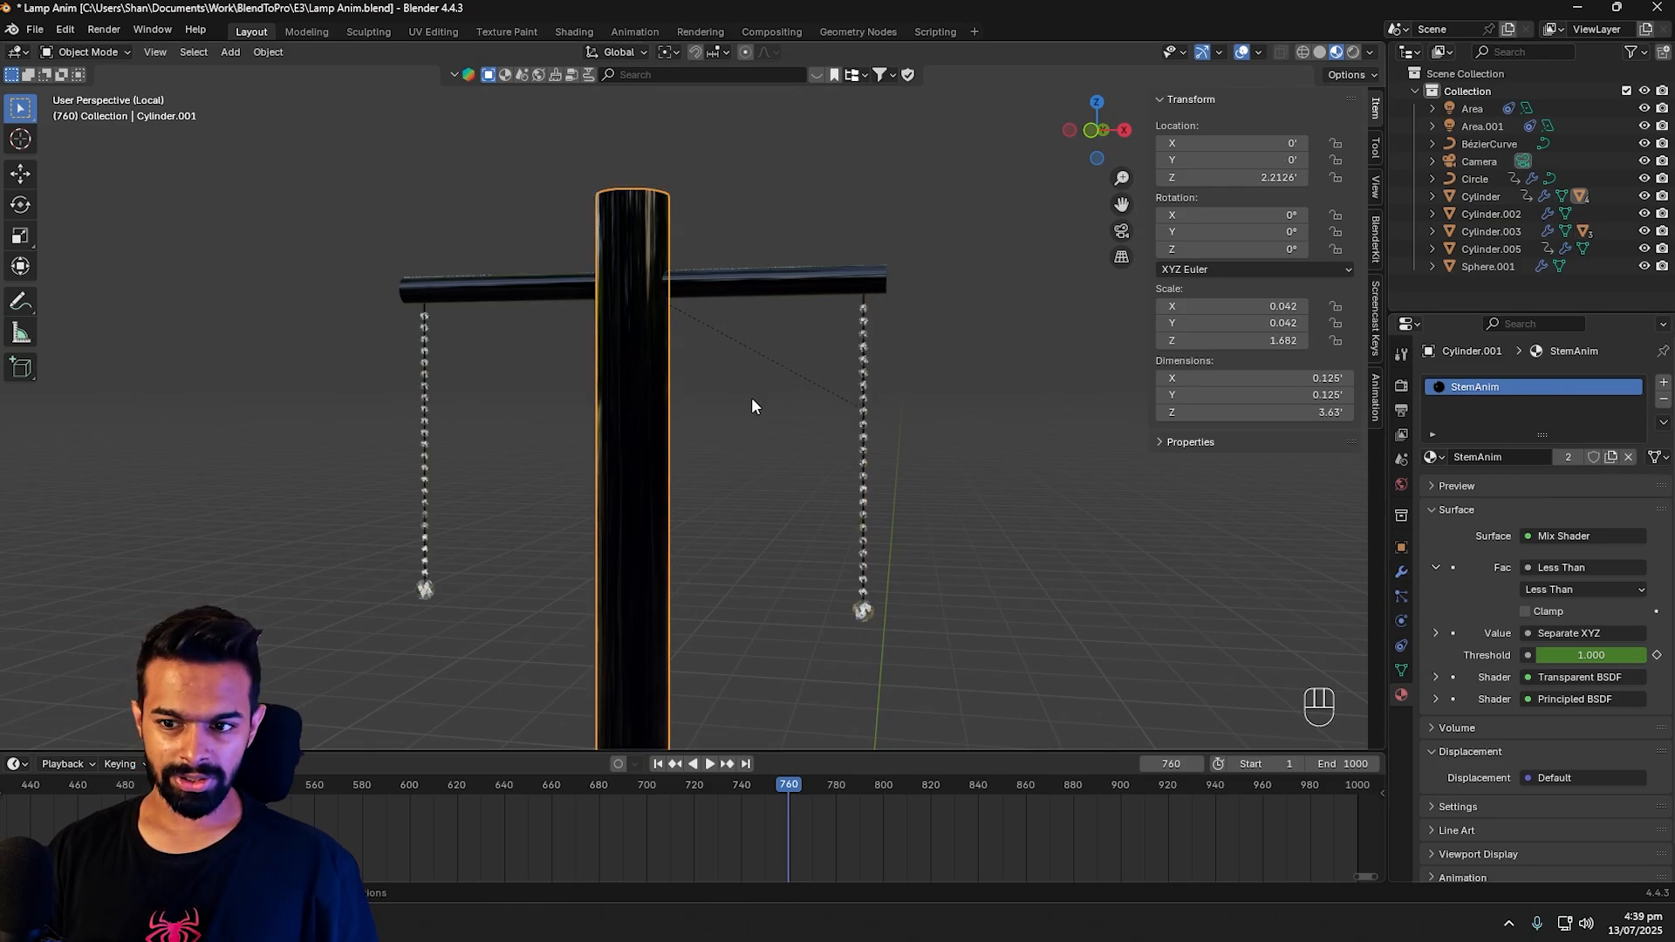
left_click(862, 310, "shift")
key("ctrl+l")
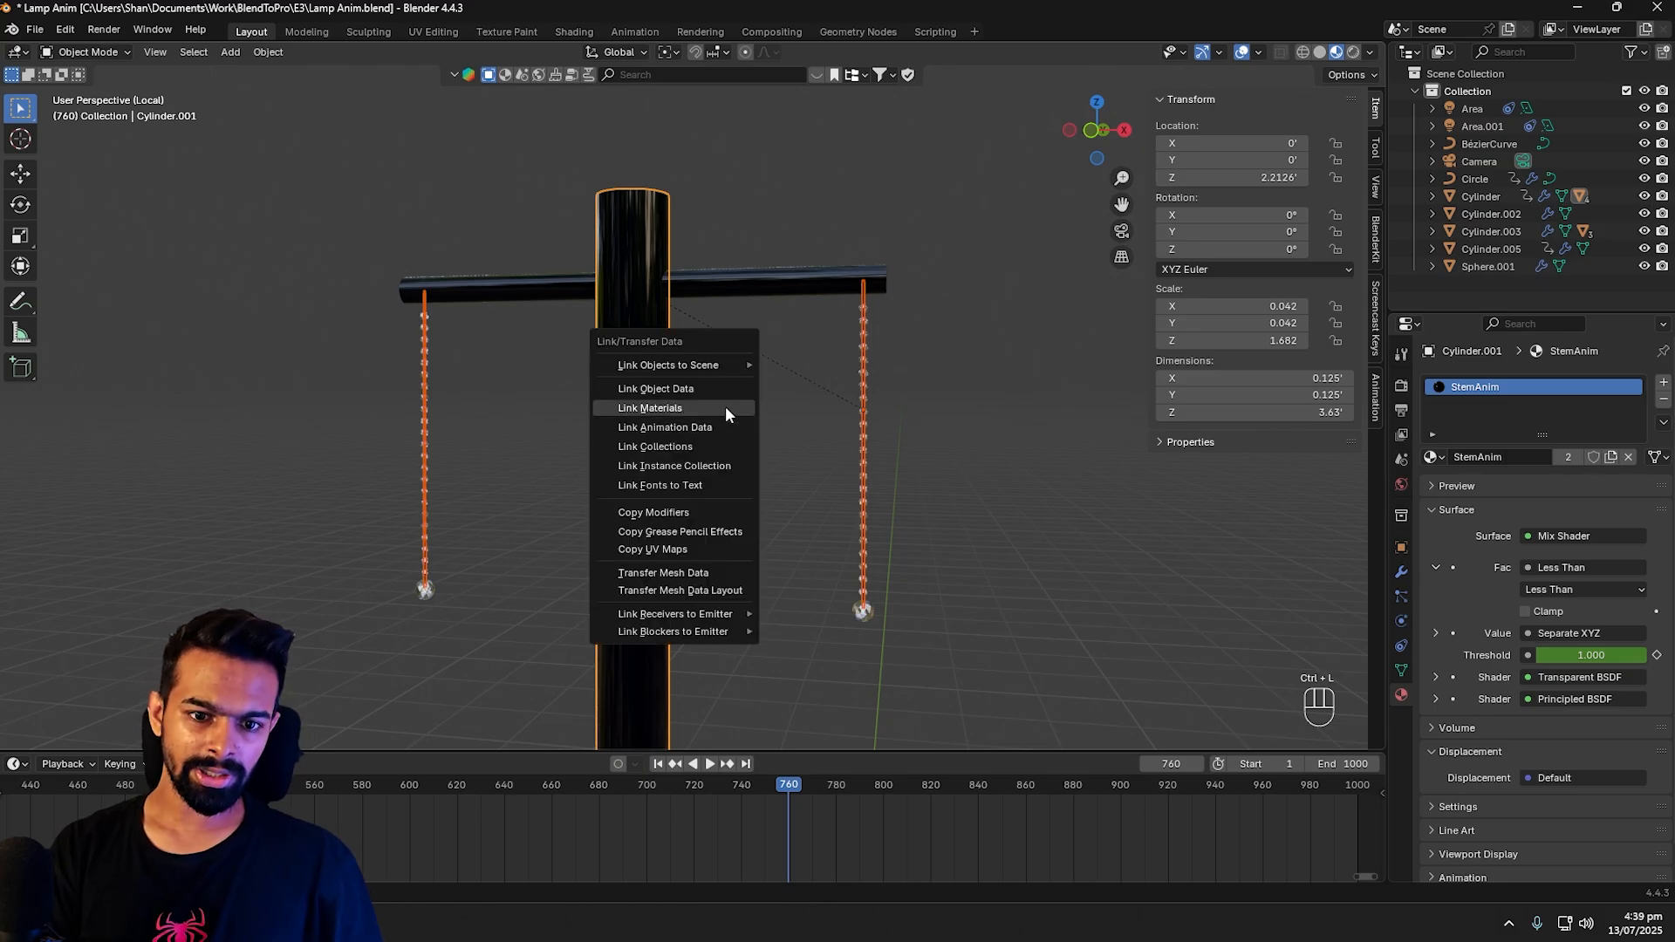
left_click(725, 408)
Step: Make the pull chains' StemAnim material a single-user copy and clear the keyframes from its Less Than threshold
left_click(873, 298)
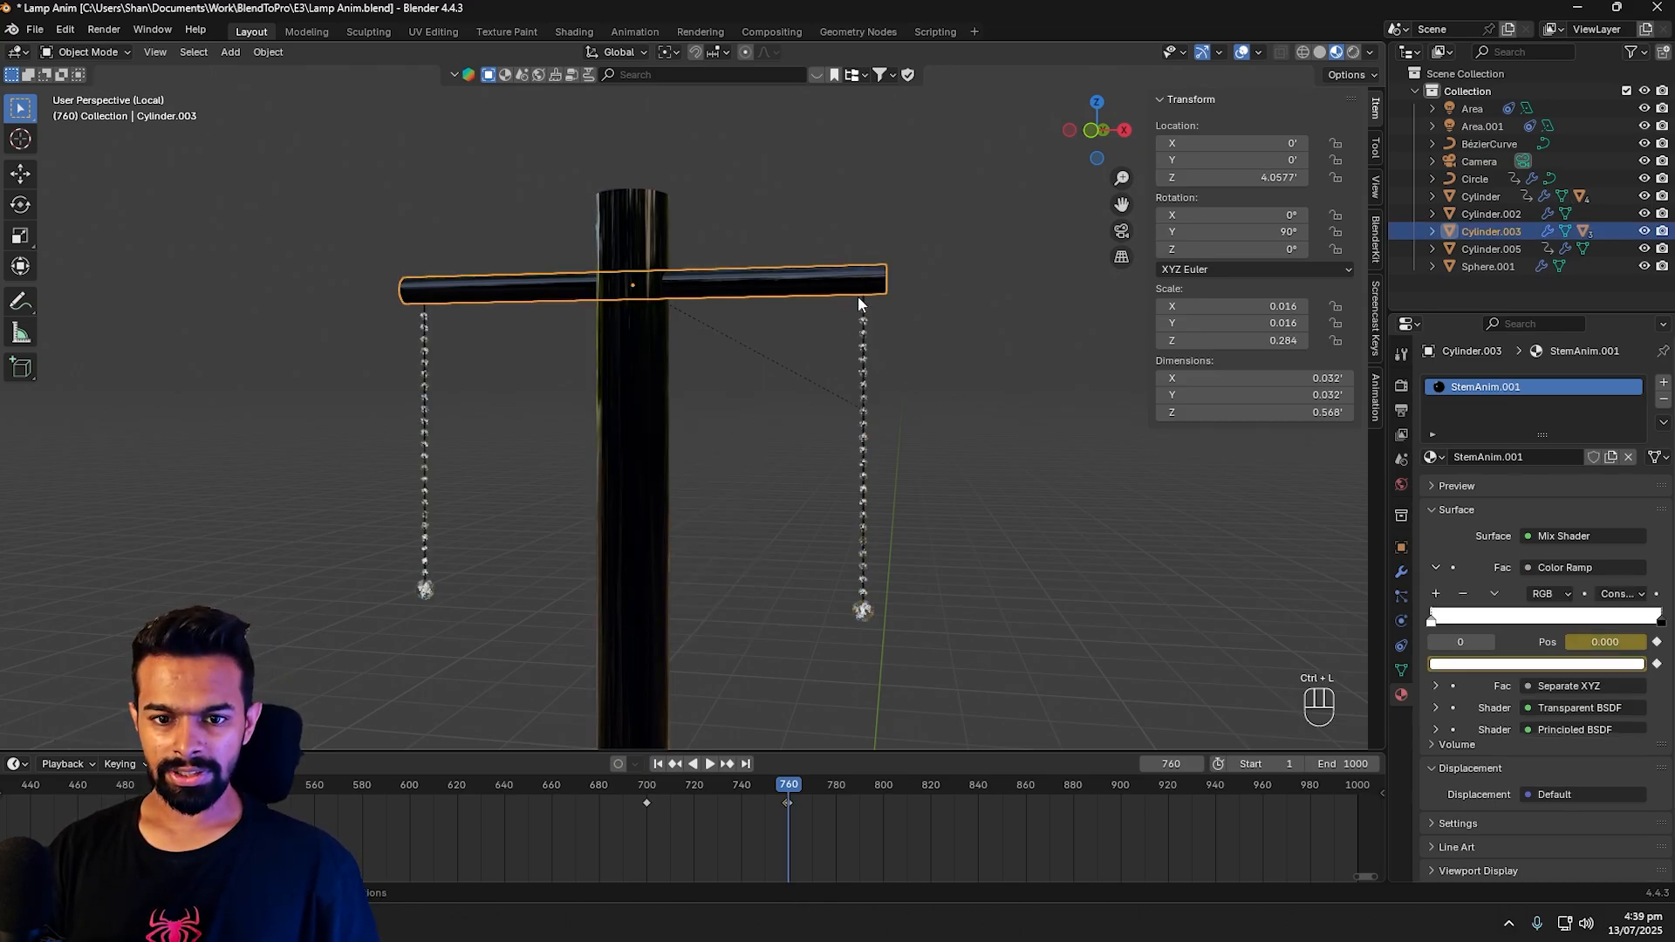
left_click(860, 301)
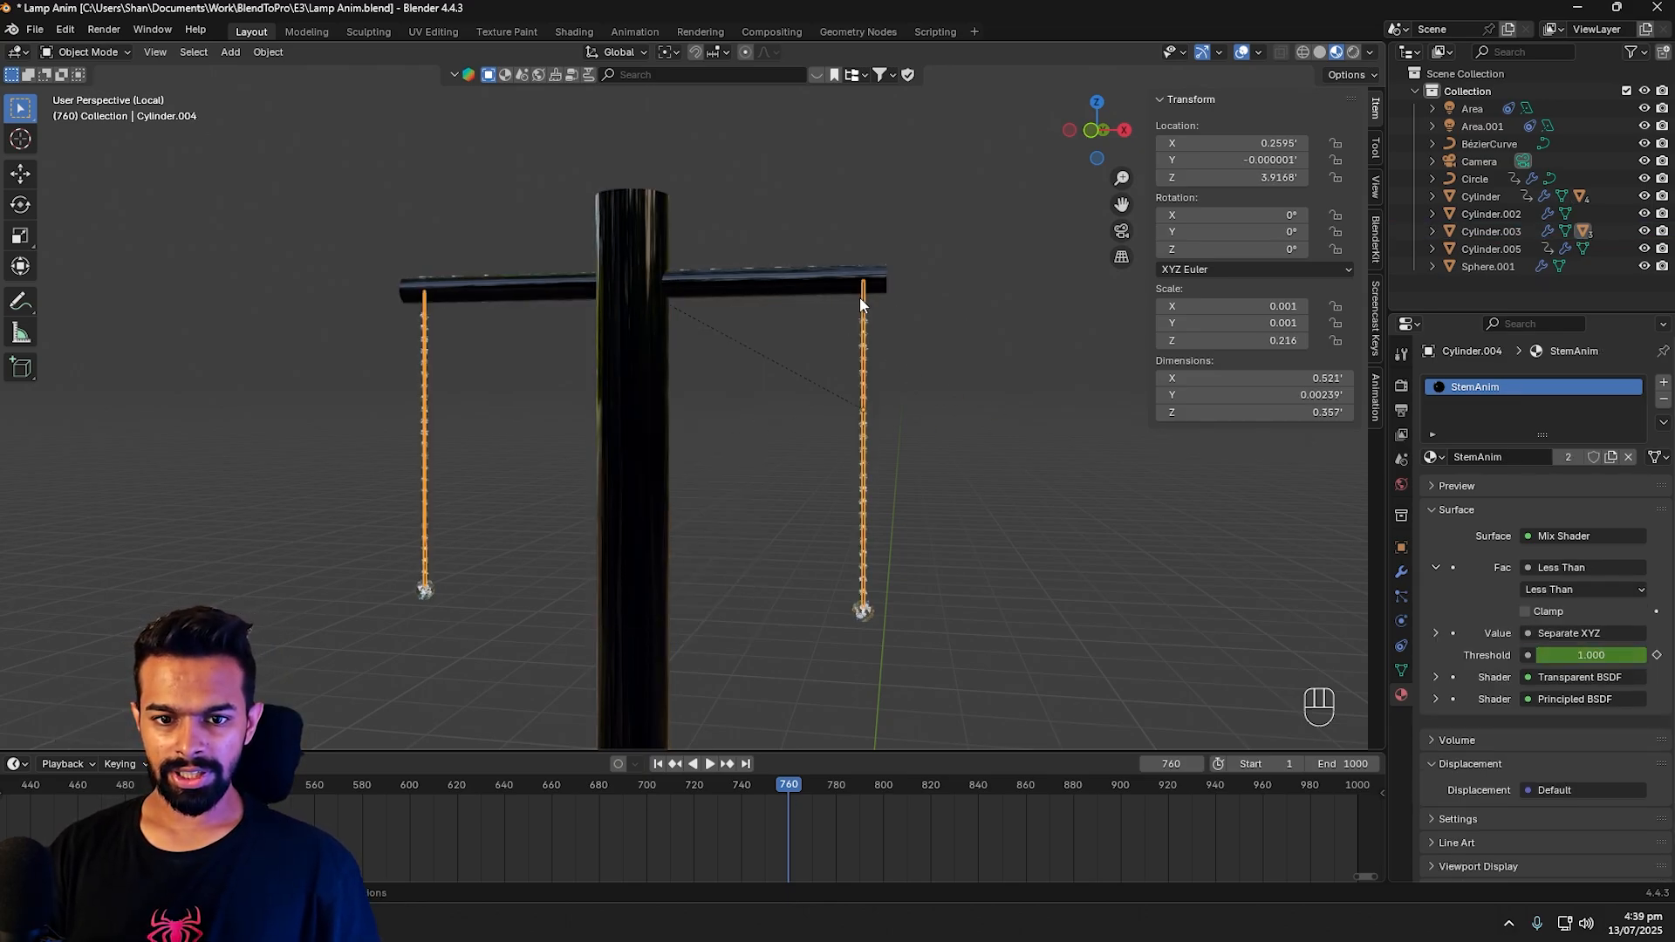
left_click(1607, 458)
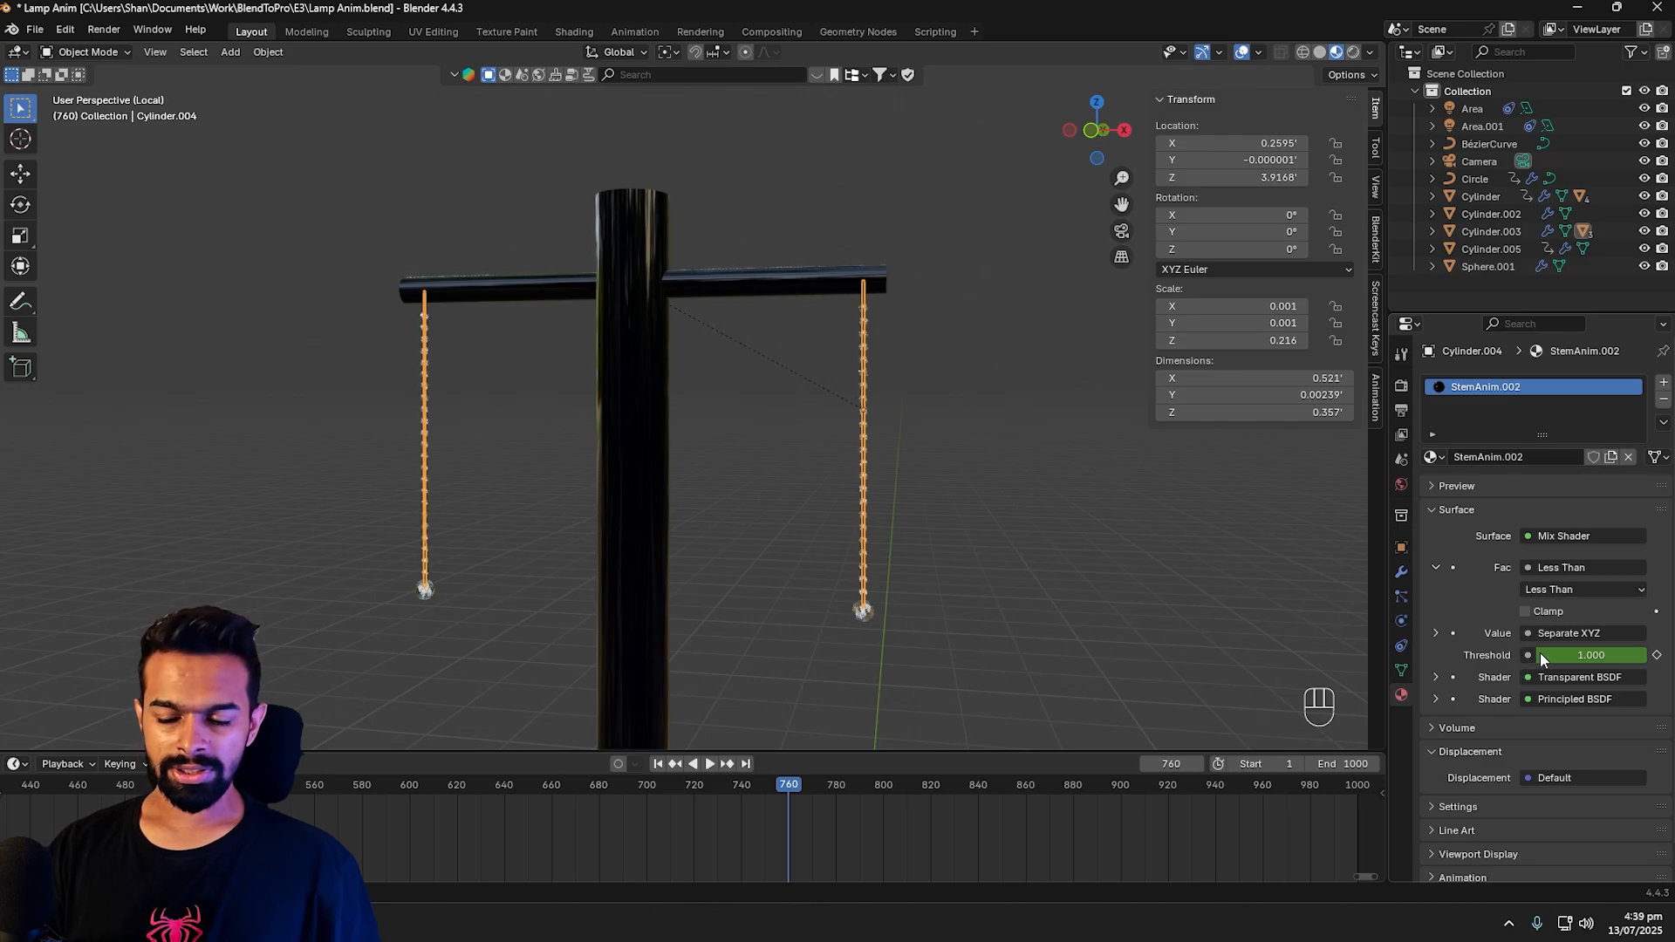
right_click(1582, 654)
left_click(1484, 661)
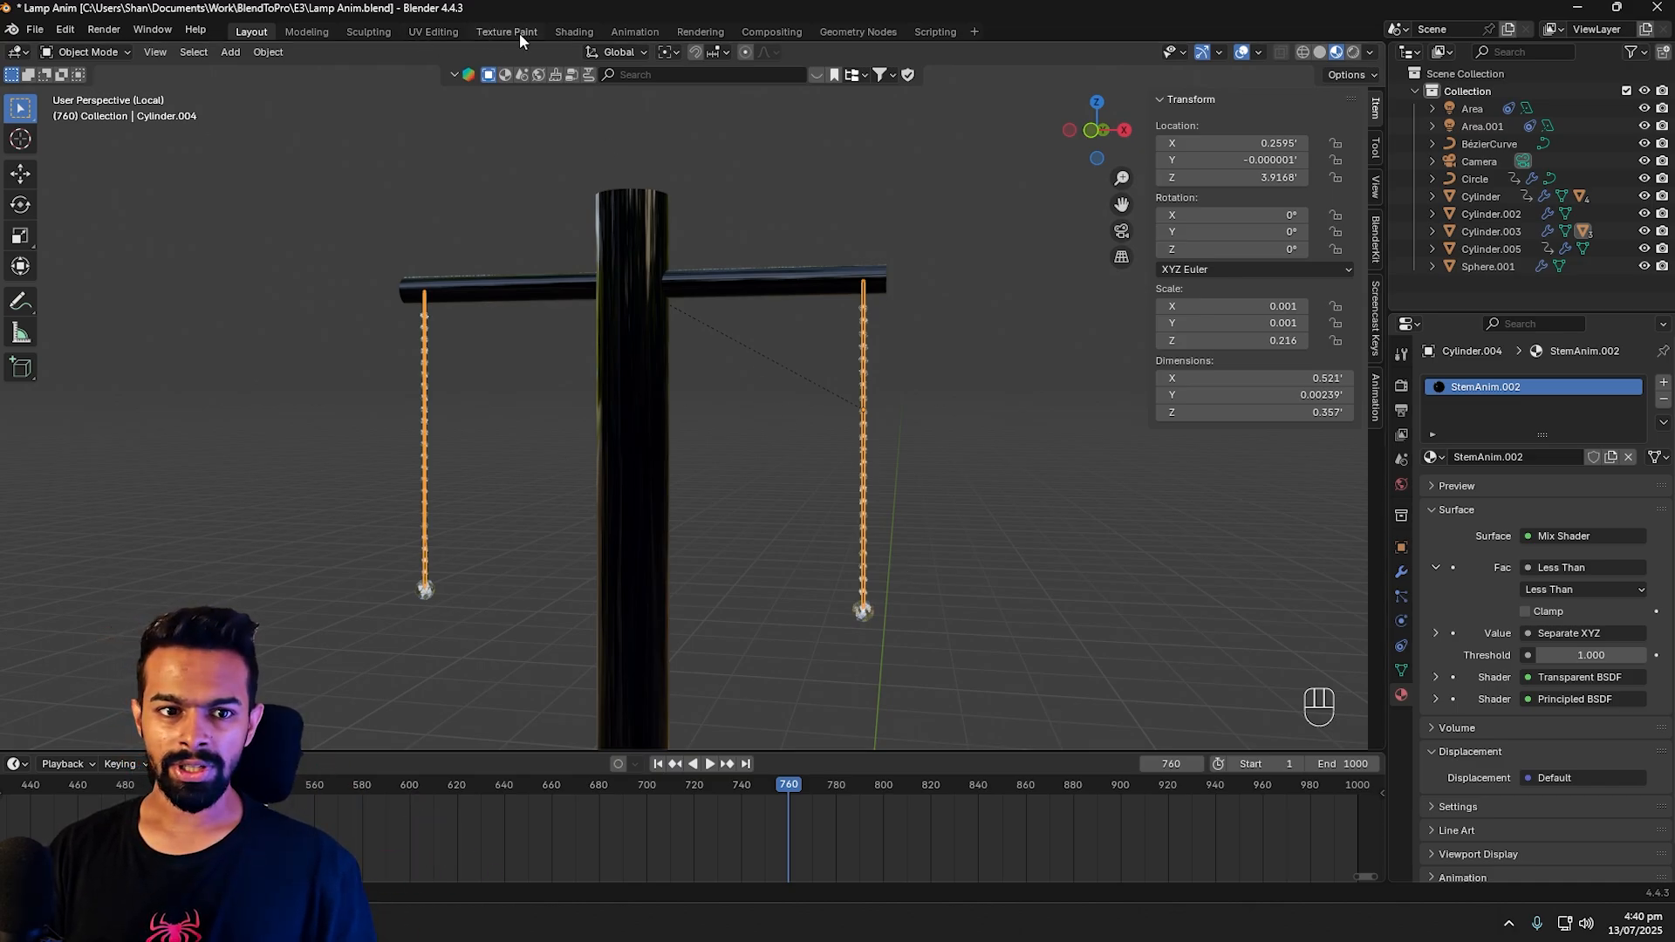
Step: In the Shading workspace, keyframe the chain material's Less Than threshold at 0.000 on frame 760, and move to frame 801
left_click(575, 32)
scroll(944, 579, "down", 3)
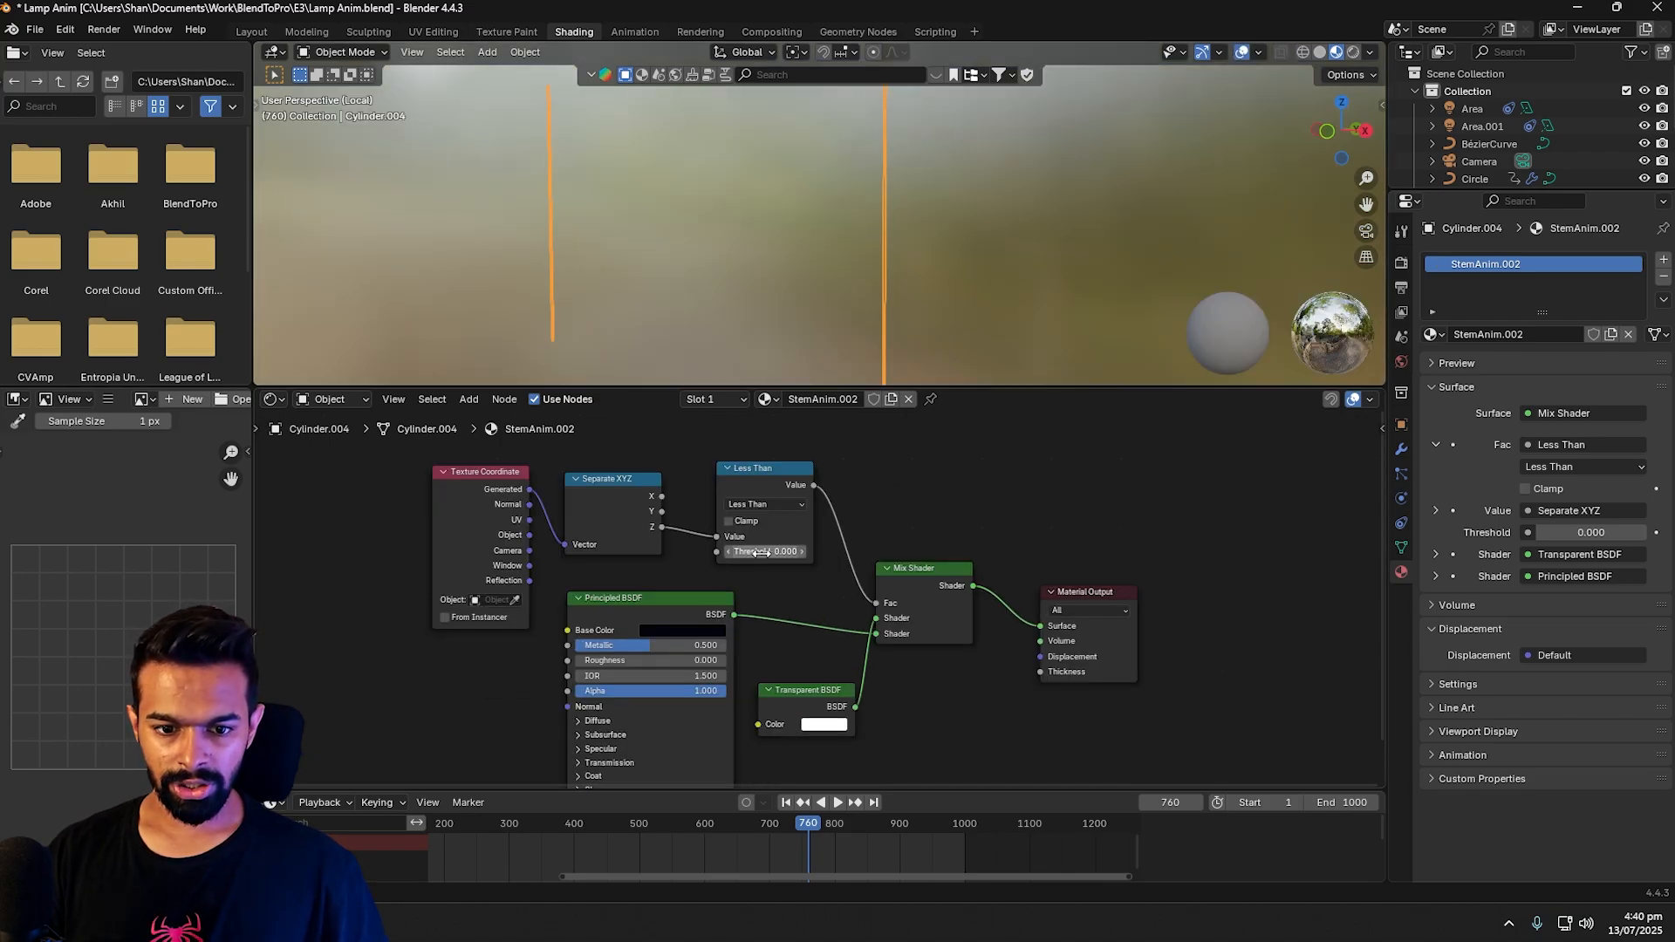
key("i")
key("space")
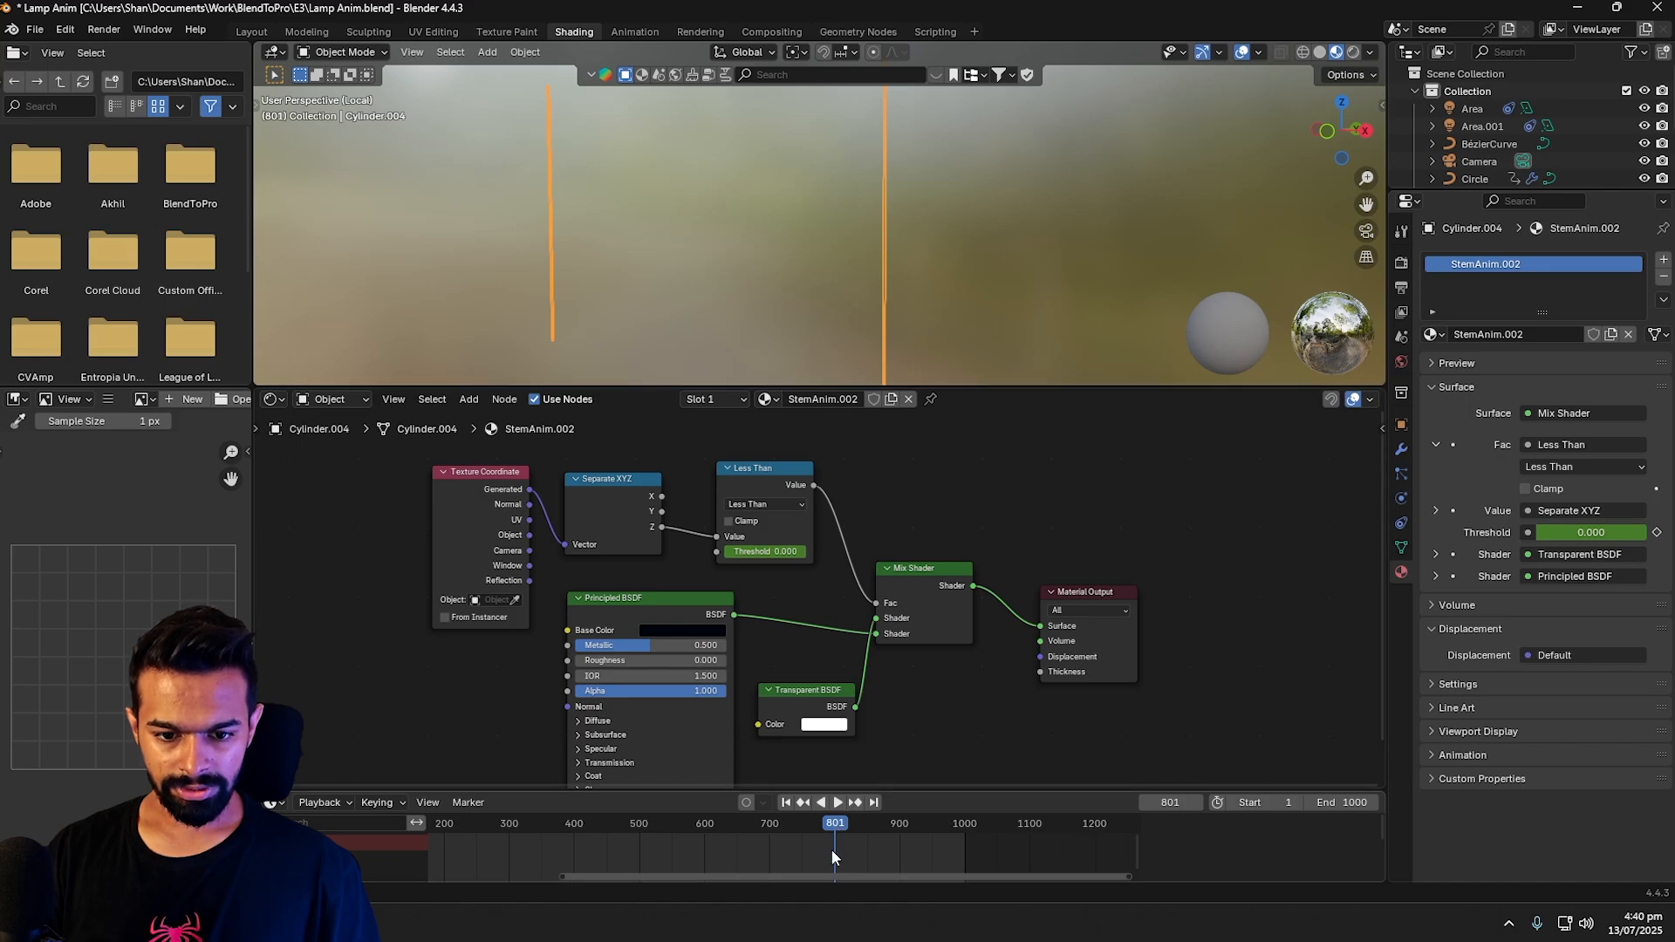
Step: Keyframe the chain material's Less Than threshold at 1.000 on frame 800
left_click(832, 857)
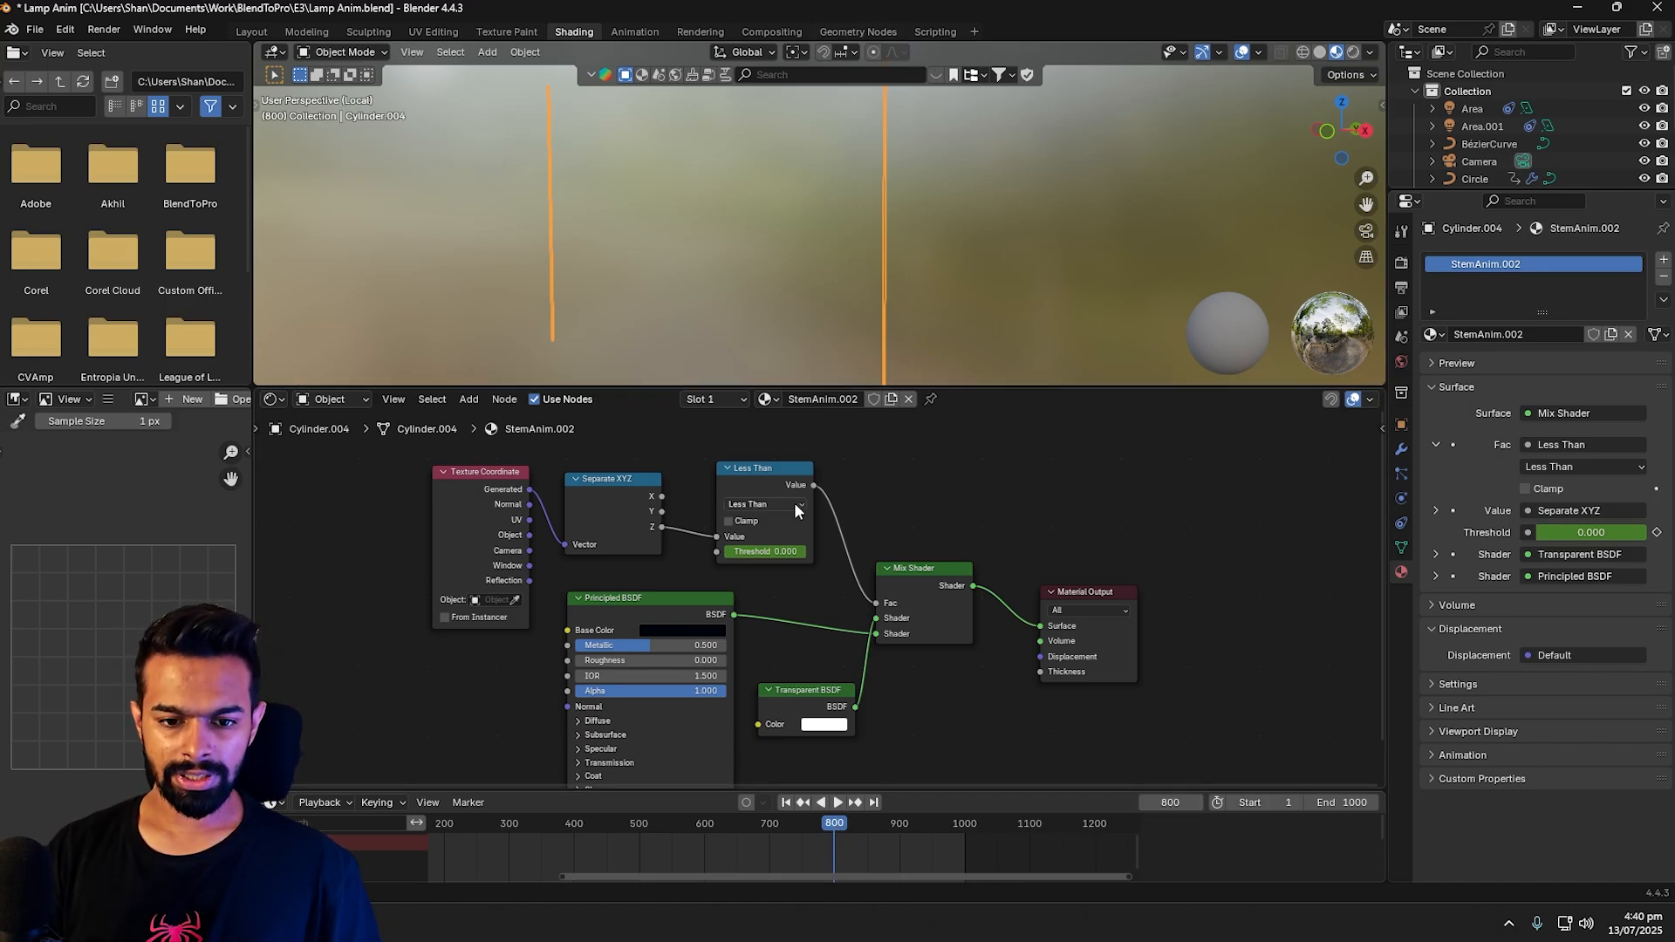
double_click(769, 551)
type("1")
key("Return")
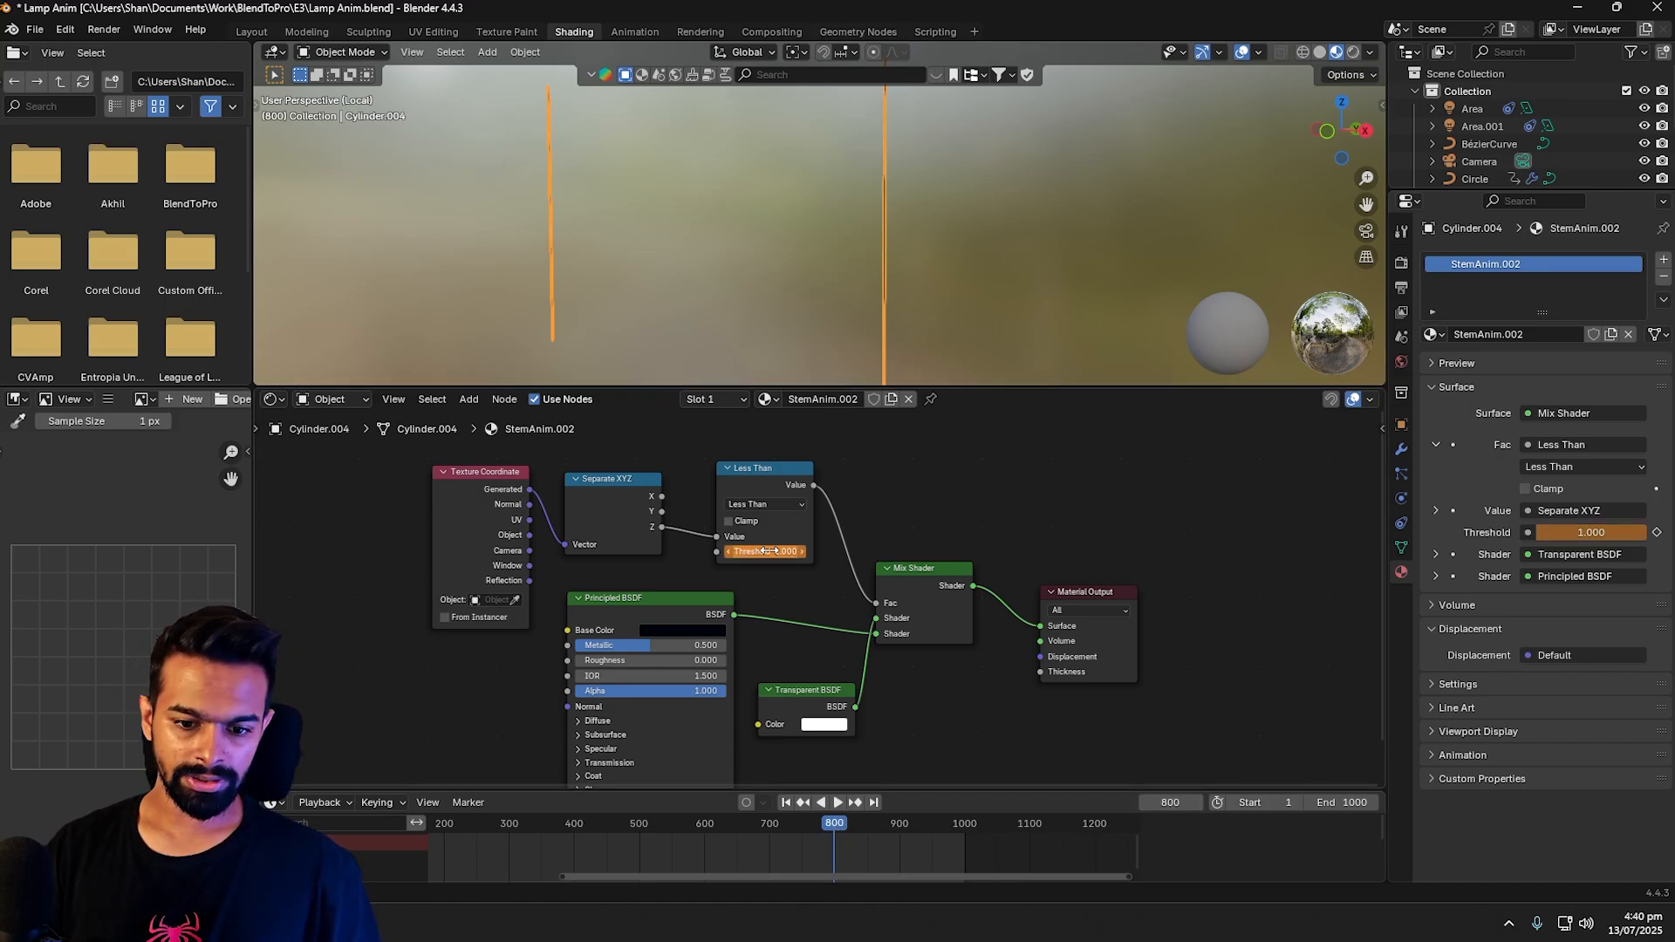
key("i")
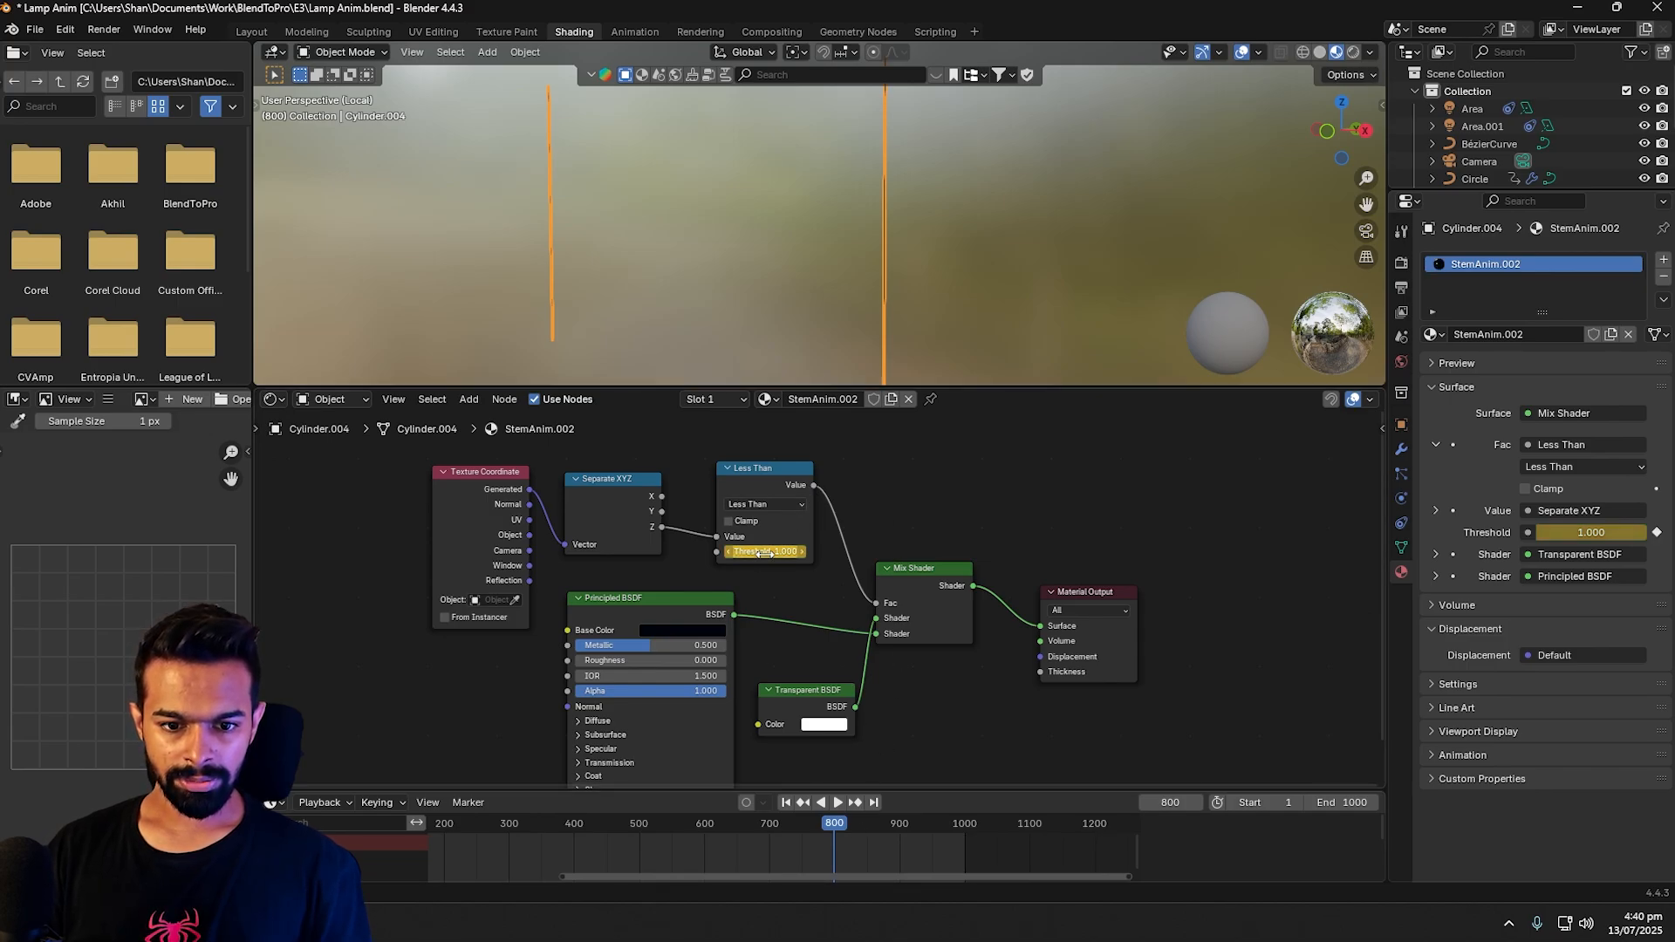
Step: Go back to frame 760 and change the keyframed Less Than threshold there to -0.001
left_click(816, 825)
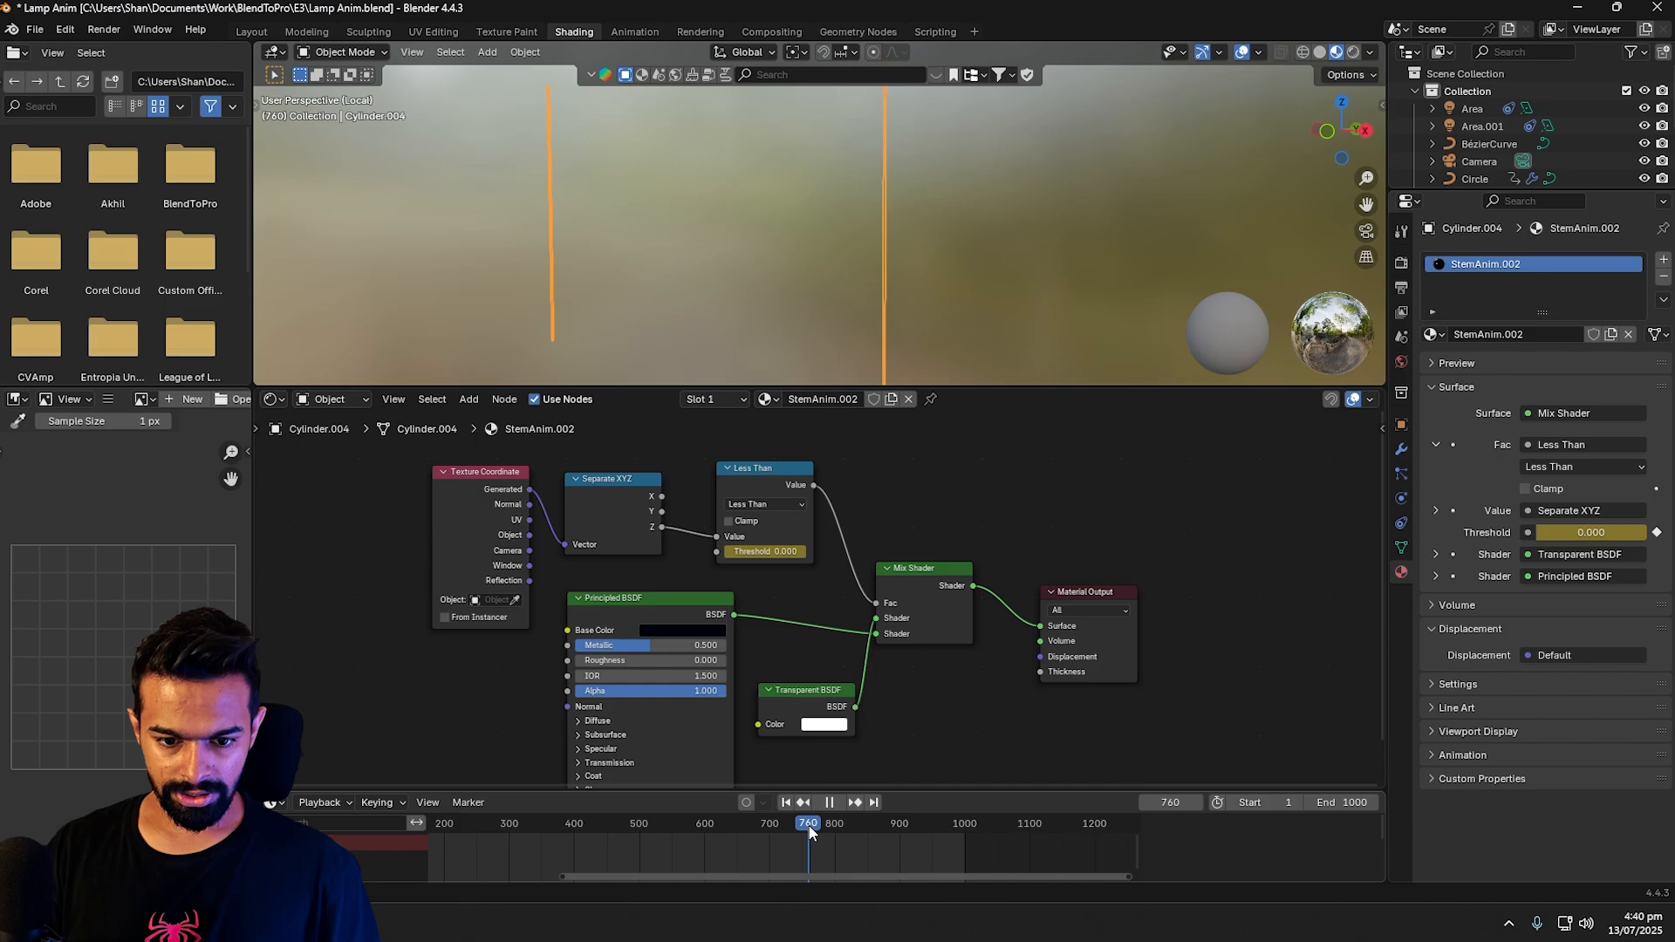
key("space")
left_click(762, 548)
type("-0")
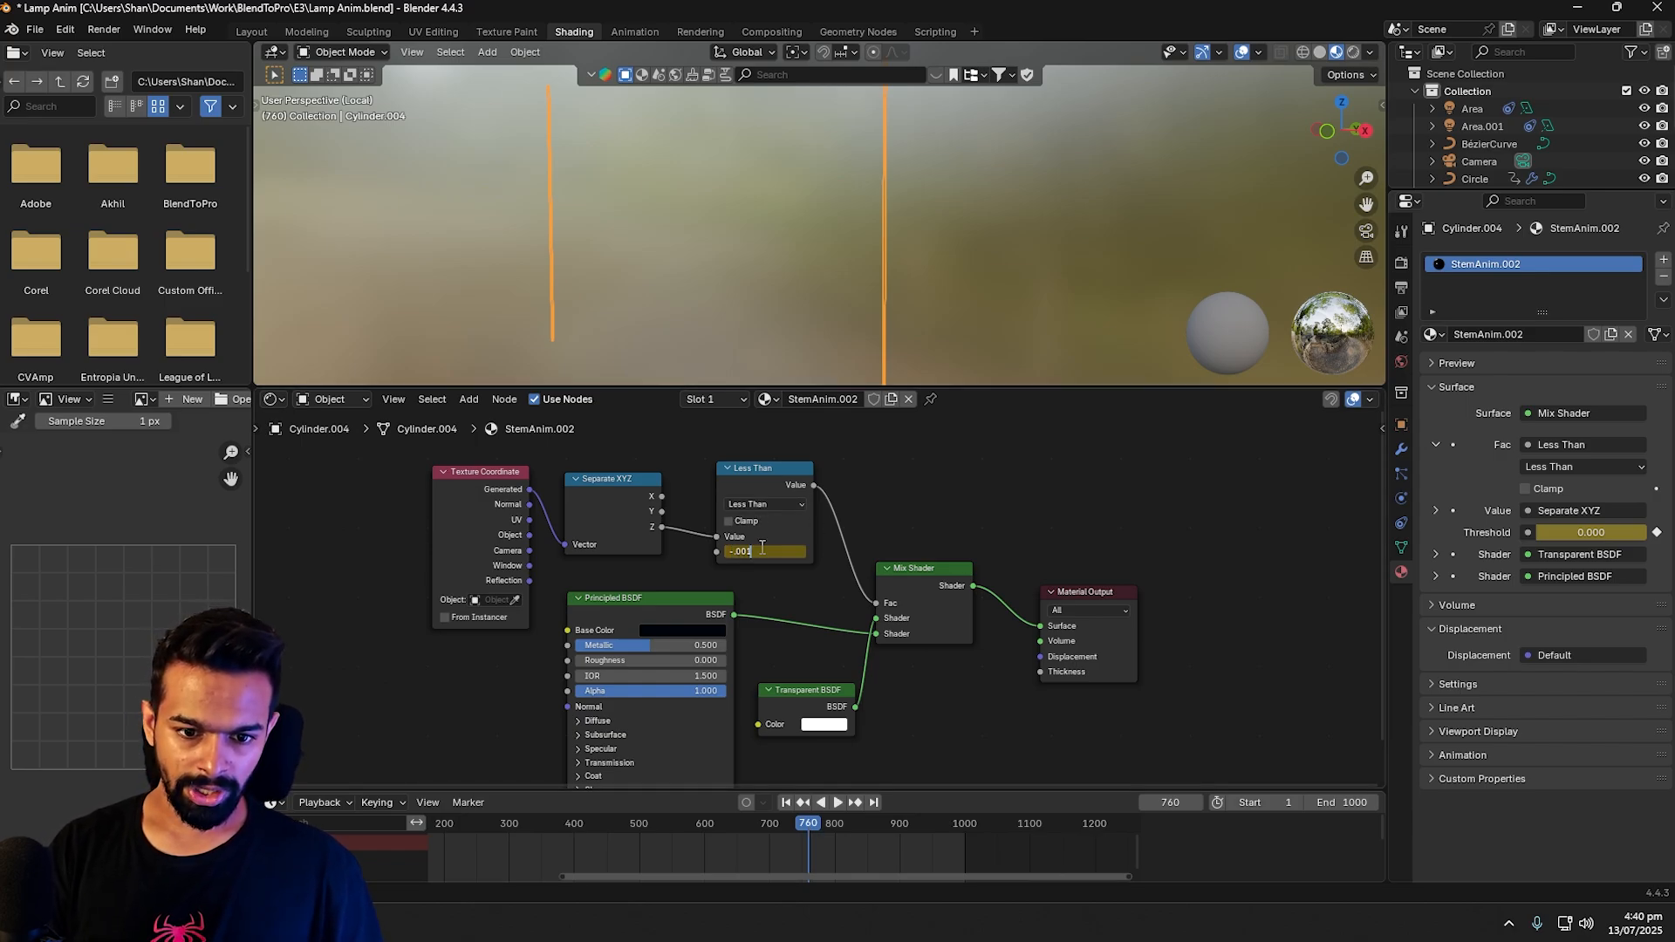
type(".001")
key("Return")
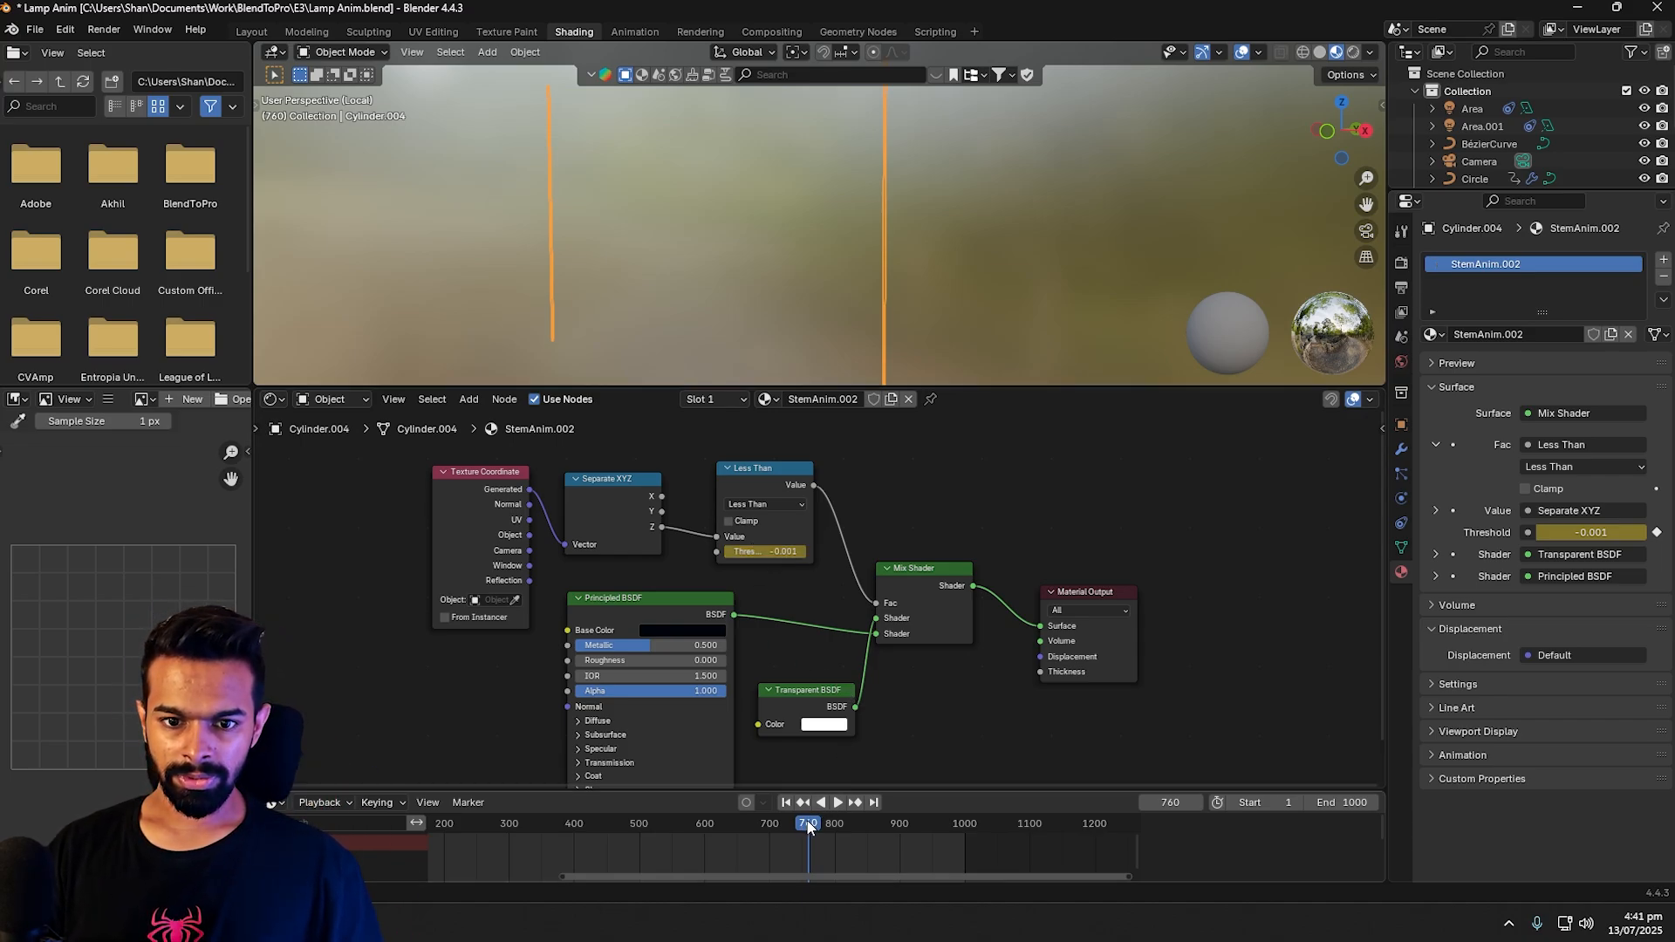
Step: Hide the viewport overlays and scrub from before frame 760 to past frame 800 to examine the chain reveal
left_click(1242, 51)
key("ctrl+shift+space")
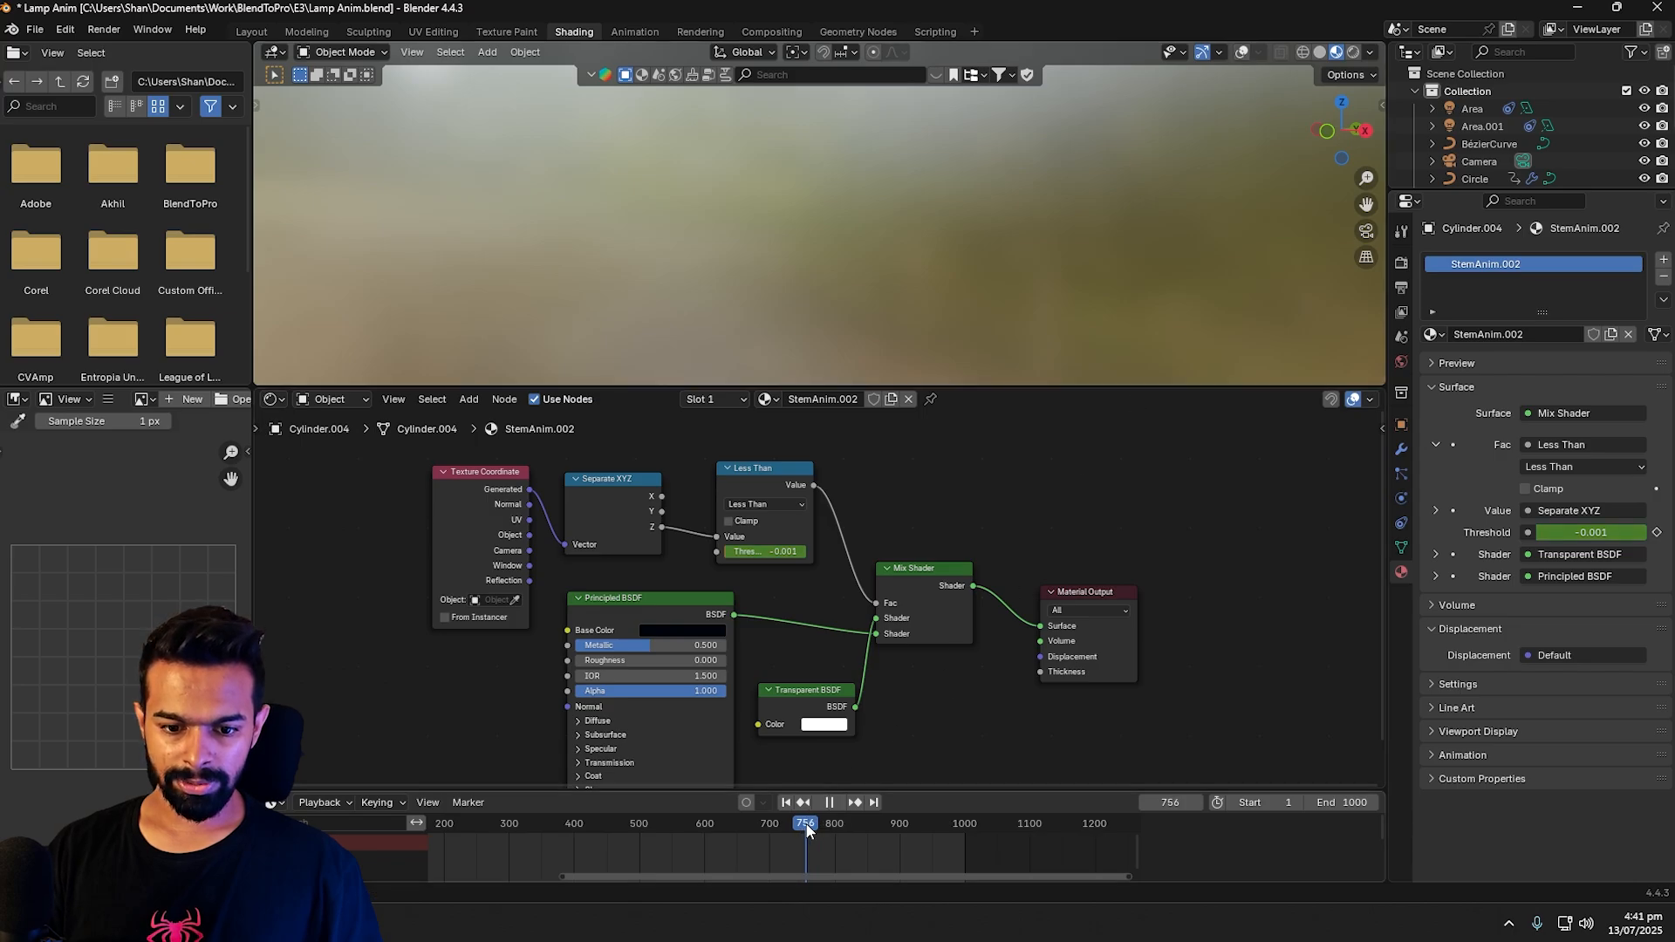
left_click_drag(806, 827, 823, 826)
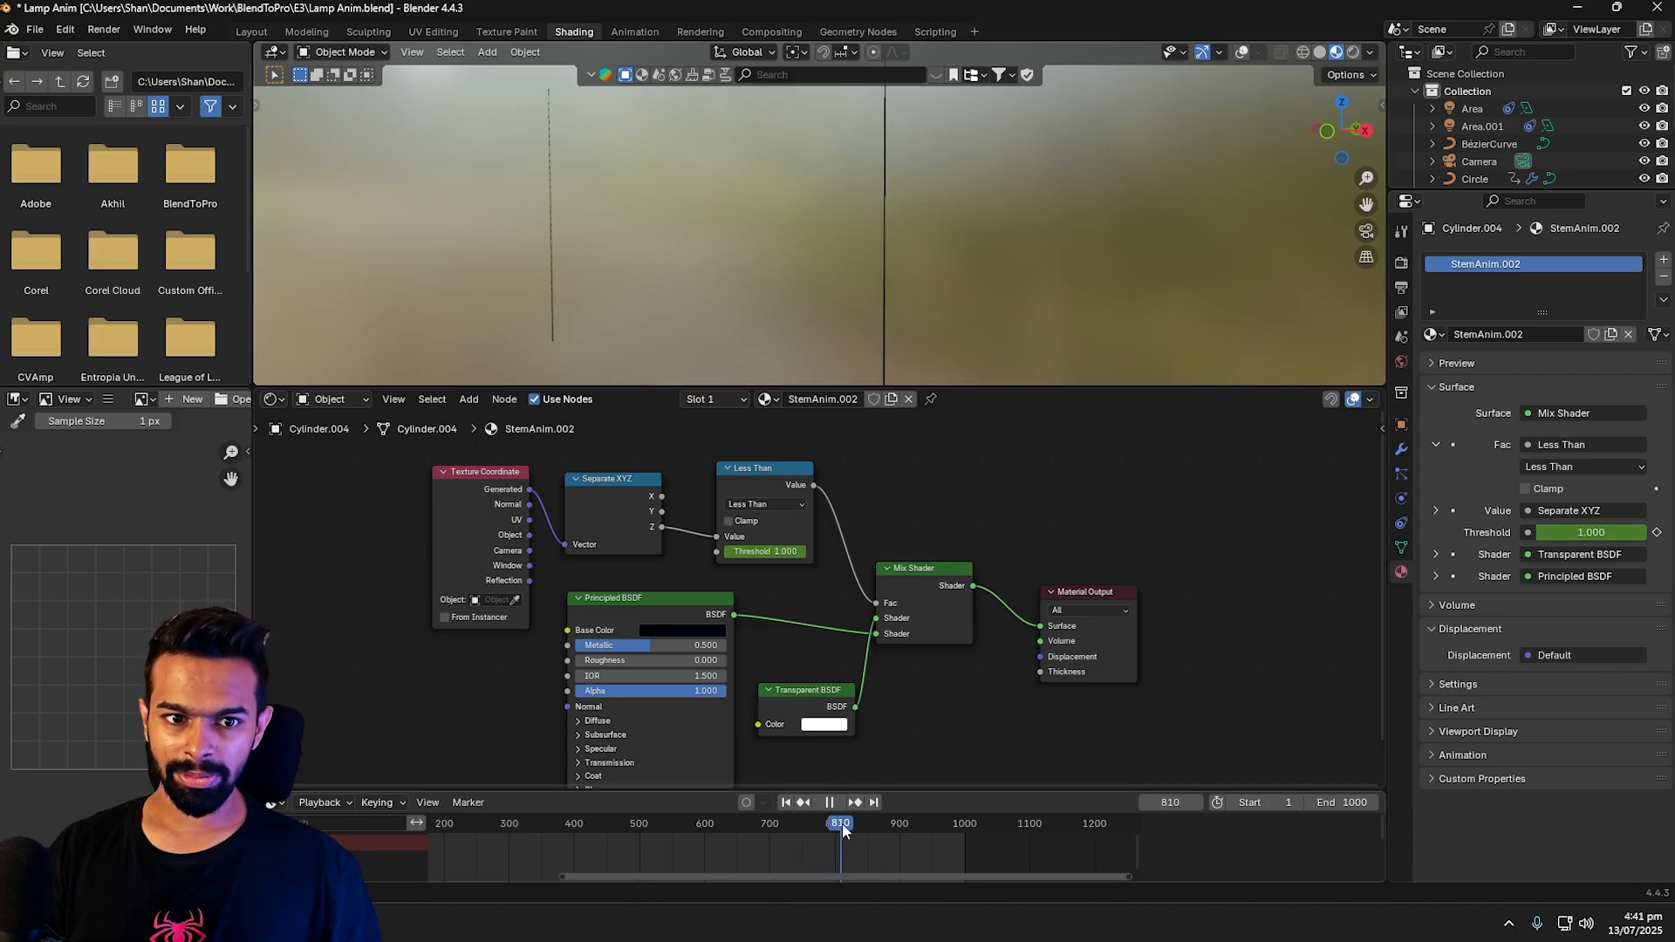
key("space")
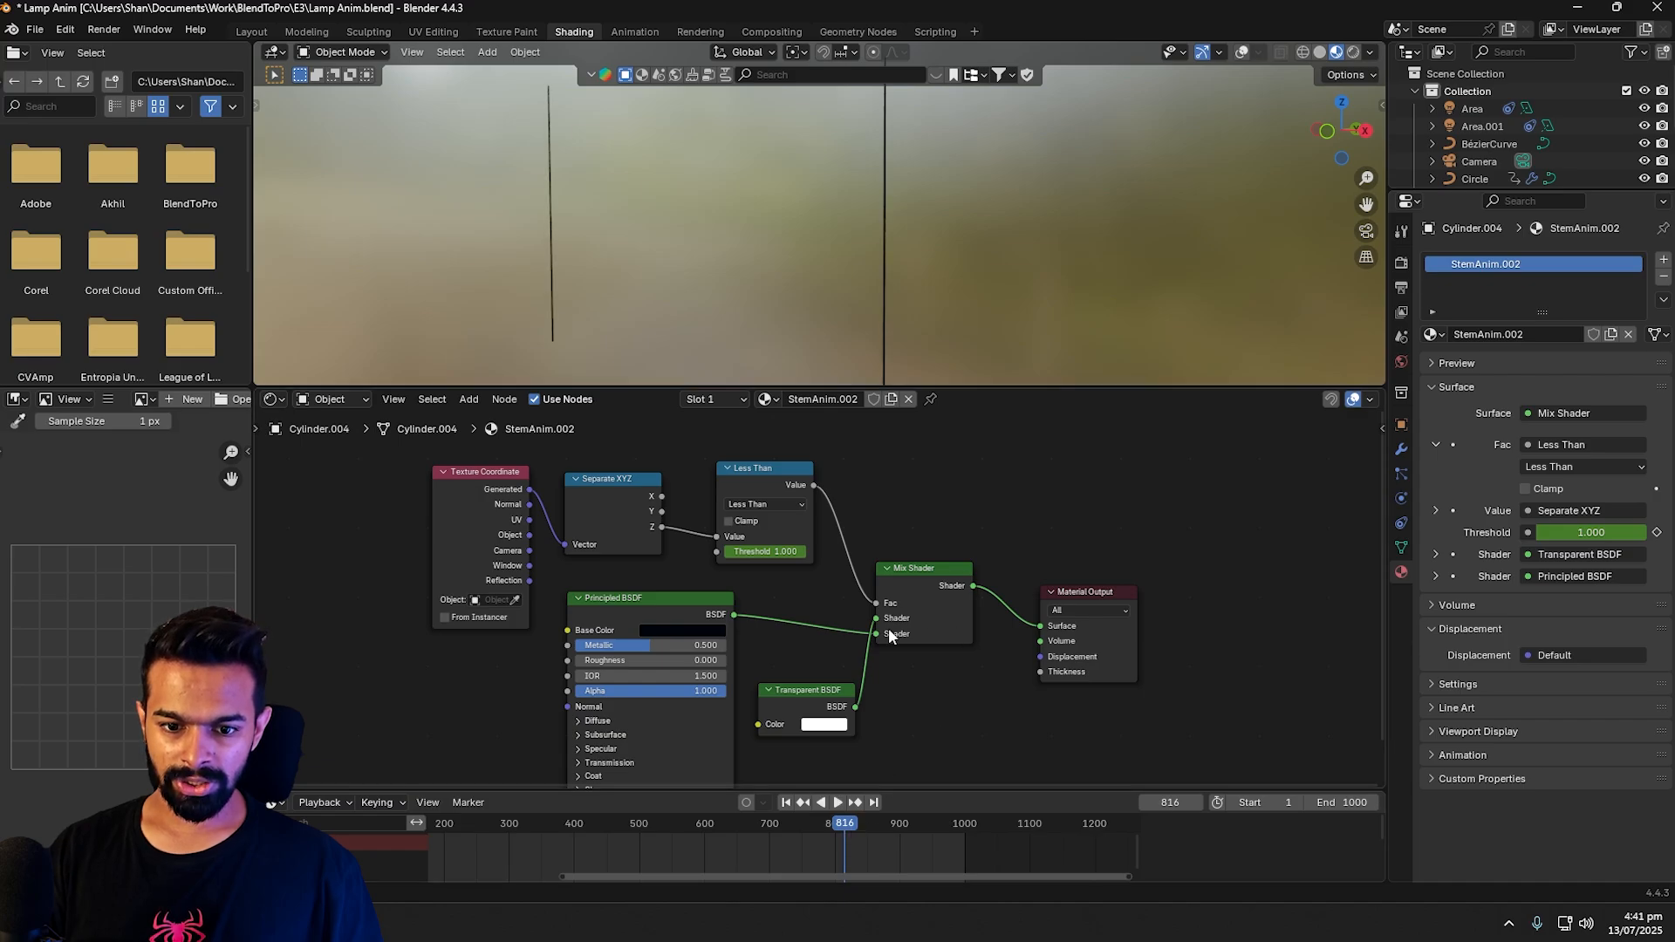
Step: Swap the Mix Shader inputs so Principled BSDF feeds the first shader and Transparent BSDF the second, and scrub the reveal
left_click_drag(875, 617, 875, 632)
left_click_drag(737, 614, 875, 618)
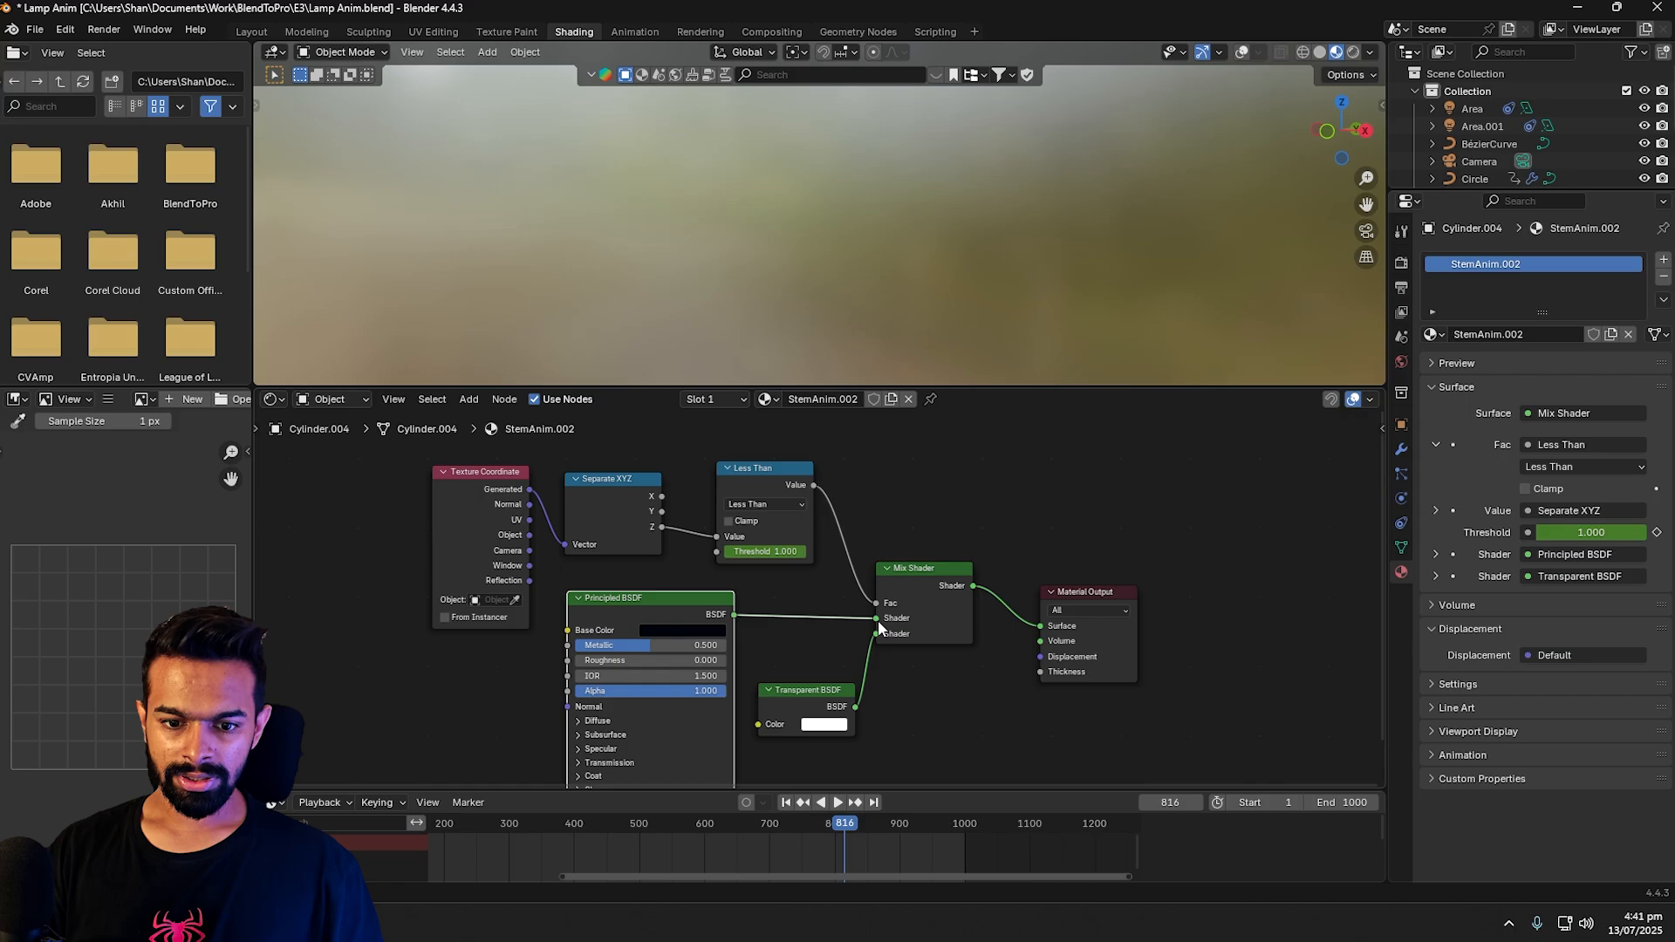
left_click(797, 823)
key("space")
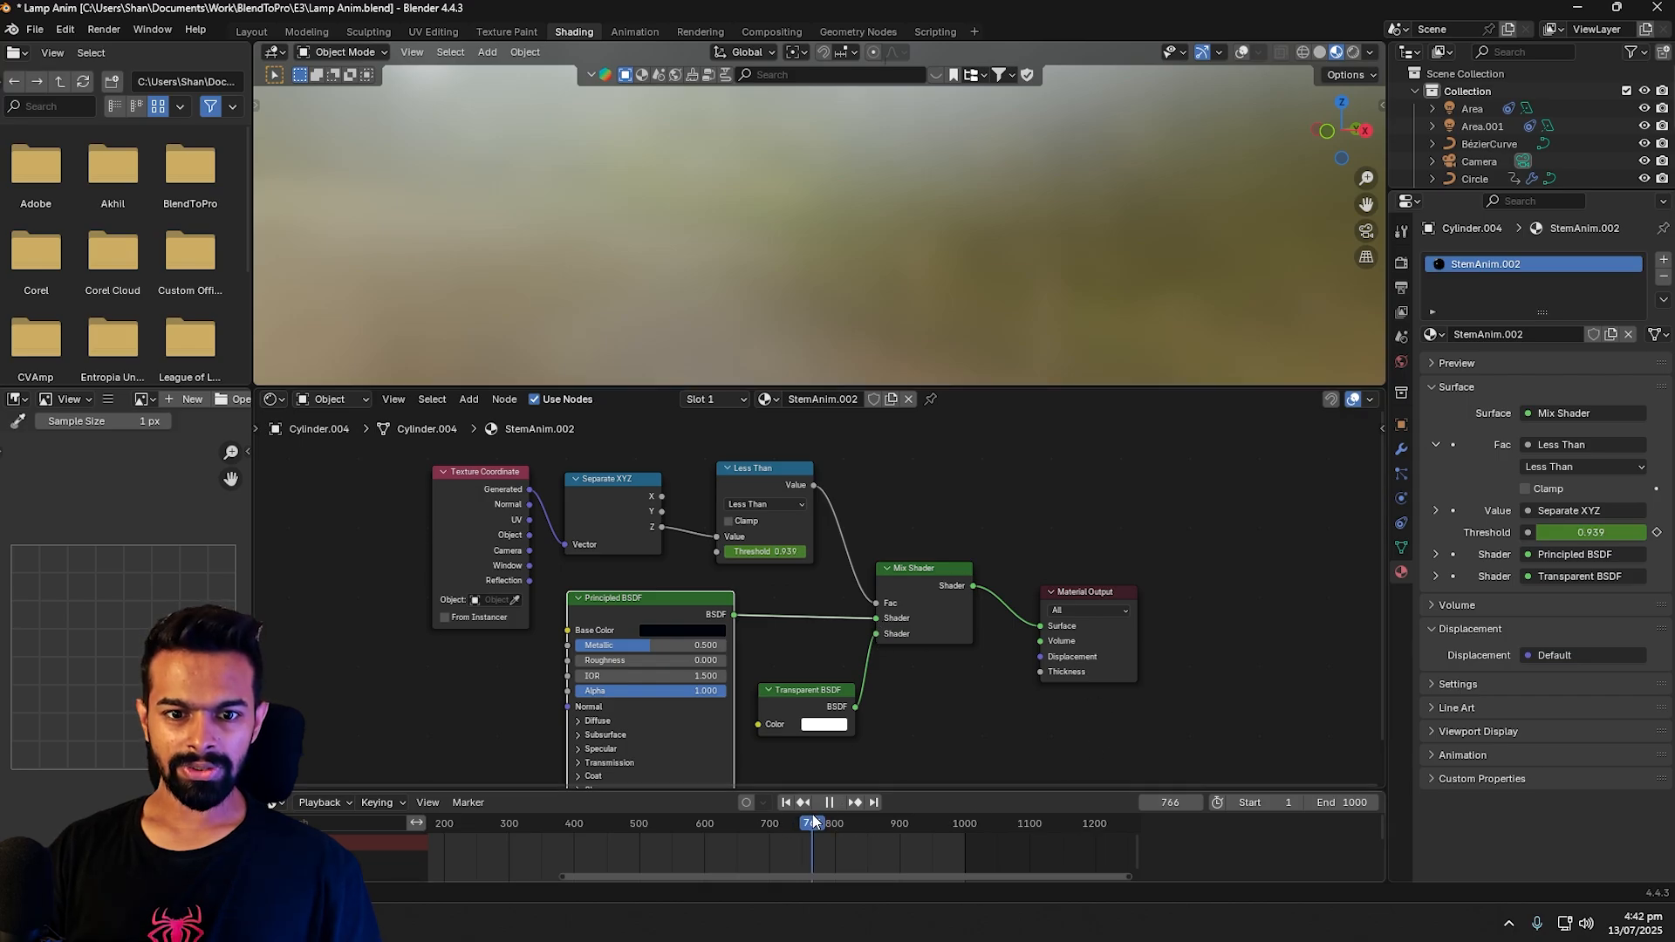
key("space")
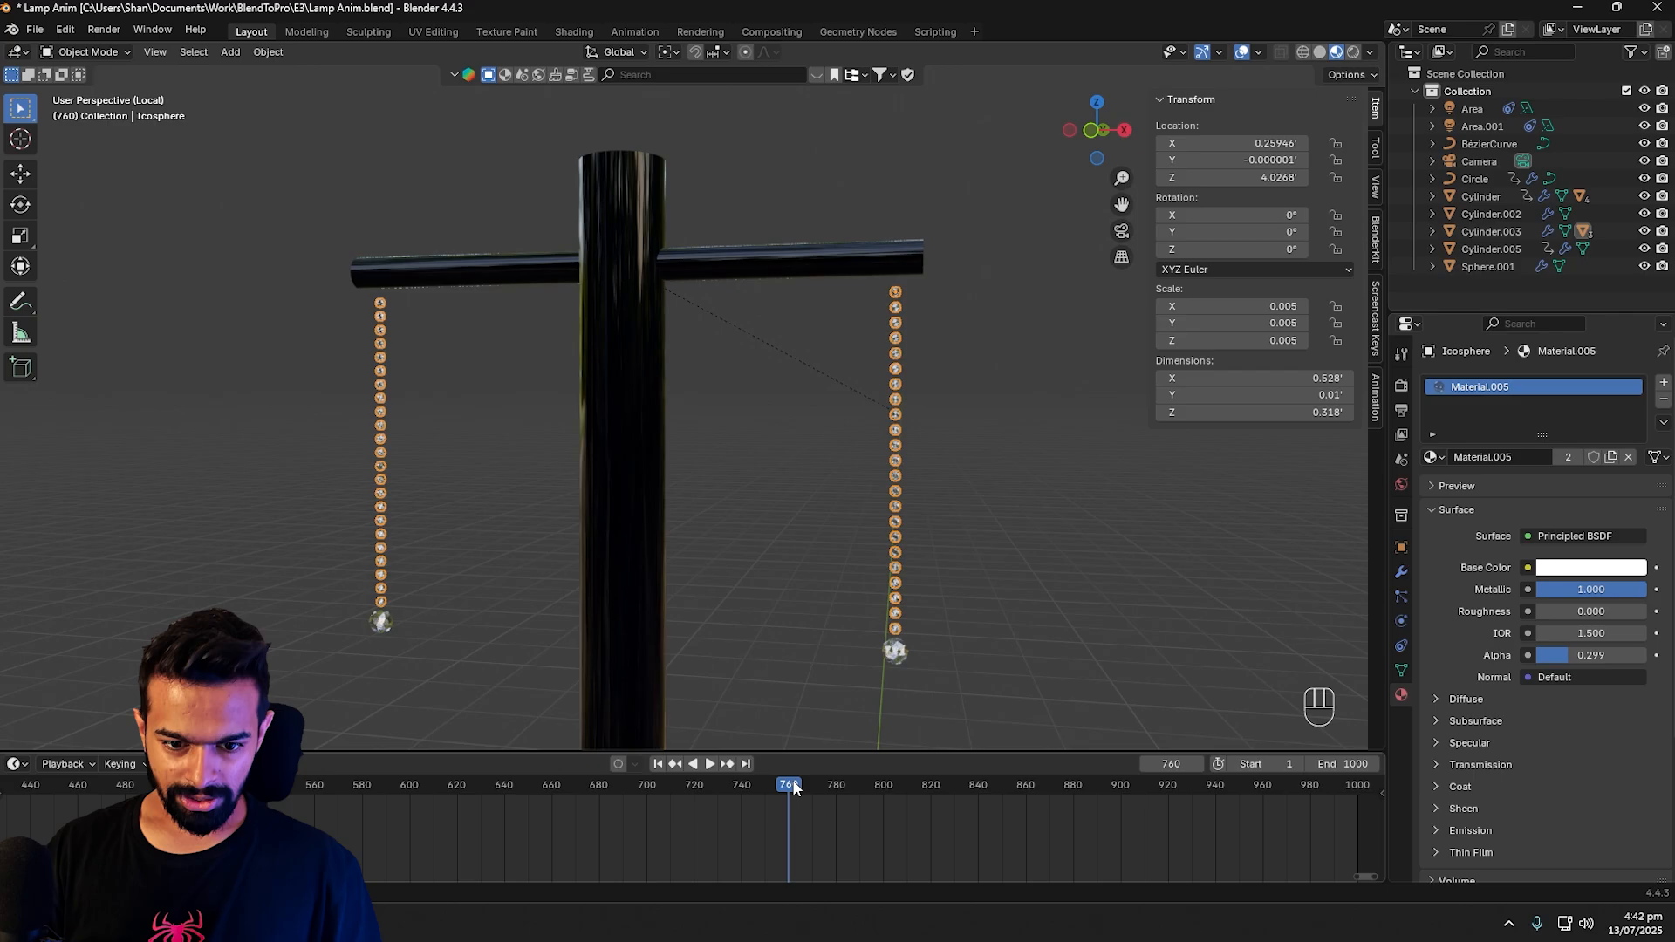
Step: On frame 770, select the chain beads, set their Array modifier count to 1 and keyframe it
left_click_drag(789, 785, 812, 789)
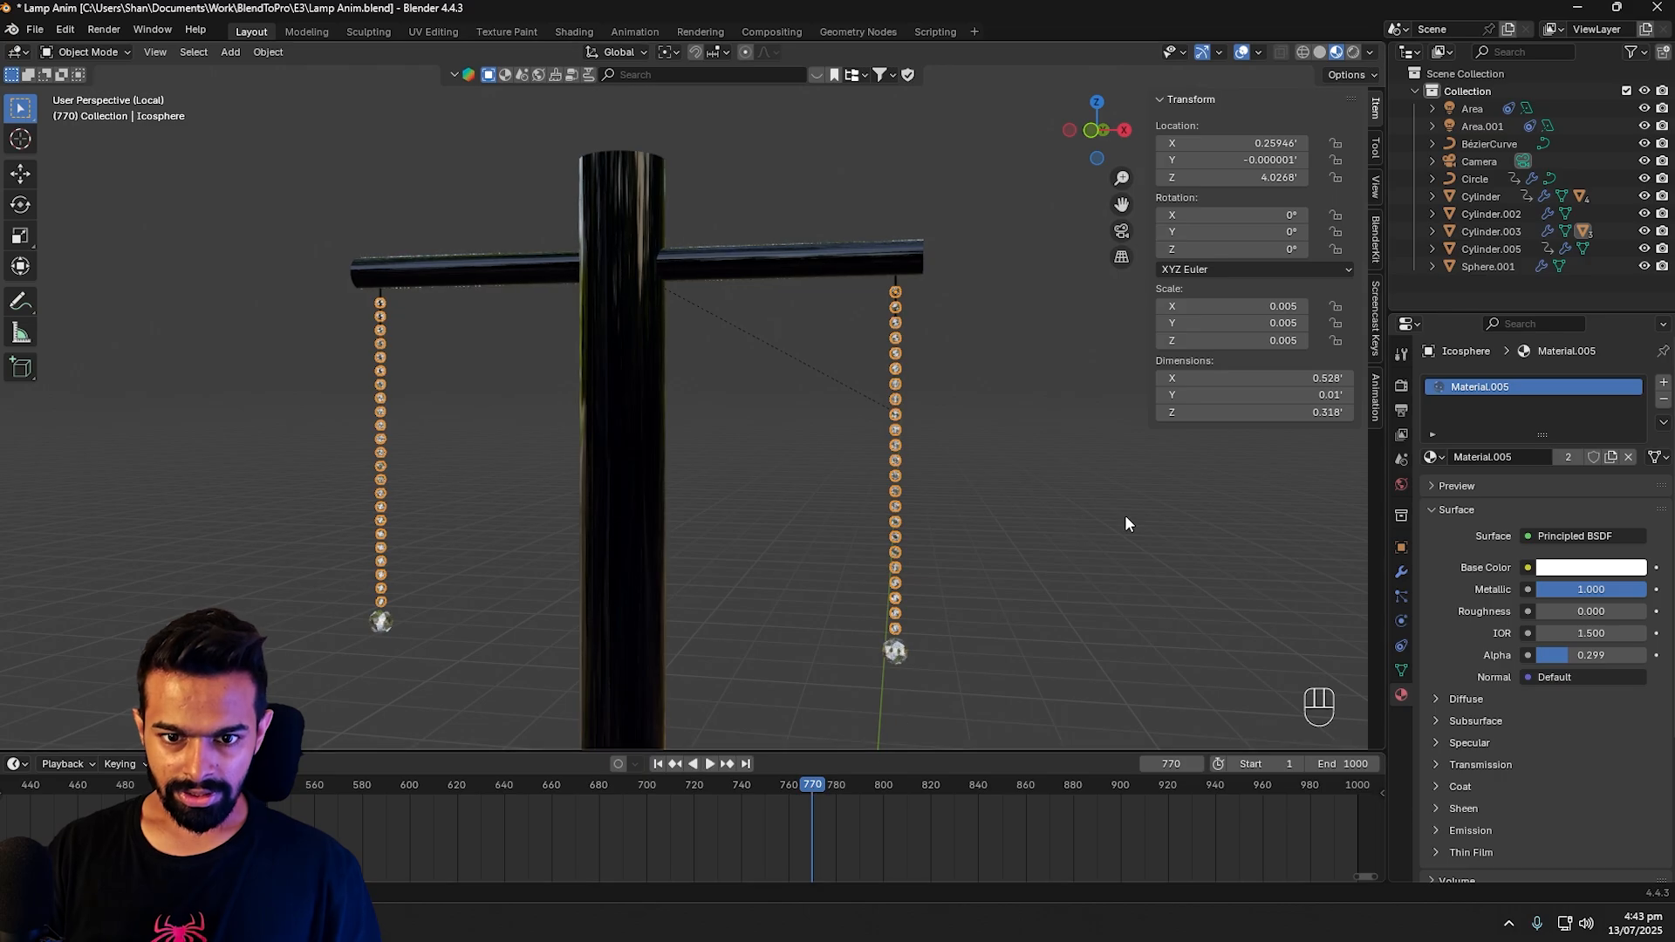
left_click(1066, 466)
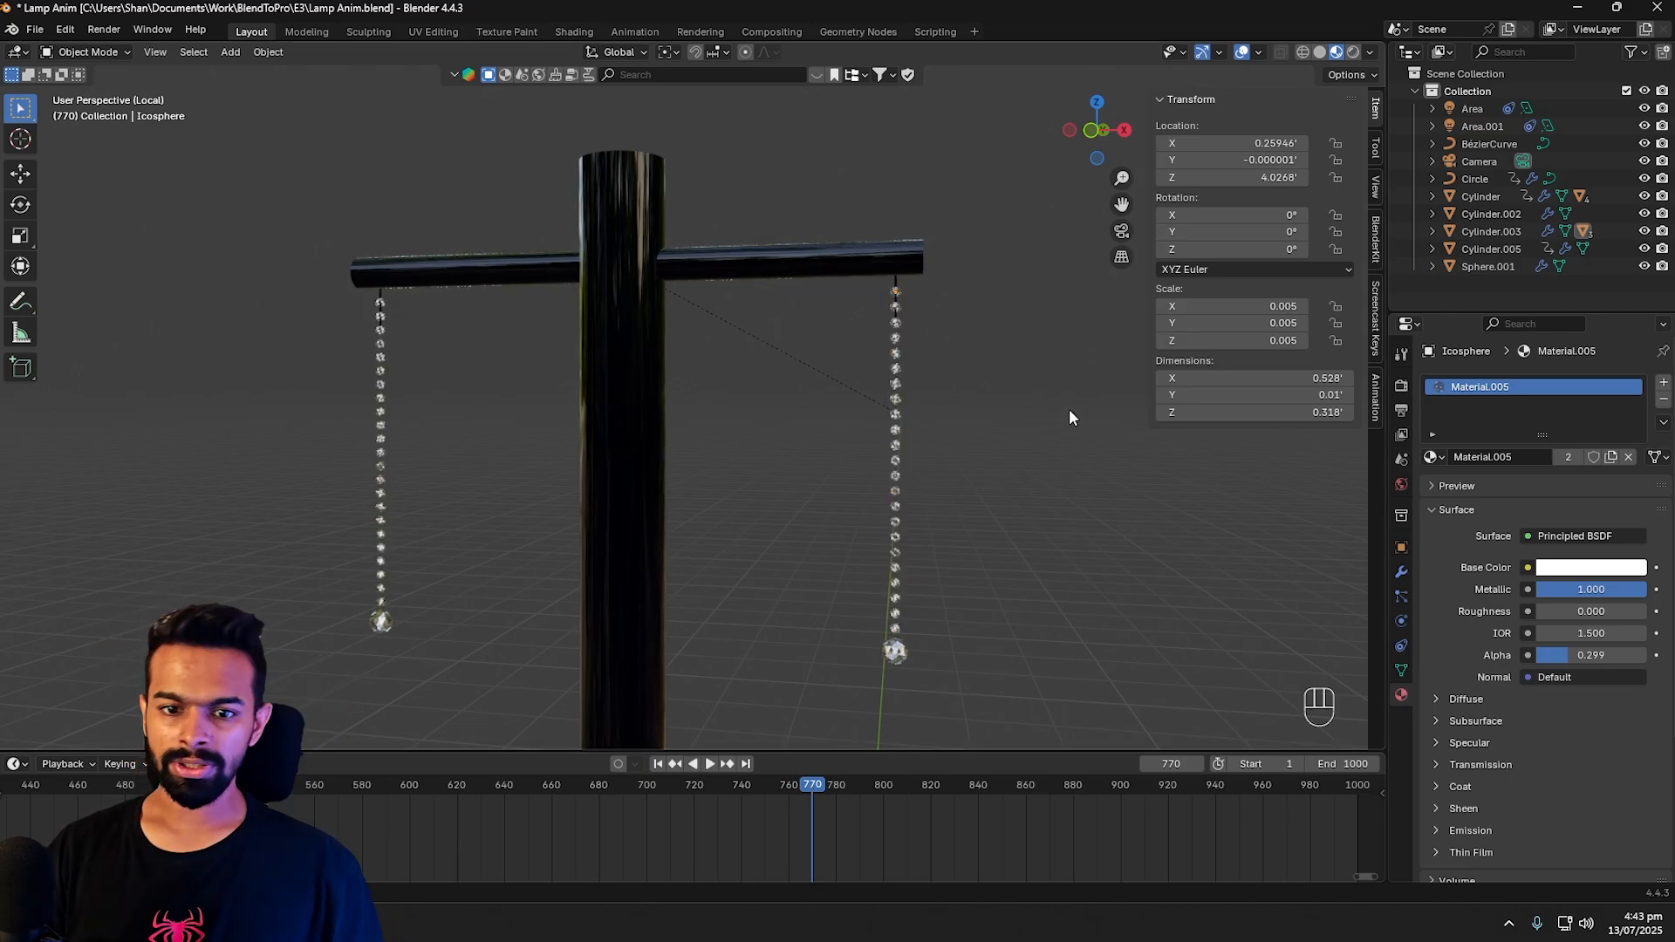
left_click(896, 368)
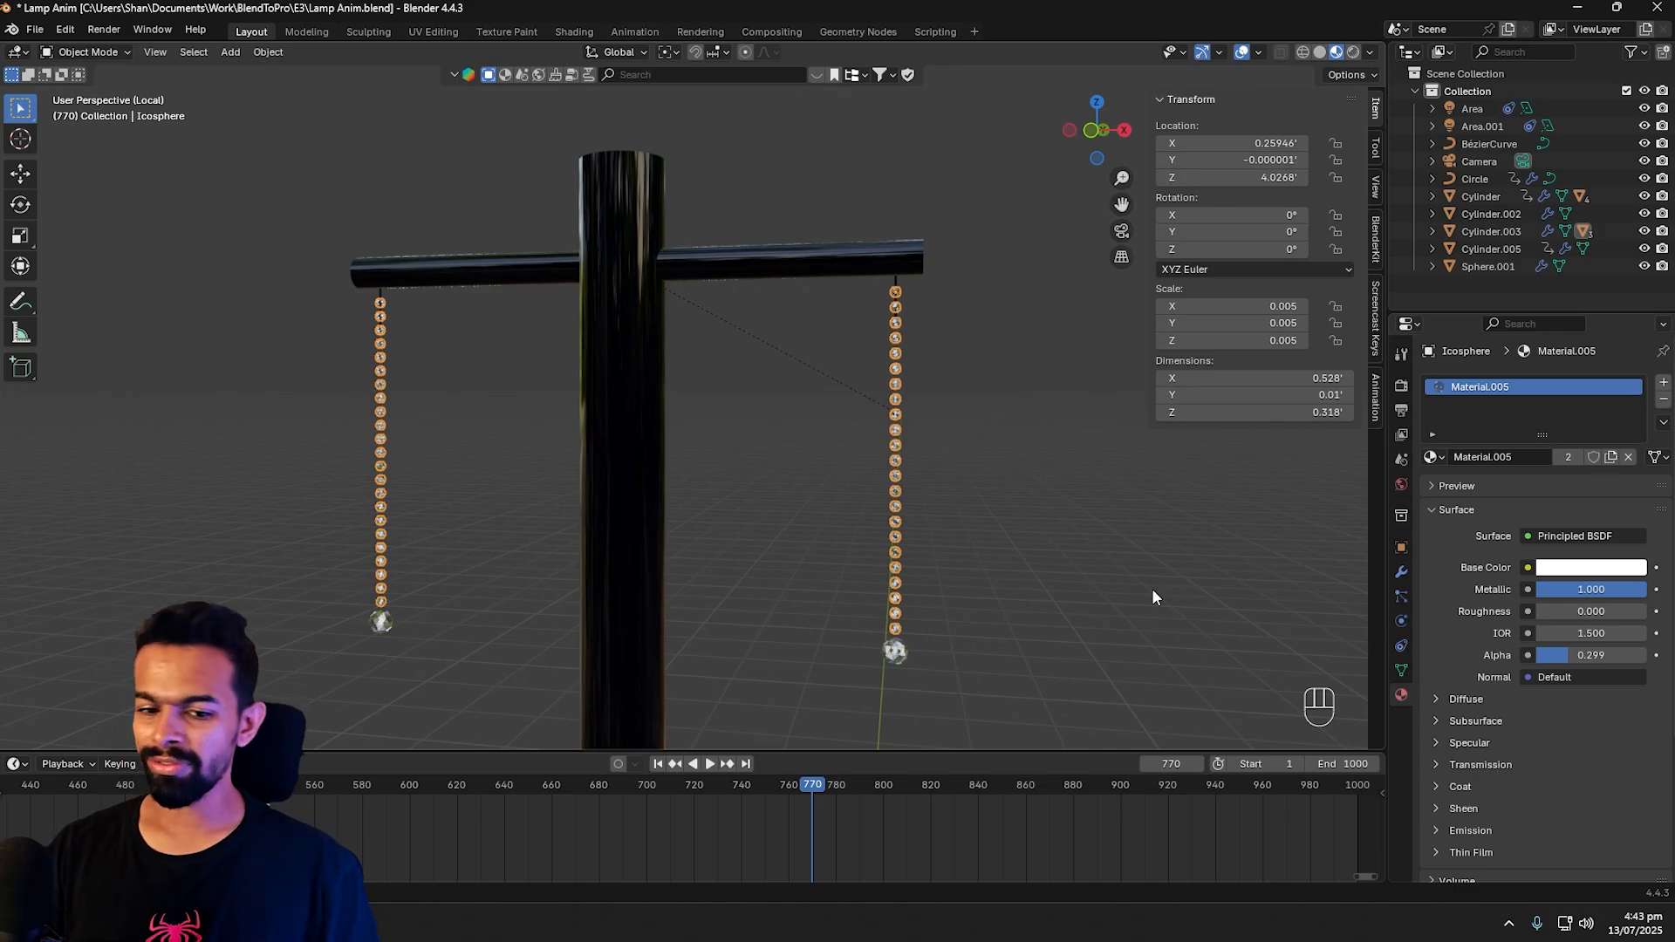
left_click(1402, 574)
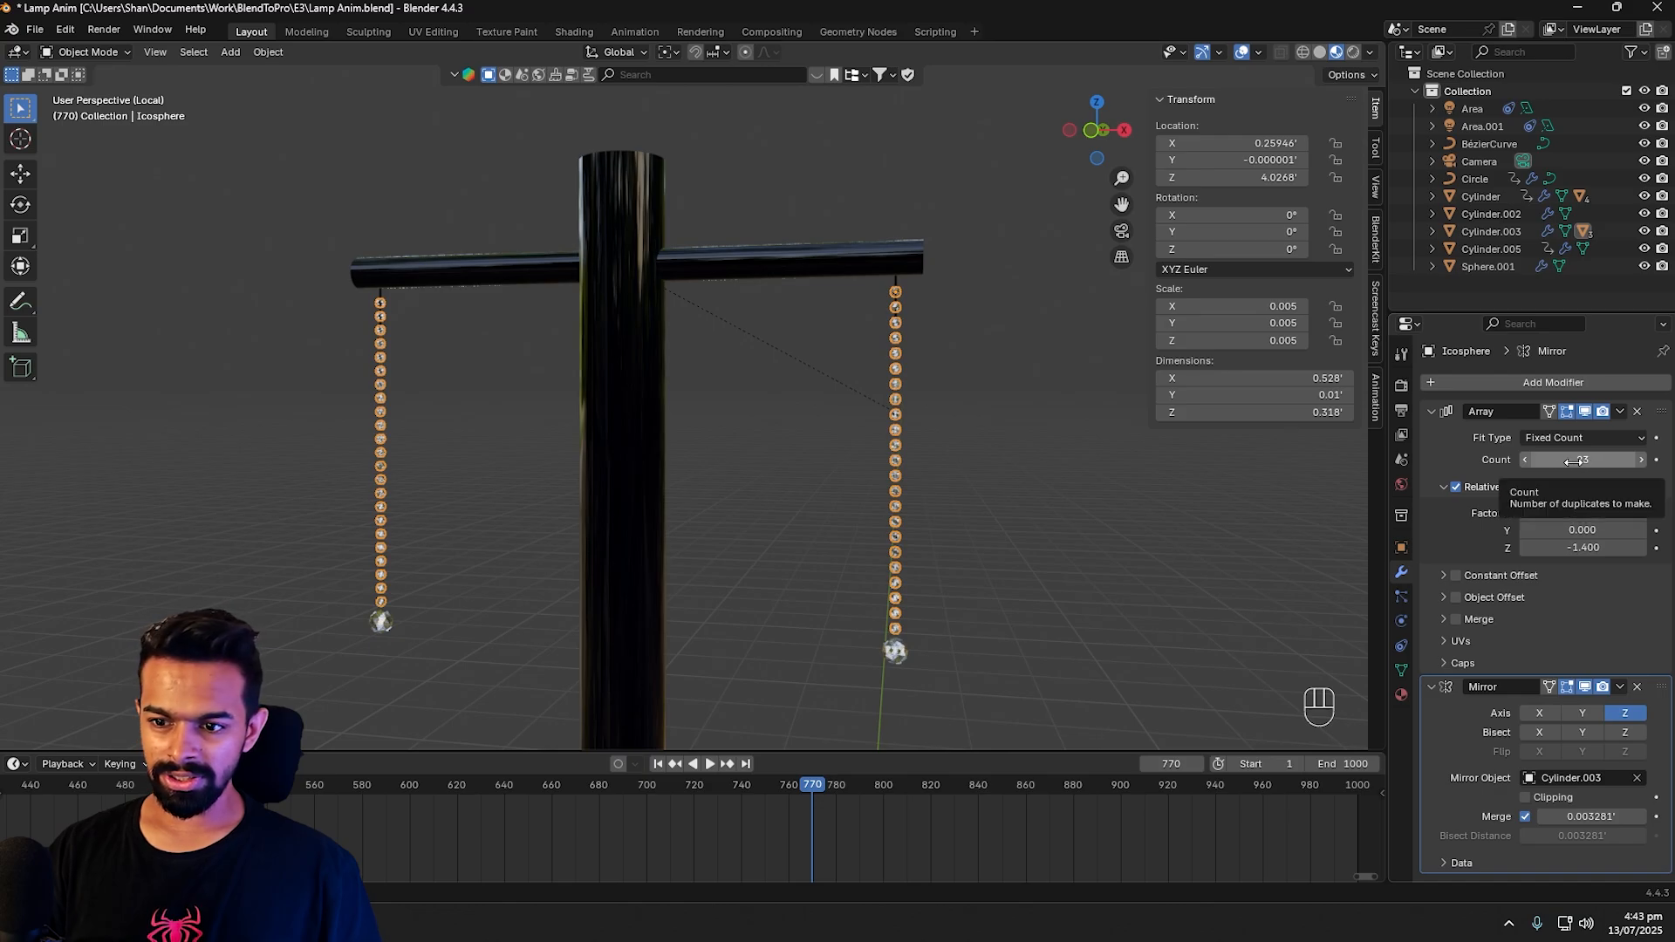
left_click_drag(1574, 460, 1528, 461)
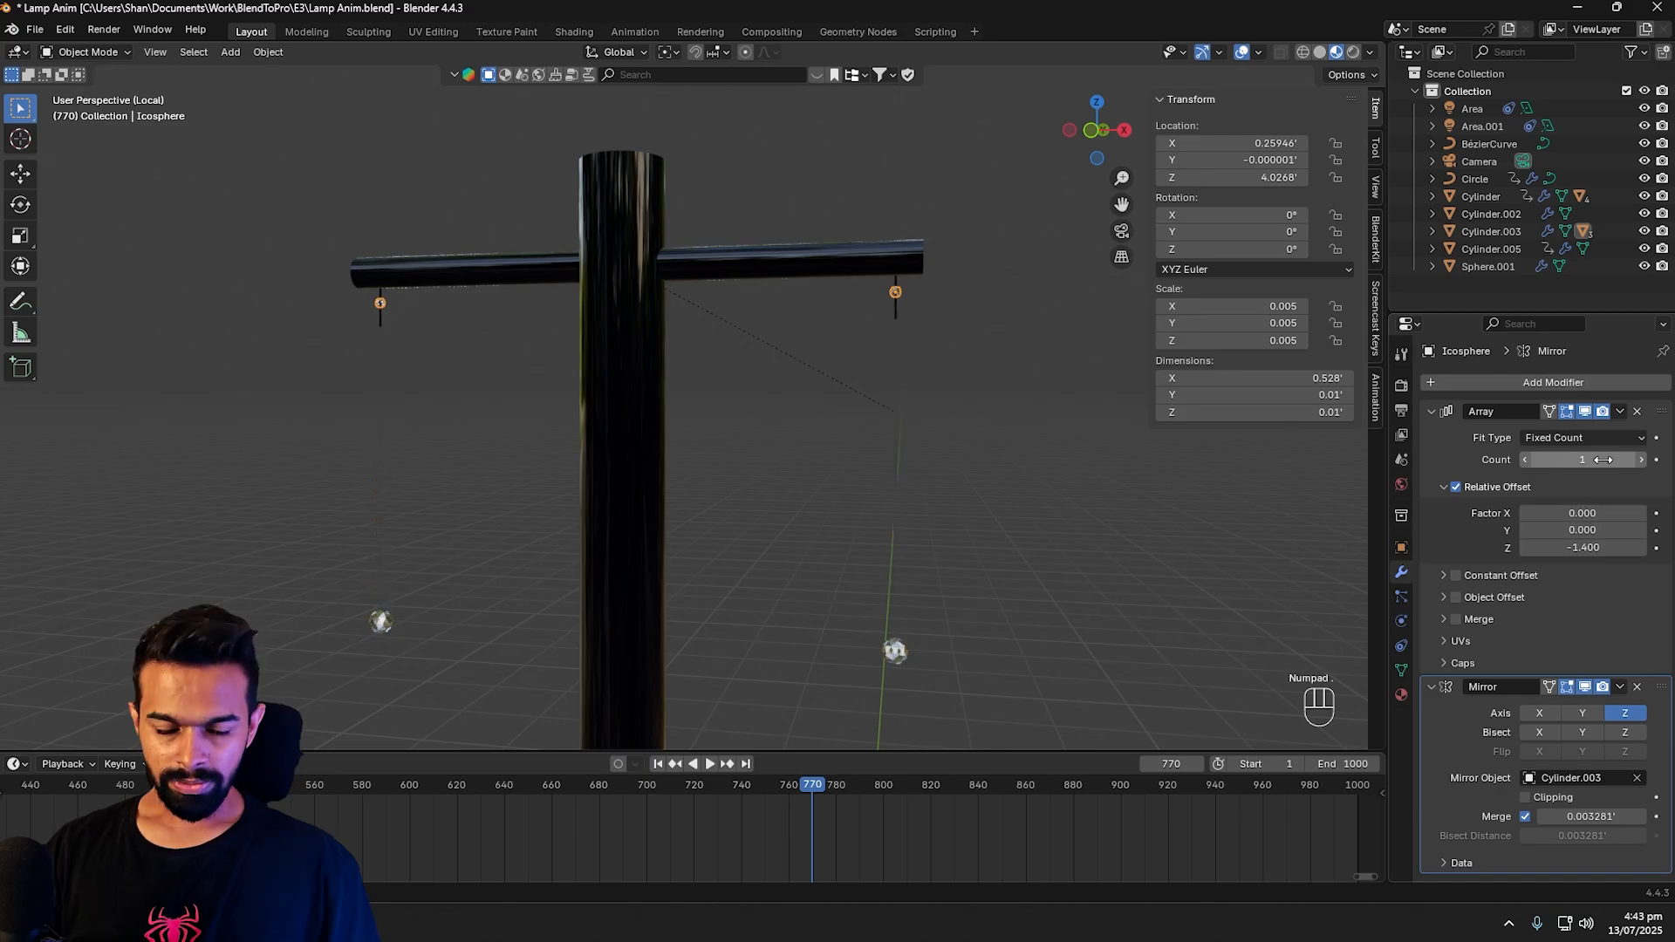
left_click(1656, 460)
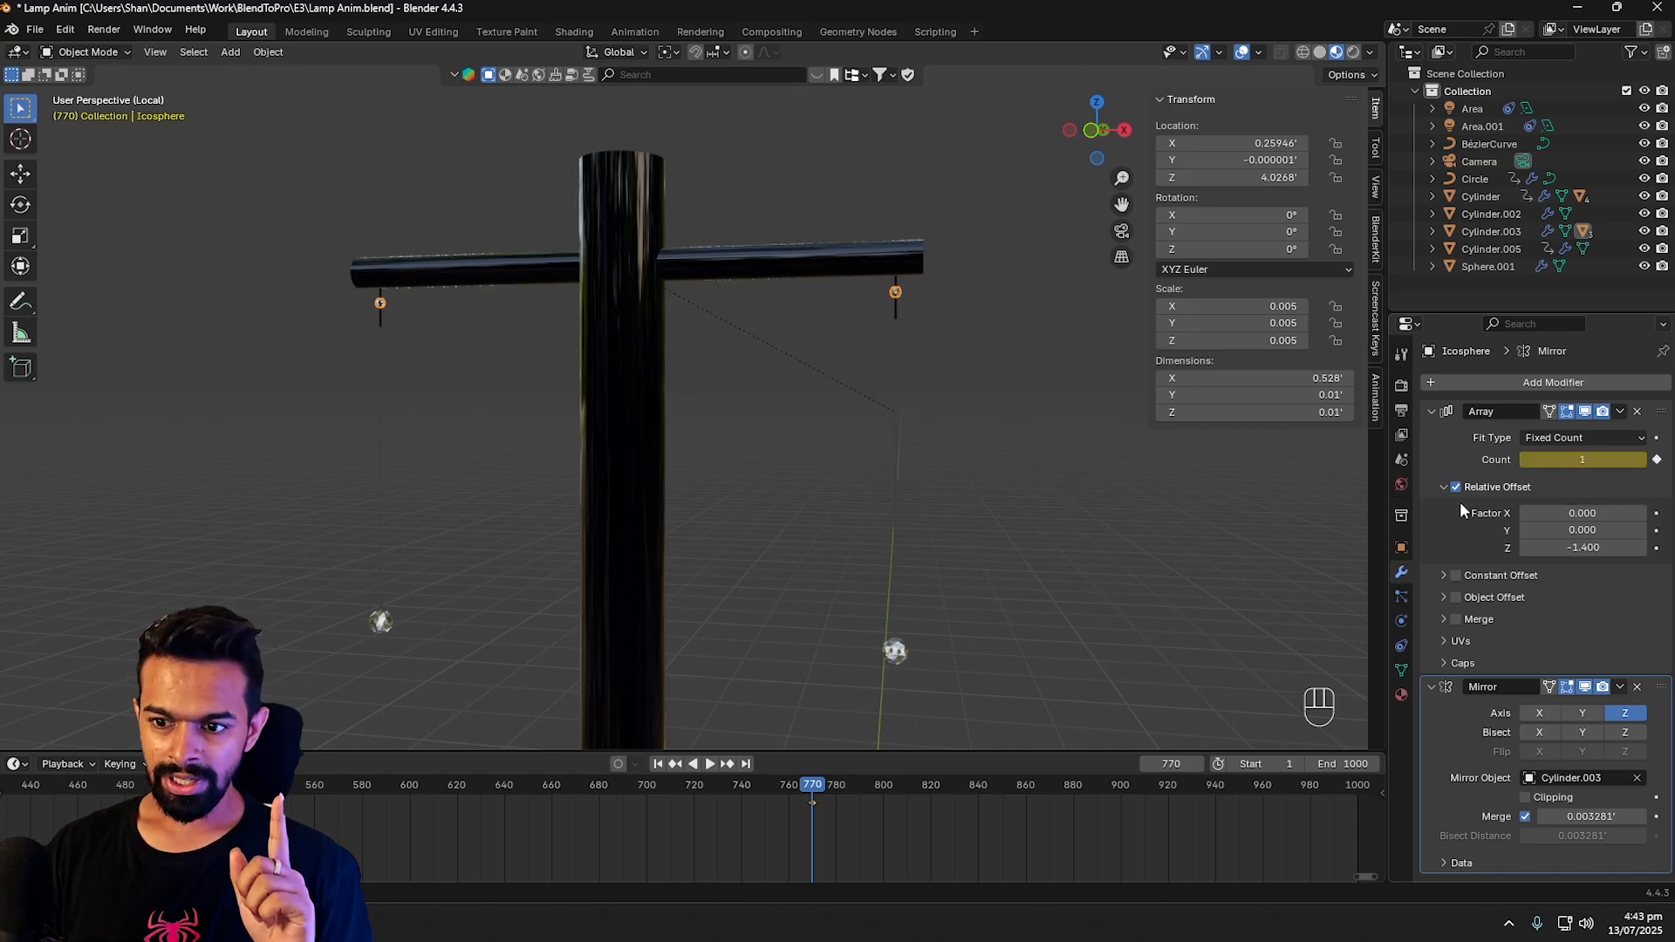
Step: On frame 800, set the beads' Array count to 23 and keyframe it
left_click(882, 785)
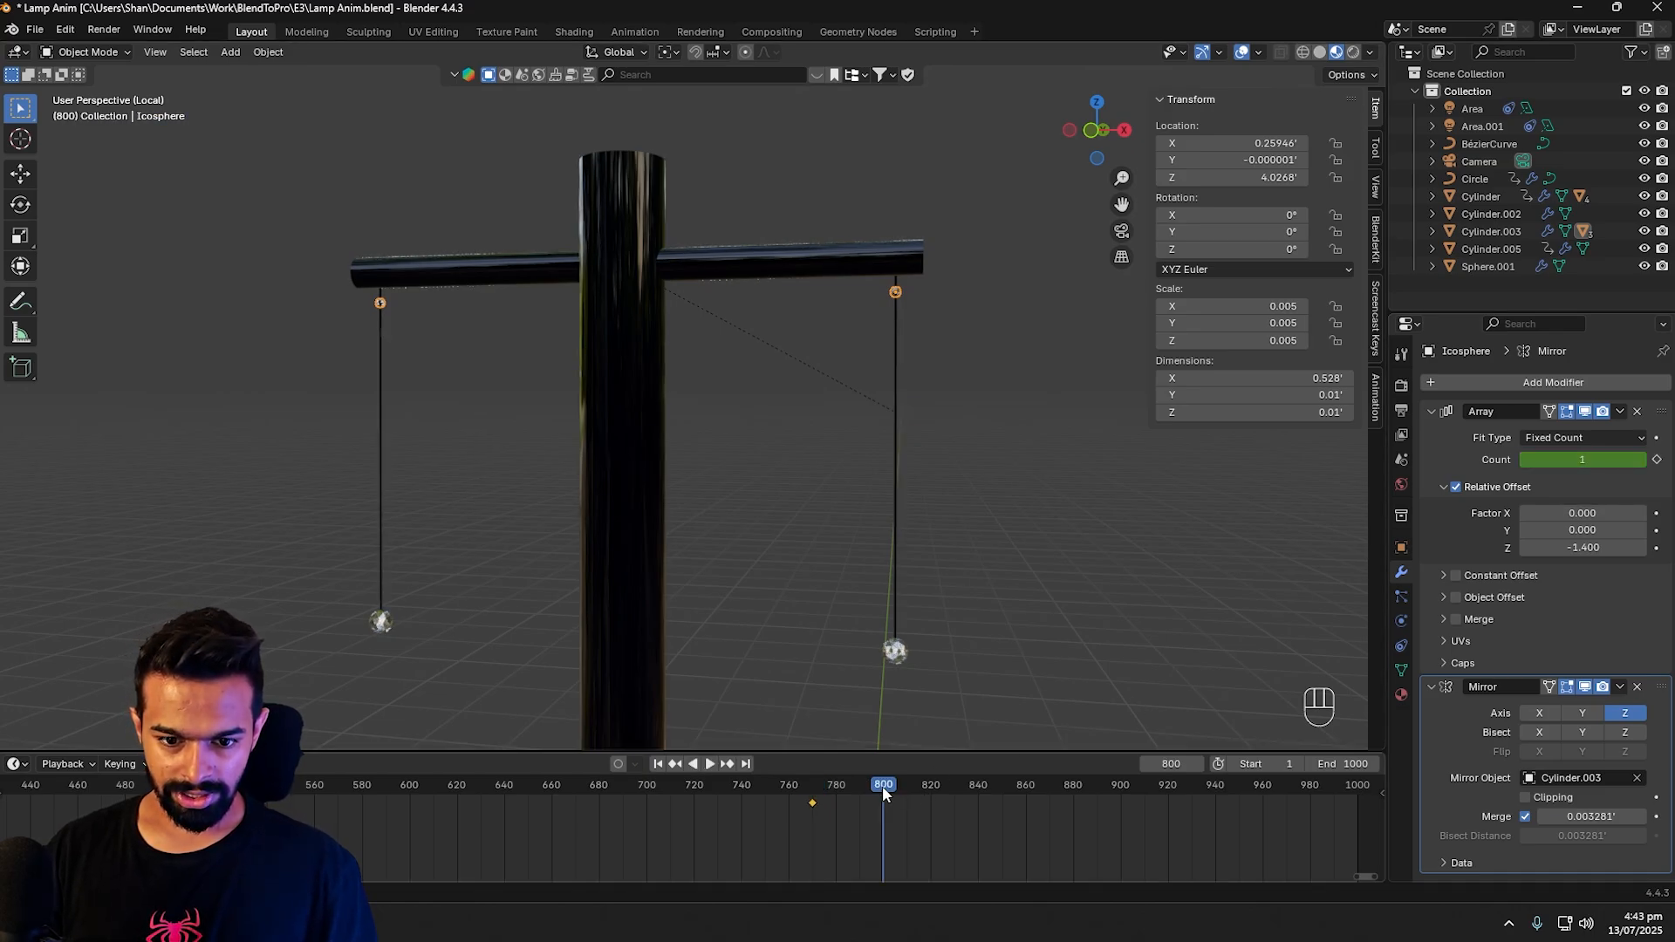
left_click(1580, 460)
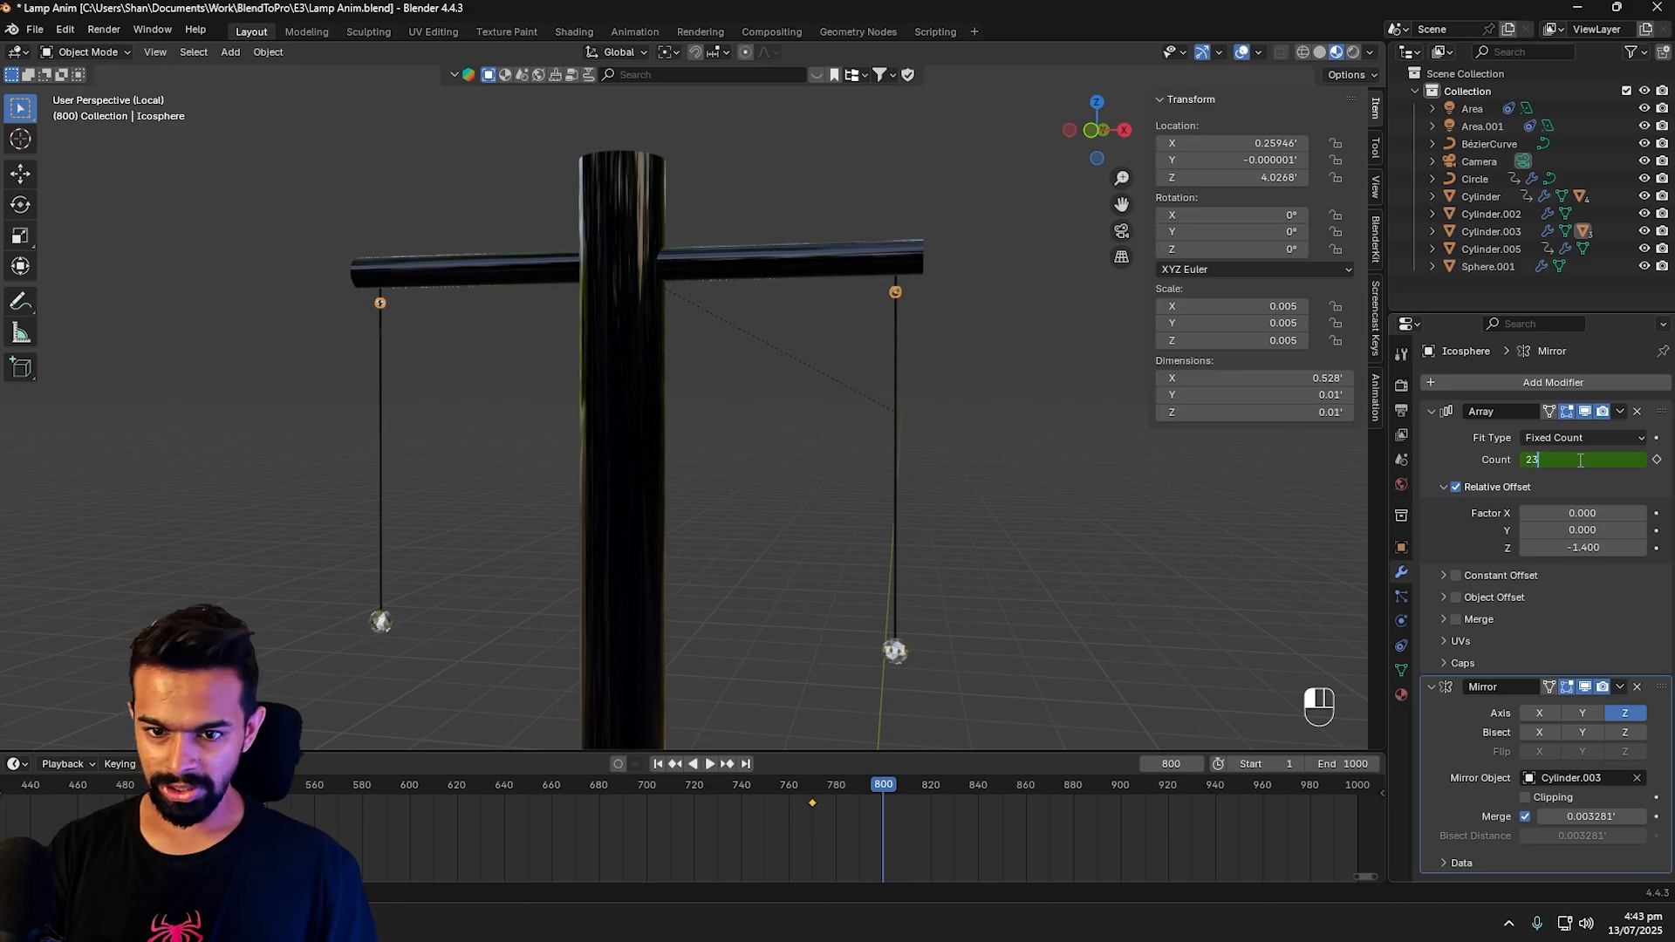
type("23")
key("Return")
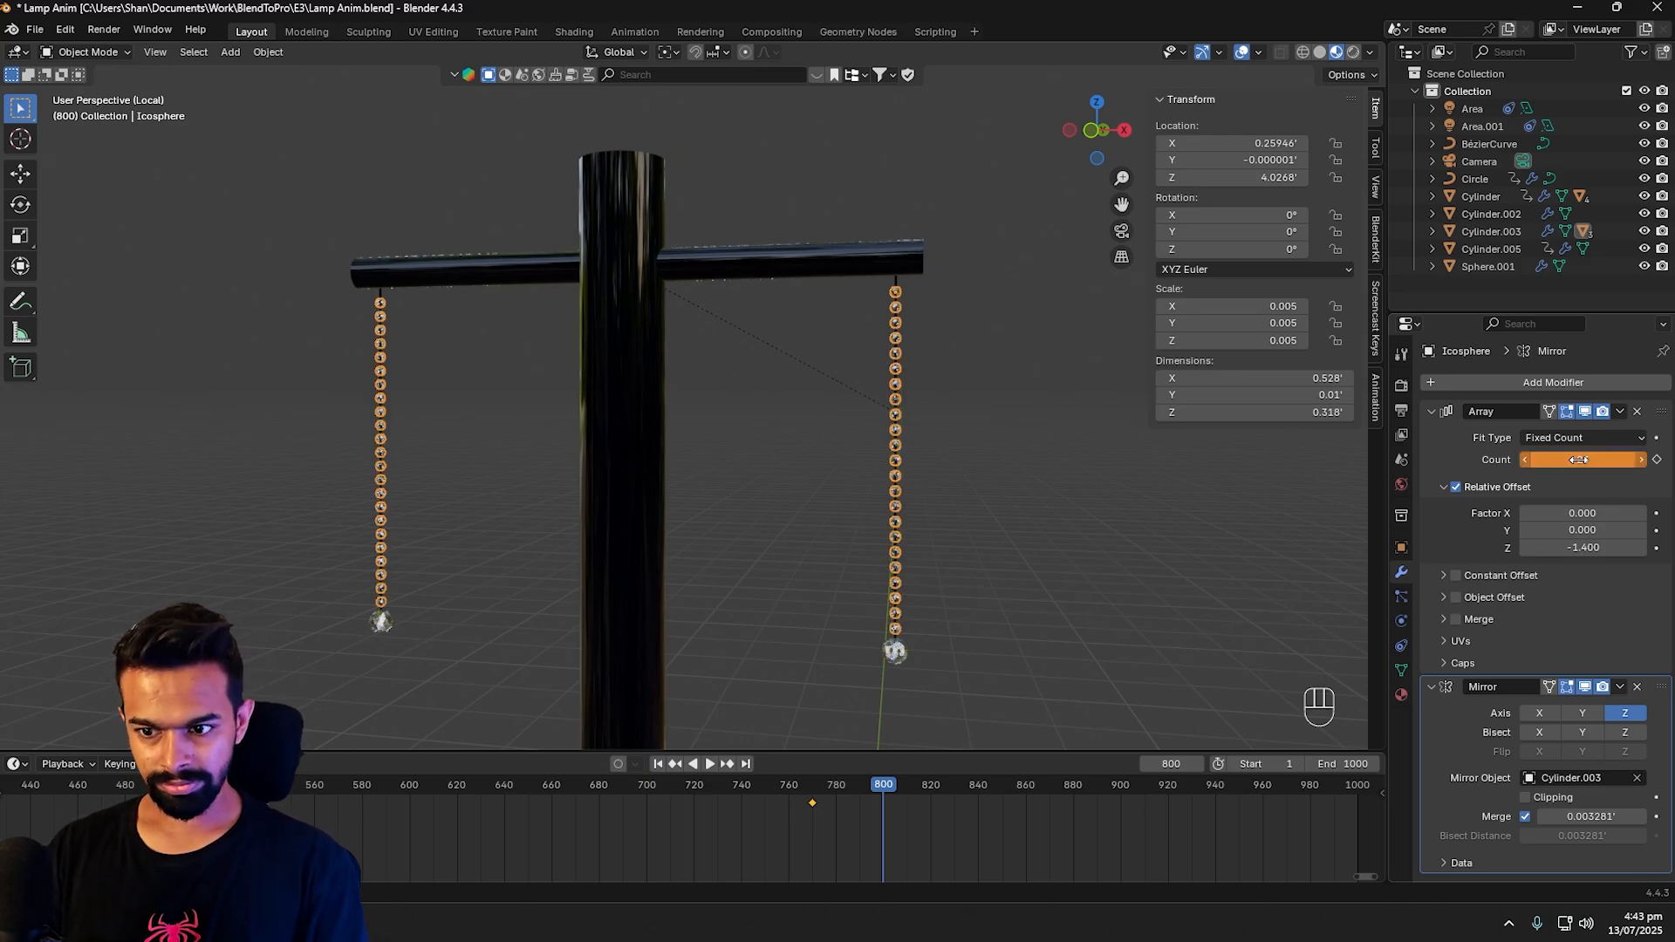
left_click(1656, 459)
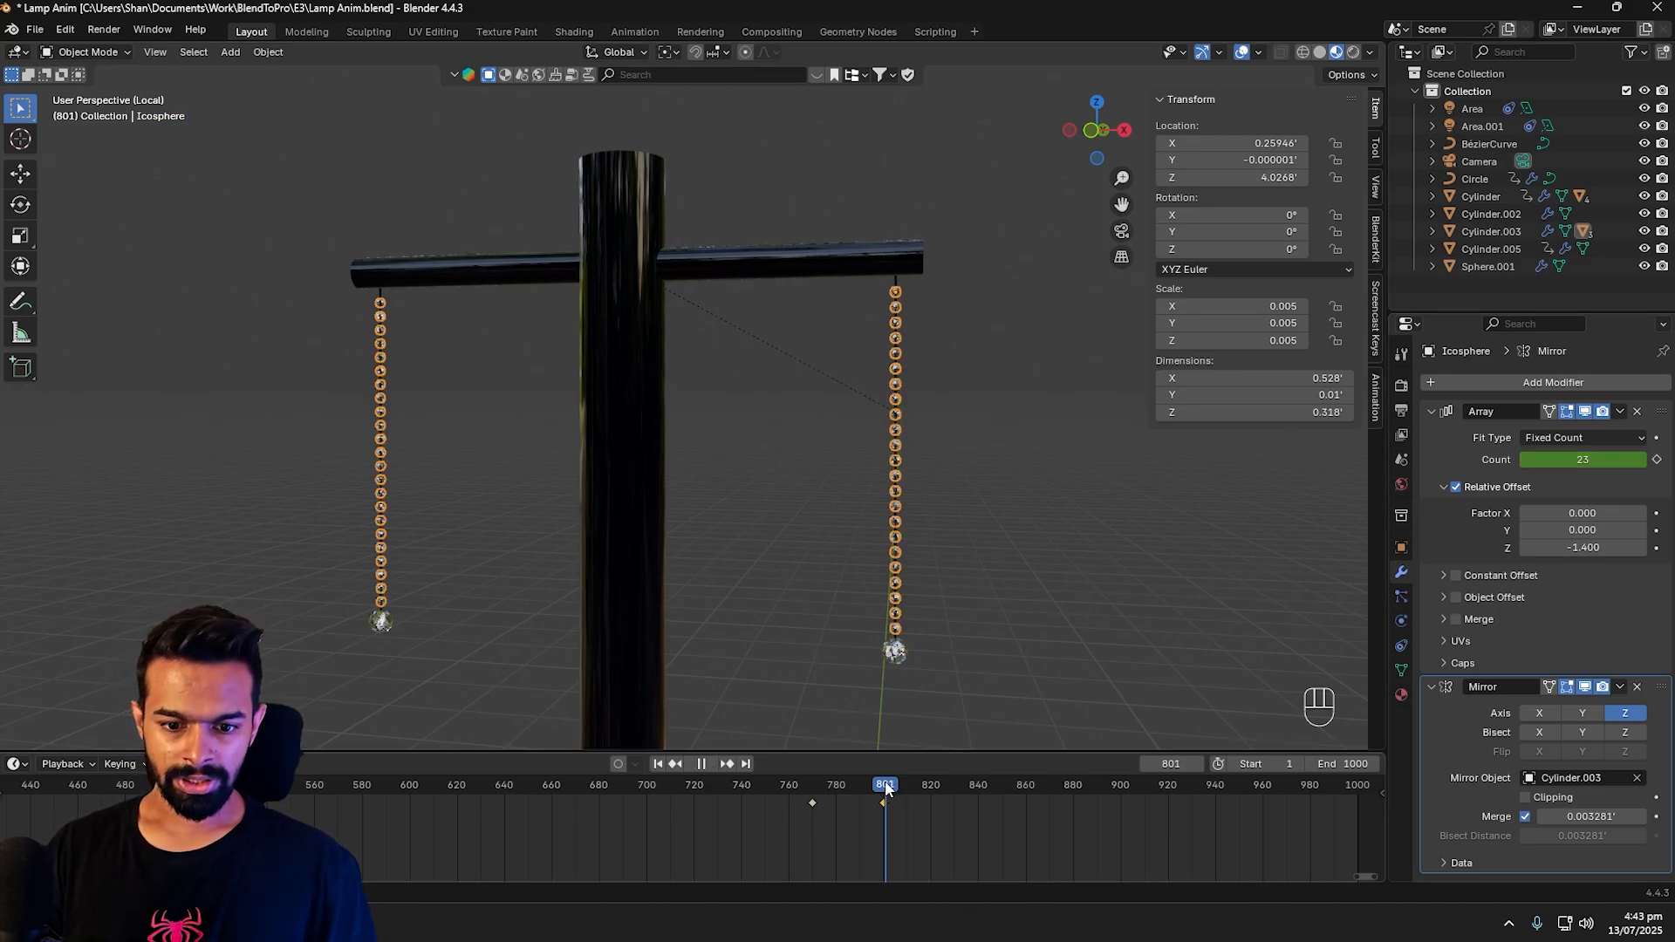
Step: Scrub back through the bead build-up to frame 770 and keyframe the beads' location there
left_click_drag(879, 785, 809, 785)
key("ctrl+shift+z")
key("ctrl+shift+z")
key("ctrl+shift+z")
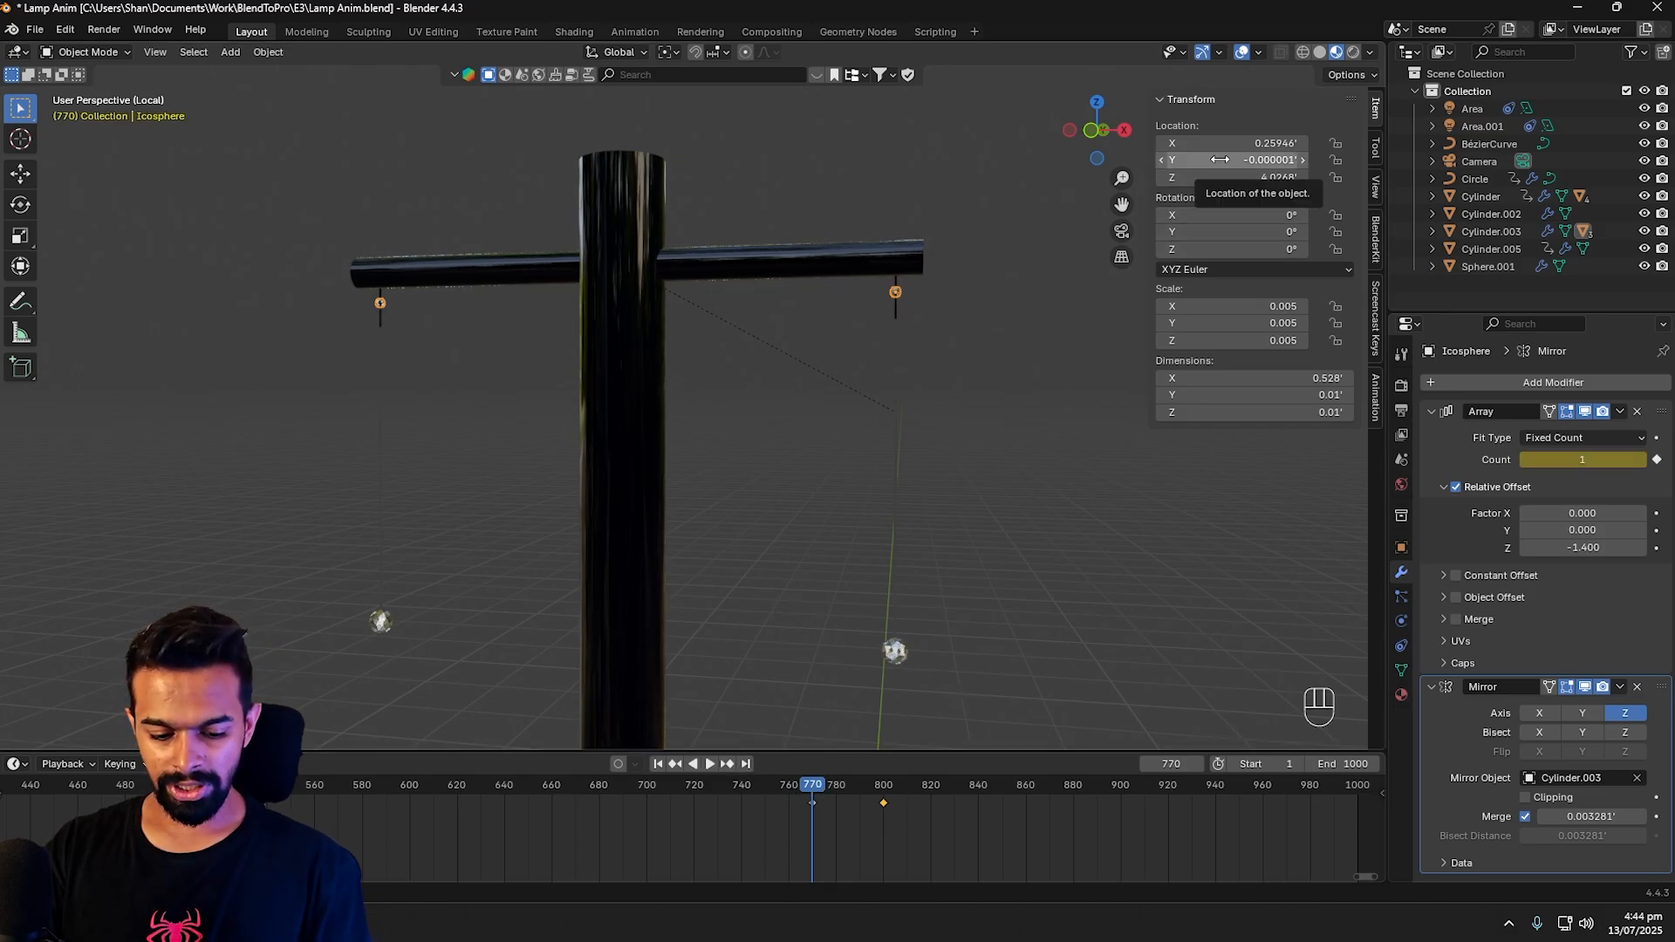
key("i")
Step: On frame 769, raise the beads out of view to a Z location of about 19.3', keyframe their location, and play the animation
key("Left")
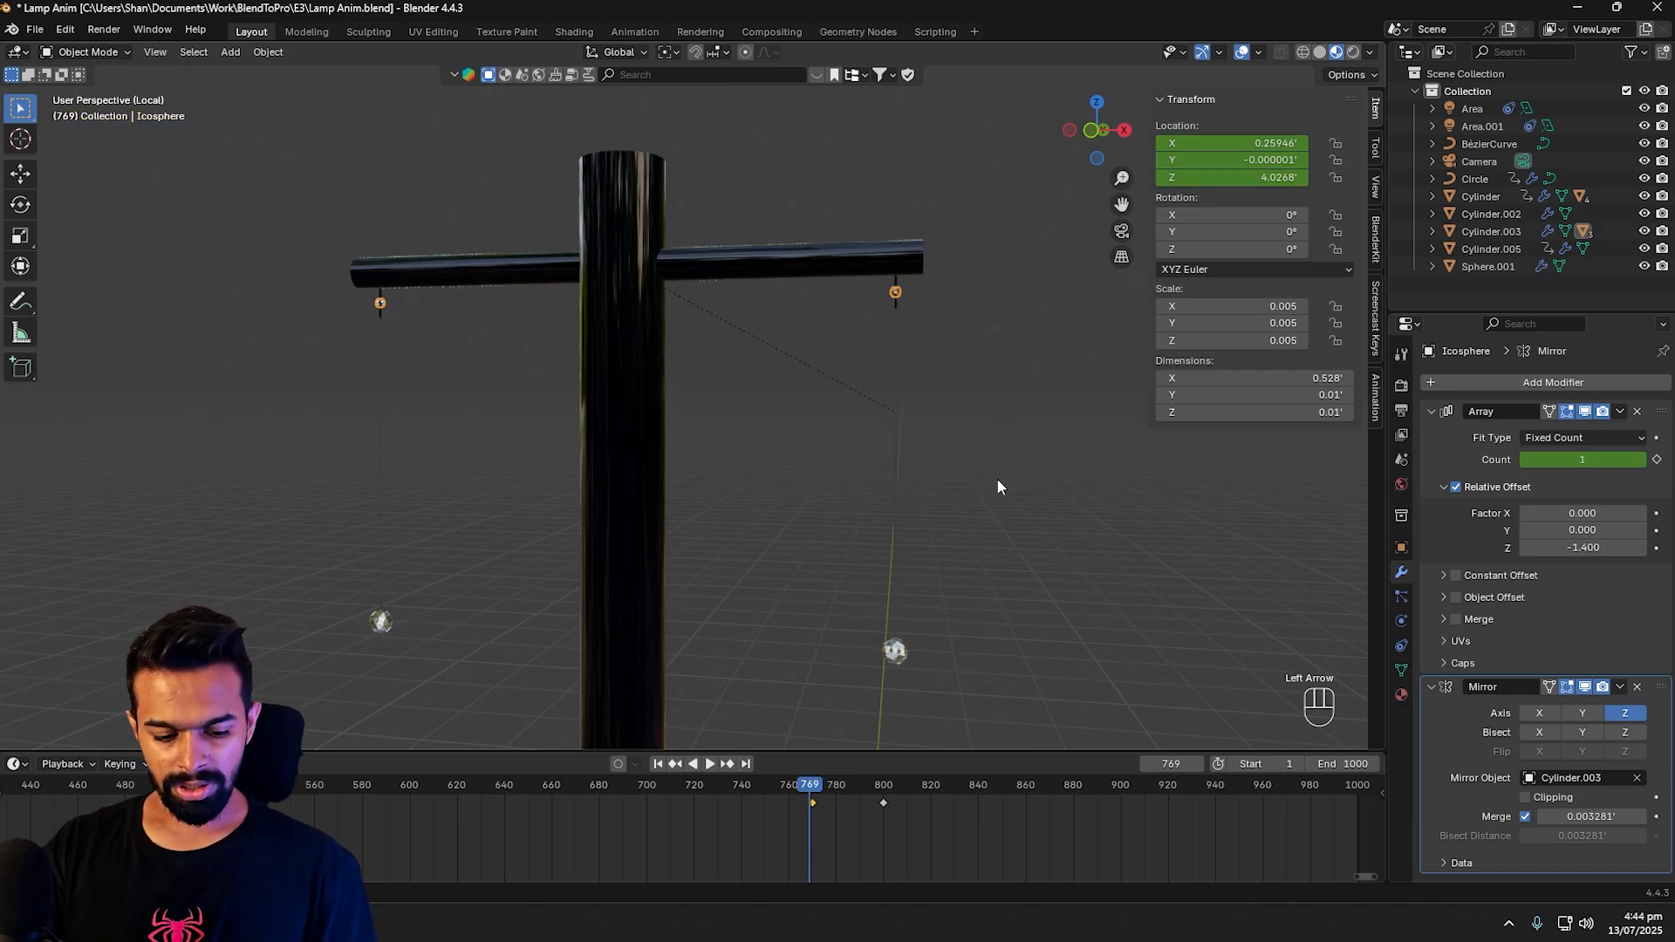
key("g")
key("z")
key("z")
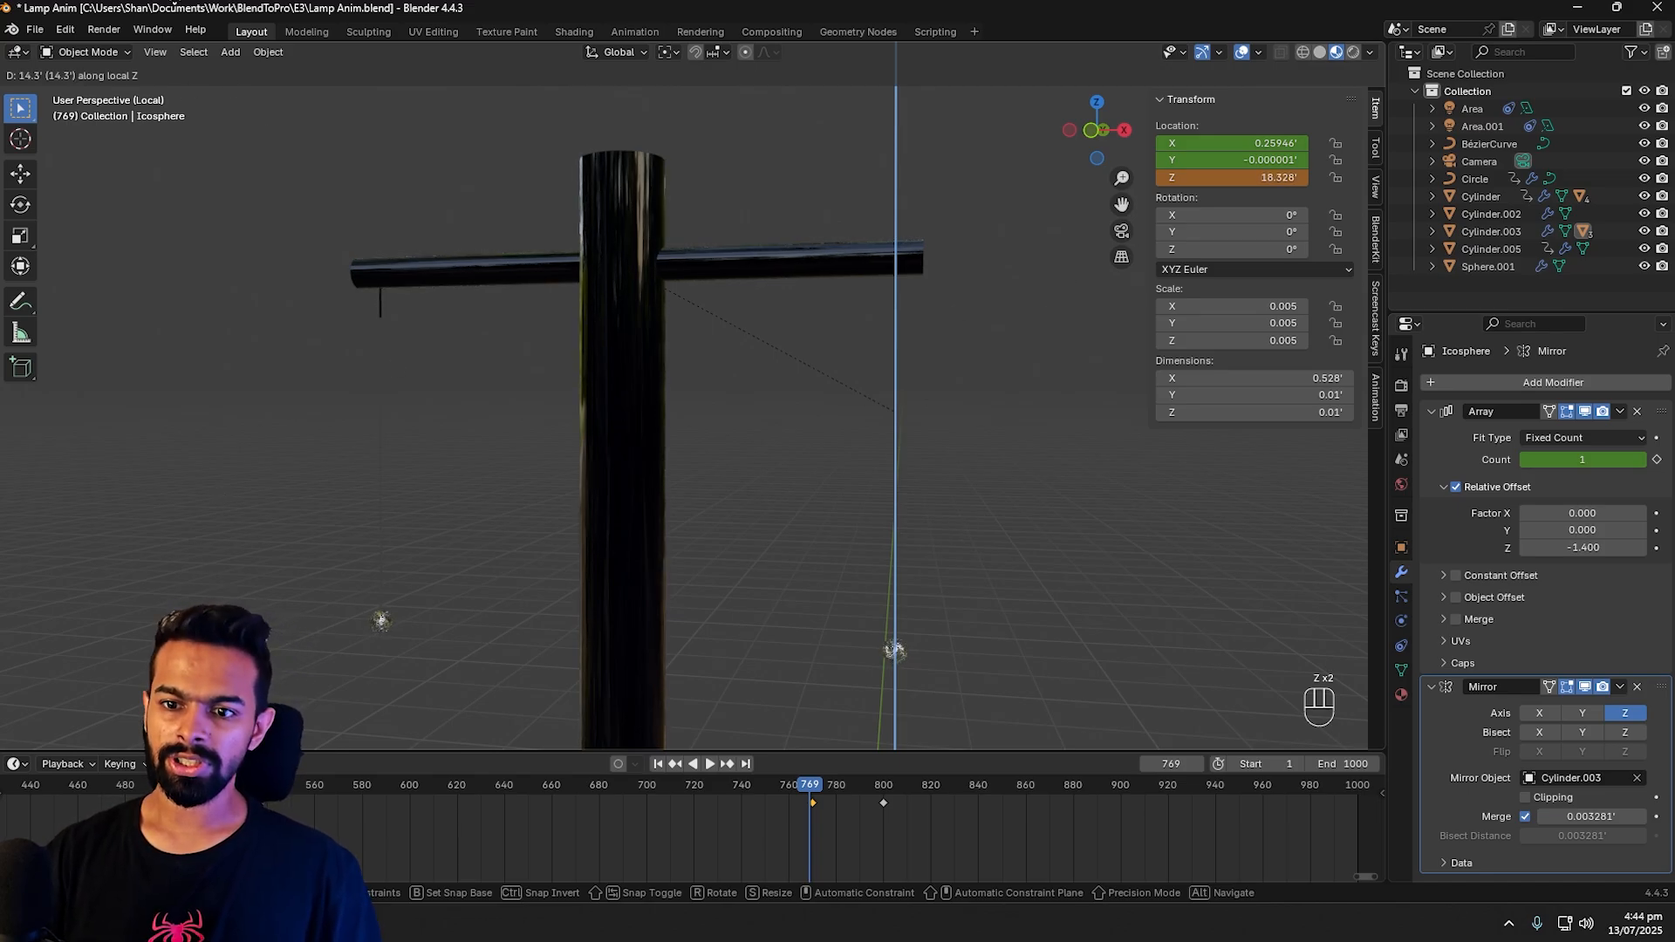
left_click(244, 296)
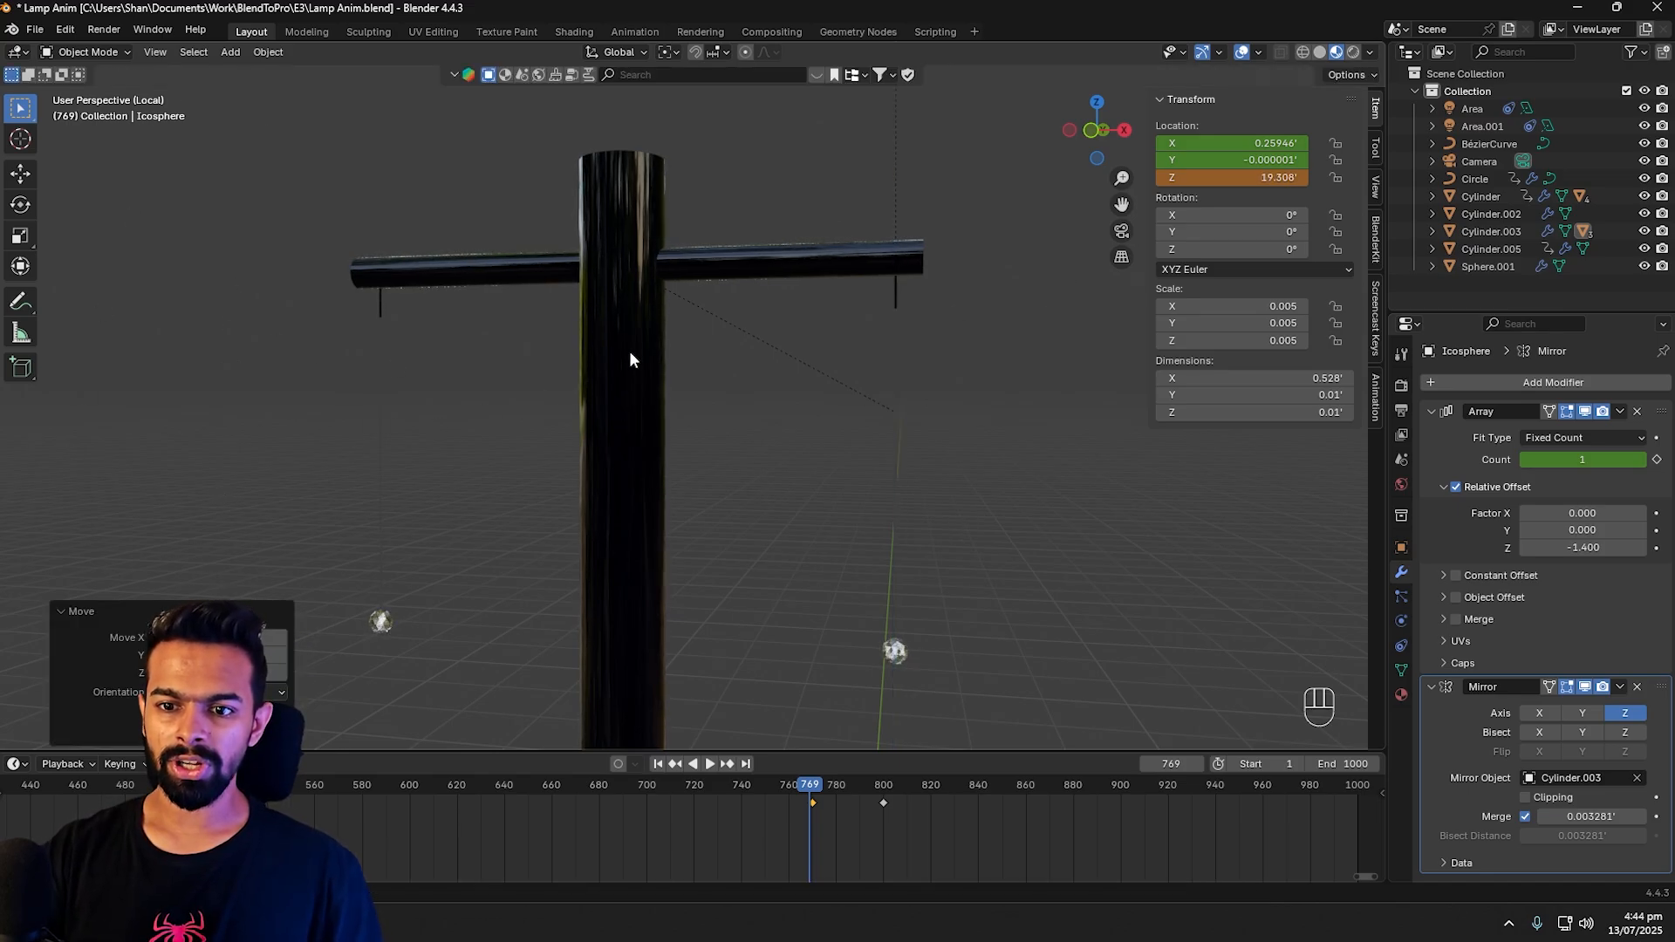
key("i")
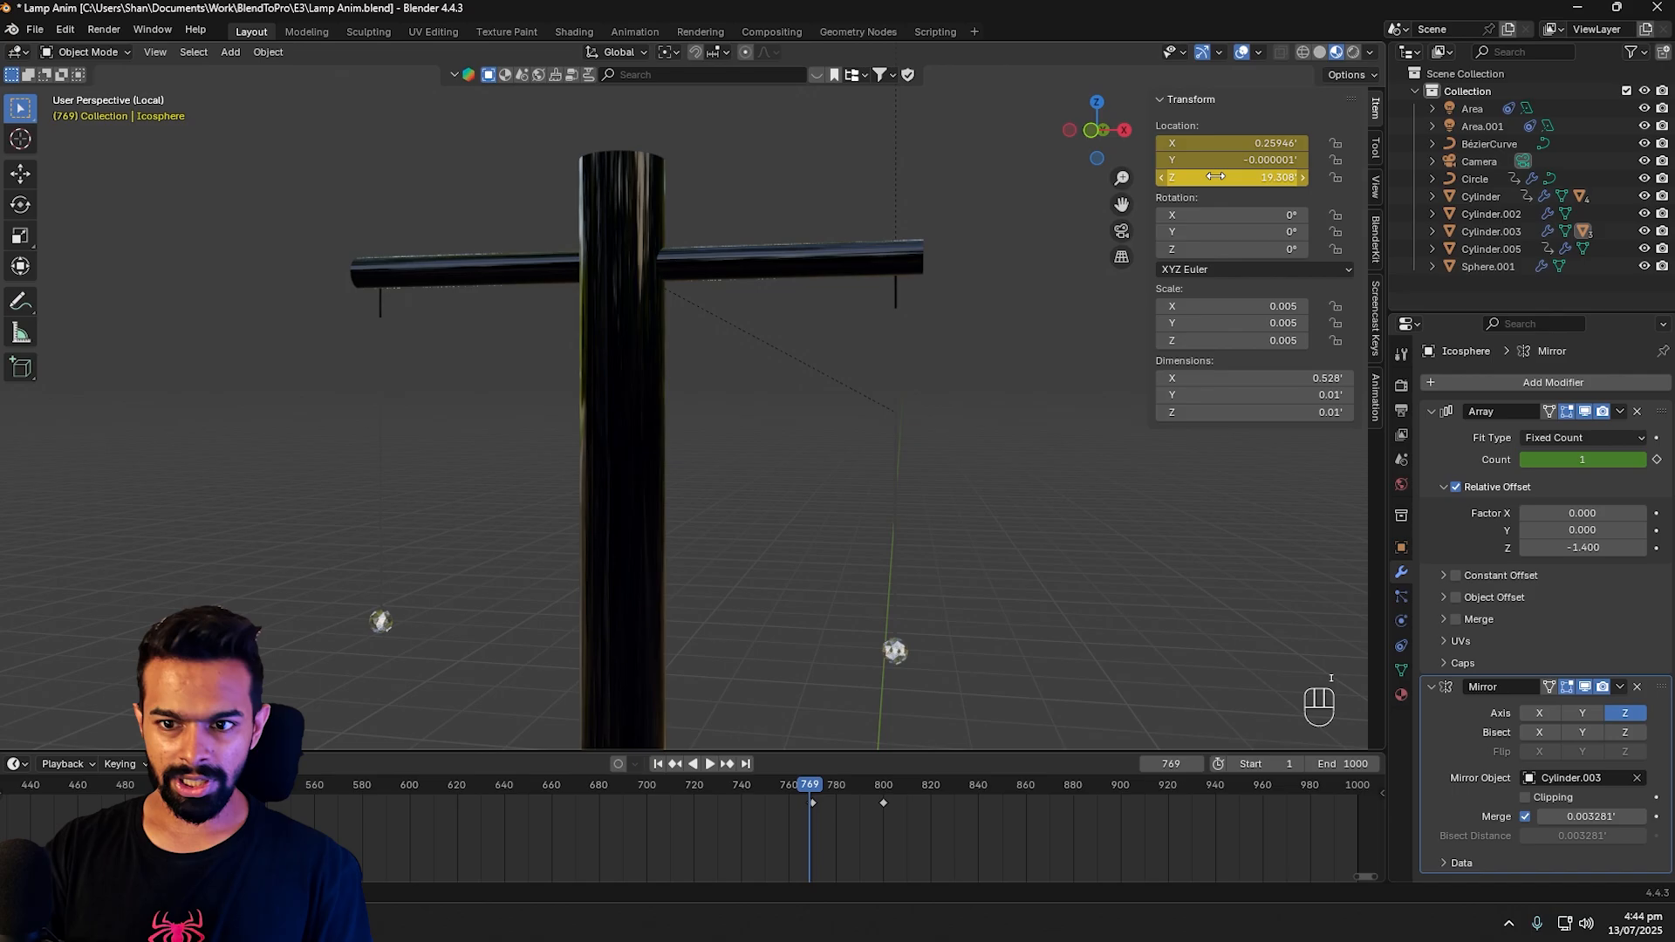
left_click(711, 764)
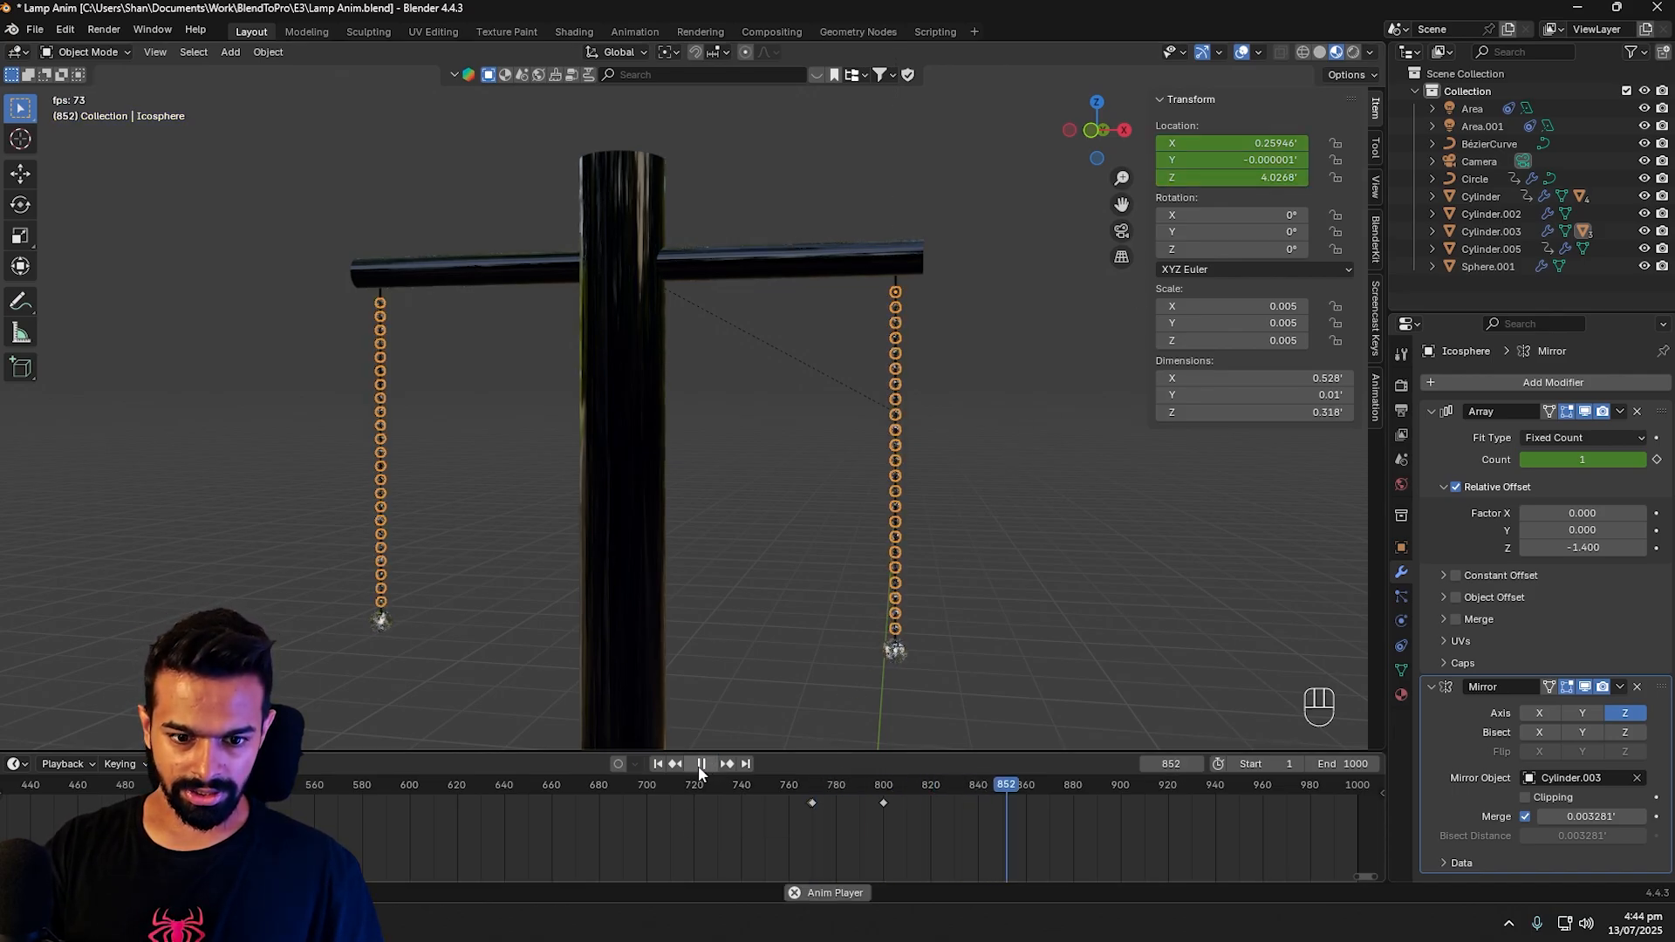
key("space")
Step: Keyframe the chain end balls' location on frame 805, and on frame 804 raise them to about 1284.4' in Z and keyframe that
left_click_drag(1062, 789, 895, 788)
left_click(897, 656)
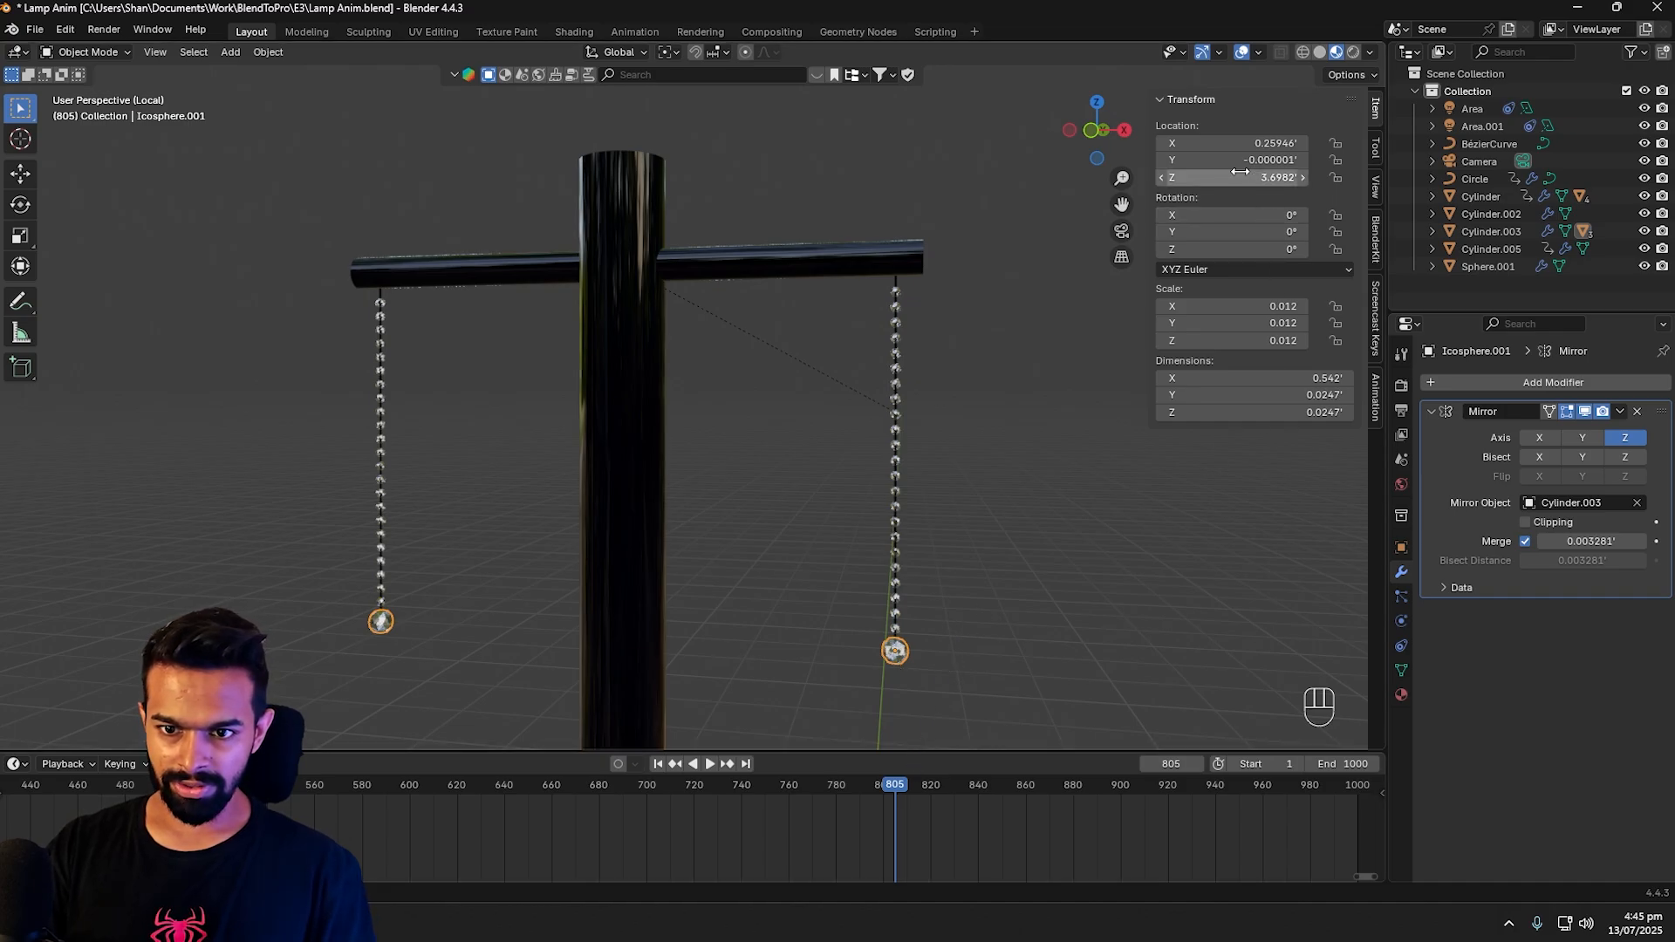
key("i")
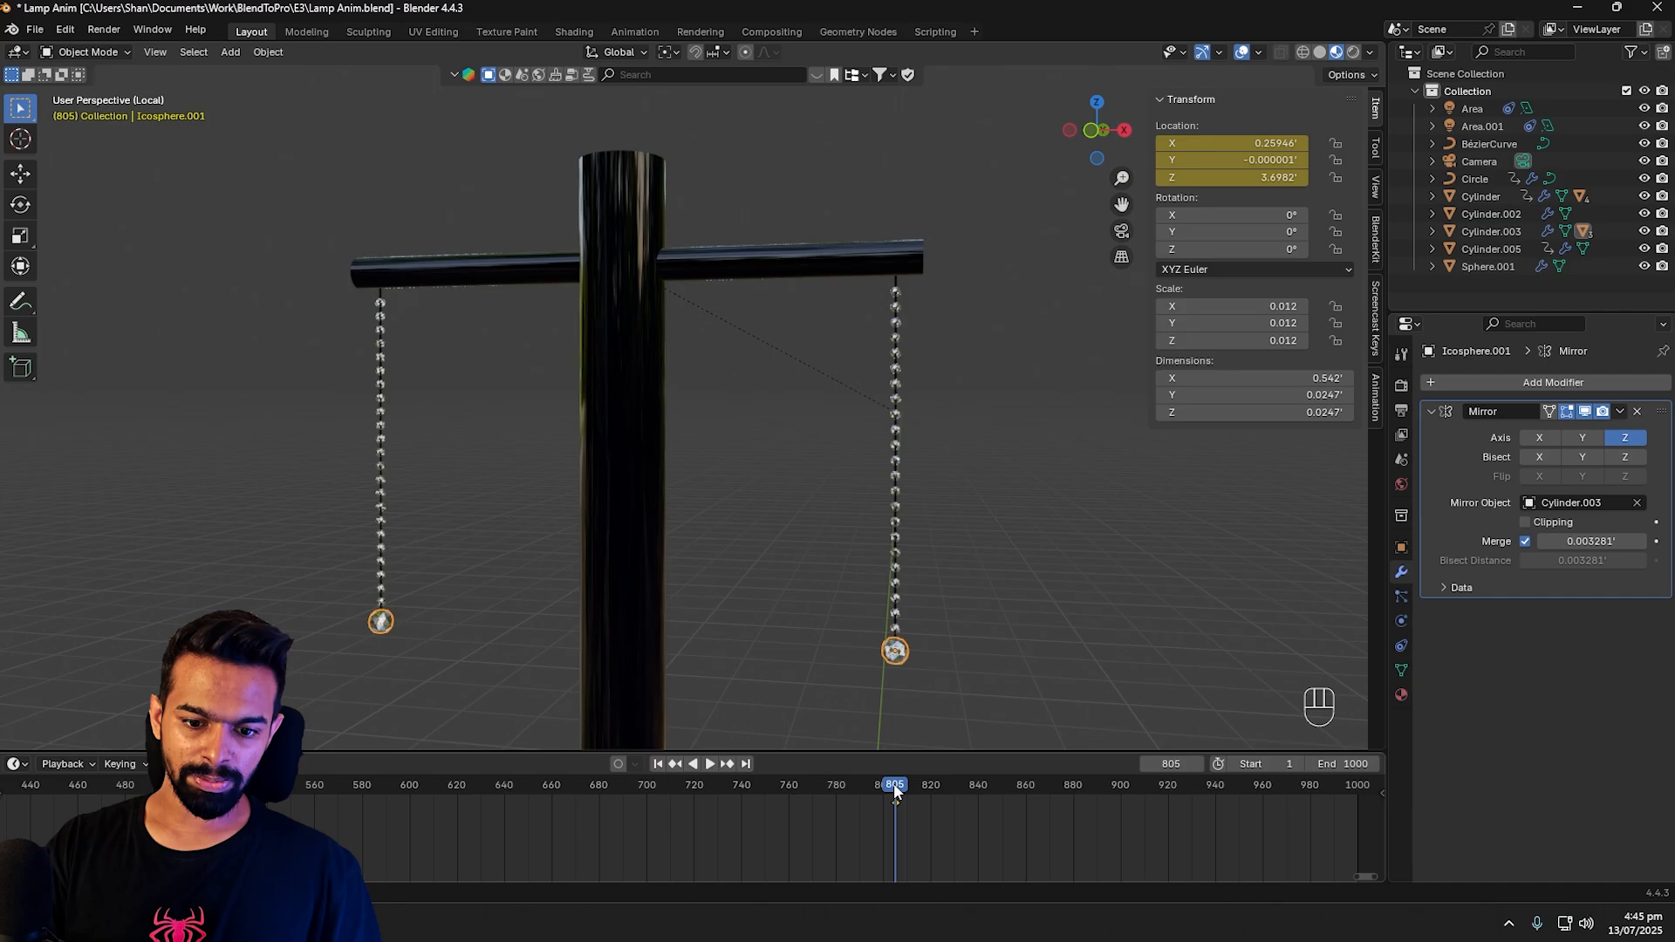
key("Left")
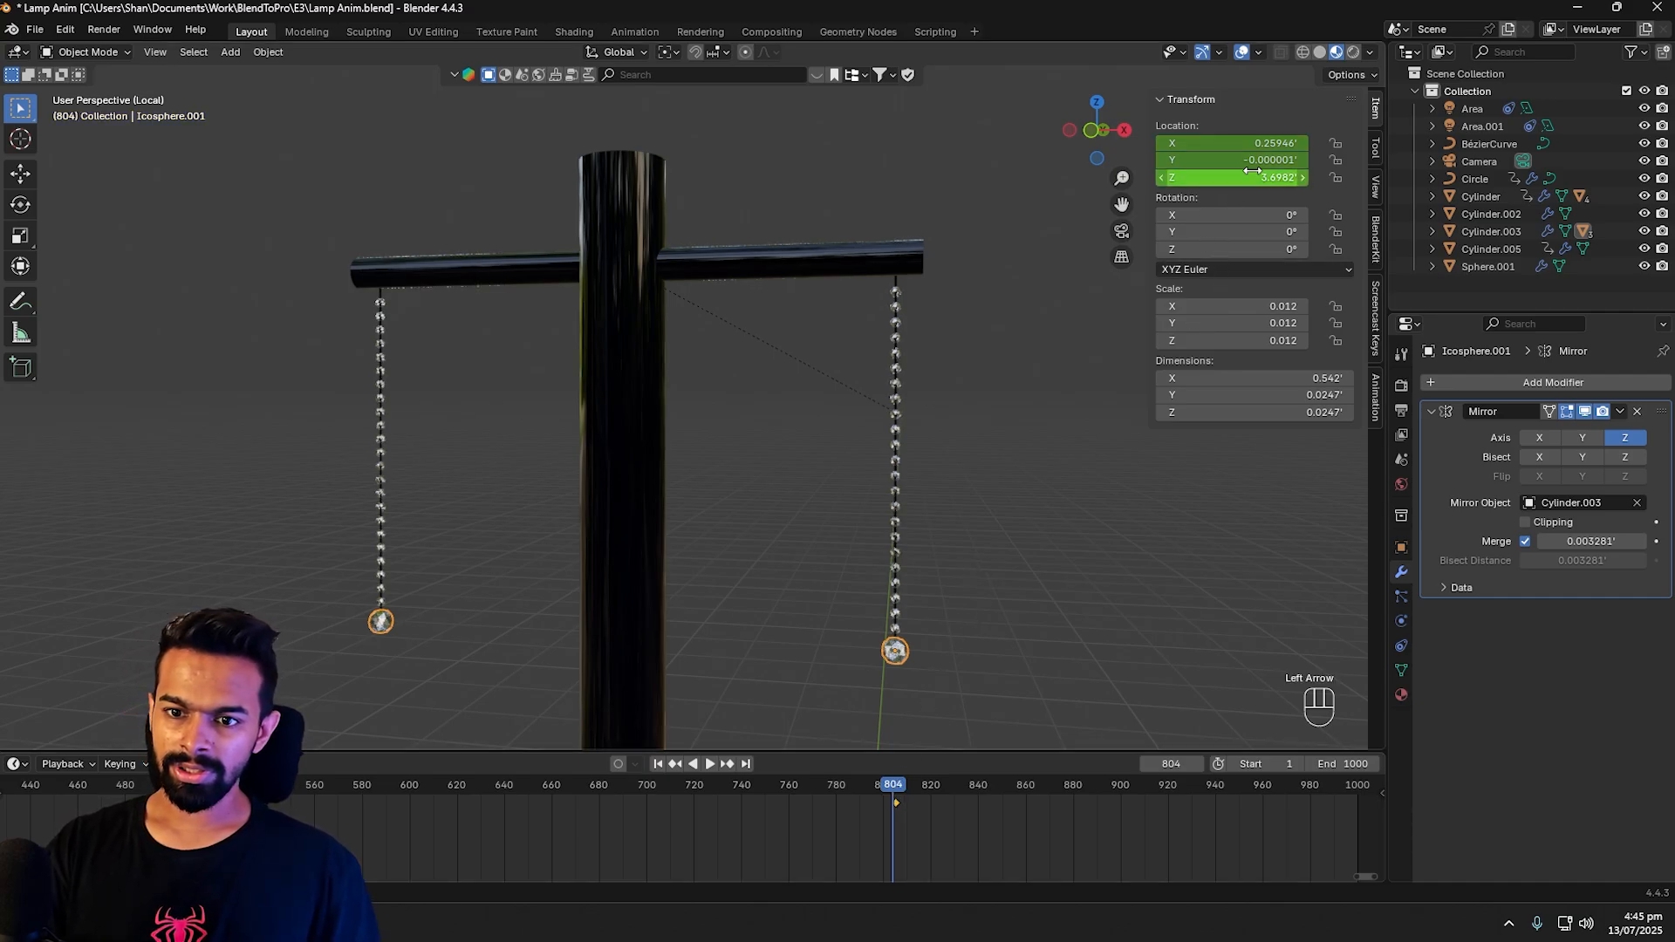
left_click_drag(1210, 179, 1287, 179)
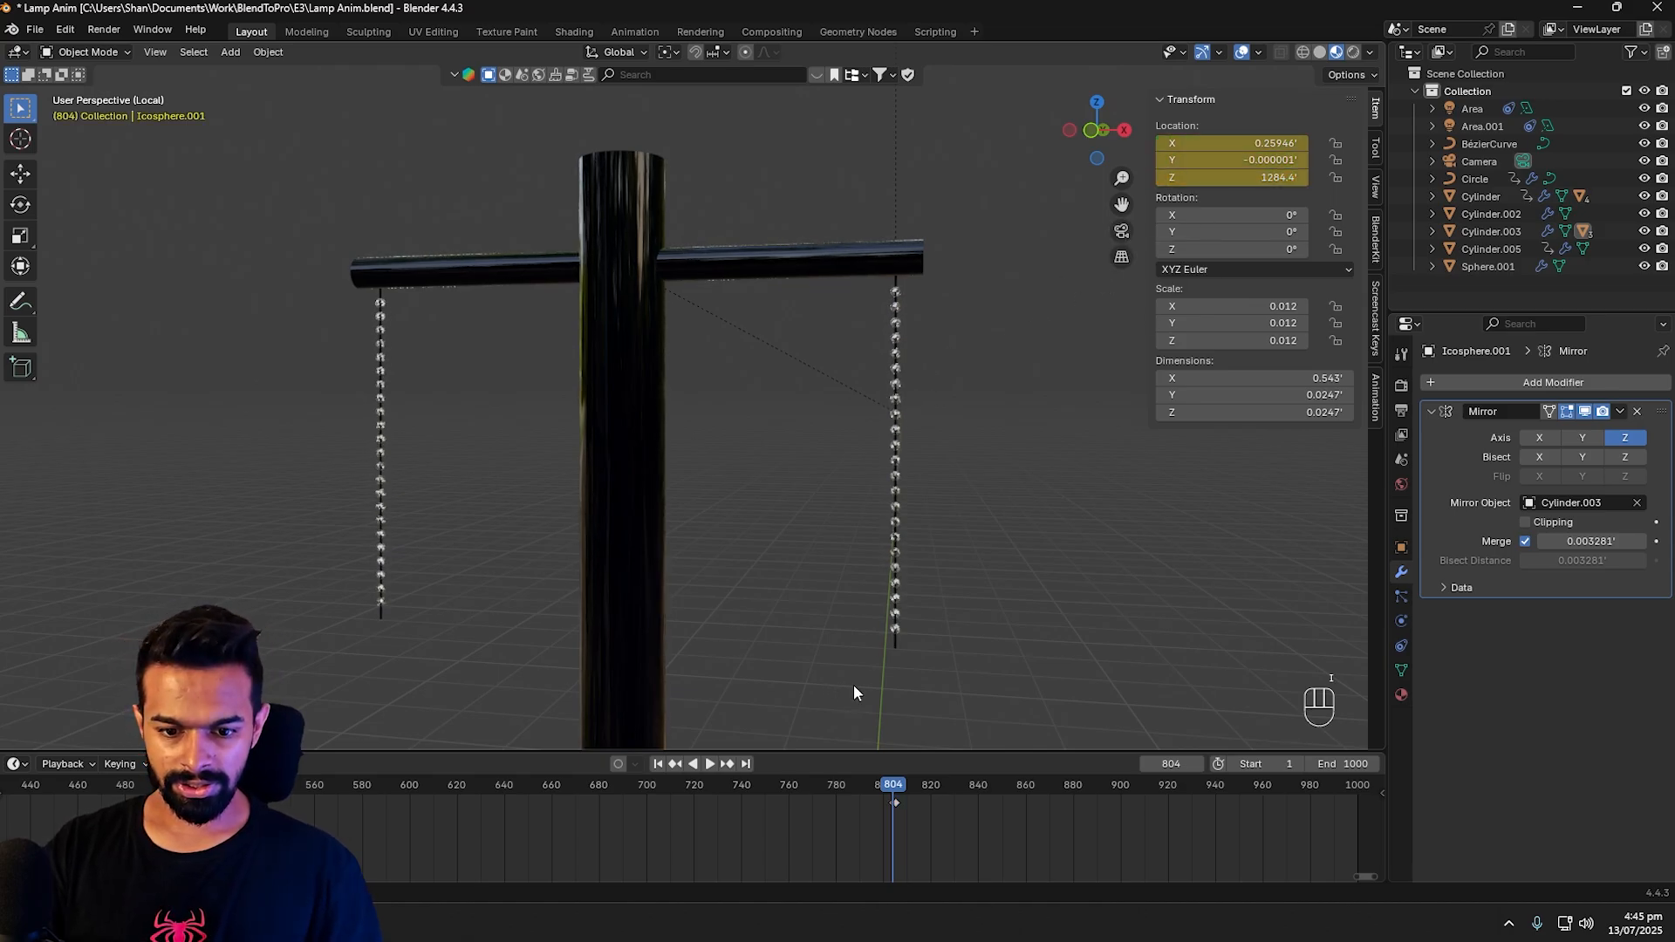
Step: Play the animation past frame 805 to examine the end balls' appearance, and leave local view to show the whole lamp
key("shift+space")
key("shift+space")
key("shift+space")
key("shift+space")
scroll(963, 589, "down", 3)
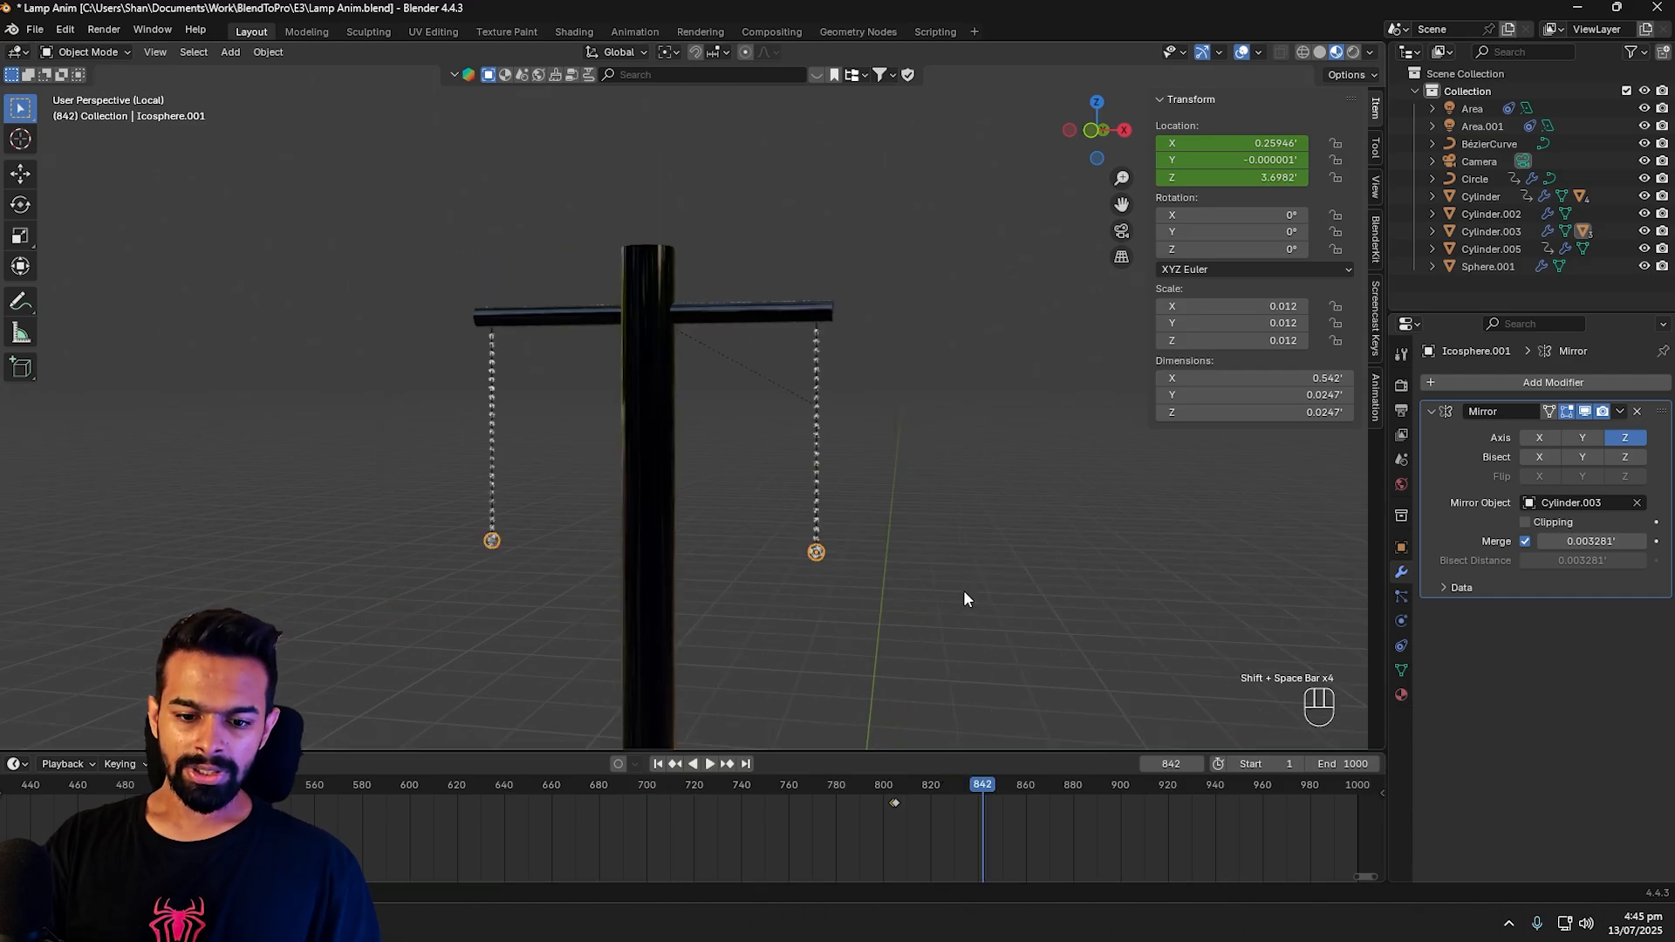
mouse_move(968, 788)
left_mouse_down()
mouse_move(748, 787)
mouse_move(966, 785)
left_mouse_up()
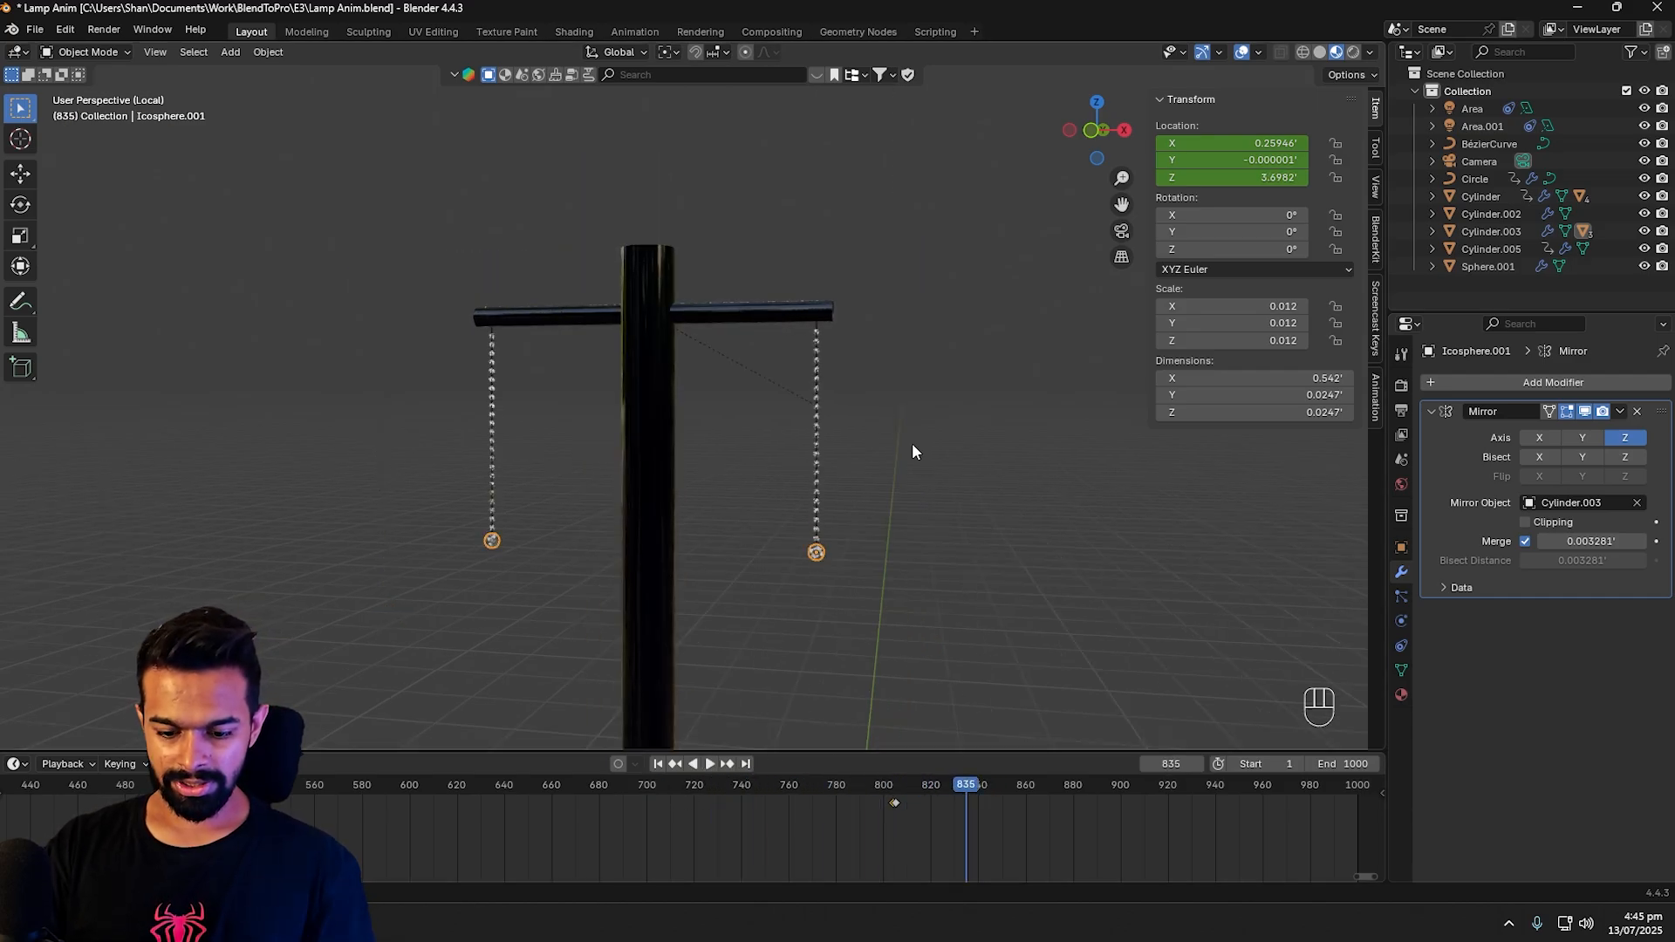
key("KP_Divide")
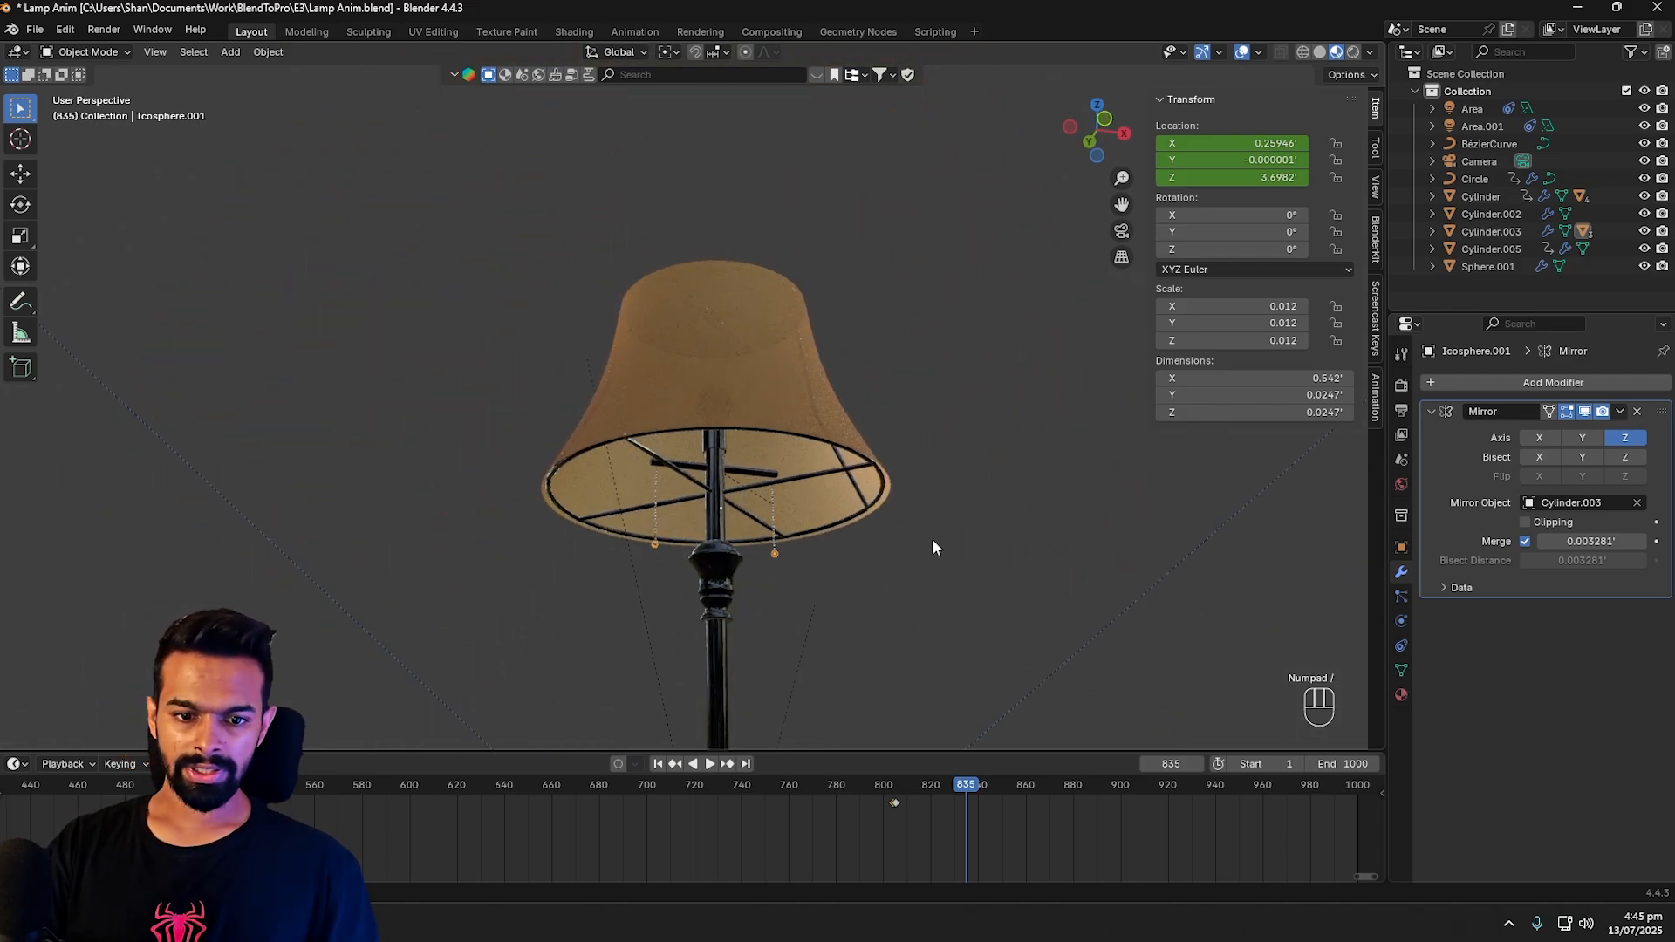
Step: Examine the assembled lamp from several angles, then scrub the running playback back to frame 810 and stop there
middle_click_drag(949, 594, 994, 568)
scroll(837, 555, "up", 5)
scroll(837, 555, "down", 6)
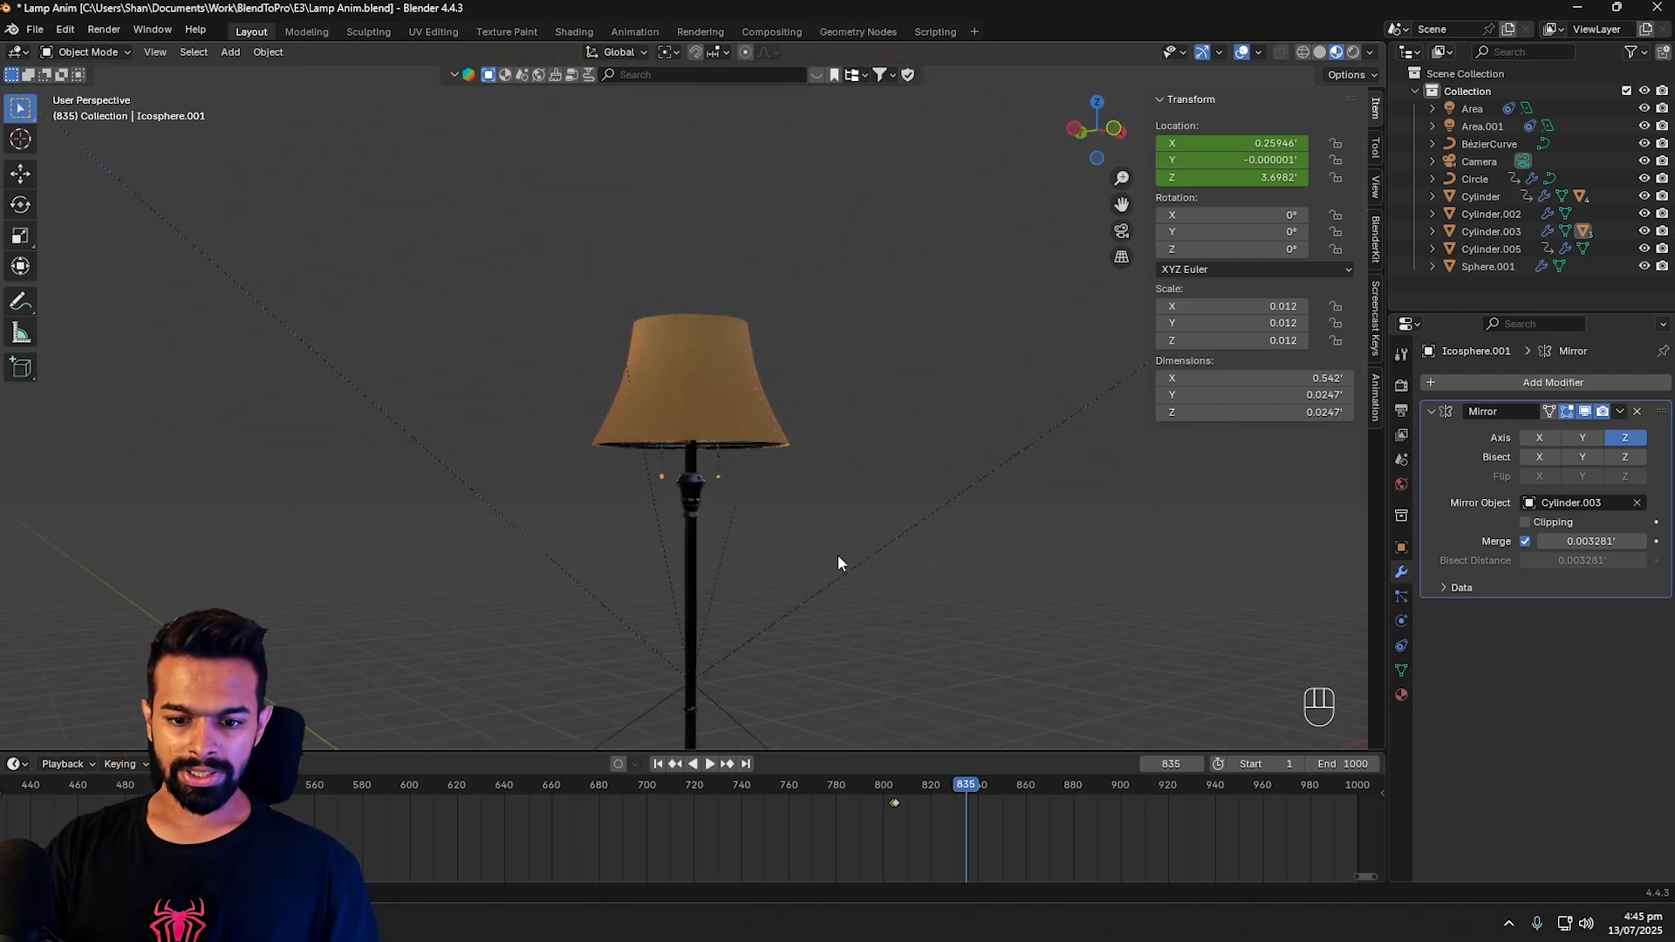
scroll(842, 626, "up", 3)
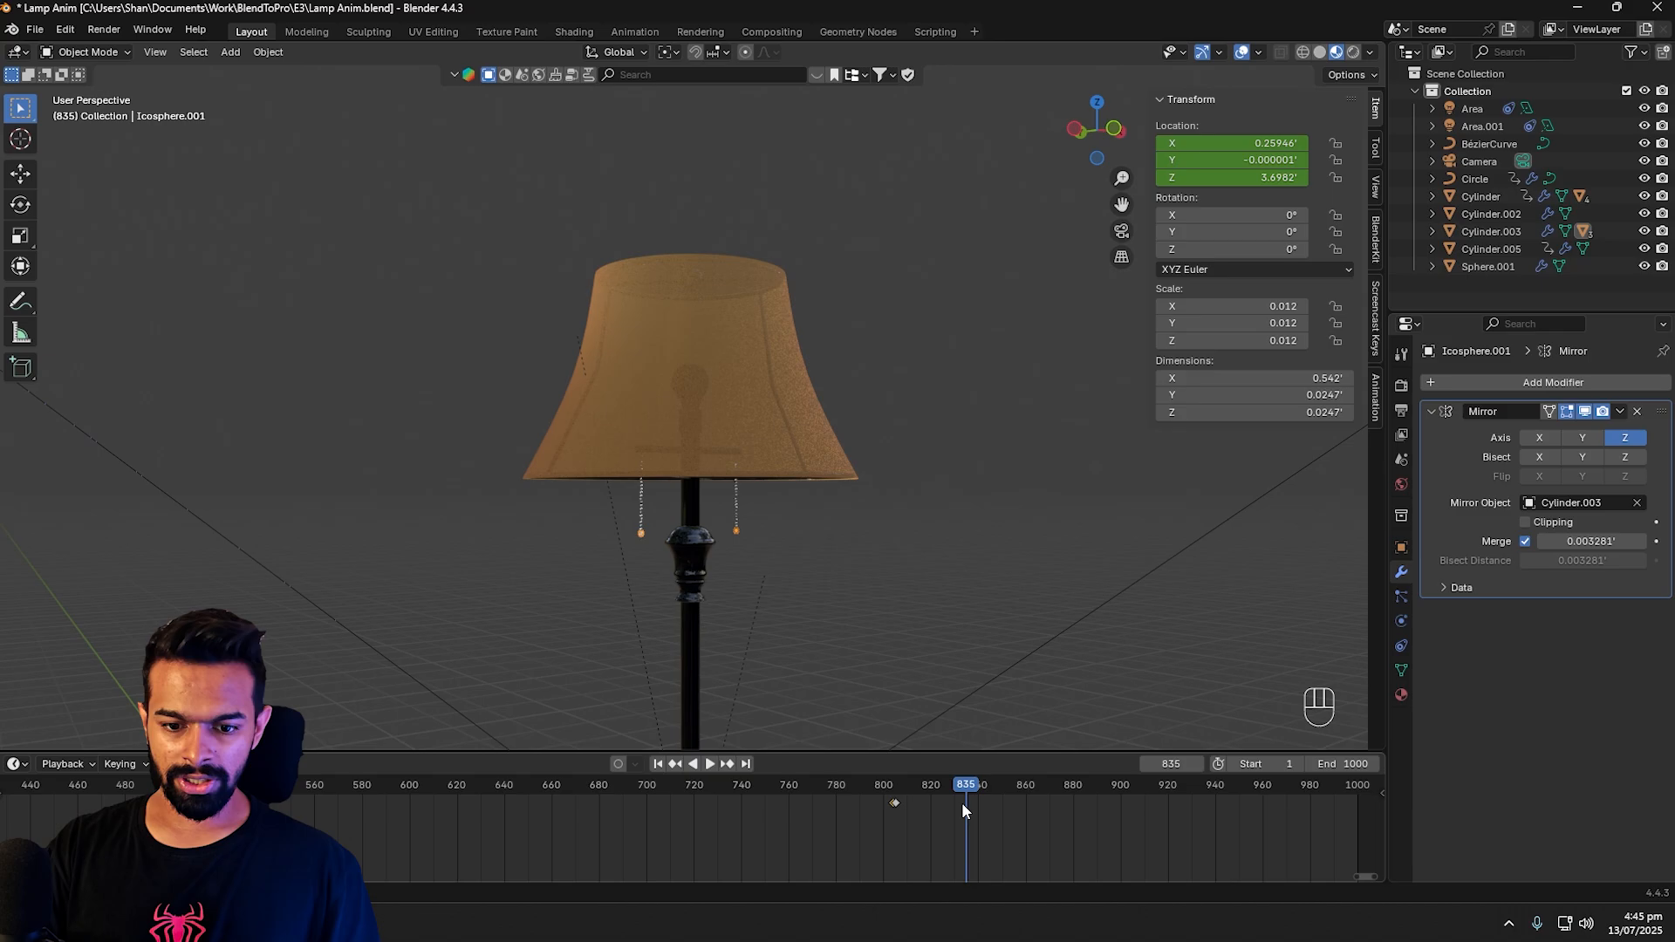
key("space")
left_click_drag(962, 785, 907, 787)
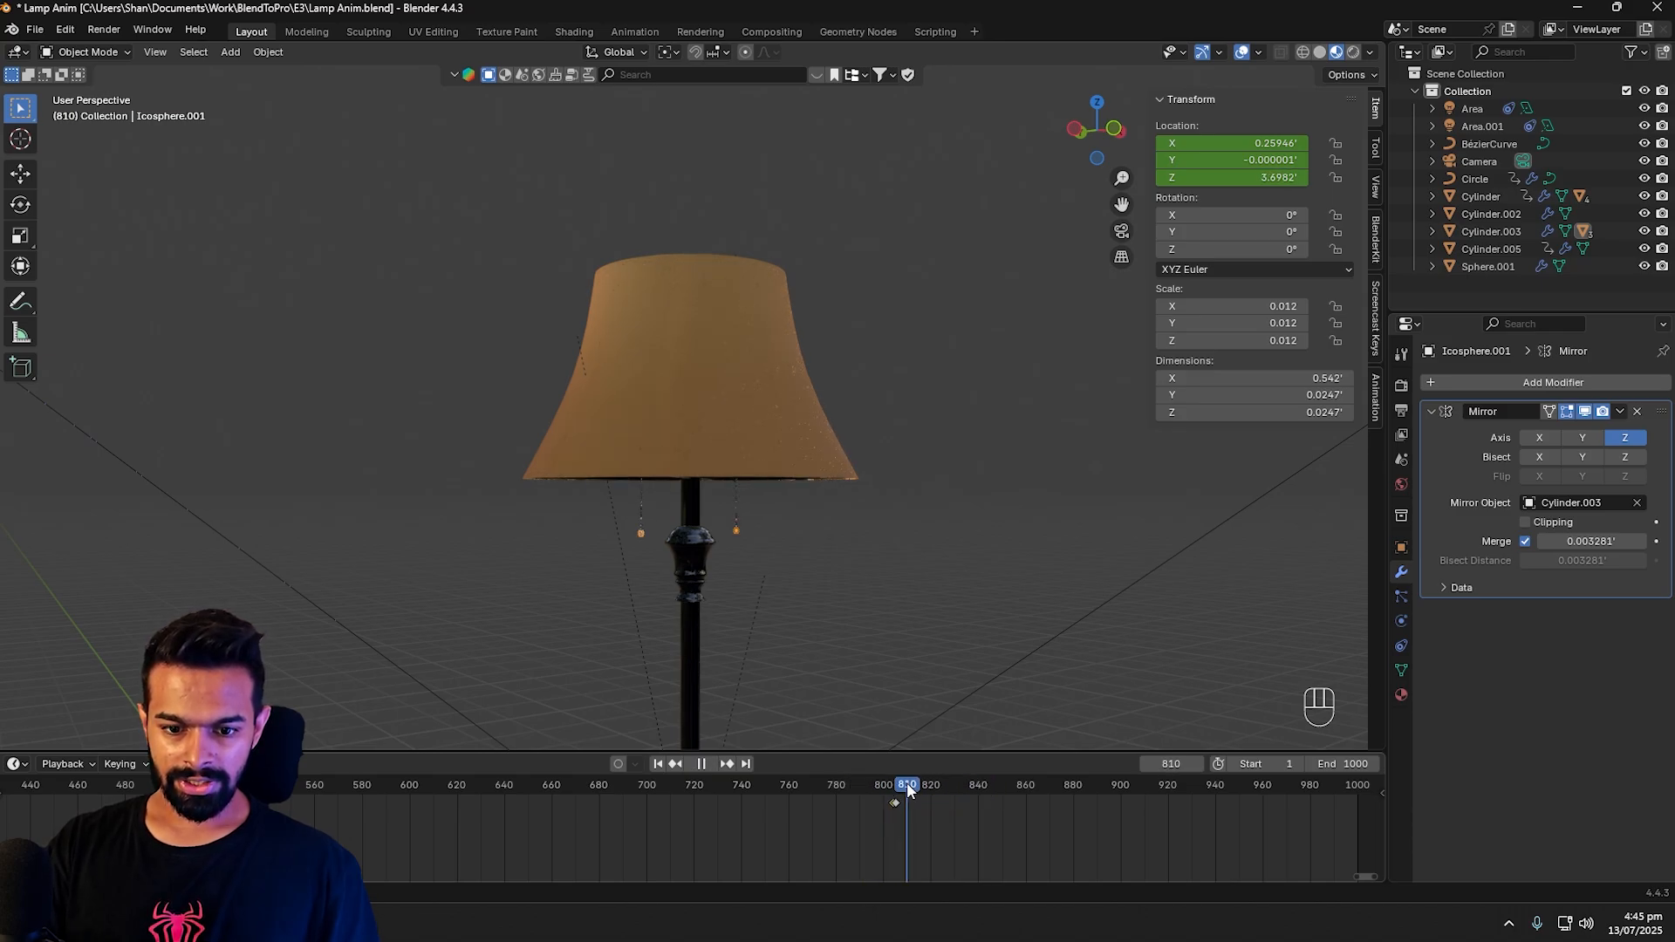
key("space")
Step: Select the bulb under the shade and keyframe its Material.004 emission strength at 0 on frame 809
scroll(846, 543, "up", 2)
middle_click_drag(846, 542, 935, 598)
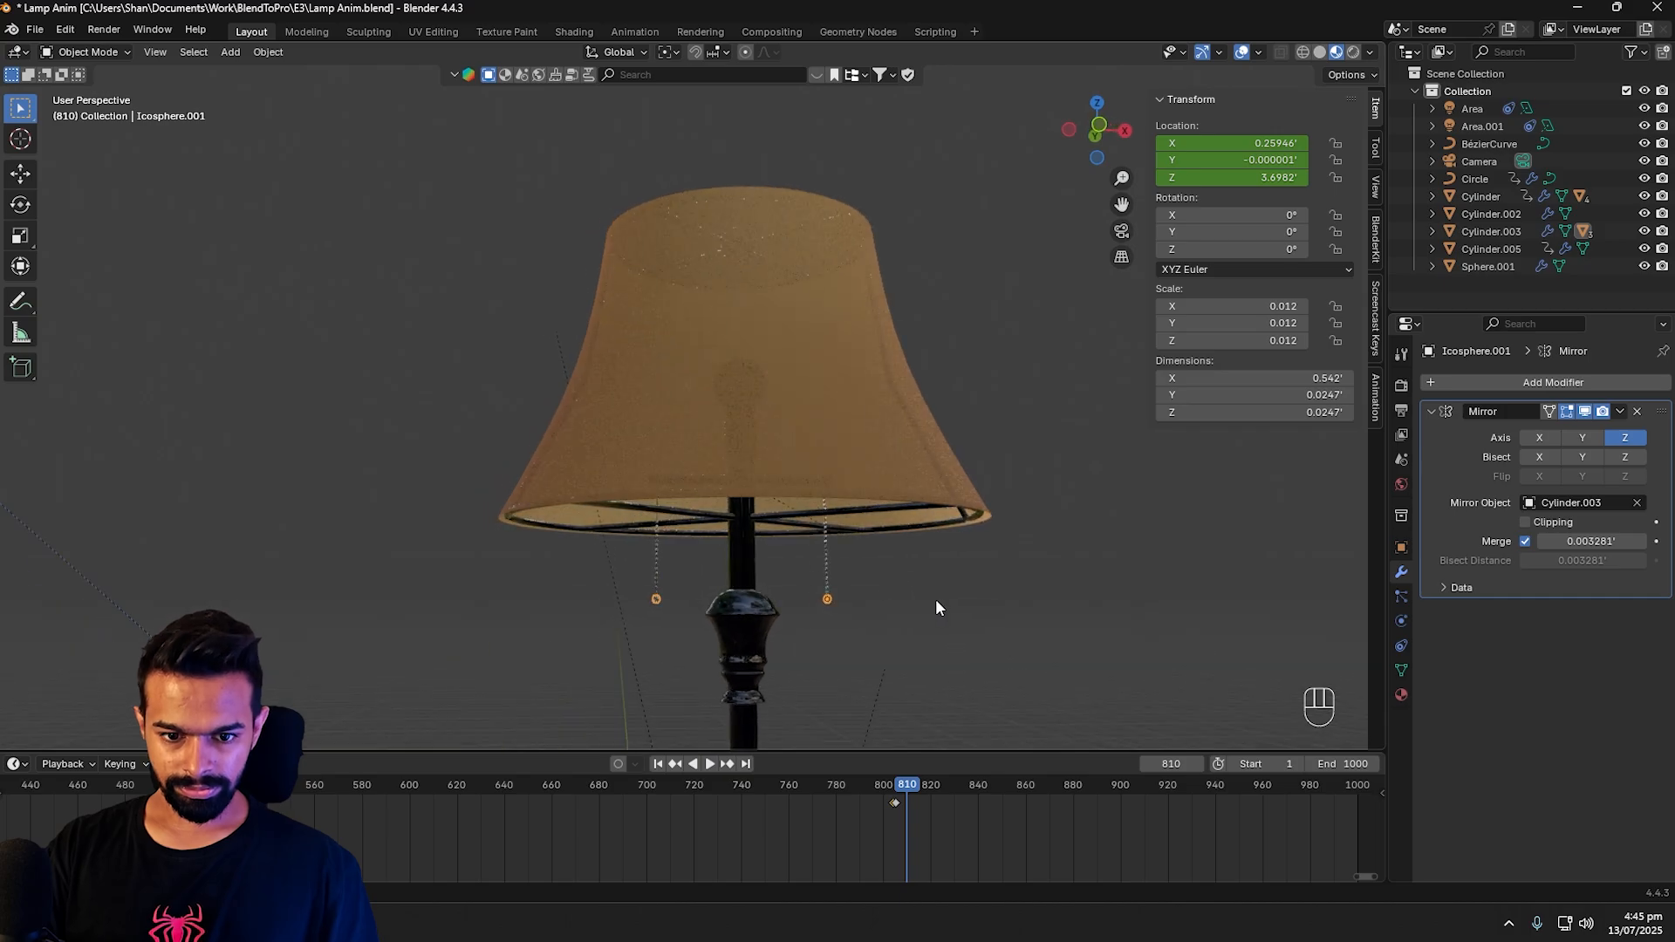
scroll(950, 637, "up", 2)
middle_click_drag(964, 665, 789, 526, "shift")
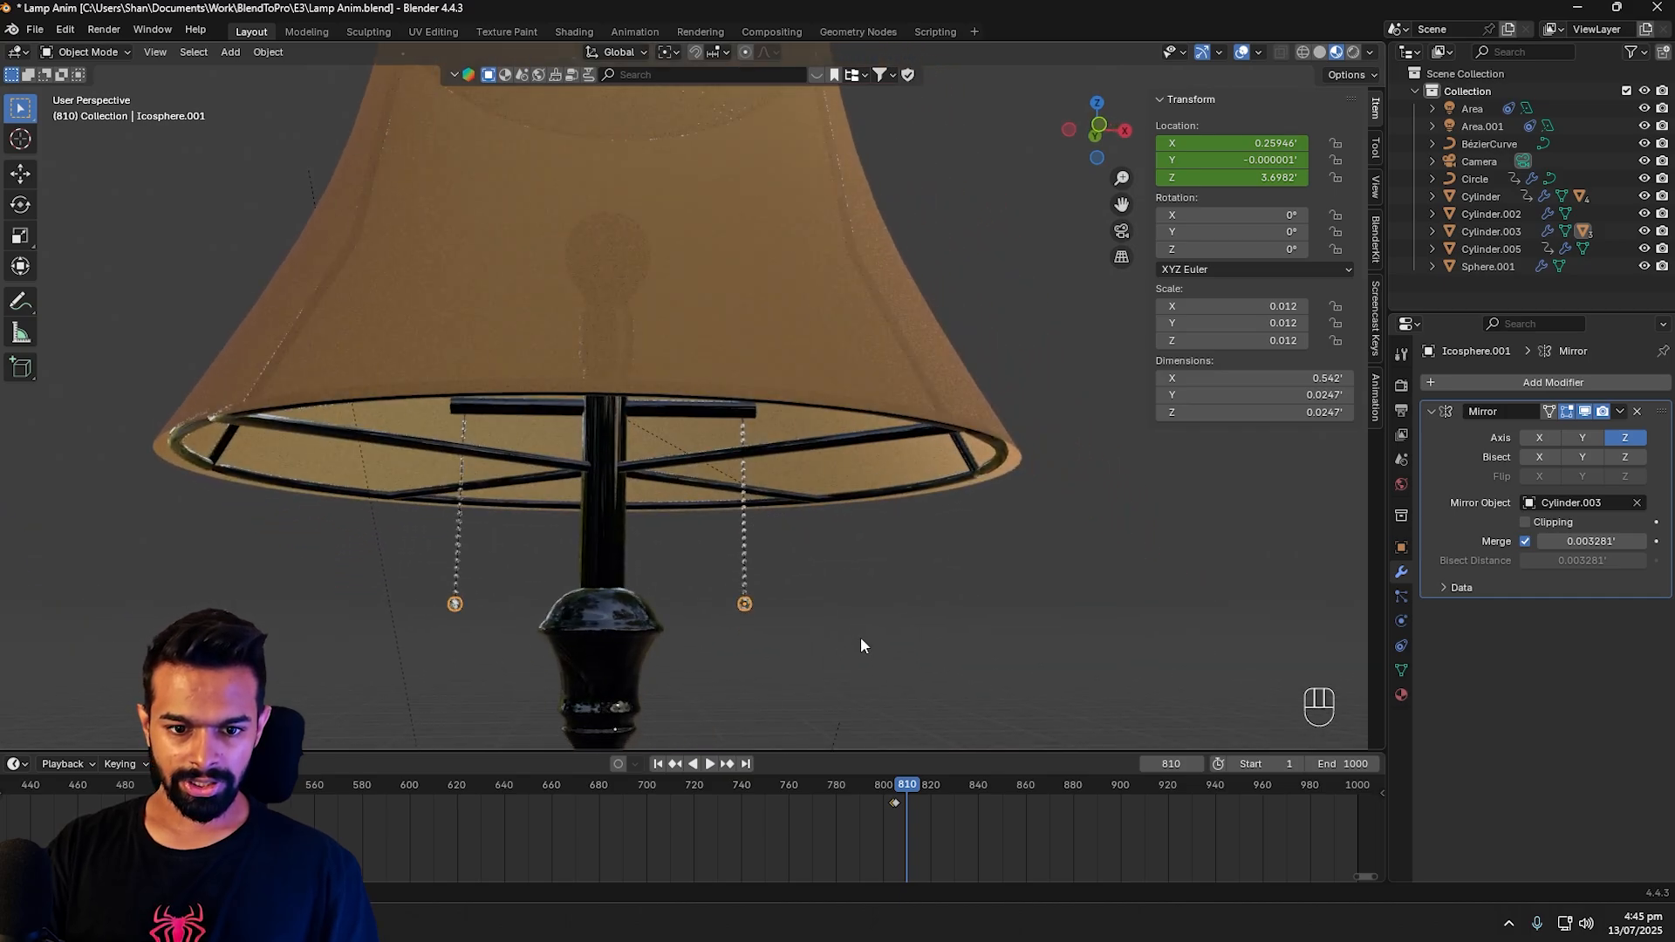
middle_click_drag(851, 628, 722, 490)
left_click(615, 315)
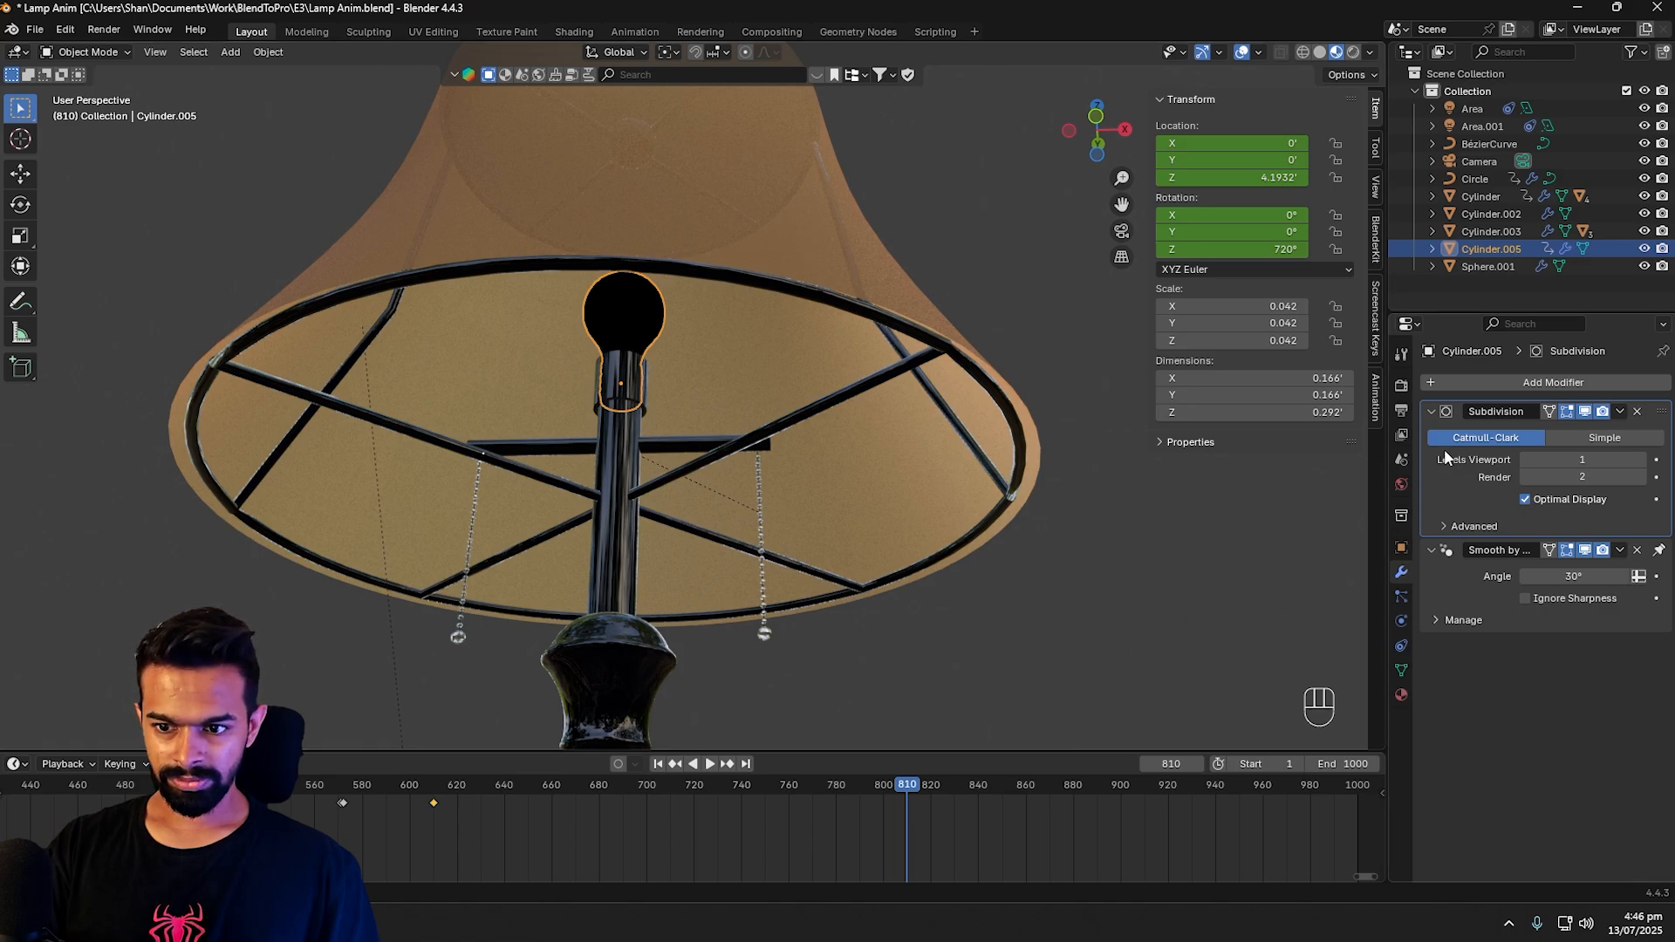
left_click(1401, 694)
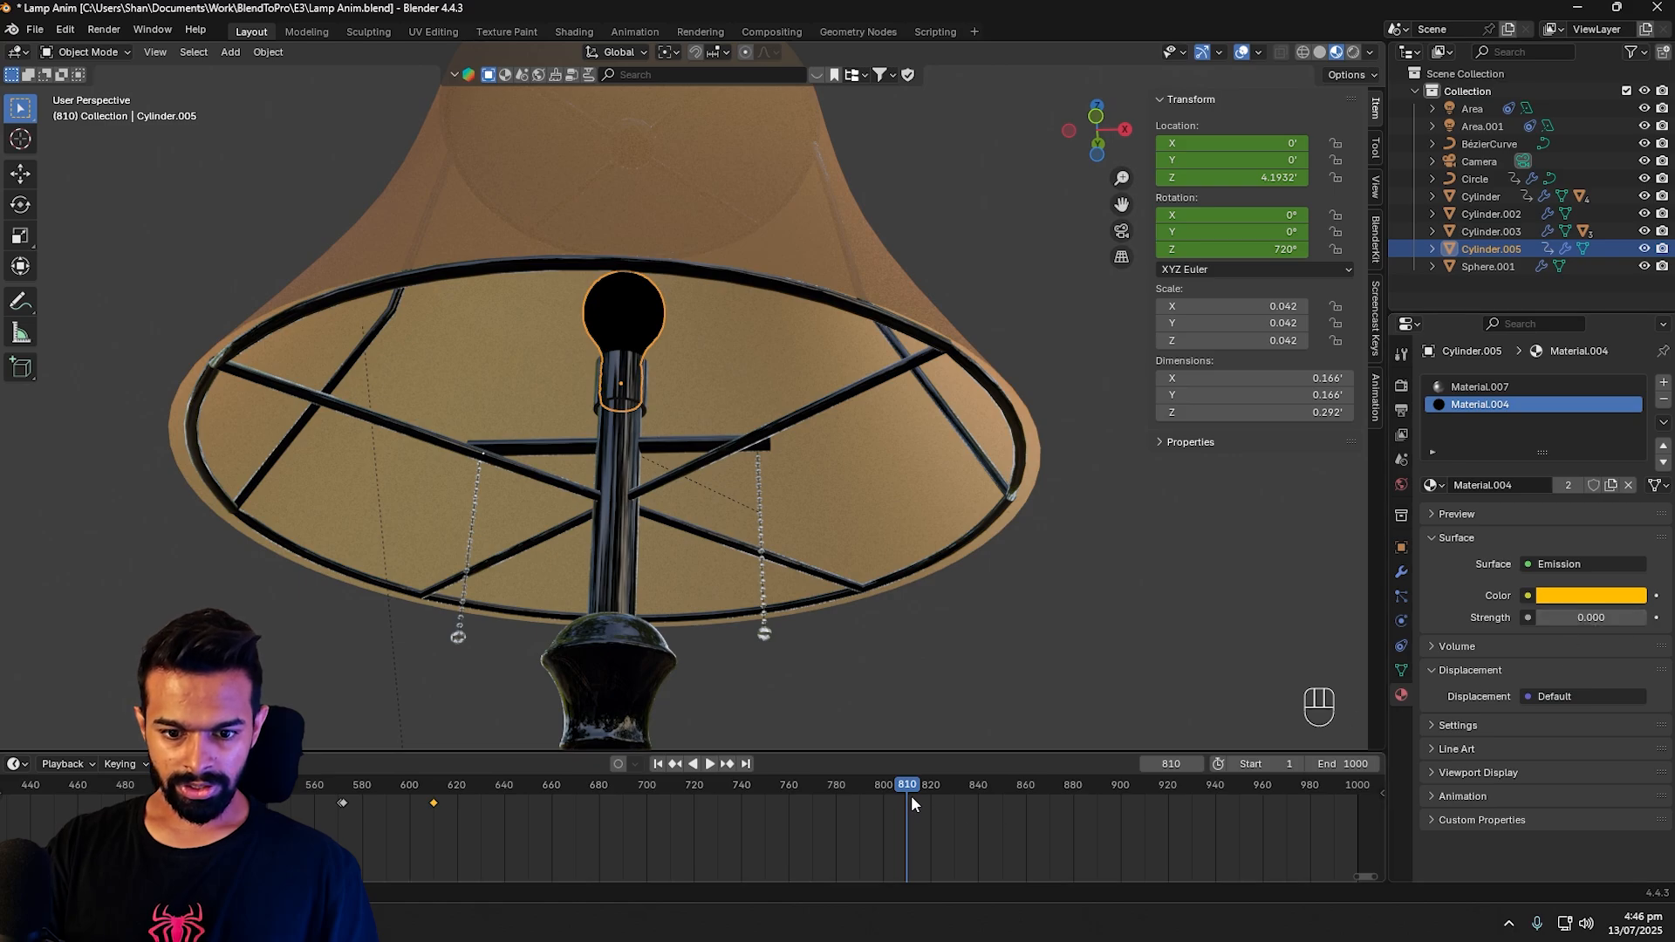
key("Left")
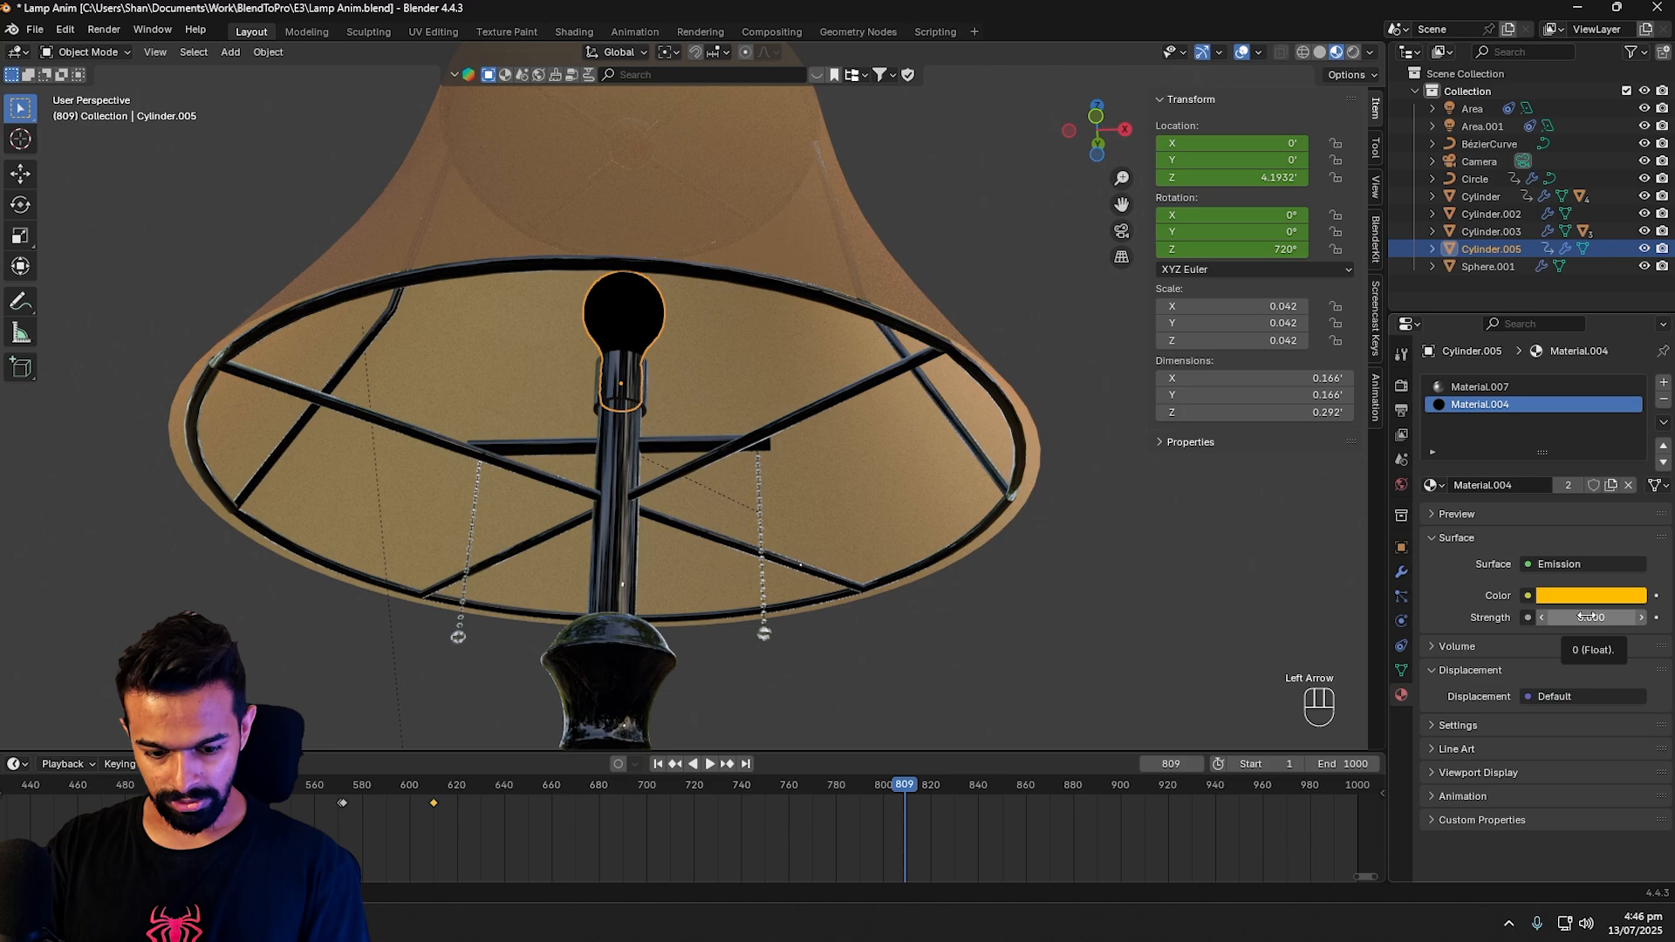
key("i")
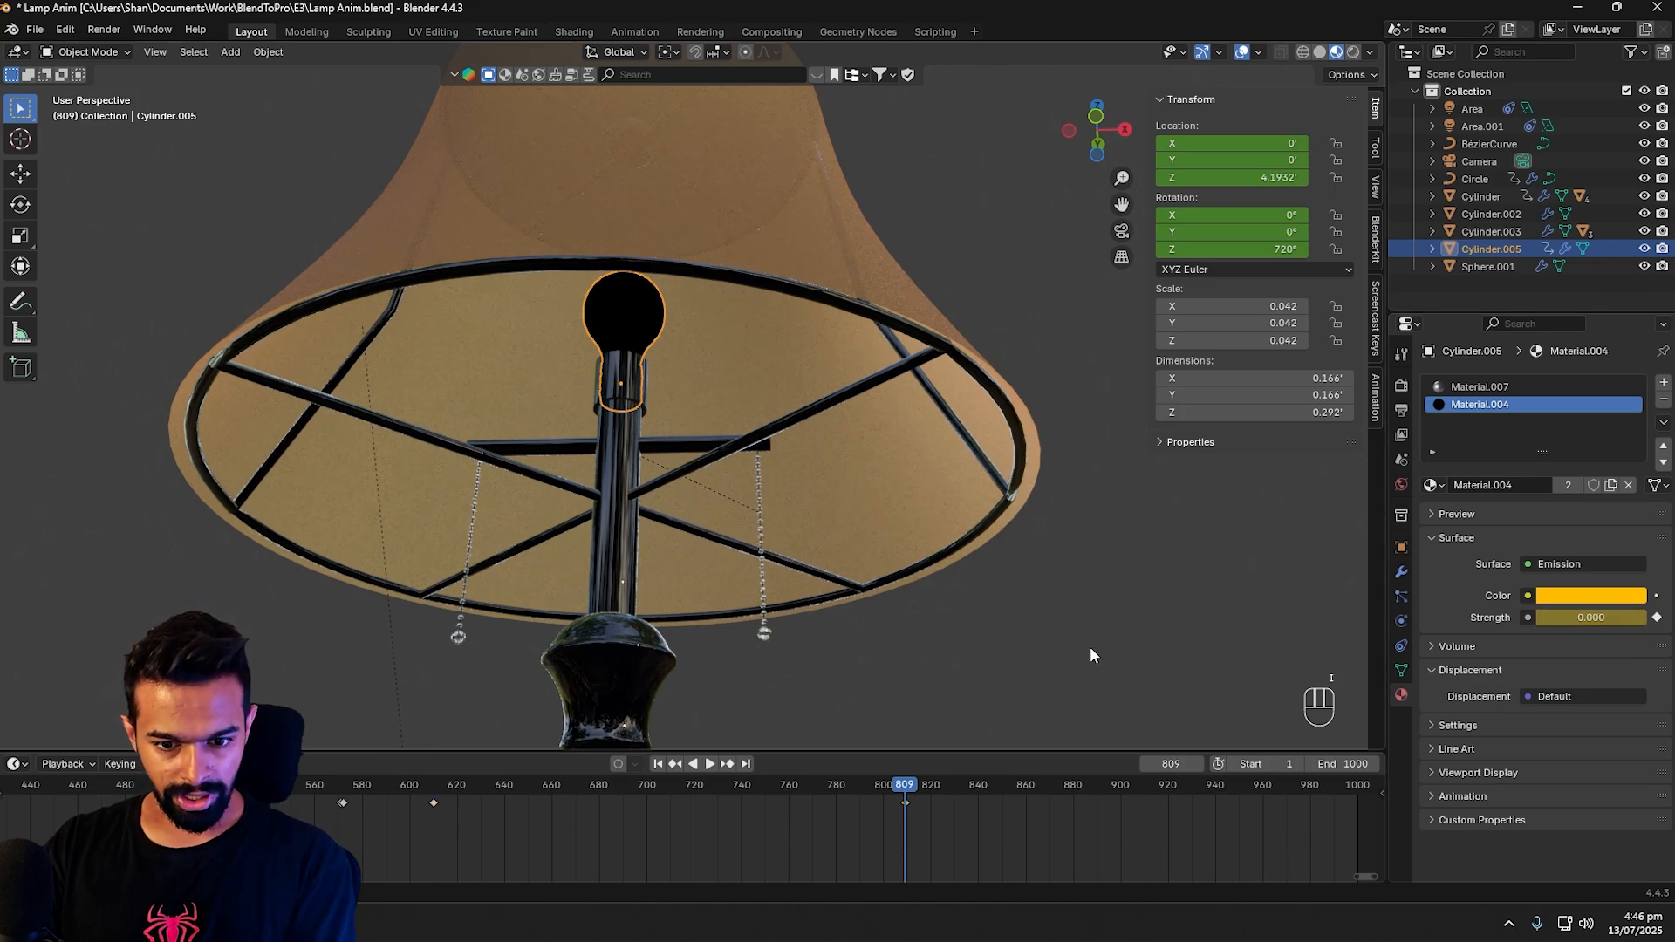
Step: On frame 810, set the bulb material's emission strength to 300 and keyframe it
key("Right")
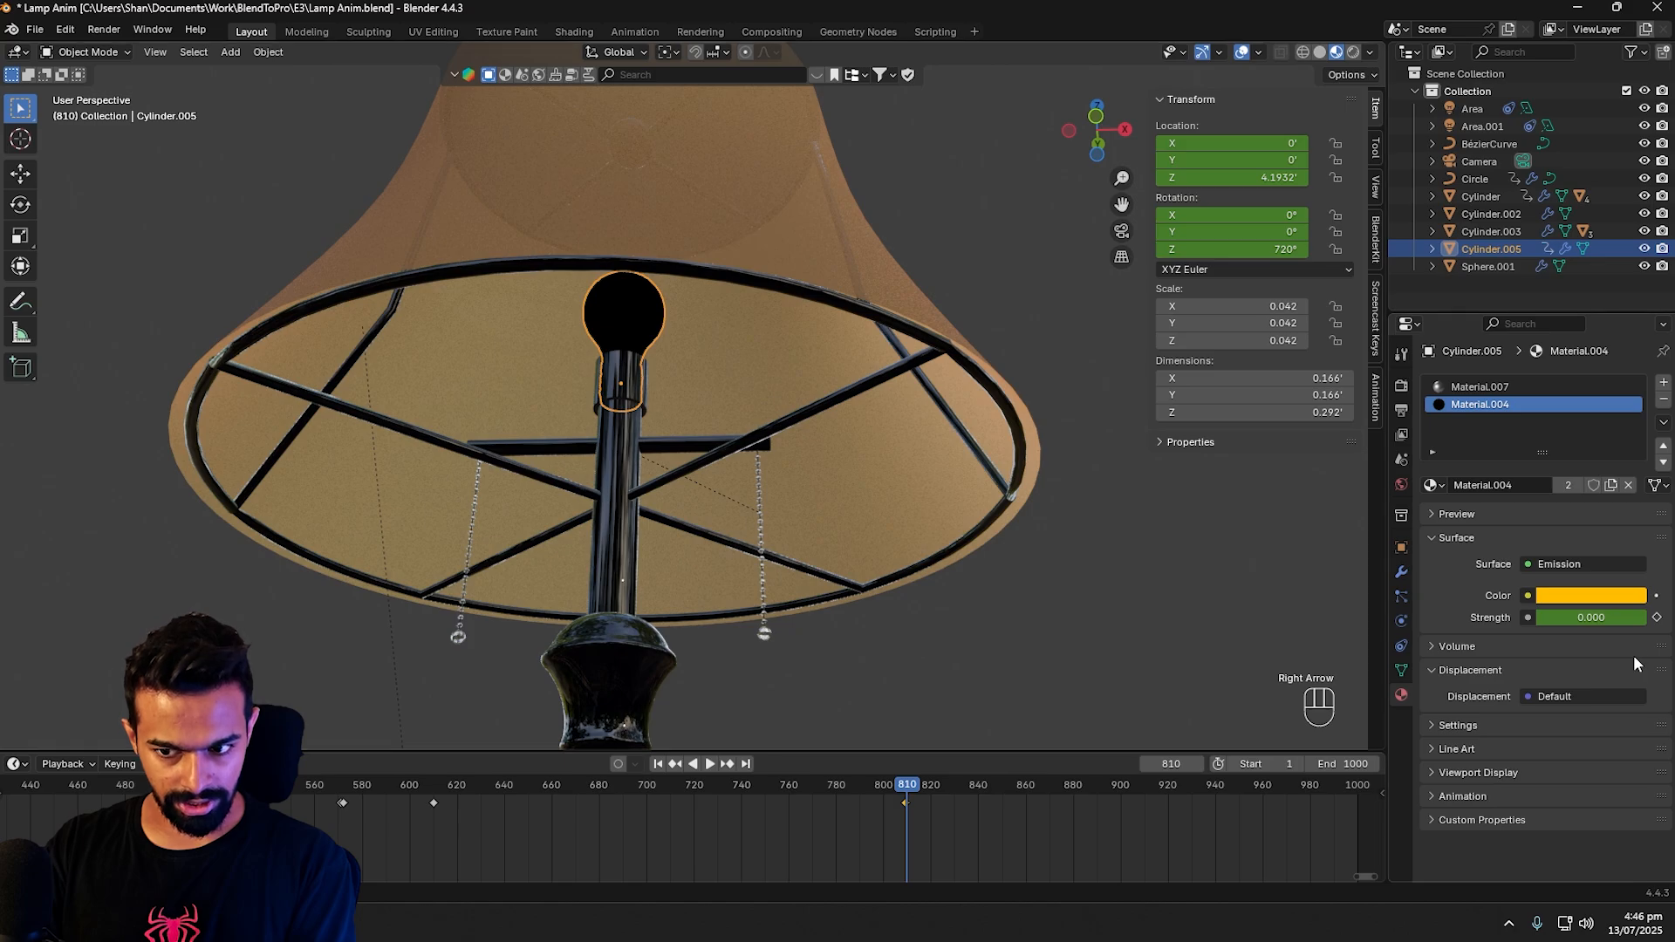
left_click(1595, 617)
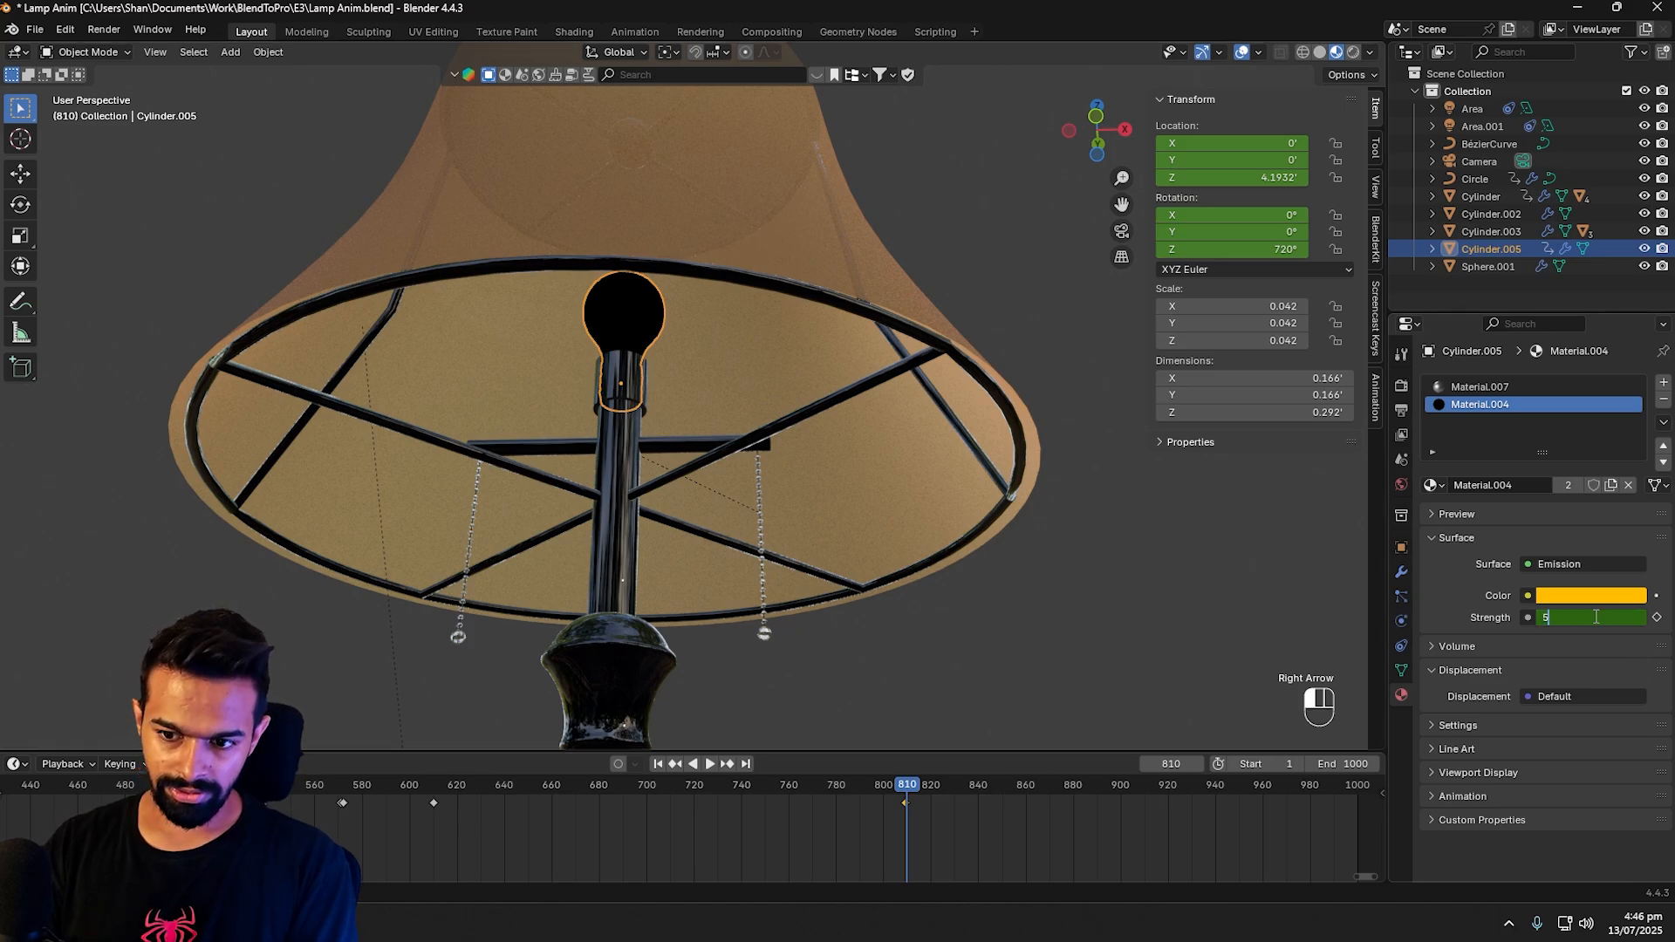
type("5")
key("BackSpace")
type("300")
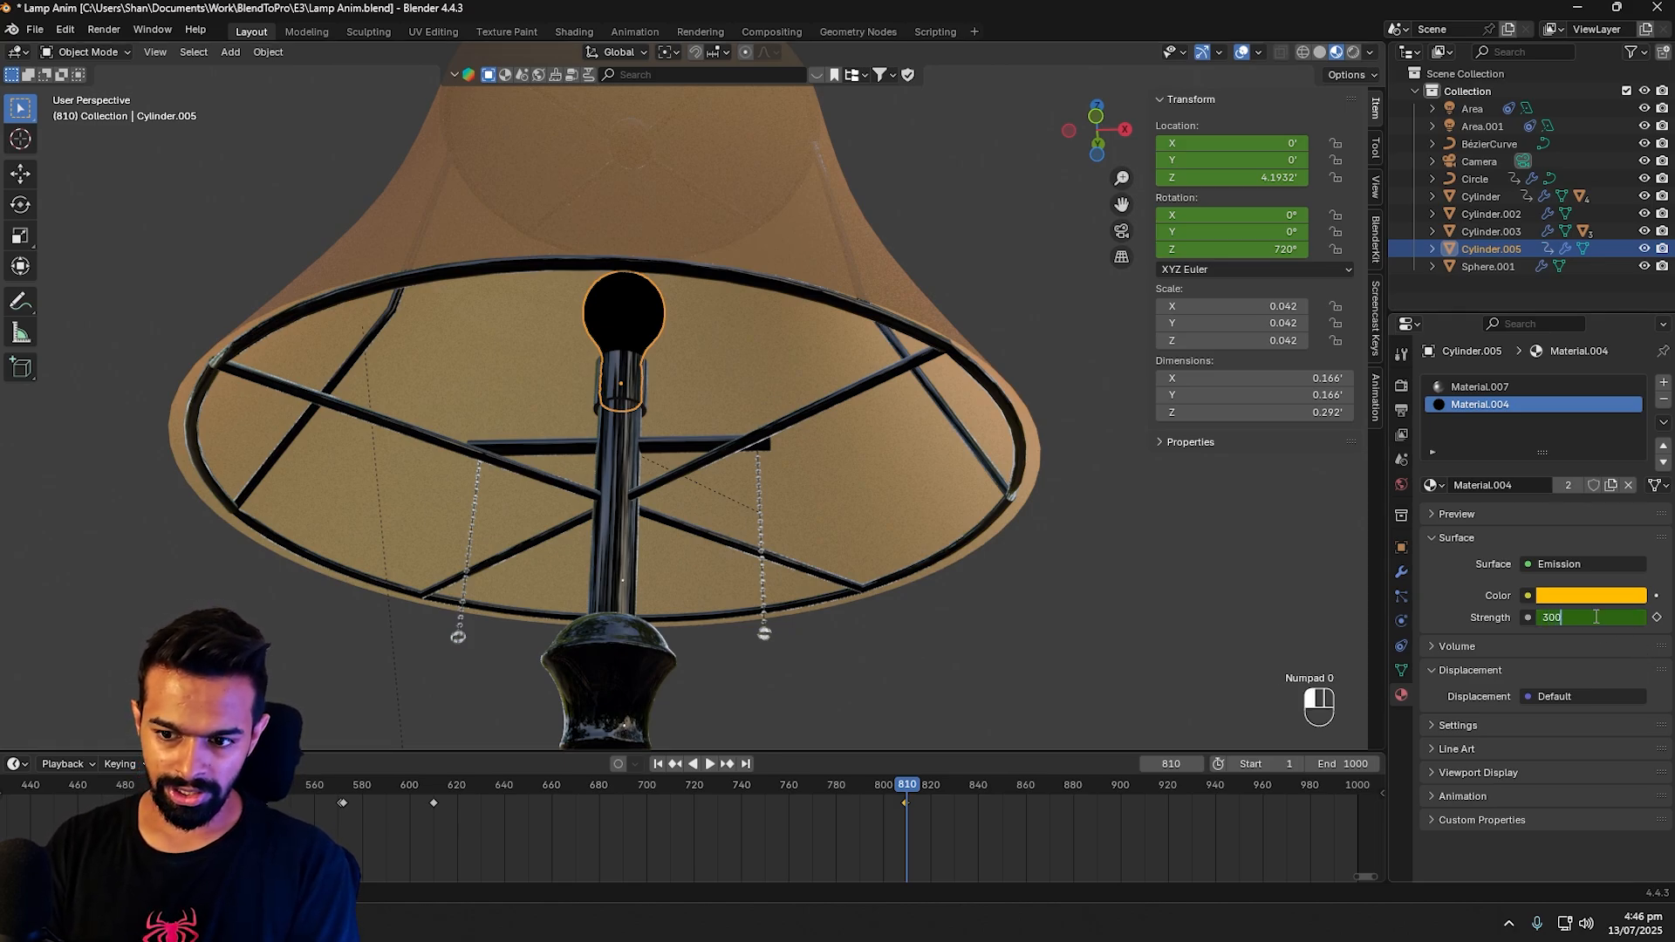
key("Return")
left_click(1658, 618)
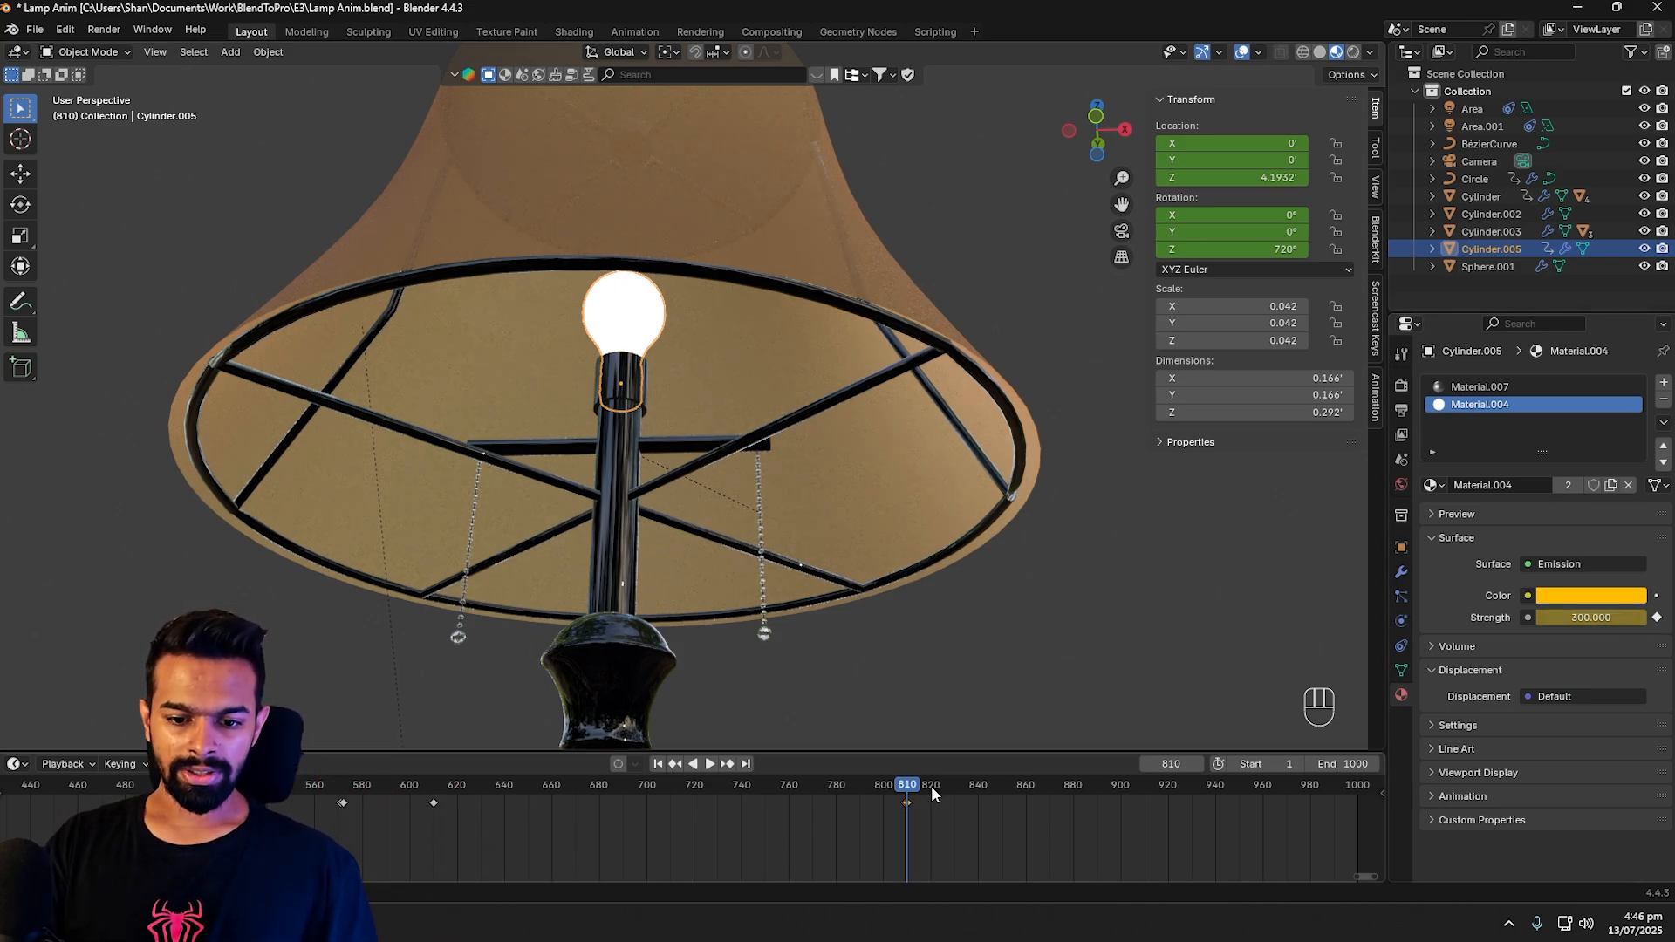
Step: Go to frame 840 and set the animation's end frame to 840
left_click(977, 787)
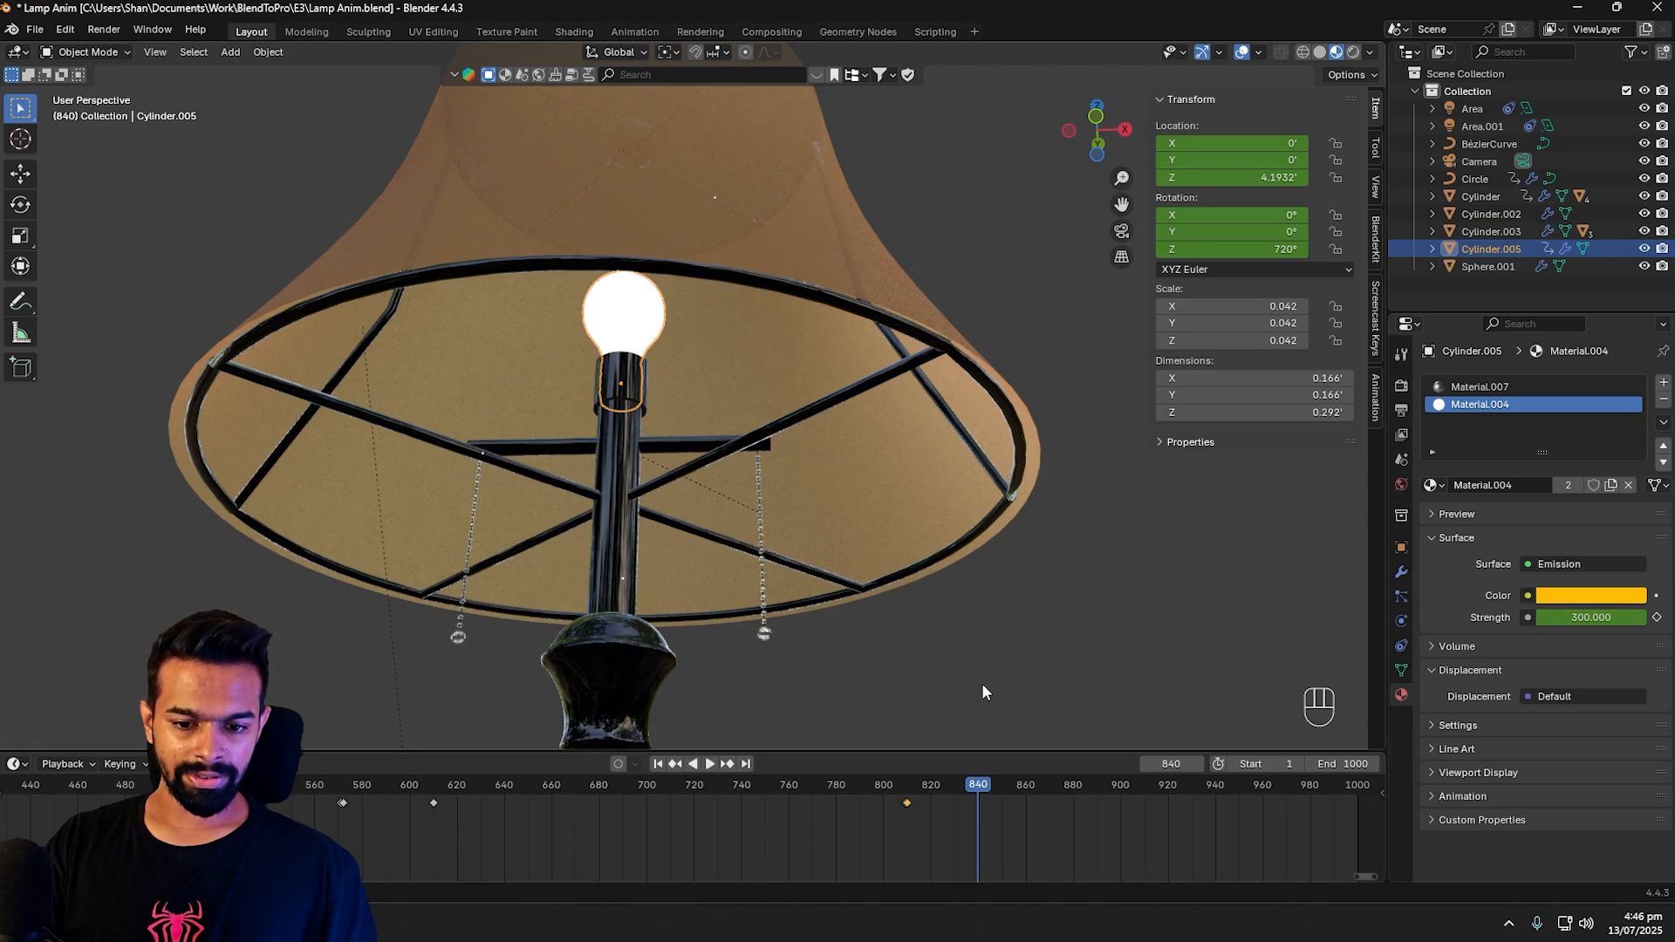
left_click(1344, 764)
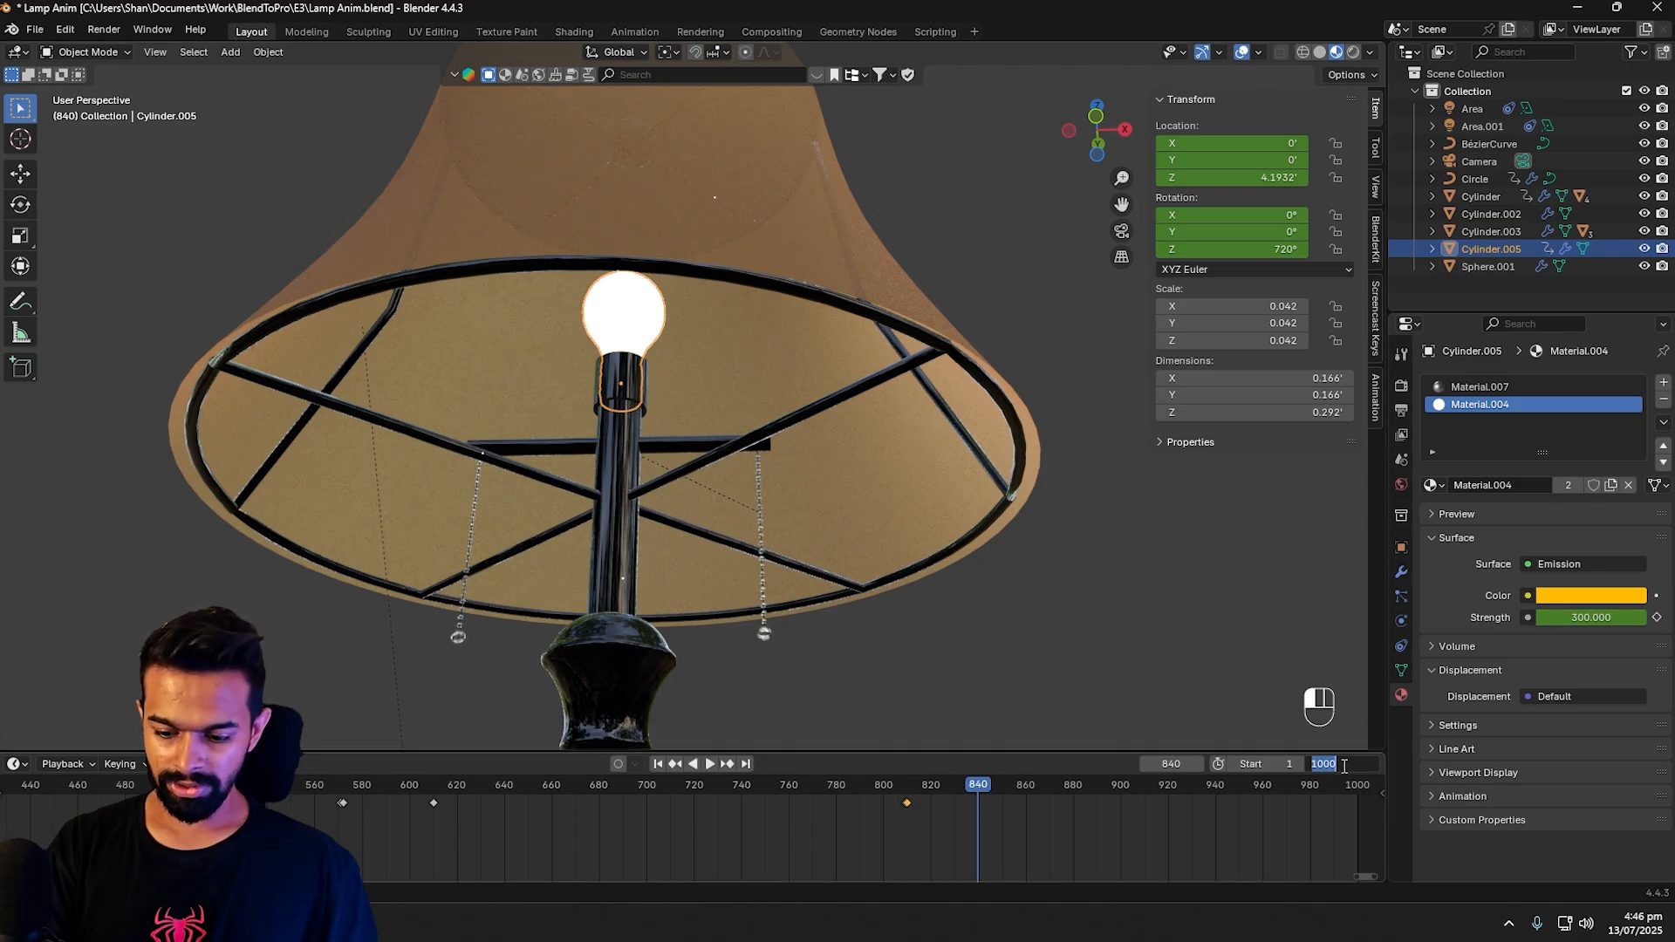
type("840")
key("Return")
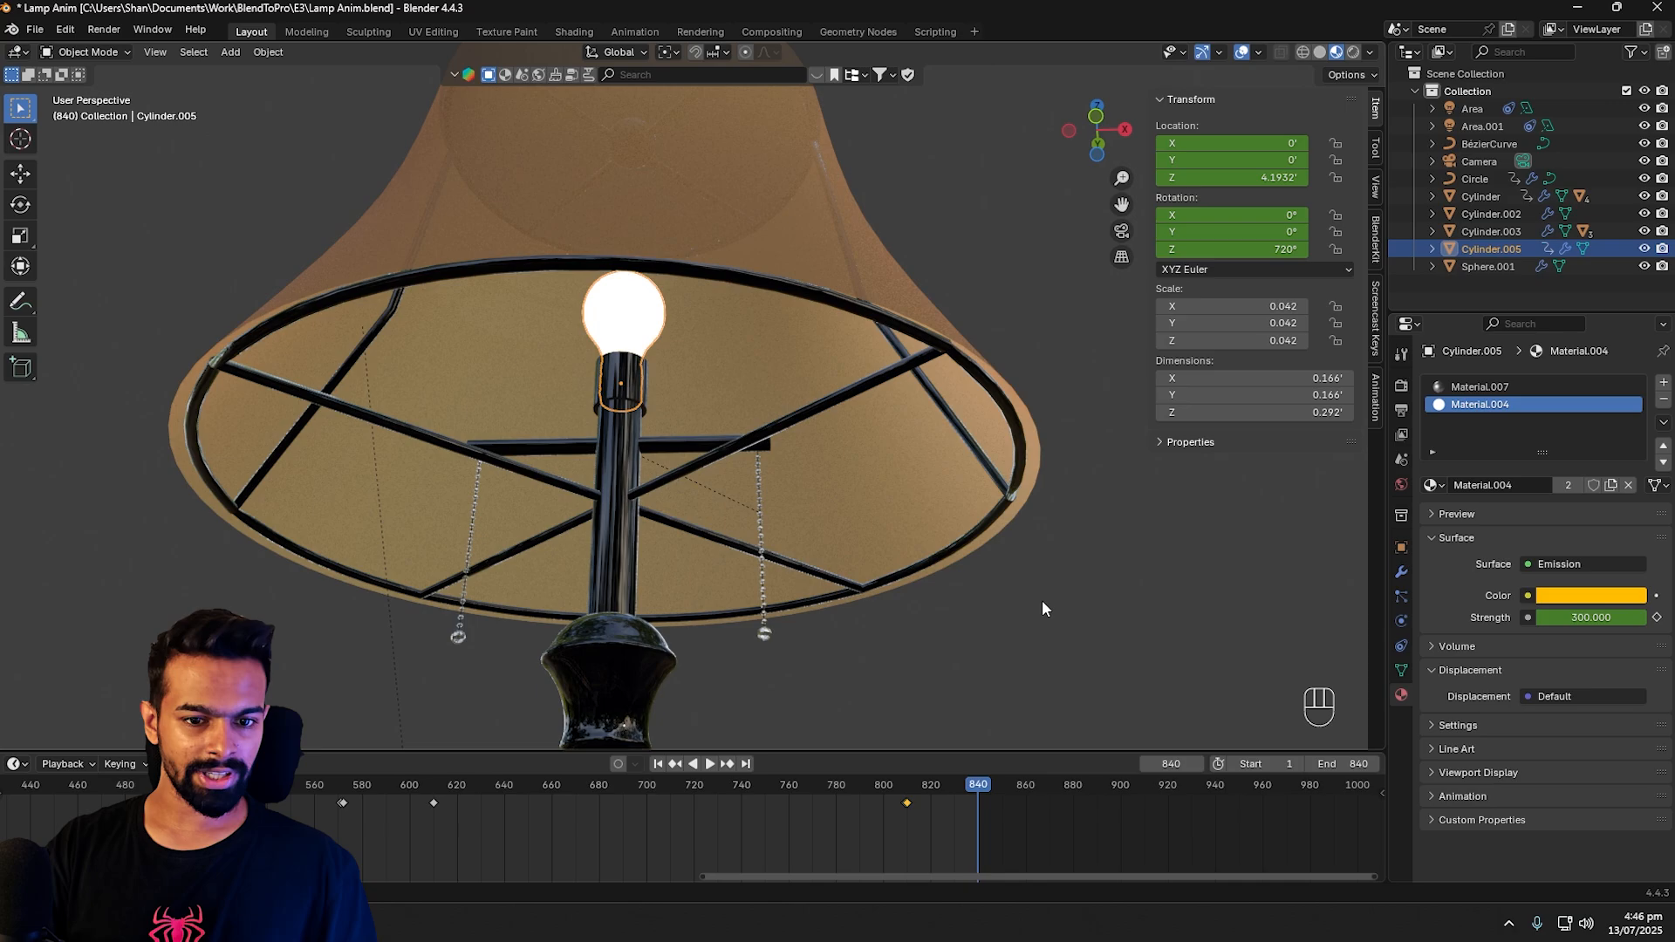
Step: Select the power cord curve on the floor beside the lamp base and inspect its control points in edit mode
scroll(1041, 599, "down", 10)
middle_click_drag(1041, 600, 810, 514)
scroll(797, 569, "up", 1)
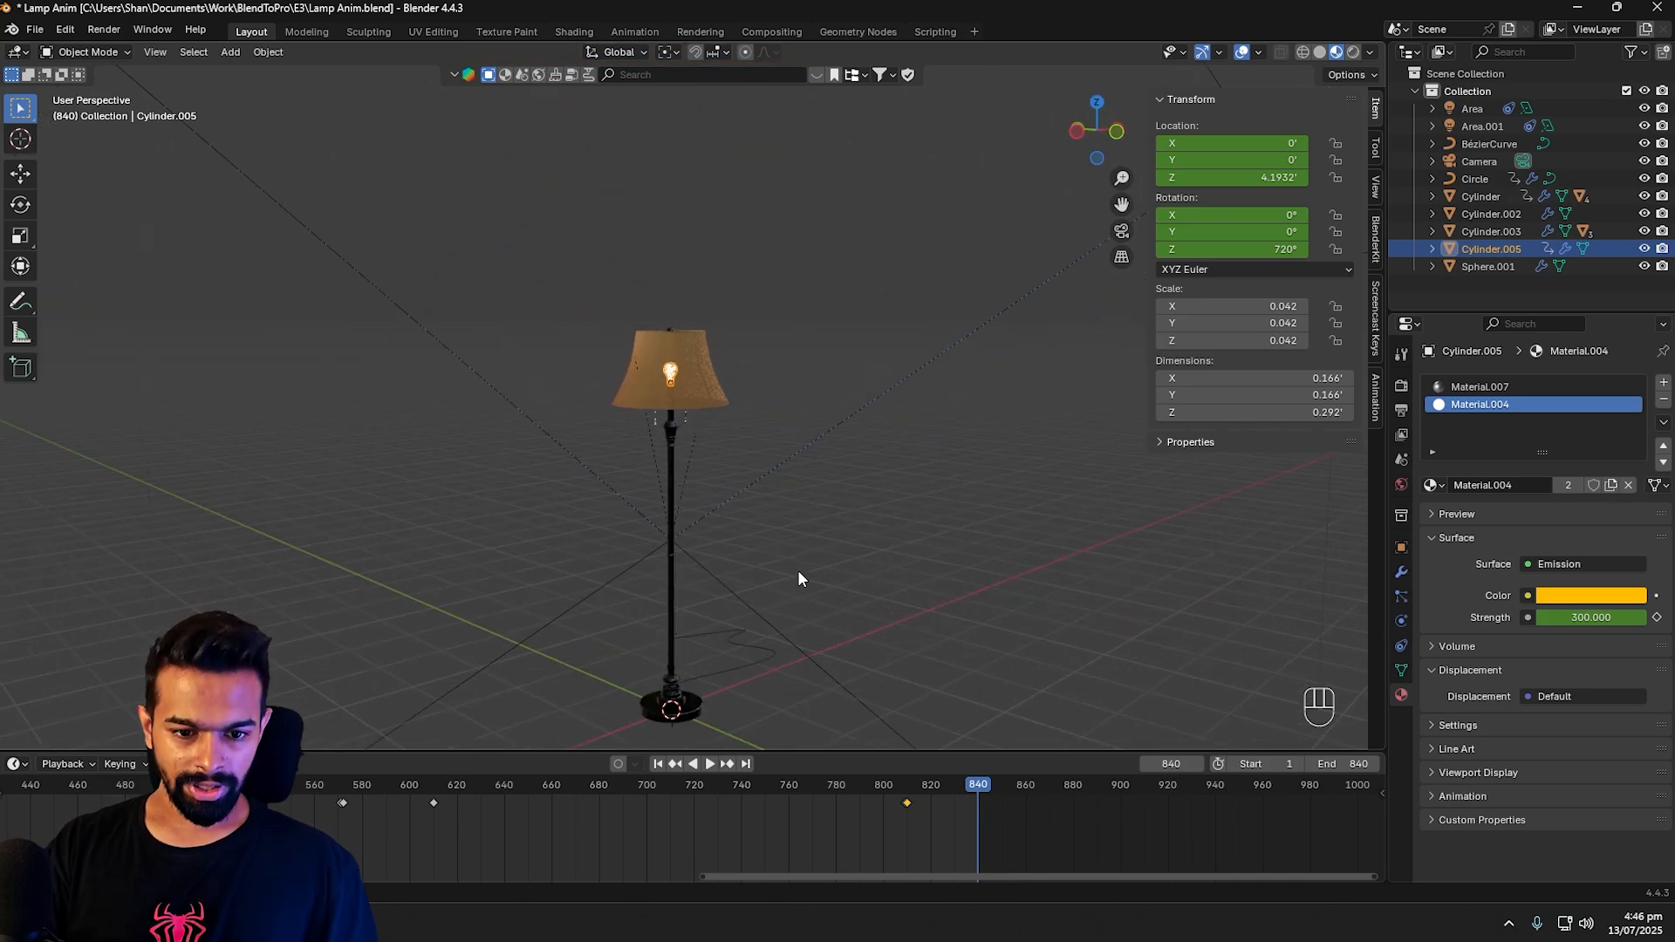
middle_click_drag(798, 568, 881, 525, "shift")
scroll(881, 525, "up", 2)
left_click(851, 676)
middle_click_drag(852, 676, 732, 577)
scroll(736, 623, "up", 2)
key("Tab")
key("Tab")
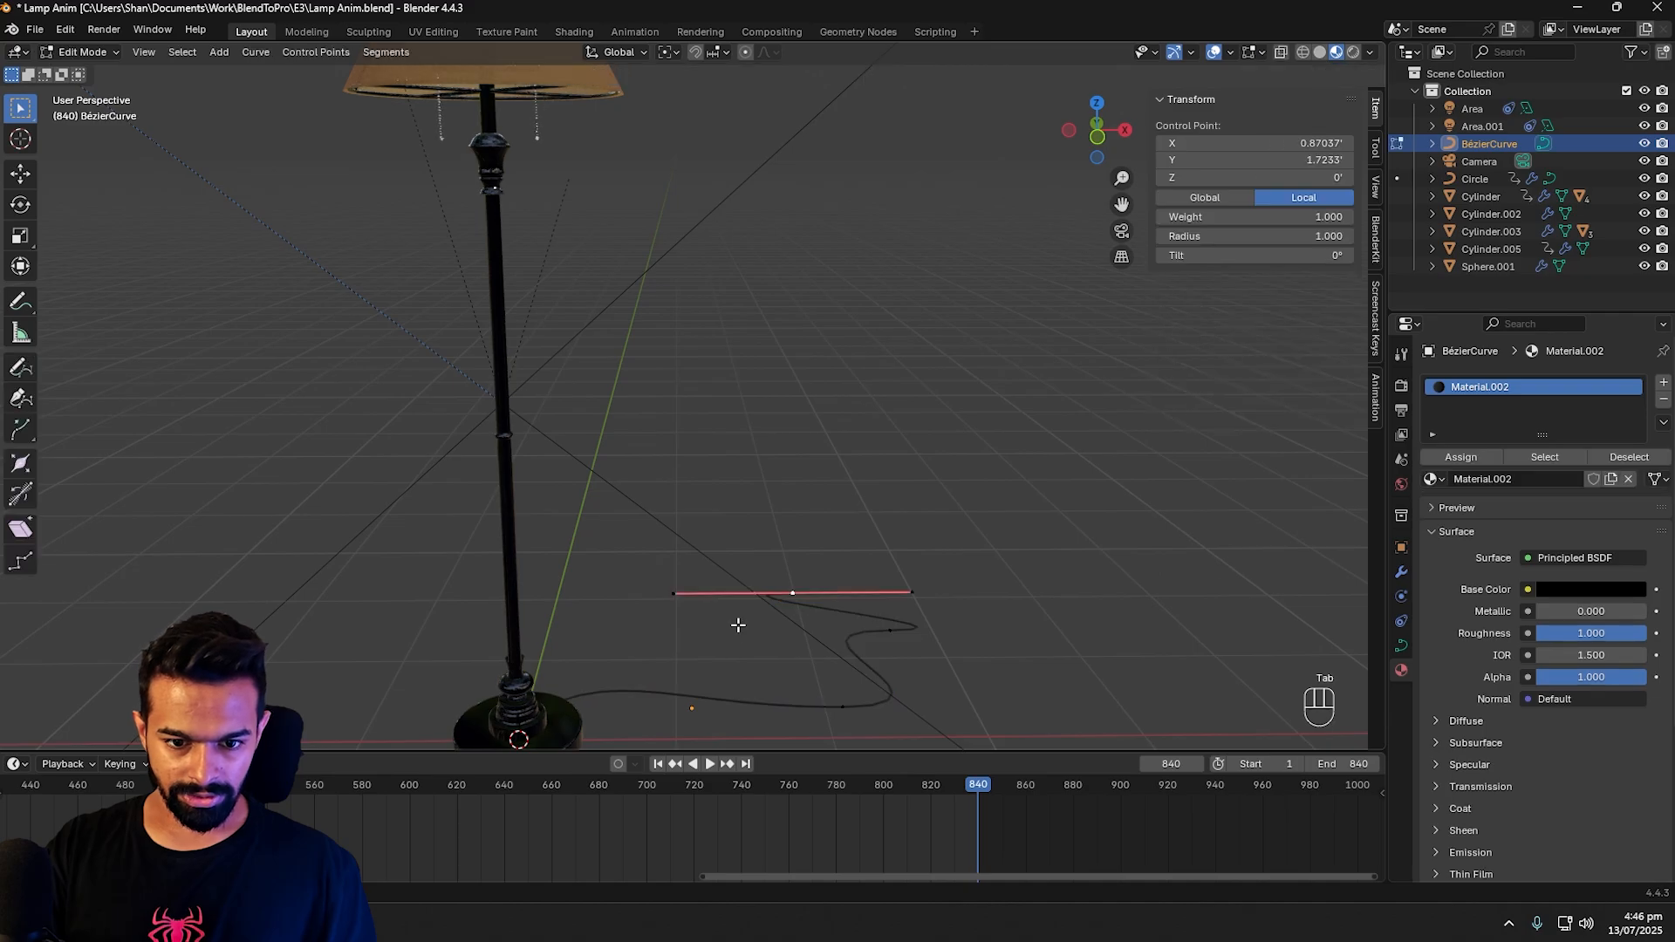
key("Tab")
key("Tab")
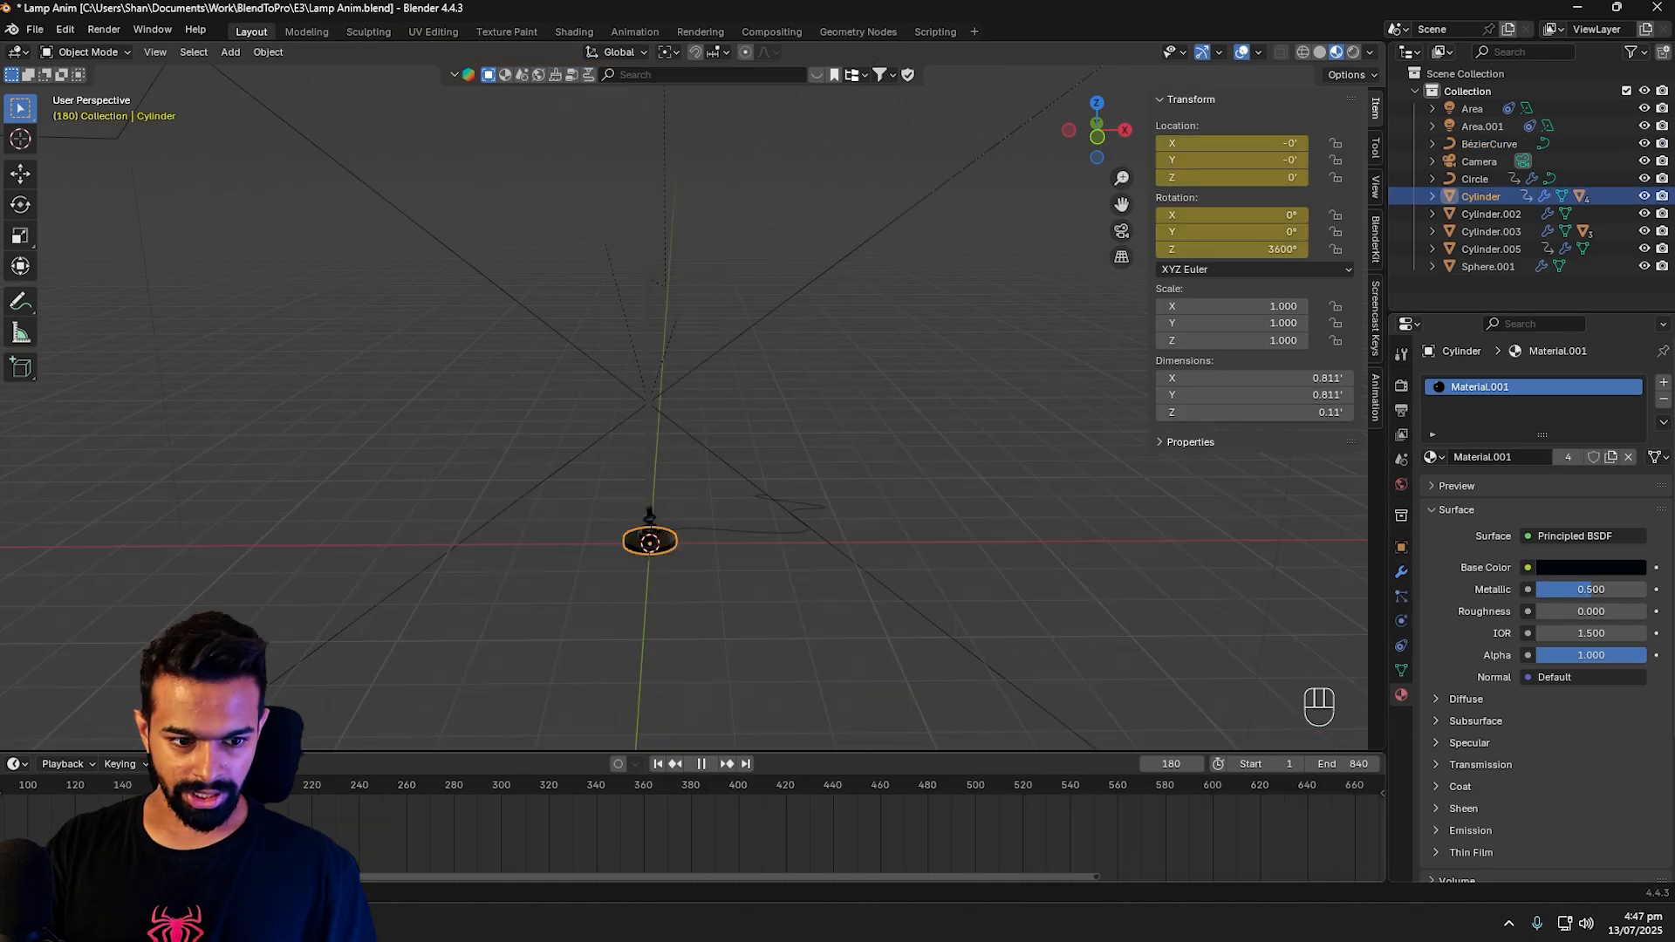
Step: Stop playback at frame 180, select the power cord curve and add a Build modifier to it
key("space")
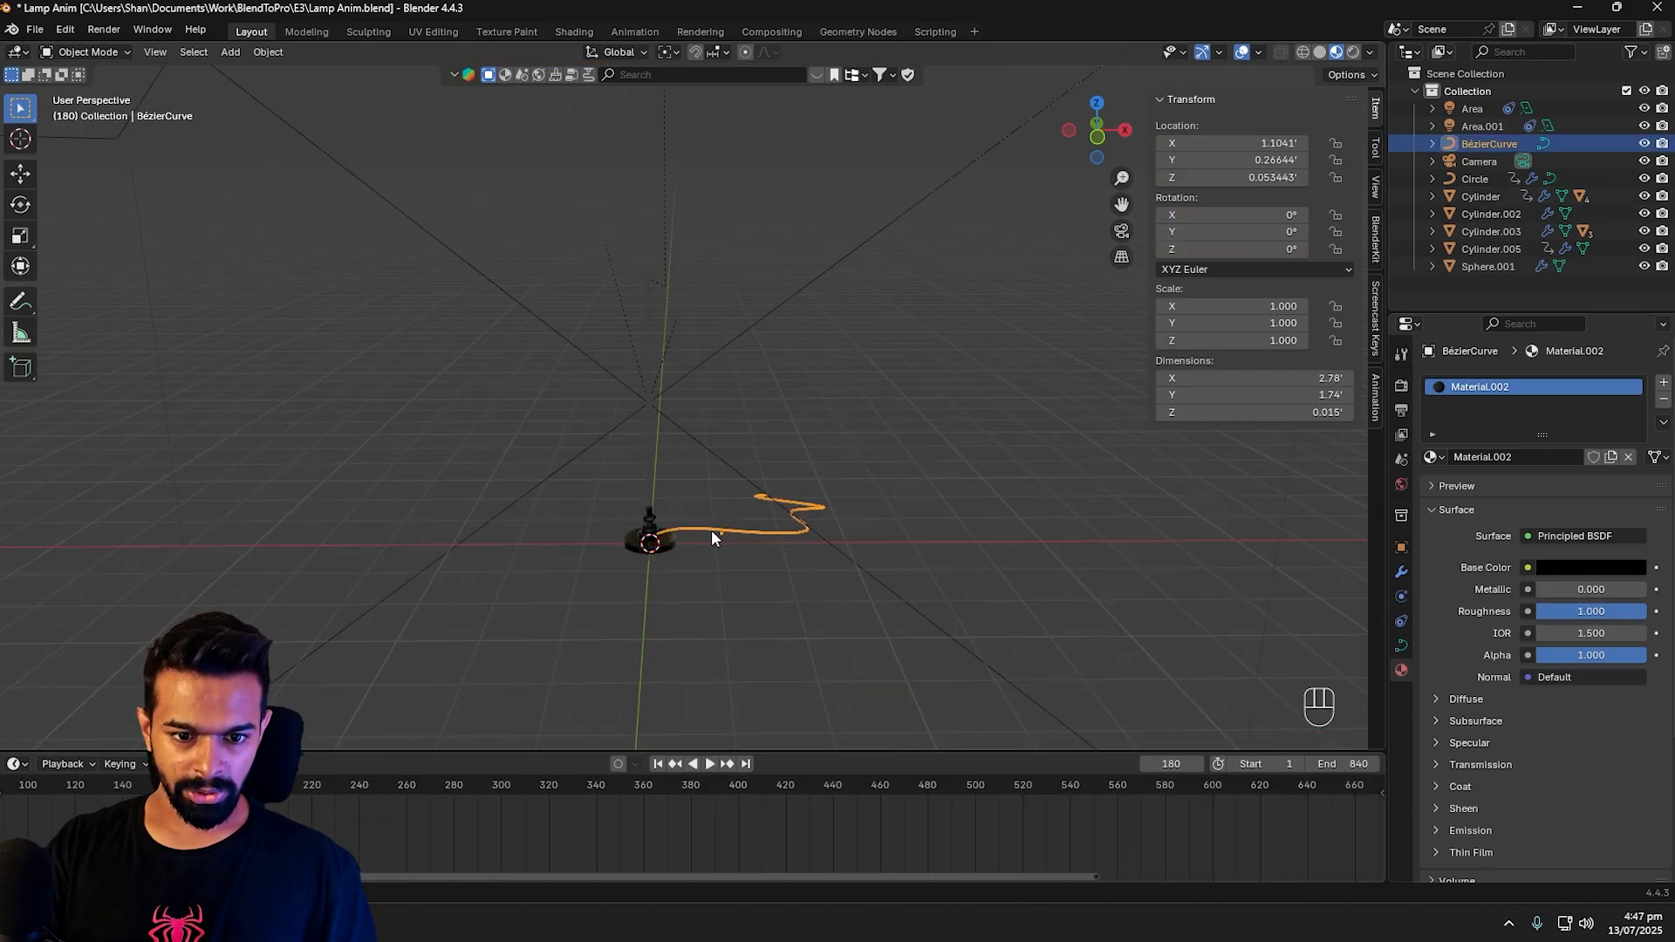
left_click(711, 532)
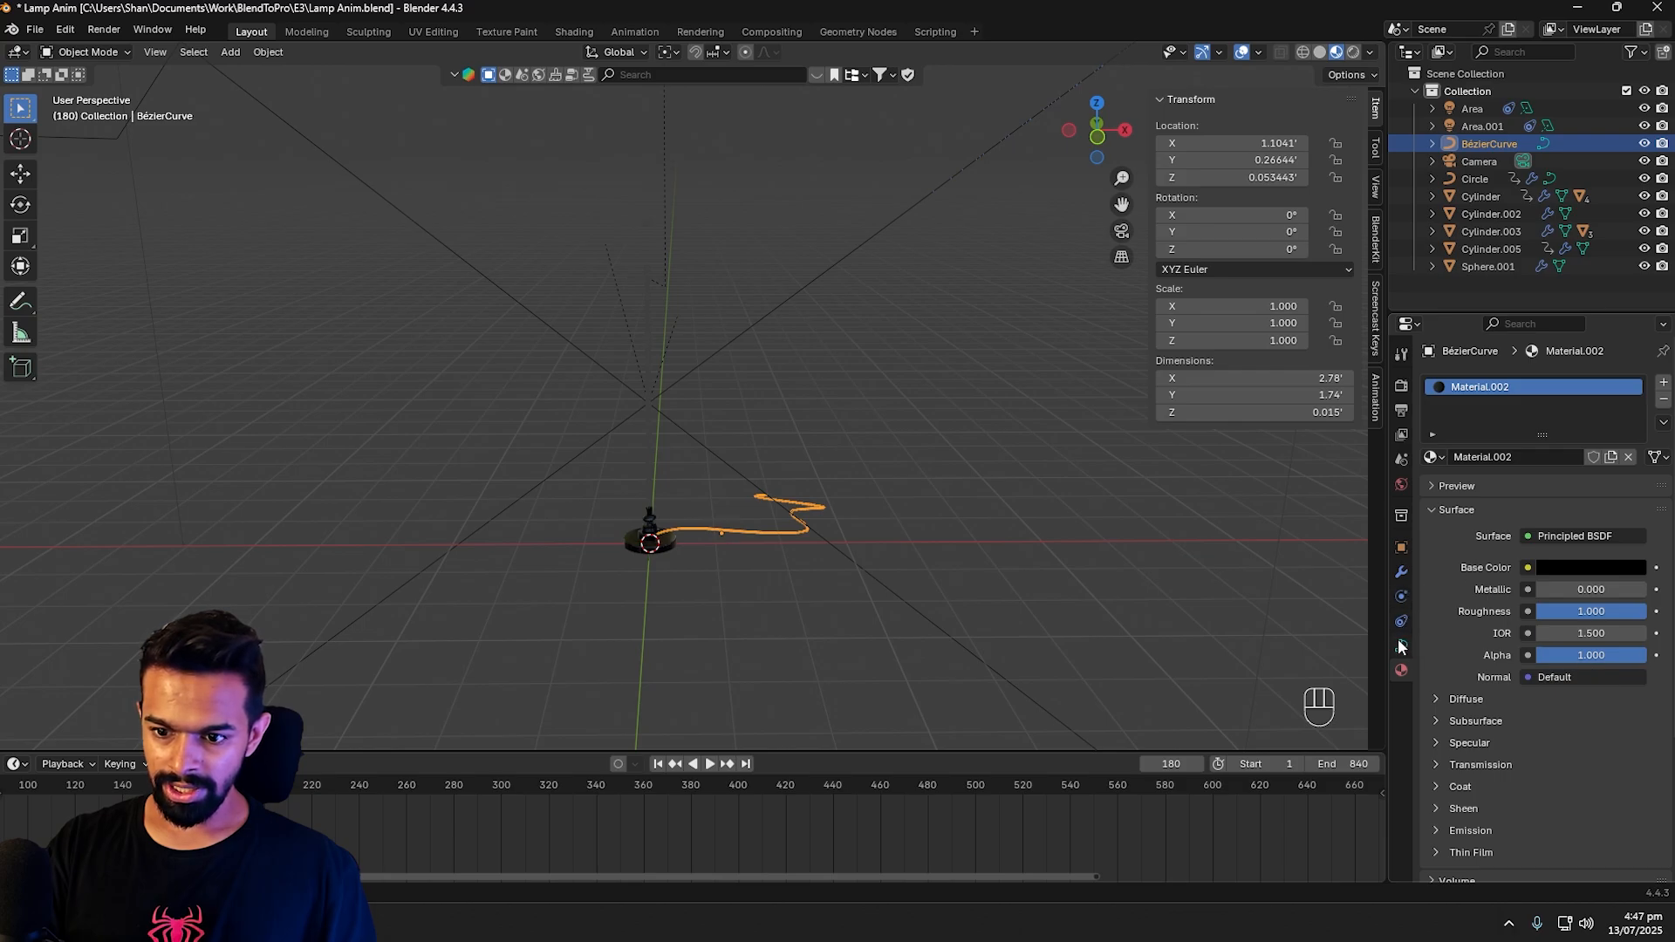
left_click(1400, 572)
left_click(1499, 379)
type("v")
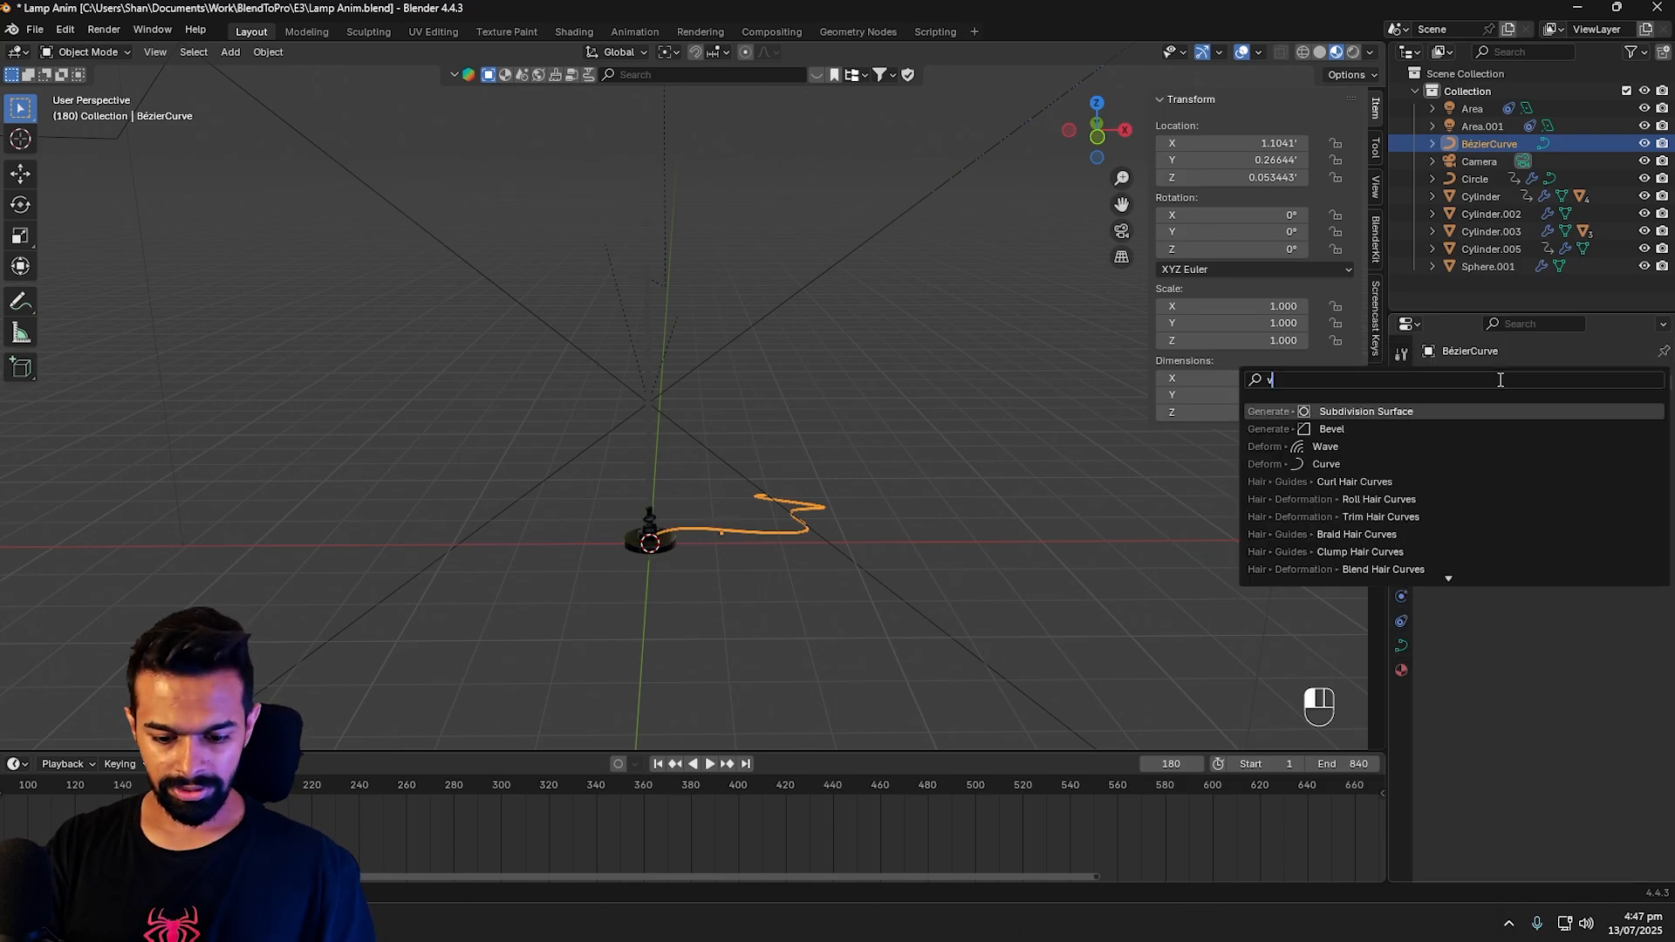
key("BackSpace")
type("bui")
key("Return")
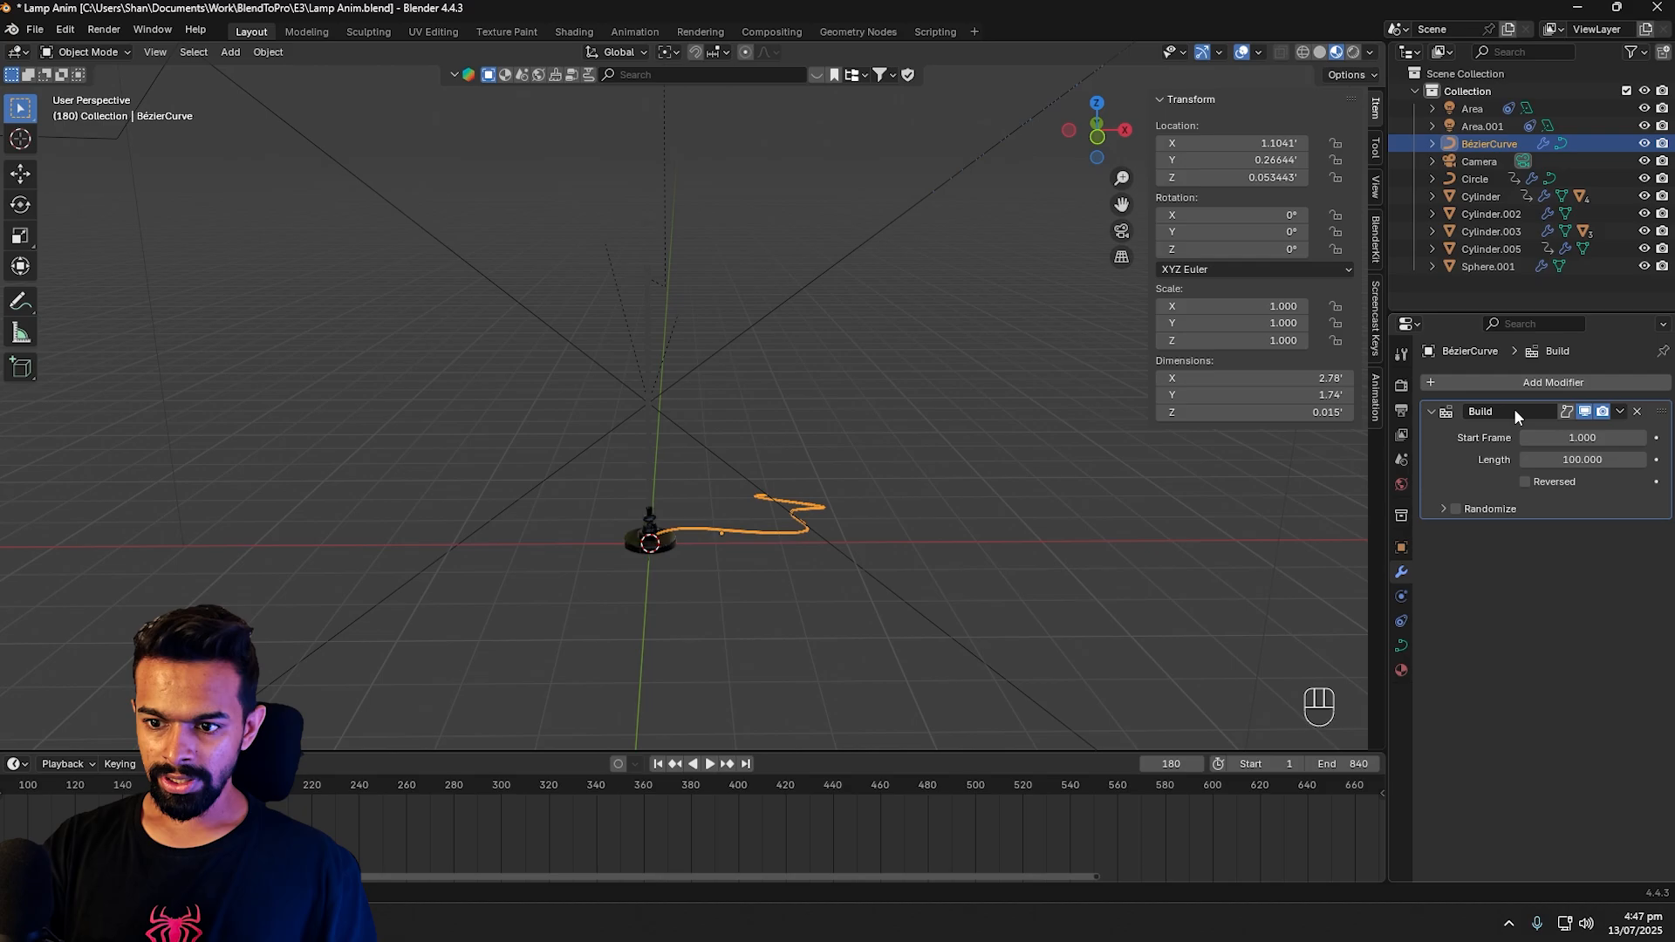
Step: Set the cord's Build start frame to 180, then play and scrub the animation to examine the cord growing
left_click(1570, 437)
type("180")
key("Return")
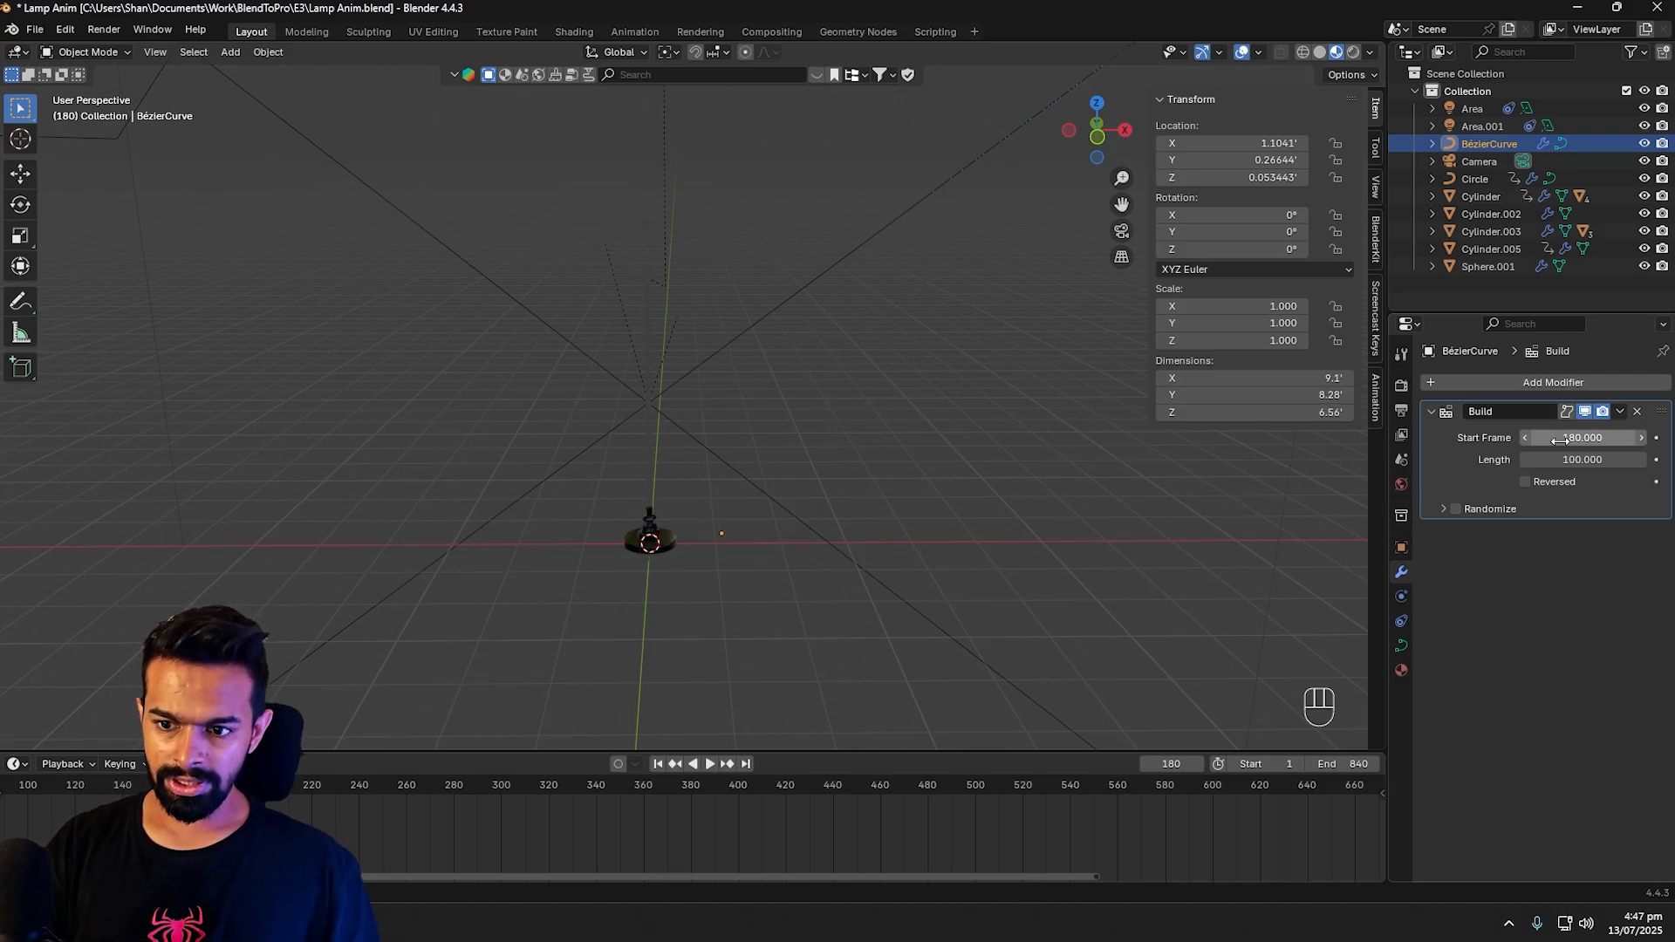
key("space")
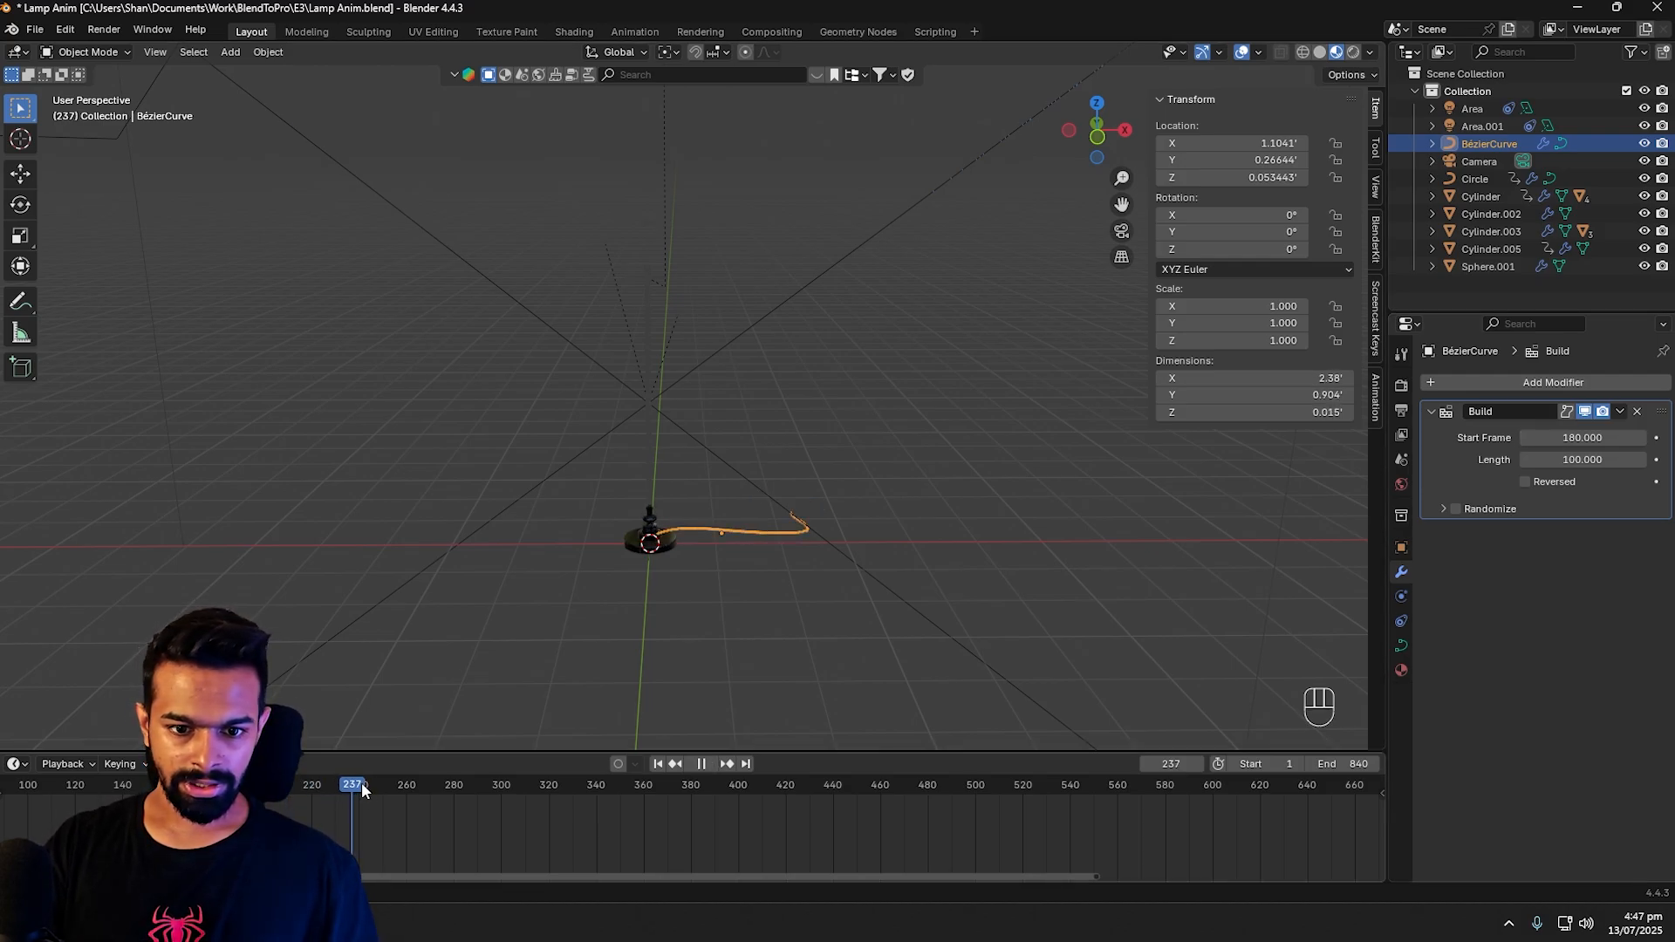
left_click_drag(361, 781, 429, 777)
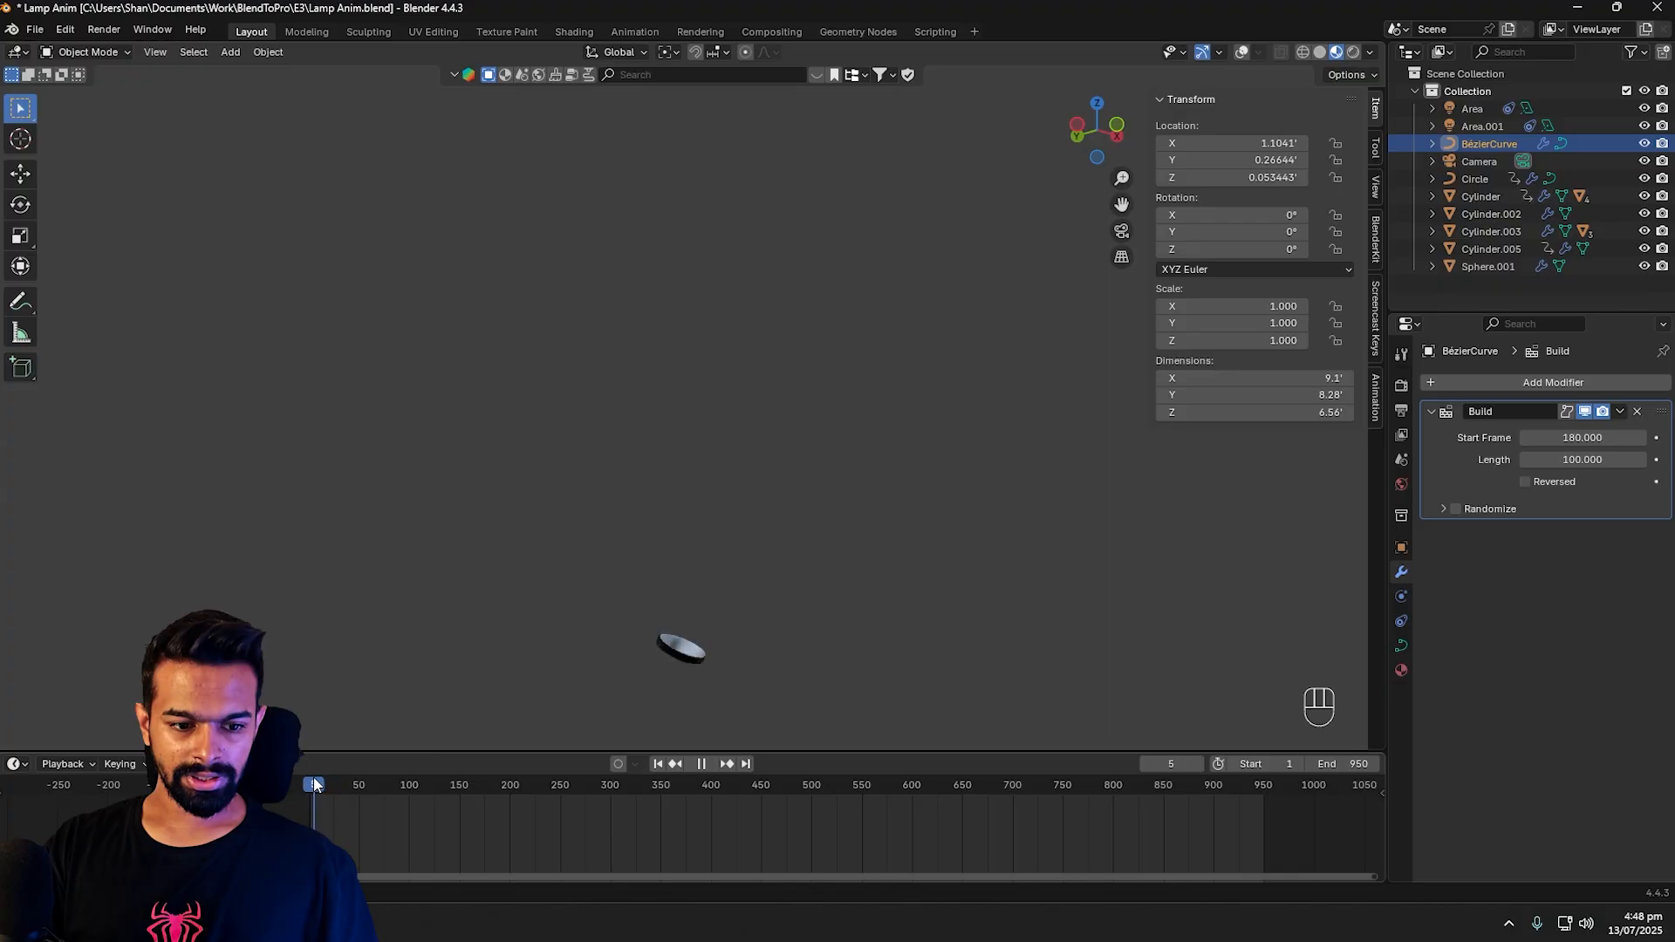
Step: Return to frame 0, stop playback, turn the viewport overlays back on and look over the scene from above
left_click_drag(314, 784, 310, 778)
key("space")
middle_click_drag(753, 597, 876, 641)
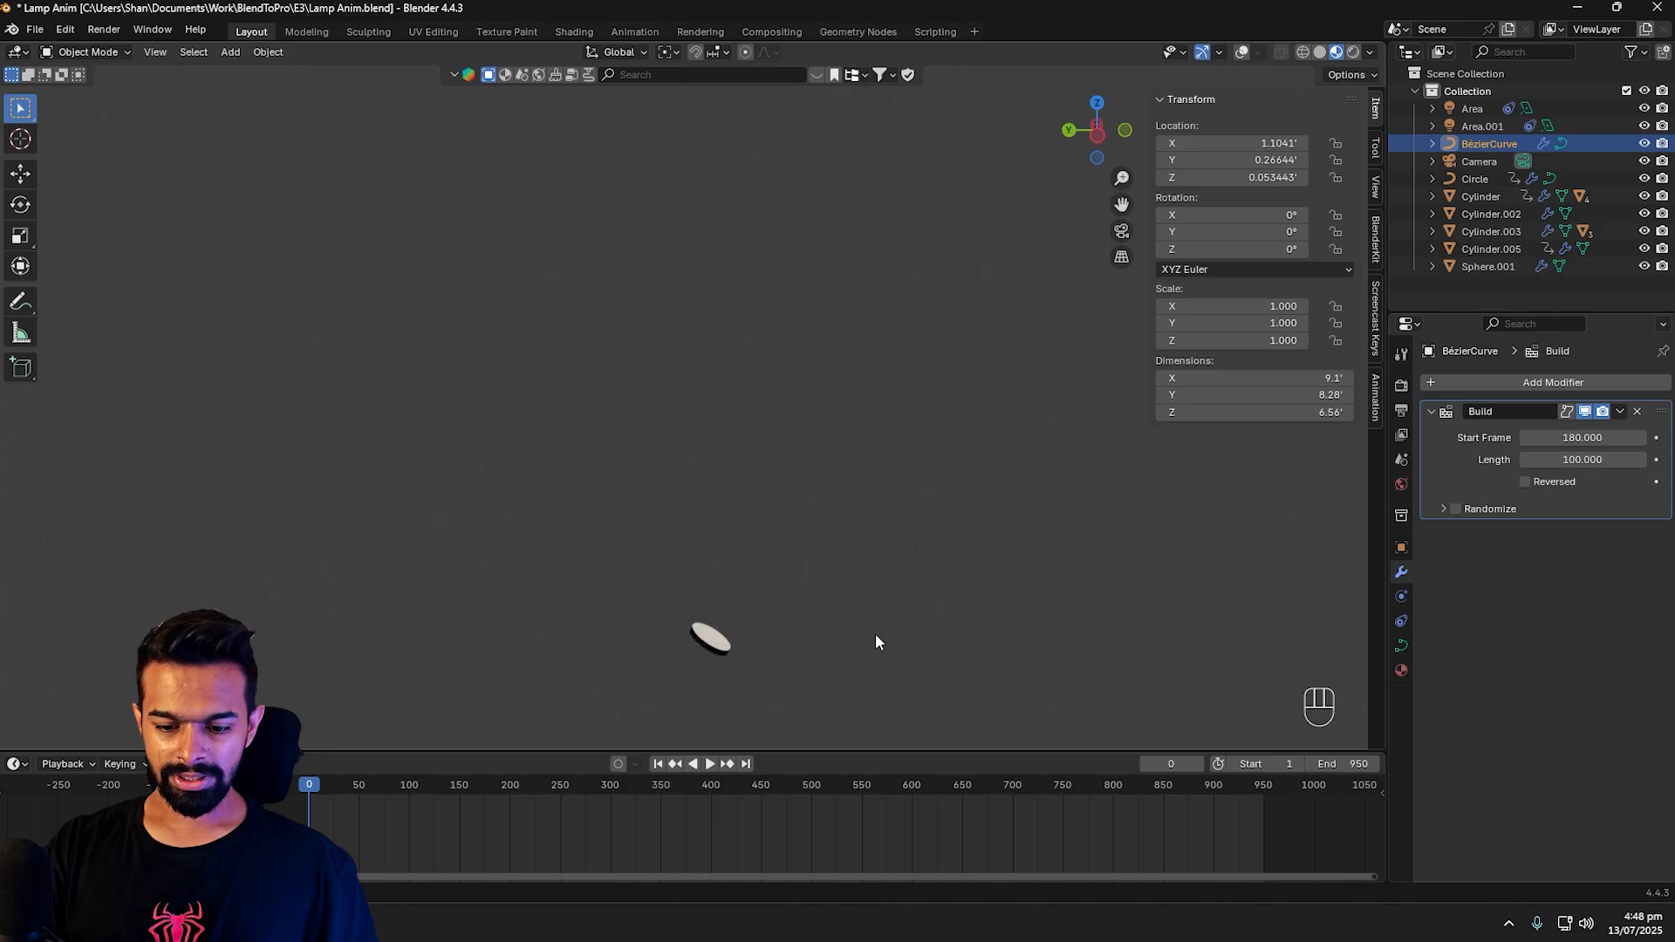
left_click(1242, 51)
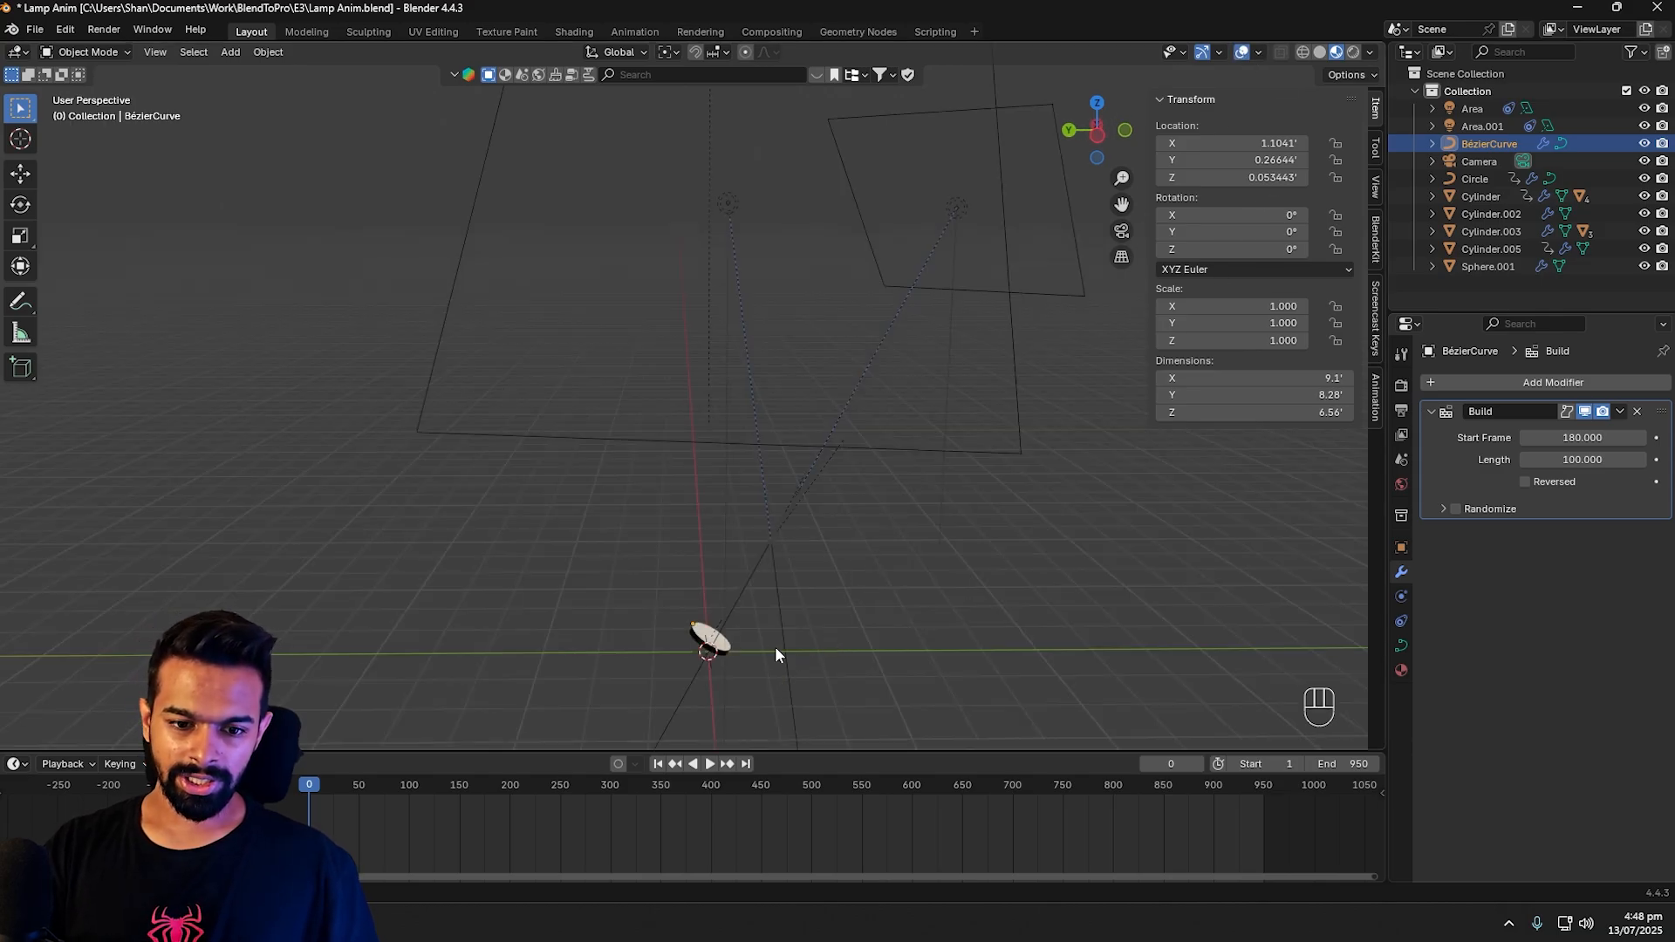
middle_click_drag(775, 647, 828, 576, "alt")
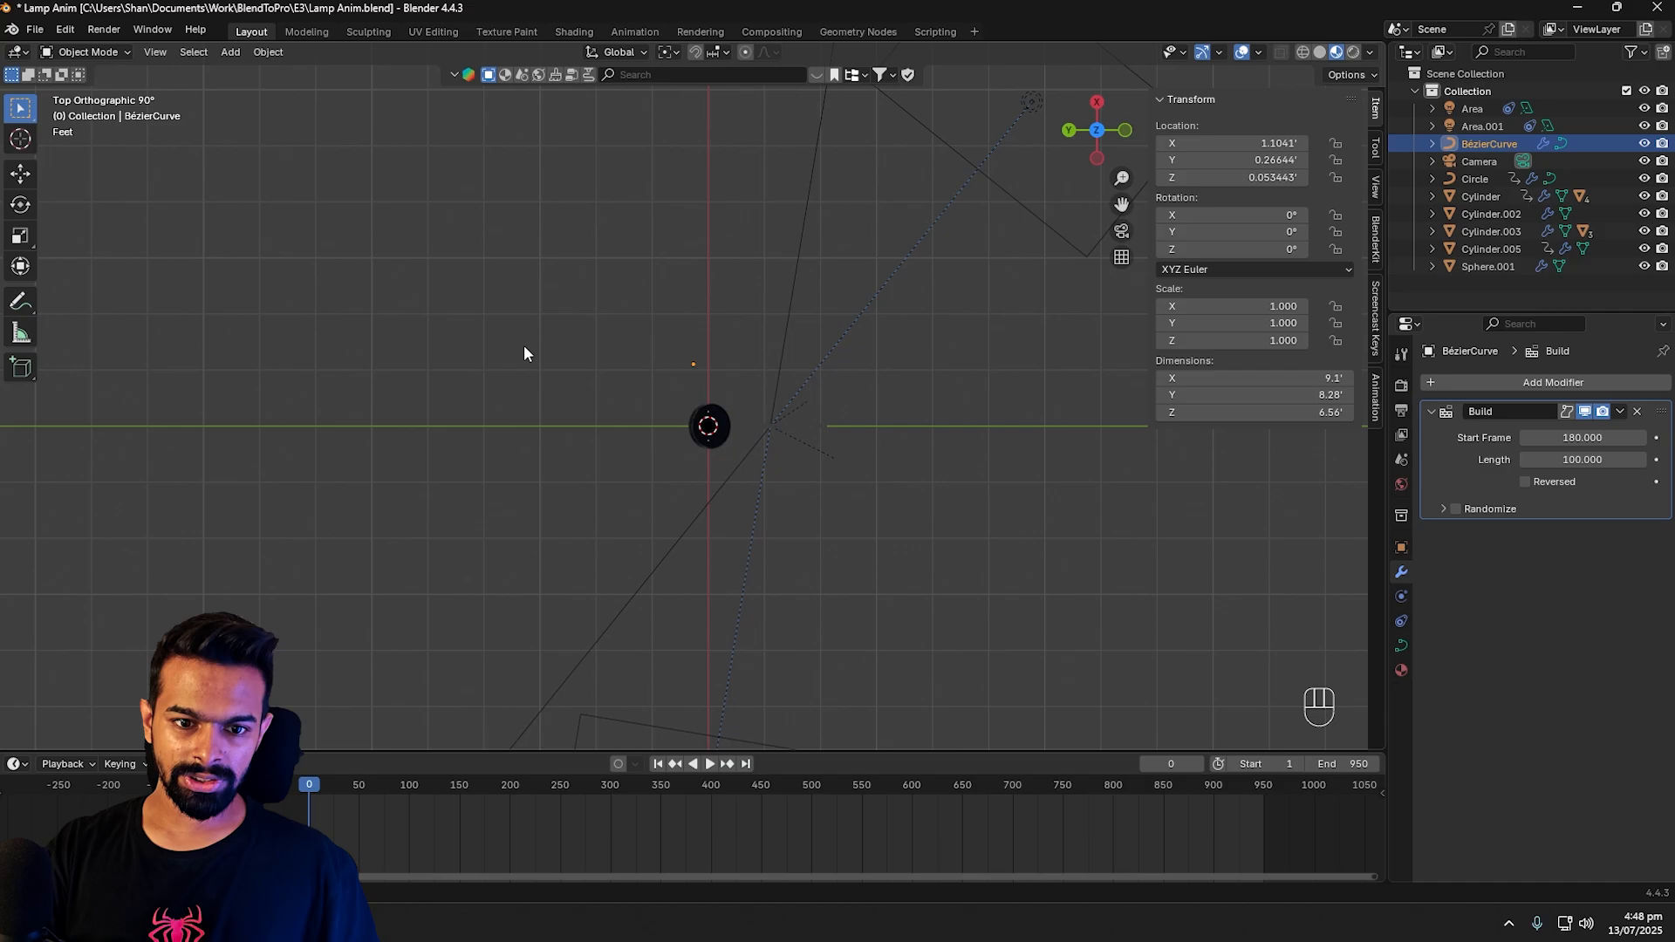
middle_click_drag(914, 419, 875, 561)
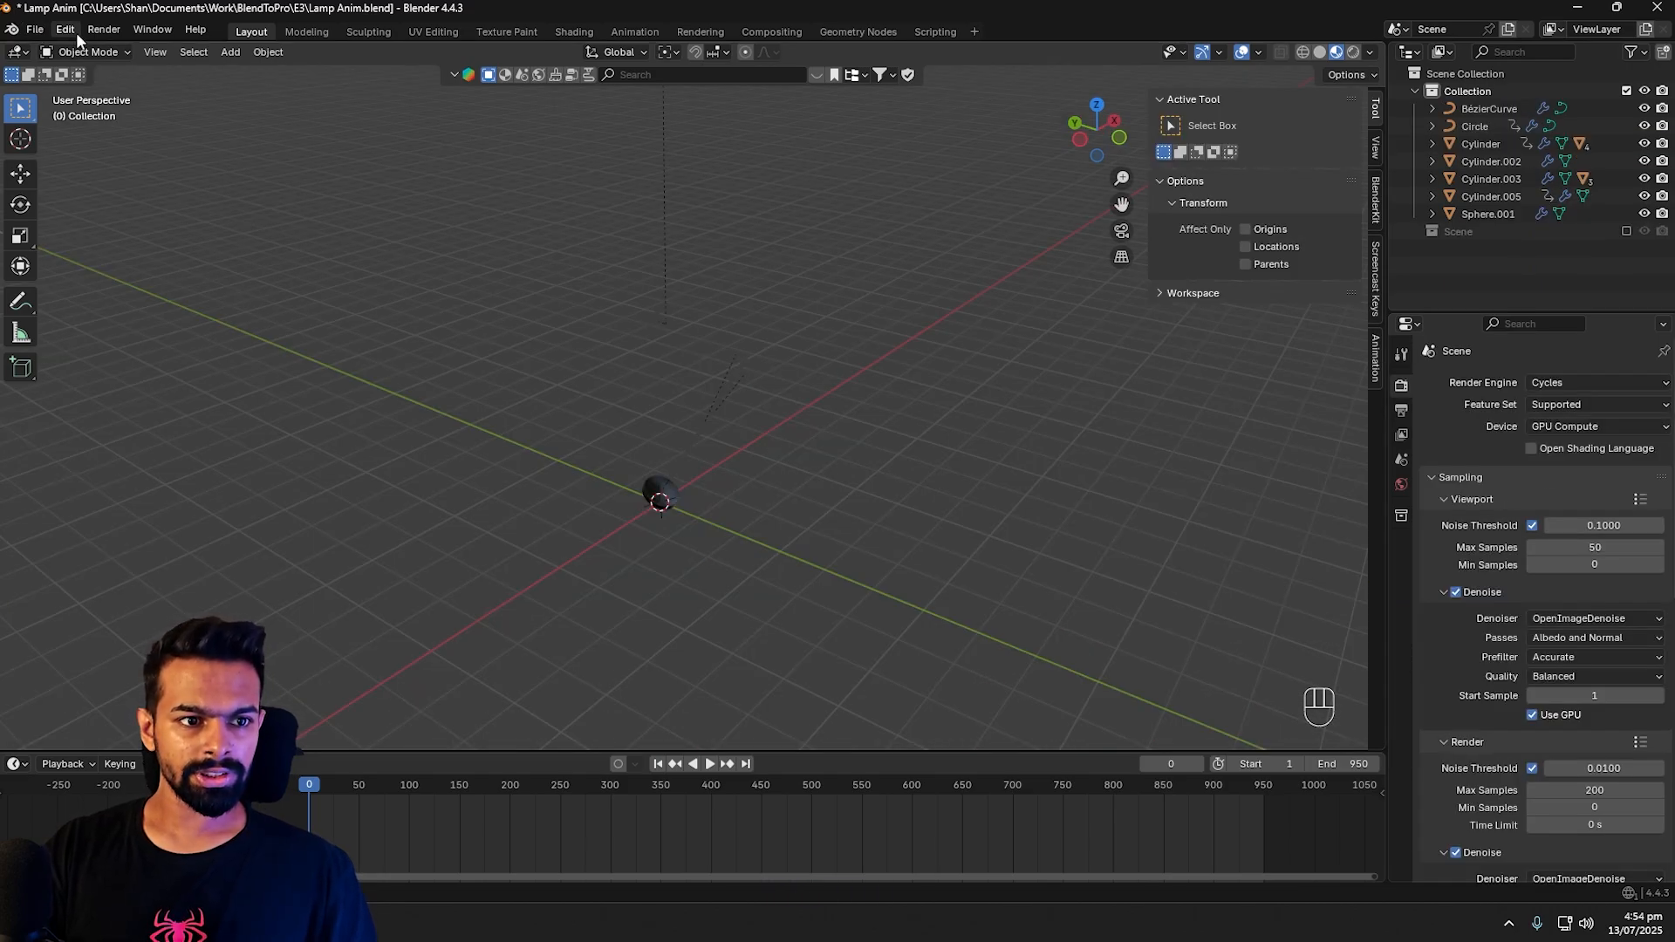
Step: Check in the preferences that the Extra Curve Objects extension is installed and enabled as an add-on, then close them
left_click(67, 30)
left_click(94, 253)
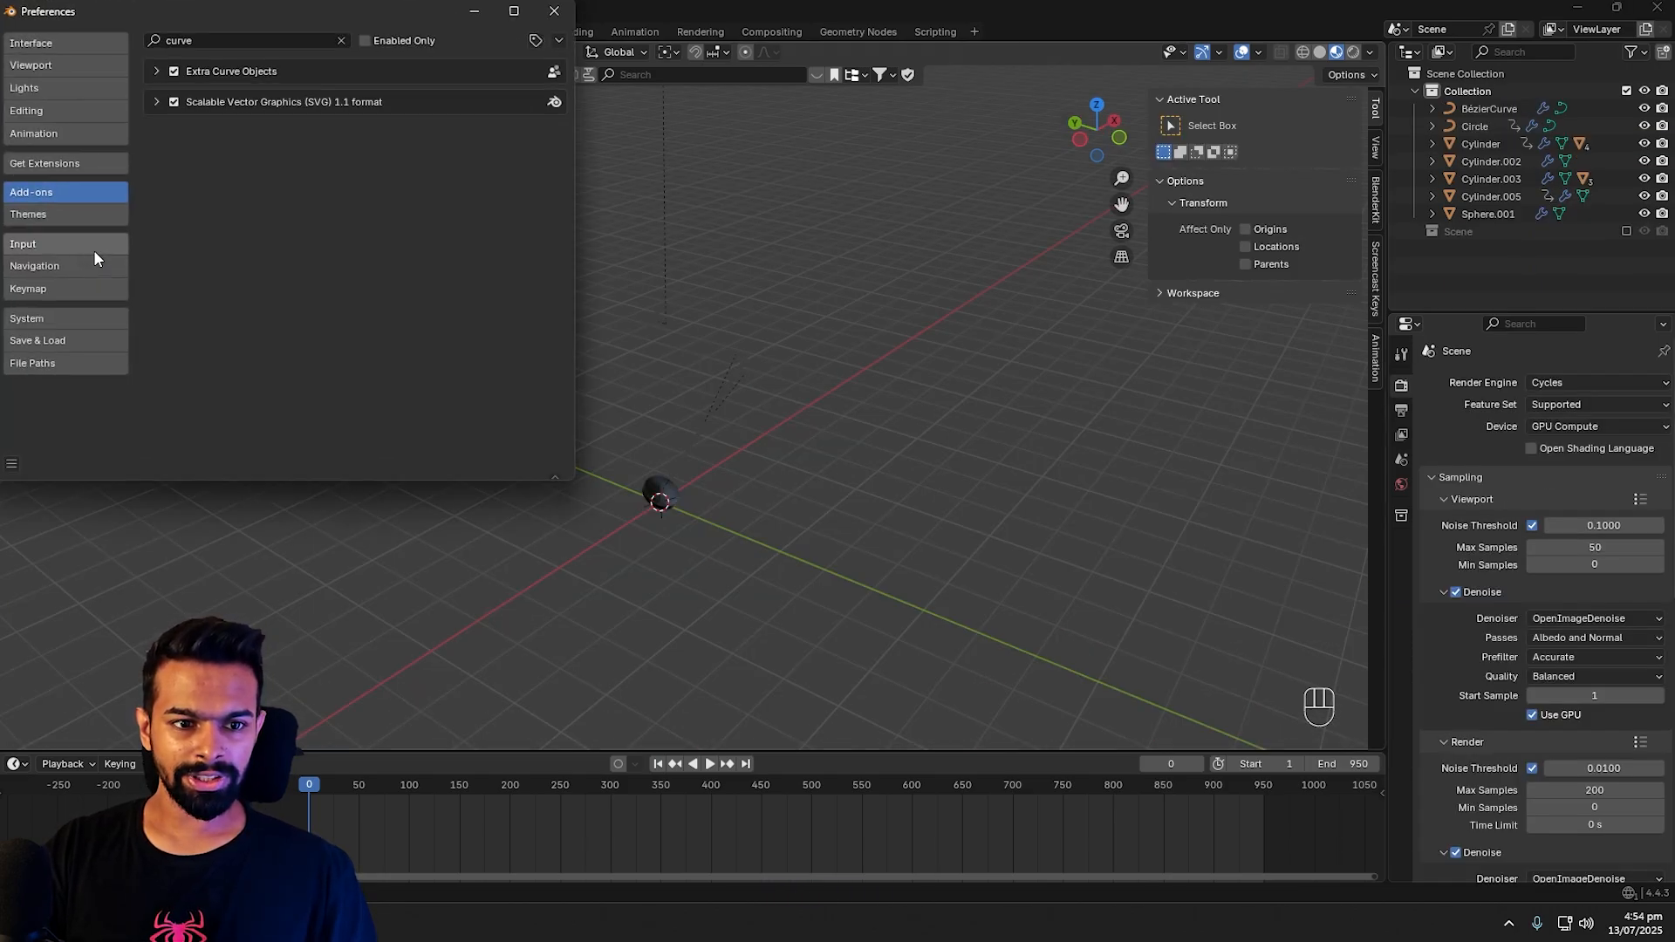
left_click(41, 165)
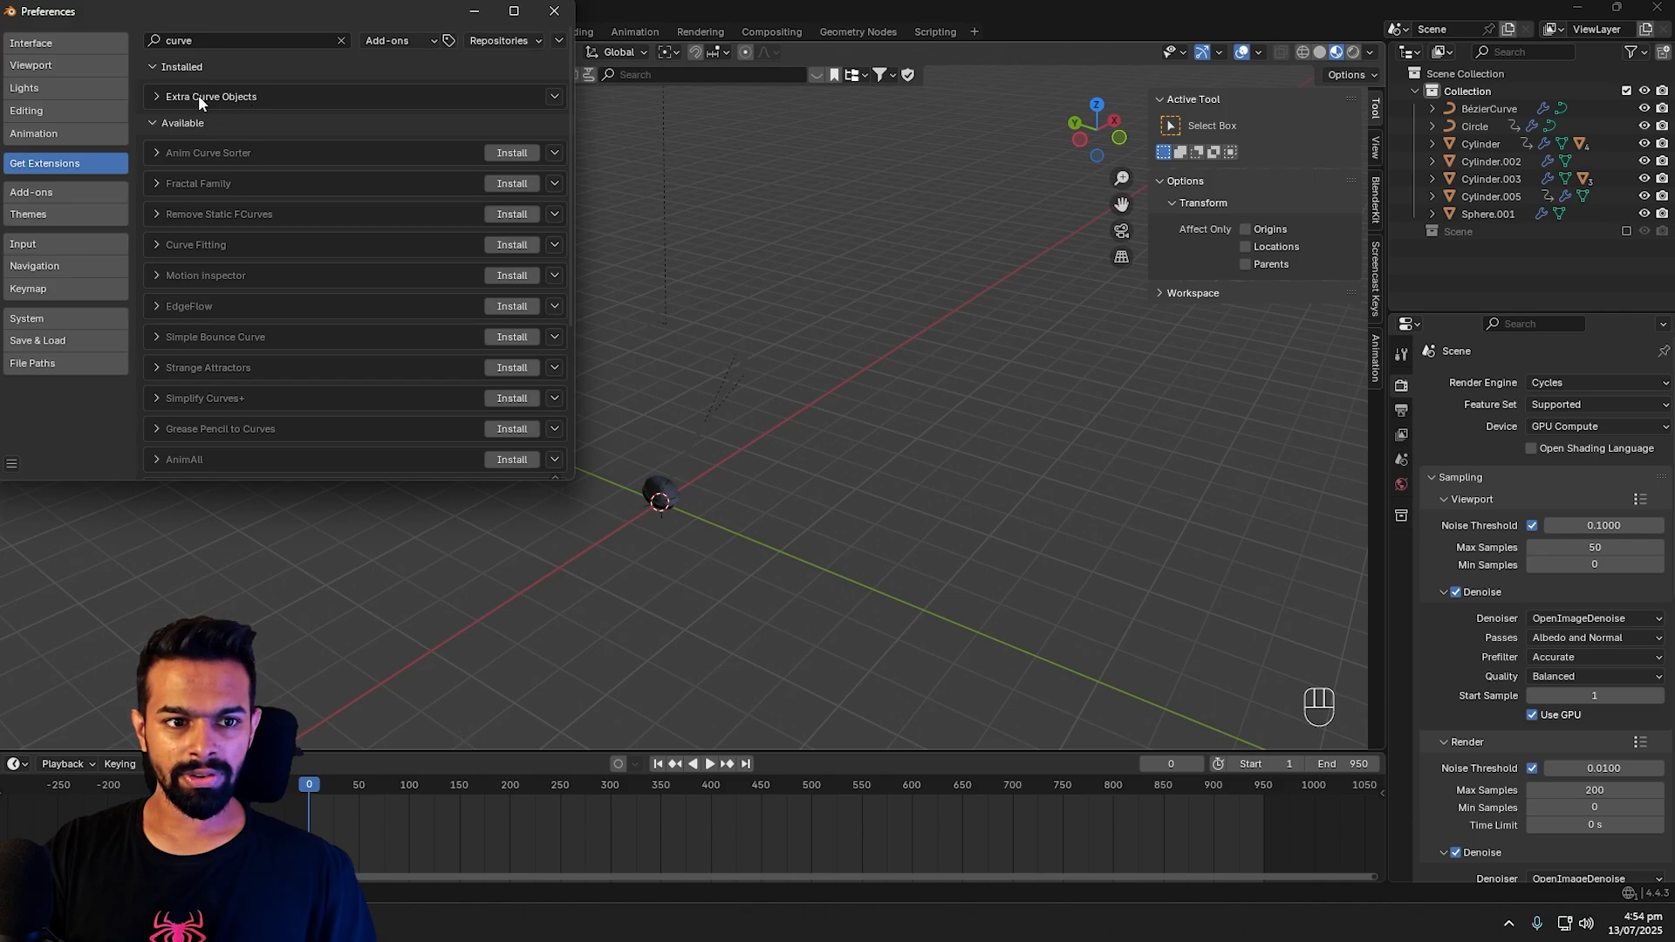
left_click(32, 192)
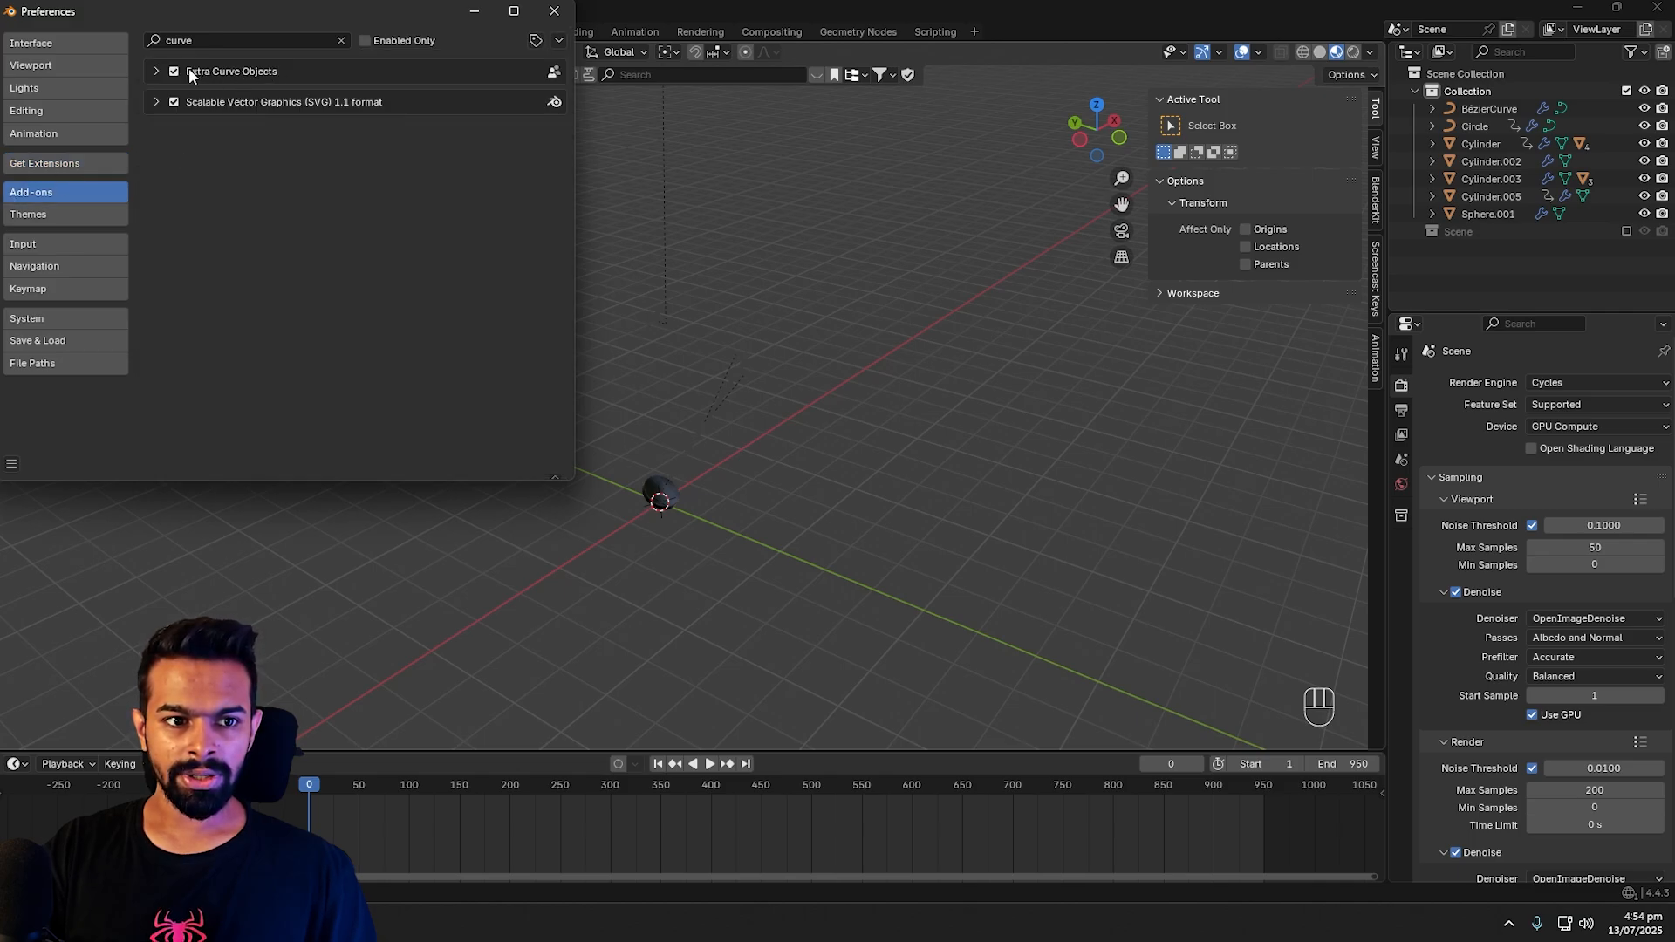
left_click(554, 11)
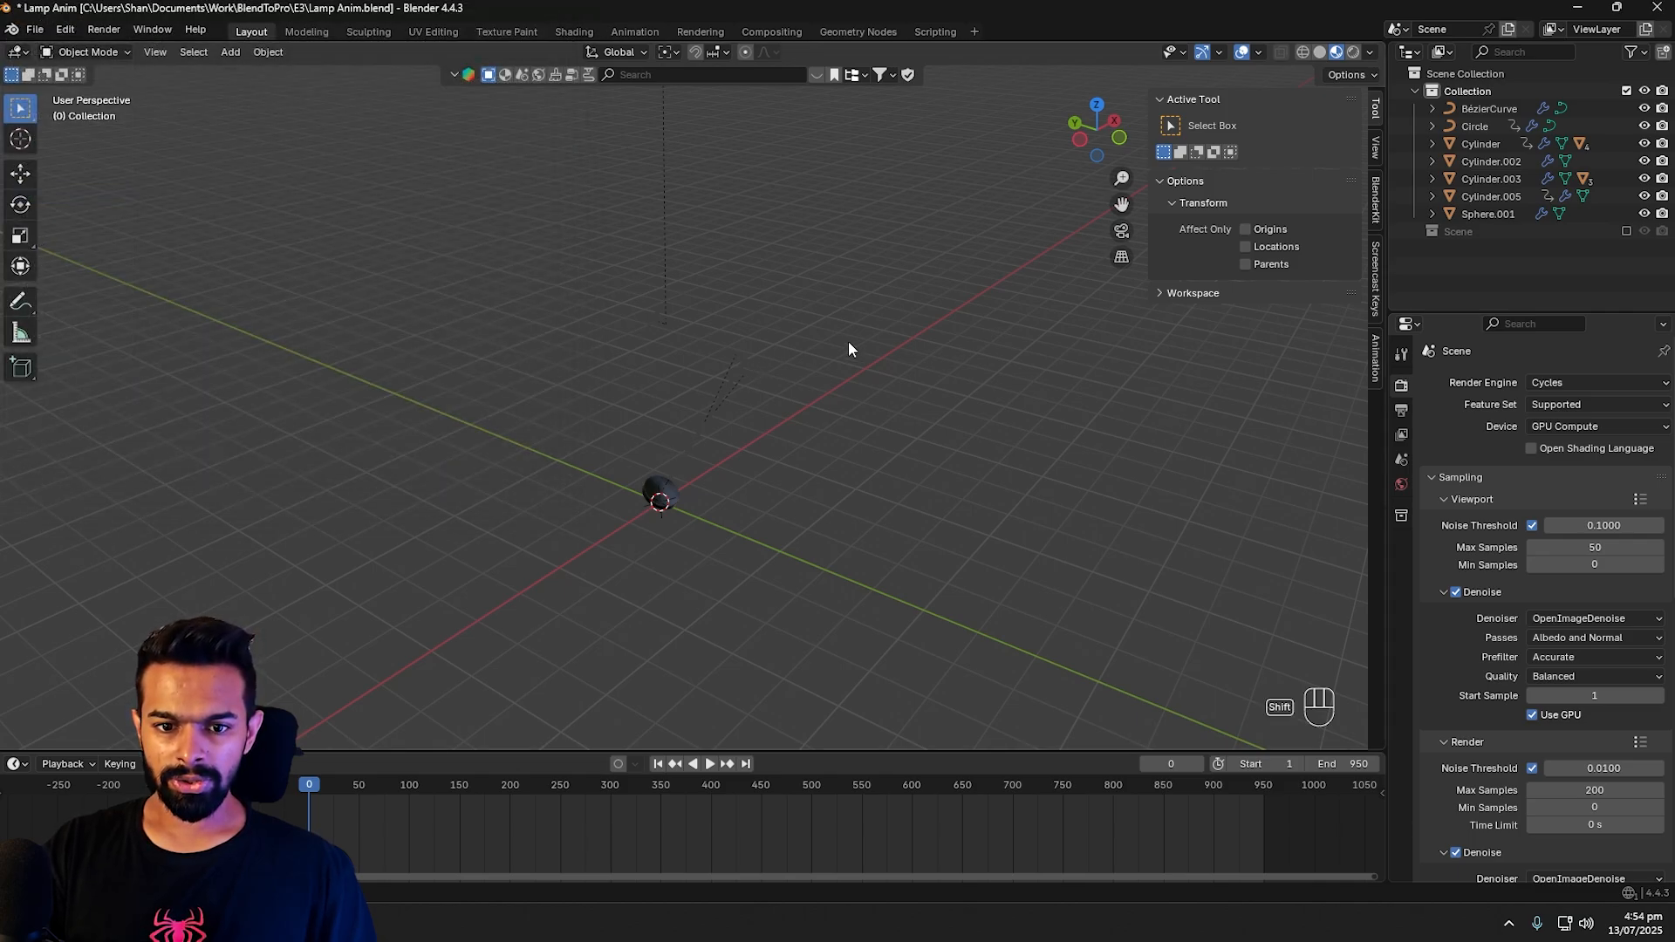
Step: Add an Archimedean spiral curve around the lamp and set its radius growth to 0
key("shift+a")
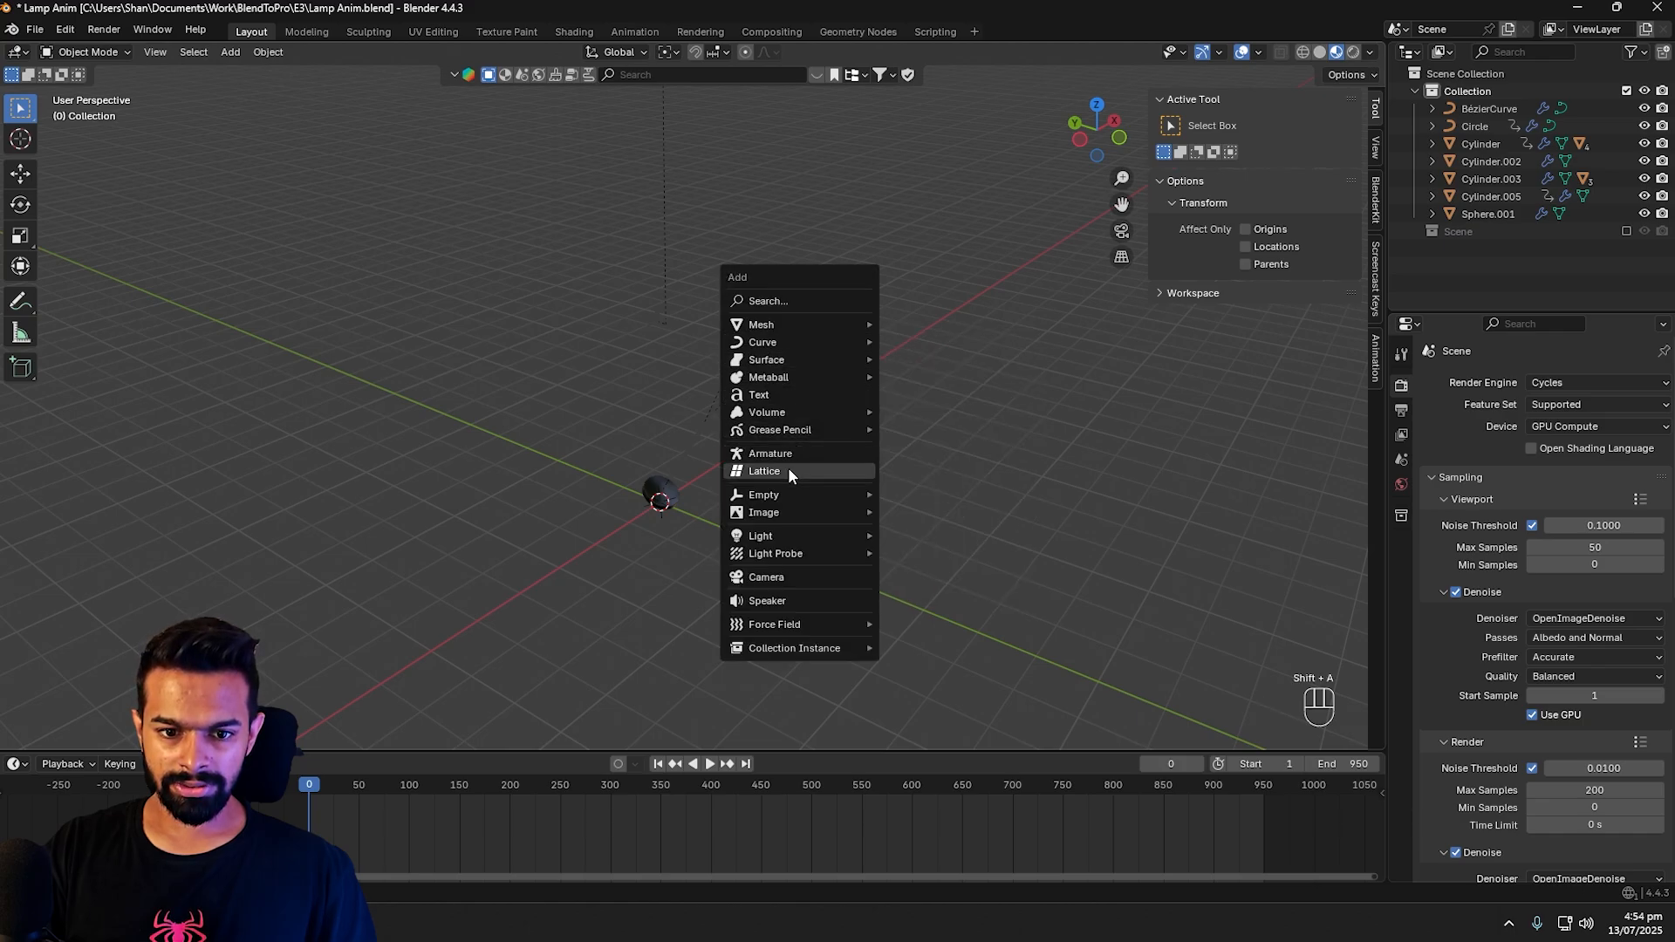
mouse_move(789, 345)
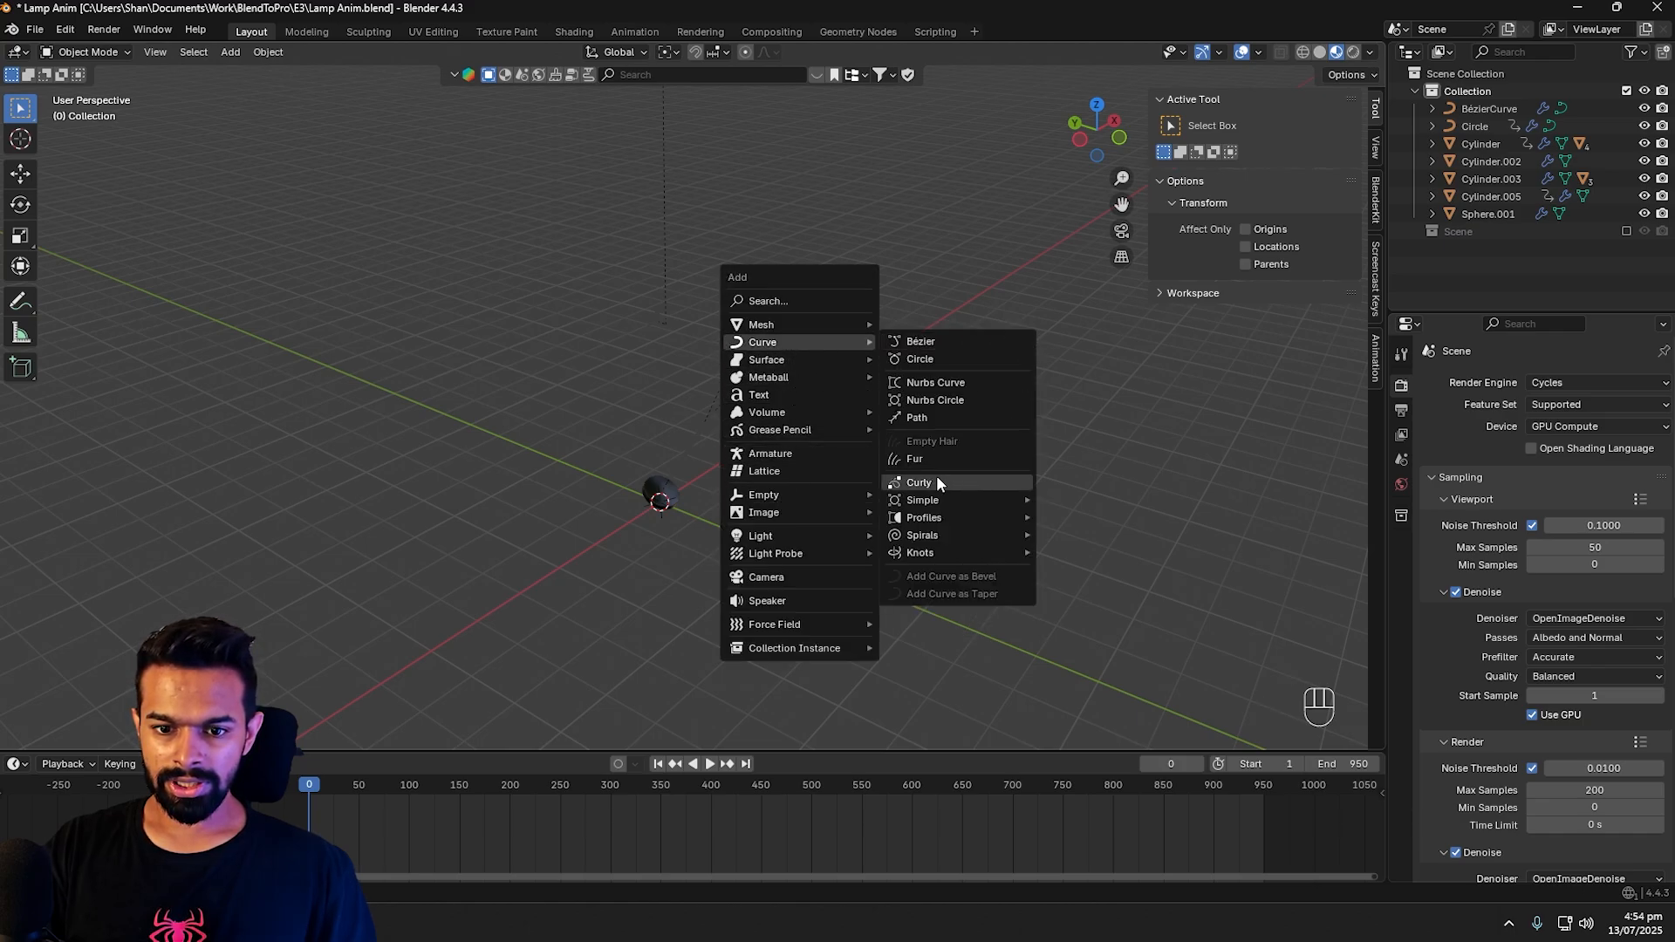
mouse_move(933, 556)
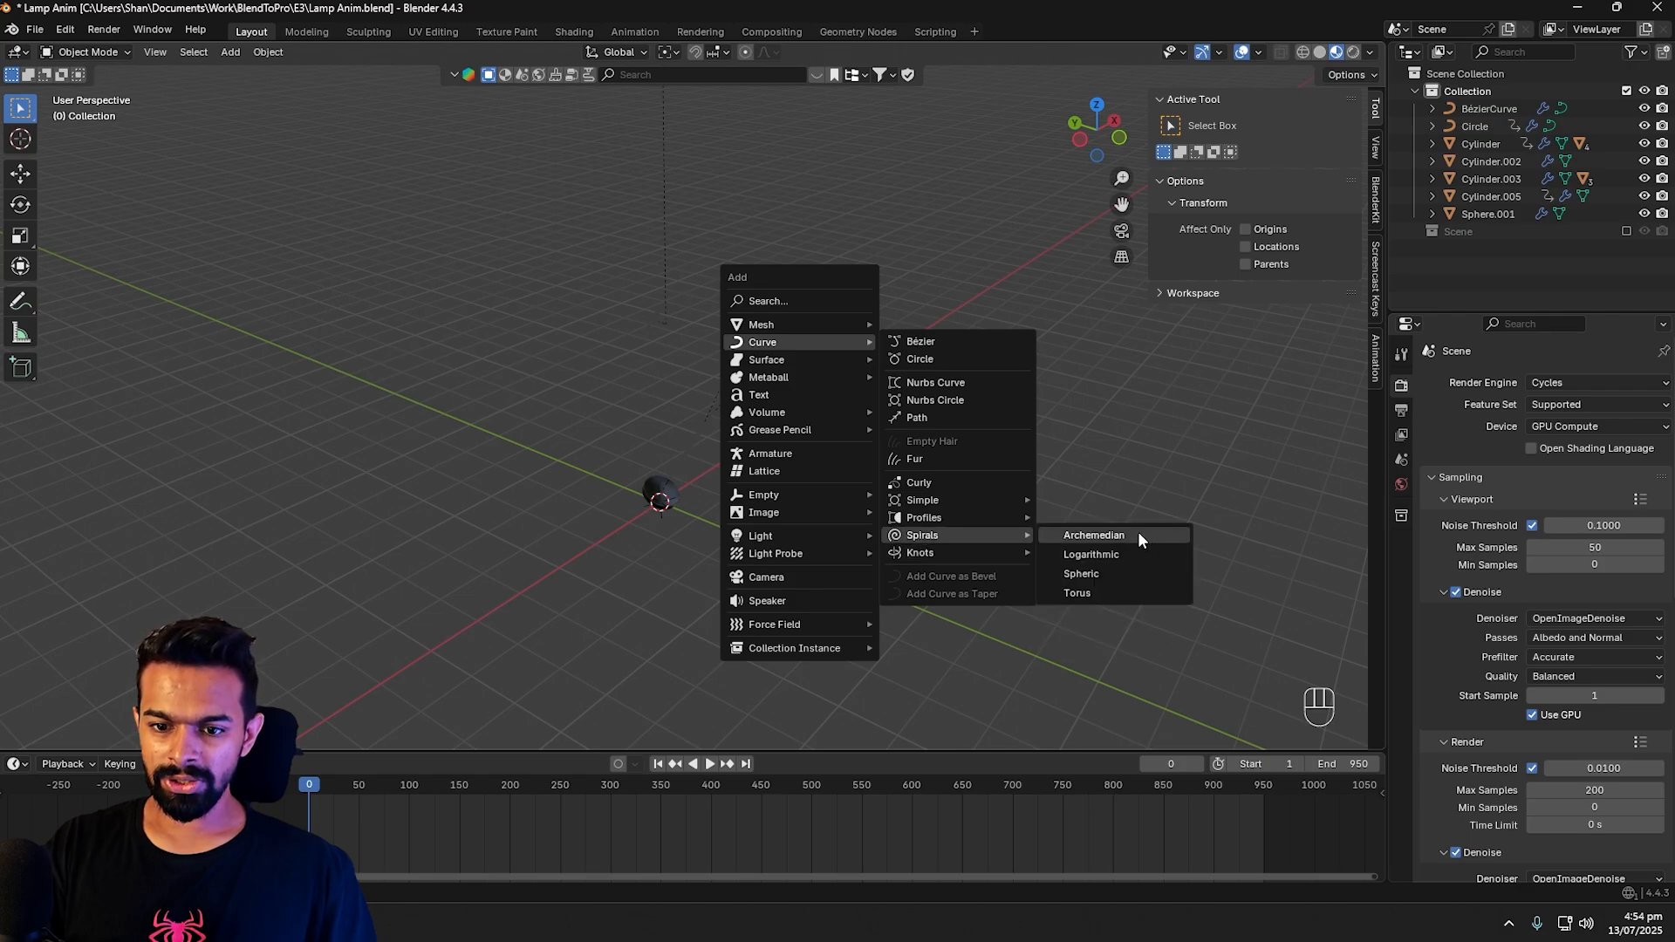
left_click(1136, 538)
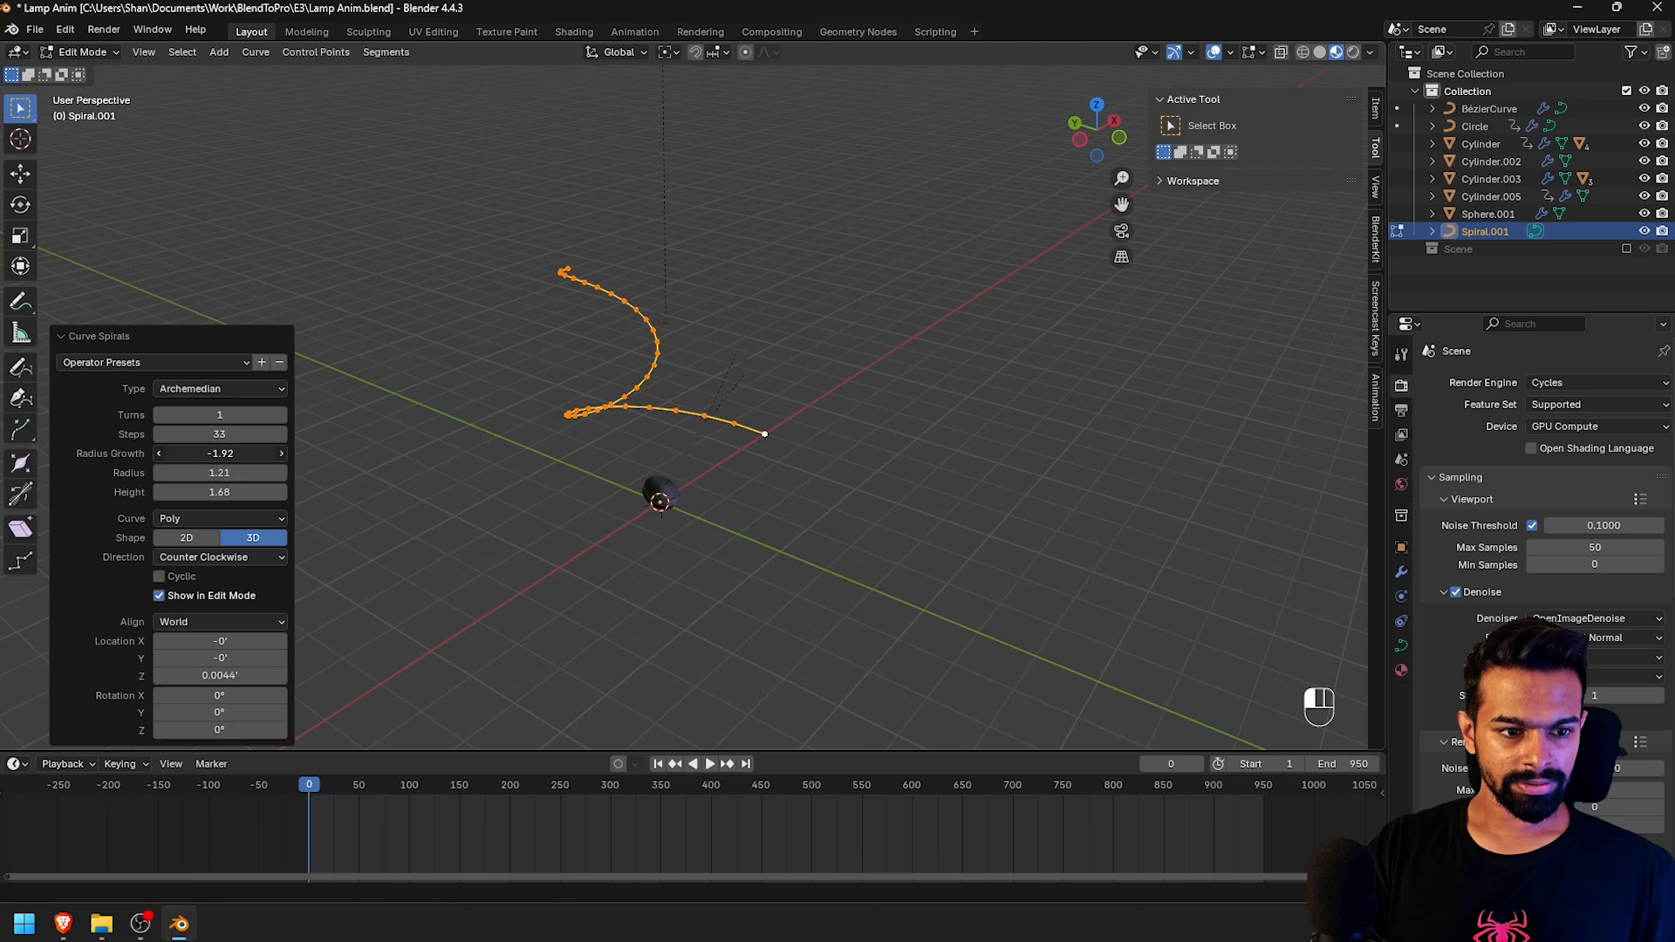
left_click(230, 456)
type("0")
key("Return")
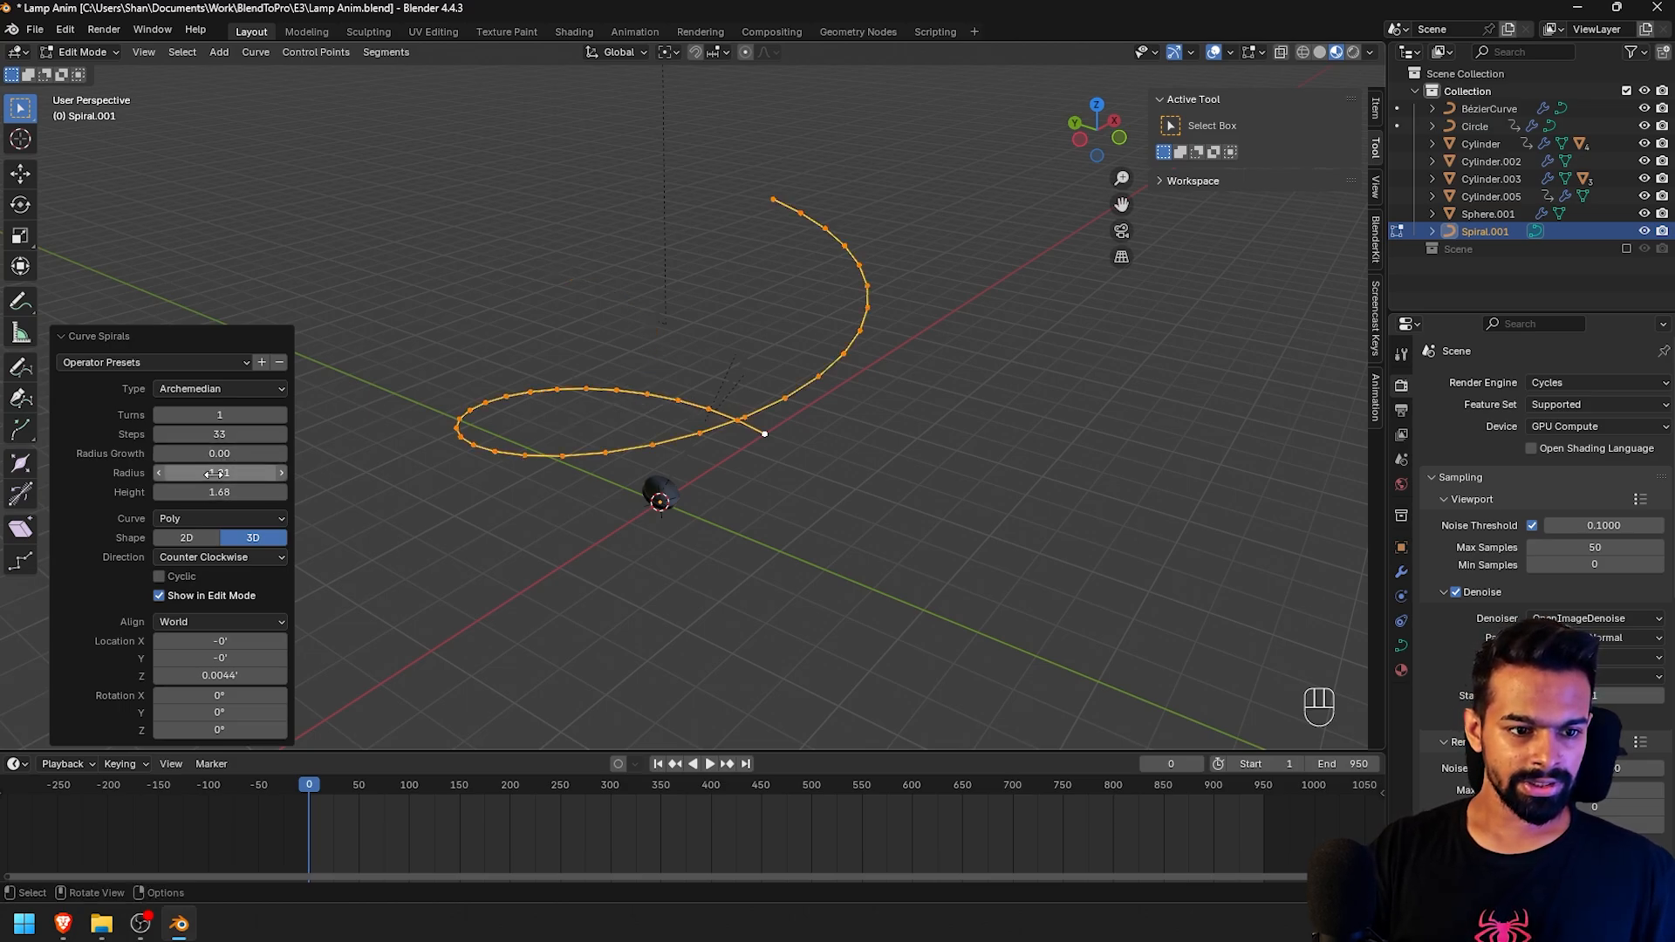
Step: Set the spiral's radius to about 0.64 and its height to 1.75
left_click_drag(213, 474, 205, 474)
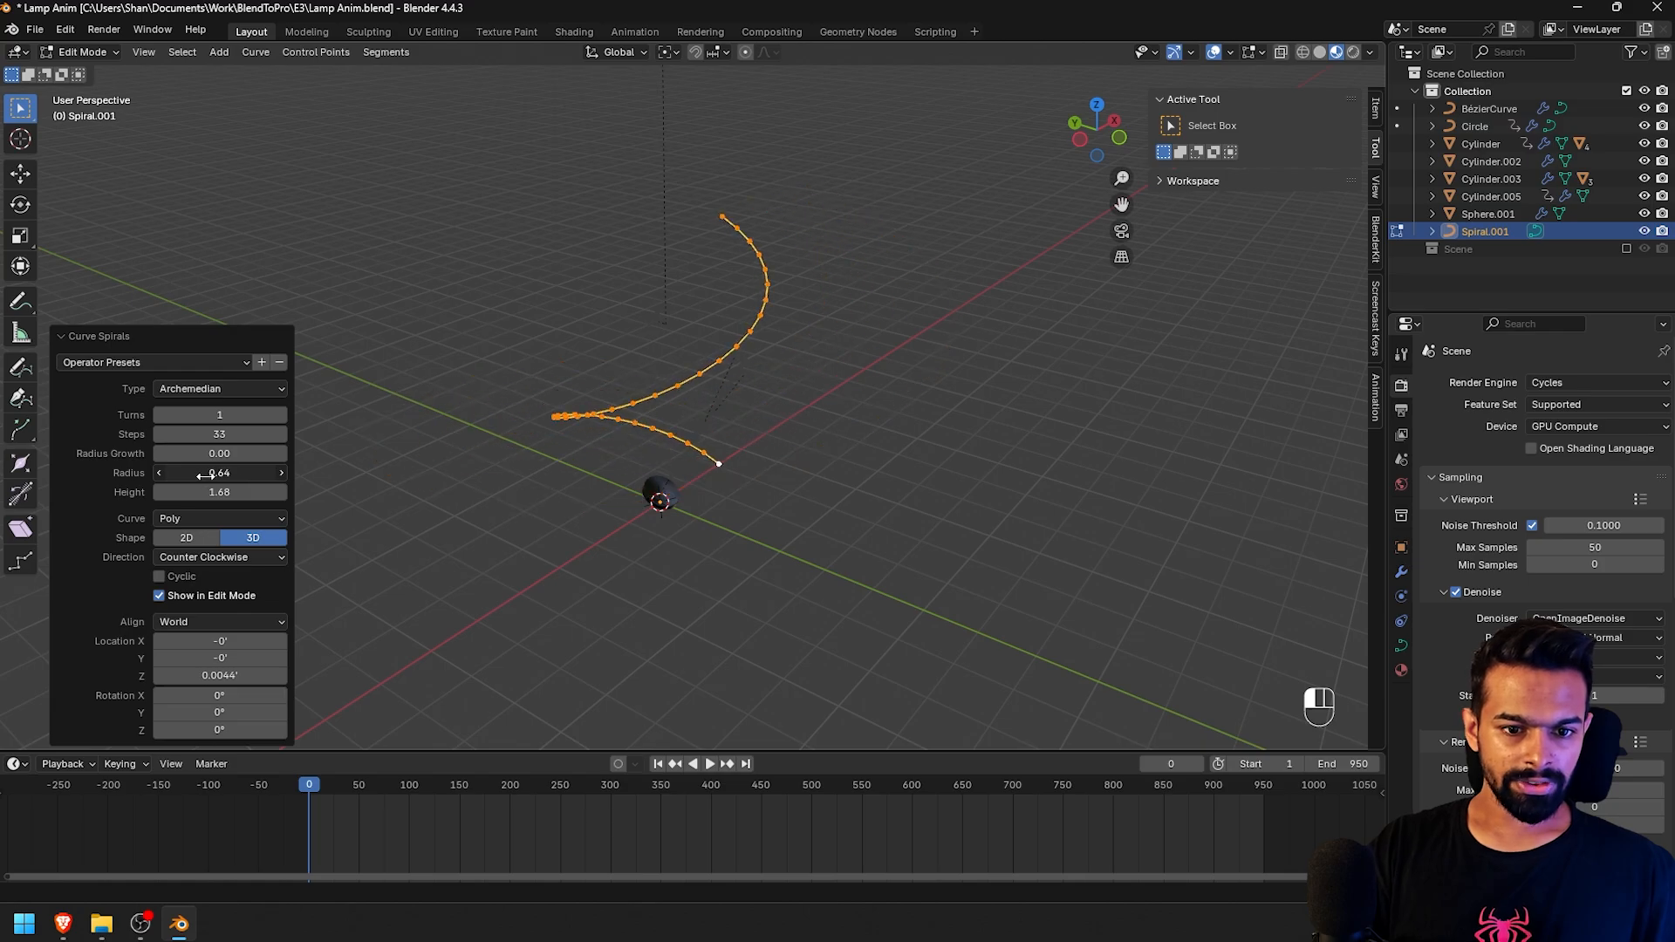
middle_click_drag(737, 471, 876, 462, "alt")
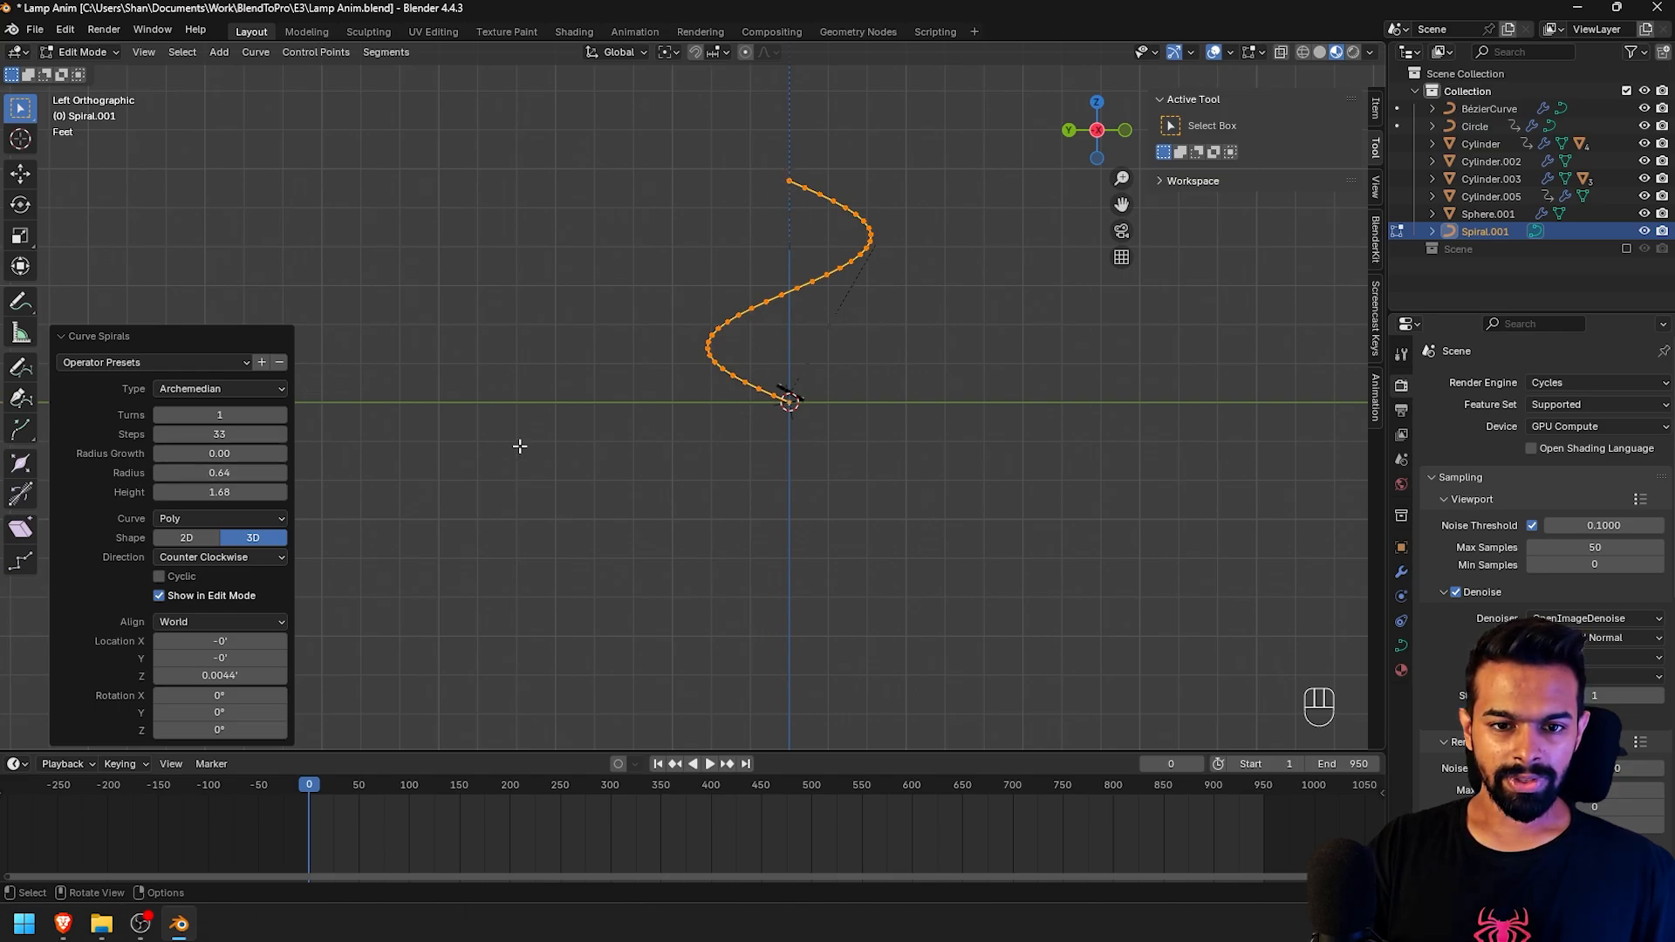
left_click_drag(209, 492, 222, 492)
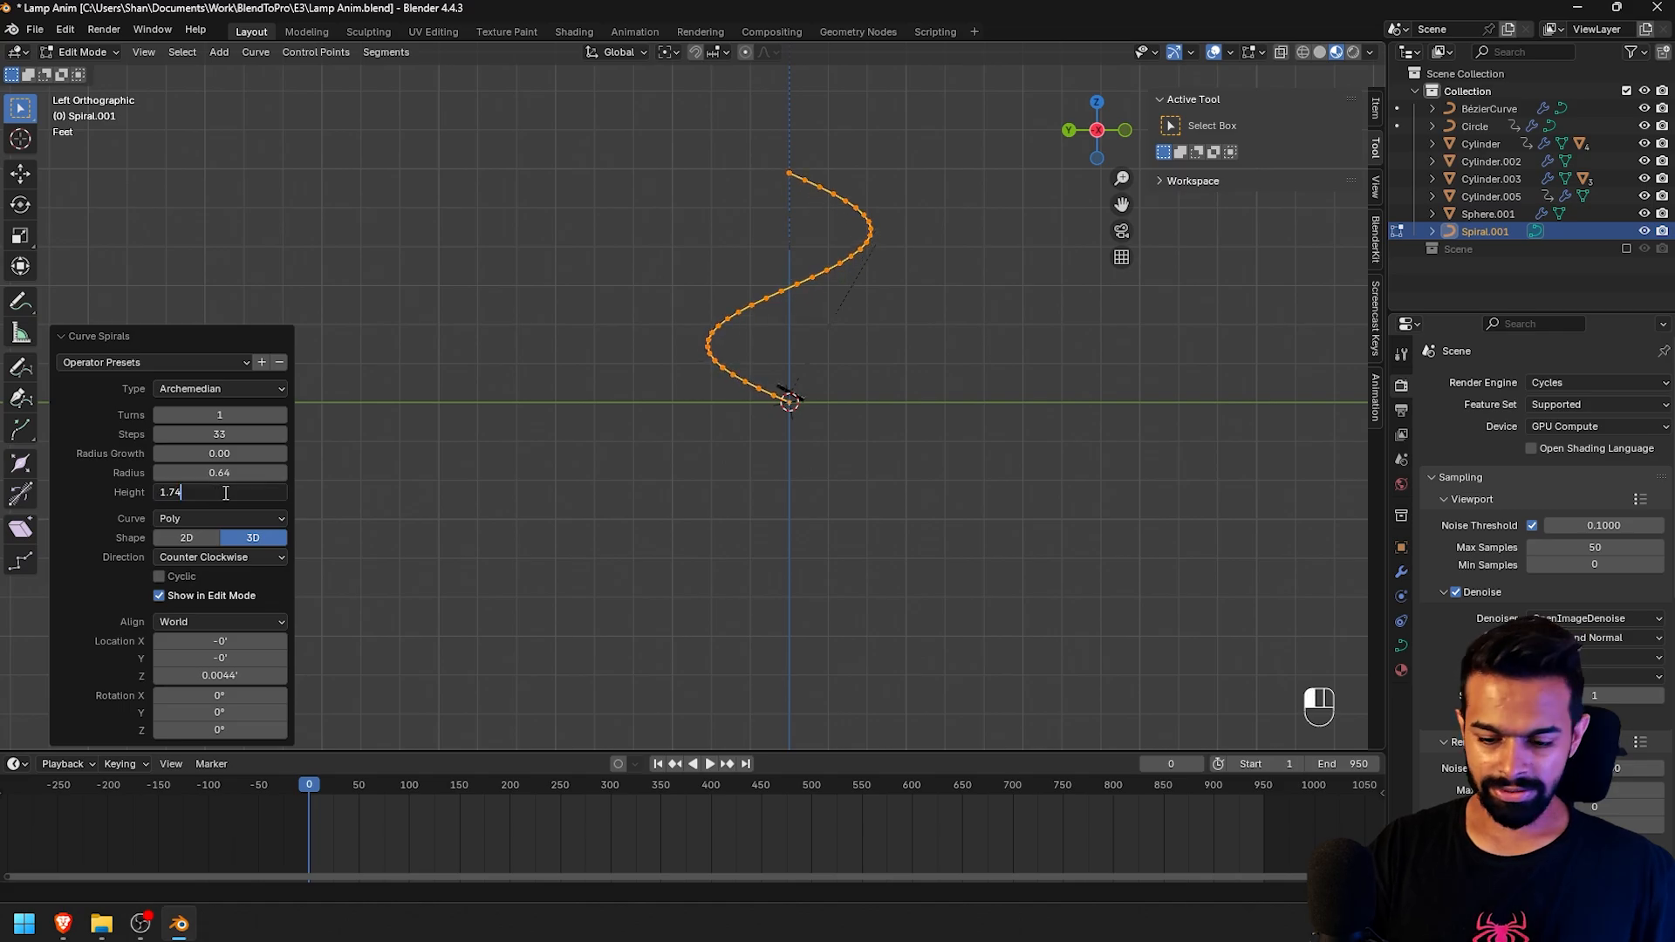
key("ctrl+a")
type("1")
key("Tab")
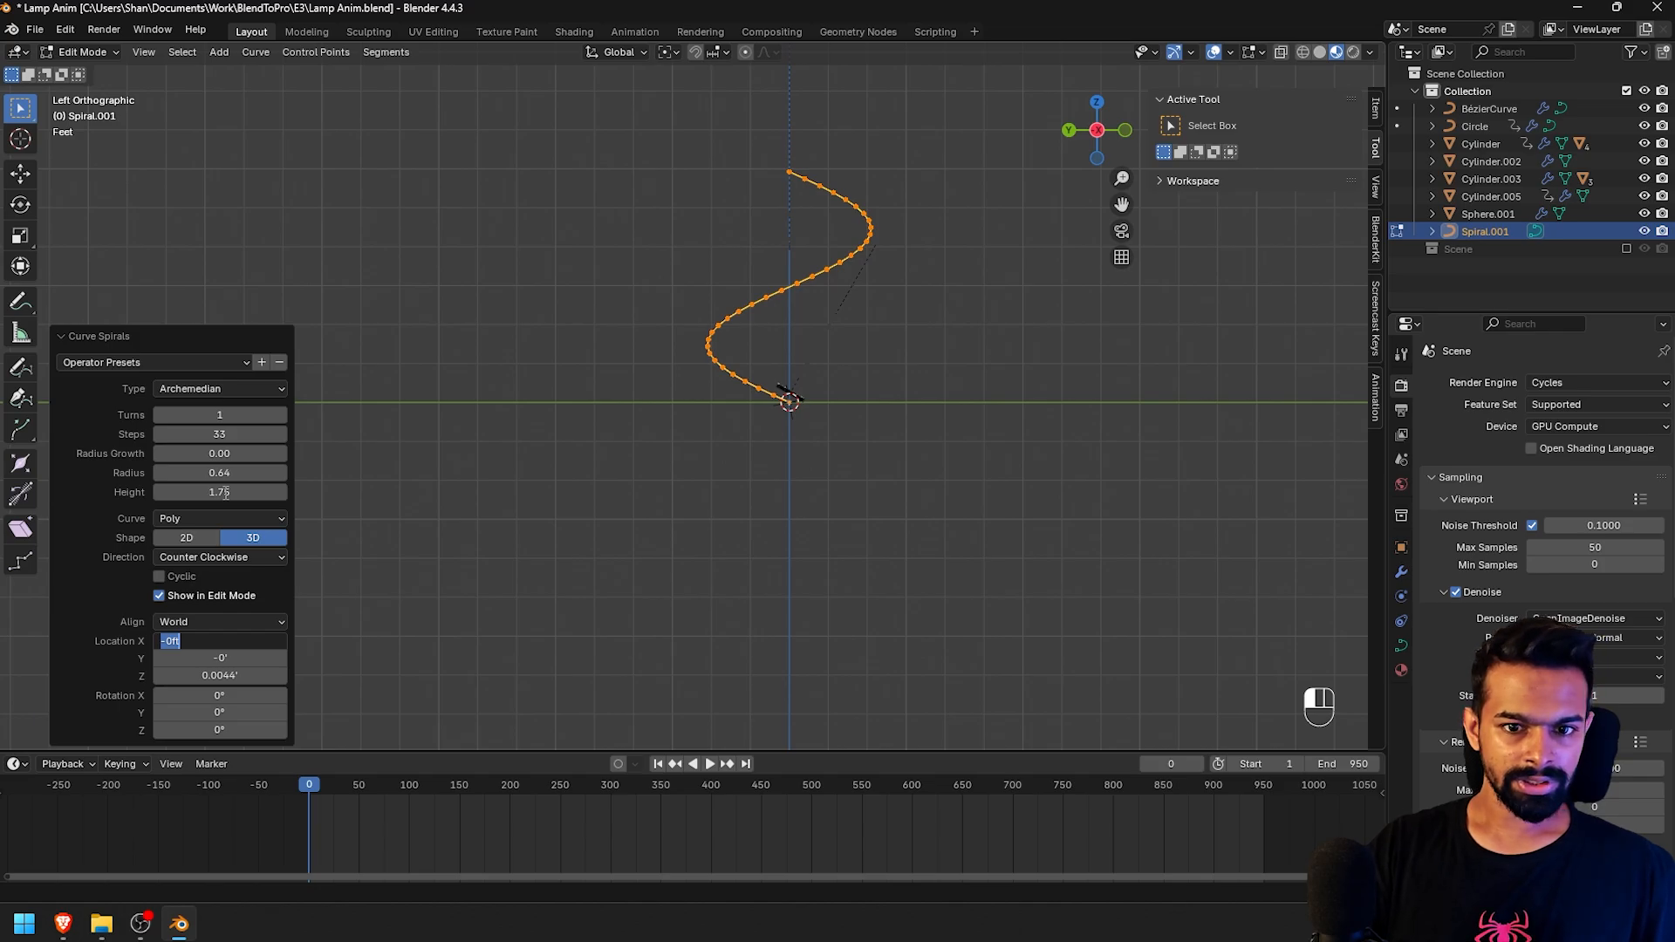
key("Return")
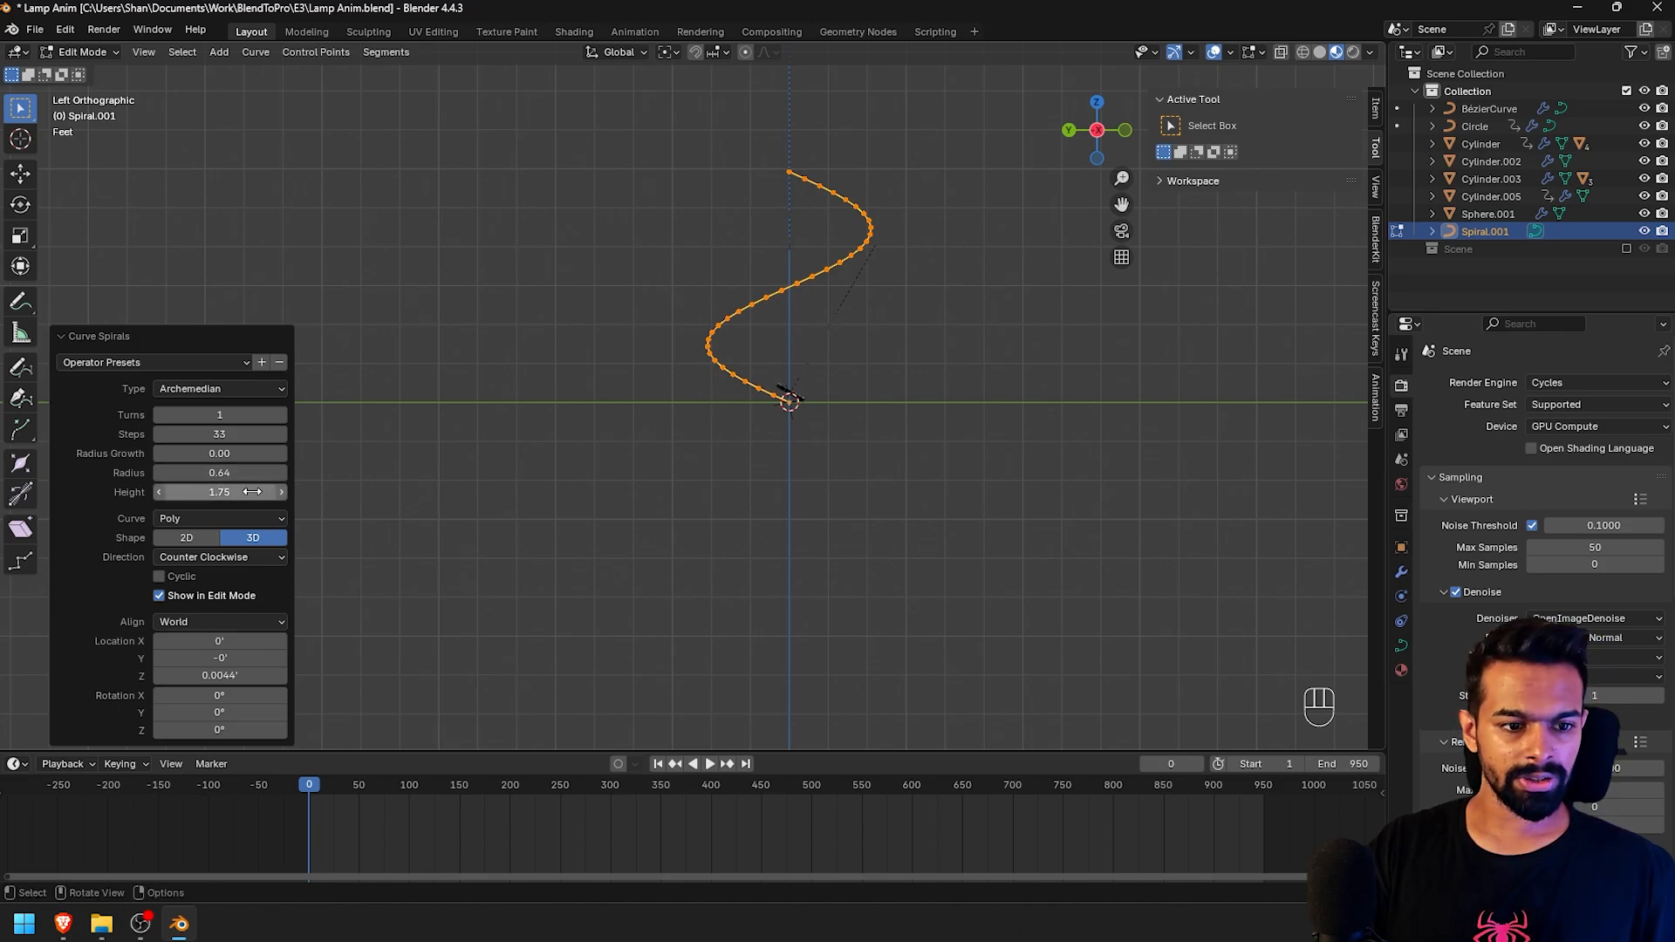
Step: Set the spiral's radius to 0.91, height to 0.82 and turns to 2, and return to Object Mode
left_click_drag(225, 473, 246, 474)
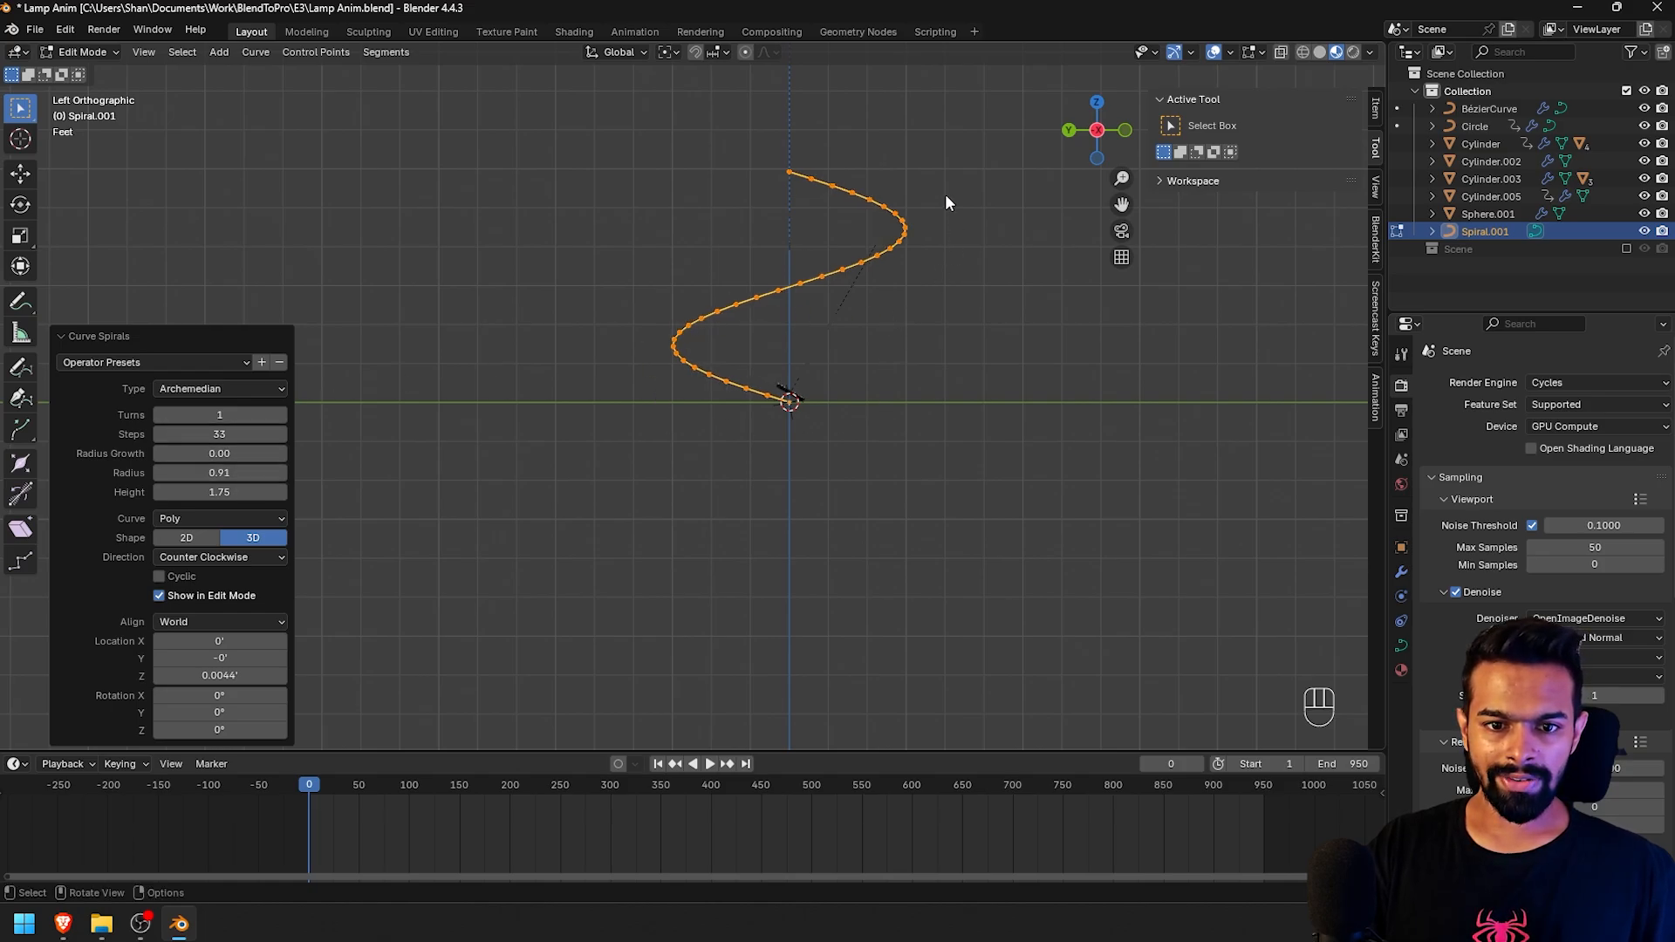
middle_click_drag(671, 493, 707, 463)
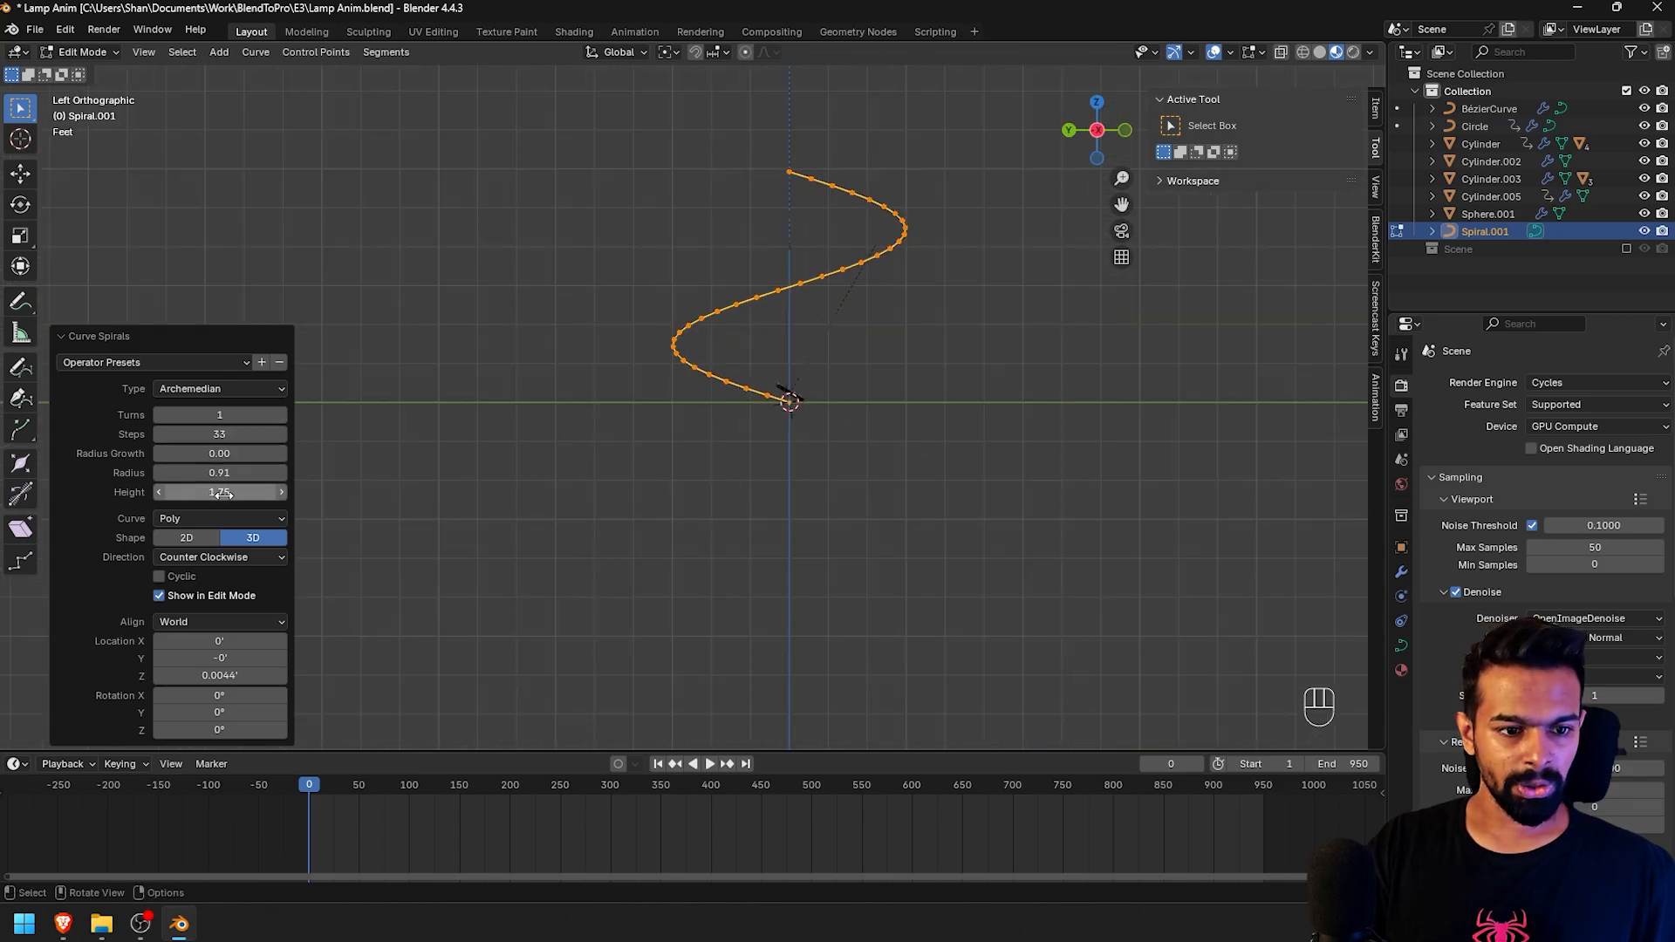
left_click_drag(223, 493, 189, 498)
left_click(281, 415)
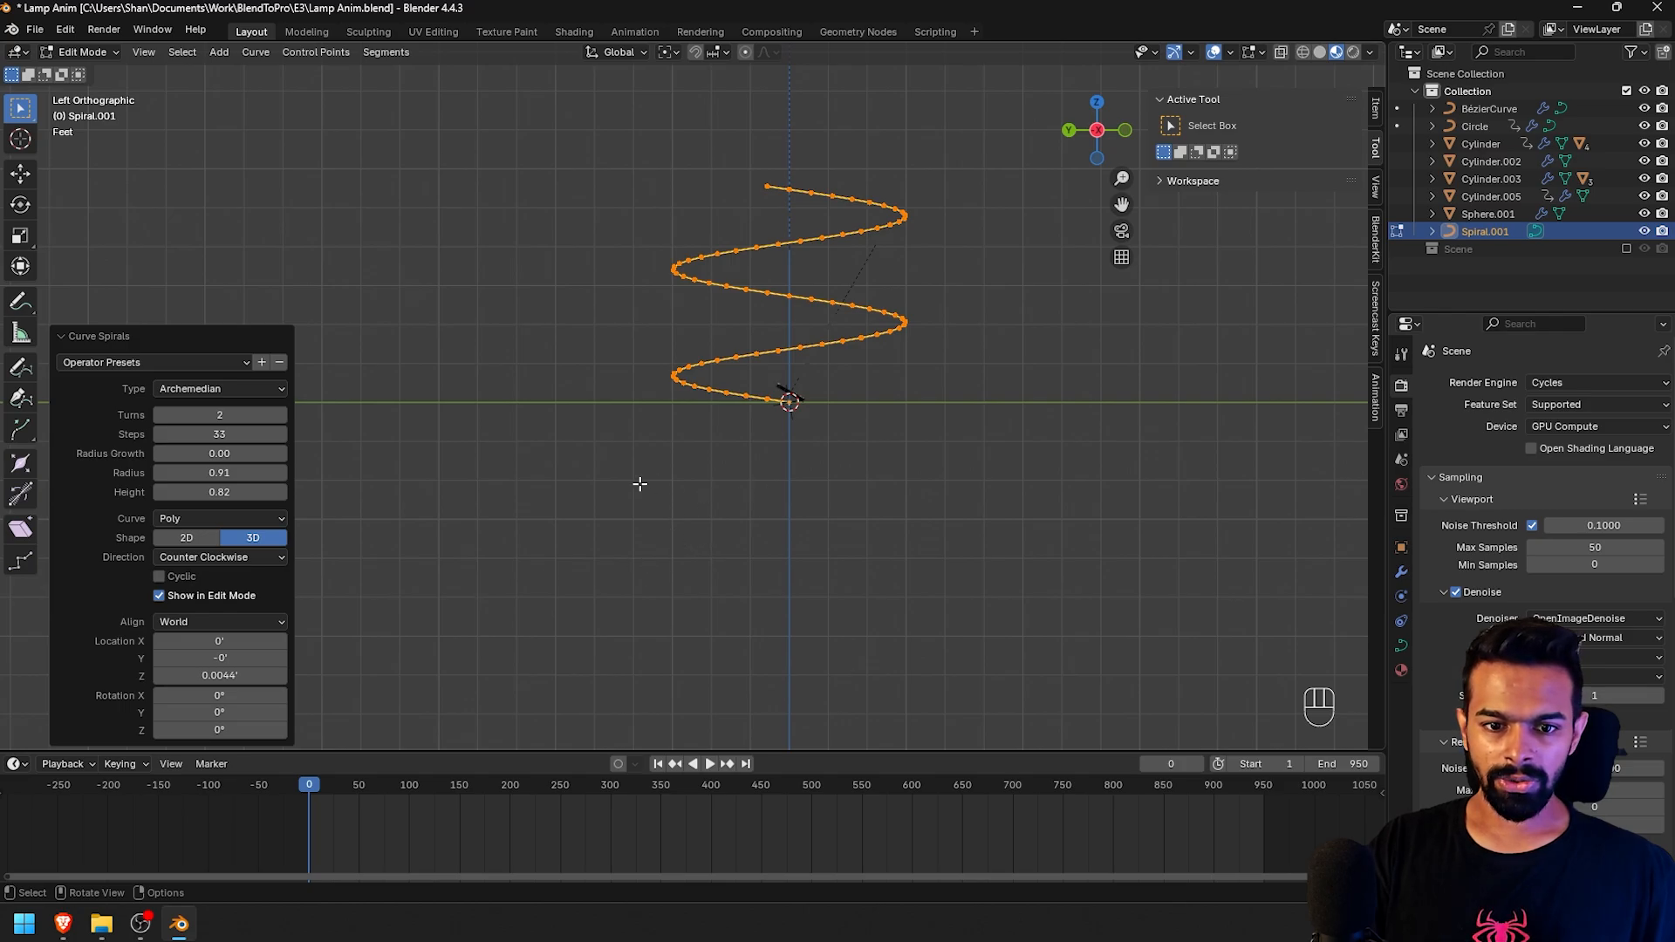
middle_click_drag(640, 483, 938, 490)
left_click(898, 472)
key("Tab")
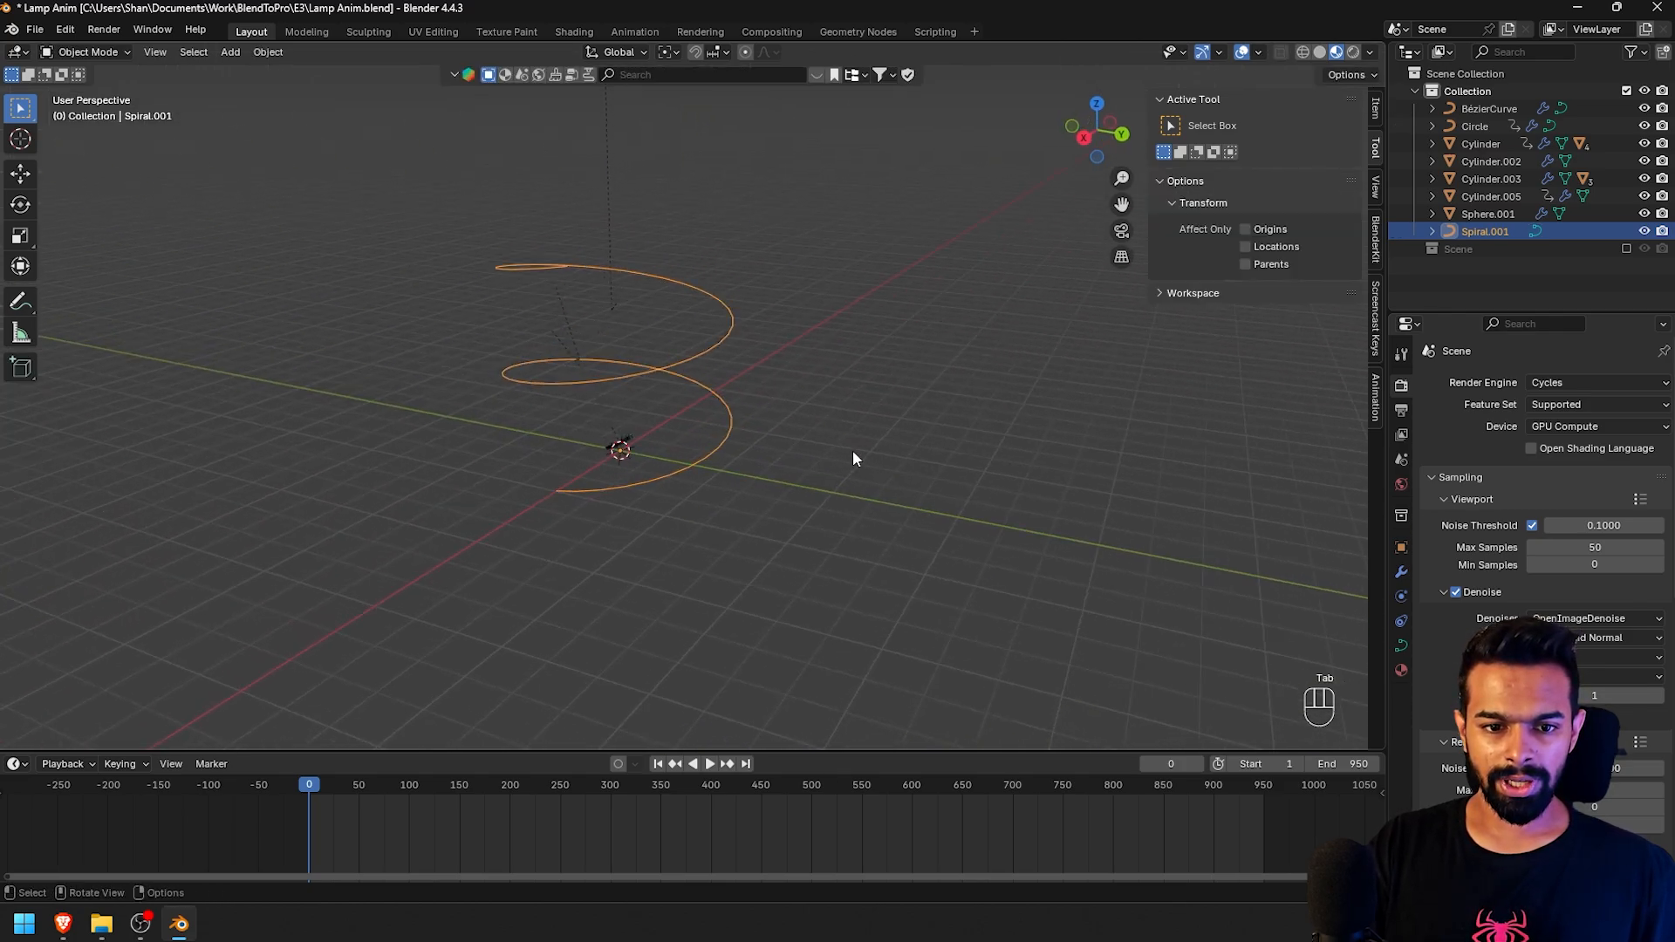
Step: Enable the Scene collection with the area lights and camera, and select the camera to compare it with the spiral
middle_click_drag(852, 460, 951, 428)
scroll(942, 420, "up", 2)
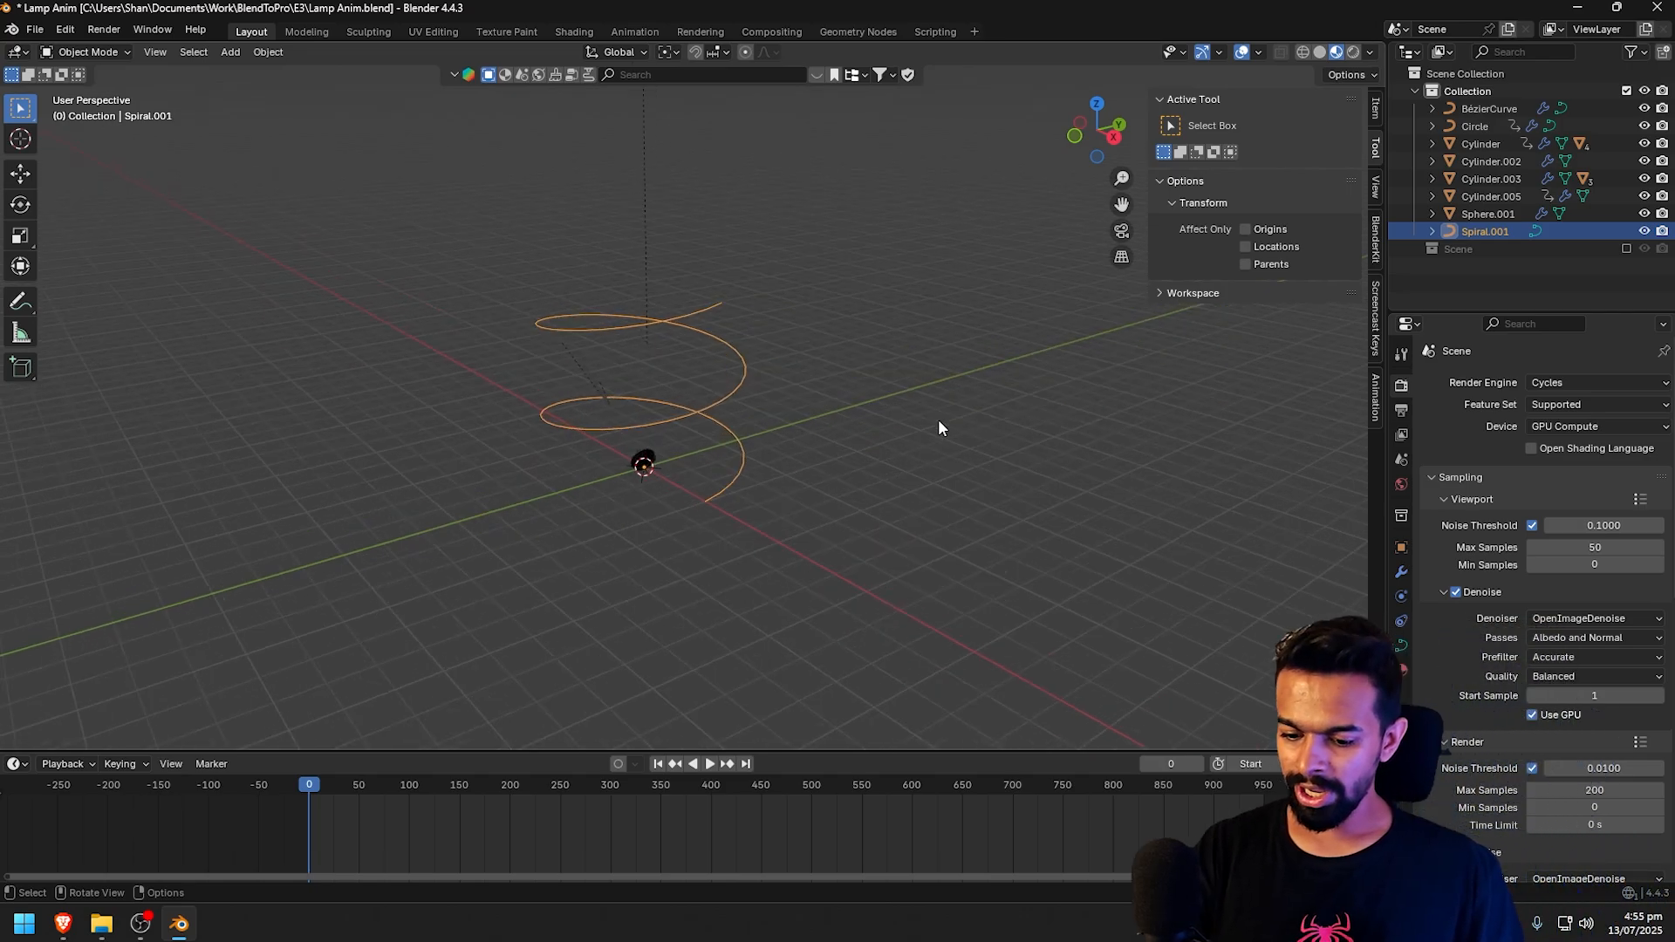
left_click(1626, 248)
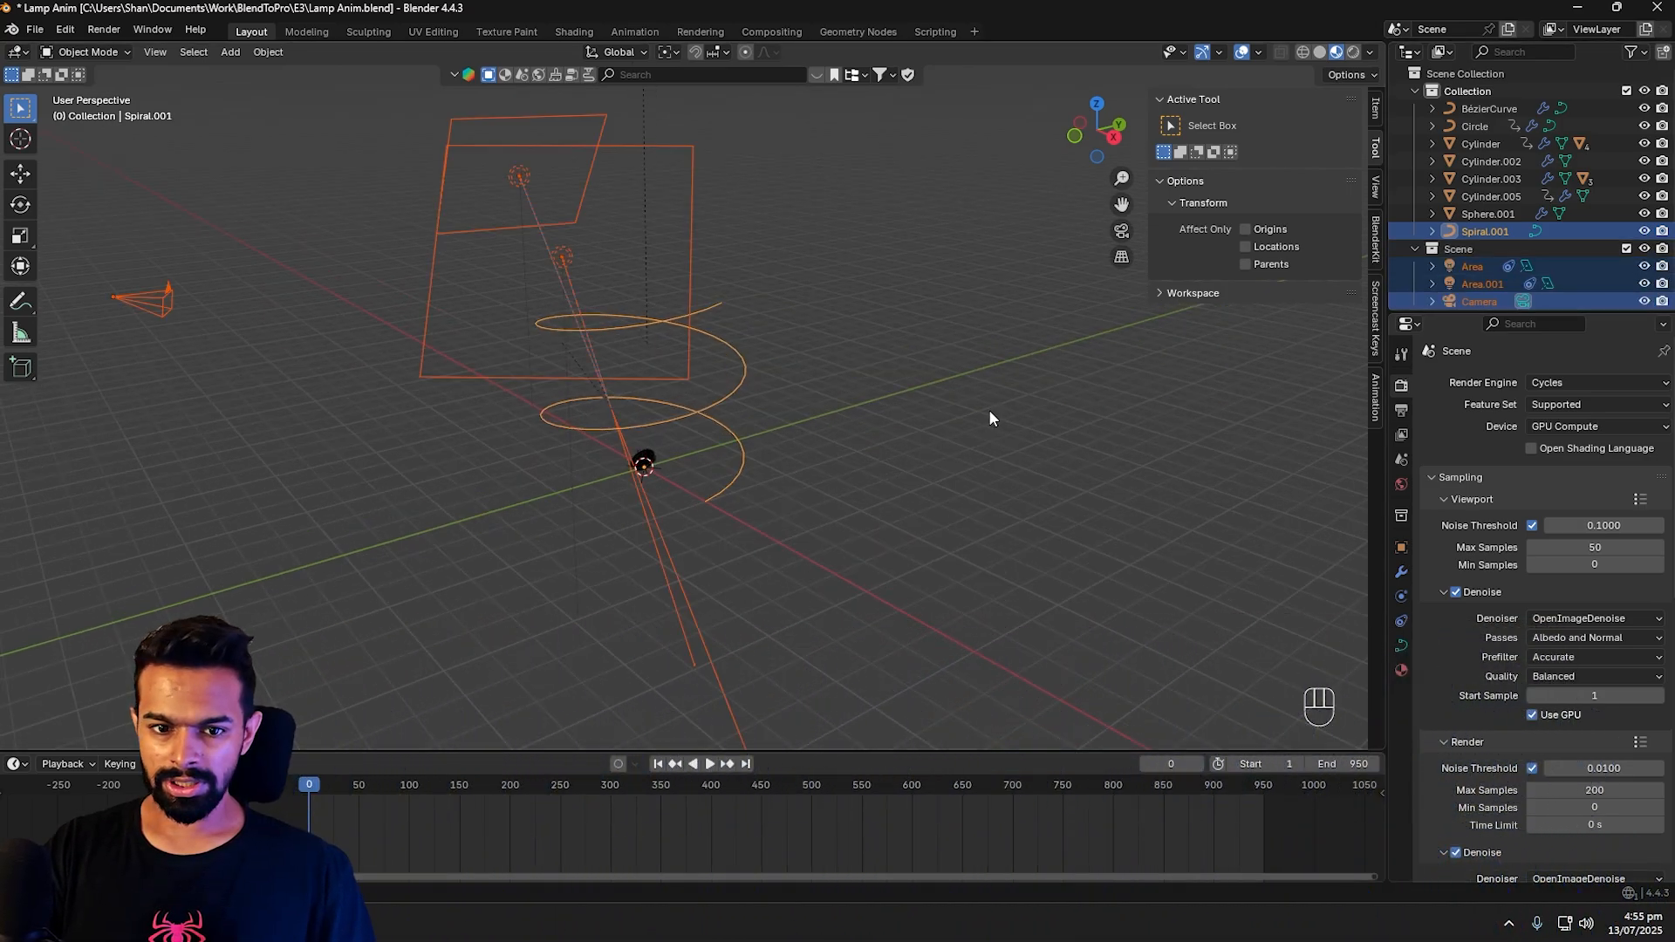
left_click(384, 359)
left_click(139, 307)
middle_click_drag(139, 307, 859, 457)
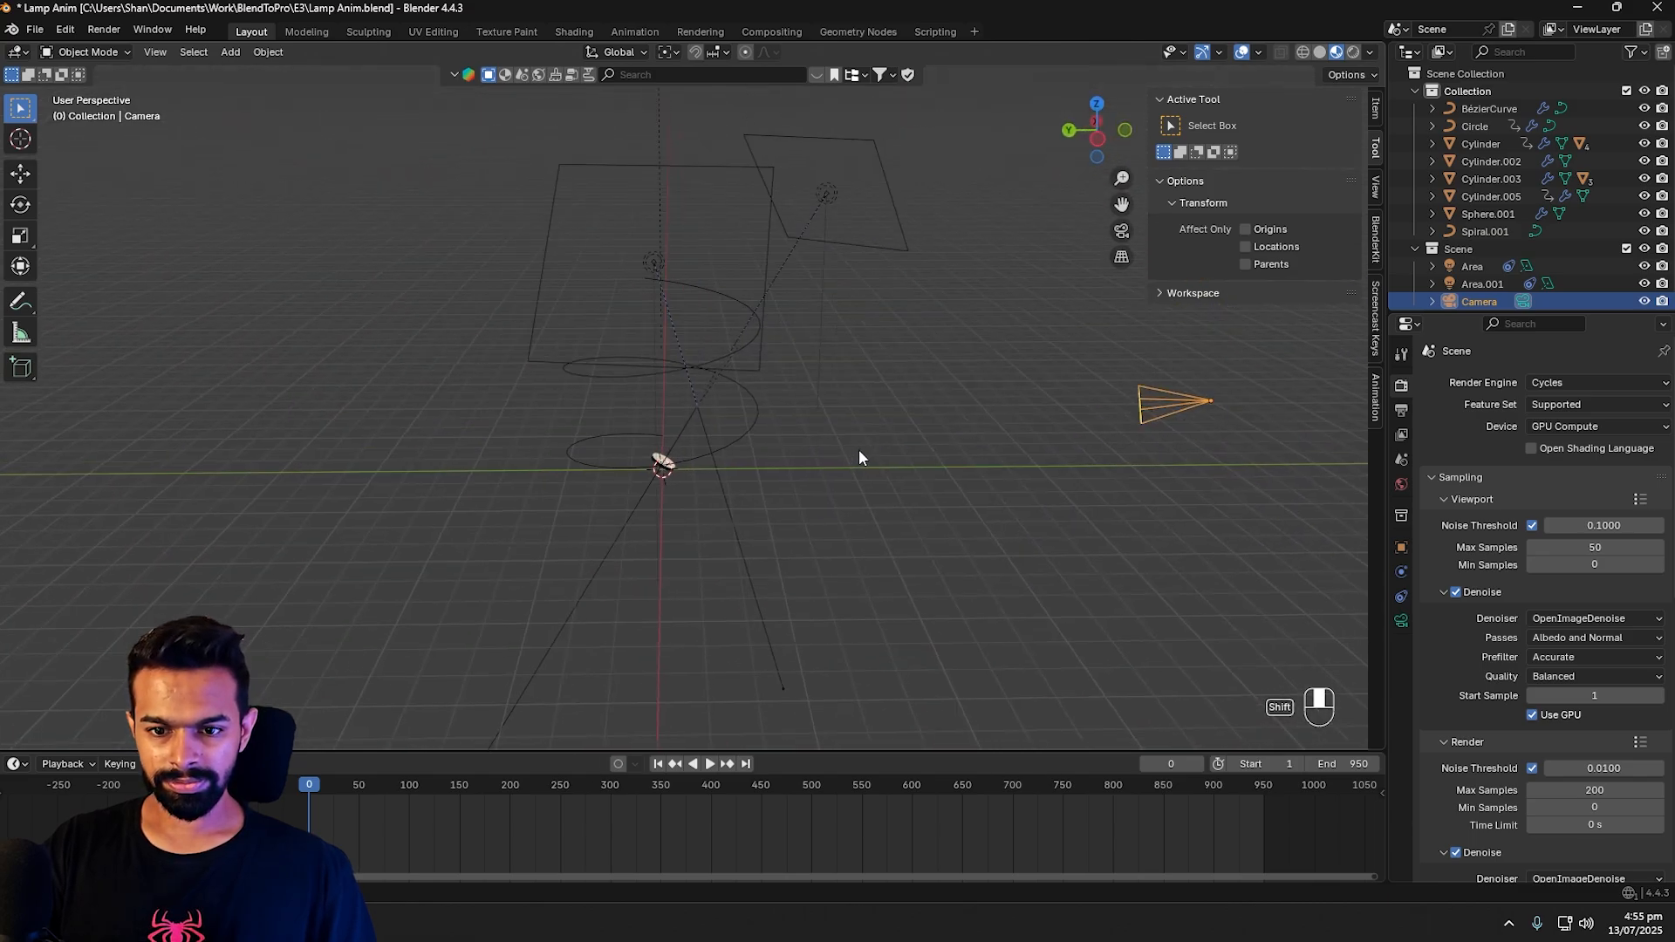
Step: Try enlarging the spiral curve around the lamp from the top view, and undo the scaling
left_click(750, 427)
key("KP_7")
key("s")
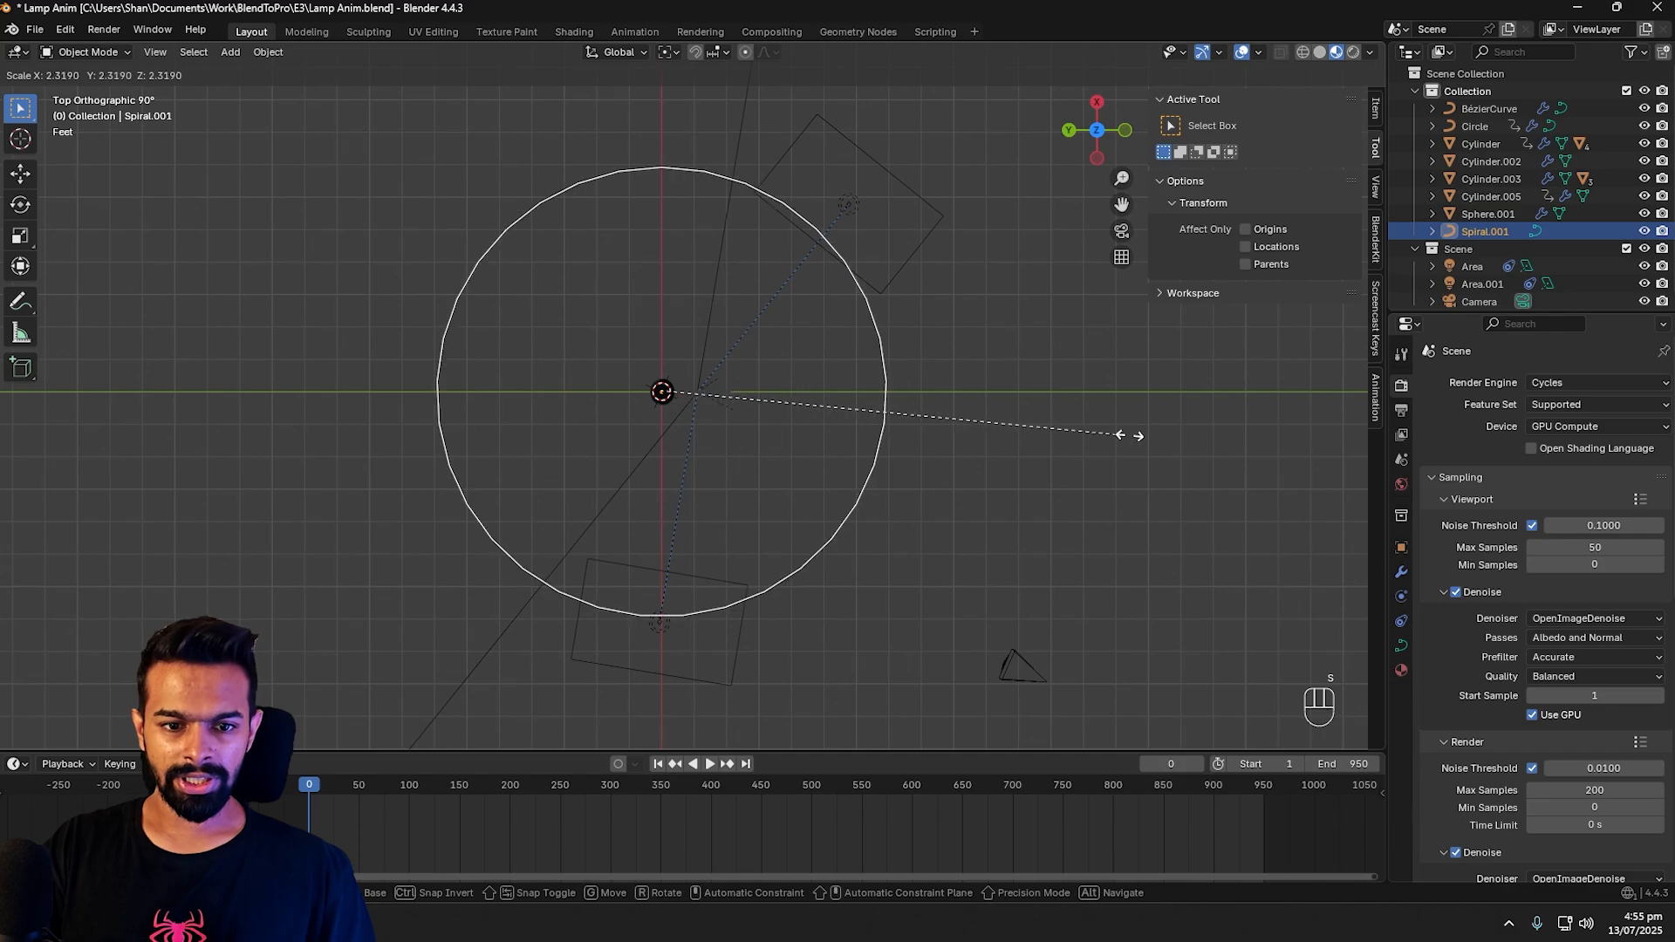
left_click(1050, 494)
middle_click_drag(1050, 493, 1033, 326)
key("ctrl+z")
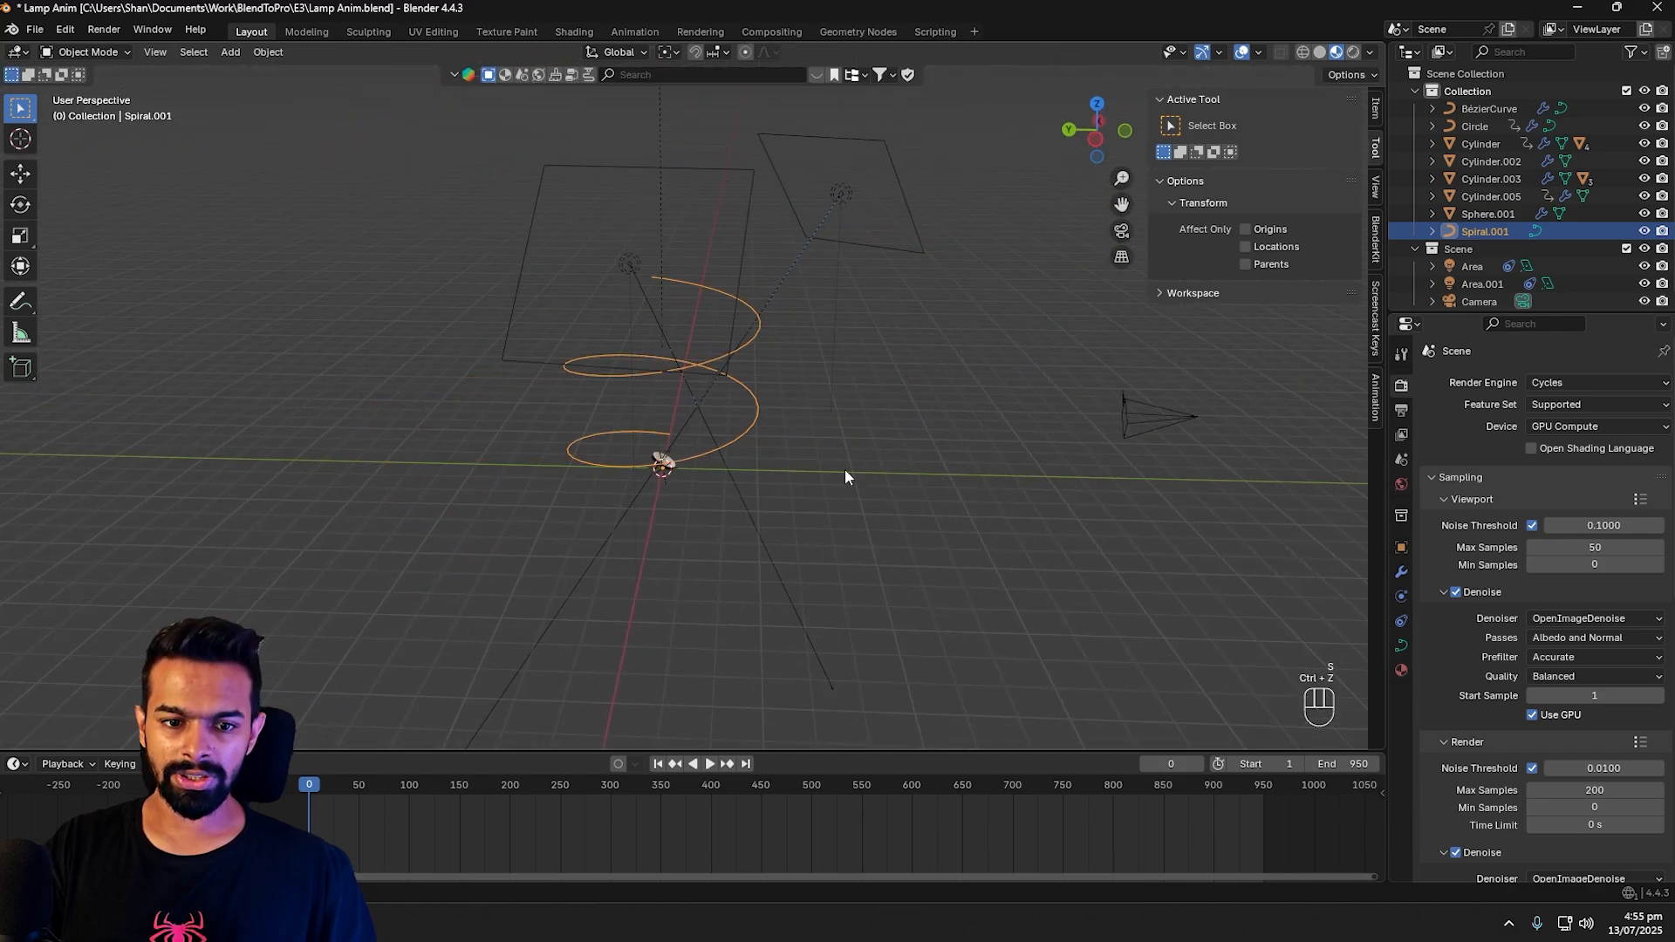
Step: Add a Follow Path constraint to the camera with the spiral curve as its target
middle_click_drag(844, 471, 939, 454)
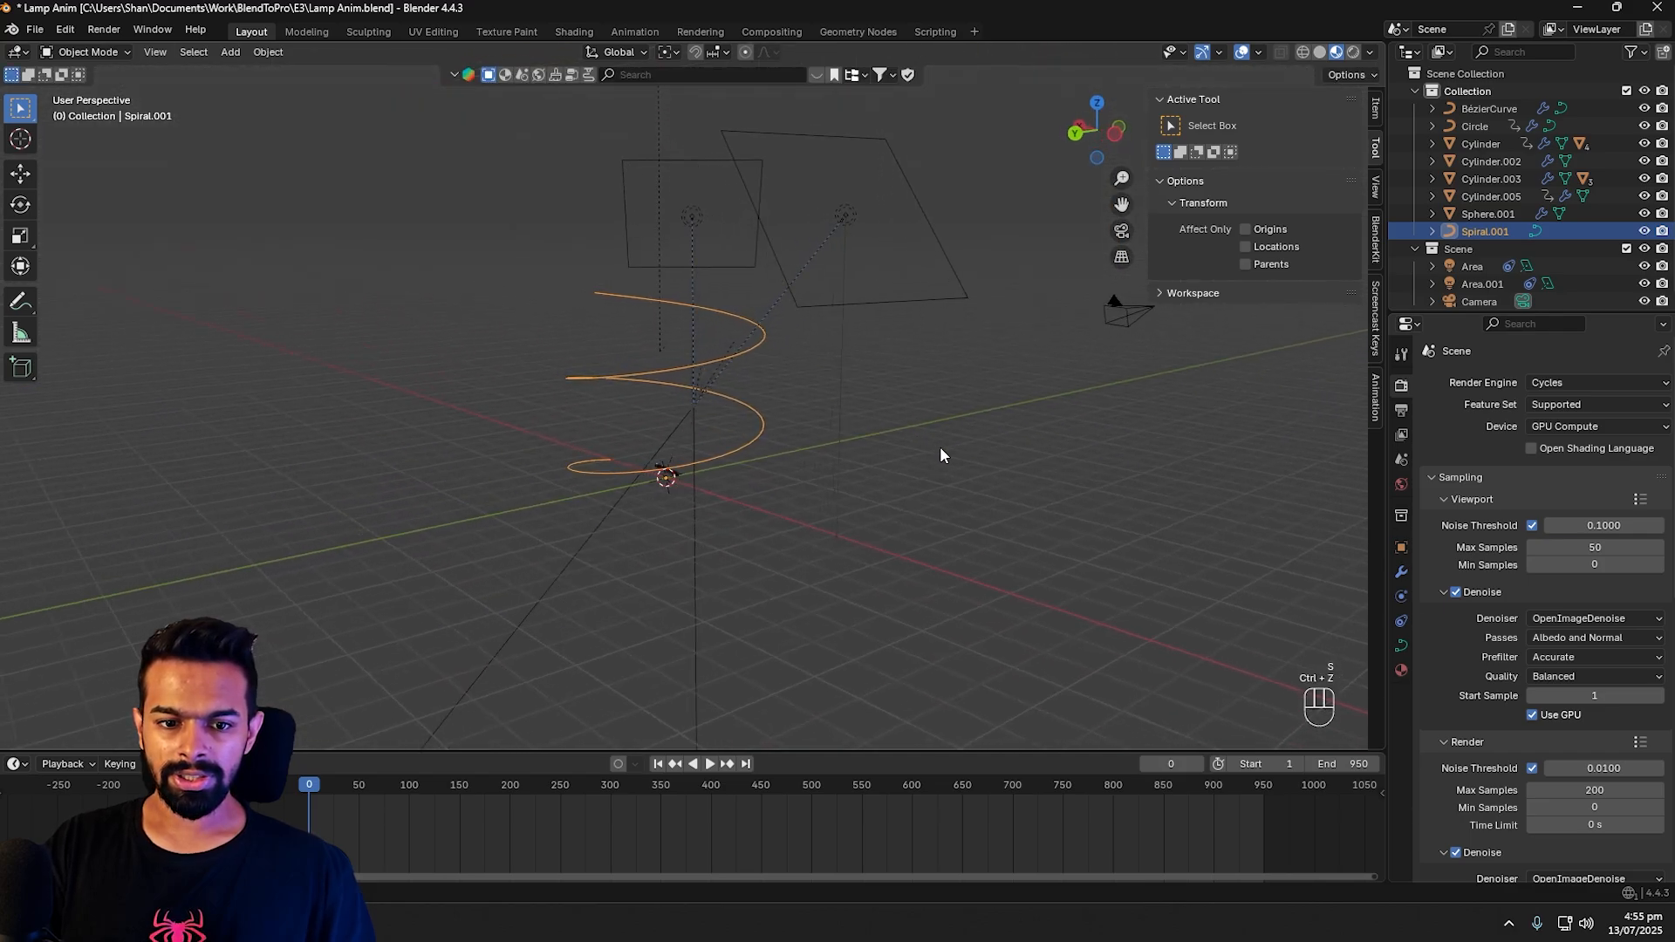
left_click(1125, 316)
left_click(759, 349)
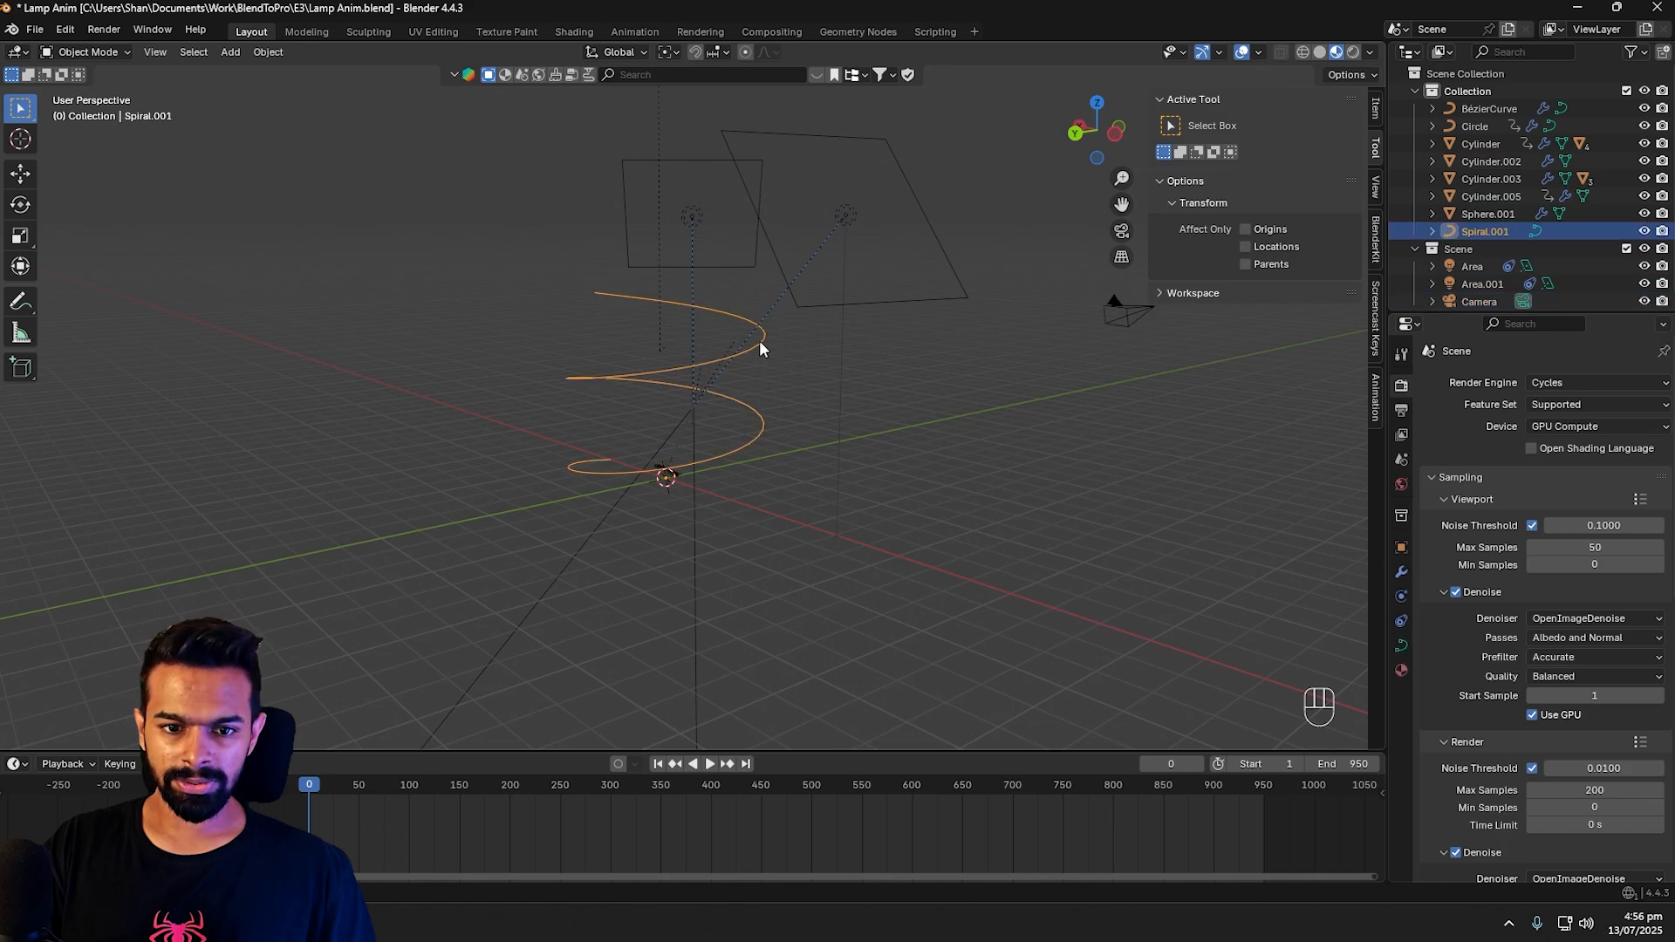
left_click(1127, 320)
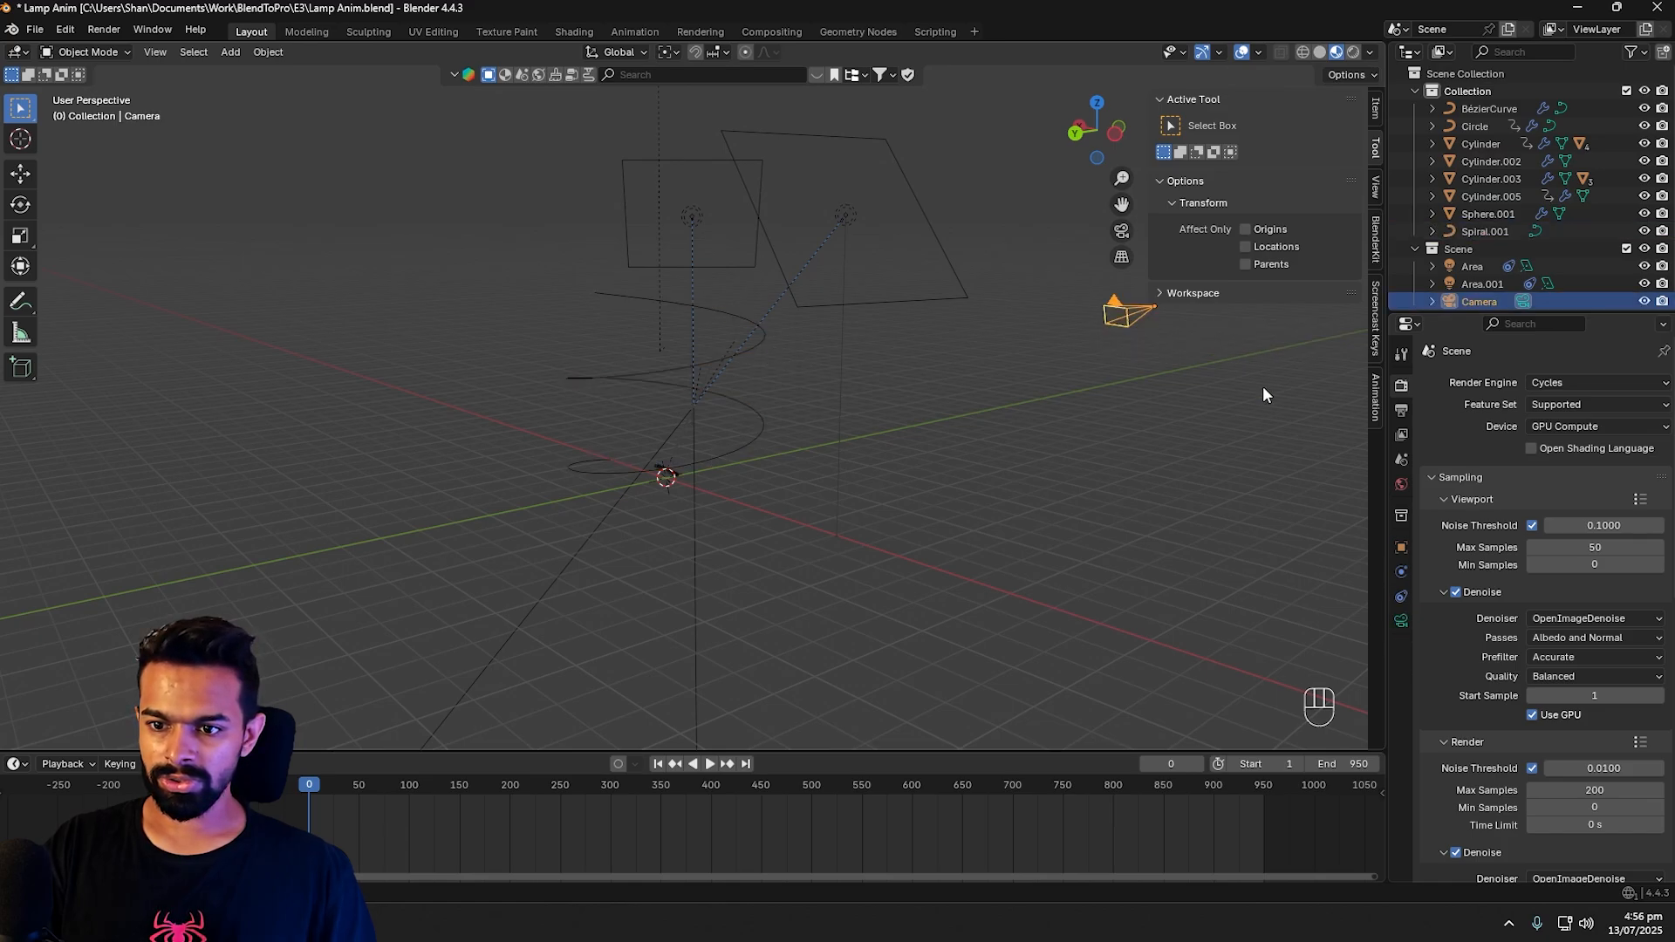
left_click(1400, 598)
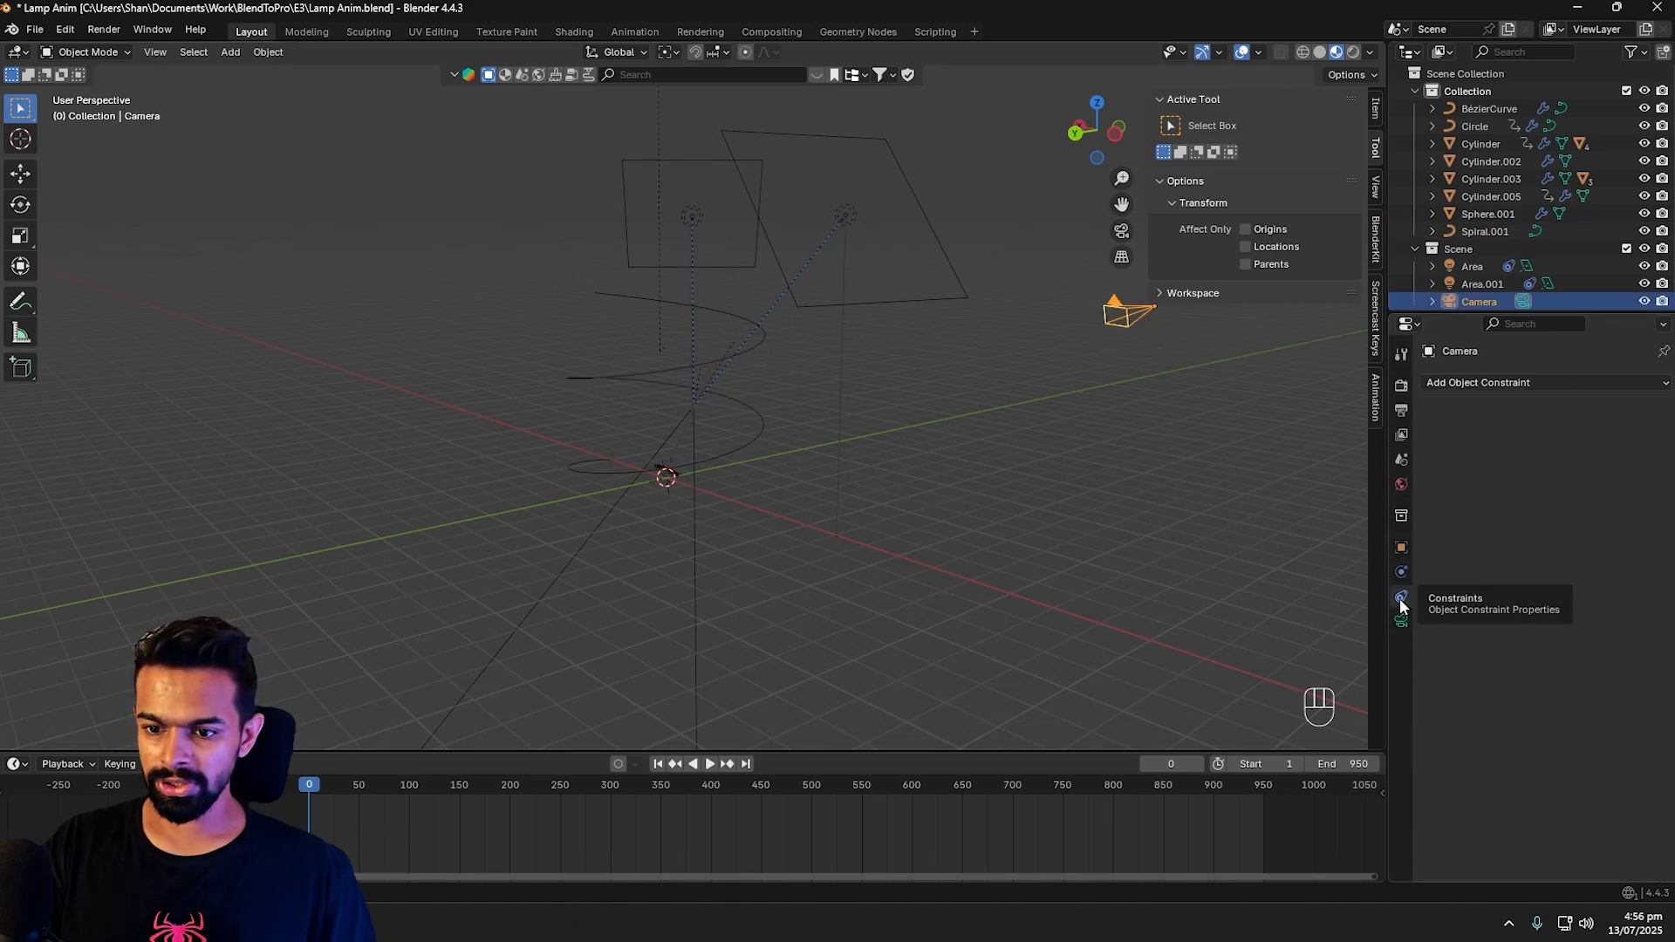
left_click(1511, 384)
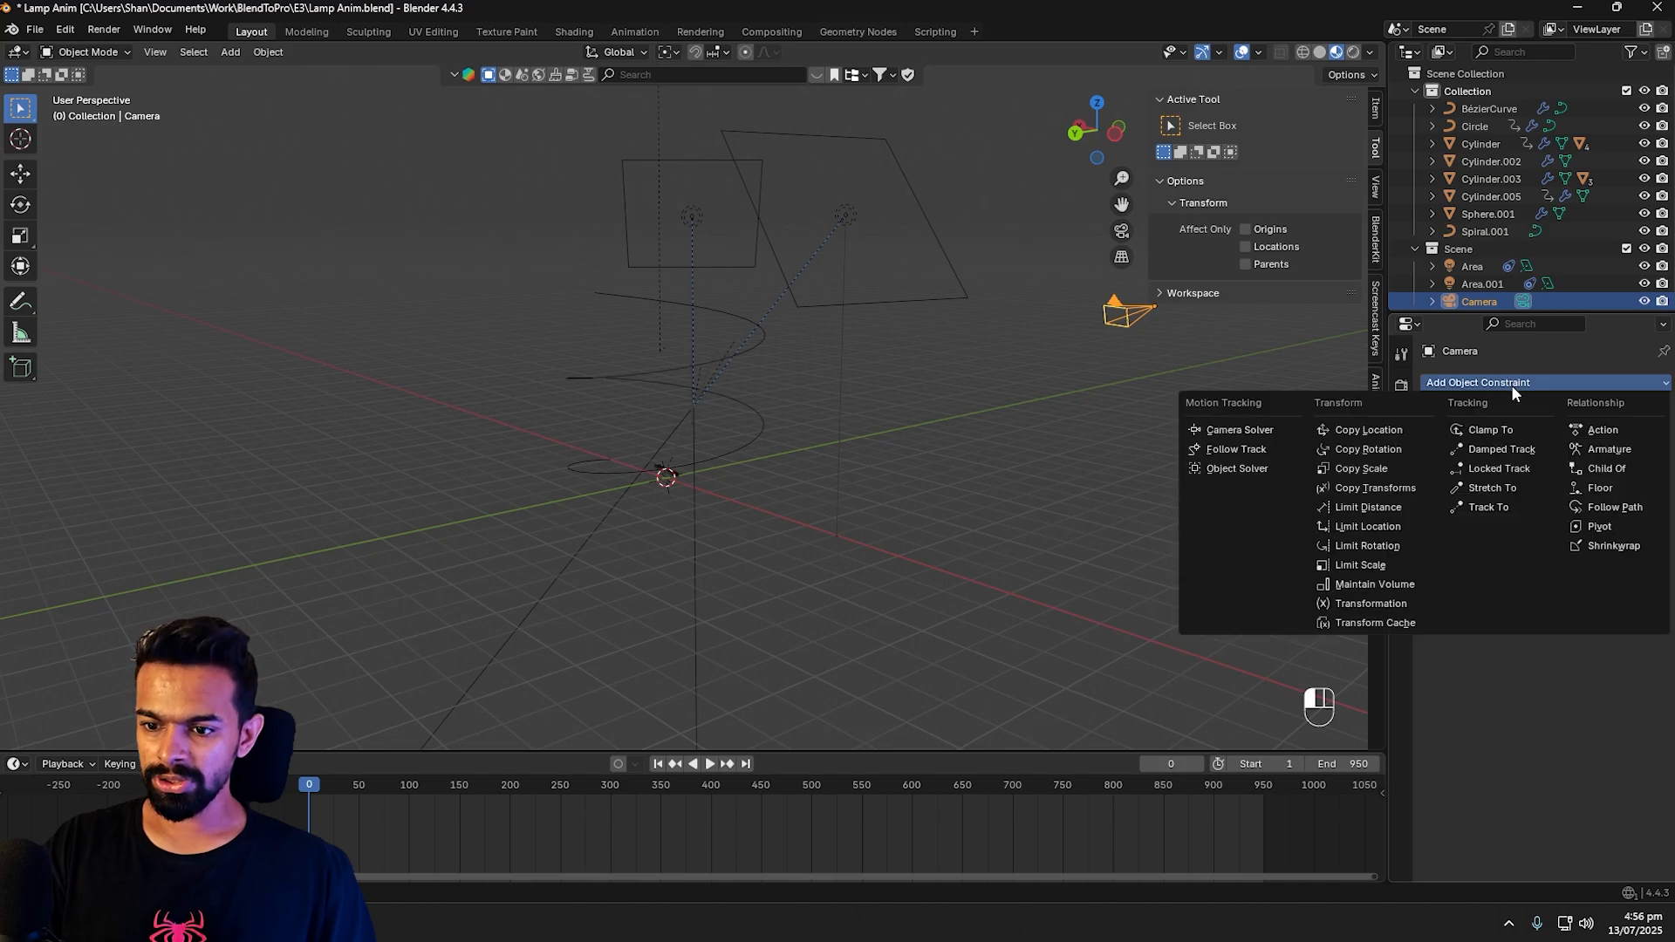
left_click(1608, 509)
left_click(1636, 437)
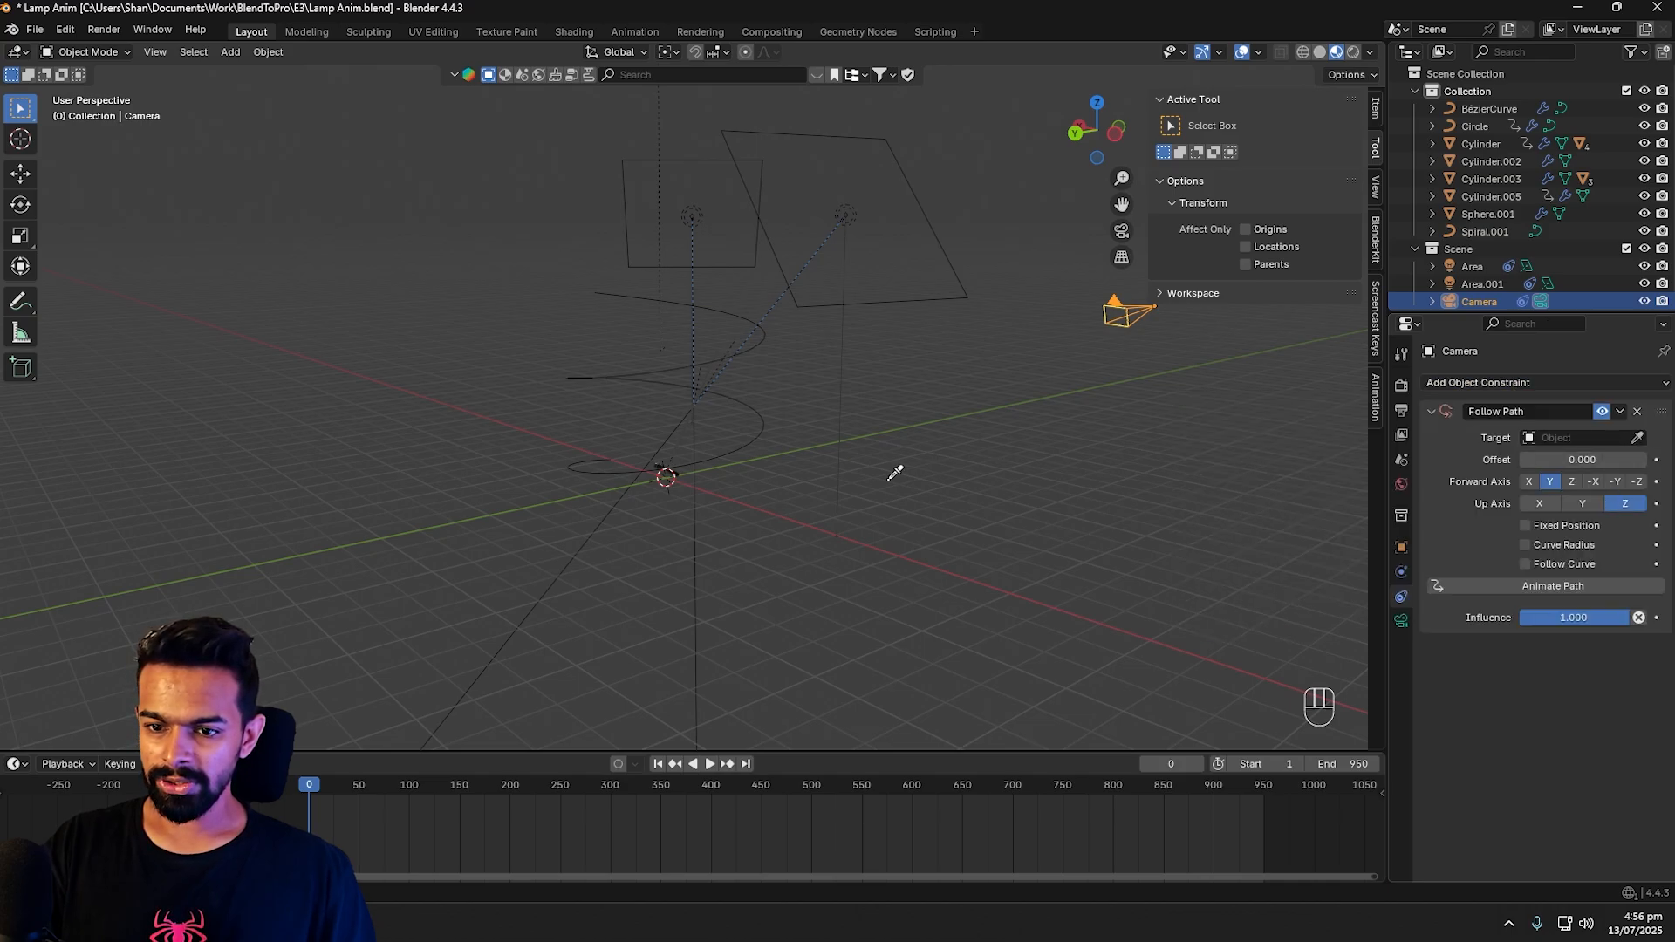
left_click(751, 435)
Step: Undo the latest changes back to the camera's Follow Path constraint targeting the spiral
key("ctrl+z")
key("ctrl+z")
key("ctrl+z")
key("ctrl+z")
key("ctrl+z")
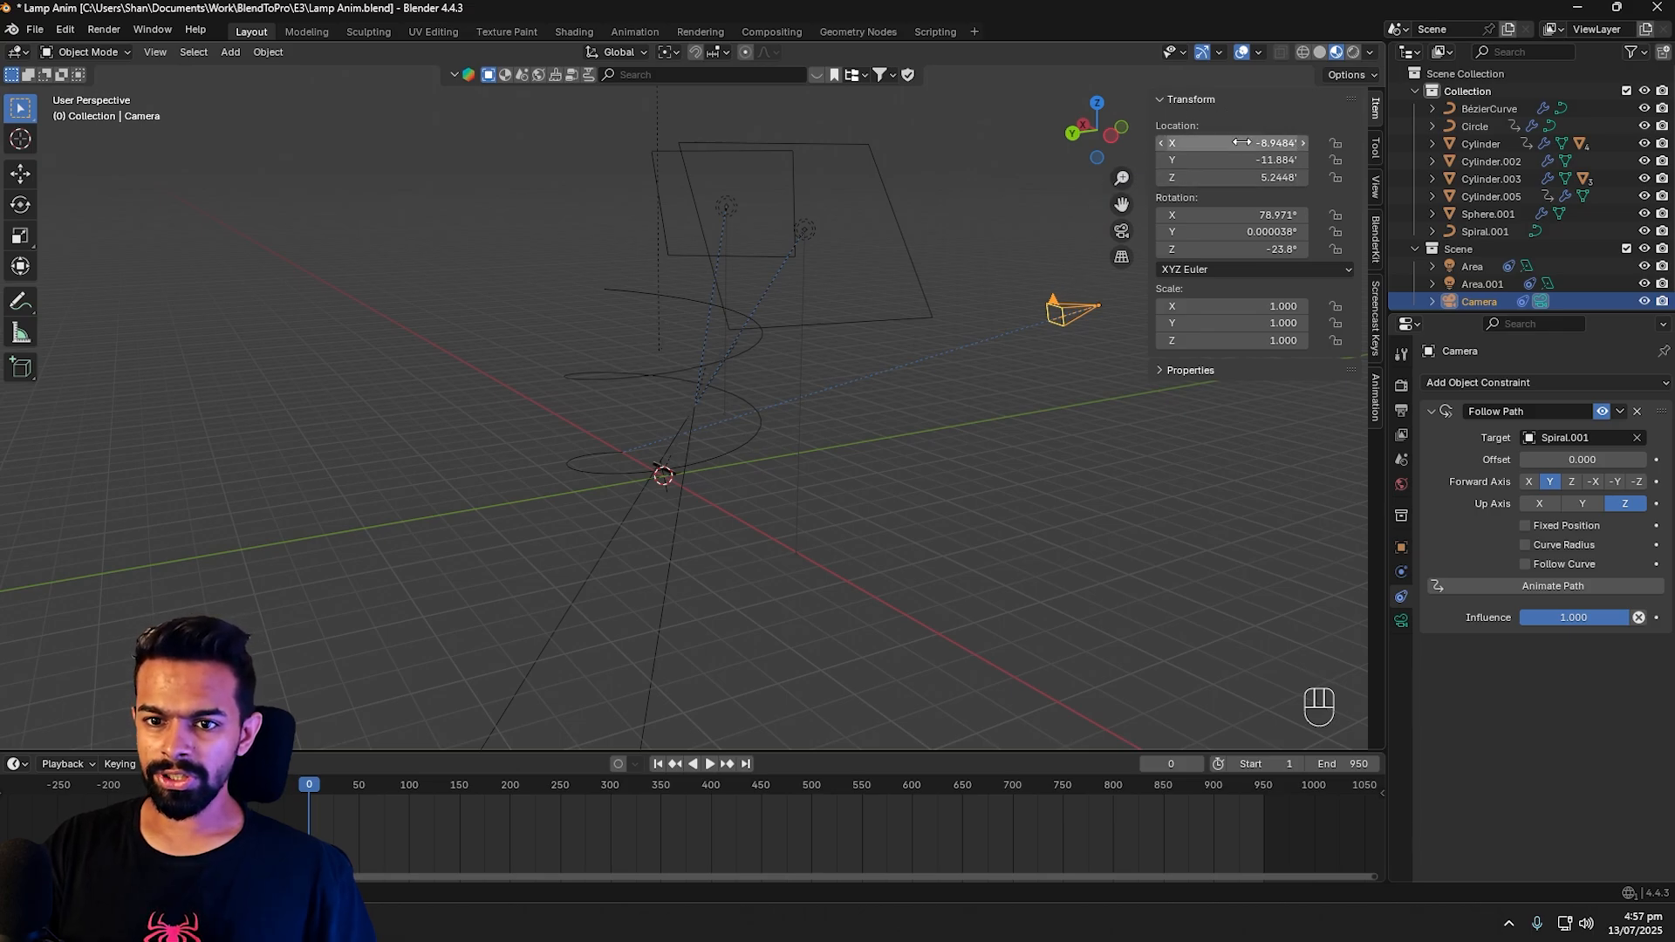
Step: Set the camera's location and rotation to 0 on all three axes
left_click_drag(1241, 142, 1243, 250)
type("0")
key("Return")
type("0")
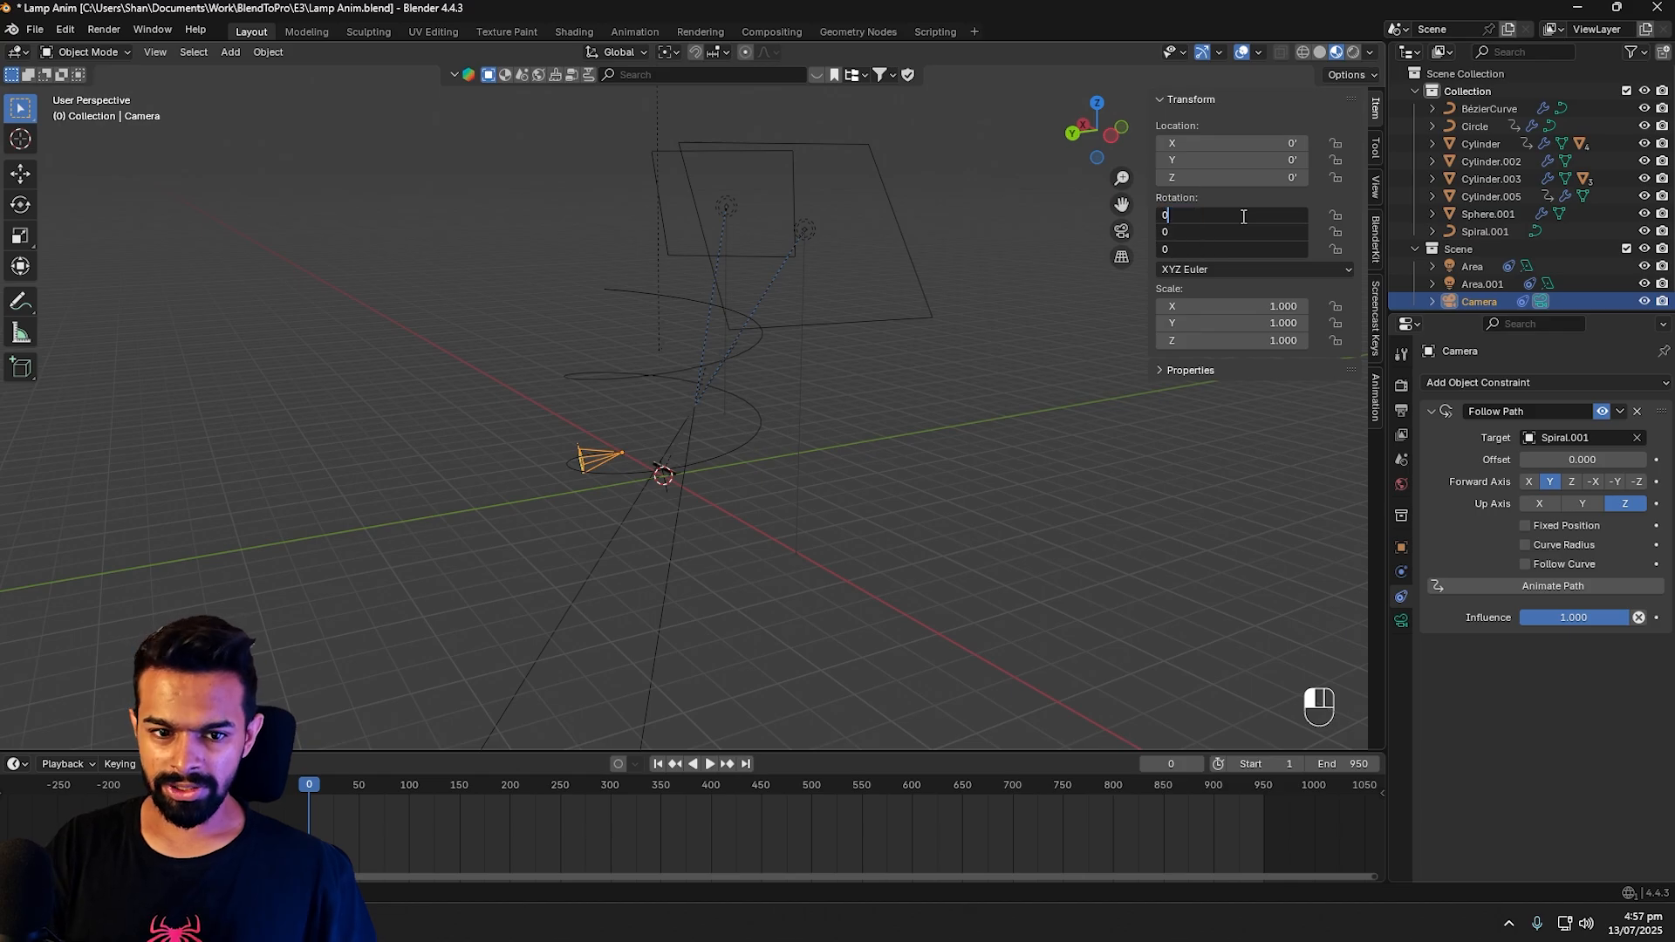
key("Return")
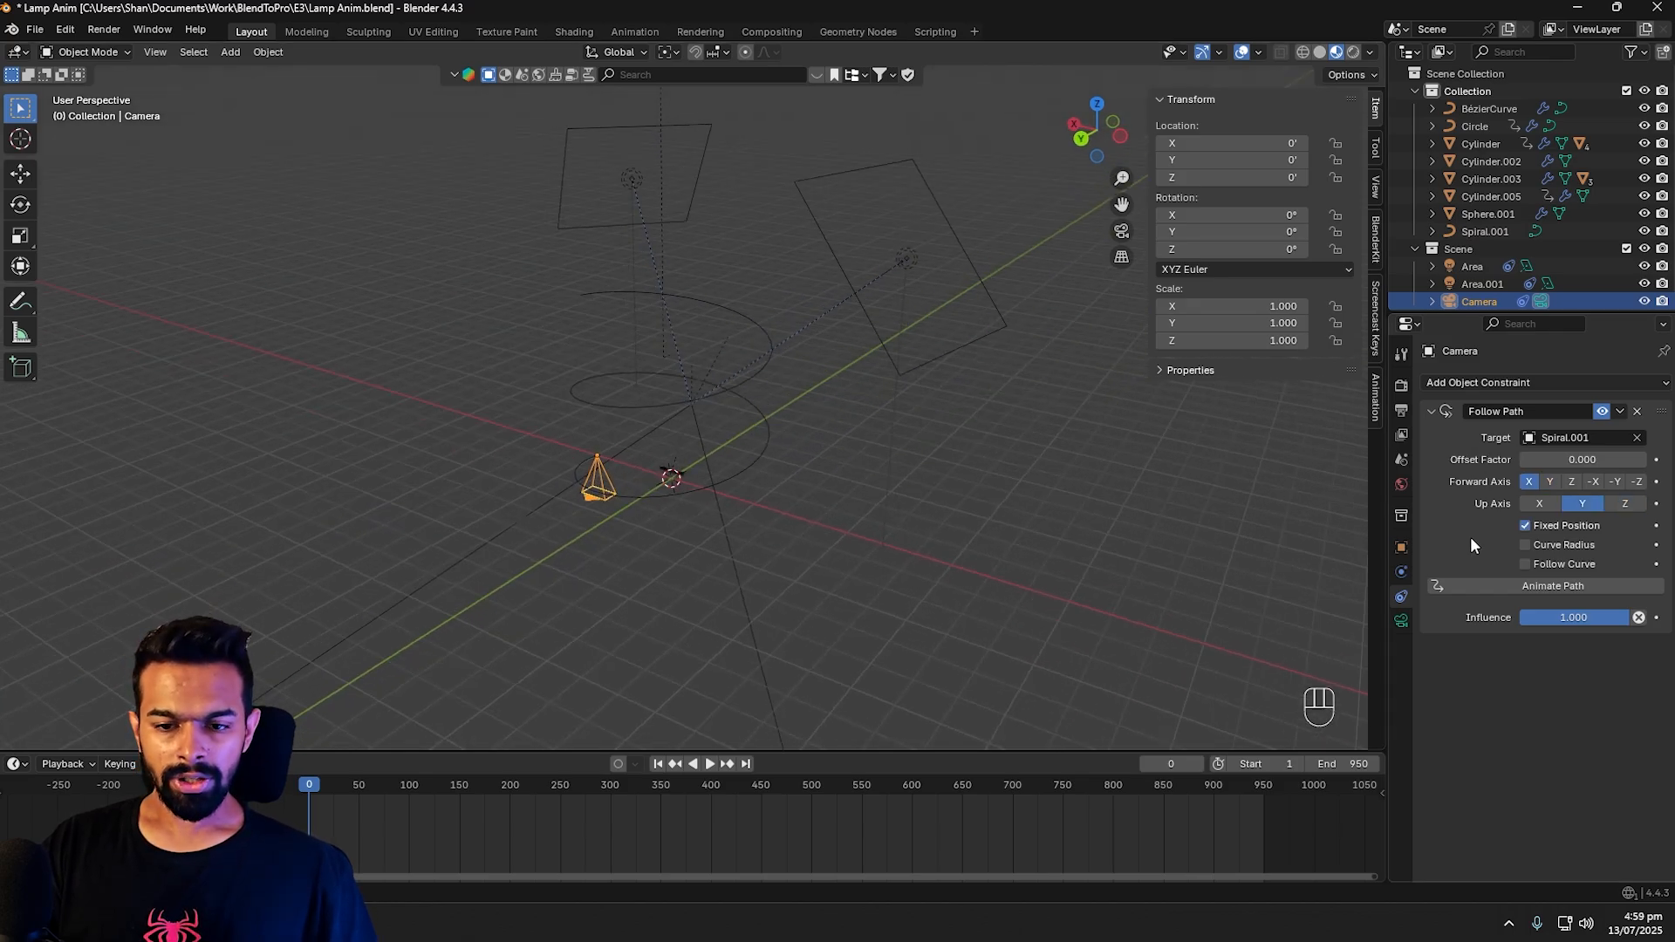
Step: Switch the Follow Path constraint's Fixed Position off and on again, and test its Offset Factor
left_click(1528, 527)
left_click(1526, 527)
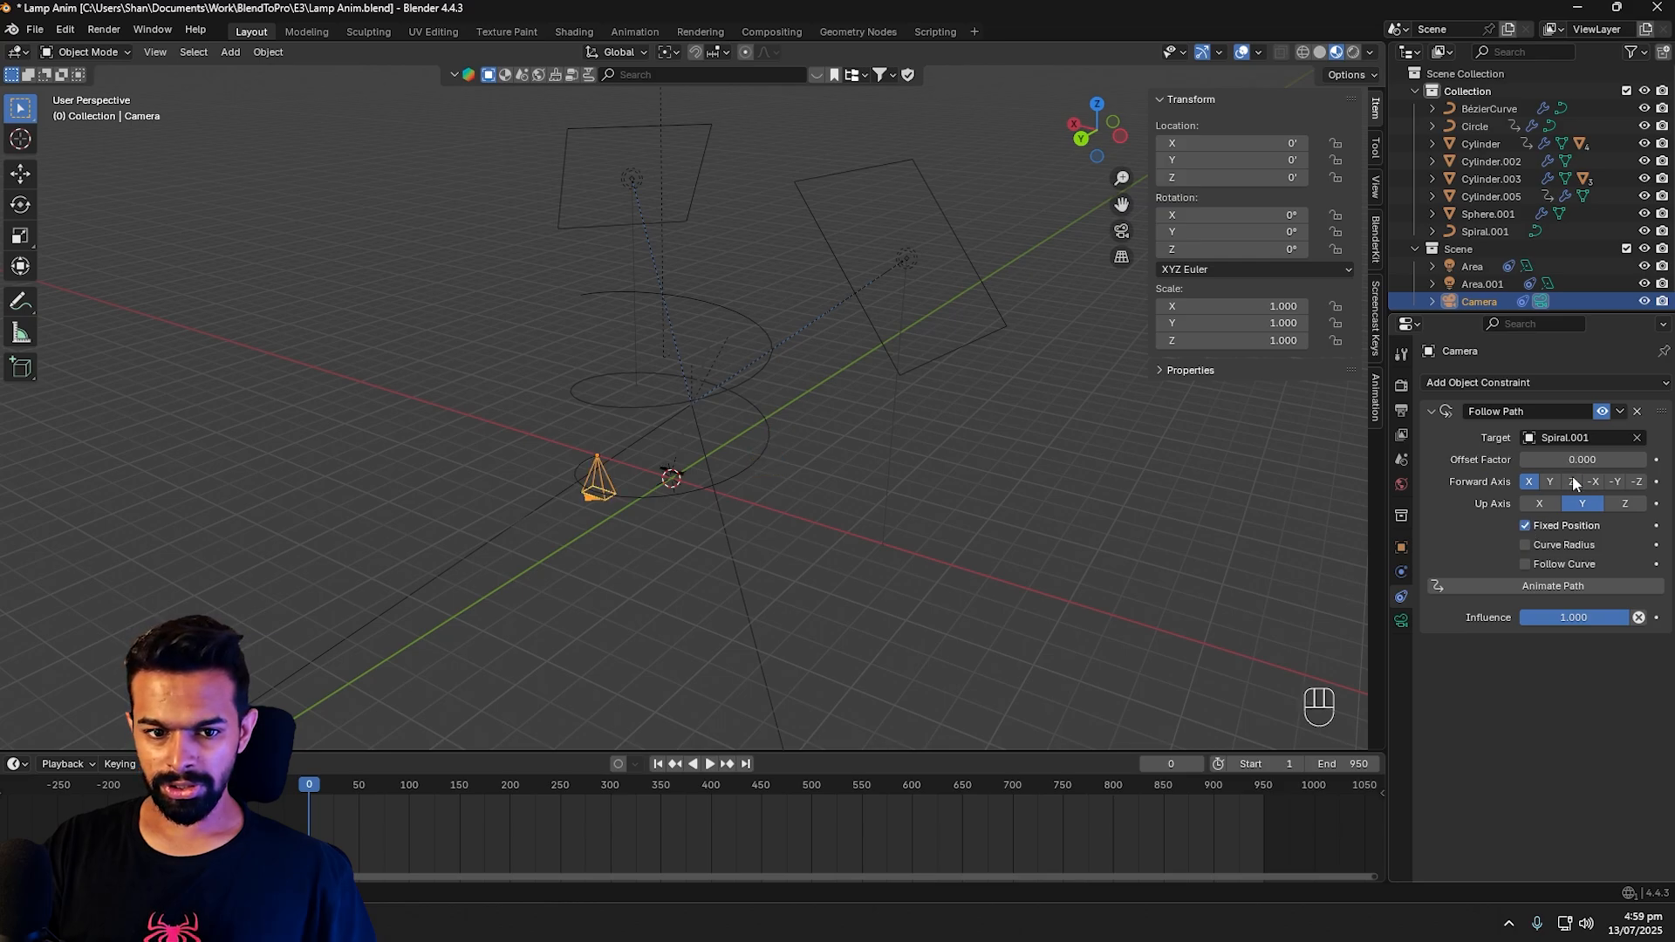
mouse_move(1558, 451)
left_mouse_down()
mouse_move(1645, 459)
mouse_move(1561, 459)
left_mouse_up()
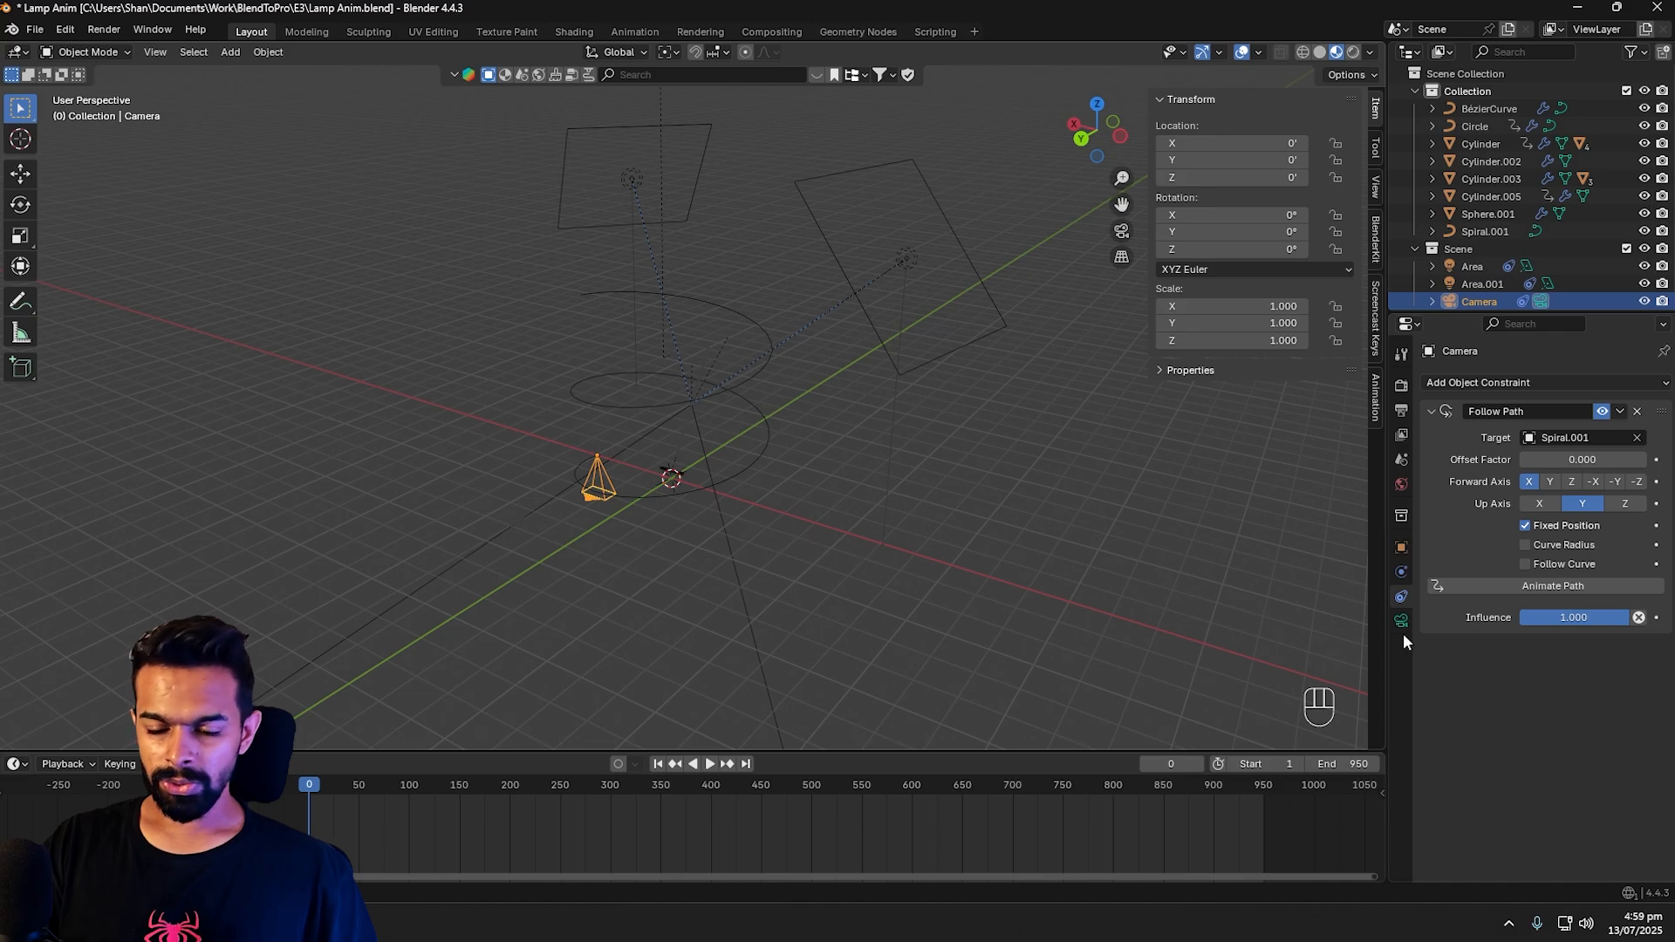
Step: Add a sphere empty at the lamp's base and scale it down to about 0.096
mouse_move(849, 482)
middle_mouse_down()
mouse_move(1024, 466)
mouse_move(822, 466)
mouse_move(938, 458)
mouse_move(943, 487)
mouse_move(881, 472)
middle_mouse_up()
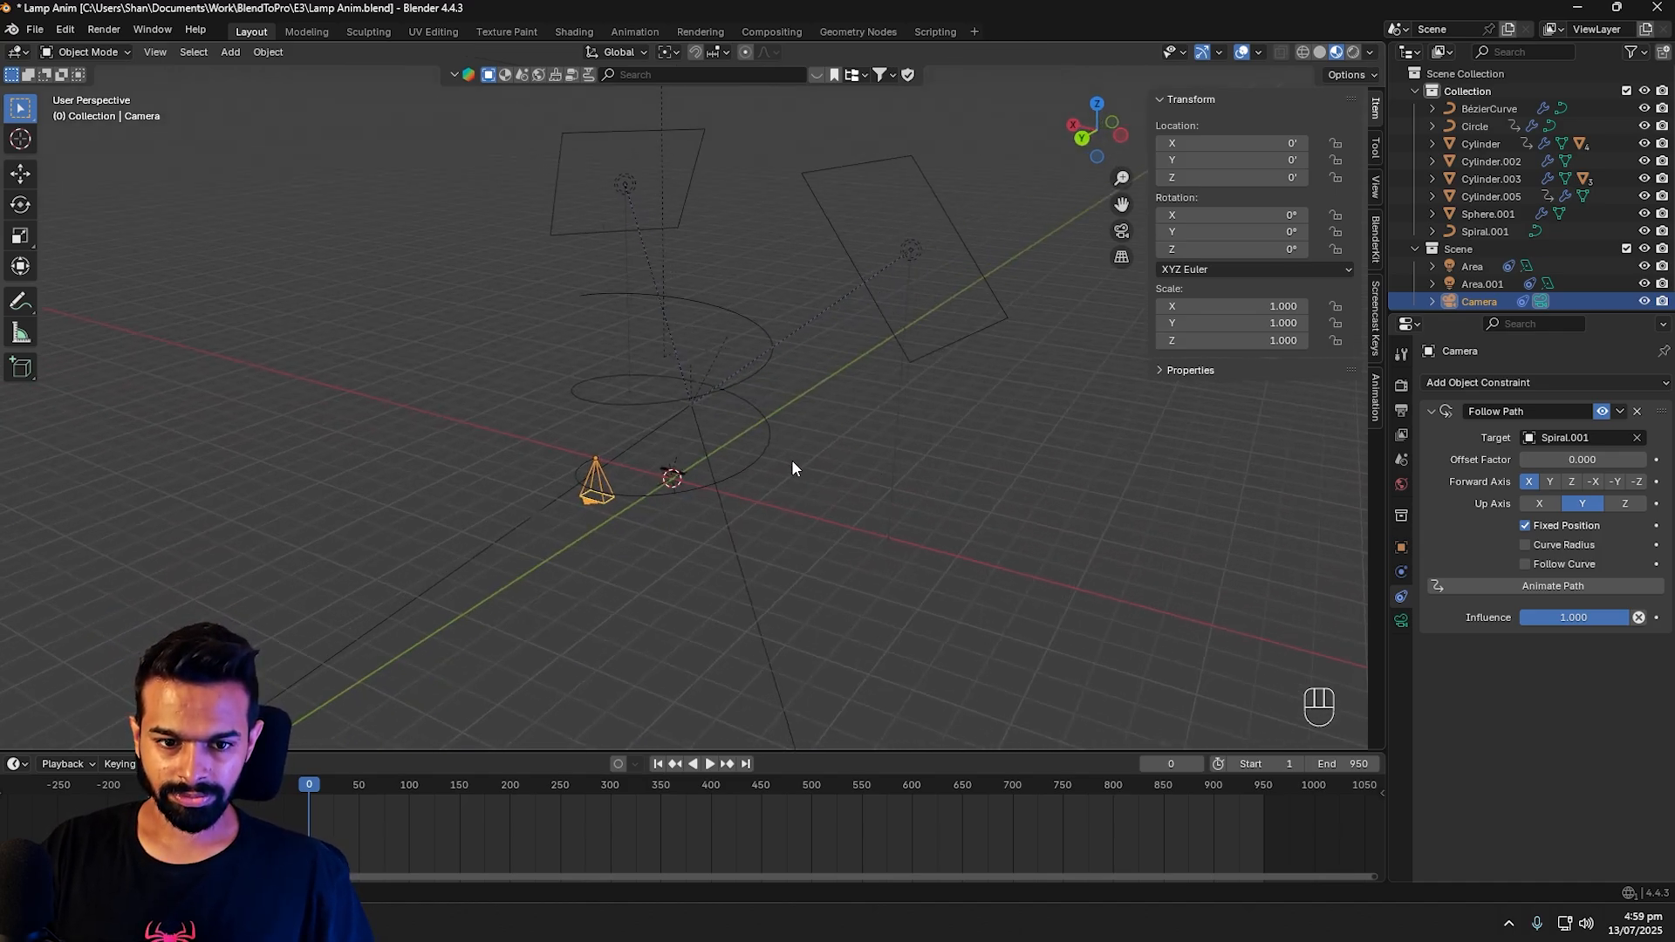
scroll(785, 506, "up", 3)
key("shift+a")
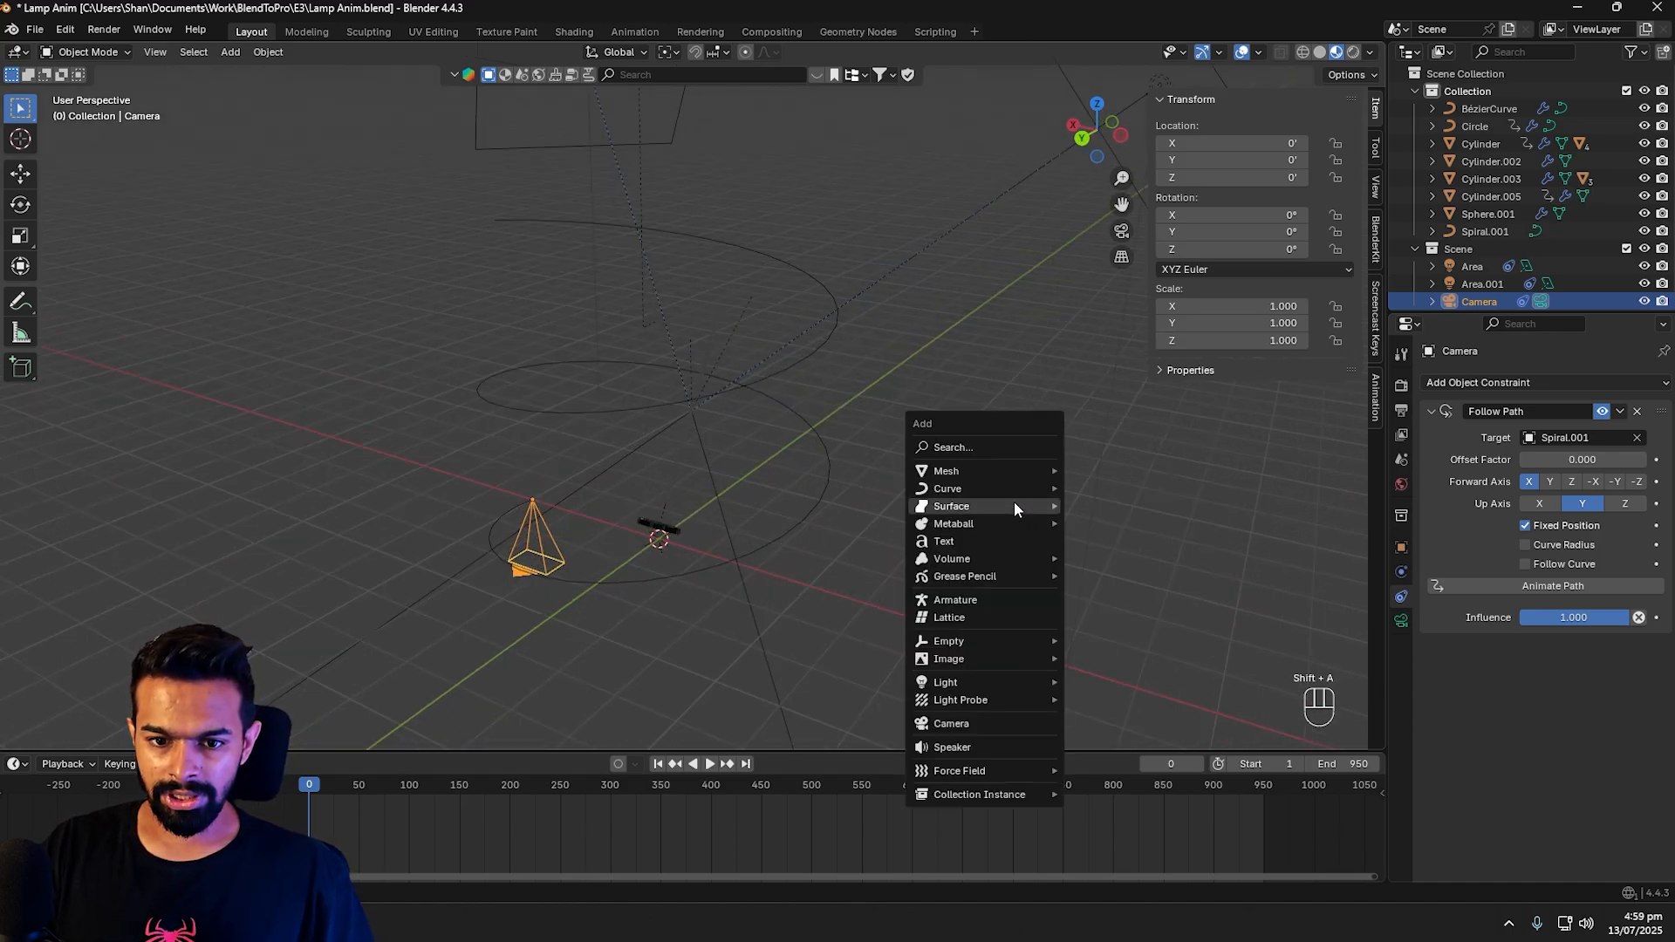
mouse_move(980, 642)
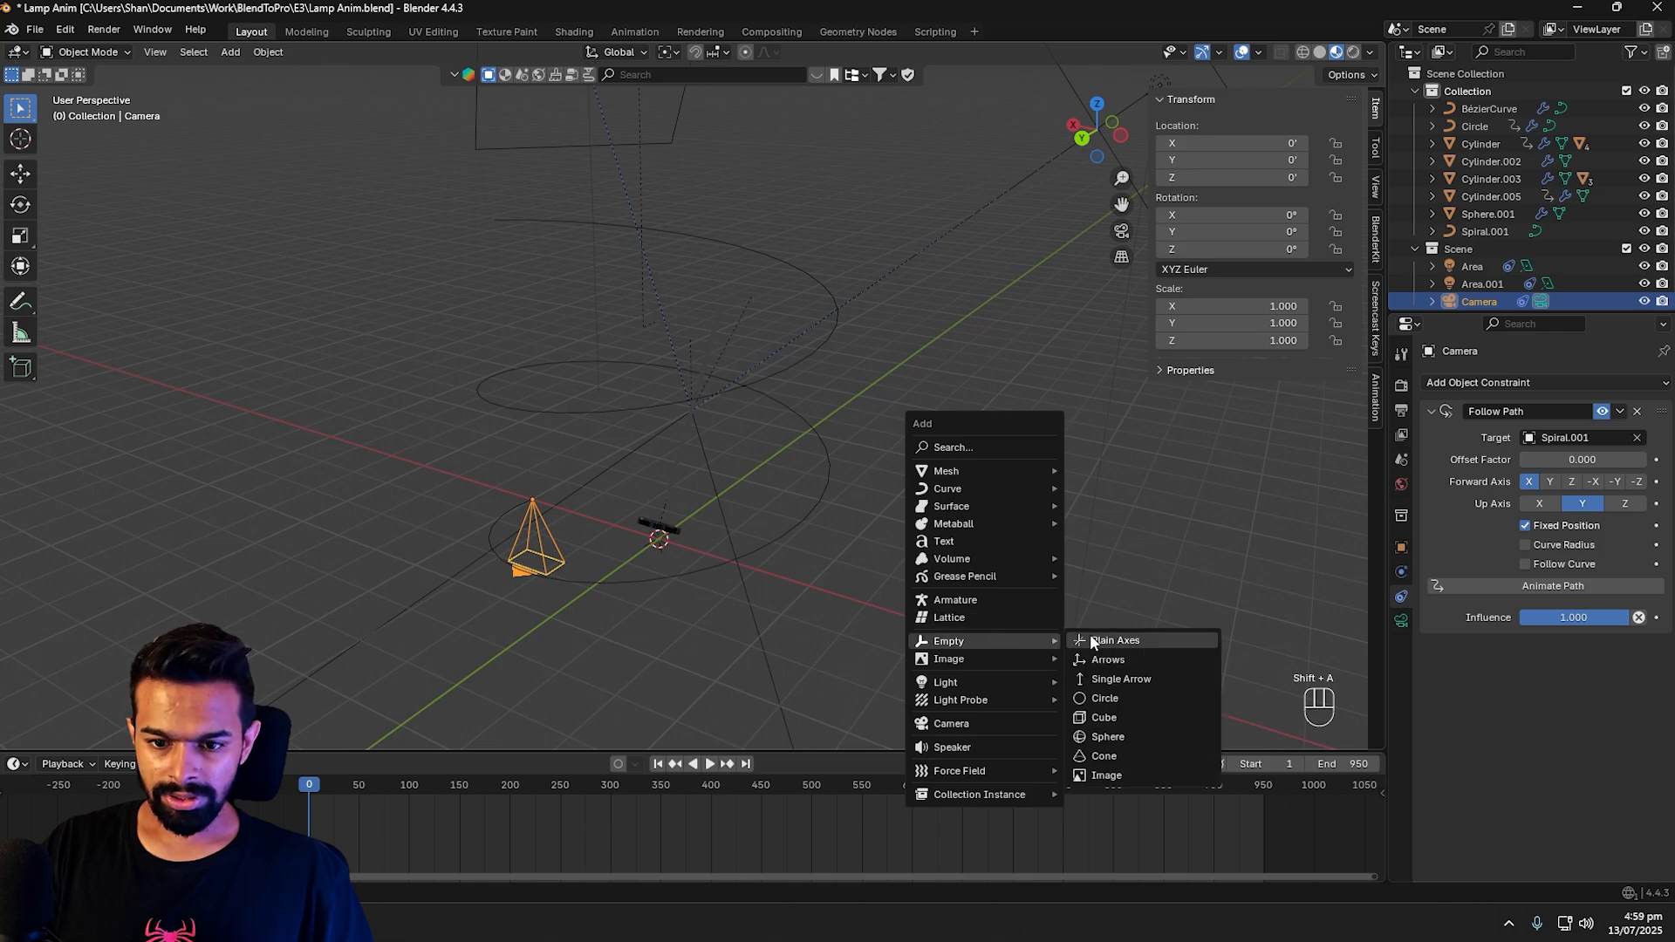
left_click(1128, 738)
key("s")
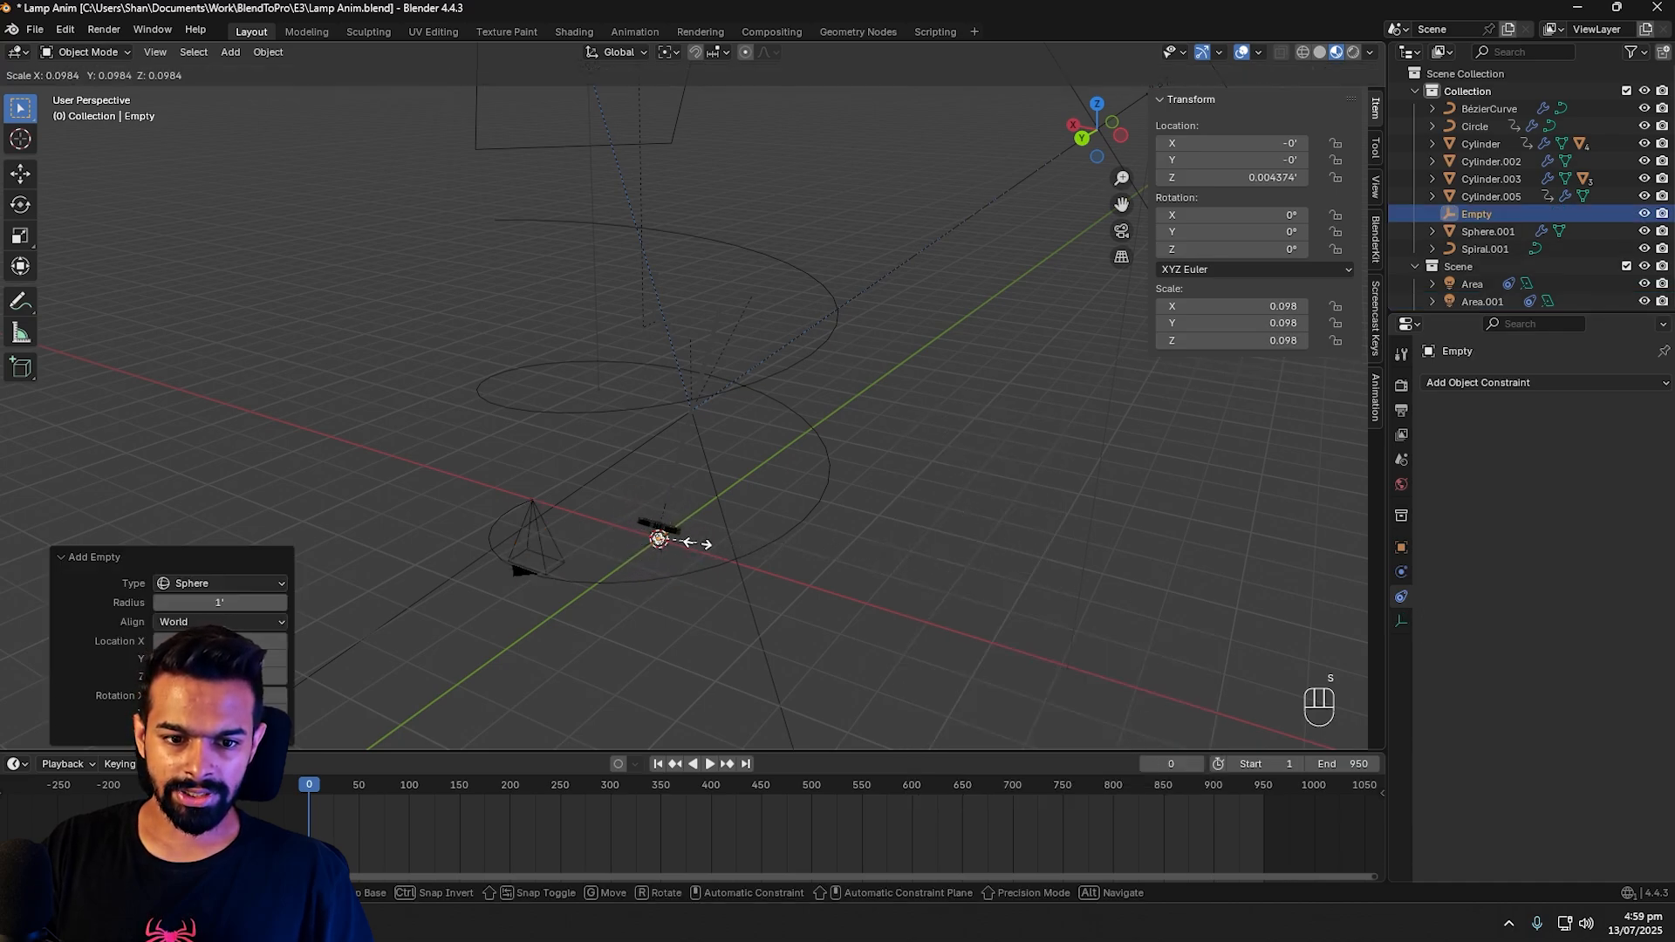
left_click(691, 544)
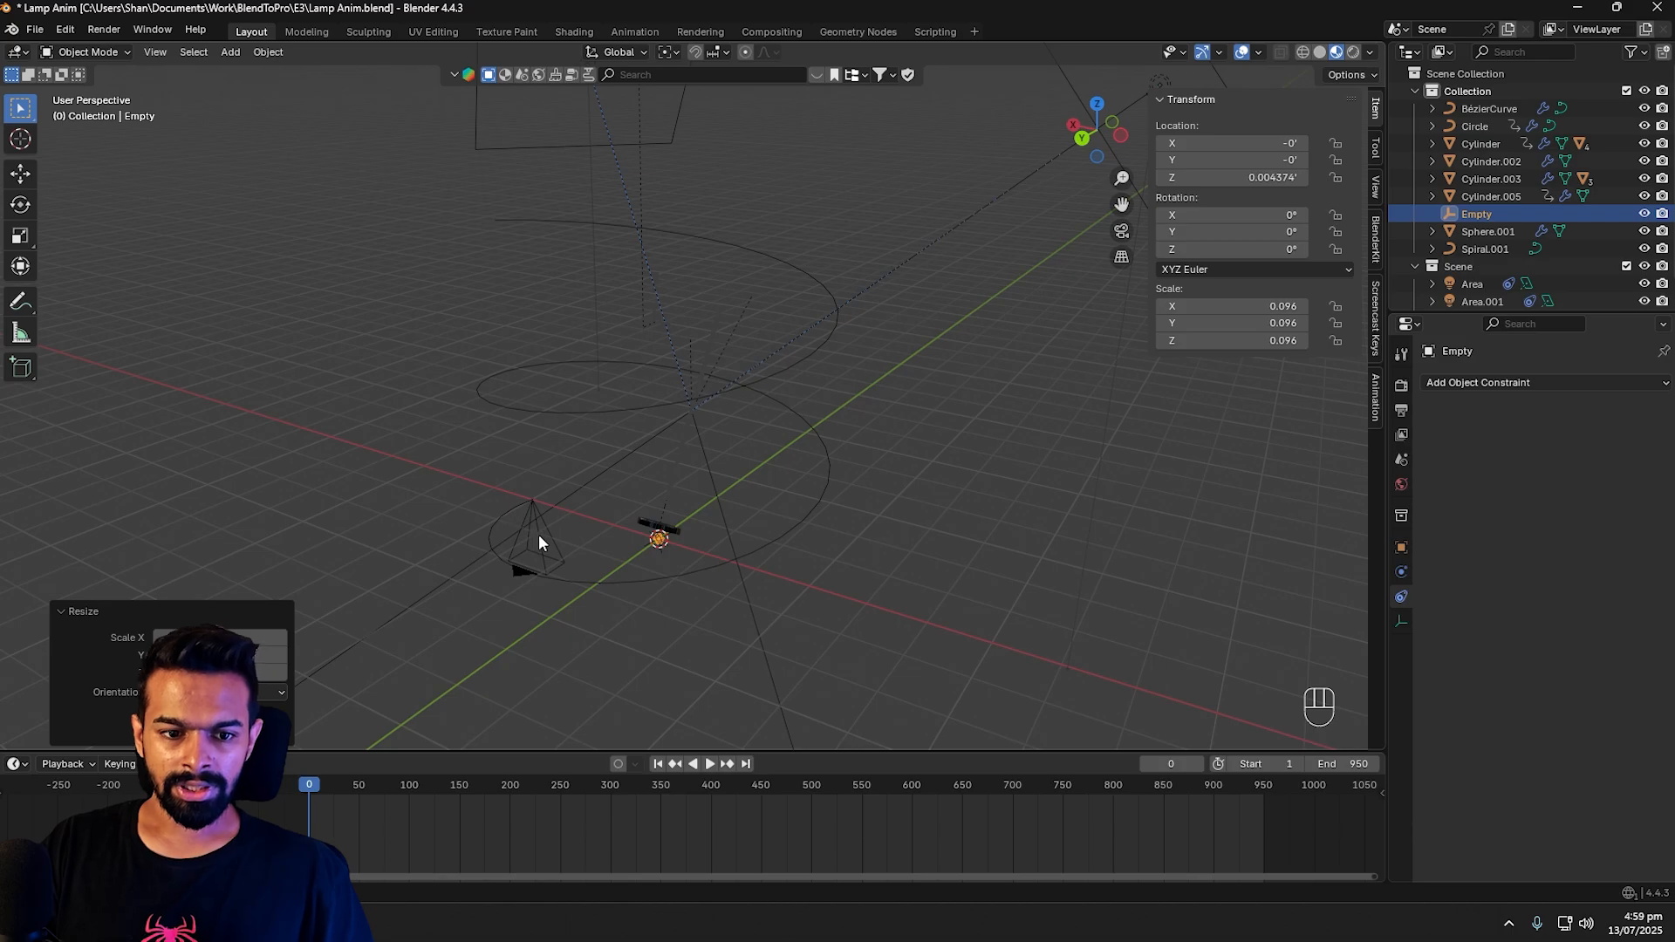
Step: Add a Track To constraint to the camera targeting the empty, and test the Follow Path Offset Factor
left_click(535, 534)
left_click(1527, 384)
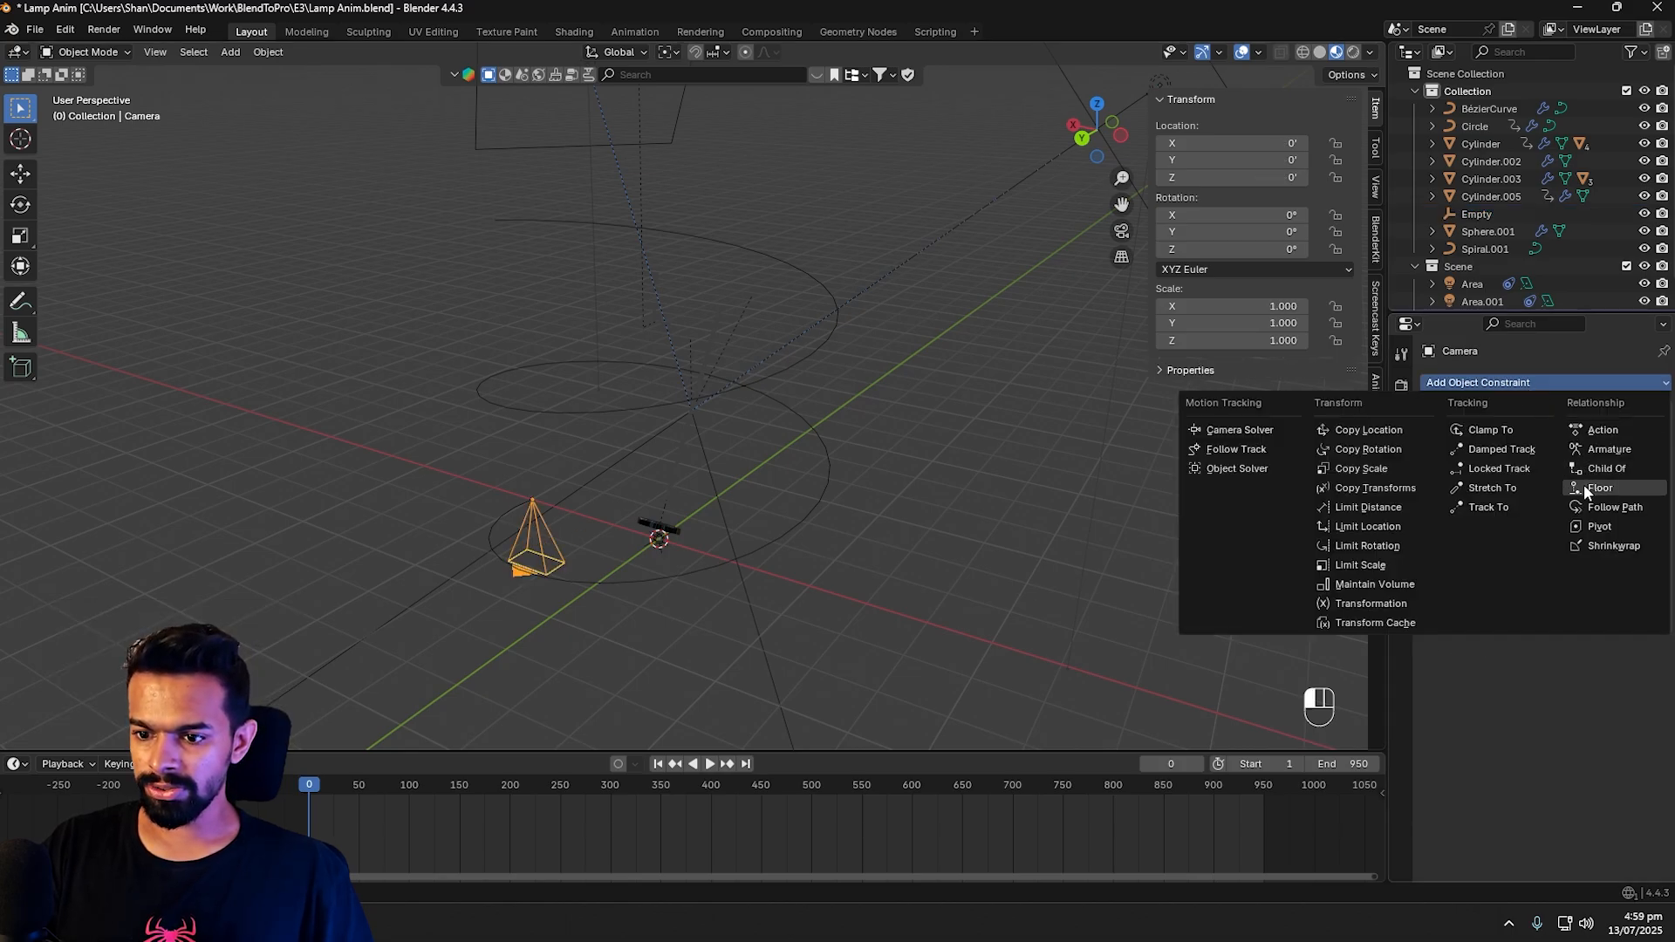
left_click(1492, 505)
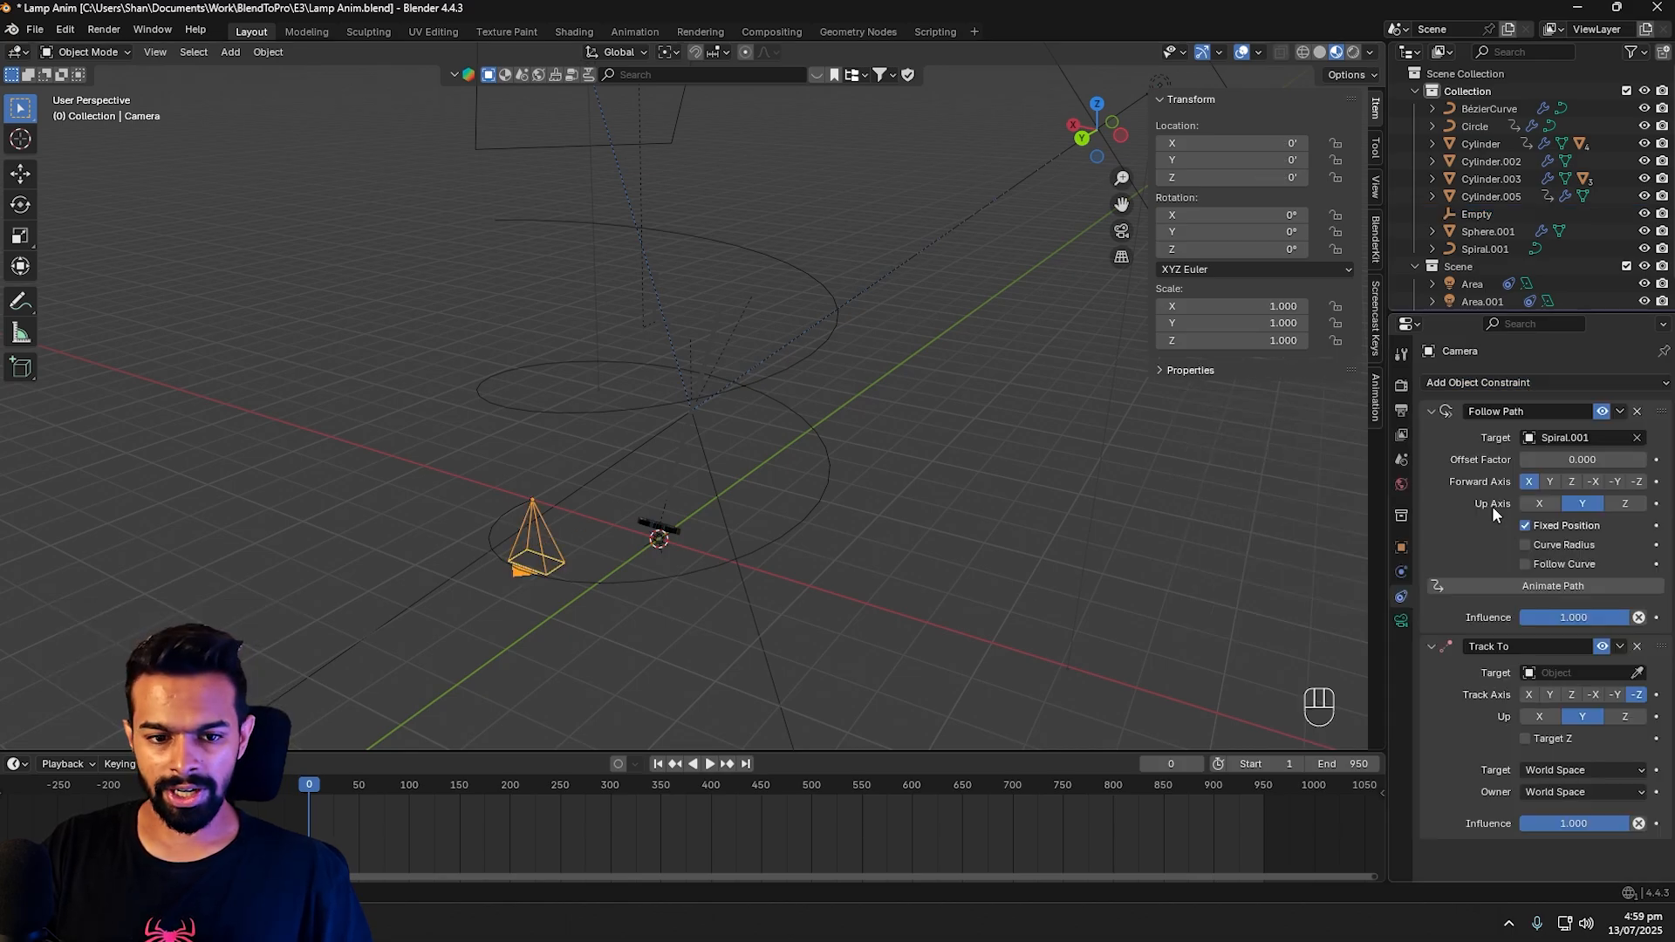
left_click(1638, 673)
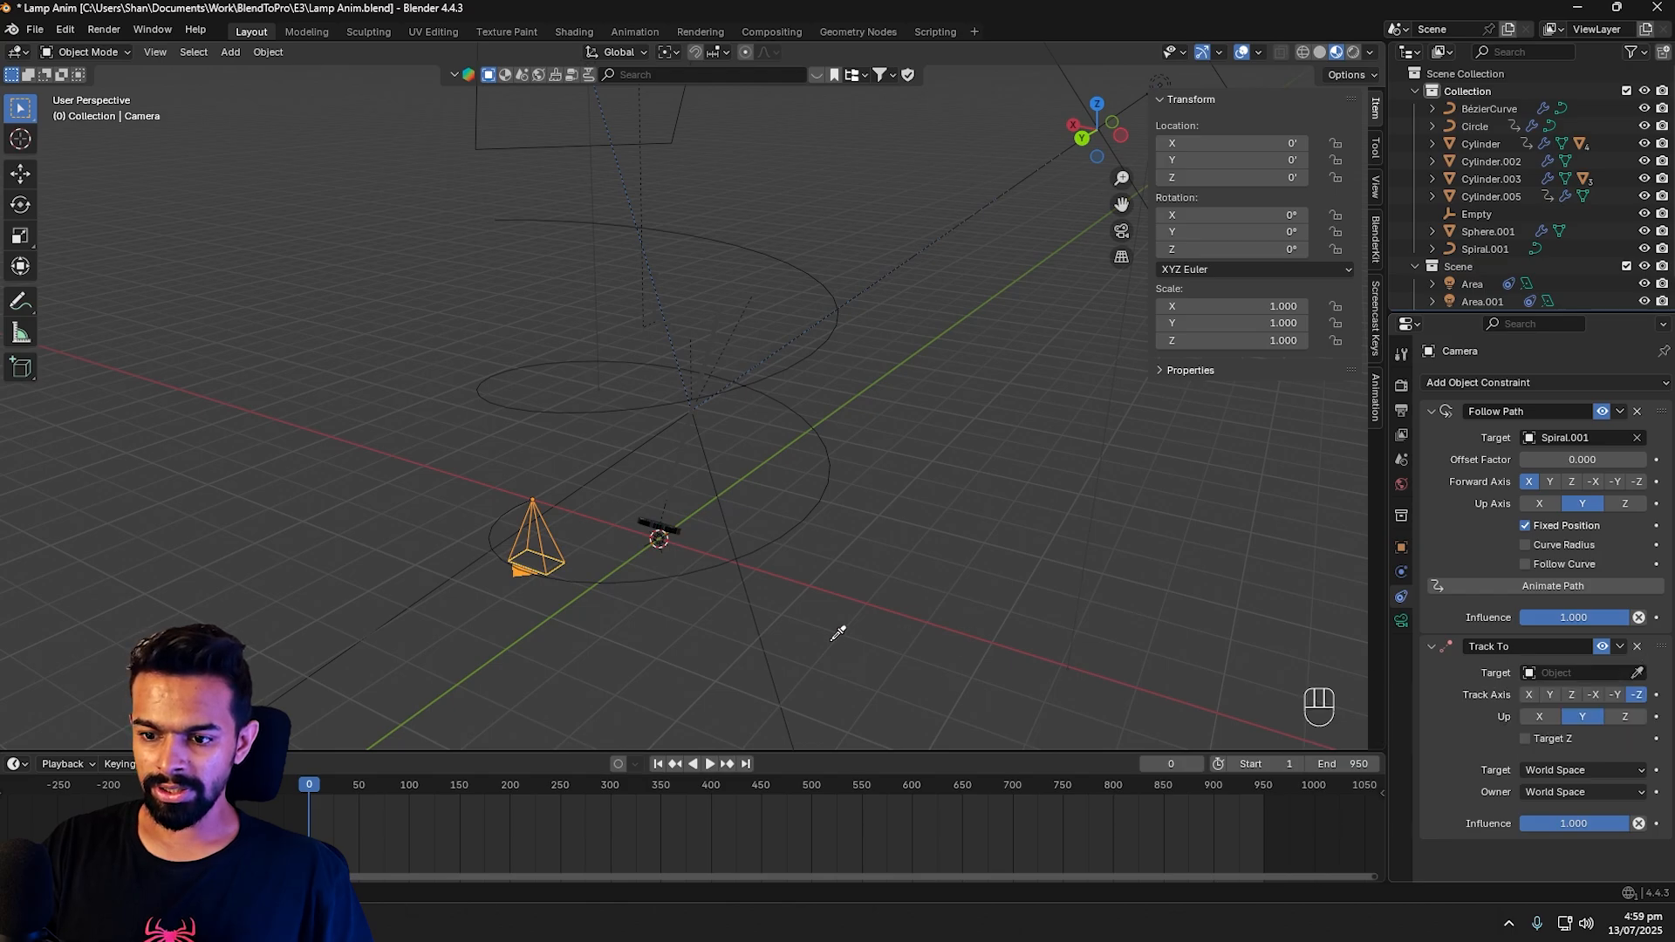
left_click(660, 543)
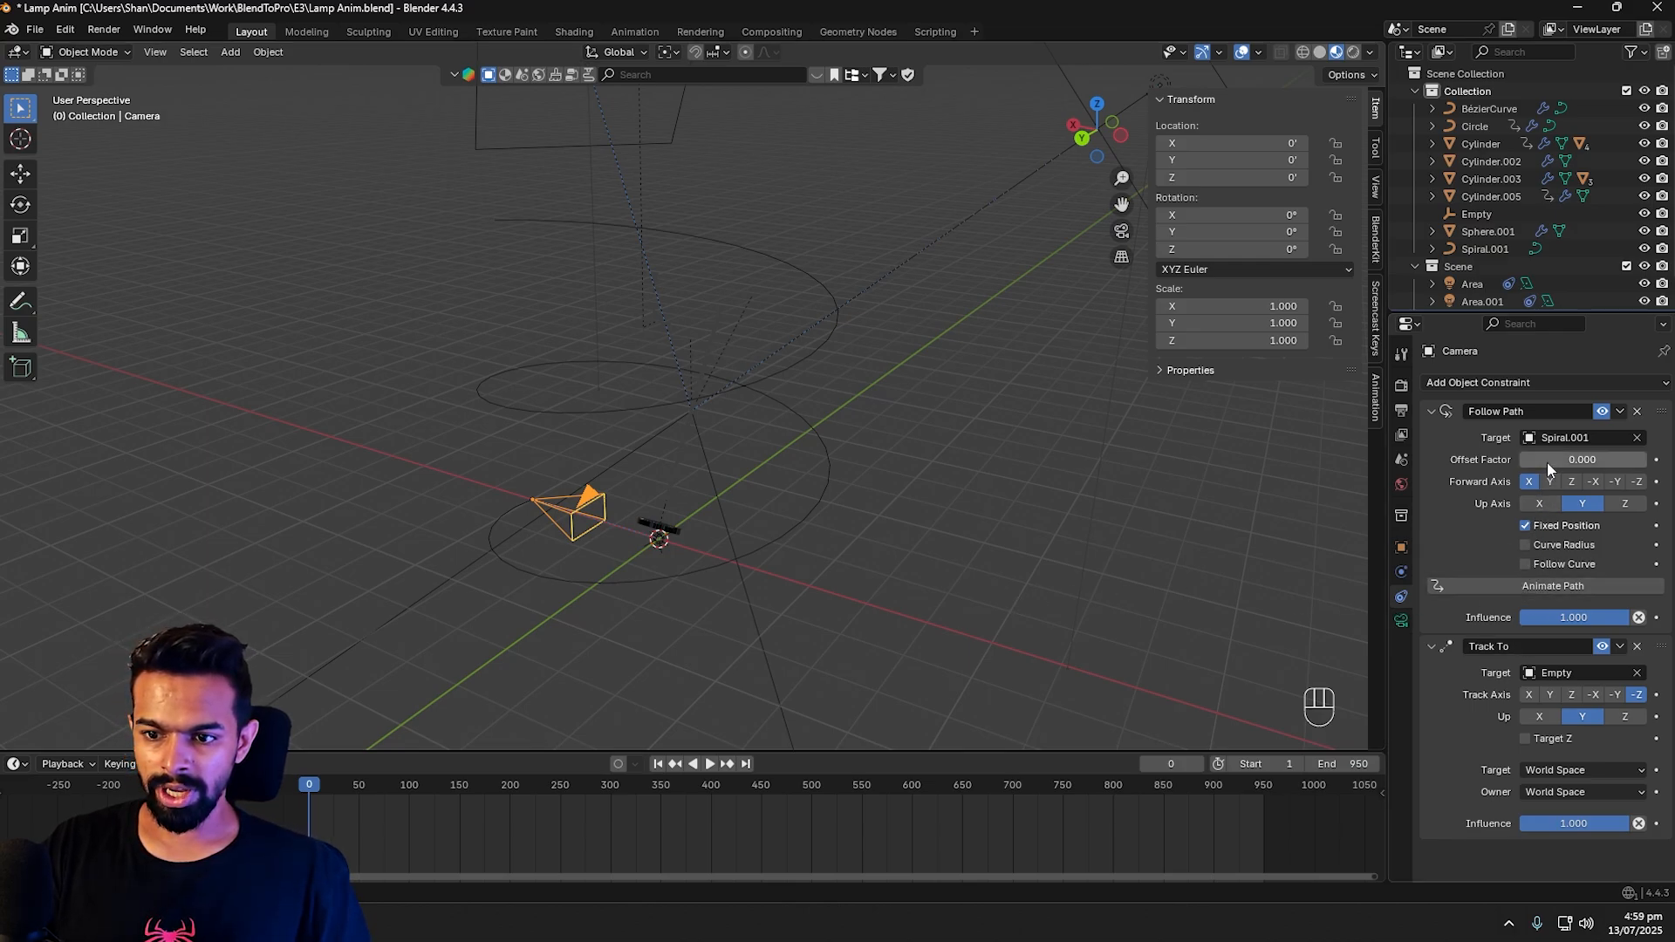
left_click_drag(1546, 468, 1463, 470)
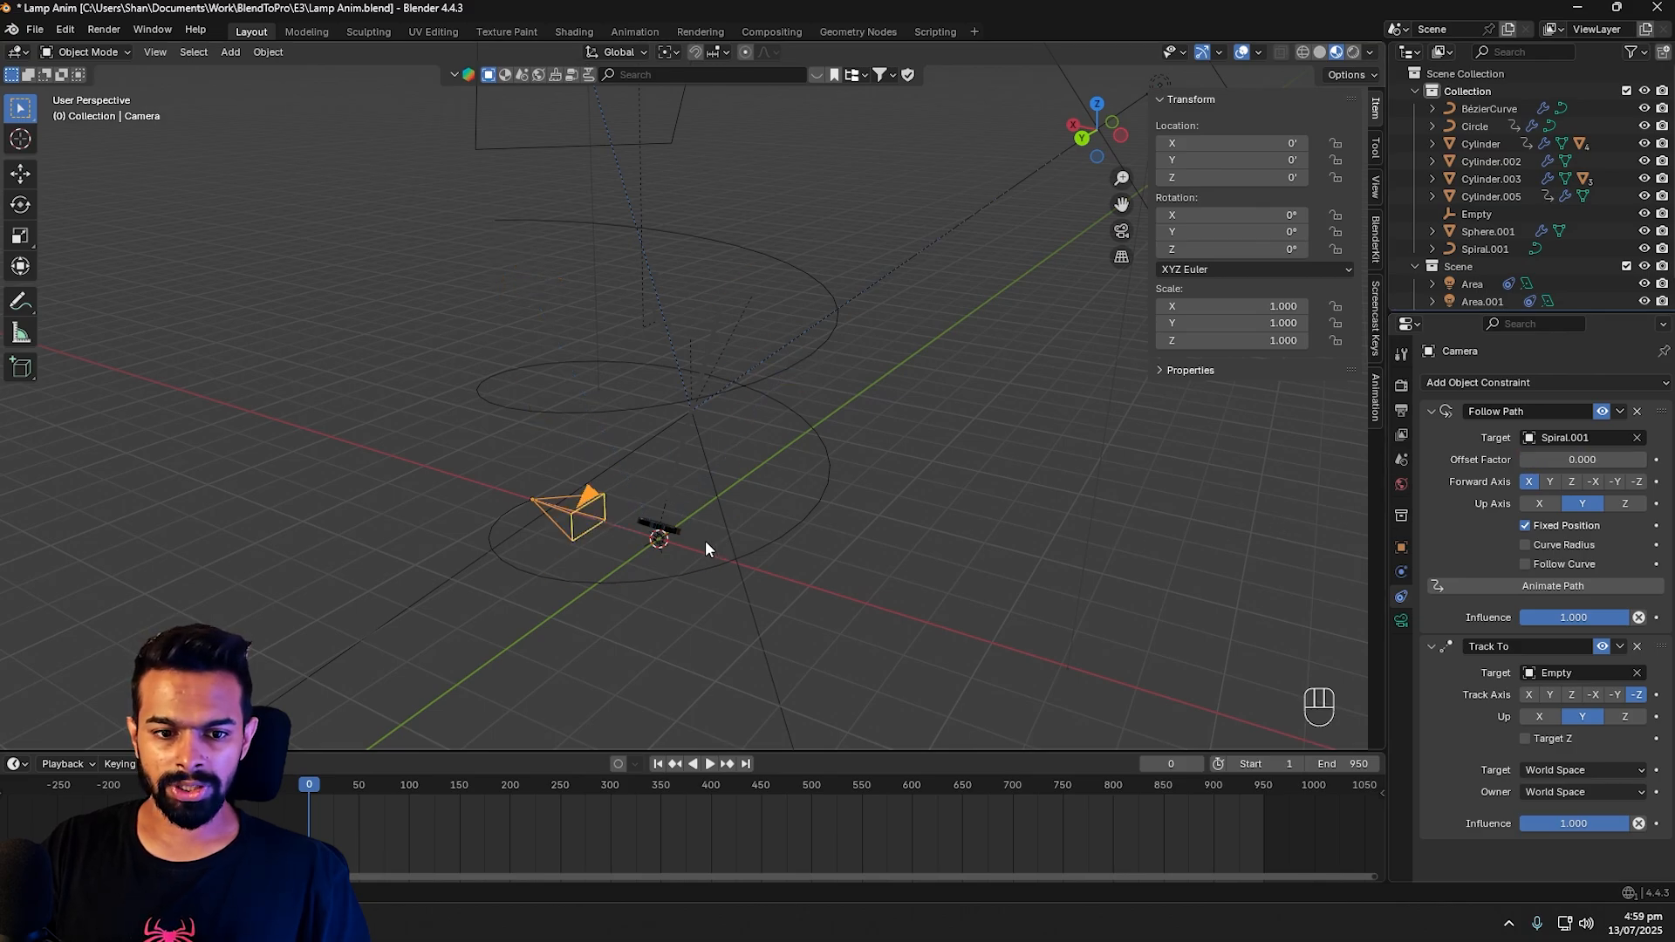
Step: Set the empty's location to 0 on all three axes and keyframe its location at frame 0
left_click(659, 548)
scroll(844, 531, "down", 2)
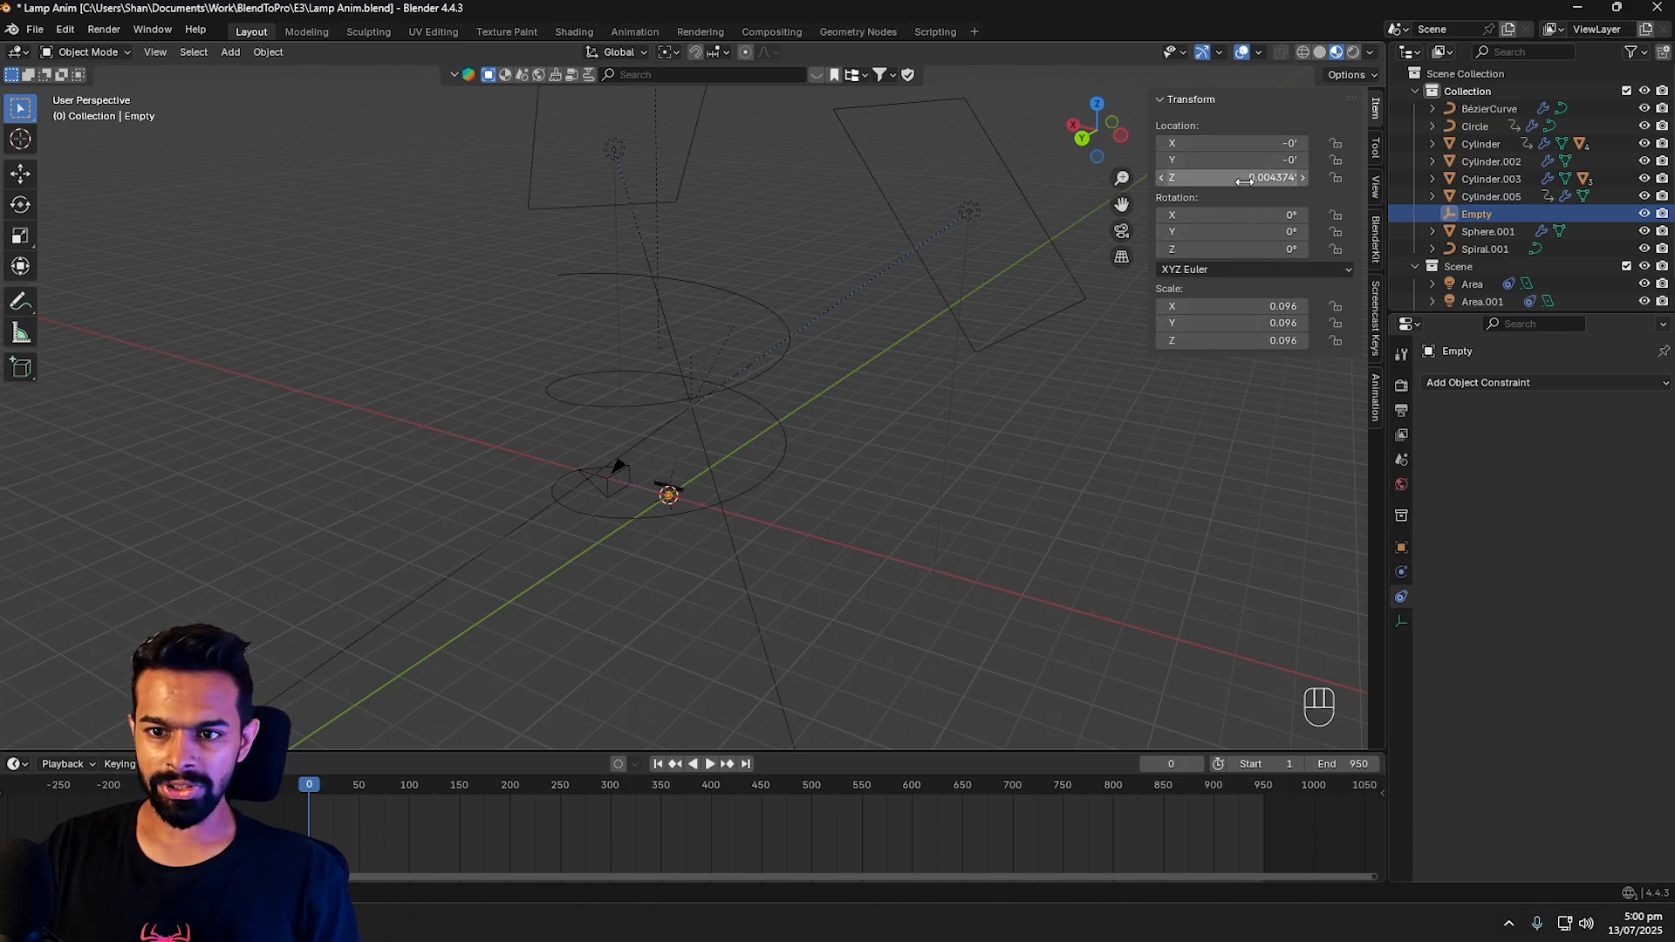
left_click_drag(1232, 143, 1232, 178)
type("0")
key("Return")
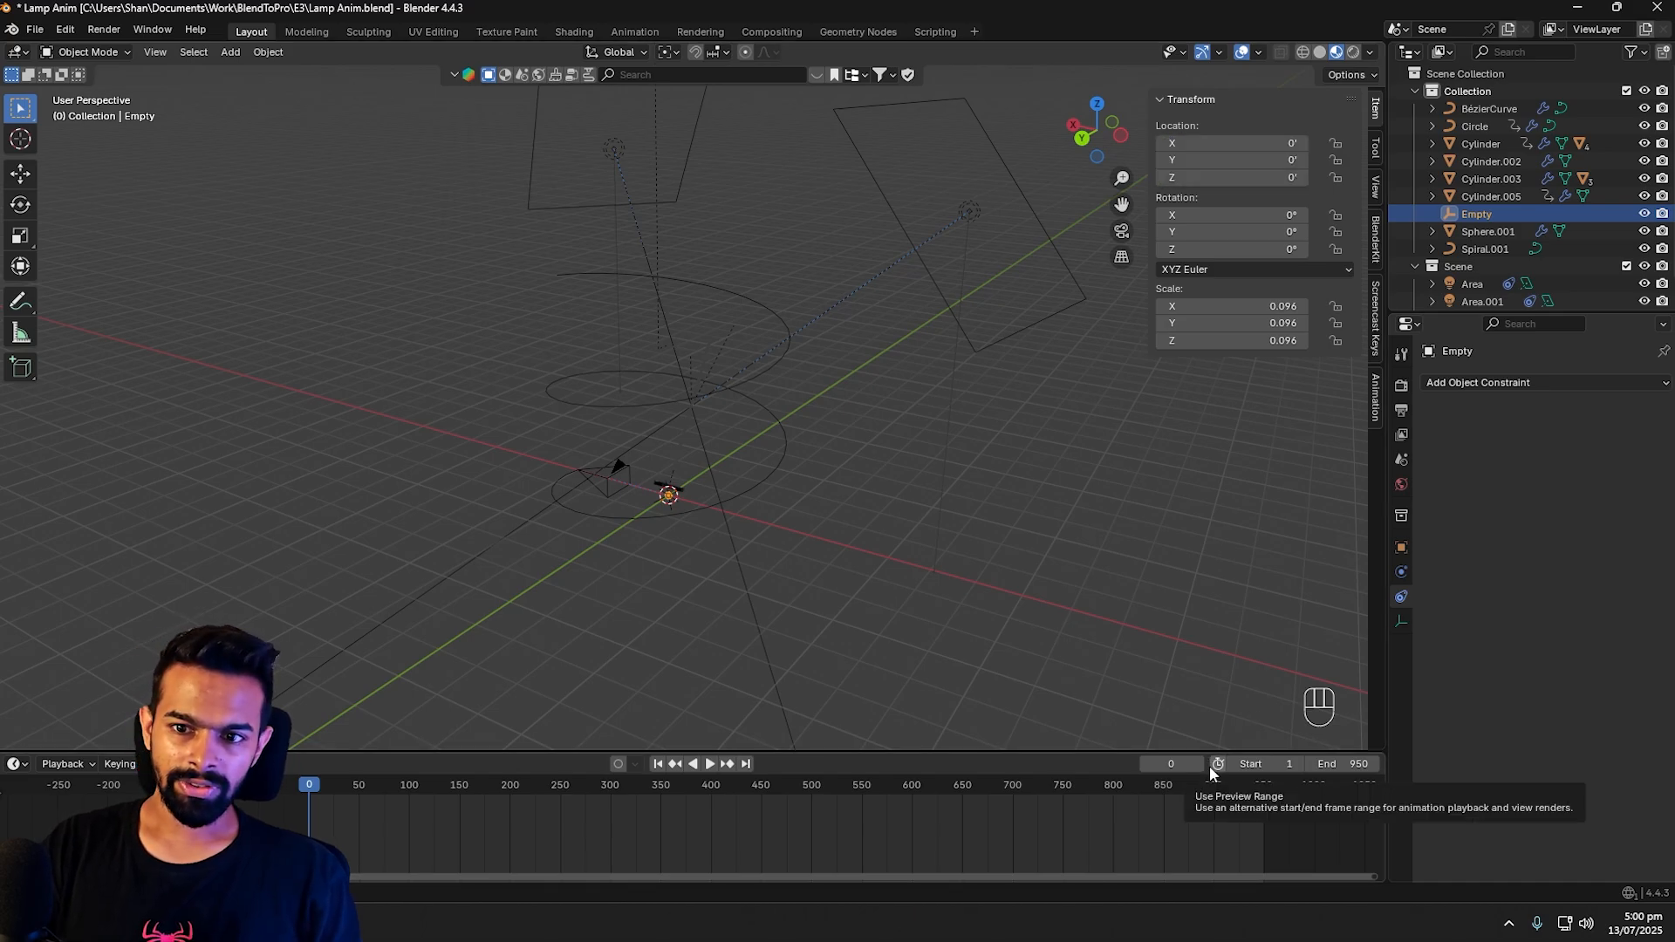
key("i")
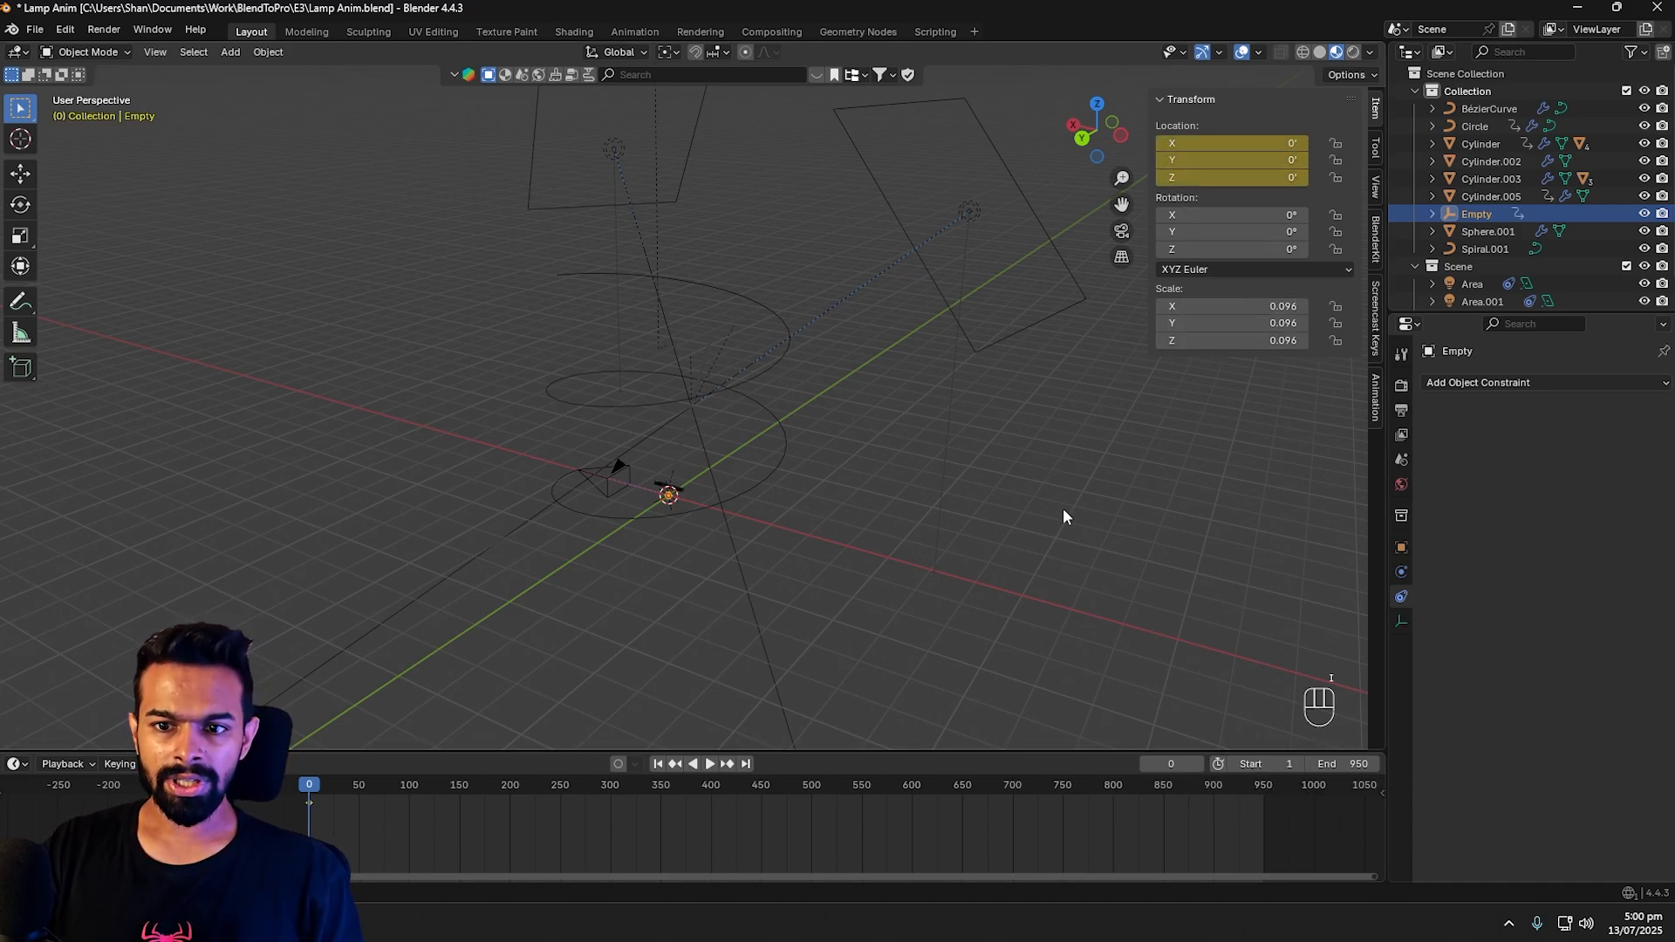
Step: At frame 950, raise the empty along Z to about 5.35 ft, above the lampshade, and keyframe its location
left_click_drag(317, 785, 1262, 776)
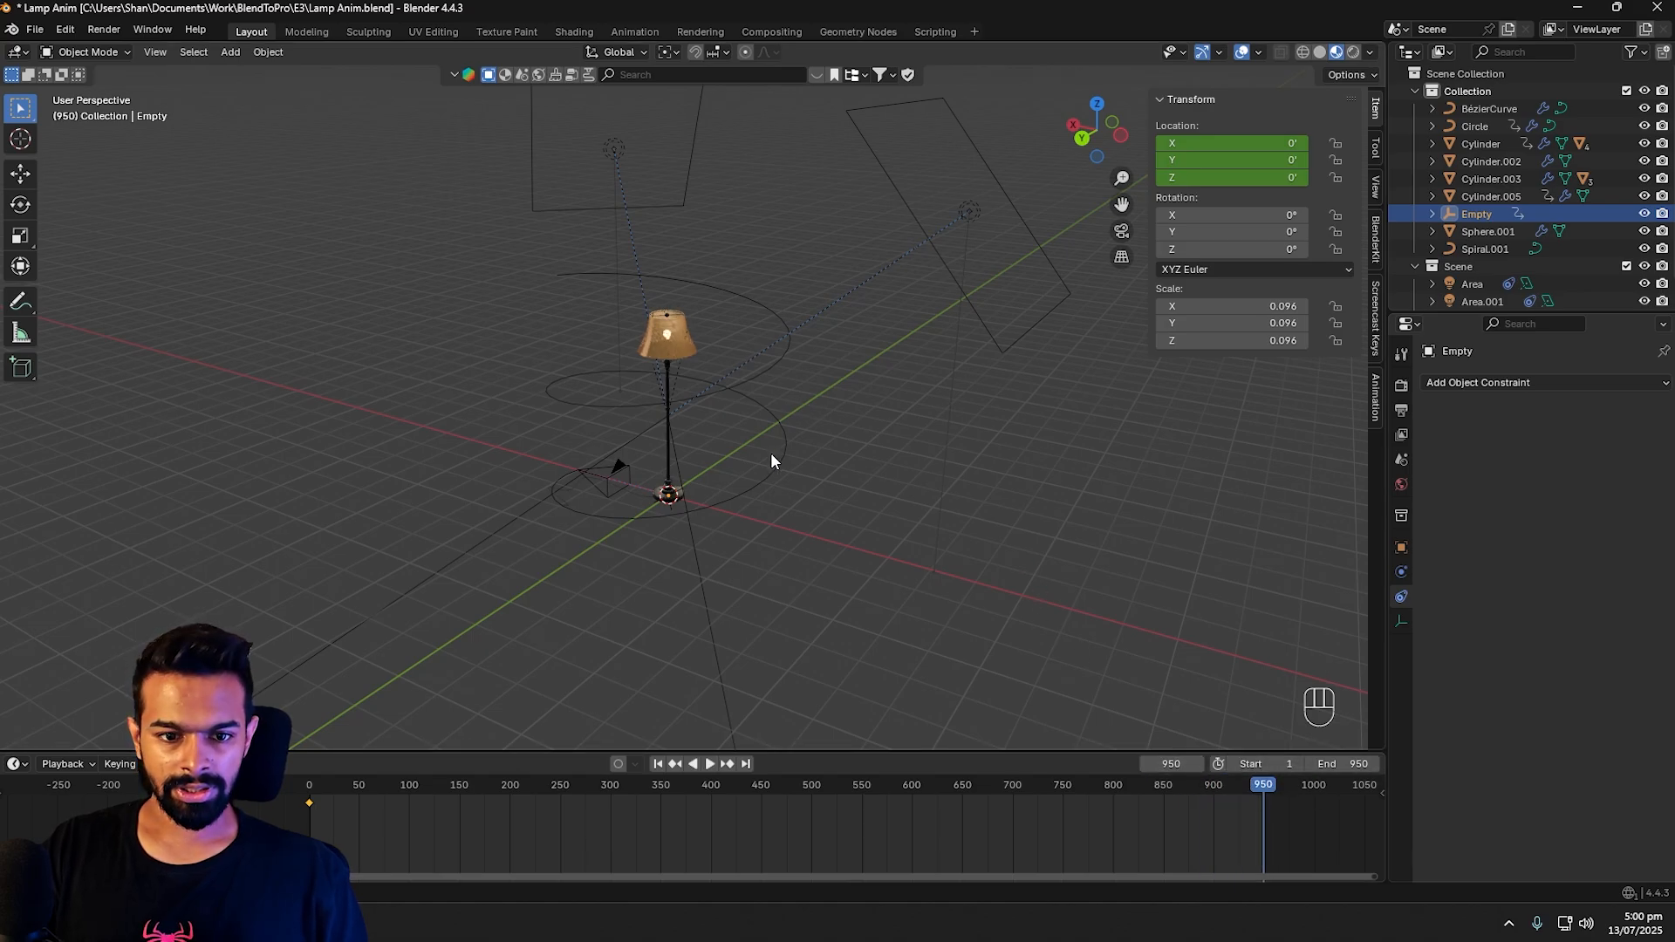
key("g")
key("z")
key("z")
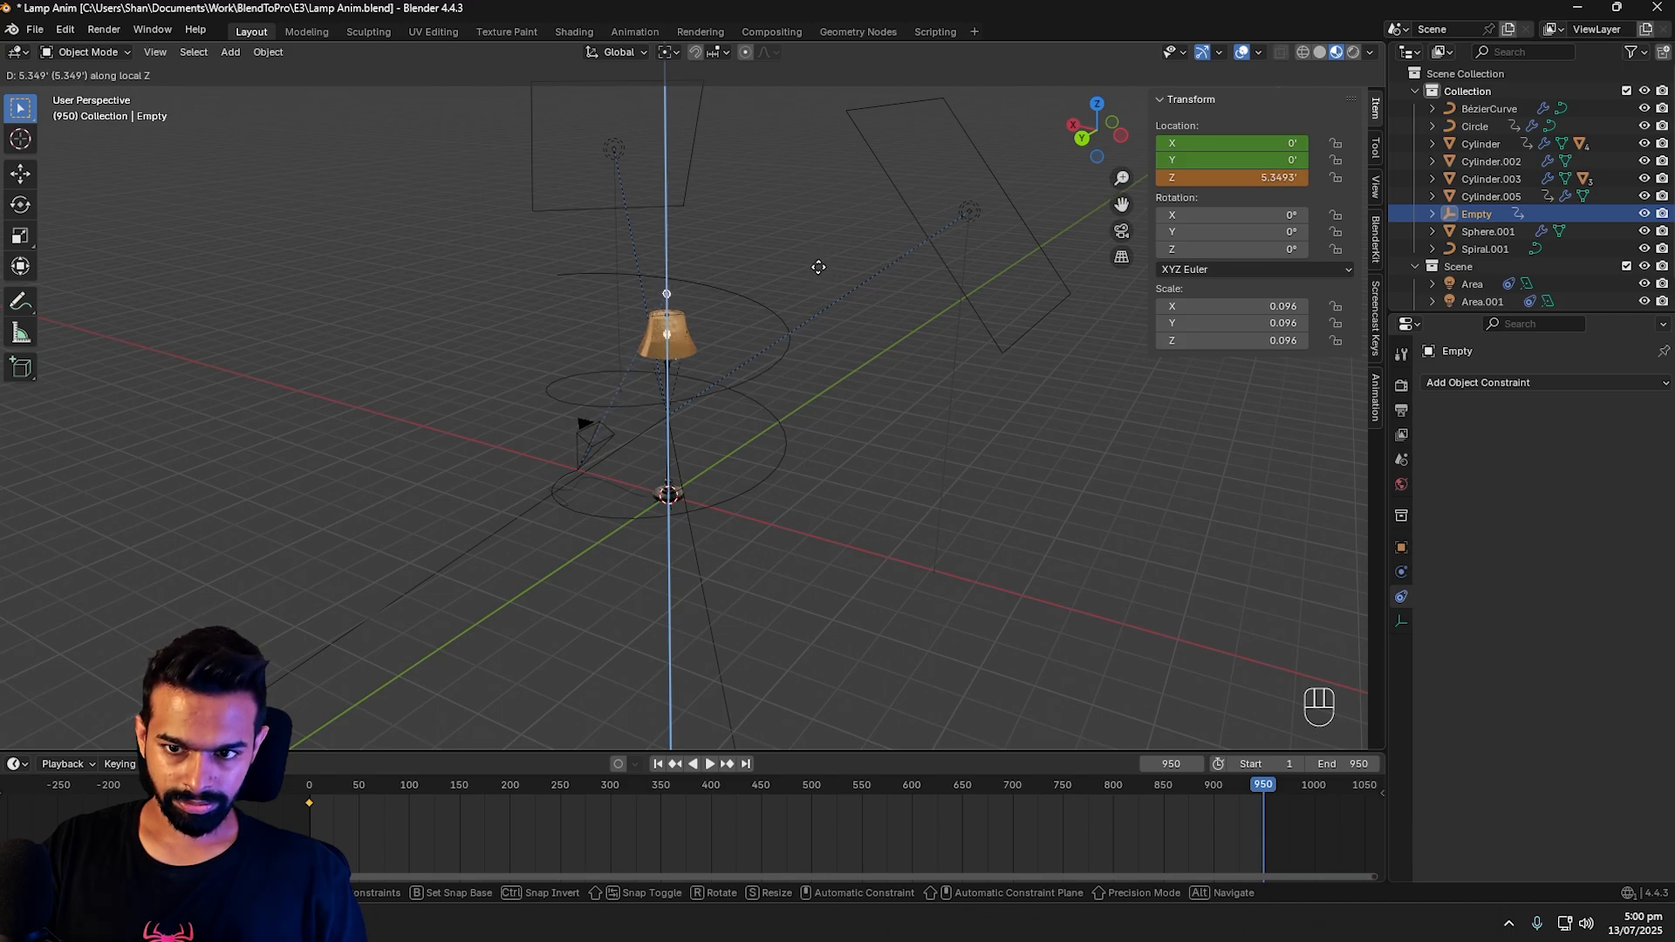
left_click(816, 264)
key("i")
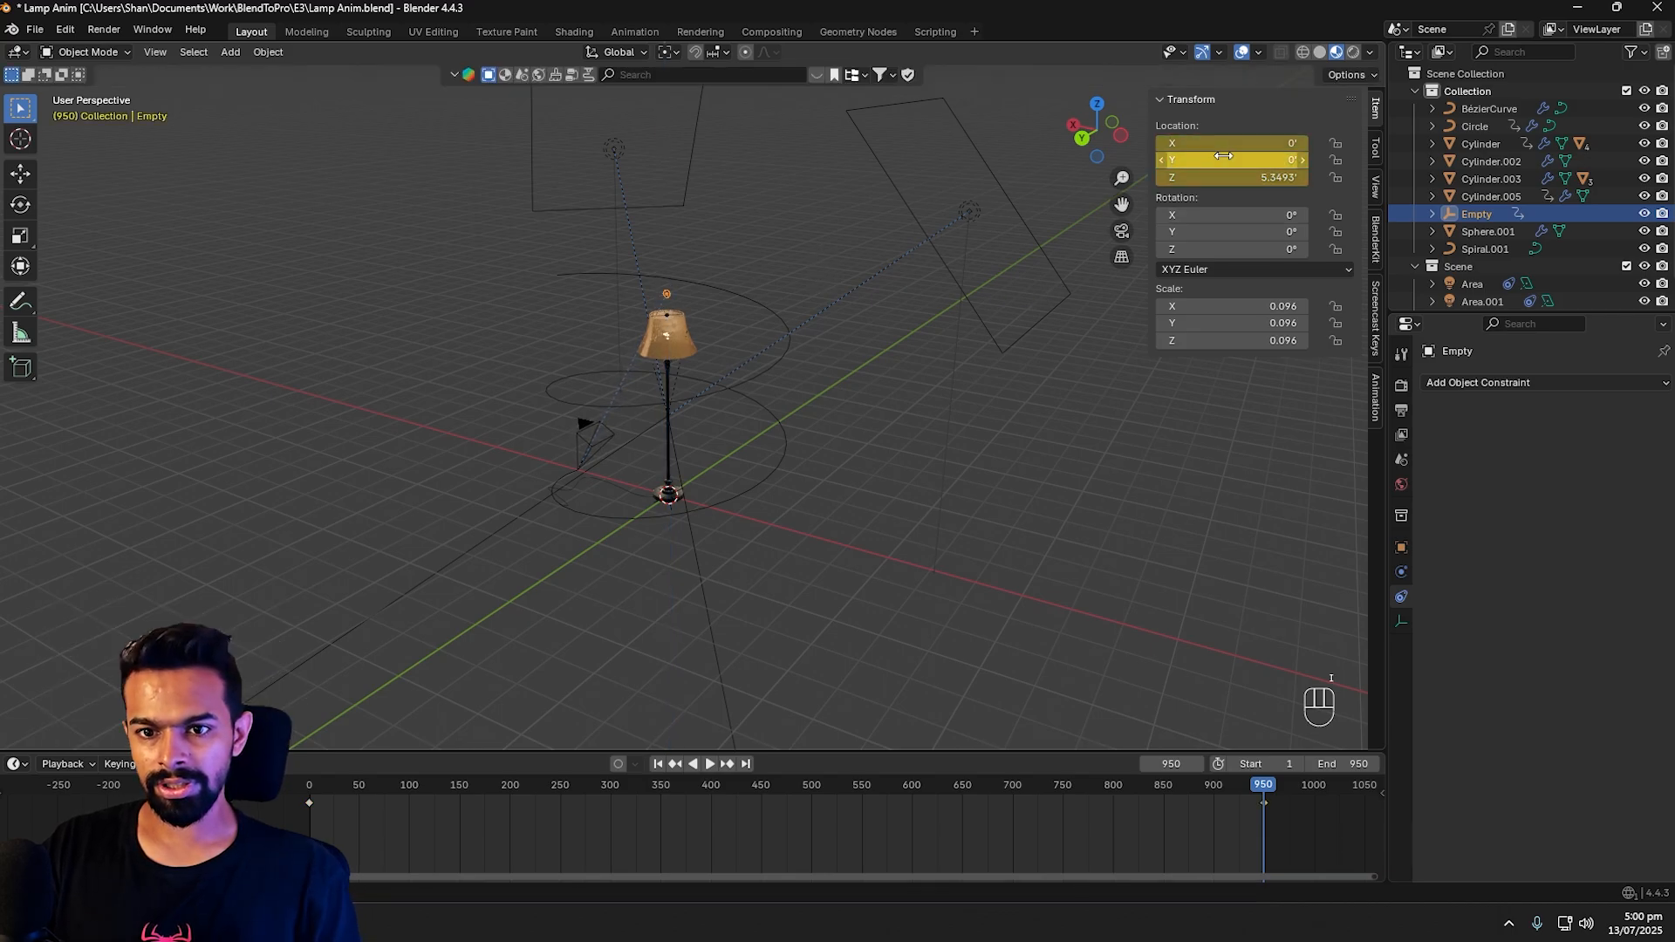
Step: Return to frame 0 and keyframe the camera's Follow Path Offset Factor at 0
left_click_drag(1258, 786, 780, 785)
left_click_drag(573, 788, 302, 706)
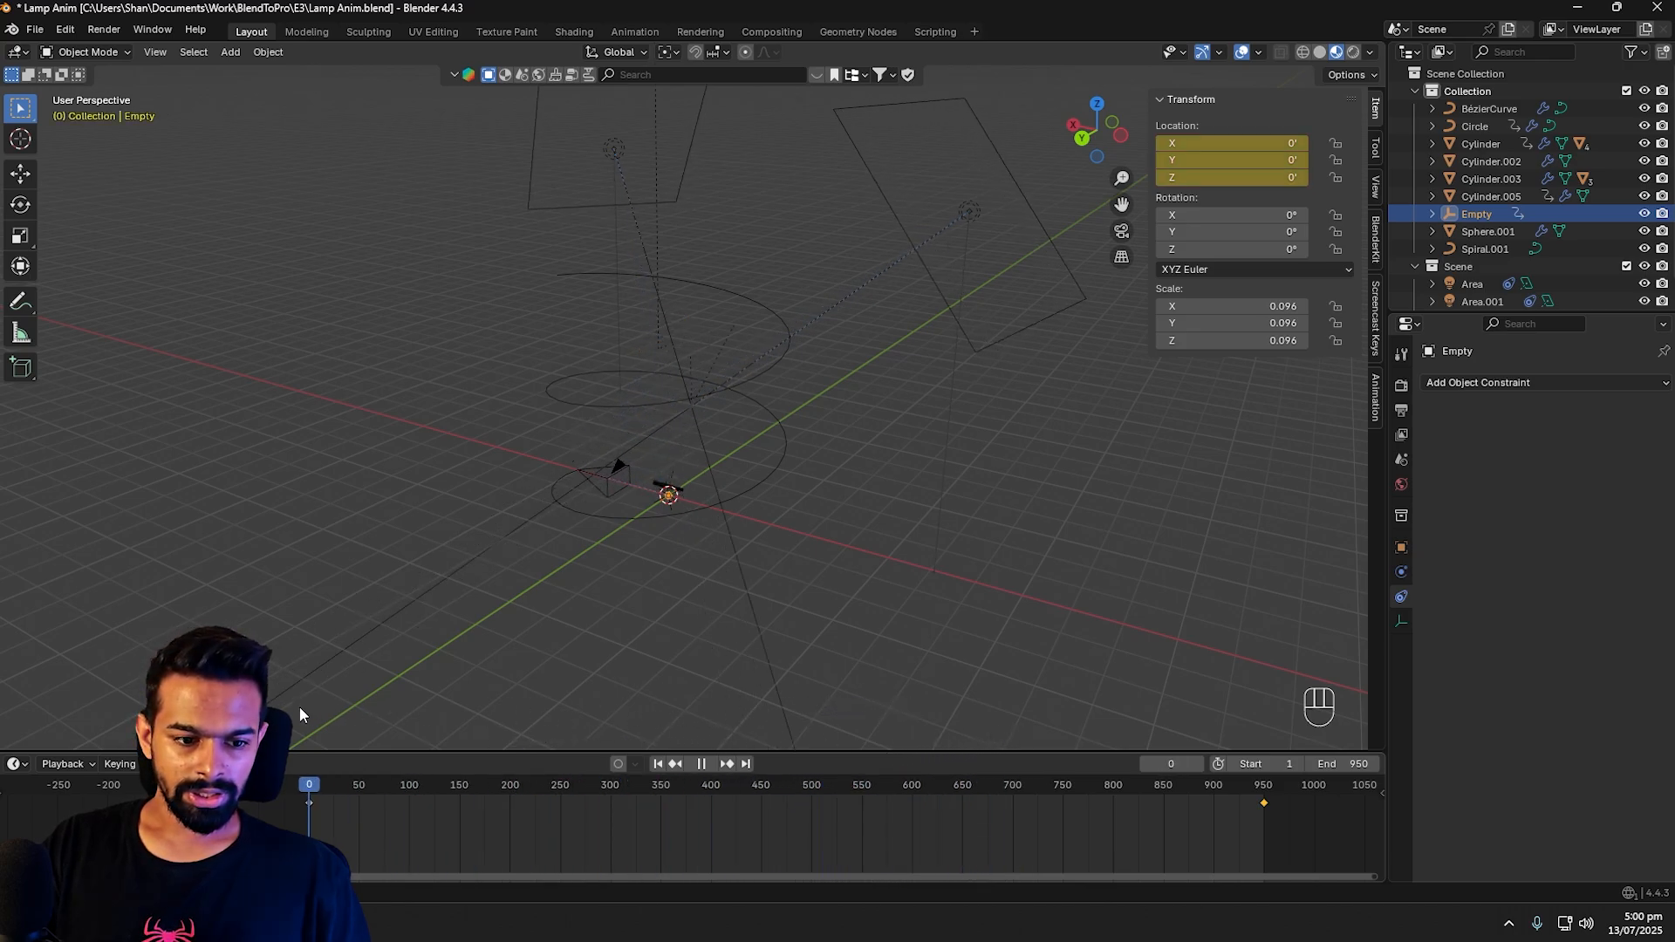
left_click(593, 477)
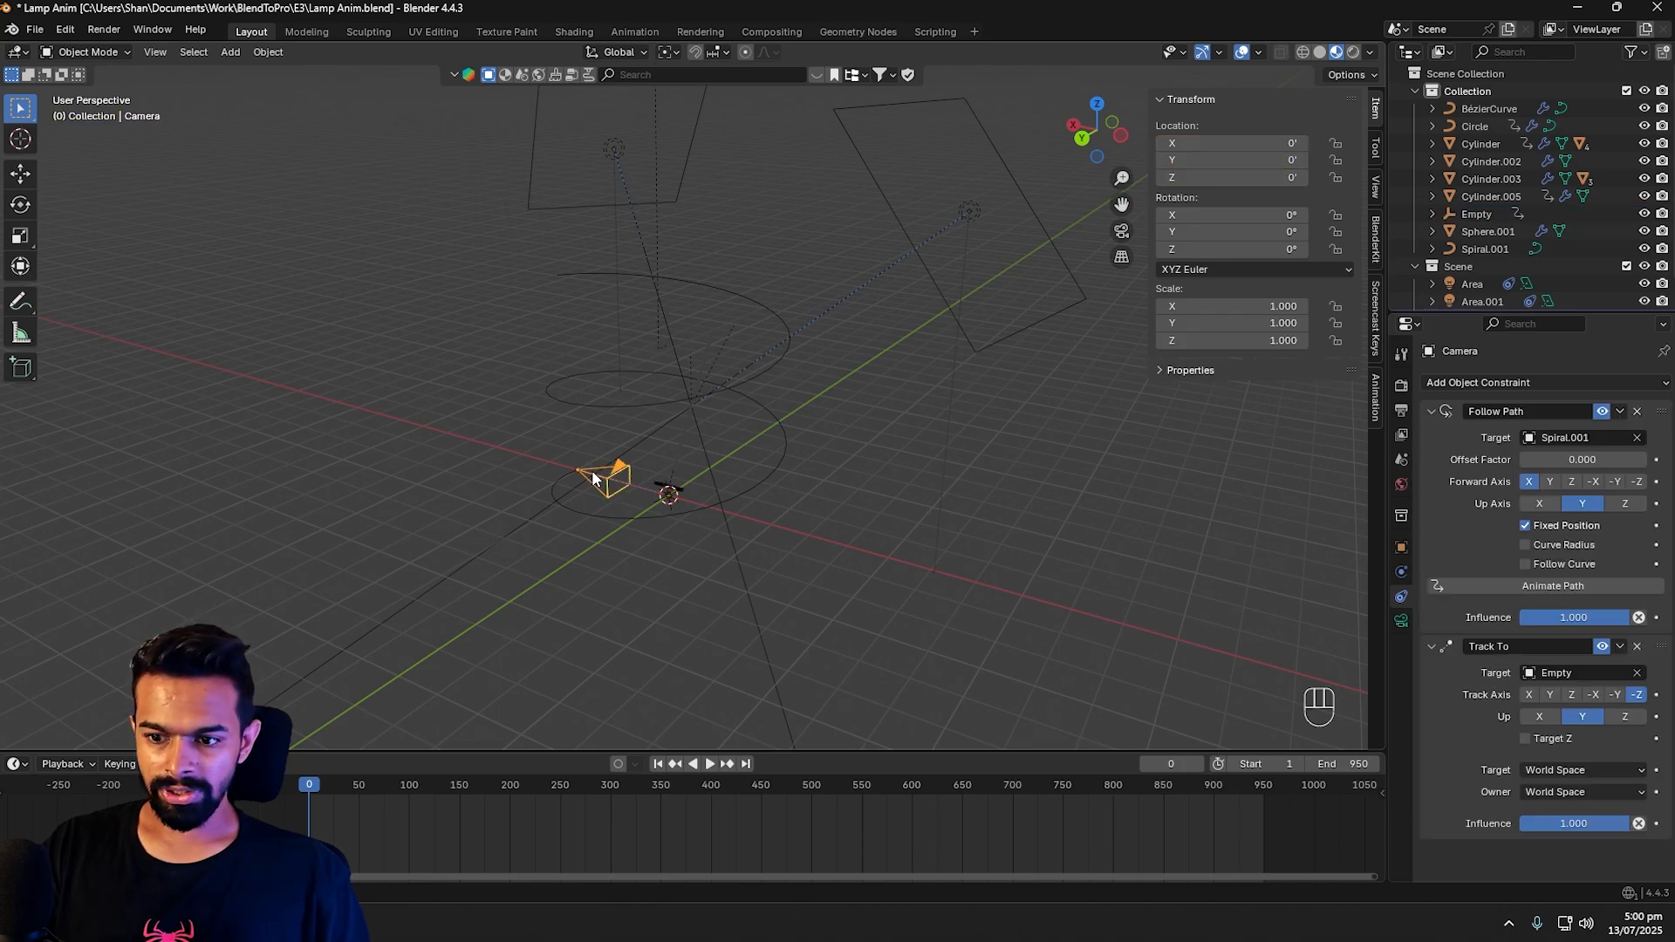
mouse_move(1556, 461)
left_mouse_down()
mouse_move(1584, 461)
mouse_move(1540, 463)
left_mouse_up()
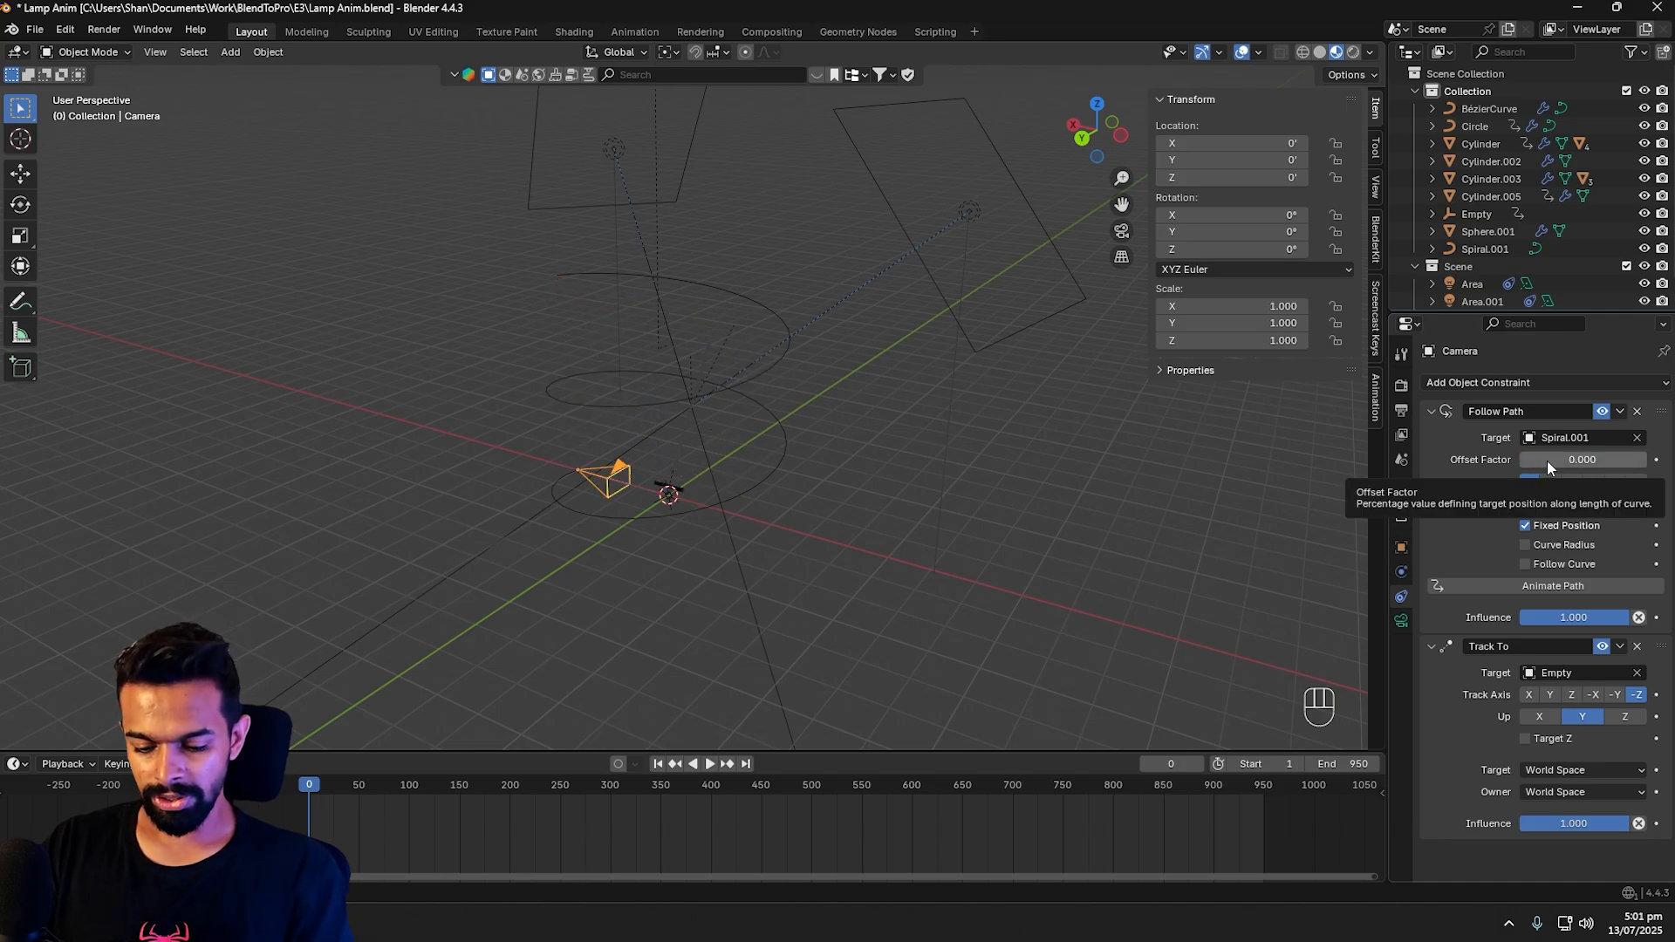
key("i")
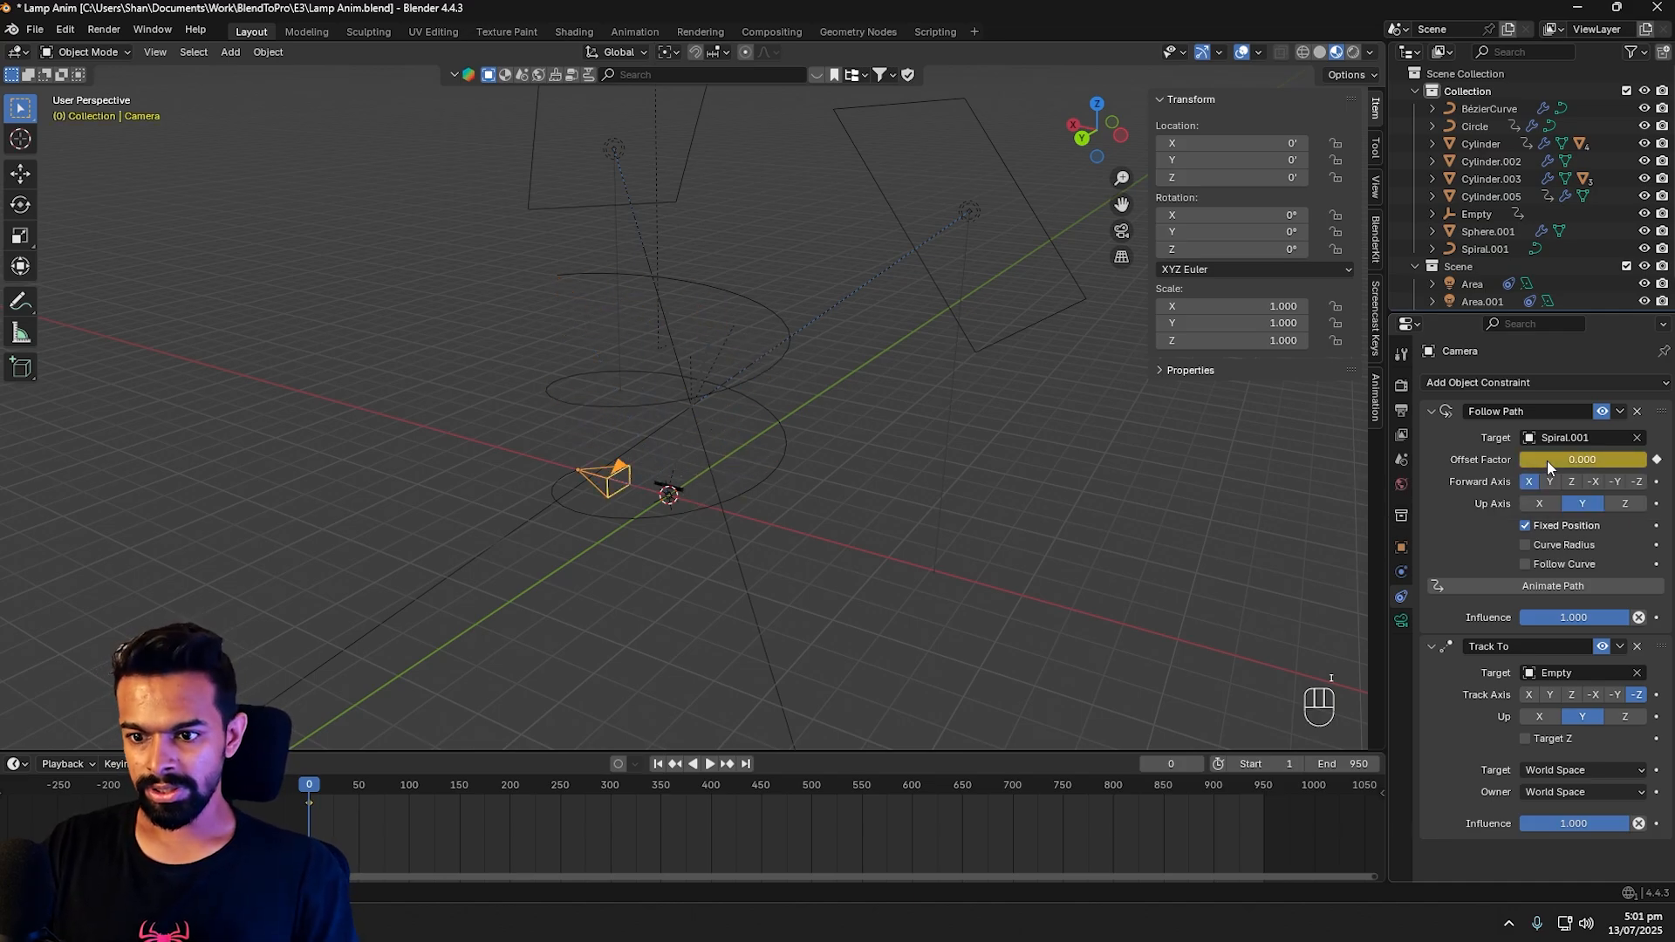
Step: At frame 950, set the camera's Follow Path Offset Factor to 1 and keyframe it
key("space")
left_click_drag(522, 778, 1129, 779)
key("space")
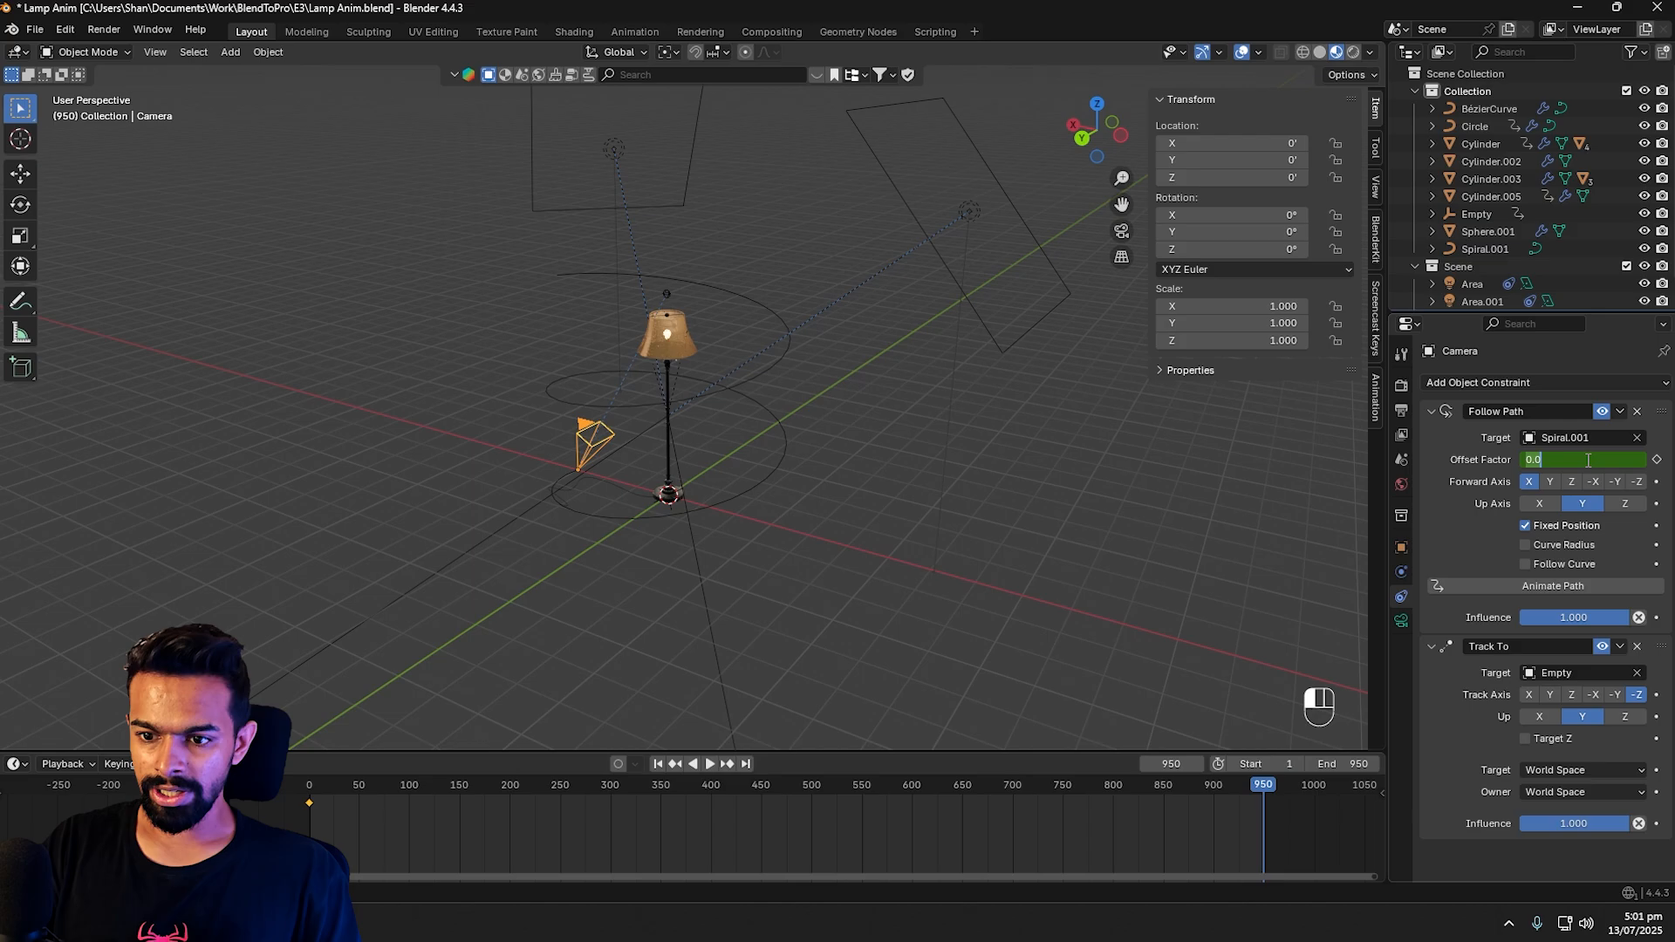
key("i")
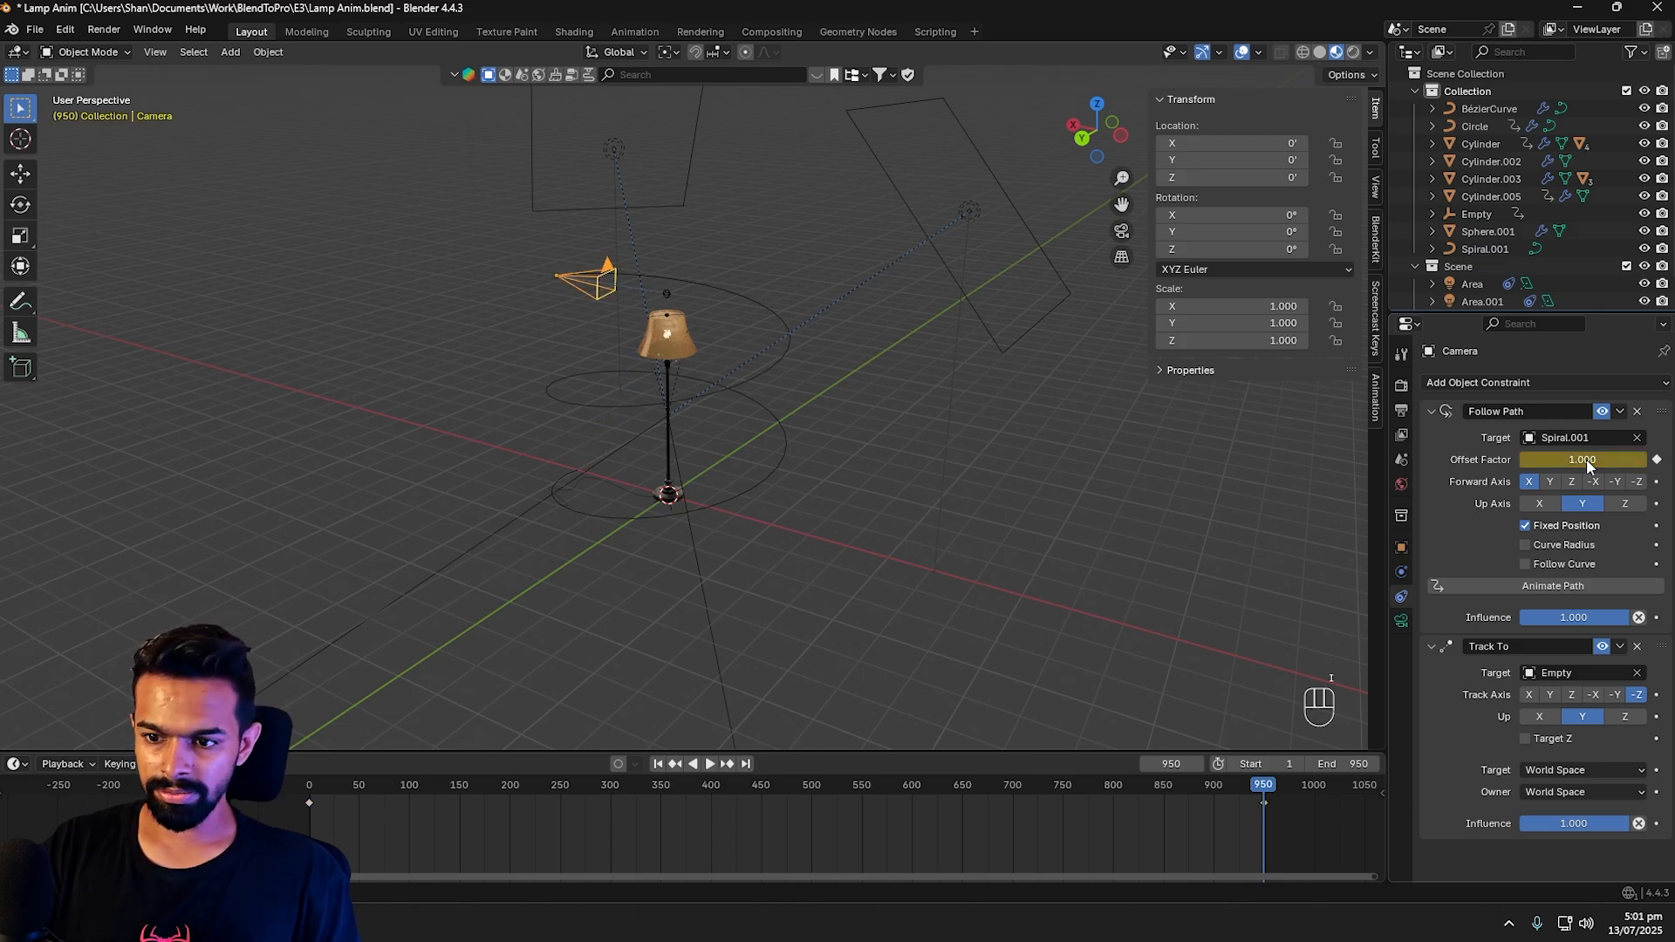
Step: In camera view at frame 950, lower the empty along Z to about 4.32 ft at the bulb and rekey its location
key("KP_0")
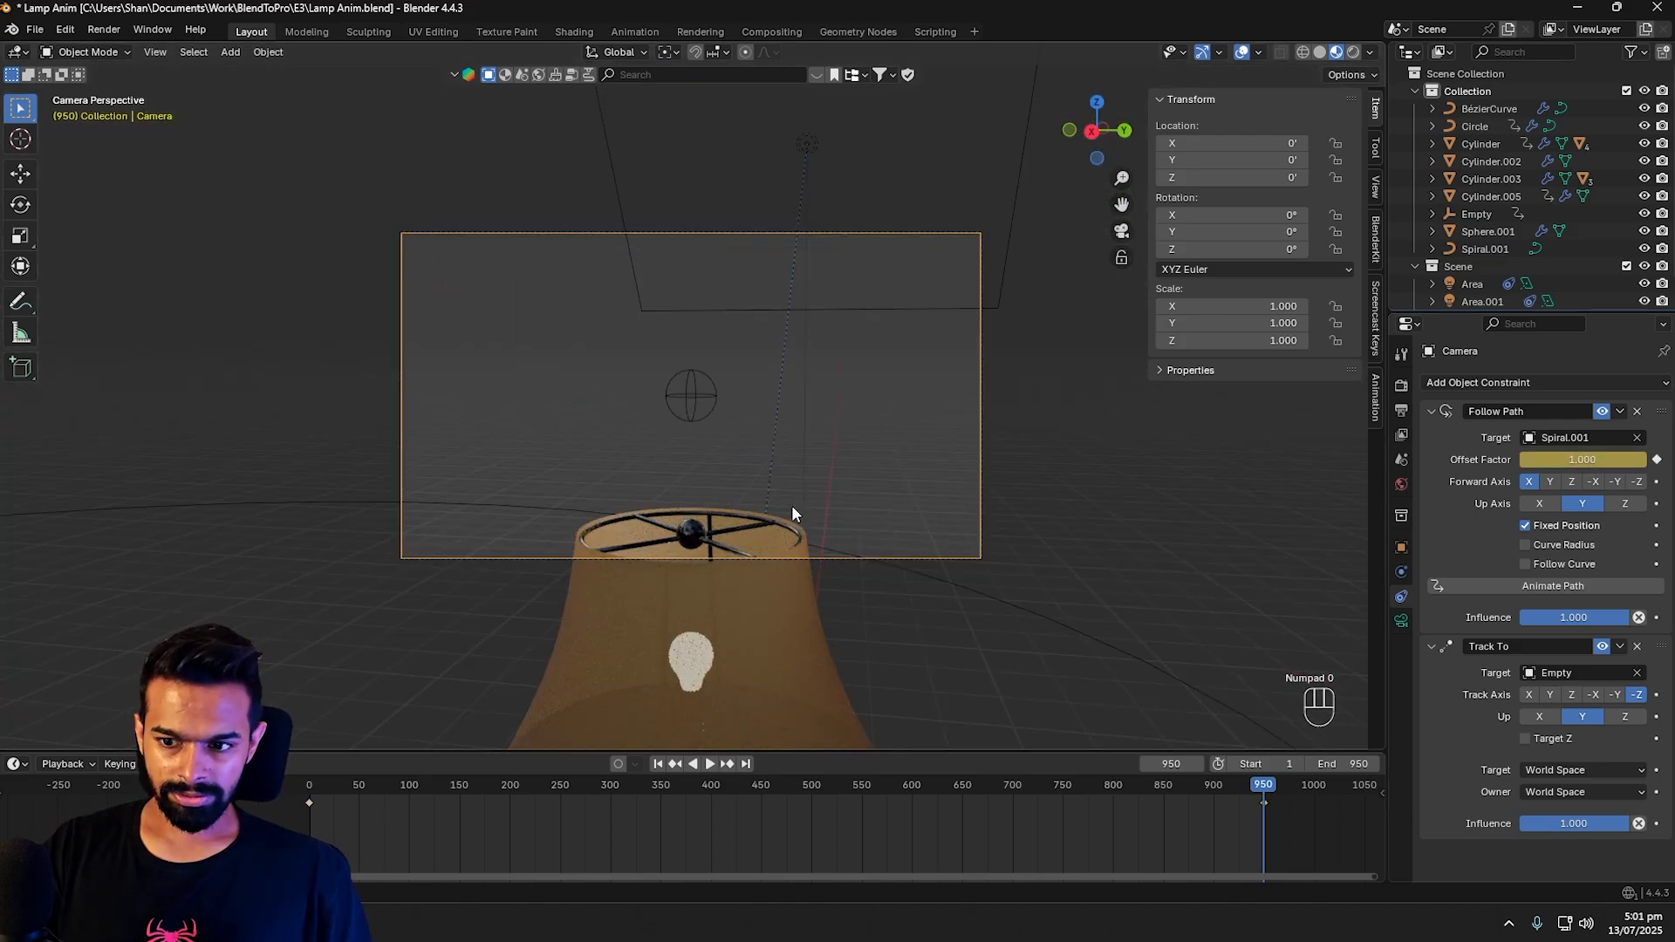
left_click(693, 394)
key("g")
key("z")
key("x")
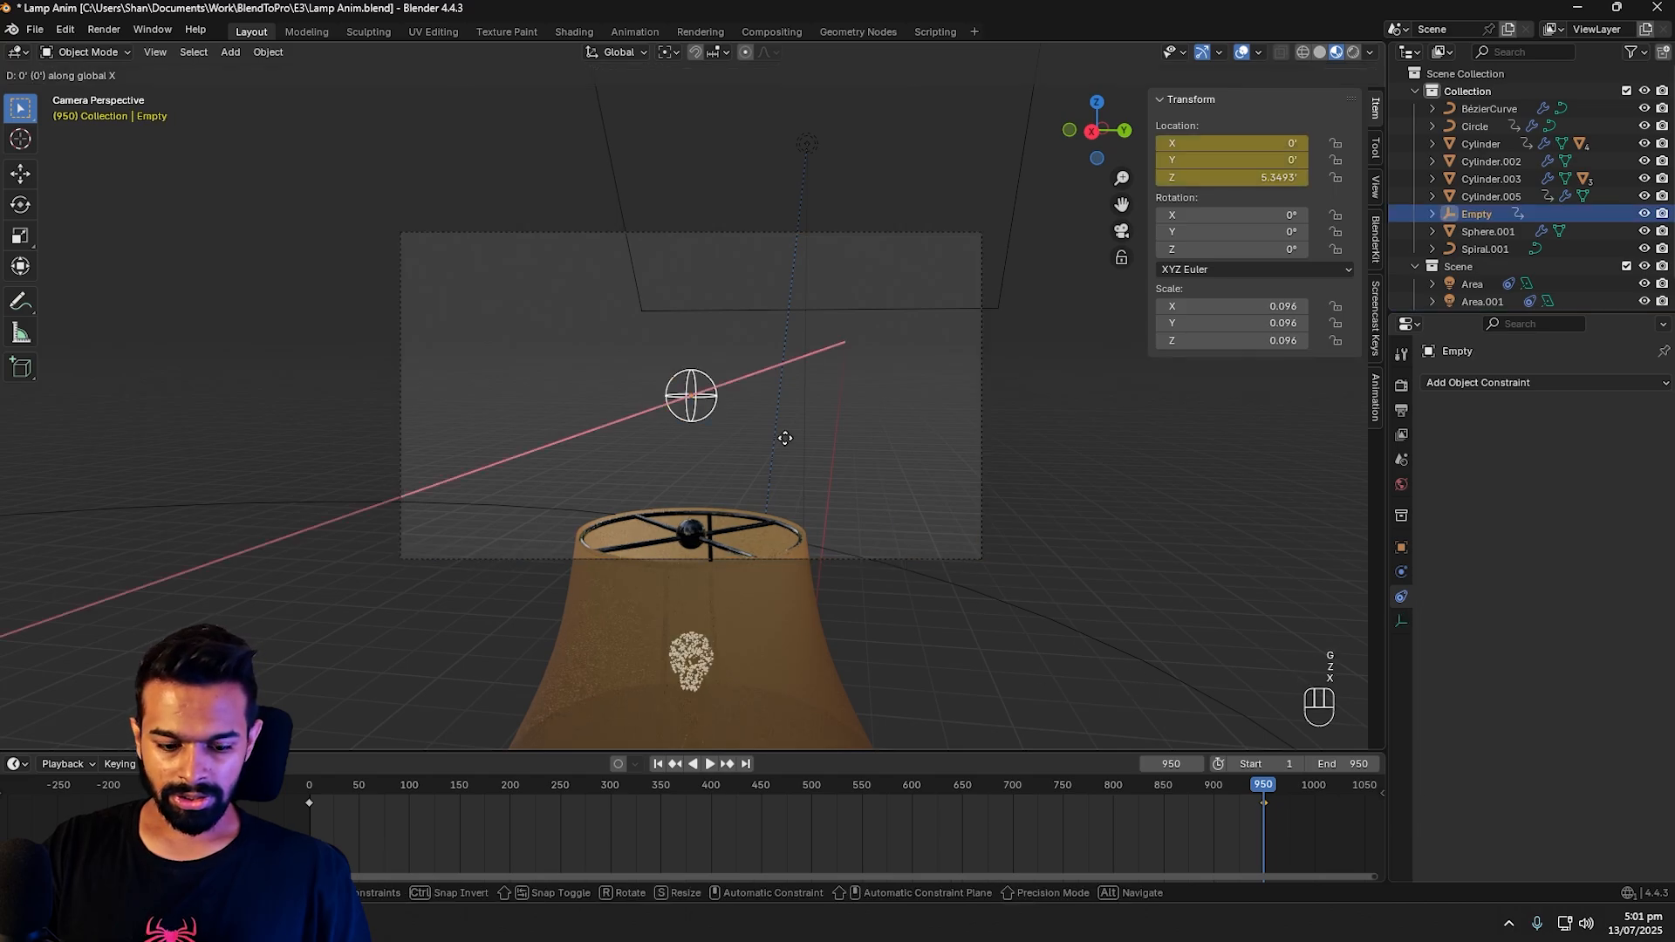
key("z")
key("z")
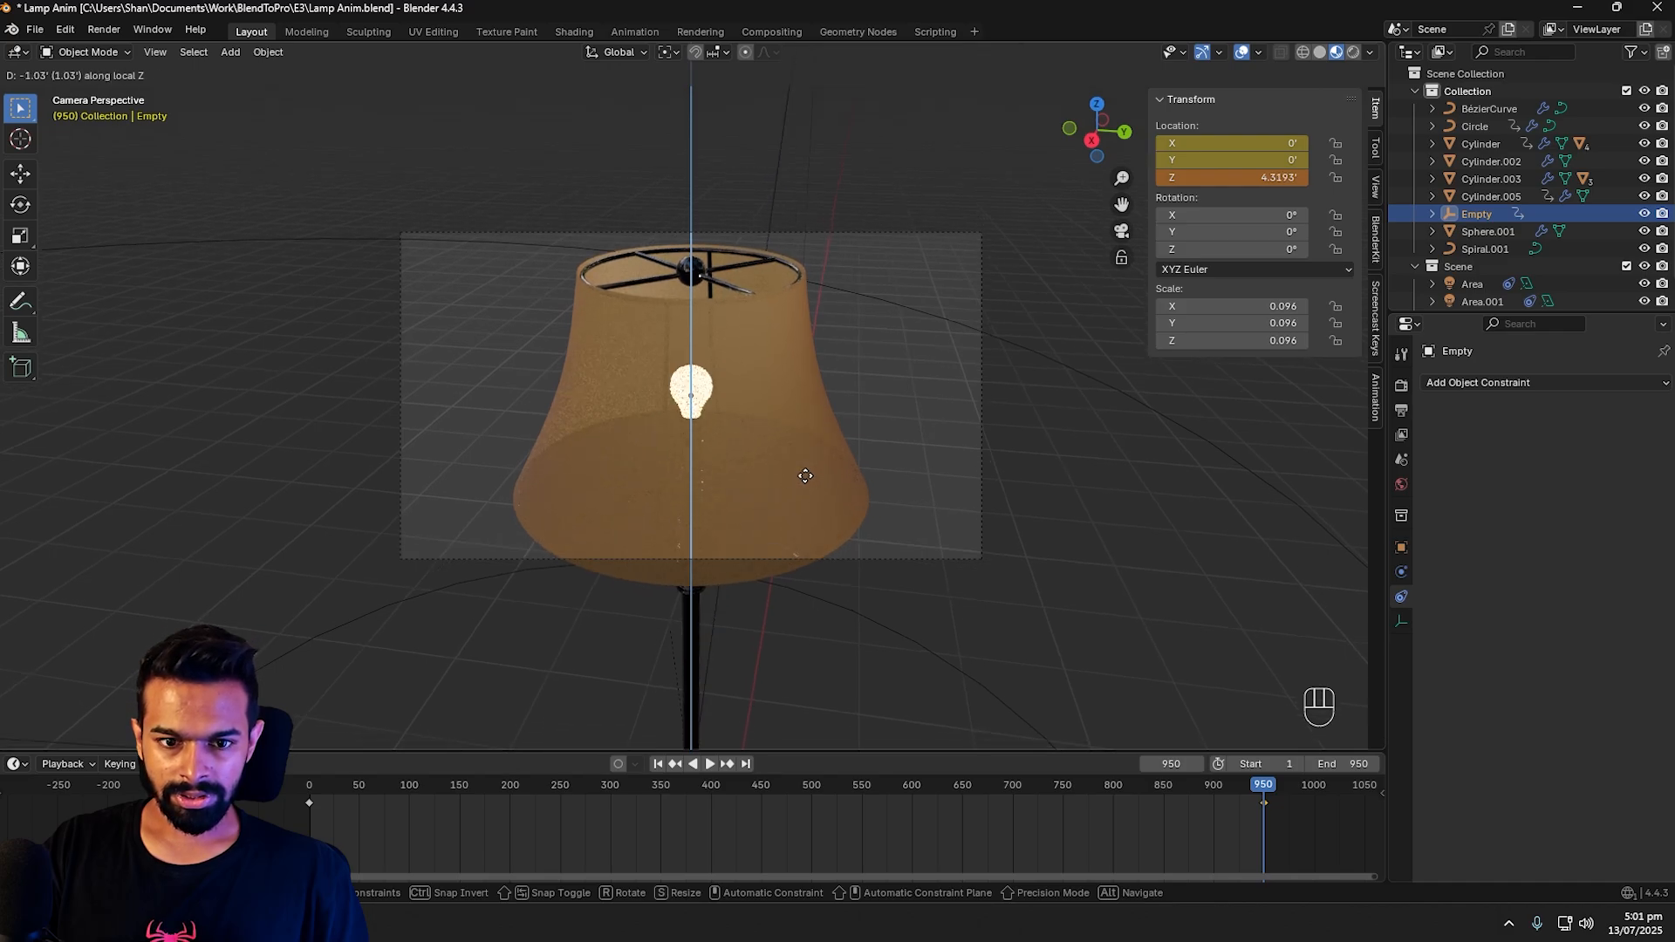
left_click(805, 475)
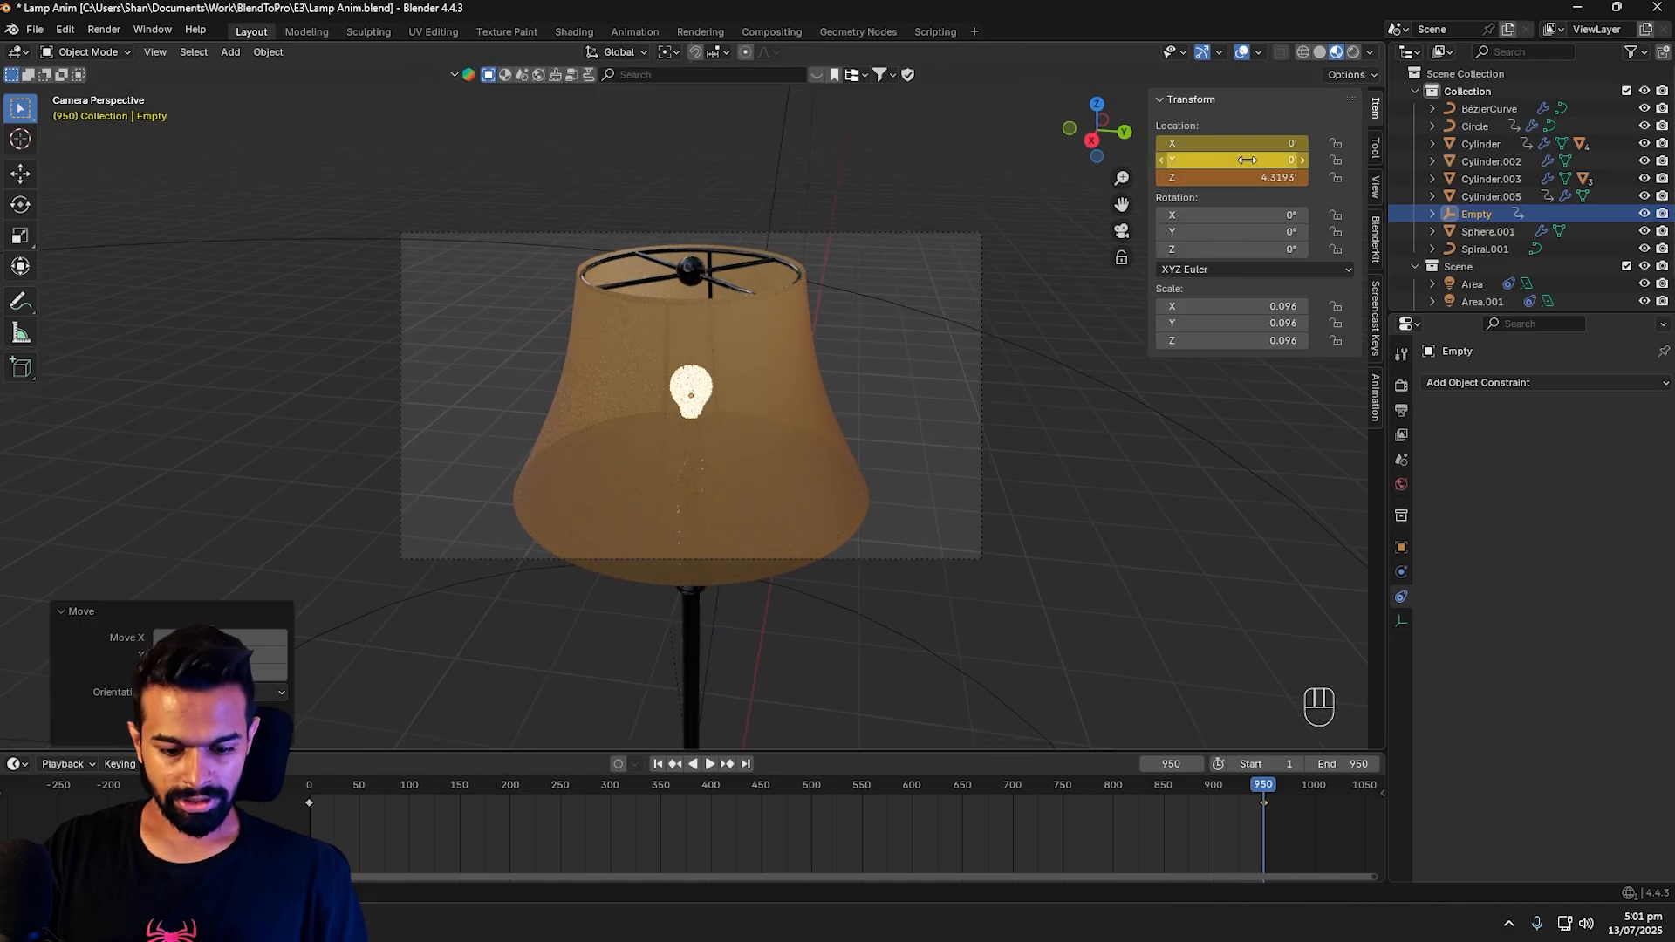
key("i")
Step: Play the animation from frame 0 in camera view to check the framing of the assembling lamp
key("ctrl+shift+space")
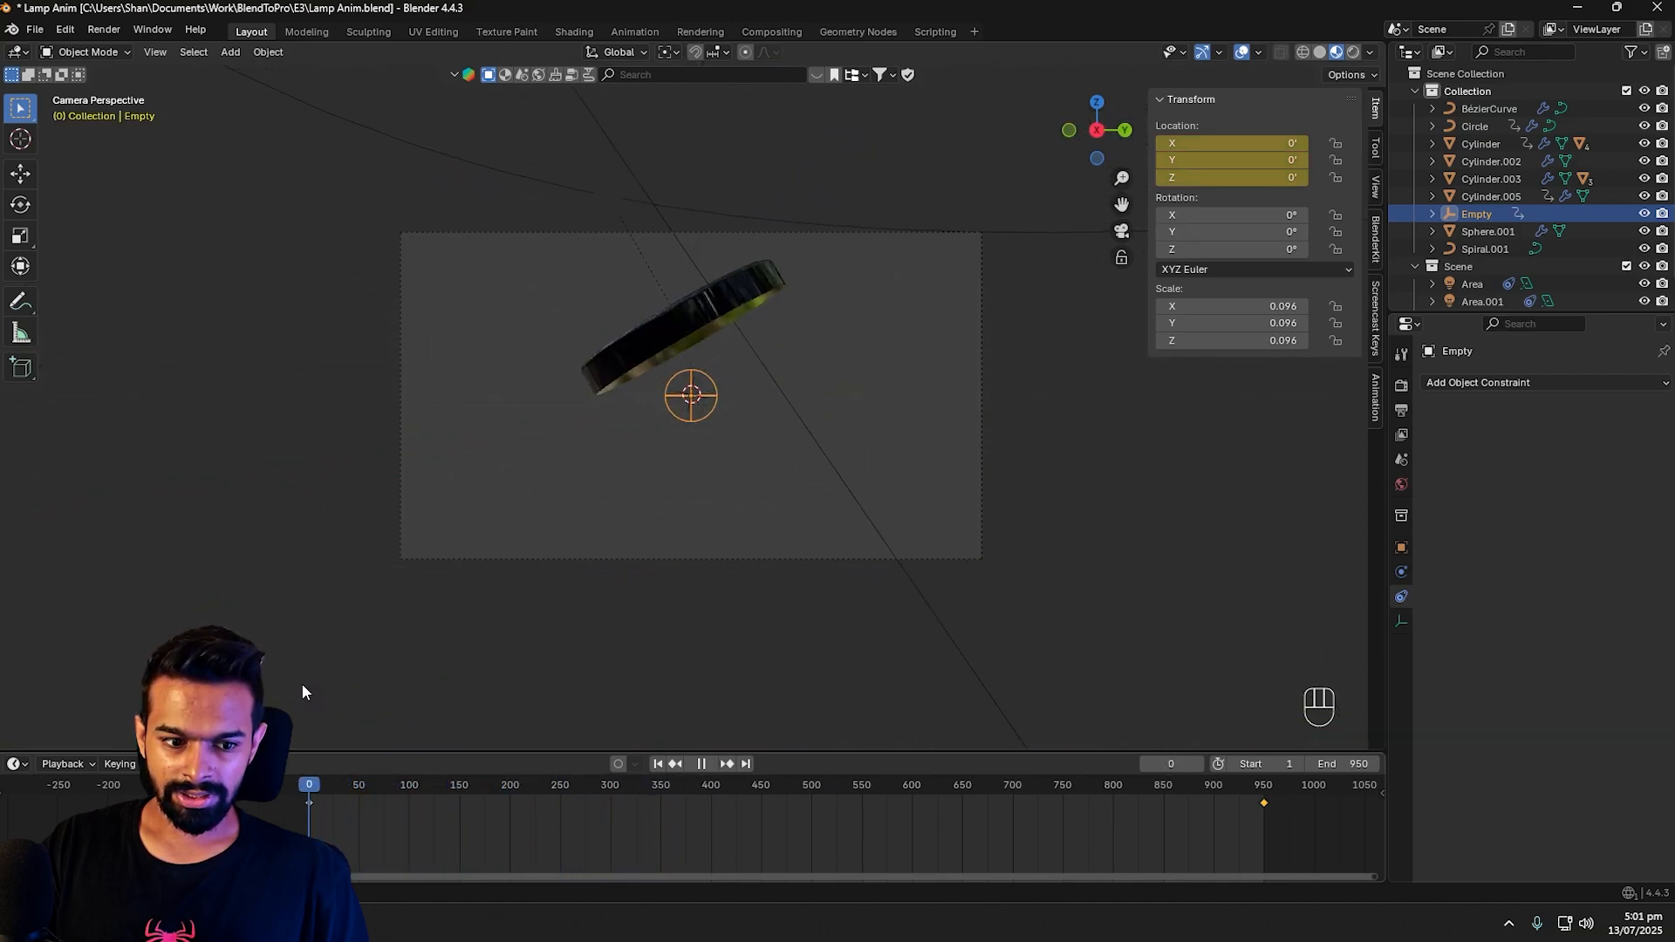
key("shift+space")
key("space")
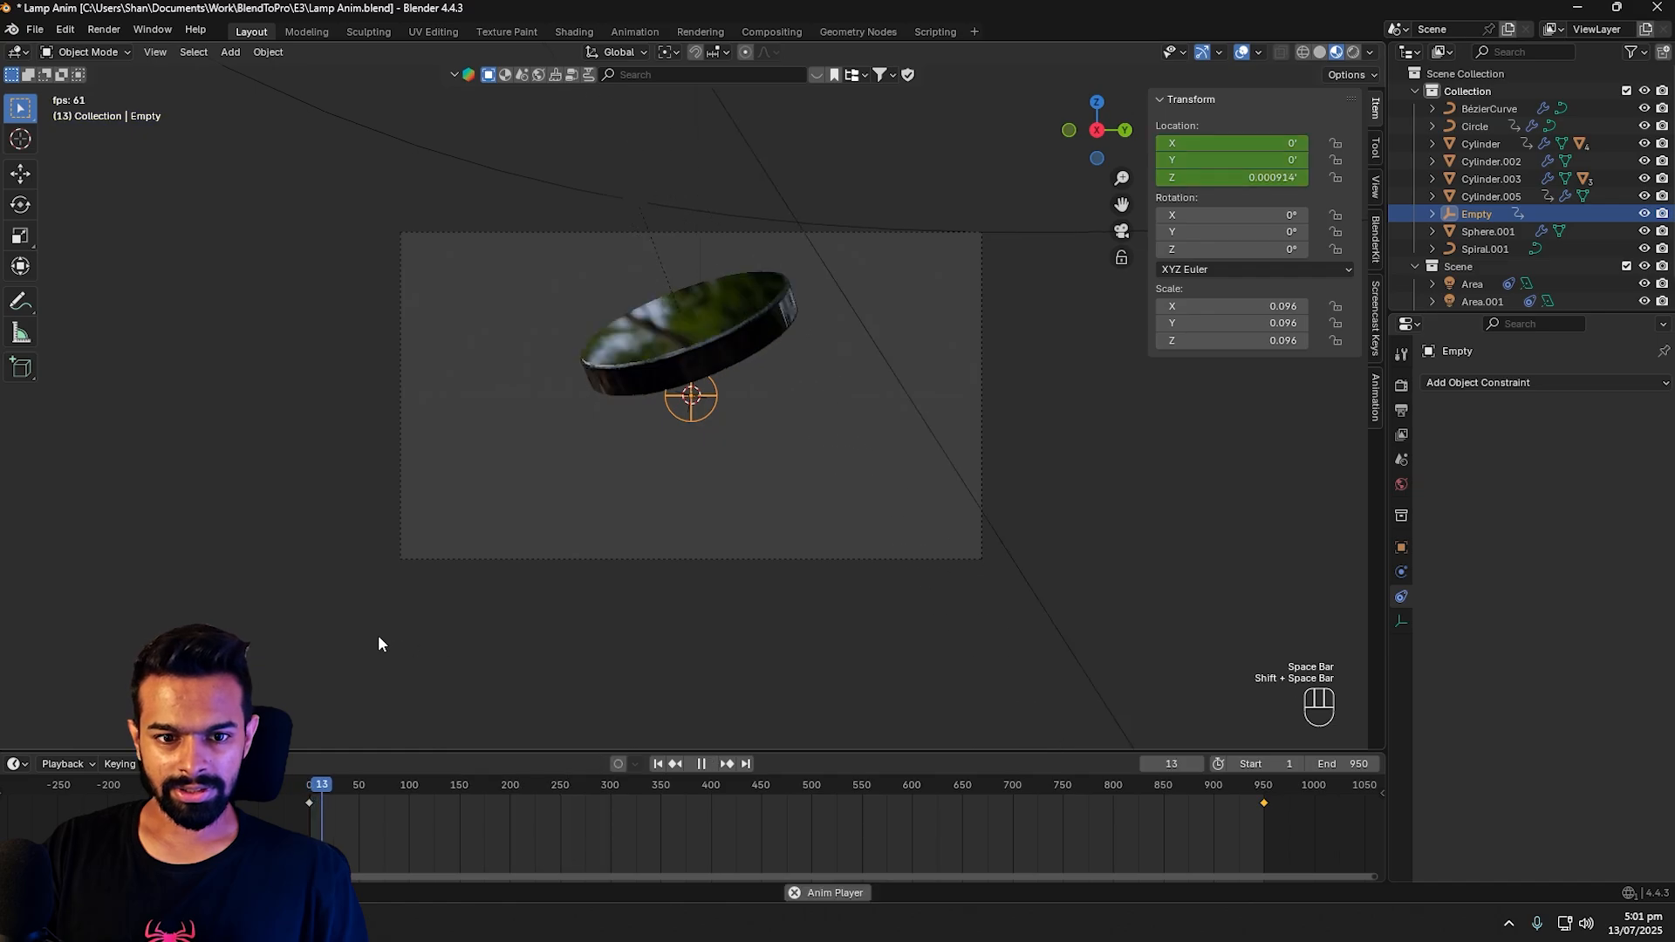
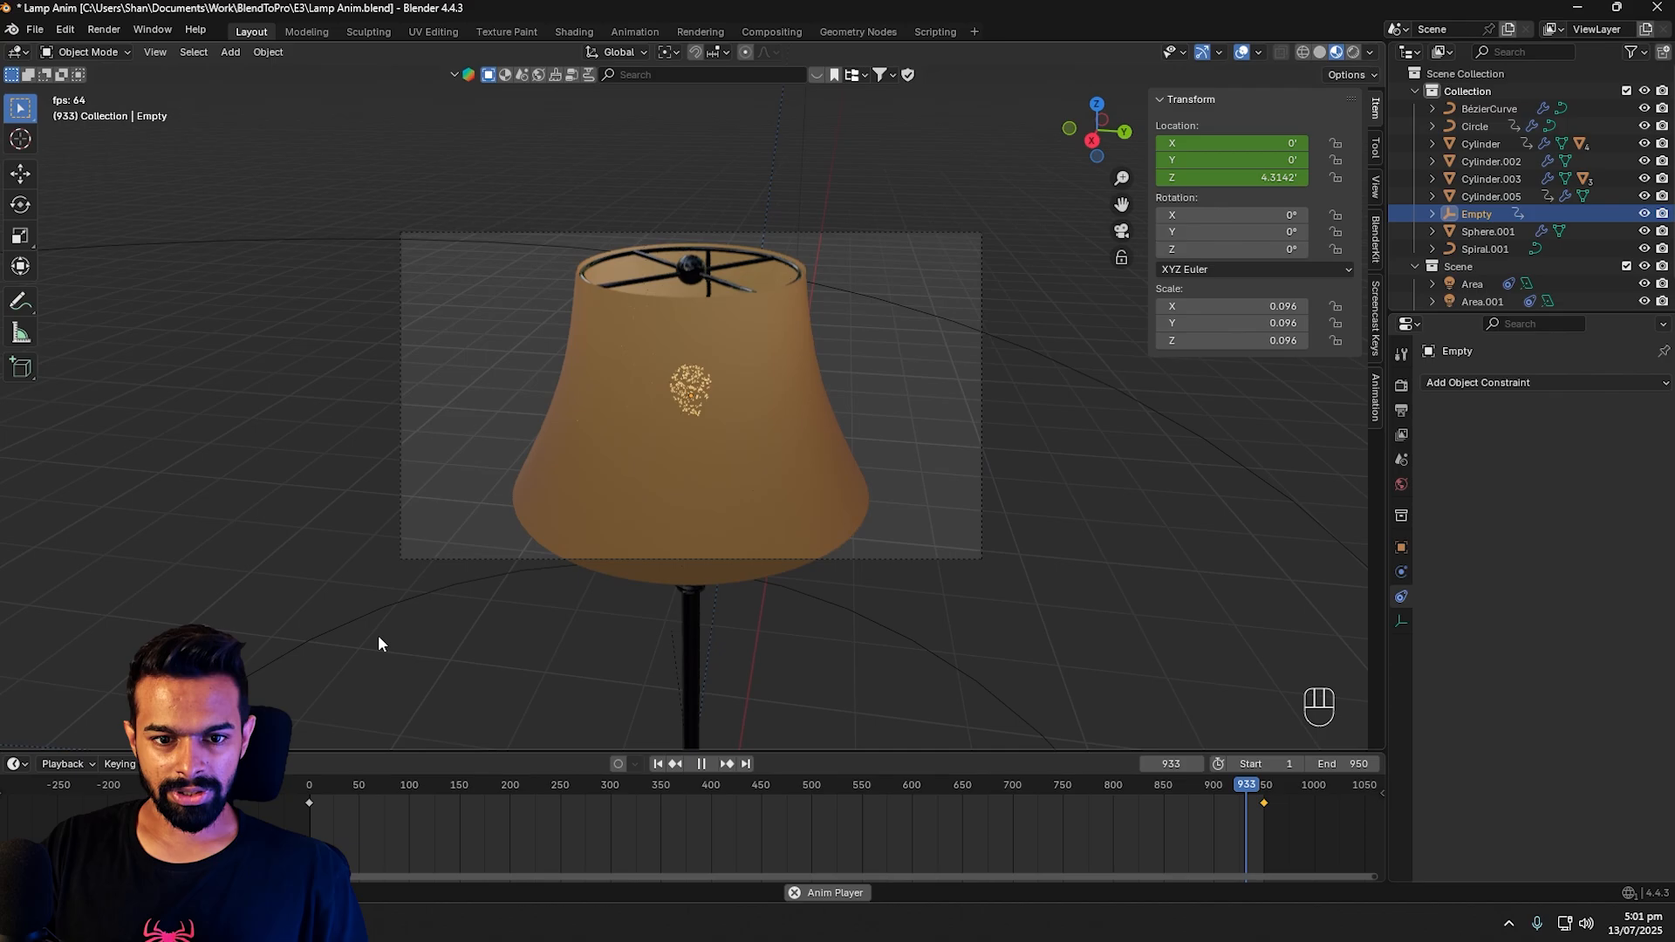
key("space")
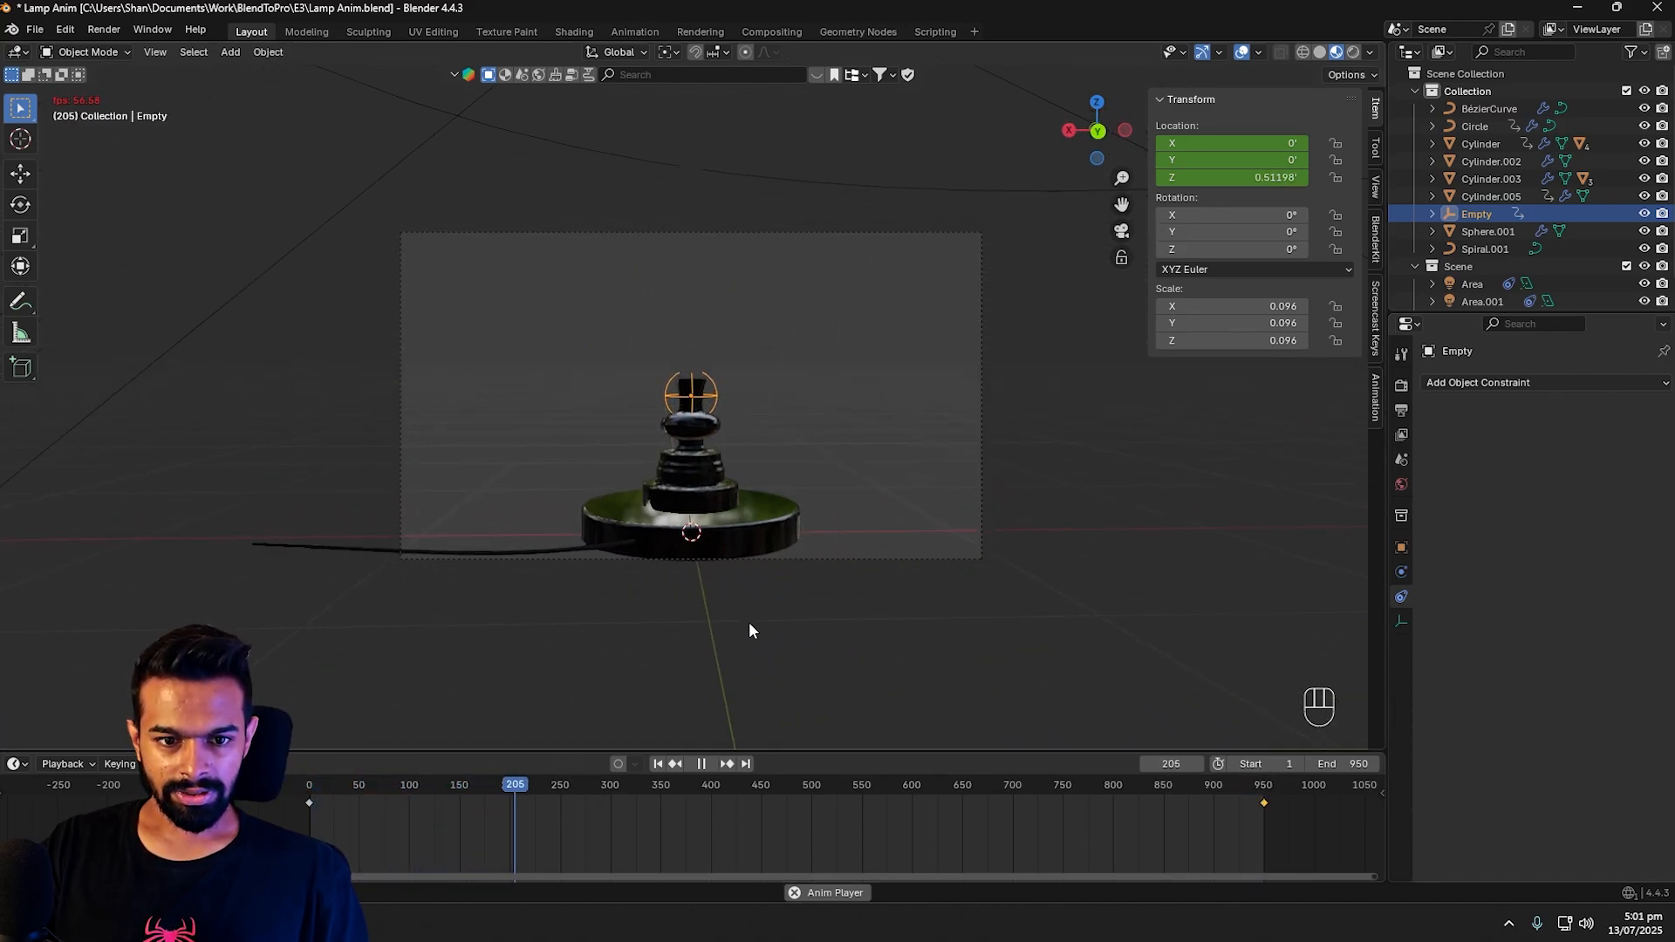
Step: Stop playback and insert a location keyframe for the empty at frame 281
key("shift+space")
key("shift+space")
key("shift+space")
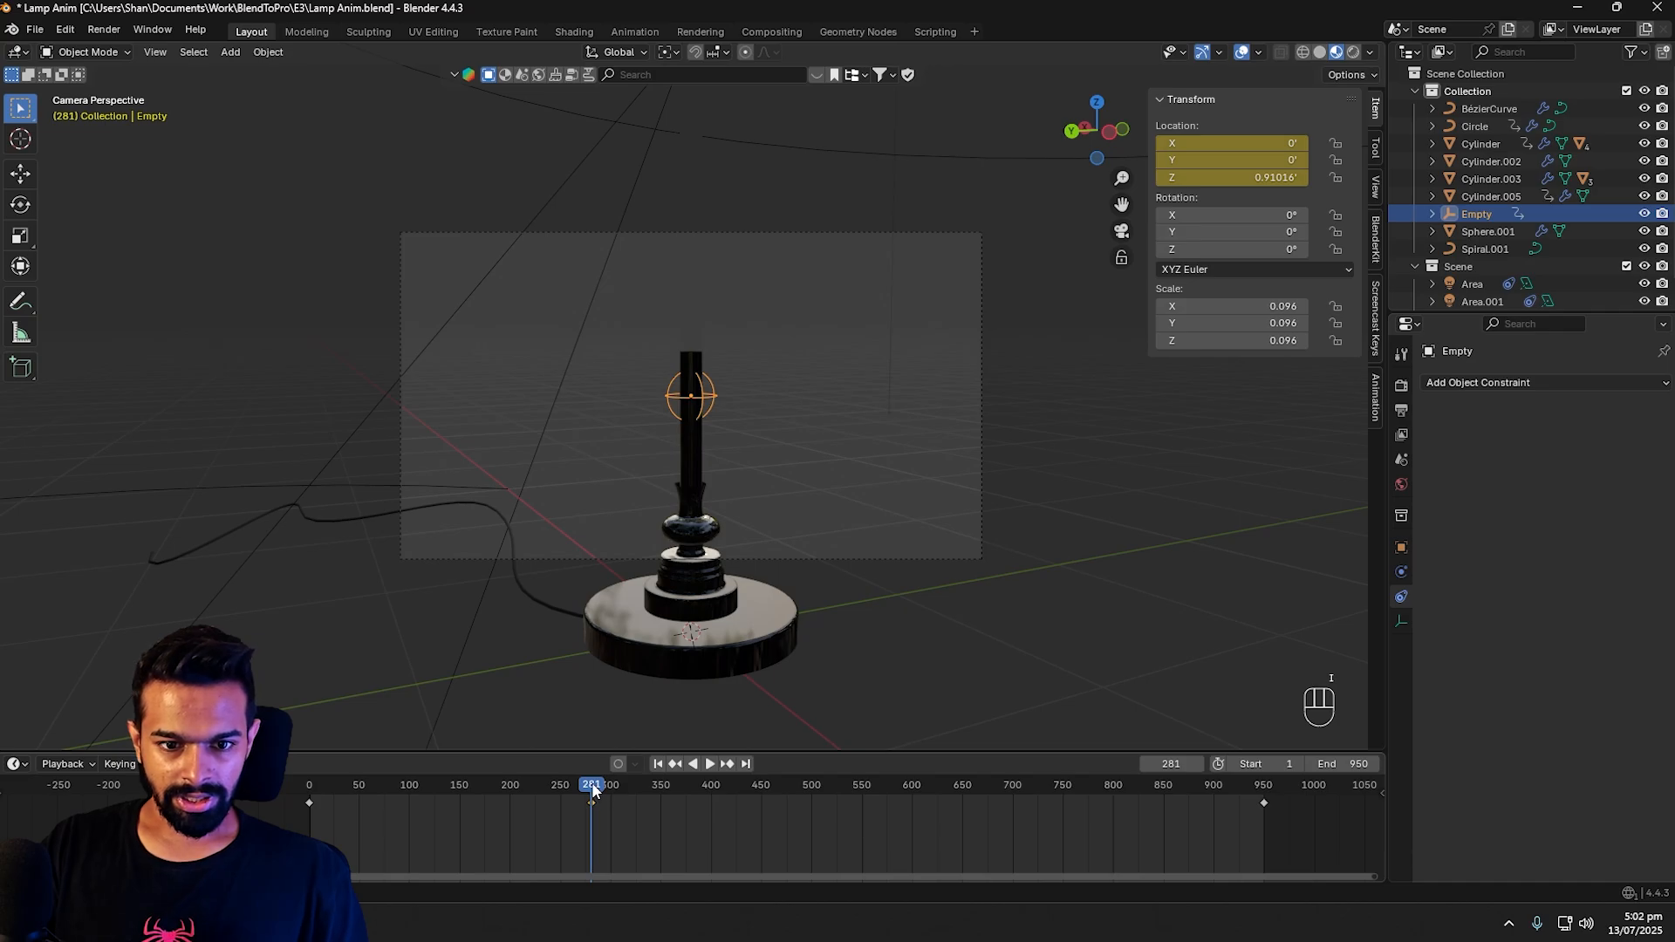
Step: At frame 376, raise the empty along Z to about 2.75 ft, keyframe only its location, and go to frame 492
left_click_drag(576, 793, 687, 785)
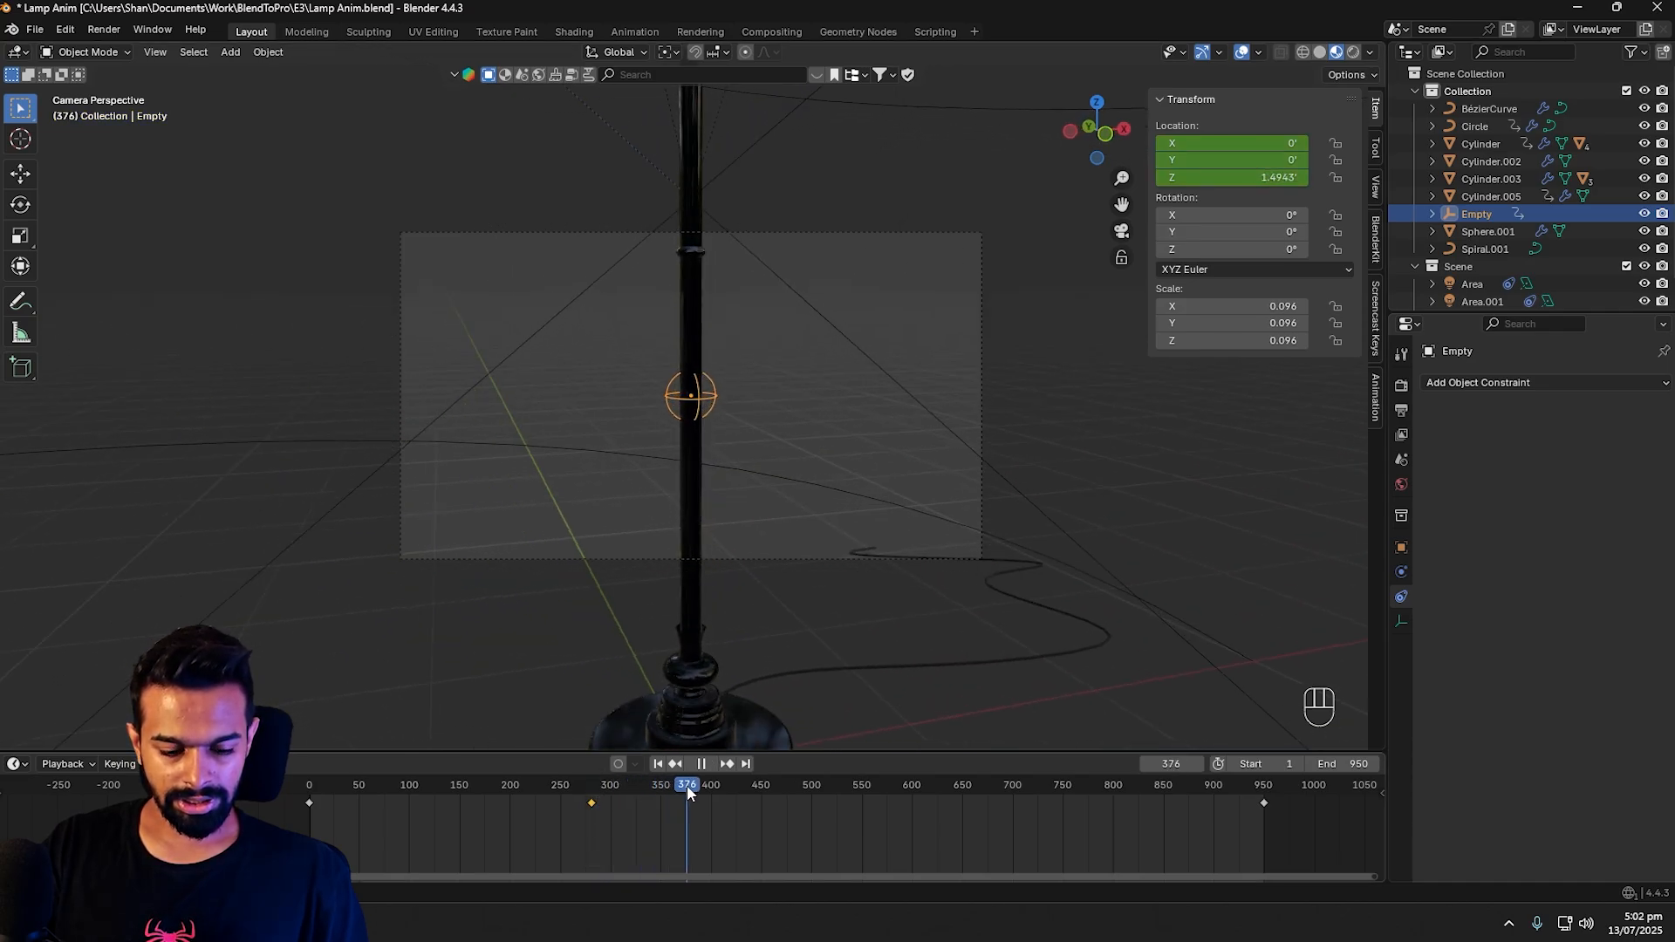
key("g")
key("z")
key("z")
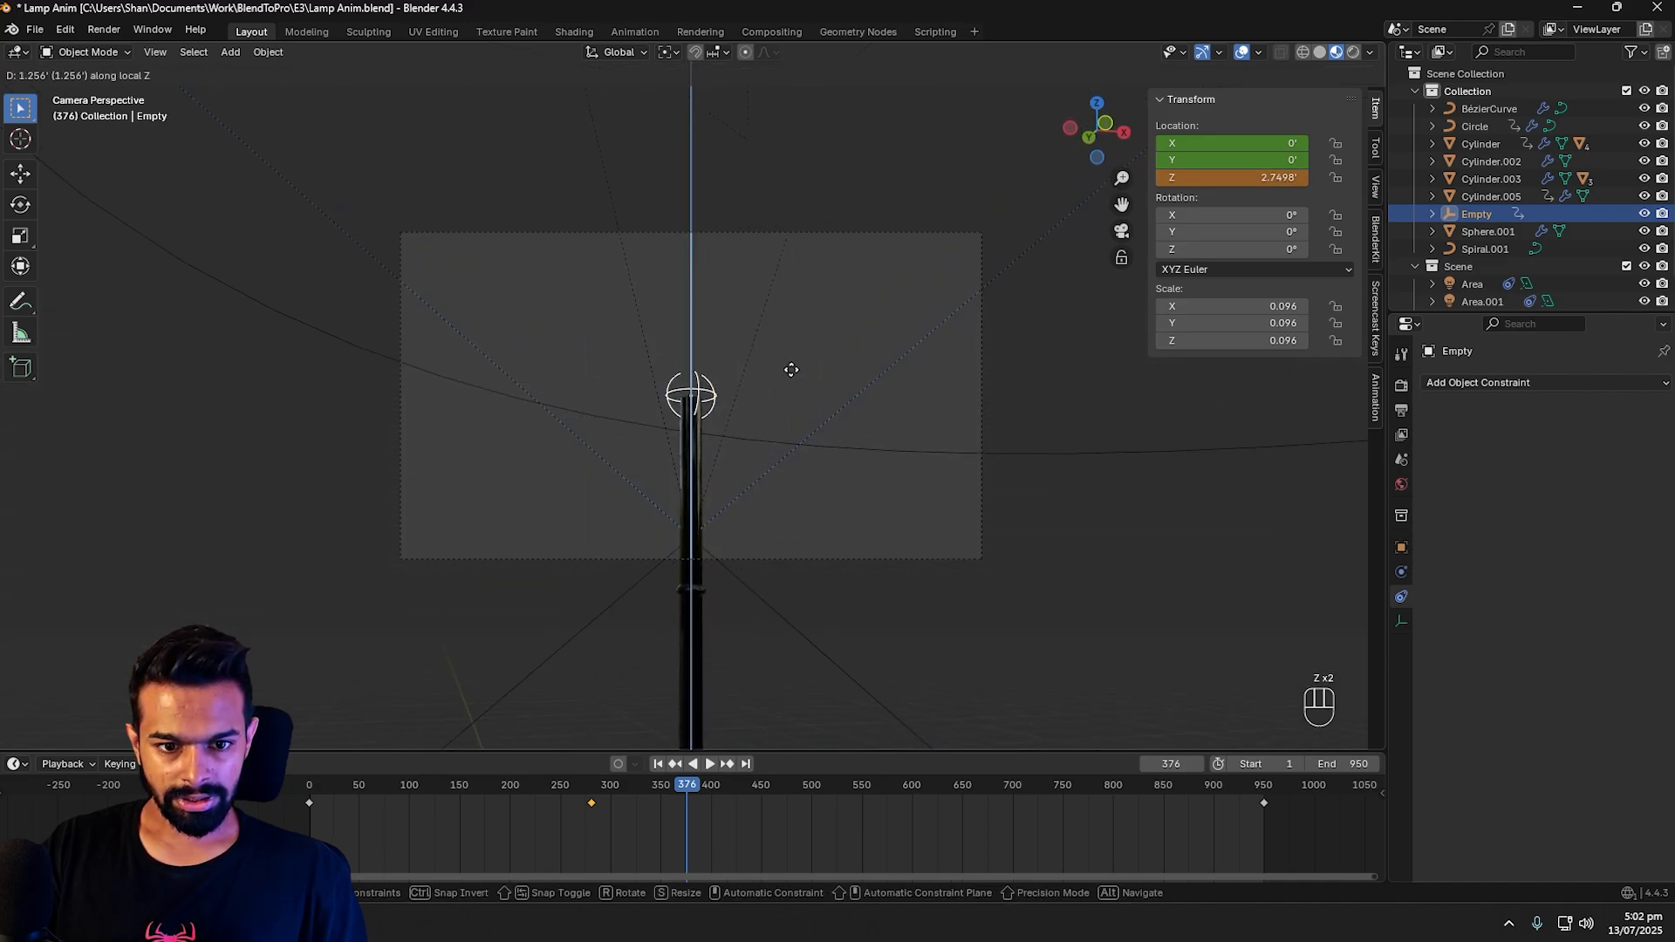
left_click(790, 369)
key("i")
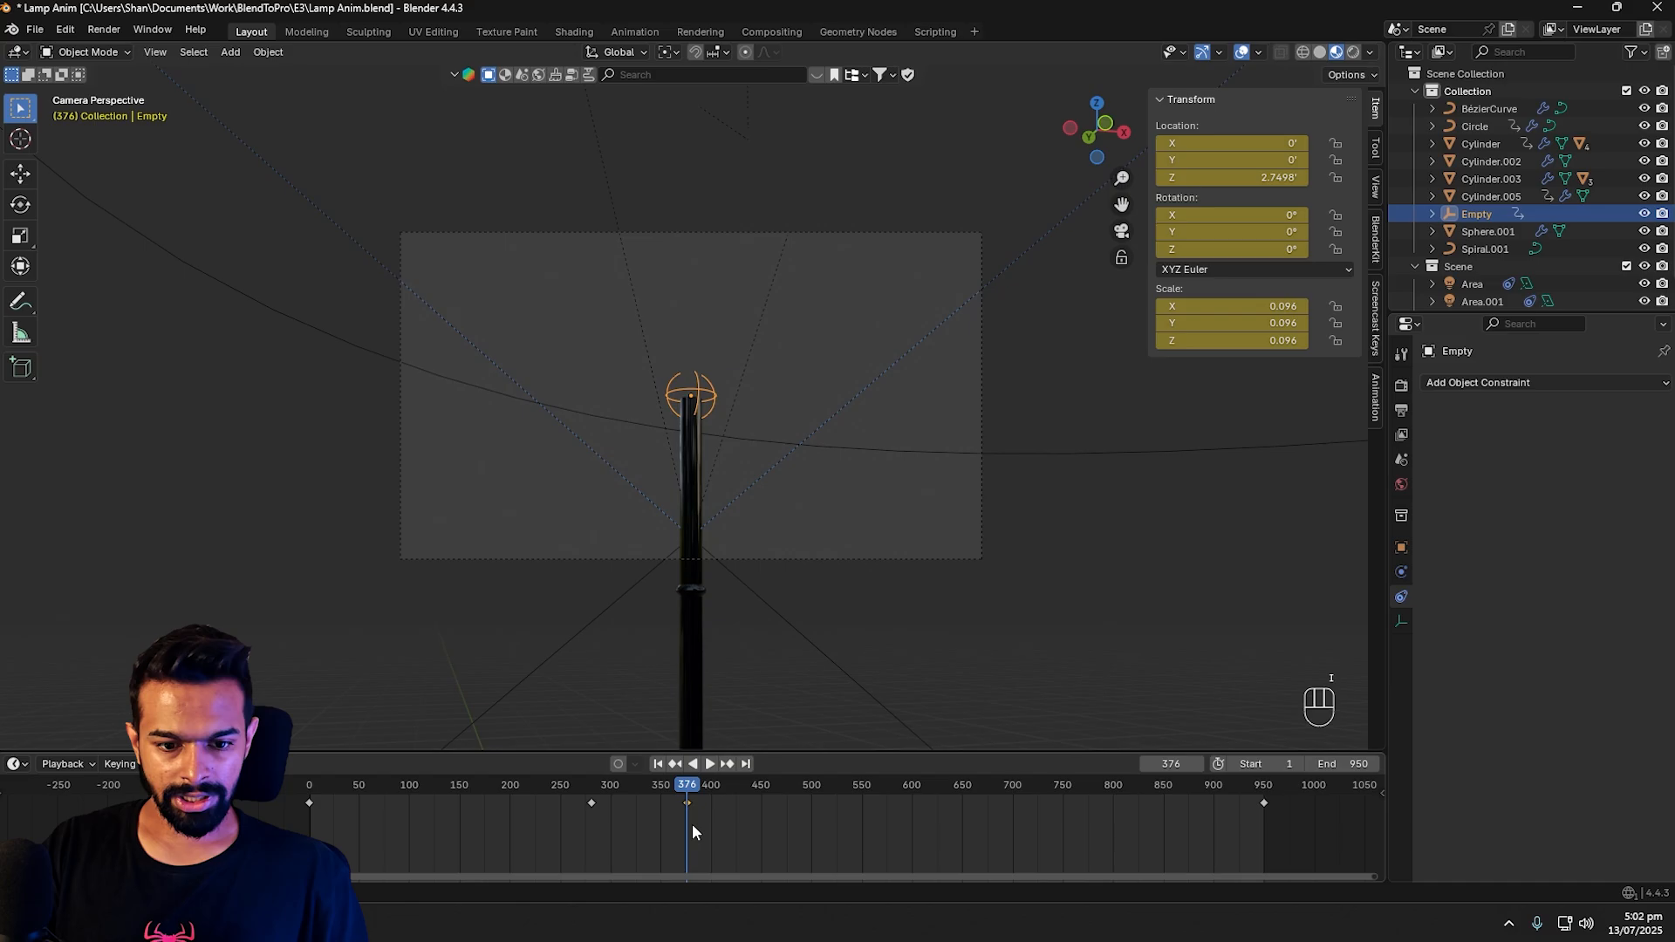
key("ctrl+z")
key("i")
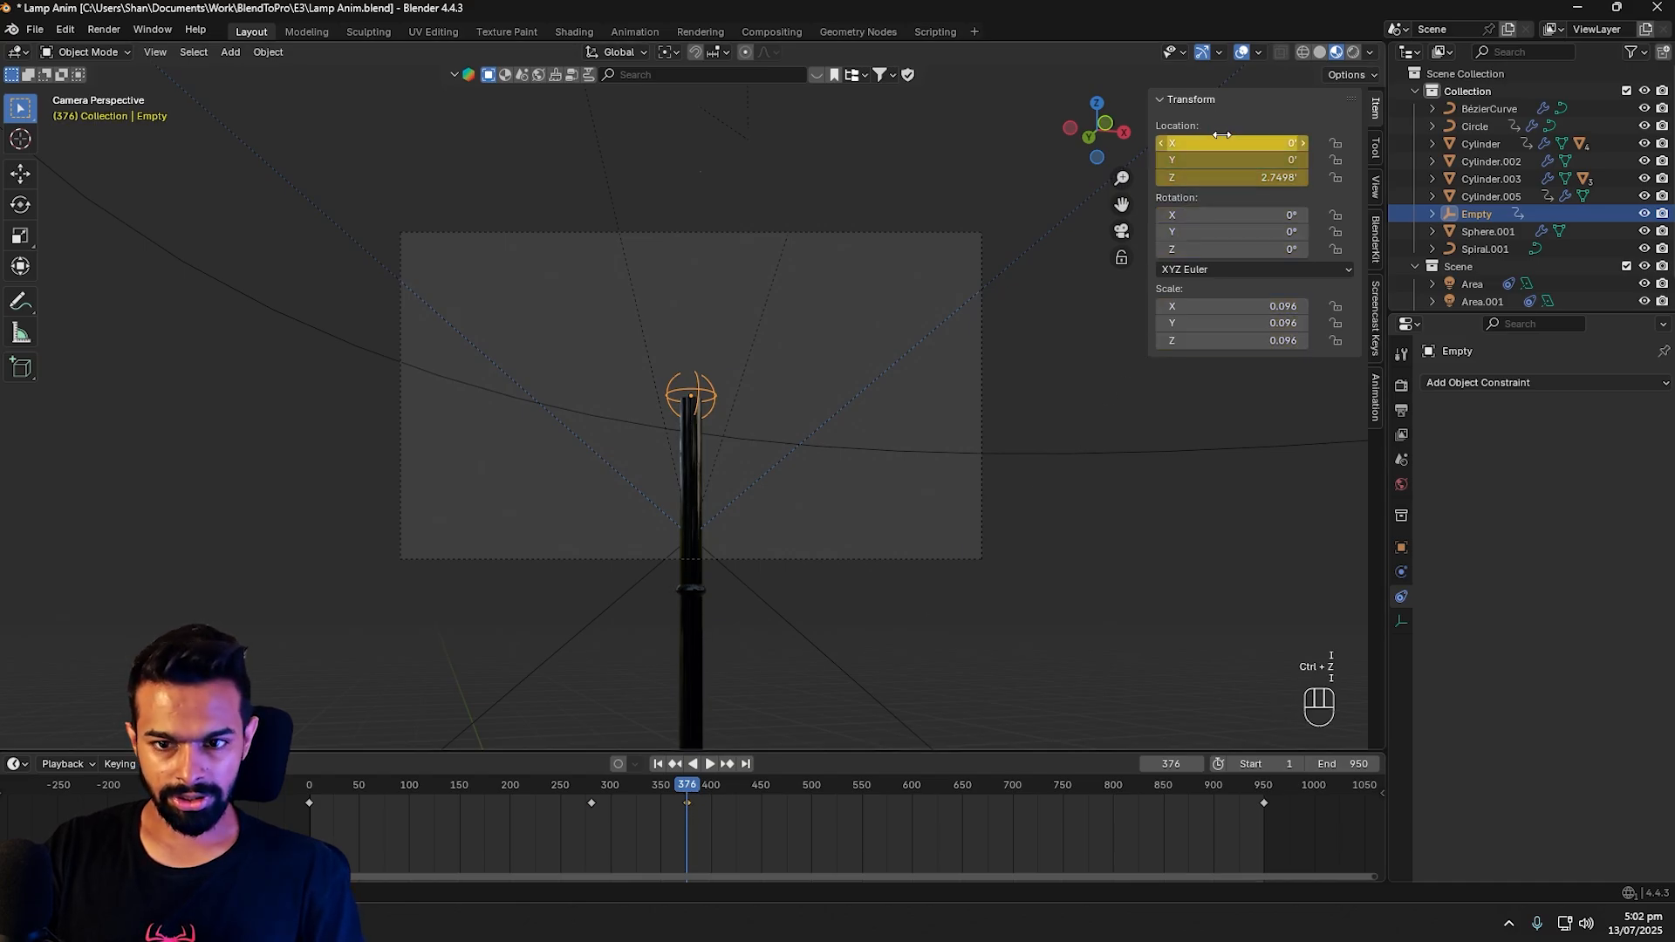
left_click_drag(689, 785, 804, 774)
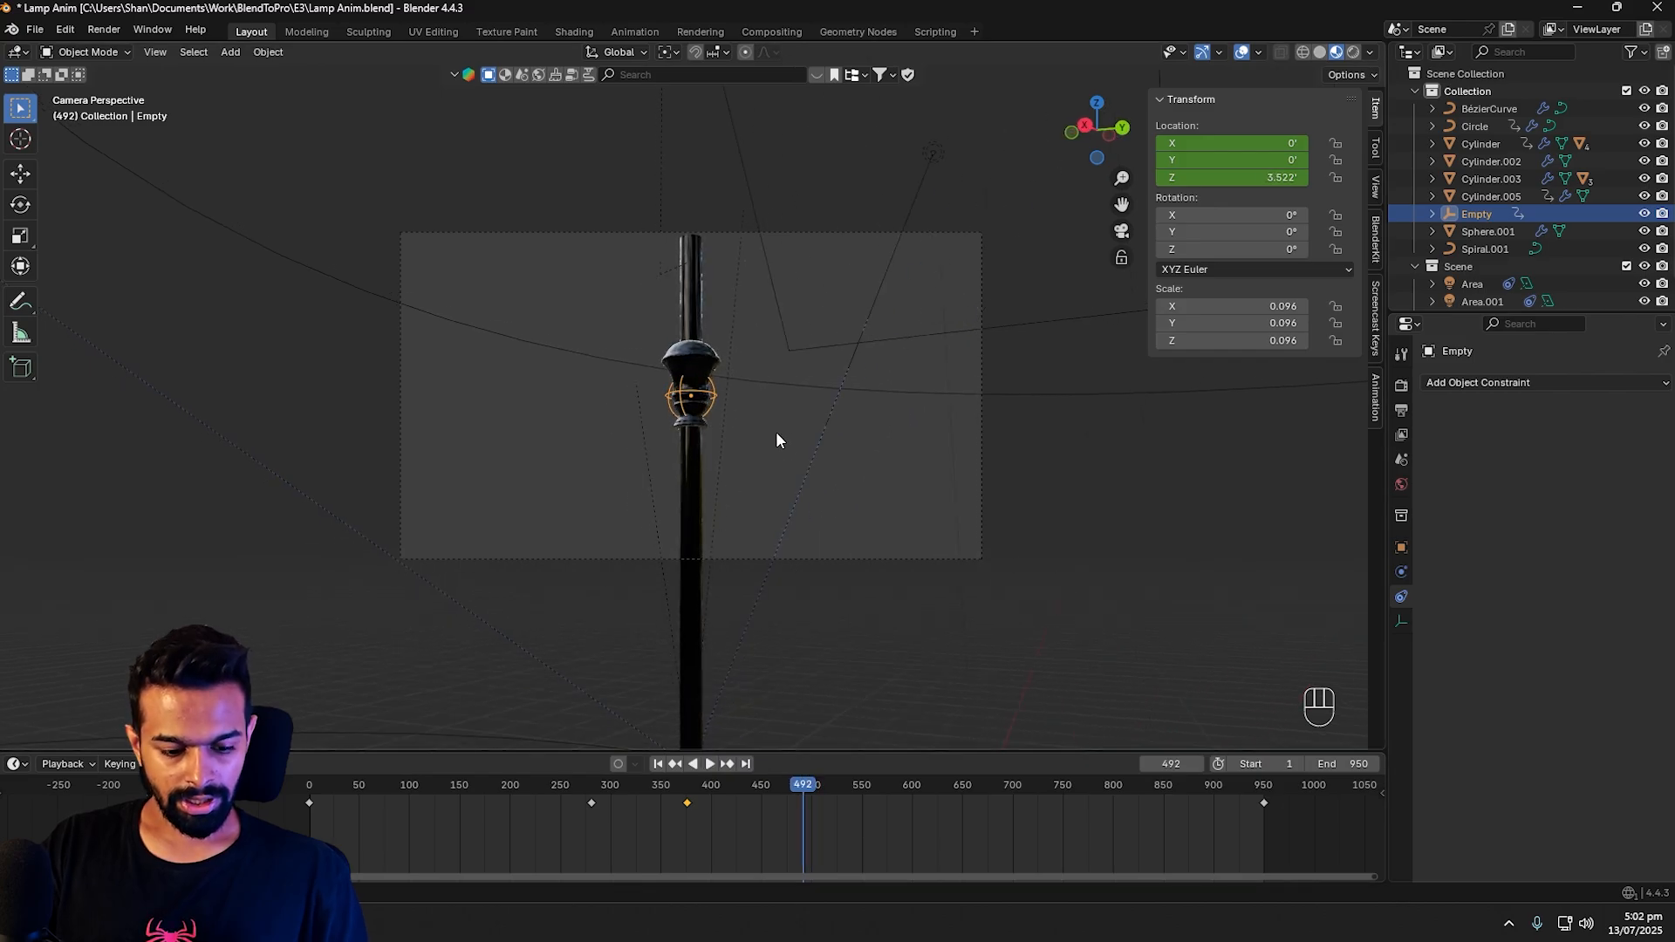
key("r")
key("z")
key("z")
right_click(776, 391)
key("t")
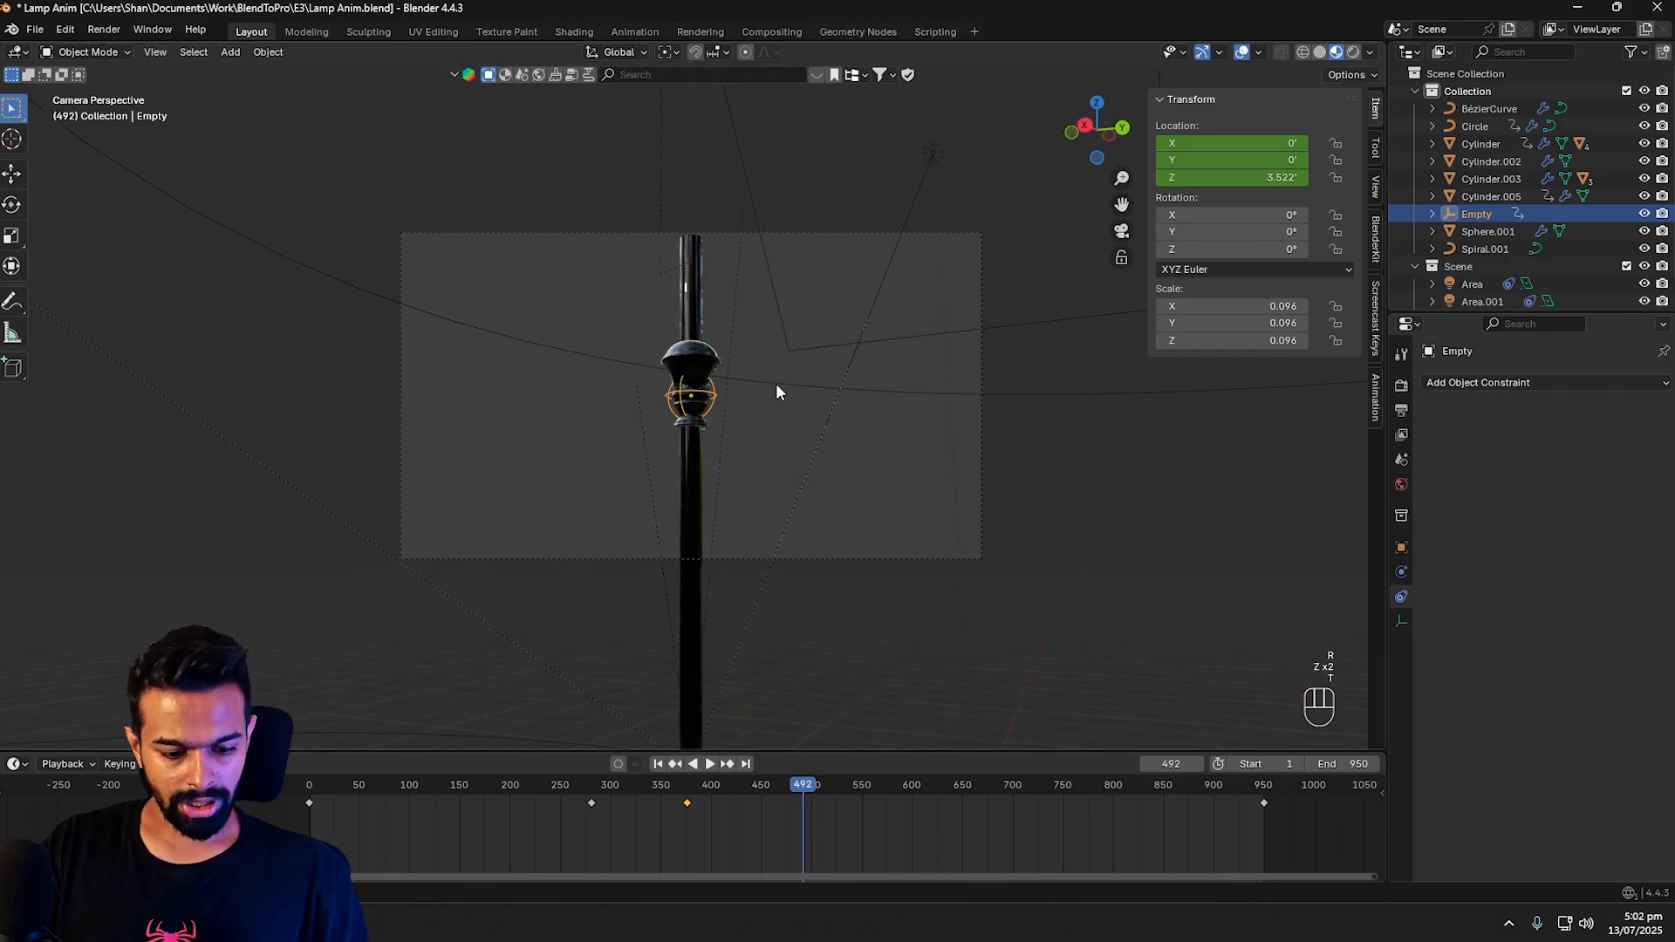
key("r")
key("z")
right_click(797, 347)
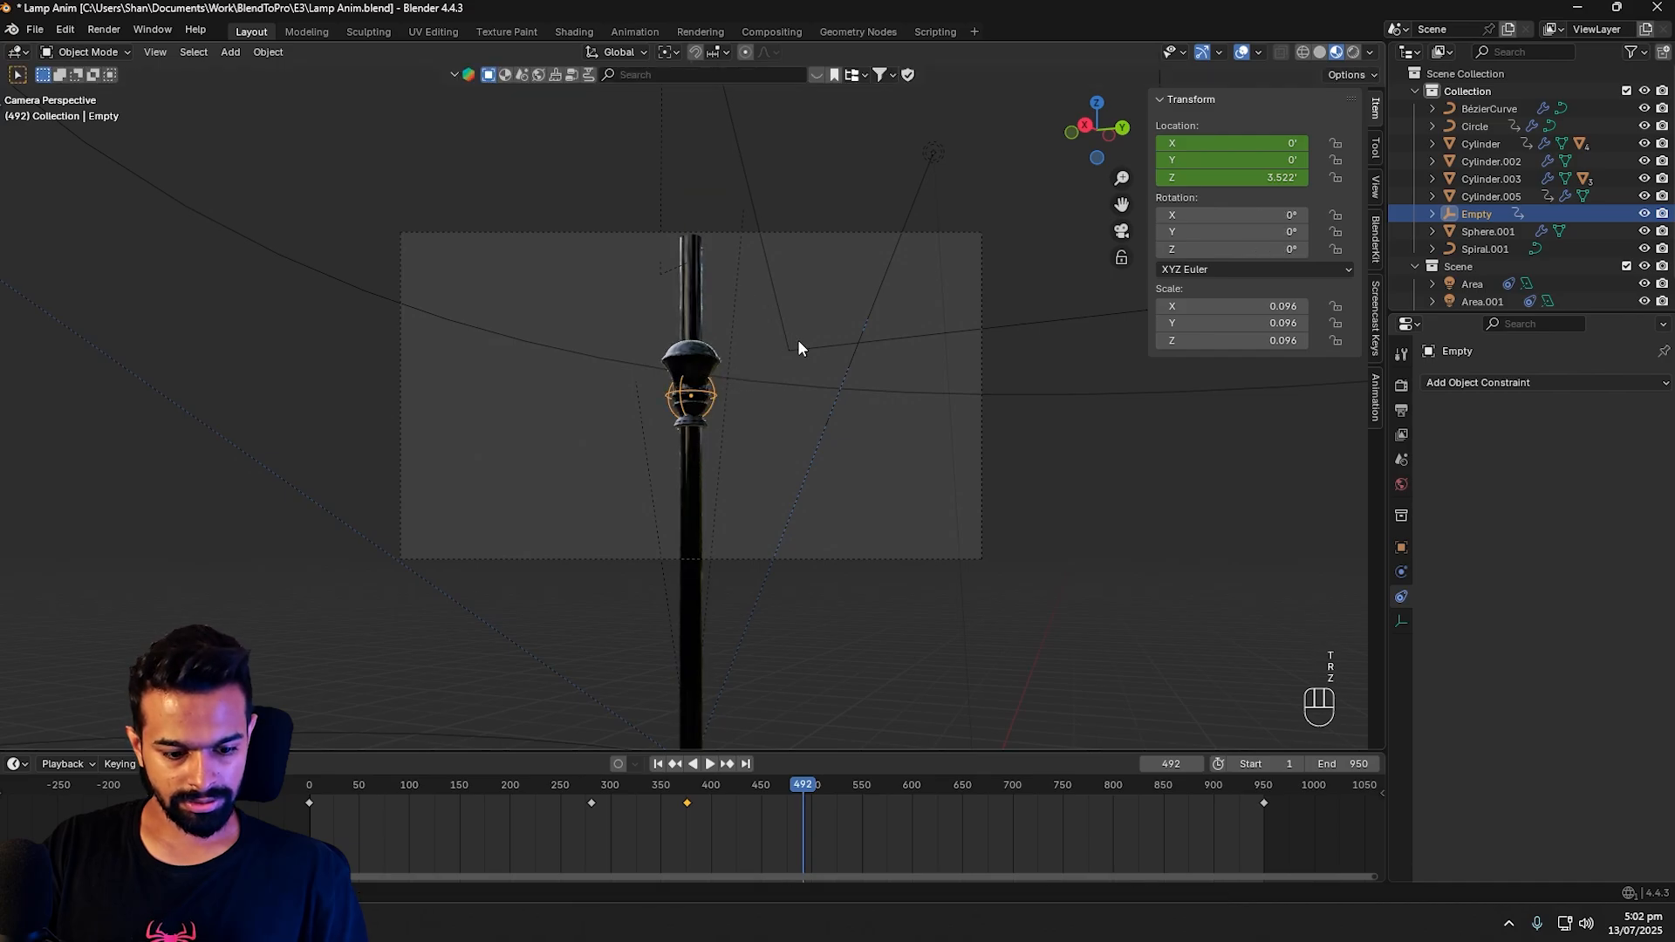
Step: At frame 492, raise the empty along Z to about 4.88 ft, keyframe its location, and preview the following frames
key("g")
key("z")
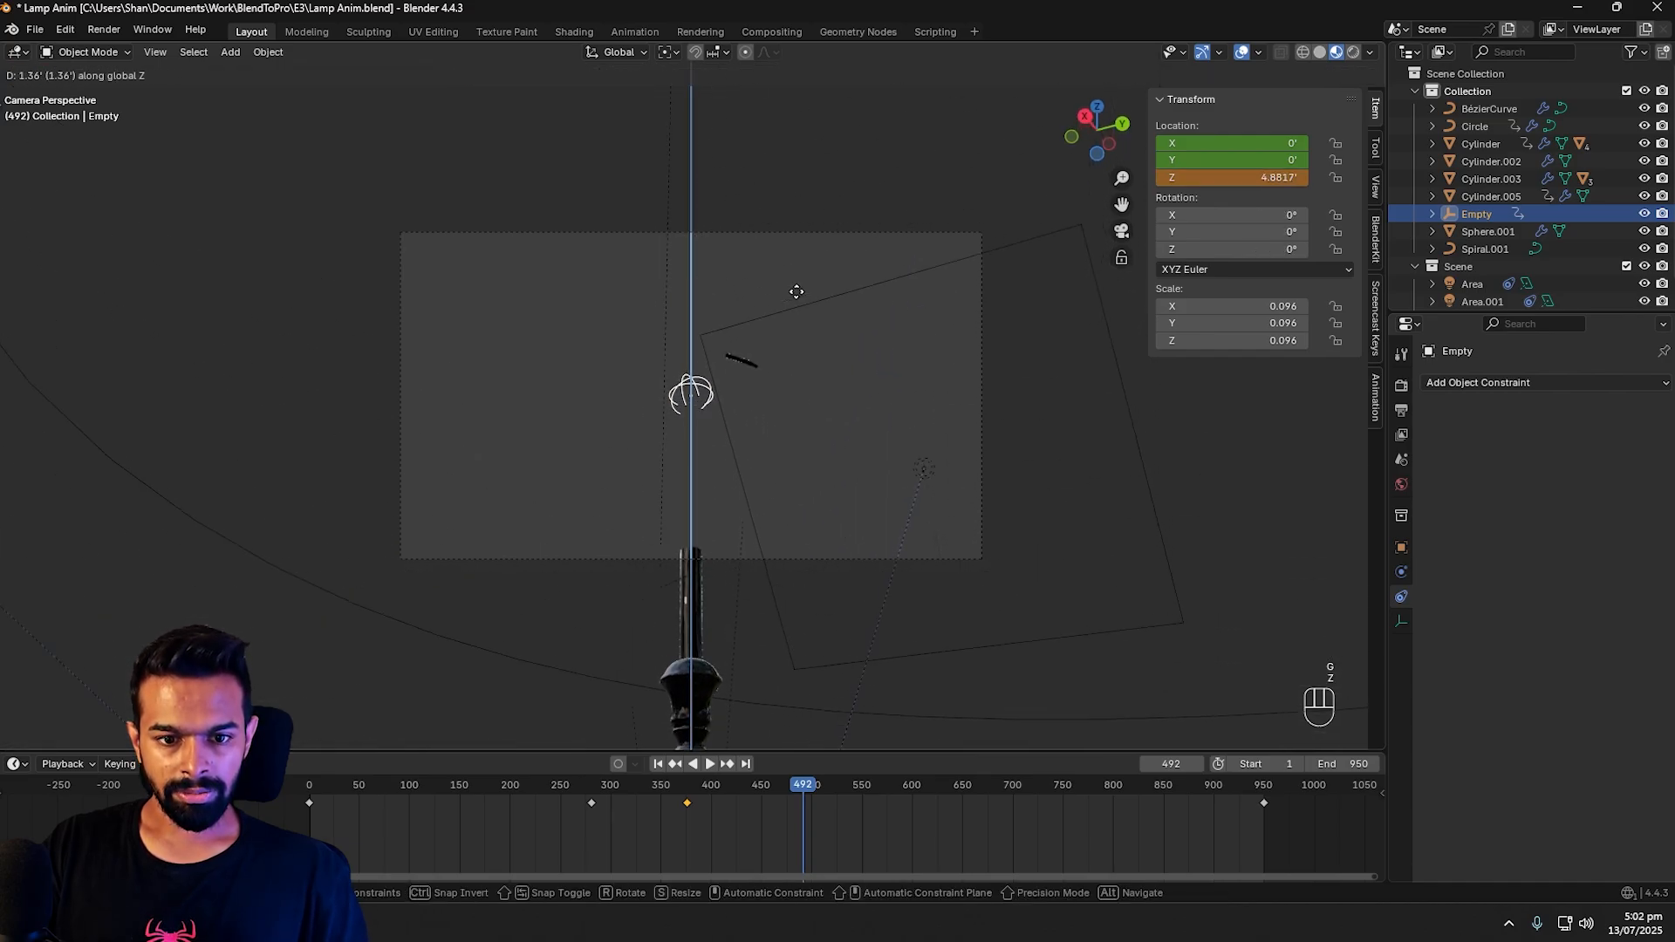
left_click(795, 293)
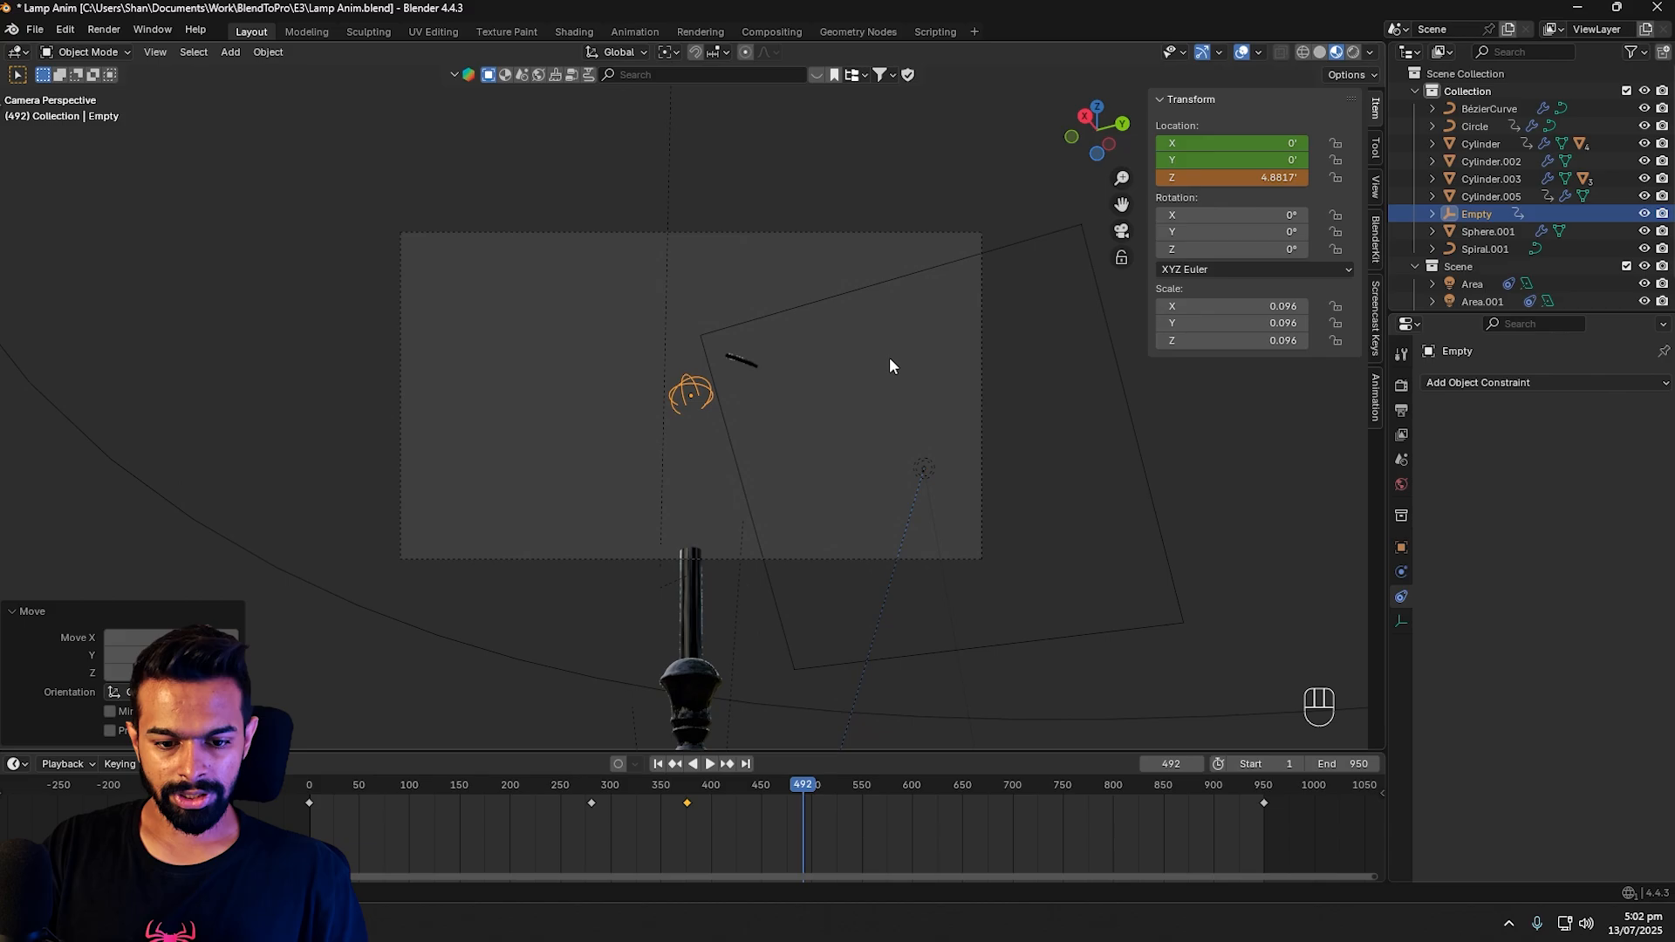
key("i")
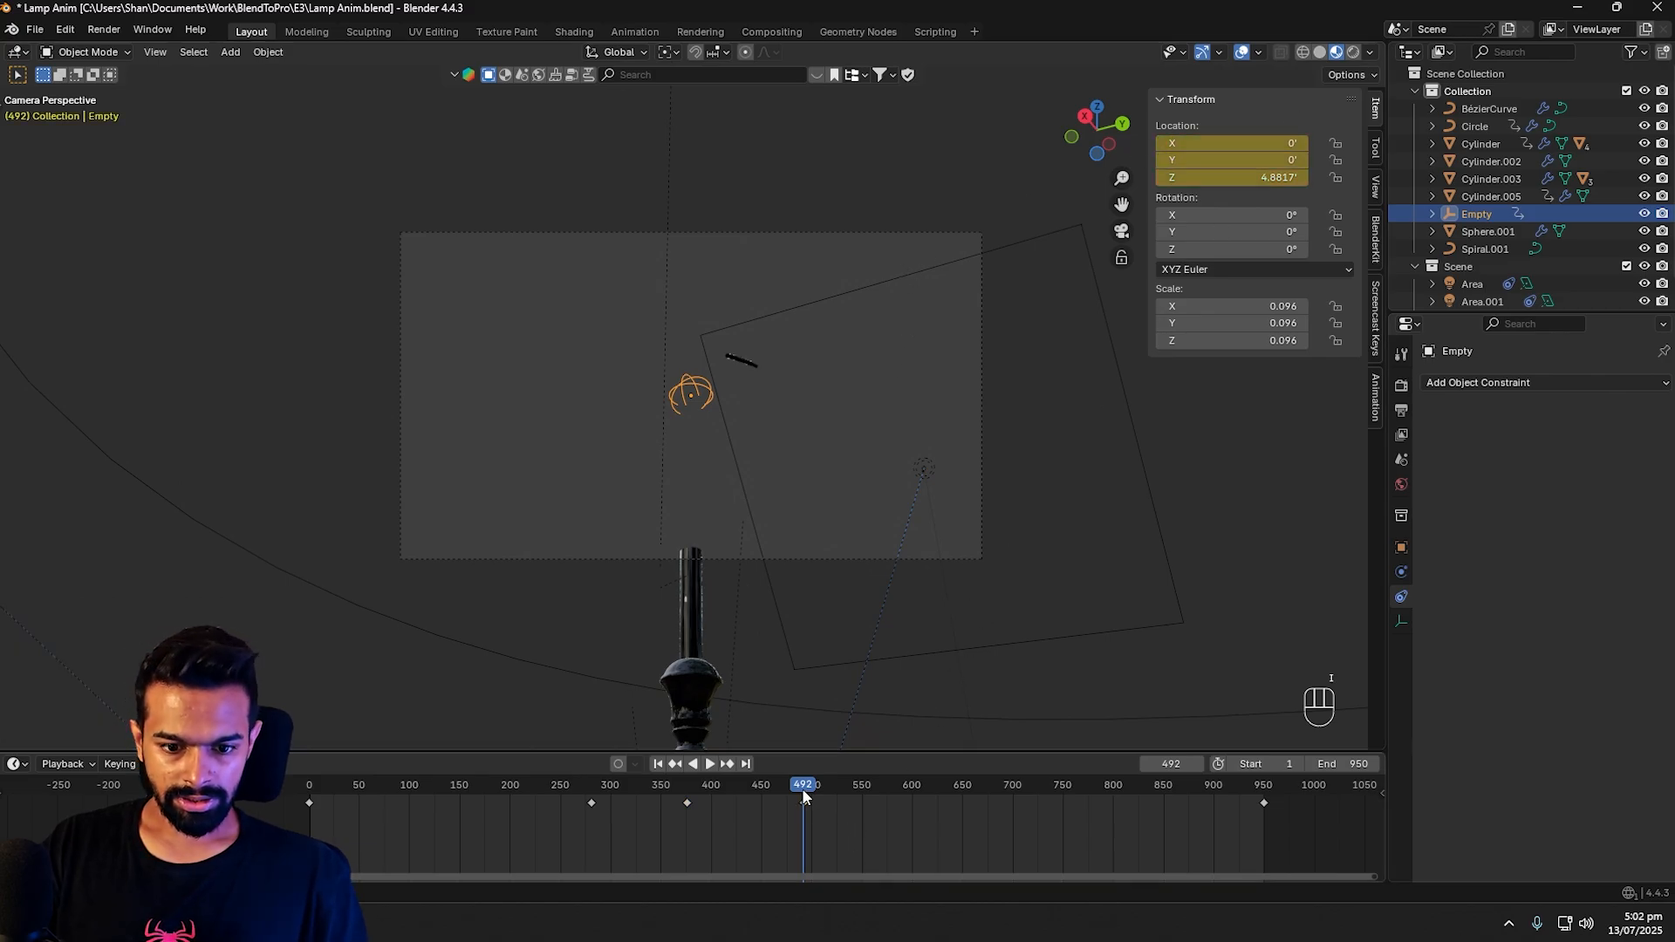
key("space")
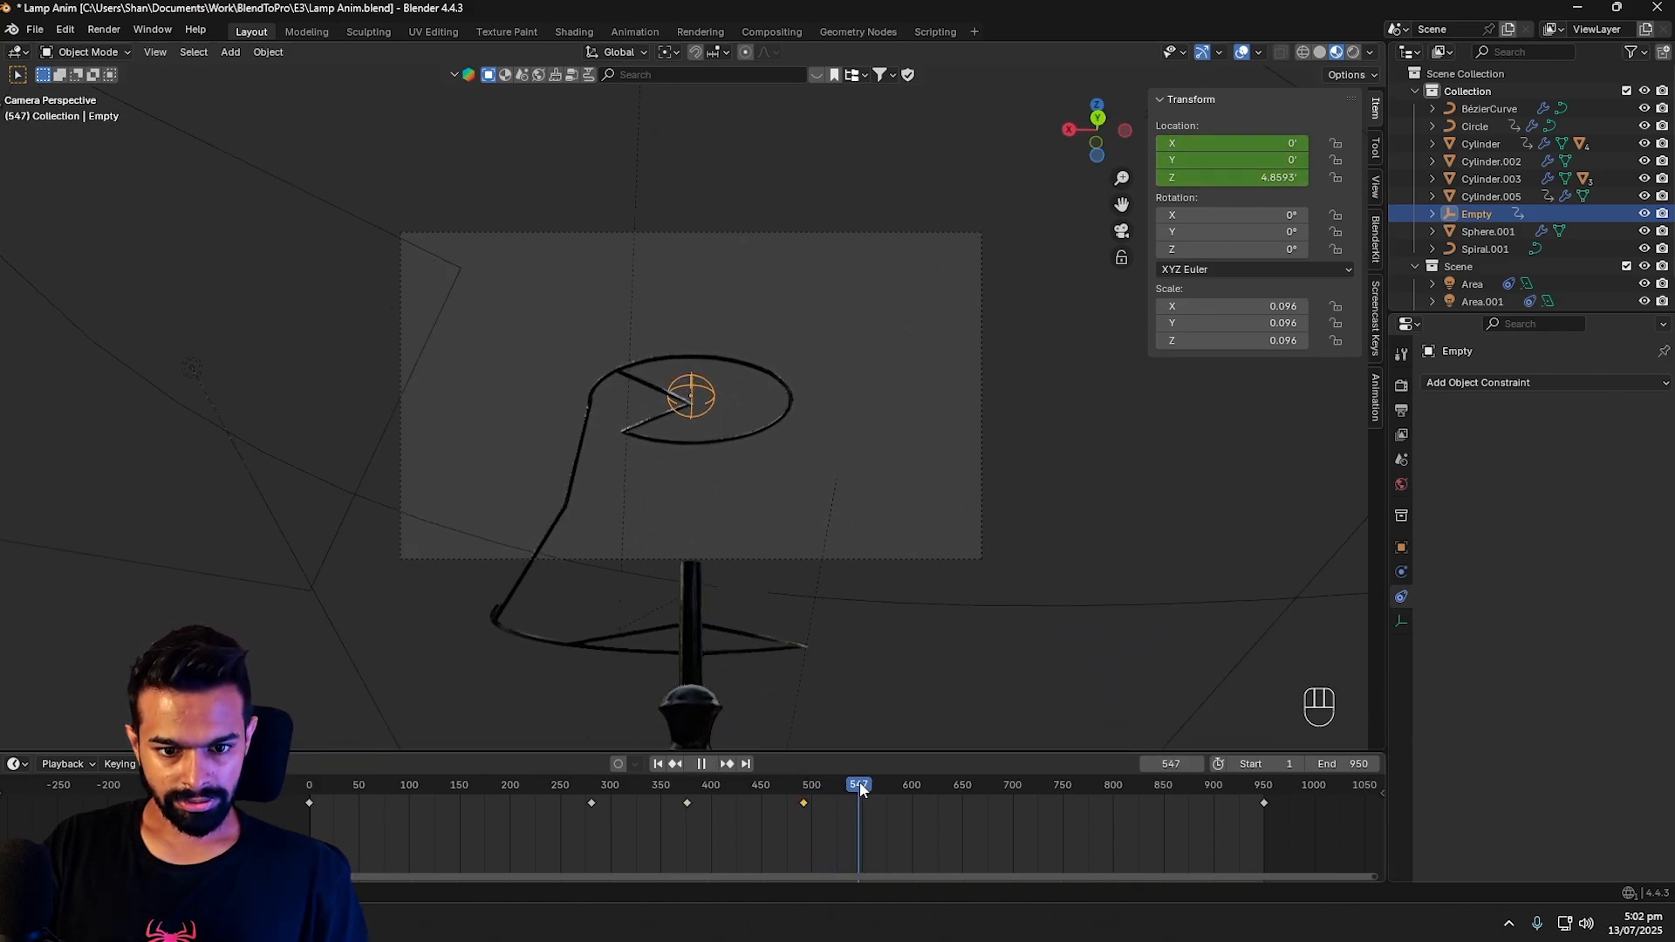
left_click_drag(861, 789, 812, 790)
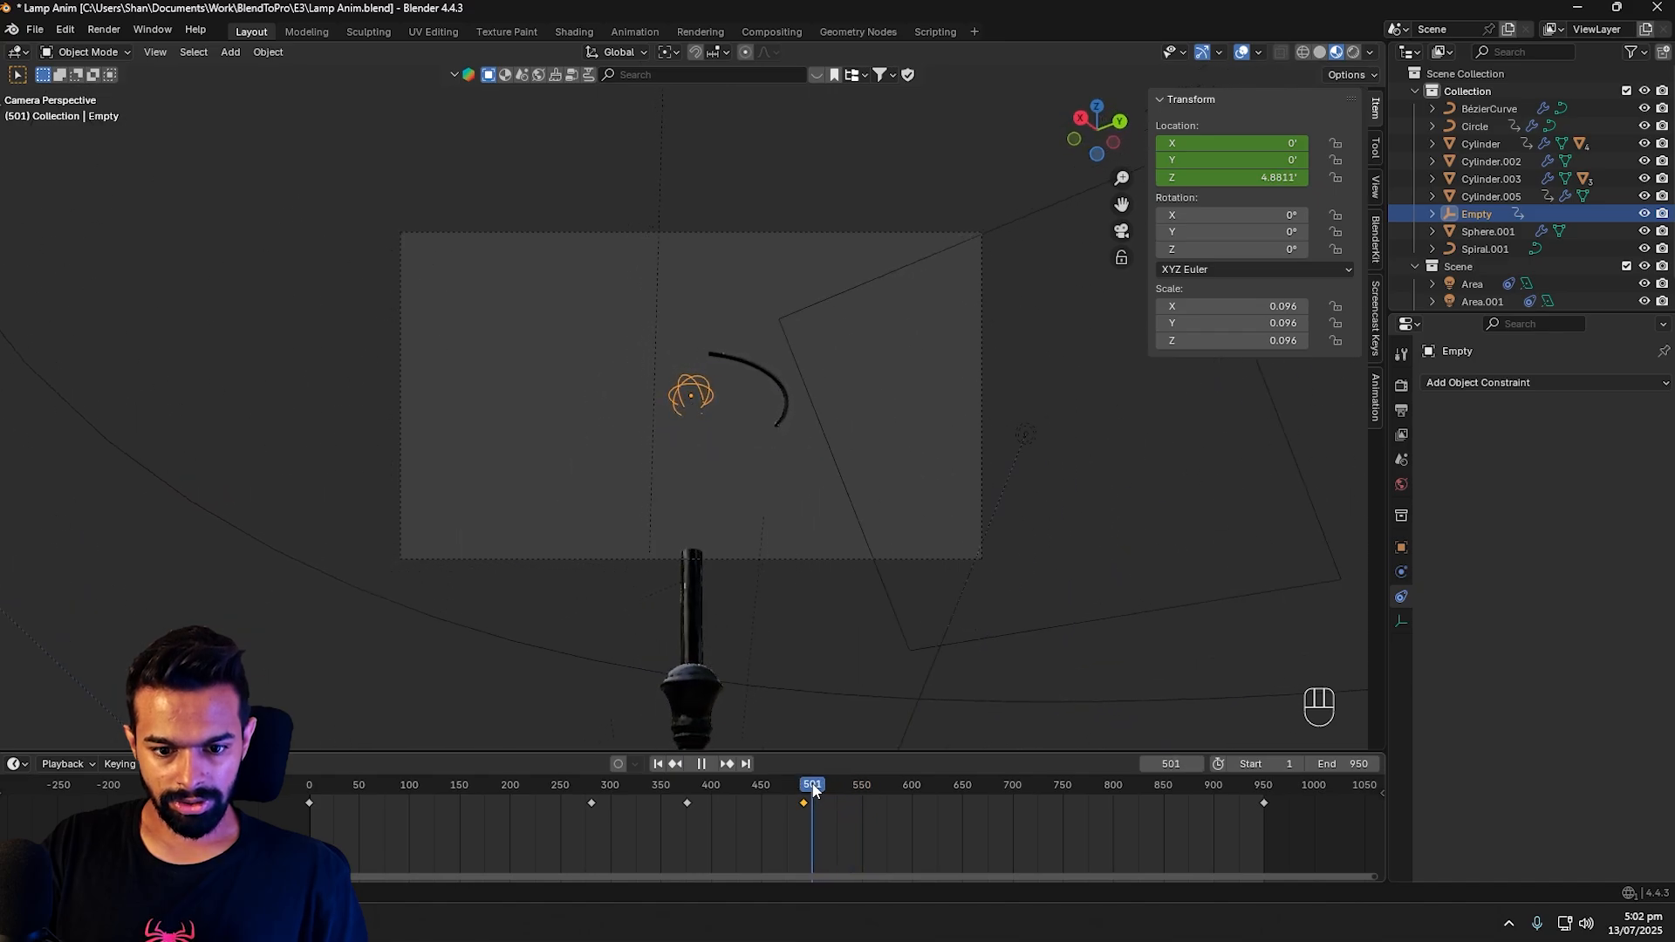
Step: Back at frame 492, lower the empty along Z to about 4.35 ft and rekey its location
left_click(691, 764)
key("g")
key("z")
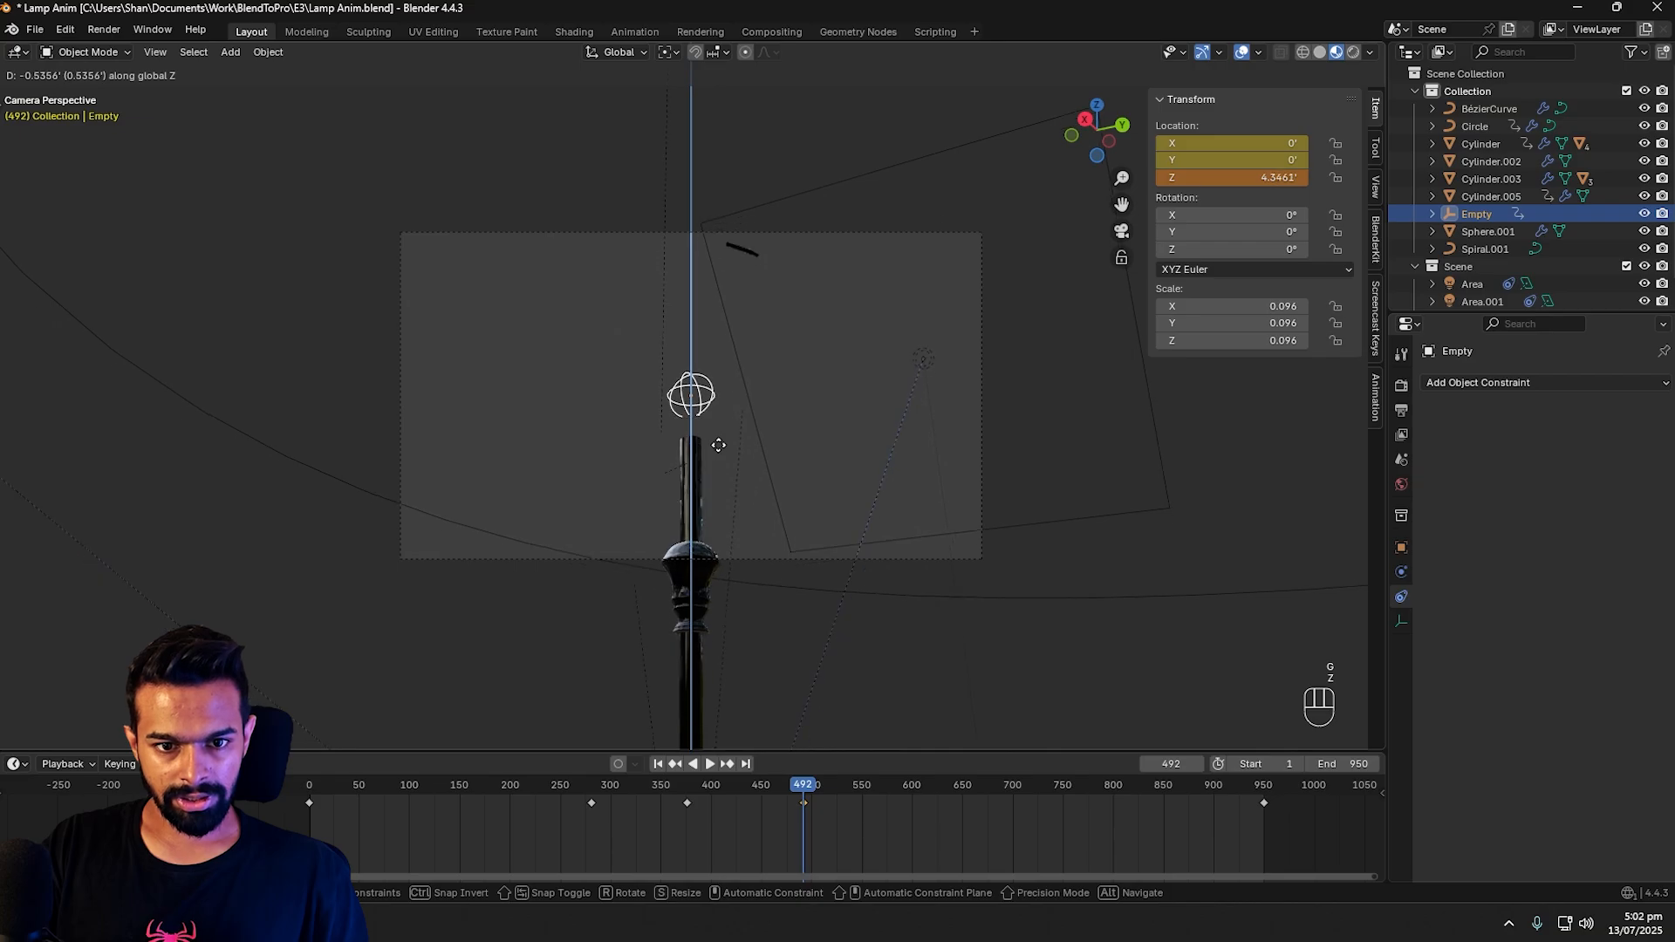
left_click(720, 452)
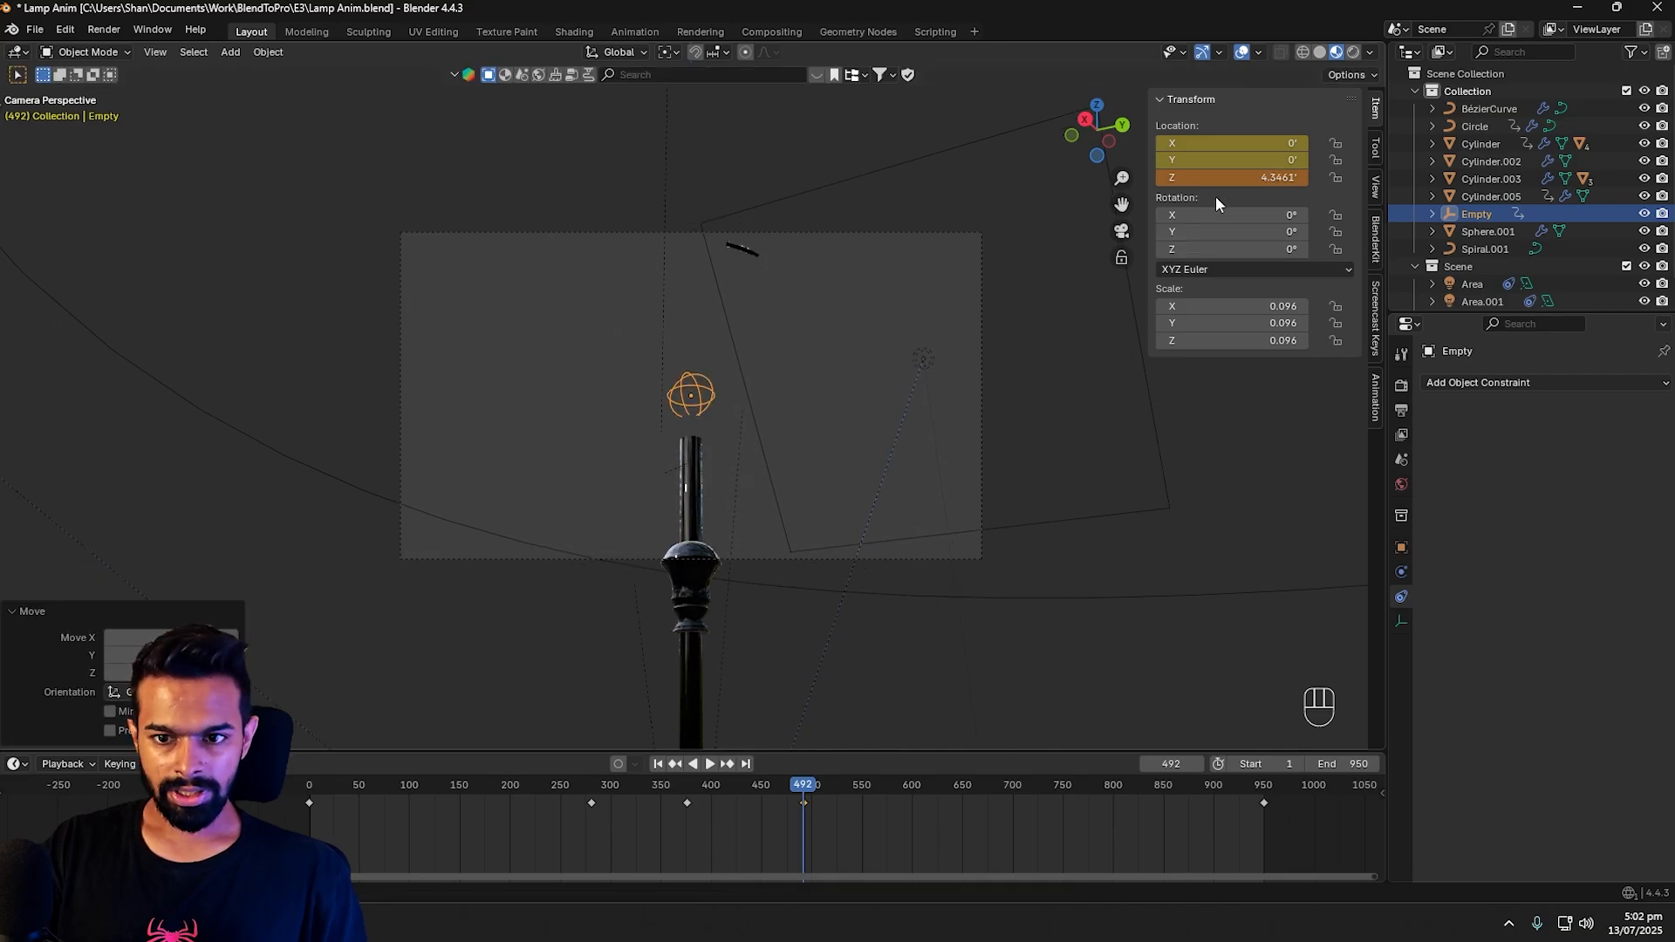
key("i")
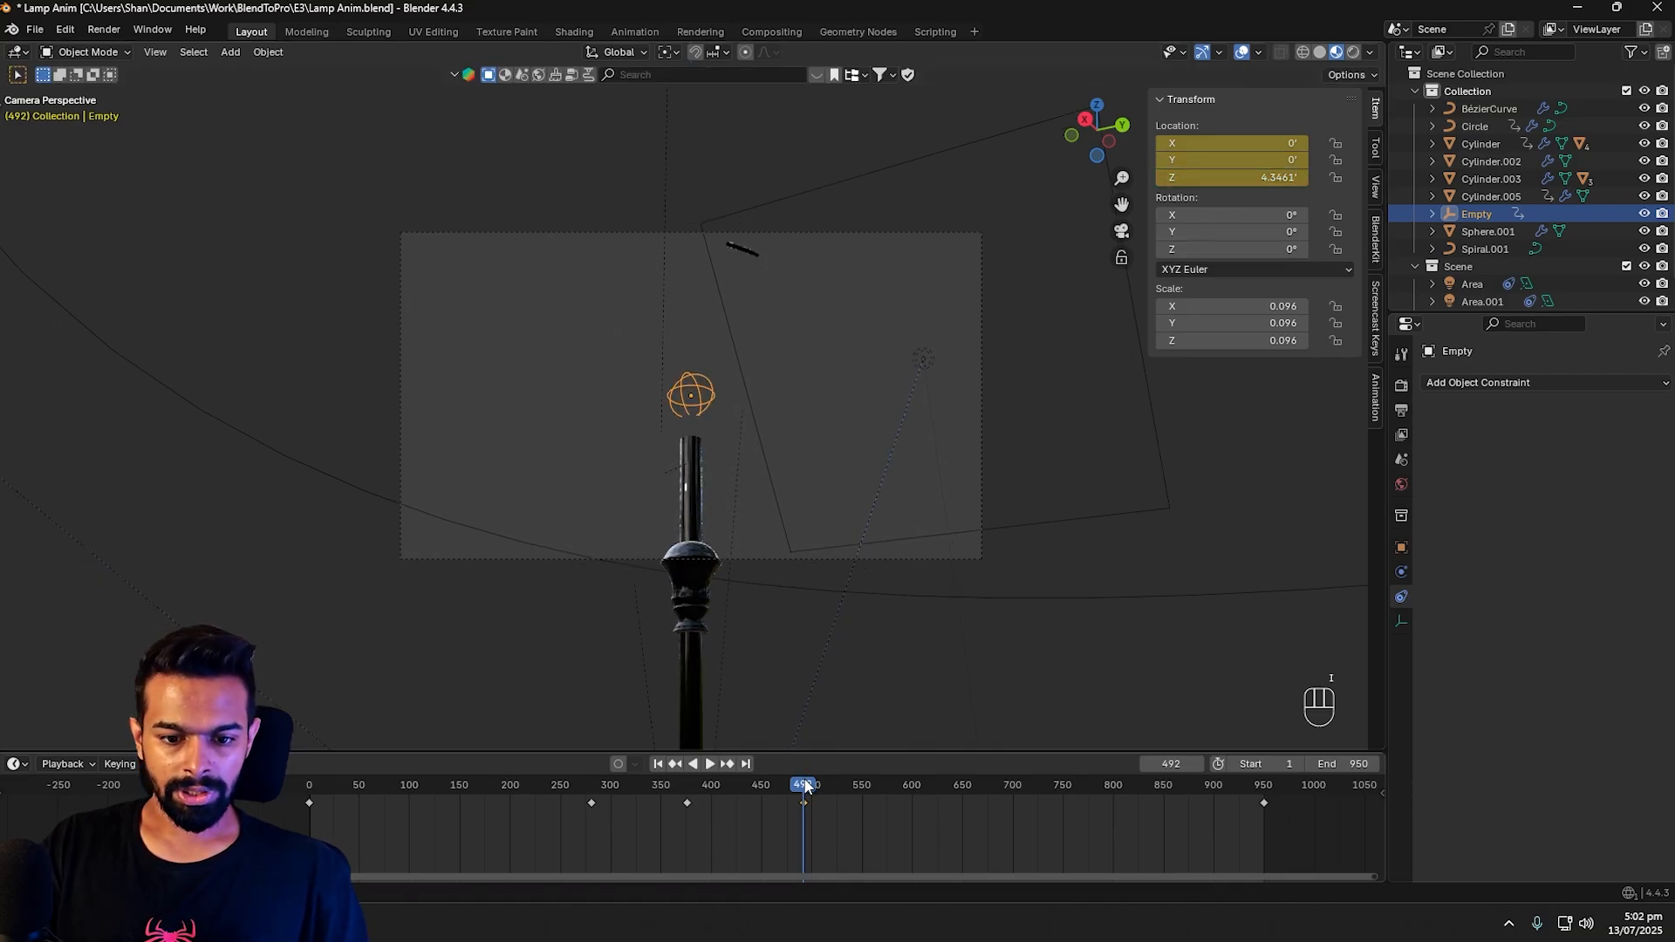
Step: Preview the animation from frame 492 in camera view to check the lampshade and bulb framing, and stop at frame 820
key("space")
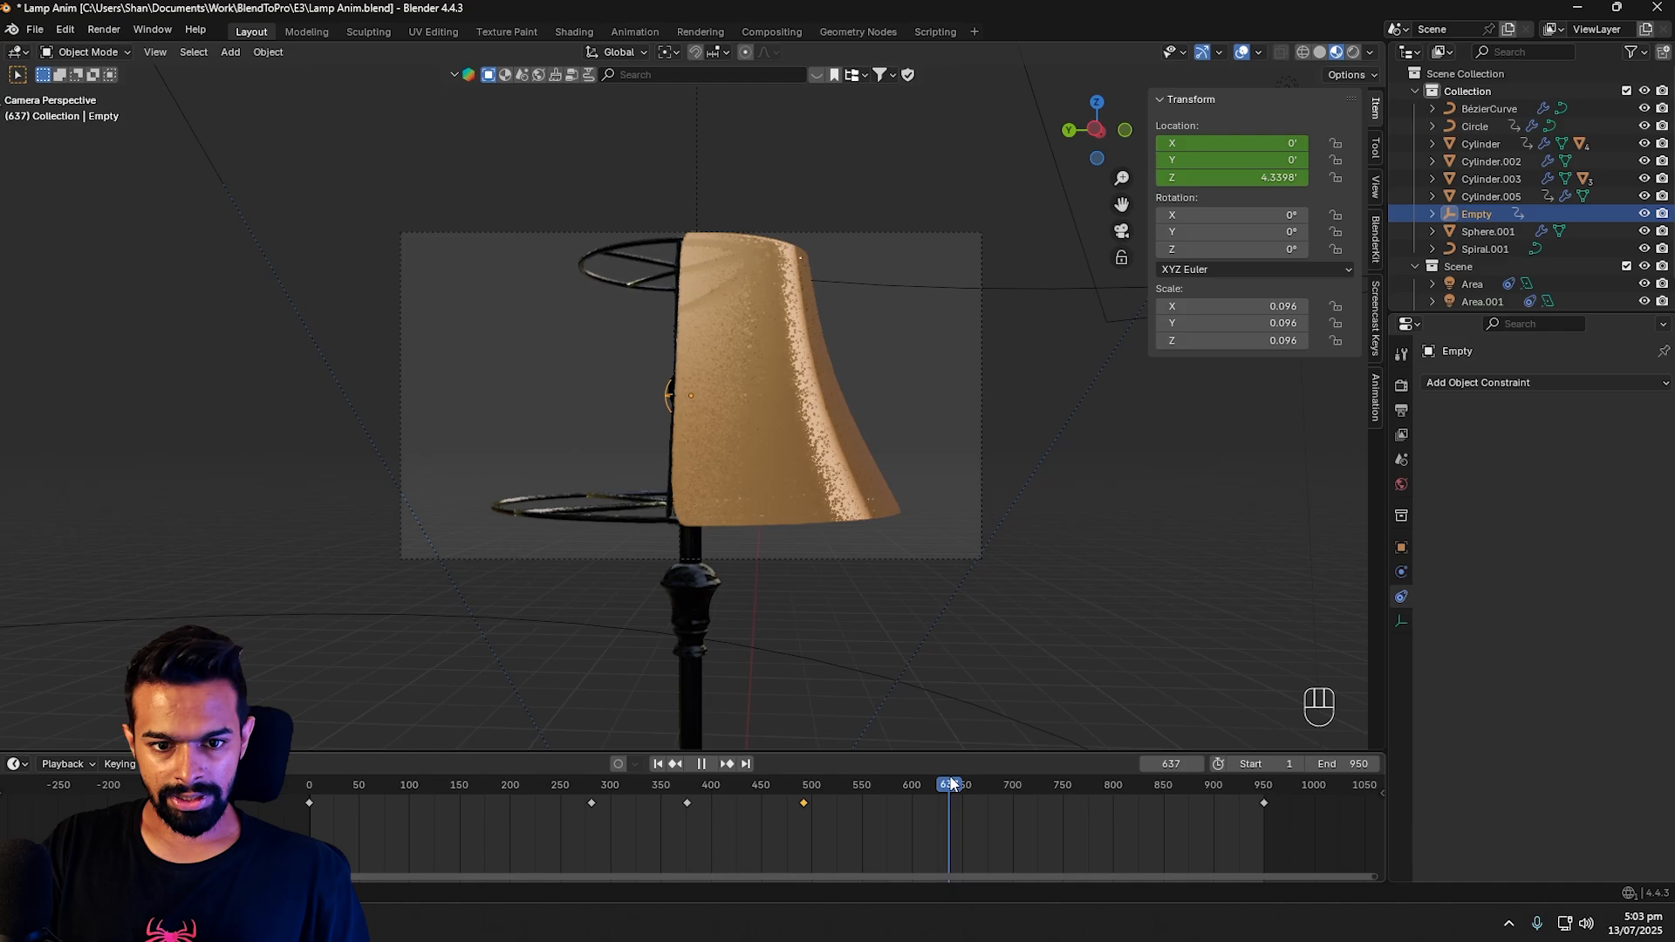
left_click_drag(953, 783, 1223, 783)
left_click_drag(1254, 782, 1125, 779)
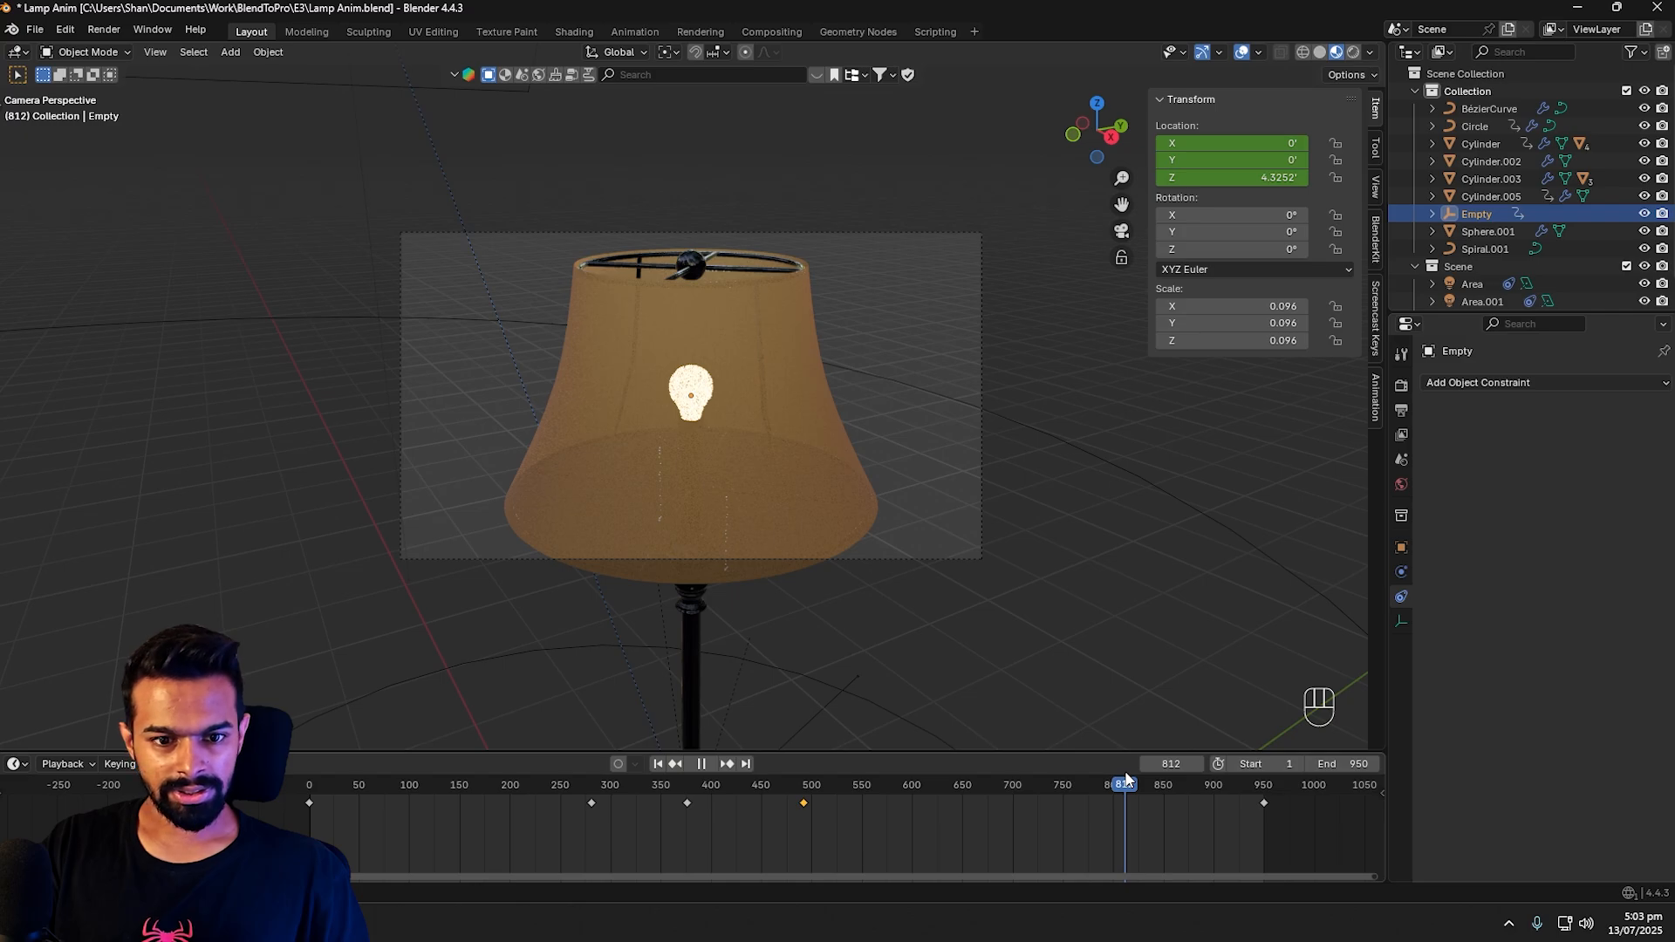
mouse_move(1125, 779)
left_mouse_down()
mouse_move(1112, 797)
mouse_move(1134, 798)
left_mouse_up()
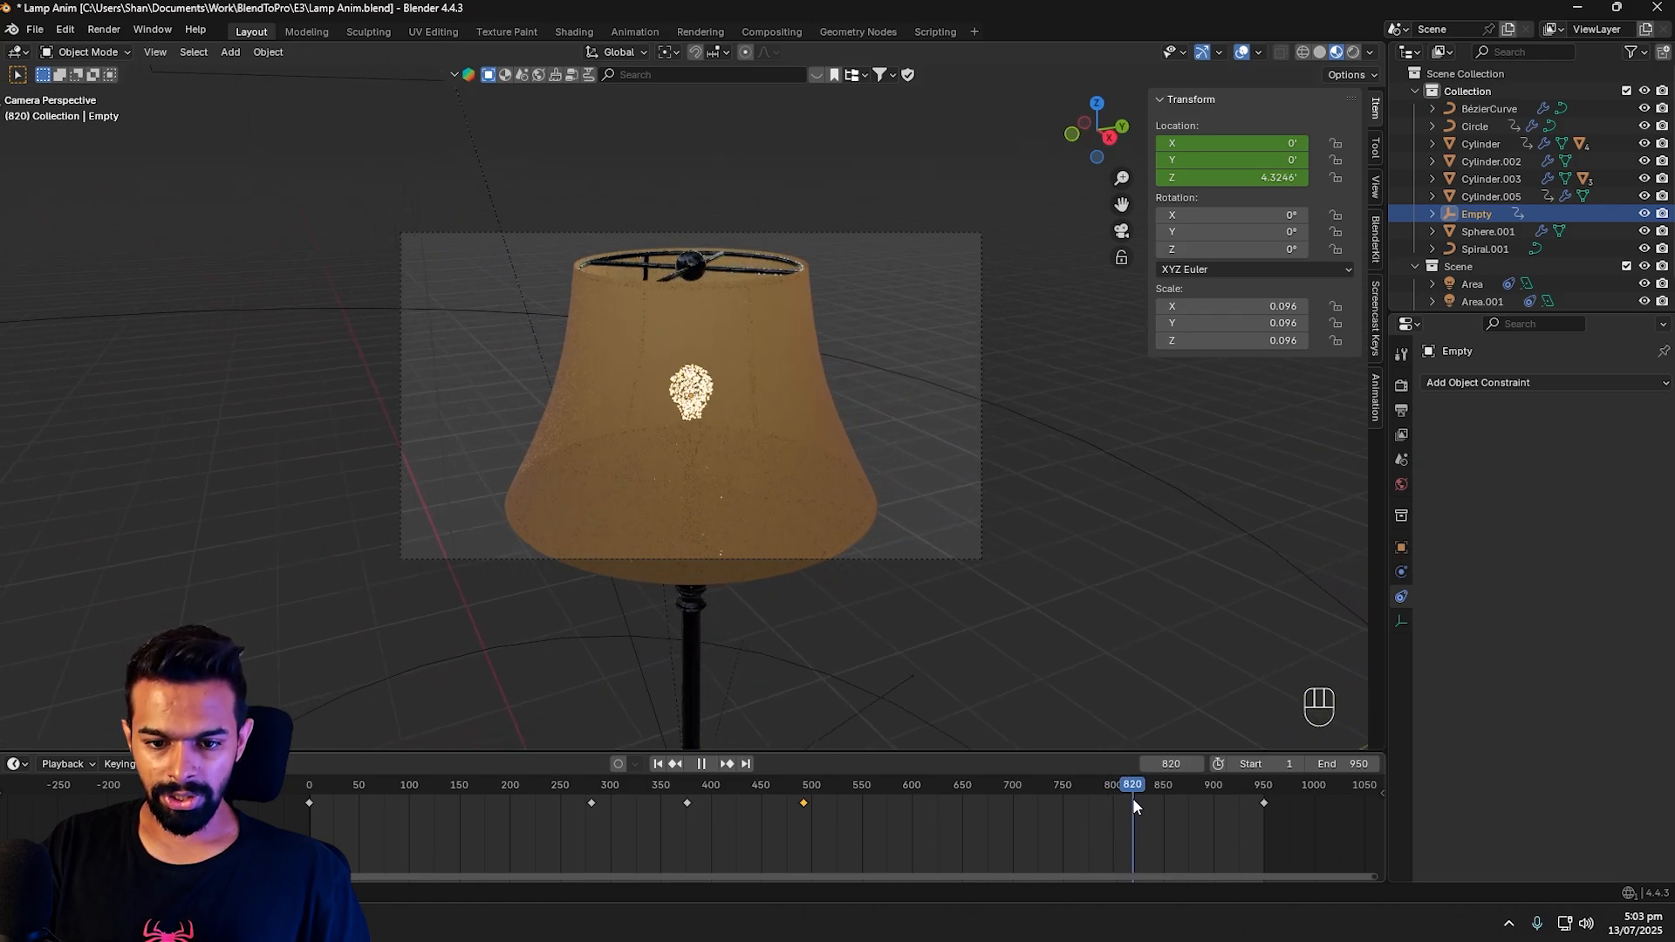
Step: Duplicate the camera in place and apply the Follow Path constraint on the copy
middle_click_drag(902, 527, 1196, 511)
scroll(982, 499, "down", 8)
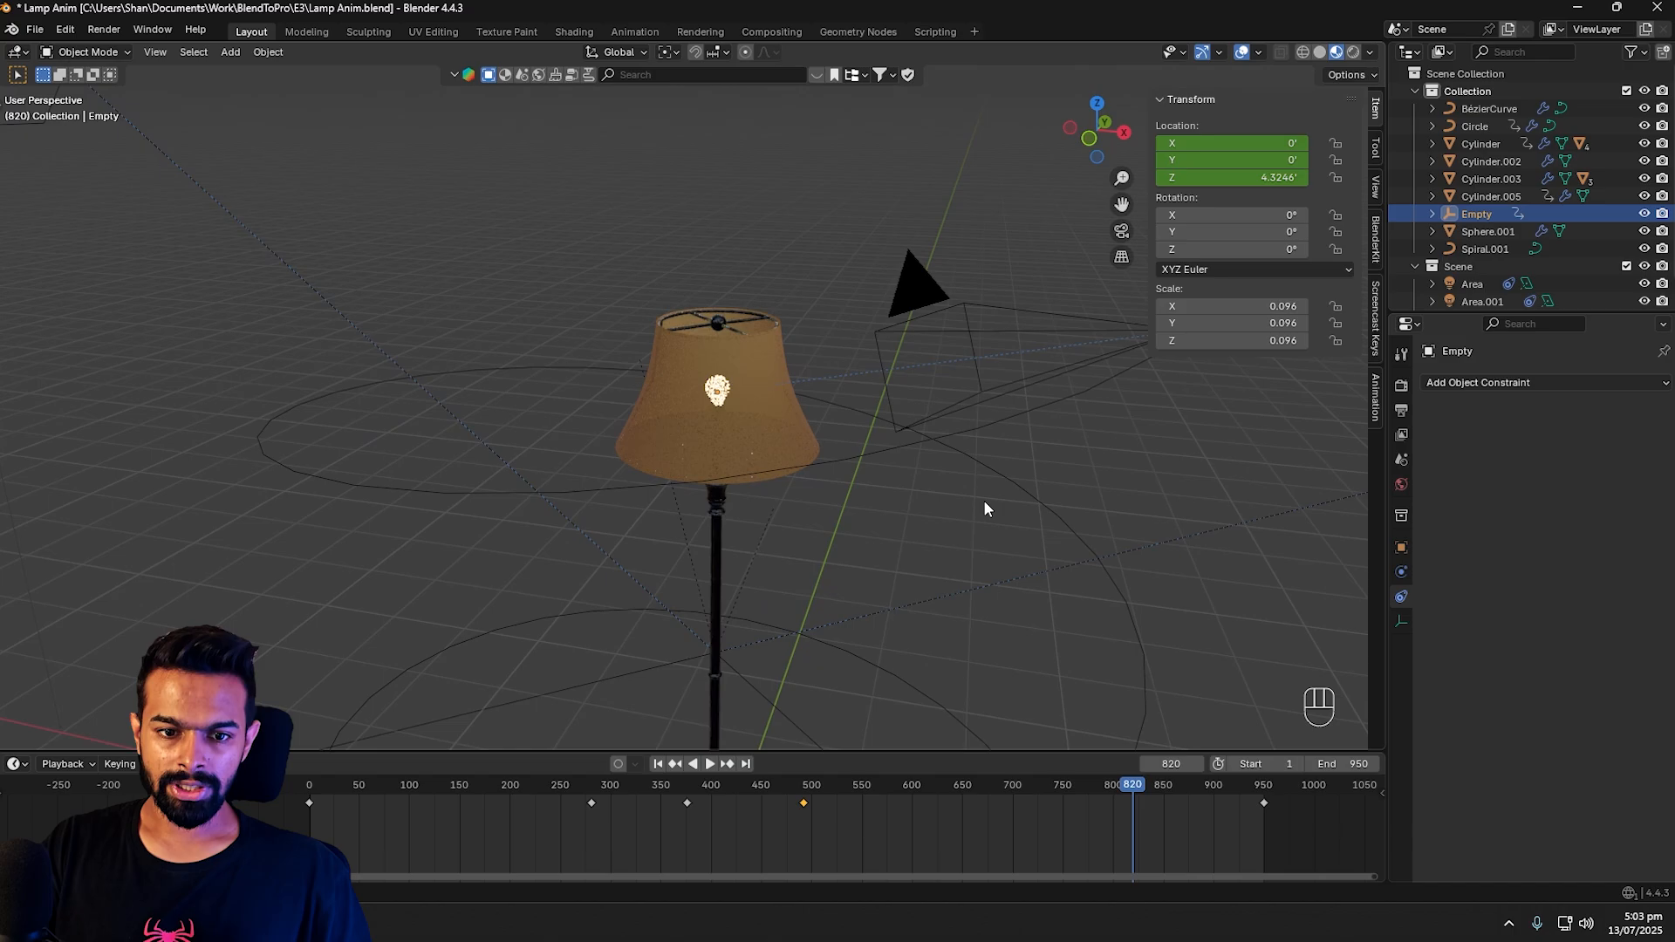
left_click(844, 373)
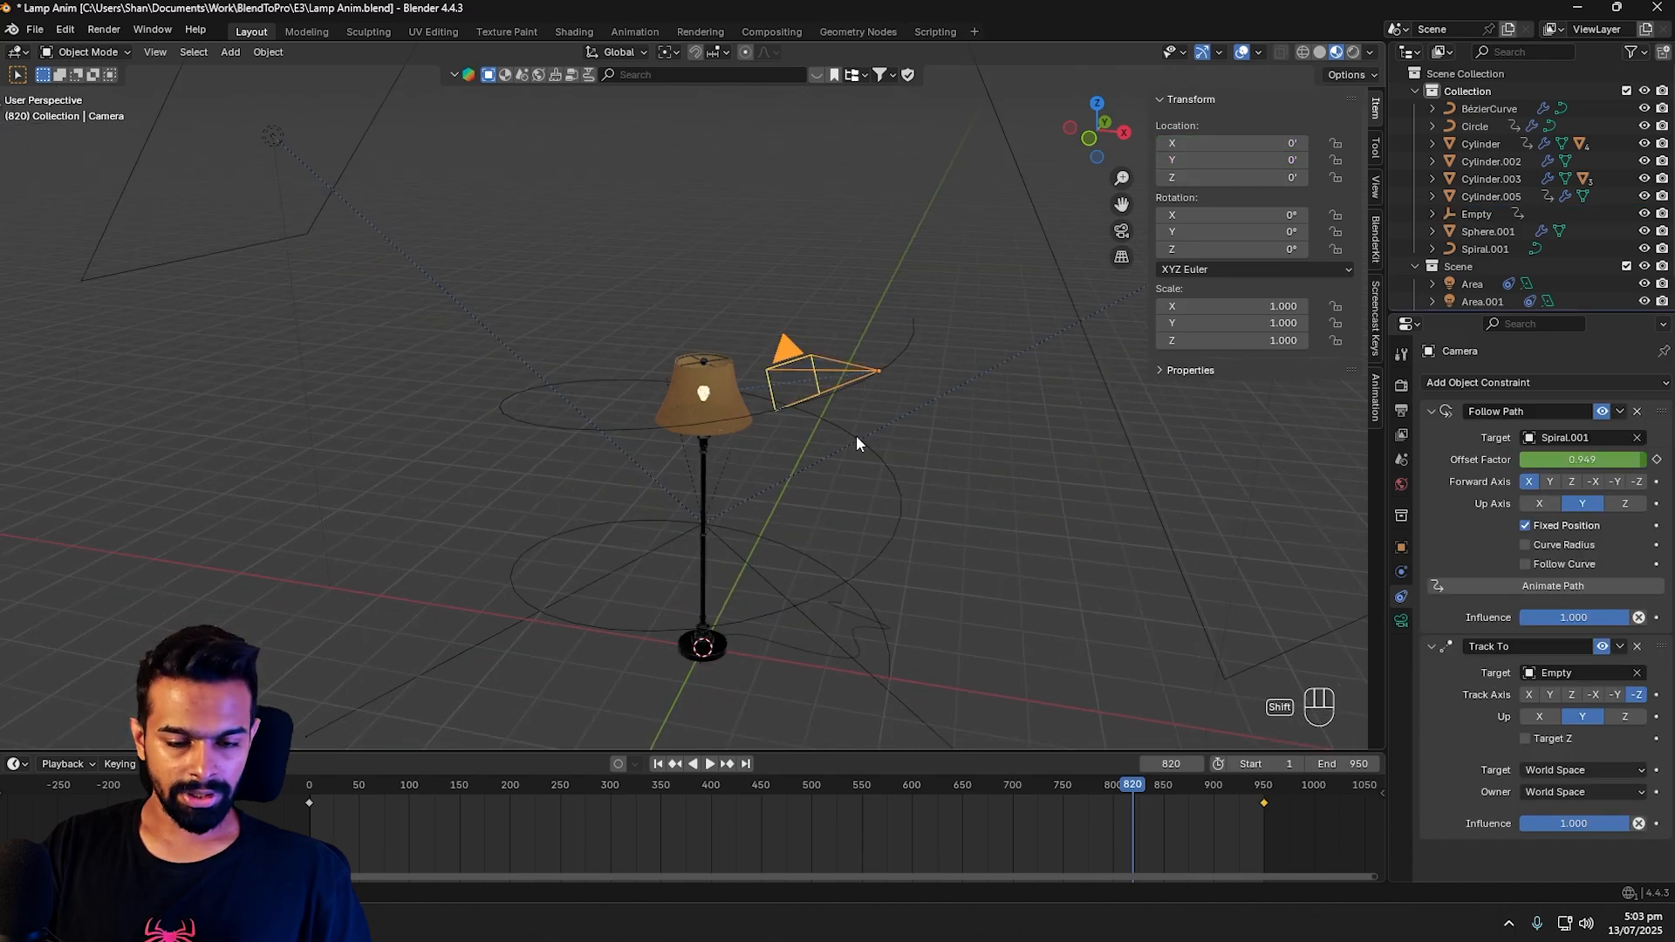
key("shift+d")
right_click(944, 384)
left_click(1620, 410)
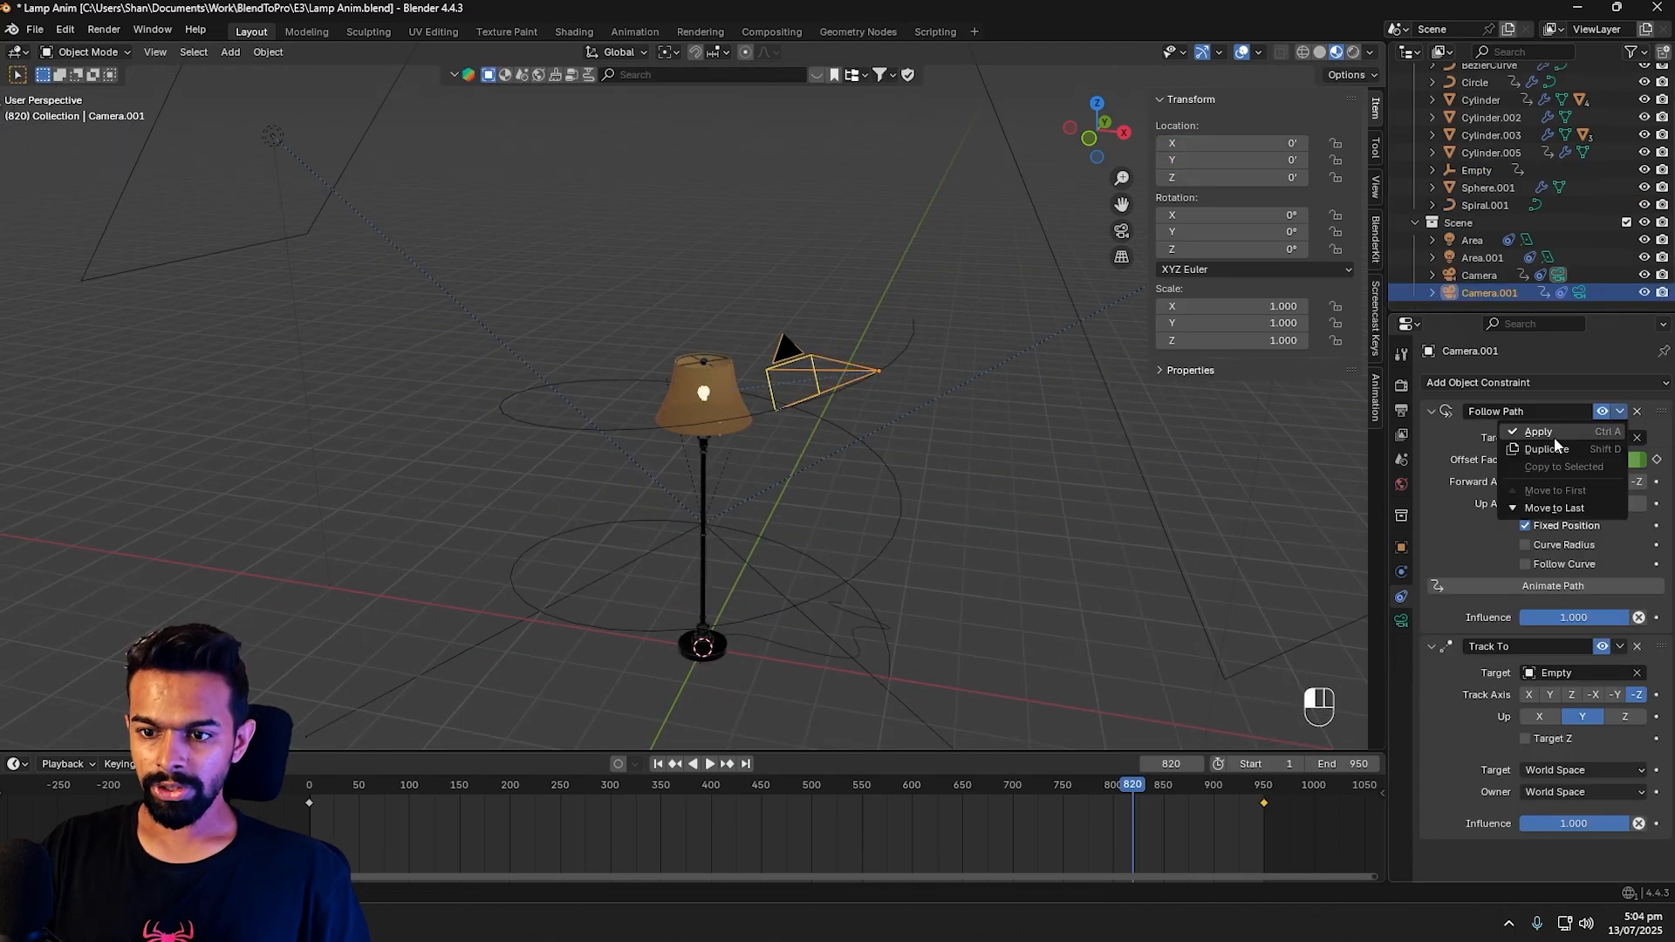
left_click(1548, 435)
key("alt+a")
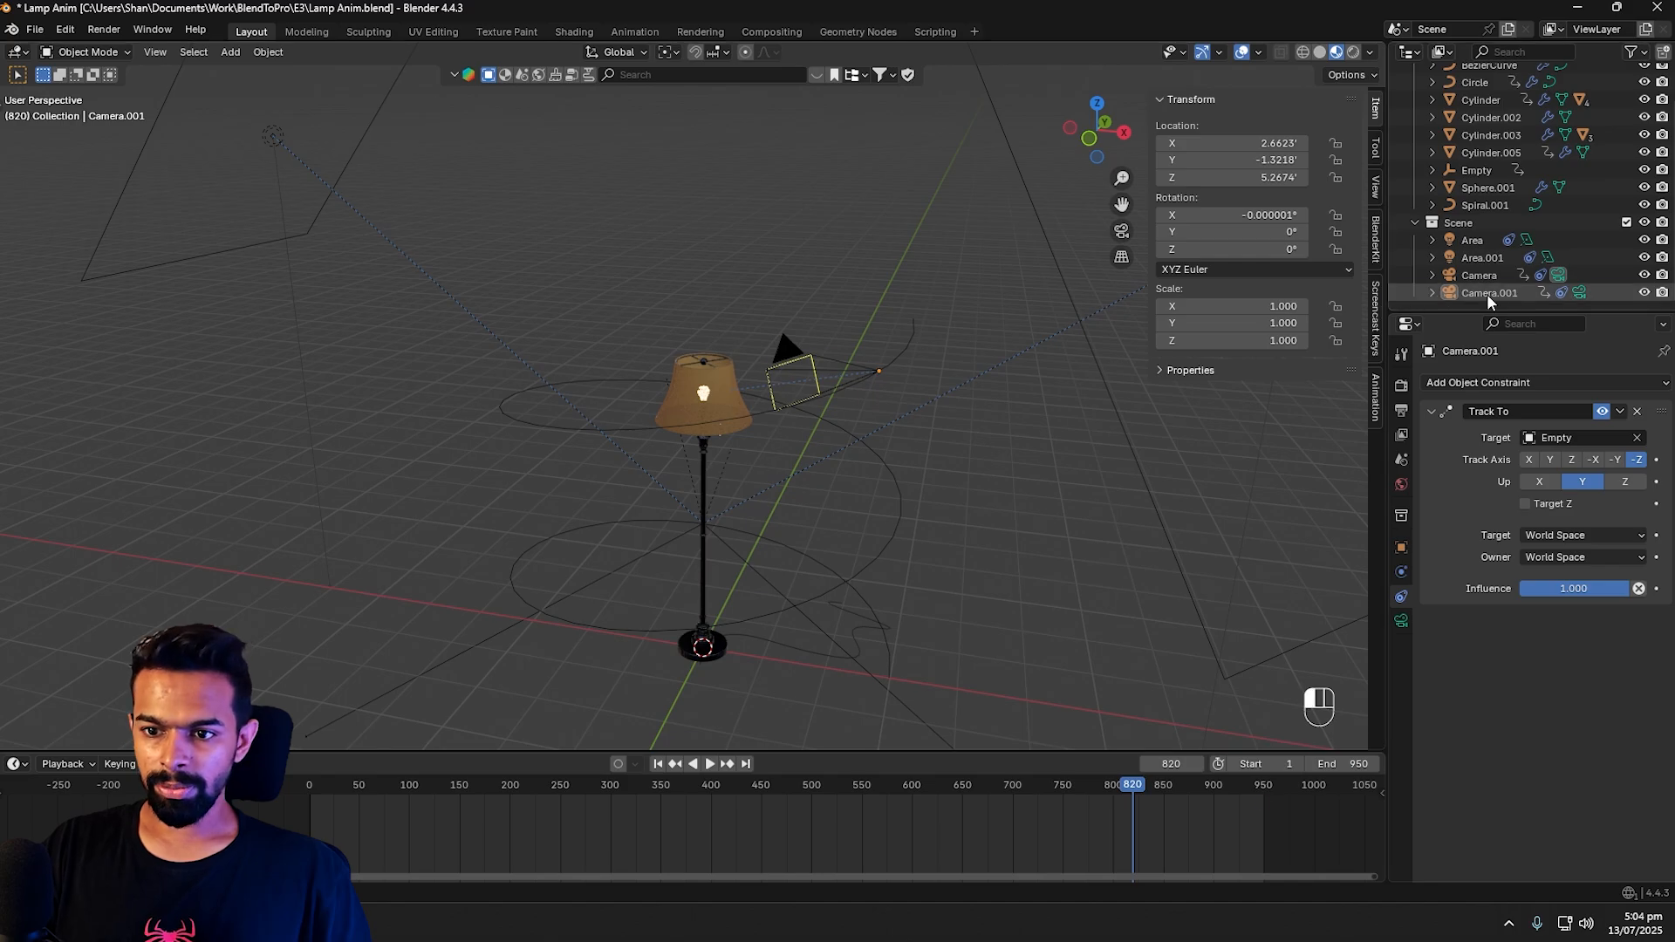
Step: Try moving Camera.001 freely off the spiral path
key("g")
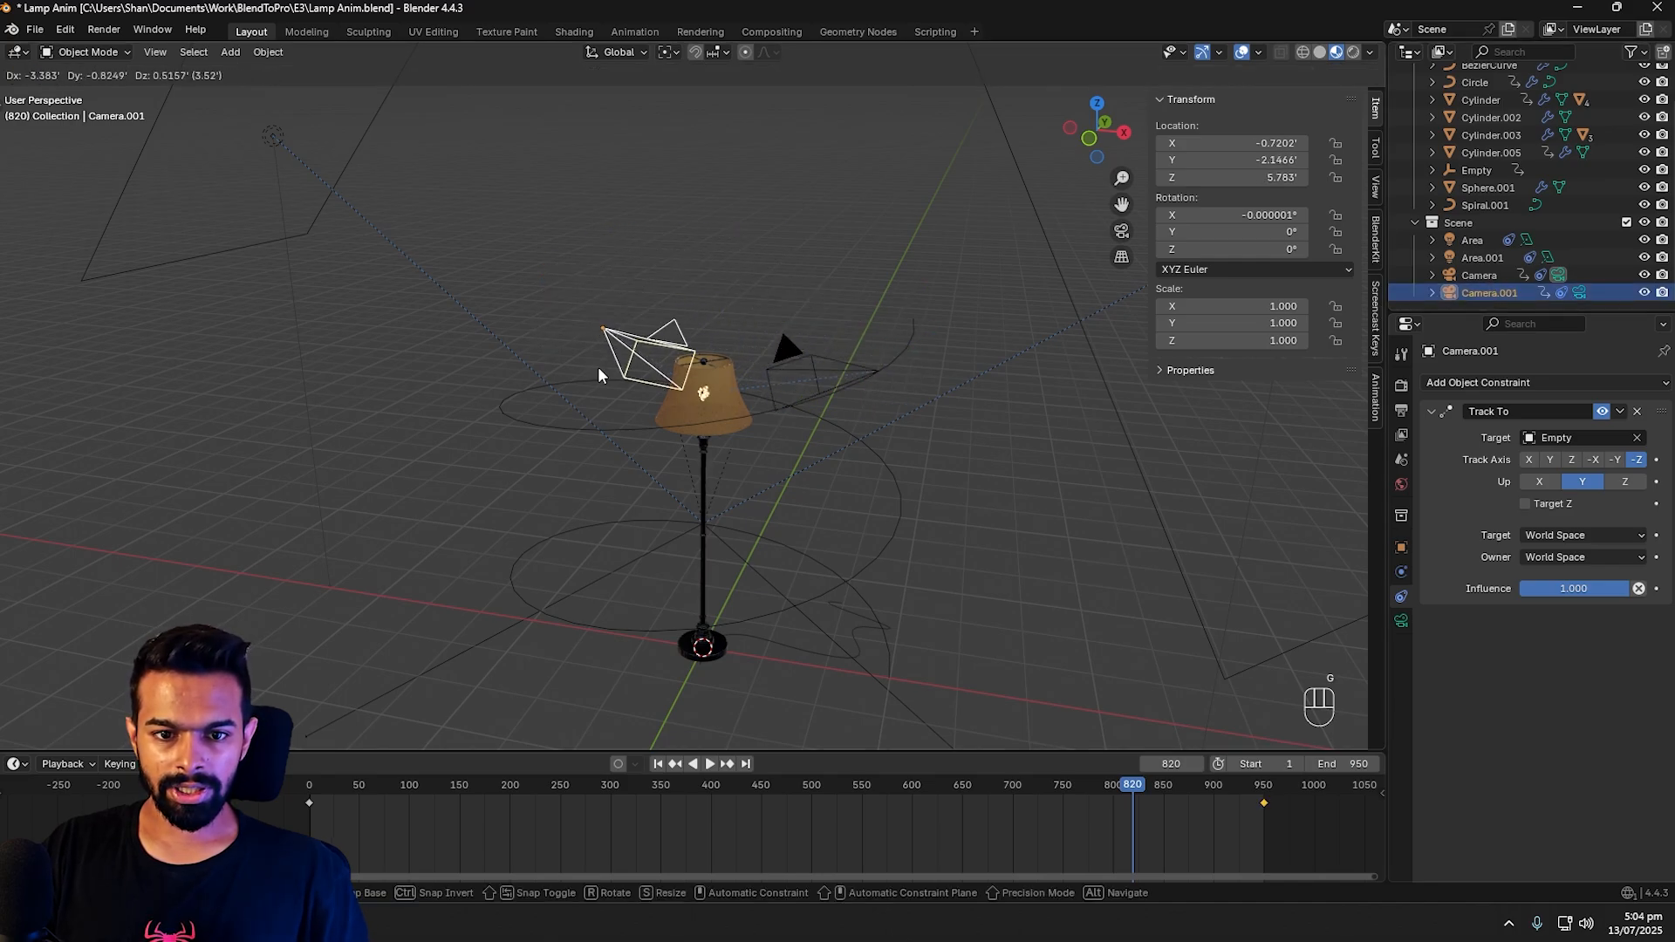
right_click(600, 373)
middle_click_drag(887, 417, 872, 395, "alt")
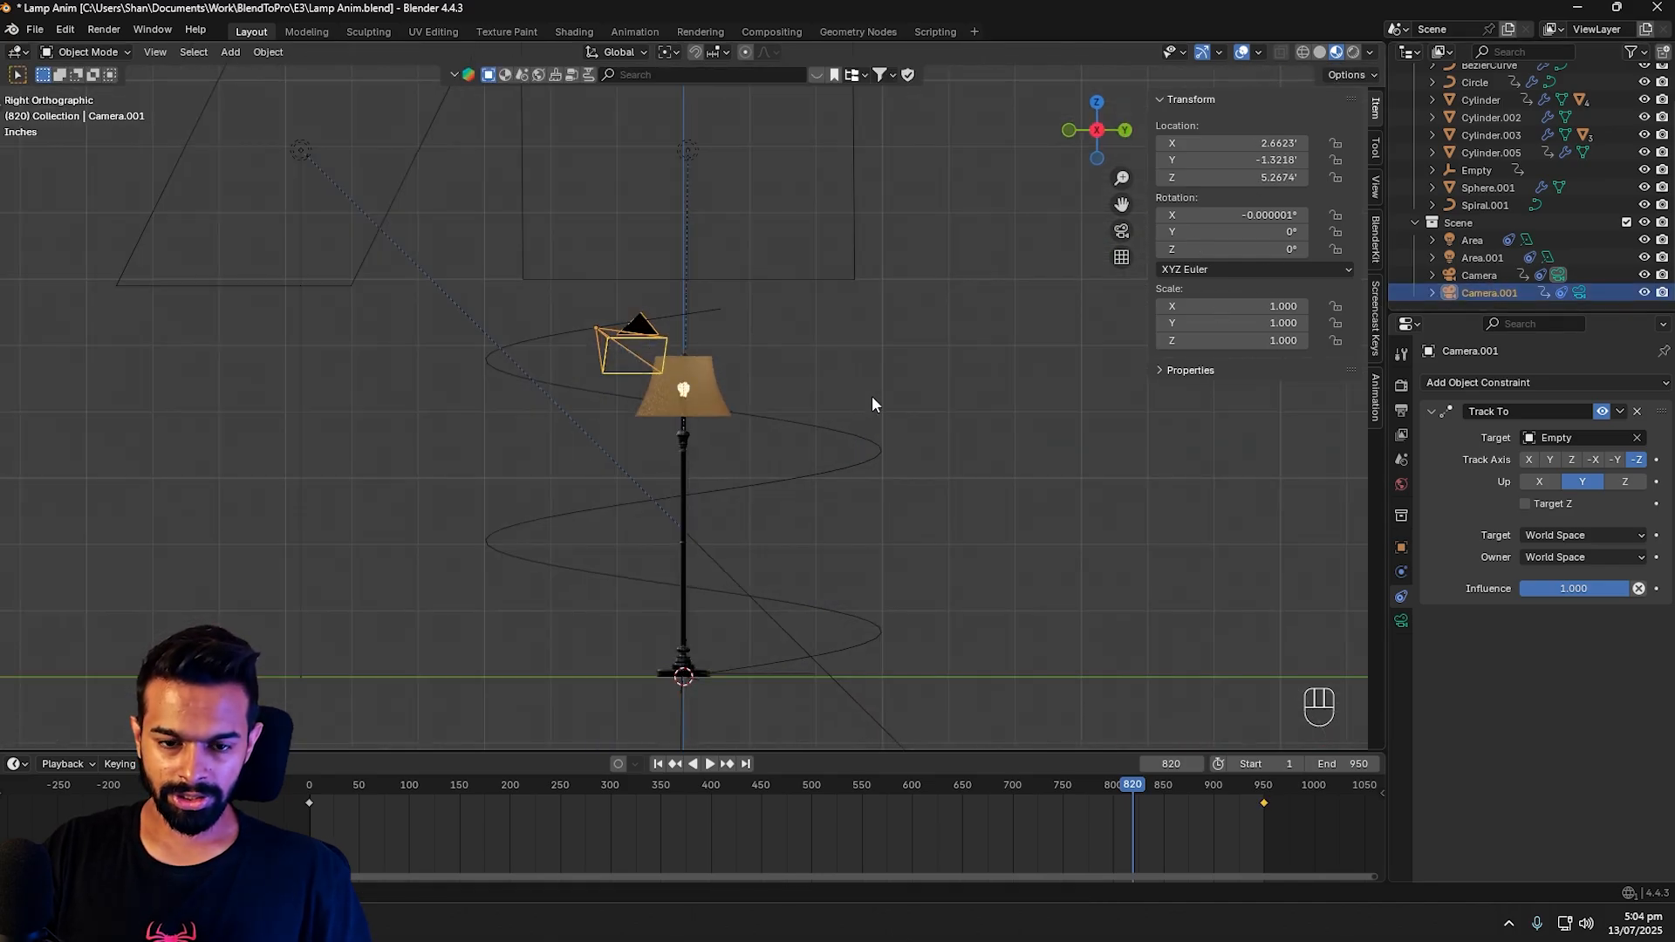
Step: Make Camera.001 the active scene camera and bind it to a marker at frame 820
key("KP_0")
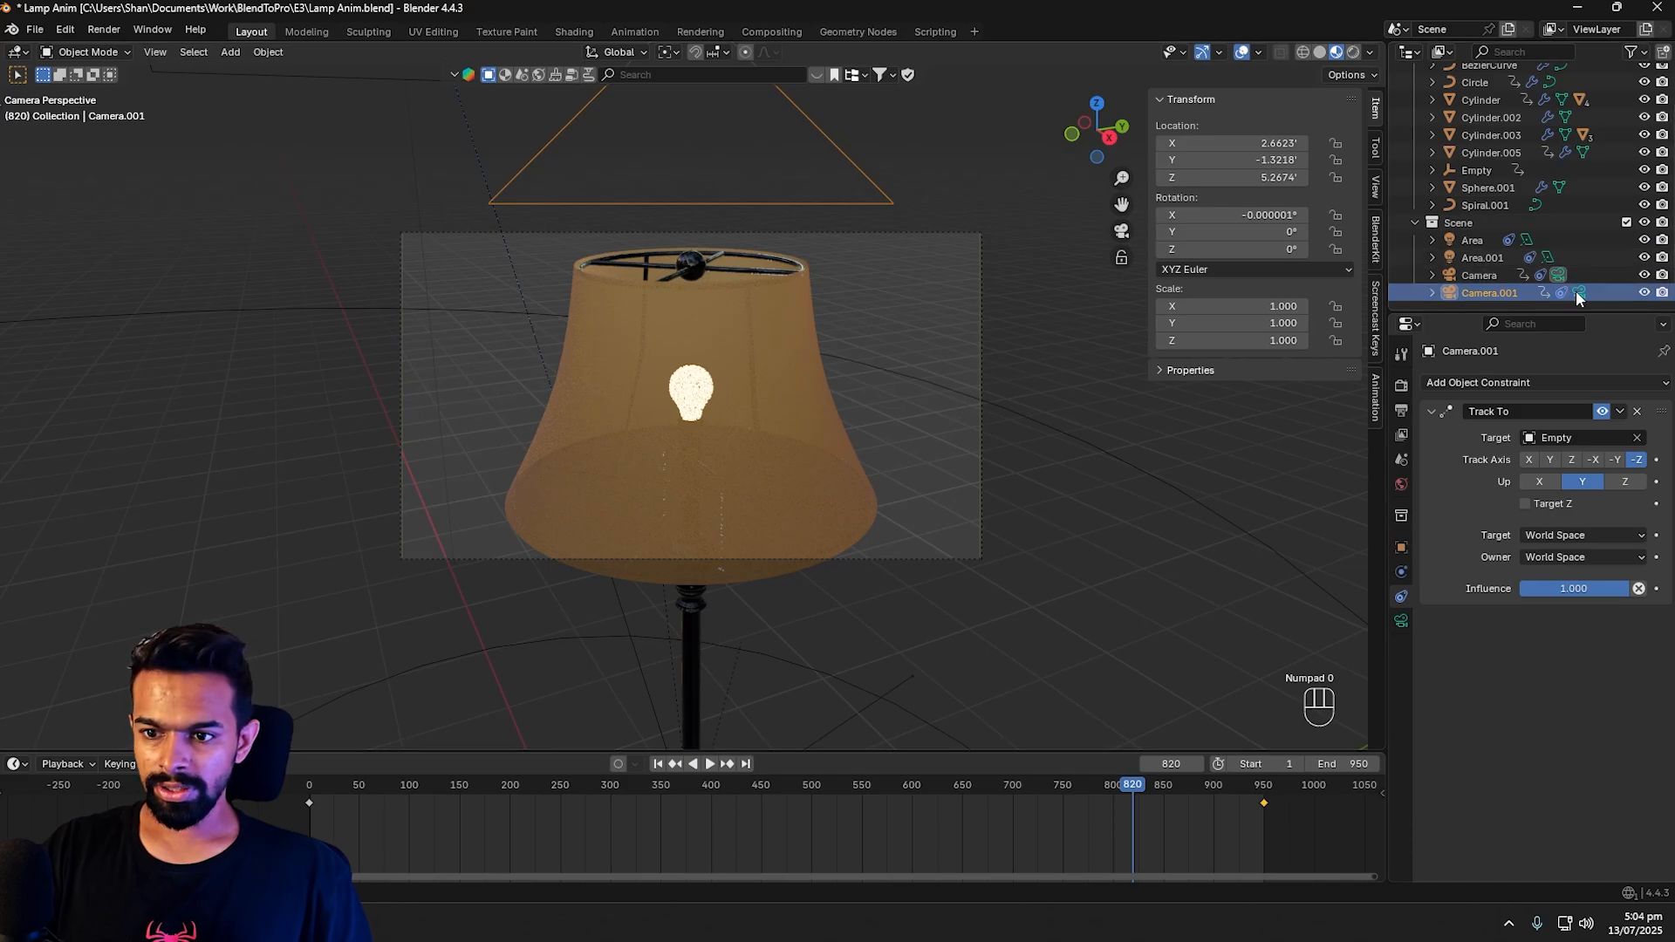
left_click(1578, 292)
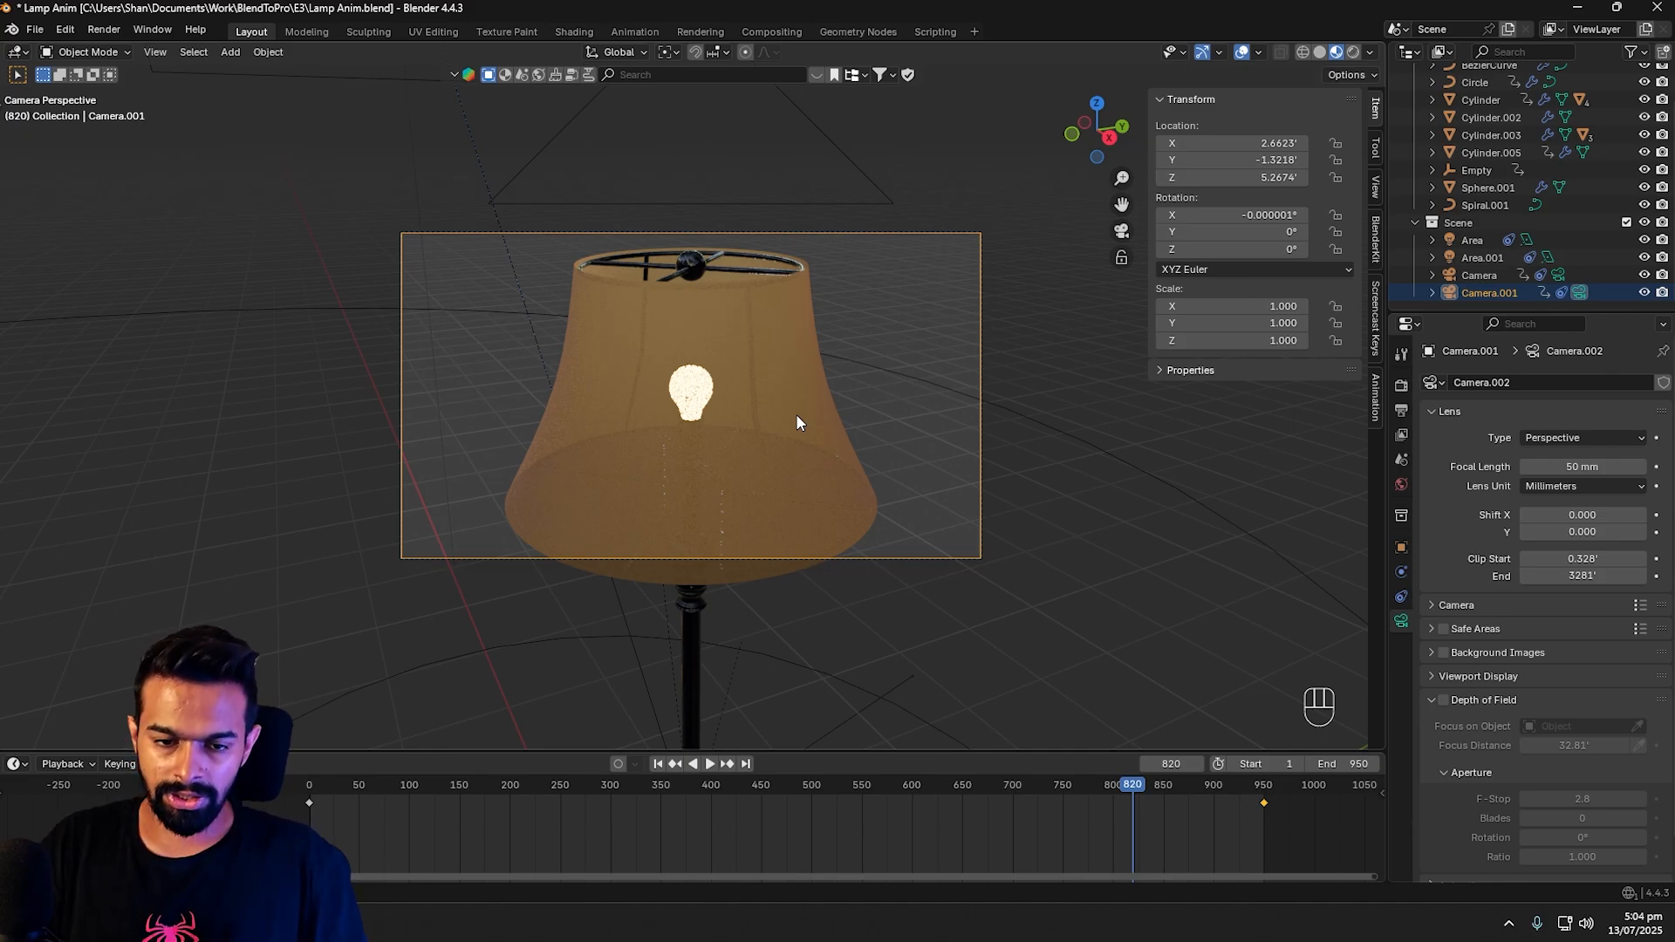
mouse_move(1134, 789)
left_mouse_down()
mouse_move(947, 781)
mouse_move(1133, 788)
left_mouse_up()
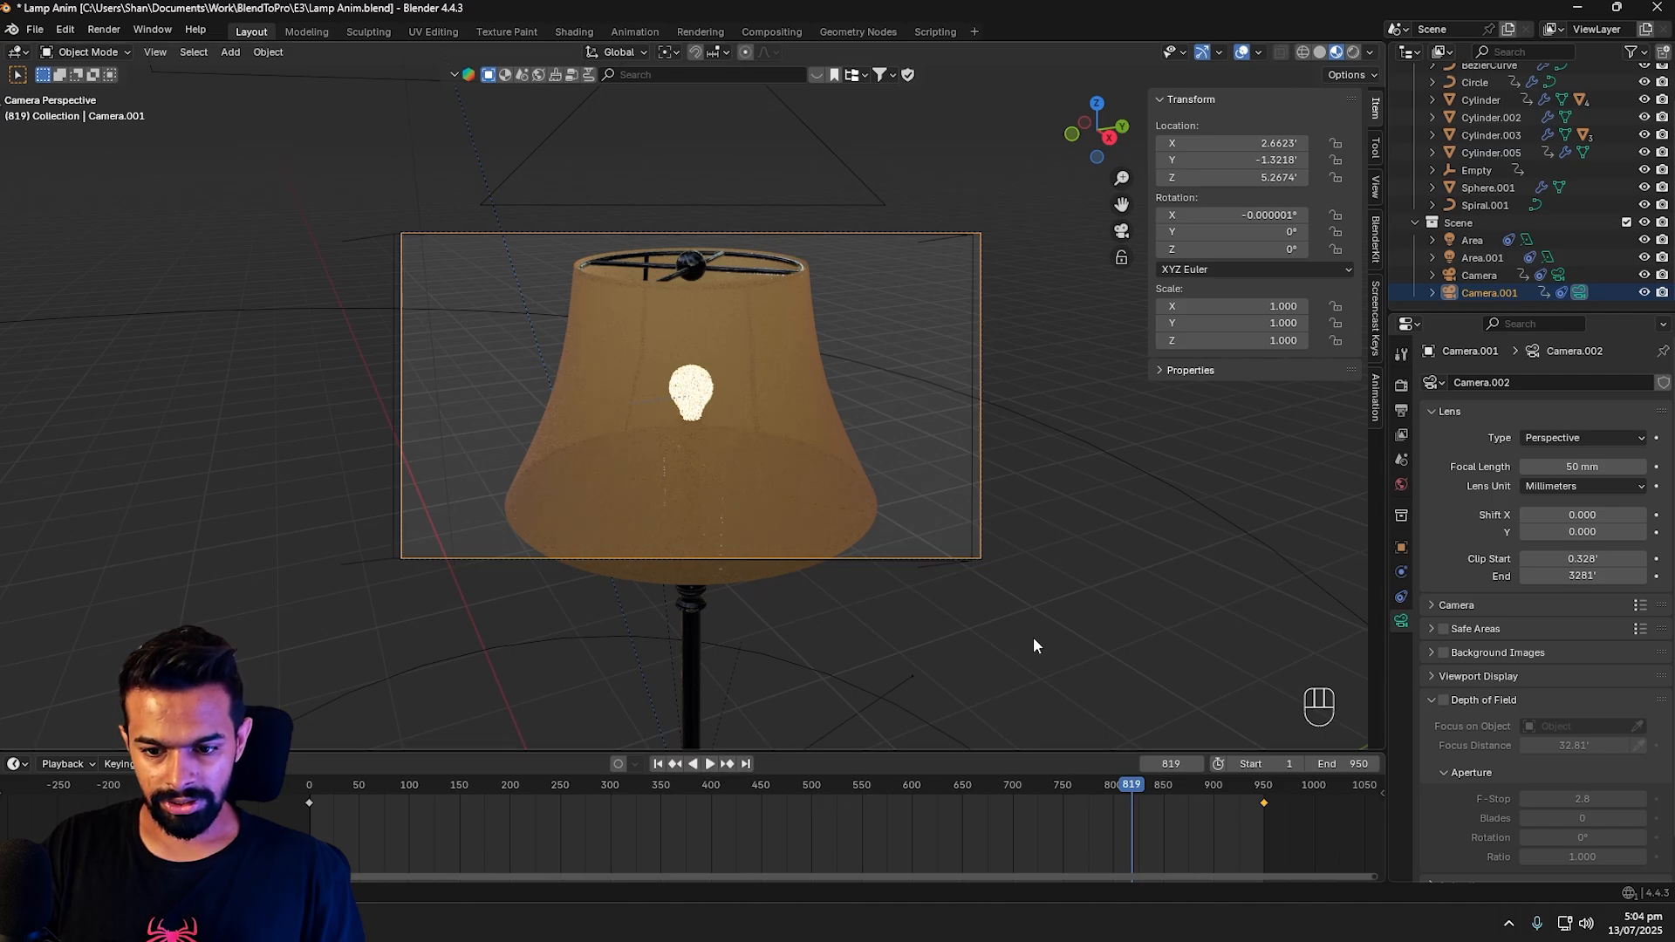
key("Right")
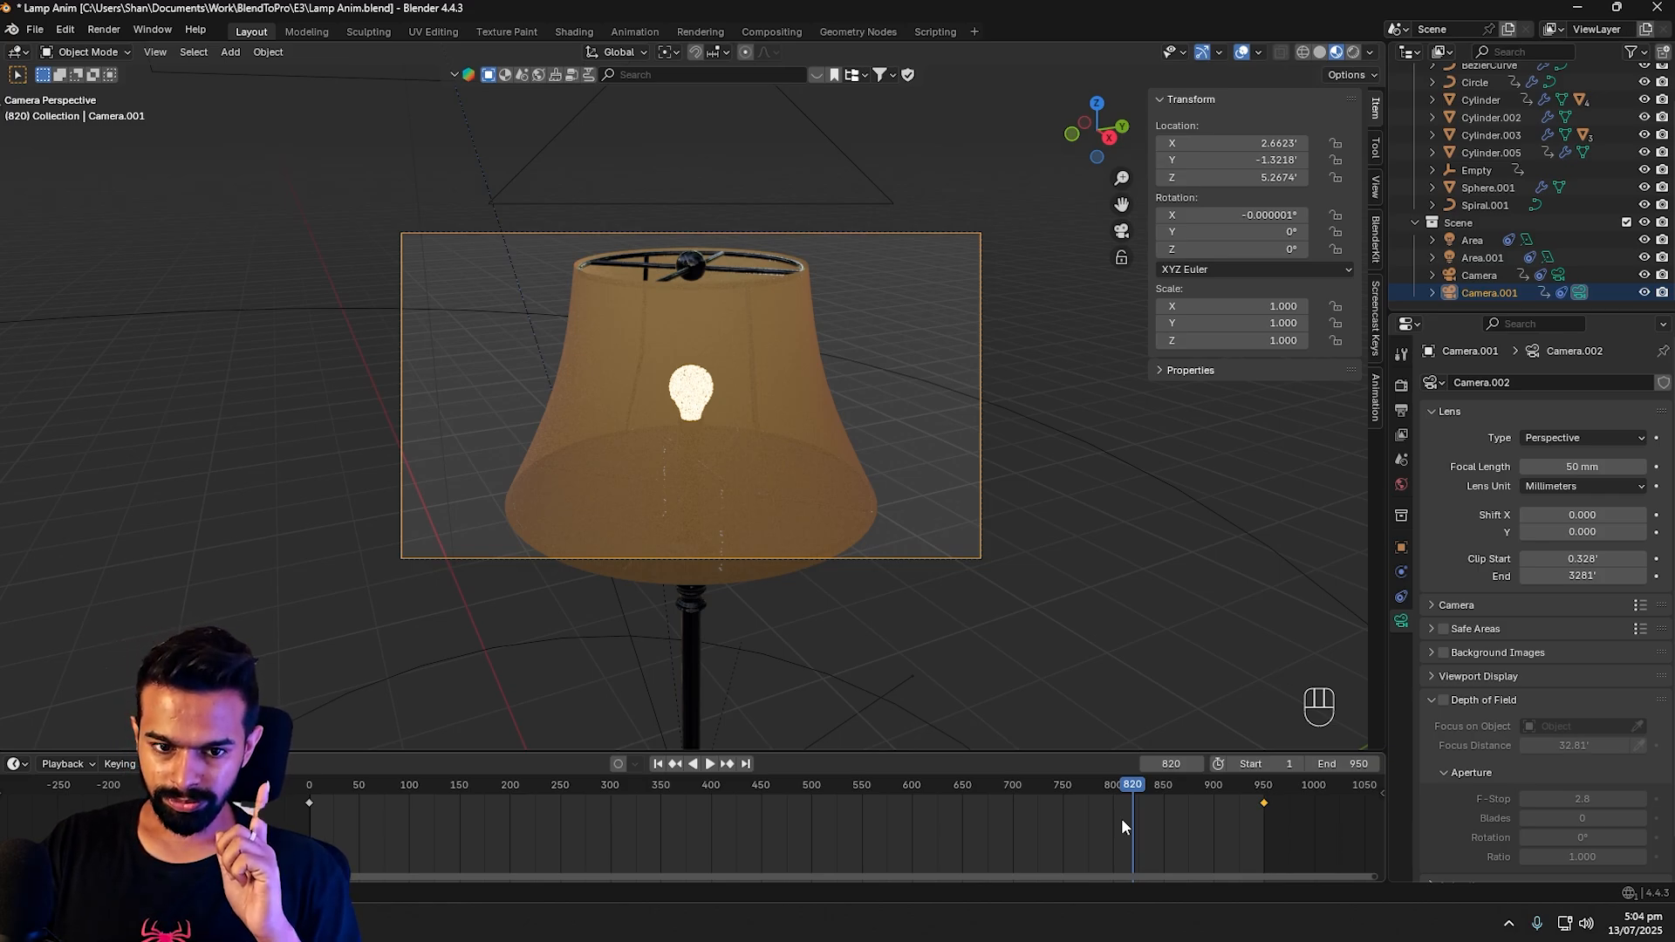
left_click(171, 764)
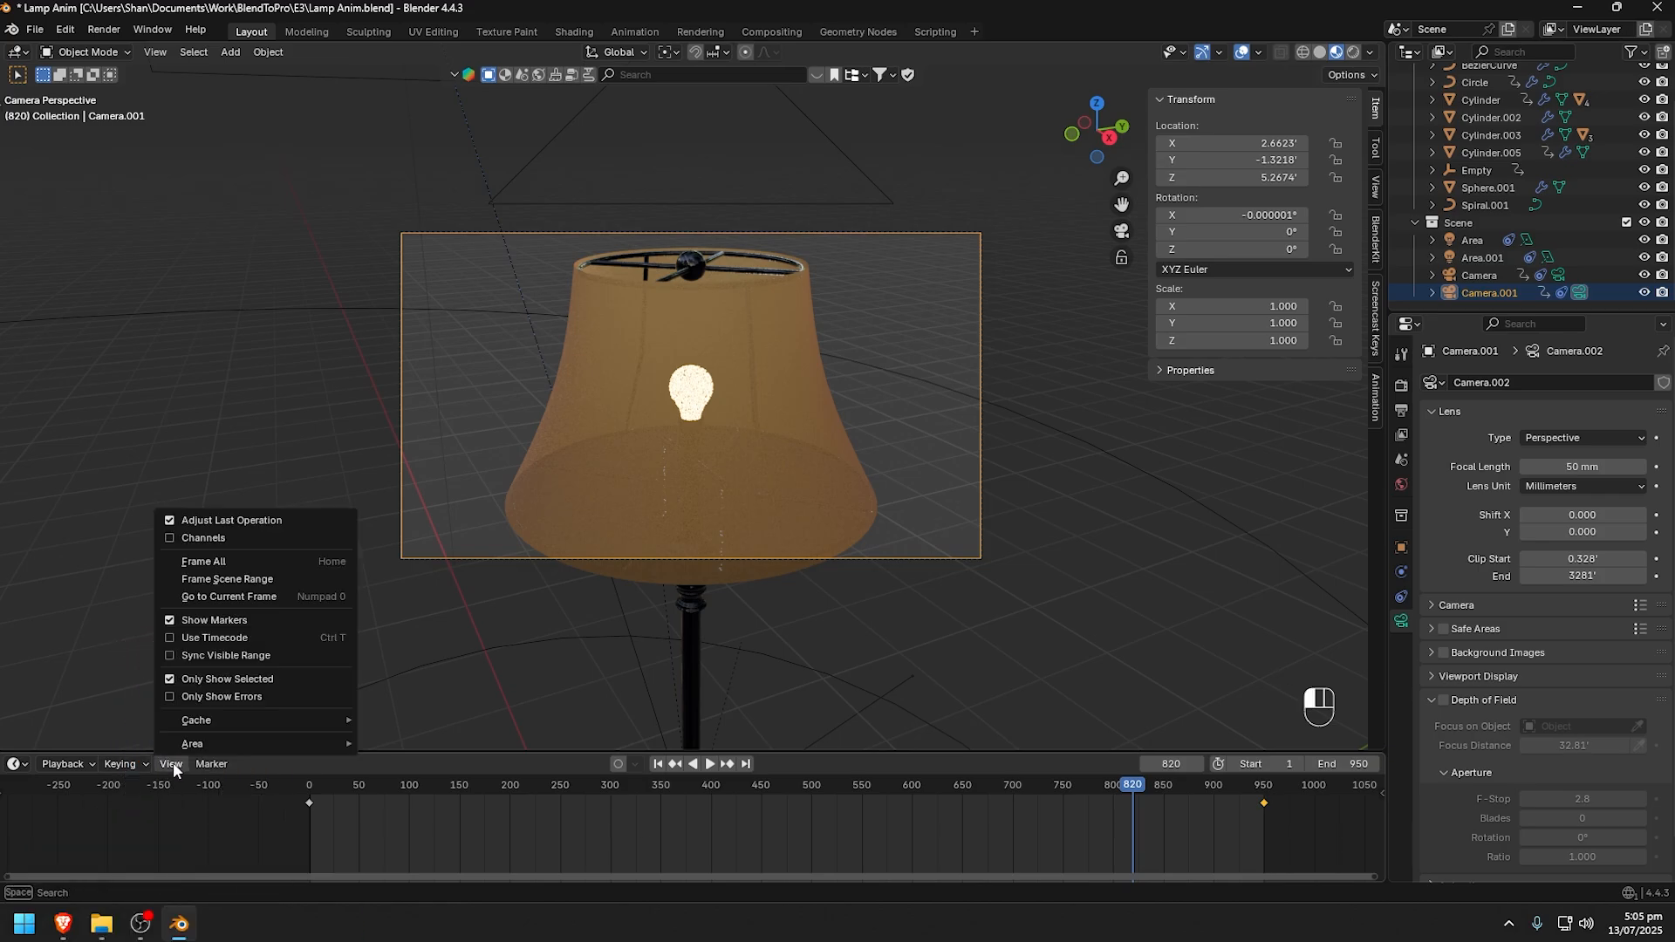
mouse_move(202, 762)
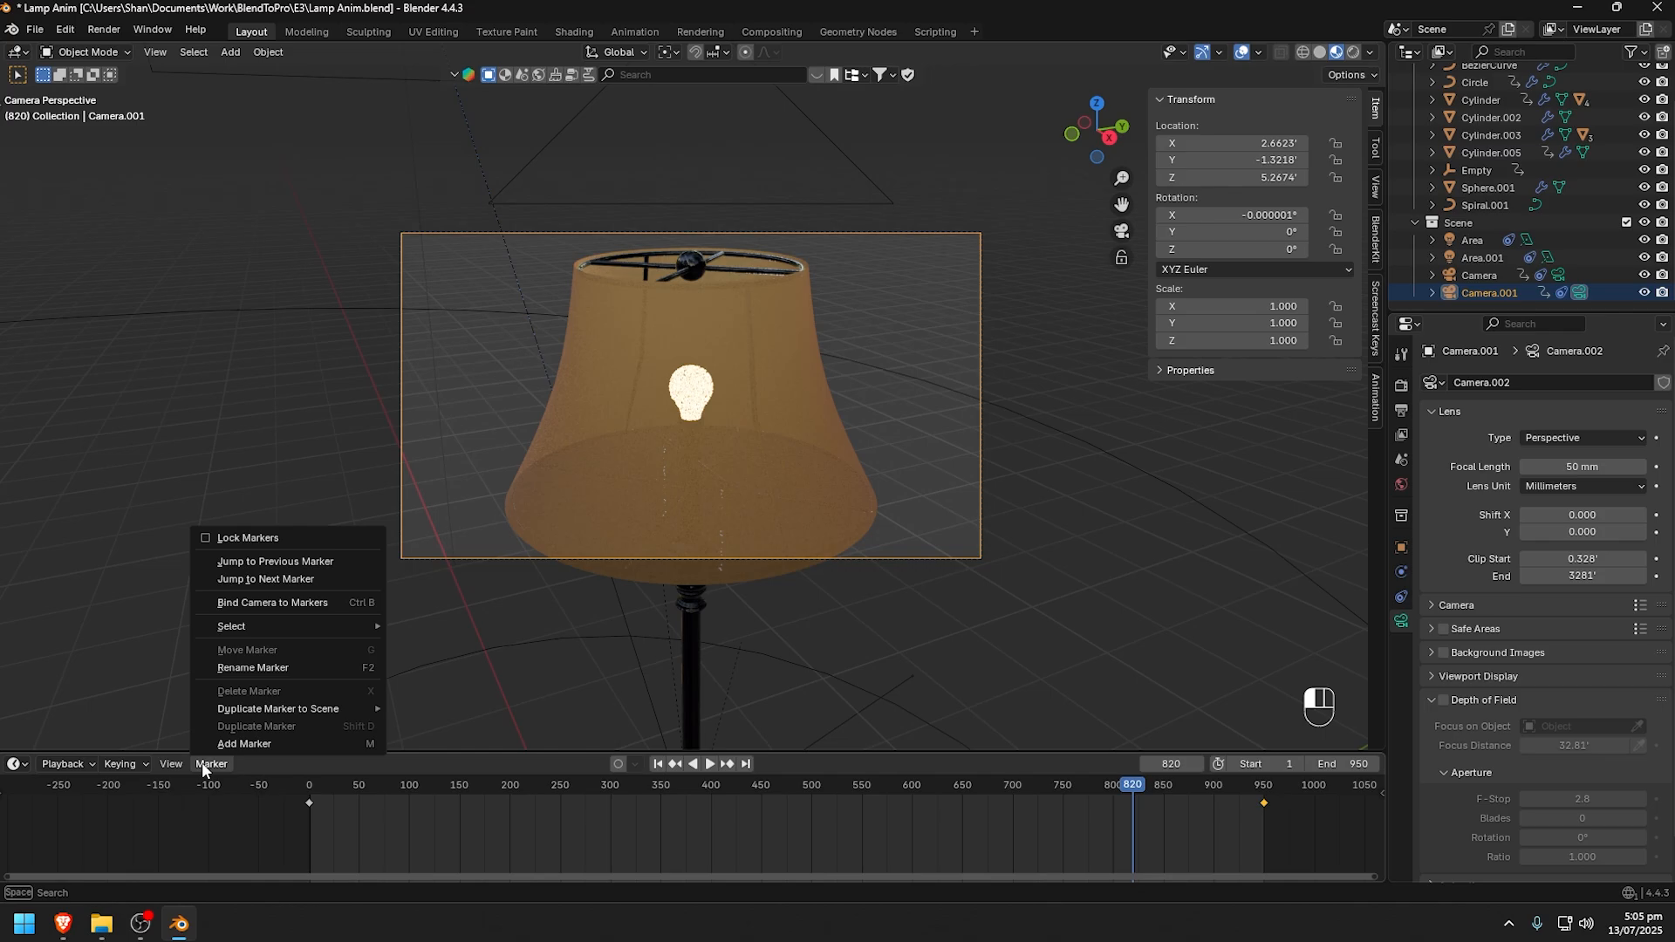
left_click(259, 602)
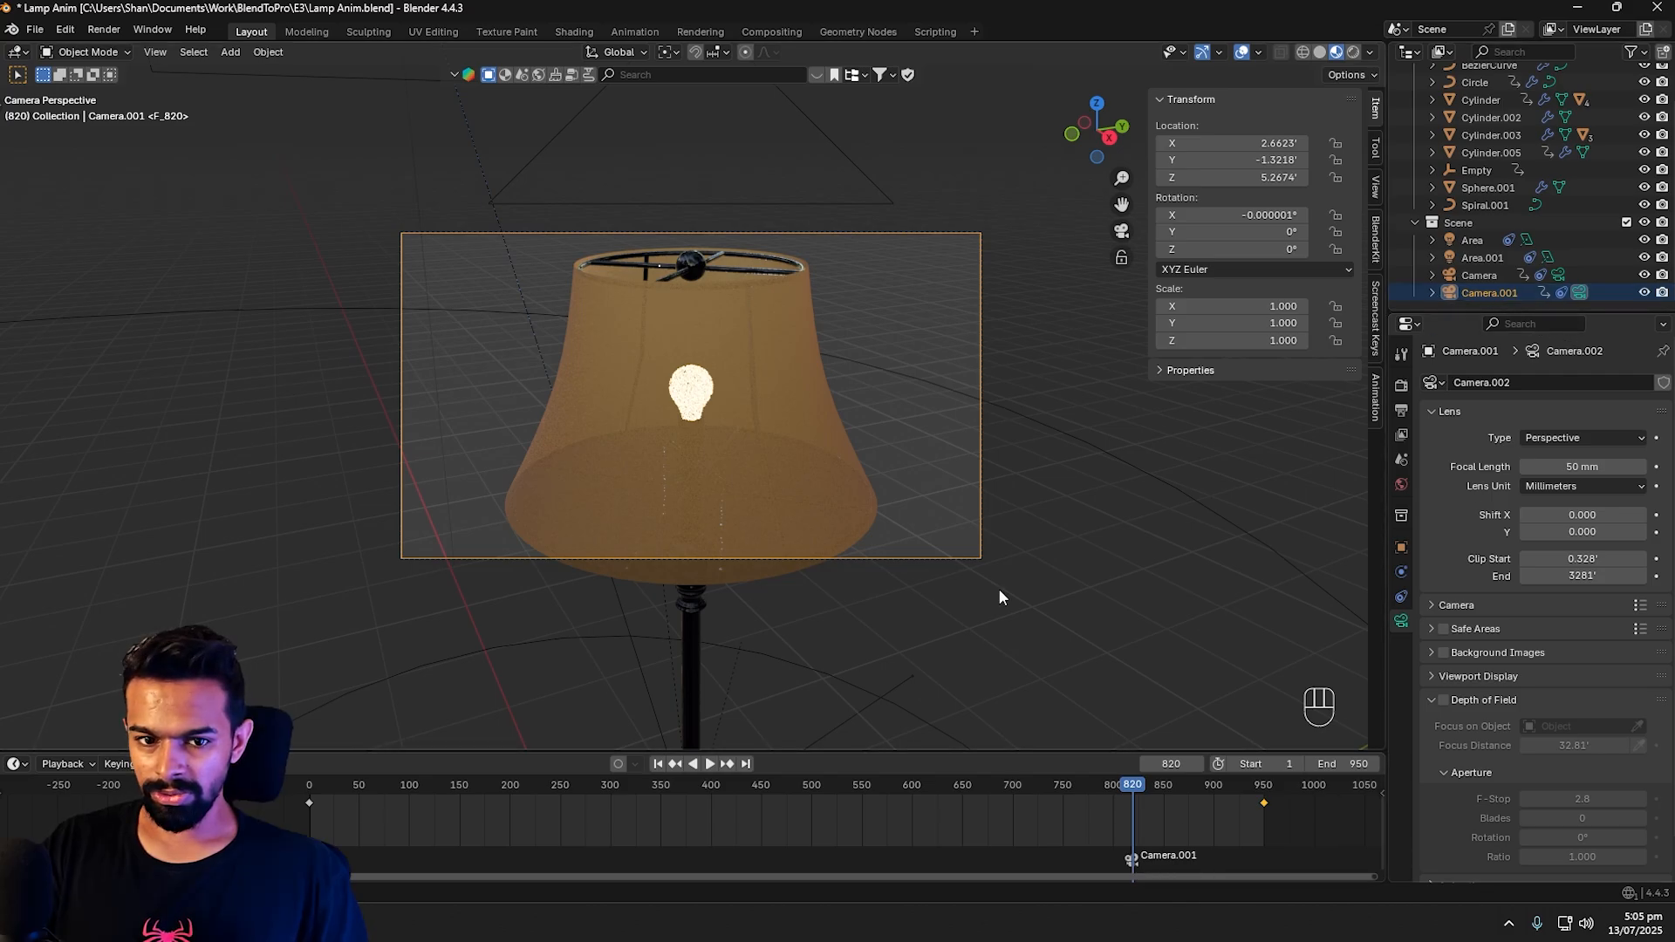
Step: At frame 0, make the original Camera the active scene camera and bind it to a marker
left_click_drag(1134, 772, 307, 792)
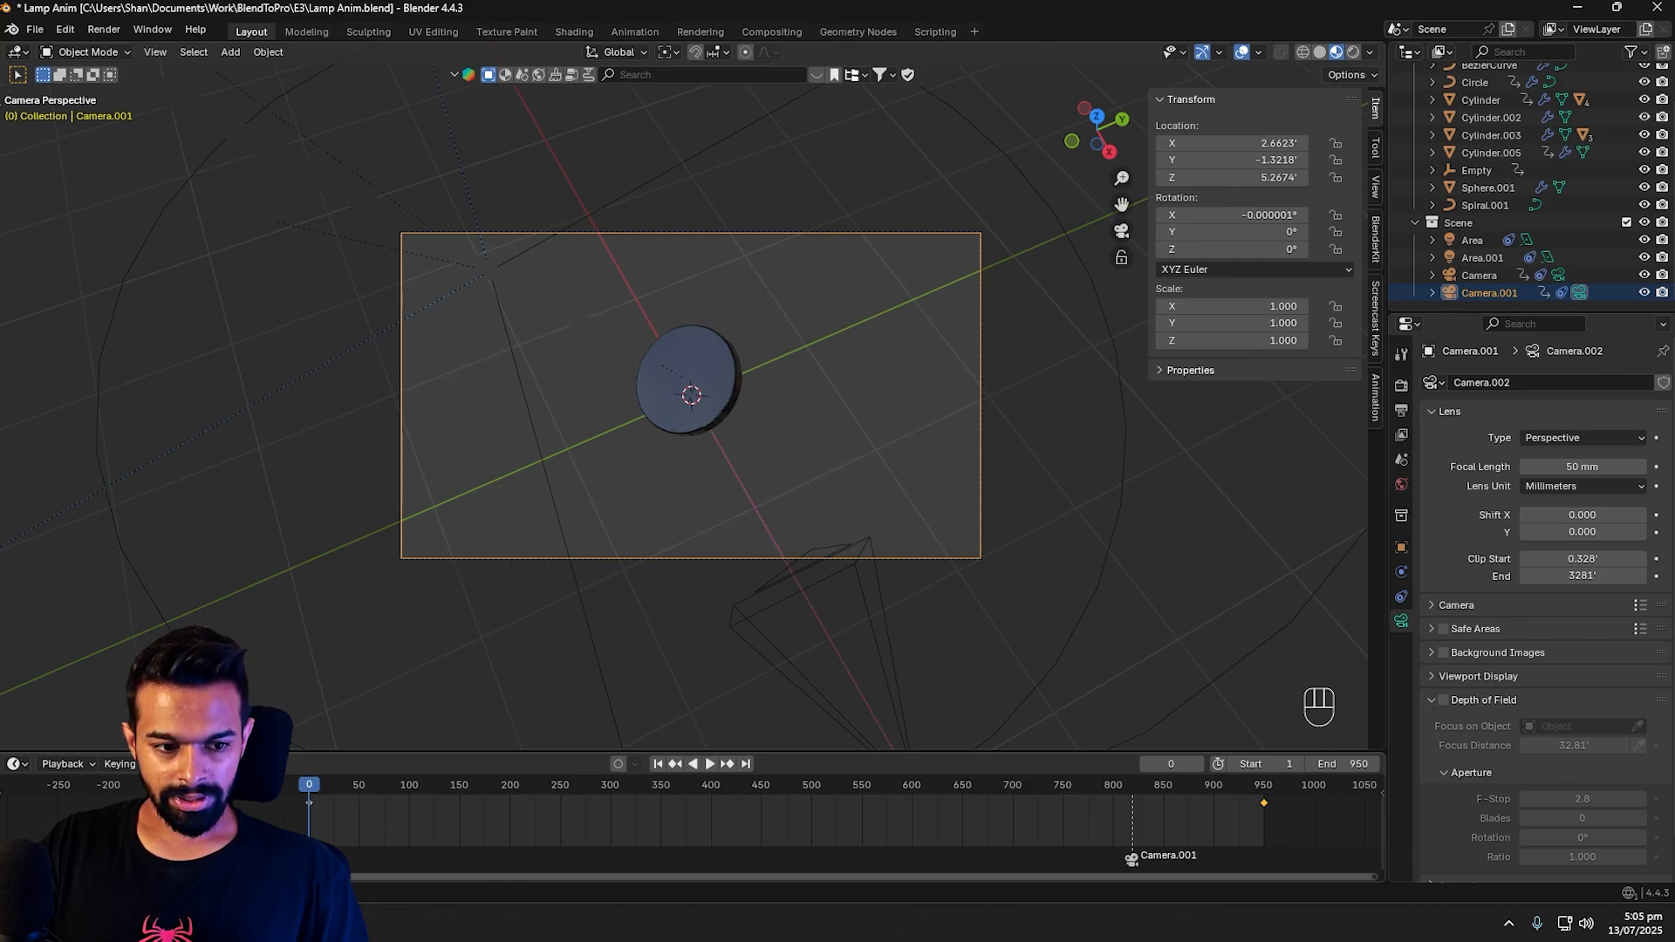
left_click(1478, 275)
key("ctrl+KP_0")
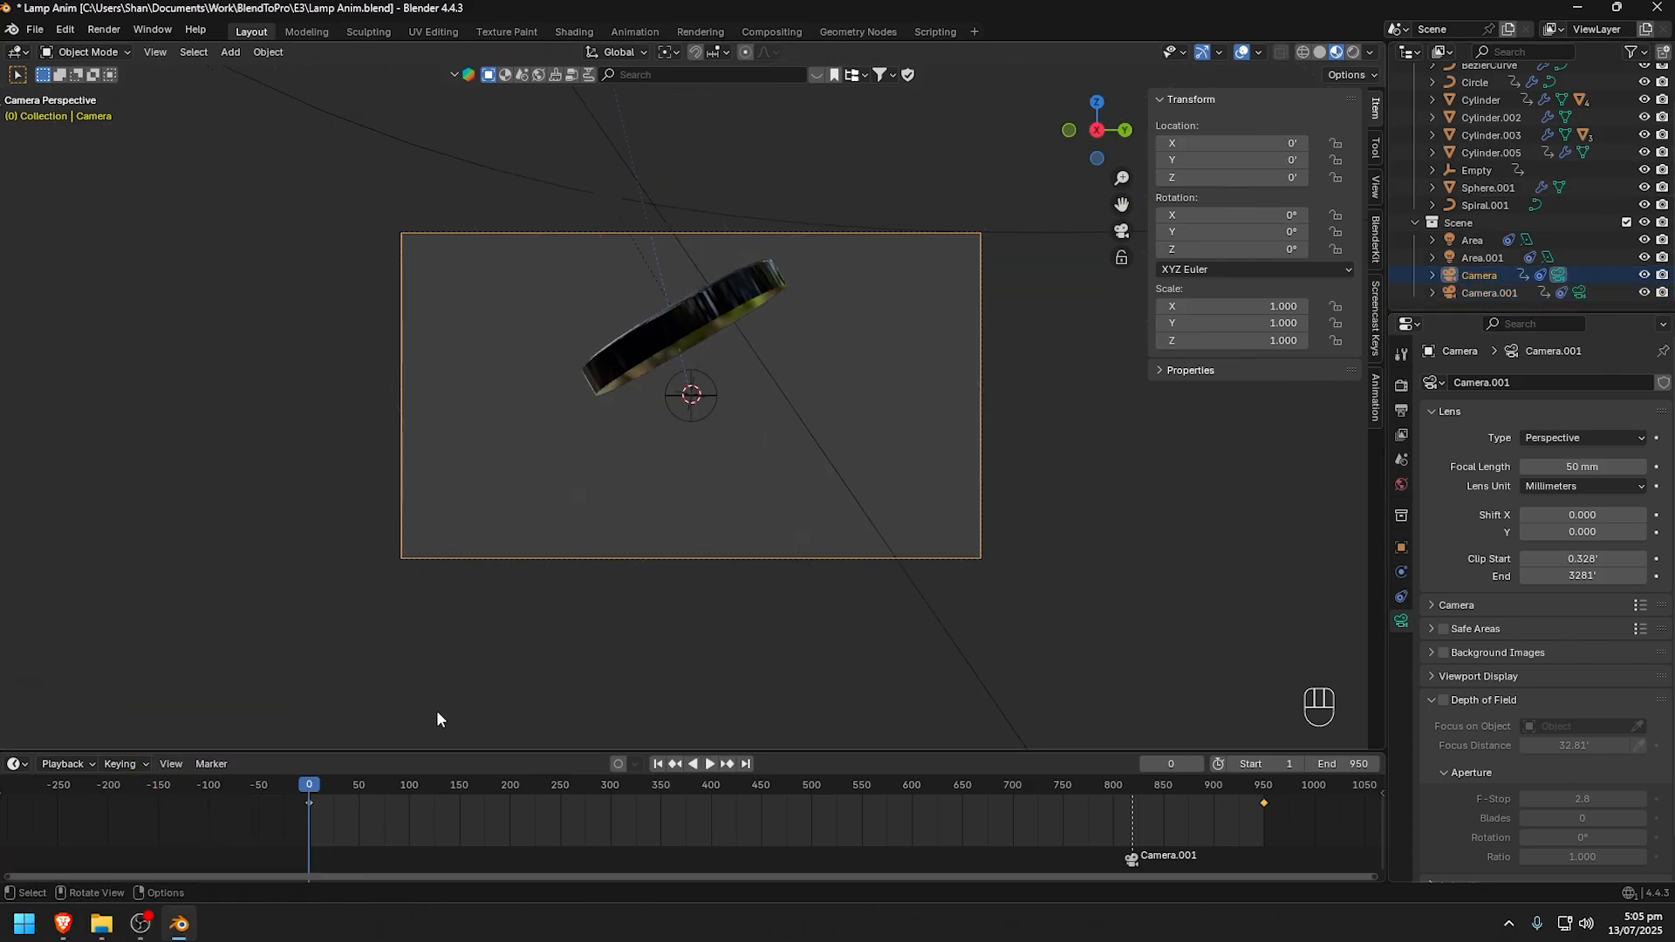
left_click(211, 764)
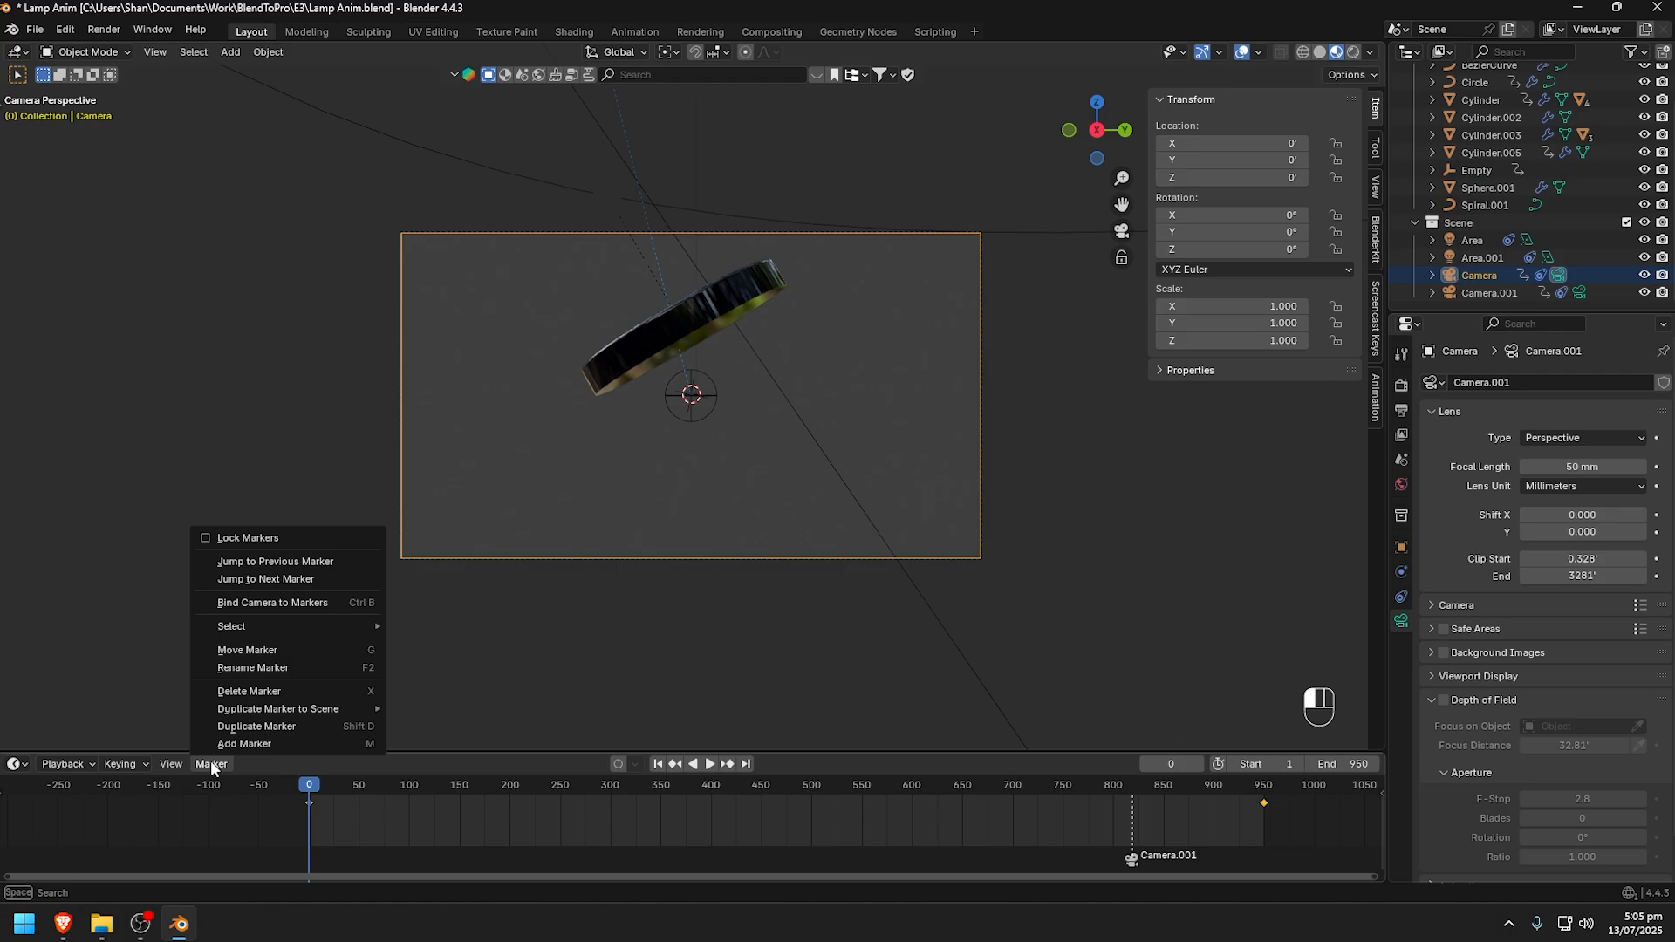
left_click(255, 603)
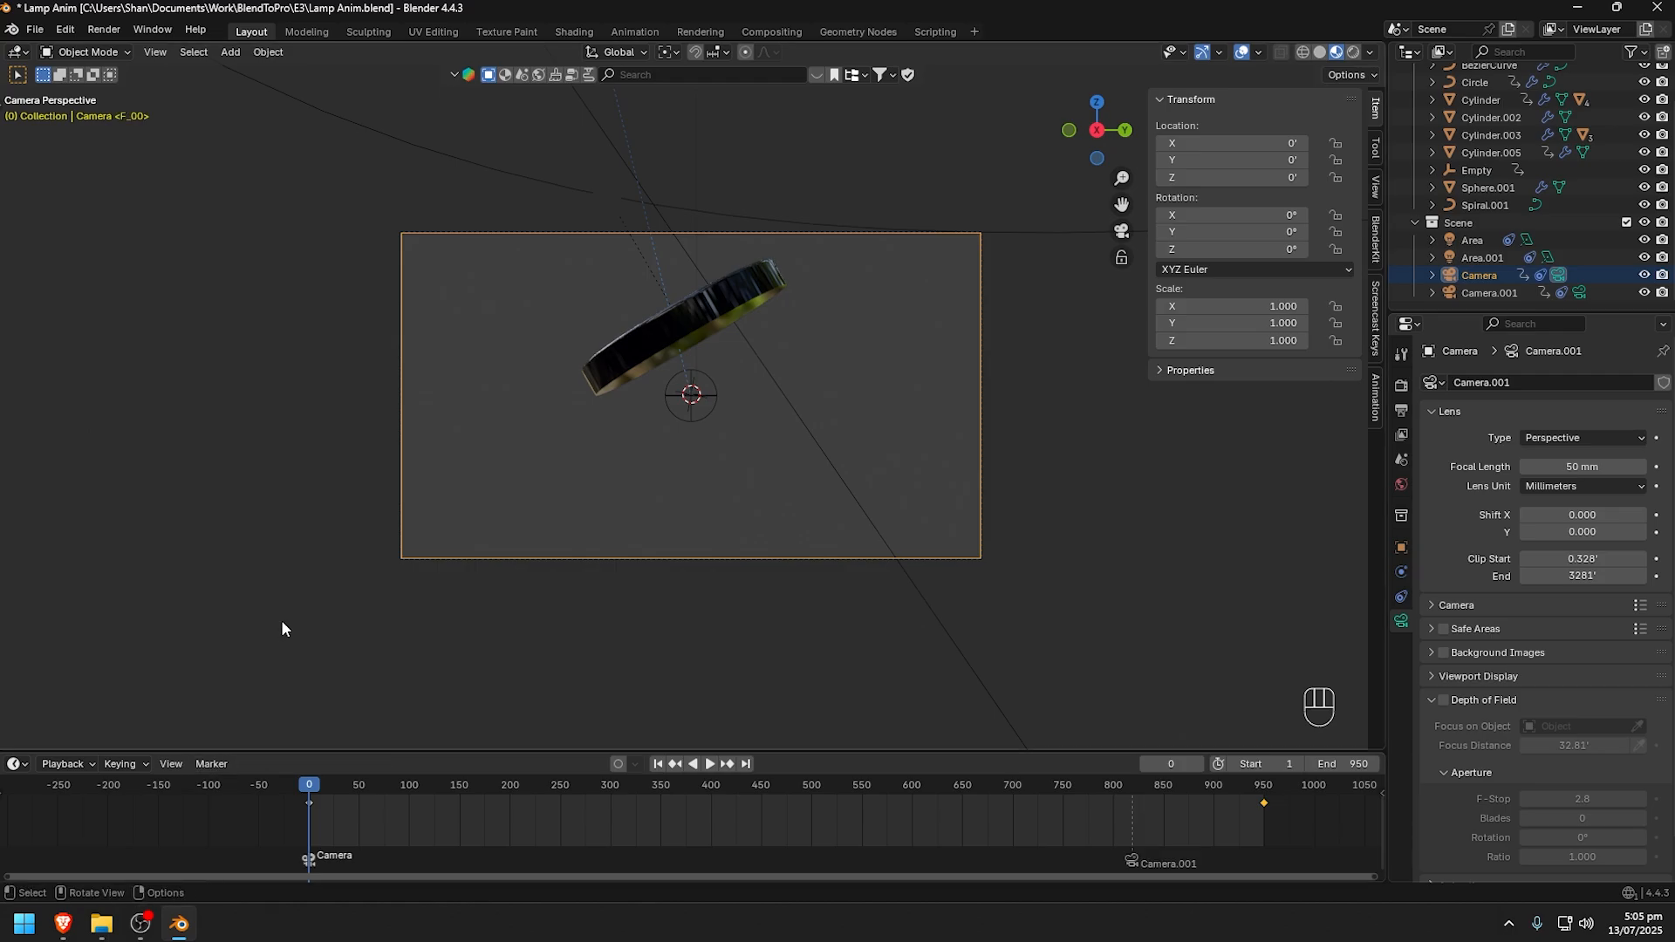
Step: Scrub and play past frame 820 to check the switch between the two cameras, stopping at frame 876
left_click_drag(312, 784, 1133, 788)
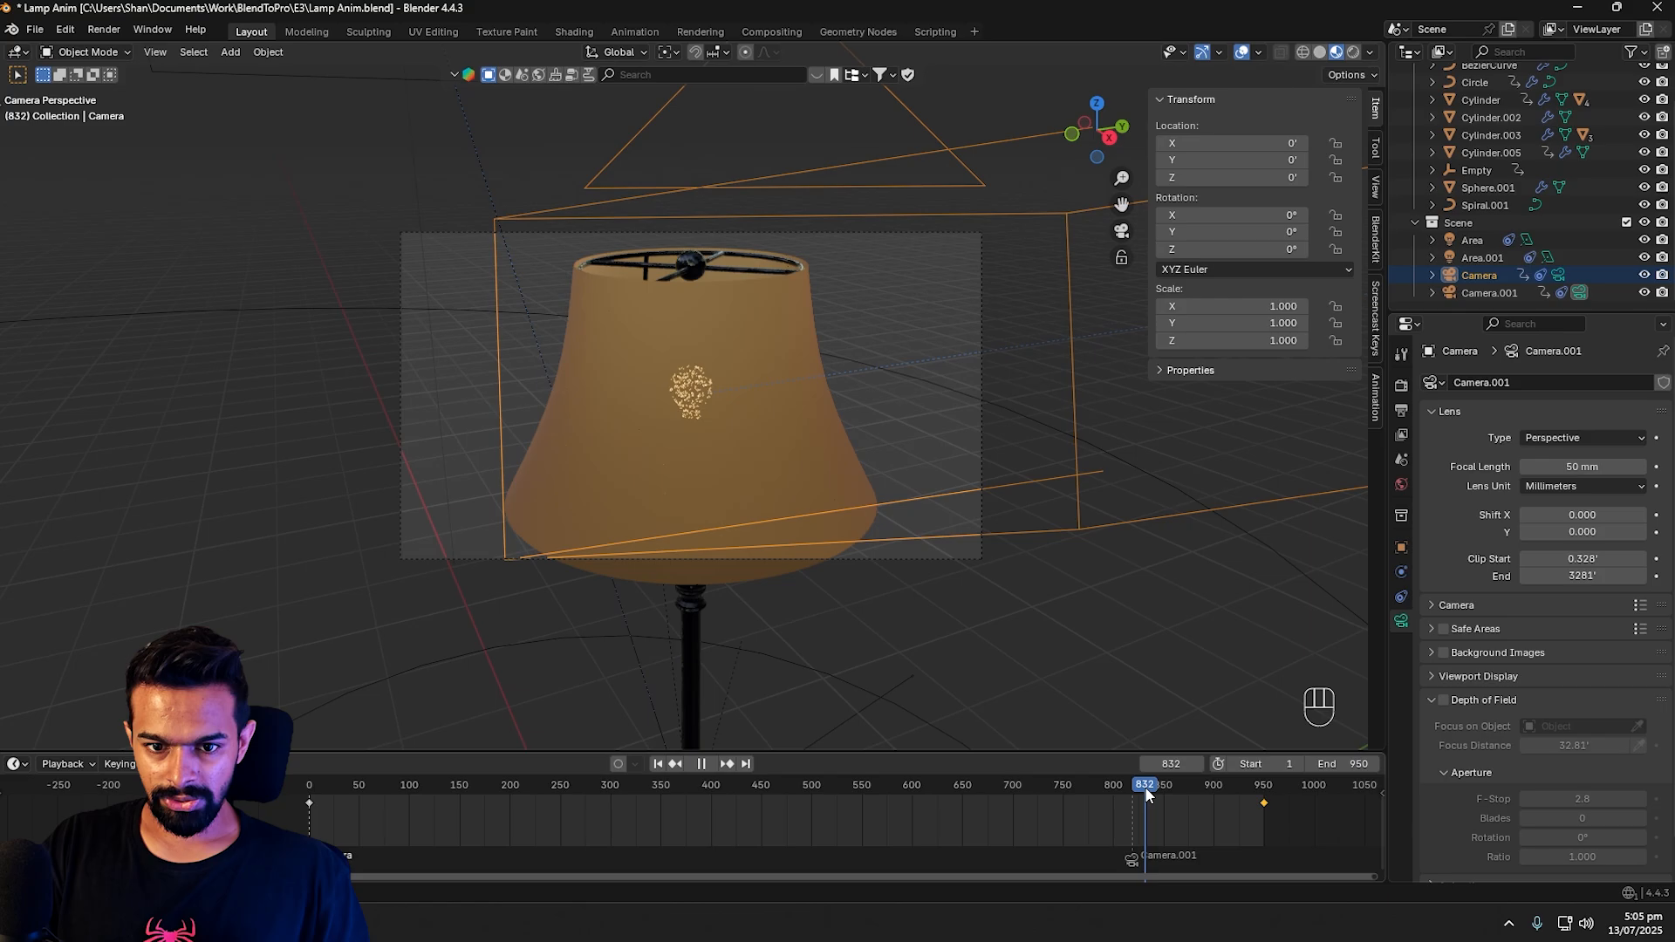
key("space")
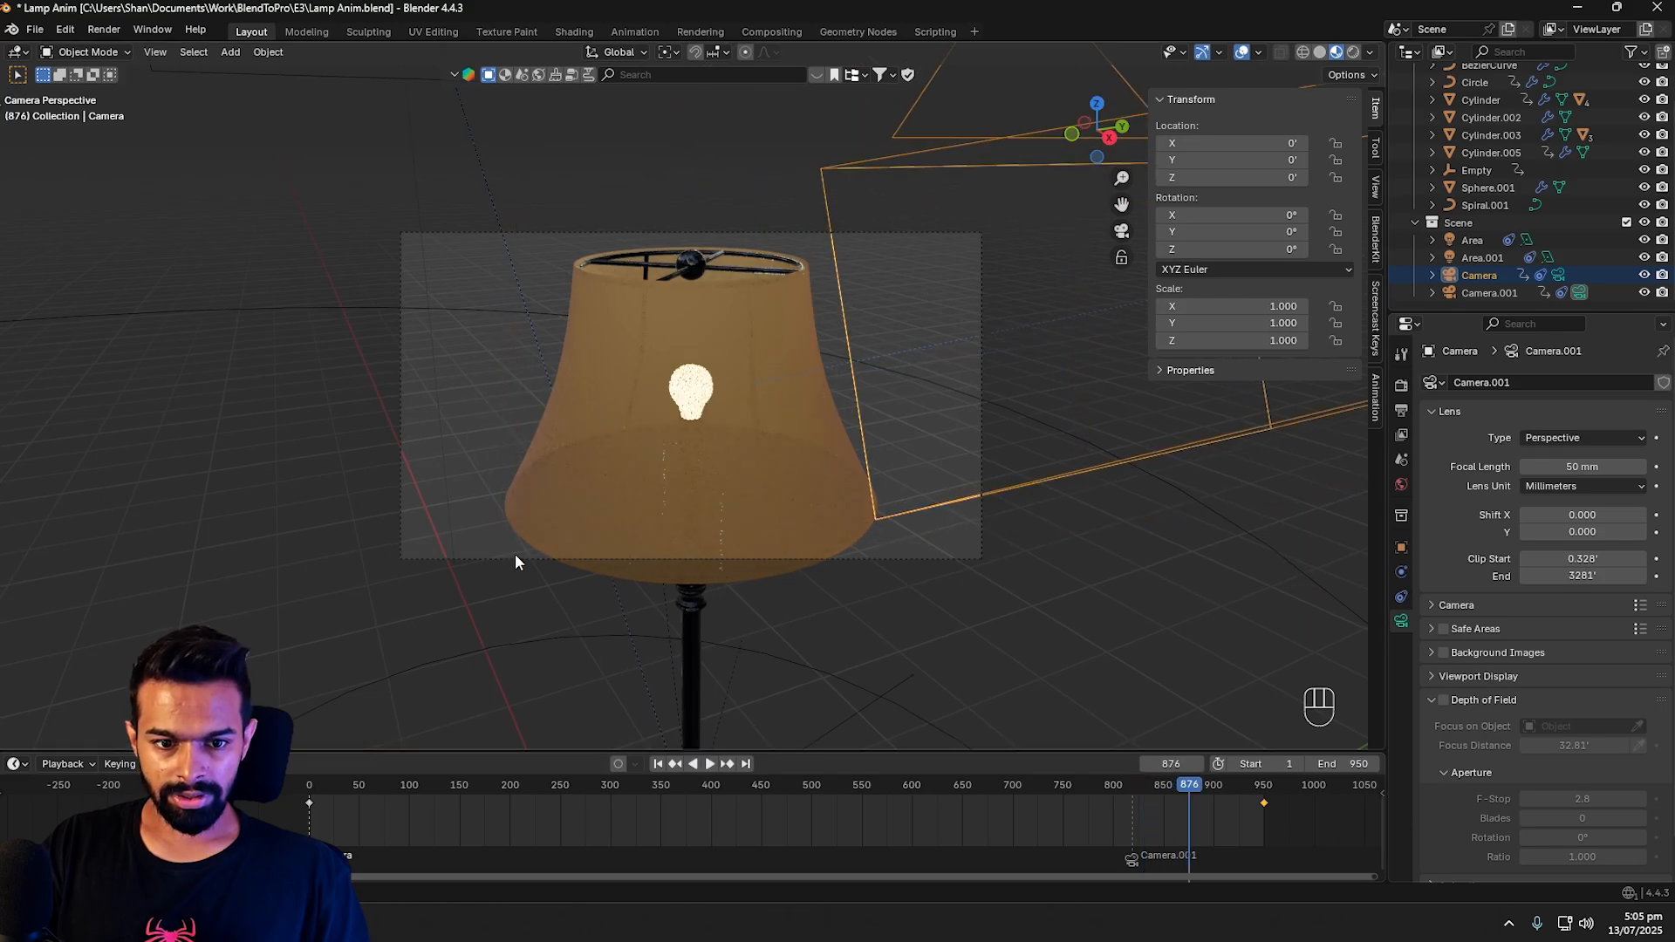
Step: Select Camera.001 and try moving it along its local Z axis
left_click(480, 558)
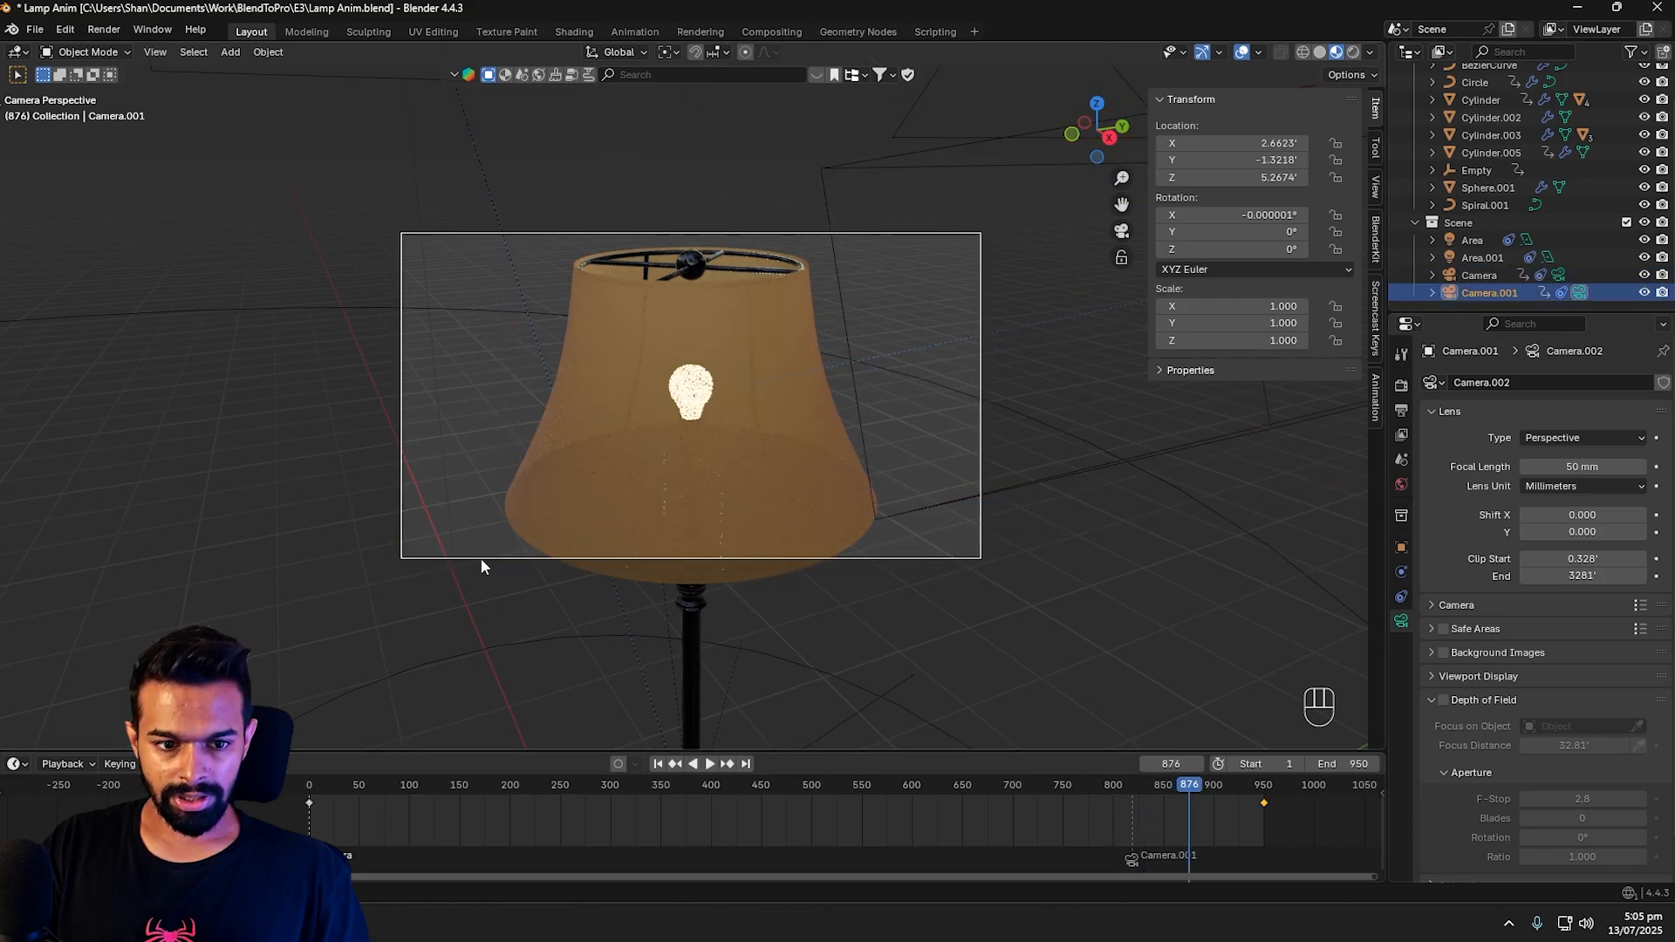
key("g")
key("z")
key("z")
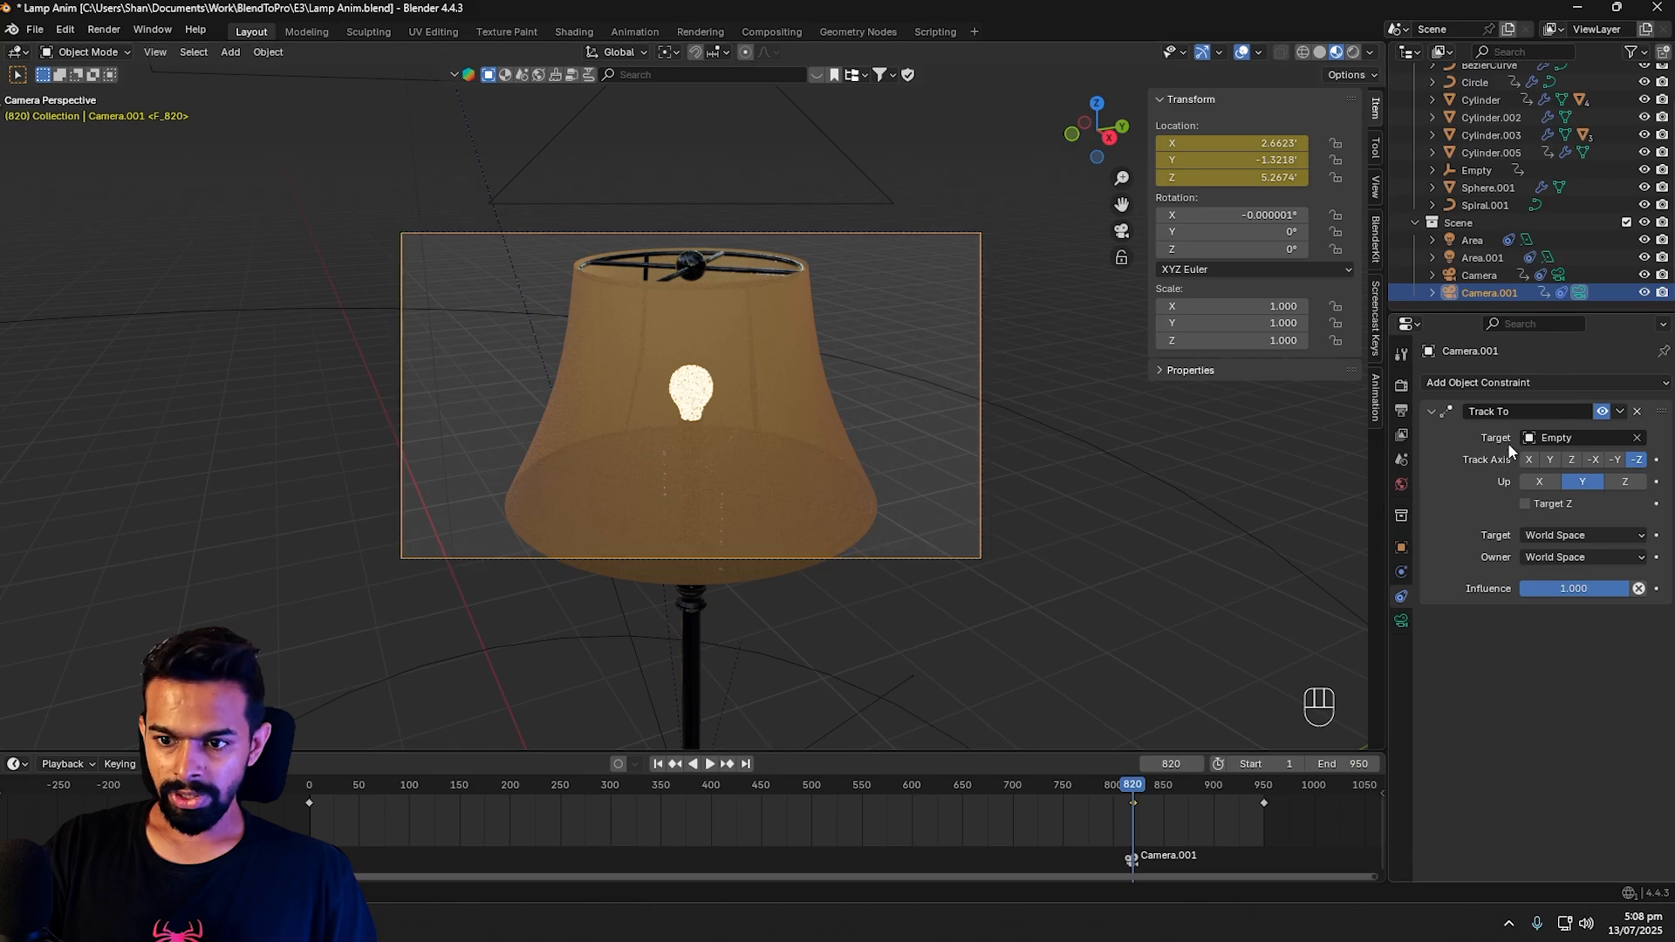
Step: Apply Camera.001's Track To constraint, keyframe its location, rotation and scale at frame 820, and go to frame 899
left_click(1618, 411)
left_click(1537, 434)
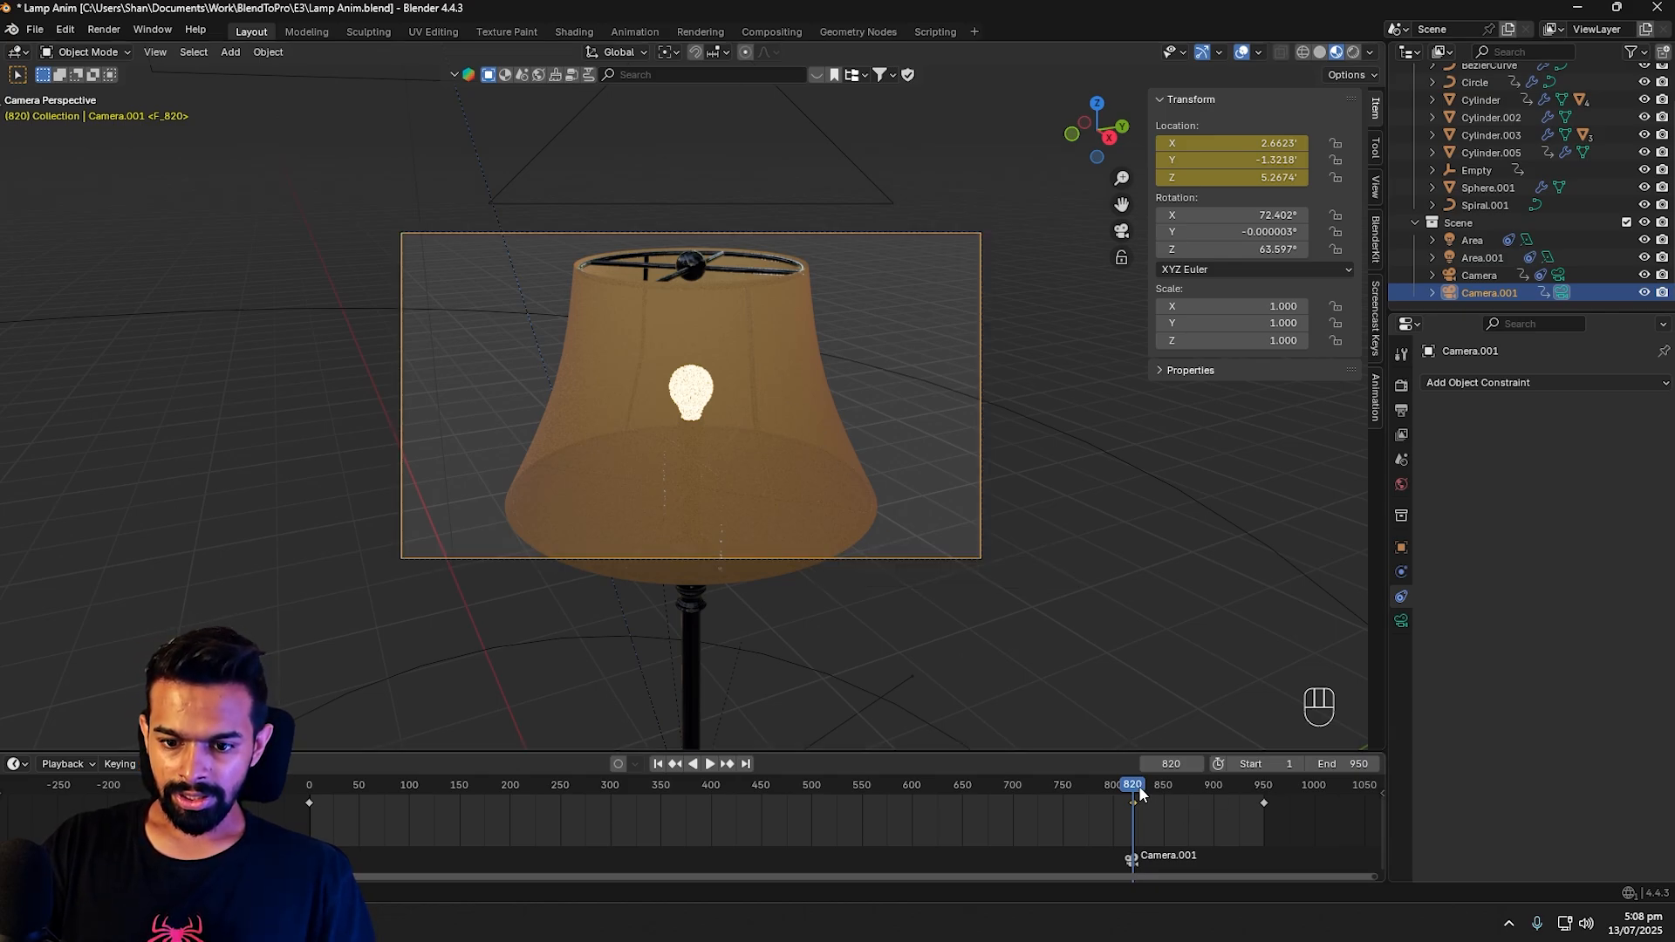
key("i")
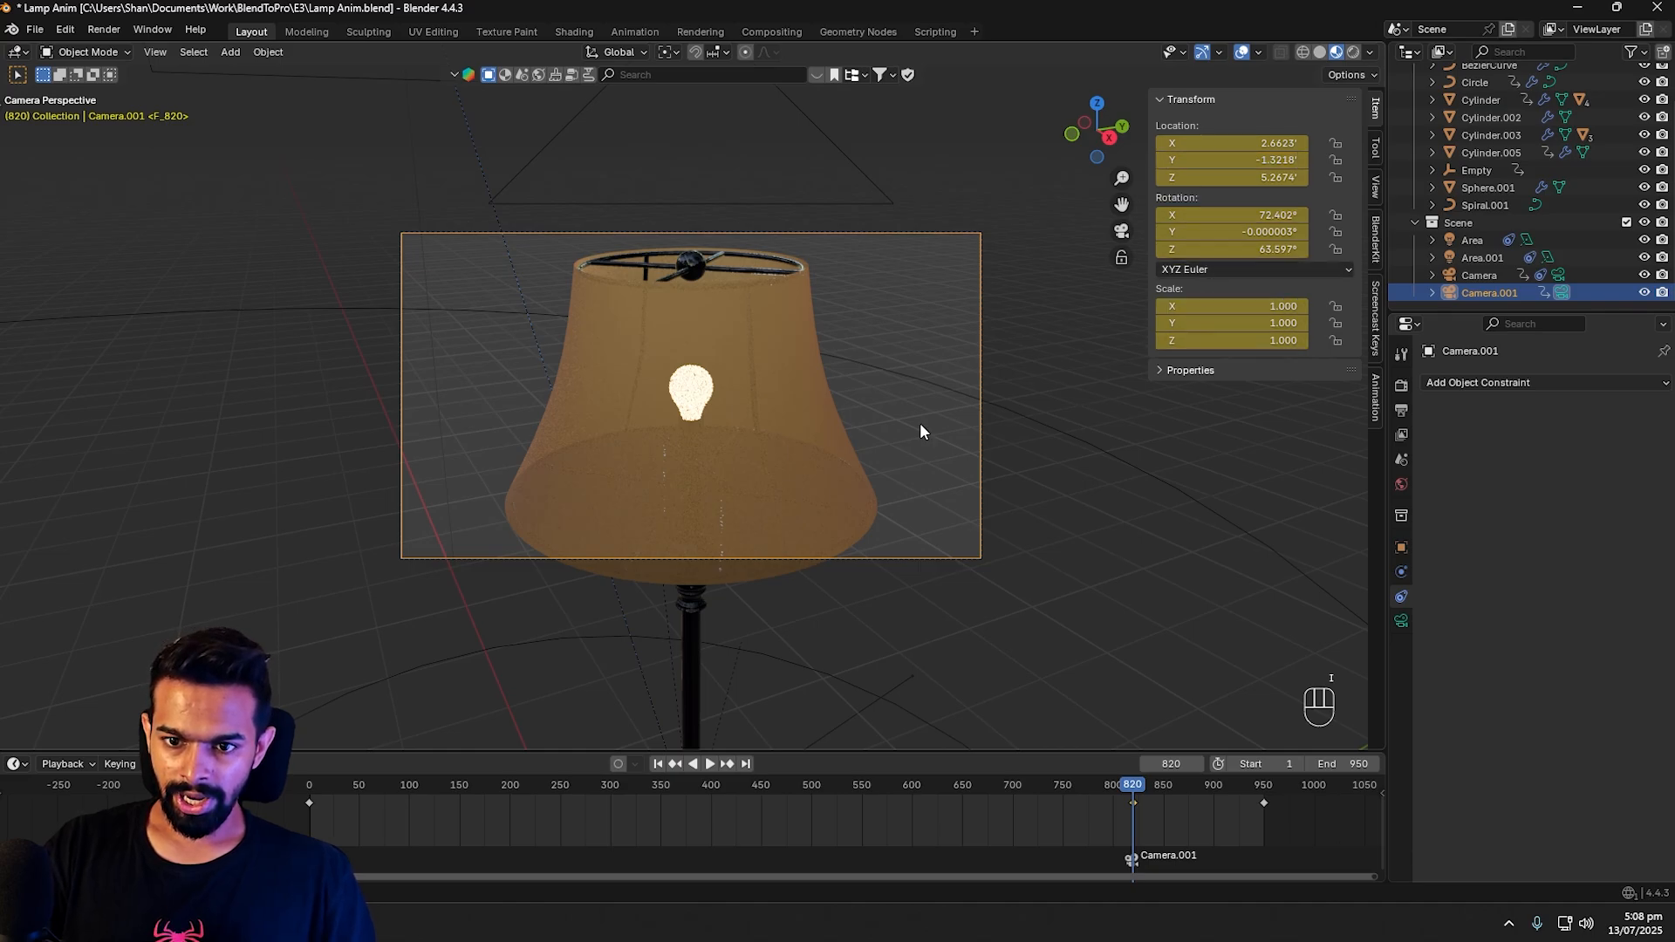
left_click_drag(1134, 790, 1212, 793)
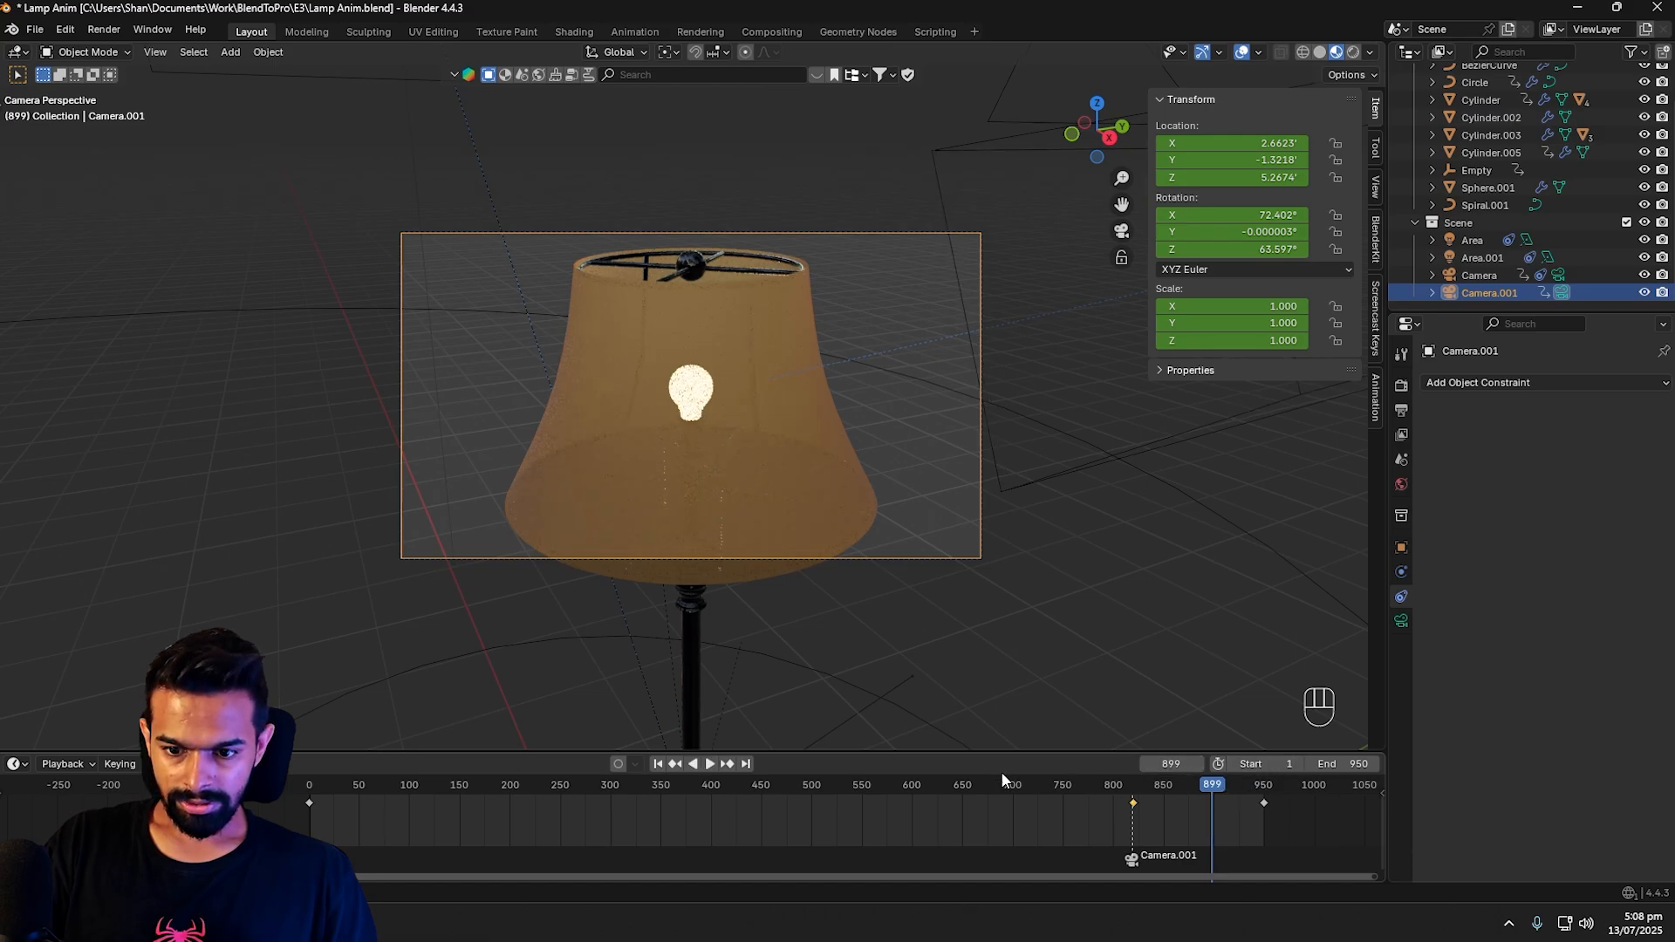
Step: At frame 900, pull Camera.001 back along its local Z and lower it, placing it at about X 9.03', Y -4.48', Z 5.58'
key("Right")
key("g")
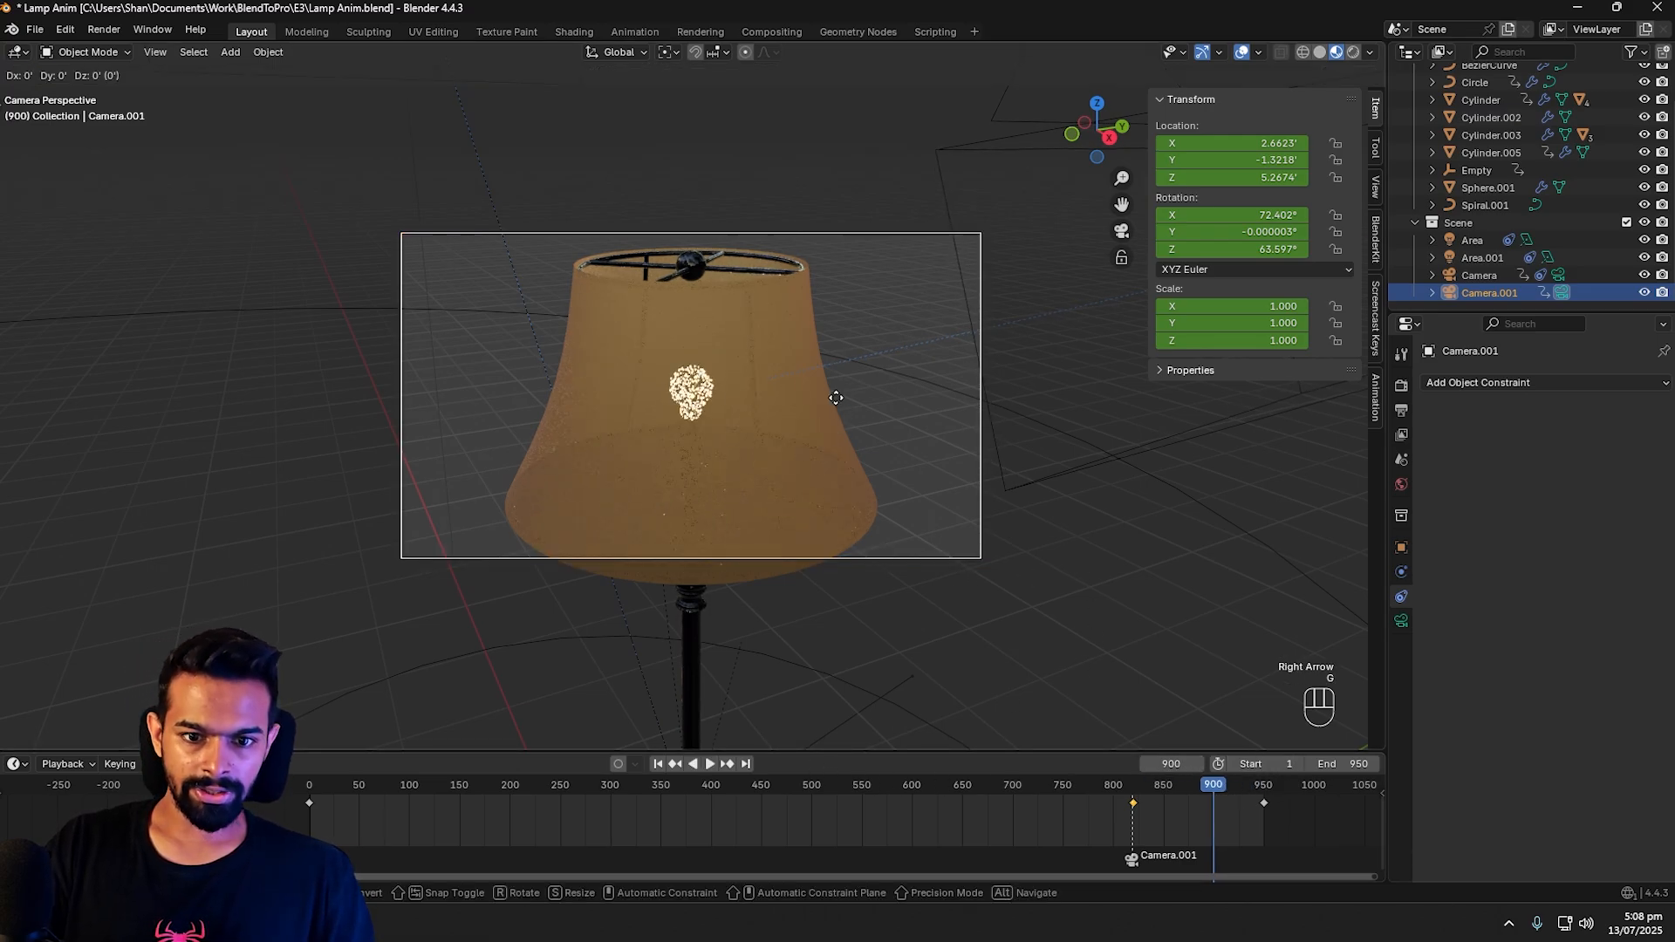
key("z")
key("z")
left_click(840, 472)
key("g")
key("z")
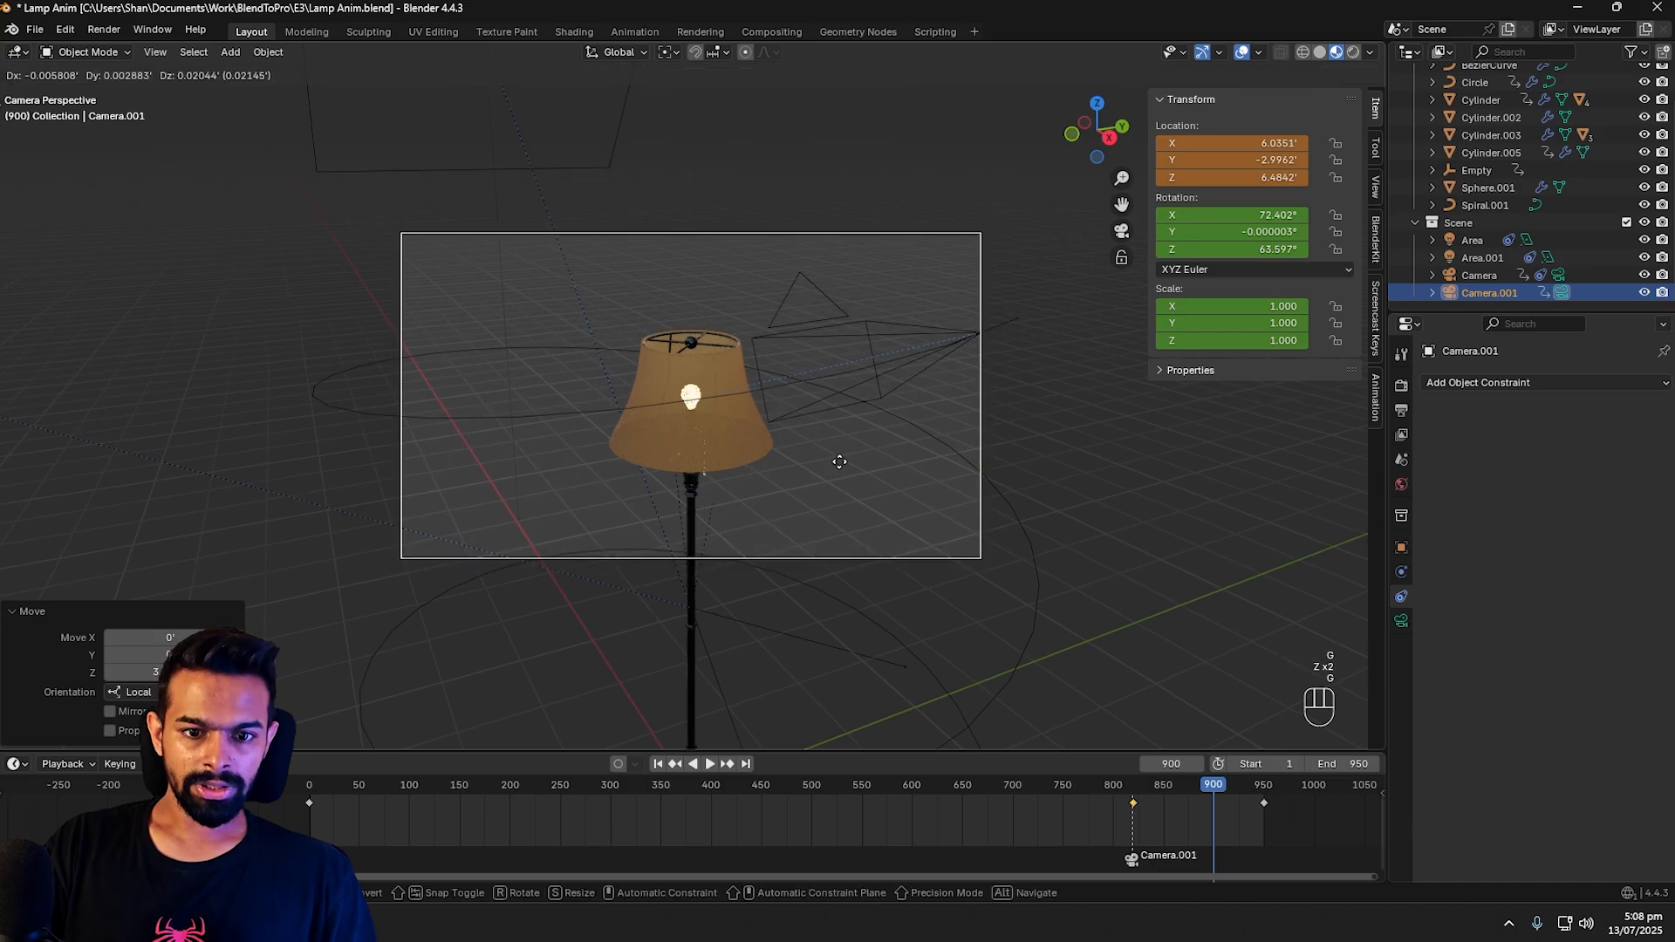
left_click(956, 493)
key("g")
key("z")
key("z")
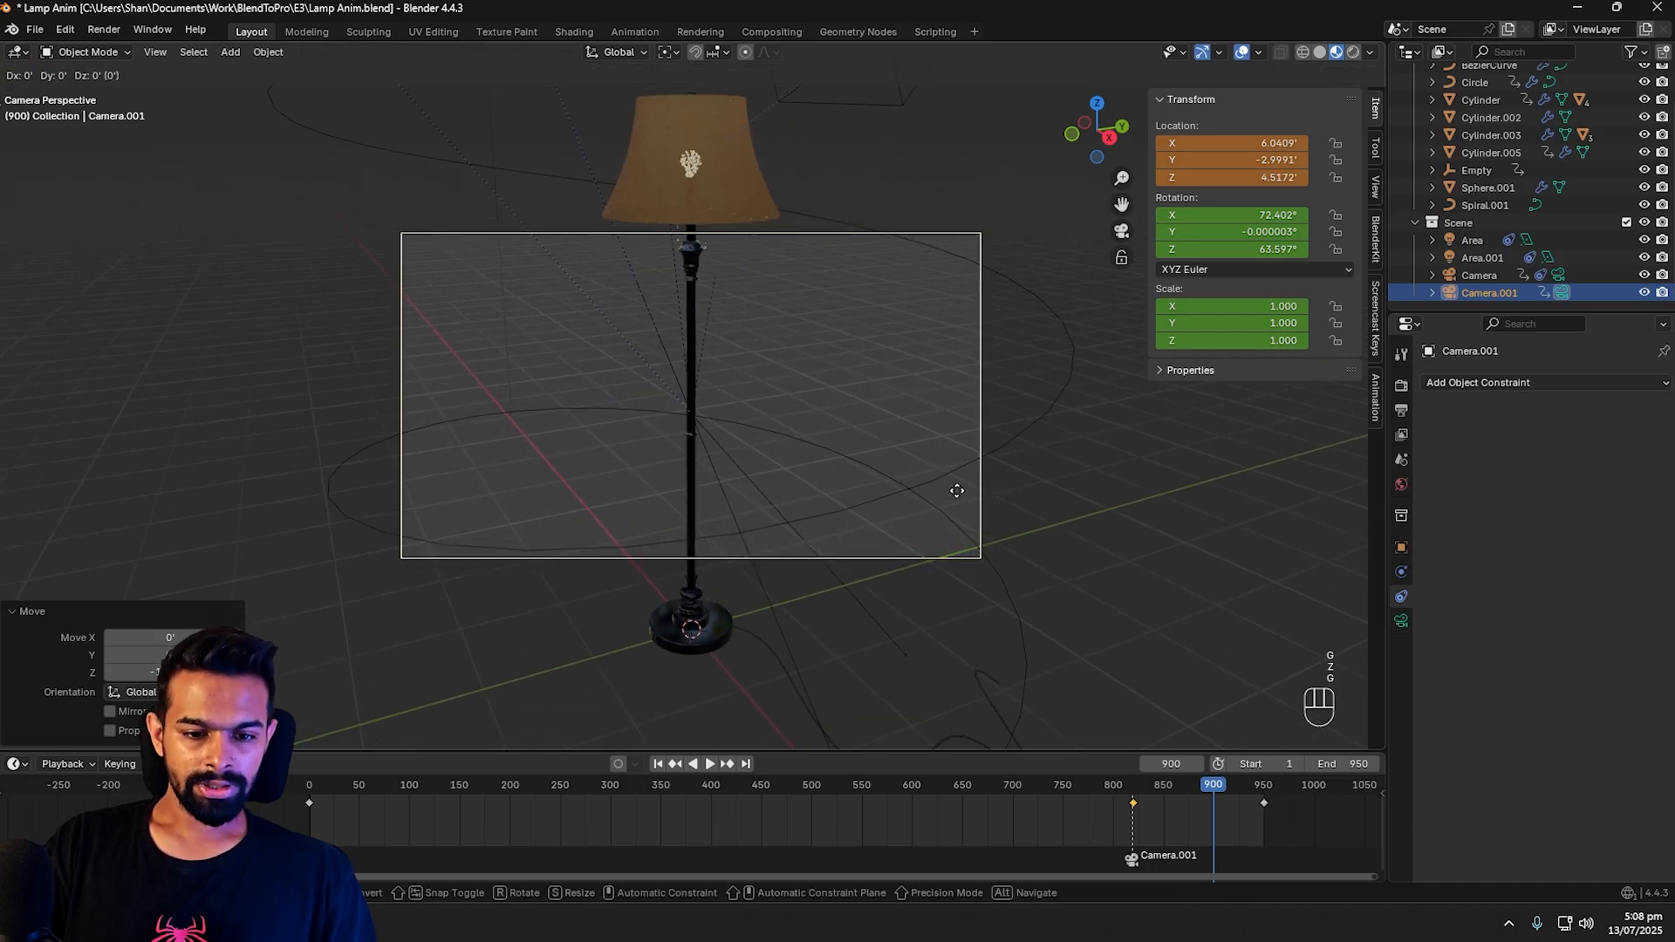
left_click(964, 526)
Step: Tilt Camera.001 about its local X axis to an X rotation of about 81.1°, and lower it to re-frame the lamp
key("r")
key("z")
key("z")
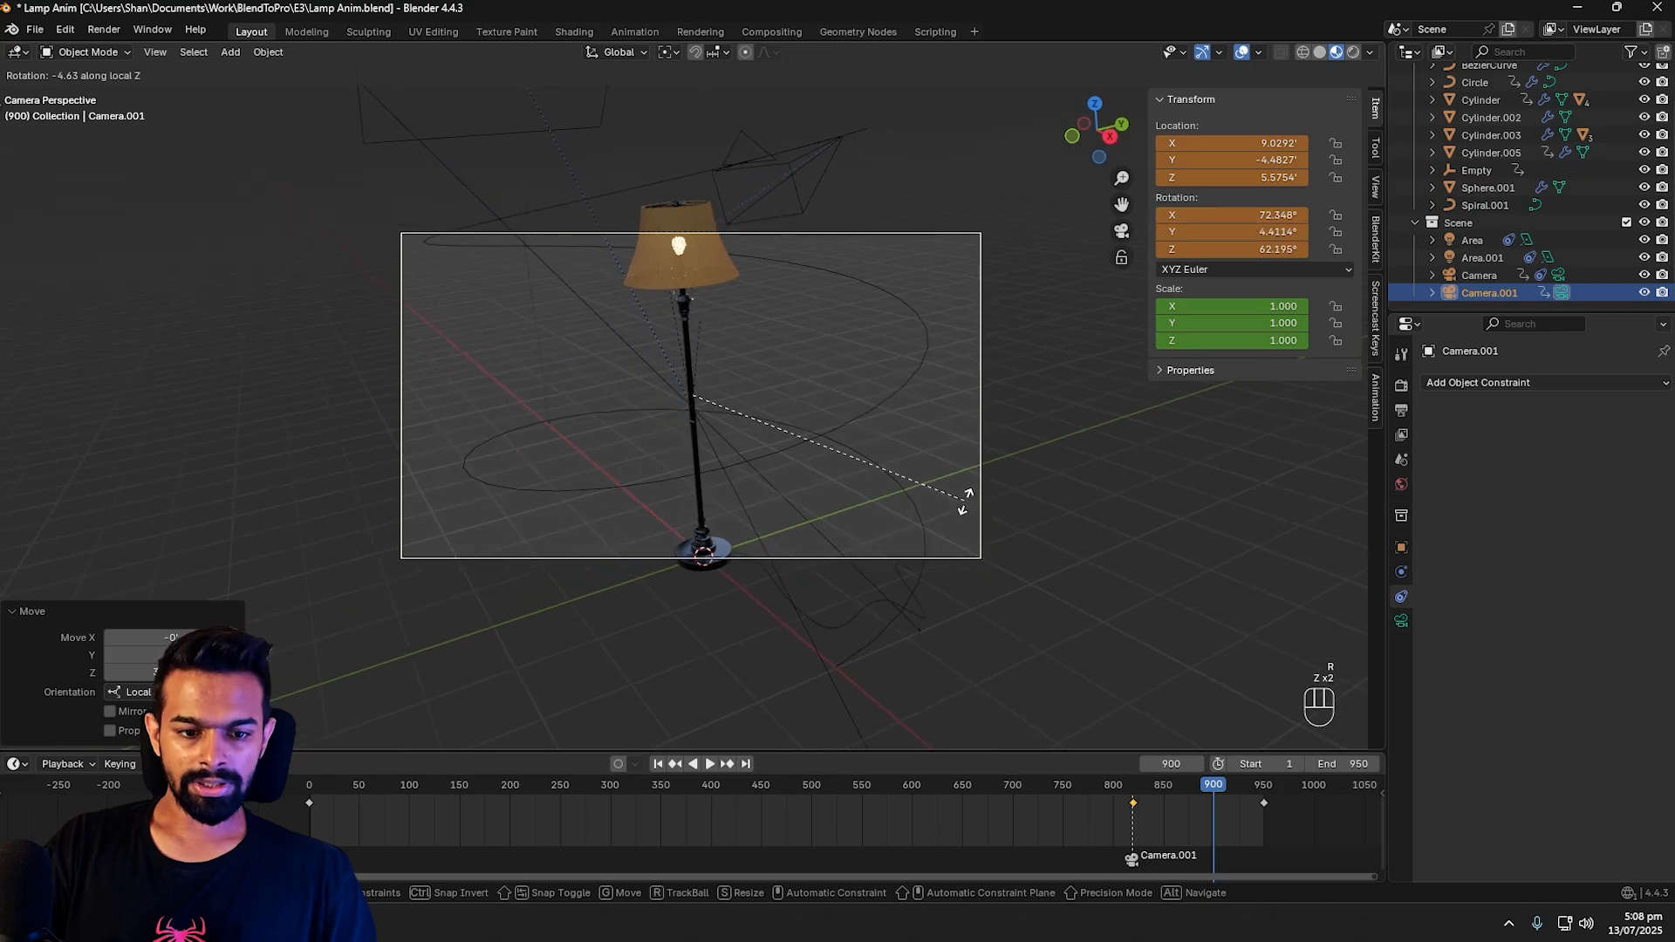
key("x")
key("x")
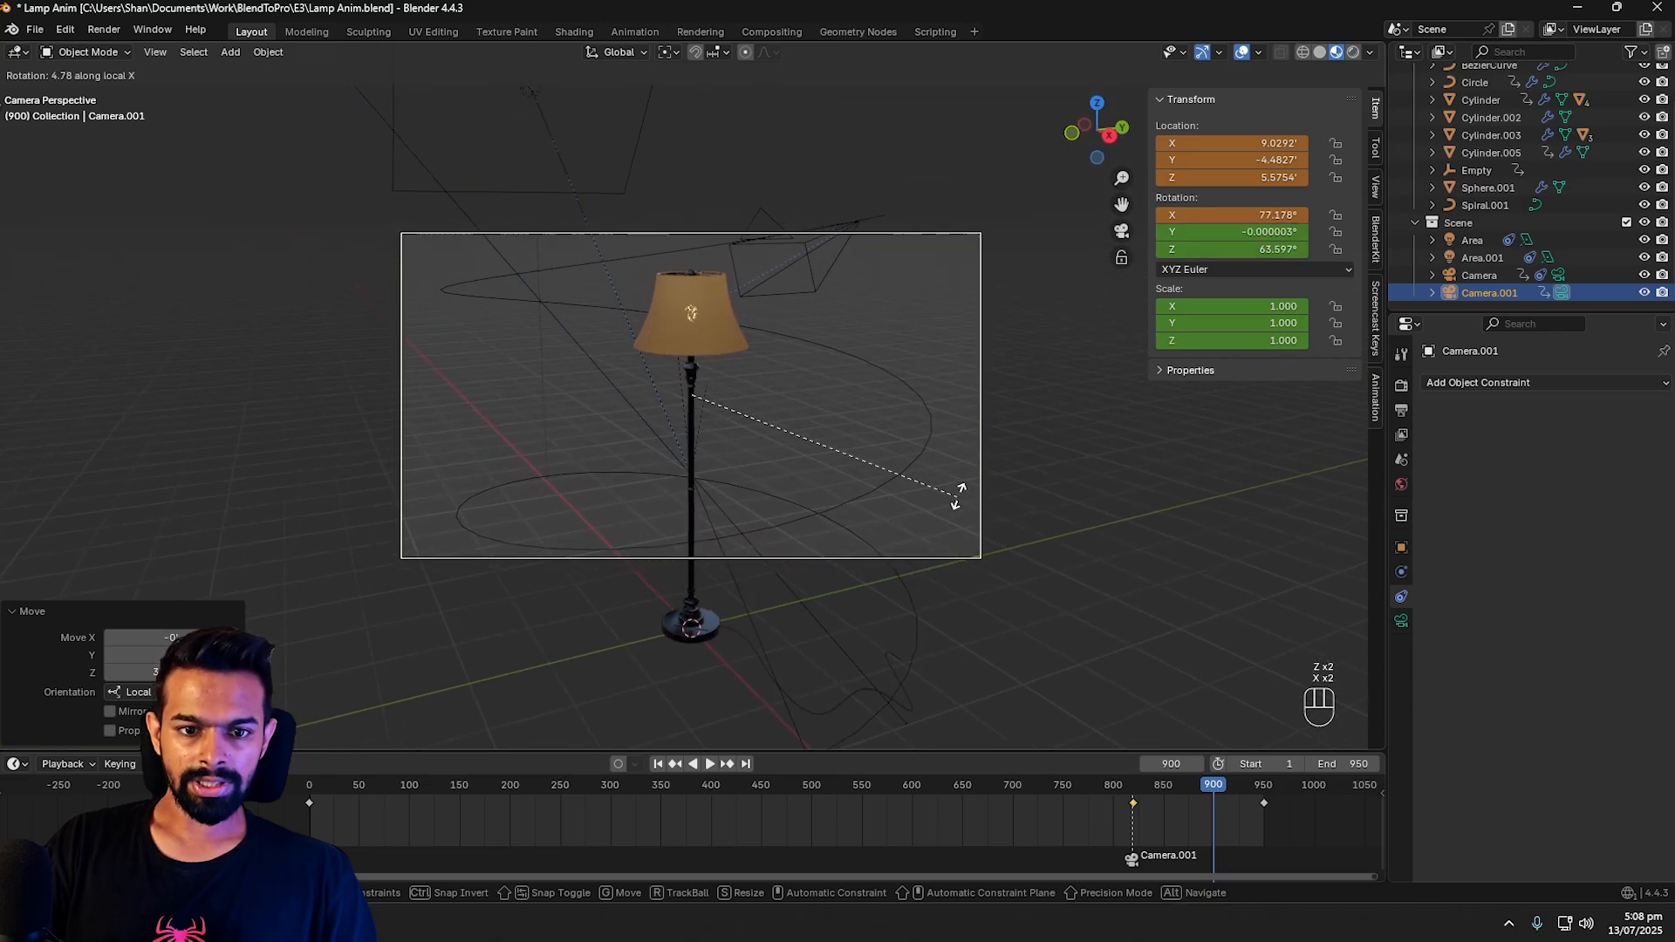
left_click(959, 477)
key("g")
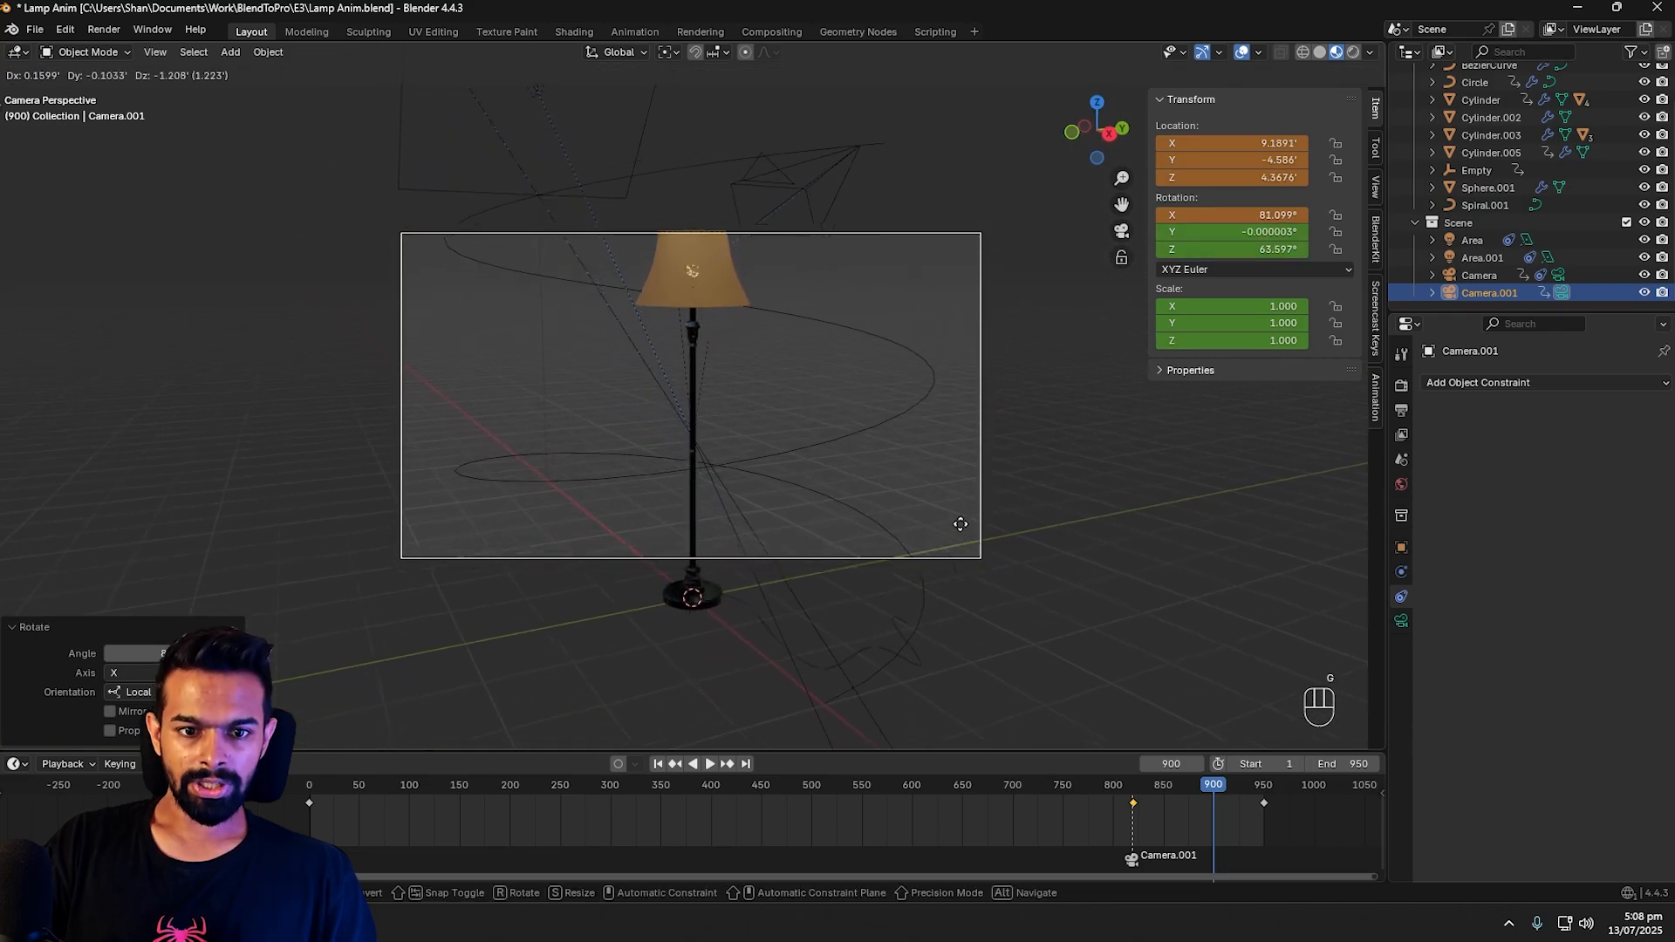
left_click(960, 536)
Step: Pull Camera.001 back along its local Z to about X 12.16', Y -6.11', Z 4.54', and keyframe it at frame 900
key("g")
key("z")
key("z")
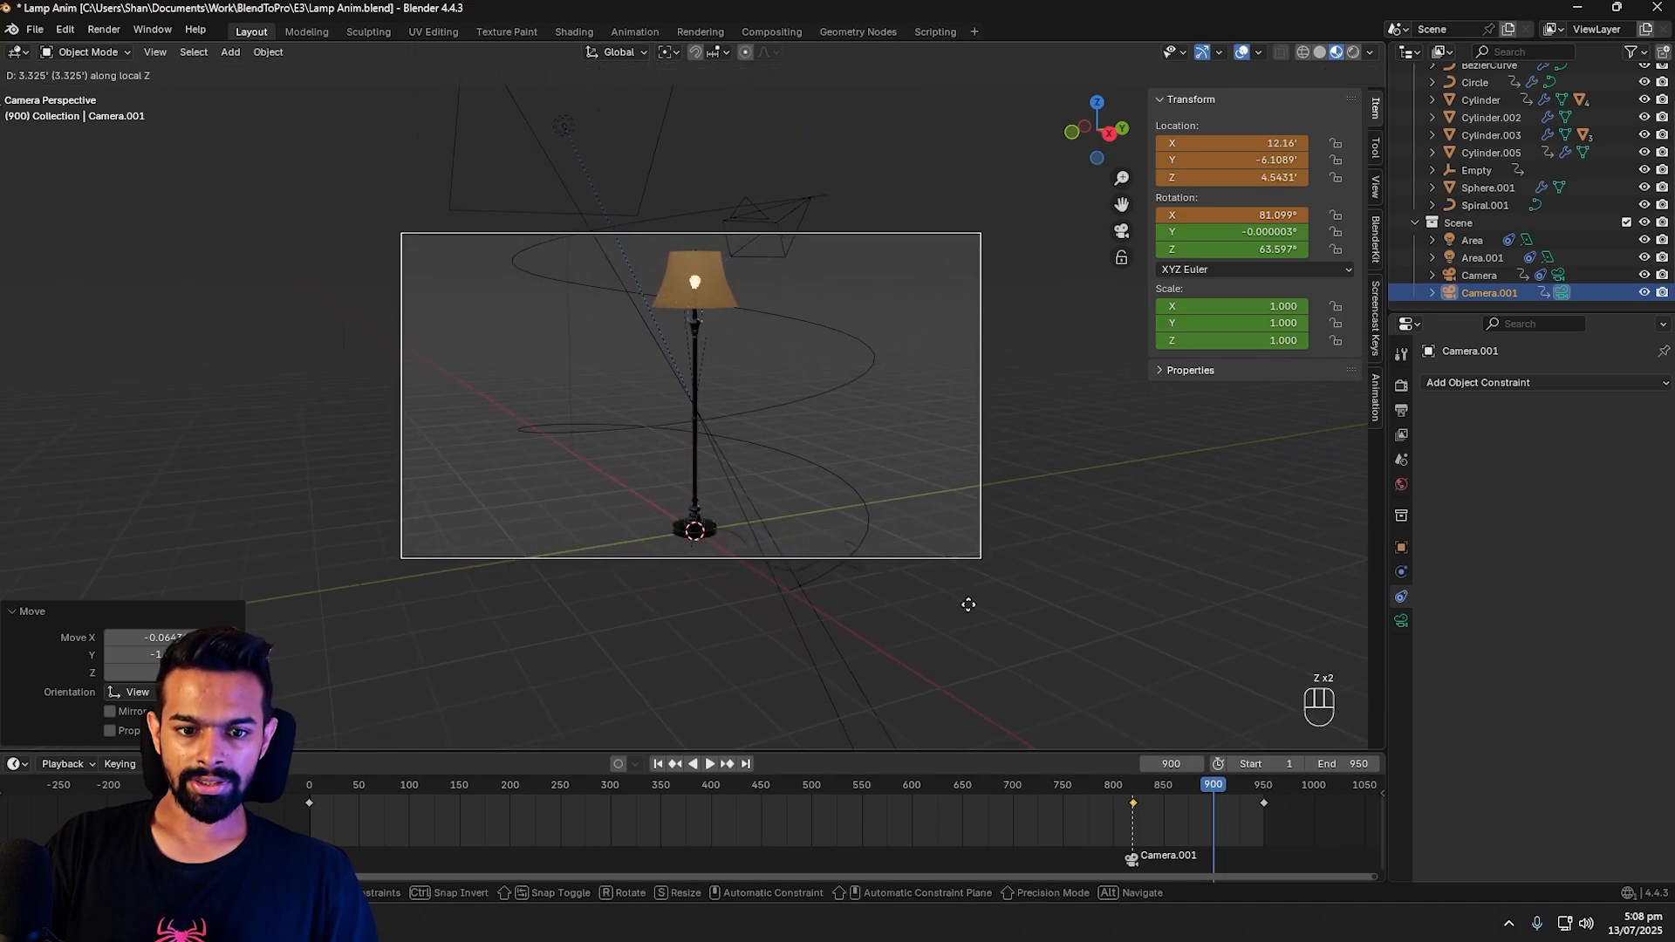
left_click(969, 611)
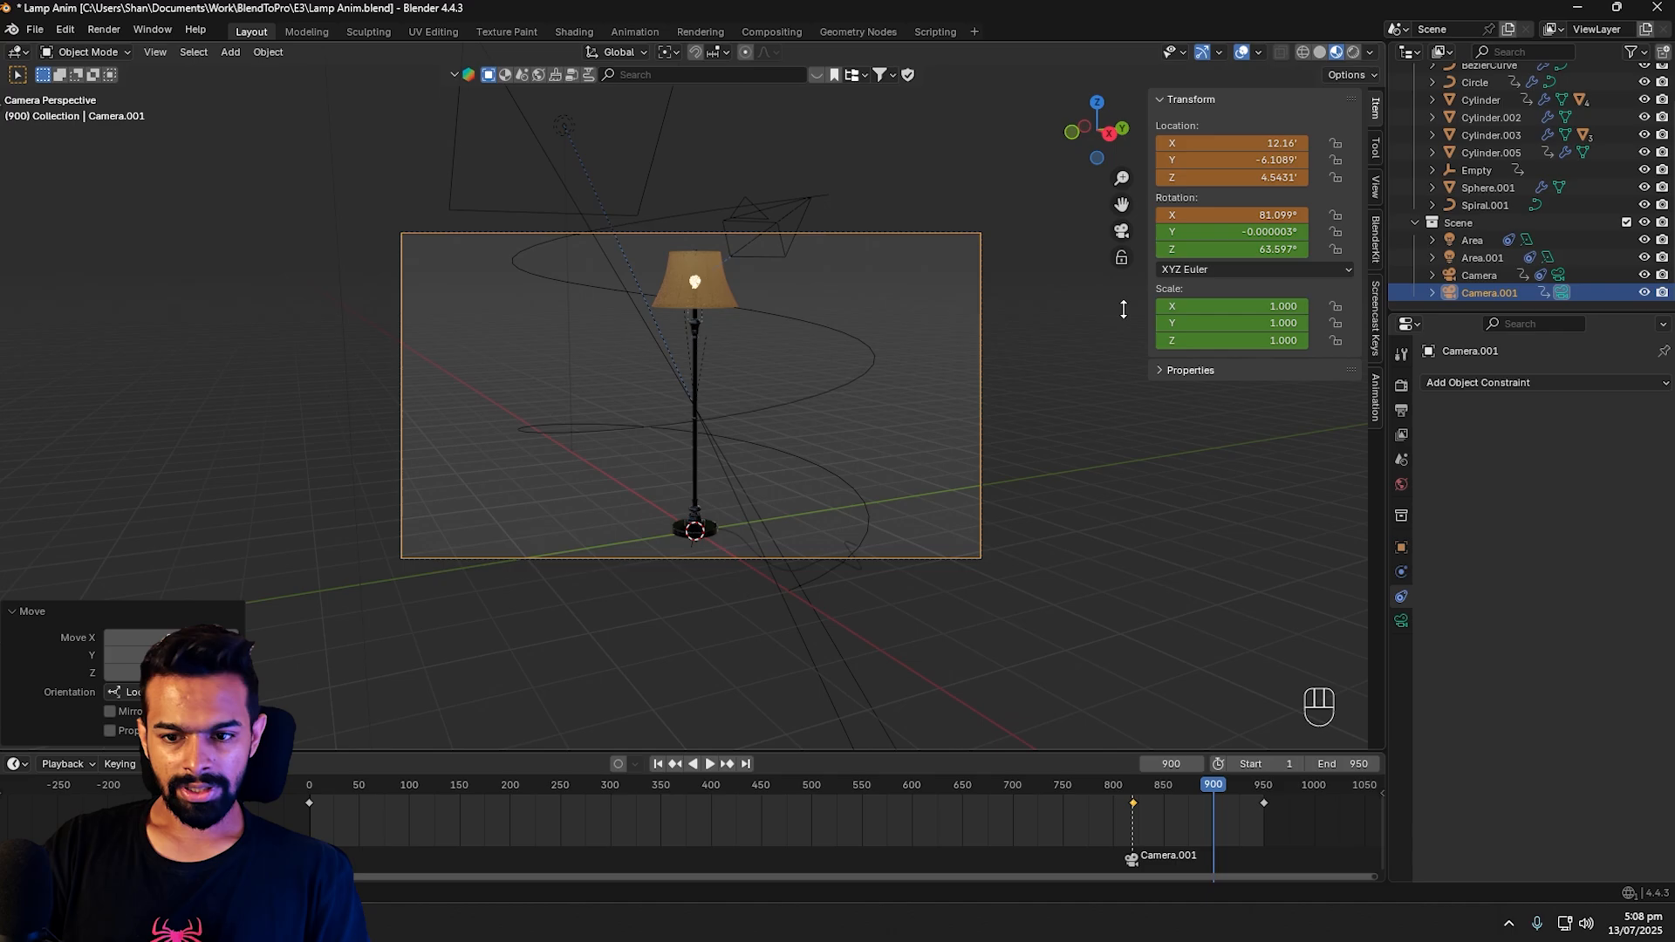
left_click(977, 383)
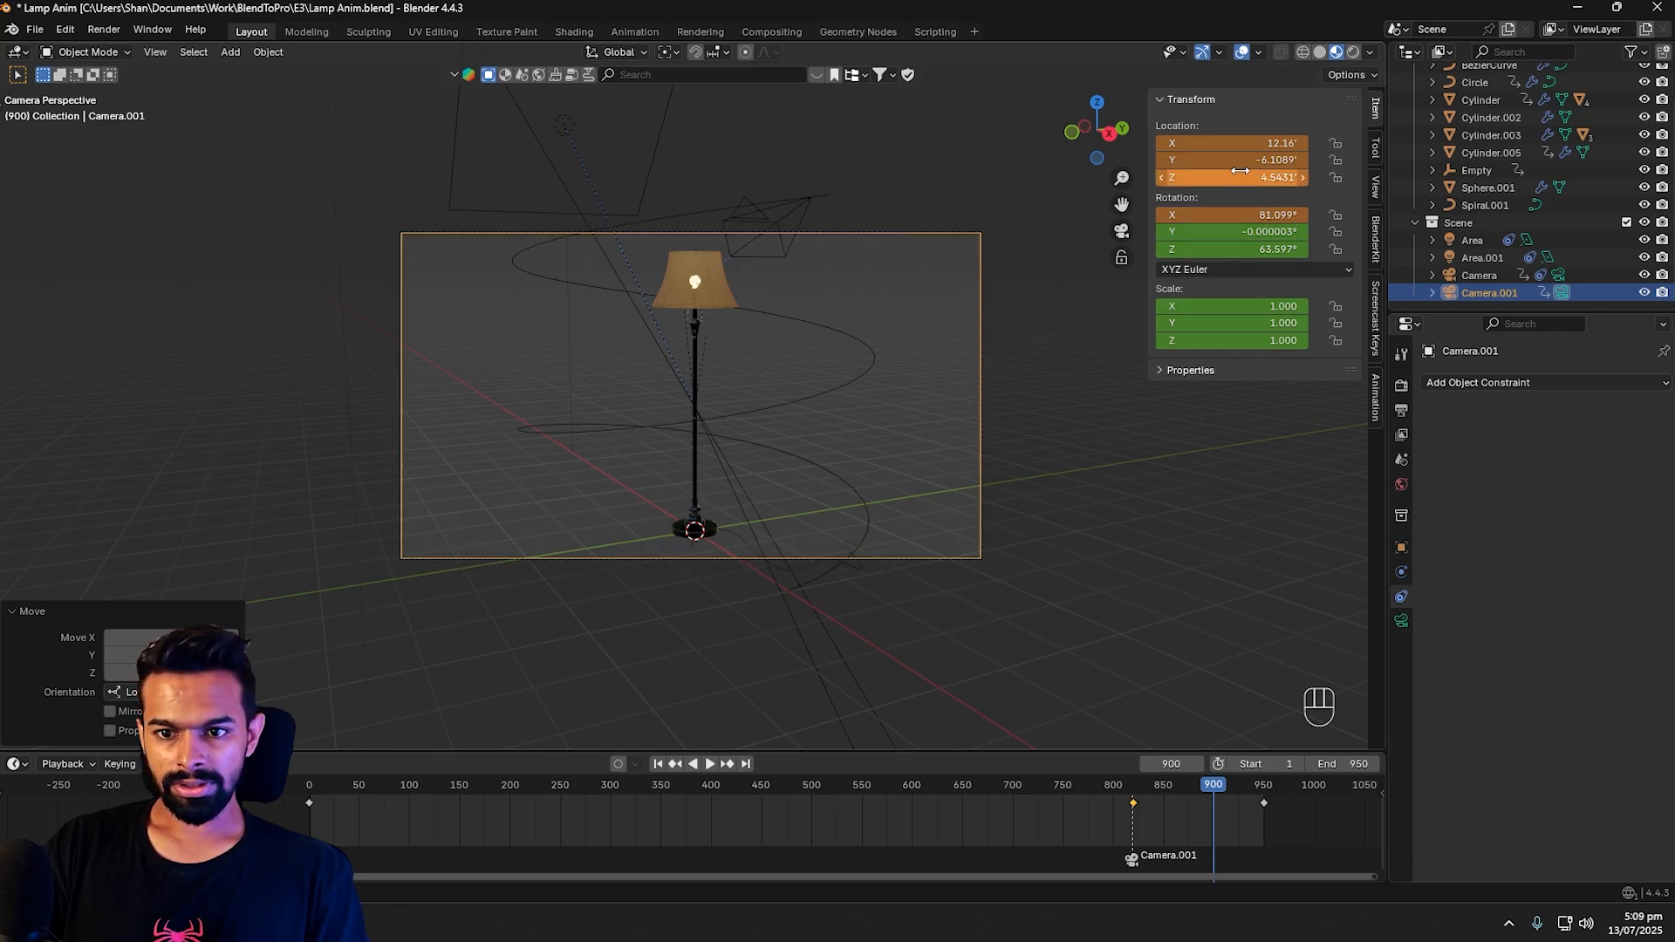
key("i")
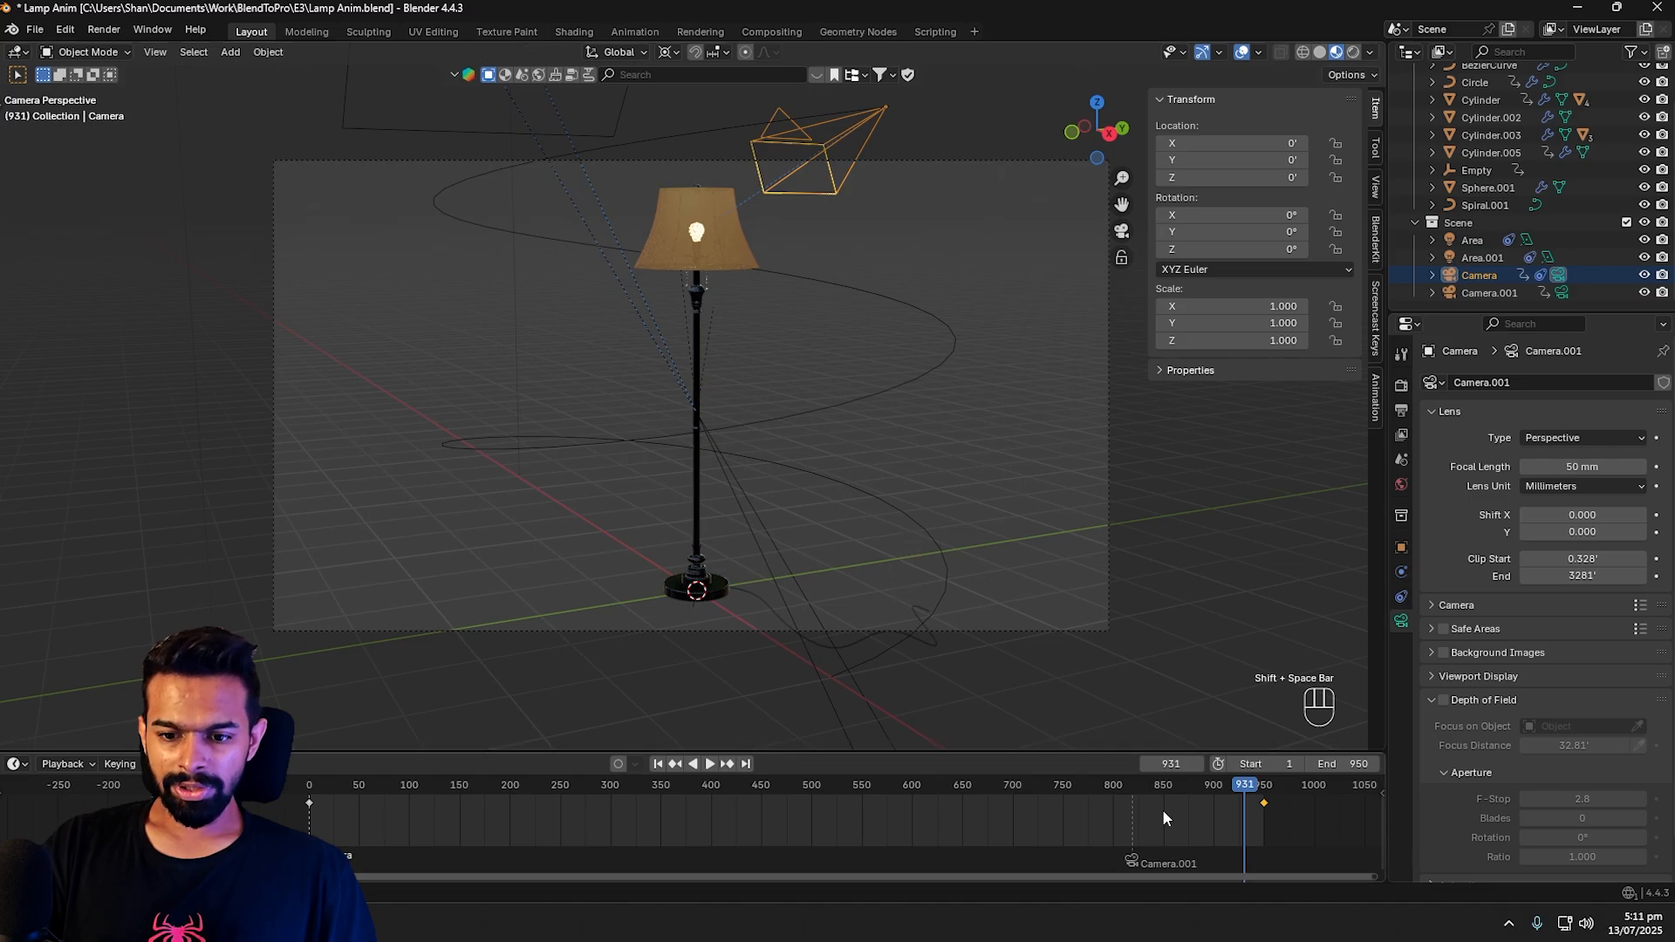
Step: Scrub back to frame 883, select Camera.001, and move its frame 900 keyframe to around frame 950
left_click_drag(1243, 787, 1195, 785)
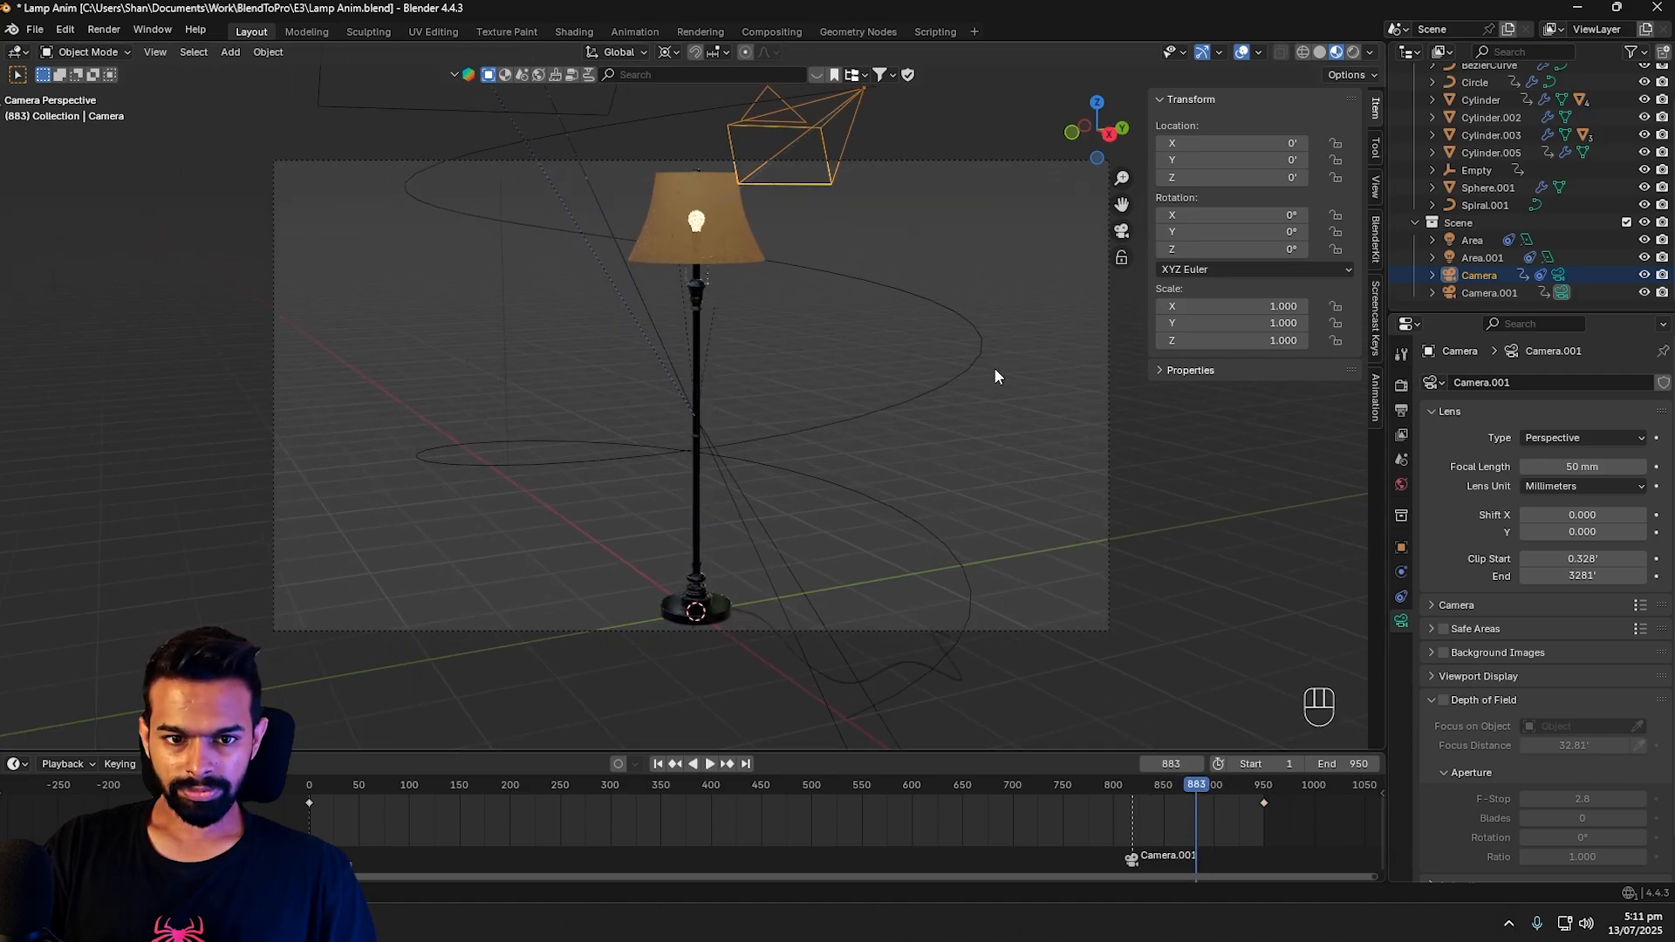
left_click(1493, 293)
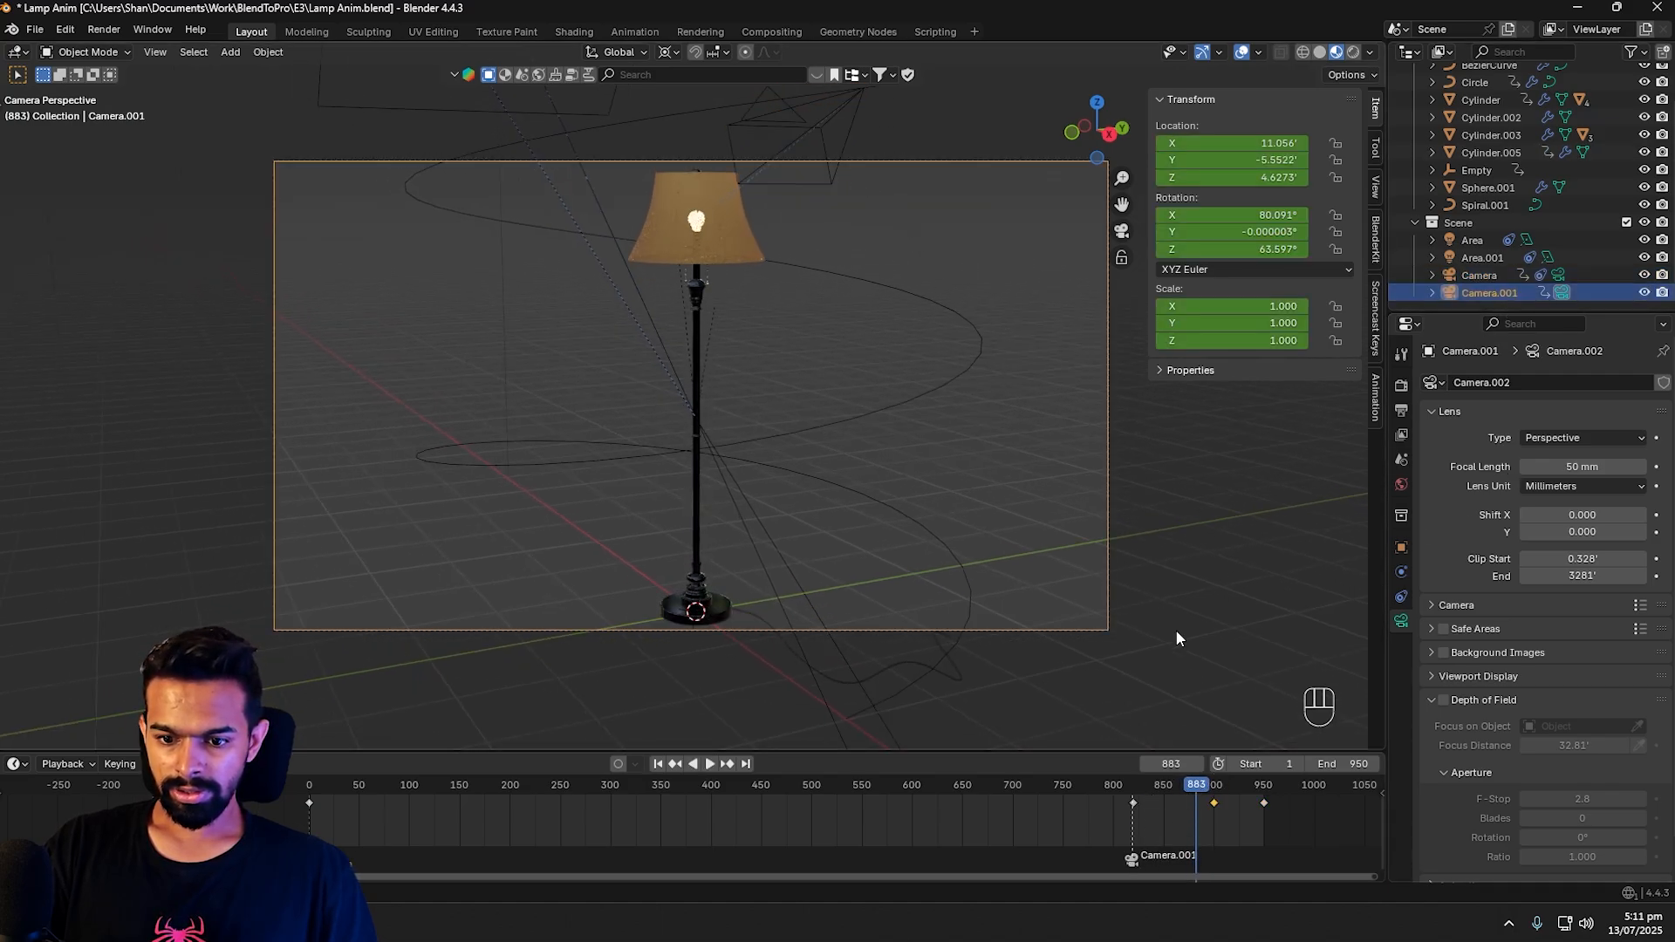
left_click_drag(1214, 802, 1267, 811)
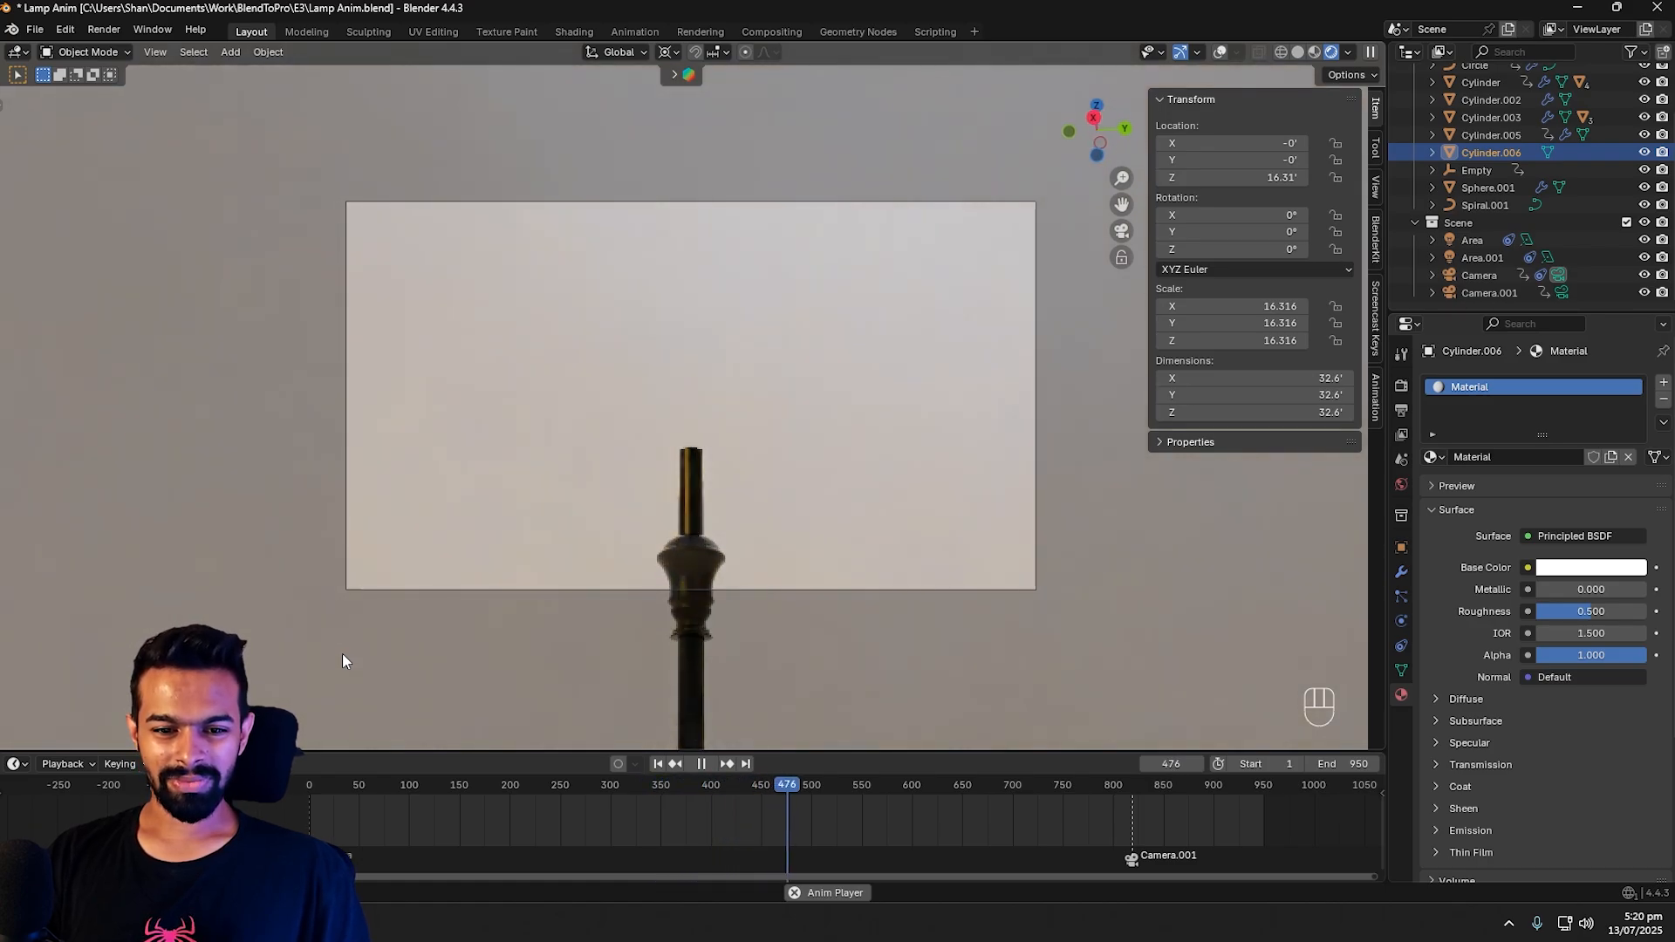
Step: Play the rendered camera view to review the lampshade frame assembling around the pole
key("shift+space")
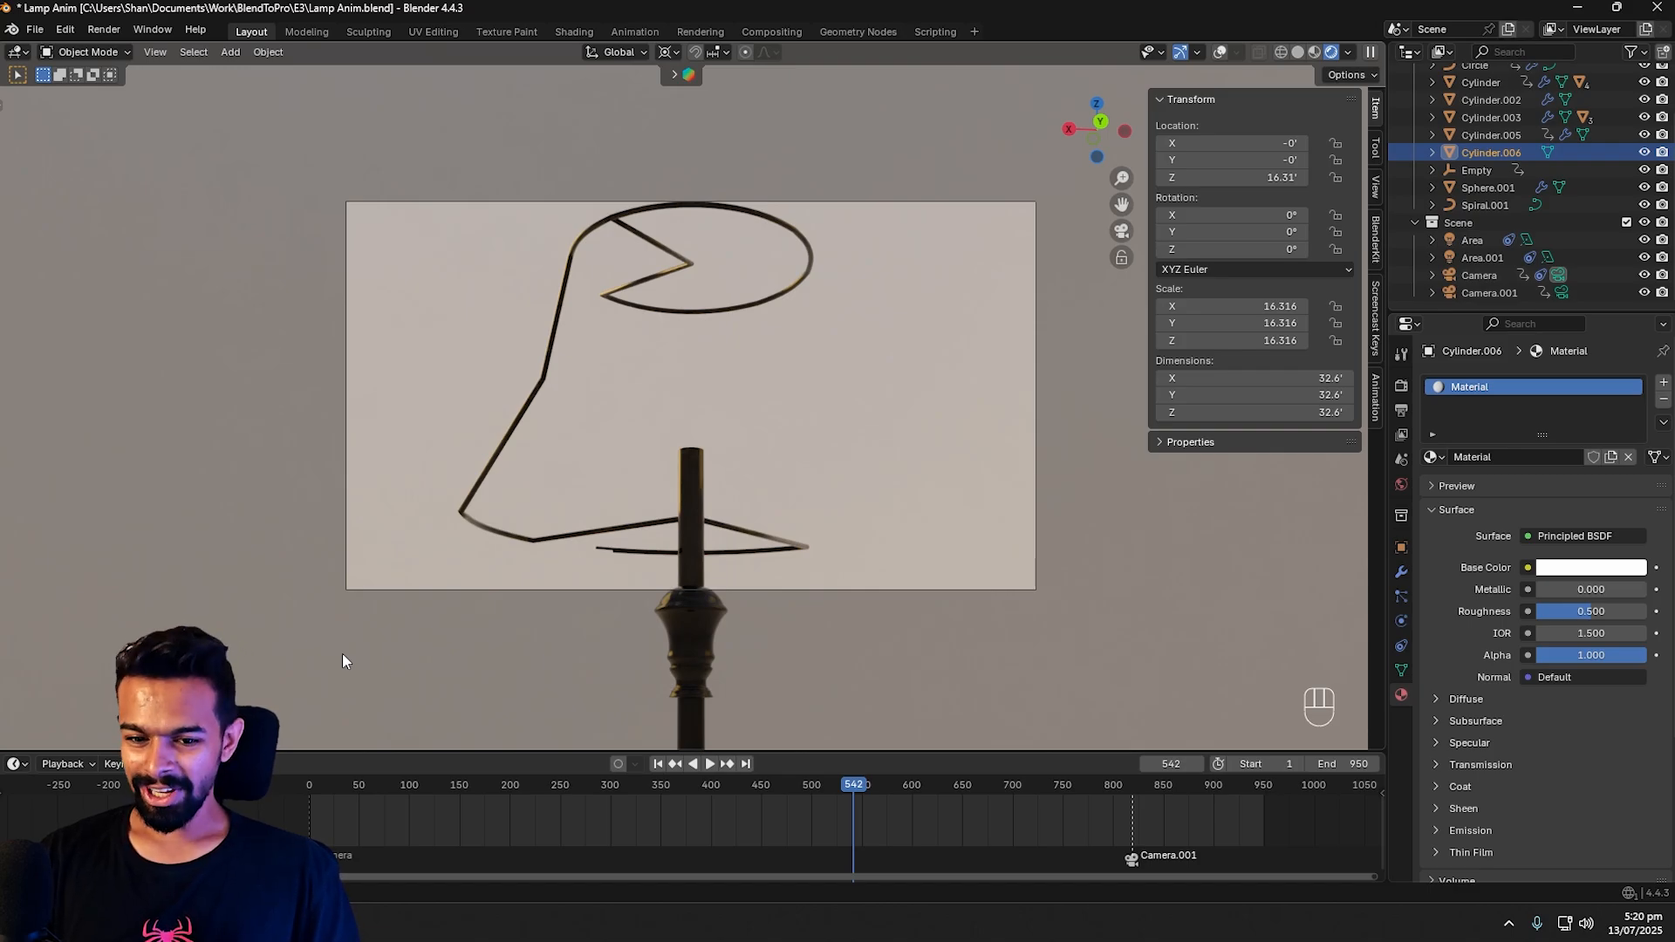
key("space")
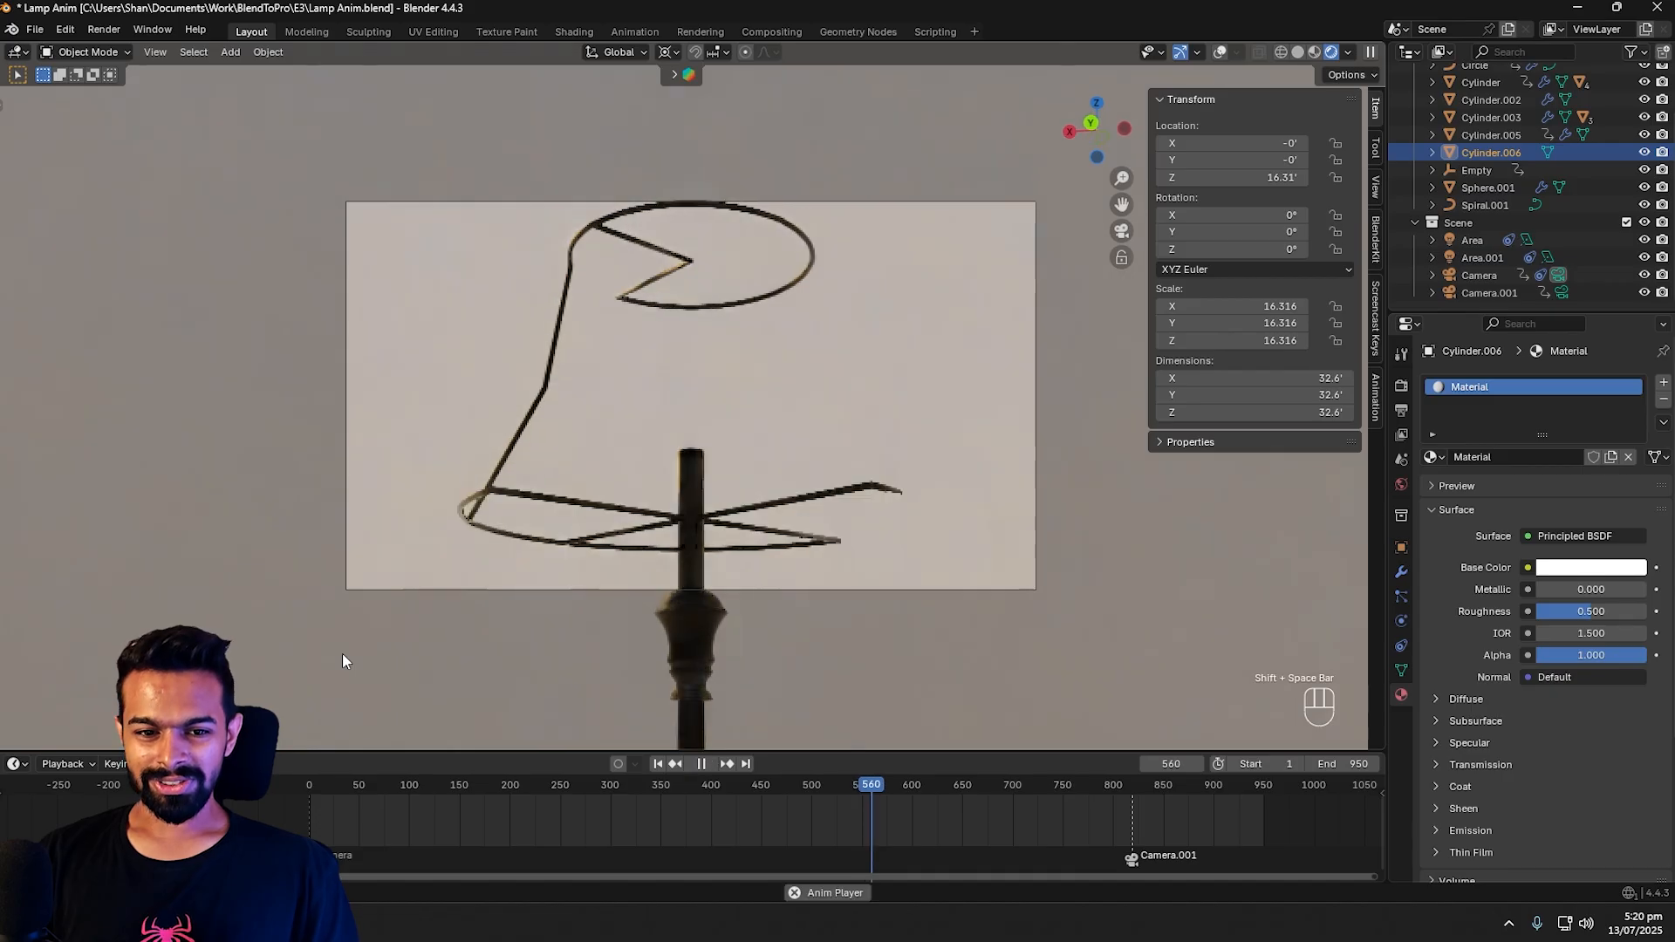